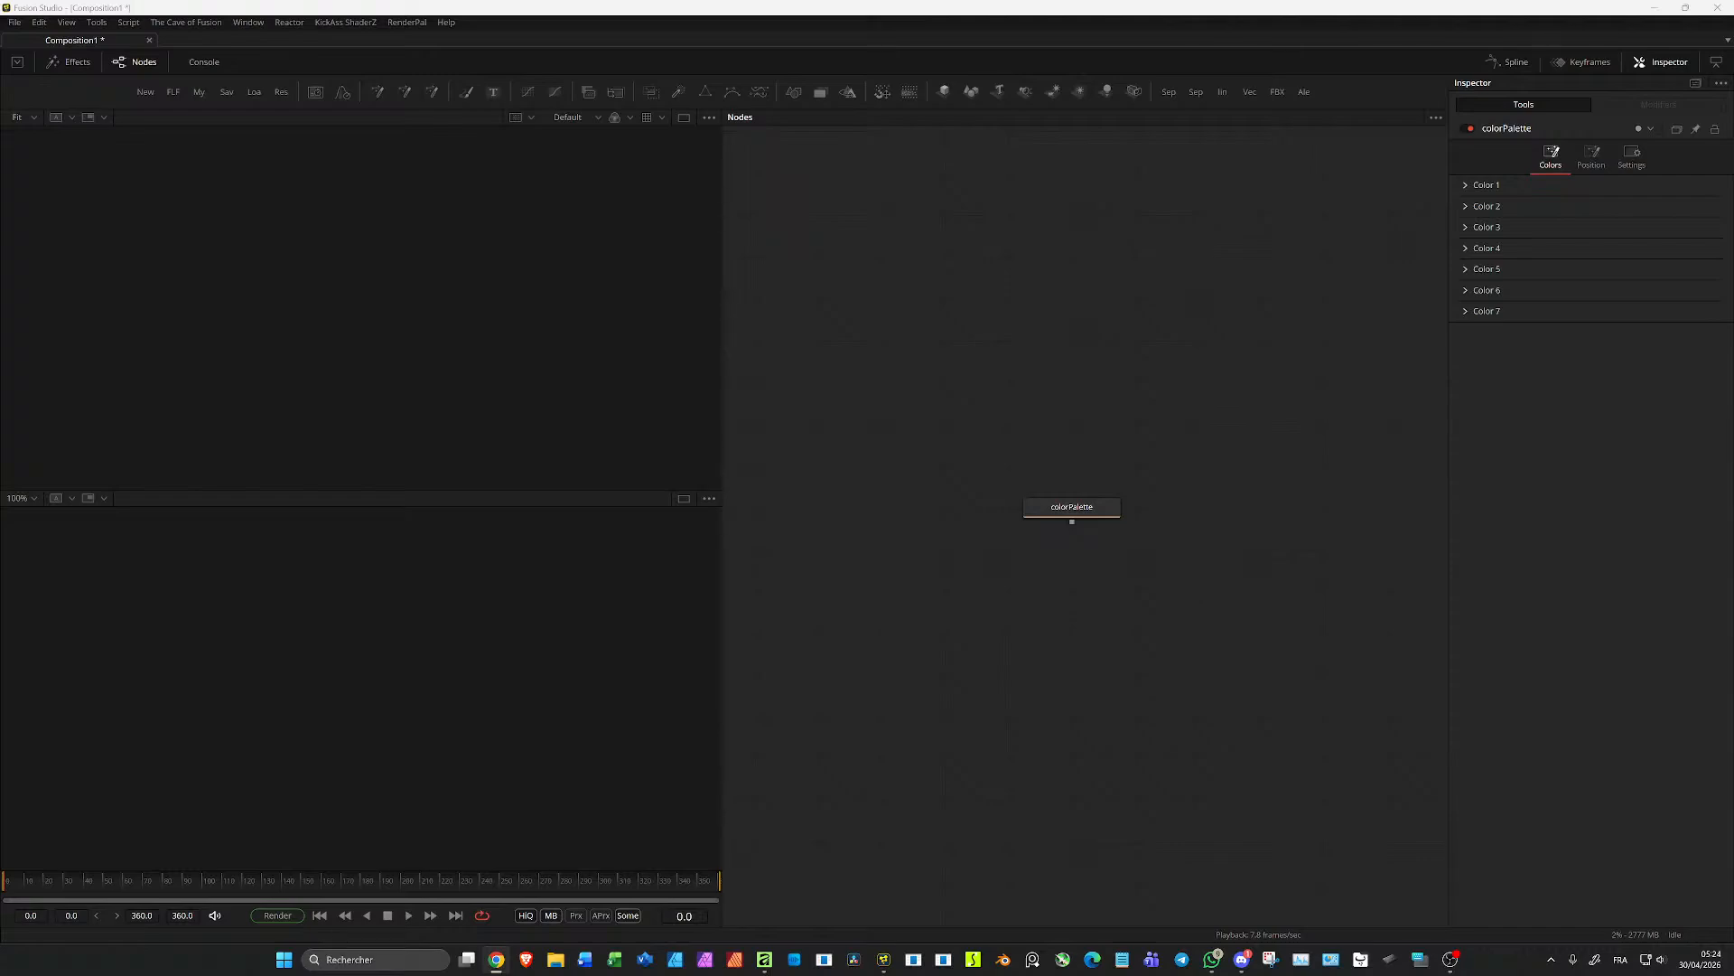
Step: Look at the YouTube search results for halftone text tutorials in the browser
left_click_drag(1662, 974, 1052, 1)
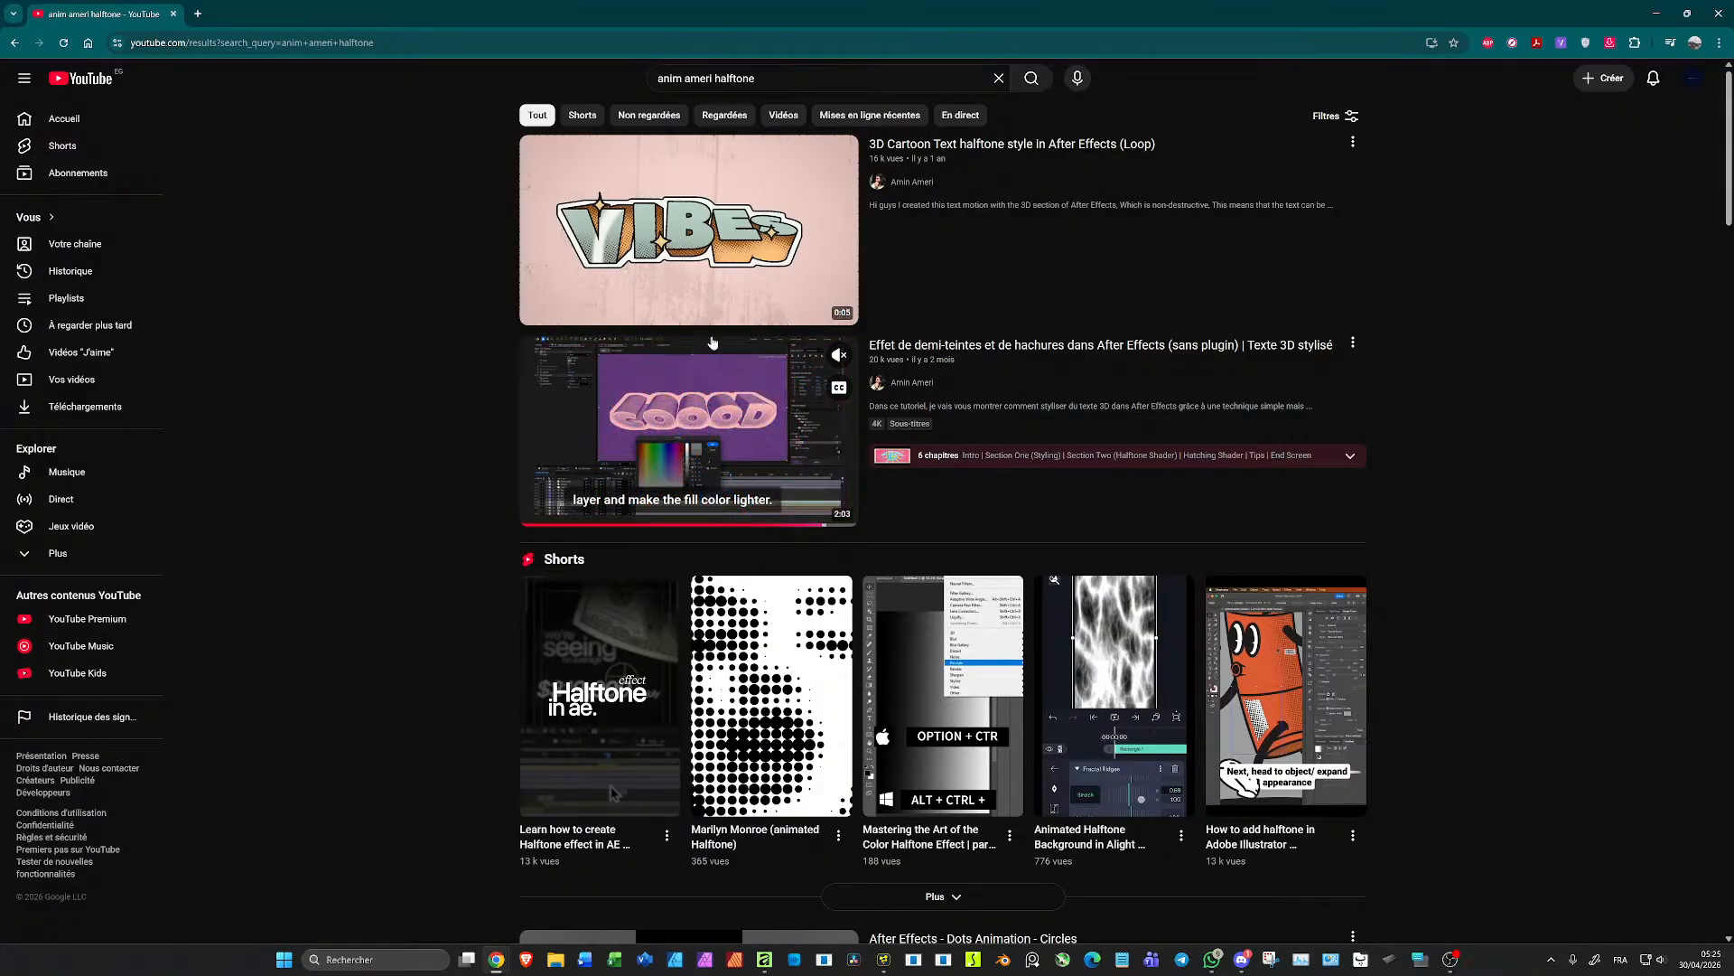
left_click_drag(622, 19, 1733, 217)
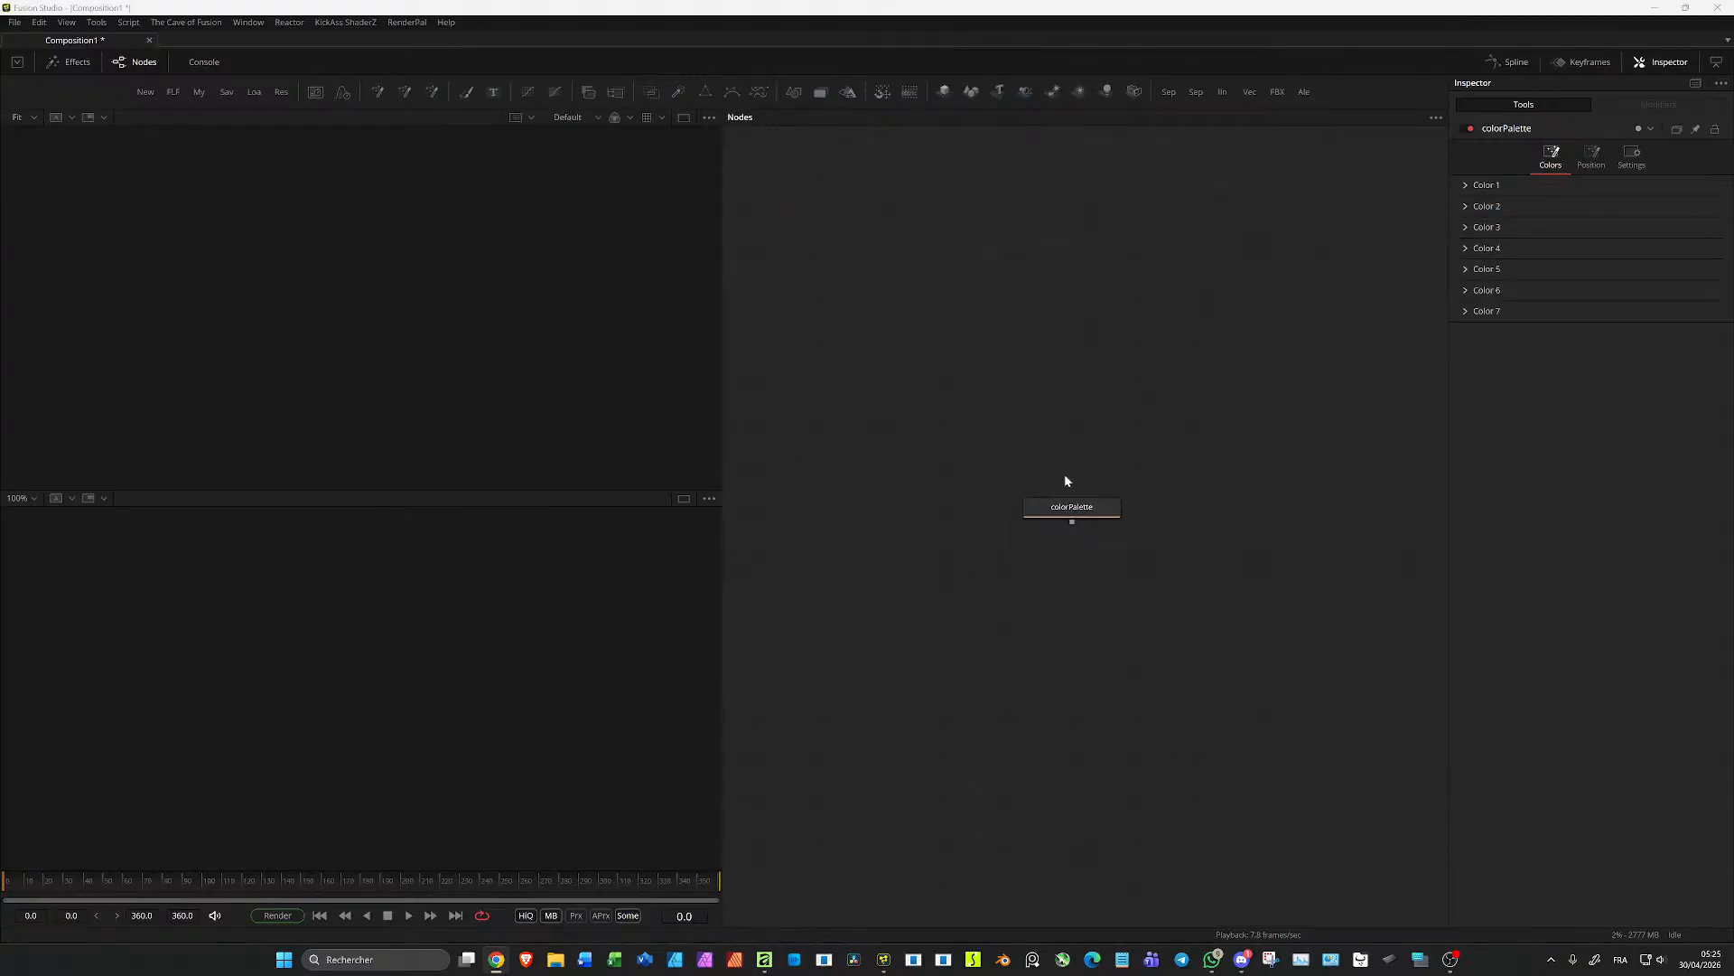
Step: Show the colorPalette node in the lower viewer and reposition it down and to the left in the node graph
left_click_drag(1071, 507, 686, 612)
key("ctrl+f")
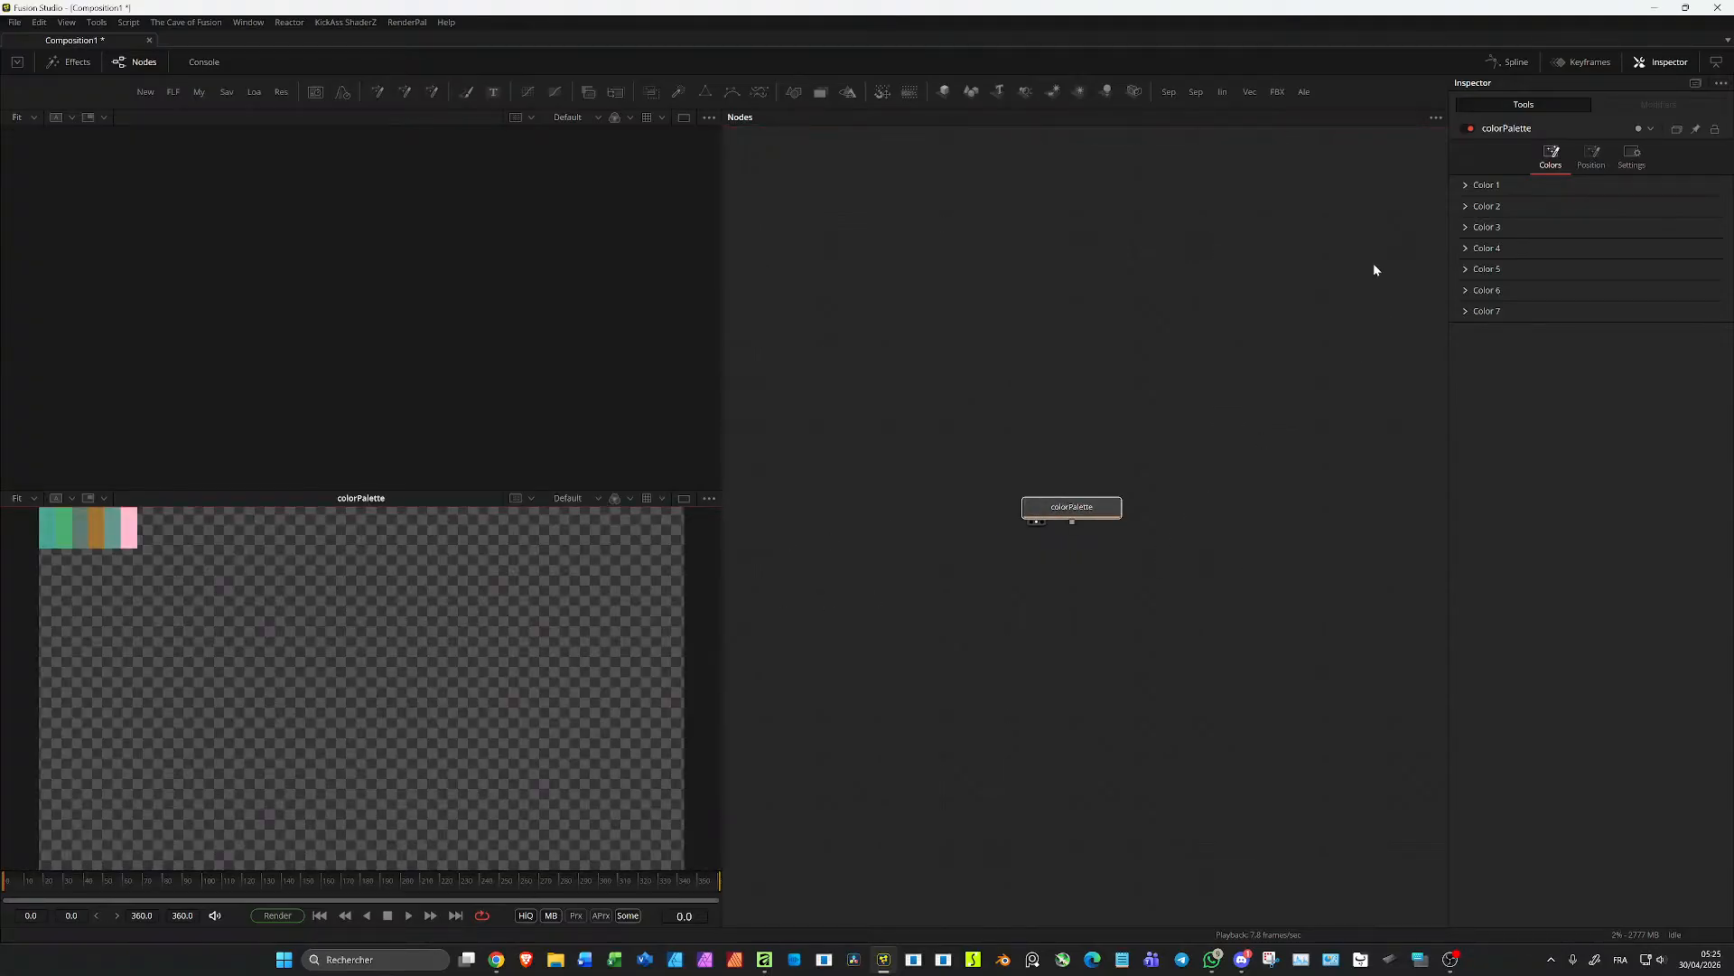
left_click_drag(1072, 507, 949, 553)
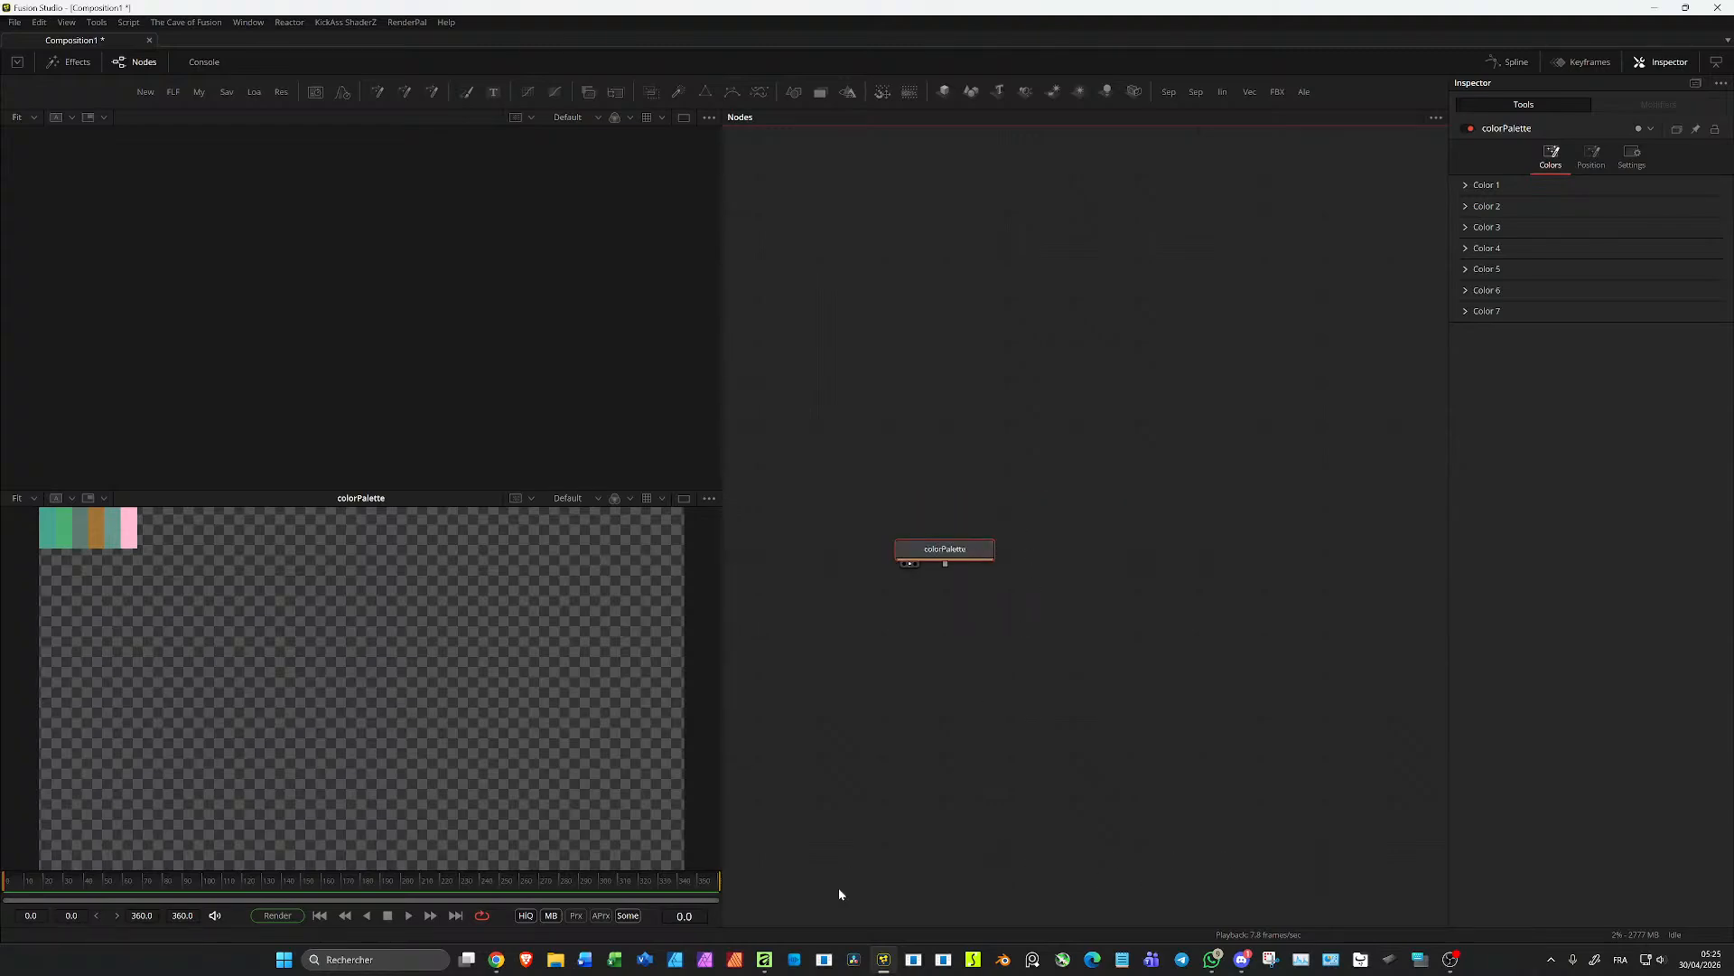
Step: Switch to Affinity and brush an upper box joined by a long vertical line to a lower box with a second box linked beside it
left_click(764, 960)
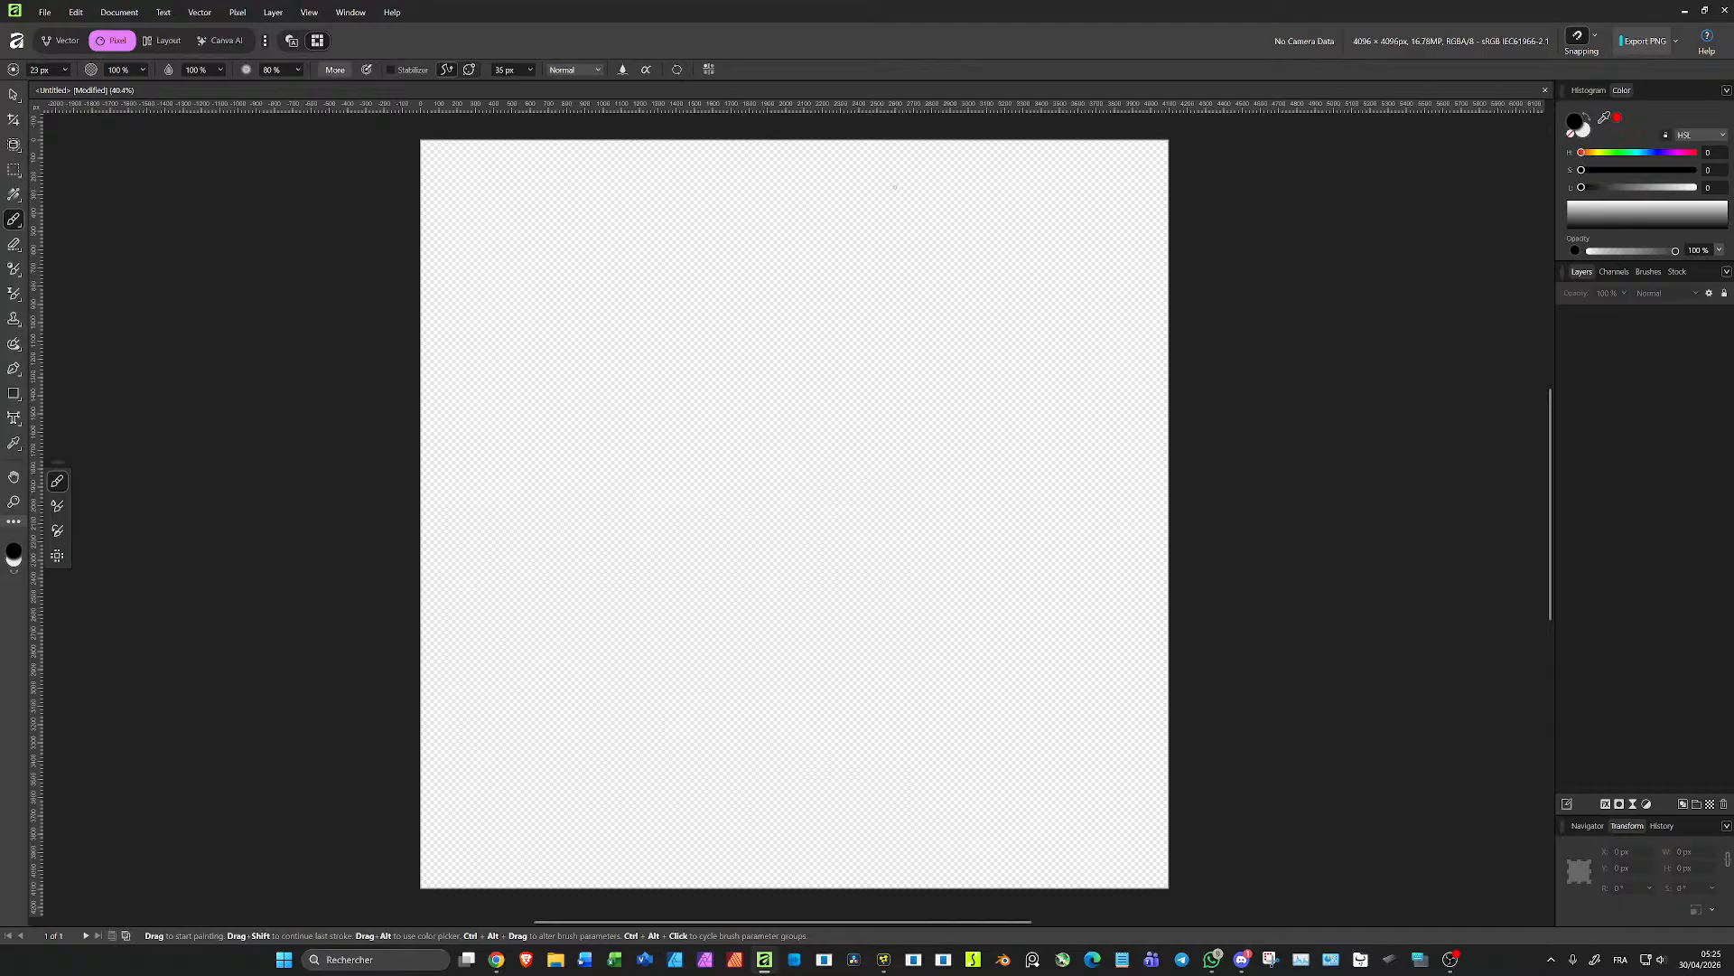
mouse_move(909, 188)
left_mouse_down()
mouse_move(911, 224)
mouse_move(1046, 191)
mouse_move(894, 193)
left_mouse_up()
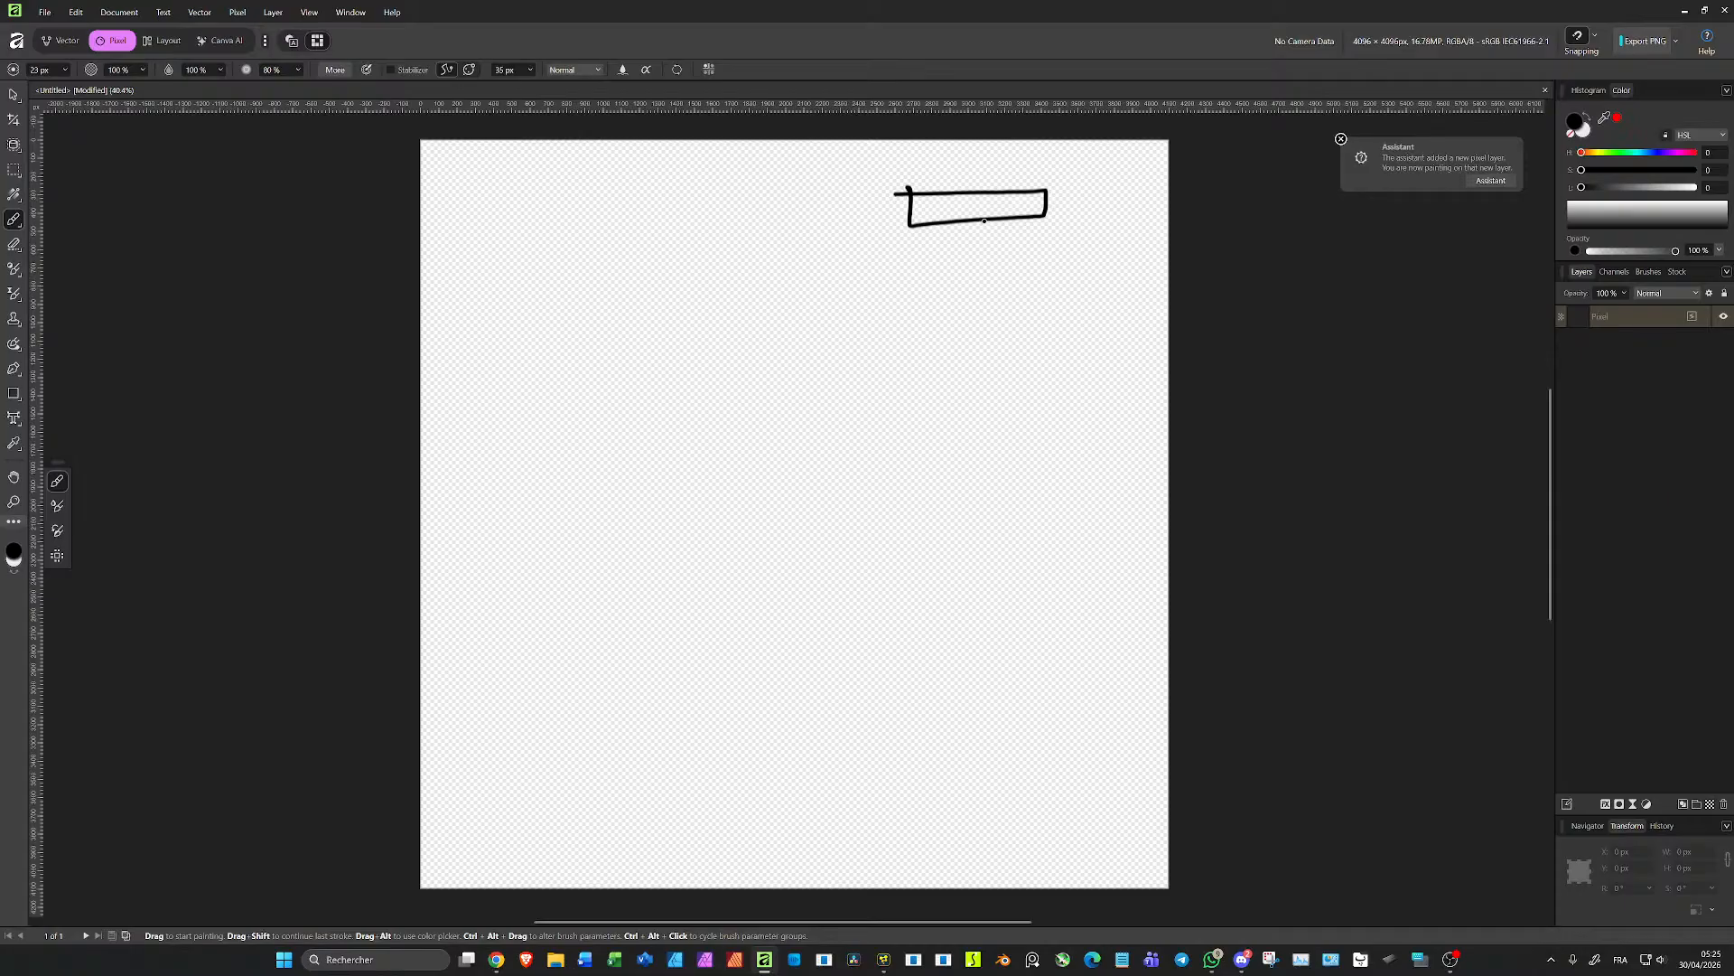
mouse_move(983, 220)
left_mouse_down()
mouse_move(987, 379)
mouse_move(915, 887)
left_mouse_up()
key("ctrl+z")
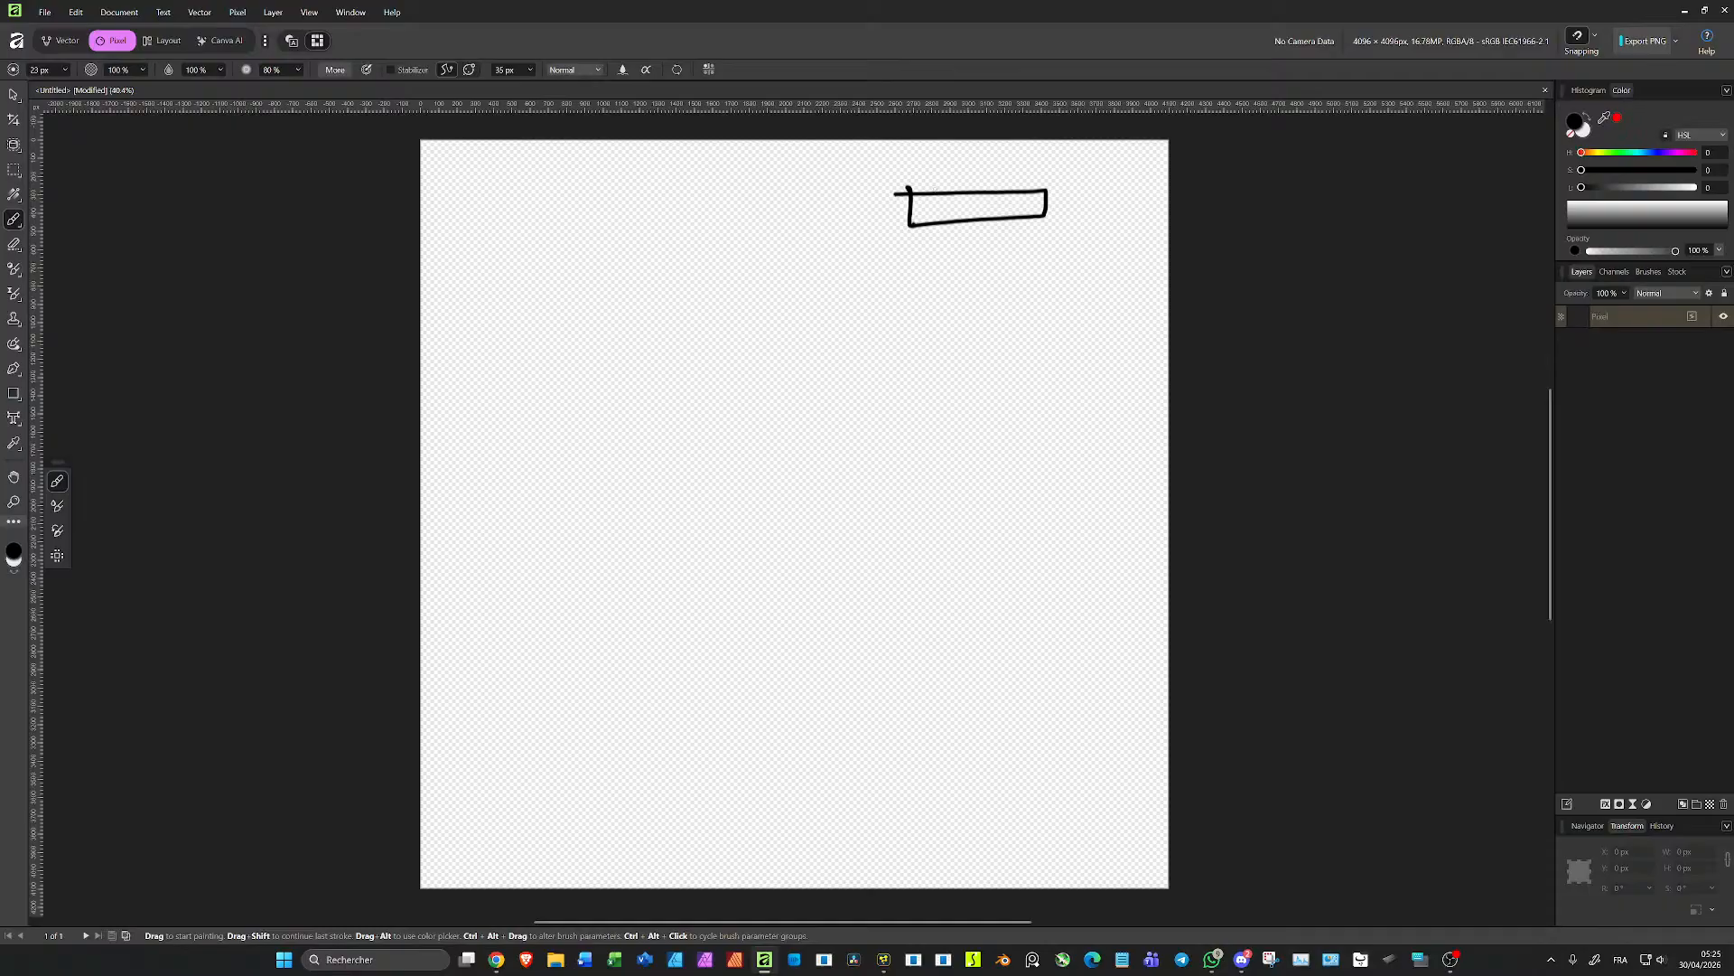
mouse_move(979, 224)
left_mouse_down()
mouse_move(994, 509)
mouse_move(976, 791)
mouse_move(1040, 820)
mouse_move(1024, 840)
mouse_move(912, 842)
mouse_move(909, 801)
mouse_move(953, 803)
mouse_move(600, 819)
mouse_move(564, 838)
mouse_move(641, 838)
mouse_move(631, 797)
mouse_move(499, 797)
mouse_move(623, 774)
left_mouse_up()
Step: Handwrite the labels "BG" and "Color palette" above the lower-left box of the sketch
mouse_move(635, 786)
left_mouse_down()
mouse_move(647, 770)
mouse_move(703, 804)
left_mouse_up()
left_click_drag(704, 770, 748, 783)
mouse_move(754, 739)
left_mouse_down()
mouse_move(755, 784)
mouse_move(778, 769)
mouse_move(795, 789)
left_mouse_up()
mouse_move(782, 767)
left_mouse_down()
mouse_move(818, 760)
mouse_move(816, 793)
left_mouse_up()
mouse_move(809, 779)
left_mouse_down()
mouse_move(845, 772)
mouse_move(853, 788)
left_mouse_up()
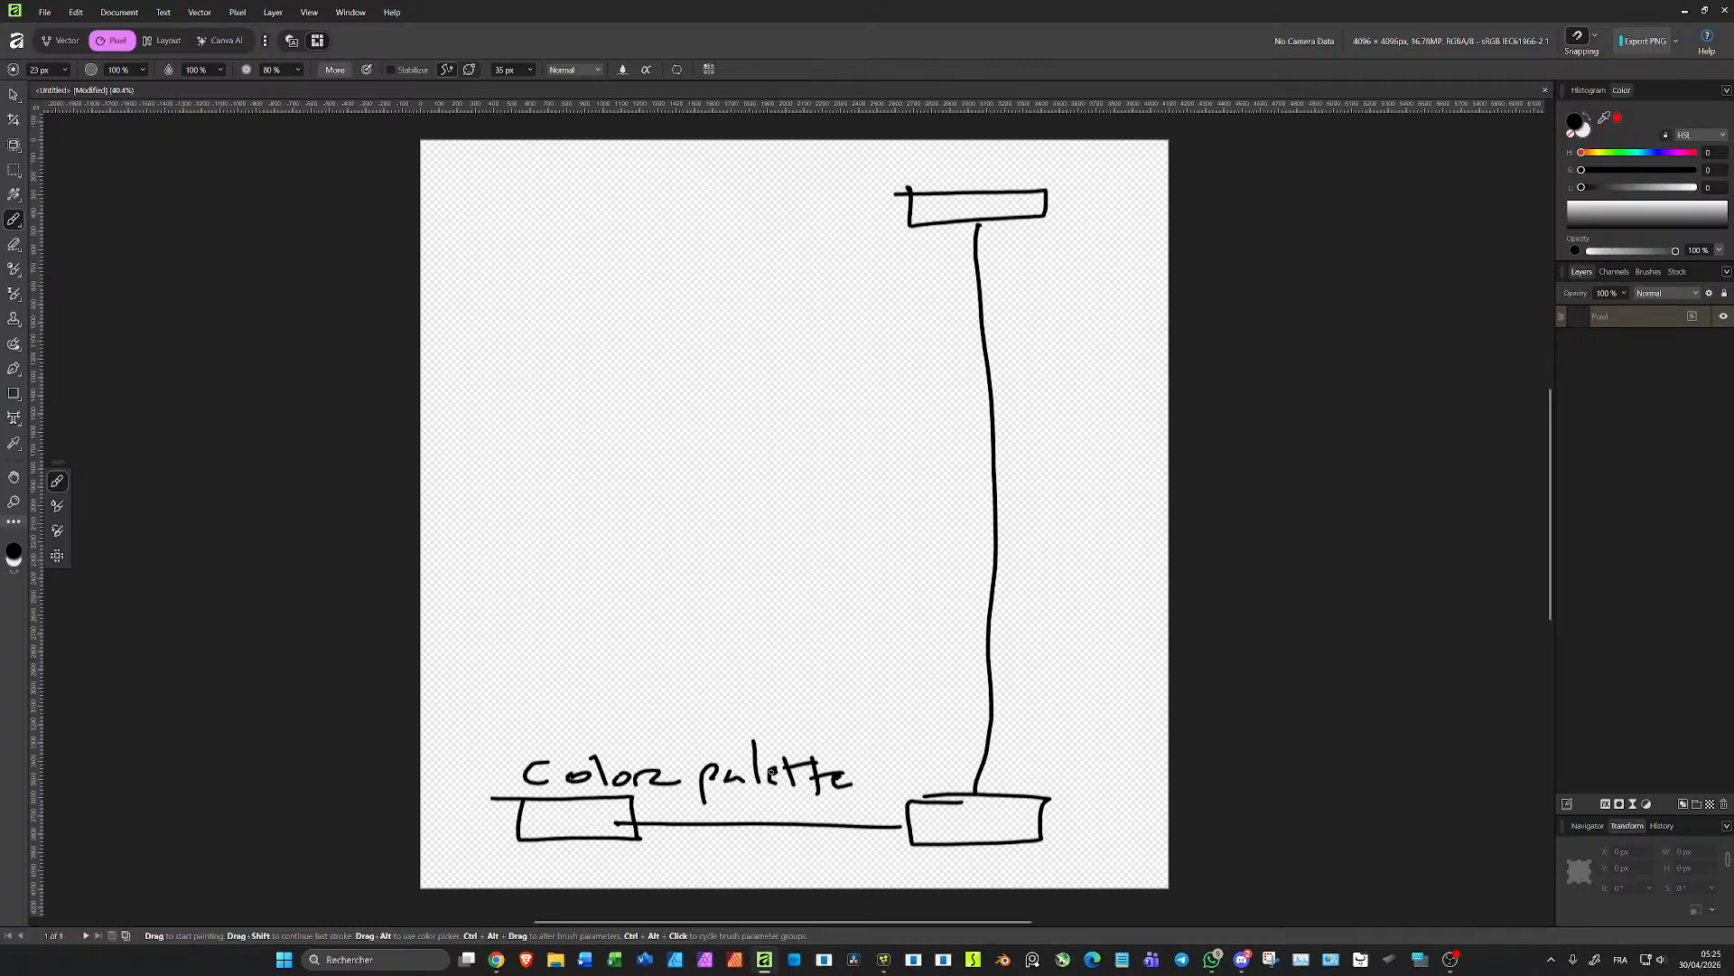
left_click_drag(542, 714, 540, 752)
mouse_move(528, 717)
left_mouse_down()
mouse_move(545, 752)
mouse_move(570, 714)
mouse_move(535, 751)
left_mouse_up()
mouse_move(618, 720)
left_mouse_down()
mouse_move(598, 718)
mouse_move(632, 739)
left_mouse_up()
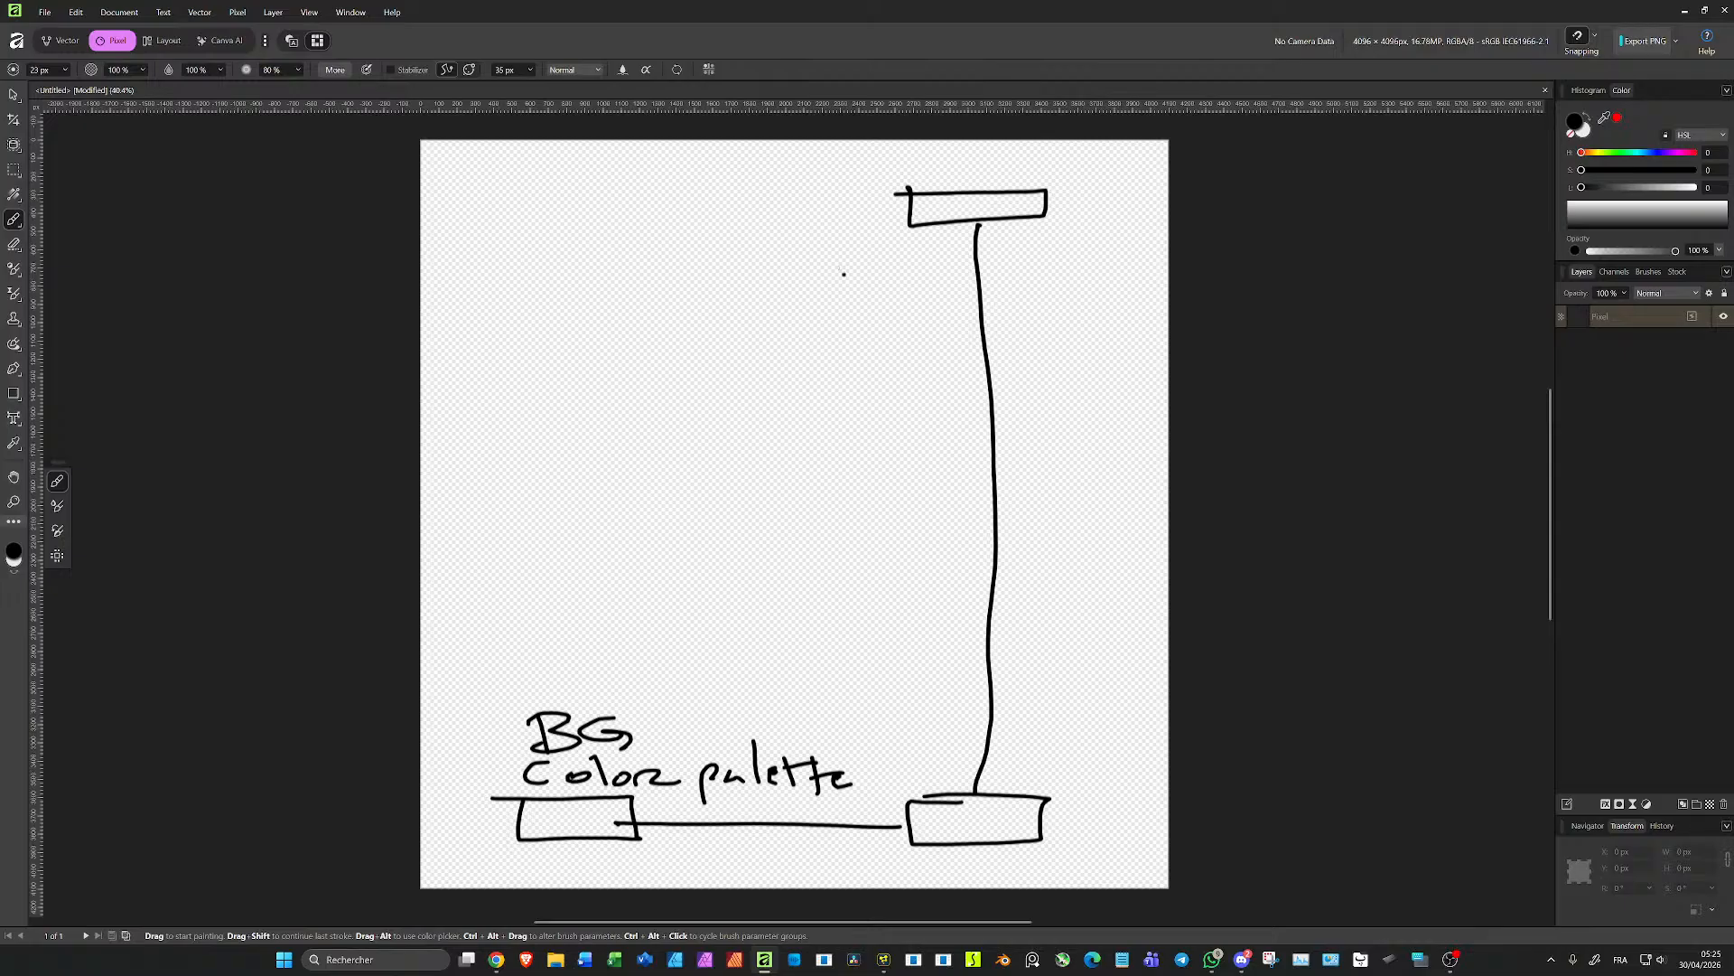
Step: Sketch four horizontal branches into the vertical line, small boxes at the upper three junctions, and a long downward arrow alongside
left_click_drag(823, 332, 968, 320)
left_click_drag(863, 437, 987, 424)
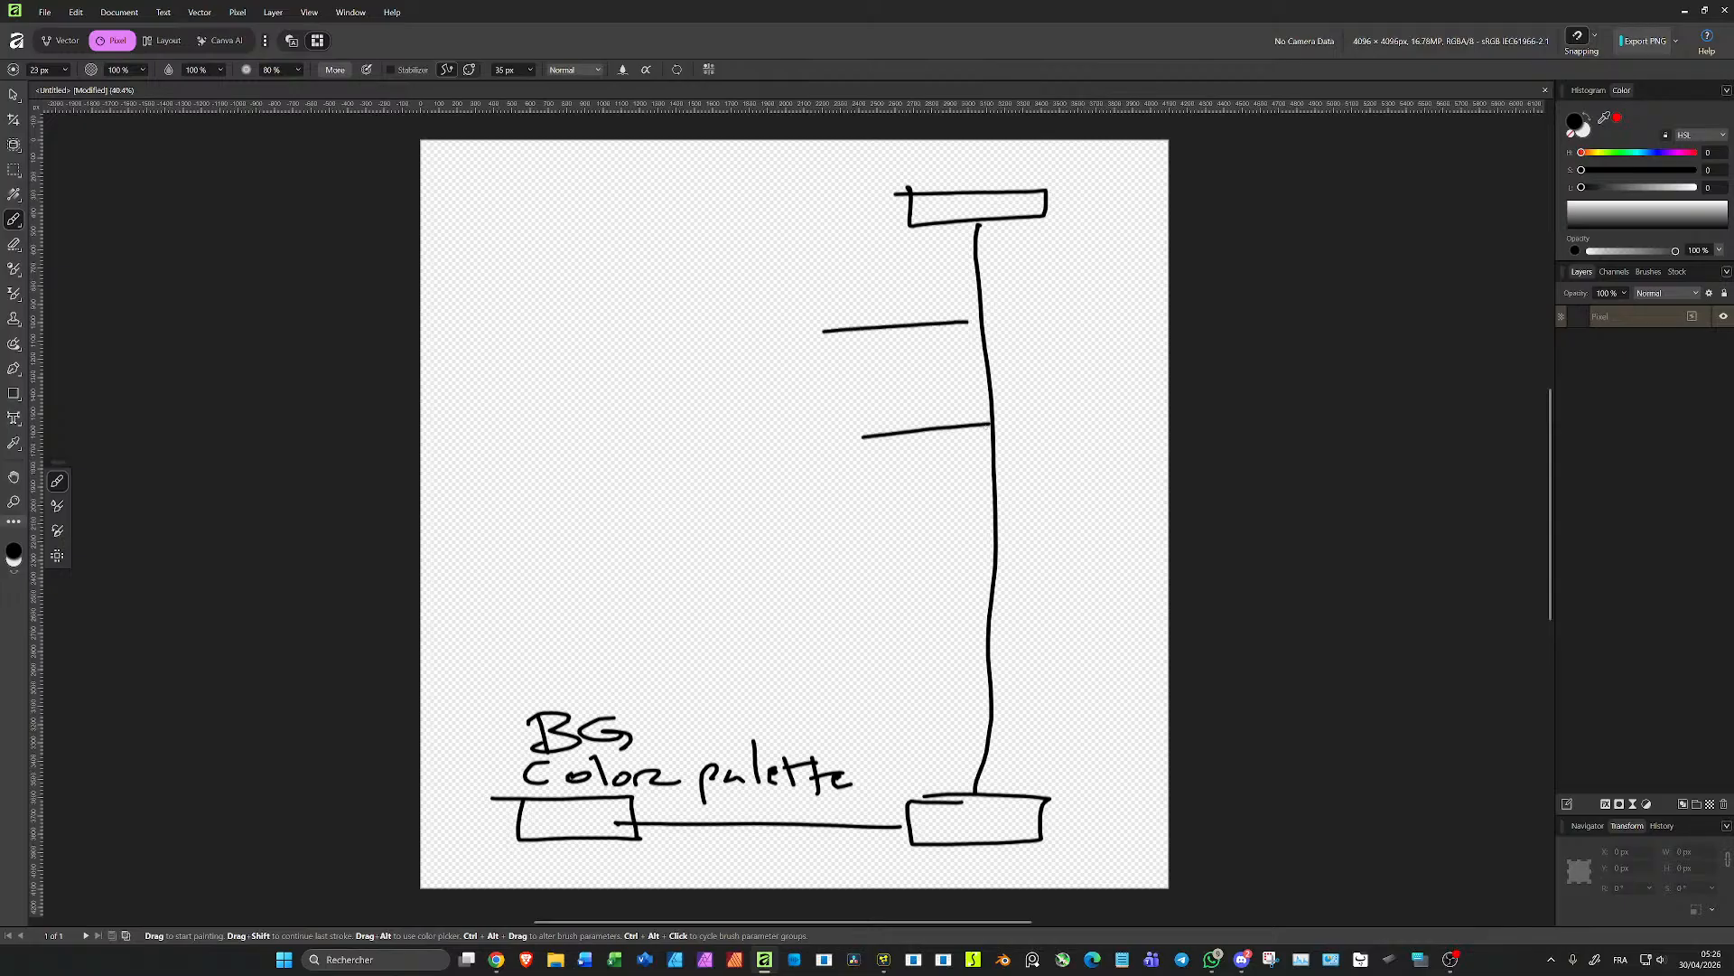
left_click_drag(858, 545, 989, 534)
left_click_drag(854, 638, 1002, 633)
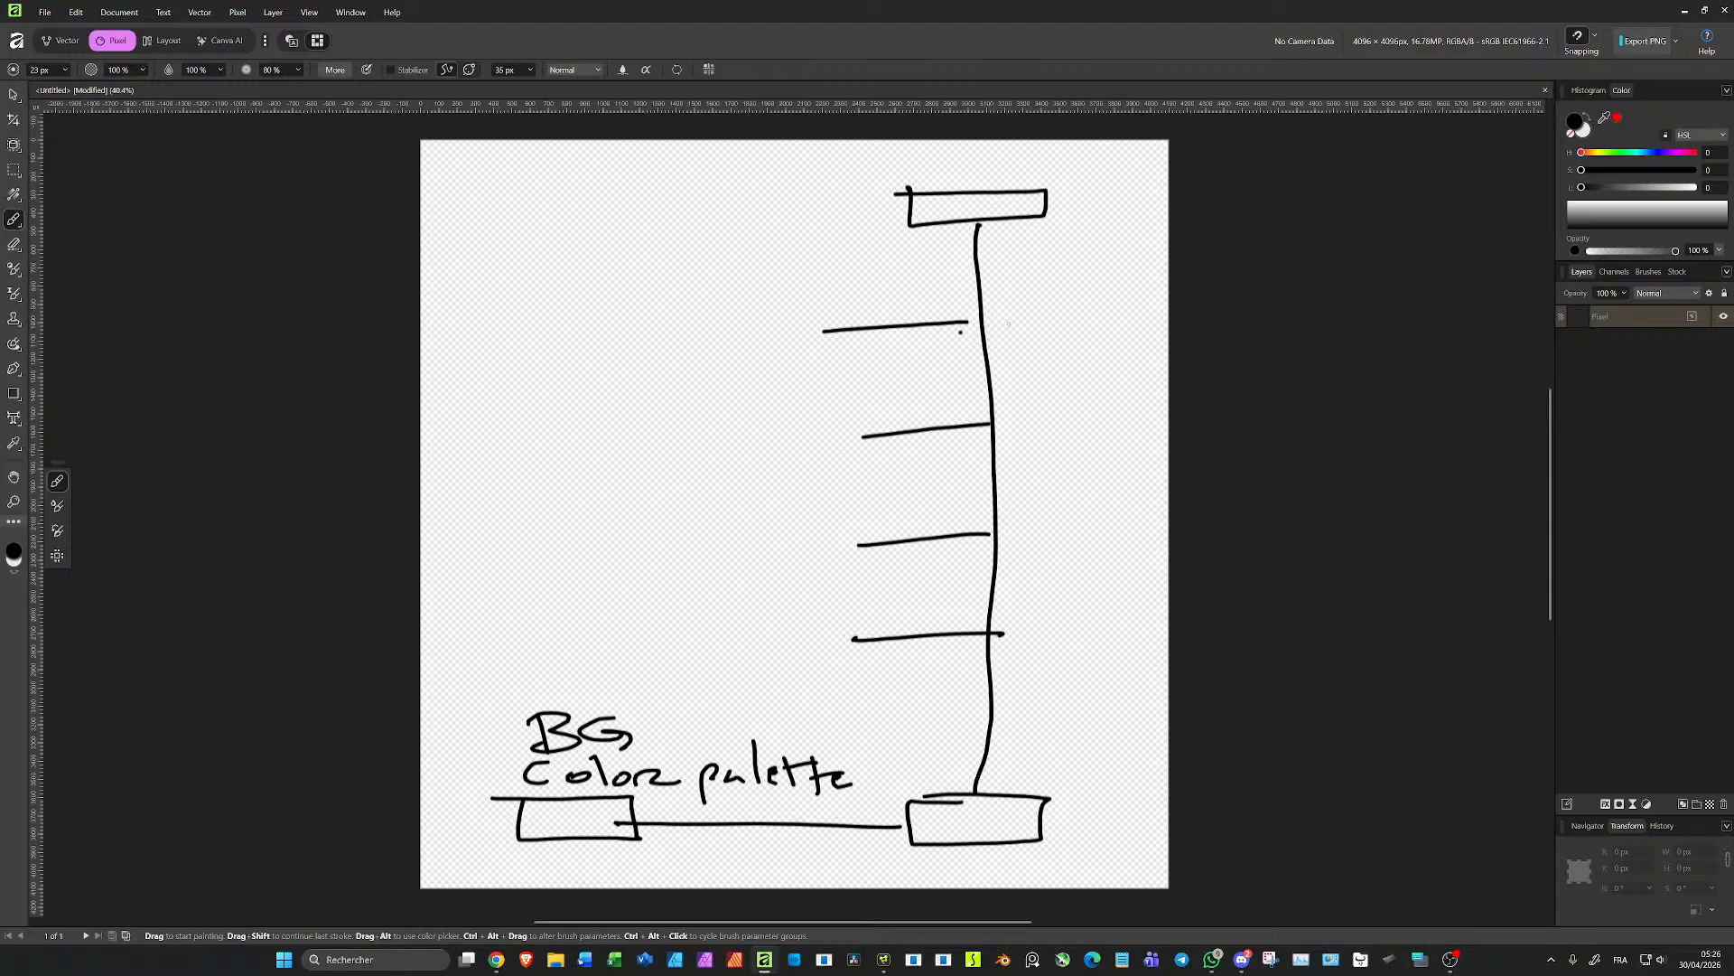
mouse_move(954, 304)
left_mouse_down()
mouse_move(960, 332)
mouse_move(1034, 309)
mouse_move(942, 317)
left_mouse_up()
mouse_move(983, 405)
left_mouse_down()
mouse_move(1050, 426)
mouse_move(991, 415)
left_mouse_up()
mouse_move(1002, 520)
left_mouse_down()
mouse_move(1039, 533)
mouse_move(1001, 520)
left_mouse_up()
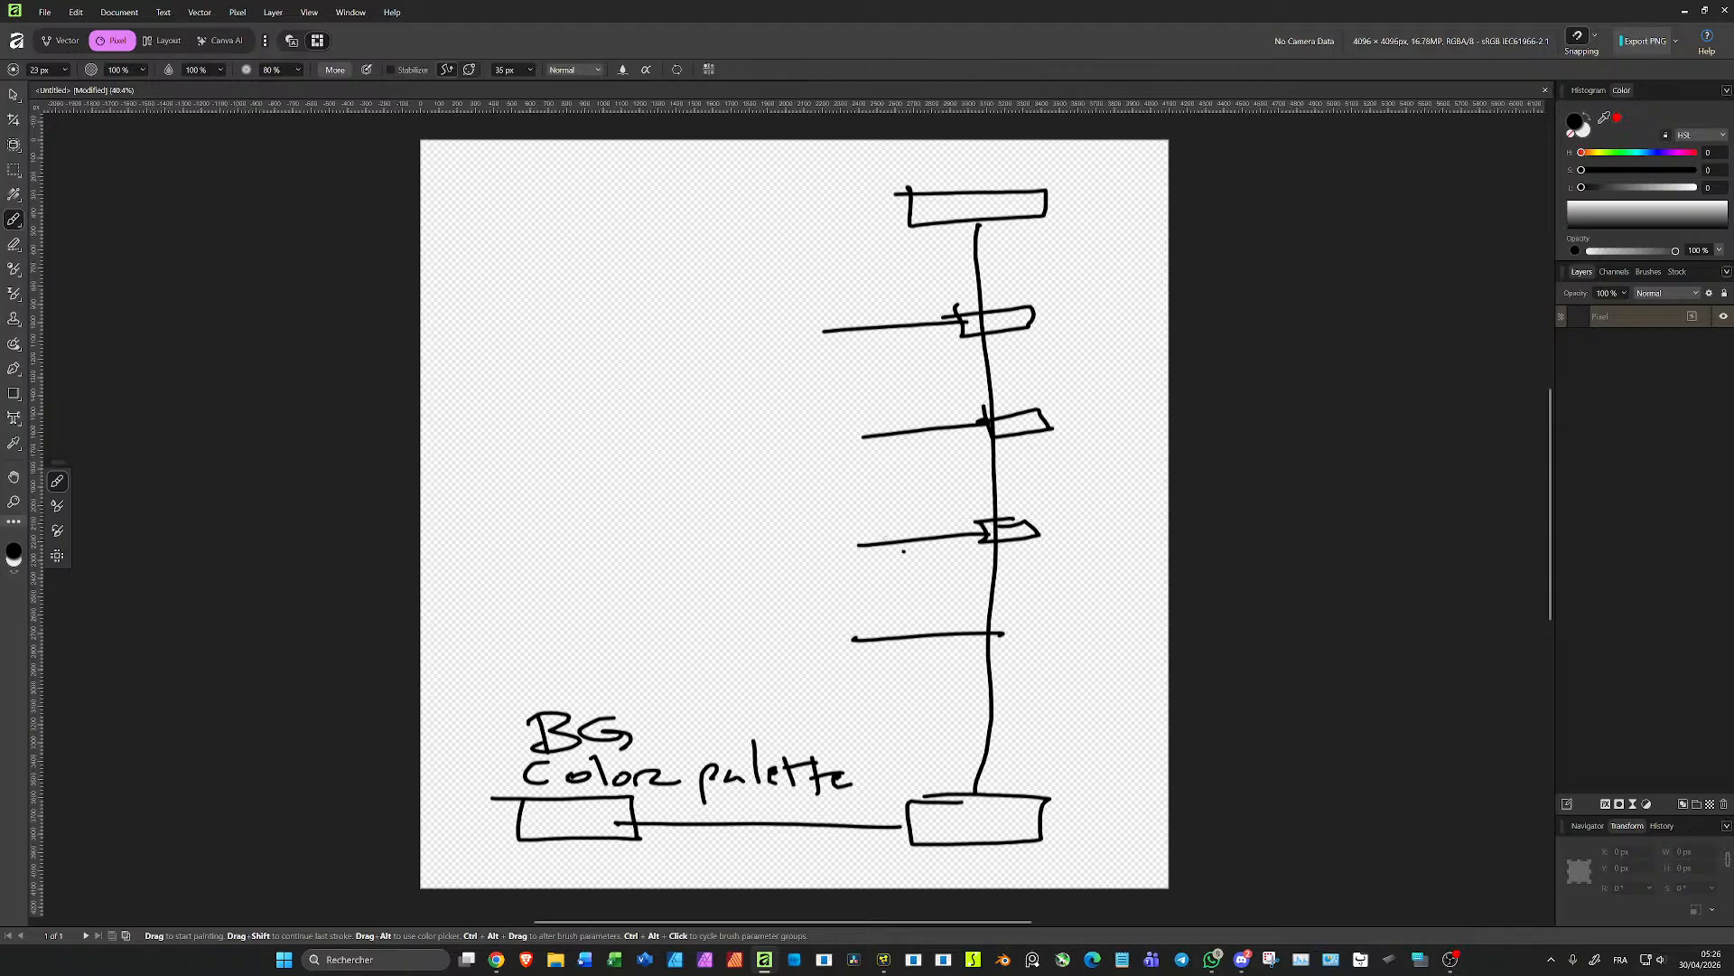
mouse_move(1091, 247)
left_mouse_down()
mouse_move(1135, 701)
mouse_move(1168, 772)
left_mouse_up()
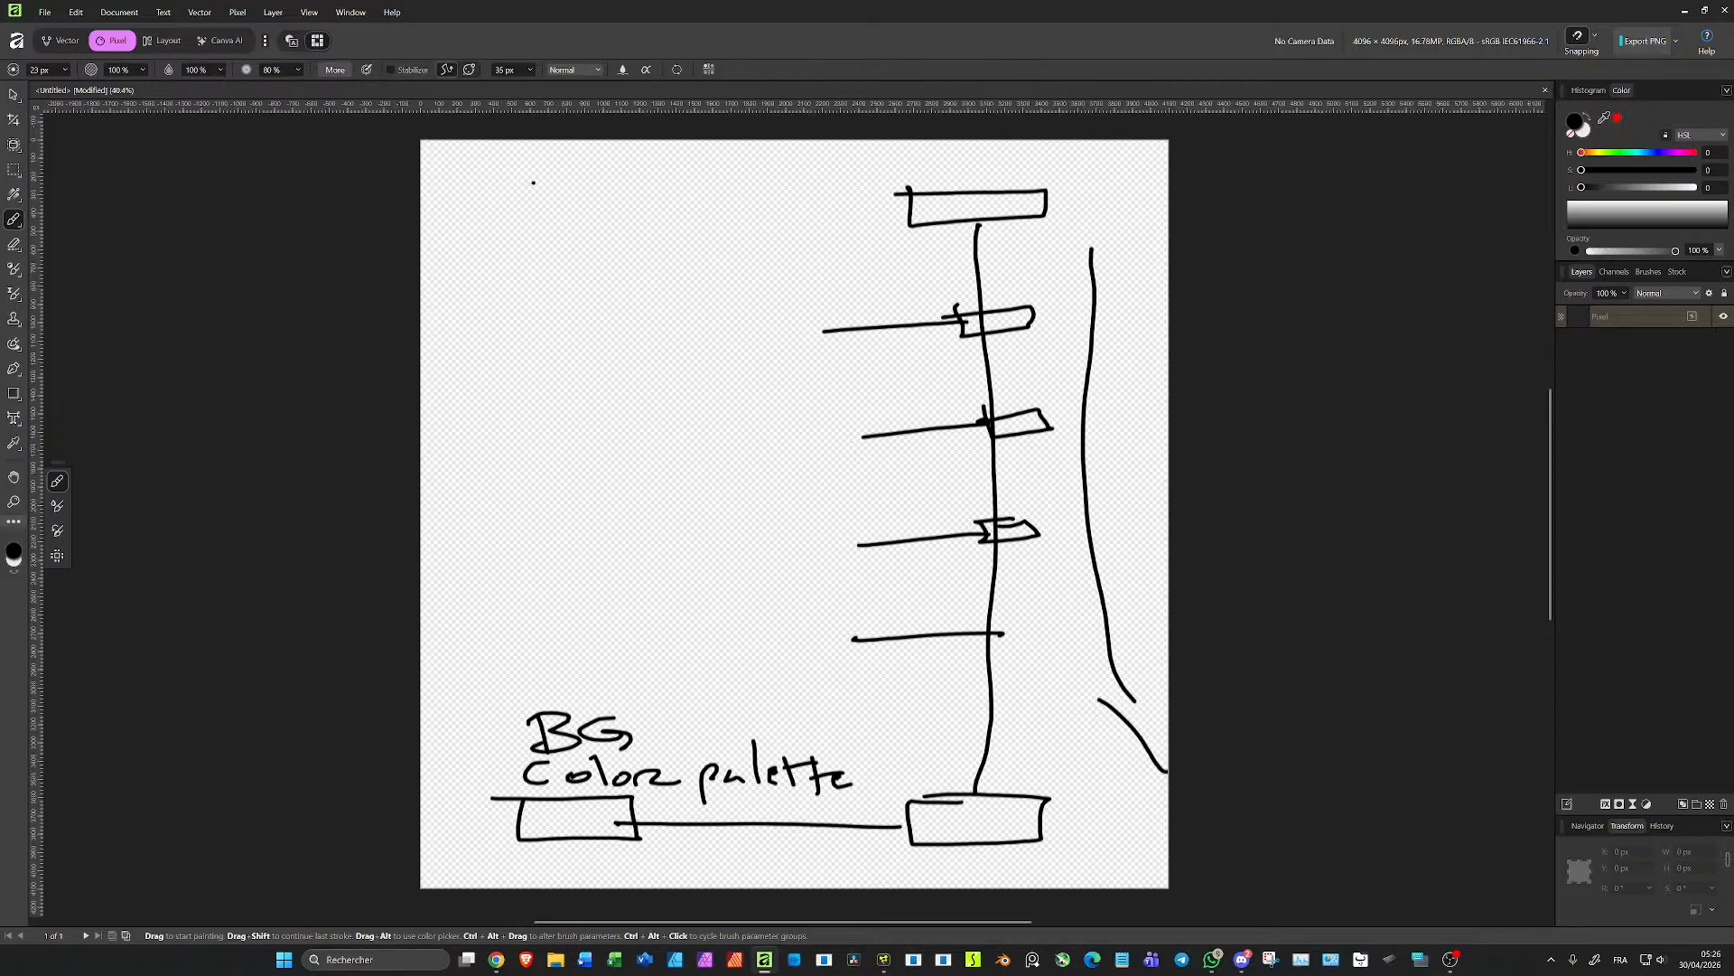
Step: Write "3D" at the canvas's upper left and sketch four small boxes below it with connectors to a slanted line
mouse_move(491, 181)
left_mouse_down()
mouse_move(508, 210)
mouse_move(549, 209)
left_mouse_up()
mouse_move(444, 247)
left_mouse_down()
mouse_move(456, 268)
mouse_move(466, 245)
mouse_move(444, 297)
mouse_move(465, 276)
mouse_move(508, 321)
mouse_move(517, 381)
mouse_move(506, 370)
left_mouse_up()
left_click_drag(547, 238, 617, 415)
mouse_move(480, 262)
left_mouse_down()
mouse_move(551, 259)
mouse_move(539, 274)
left_mouse_up()
left_click_drag(510, 316, 551, 260)
left_click_drag(520, 390, 631, 370)
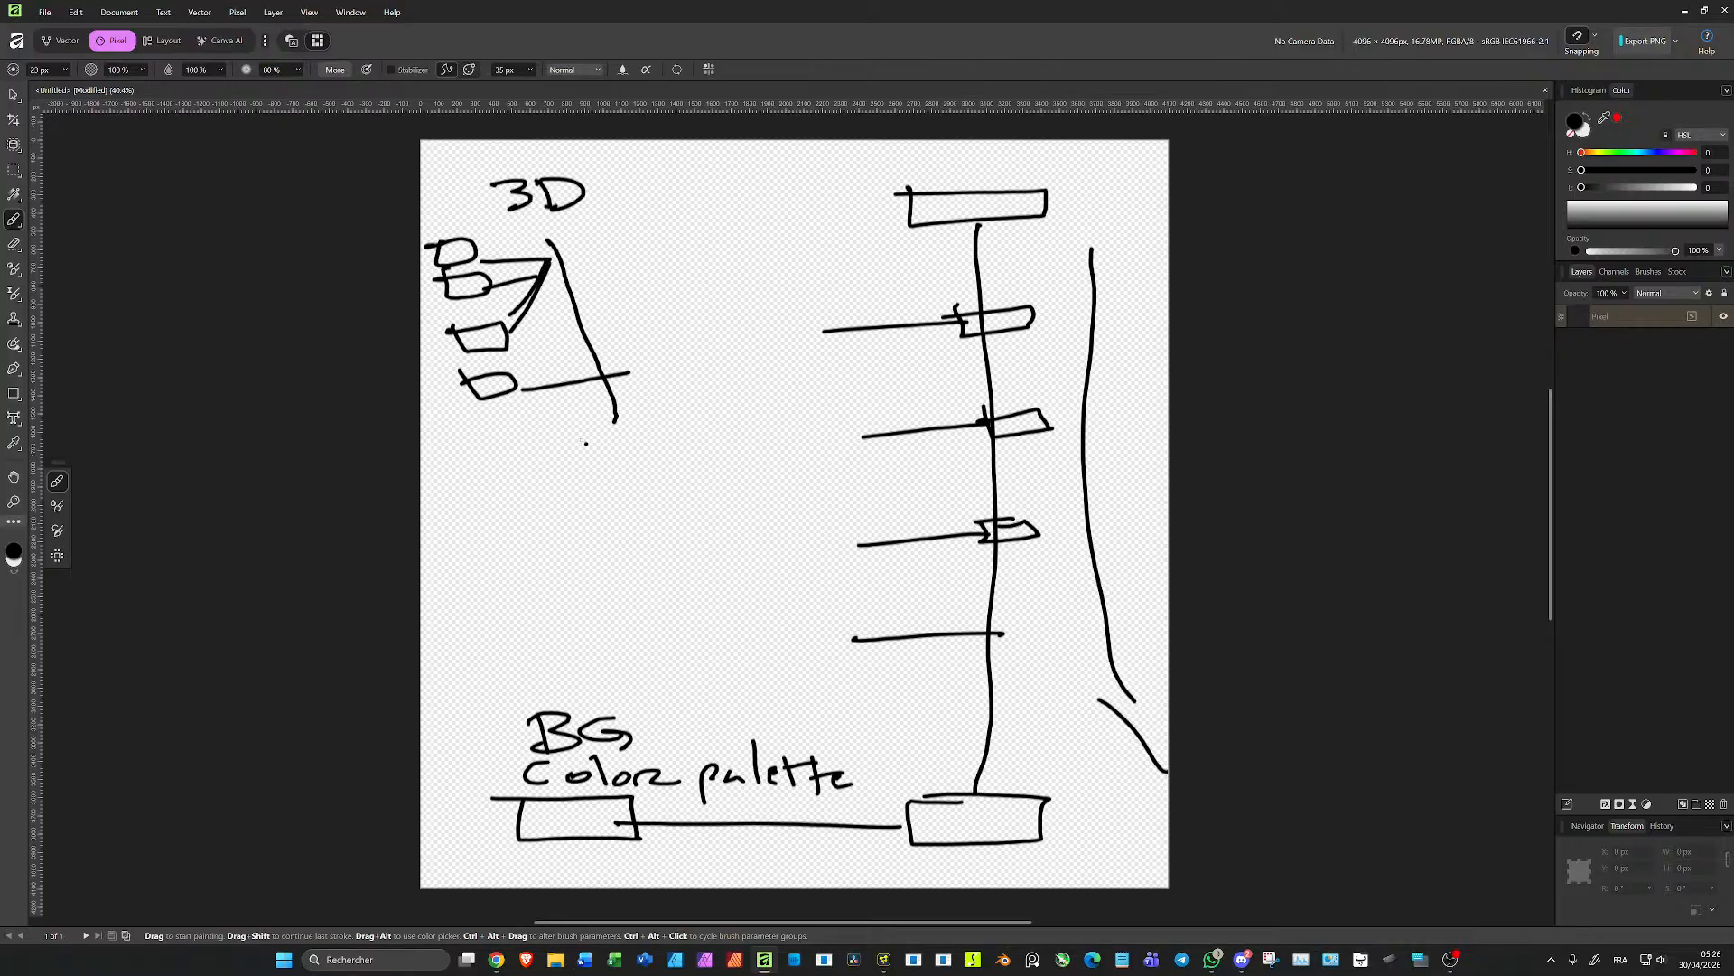
Step: Sketch a merge box where the 3D connectors meet and four branches from its line, each leading to its own box
left_click_drag(535, 255, 606, 268)
mouse_move(614, 420)
left_mouse_down()
mouse_move(757, 419)
mouse_move(757, 378)
mouse_move(696, 390)
left_mouse_up()
mouse_move(614, 431)
left_mouse_down()
mouse_move(637, 505)
mouse_move(777, 500)
mouse_move(746, 464)
left_mouse_up()
mouse_move(632, 515)
left_mouse_down()
mouse_move(662, 572)
mouse_move(807, 565)
mouse_move(801, 539)
mouse_move(751, 543)
left_mouse_up()
mouse_move(651, 586)
left_mouse_down()
mouse_move(753, 611)
mouse_move(750, 597)
mouse_move(775, 629)
mouse_move(765, 591)
mouse_move(822, 600)
mouse_move(917, 579)
left_mouse_up()
left_click_drag(813, 549, 901, 537)
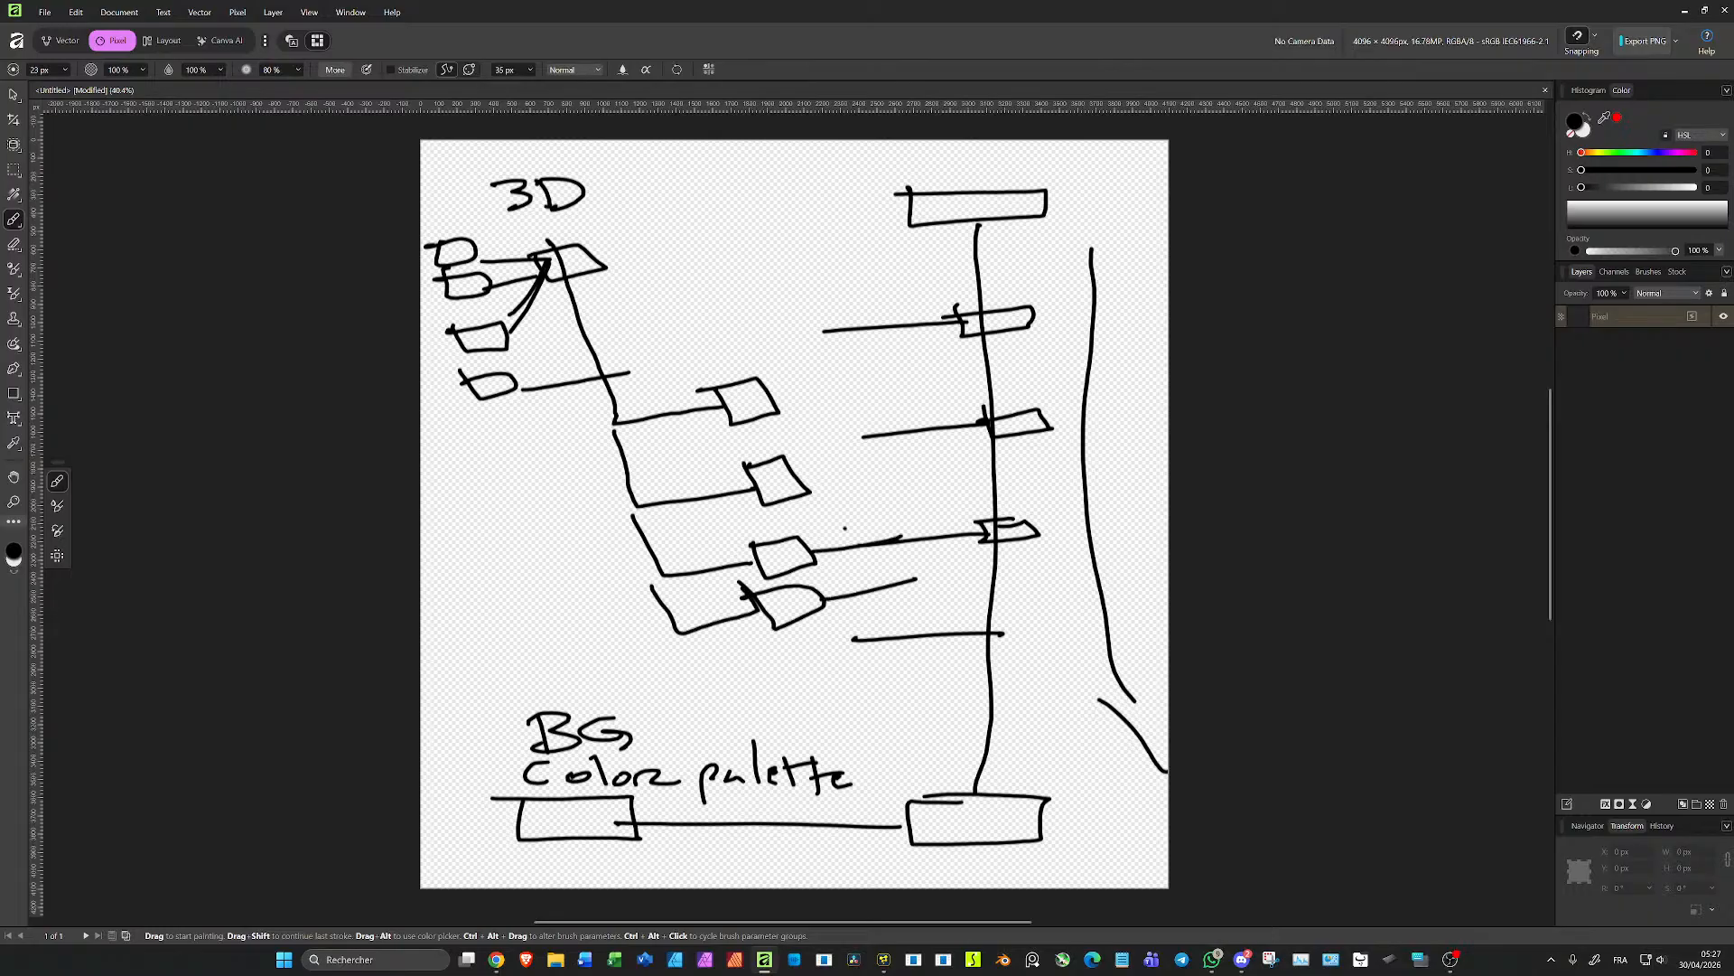
Step: Sketch connector lines gathering the branch boxes' outputs into another small junction on the main vertical line
mouse_move(777, 395)
left_mouse_down()
mouse_move(916, 529)
mouse_move(926, 577)
left_mouse_up()
left_click_drag(811, 467, 889, 449)
mouse_move(915, 578)
left_mouse_down()
mouse_move(945, 603)
mouse_move(984, 596)
left_mouse_up()
mouse_move(966, 578)
left_mouse_down()
mouse_move(992, 579)
mouse_move(969, 582)
left_mouse_up()
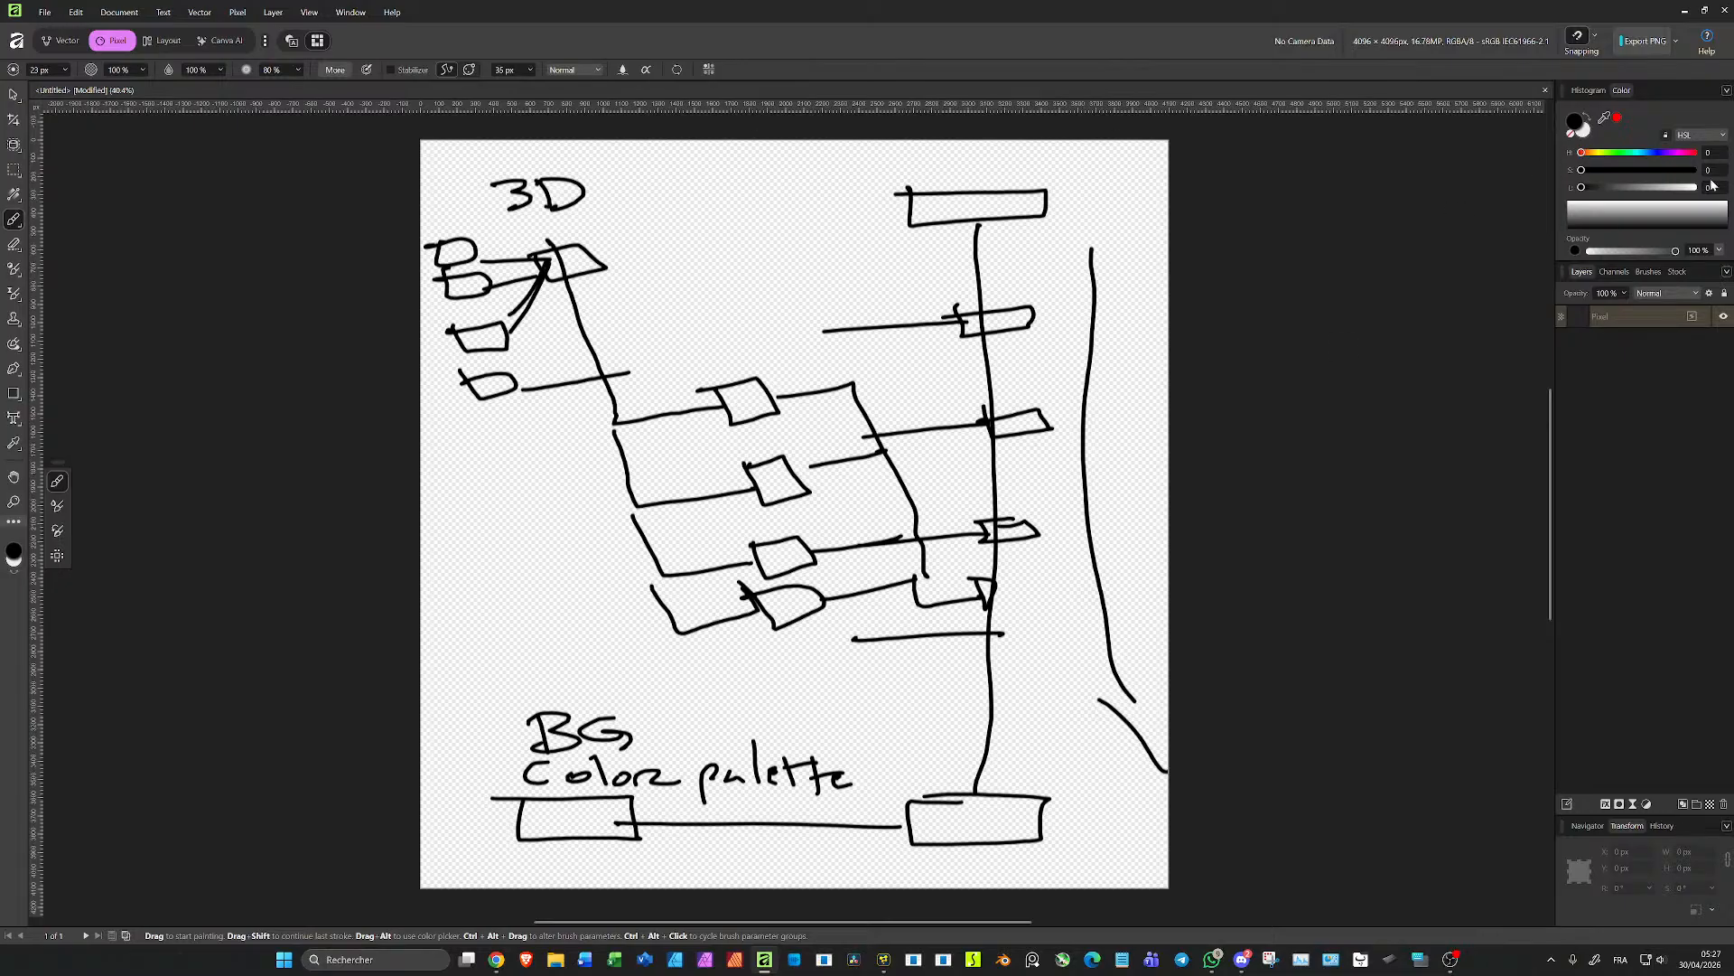
Step: Close Affinity without saving the sketch and switch back to Fusion Studio
left_click(1722, 12)
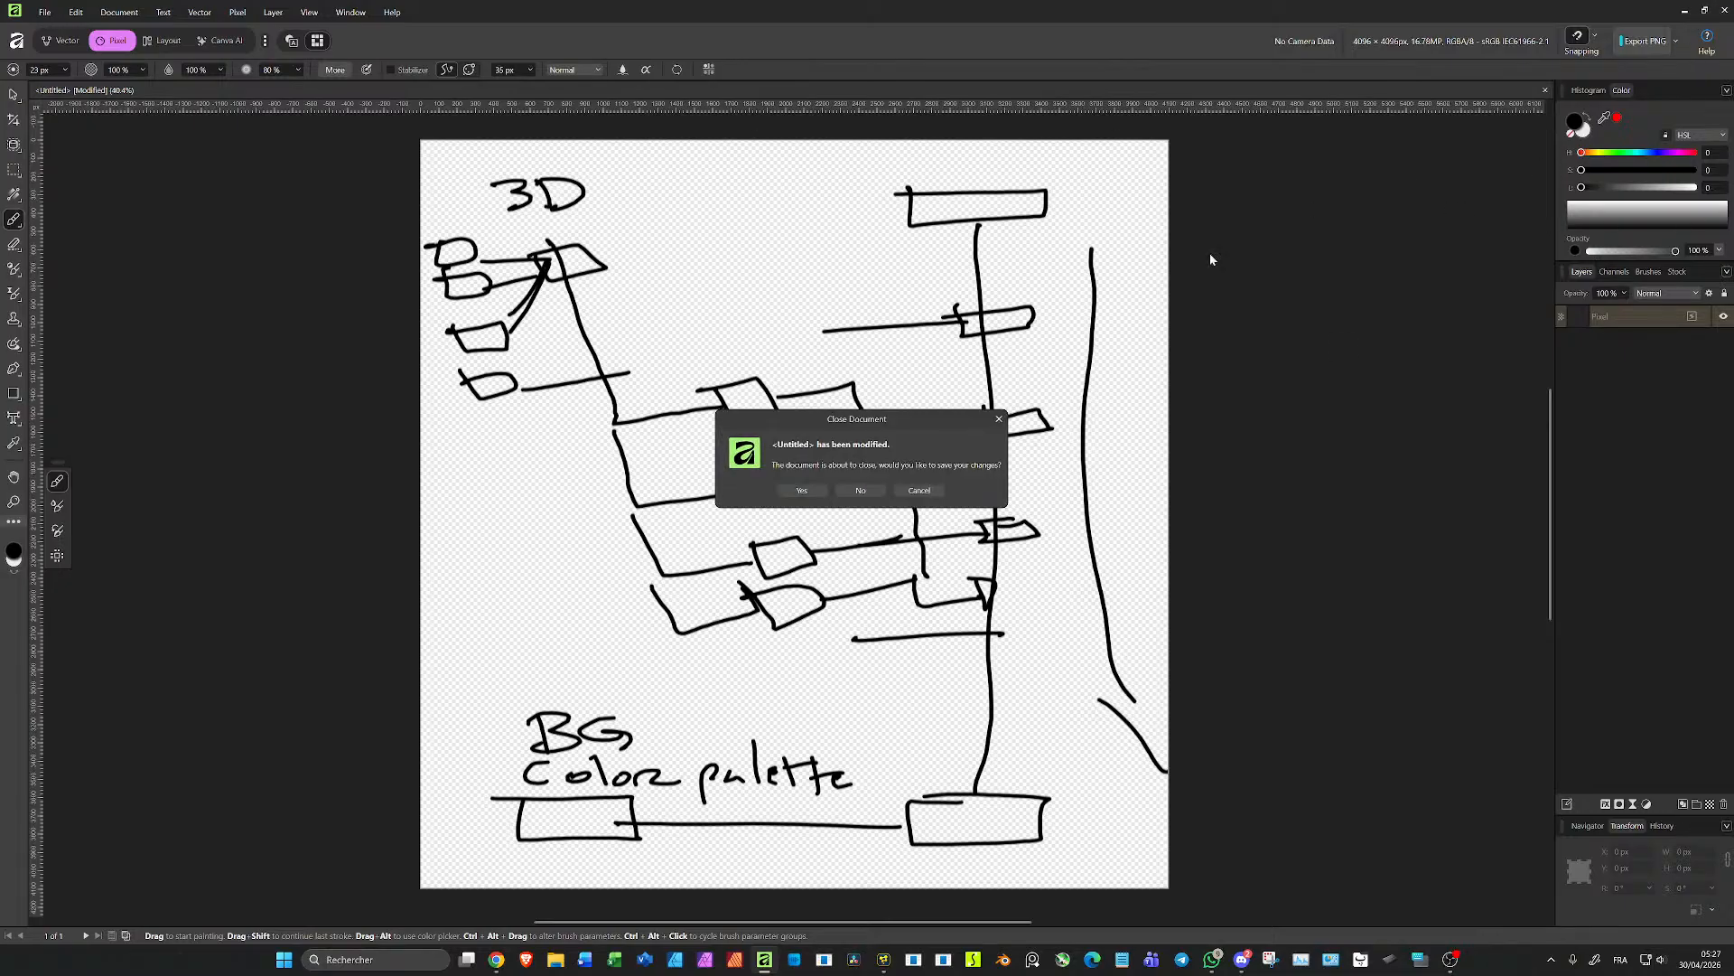
left_click(862, 491)
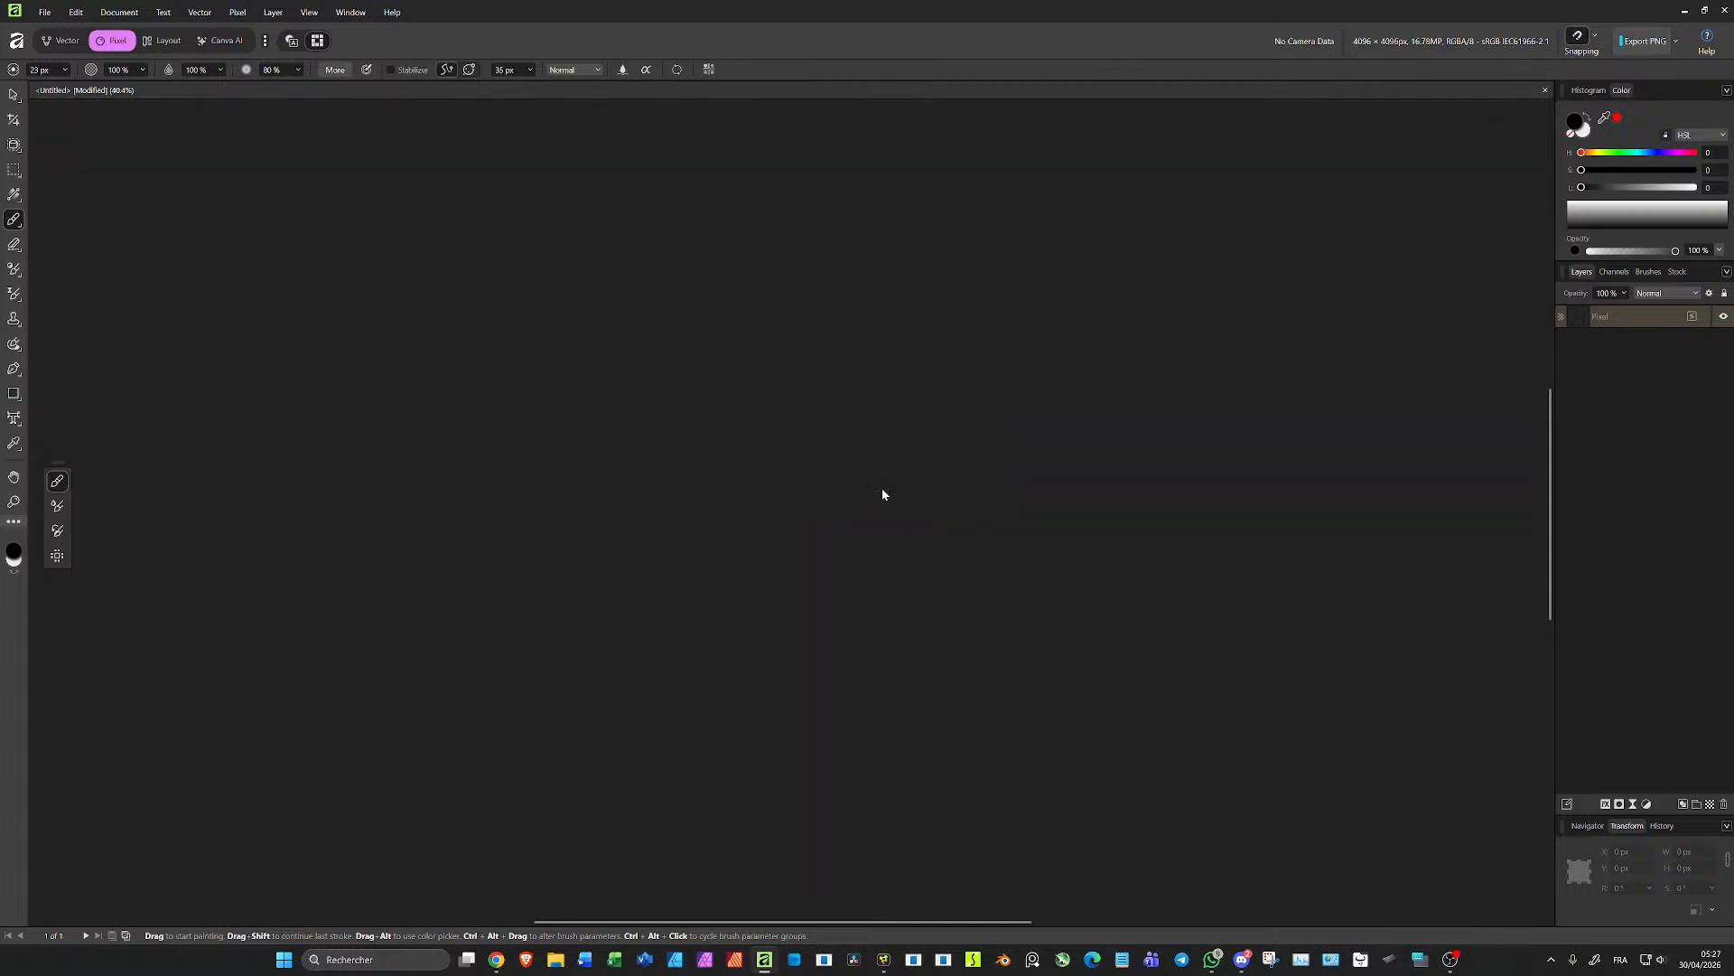
key("alt+Tab")
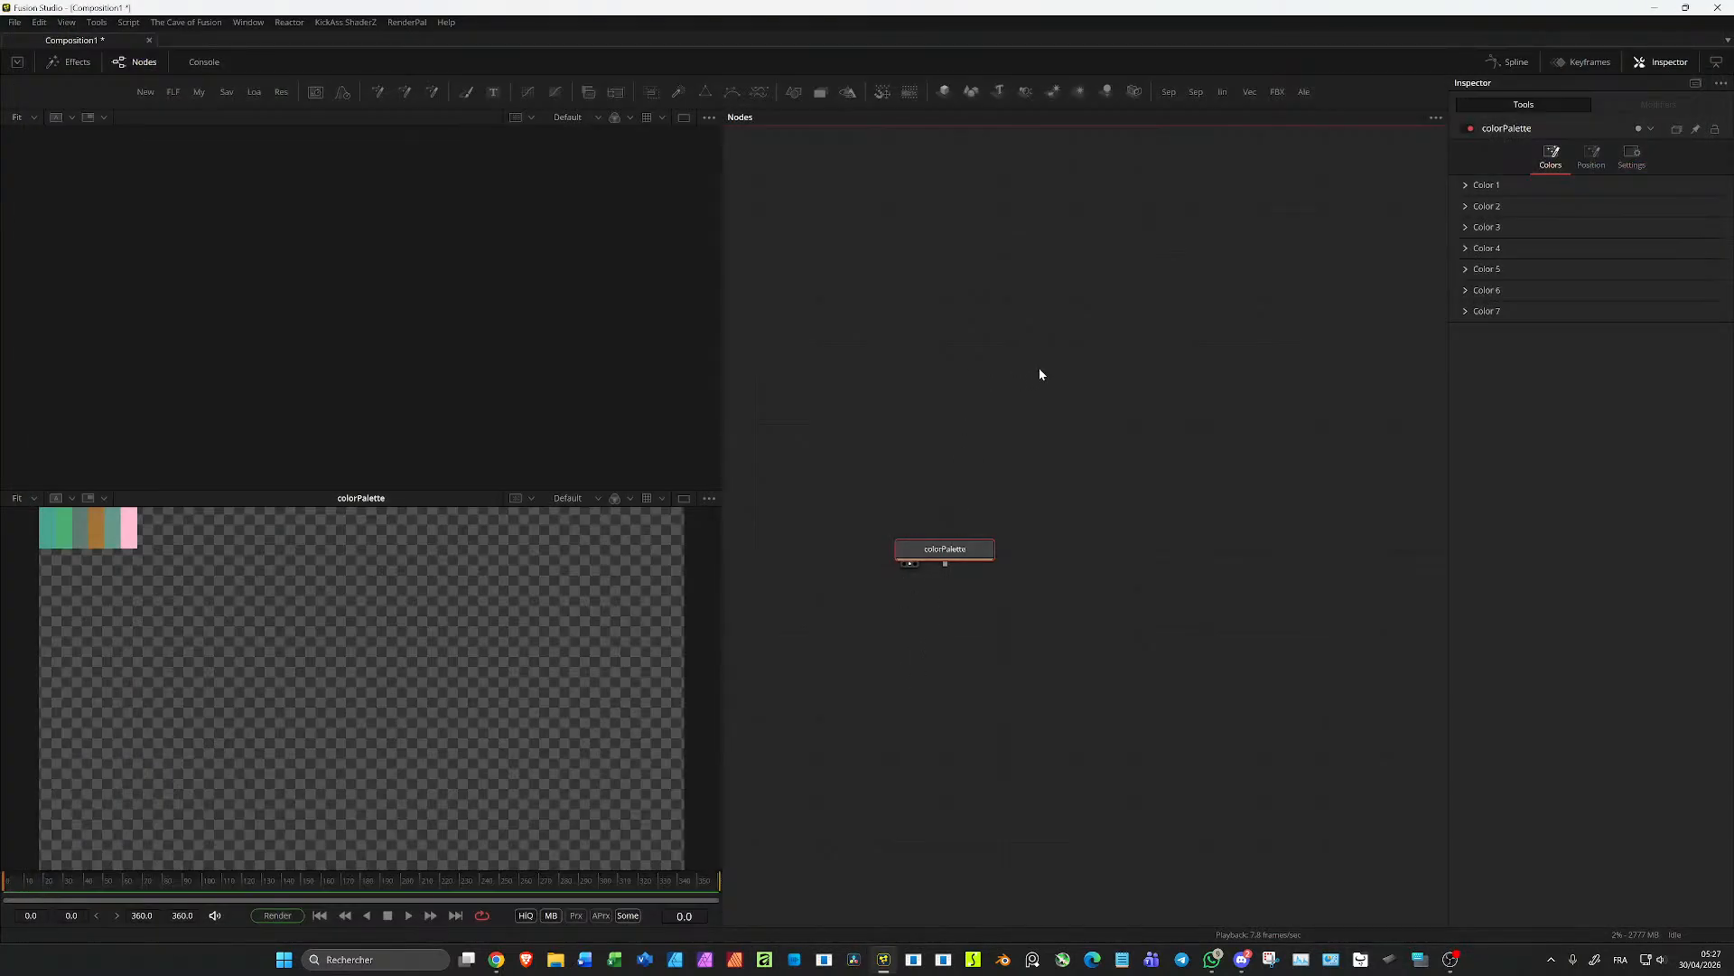
Step: Add a Background node at the upper right of the node graph and show it in the upper viewer
scroll(1039, 376, "down", 5)
left_click(1205, 209)
key("b")
left_click_drag(1218, 214, 634, 285)
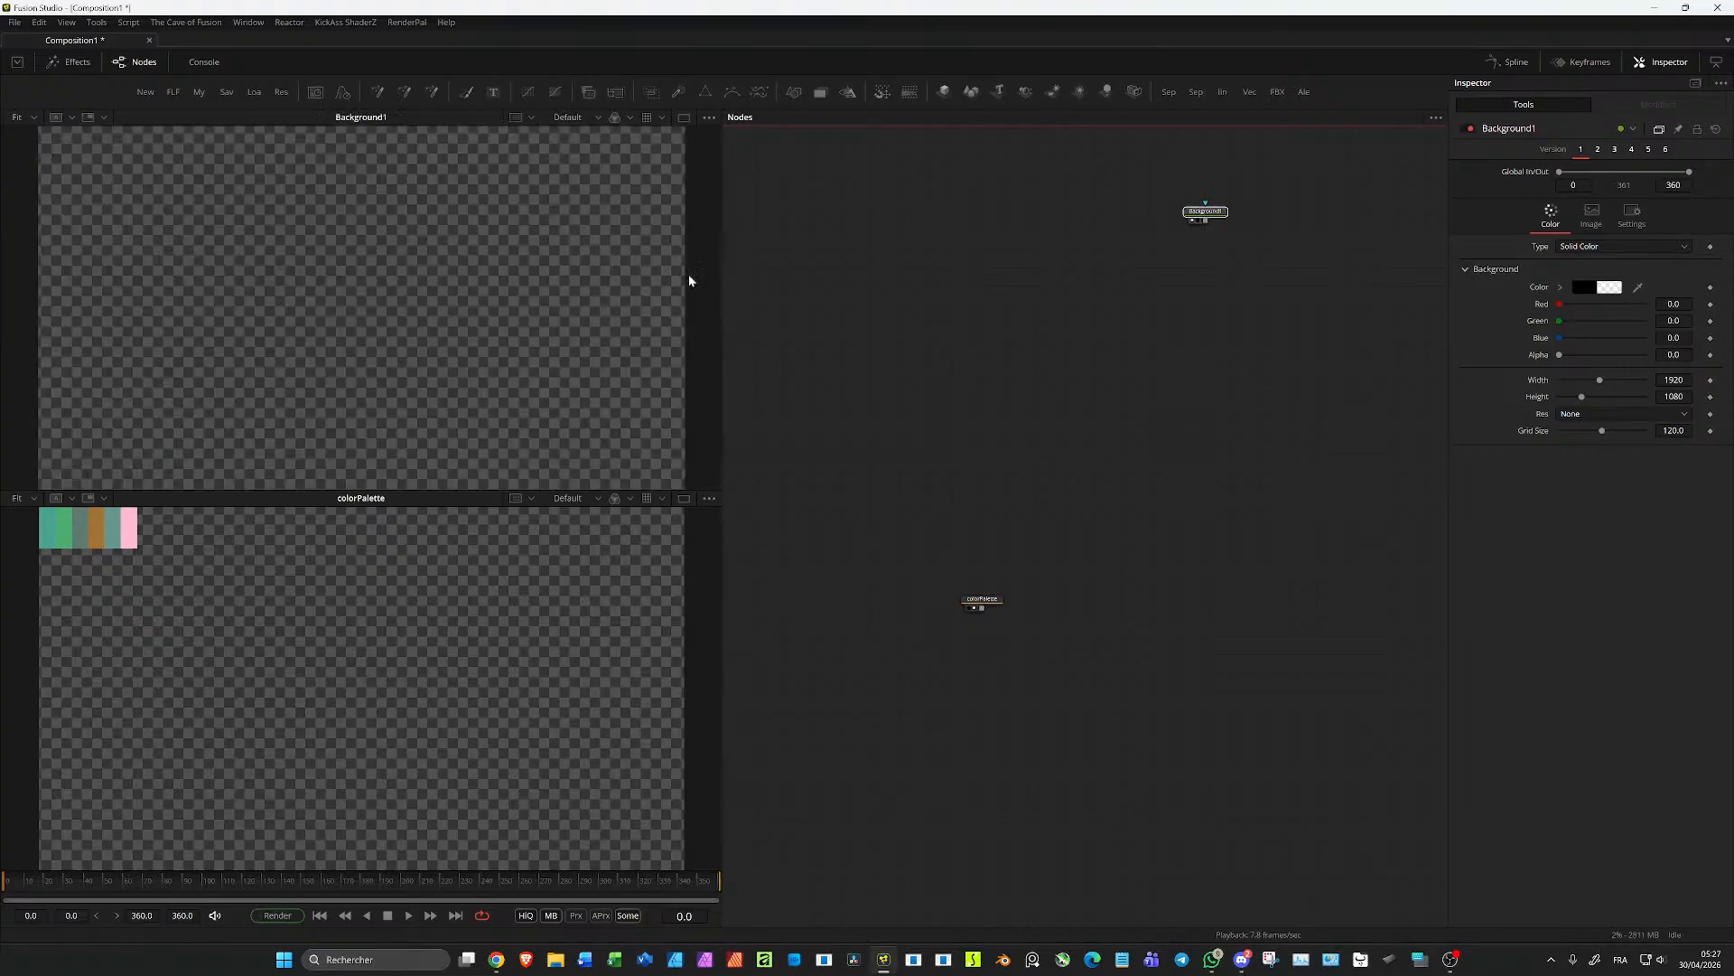
Step: Merge colorPalette over the Background, show the Merge in the lower viewer, and move colorPalette and the Merge further down
left_click_drag(979, 608, 1205, 220)
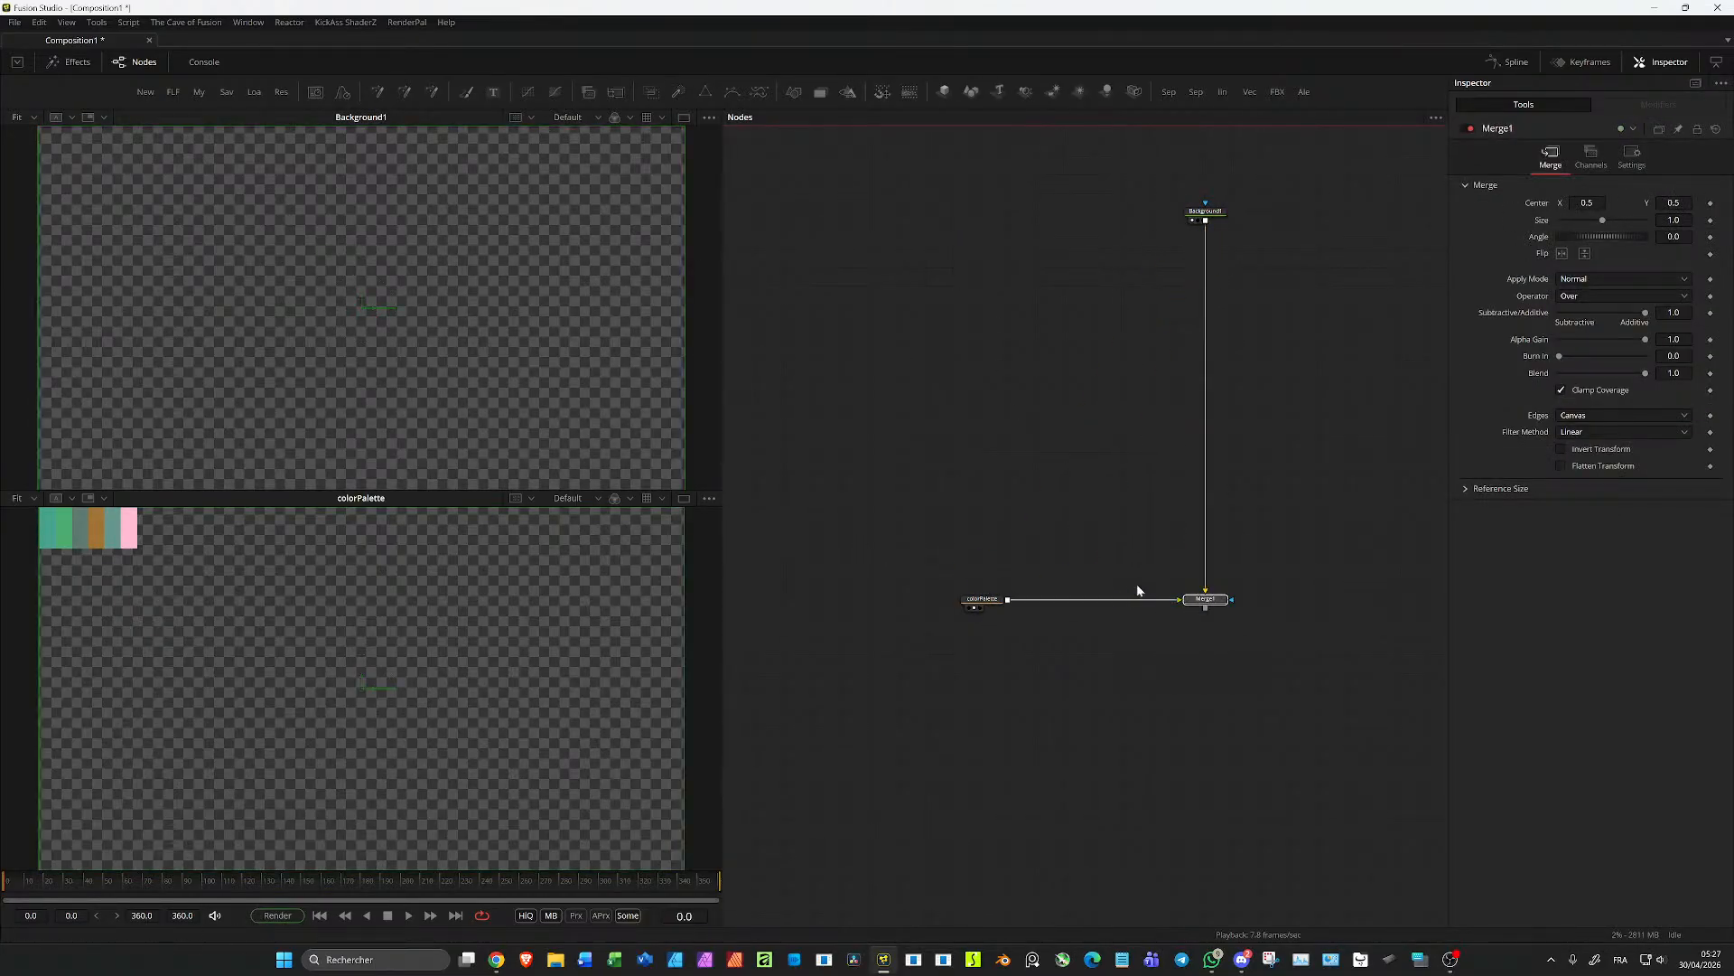
left_click_drag(1217, 606, 696, 665)
left_click_drag(1295, 694, 977, 553)
left_click_drag(1205, 600, 1205, 783)
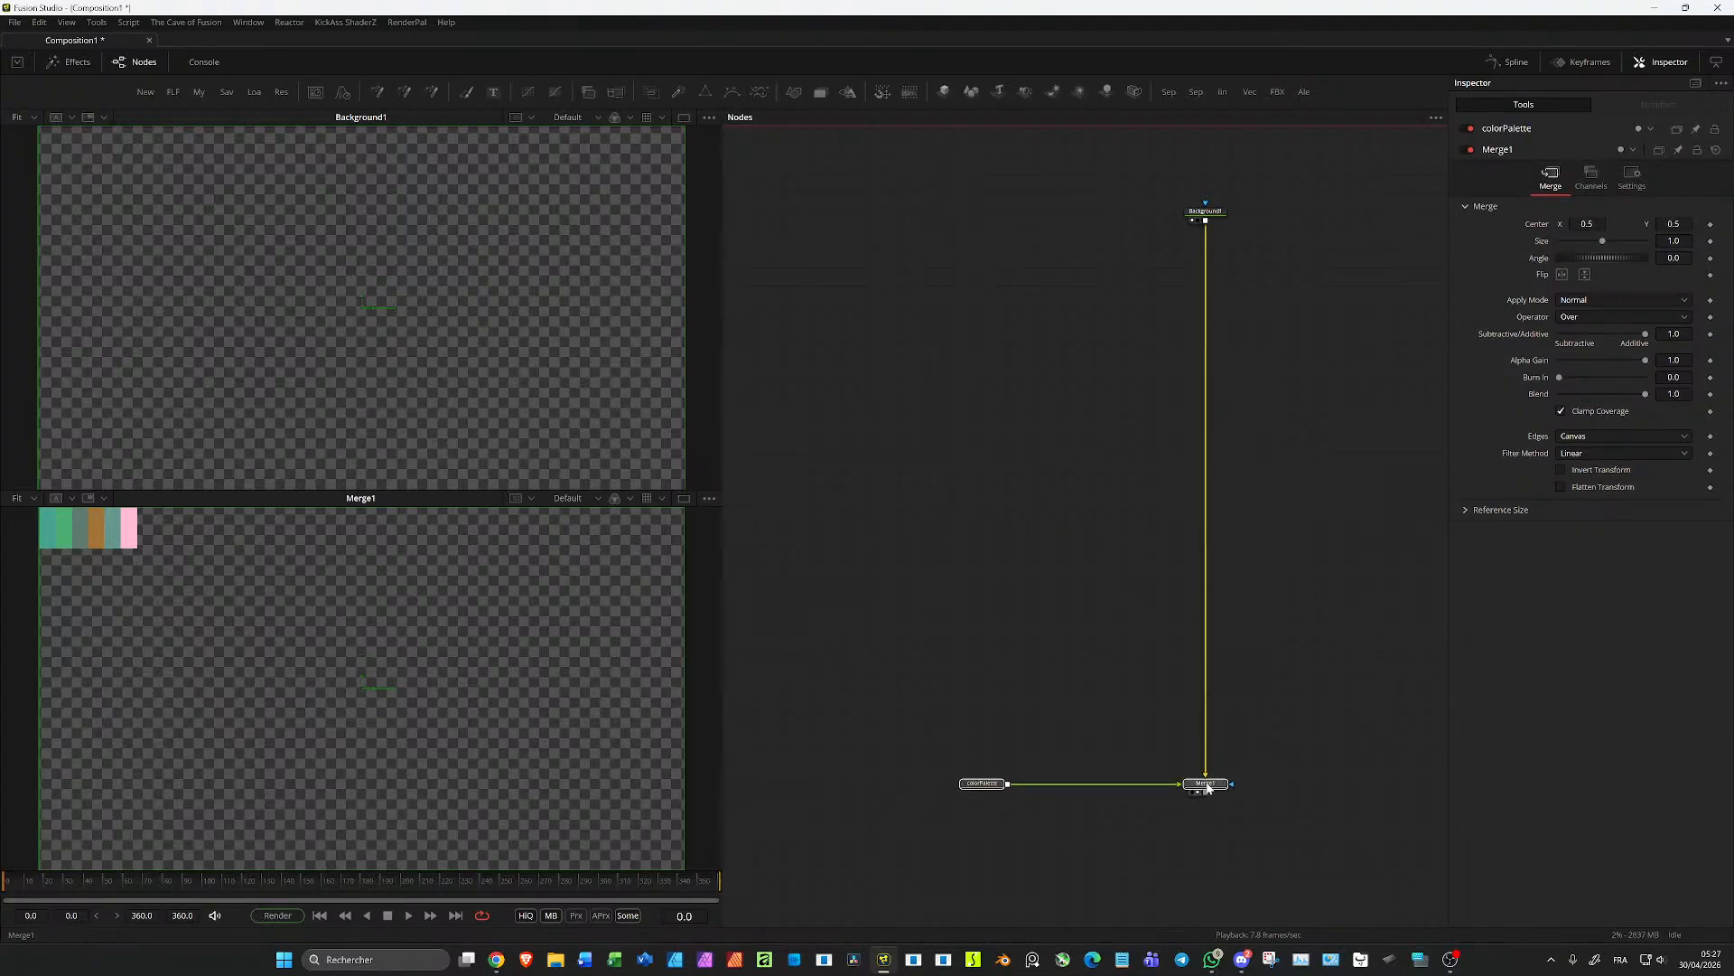
Step: Add a Text3D node in empty space left of the existing nodes and show it in the upper viewer
scroll(1134, 327, "down", 2)
left_click_drag(1107, 323, 1280, 358)
left_click_drag(934, 320, 1098, 333)
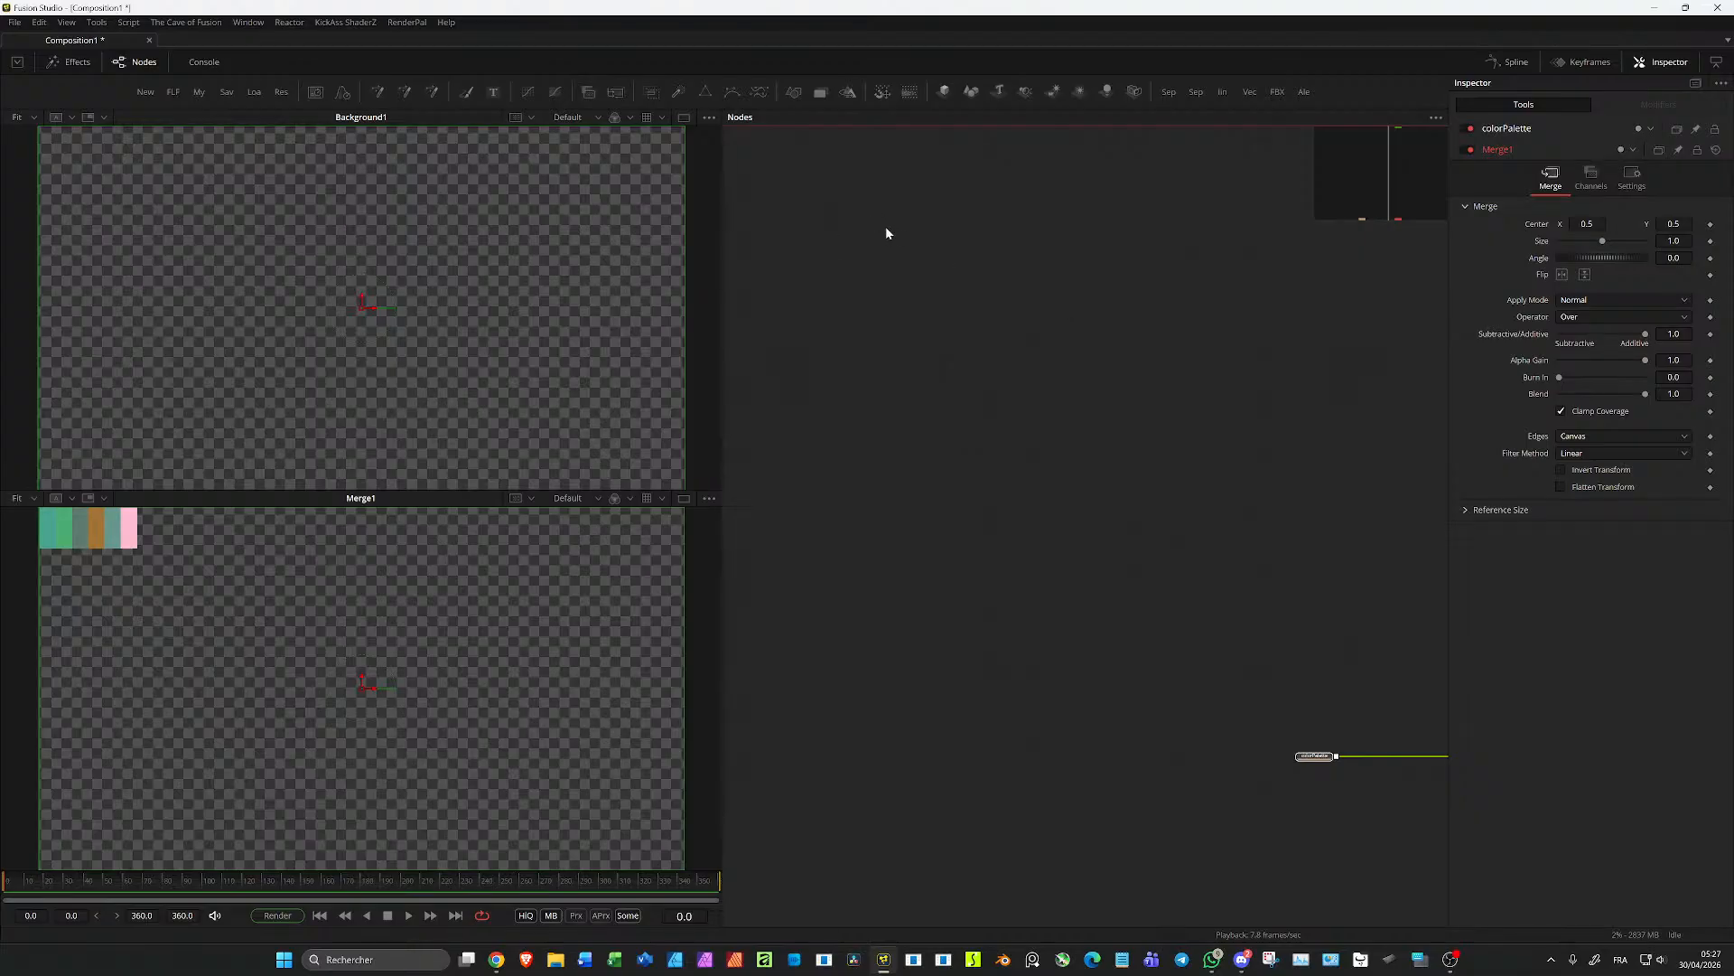
left_click(940, 232)
left_click_drag(1021, 183, 1000, 391)
left_click_drag(919, 292, 650, 290)
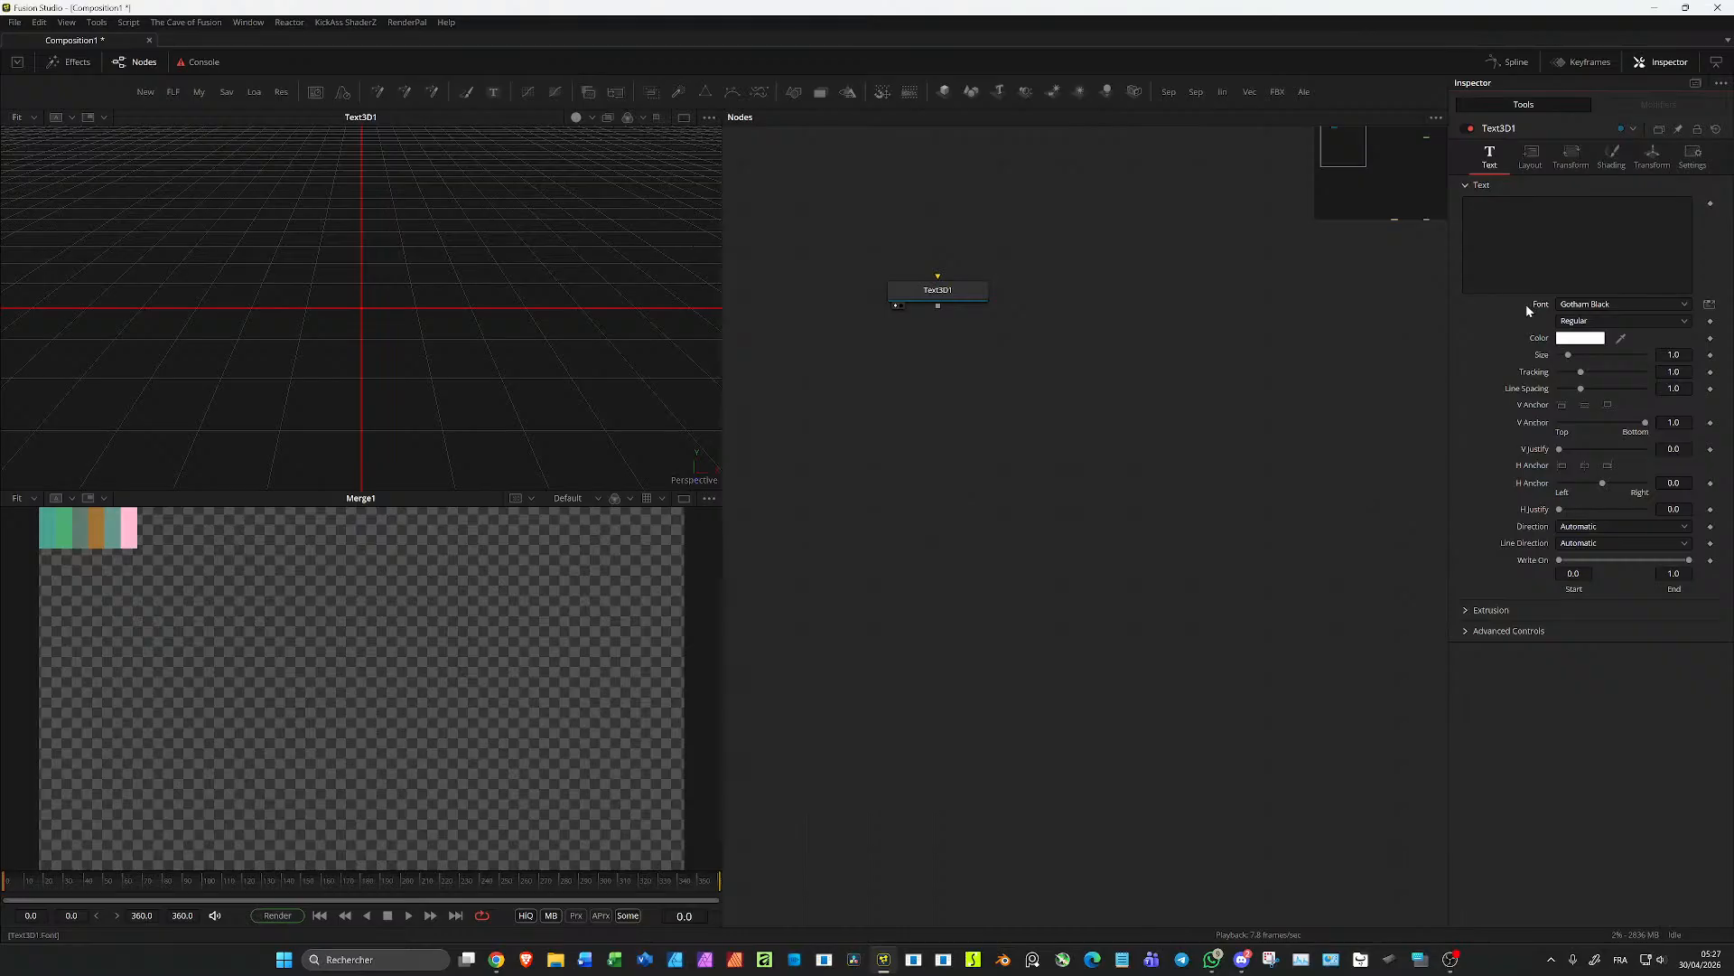
Step: Set the Text3D node's text to HALFTONE and shift the node slightly to the right in the graph
left_click(937, 290)
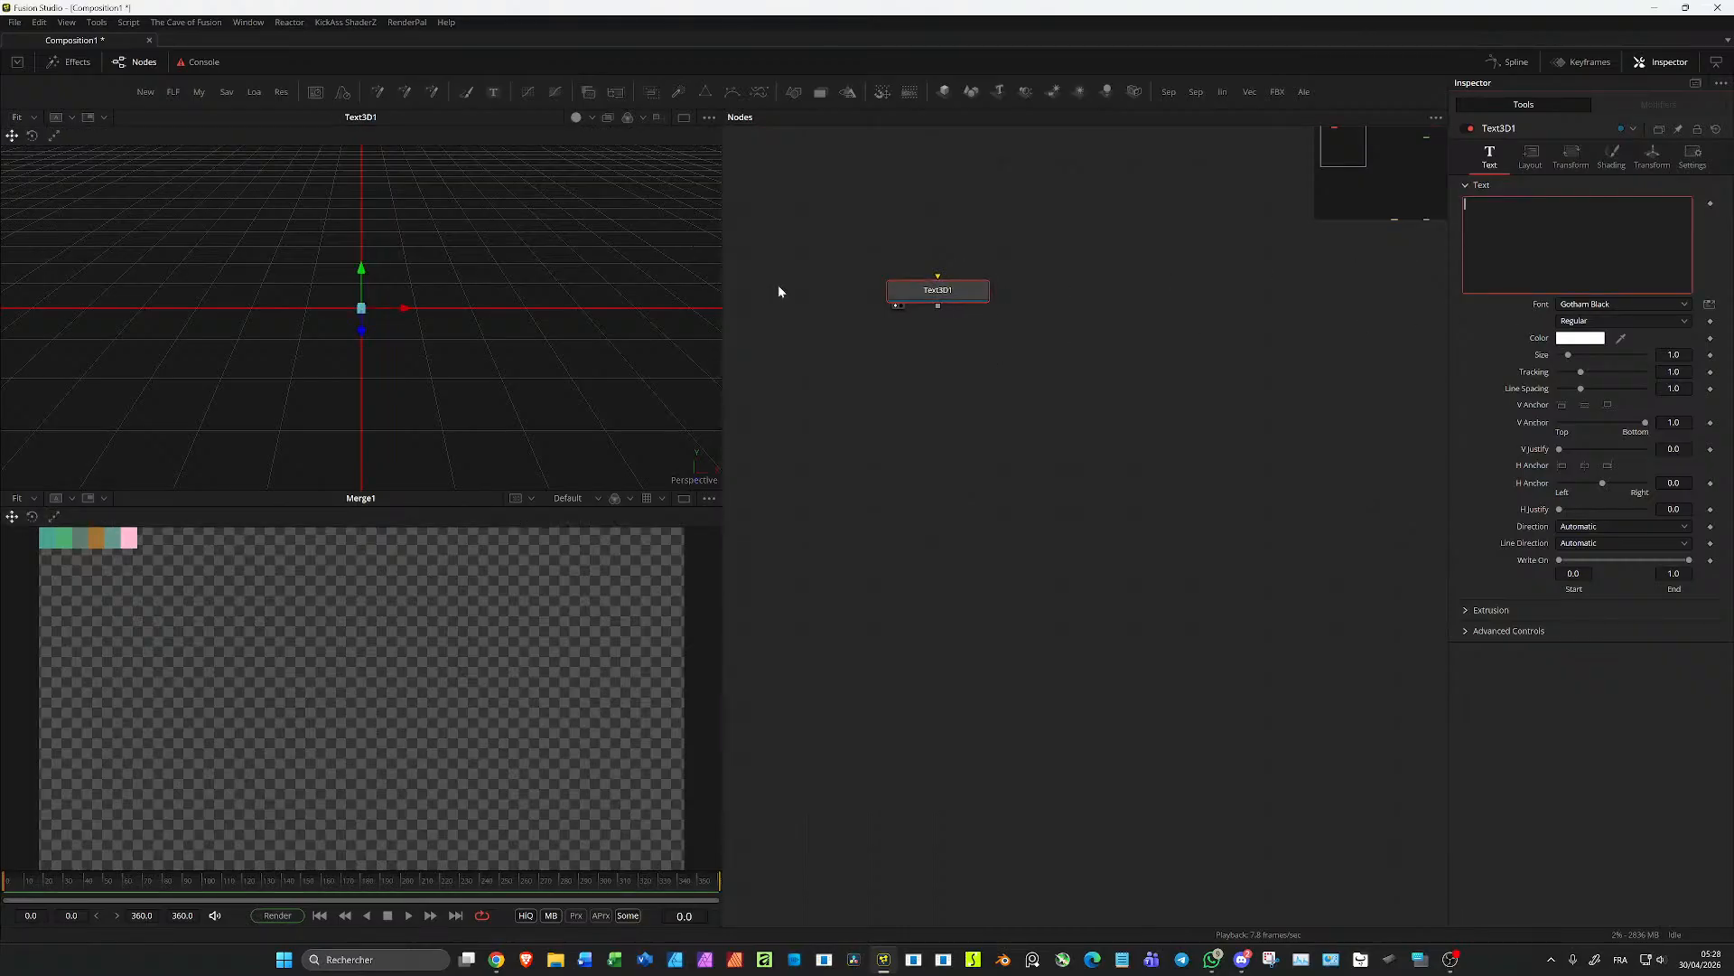
type("HALFTON")
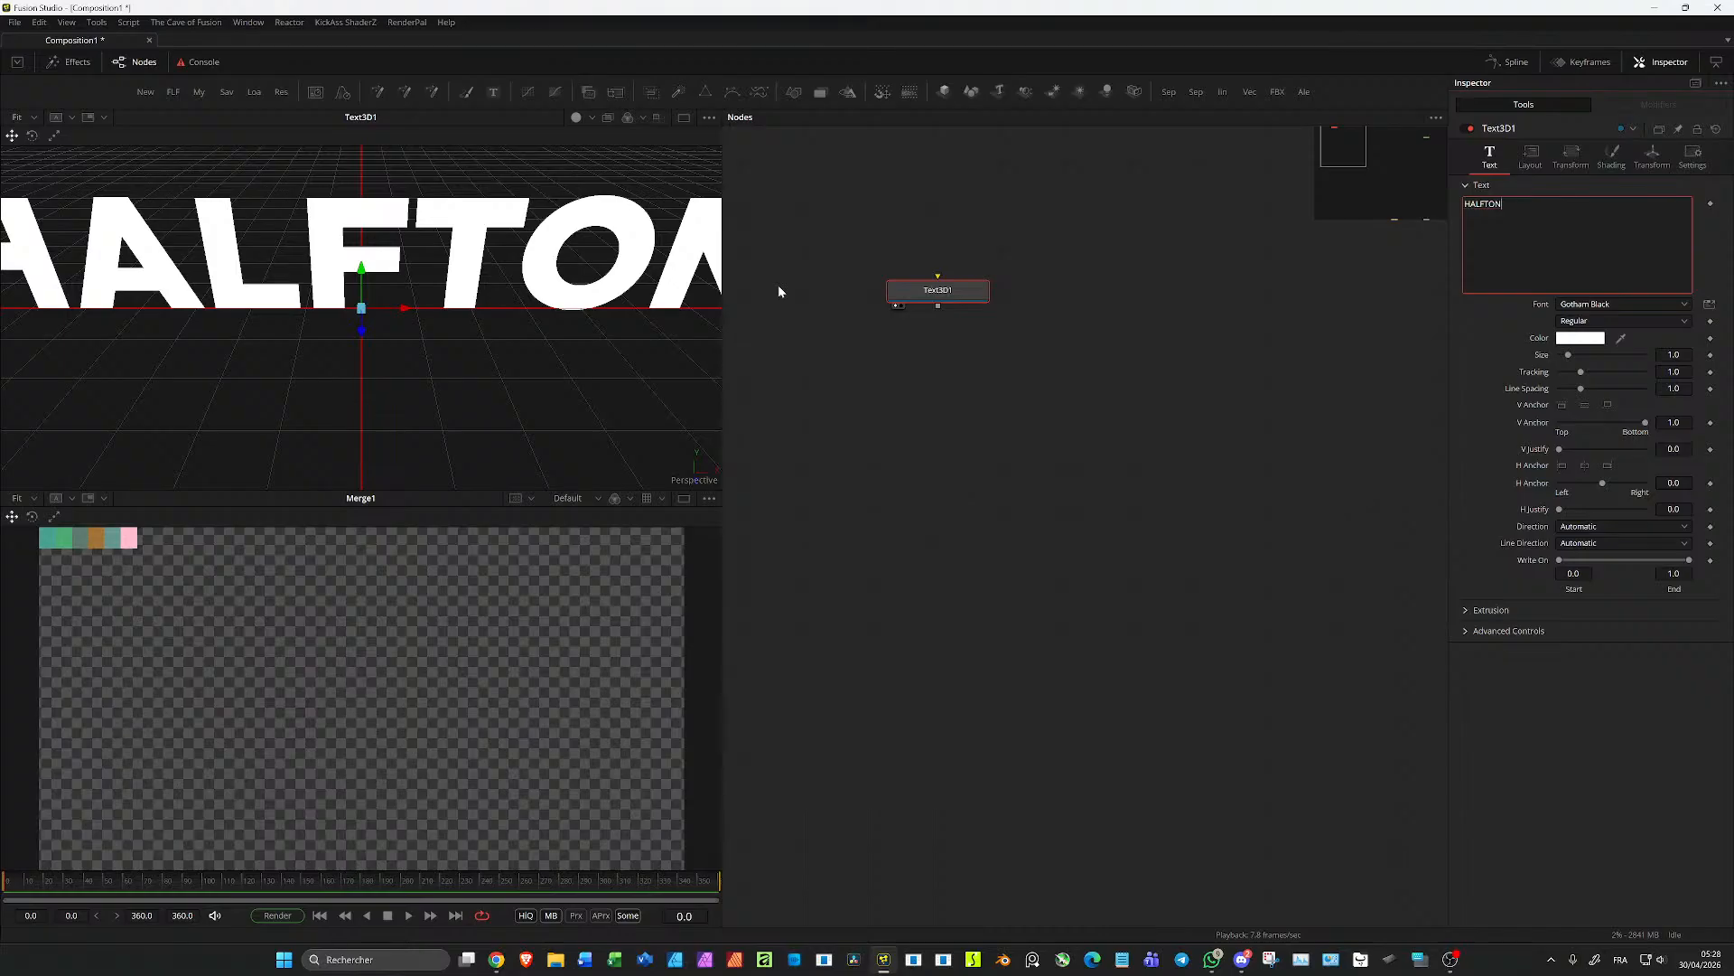
type("E")
scroll(501, 376, "down", 5)
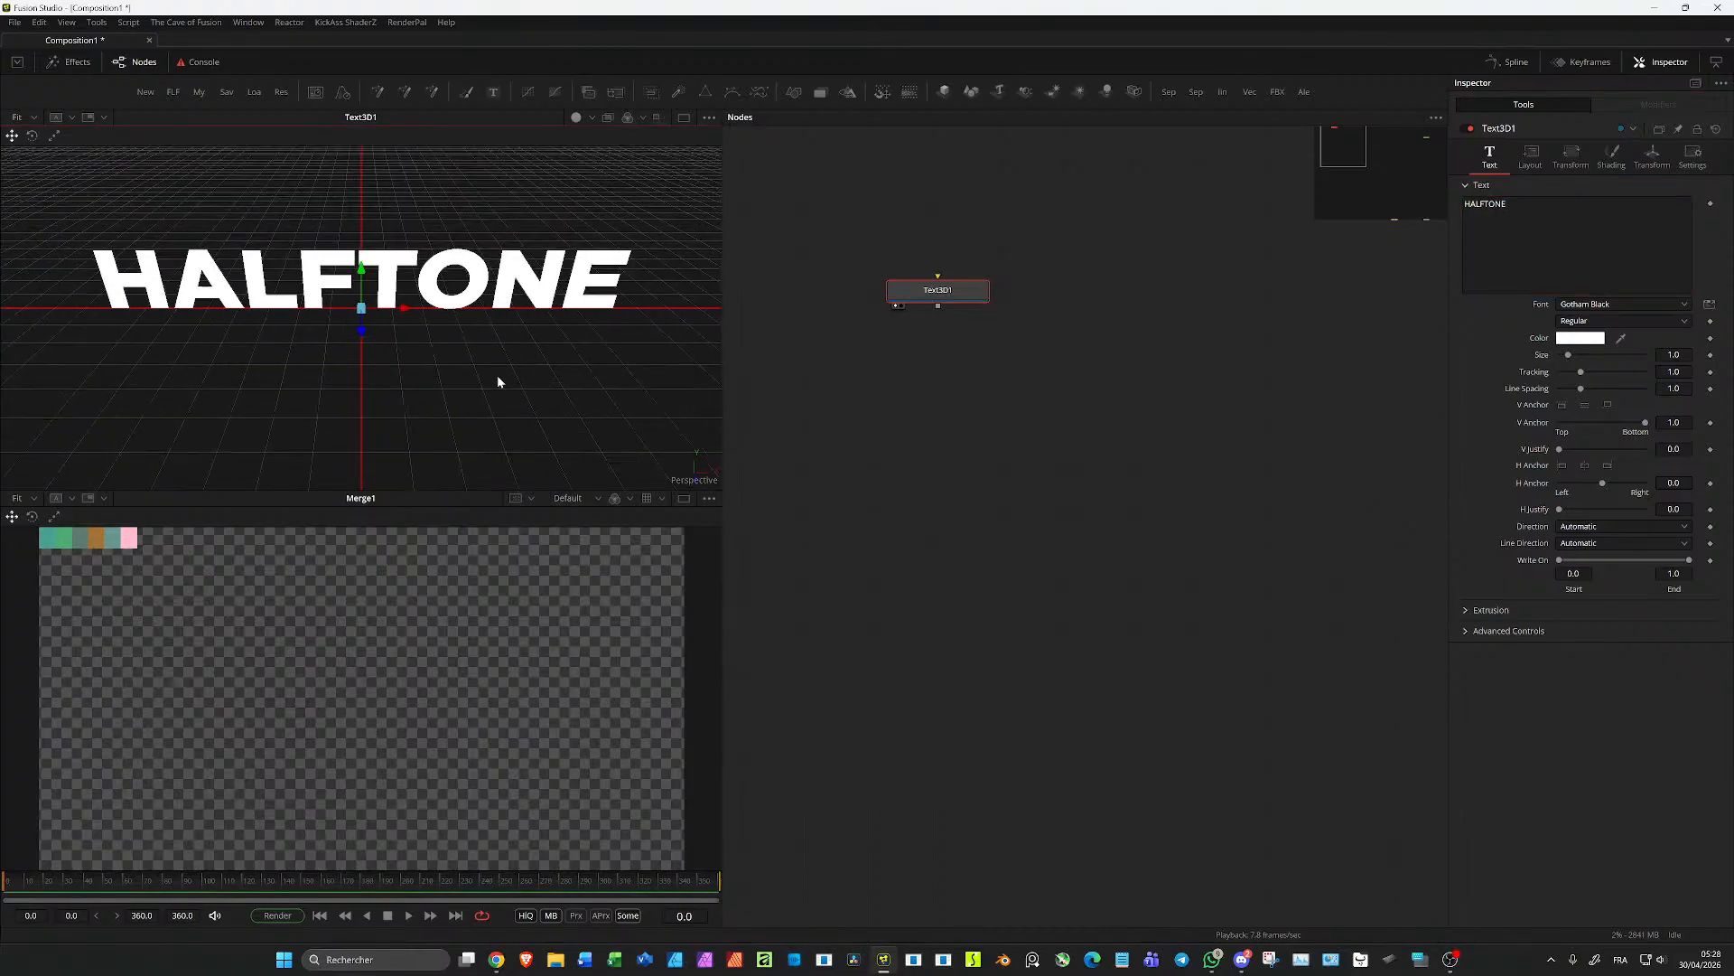
left_click_drag(535, 366, 457, 375)
scroll(456, 375, "down", 2)
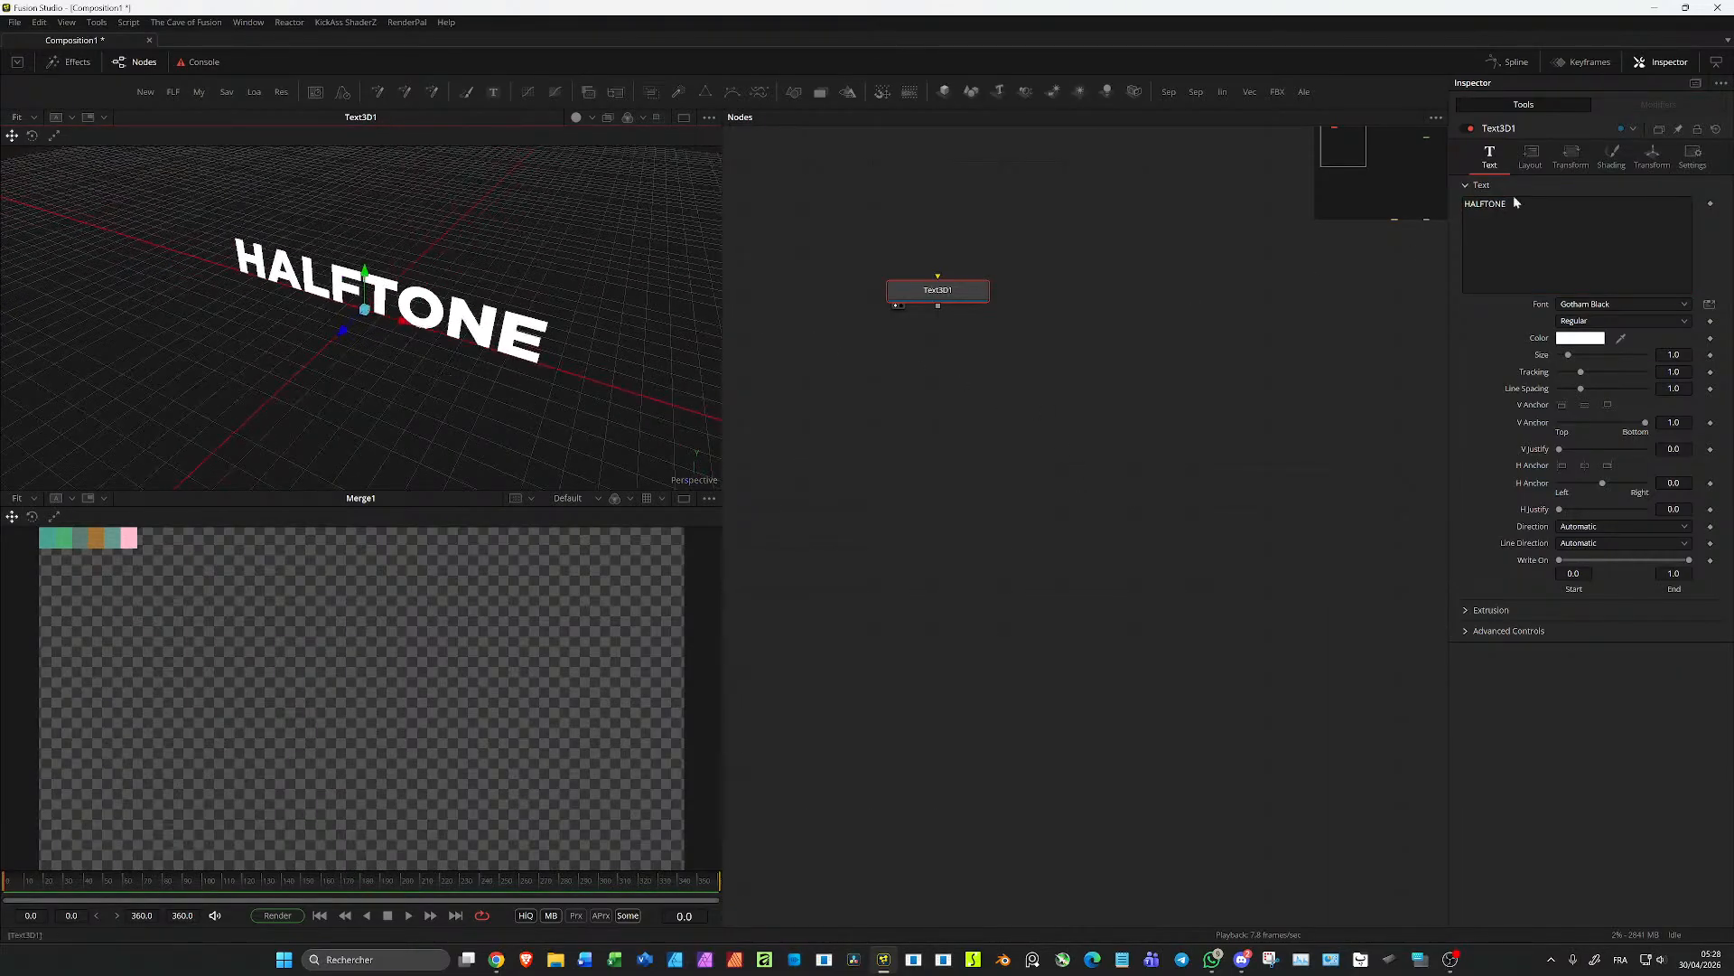
left_click_drag(939, 296, 1004, 296)
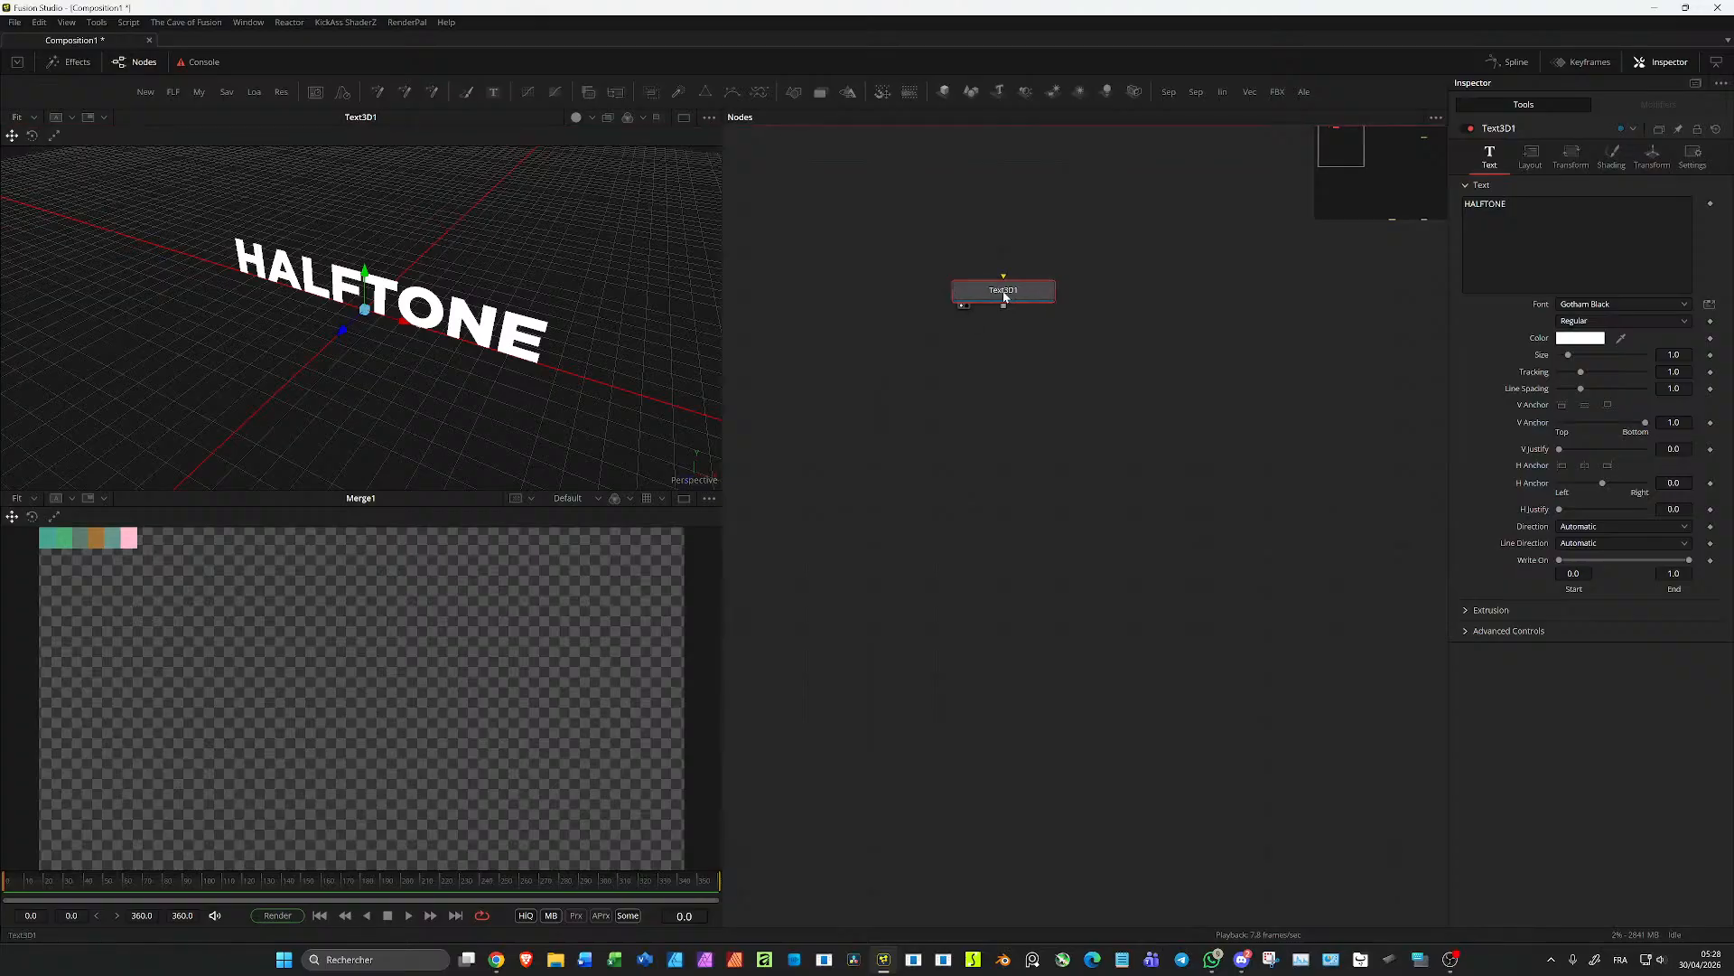
Step: Set the specular color of the Text3D node's material to black
left_click(1612, 165)
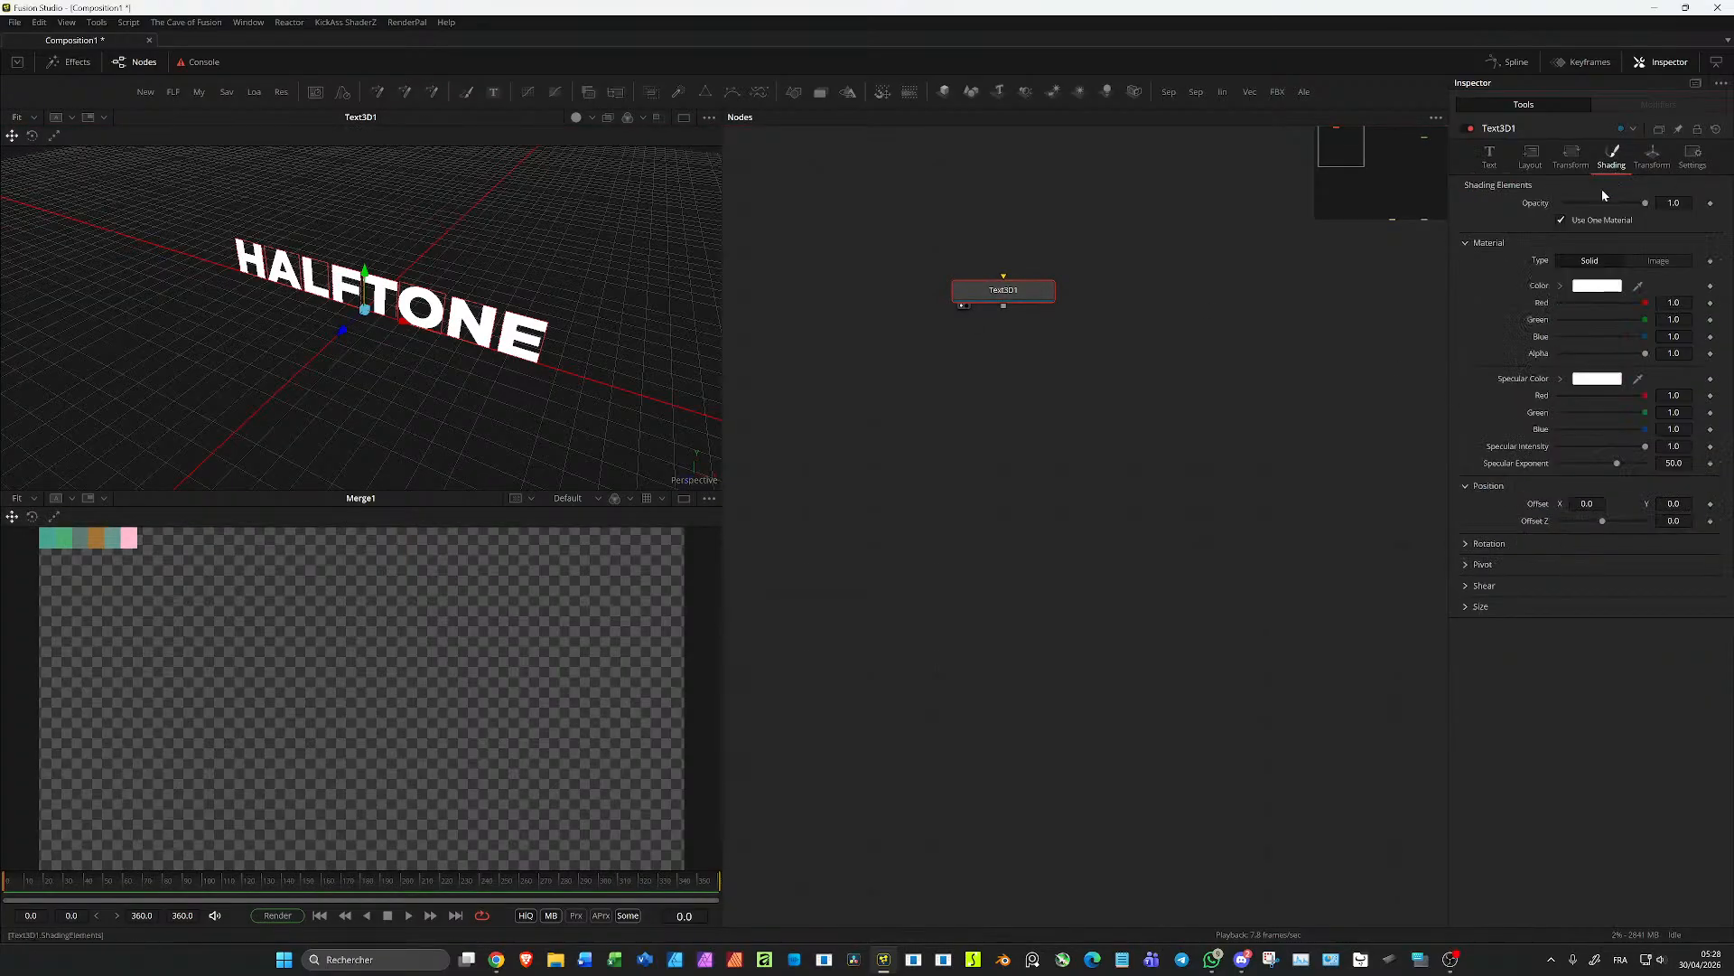
left_click(1559, 379)
left_click_drag(1586, 405, 1444, 486)
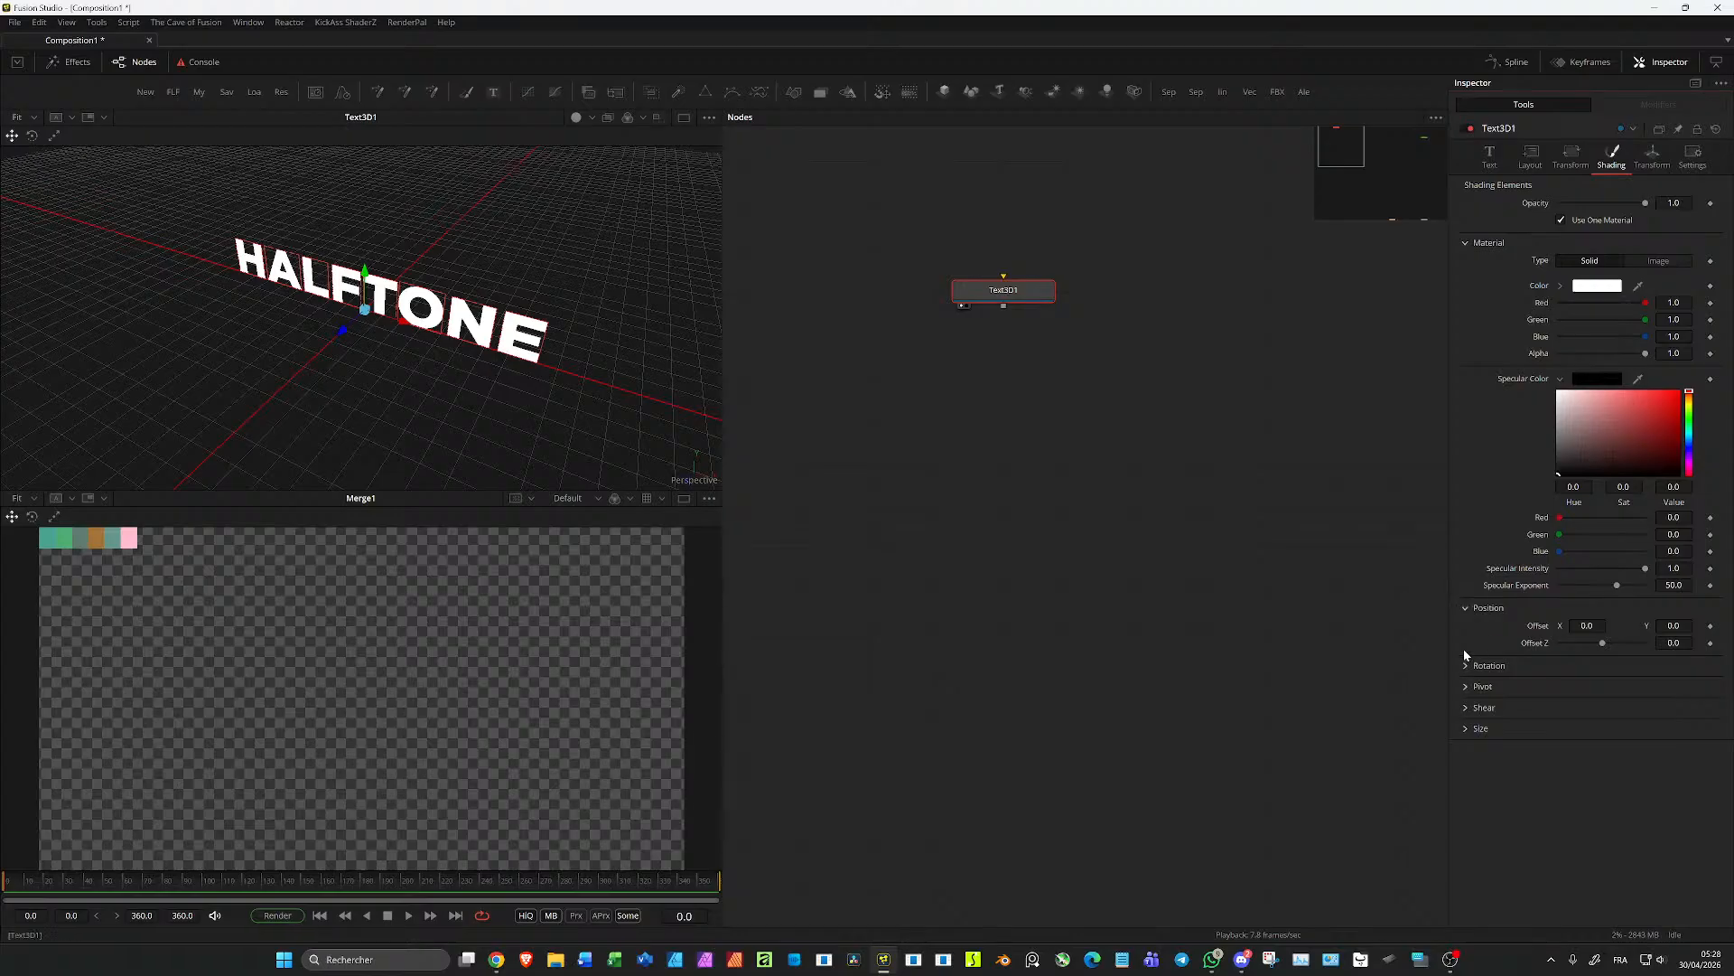
Step: Turn off Use One Material and set the bevel material's specular color to black
left_click(1563, 221)
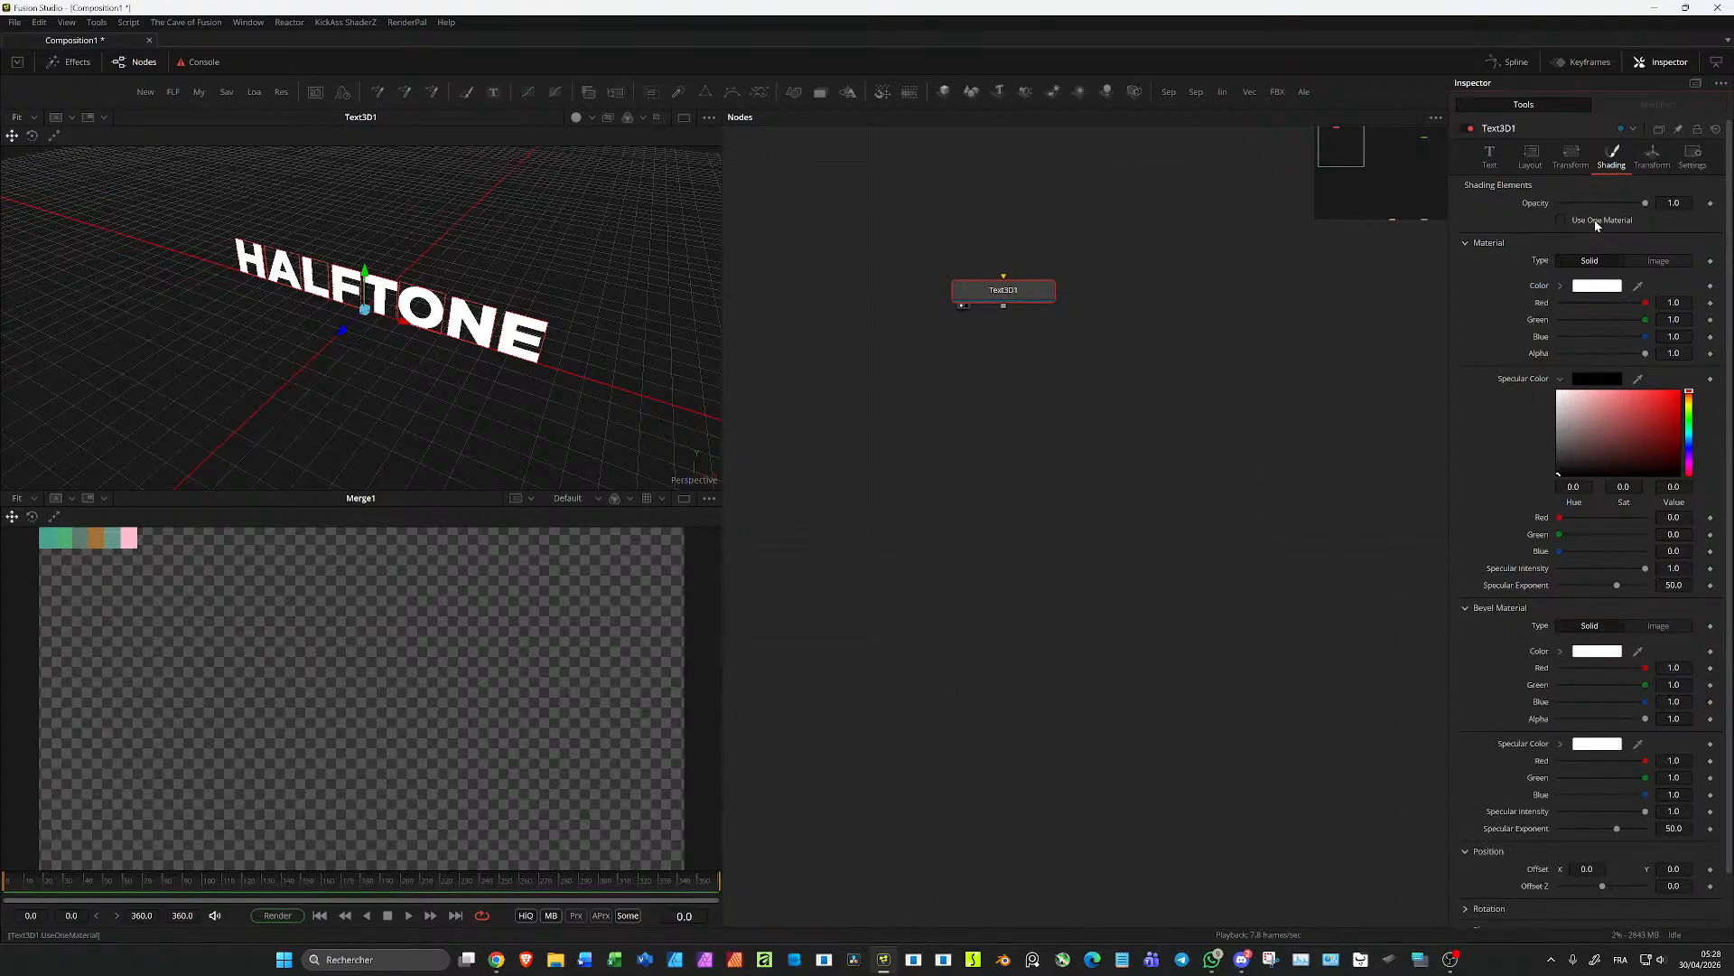
left_click(1560, 744)
left_click_drag(1596, 788, 1402, 887)
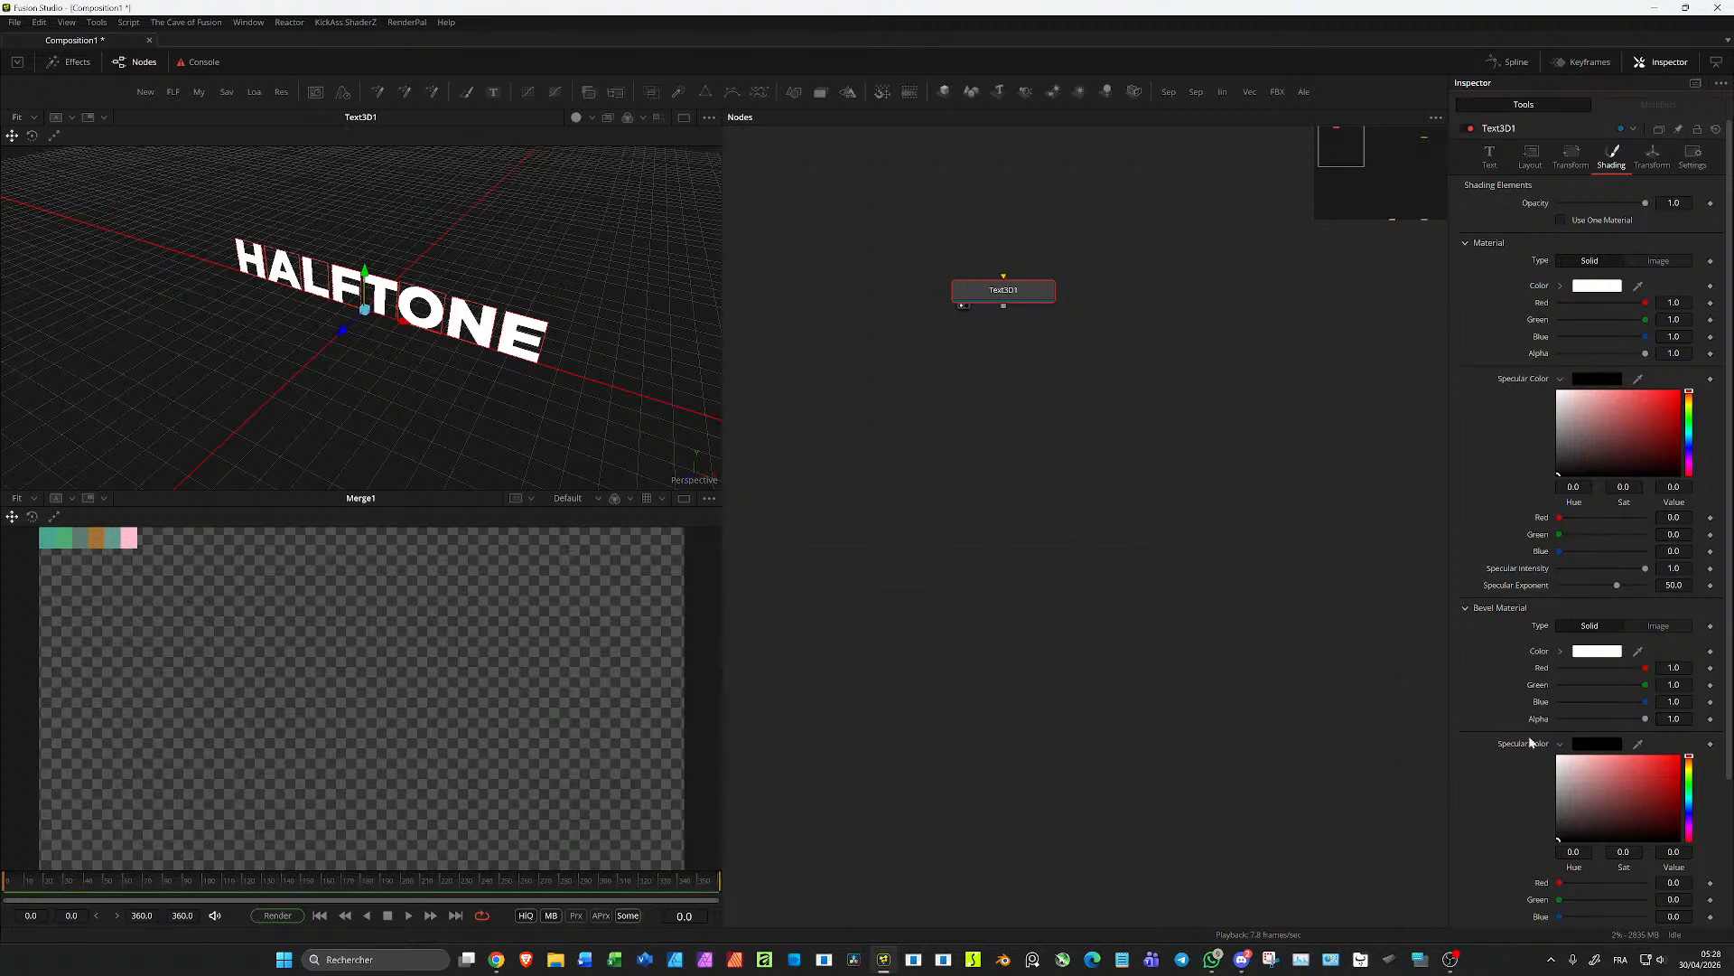
left_click(1559, 744)
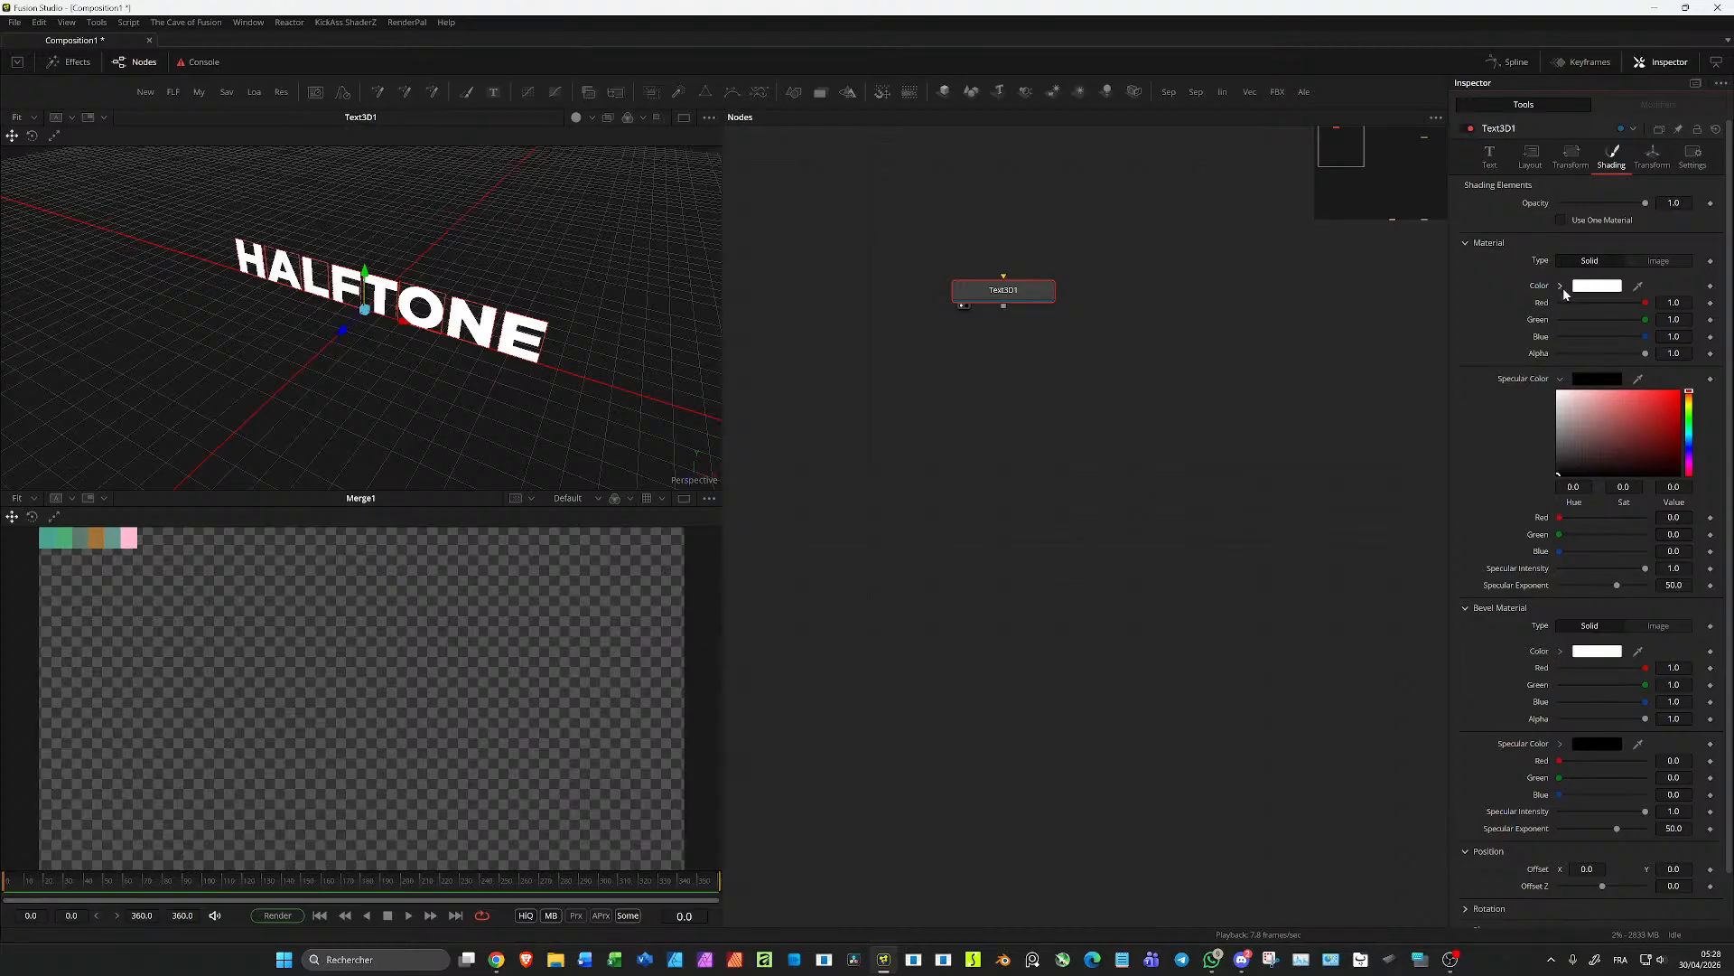
Step: Set the material's specular color to red and the bevel material's color to pure green
left_click_drag(1628, 414, 1680, 391)
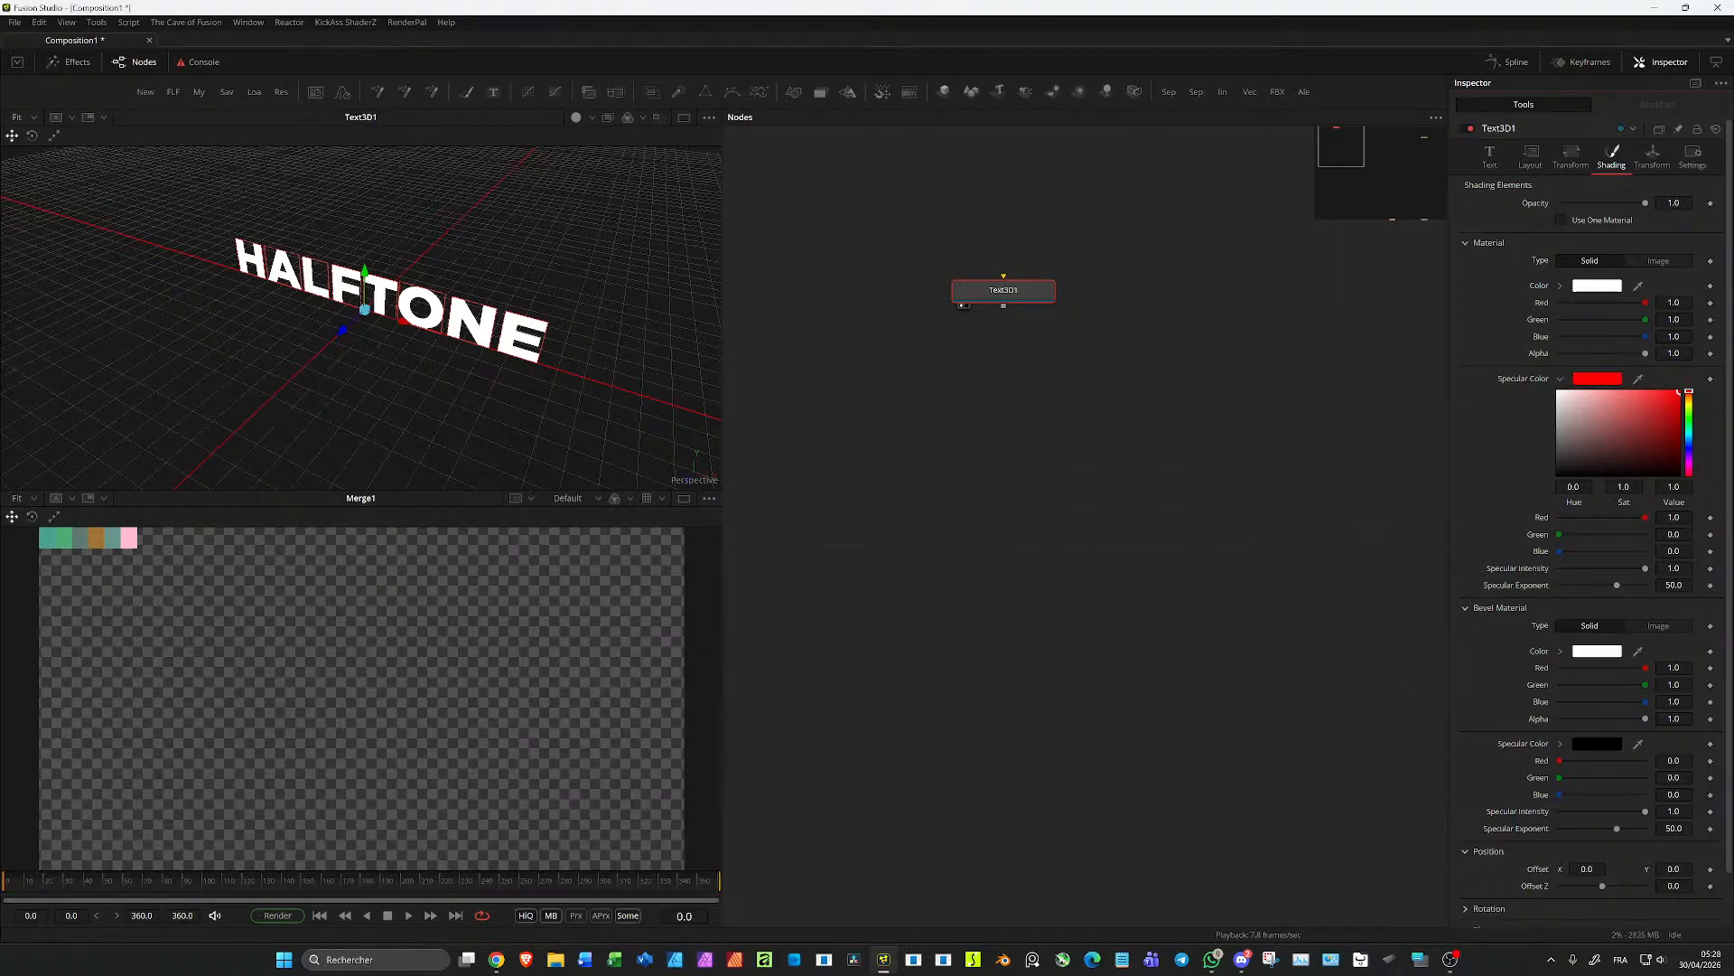
left_click(1560, 652)
left_click(1560, 652)
left_click_drag(1644, 669, 1549, 673)
left_click_drag(1644, 702, 1444, 693)
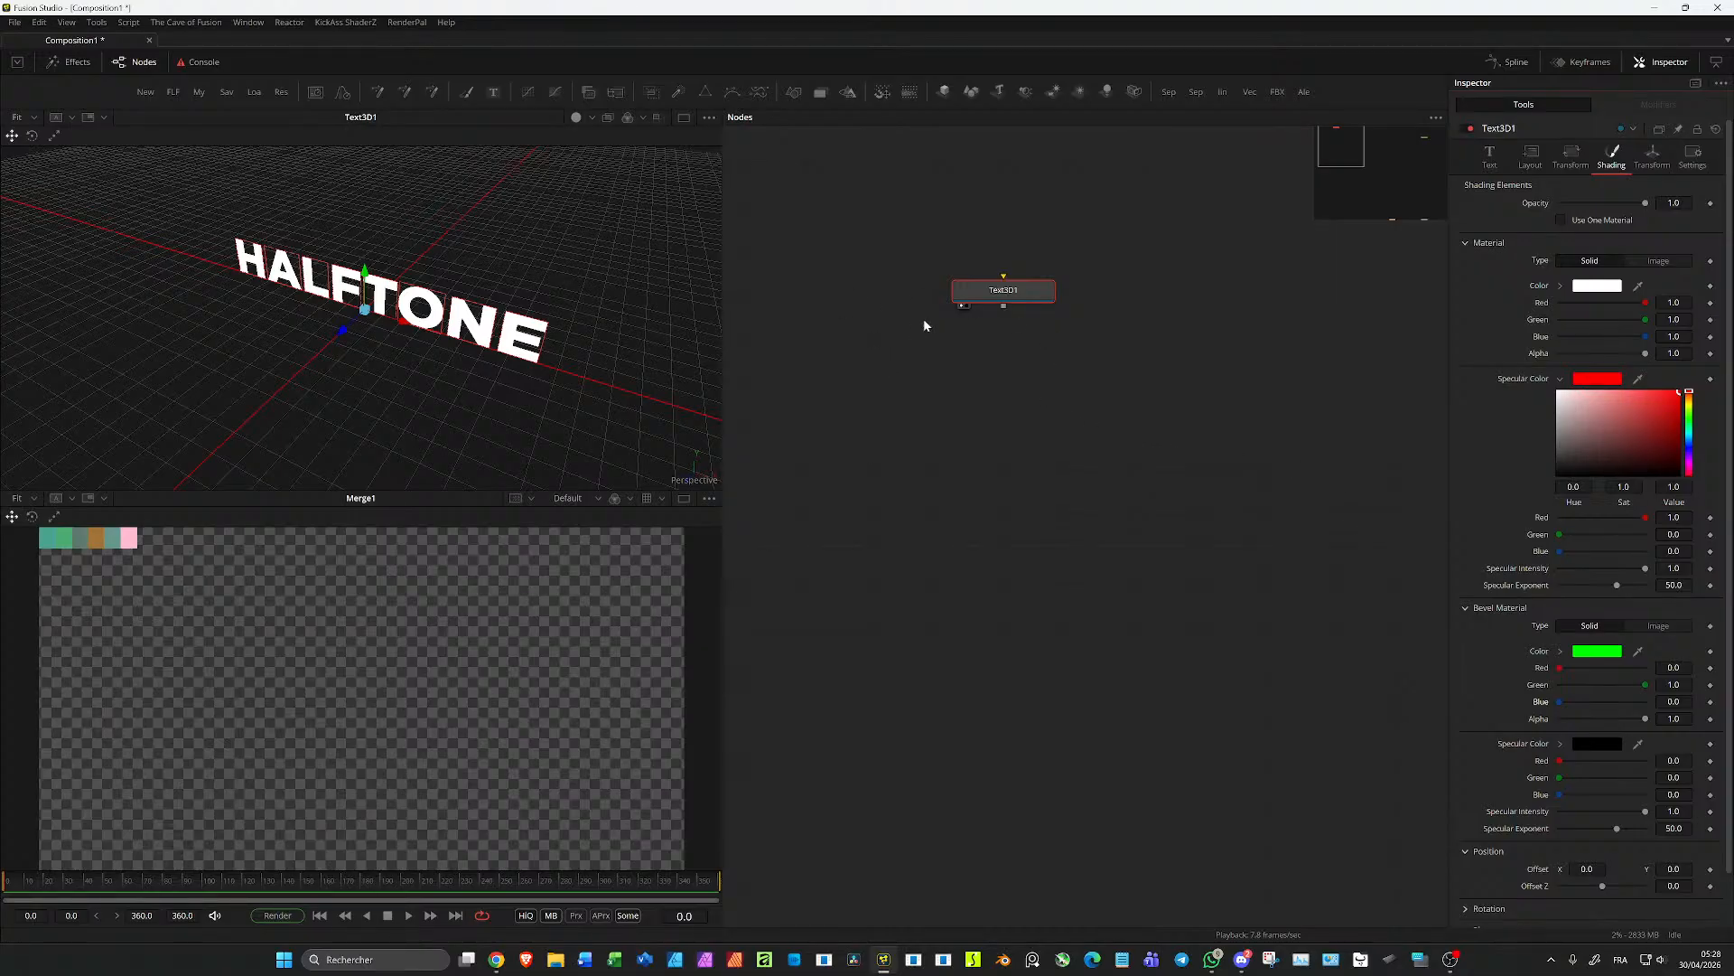
Step: Move the Text3D node to the right and slightly up in the graph
left_click(991, 296)
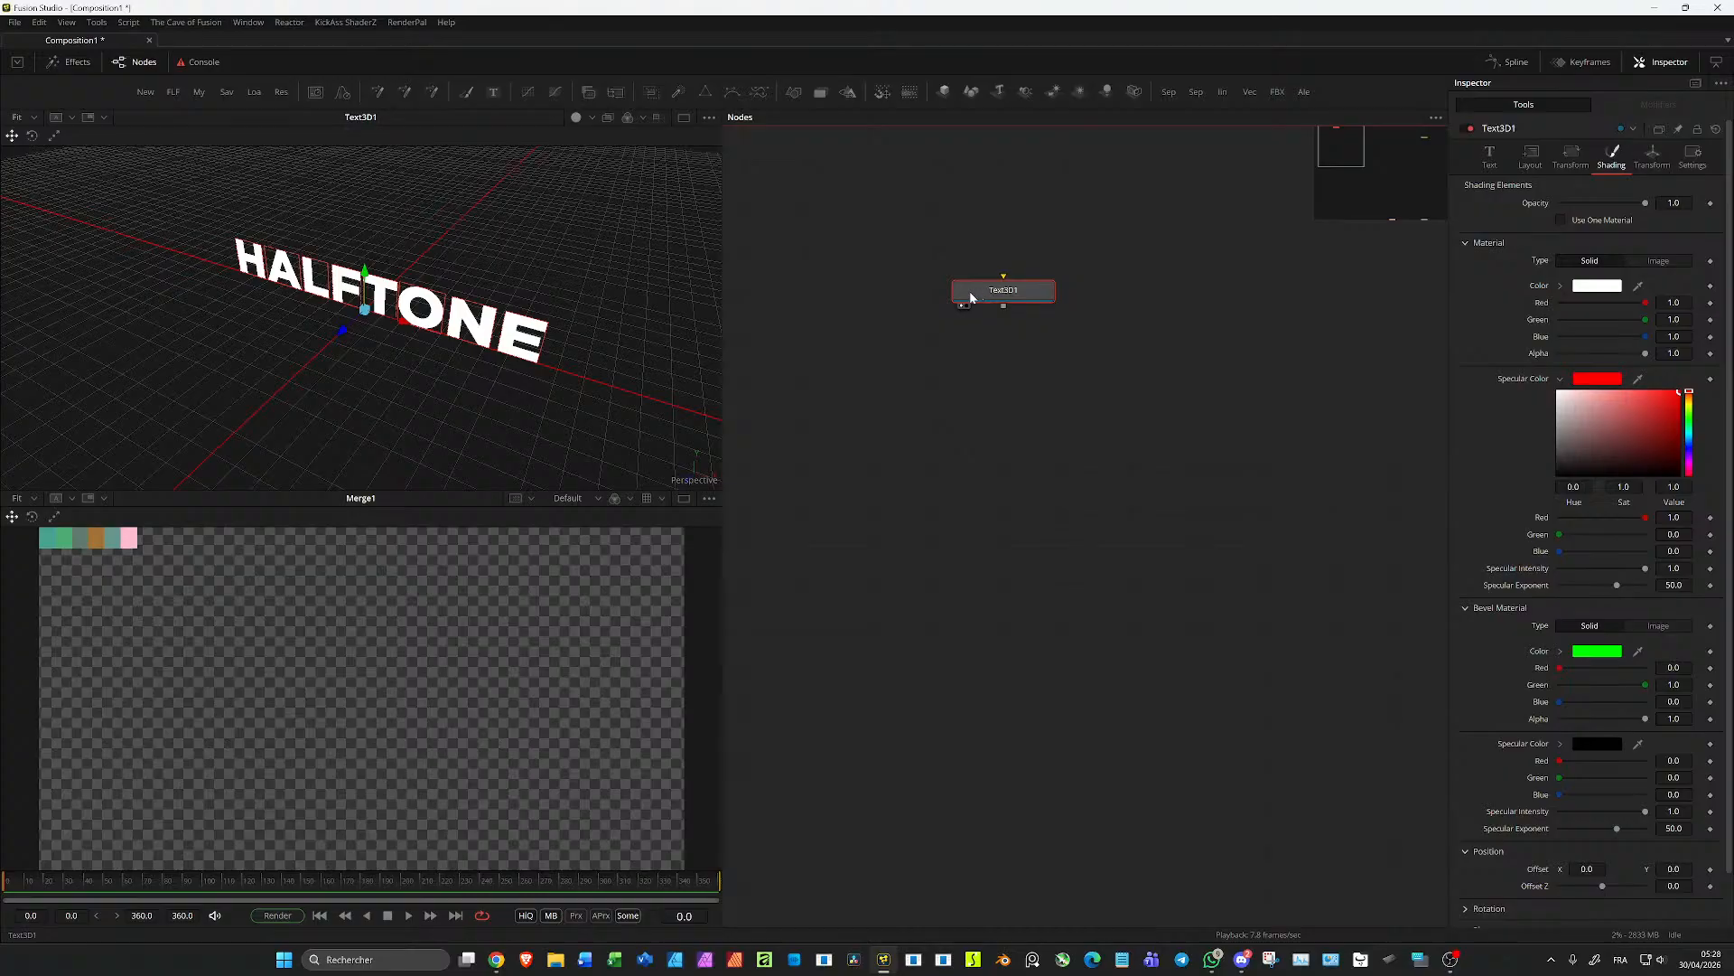
left_click_drag(990, 295, 1055, 299)
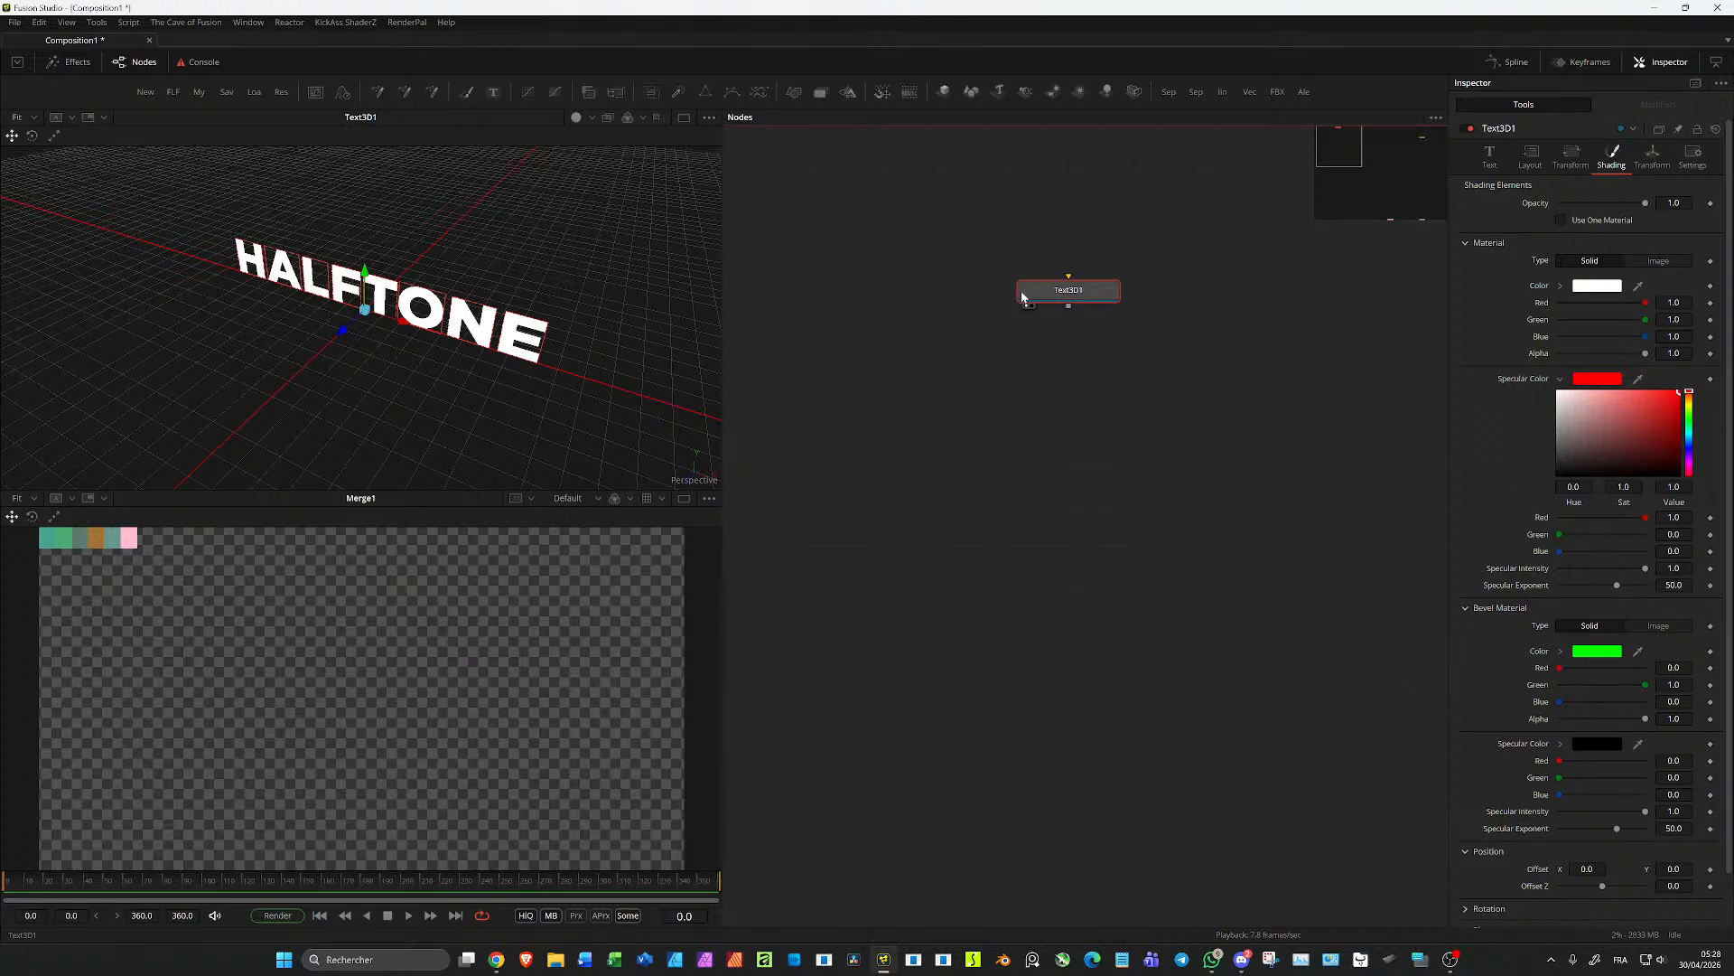
left_click_drag(1064, 299, 1066, 257)
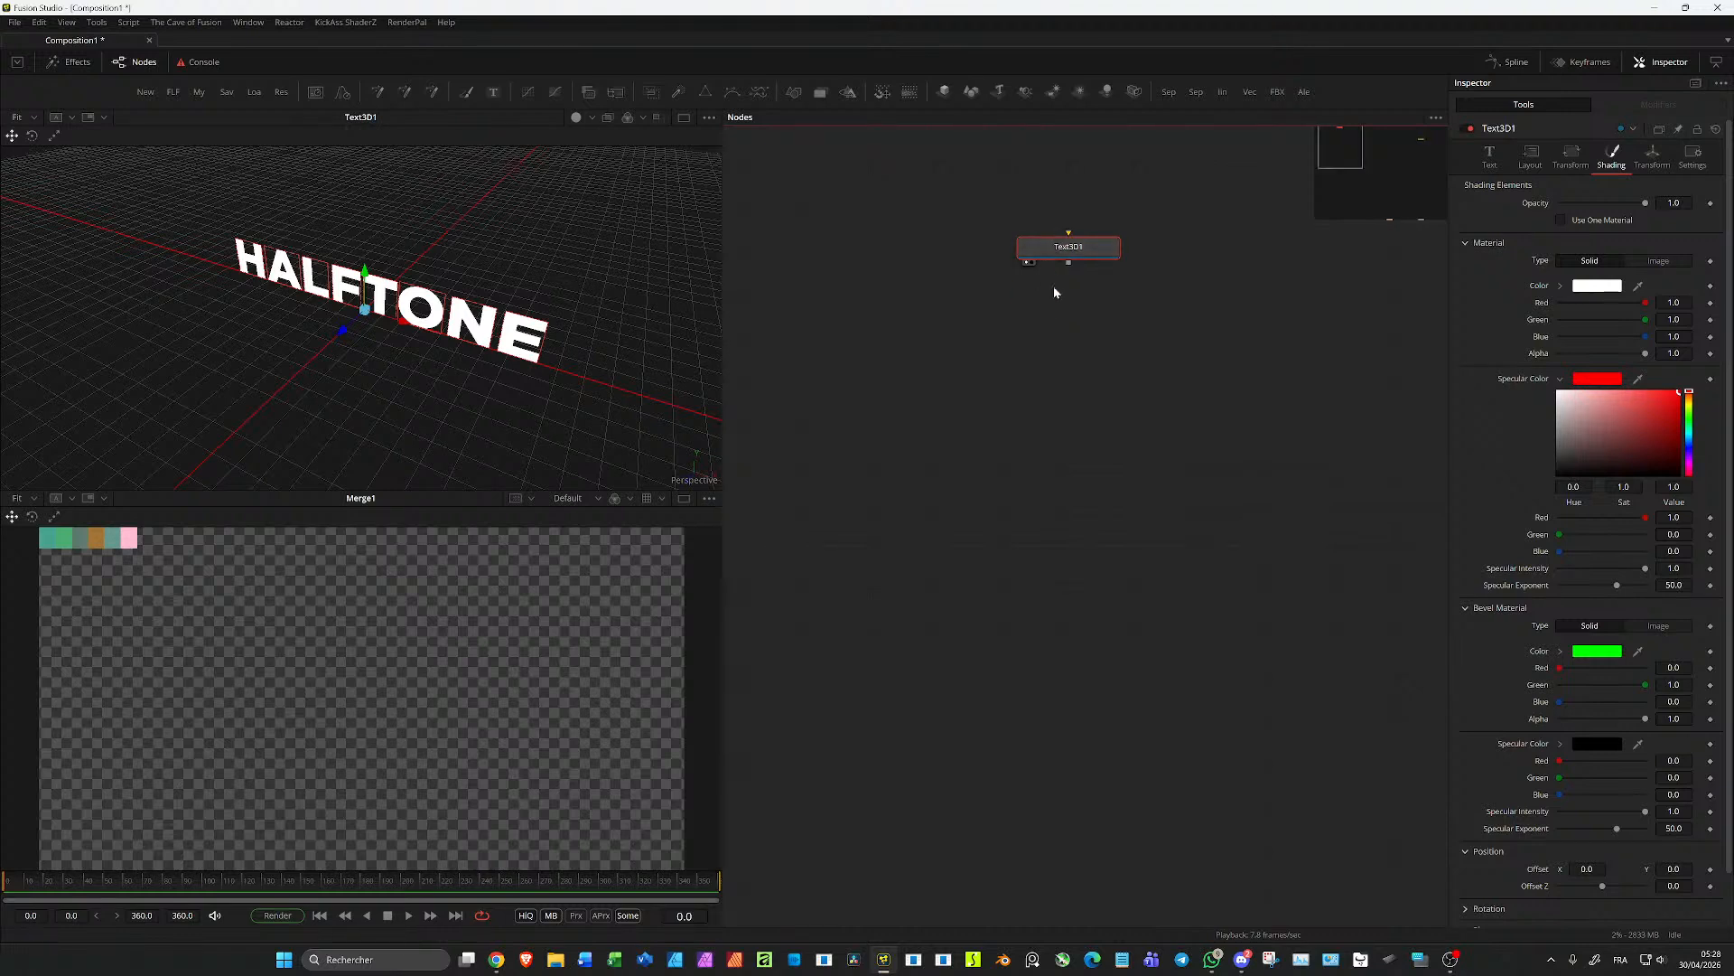
Step: Extrude the HALFTONE text, increasing its extrusion depth to 0.6
left_click(1074, 247)
left_click(1489, 161)
left_click(1468, 609)
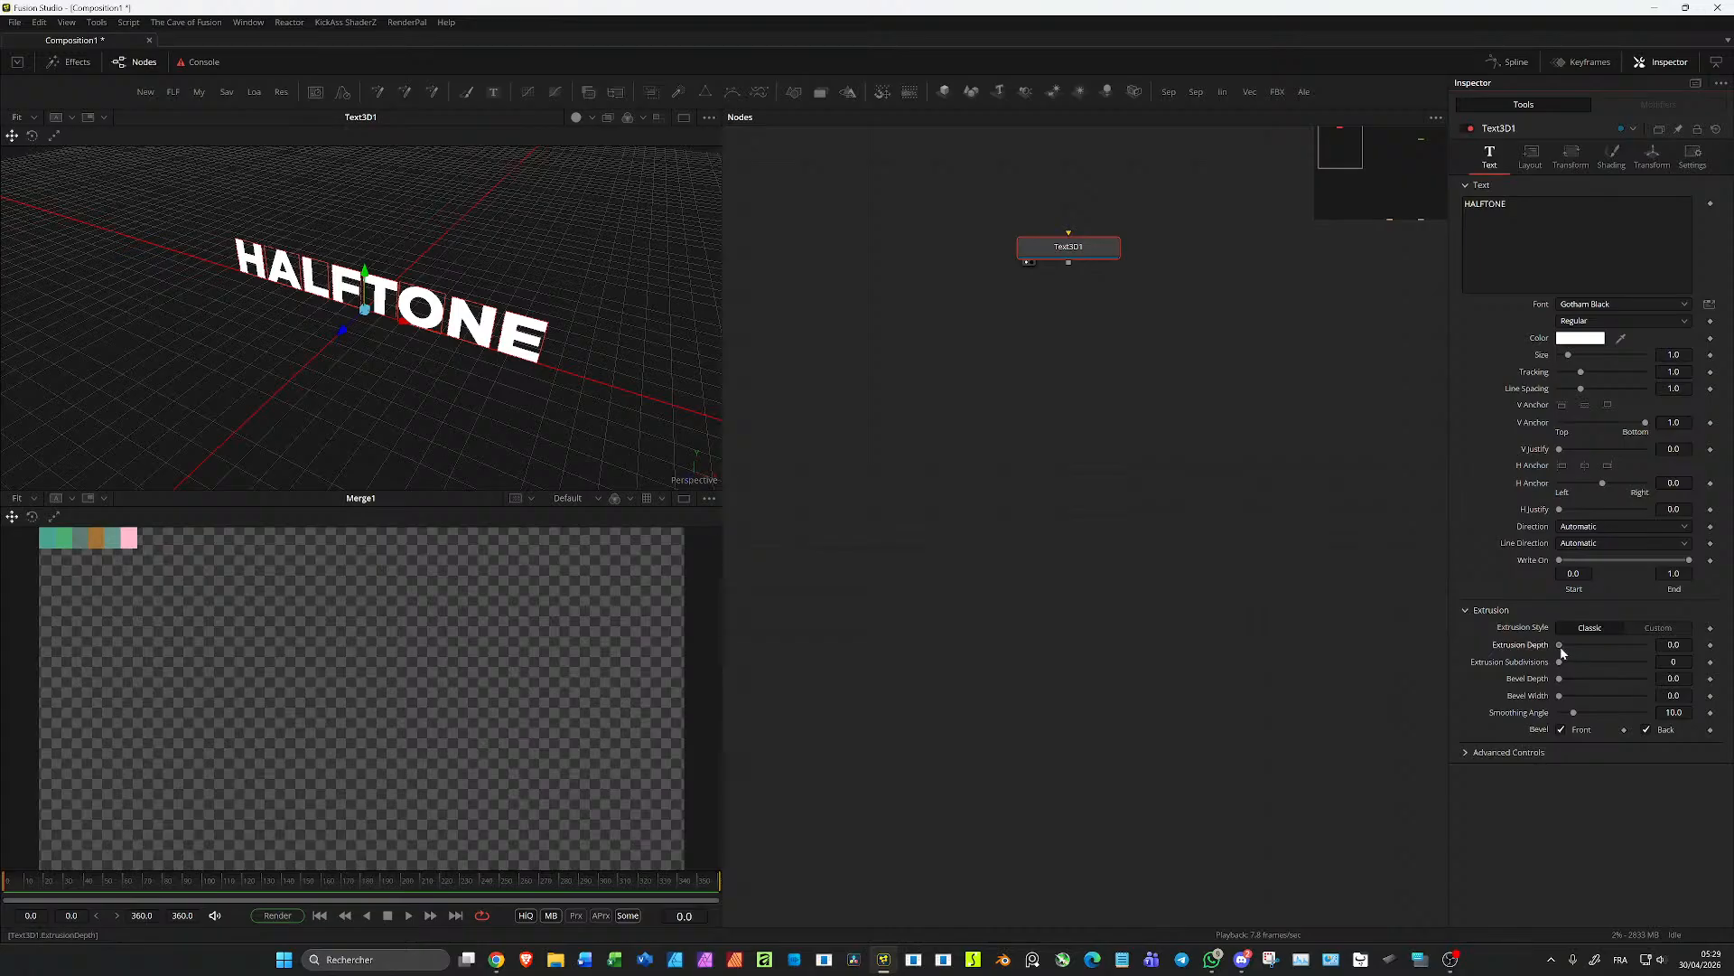
left_click_drag(1560, 645, 1645, 645)
left_click(1680, 645)
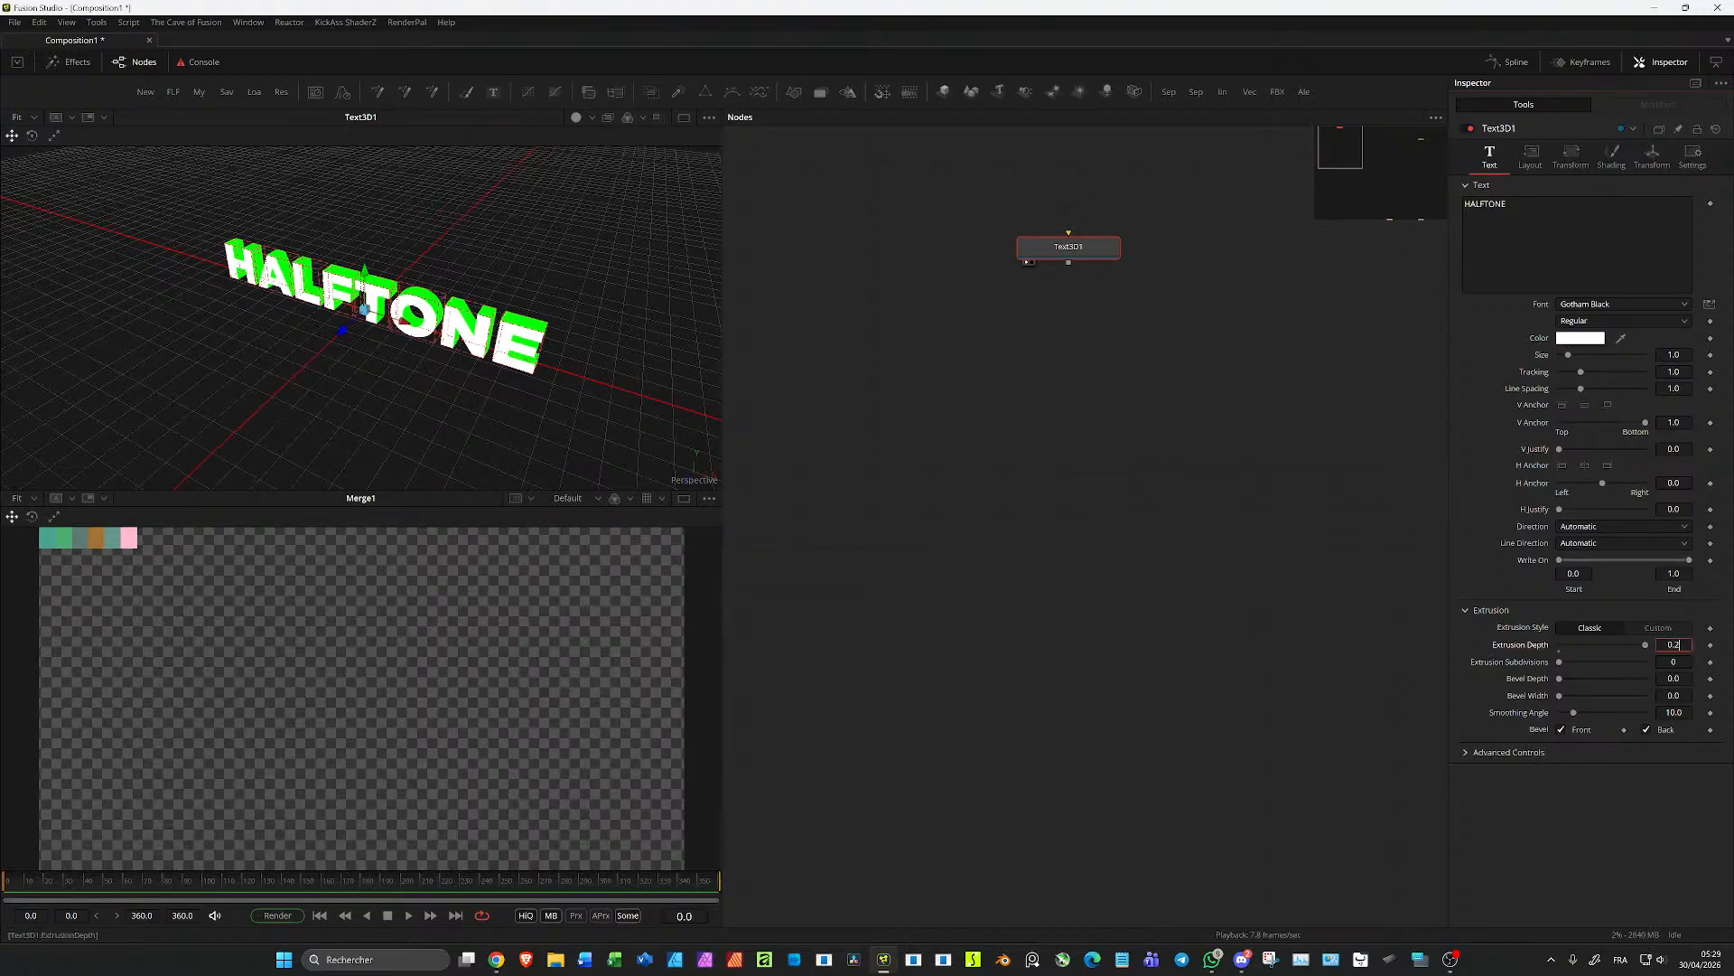
key("BackSpace")
type("3")
left_click(1649, 645)
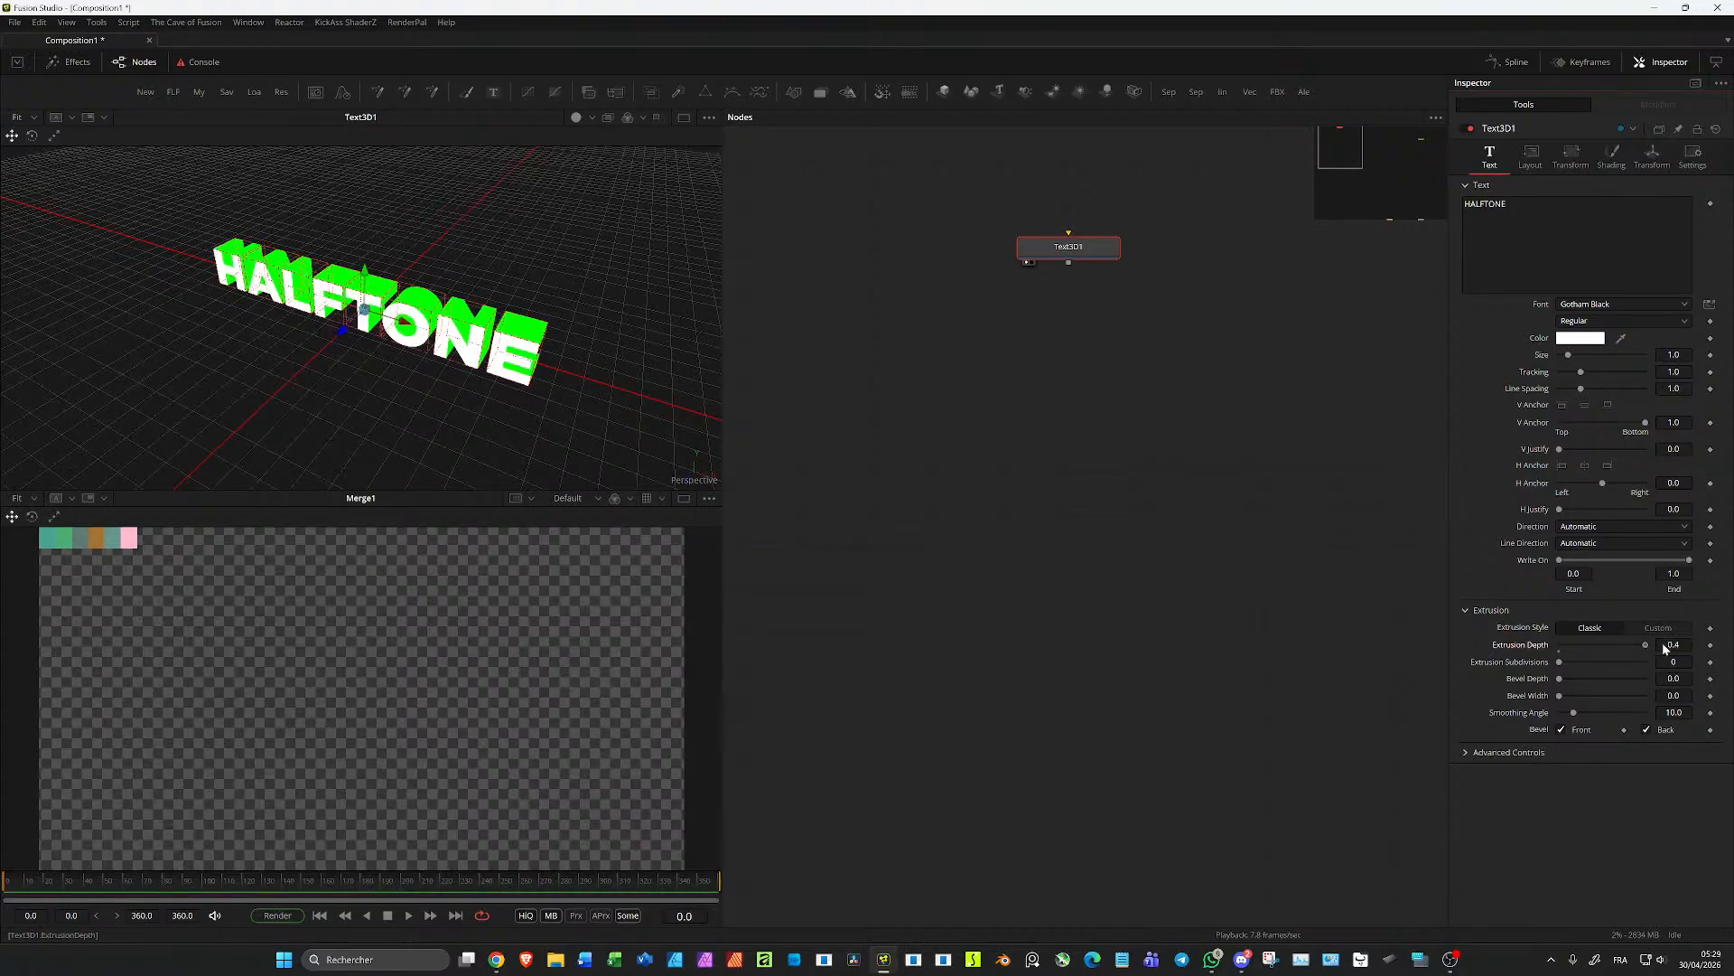
left_click(1680, 645)
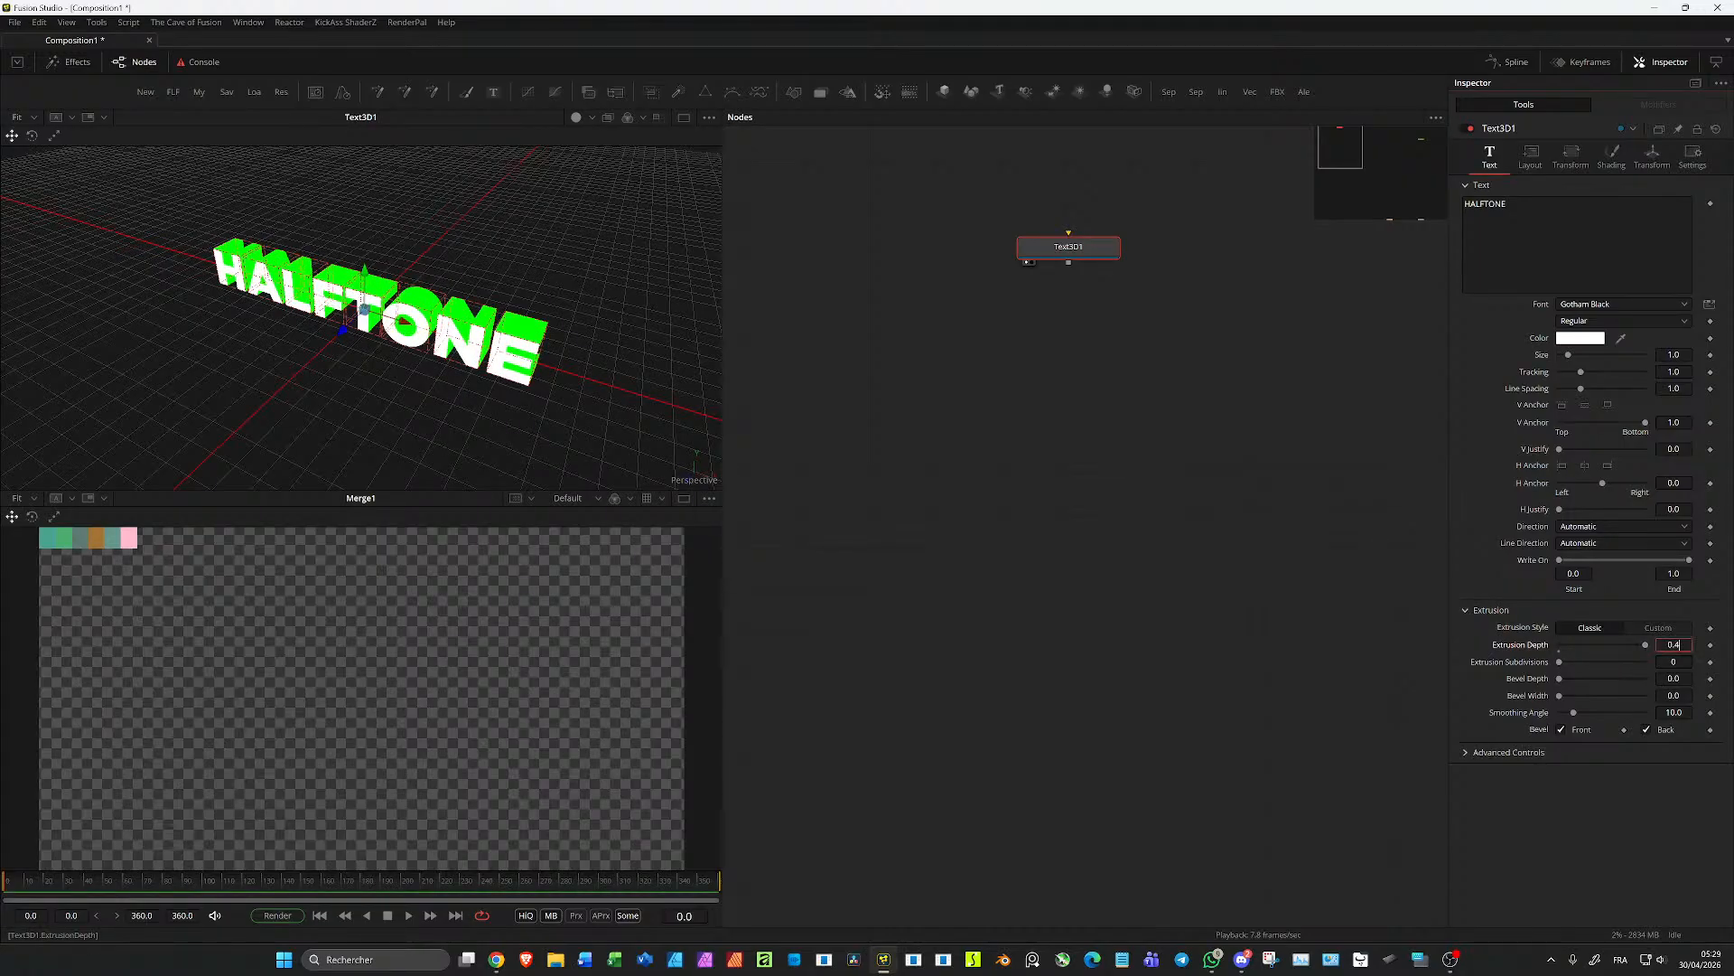
key("BackSpace")
type("5")
left_click_drag(459, 368, 755, 391)
left_click(1677, 645)
key("BackSpace")
type("6")
left_click_drag(445, 406, 659, 307)
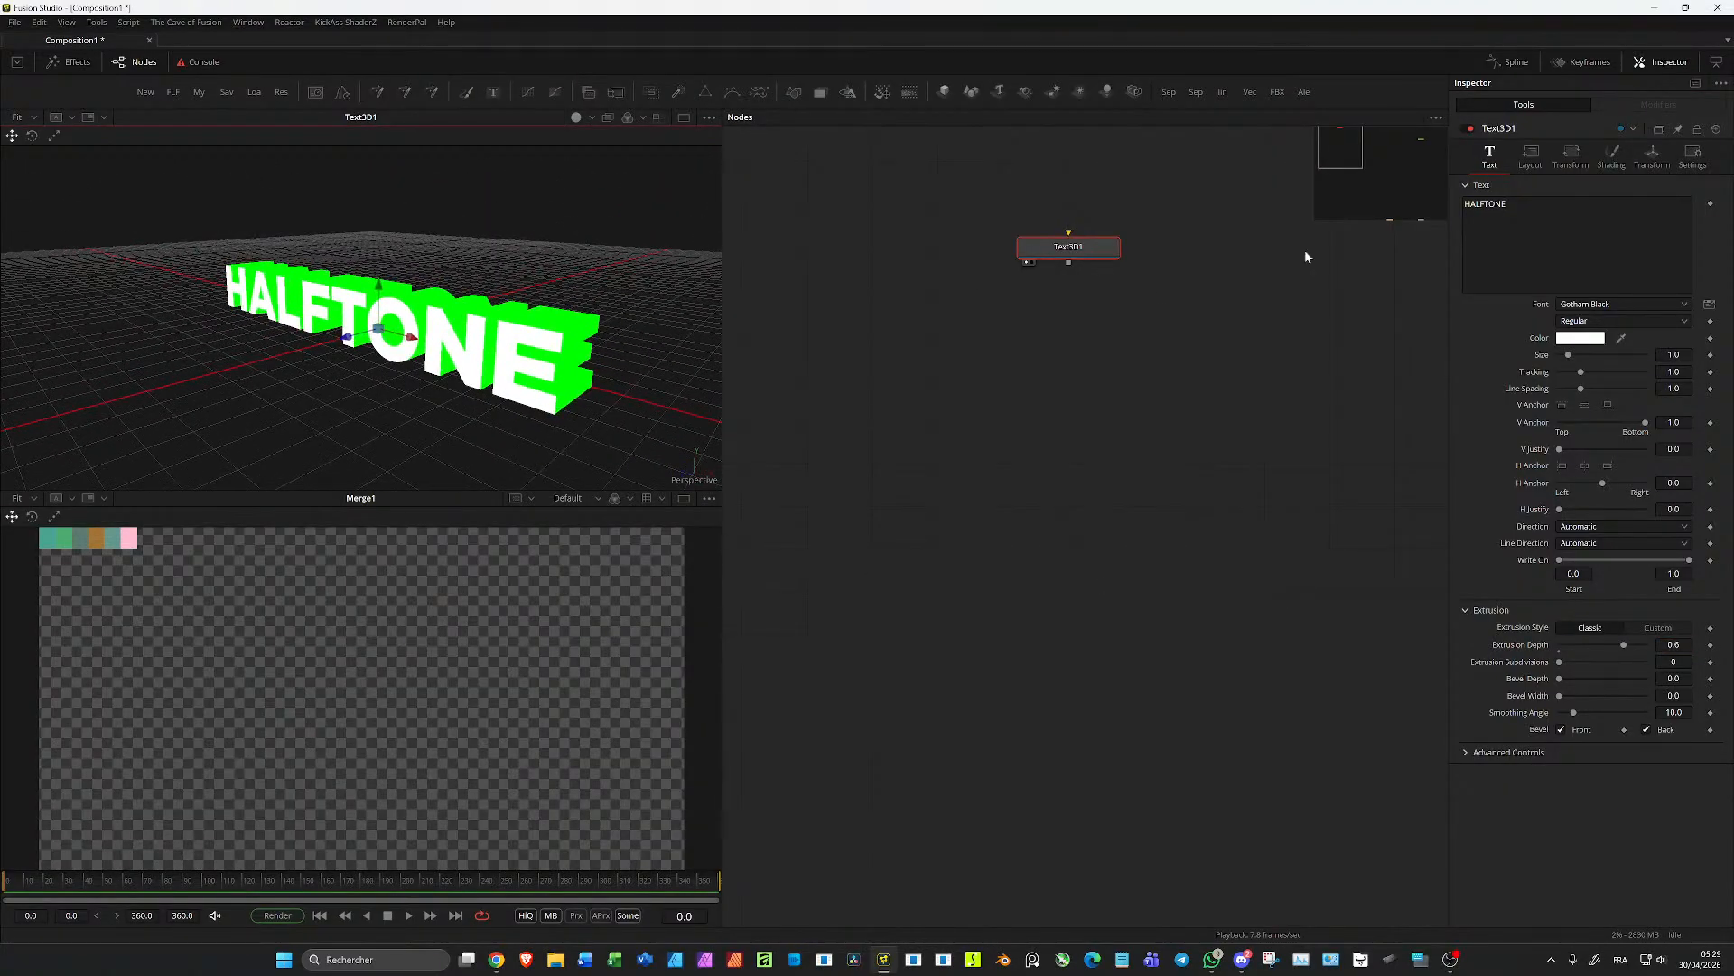
Step: Set the specular color of the text's main material to black
left_click(1613, 154)
left_click_drag(1584, 422, 1547, 483)
left_click(1560, 379)
Step: Set the color of the text's main material to pure red
left_click(1560, 287)
left_click(1560, 287)
left_click(1560, 287)
left_click_drag(1576, 300, 1698, 275)
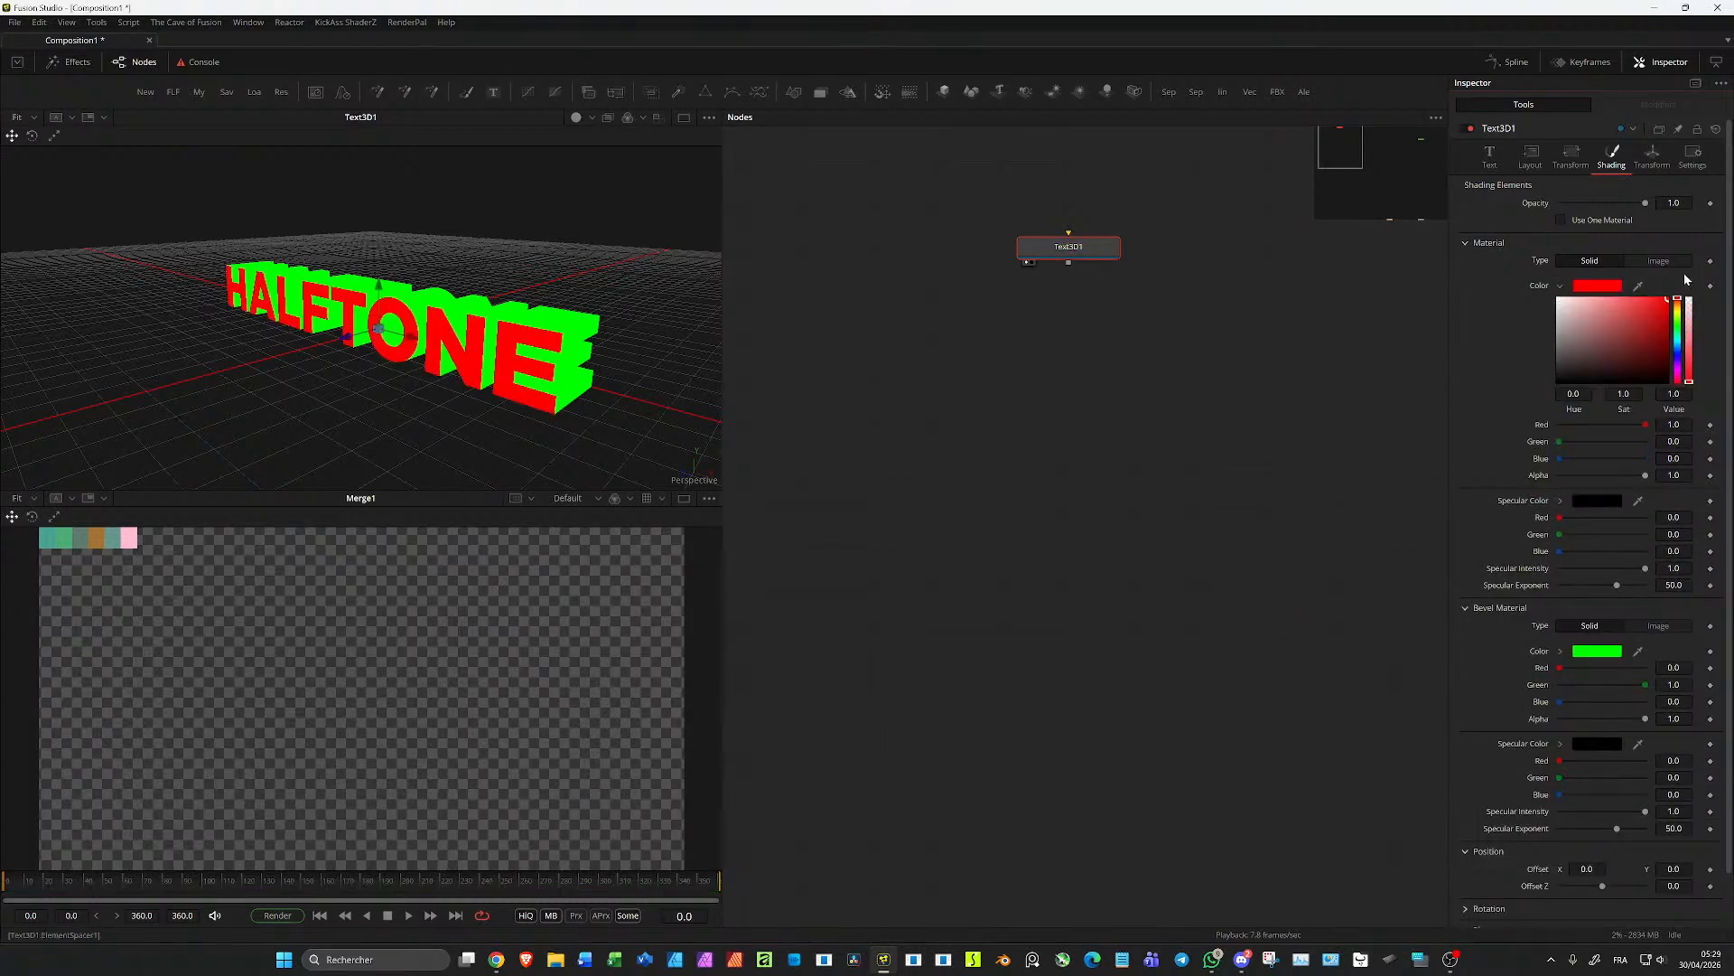
left_click(1560, 286)
left_click_drag(348, 397, 470, 370)
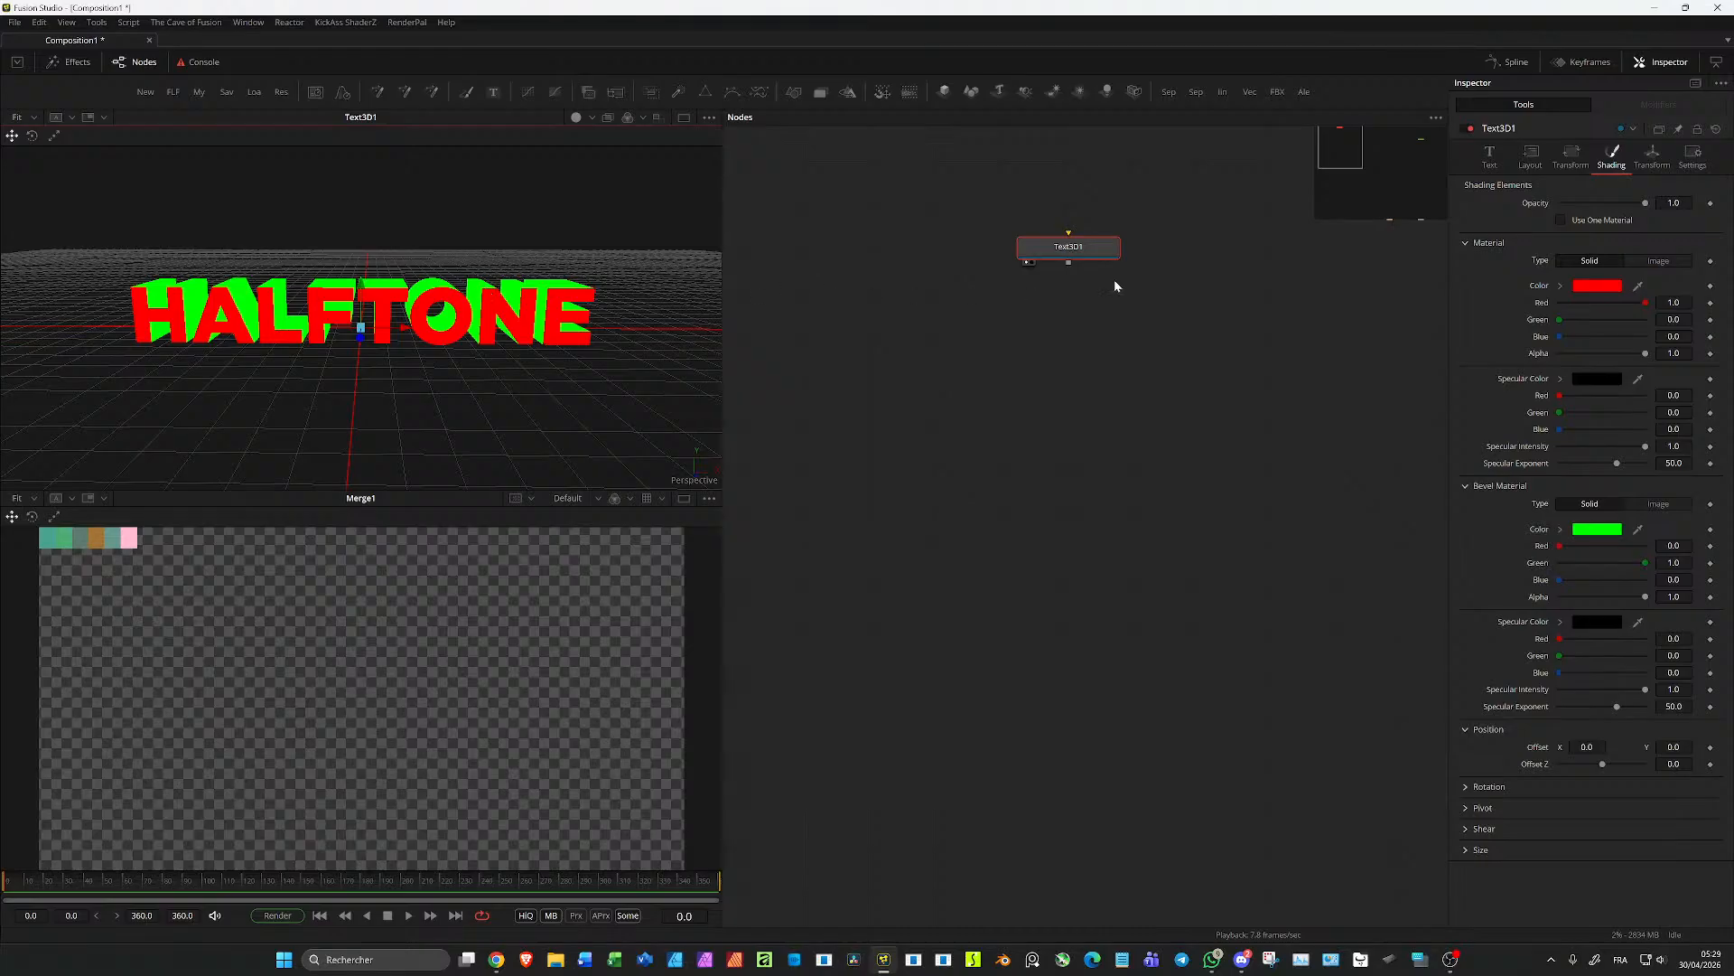
left_click(1483, 155)
right_click(1541, 218)
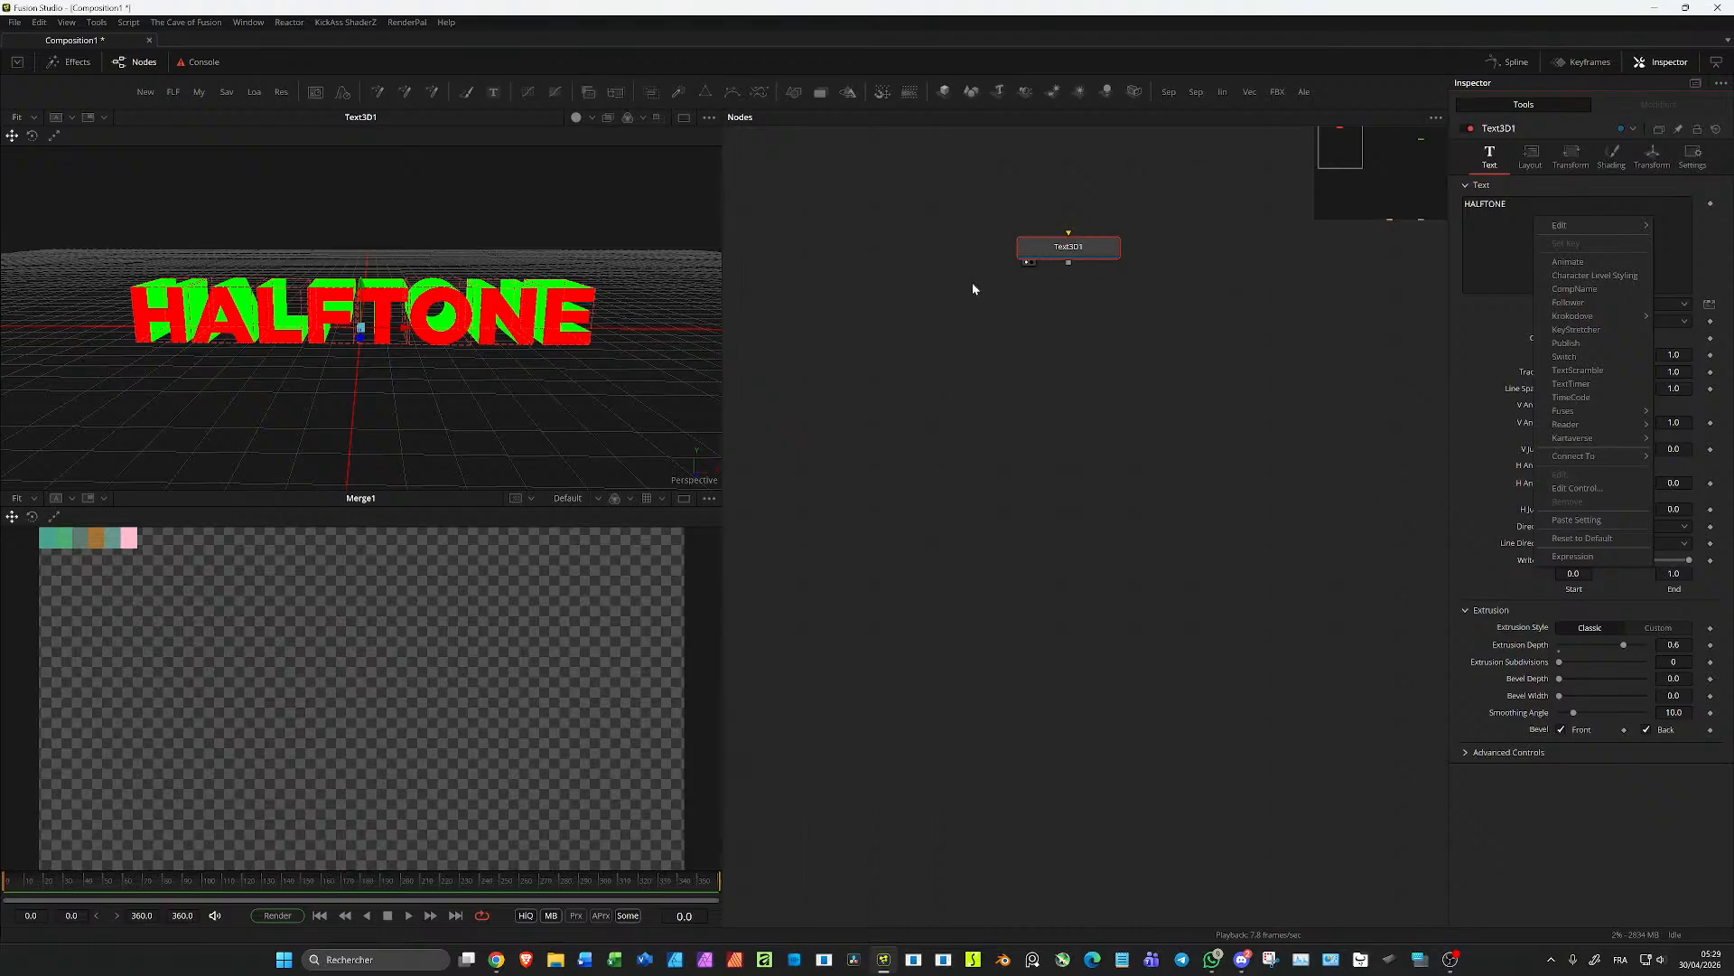
left_click(1061, 324)
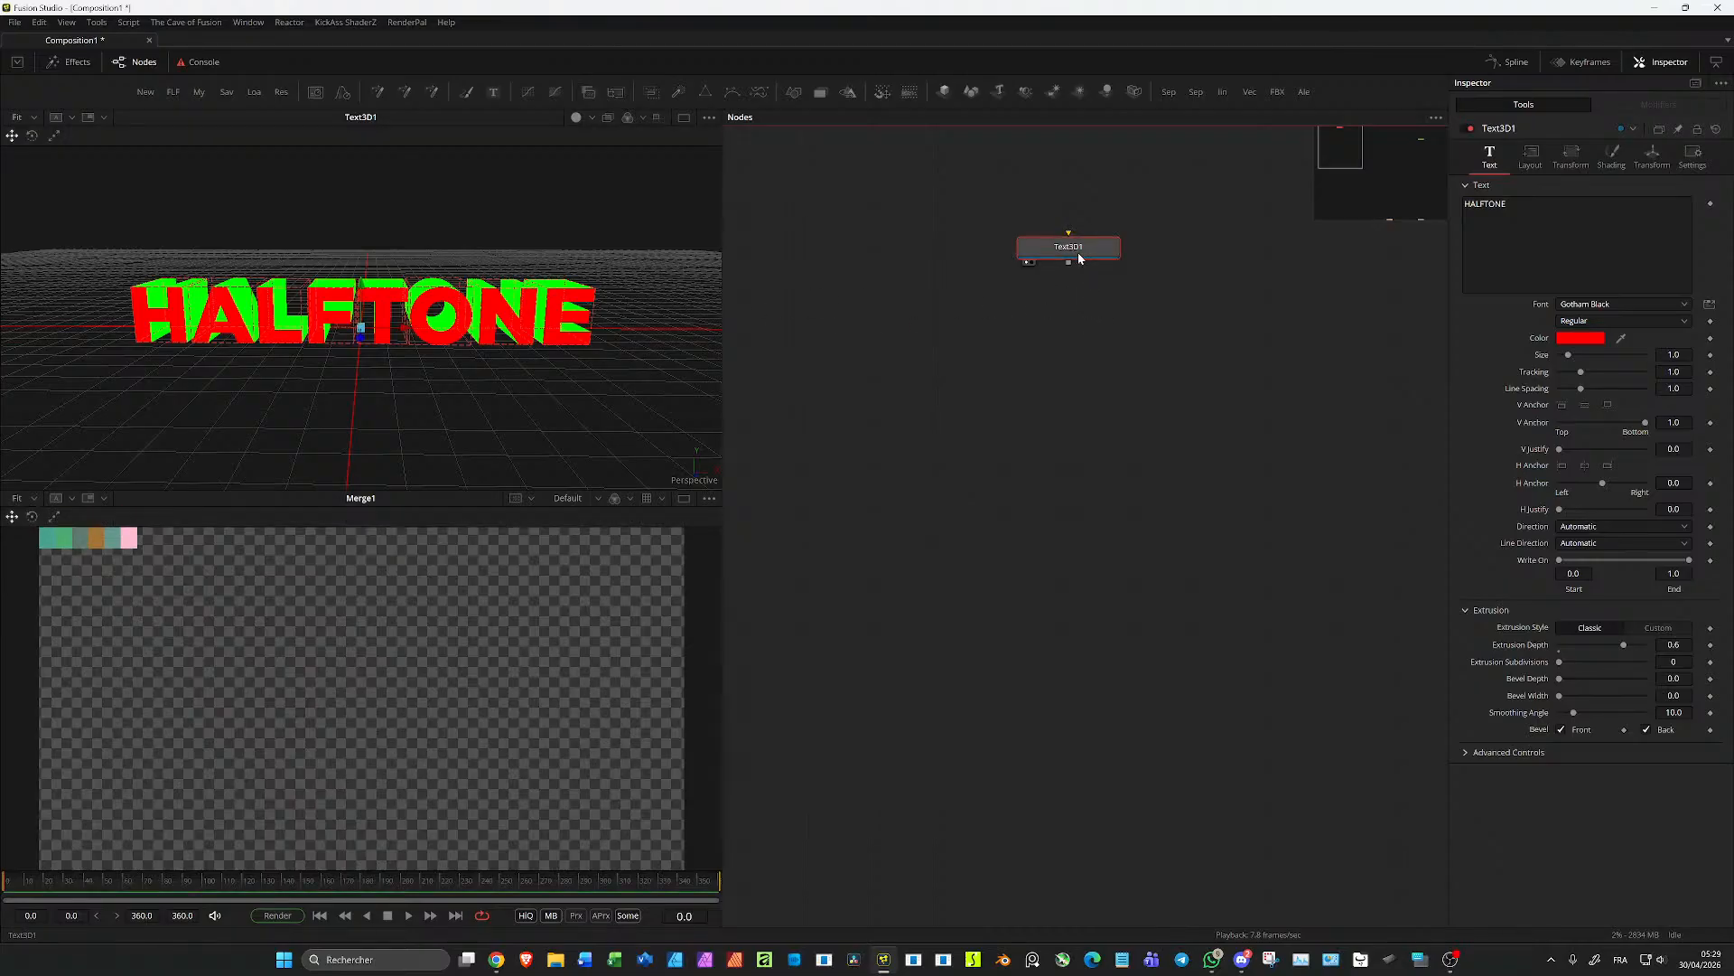
Step: Add a Merge3D below the Text3D node and a Camera3D to its left, connecting the camera to the Merge3D
key("ctrl+m")
left_click_drag(1074, 286, 1210, 472)
left_click(835, 534)
key("shift+c")
left_click_drag(845, 543, 1205, 525)
Step: Insert two Transform3D nodes in a row between the Camera3D and the Merge3D
left_click(858, 520)
key("shift+t")
key("ctrl+c")
key("ctrl+v")
Step: Show the Merge3D in the upper viewer and pull the camera back along Z with the first Transform3D
left_click(1242, 528)
left_click_drag(1239, 538, 622, 373)
left_click_drag(483, 361, 406, 368)
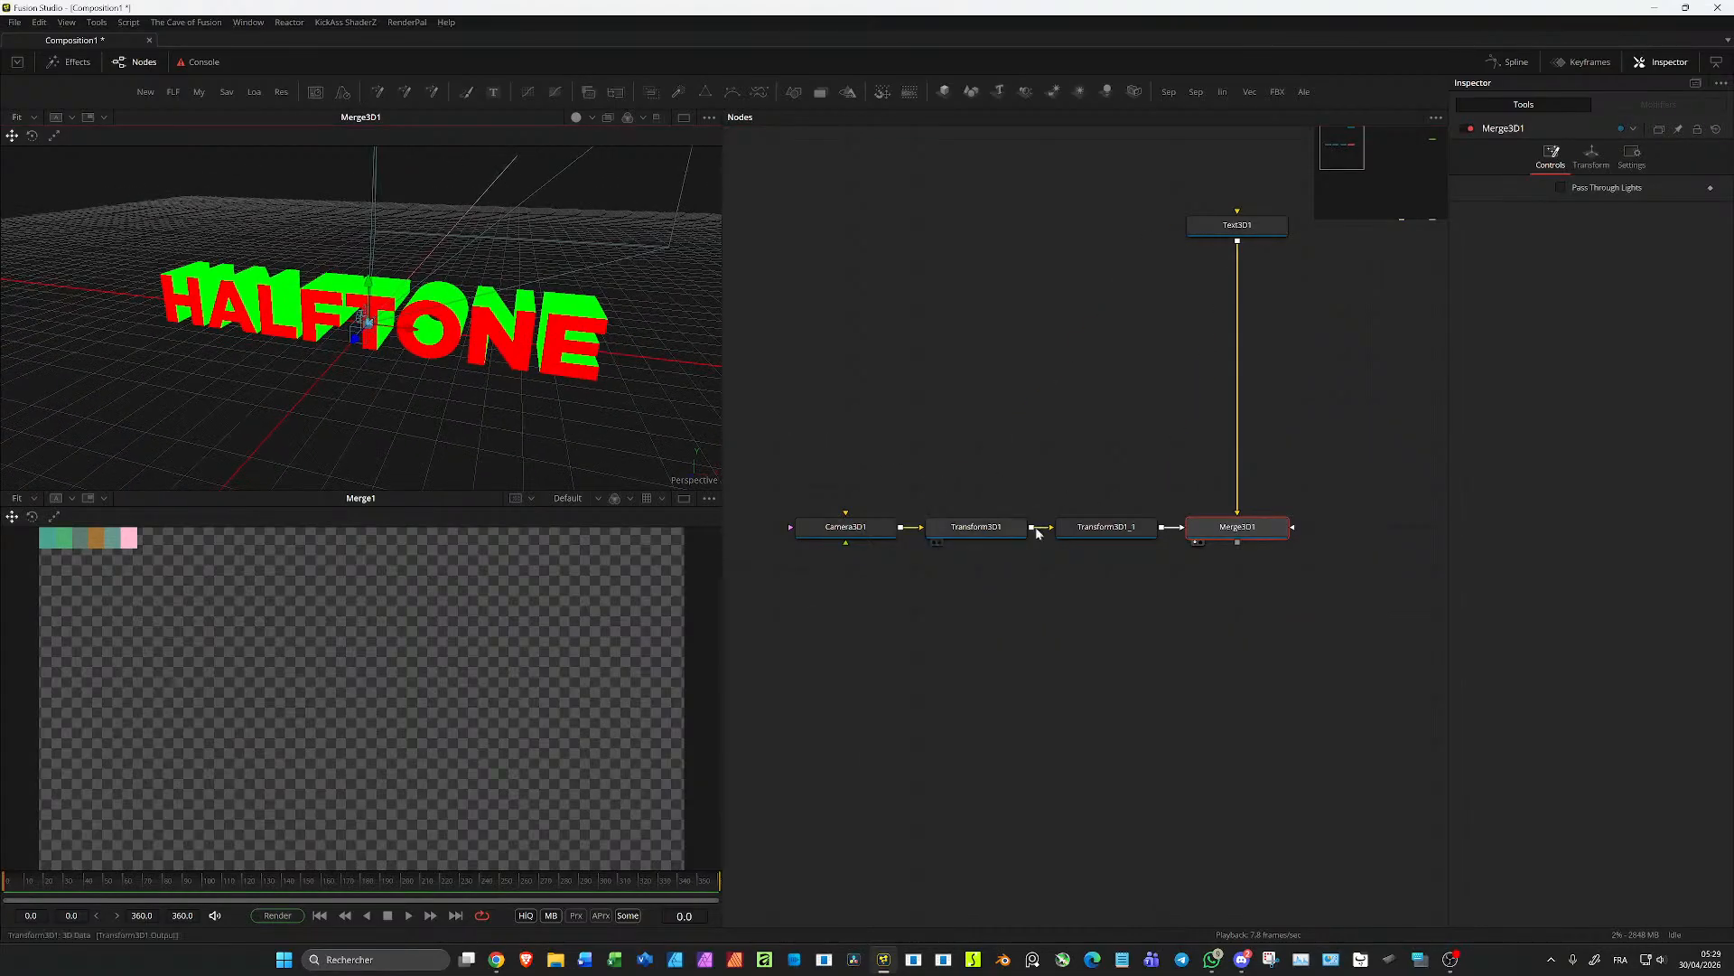
left_click(992, 529)
left_click_drag(1571, 257, 1629, 256)
Step: Add a Renderer3D after the Merge3D and place it to the lower right, routing its connection through an elbow point
left_click(1252, 526)
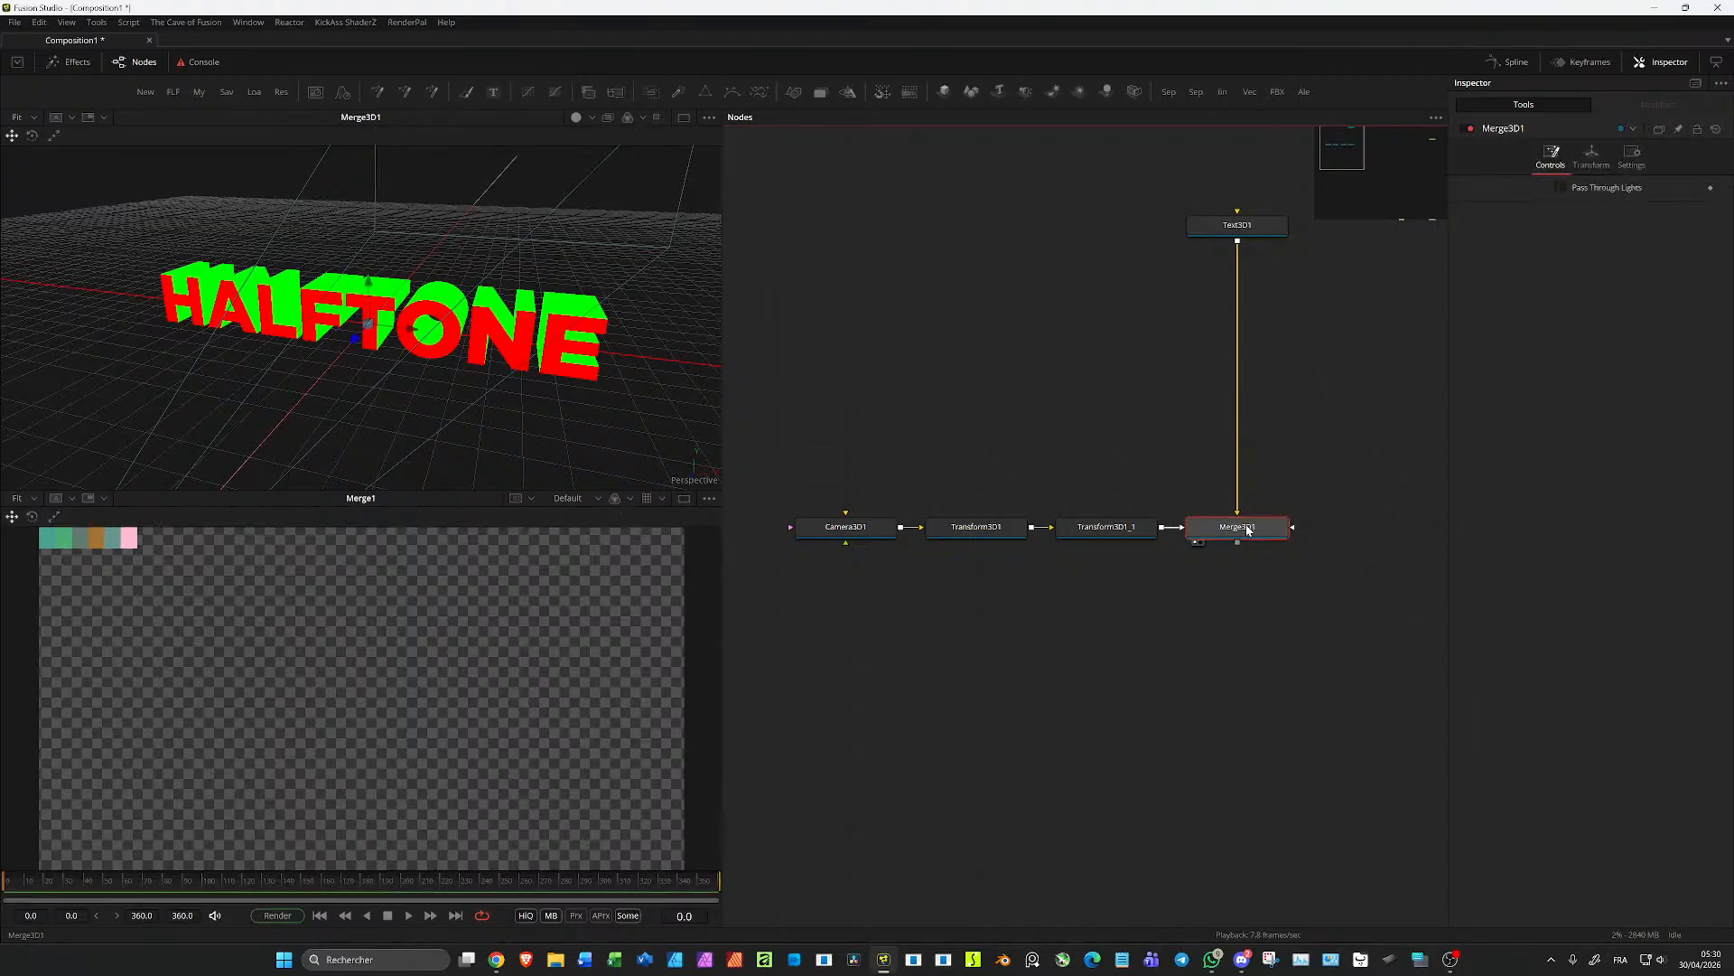
key("r")
left_click_drag(1259, 579, 1258, 709)
left_click_drag(1362, 618, 1075, 587)
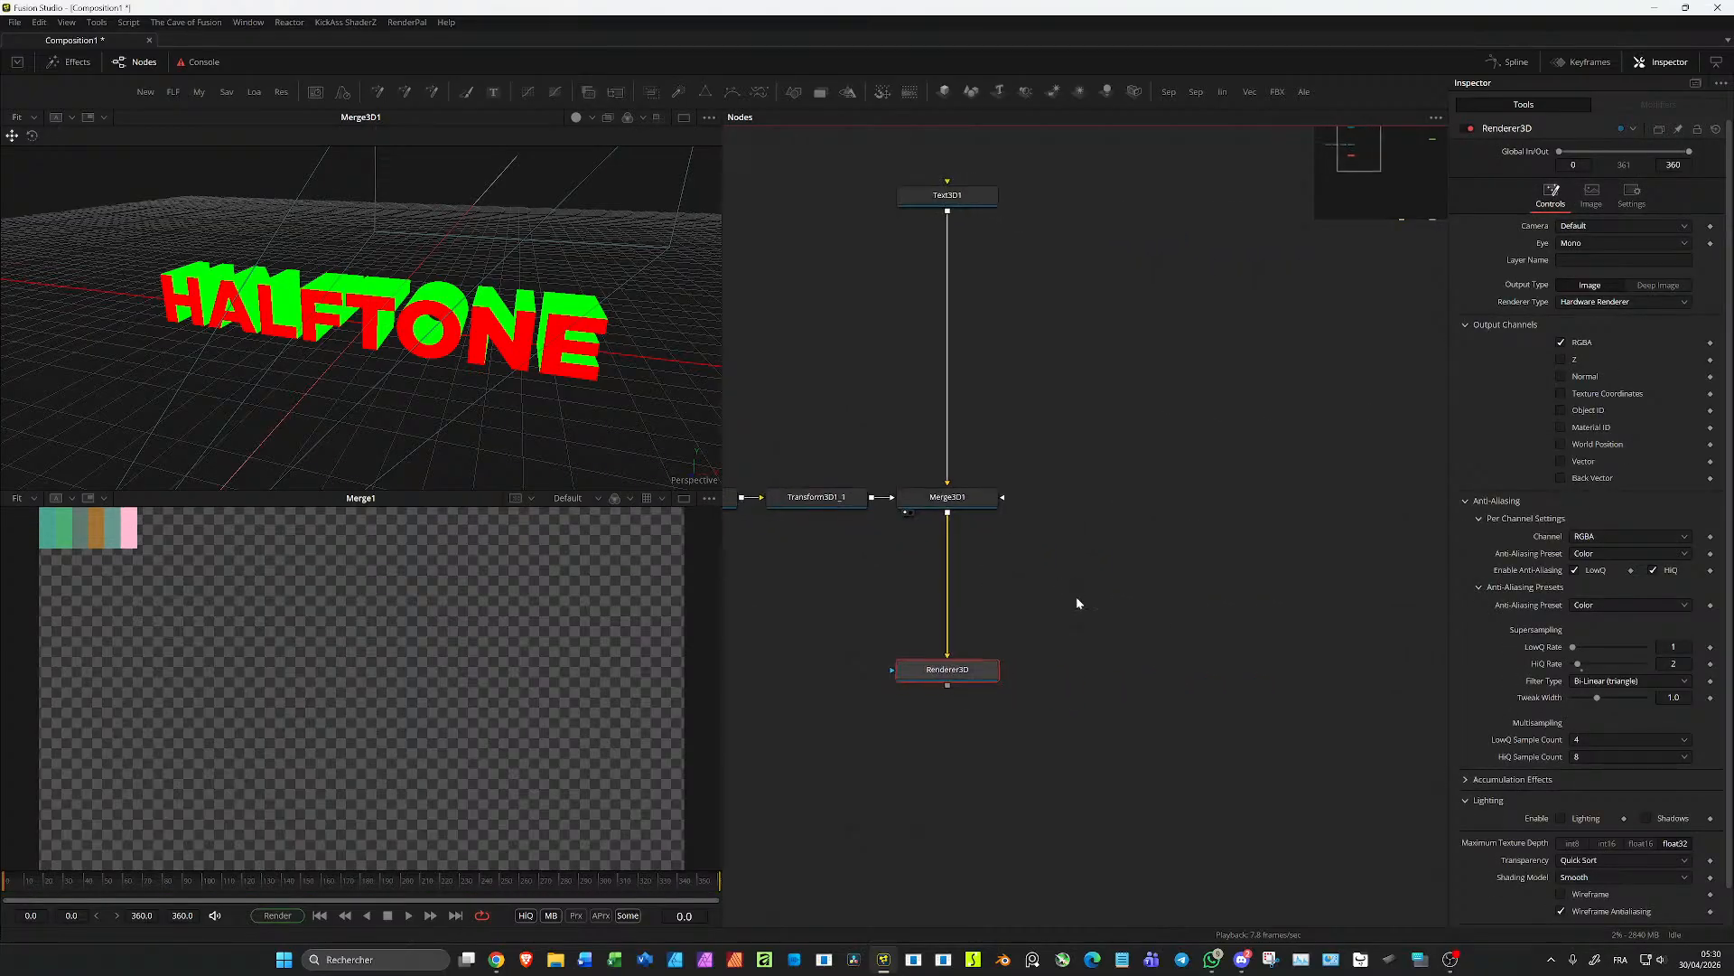
left_click_drag(947, 680, 1203, 636)
left_click_drag(1075, 558, 947, 626)
left_click_drag(1211, 626, 1342, 627)
Step: Show the Renderer3D in the lower viewer, zoomed out to the full frame
left_click(1328, 632)
key("2")
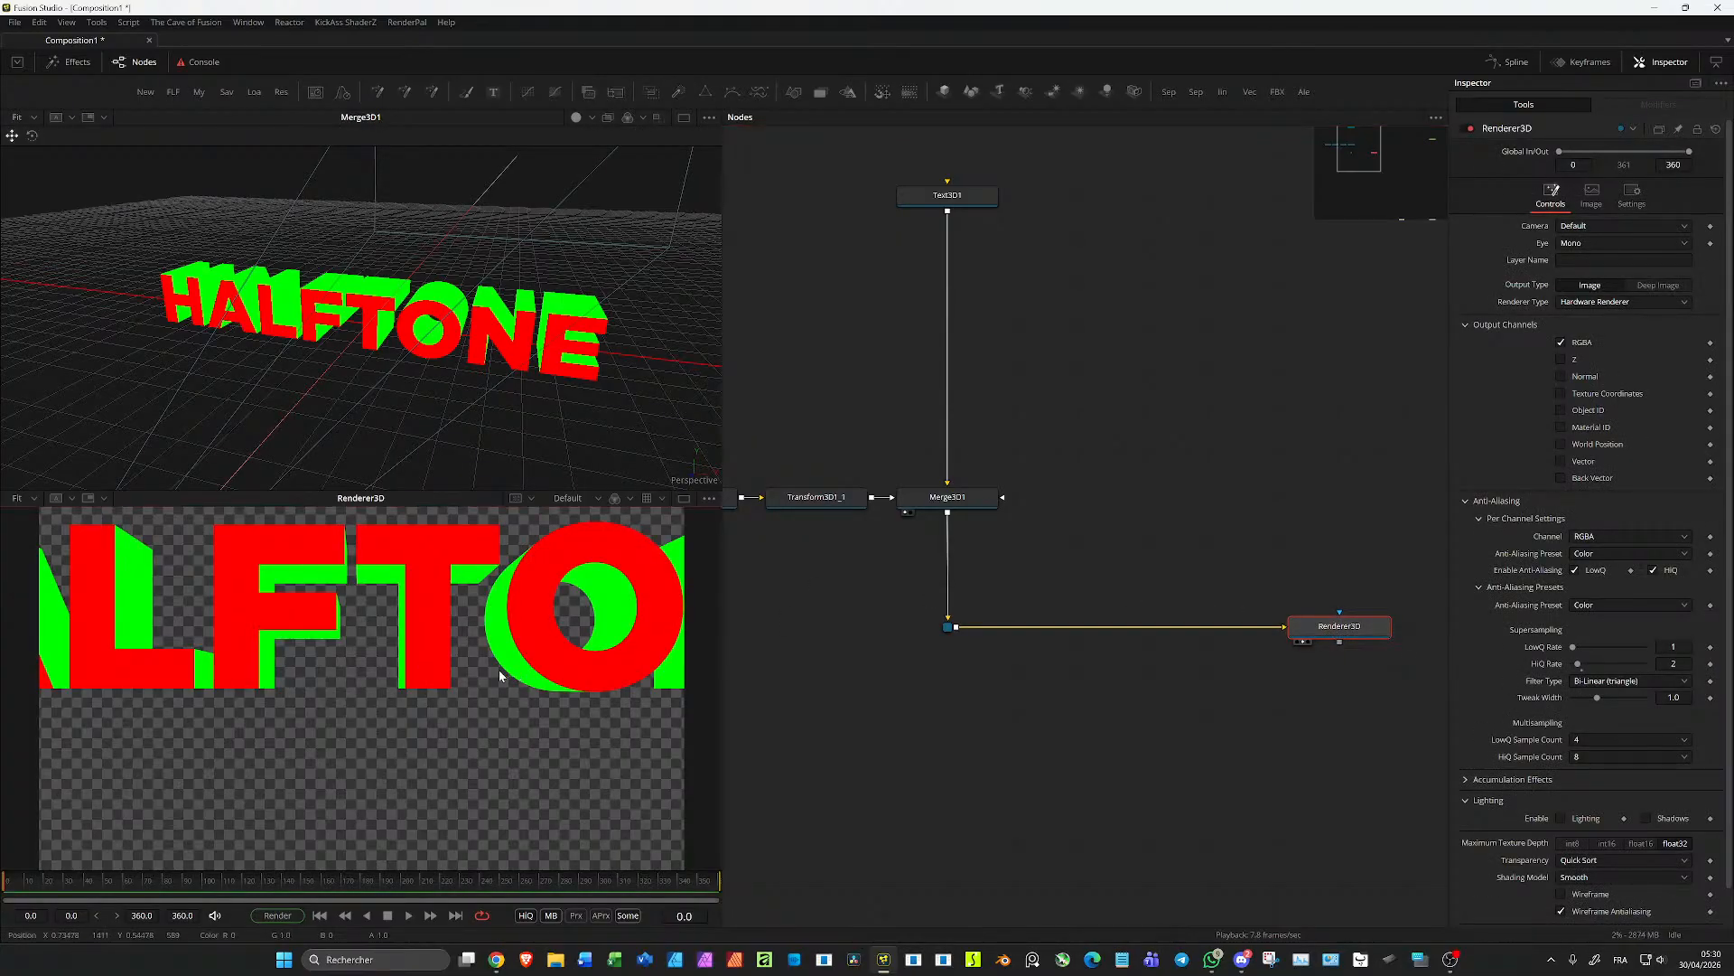
scroll(518, 649, "down", 3)
scroll(1022, 415, "left", 5)
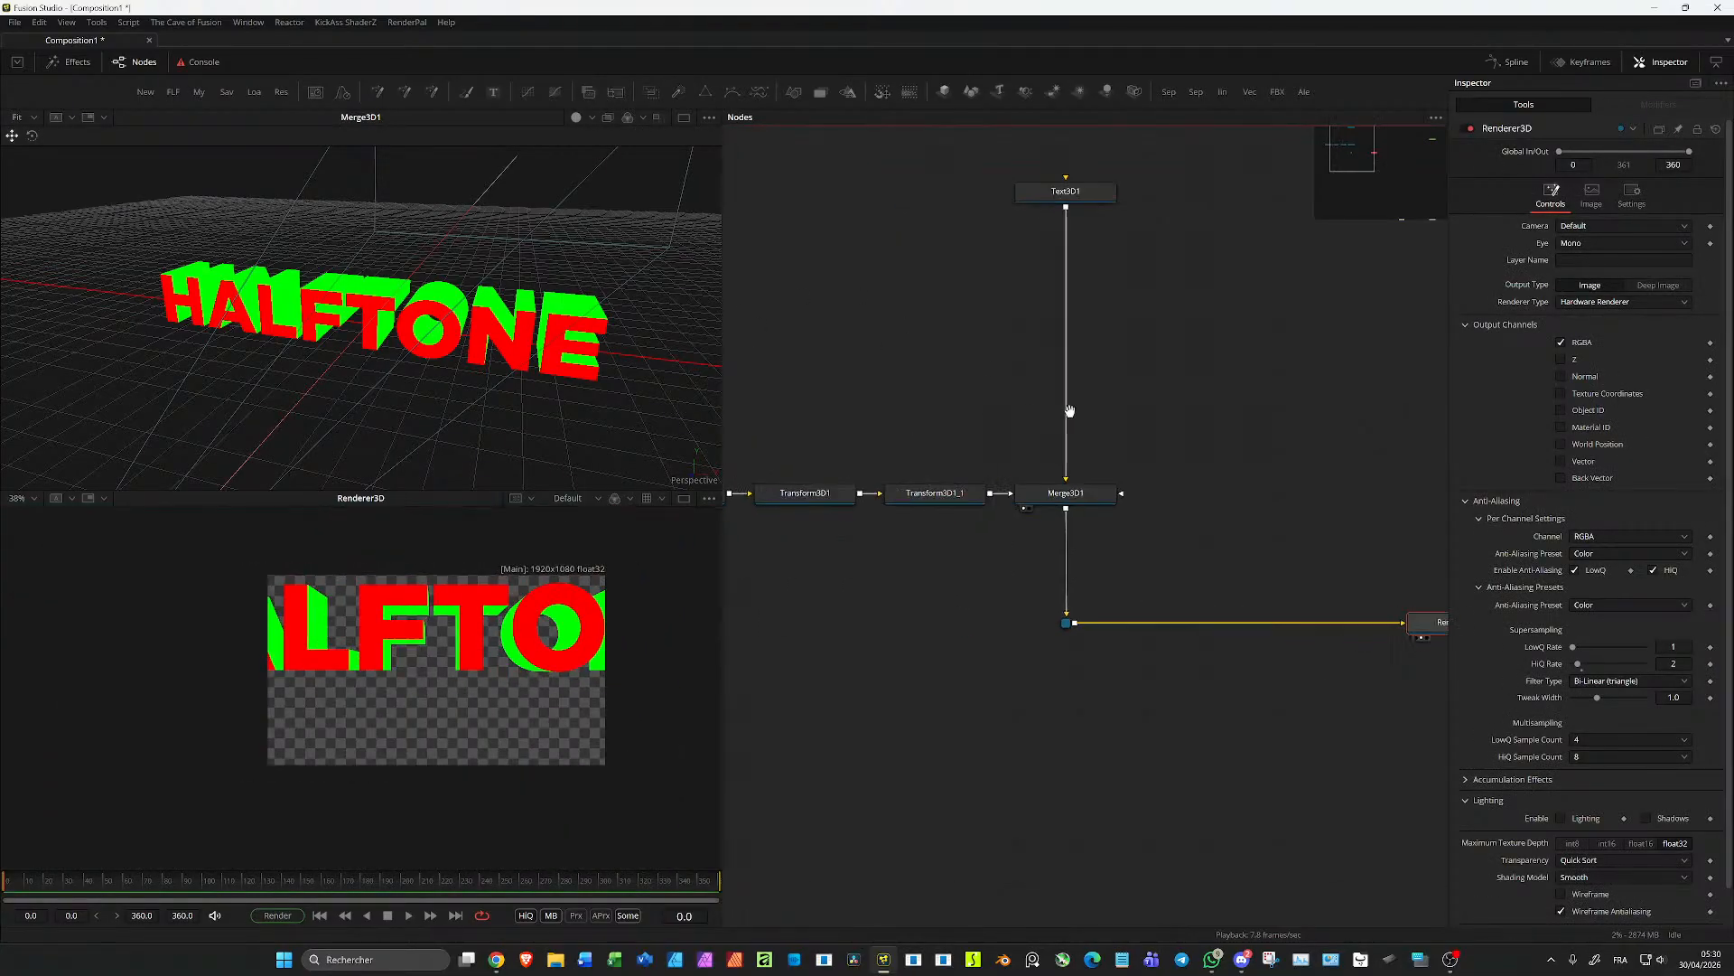
Step: Move the camera farther back with the first Transform3D, to a Z translation of about 8.64, so the whole word fits the frame
left_click(921, 479)
scroll(518, 384, "down", 5)
left_click_drag(518, 385, 18, 416)
left_click_drag(174, 383, 452, 374)
mouse_move(240, 429)
left_mouse_down()
mouse_move(271, 371)
mouse_move(247, 418)
mouse_move(279, 416)
mouse_move(253, 422)
left_mouse_up()
Step: Orbit the camera around the text with the second Transform3D, rotating about 15.65 in X and 36.5 in Y
left_click(1045, 486)
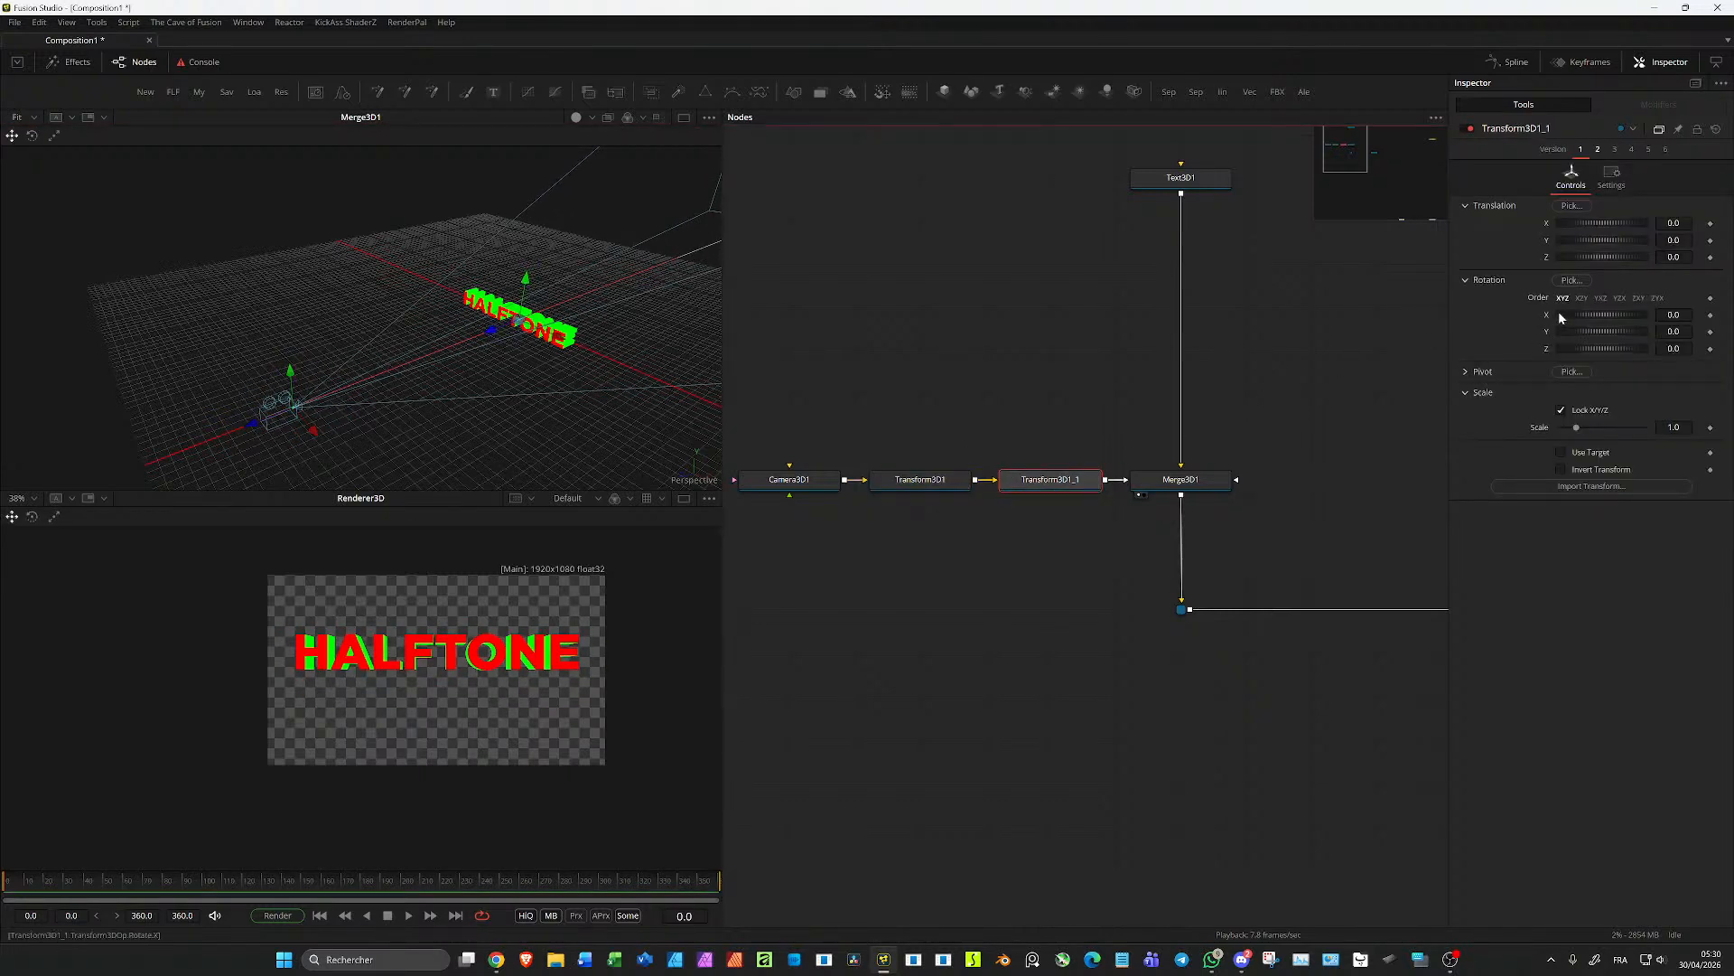
left_click_drag(1584, 312, 1594, 336)
key("ctrl+z")
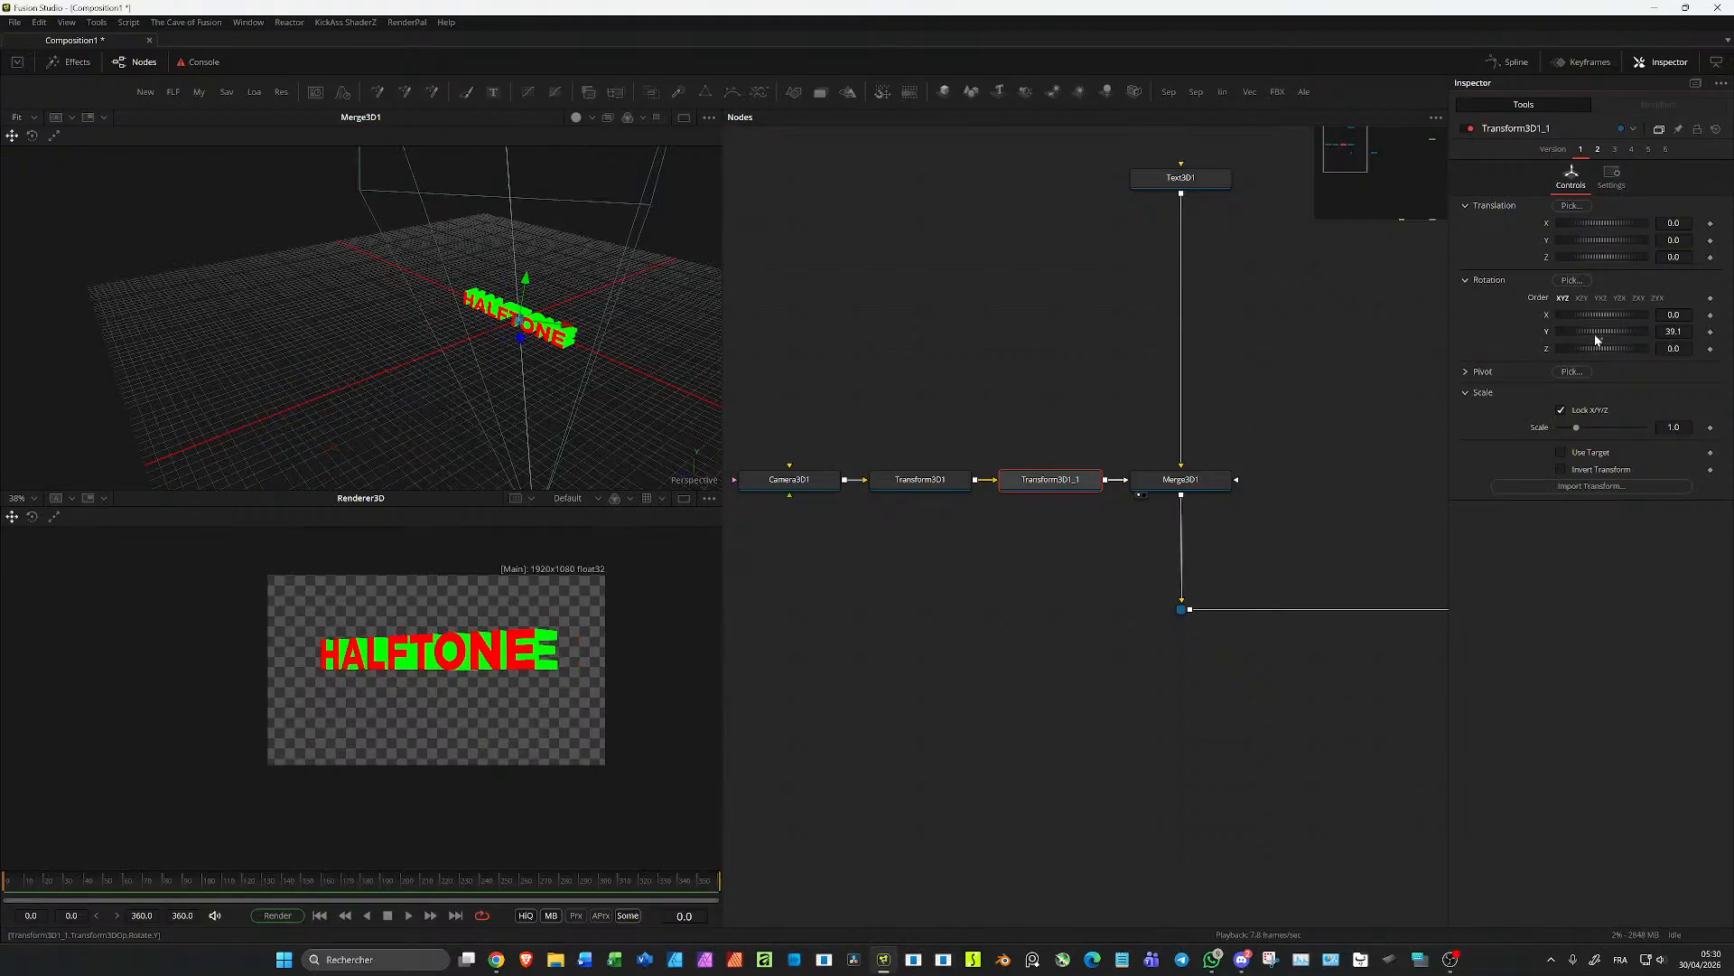
mouse_move(522, 382)
left_mouse_down()
mouse_move(509, 355)
mouse_move(555, 378)
left_mouse_up()
left_click_drag(1628, 317, 1671, 323)
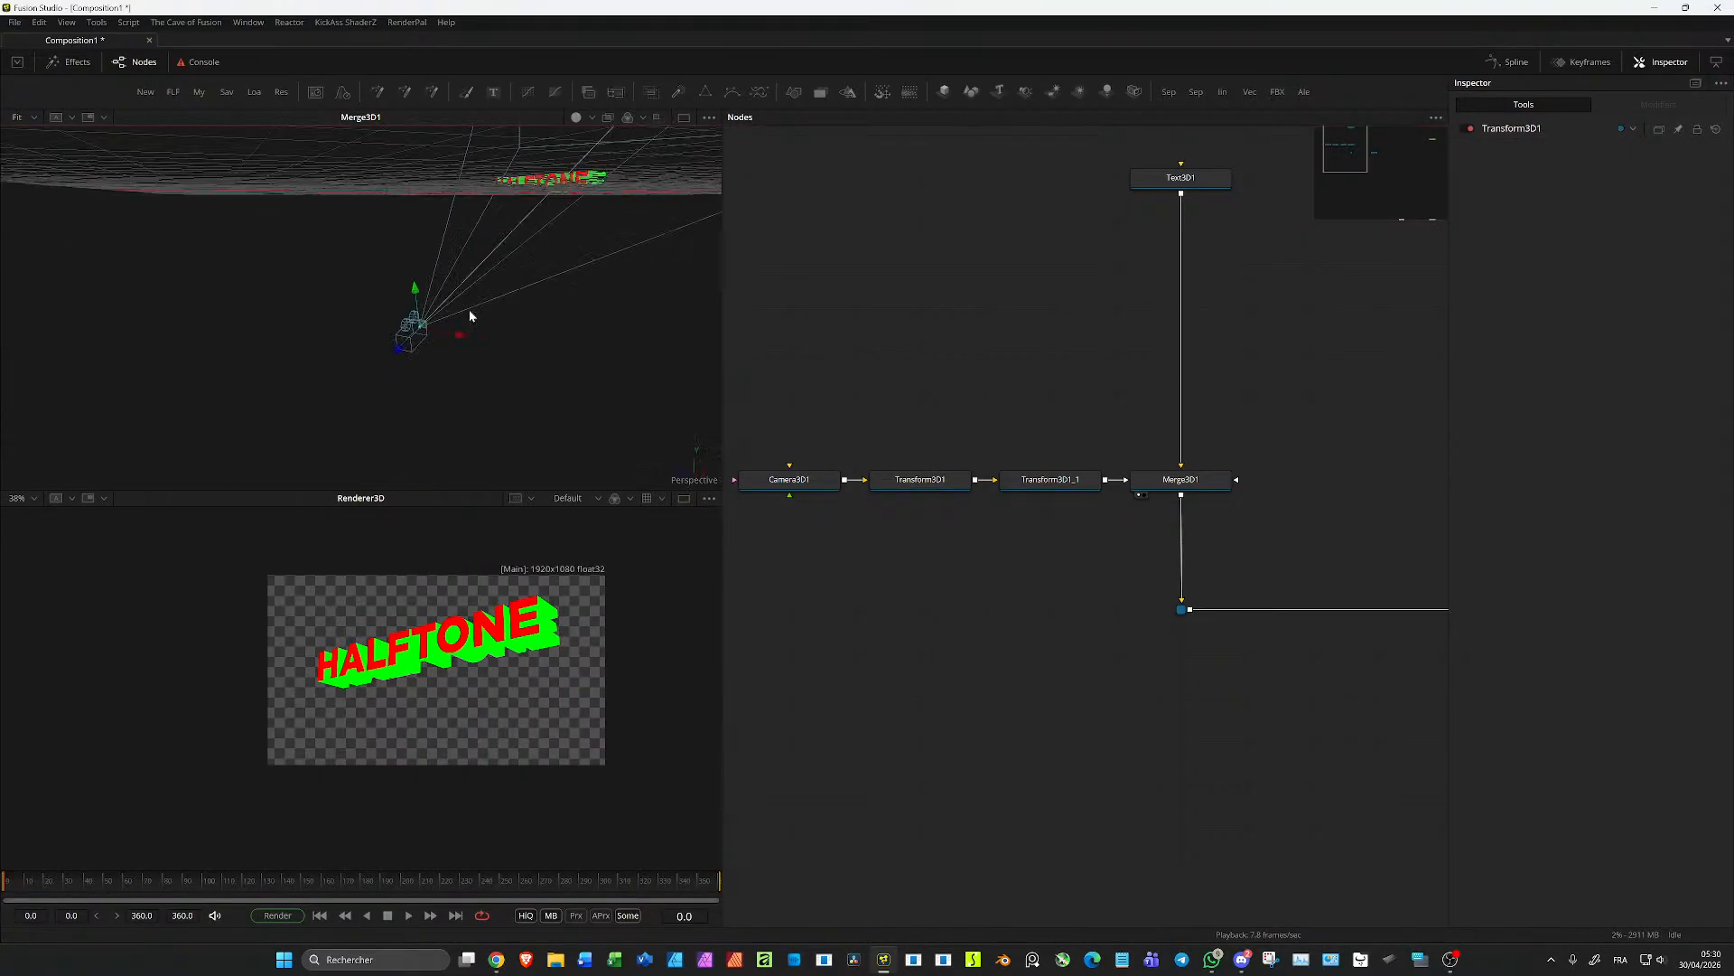
Step: Set the first Transform3D's Y translation to about 0.3755 and the second Transform3D's rotation to about X 18.26 and Y 41.2
left_click(916, 480)
left_click_drag(1581, 240, 1672, 240)
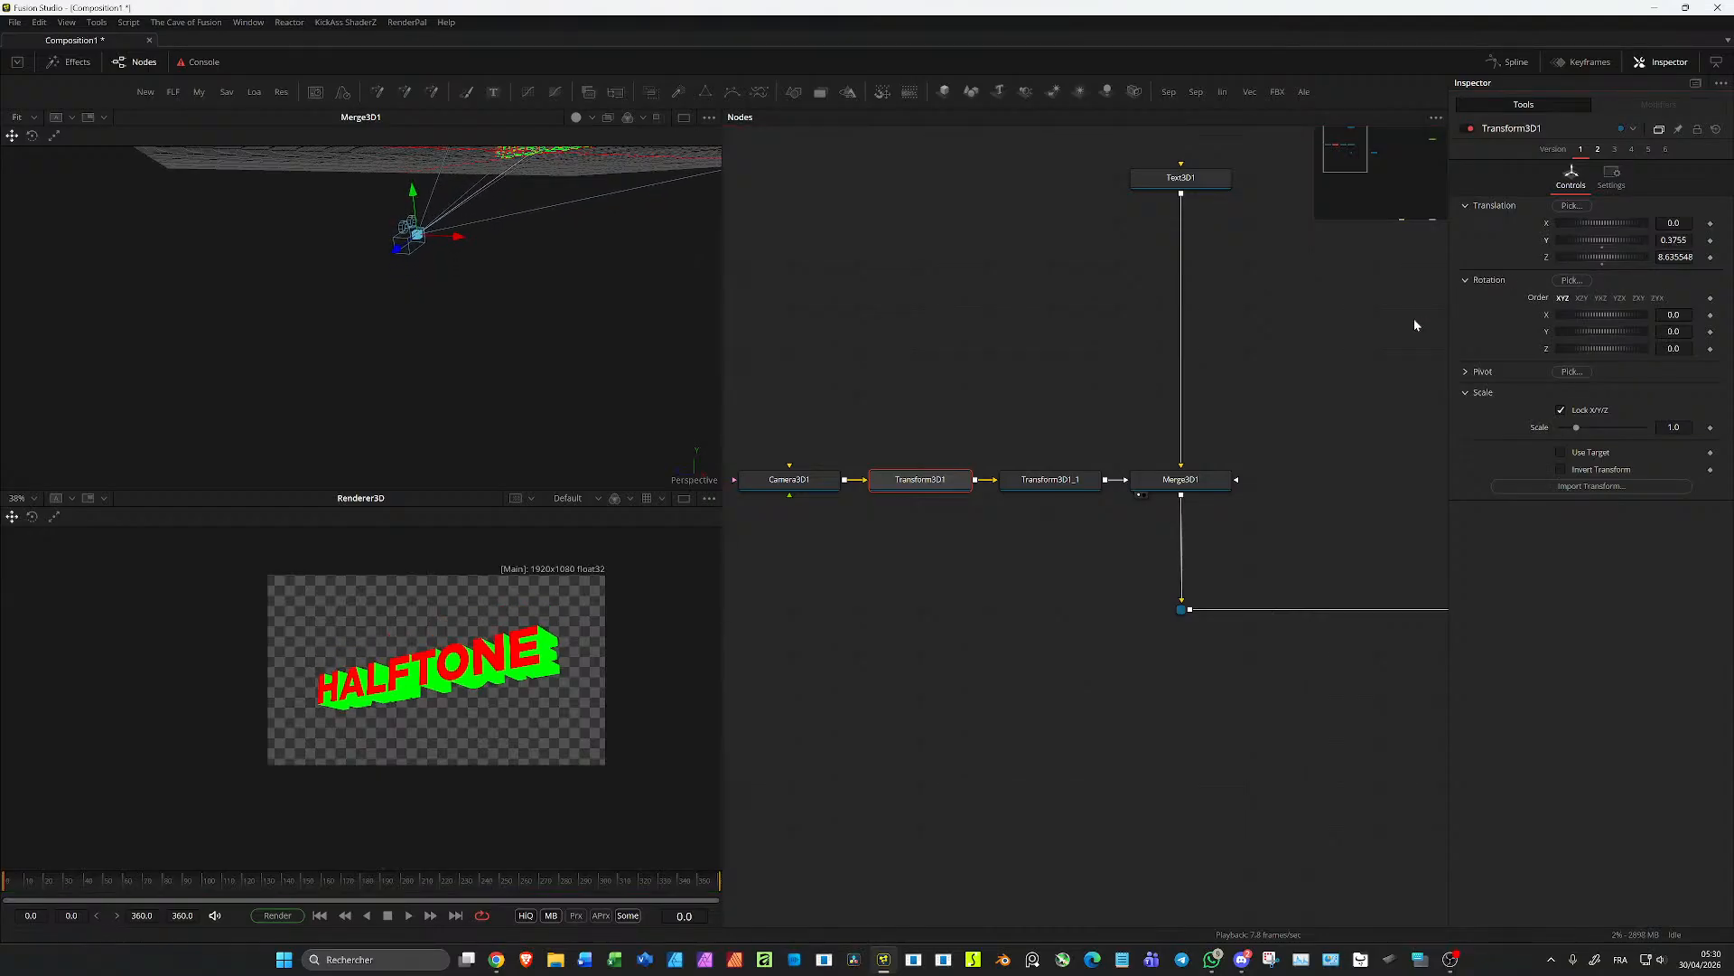
left_click(1048, 479)
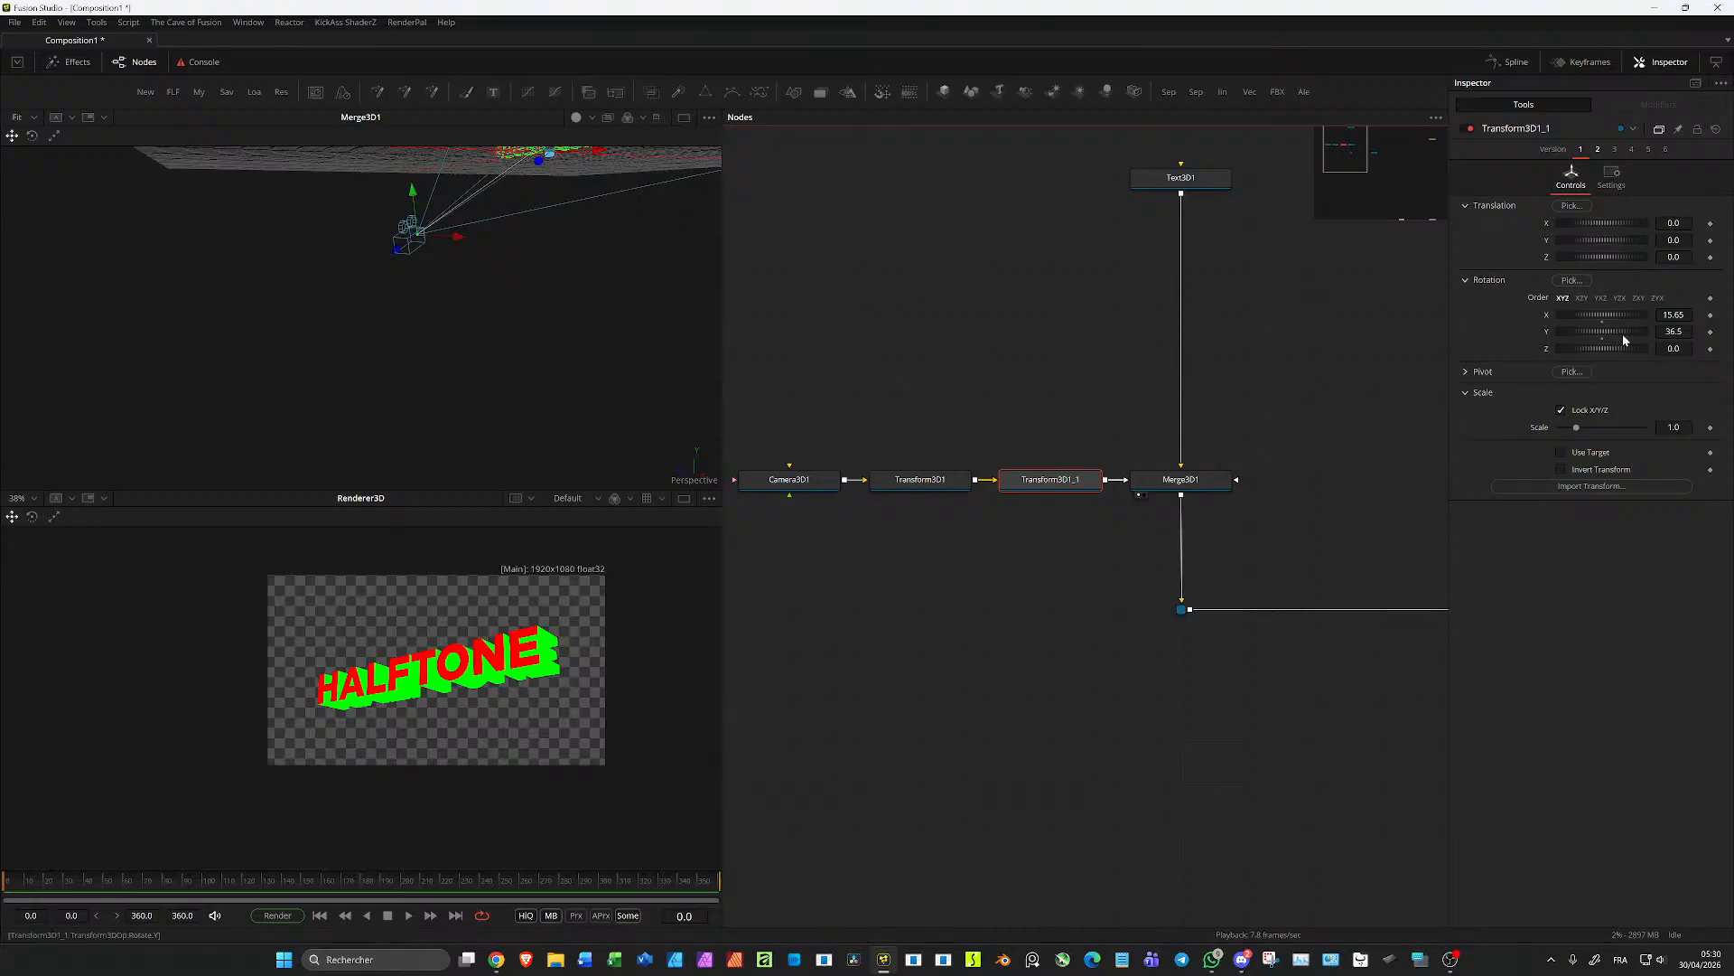
left_click_drag(1602, 336, 1640, 321)
left_click_drag(1275, 627, 1044, 544)
left_click_drag(1134, 583, 1090, 586)
scroll(1024, 614, "down", 2)
left_click_drag(994, 627, 1108, 635)
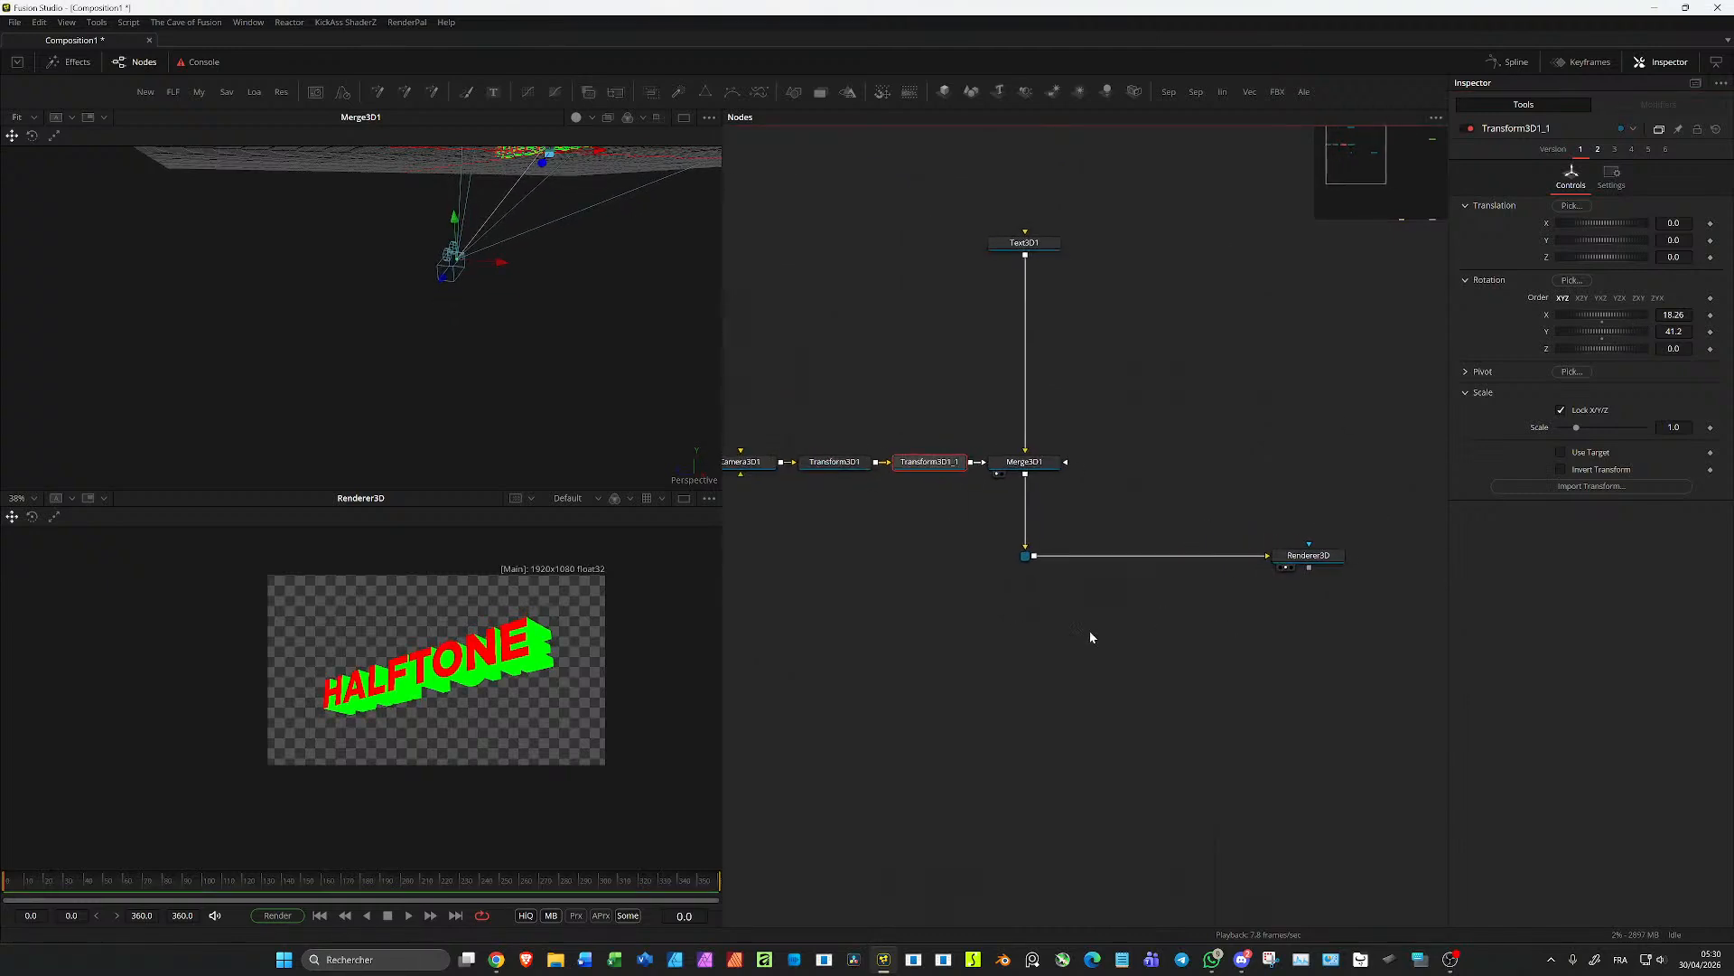
Step: Examine the rendered red and green text up close and review the Renderer3D's output channel and Cryptomatte options
left_click(1030, 557)
left_click(1309, 558)
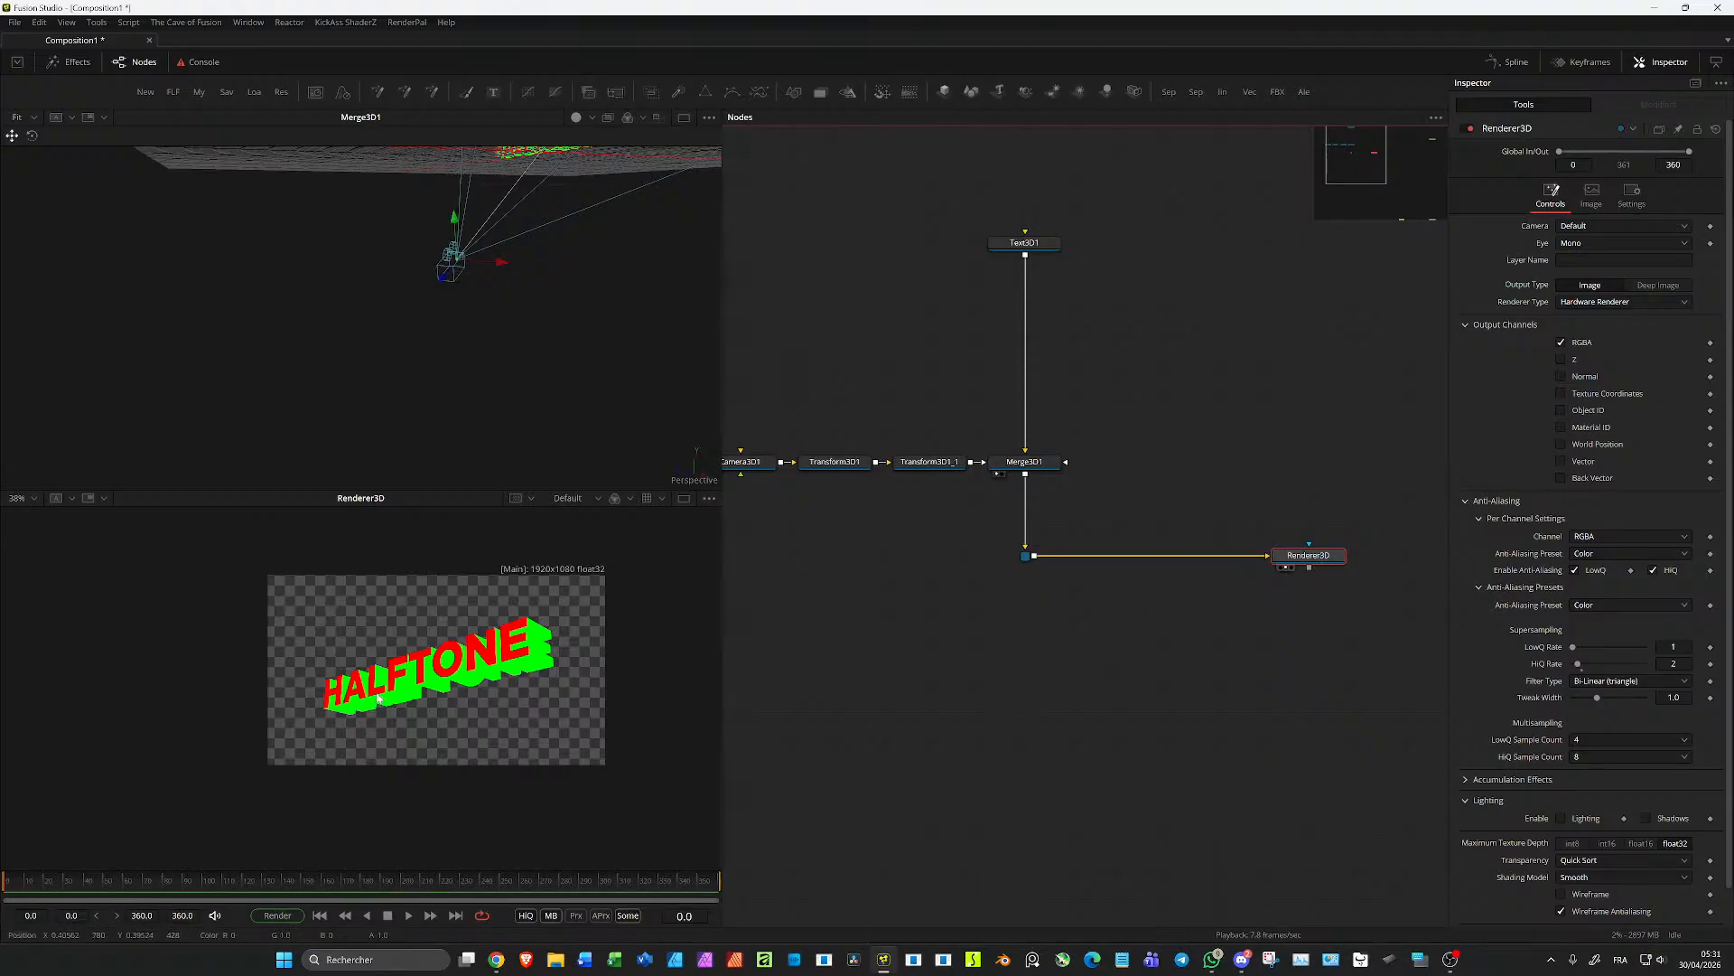
scroll(434, 696, "up", 3)
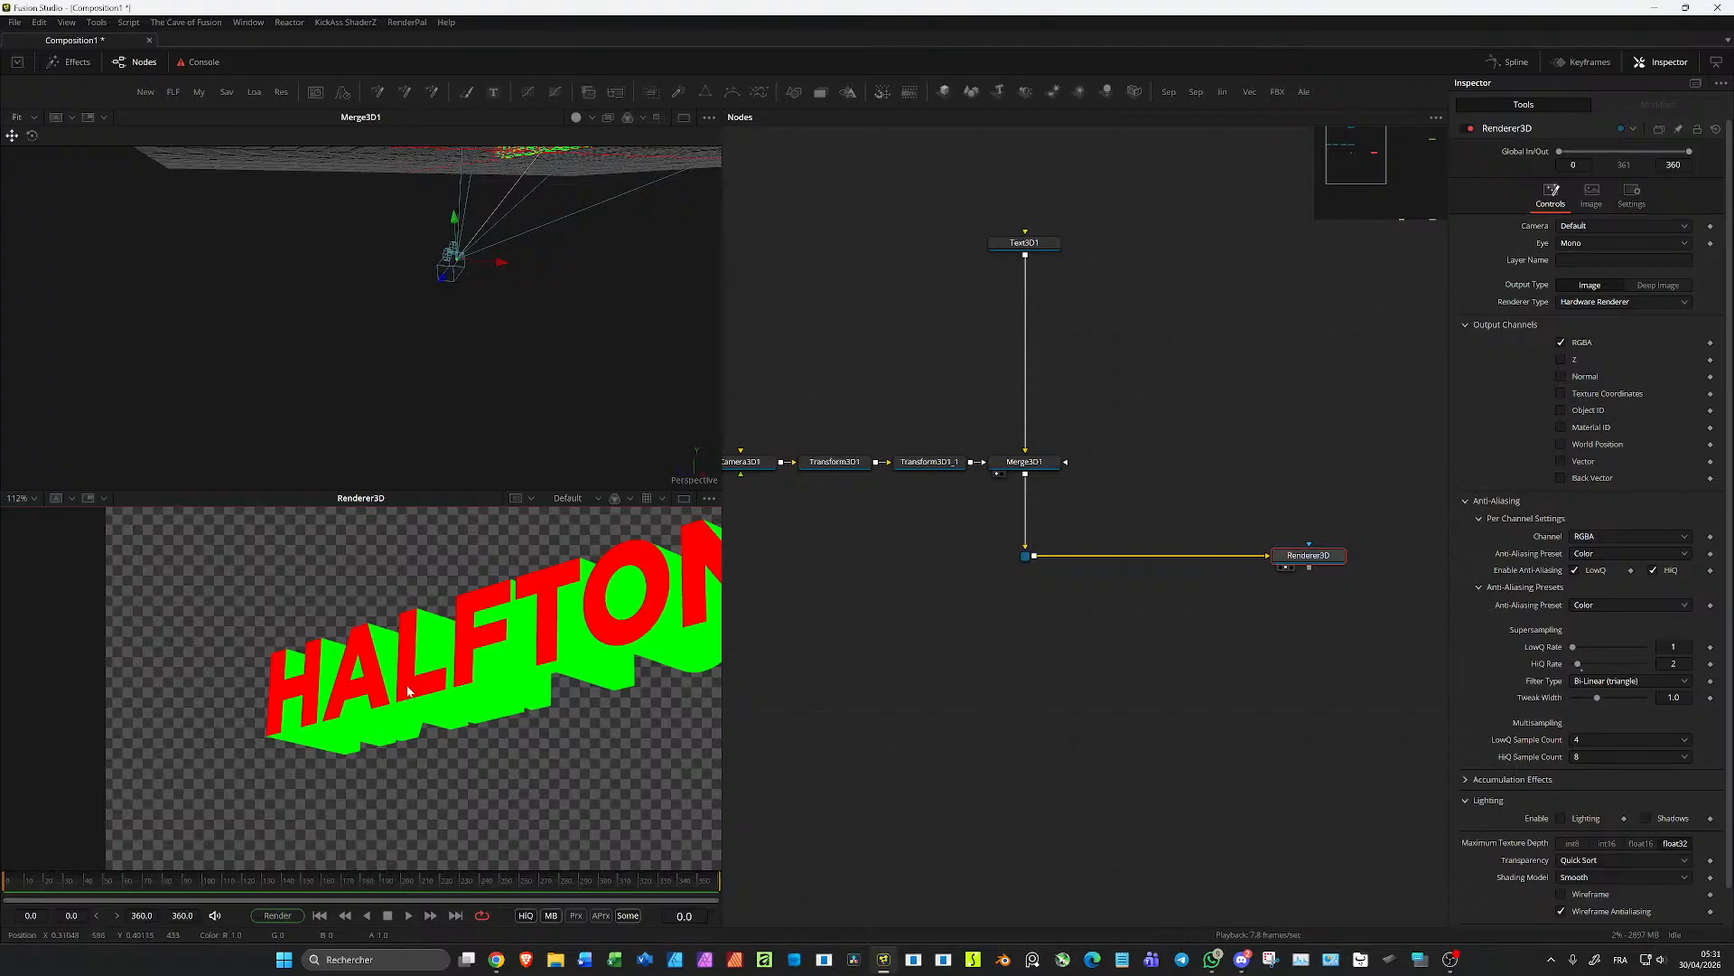
scroll(418, 692, "up", 1)
scroll(418, 713, "up", 1)
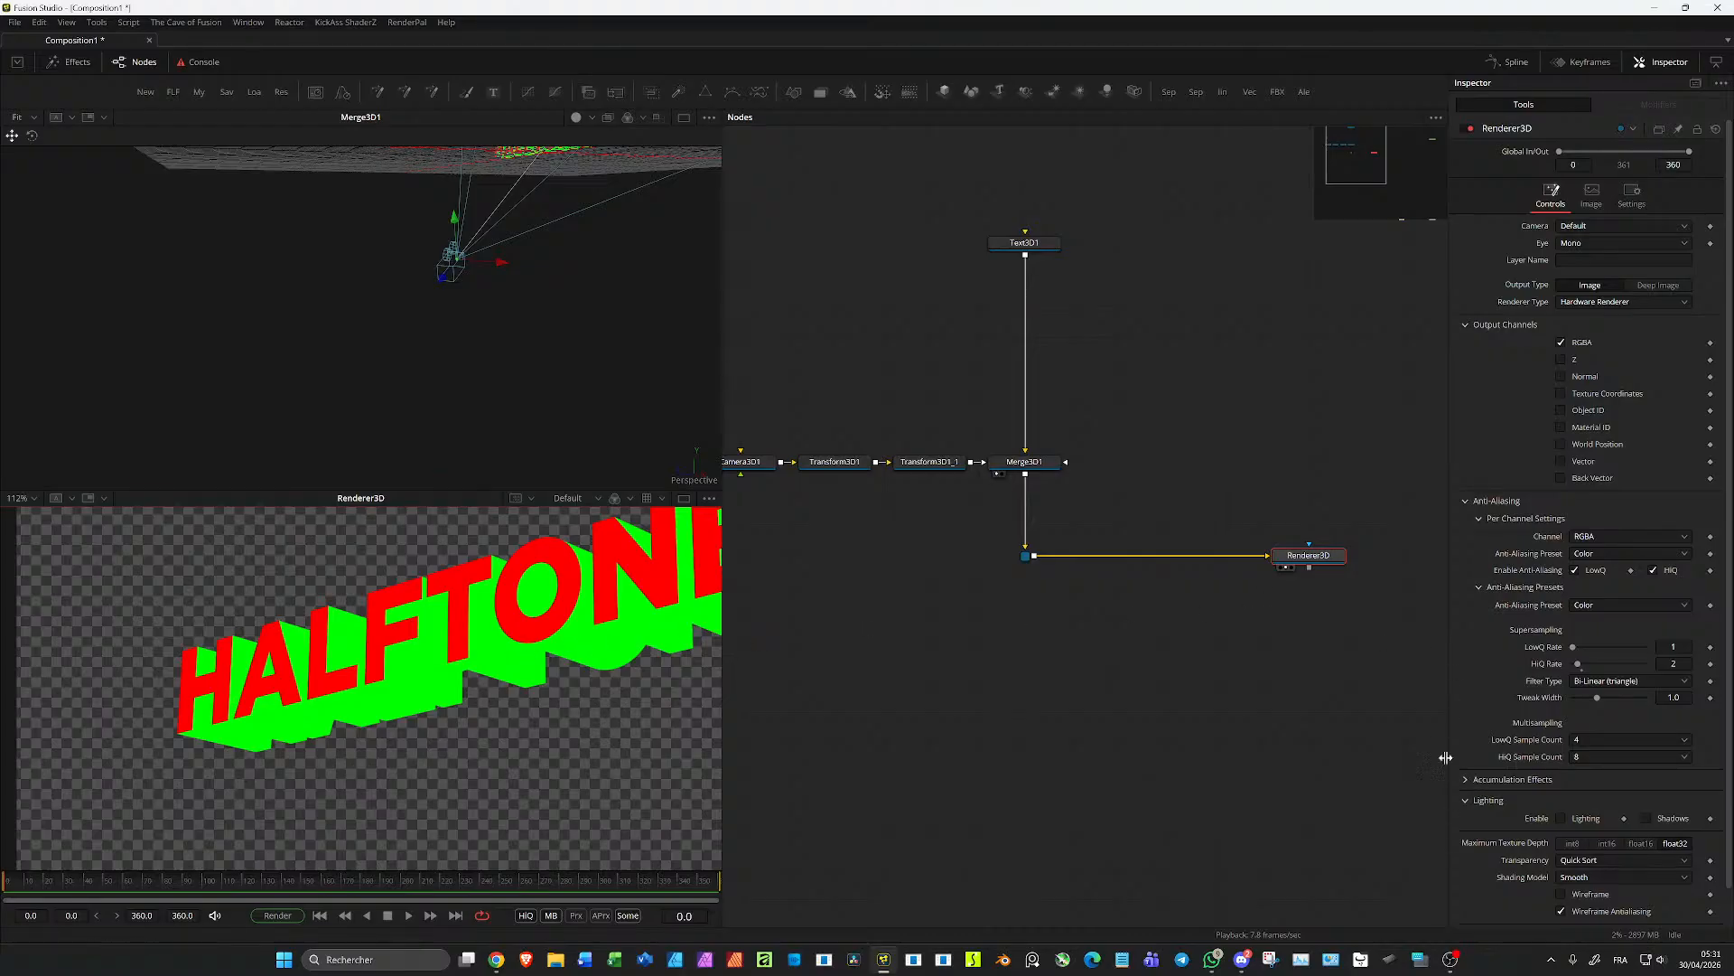
left_click(1465, 801)
scroll(1454, 675, "down", 1)
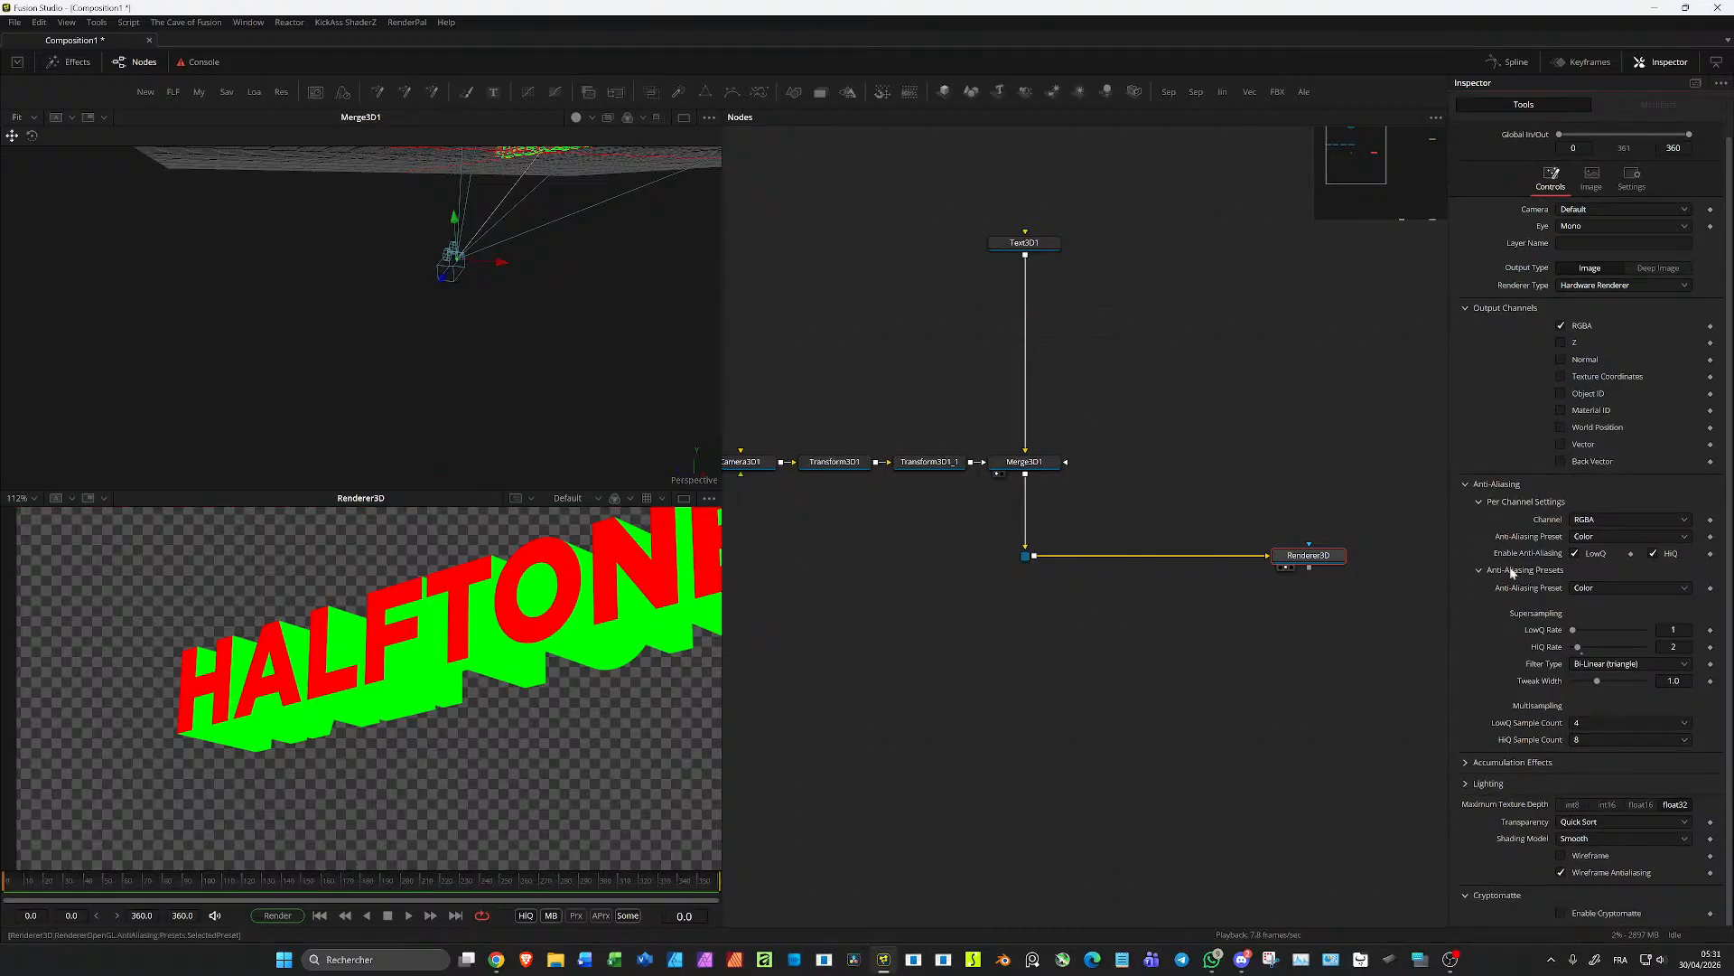
left_click(1464, 485)
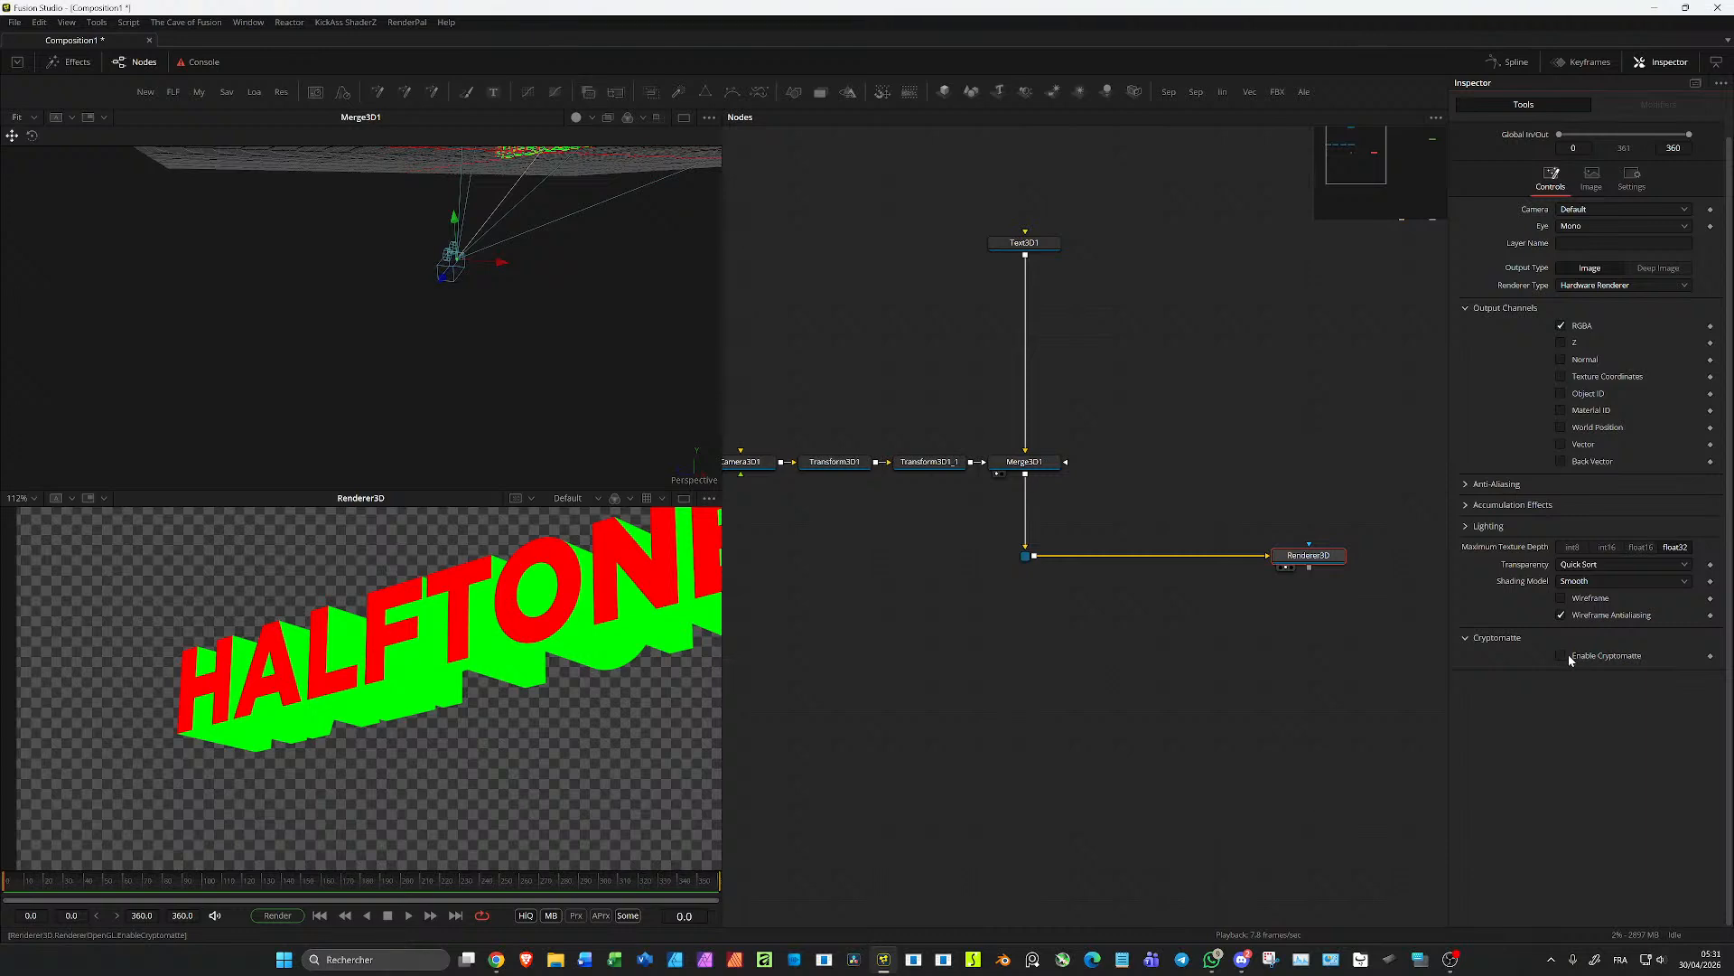
left_click(1346, 644)
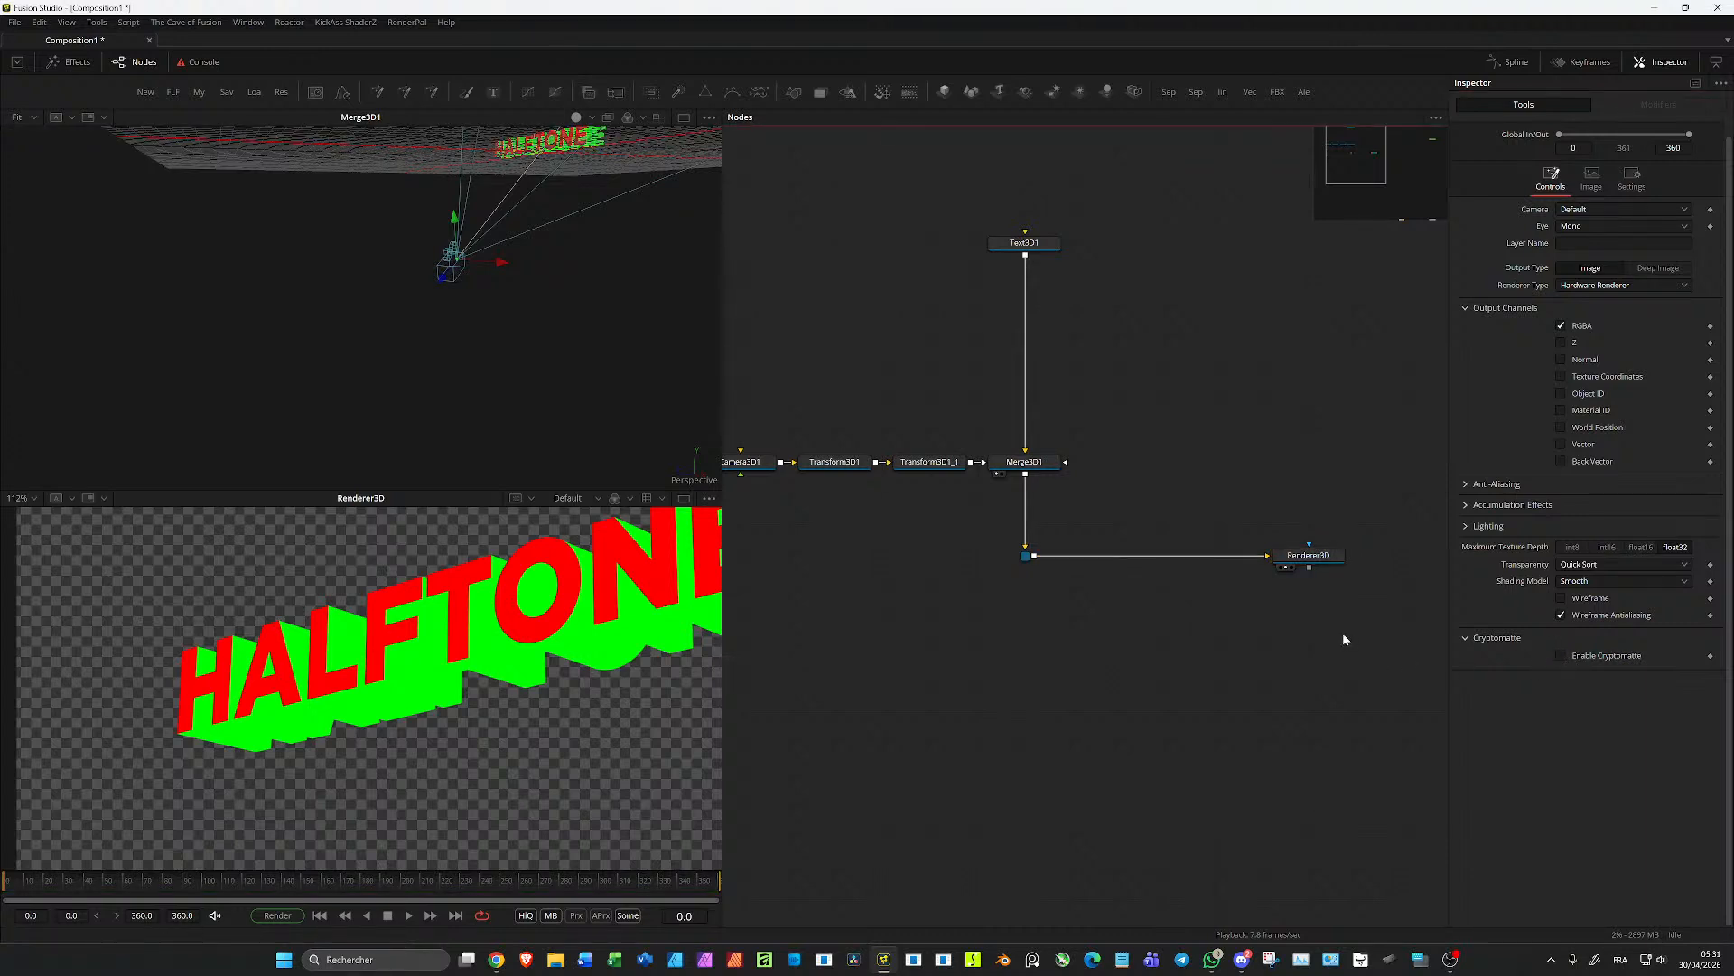
Step: Add an AutoDomain after the Renderer3D and a gr gradient node below it, using the AutoDomain's output as the gradient's effect mask
left_click_drag(1346, 644, 1305, 637)
key("a")
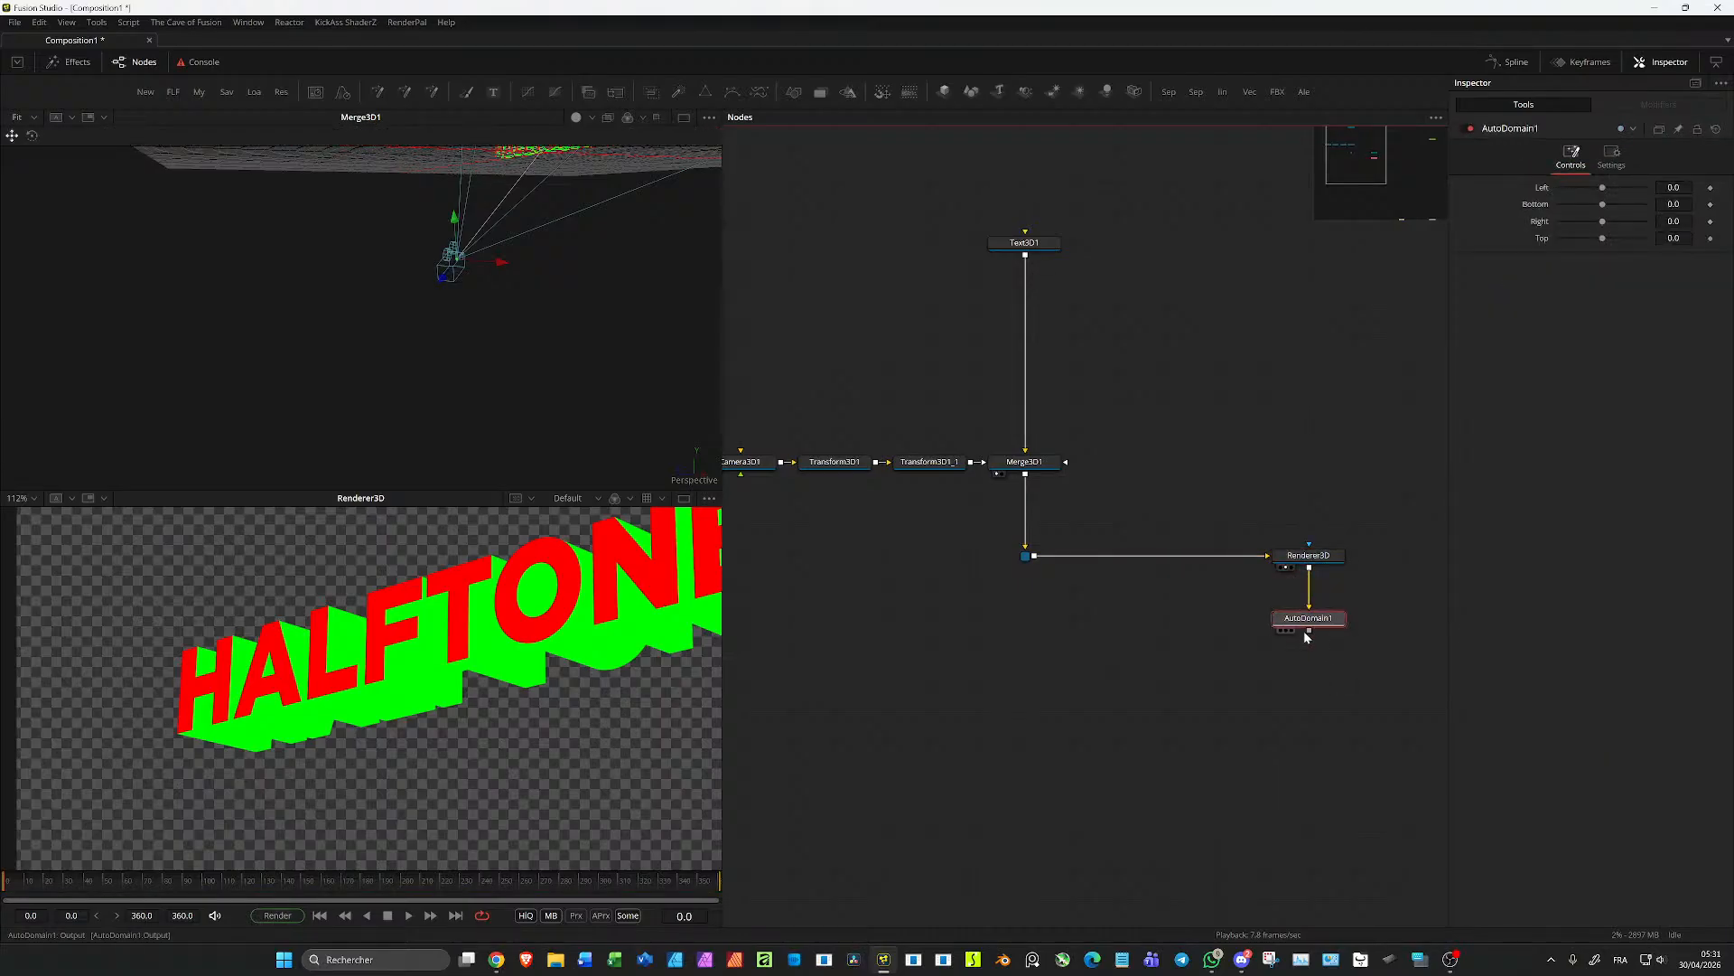
left_click(1276, 693)
key("shift+space")
key("Return")
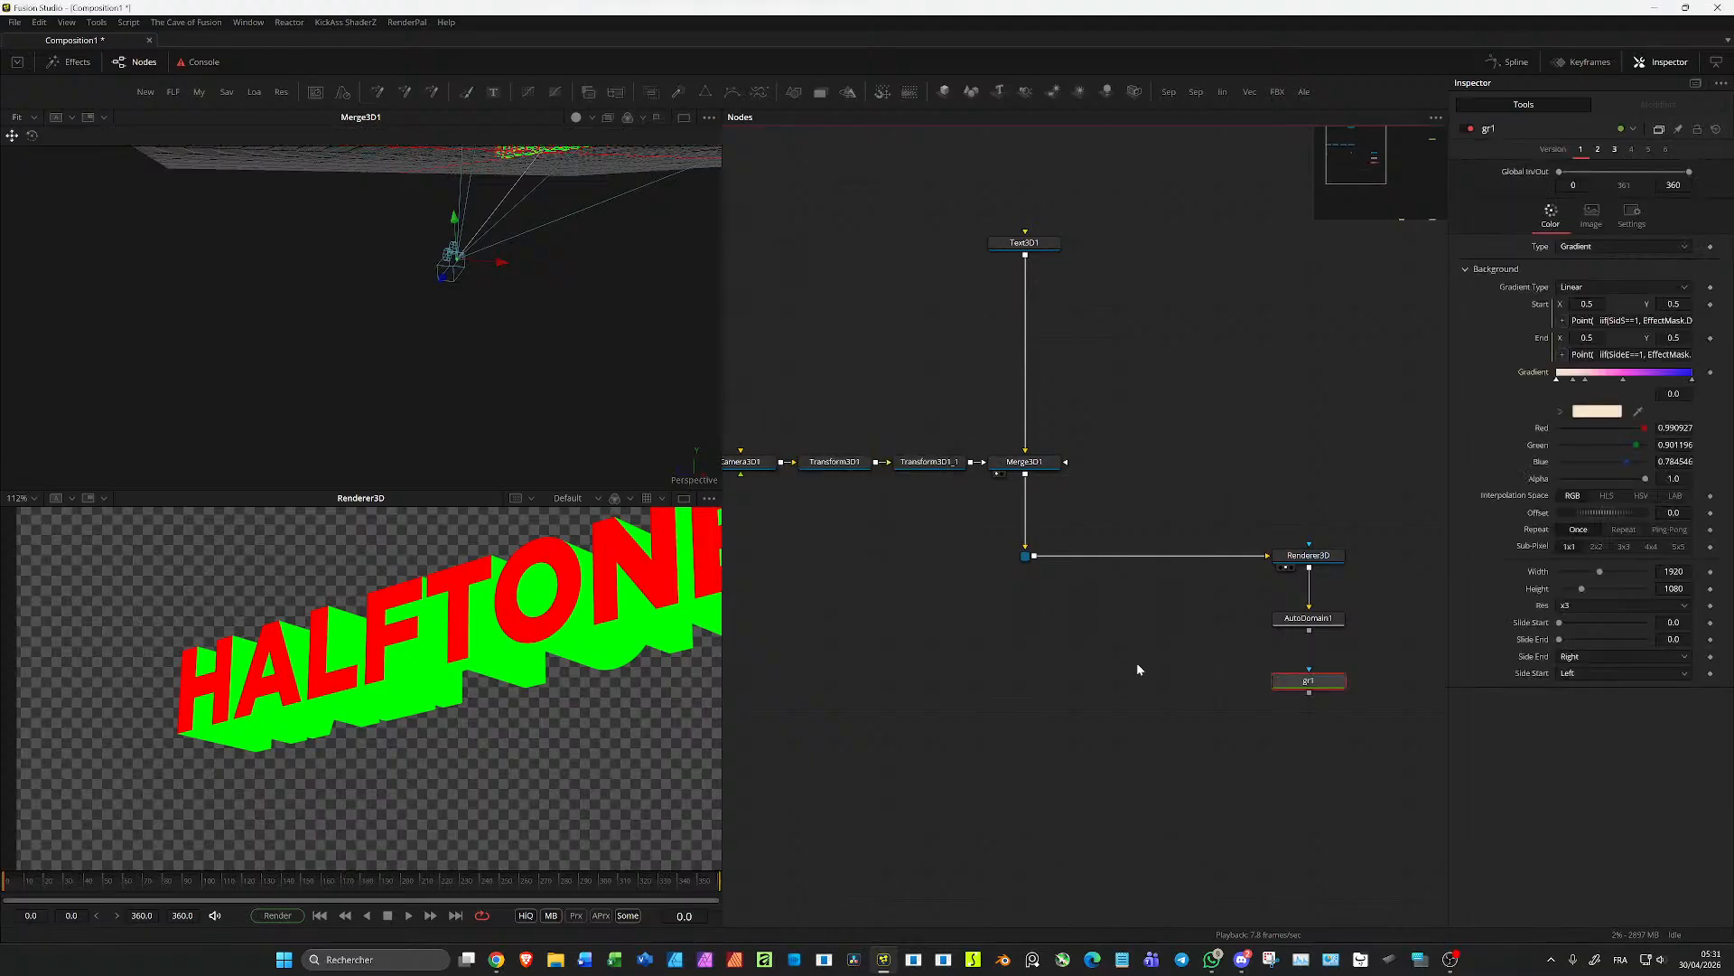
left_click_drag(1309, 630, 1309, 680)
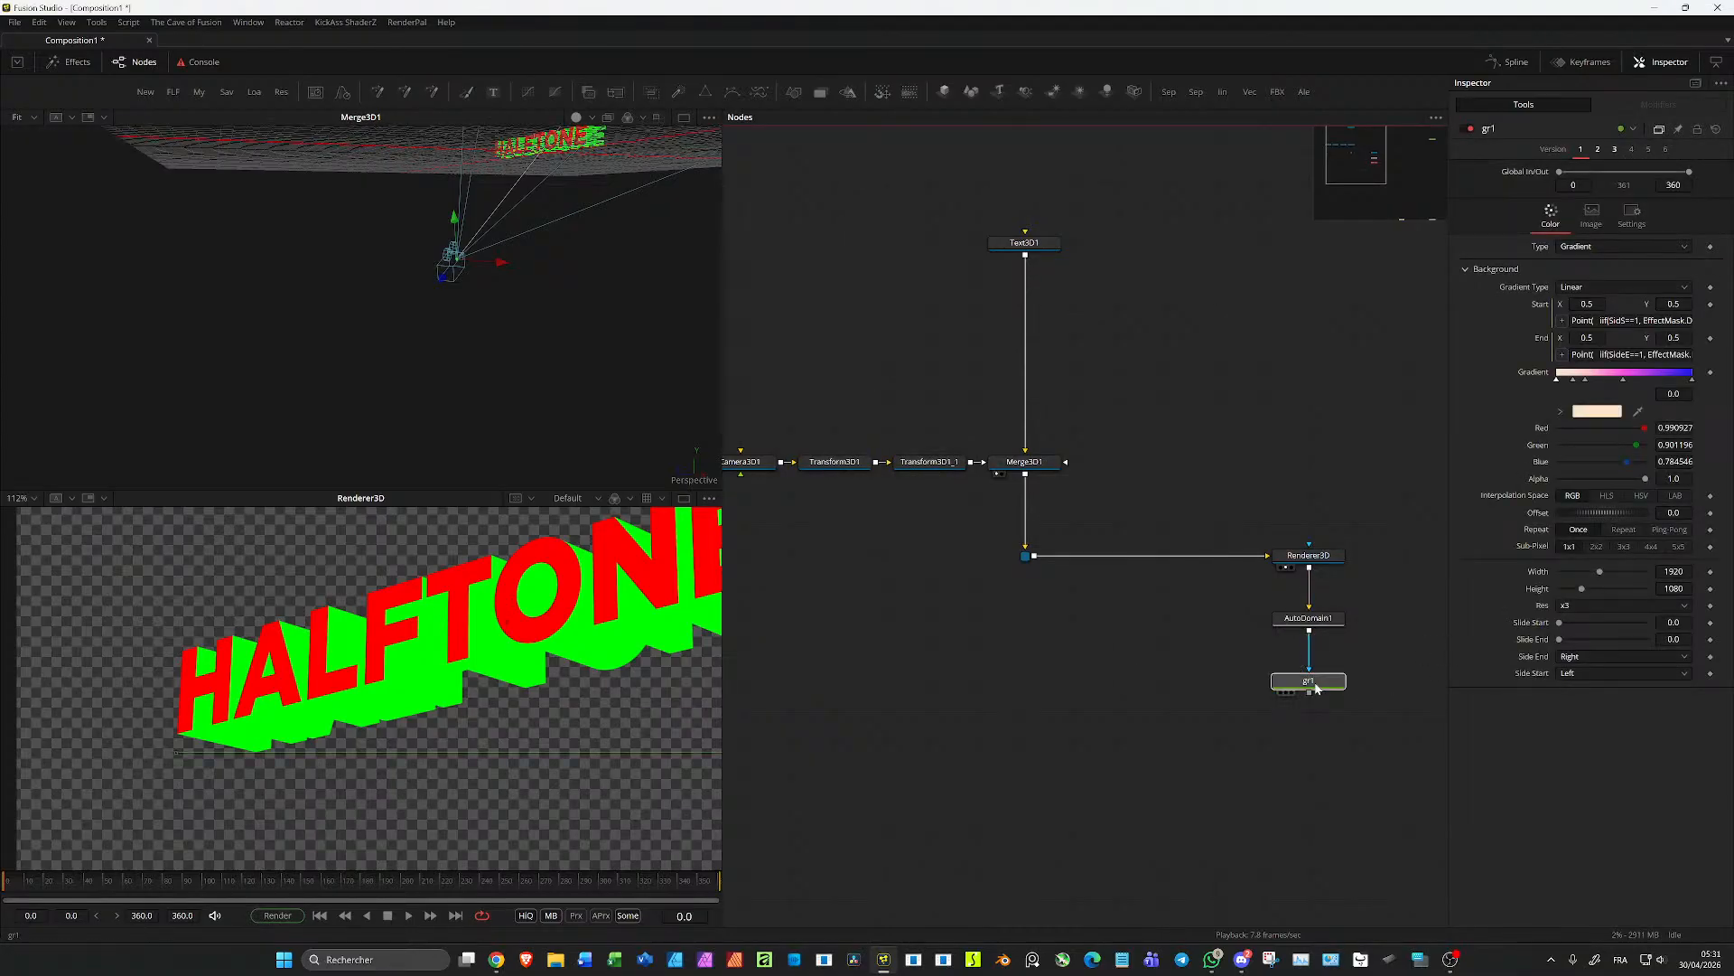
Step: Reset the gr node's gradient to the default black-to-white
double_click(1531, 372)
scroll(1057, 657, "down", 1)
scroll(1057, 657, "down", 2)
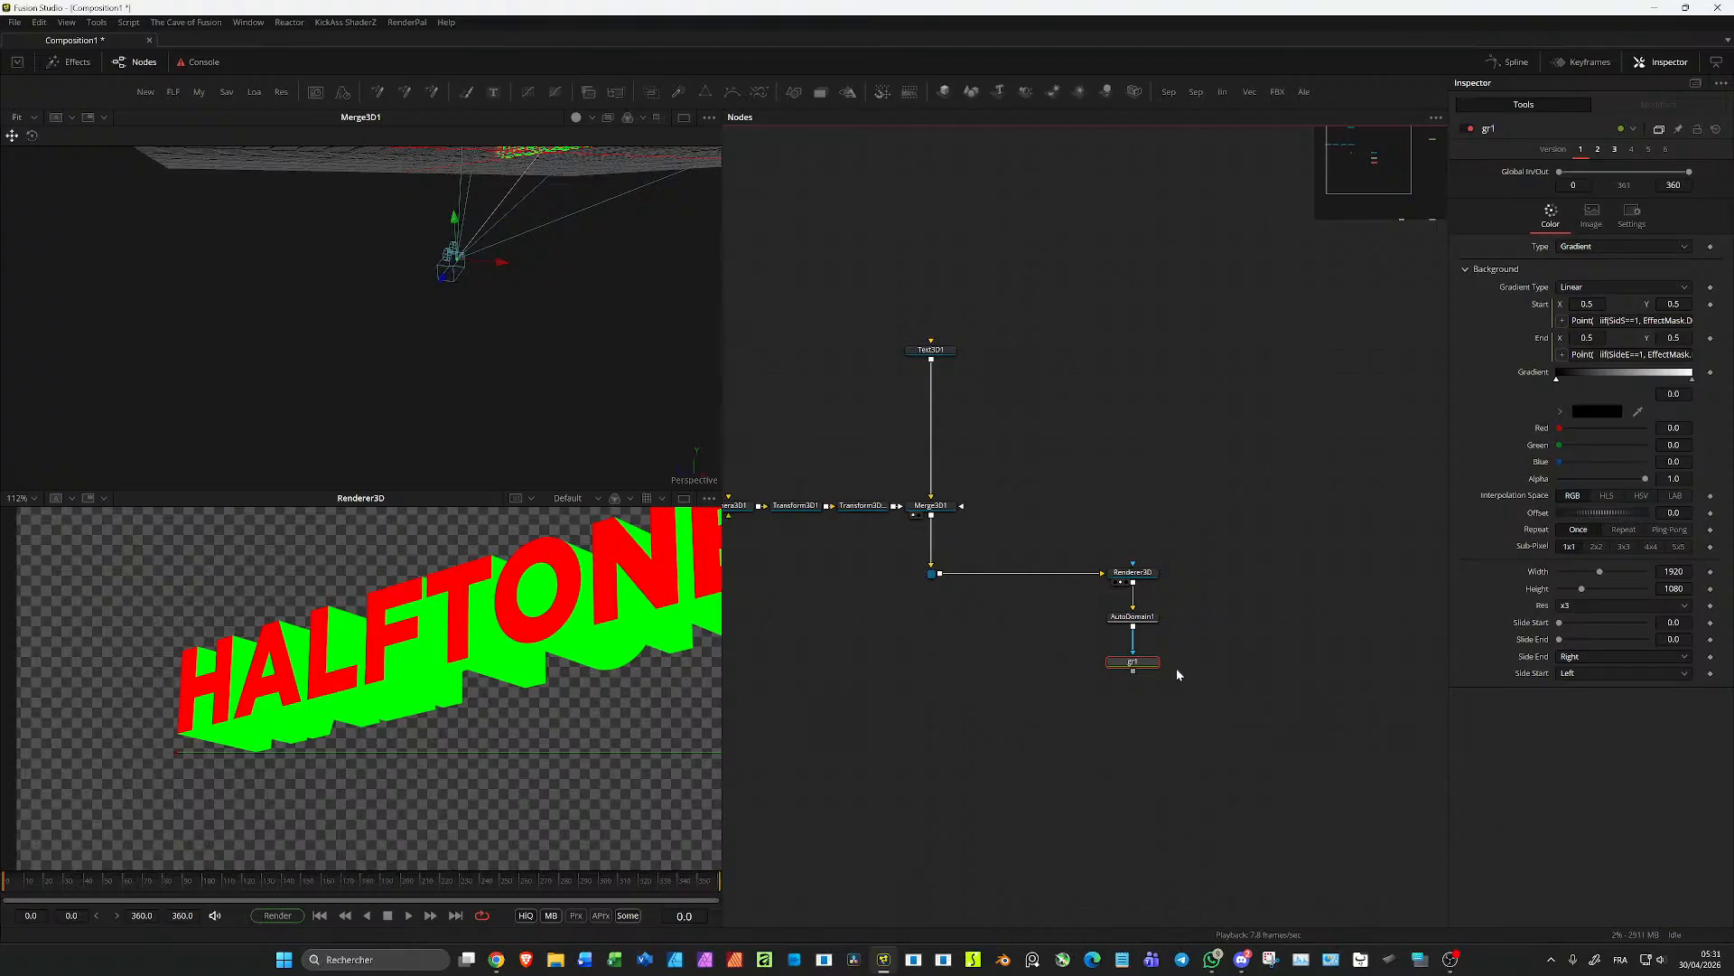
Step: Reset gr1's Side Start to Bottom and Side End to Top, and show gr1 in the lower viewer
double_click(1541, 673)
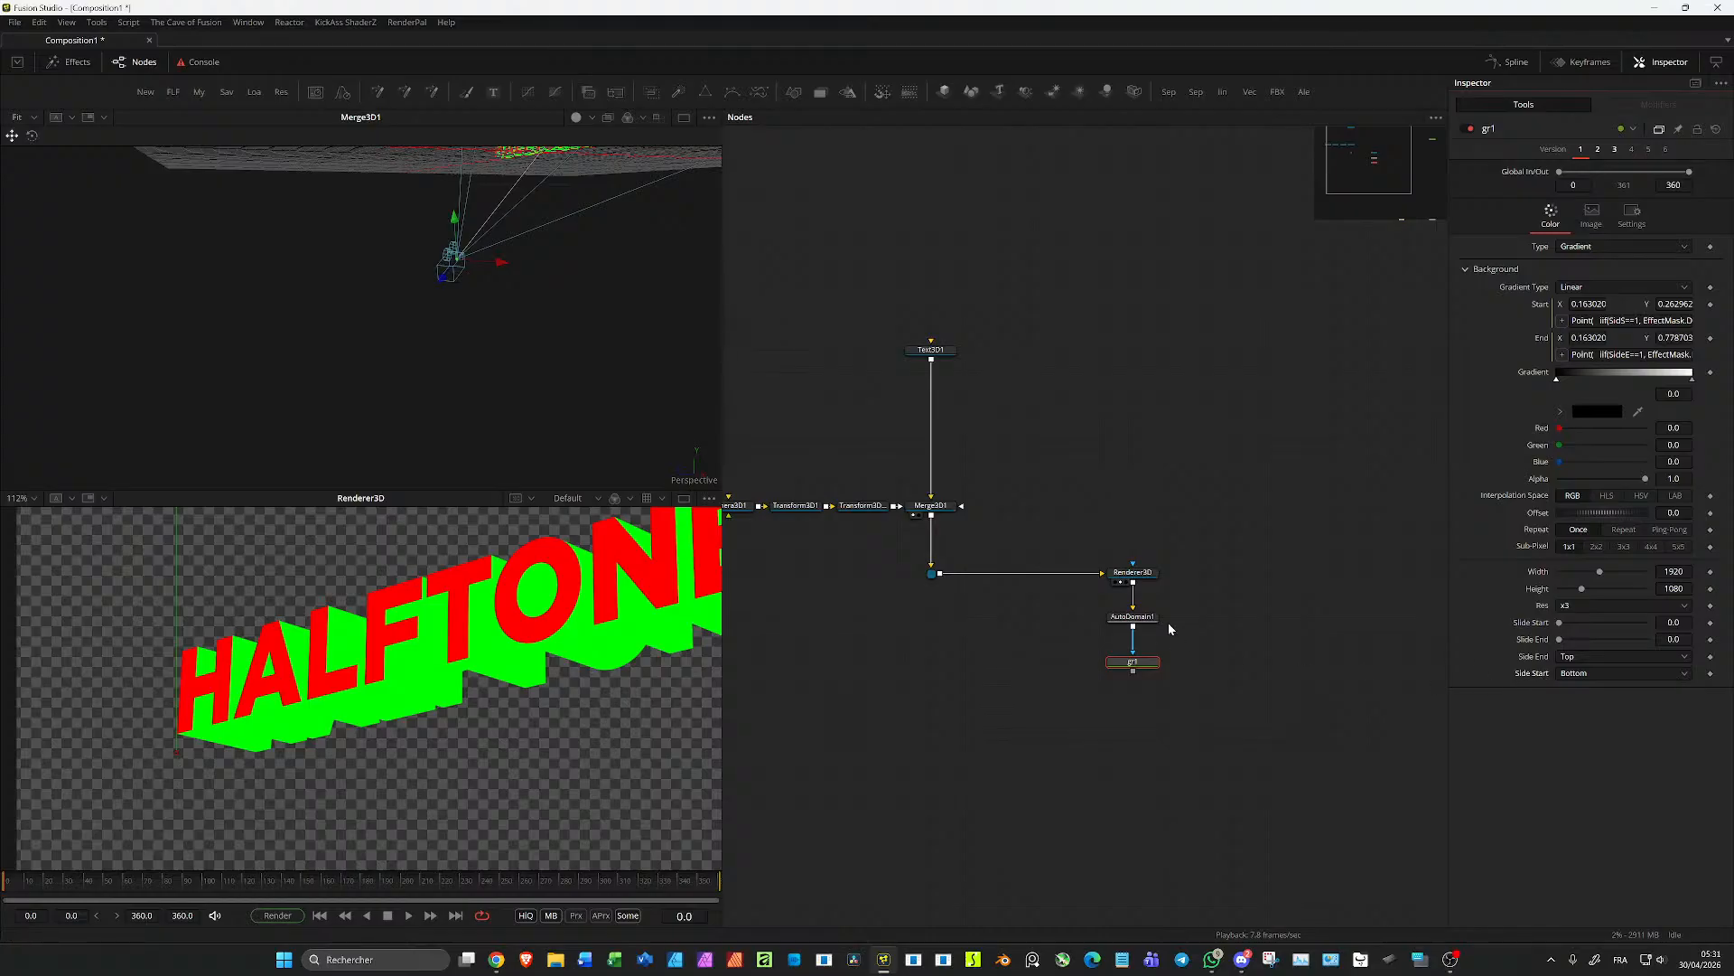
left_click(1134, 618)
key("2")
left_click_drag(1230, 690, 1120, 670)
Step: Set gr1's effect mask channel to Red so the gradient is limited to the text's front faces
left_click(1626, 222)
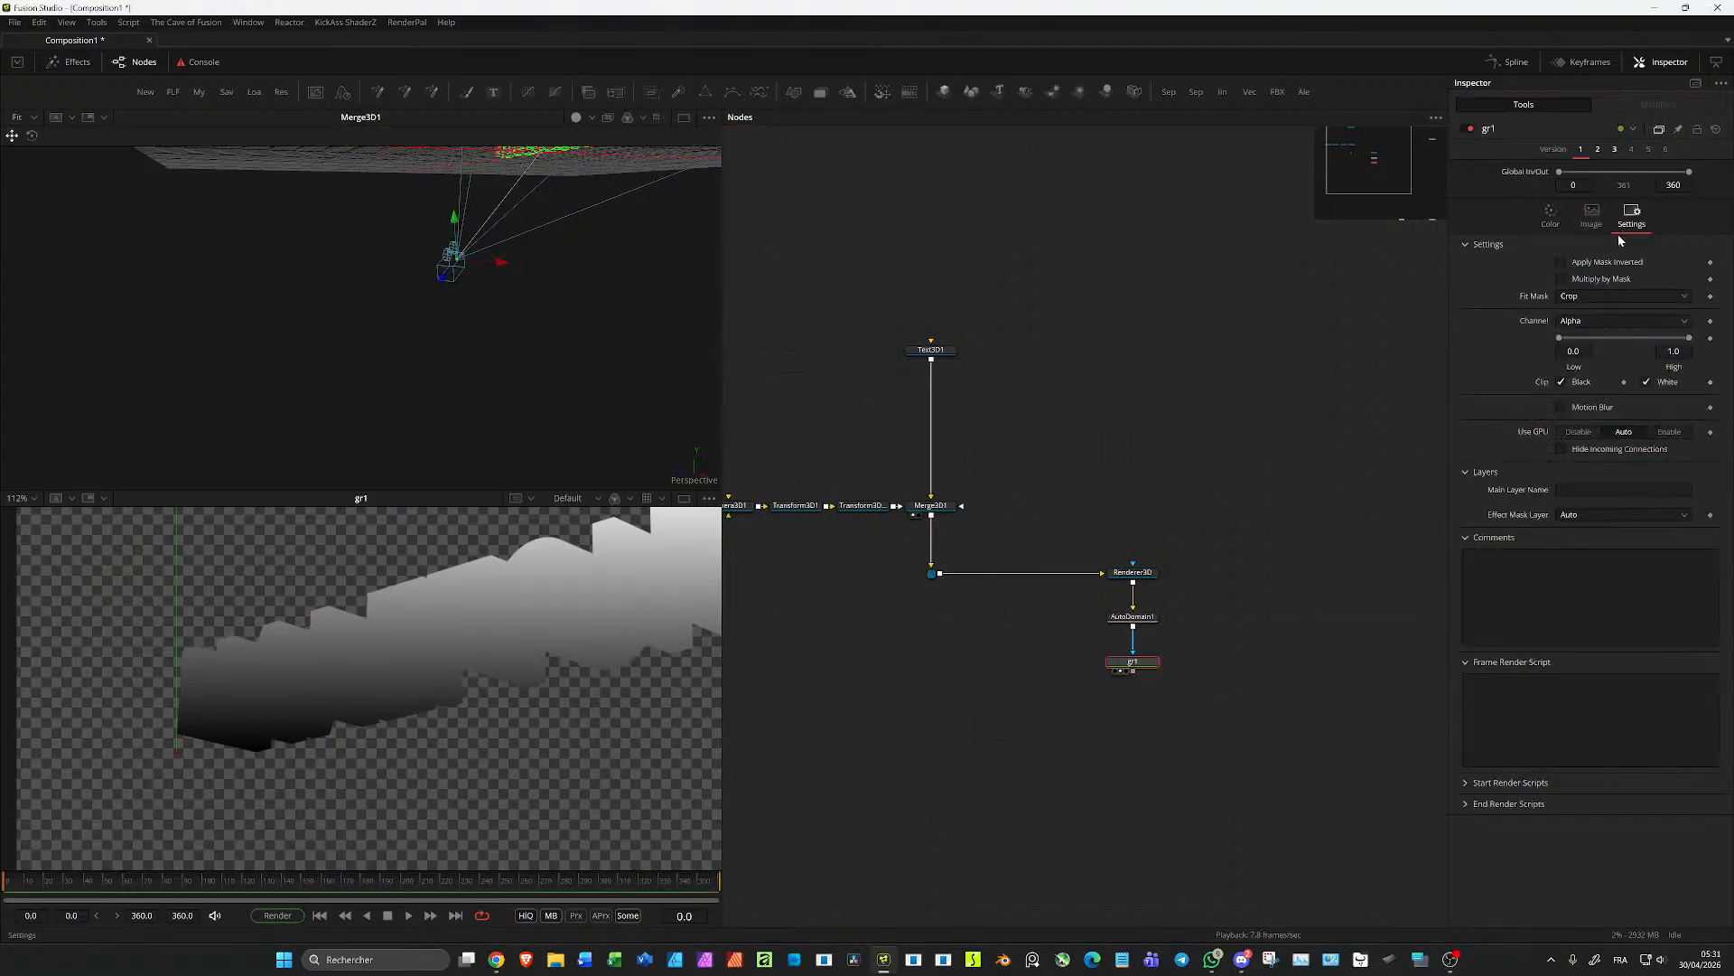
left_click(1595, 323)
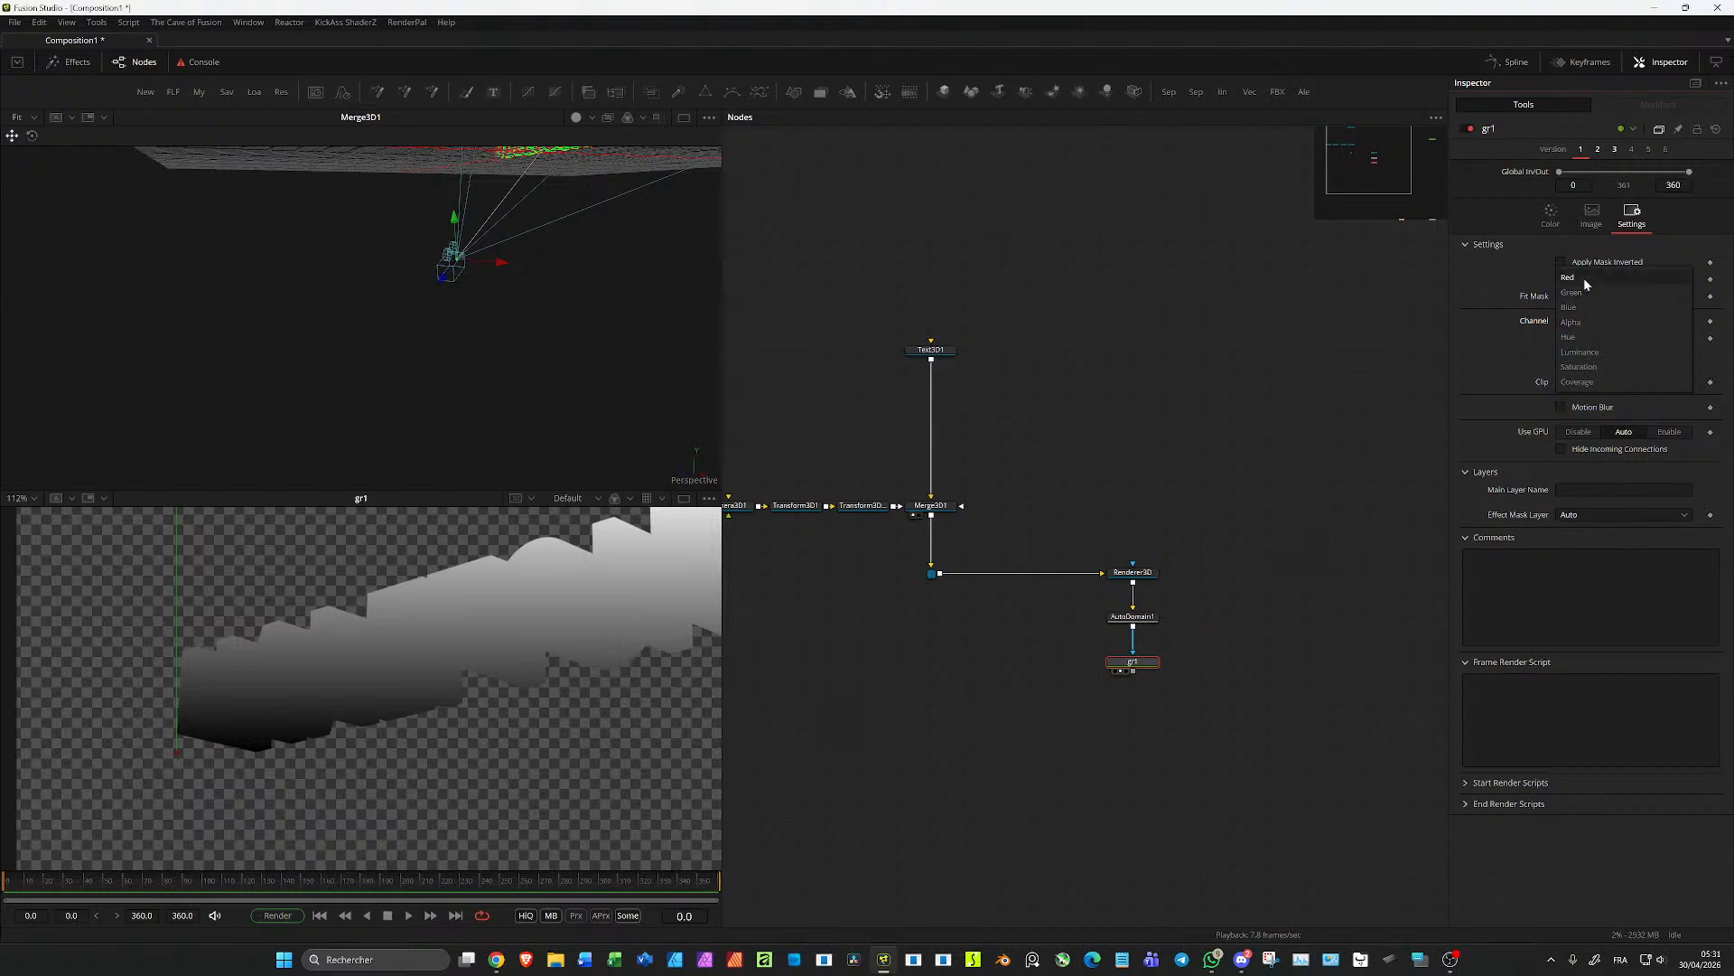
left_click(1584, 280)
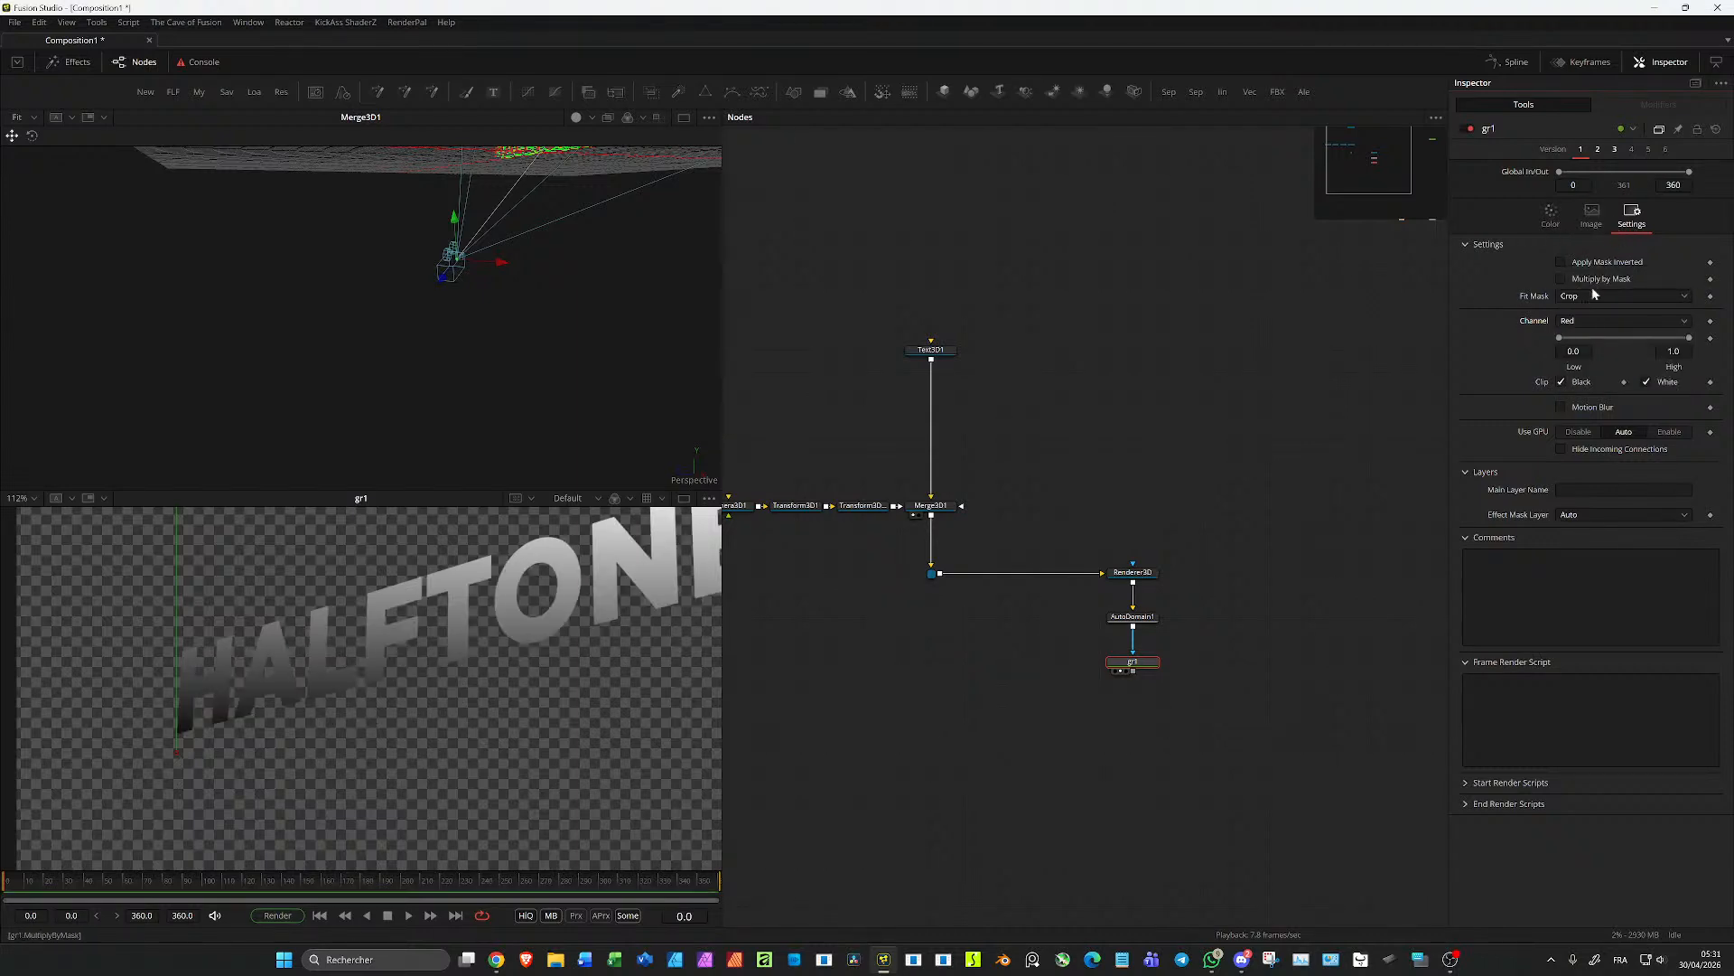
left_click(1592, 321)
left_click(1593, 322)
scroll(451, 662, "down", 3)
scroll(378, 644, "down", 2)
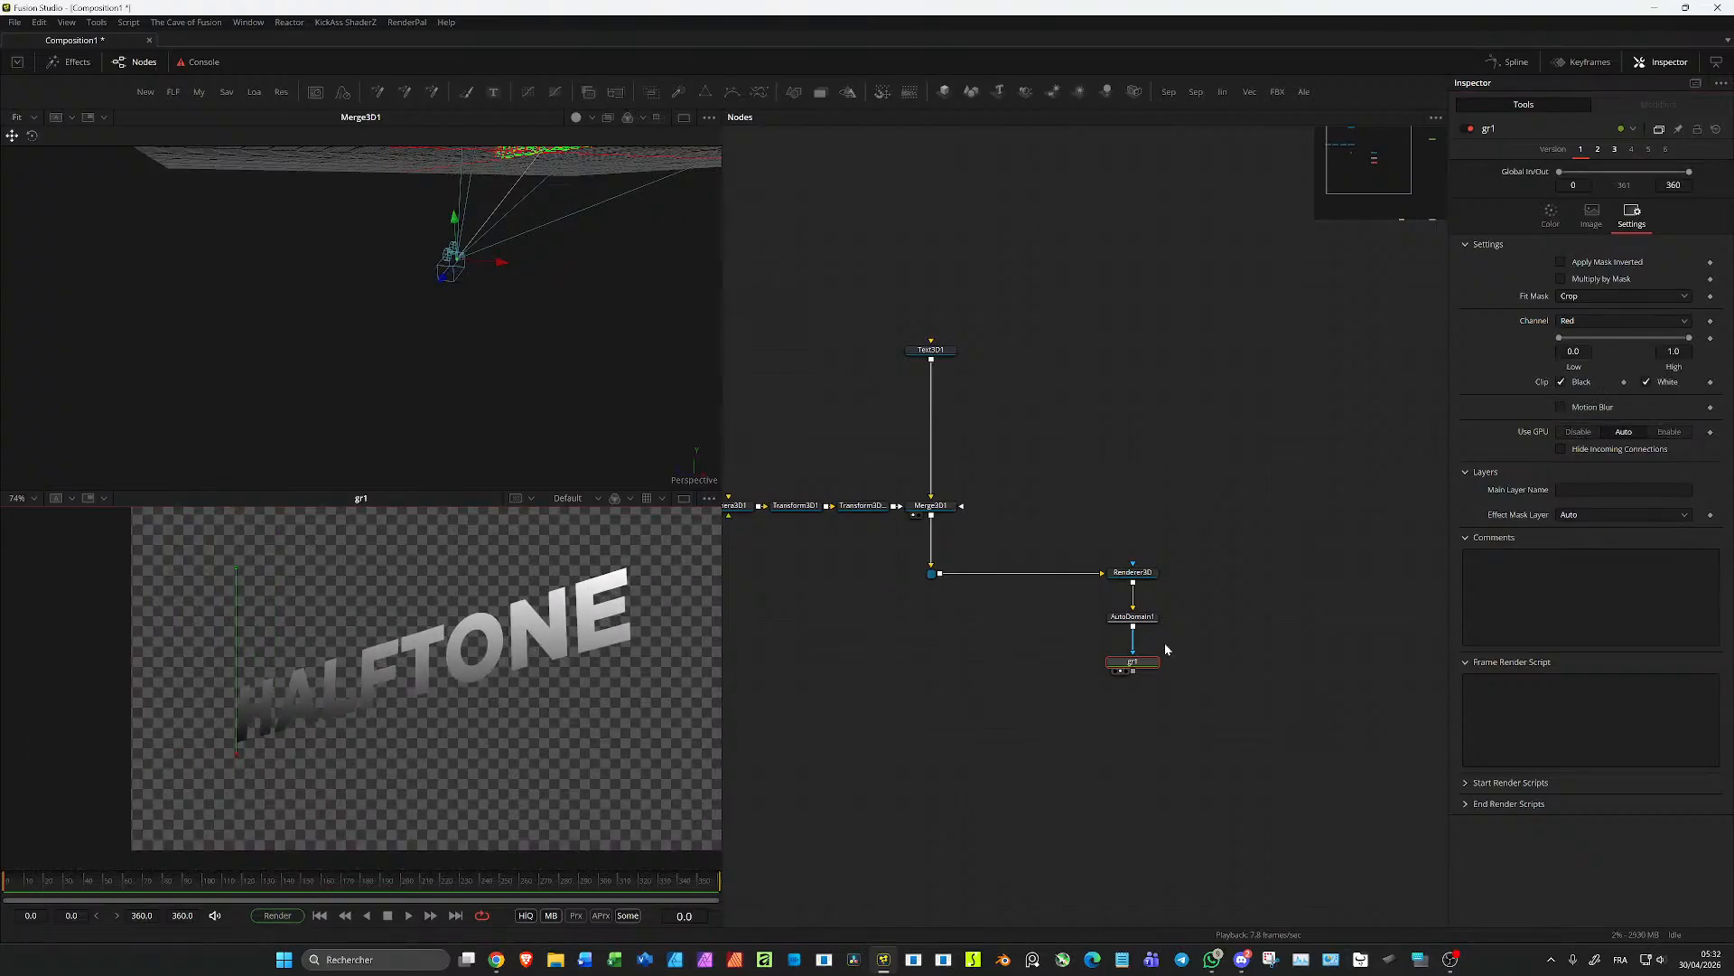
Step: Duplicate the Renderer3D, move the original render branch aside, and feed the copy from the merge's routing point through a second routing point
left_click_drag(544, 302, 532, 398)
left_click_drag(1080, 595, 1109, 507)
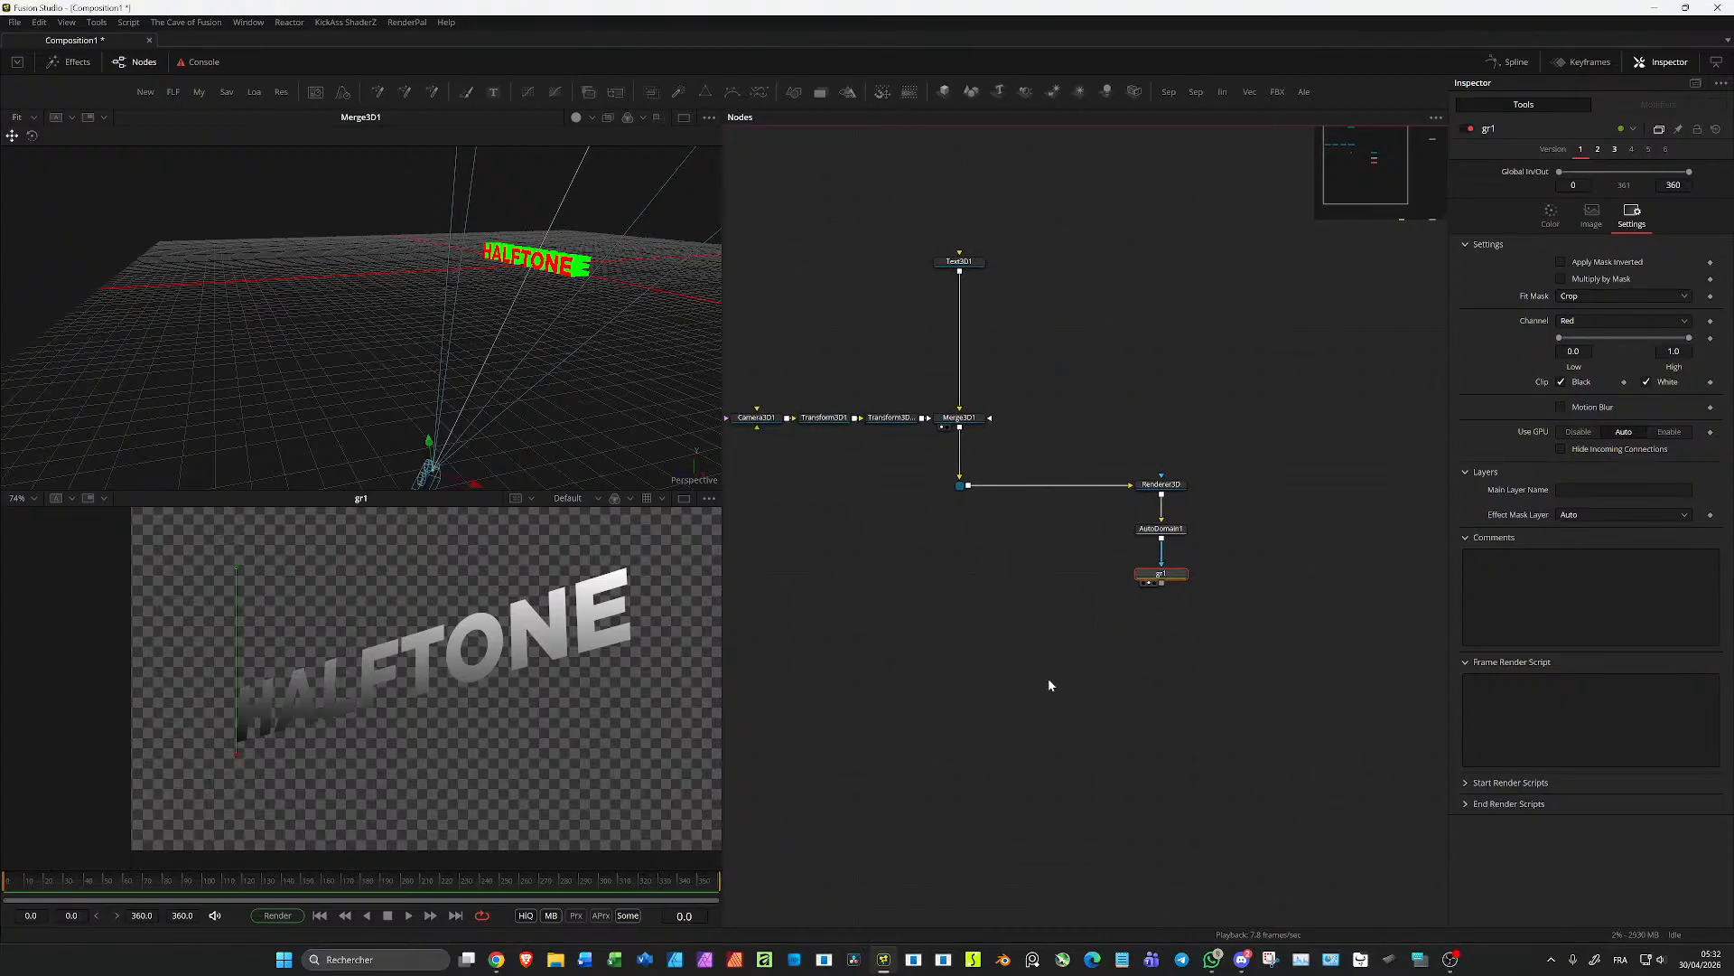
key("ctrl+v")
left_click_drag(1228, 666, 1125, 446)
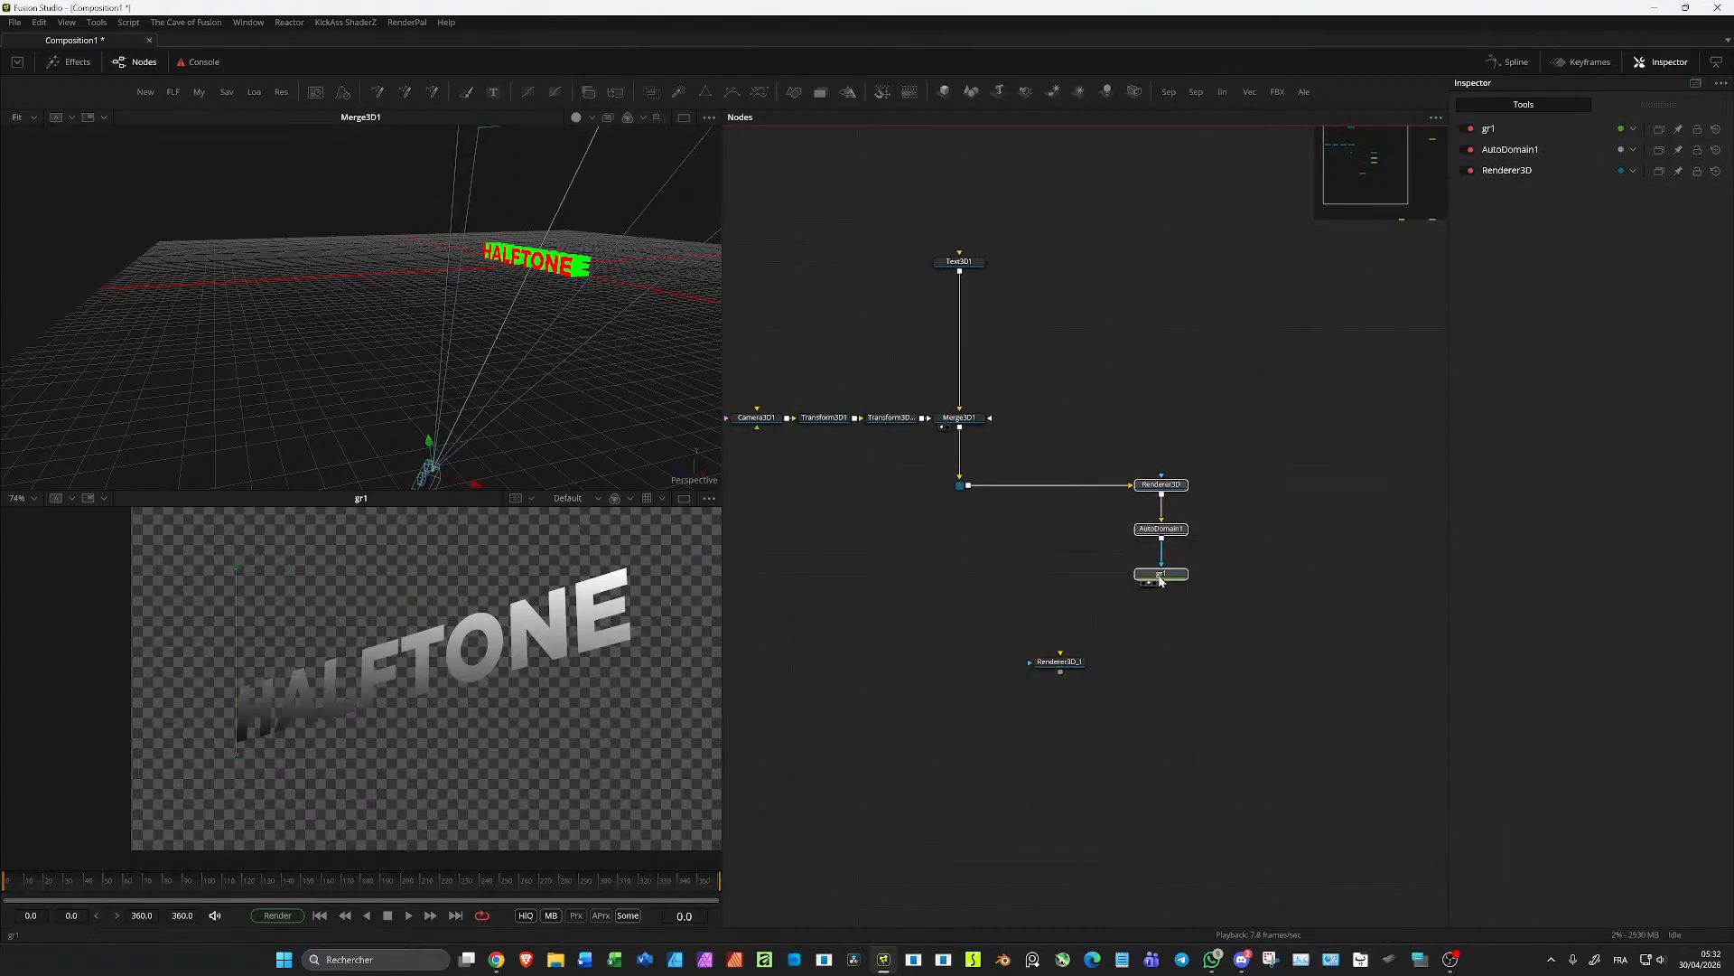
left_click_drag(1130, 575, 1263, 578)
left_click_drag(982, 506, 1168, 664)
left_click_drag(1052, 589, 962, 662)
left_click(1161, 662)
Step: Copy the AutoDomain and gr gradient pair from the first branch below Renderer3D_1
left_click_drag(1322, 653, 1304, 509)
left_click(1178, 715)
key("ctrl+v")
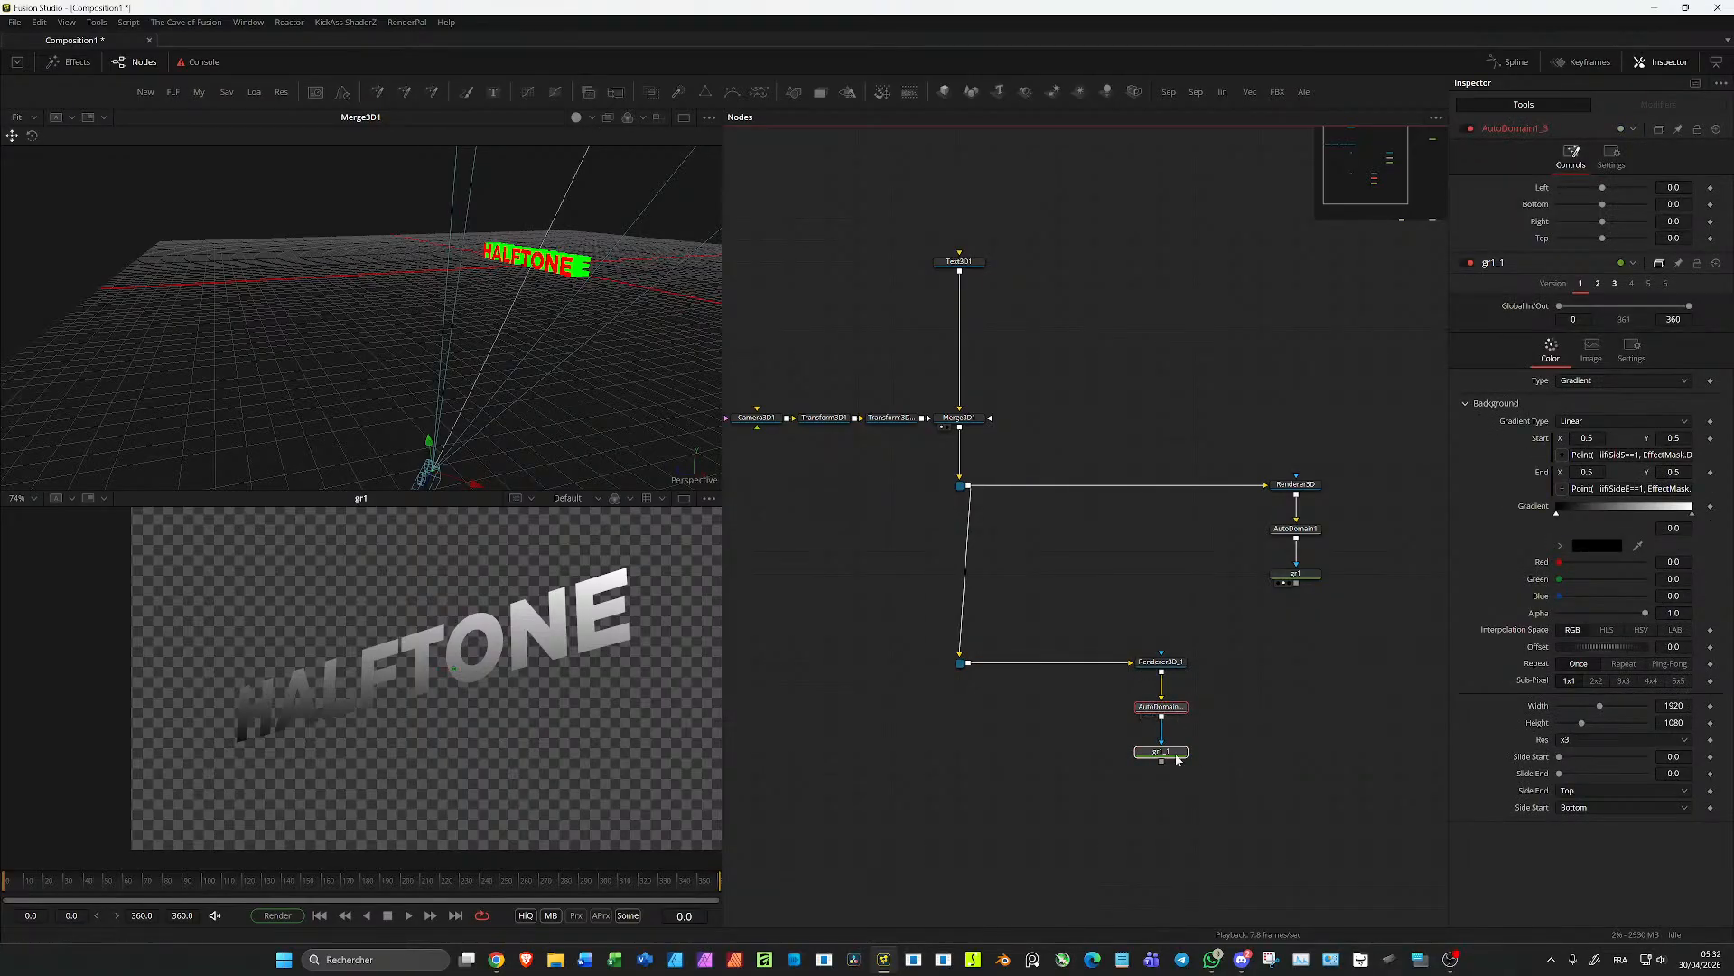
Step: Show gr1_1 in the lower viewer and set its effect mask channel to Green
left_click(1170, 750)
left_click_drag(1171, 751, 391, 692)
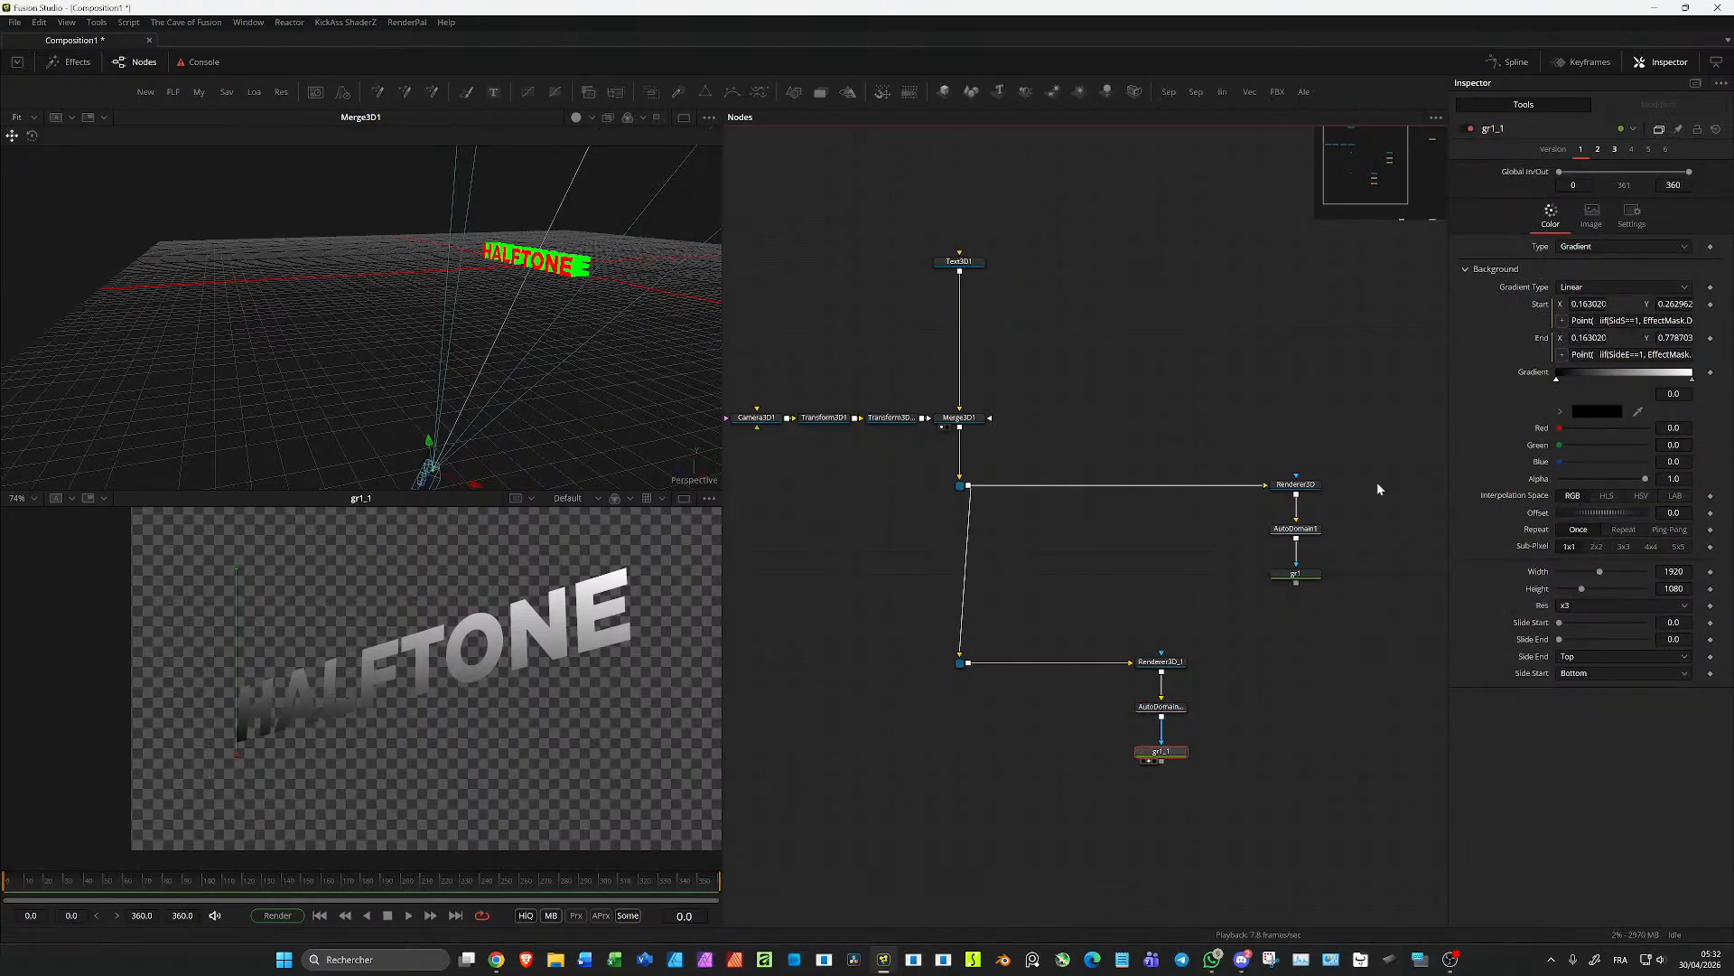
left_click(1631, 215)
left_click(1588, 322)
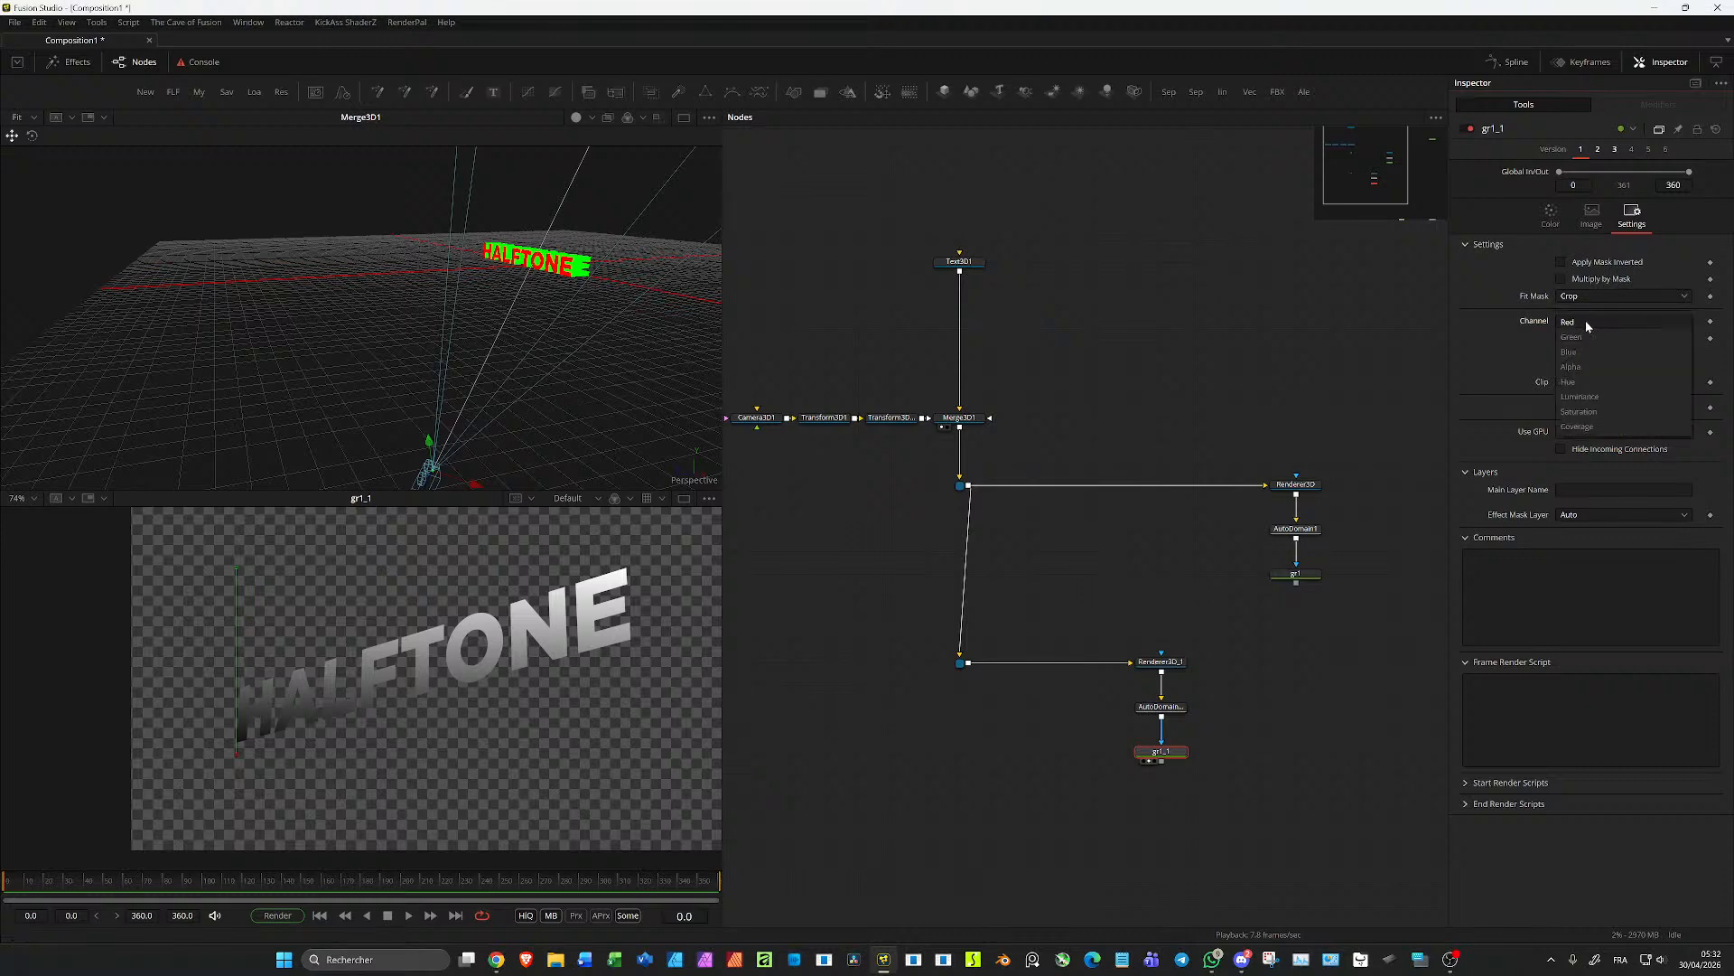
left_click(1586, 337)
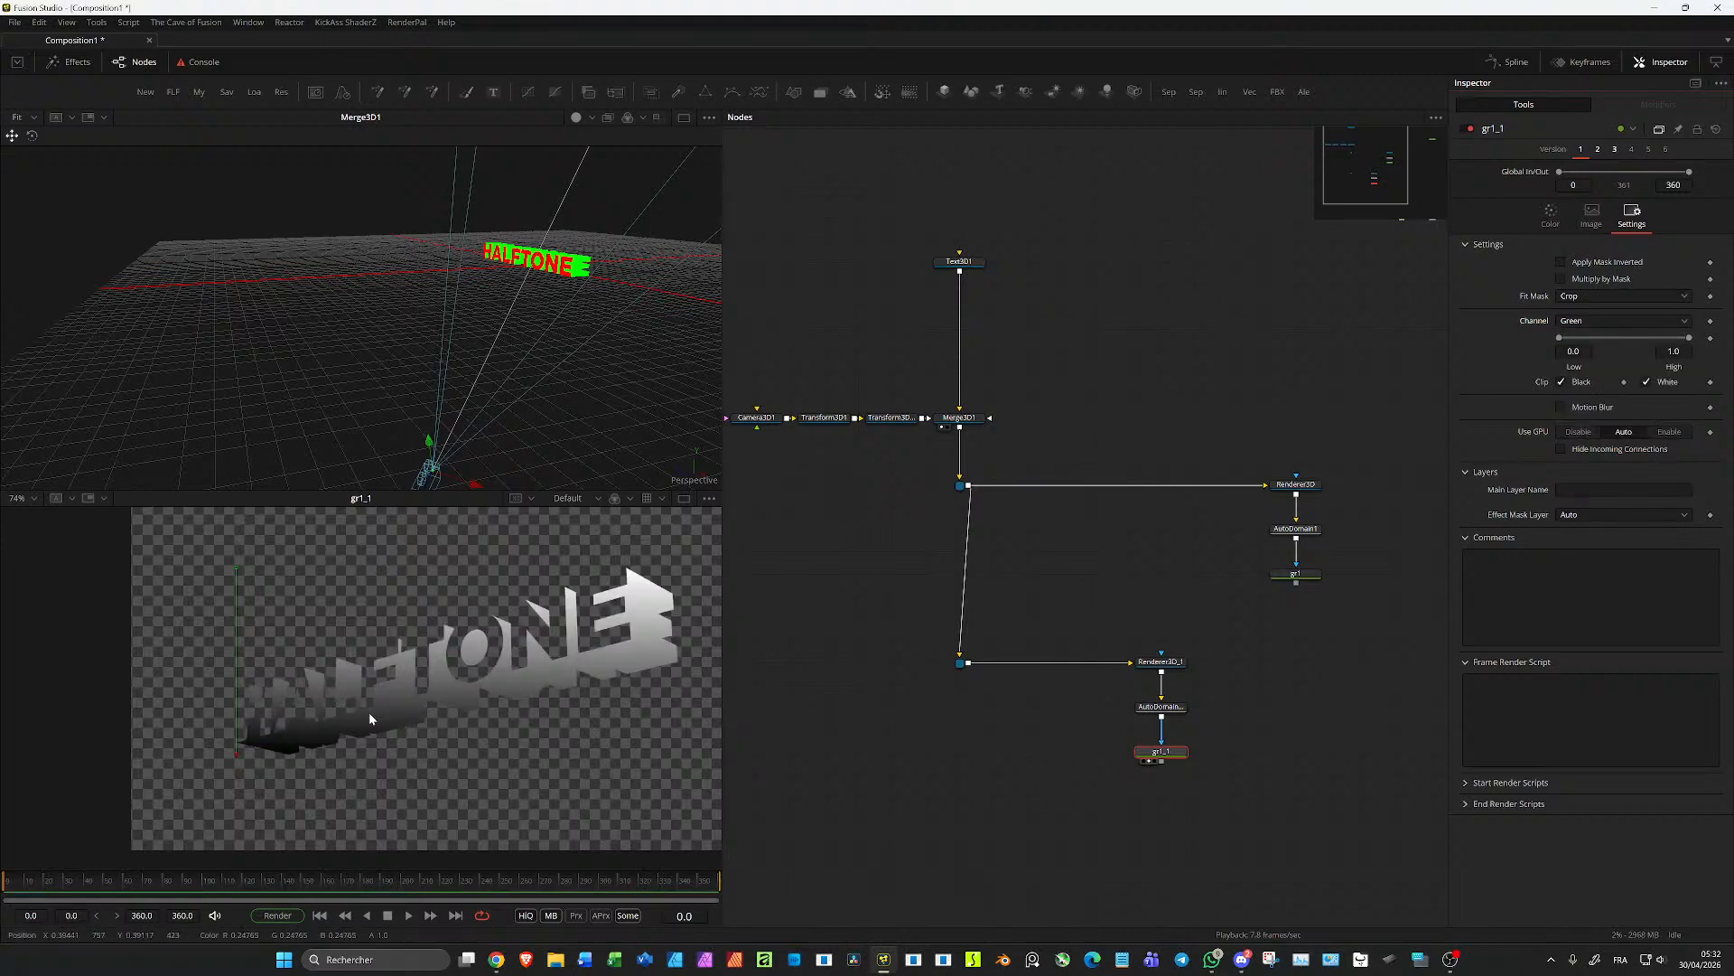
Step: Swap the mask channels by setting gr1_1 to Red and gr1 to Green
left_click(1256, 789)
left_click(1158, 751)
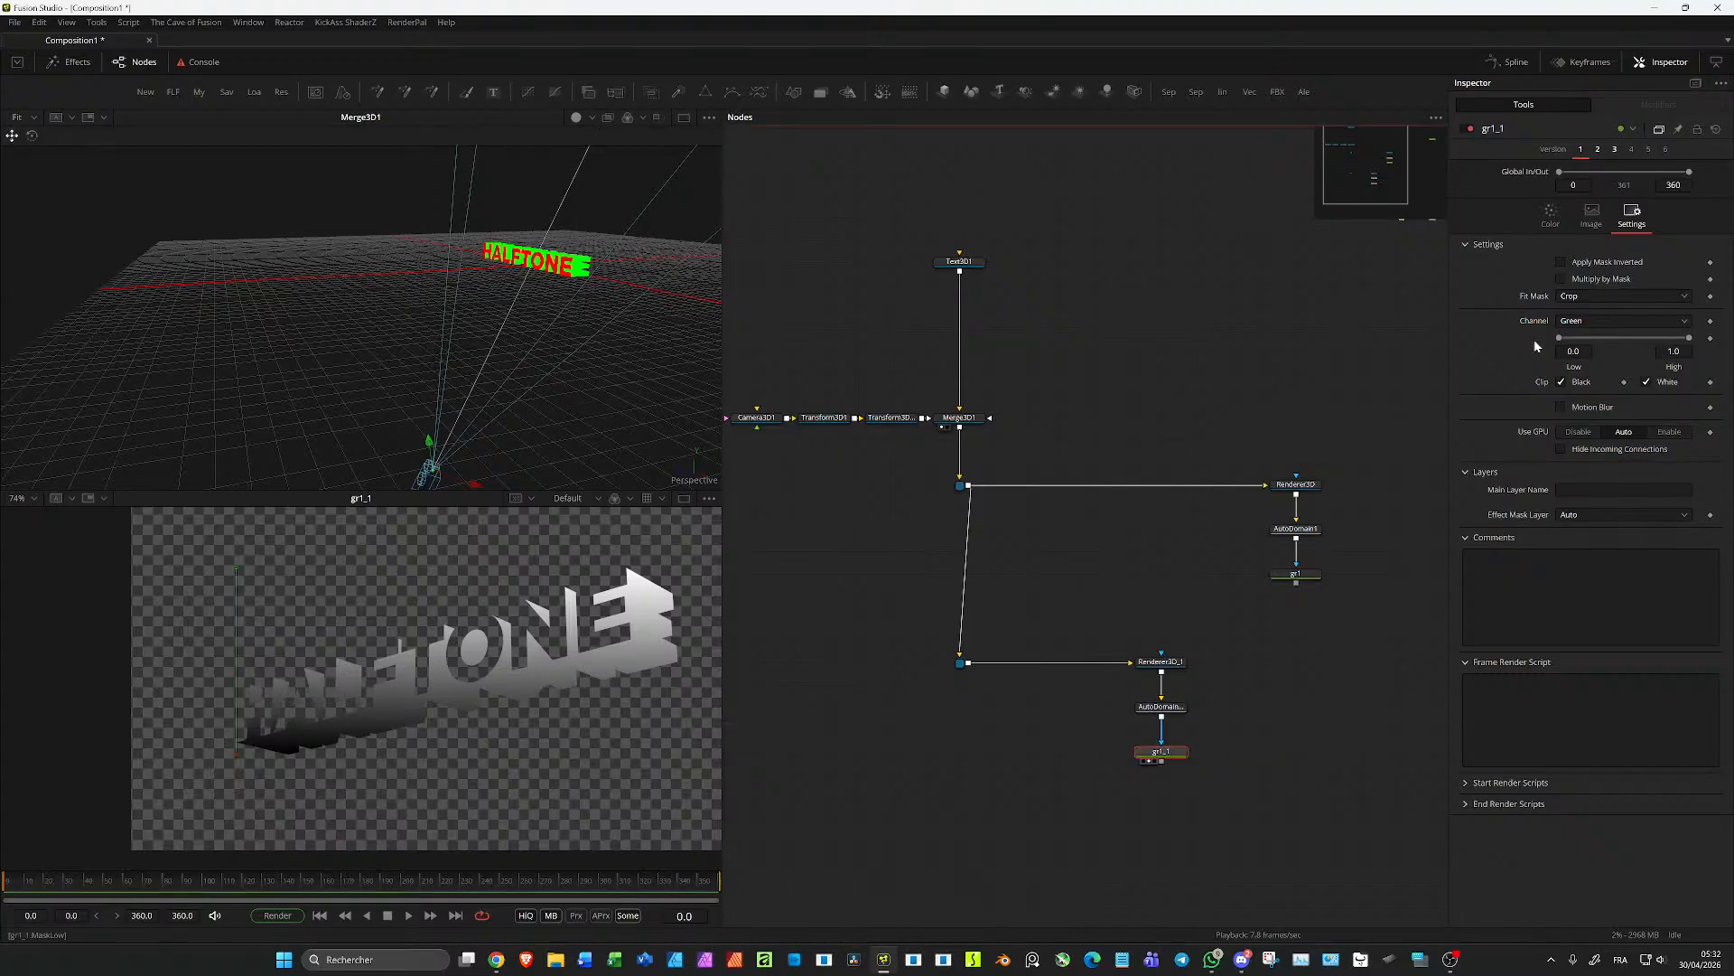
left_click(1591, 317)
left_click(1580, 304)
left_click(1300, 575)
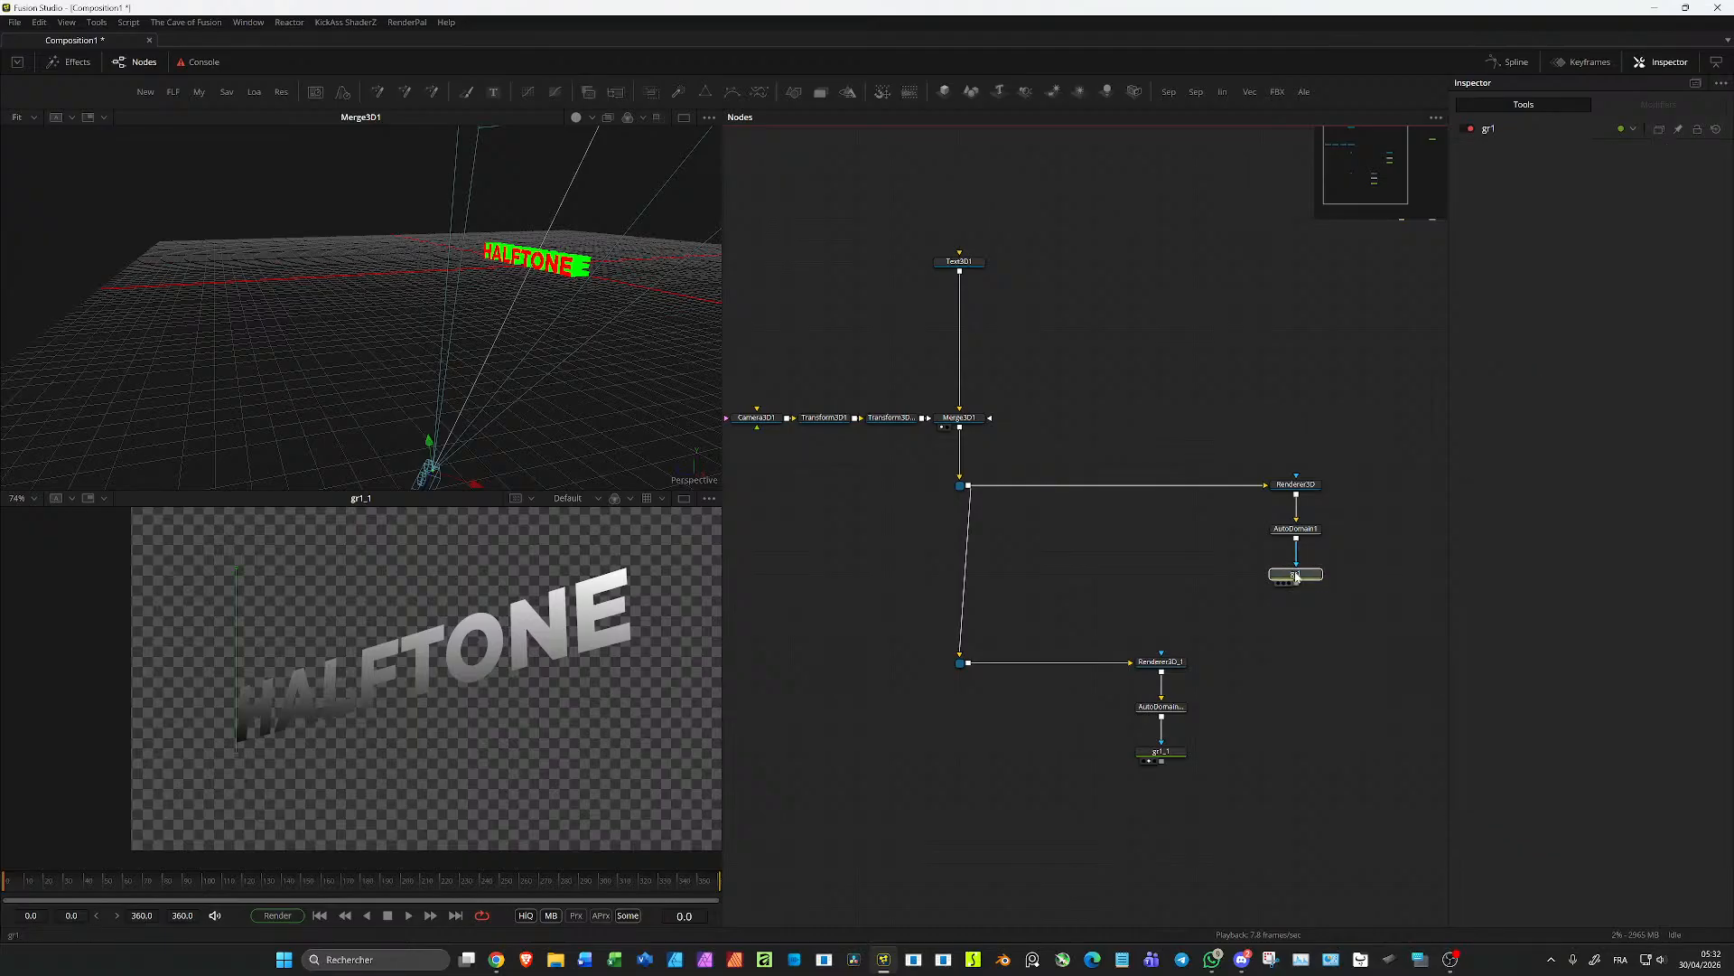
left_click(1602, 322)
left_click(1593, 337)
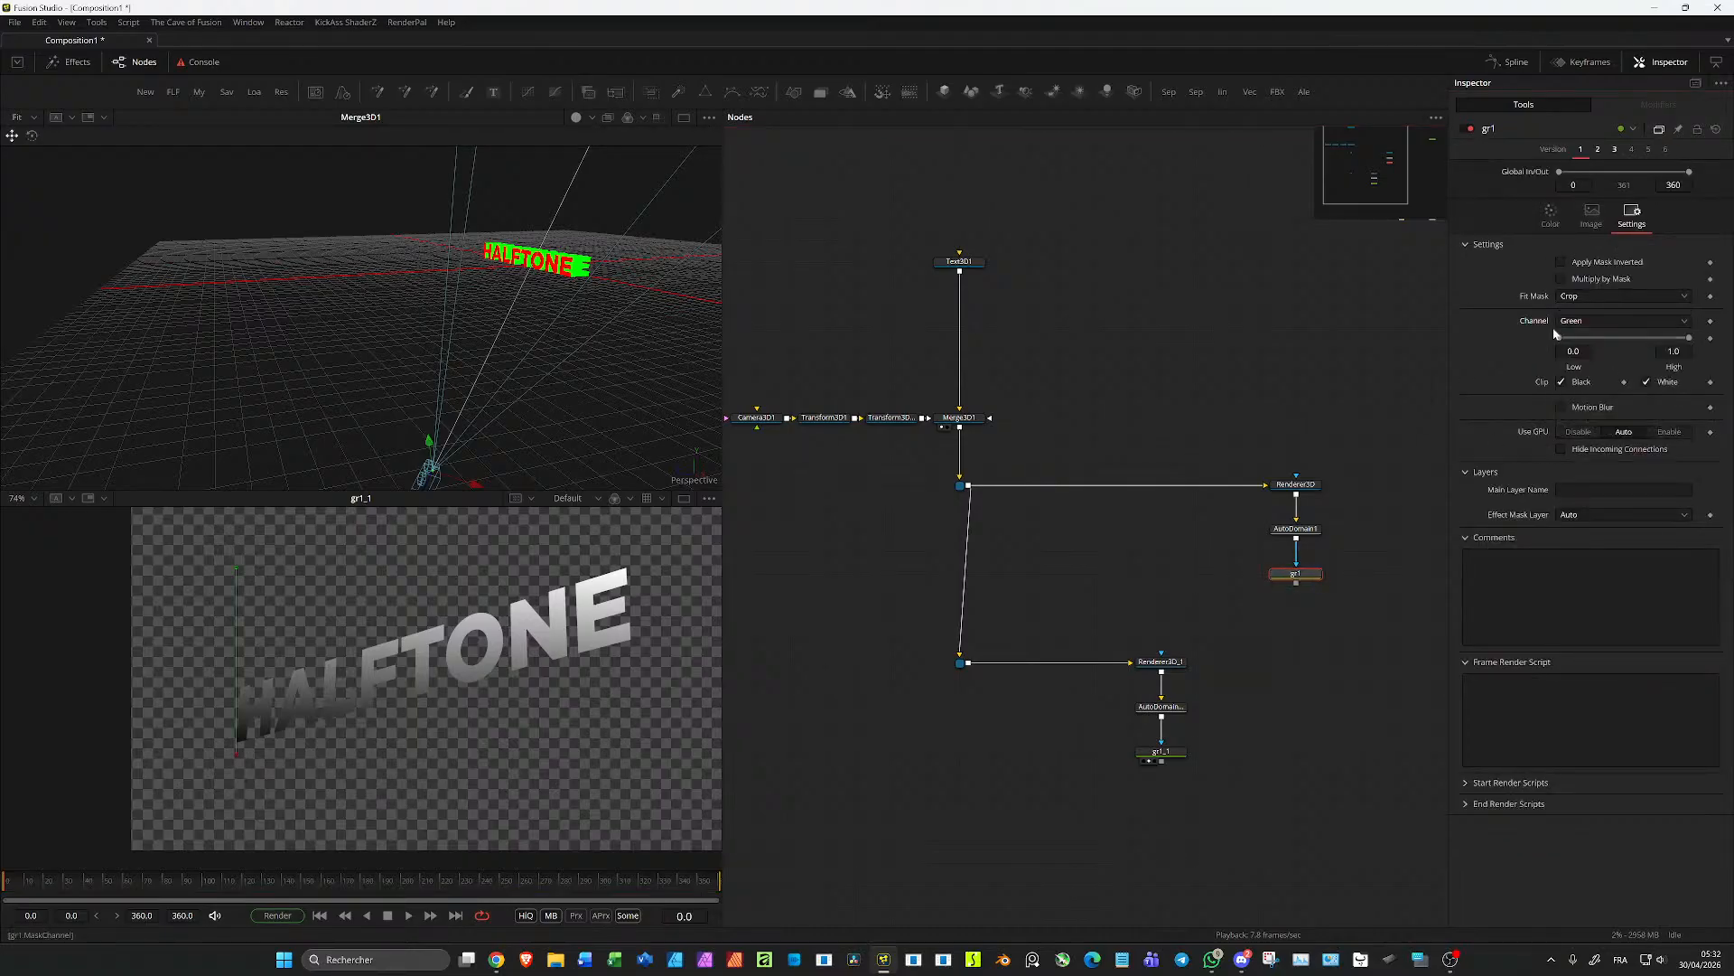
left_click(1172, 752)
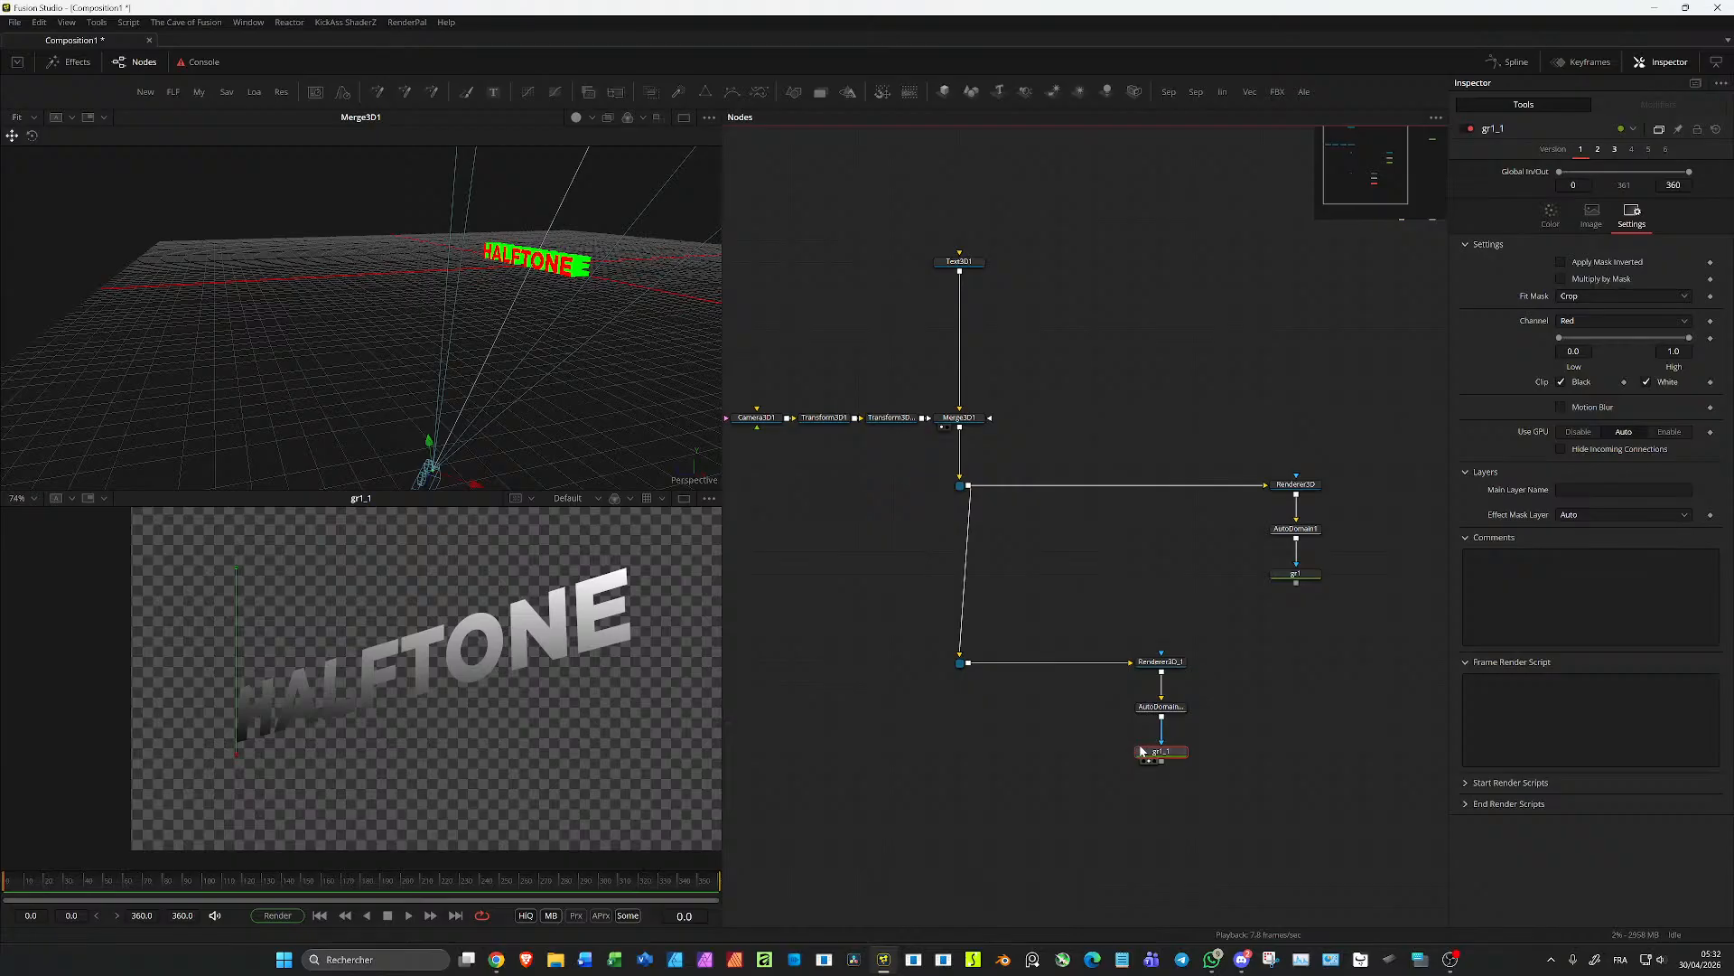
double_click(1161, 761)
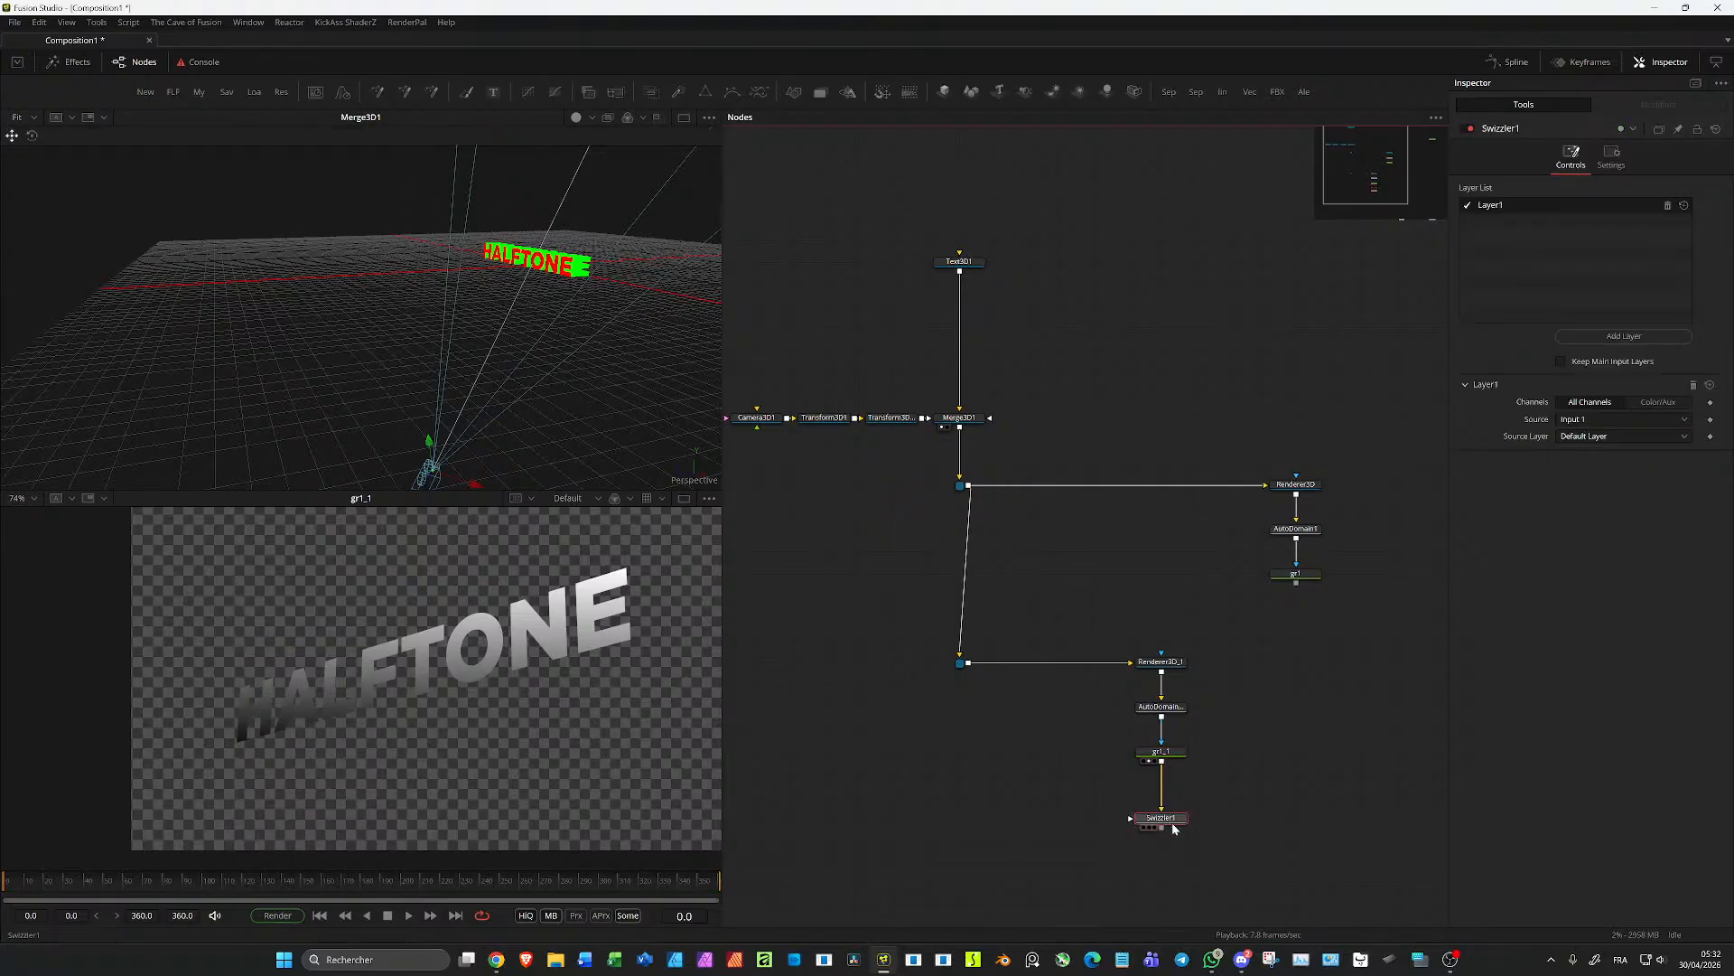
key("ctrl+z")
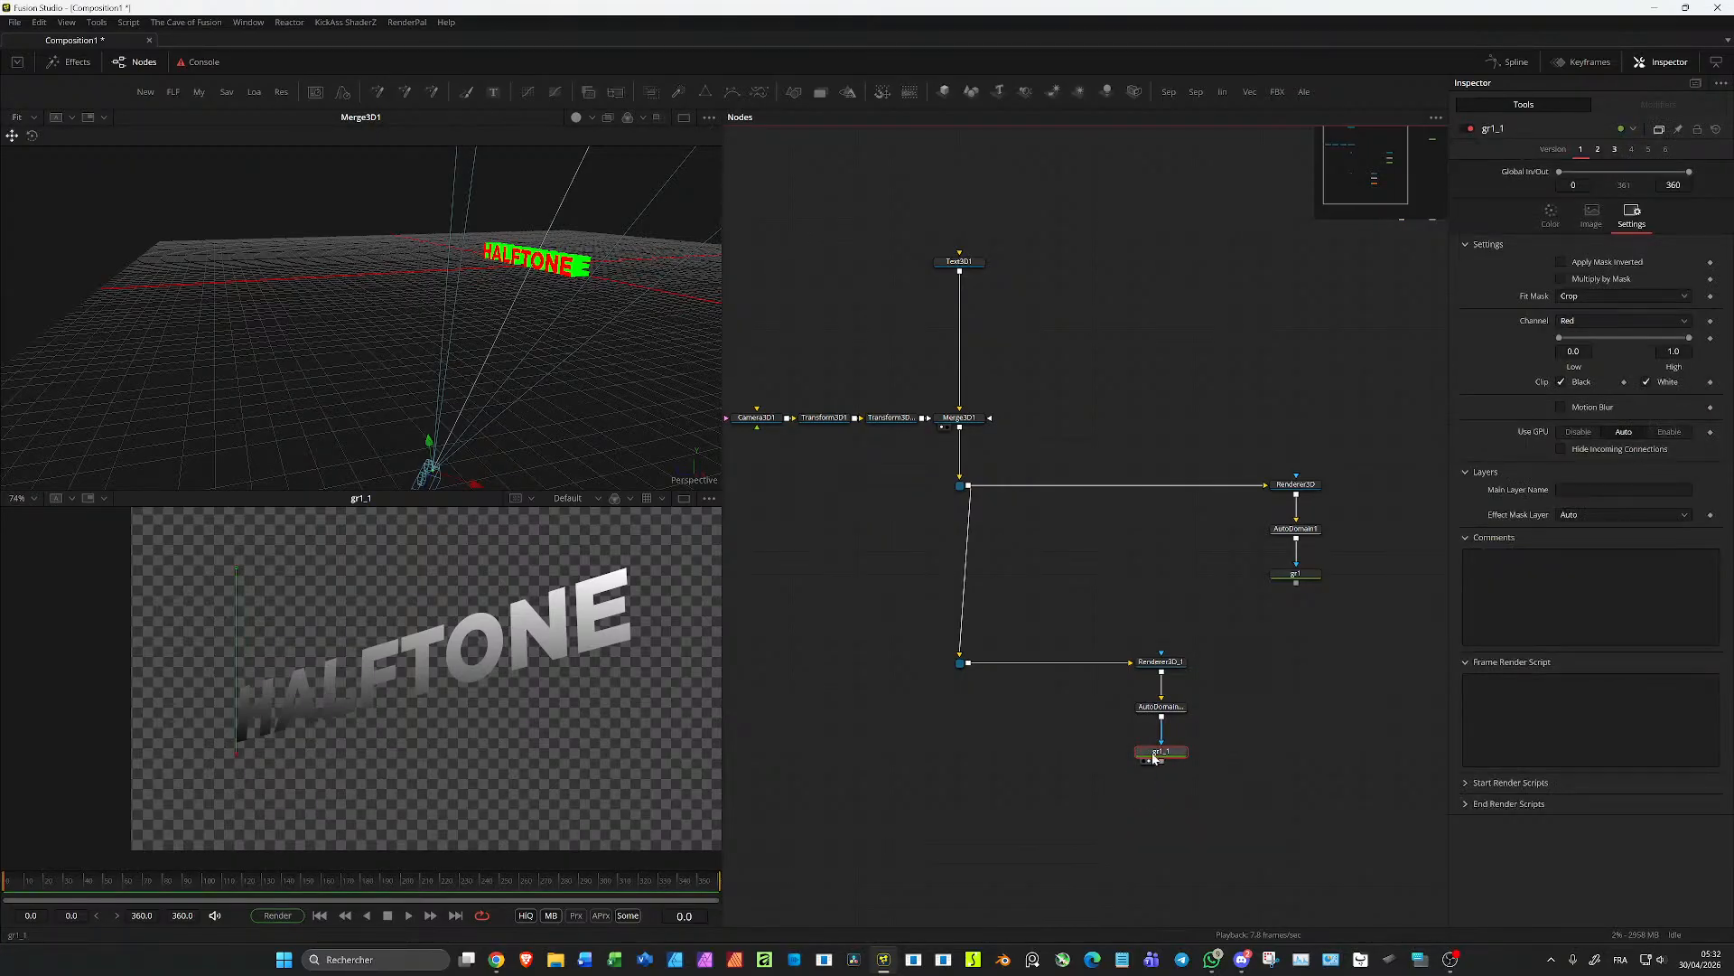
Step: Add an SMOutline after gr1_1, showing it with a dark grey 0.094 colour and a stroke of about 0.00231
key("ctrl+v")
left_click_drag(1154, 776, 431, 663)
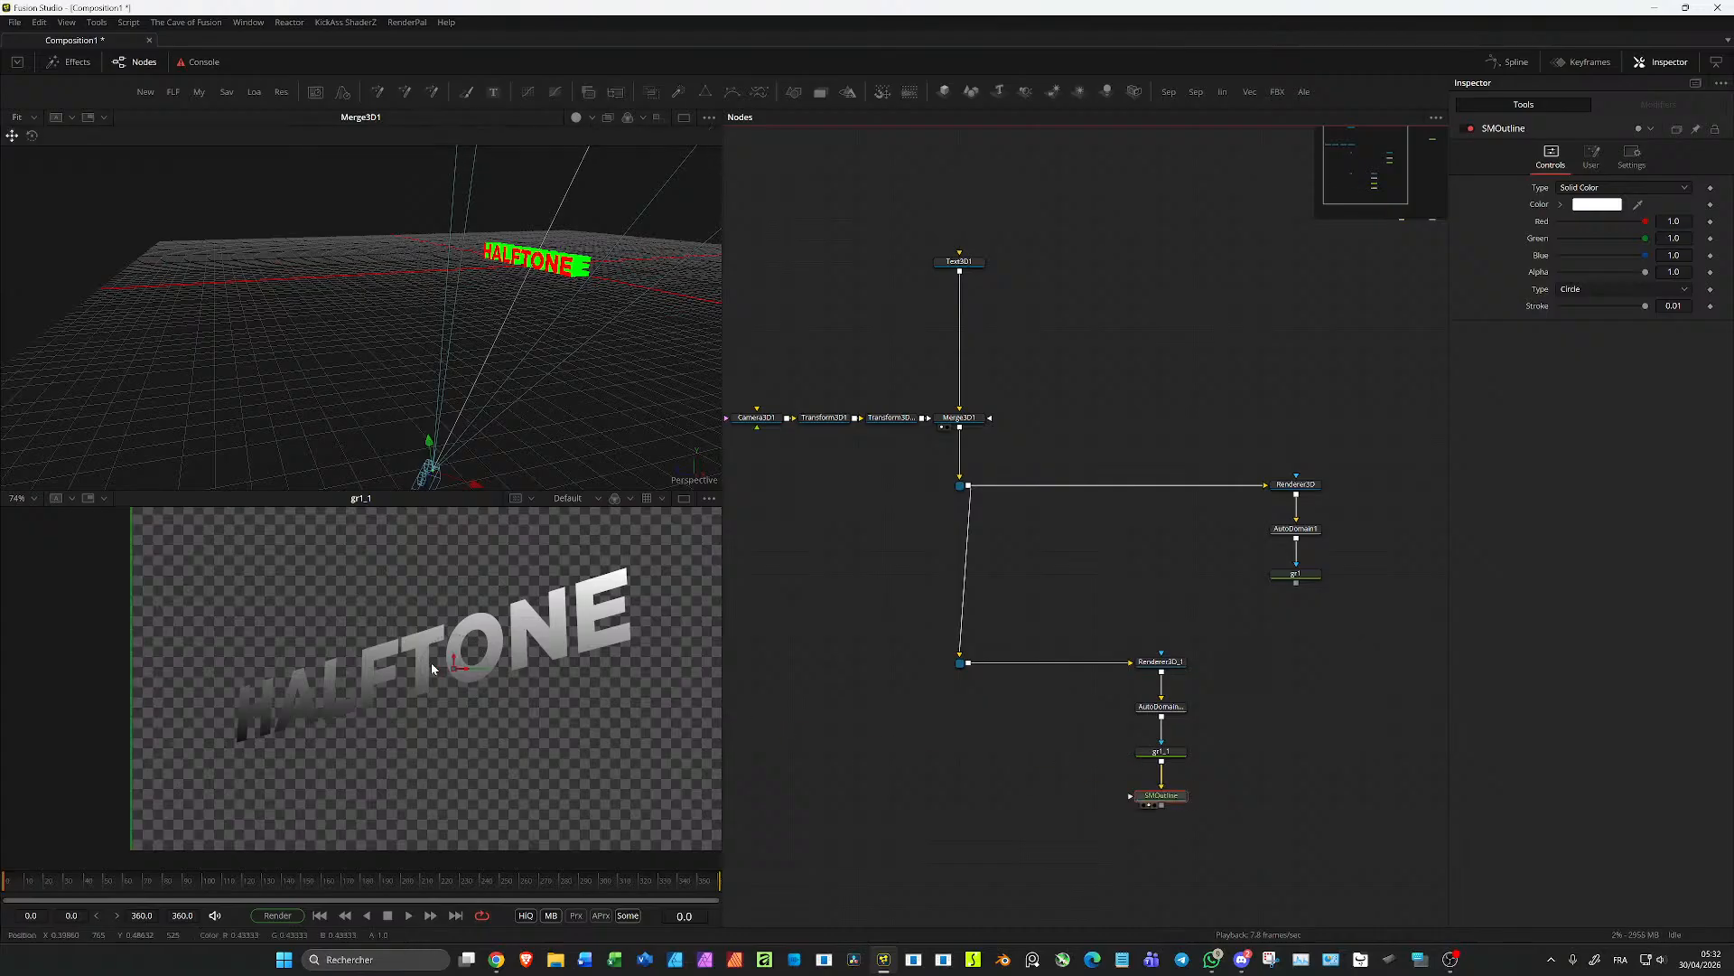
left_click(1560, 204)
left_click_drag(1565, 242, 1461, 293)
left_click_drag(1645, 427, 1616, 427)
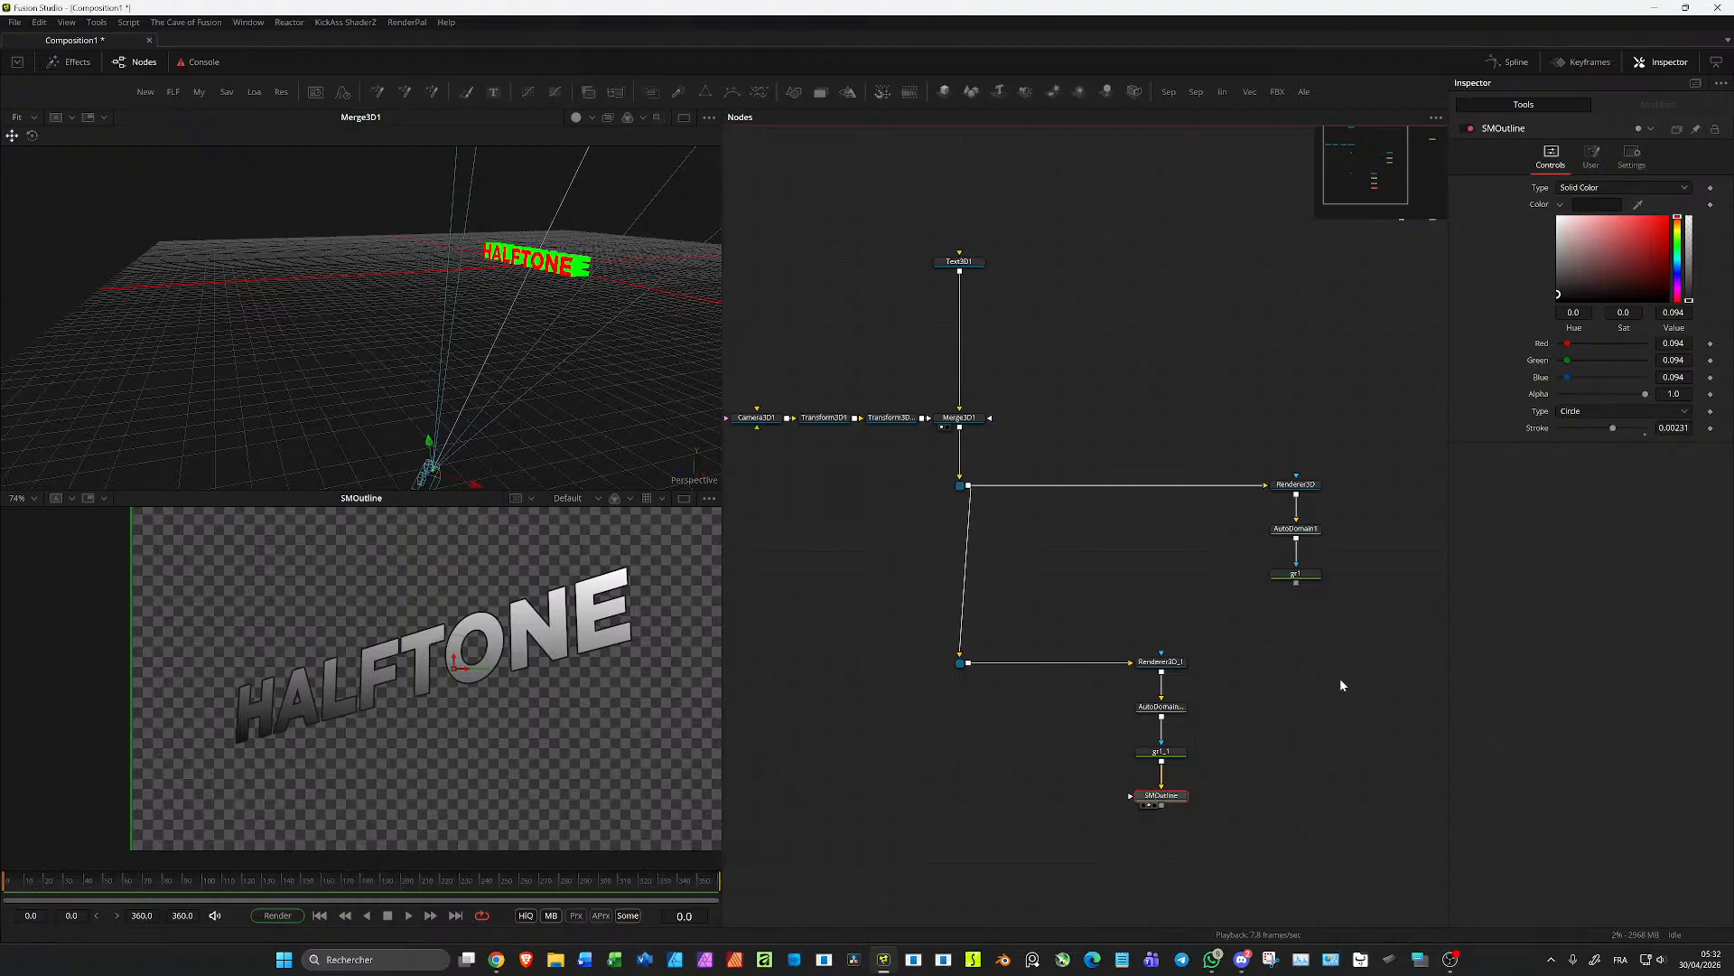
Step: Paste an instance of the SMOutline after gr1 and show it in the lower viewer
left_click(1298, 578)
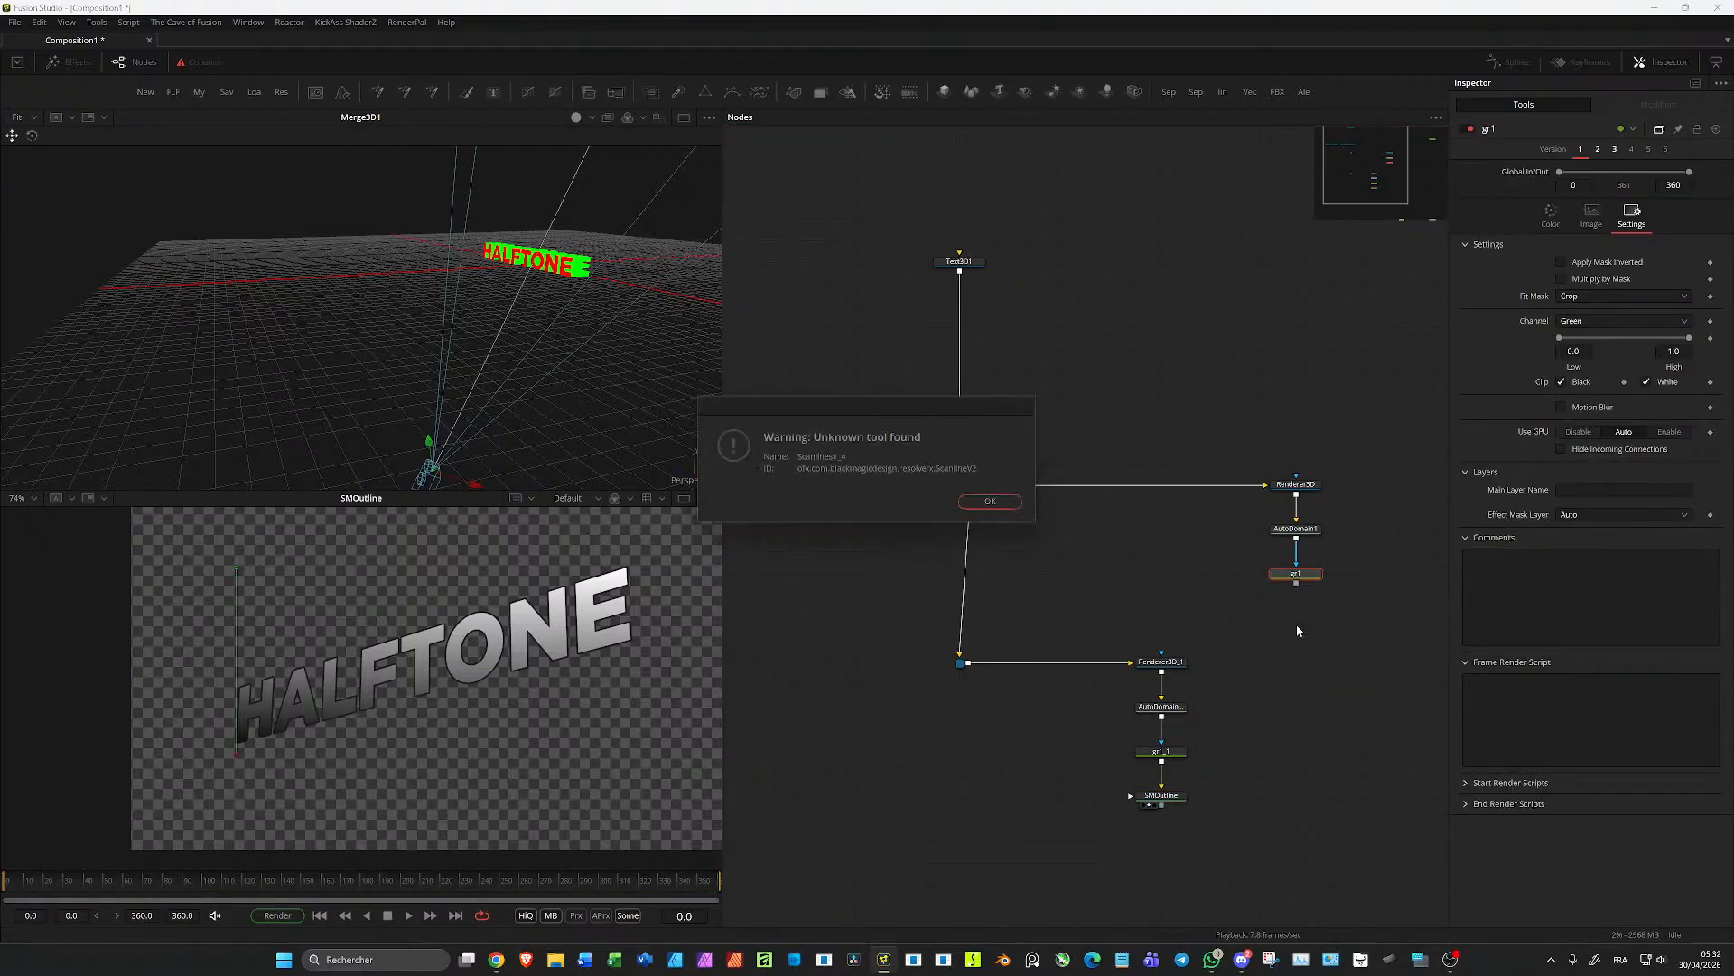
key("Return")
left_click_drag(1305, 599, 1307, 643)
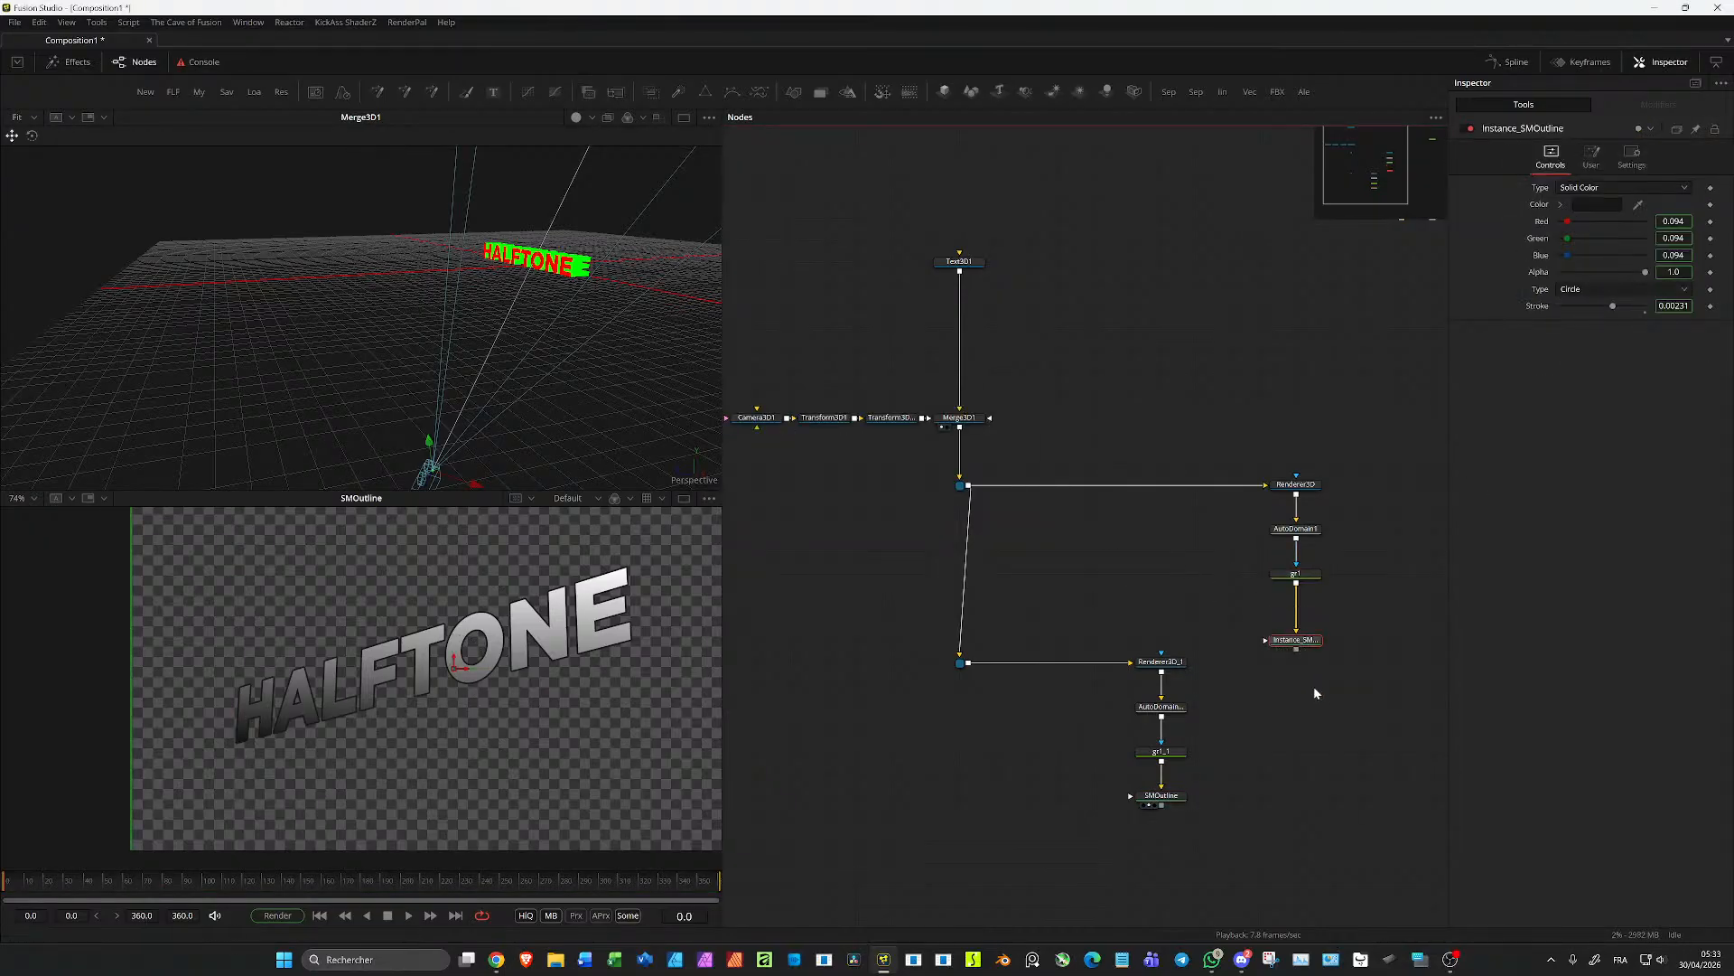
key("2")
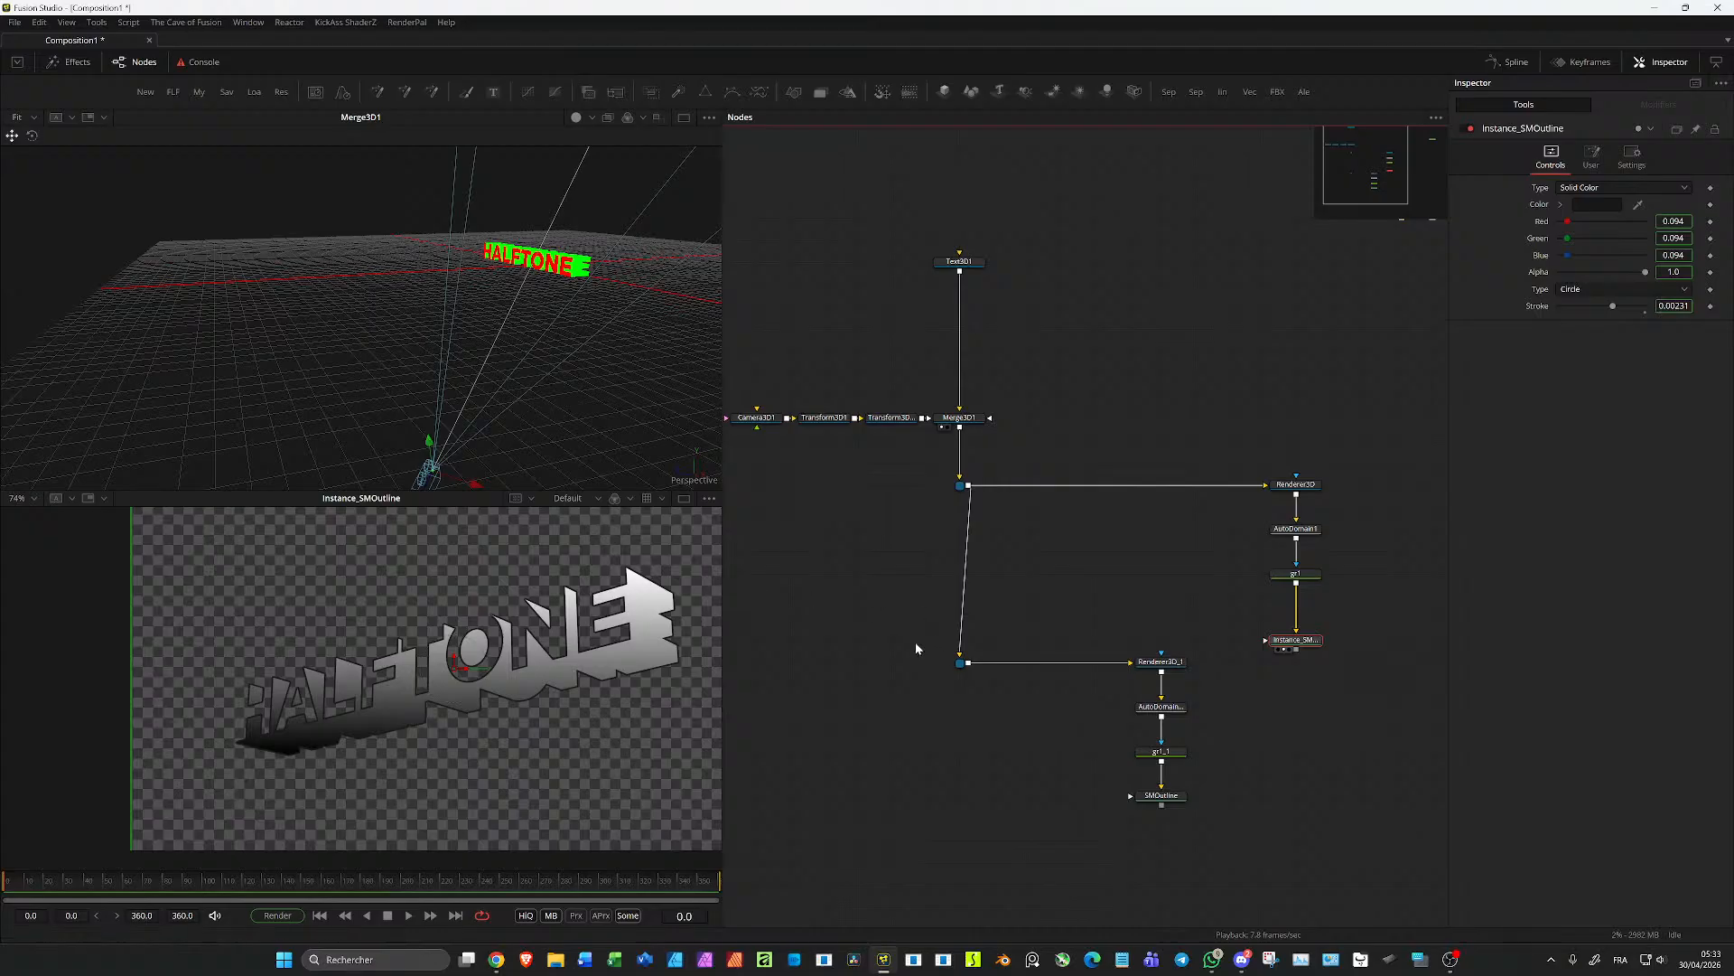
Step: Reduce the original SMOutline's stroke to about 0.00127 and check both outlined branches up close
scroll(468, 703, "up", 4)
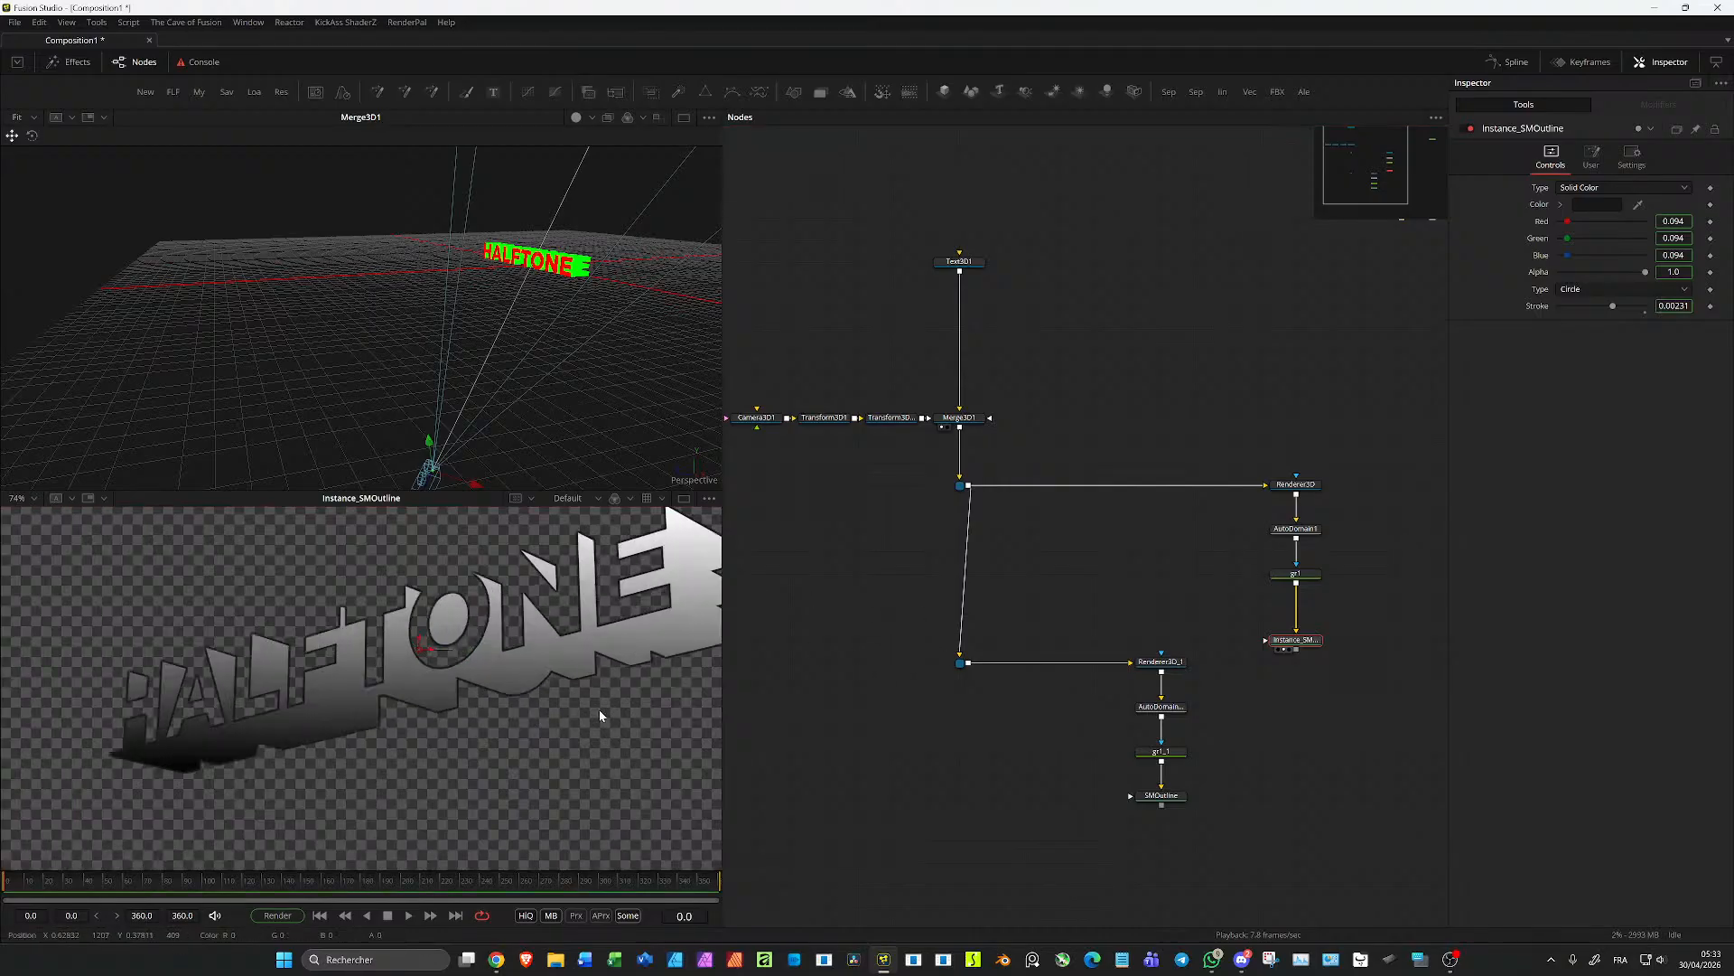
left_click(1161, 795)
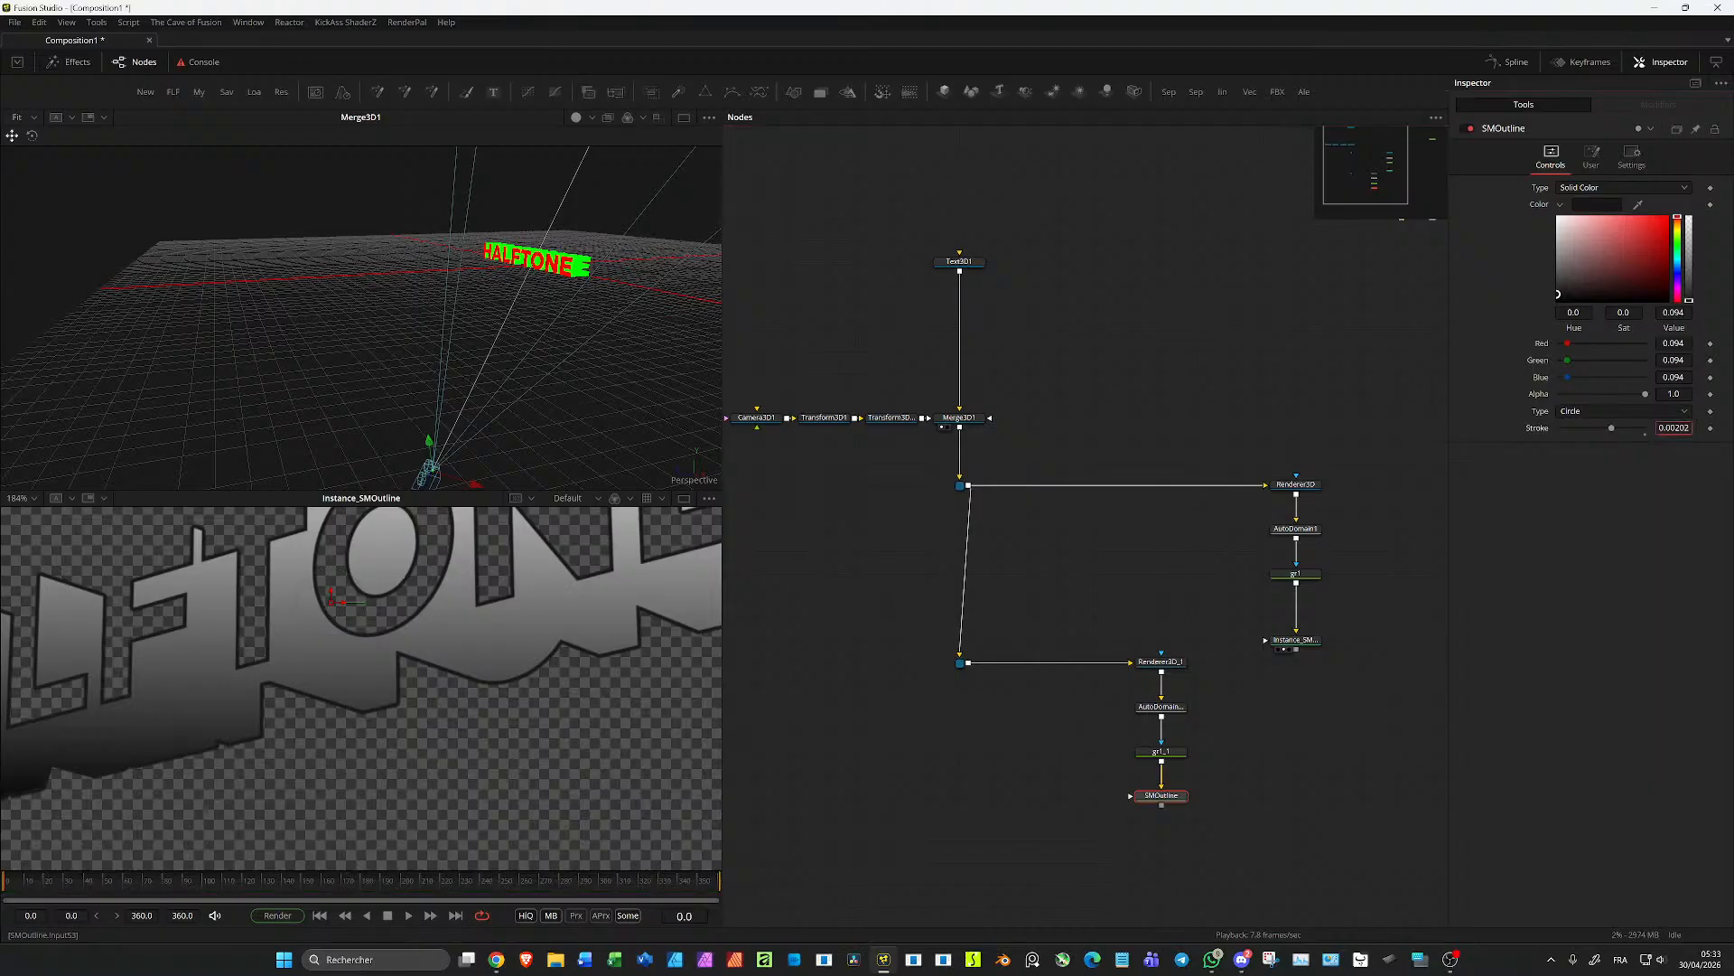
left_click_drag(1674, 428, 1377, 445)
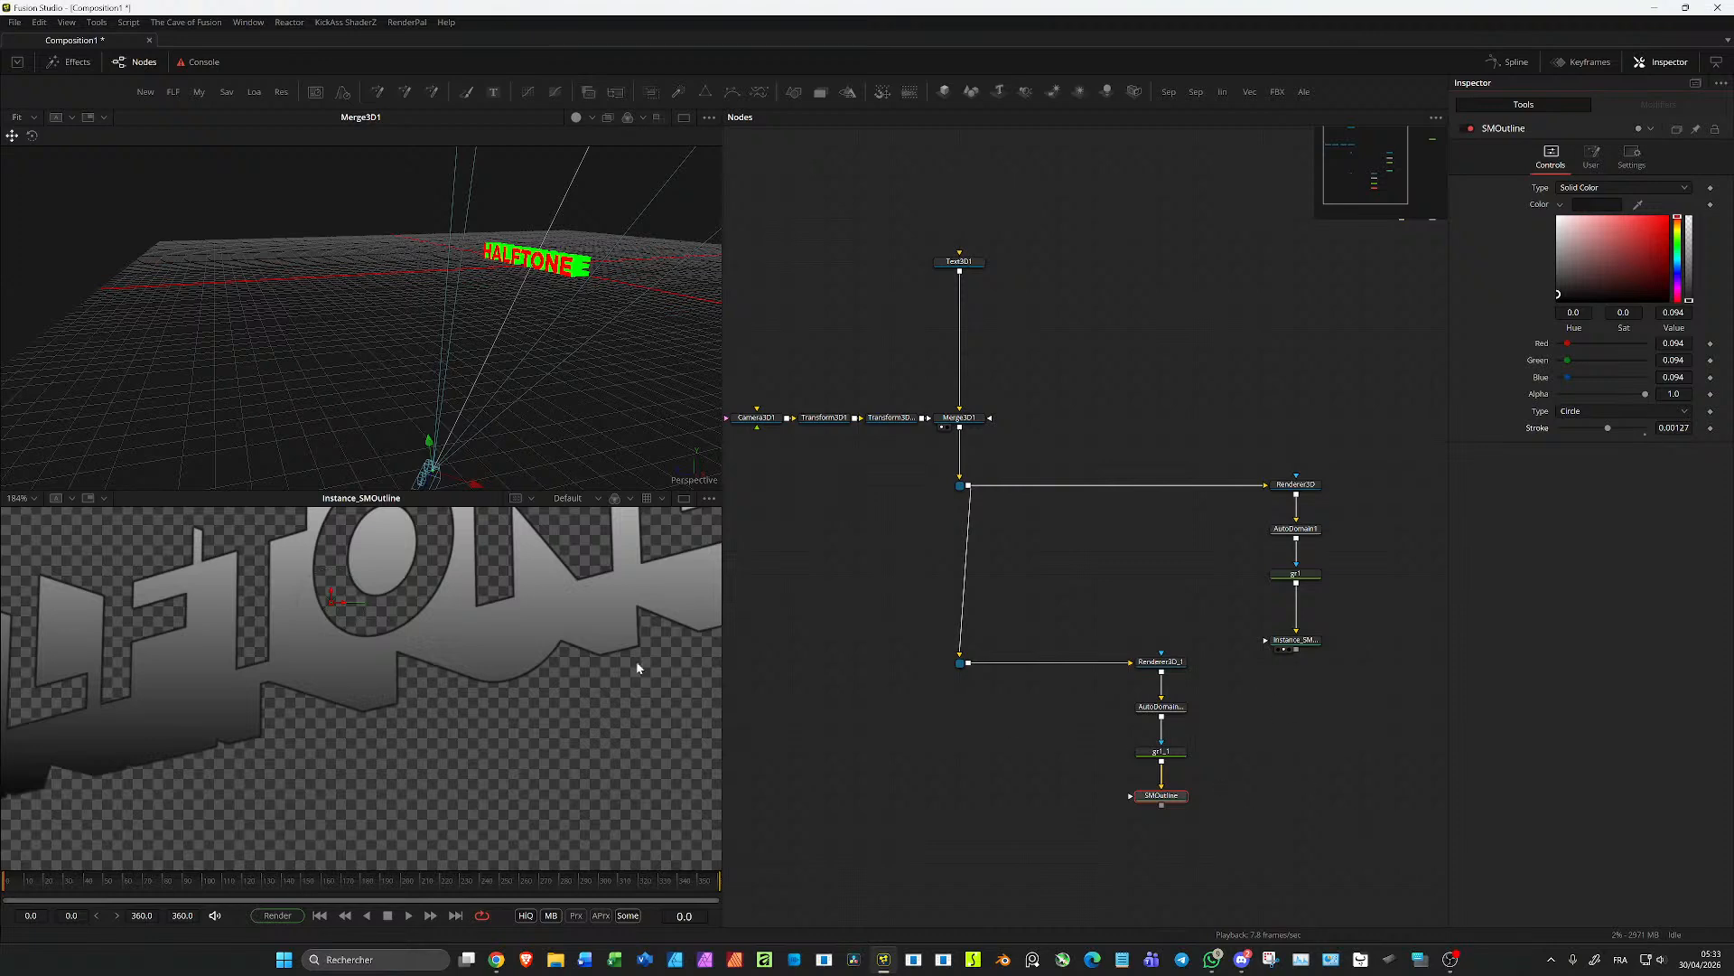
left_click_drag(1212, 823, 1171, 795)
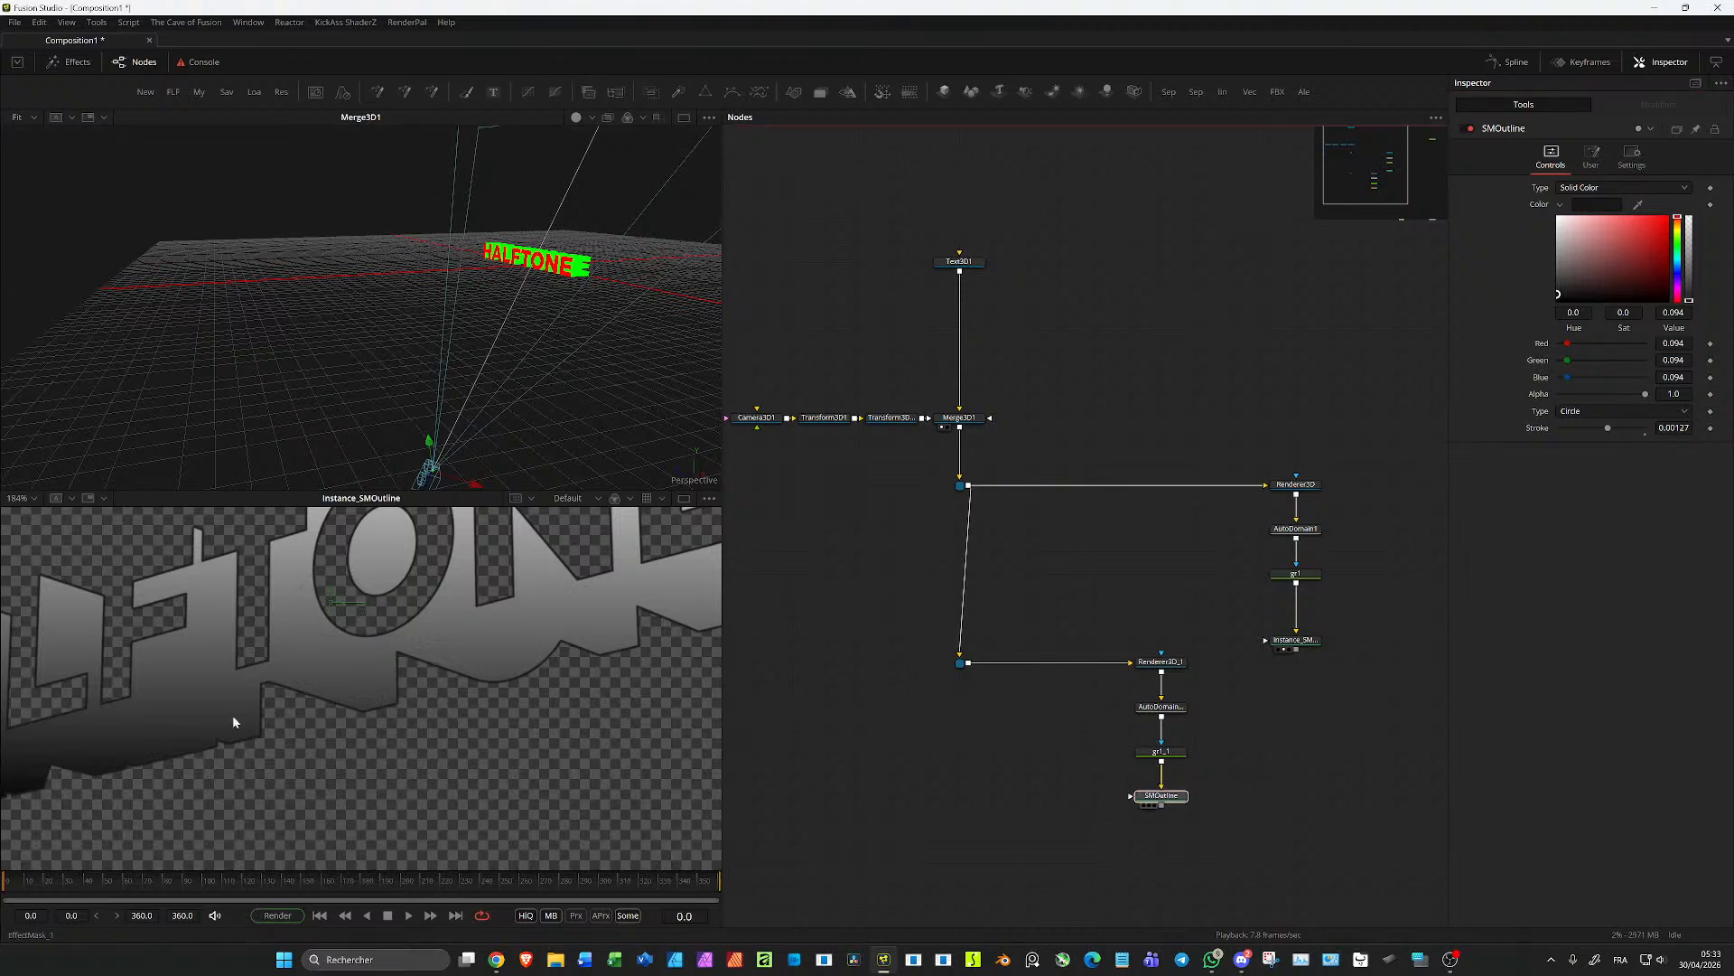
key("2")
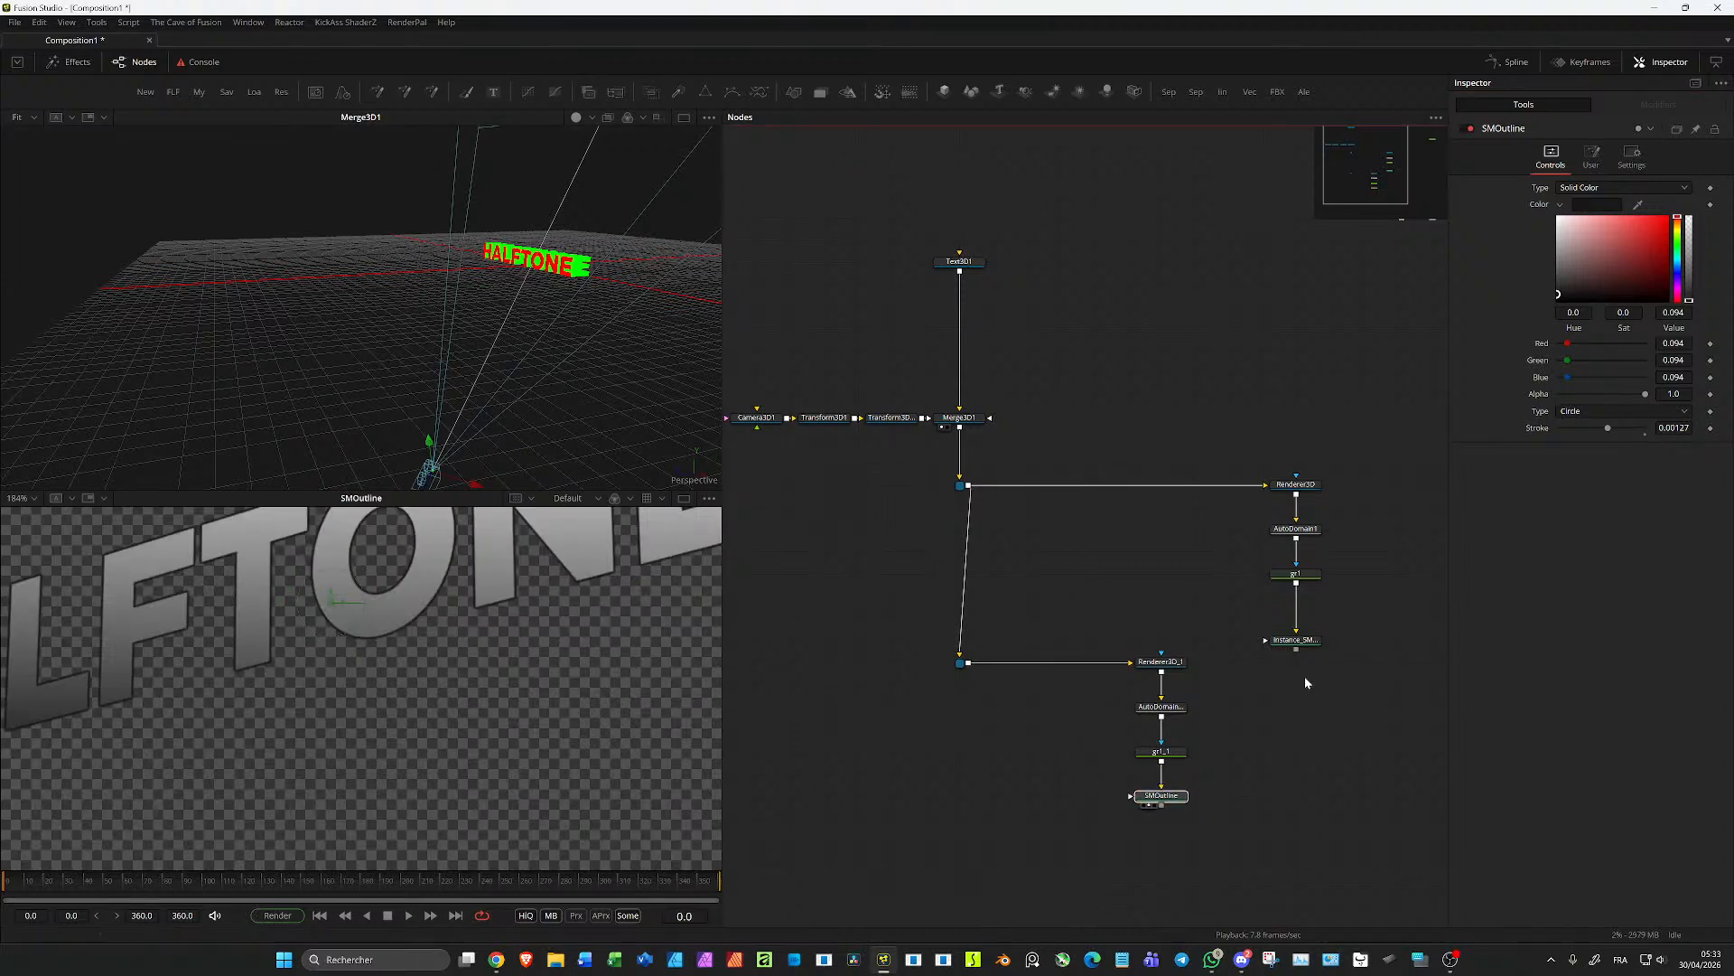
left_click(1295, 640)
key("2")
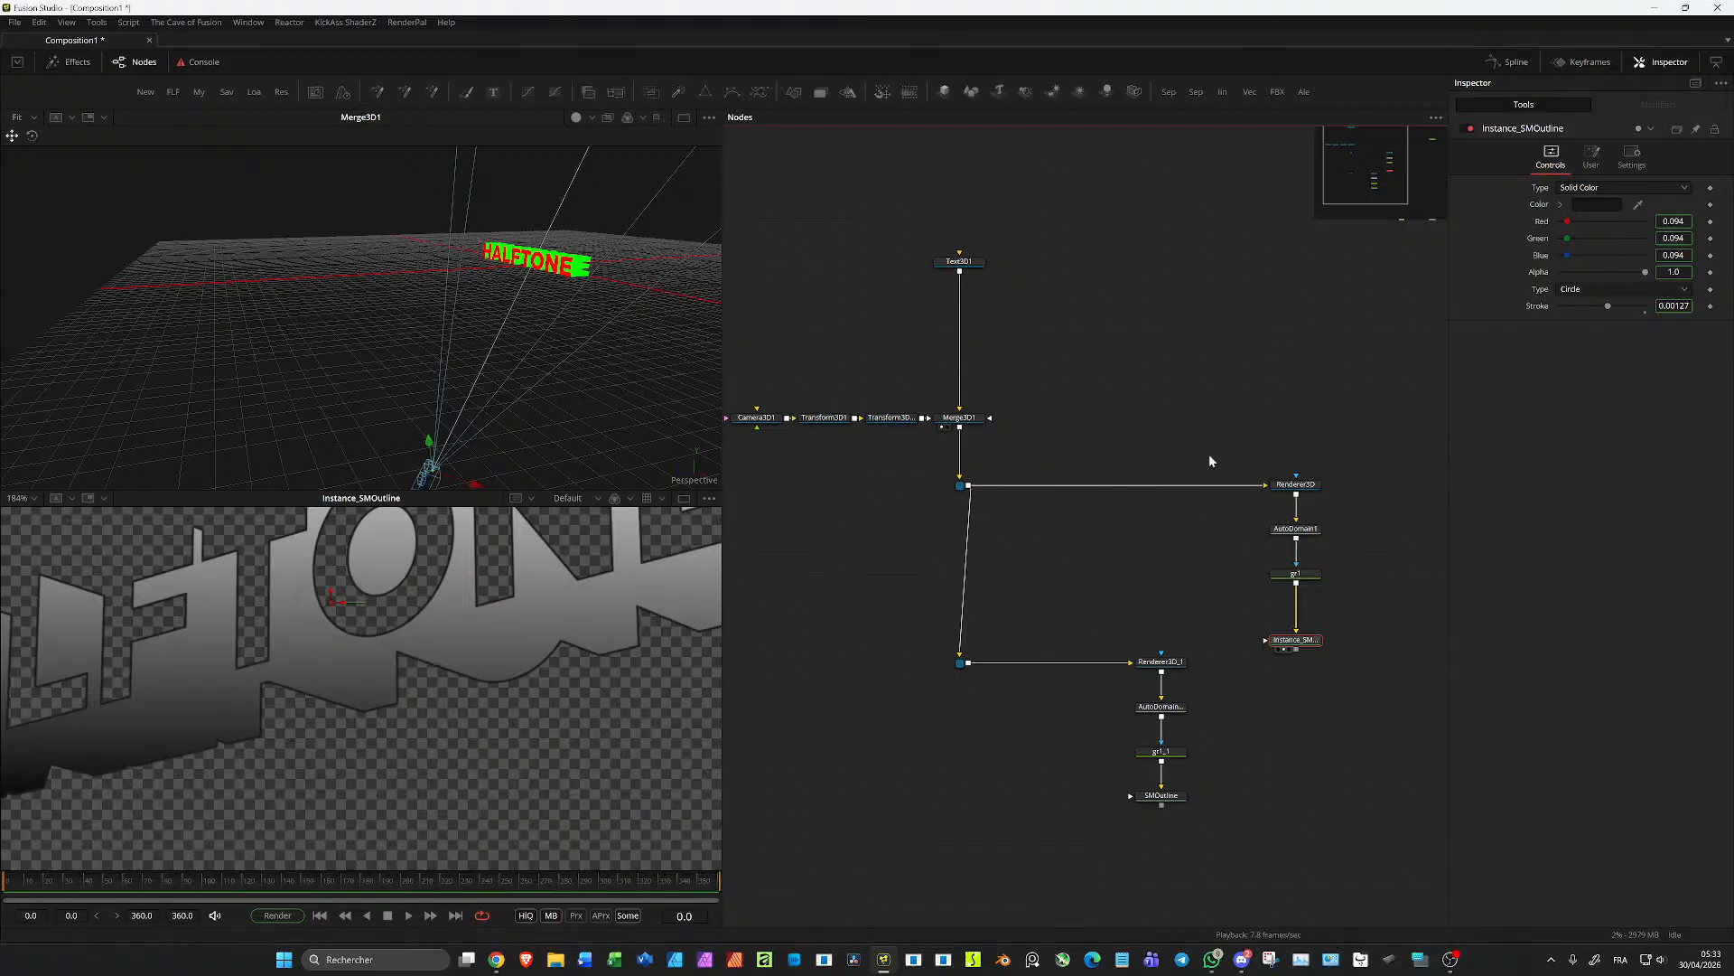
Step: Add a third Renderer3D fed from the lower routing point and show its render in the lower viewer
left_click_drag(1016, 769, 1025, 654)
left_click(1050, 716)
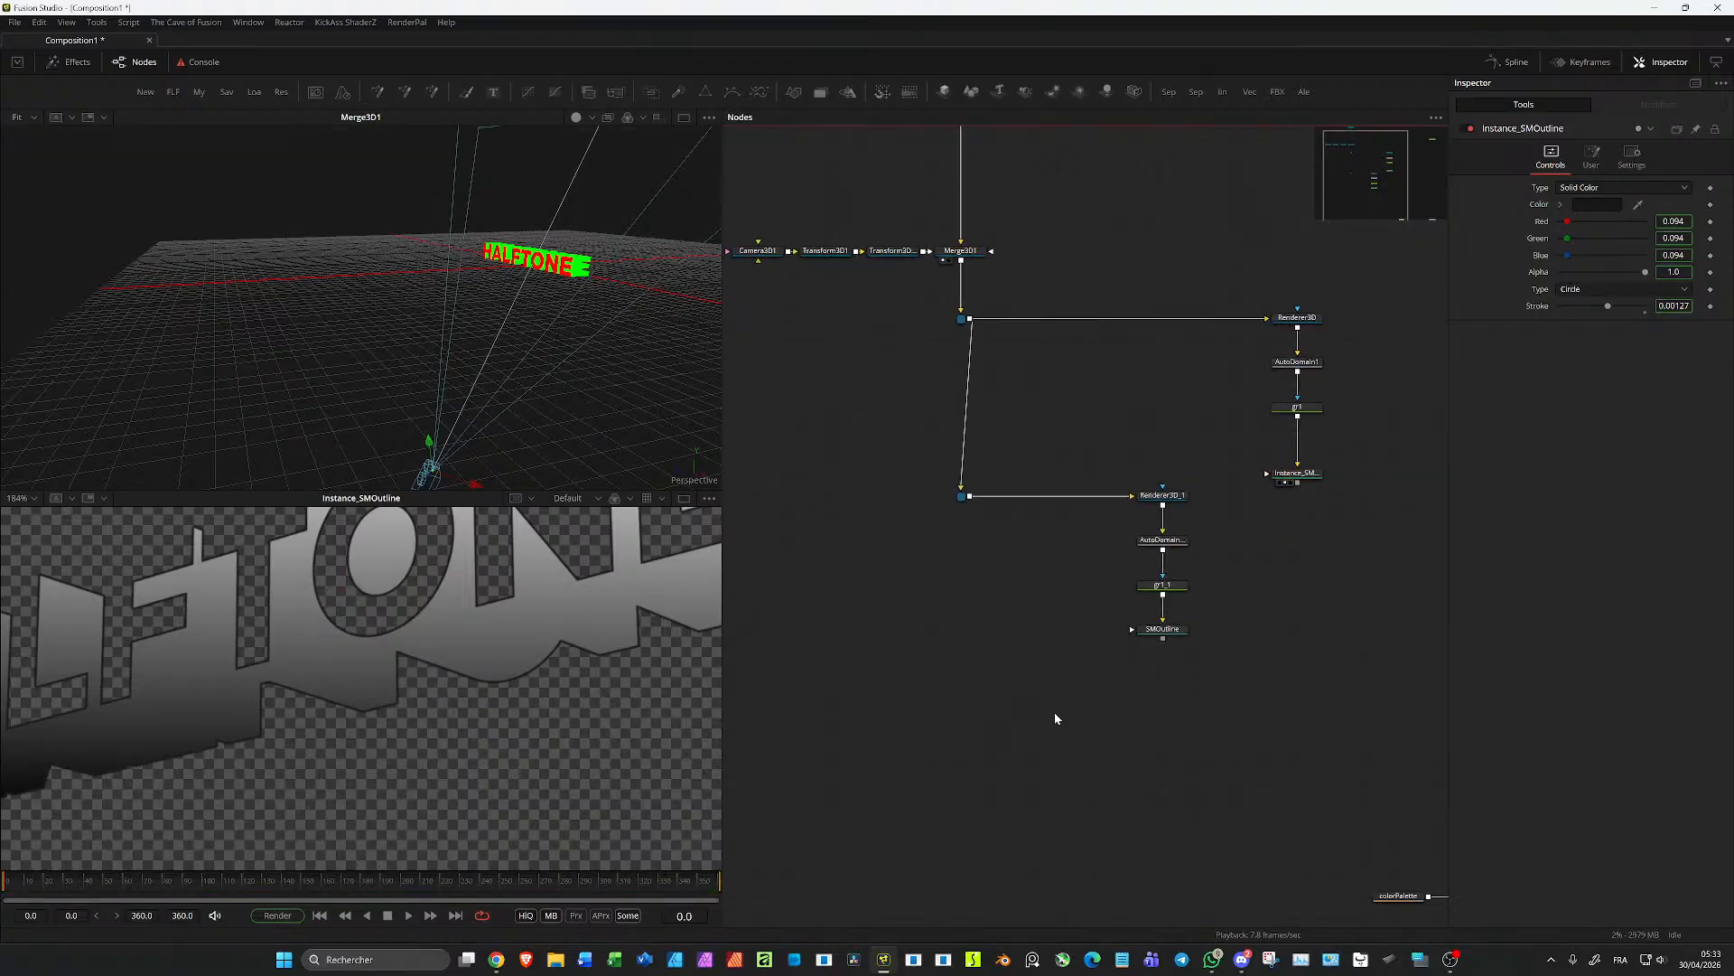
key("r")
left_click_drag(969, 496, 1038, 718)
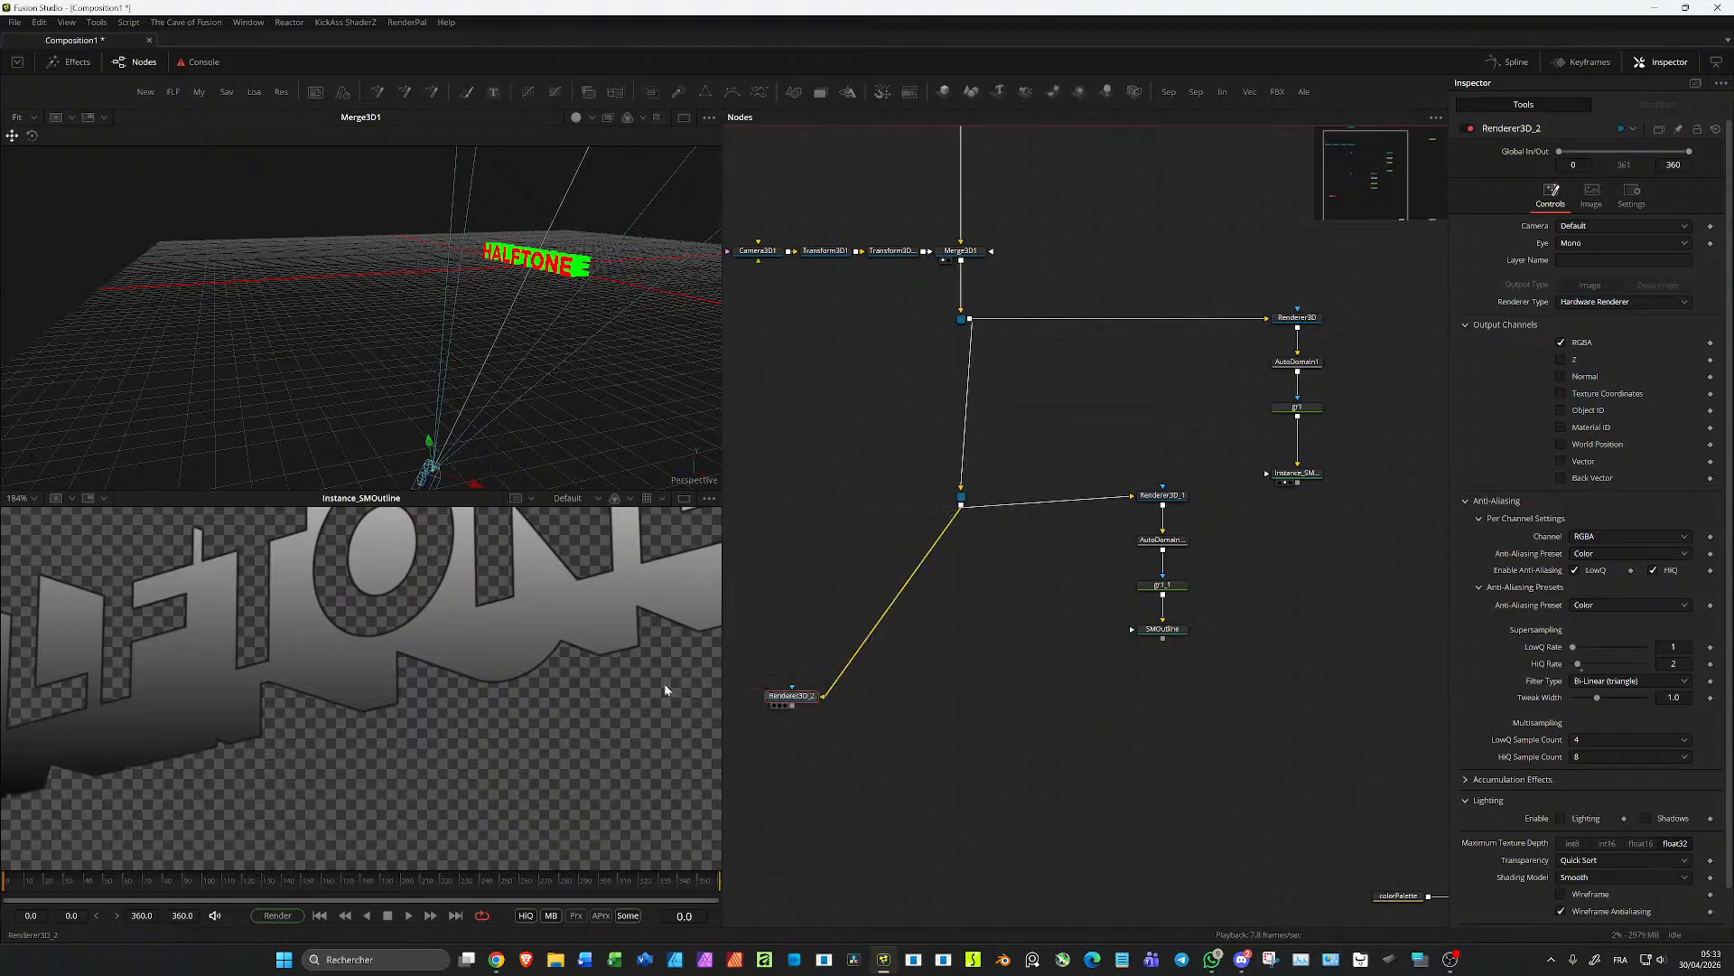
key("2")
Step: Paste an instance of the SMOutline after Renderer3D_2 and inspect the outline around the red and green text
left_click(1163, 629)
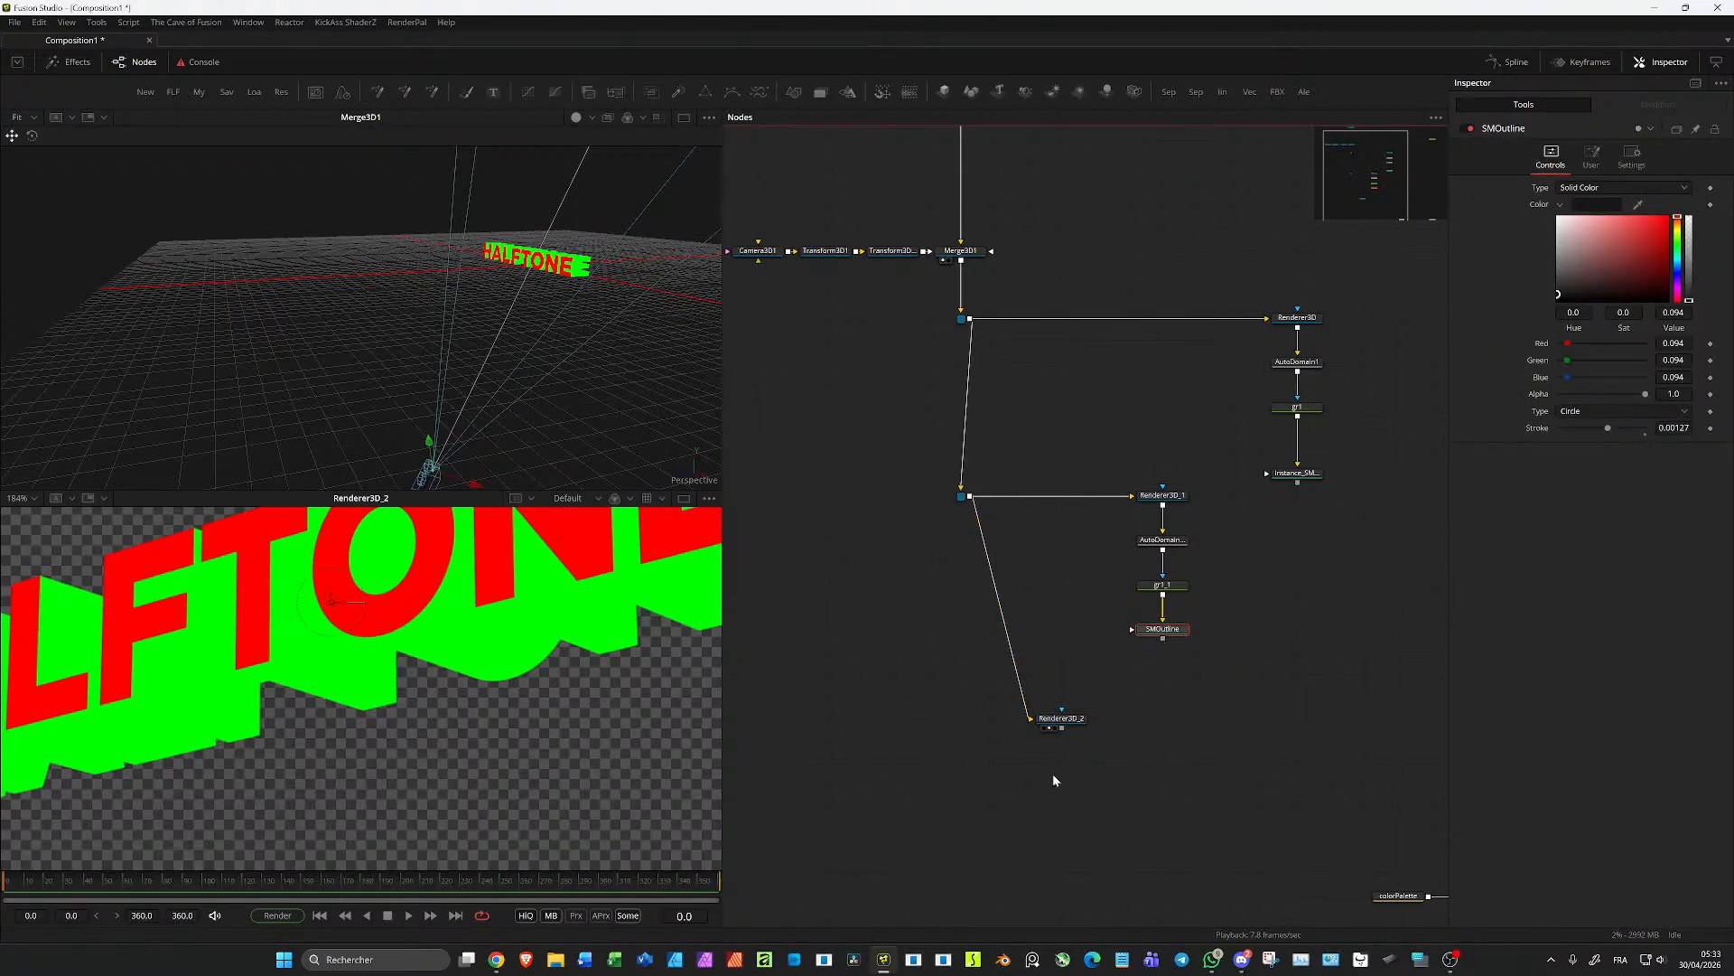
key("ctrl+v")
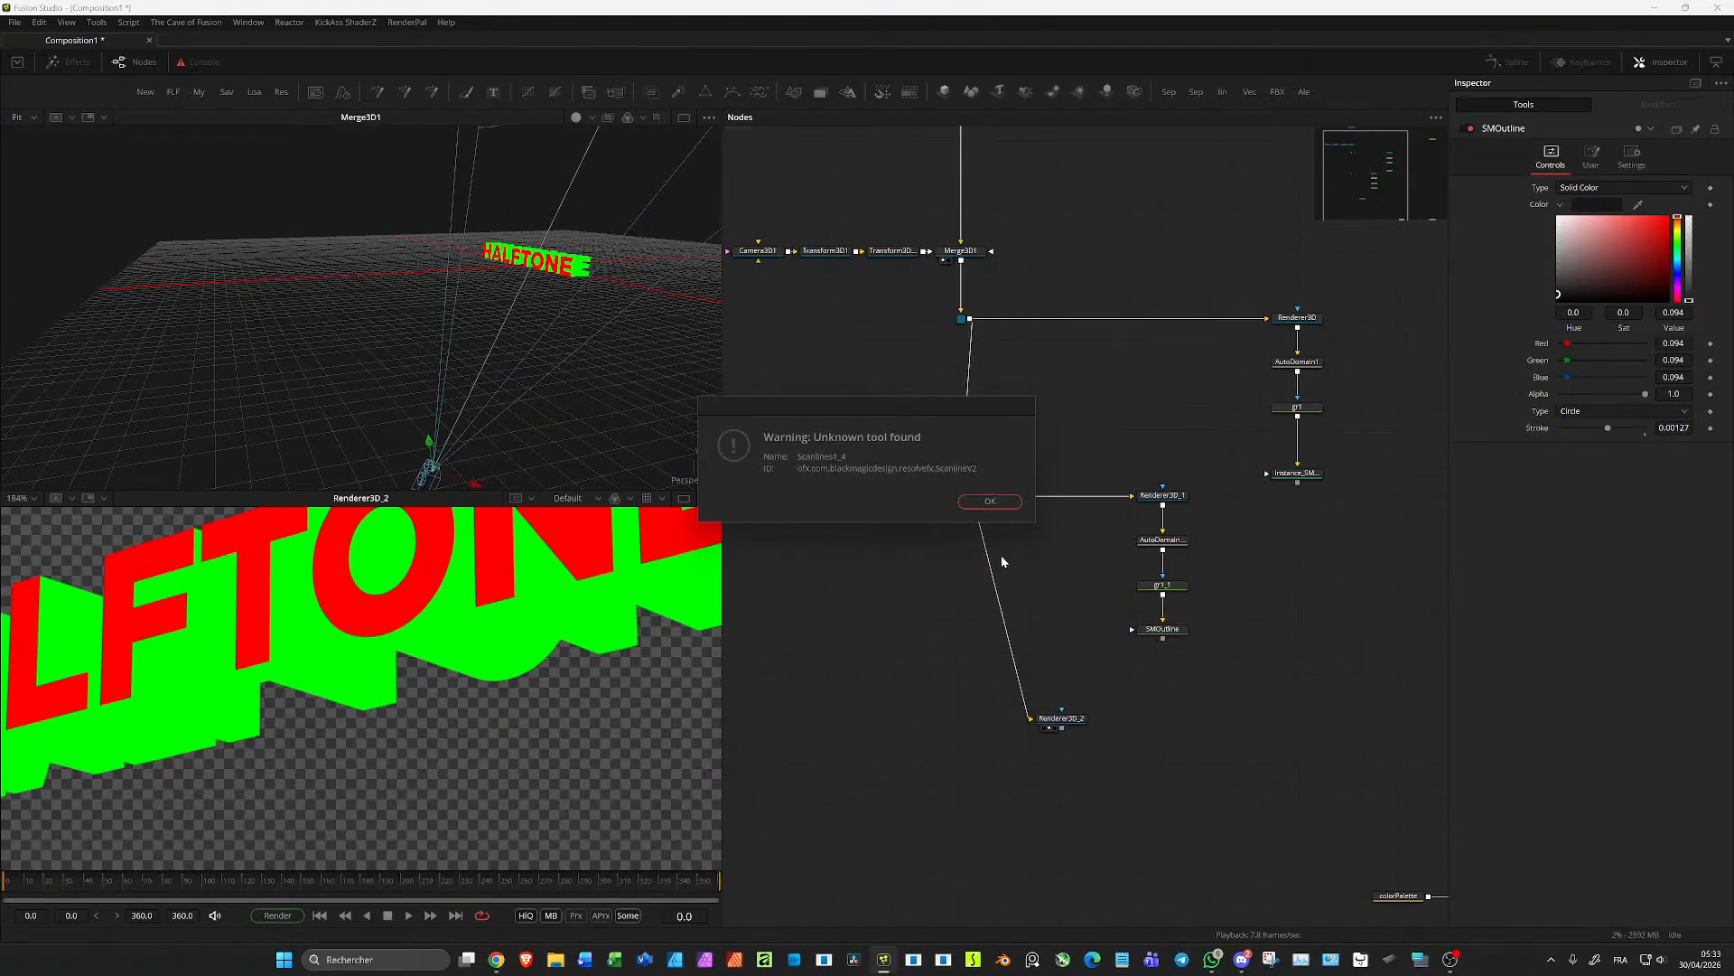
key("Return")
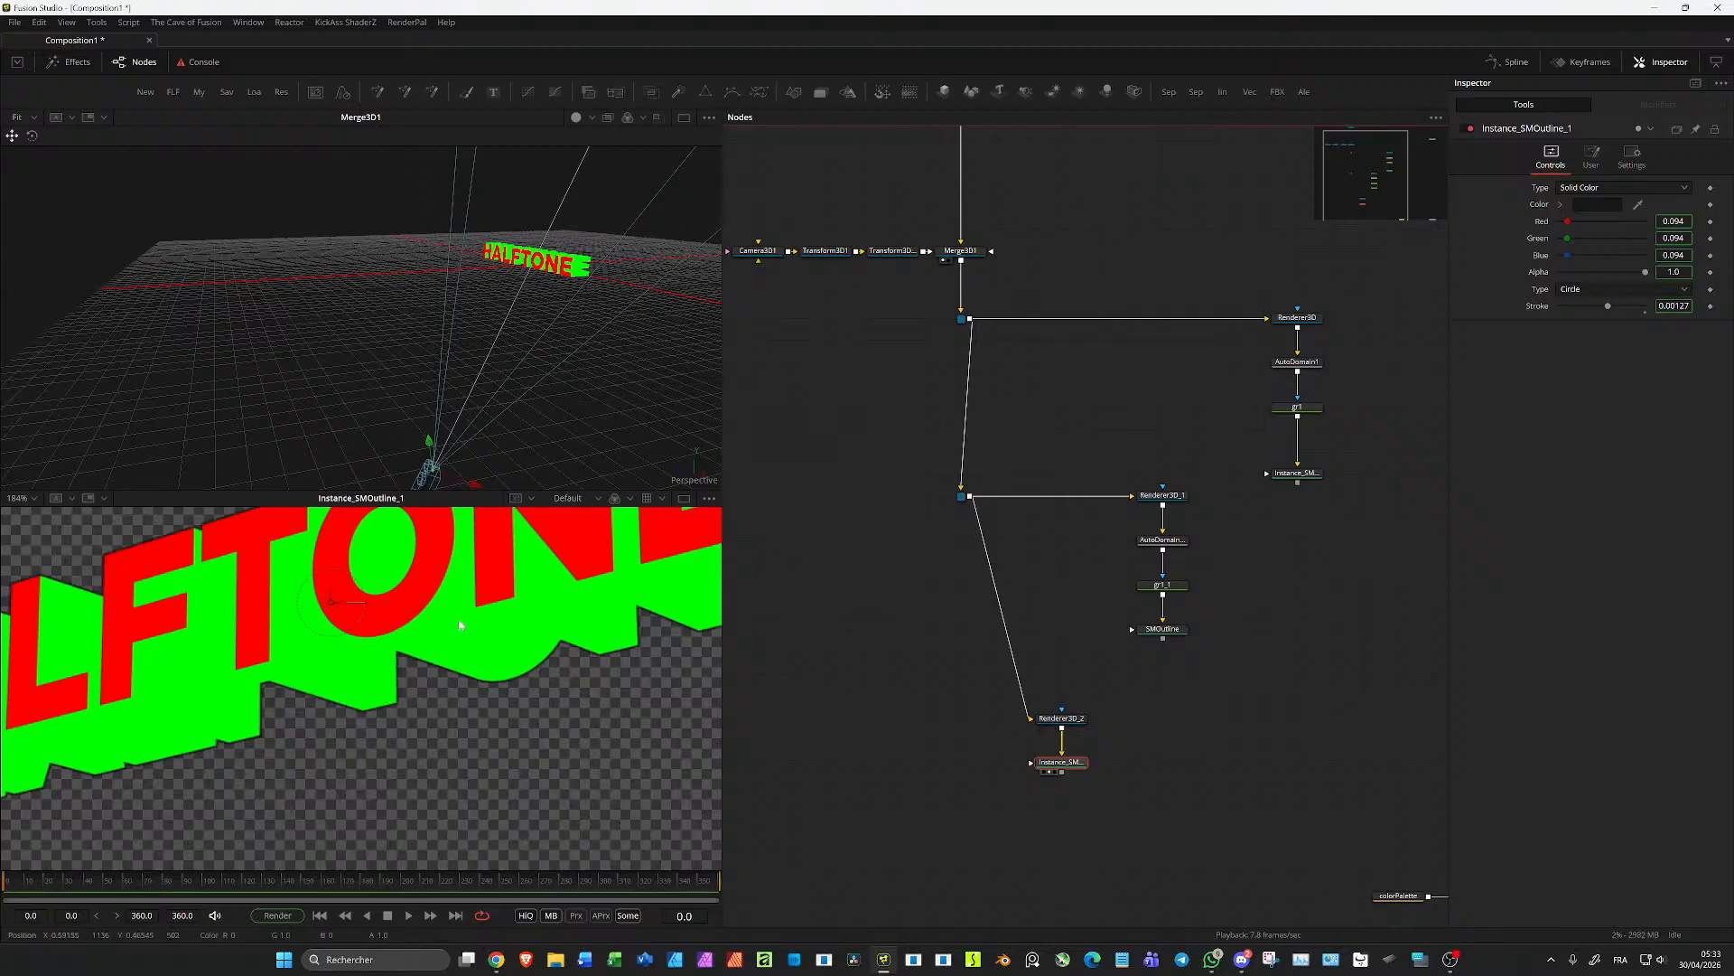
scroll(521, 711, "down", 1)
left_click_drag(531, 735, 777, 766)
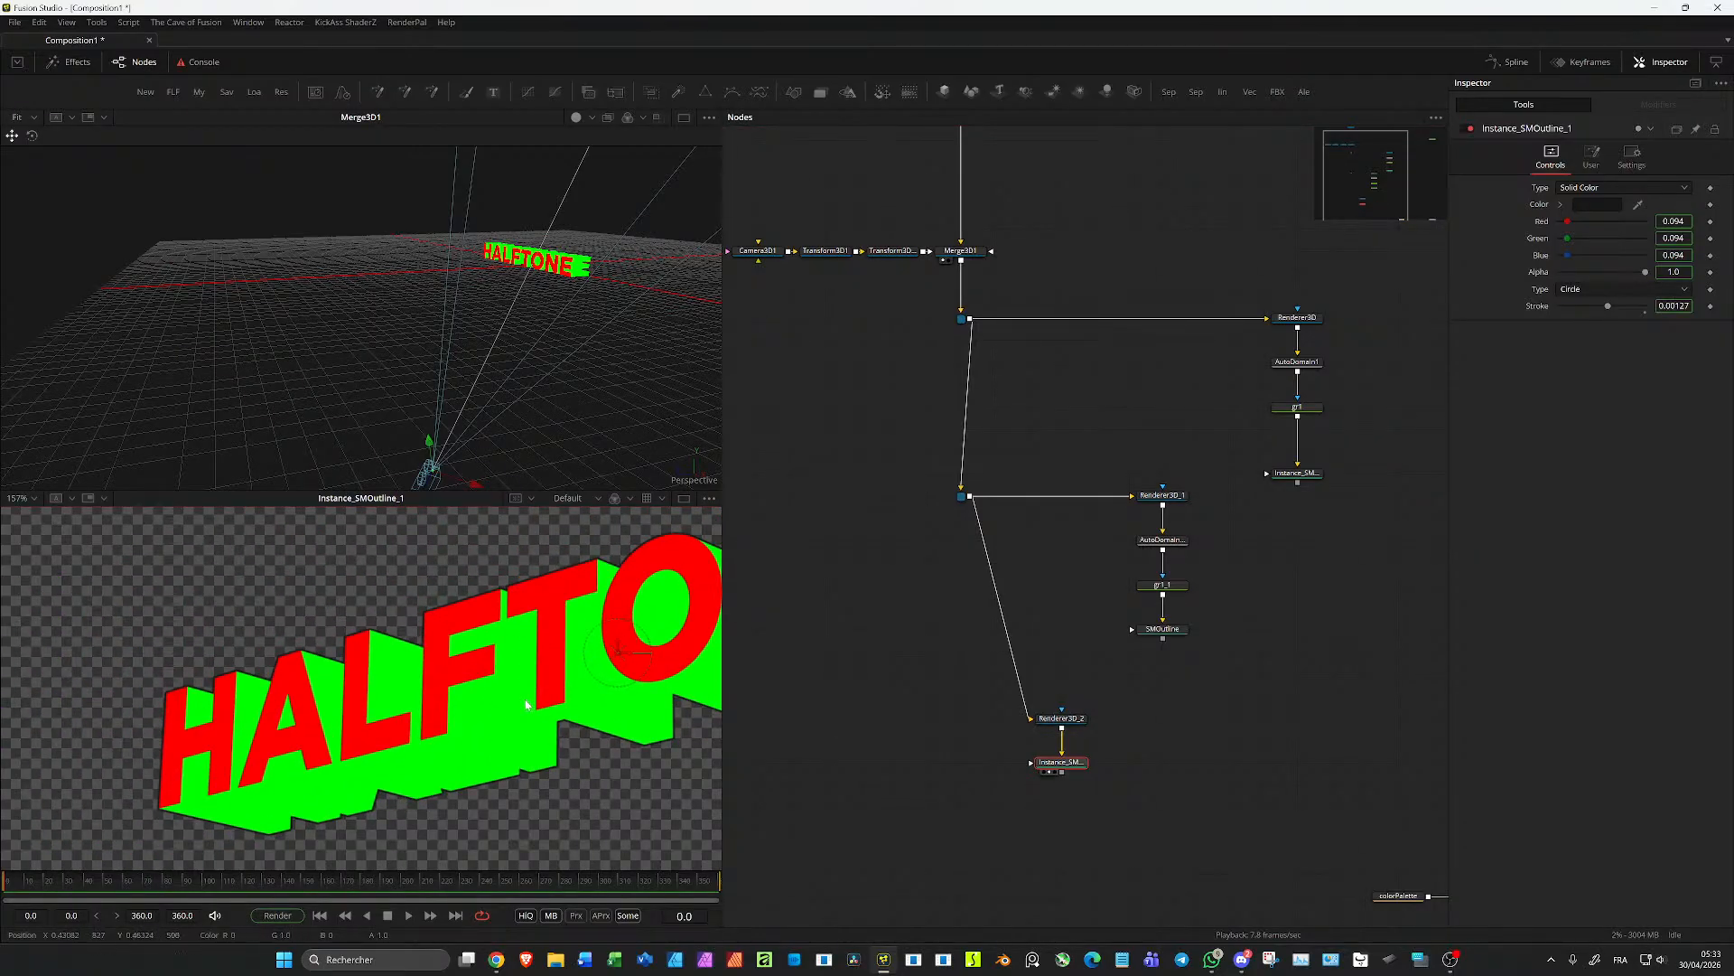
Step: Delete the SMOutline instance below Renderer3D_2 along with Renderer3D_2 itself
left_click(1071, 767)
key("Delete")
key("Delete")
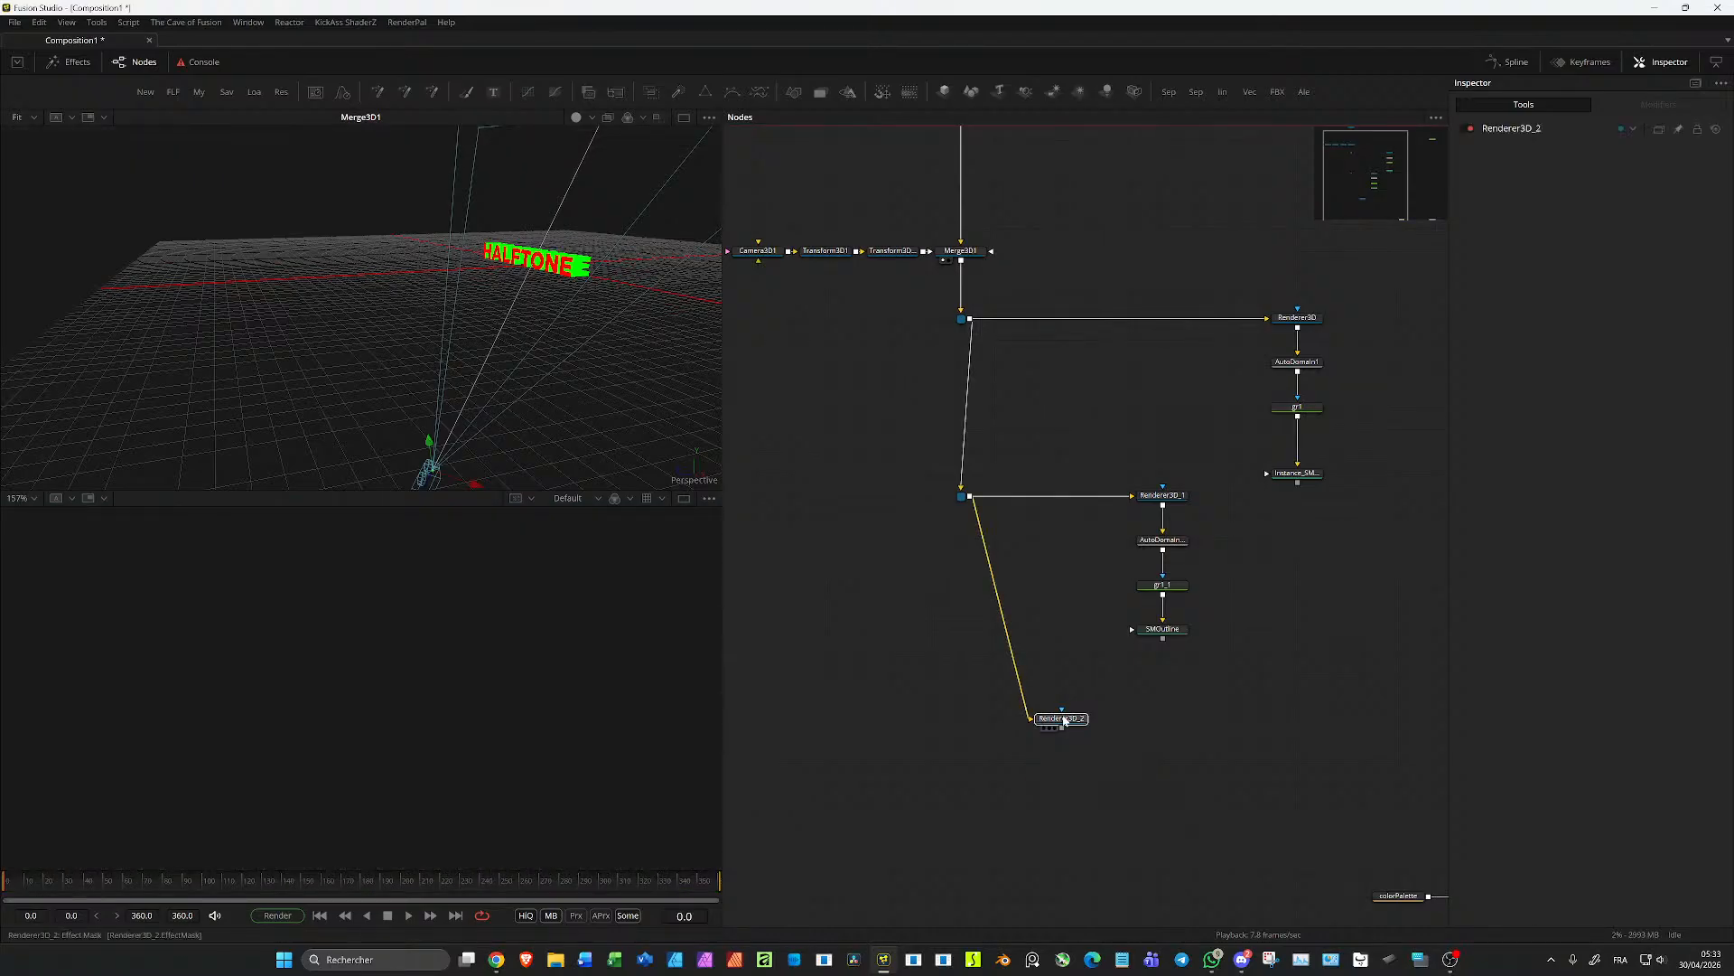
Step: Show the colorPalette node's swatches in the lower viewer
left_click(1163, 629)
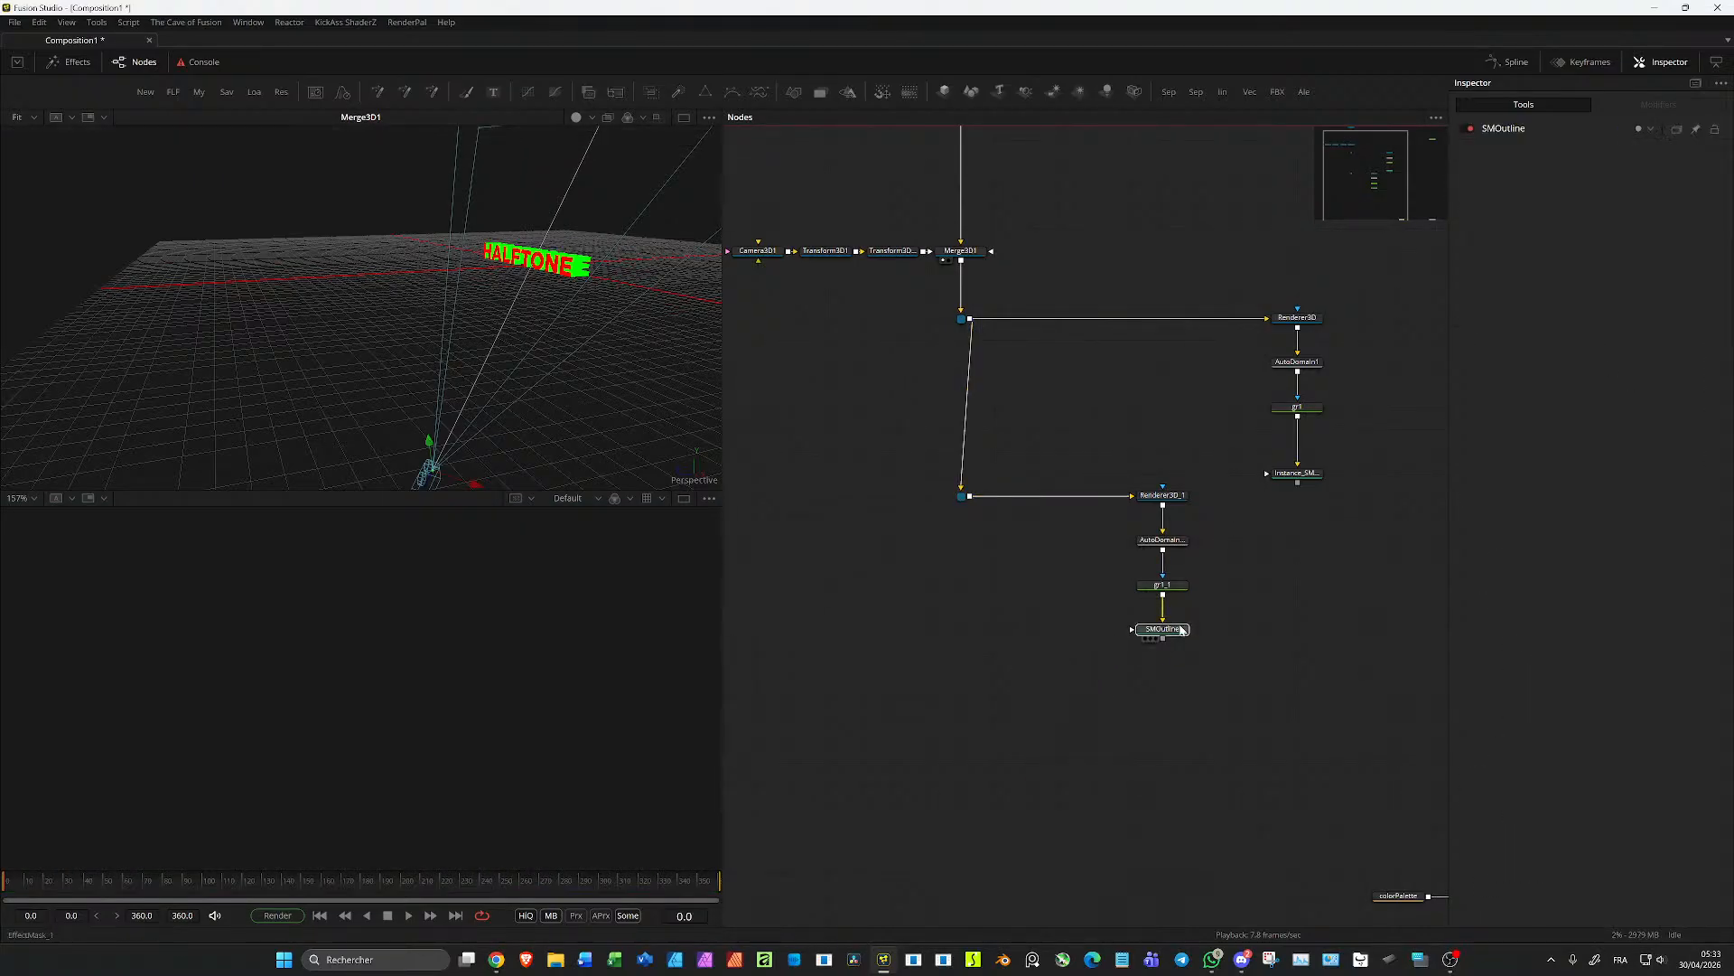
scroll(1341, 567, "down", 4)
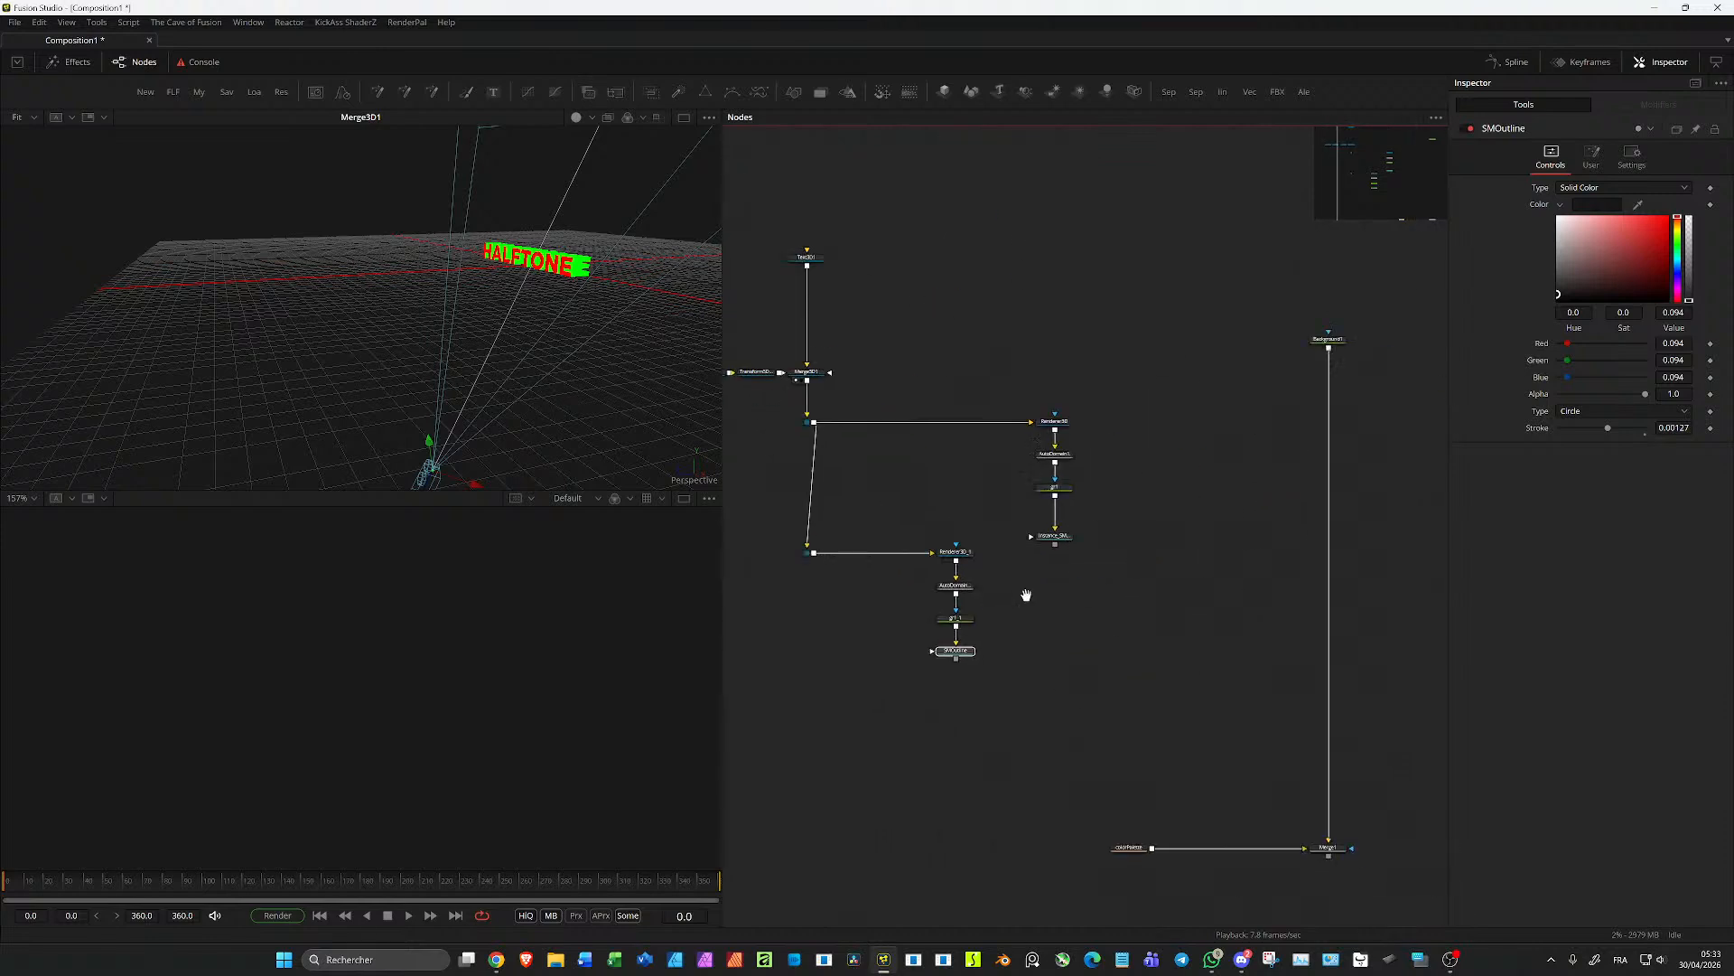
left_click_drag(904, 621, 993, 598)
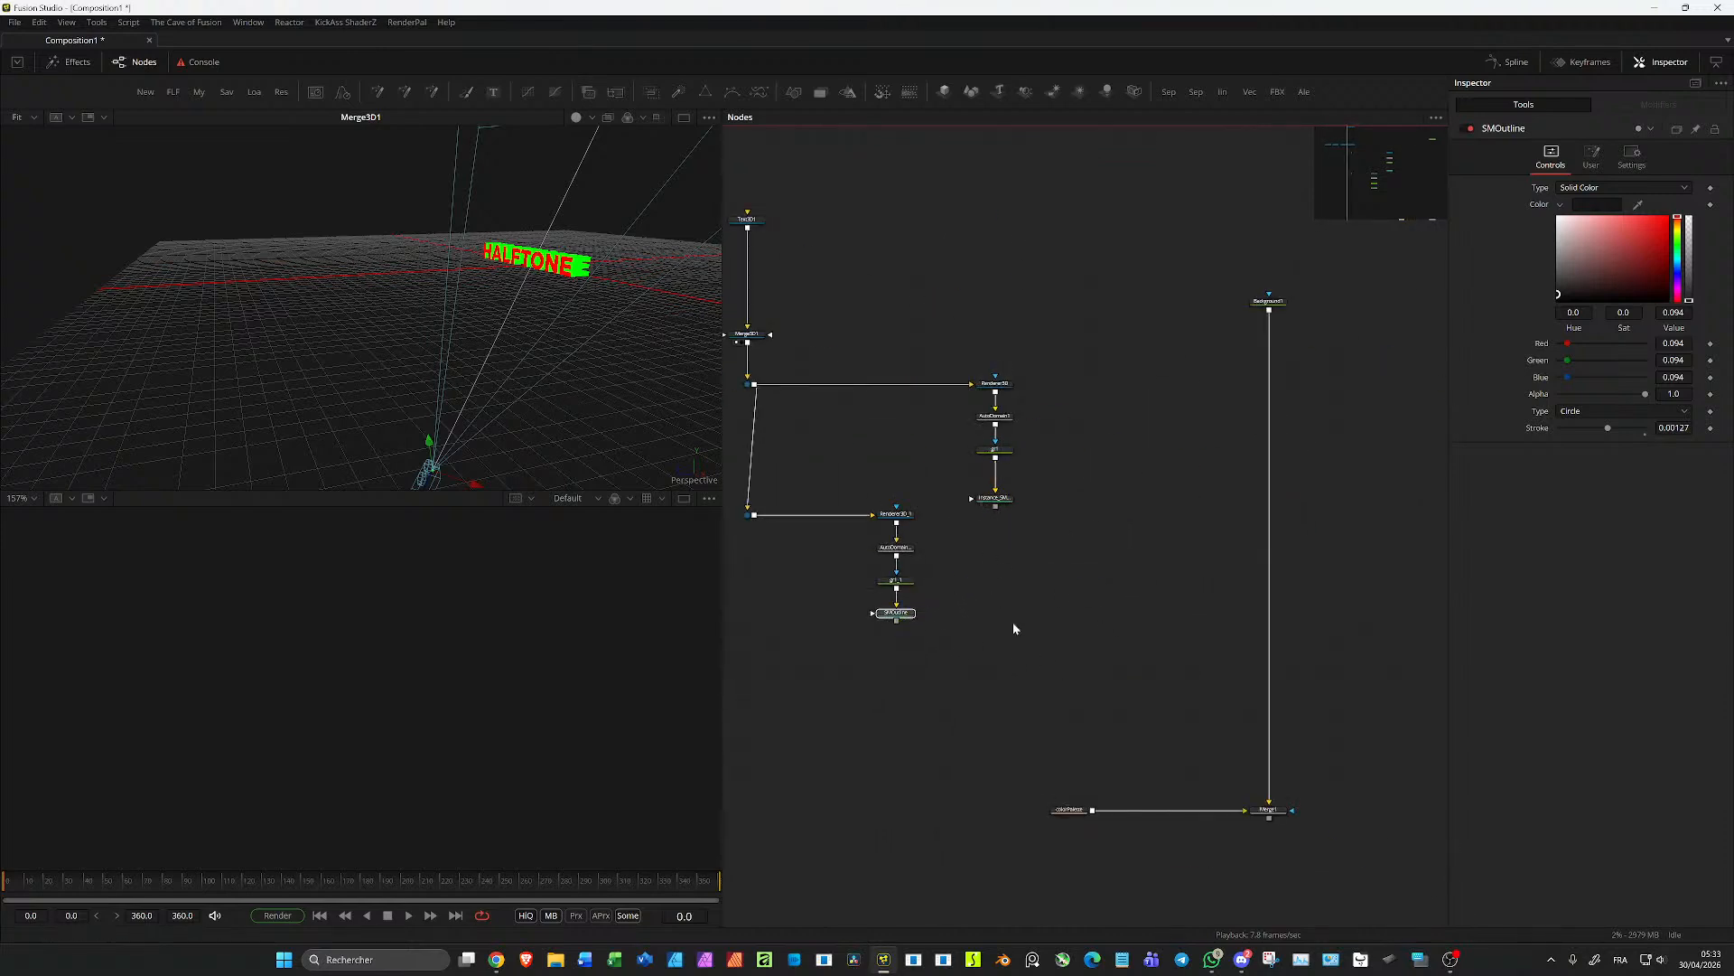
left_click_drag(1071, 809, 591, 669)
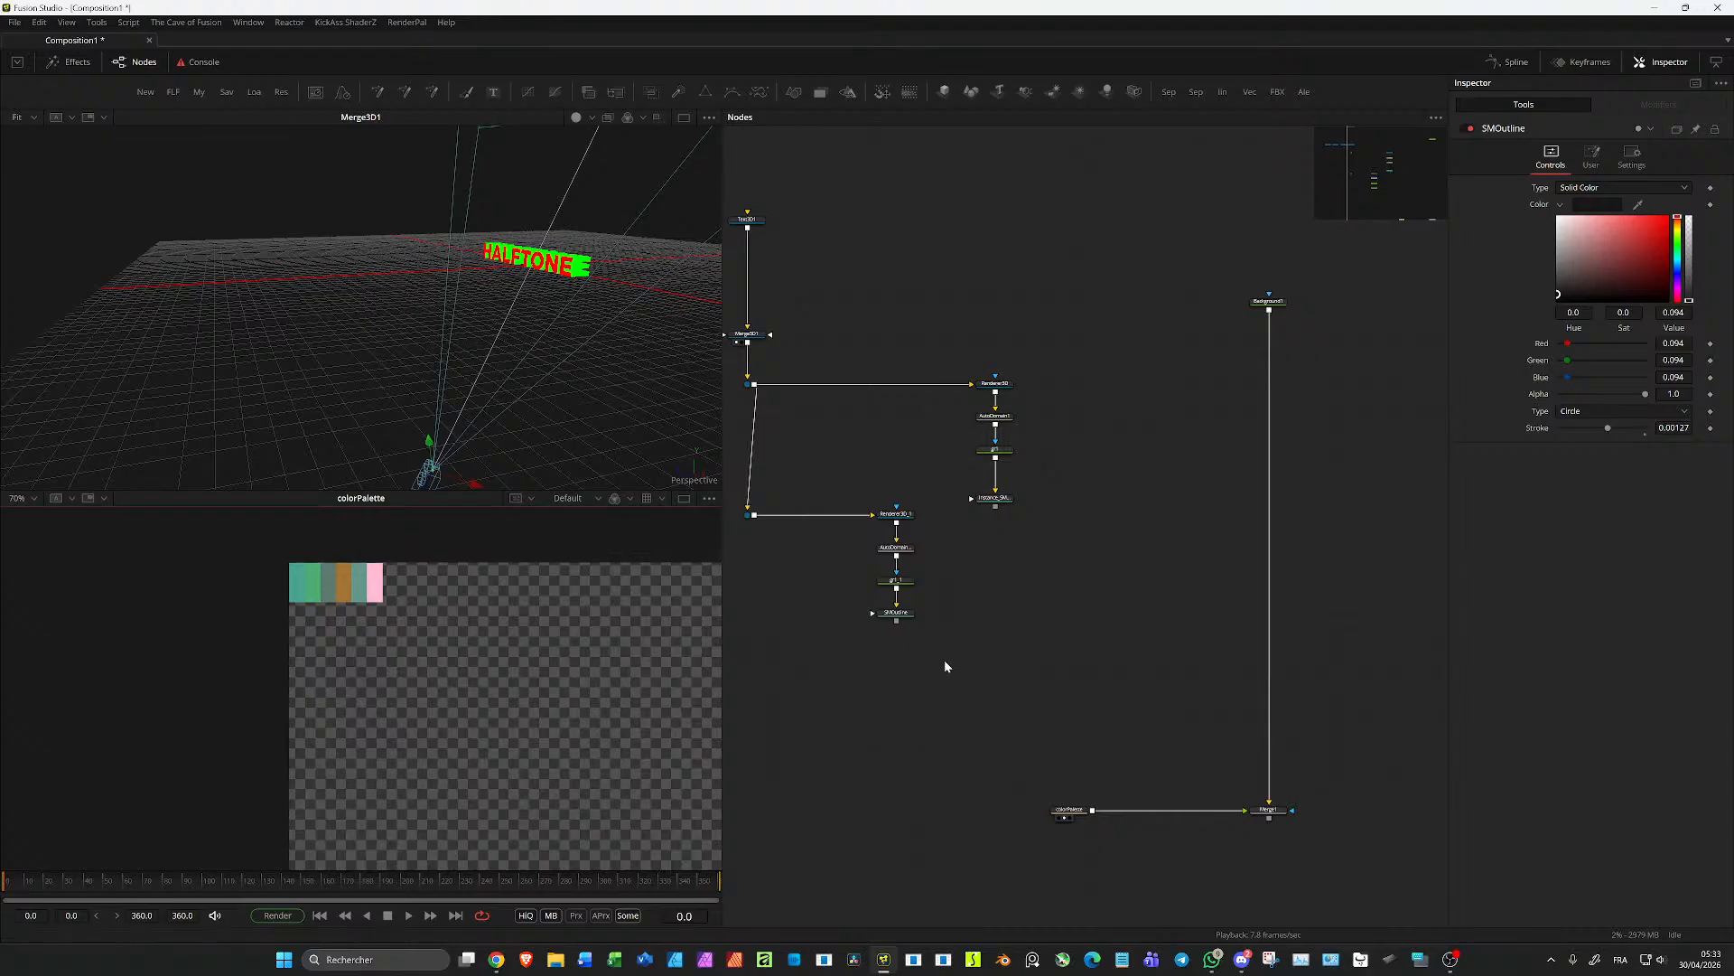
Step: Show gr1_1 in the upper viewer and pick its gradient colors from the palette, teal for the start and green for the end
scroll(972, 544, "up", 5)
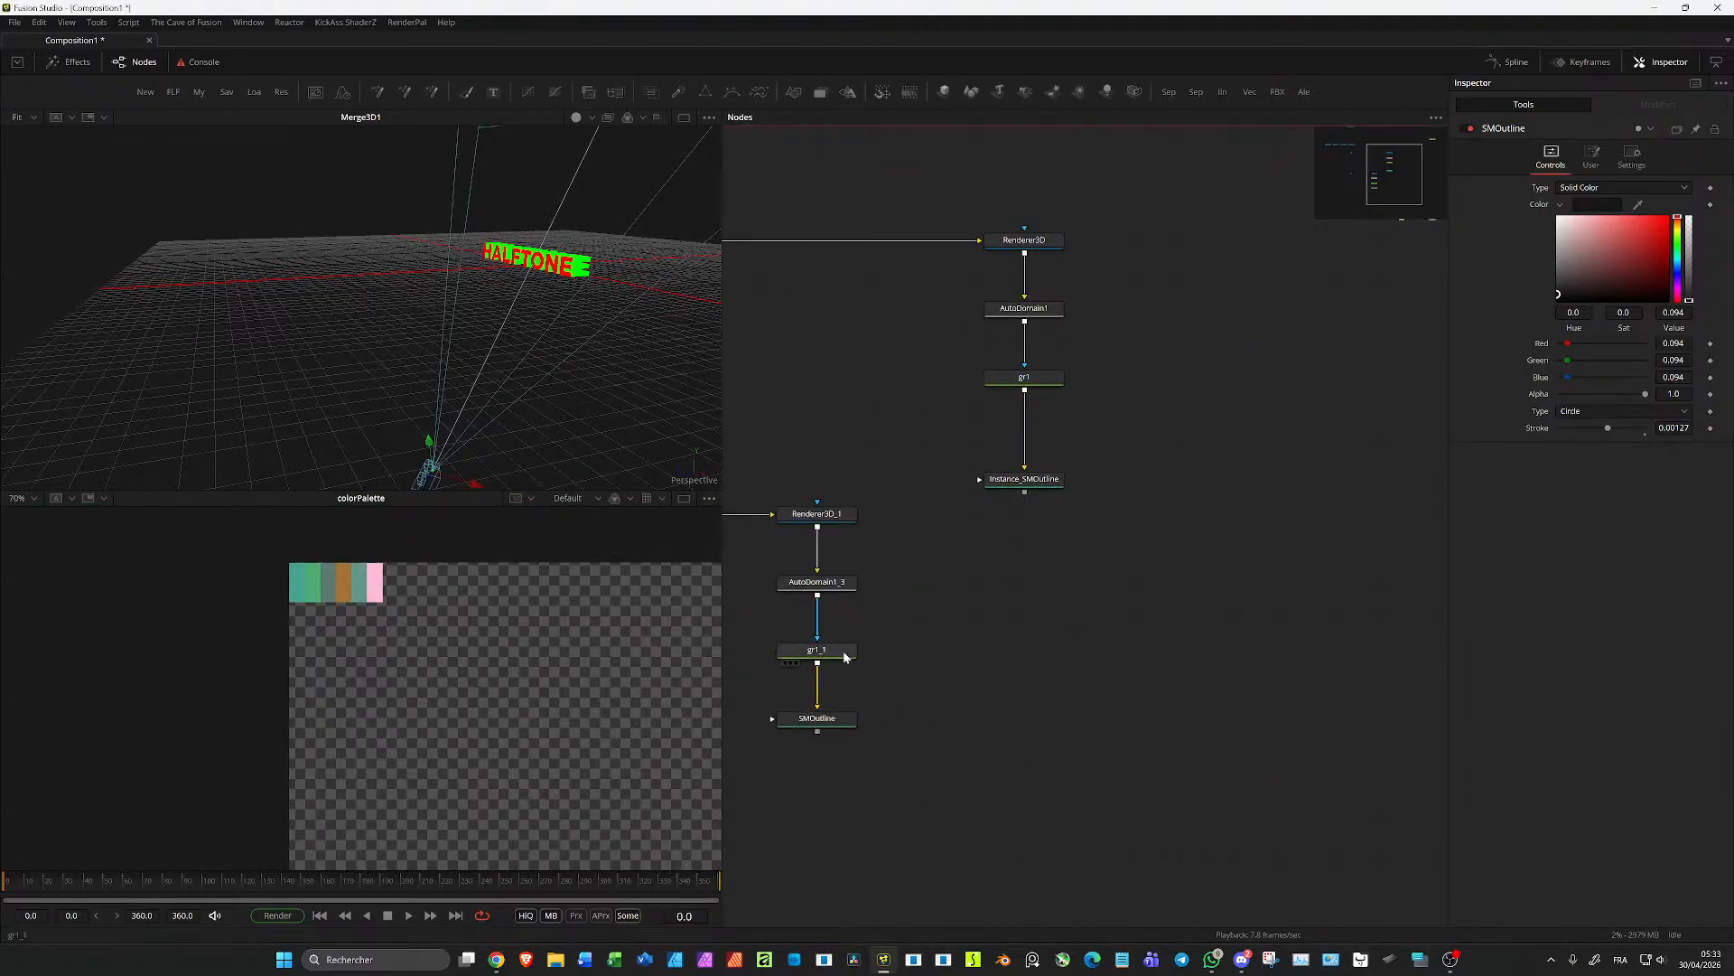
left_click(845, 650)
left_click_drag(810, 662, 517, 340)
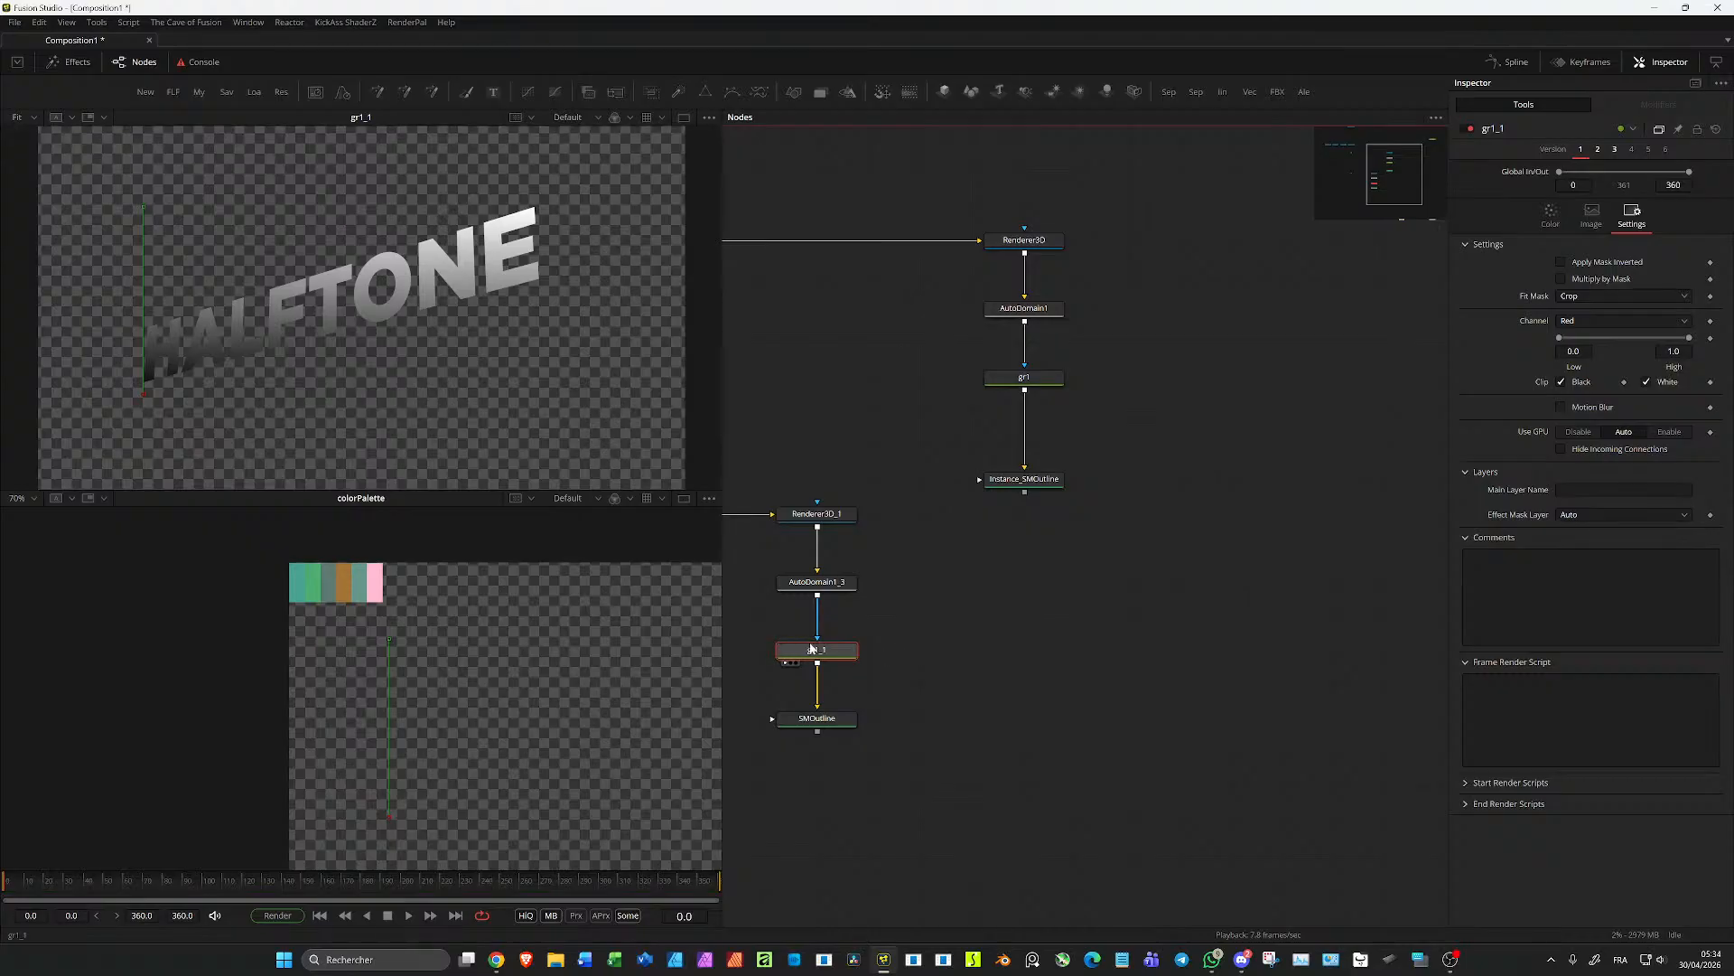
left_click(1550, 215)
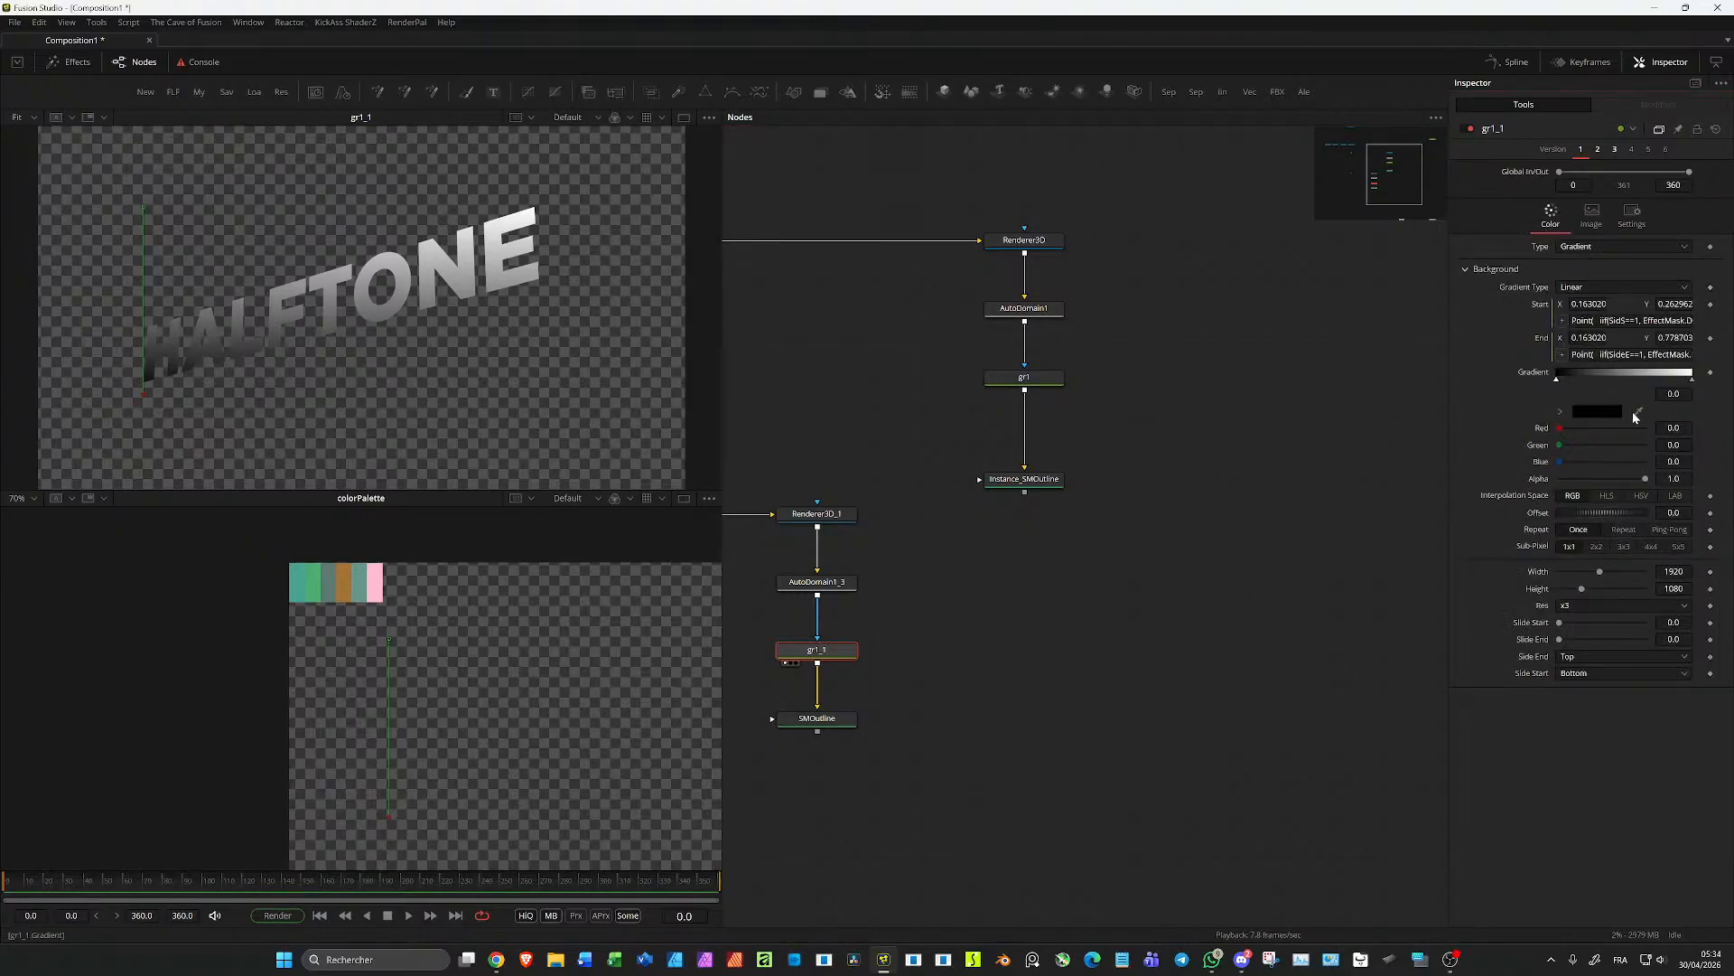
left_click_drag(1628, 407, 298, 582)
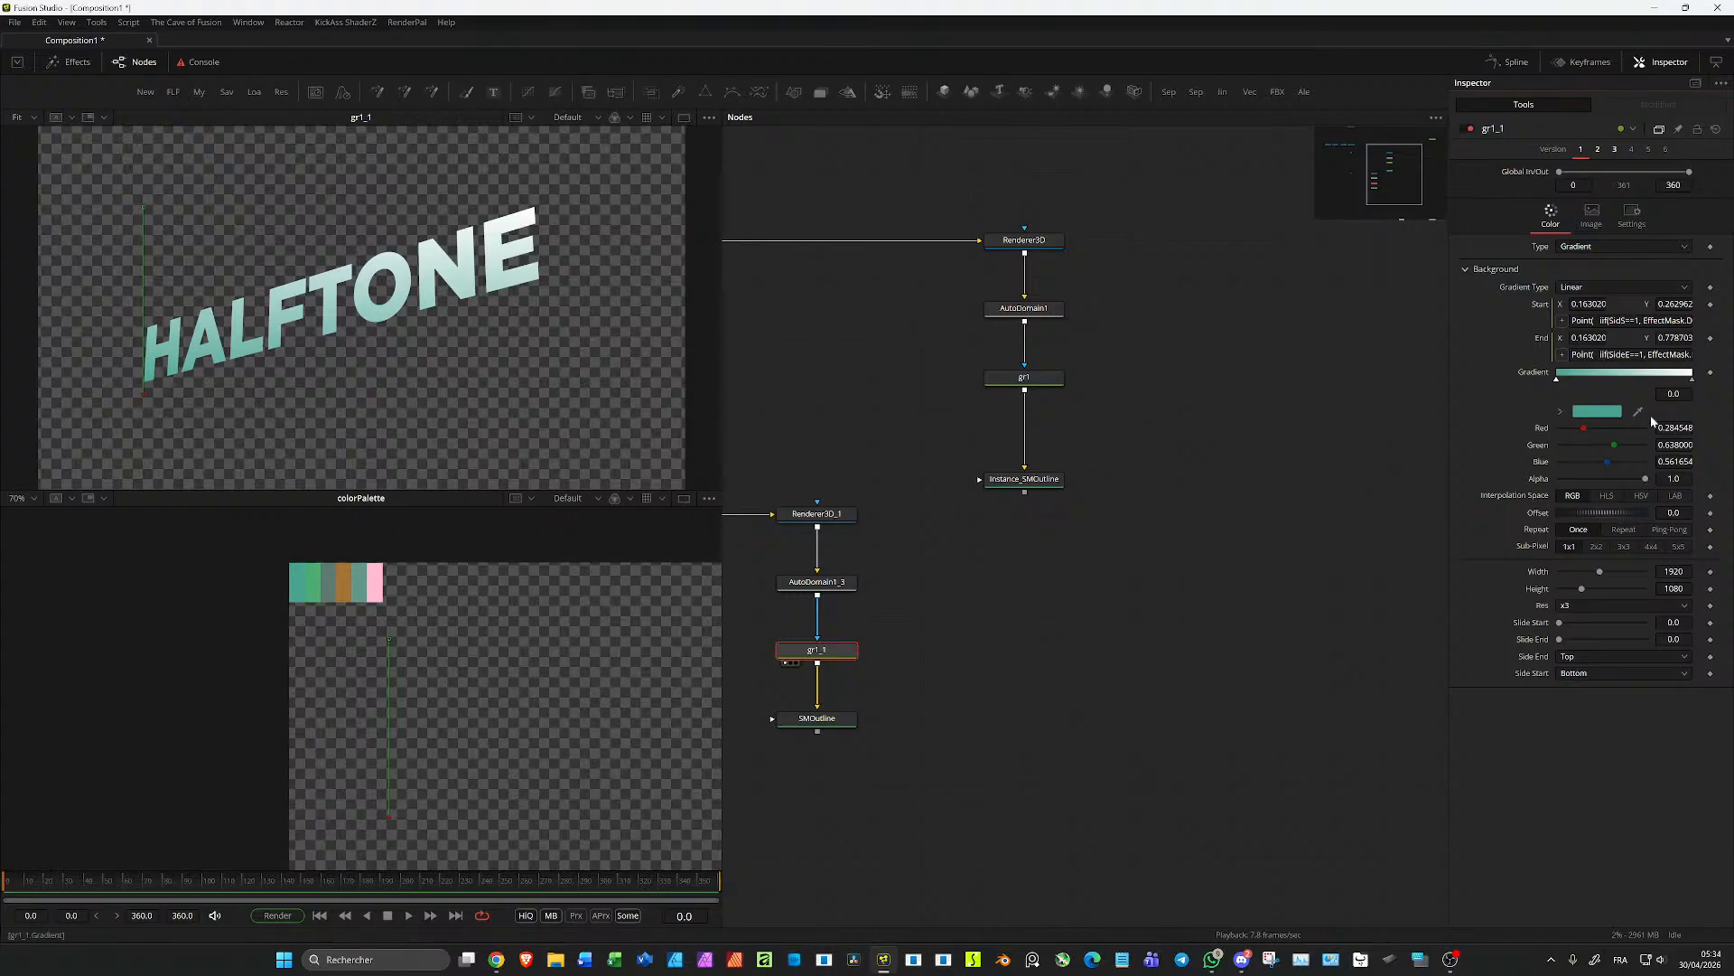
left_click(1694, 380)
left_click_drag(1638, 411, 321, 575)
Step: Remove the white end stop from gr1's gradient and pick the grey-green palette swatch for the remaining color
left_click(1030, 377)
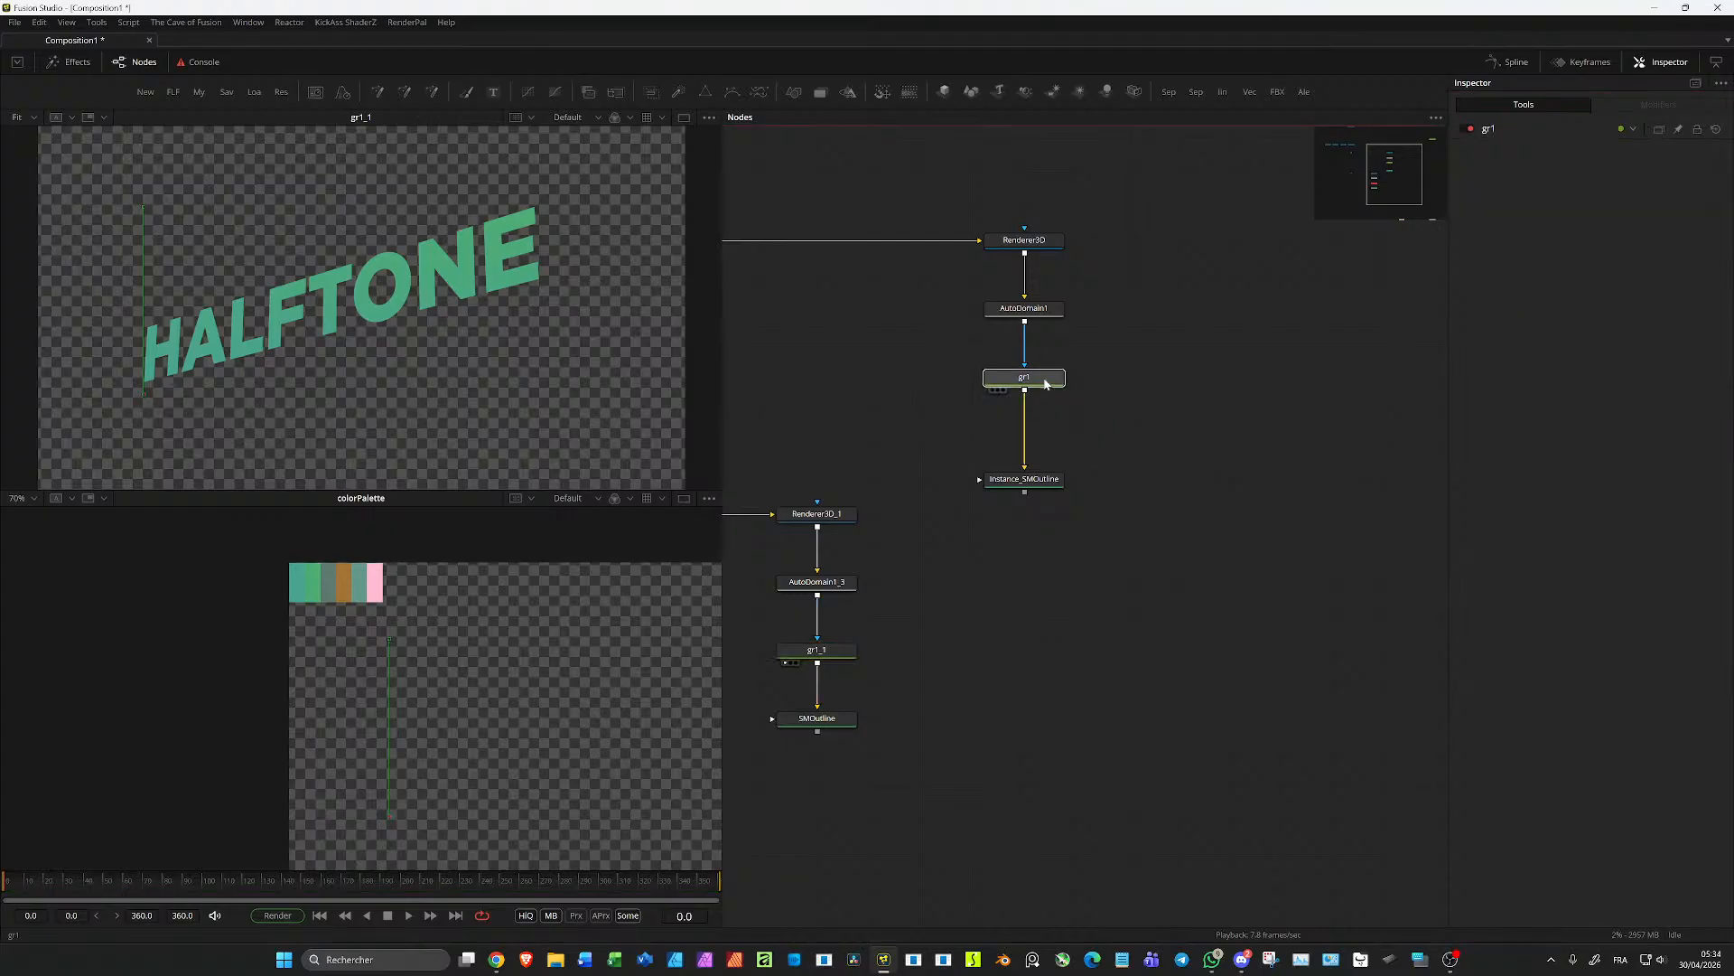
left_click(1550, 215)
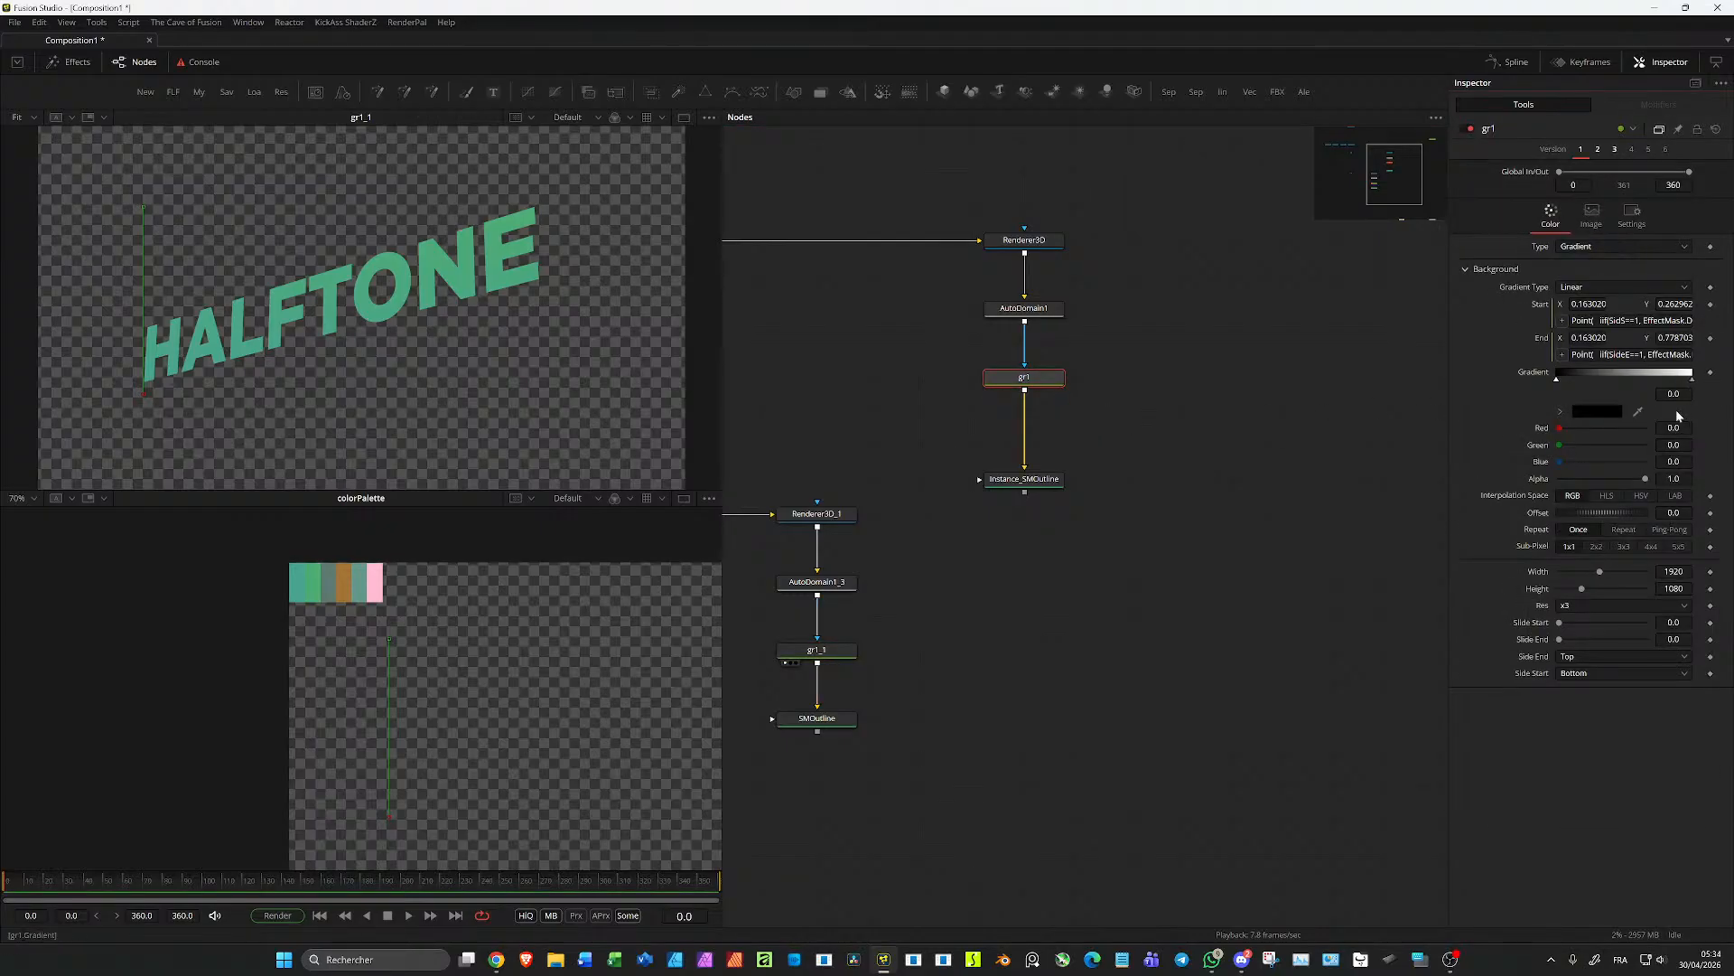
left_click_drag(1695, 383, 1702, 355)
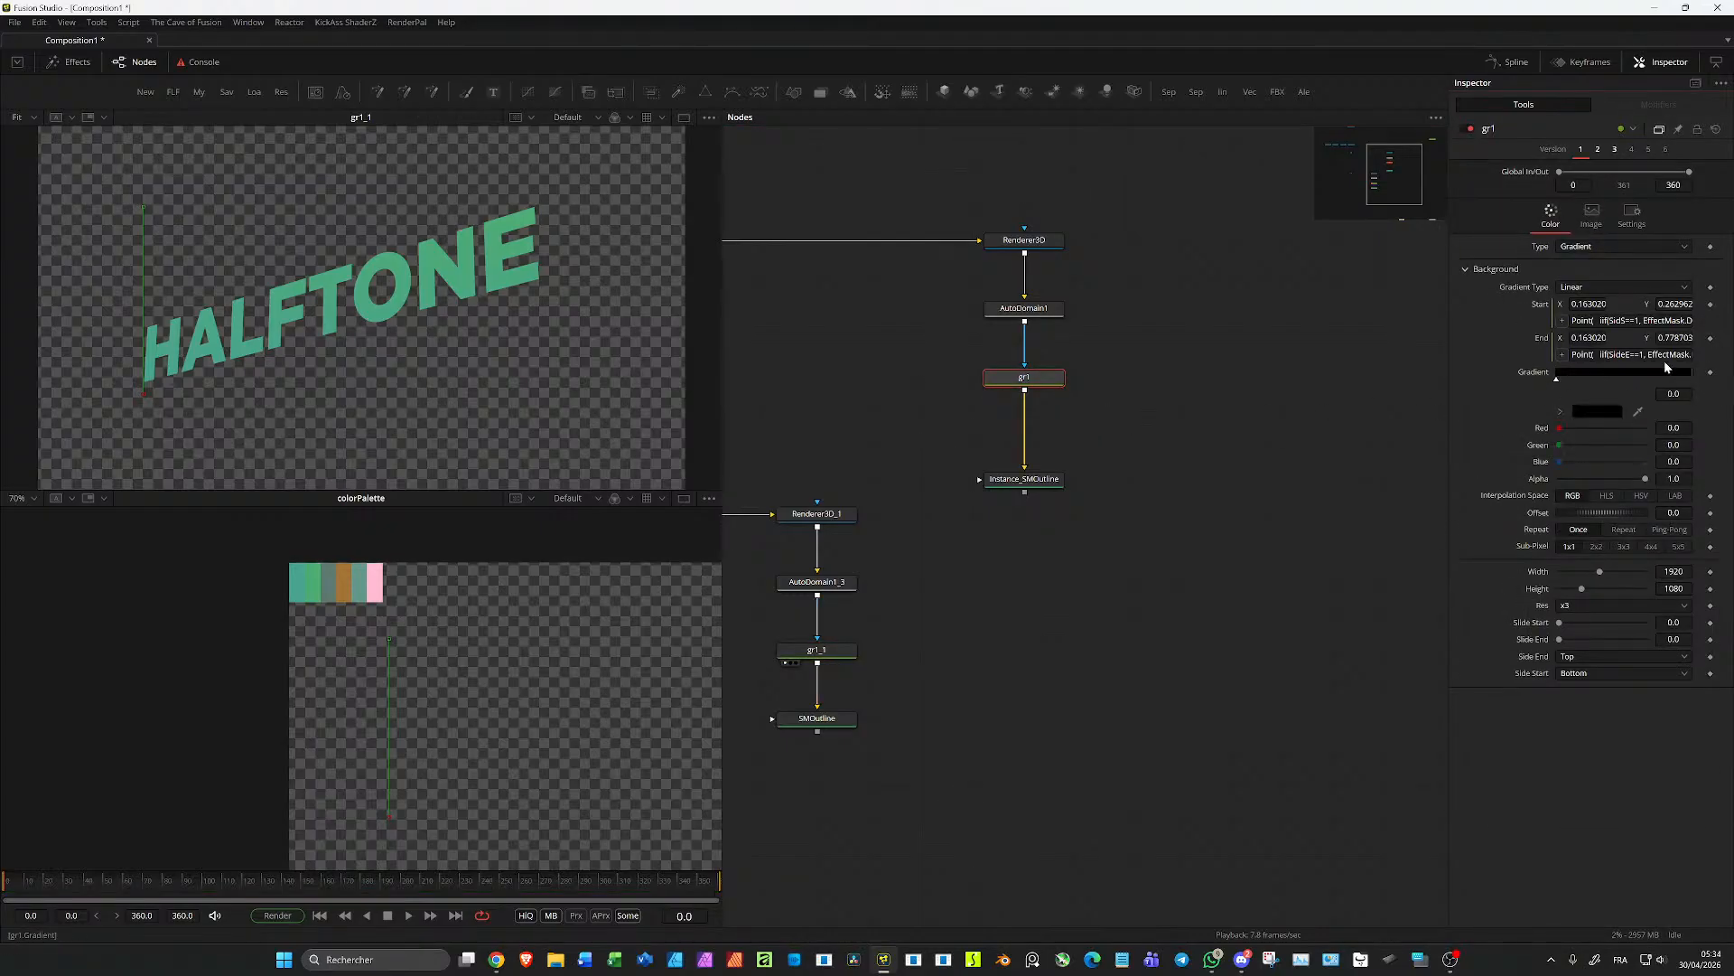
left_click_drag(1638, 410, 330, 575)
Step: Merge the SMOutline output over Instance_SMOutline and inspect the combined text in the lower viewer
left_click(1021, 478)
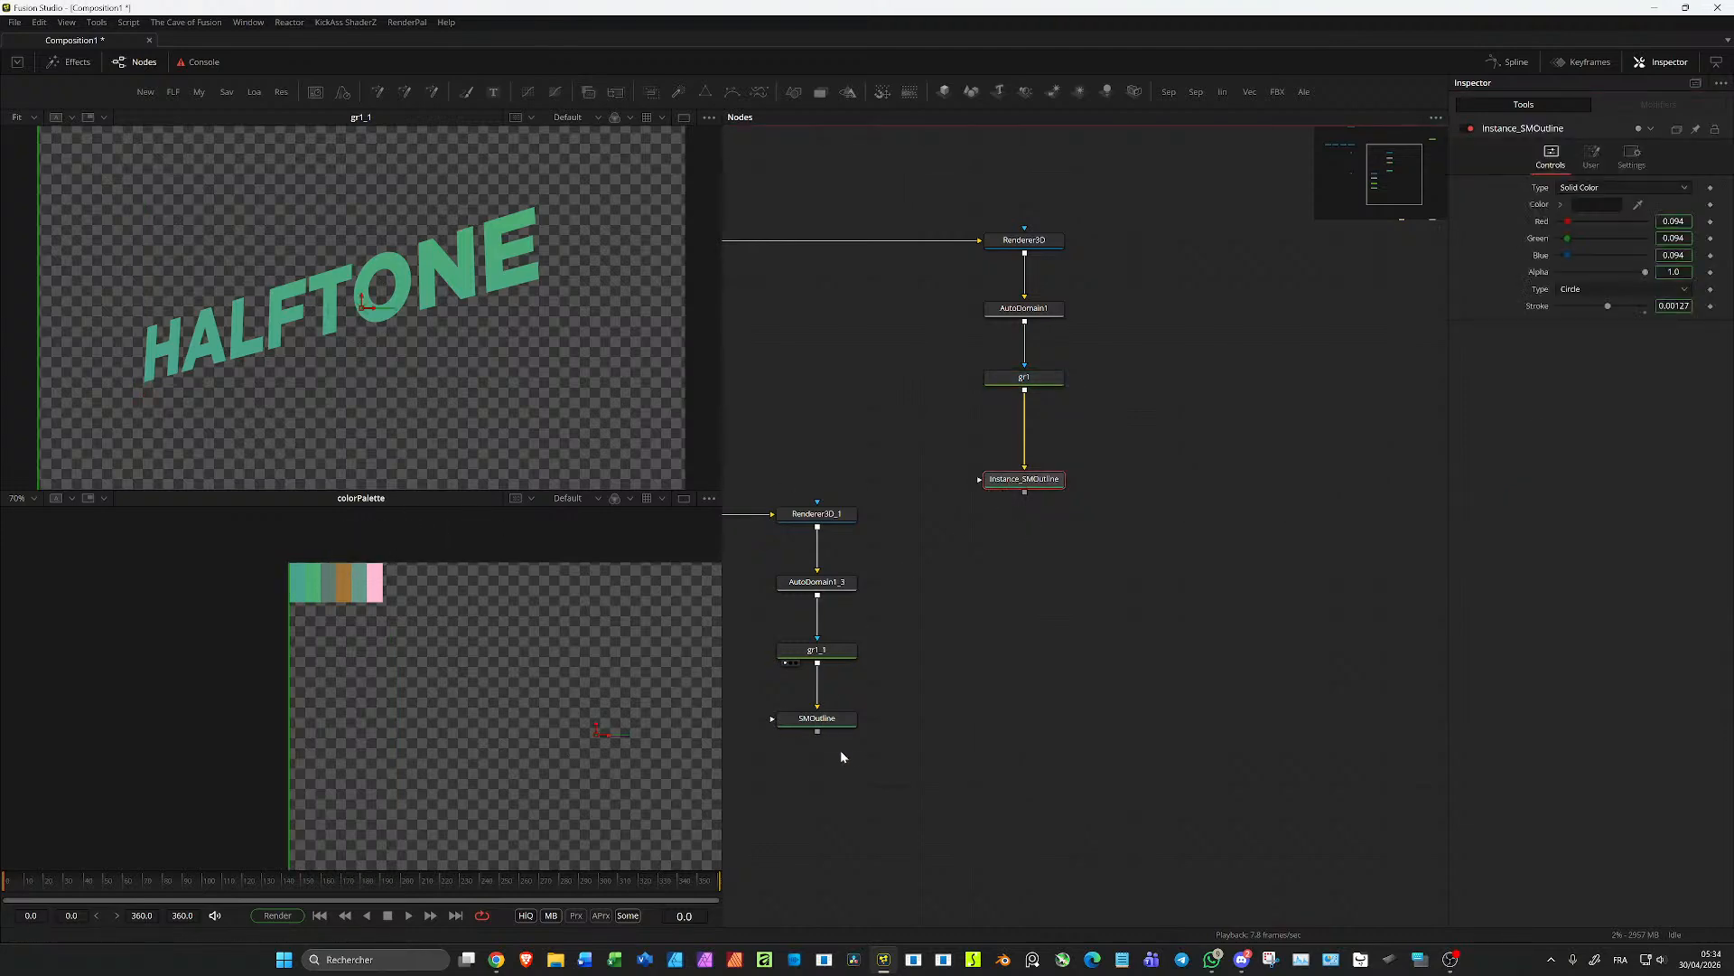
left_click_drag(813, 732, 1028, 495)
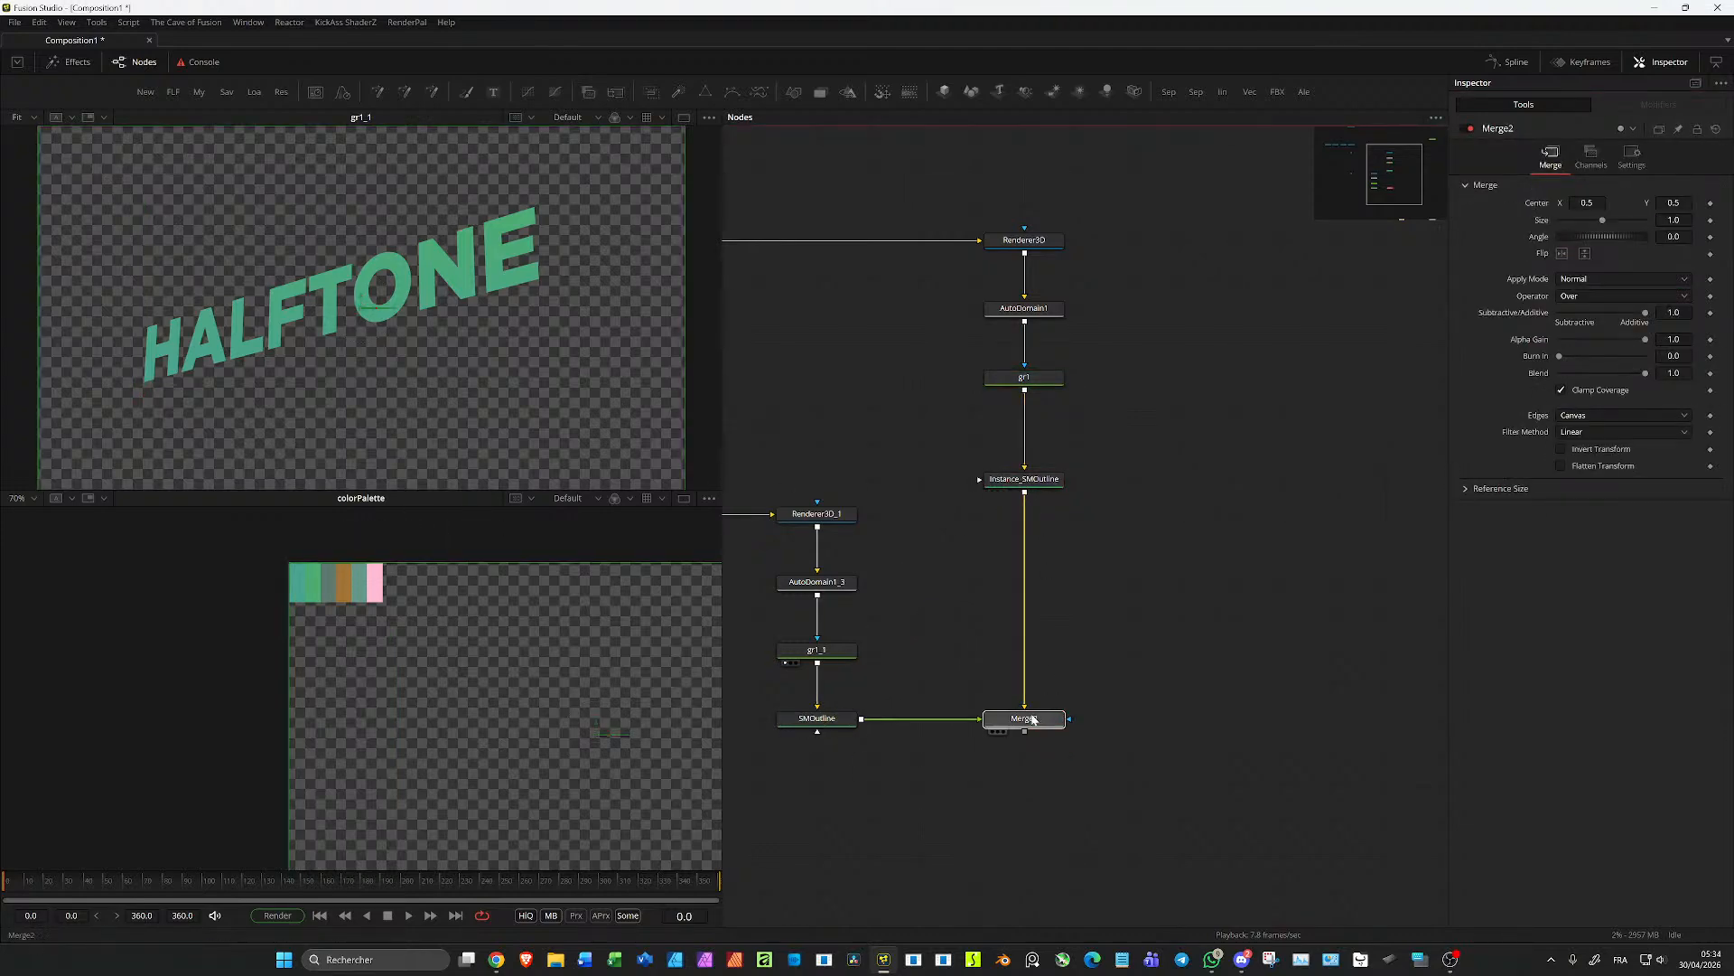
left_click_drag(531, 728, 535, 728)
left_click_drag(757, 729, 829, 709)
left_click(483, 728)
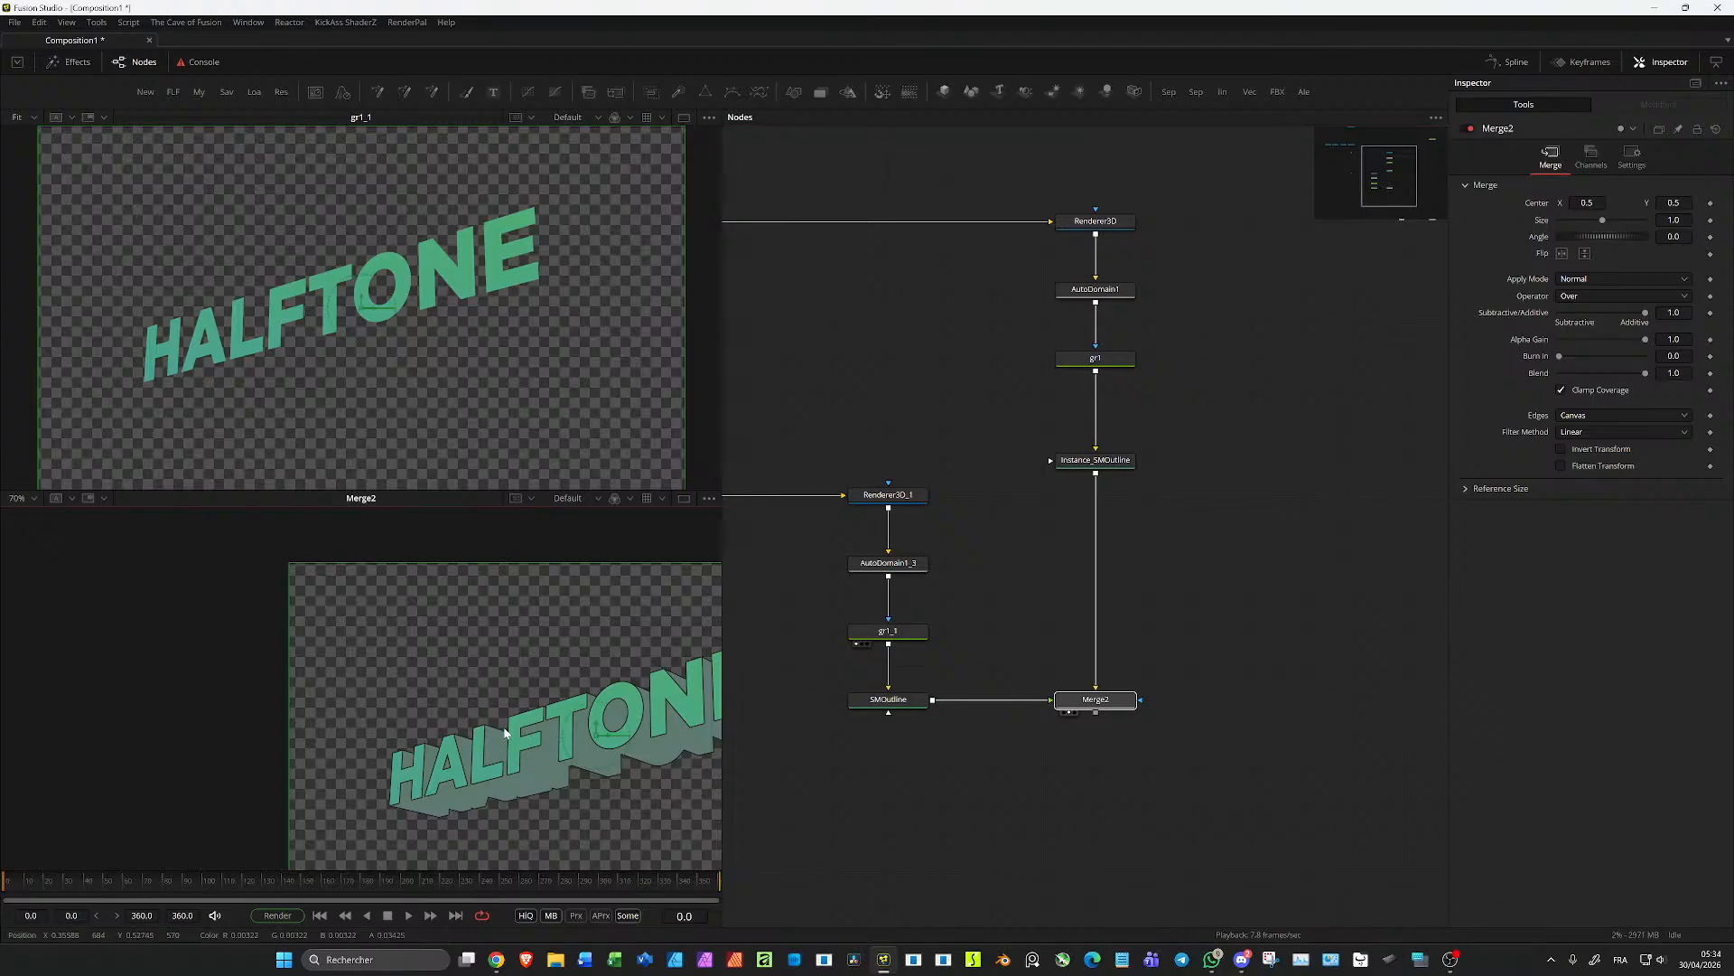
key("ctrl+f")
scroll(465, 744, "up", 4)
scroll(389, 748, "down", 3)
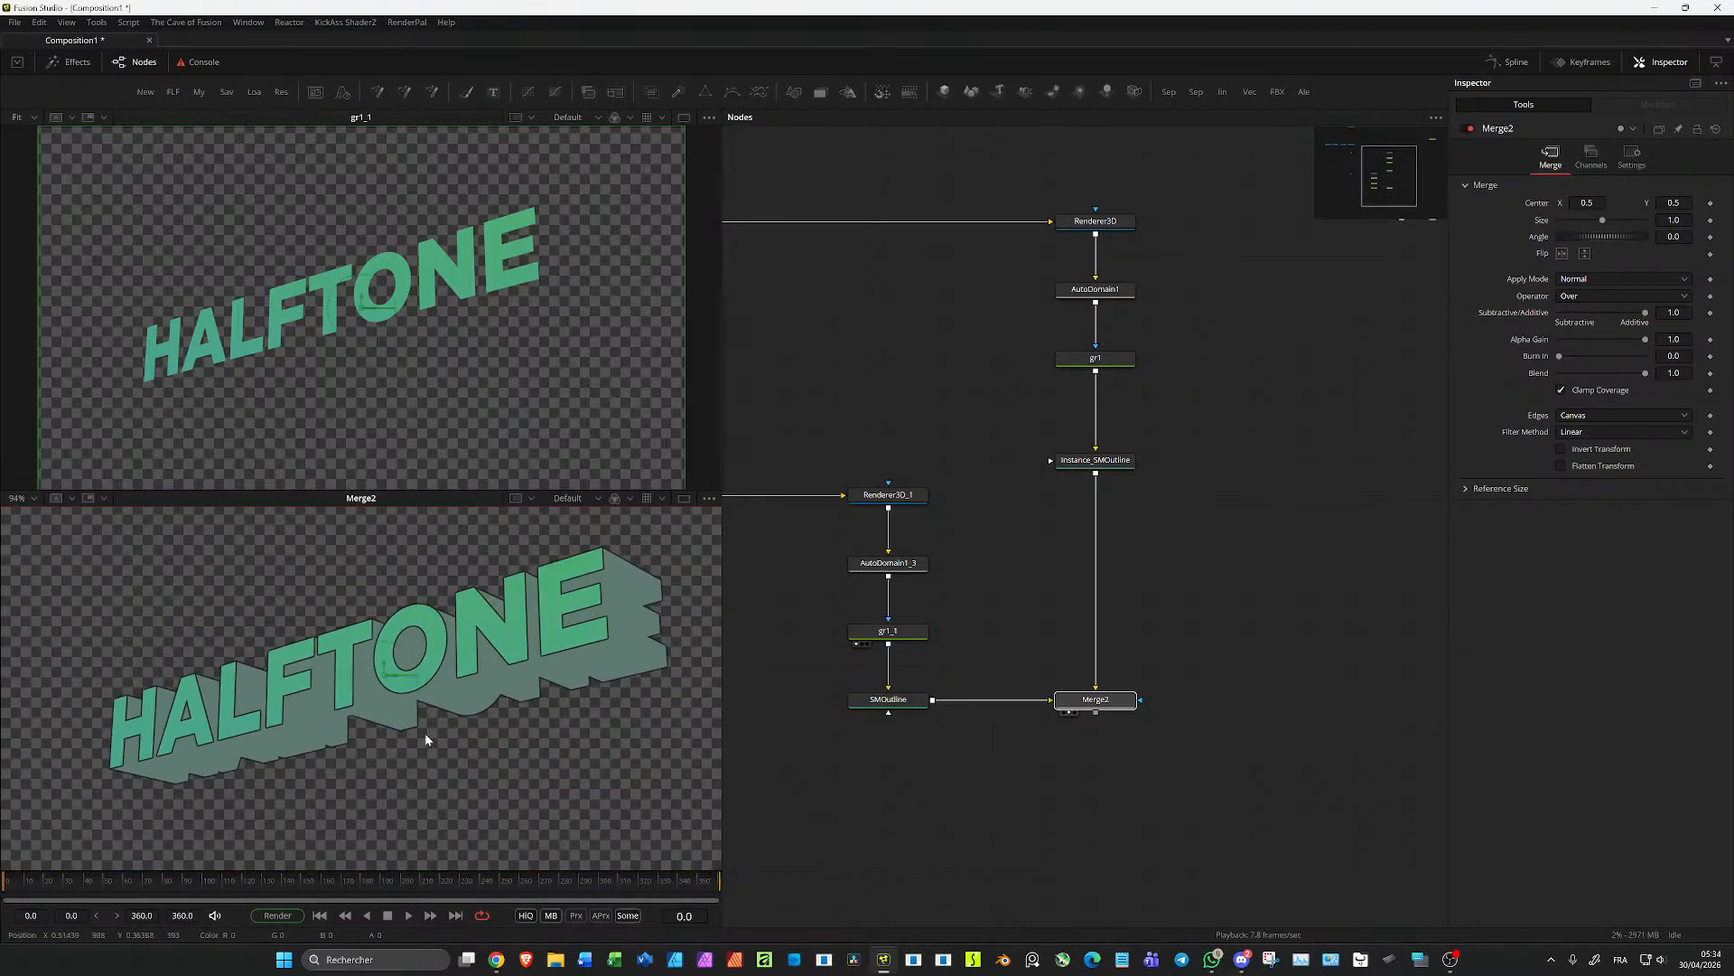
left_click(888, 634)
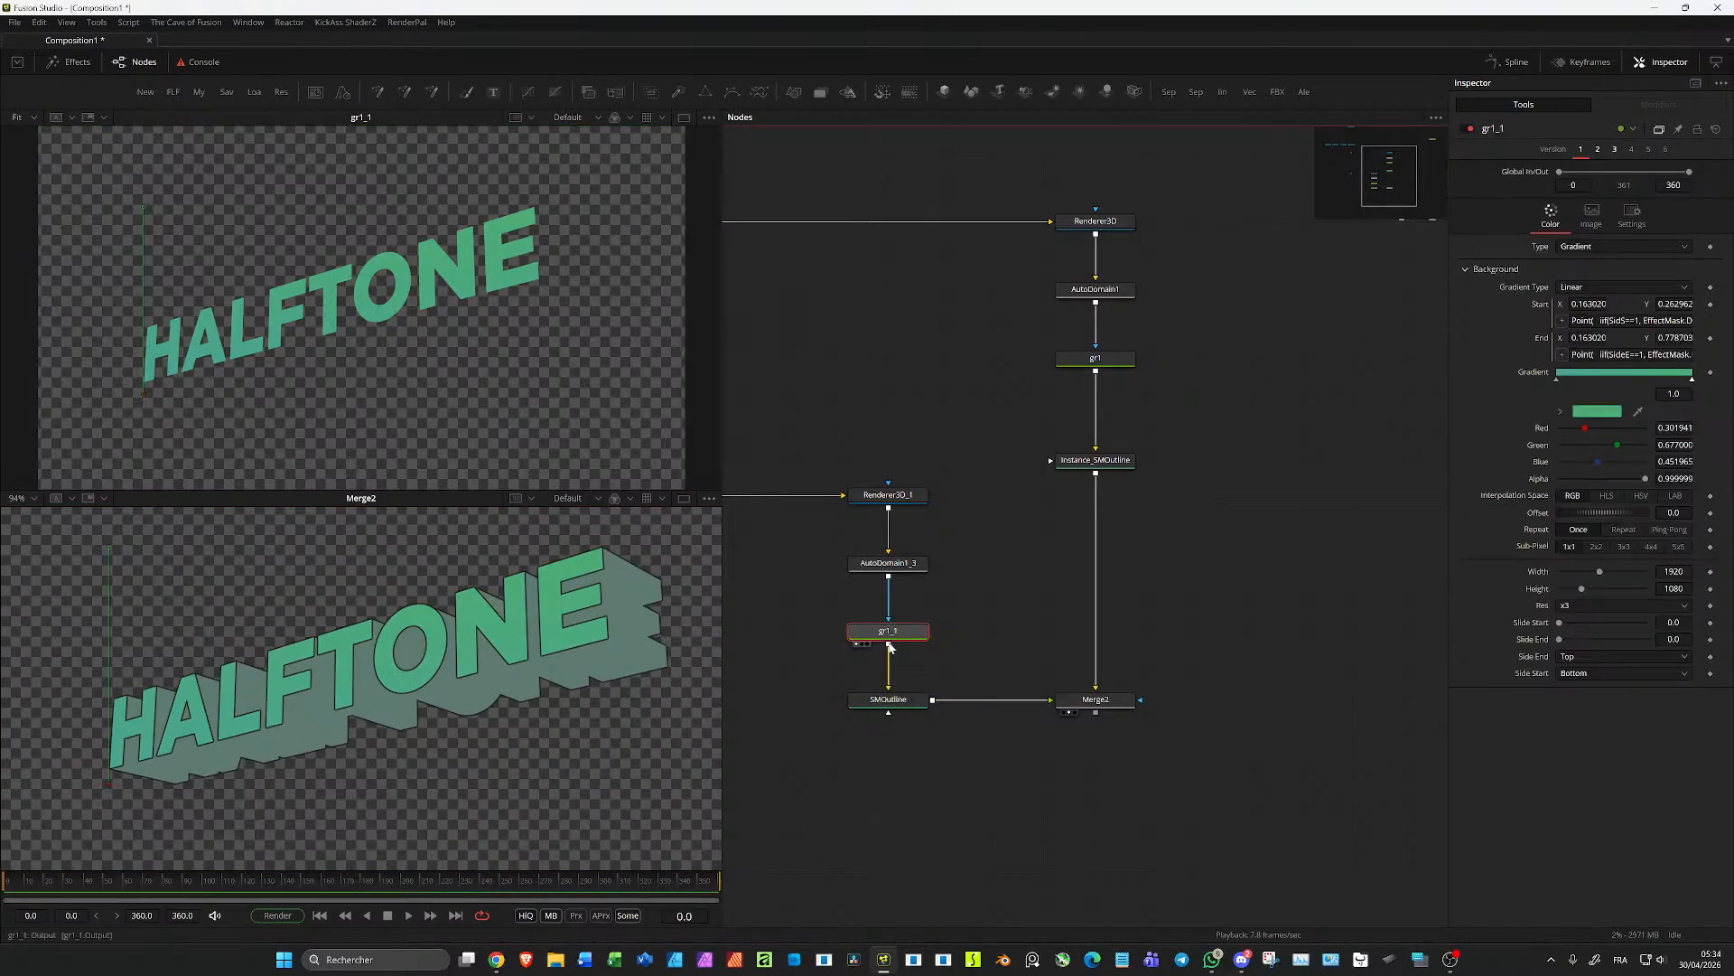
left_click_drag(1098, 773, 1054, 613)
scroll(1101, 700, "down", 3)
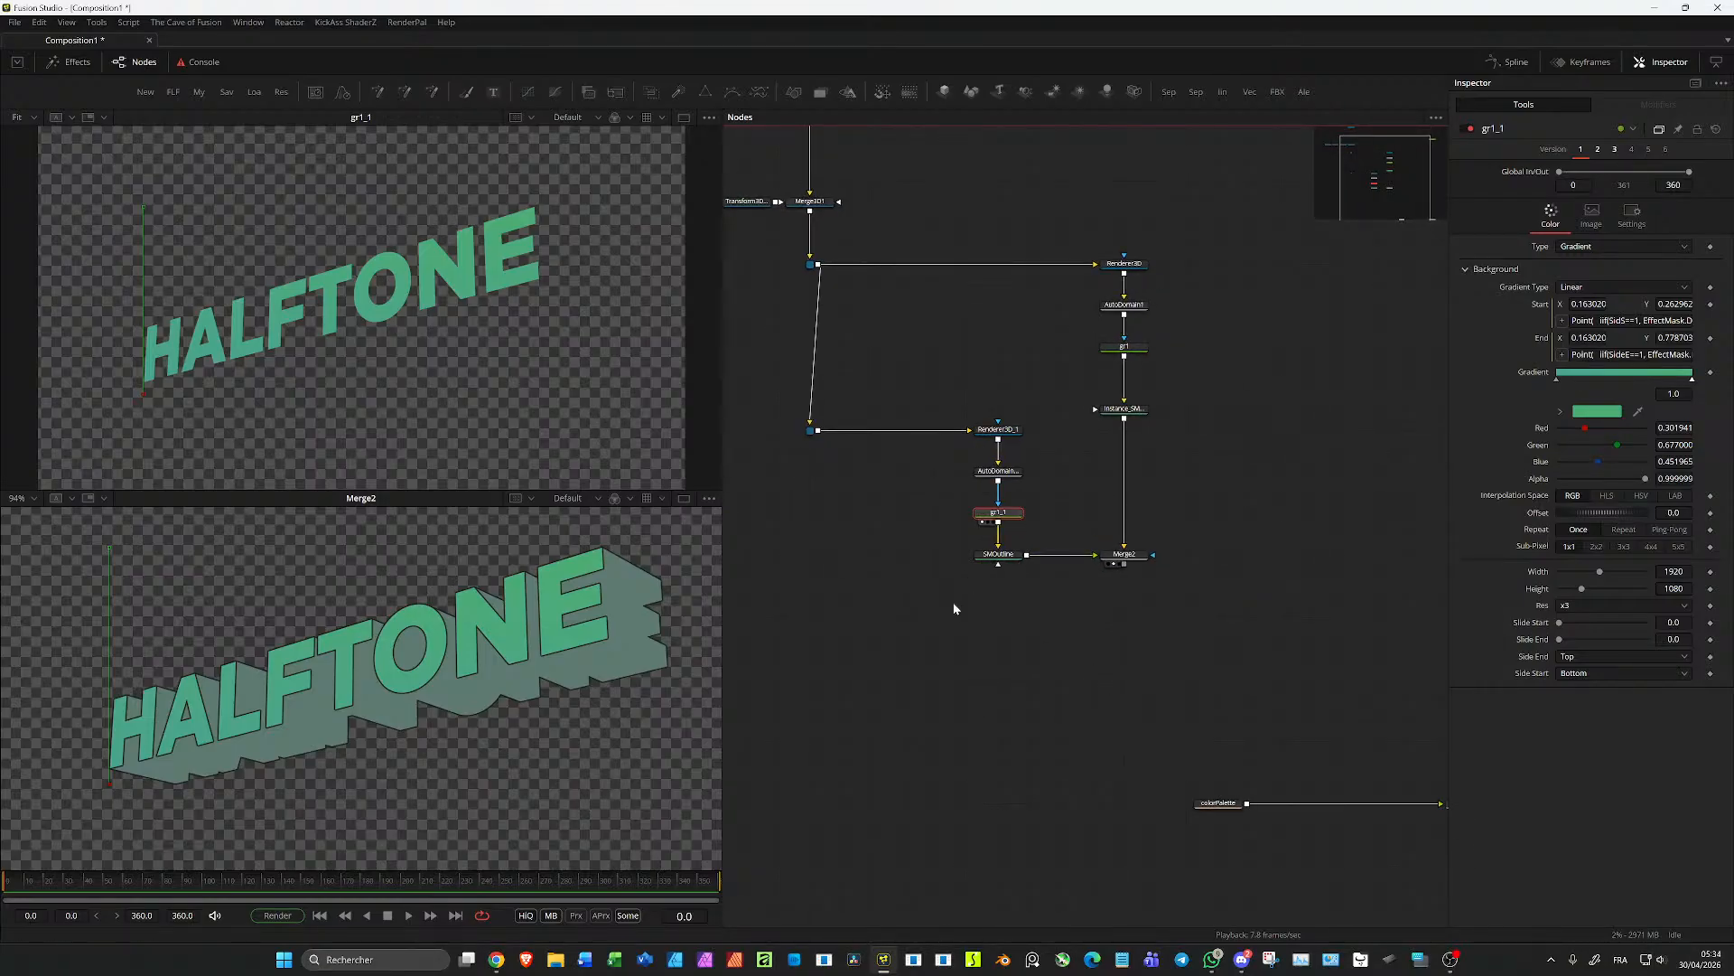
scroll(1055, 597, "down", 4)
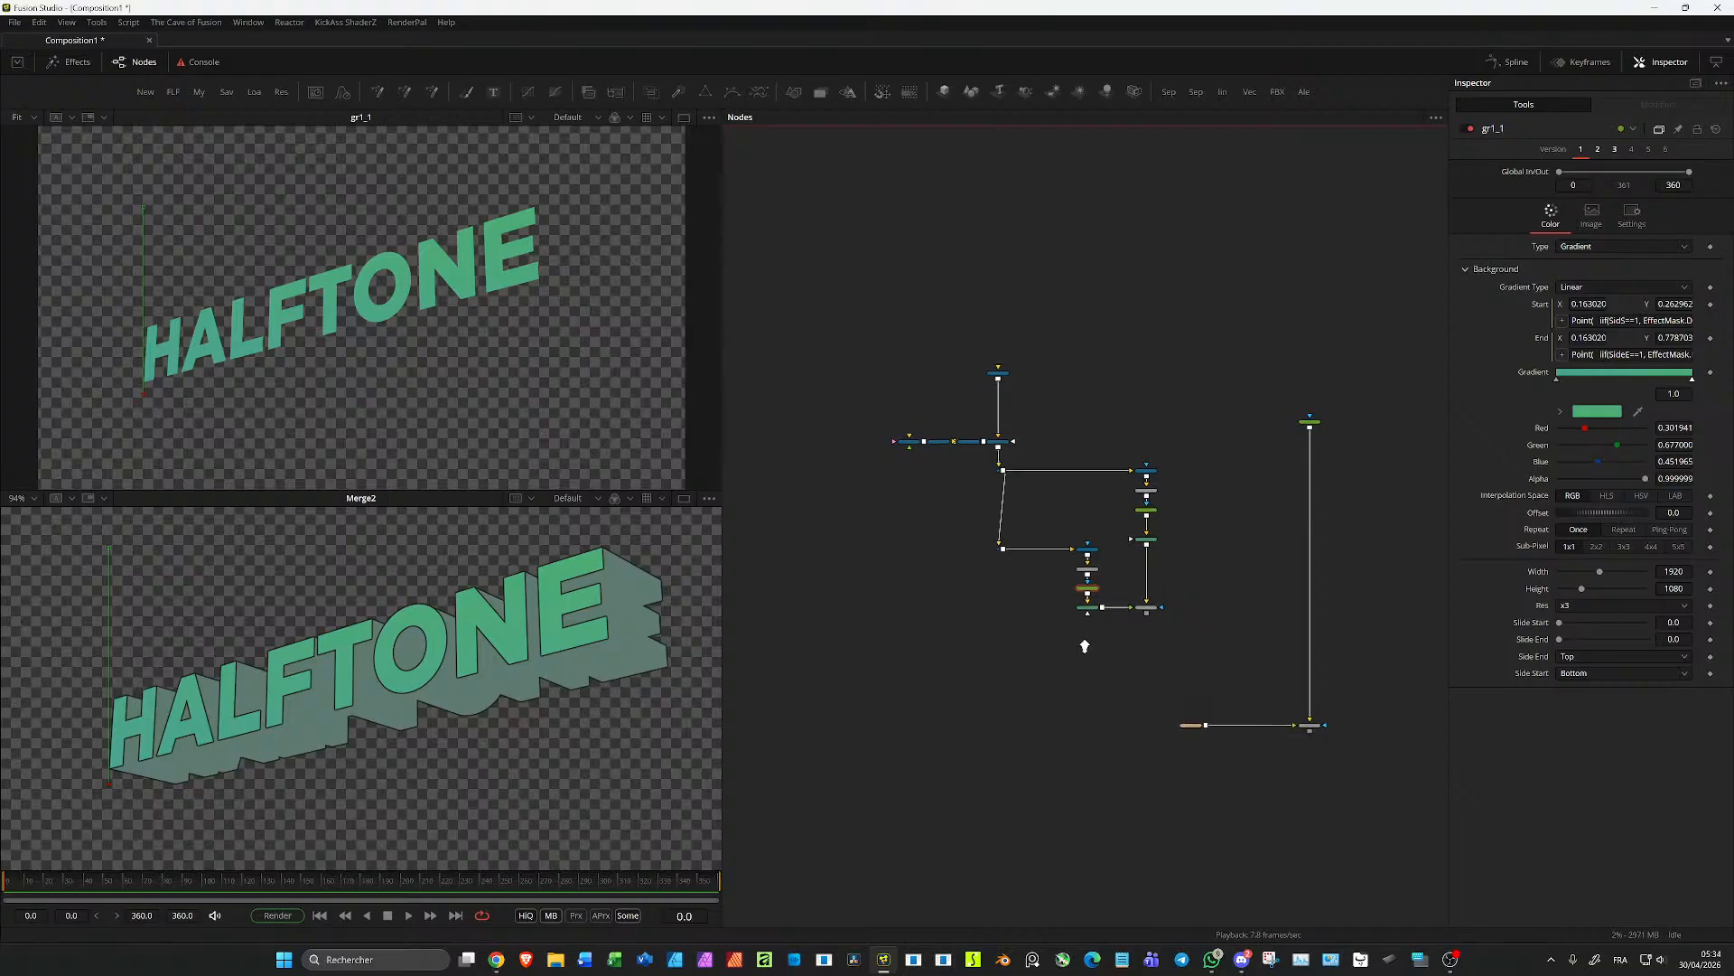
scroll(1085, 646, "up", 3)
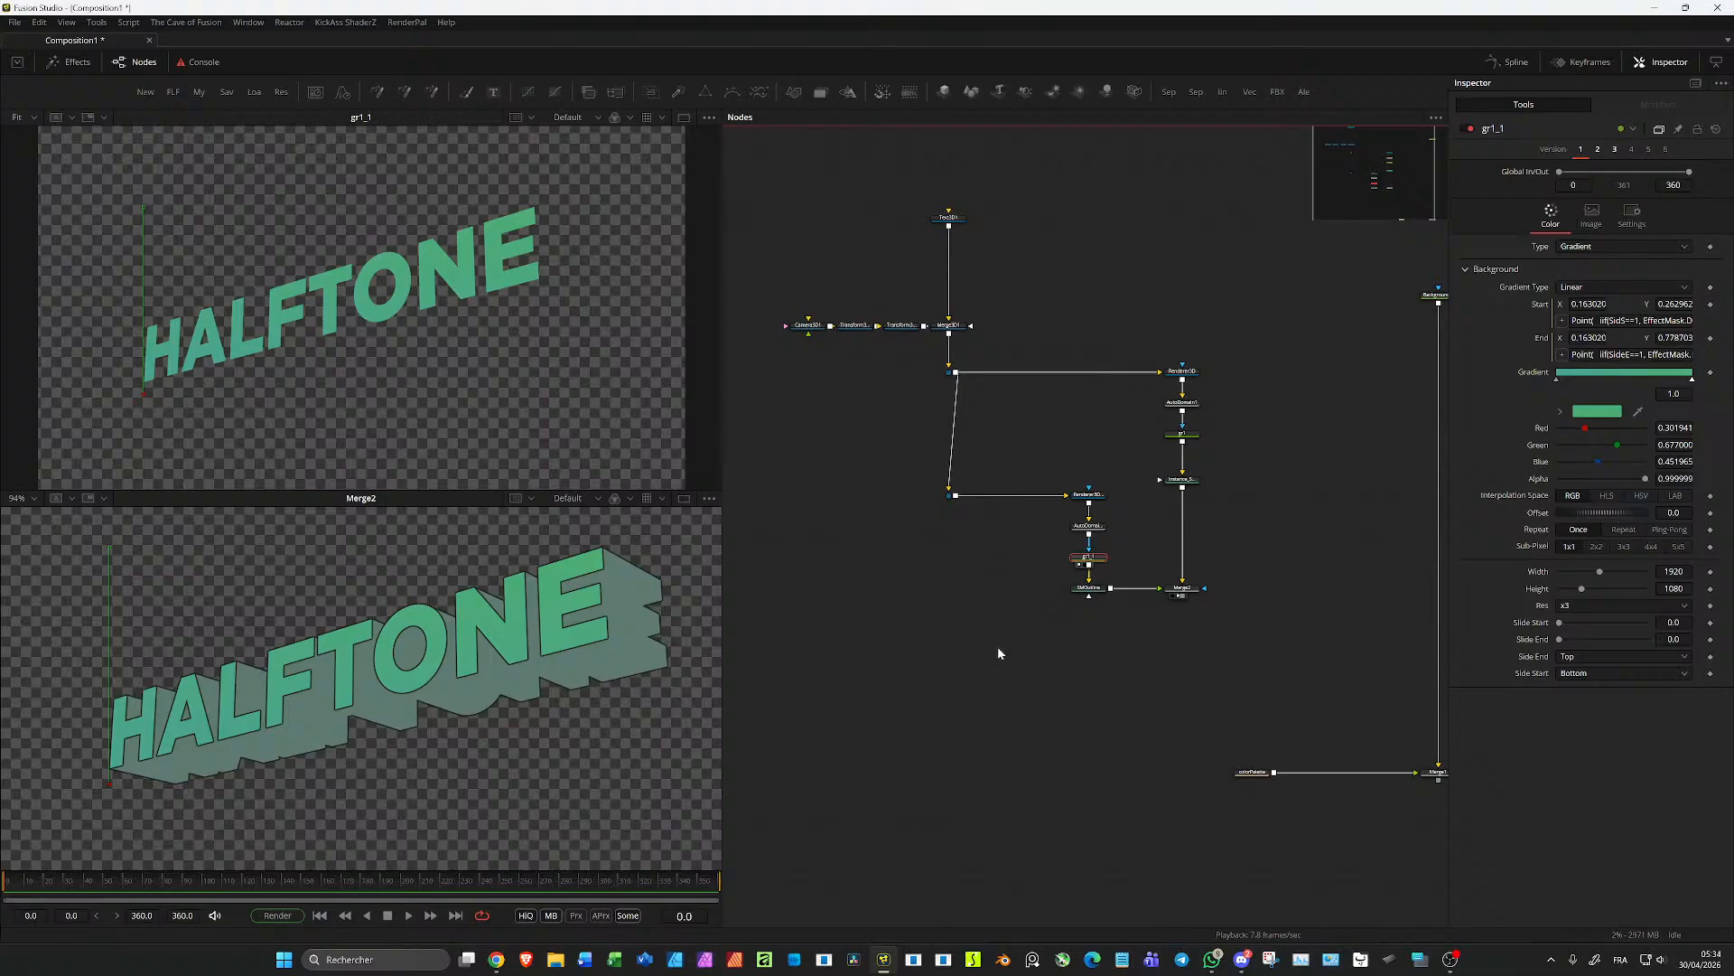
scroll(999, 656, "up", 2)
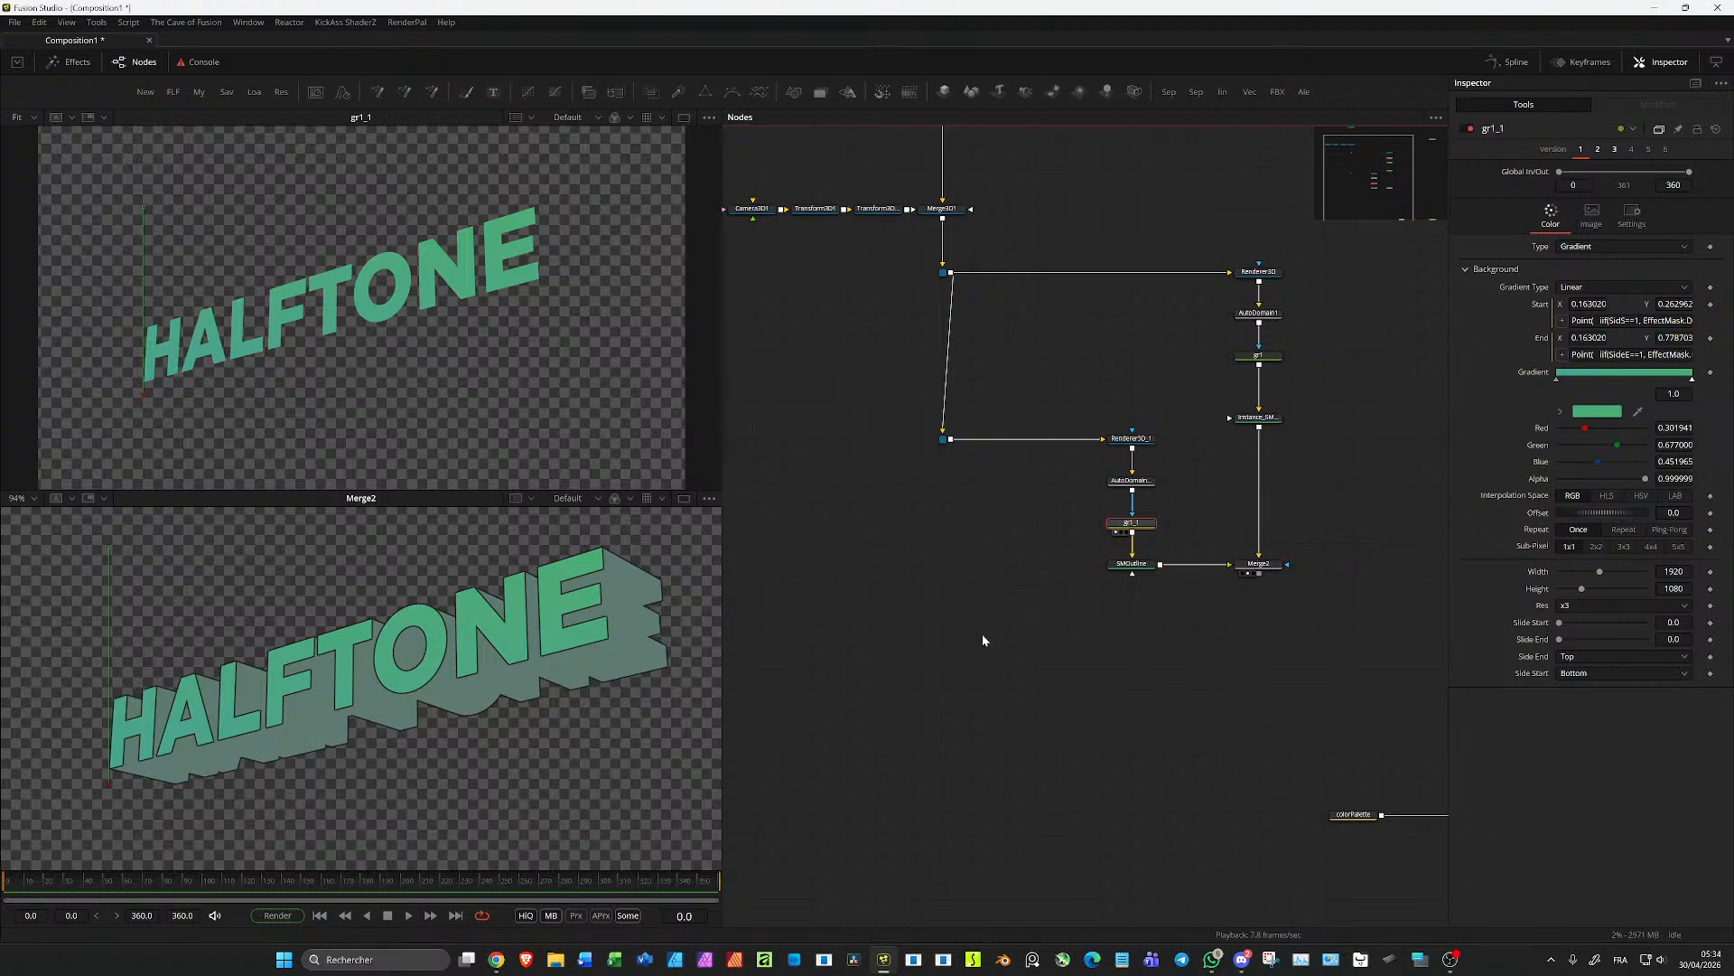
Step: Add a ReplaceMaterial3D followed by a Merge3D below the outline branches, fed from the lower routing point through a new pipe router
left_click(1028, 631)
key("ctrl+v")
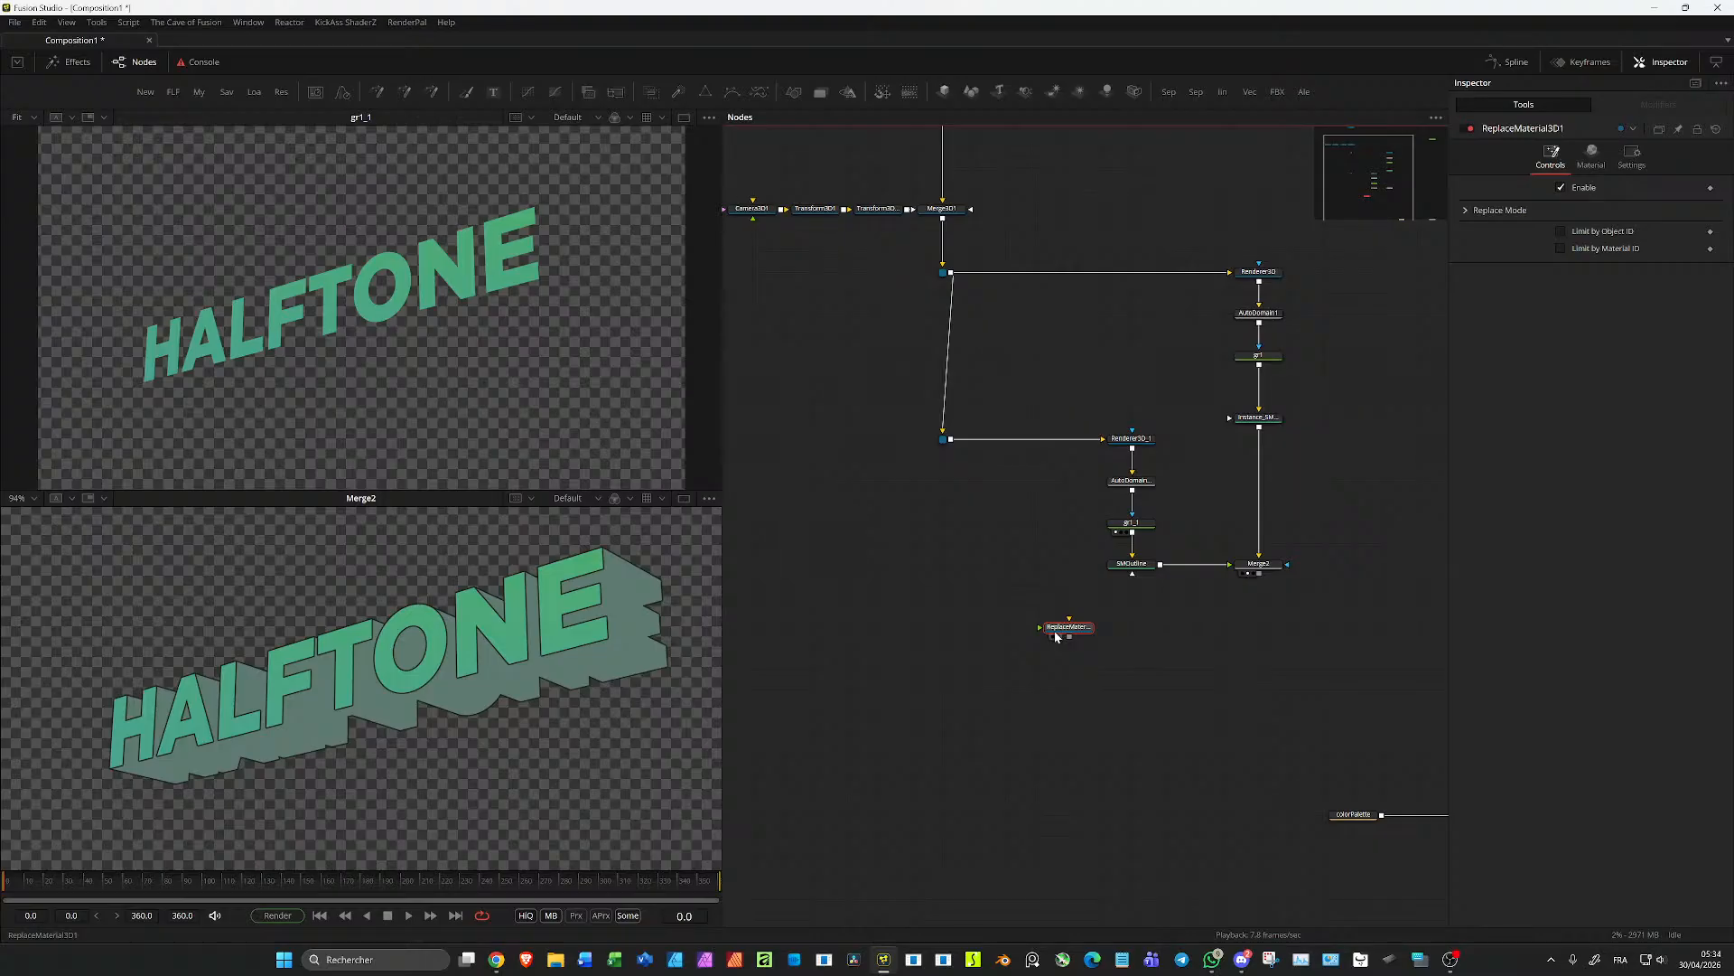
key("shift+m")
left_click_drag(1063, 648, 1073, 685)
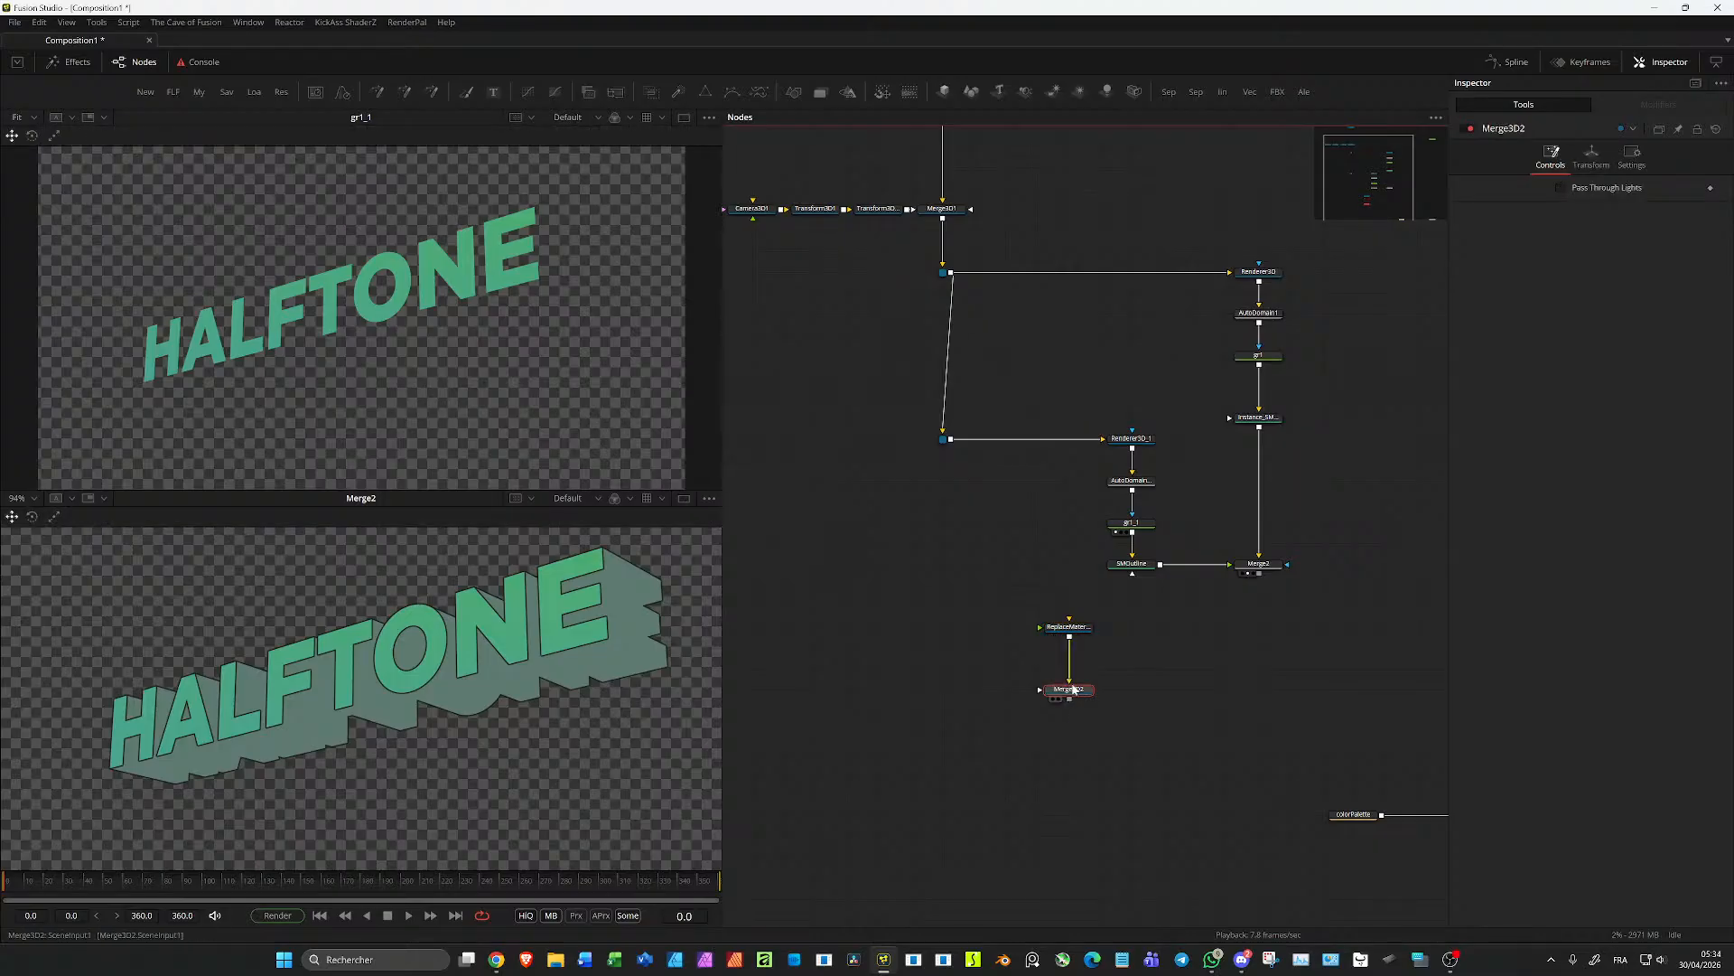
left_click_drag(953, 441, 943, 626)
left_click(1015, 575, "alt")
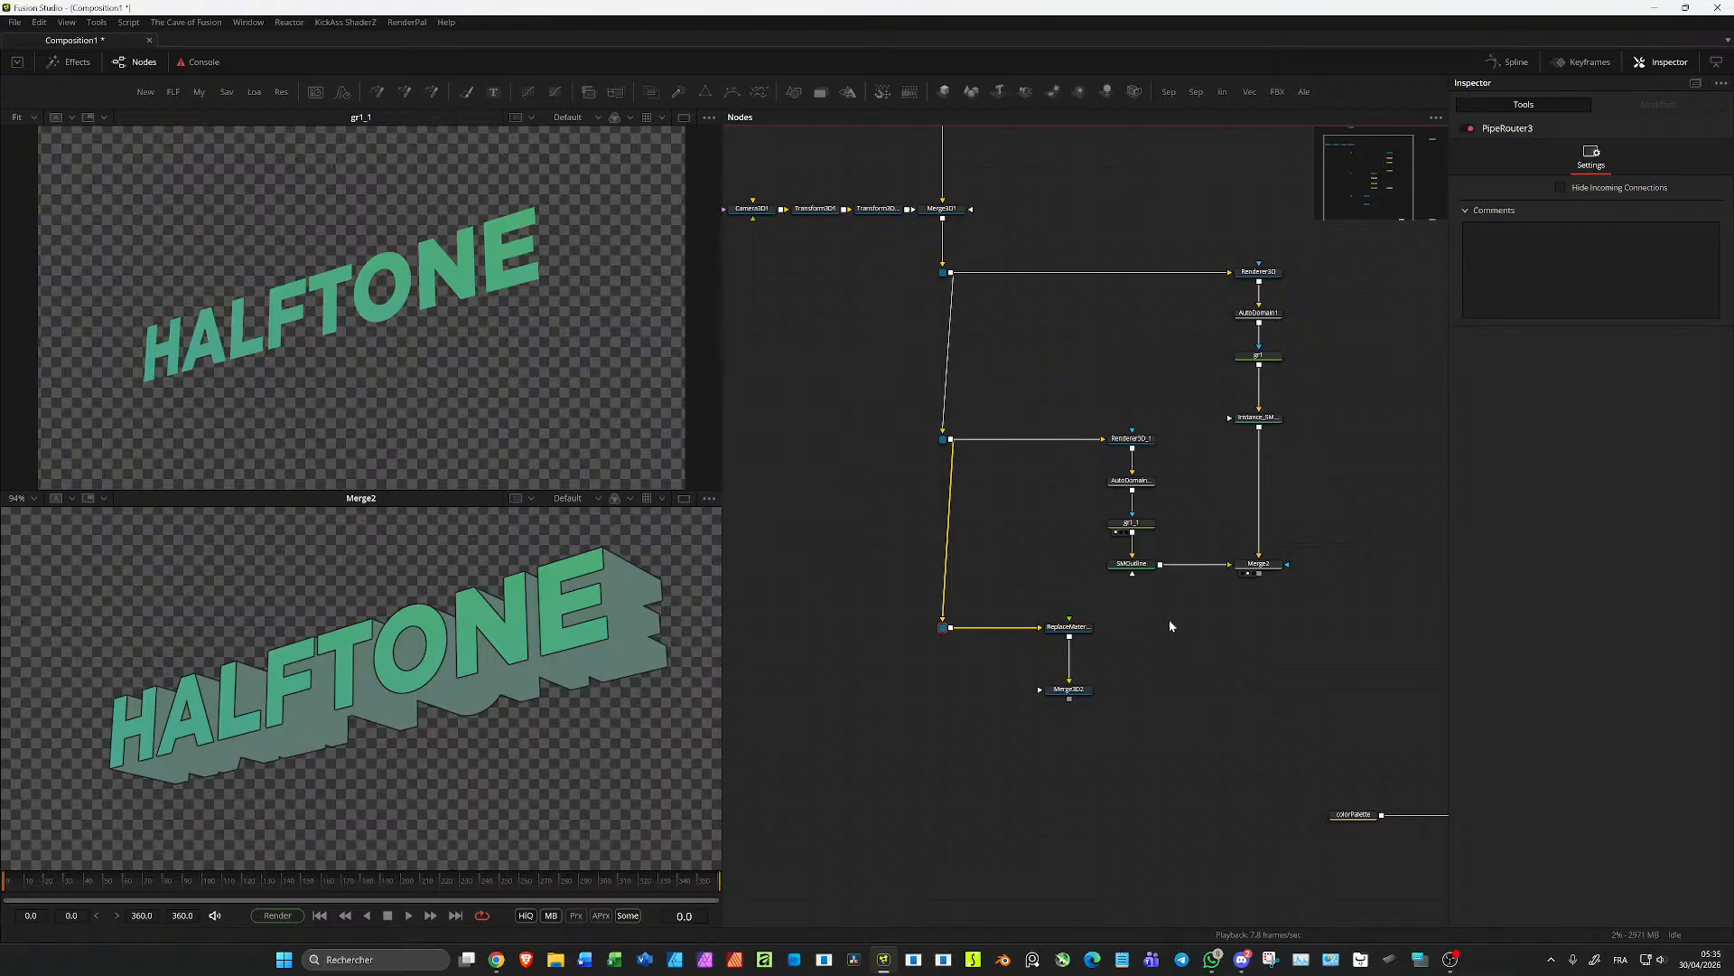
Step: Add an ambient light and a directional light connected to Merge3D2
left_click(1069, 690)
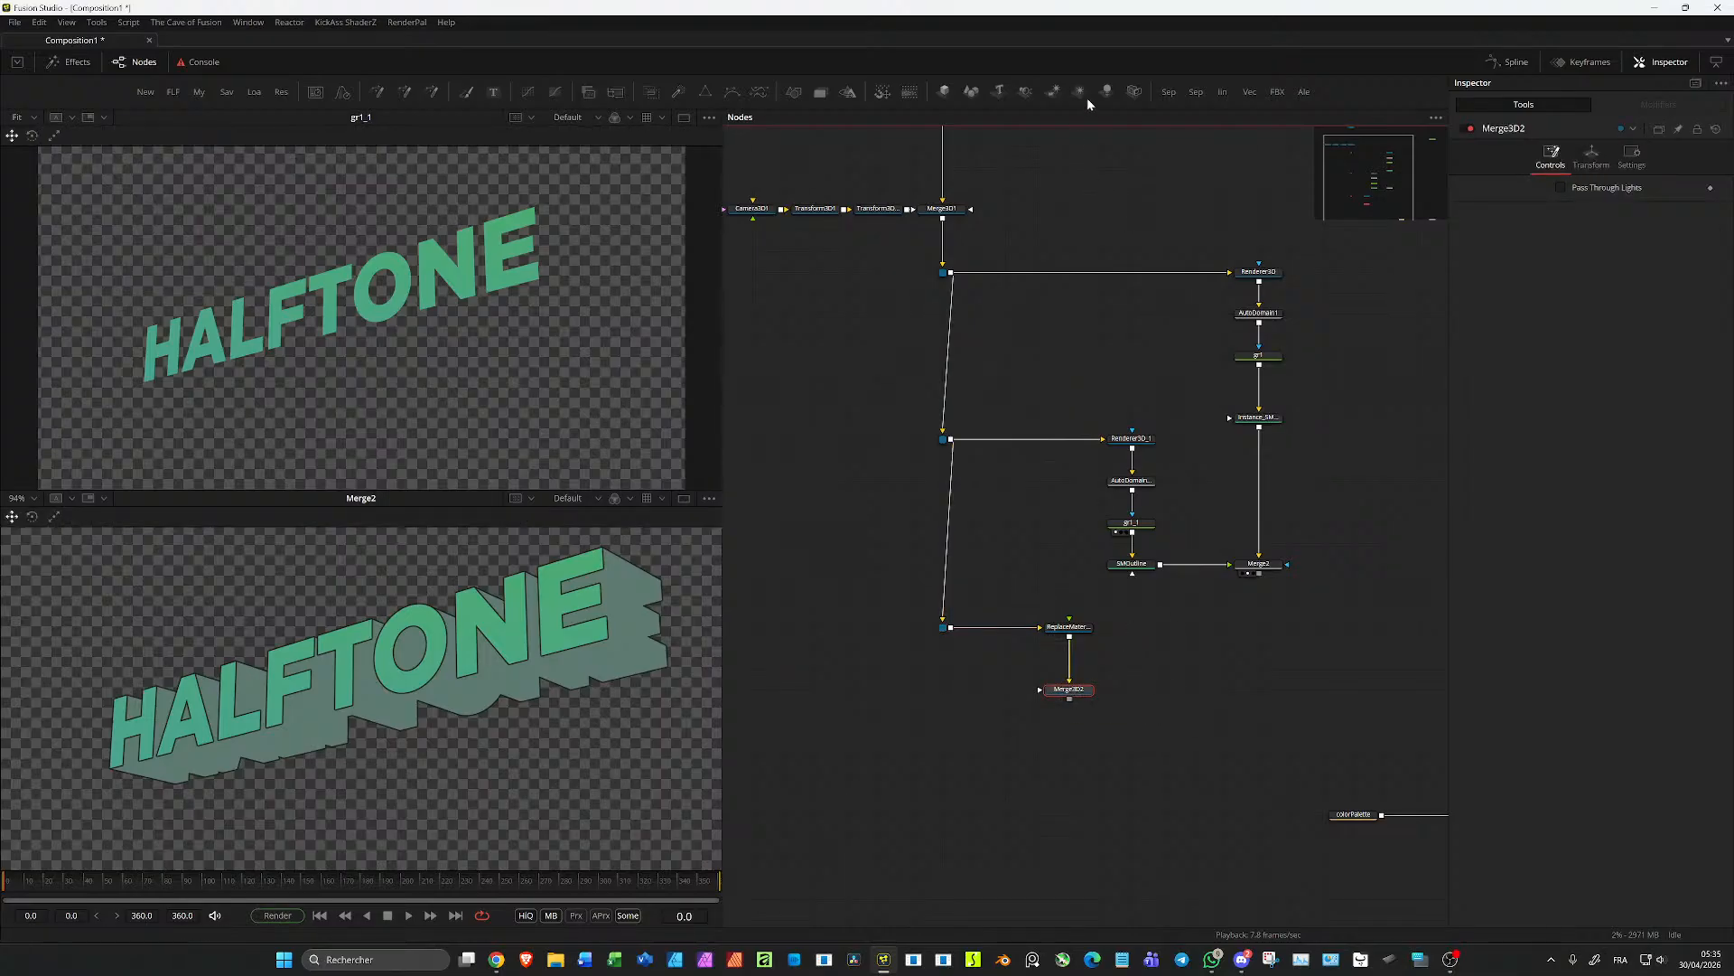
left_click_drag(1082, 93, 1069, 691)
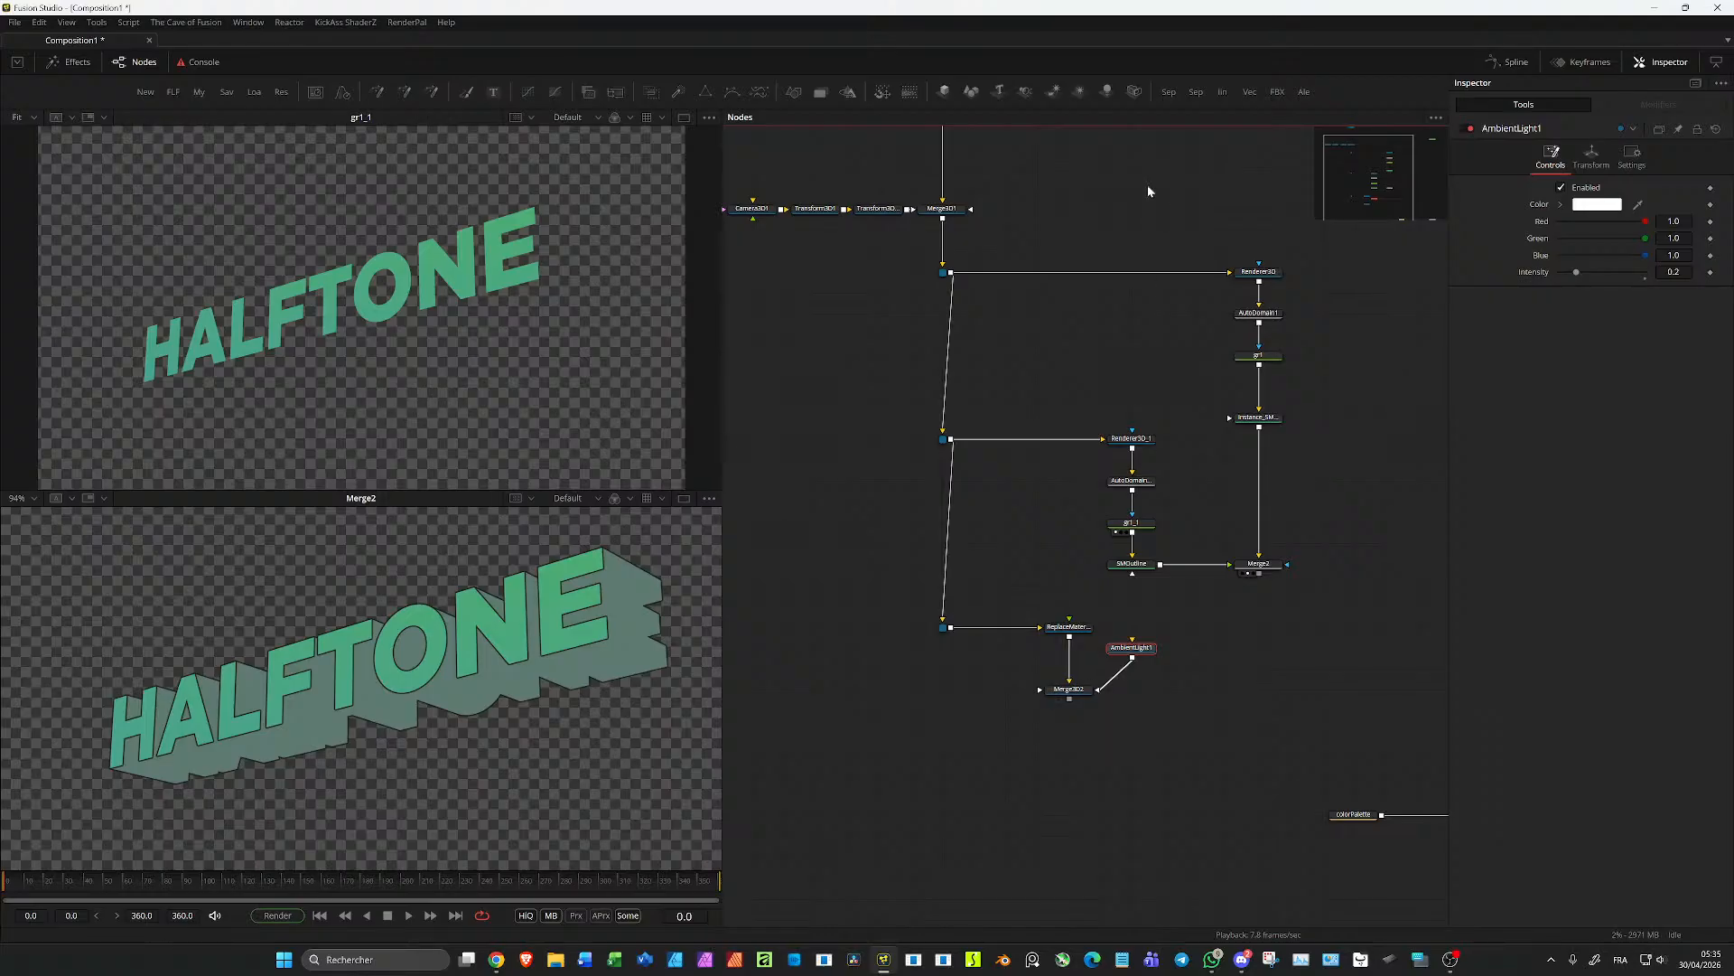
left_click_drag(1054, 91, 1071, 692)
Step: Render Merge3D2 through a new Renderer3D shown in the lower viewer, with lighting and shadows enabled
left_click(1072, 693)
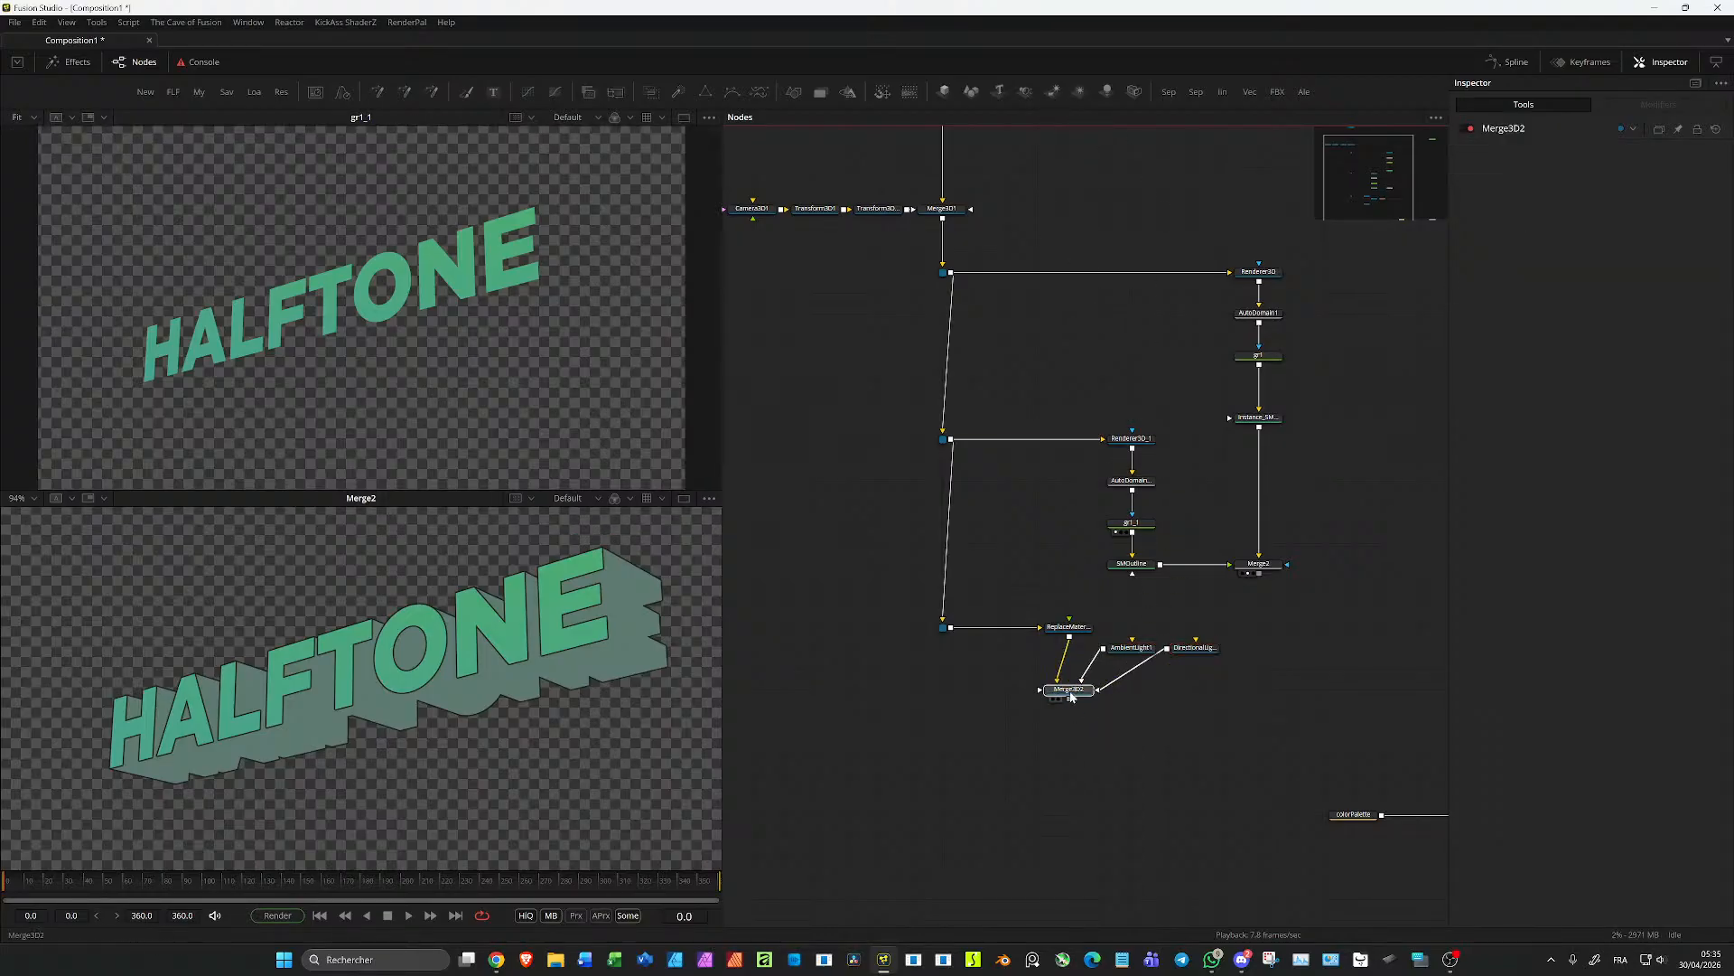
key("ctrl+v")
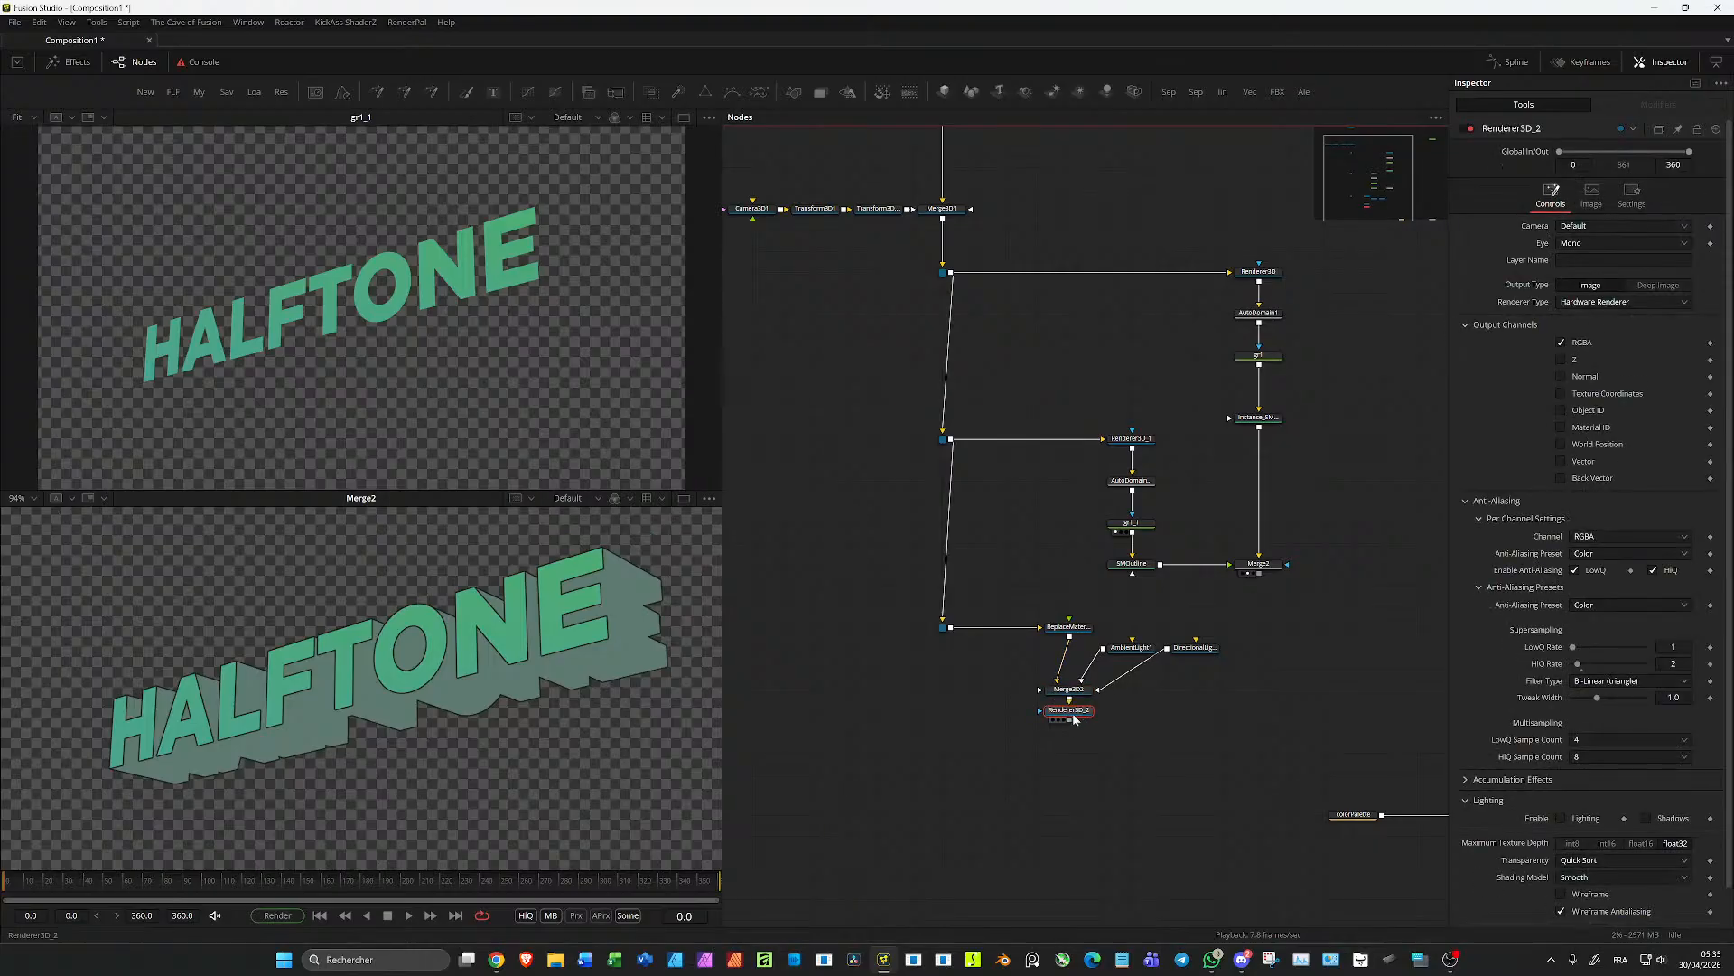
mouse_move(1081, 766)
left_mouse_down()
mouse_move(1230, 759)
mouse_move(1088, 756)
mouse_move(1077, 739)
left_mouse_up()
key("2")
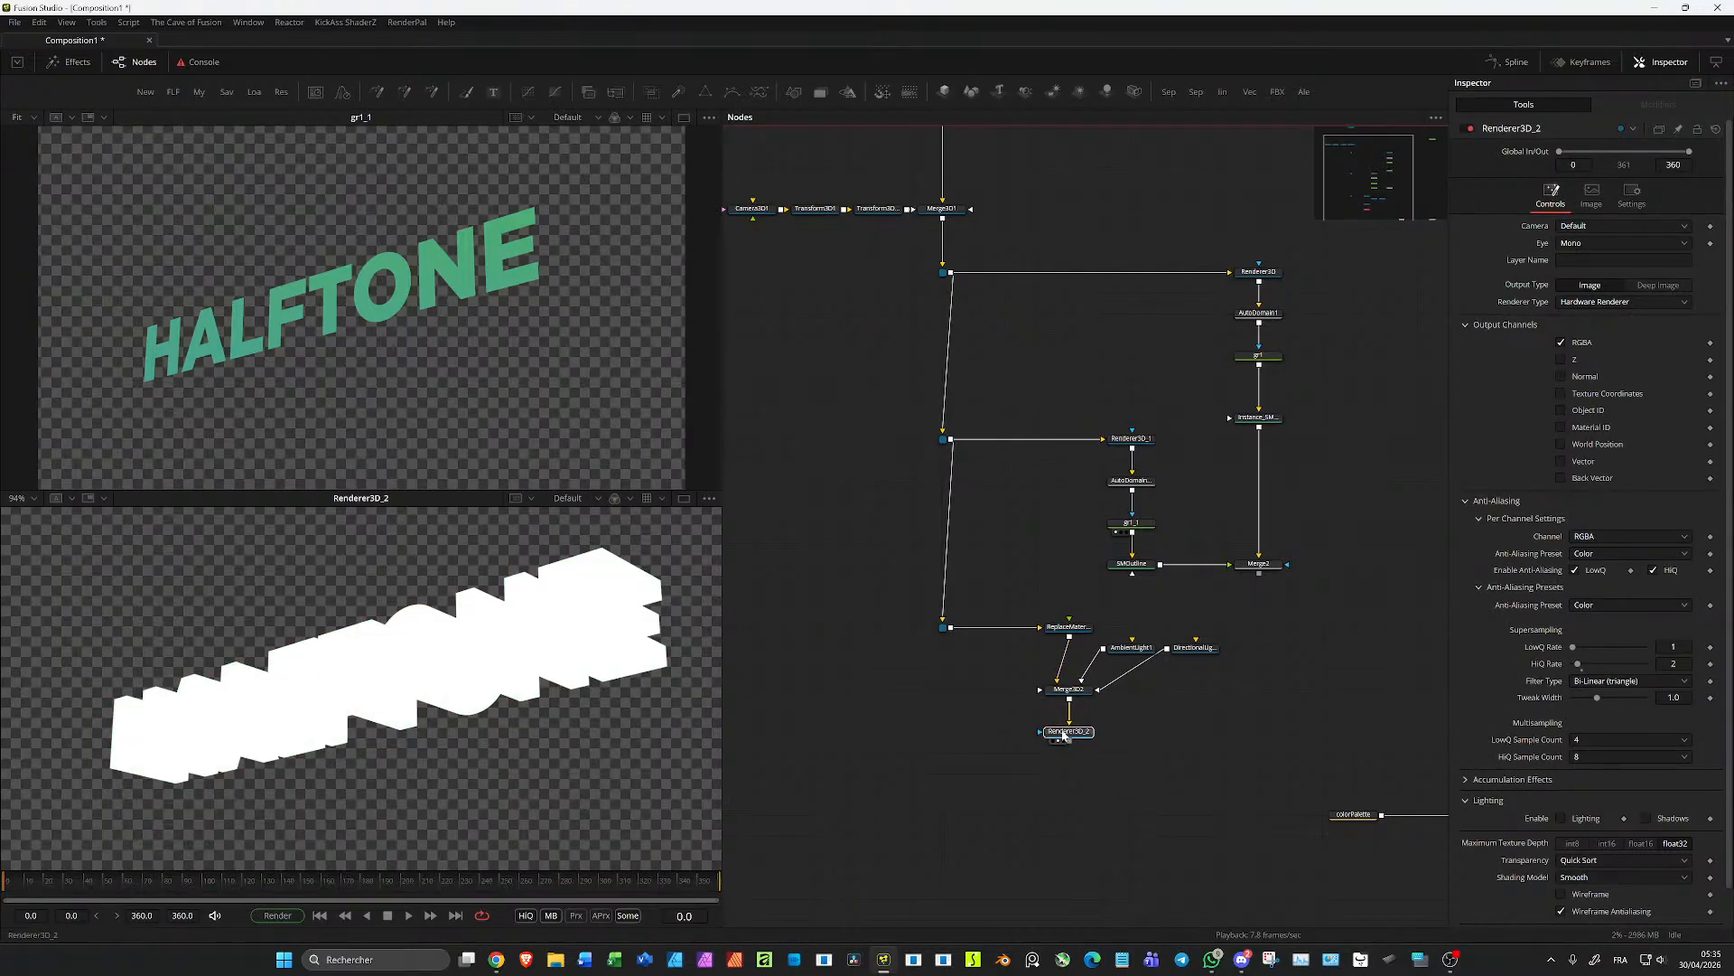
left_click(1561, 818)
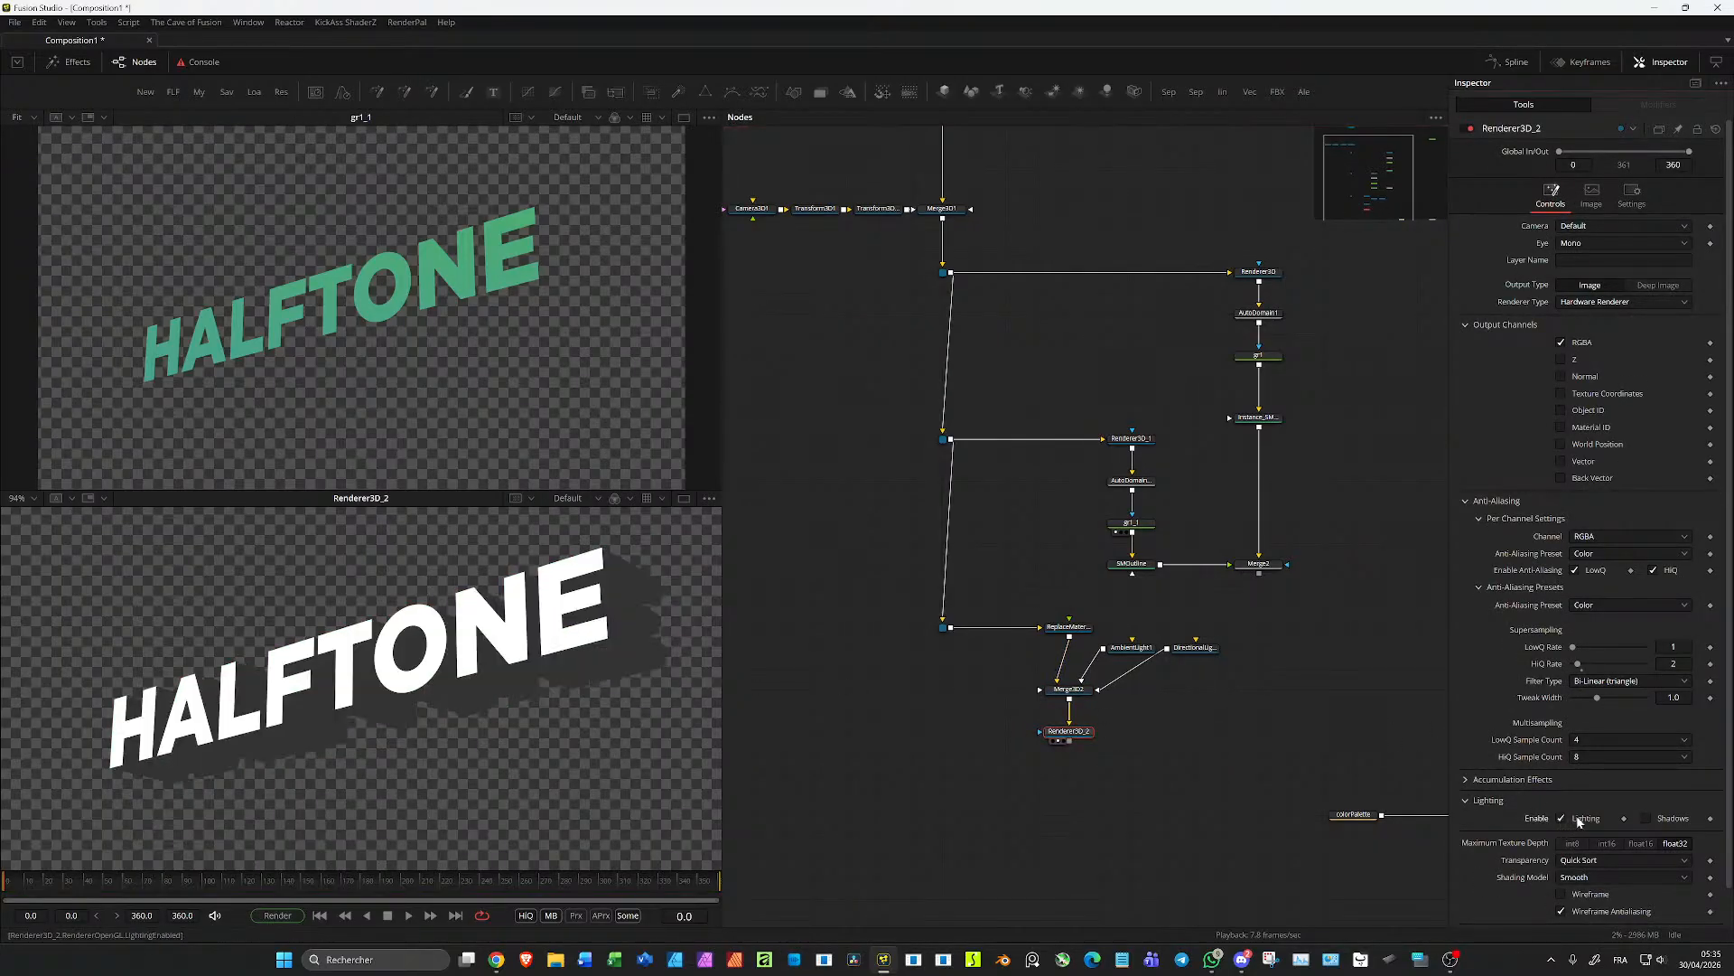
left_click(1656, 819)
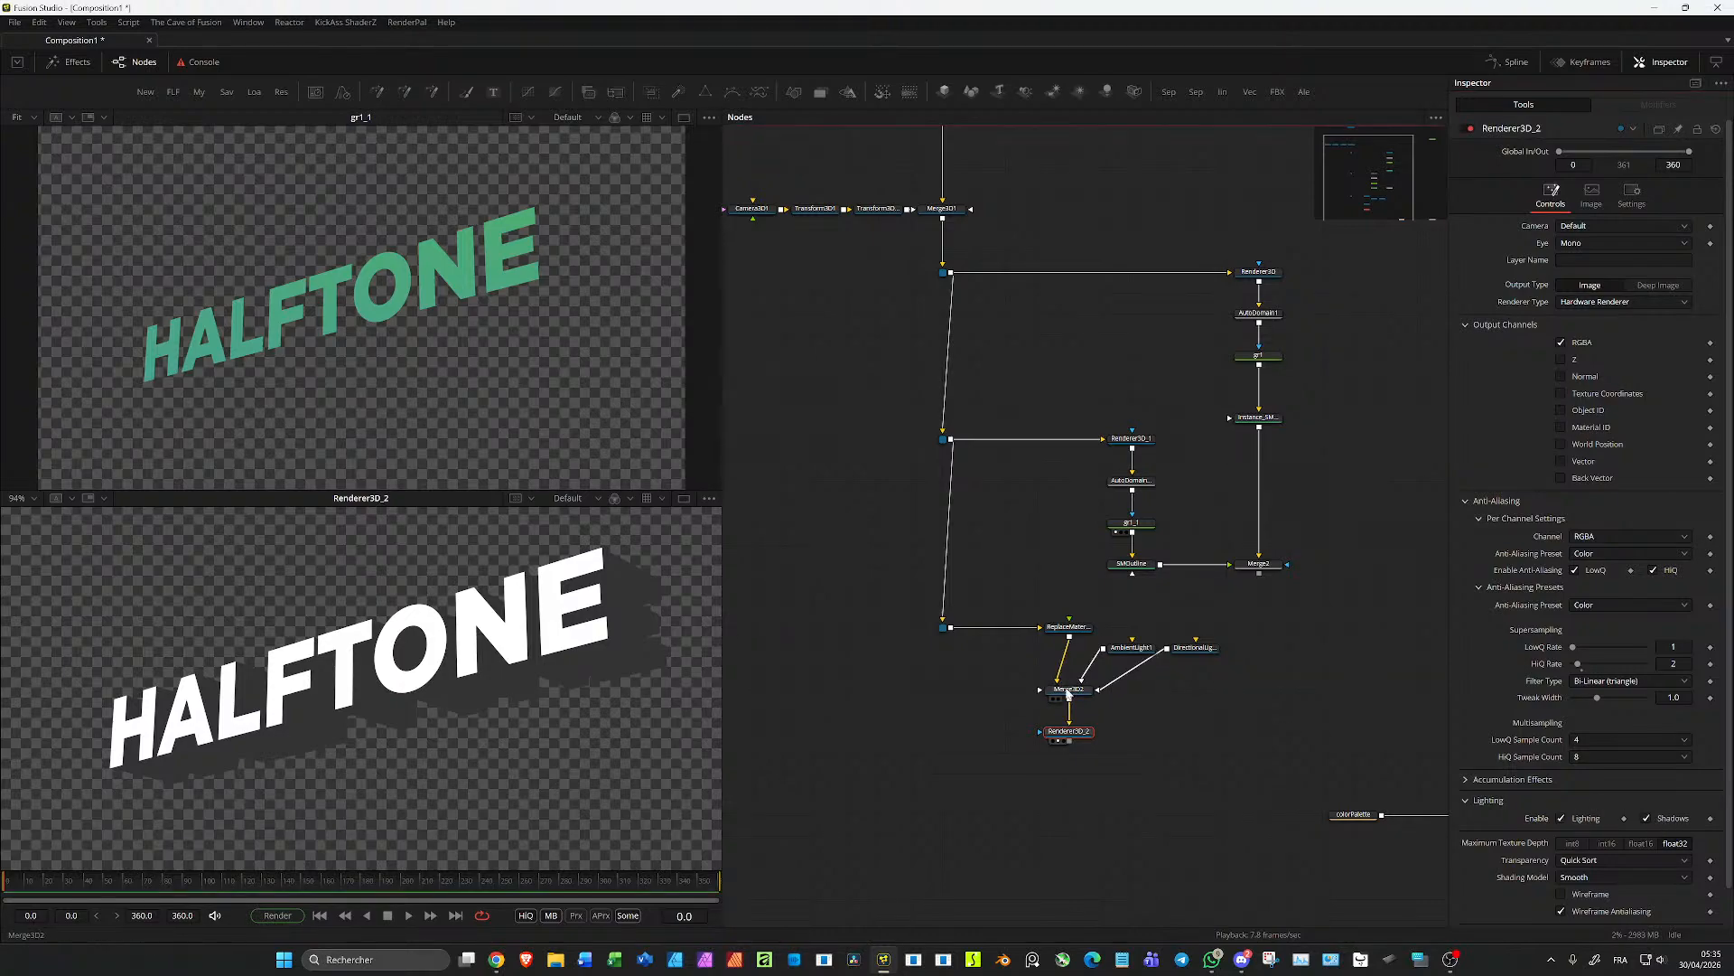
Step: Show Merge3D2 in the upper viewer and rotate the directional light on X and Y, with Y at about 20.9
left_click_drag(1068, 690, 463, 253)
left_click_drag(547, 380, 713, 407)
left_click(1194, 647)
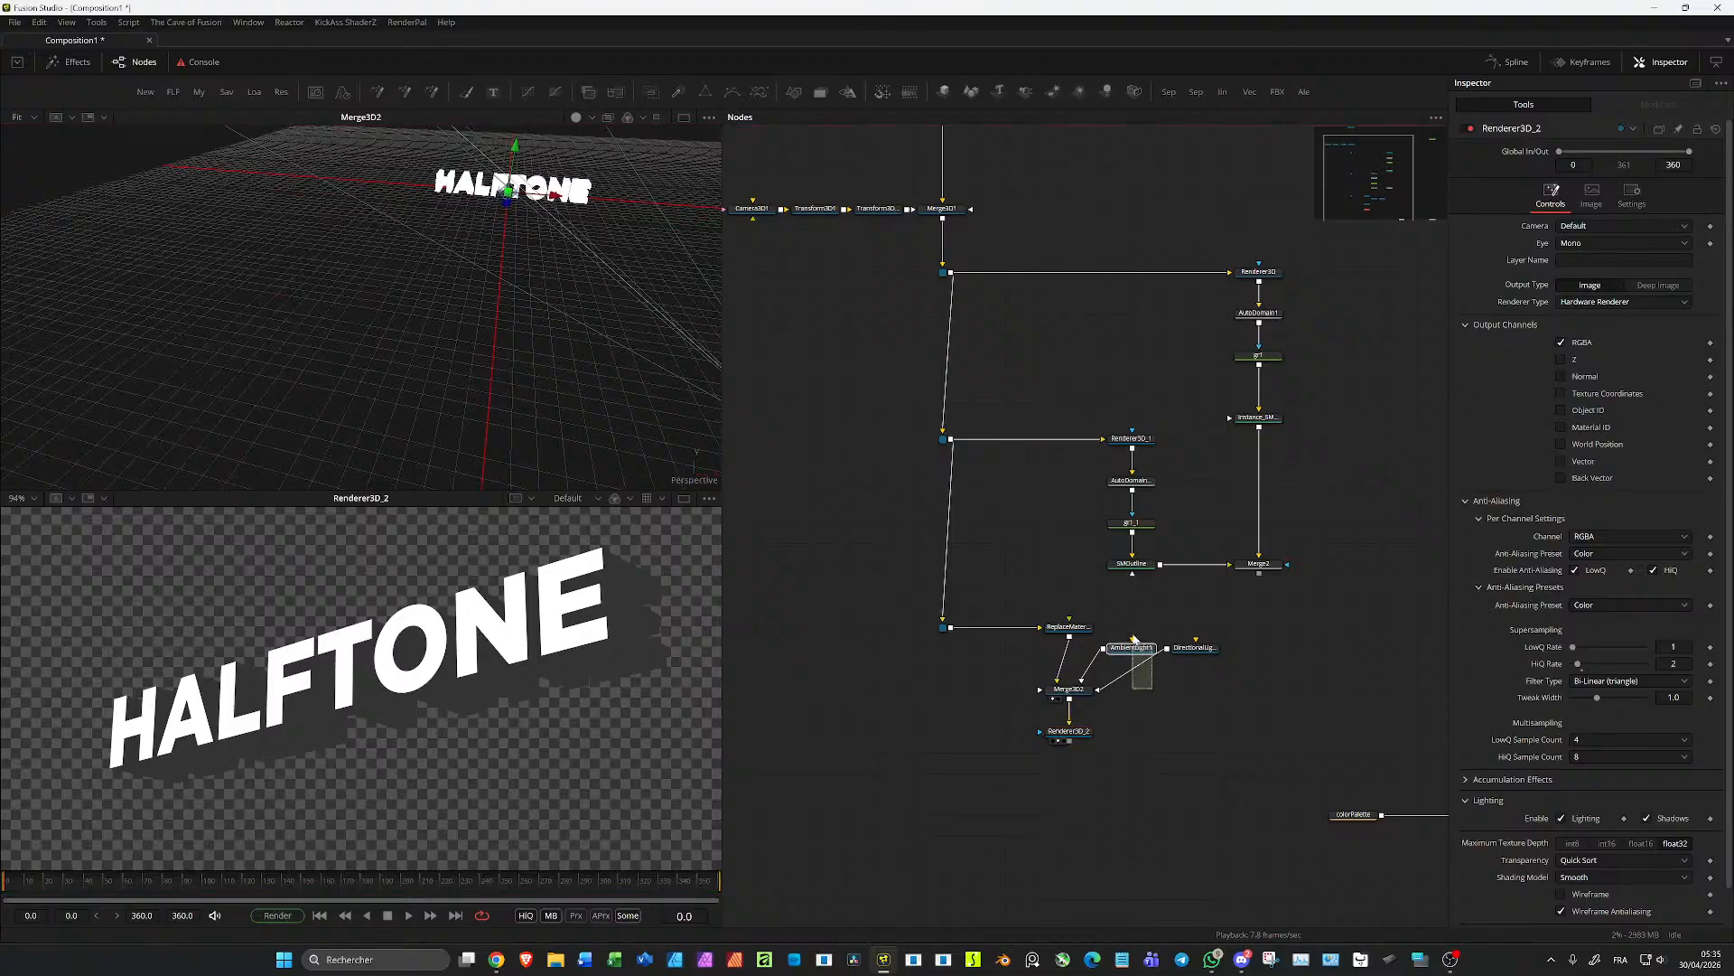
left_click(1595, 155)
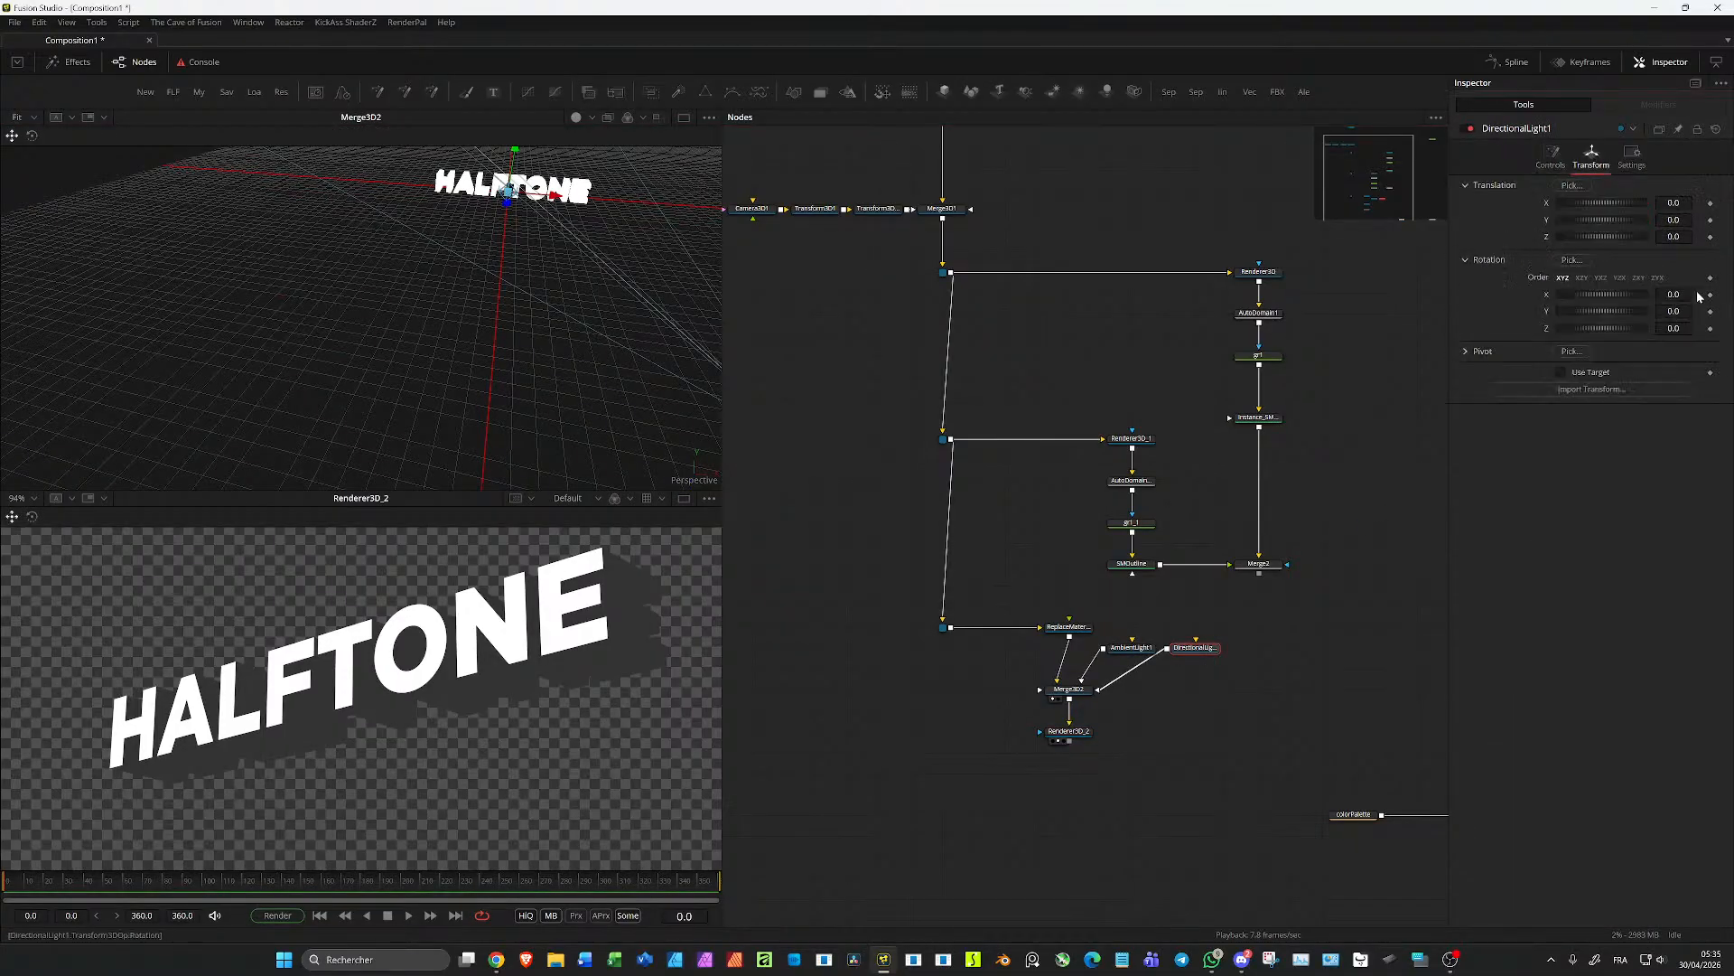
mouse_move(1604, 311)
left_mouse_down()
mouse_move(1637, 312)
mouse_move(1609, 292)
mouse_move(1604, 315)
left_mouse_up()
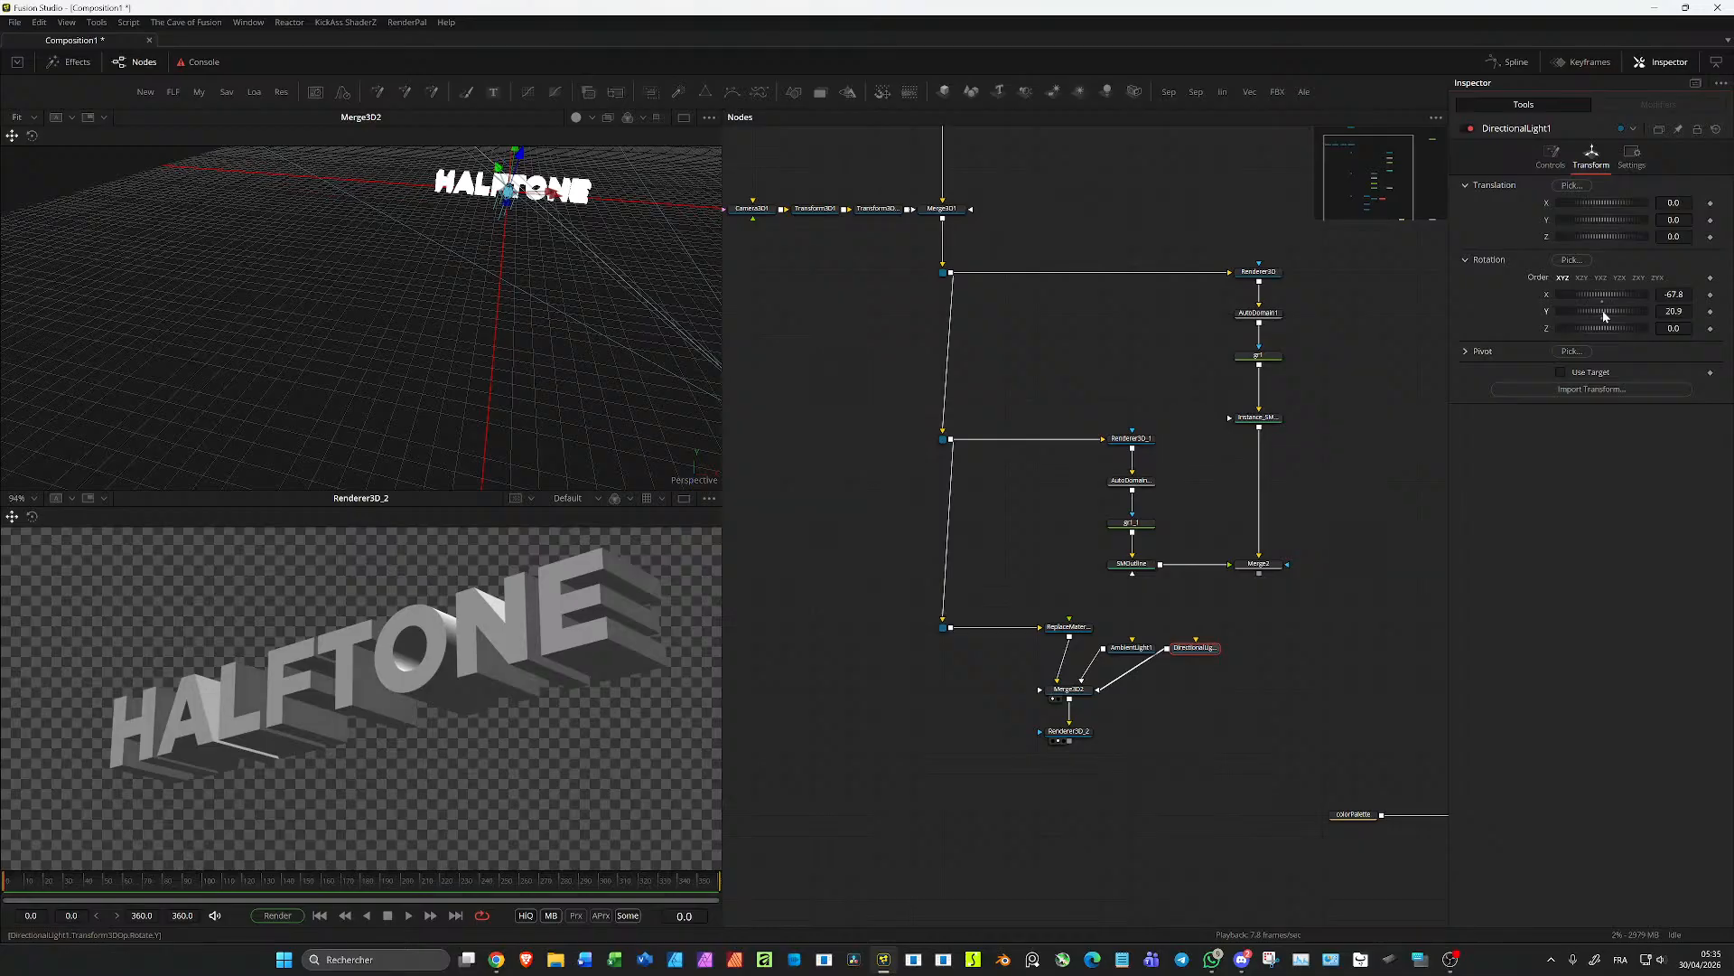
left_click_drag(1625, 295, 1633, 296)
Step: Set the directional light's intensity to 1.0 and the ambient light's intensity to 0.228
left_click(1550, 156)
left_click_drag(1613, 275, 1645, 272)
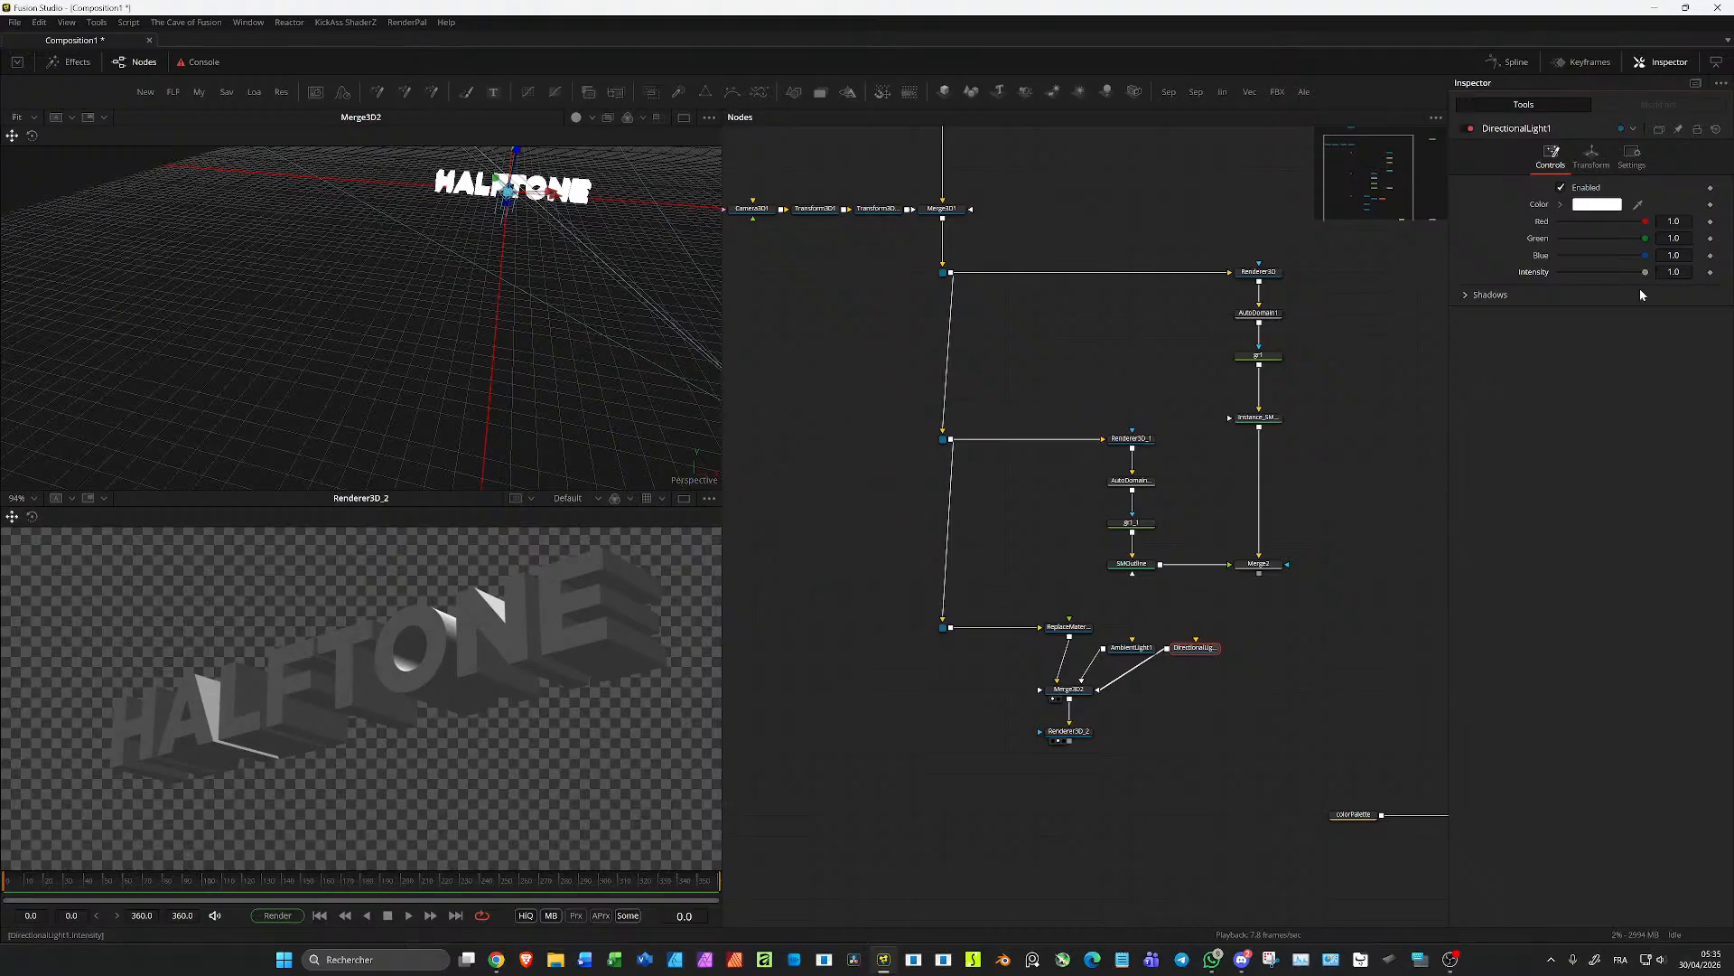
left_click(1130, 647)
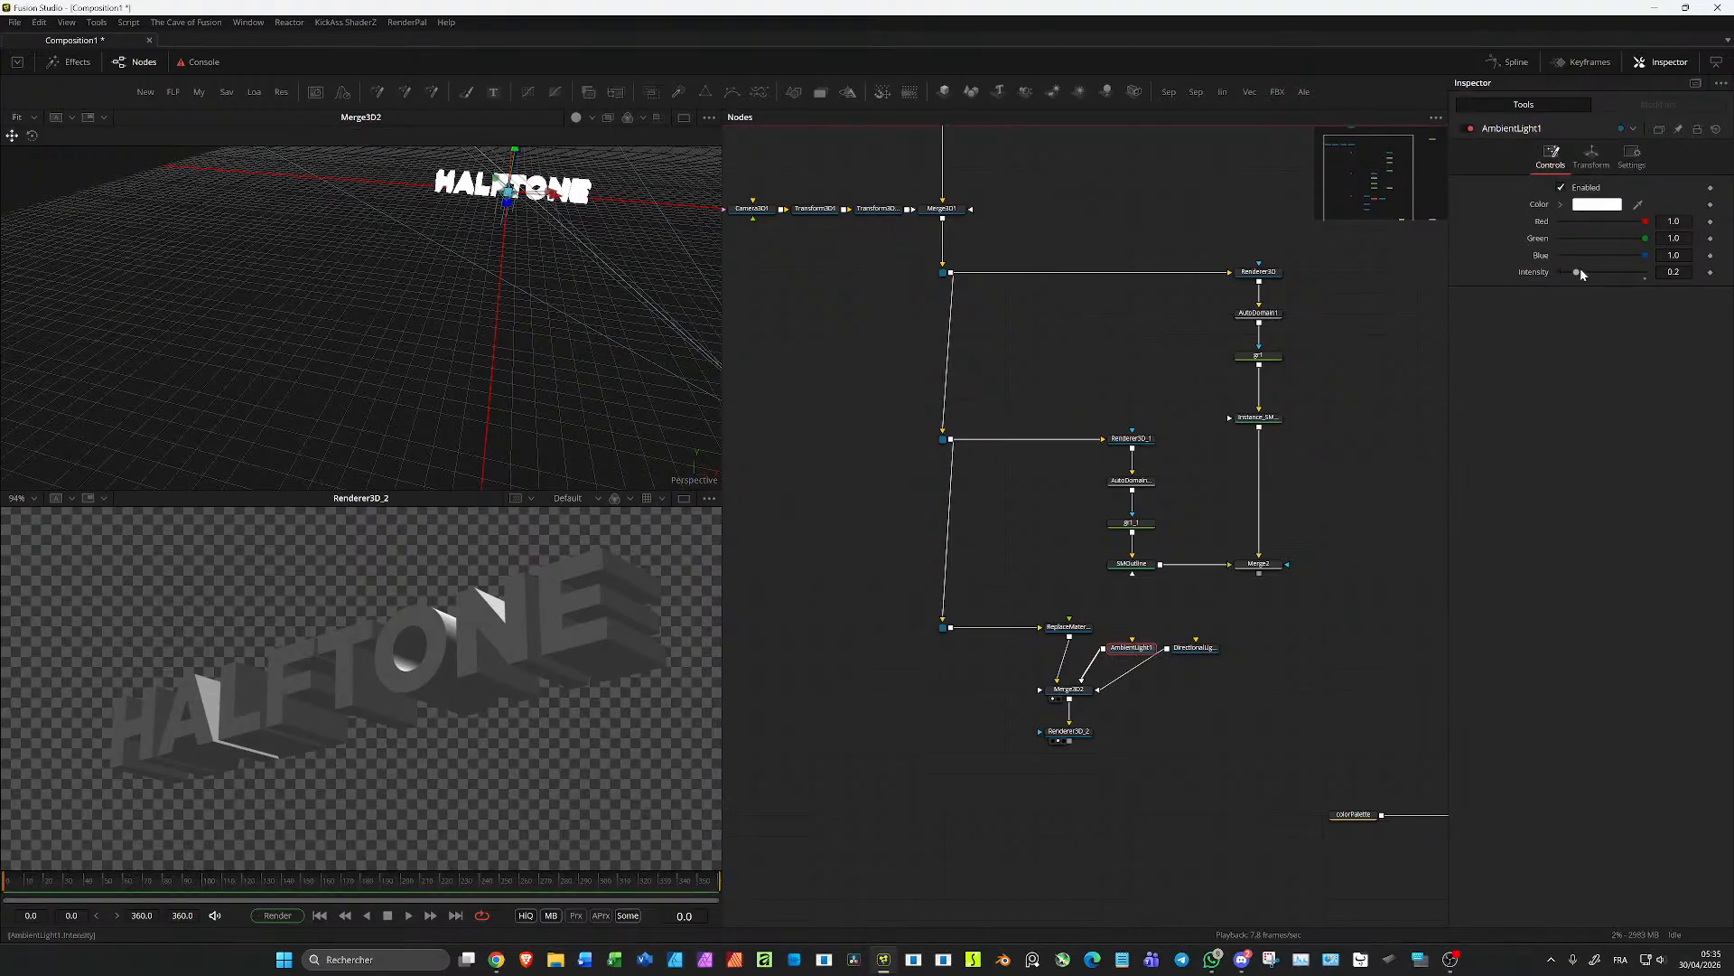
left_click_drag(1579, 274, 1585, 276)
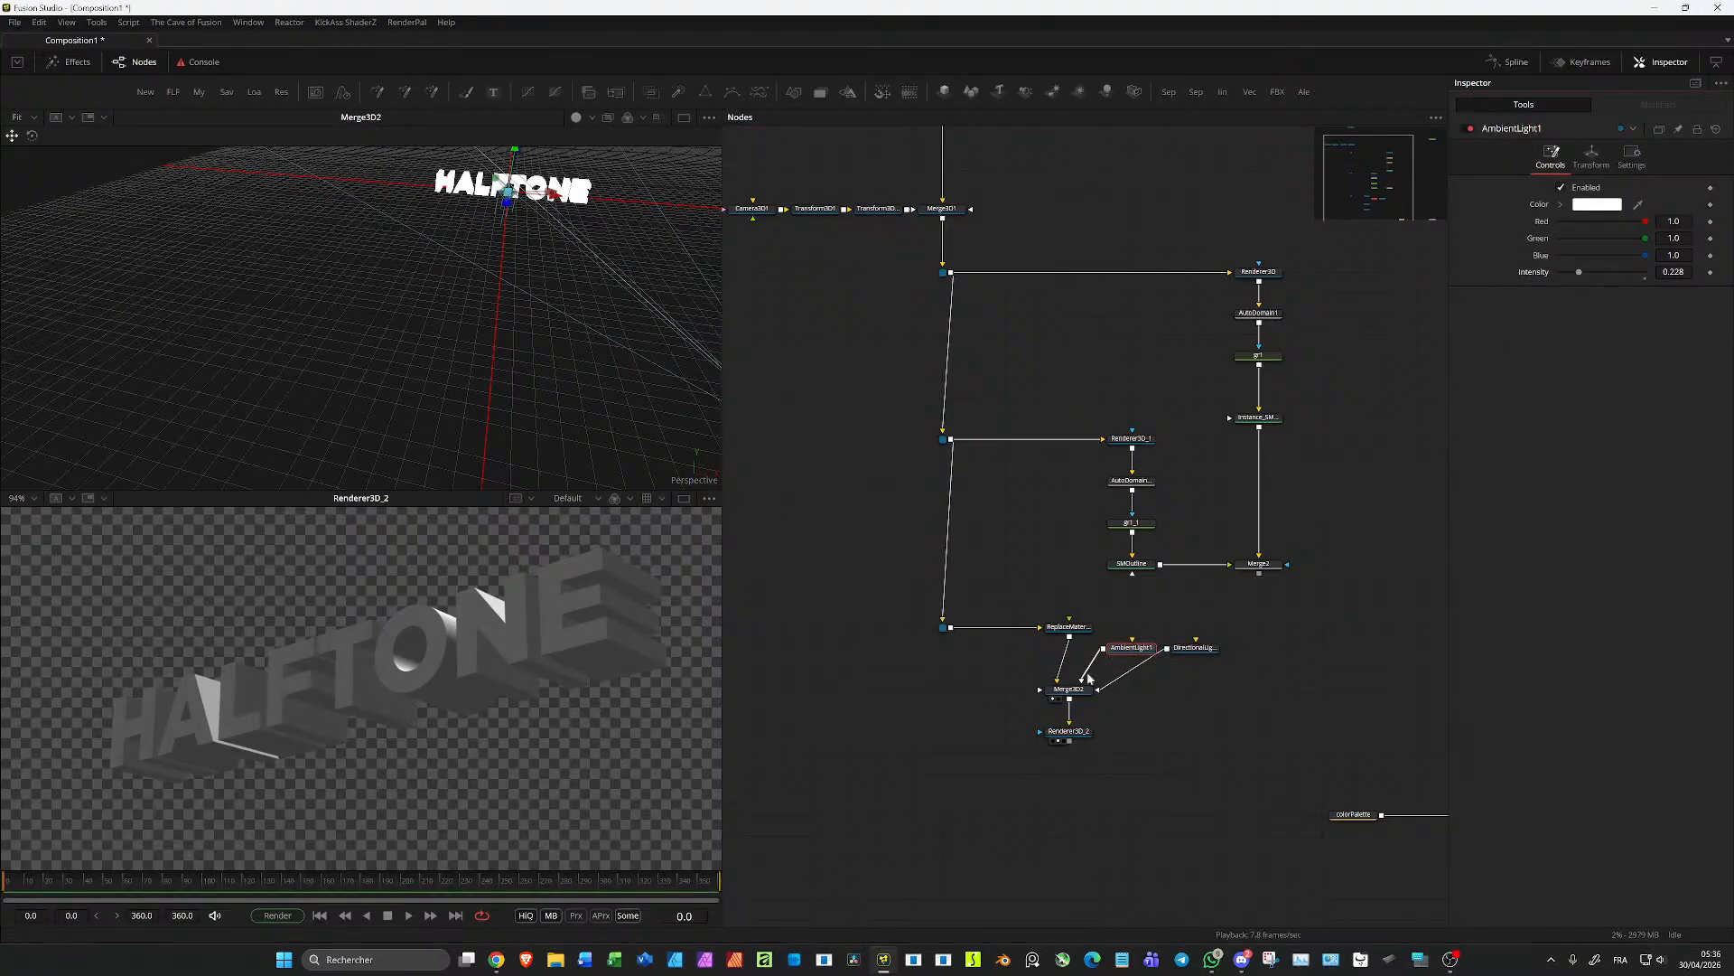
Step: Merge Renderer3D_2 over the output of Merge2 with a new Merge below it, shown in the lower viewer
left_click_drag(1061, 740, 967, 701)
left_click_drag(1283, 568, 1127, 184)
left_click_drag(1165, 366, 1335, 384)
left_click(980, 693)
left_click_drag(975, 702, 1328, 542)
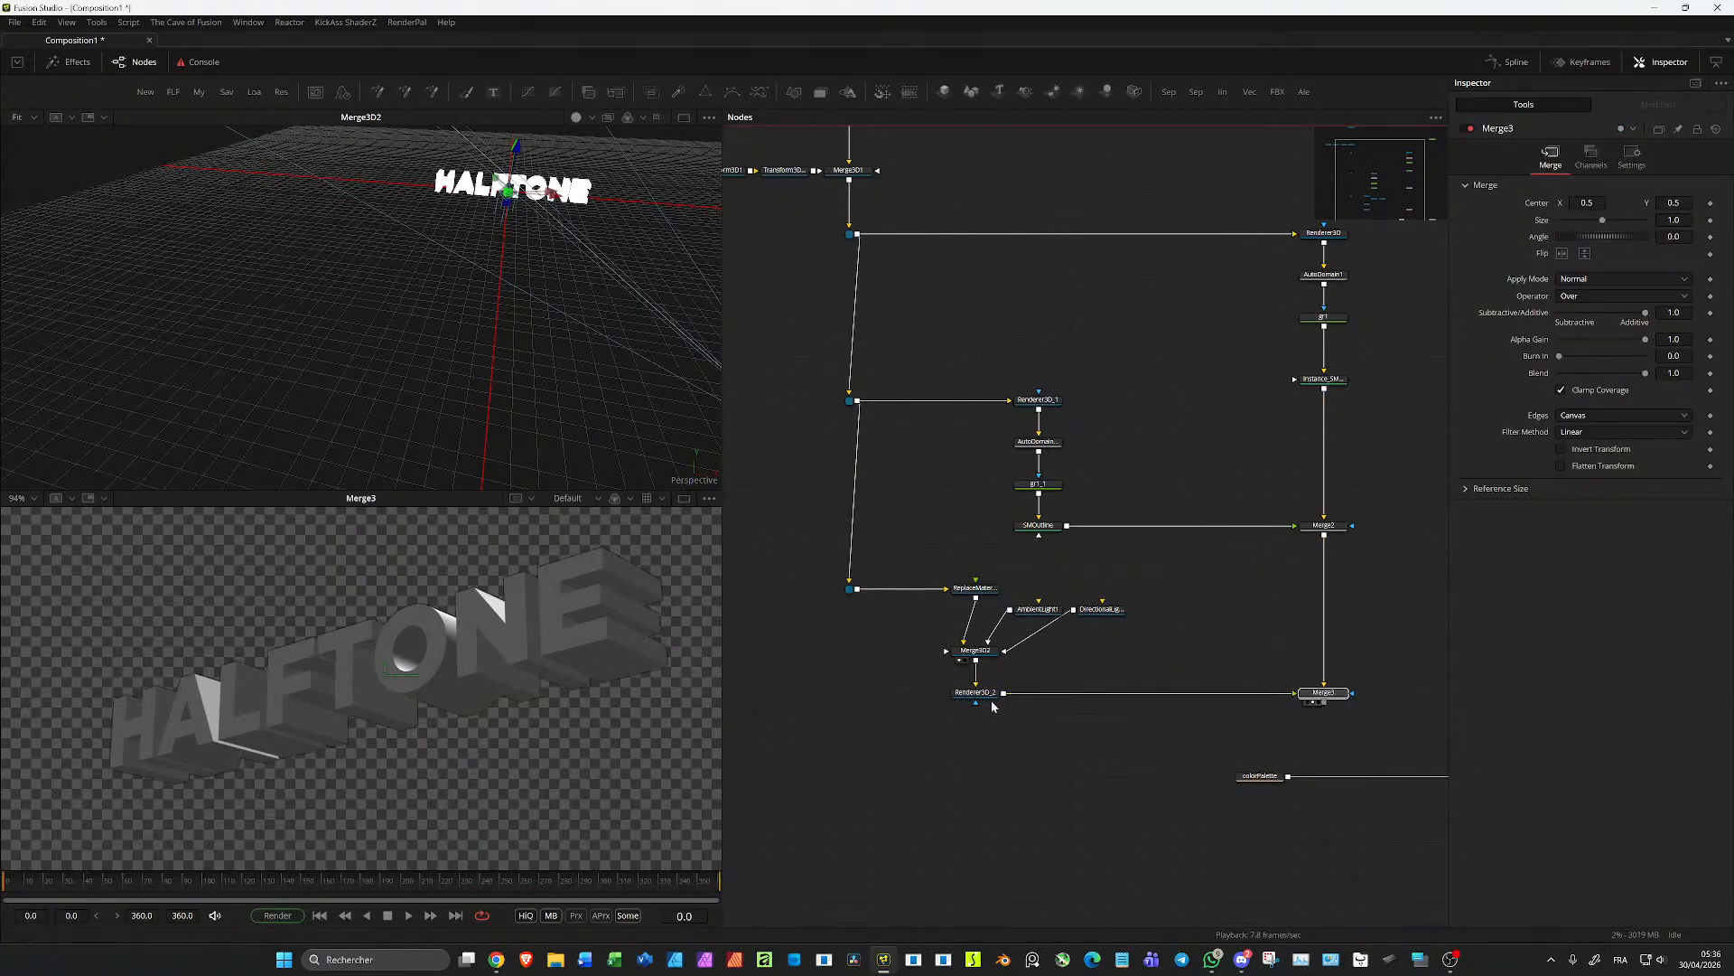
key("2")
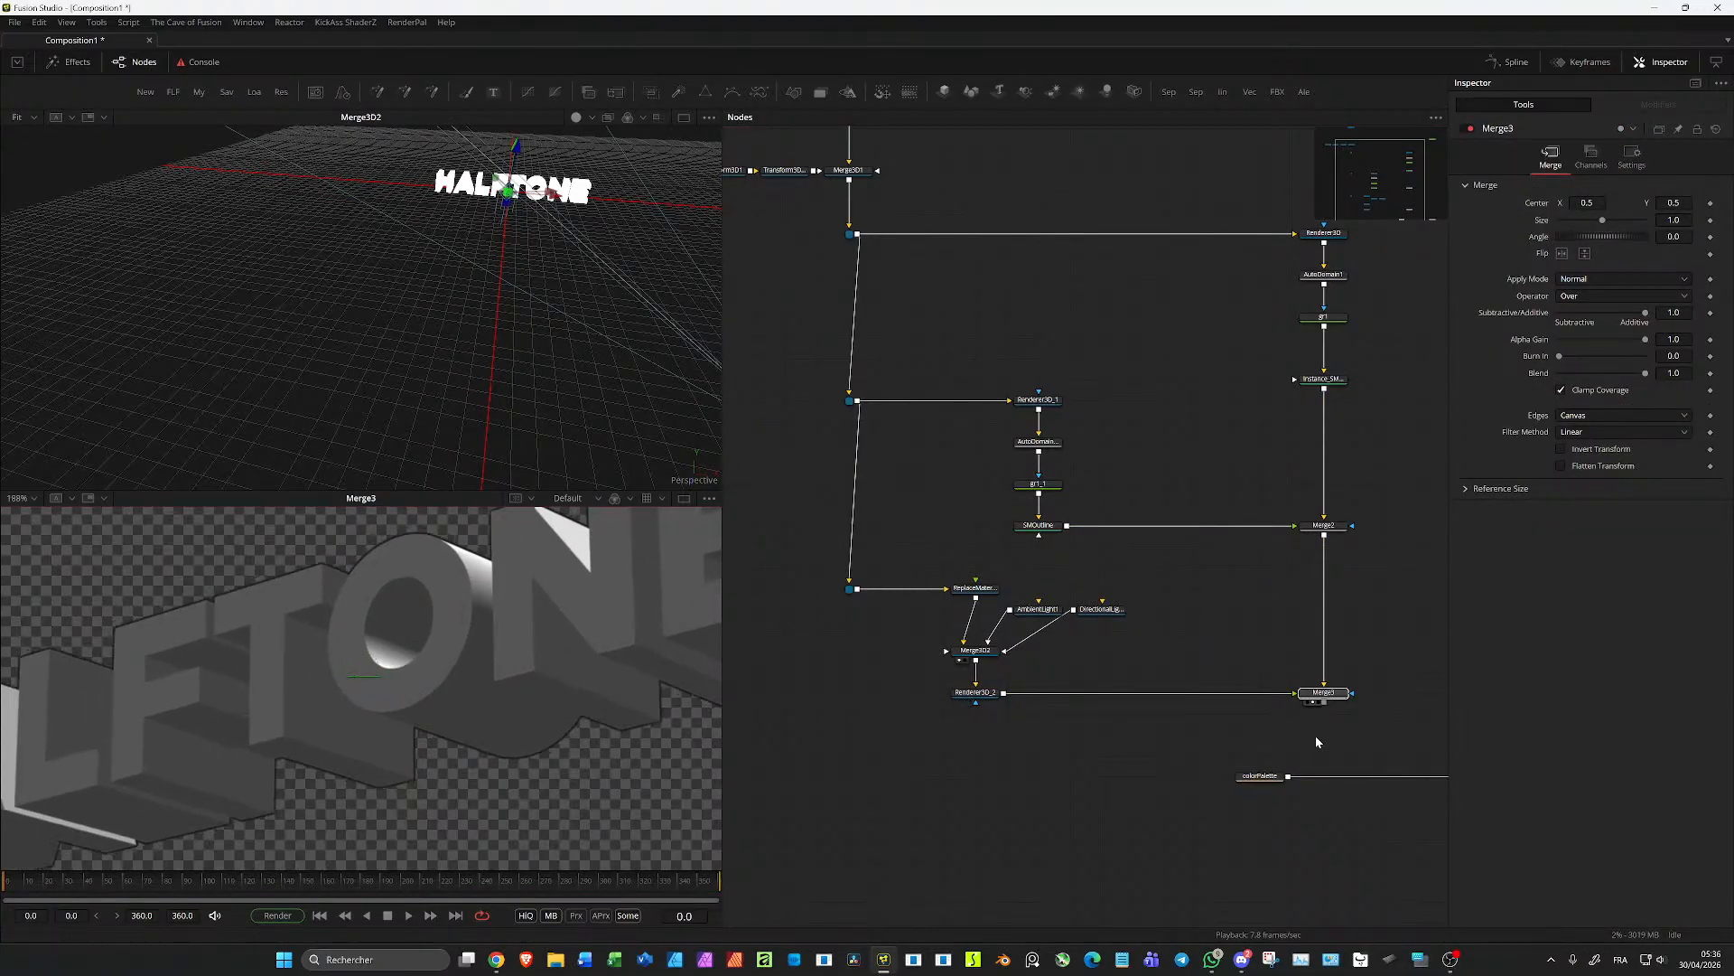
Step: Set the apply mode of Merge3 to Soft Light after trying Screen
left_click(1596, 282)
left_click(1590, 295)
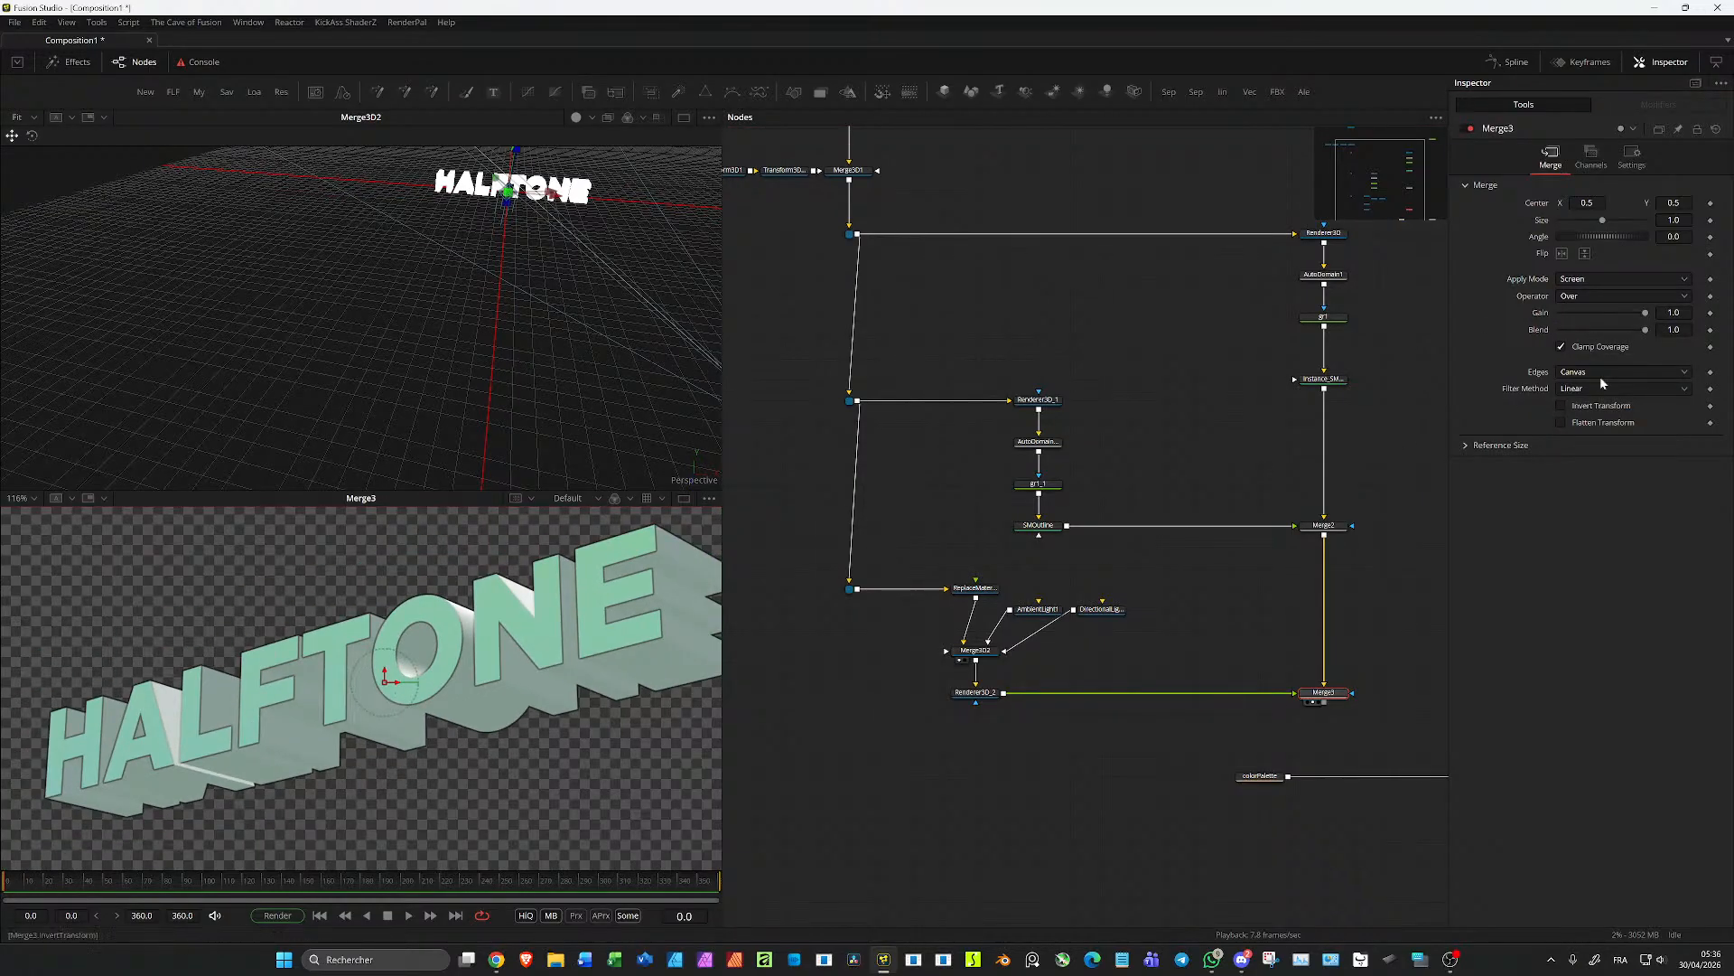
left_click(1616, 278)
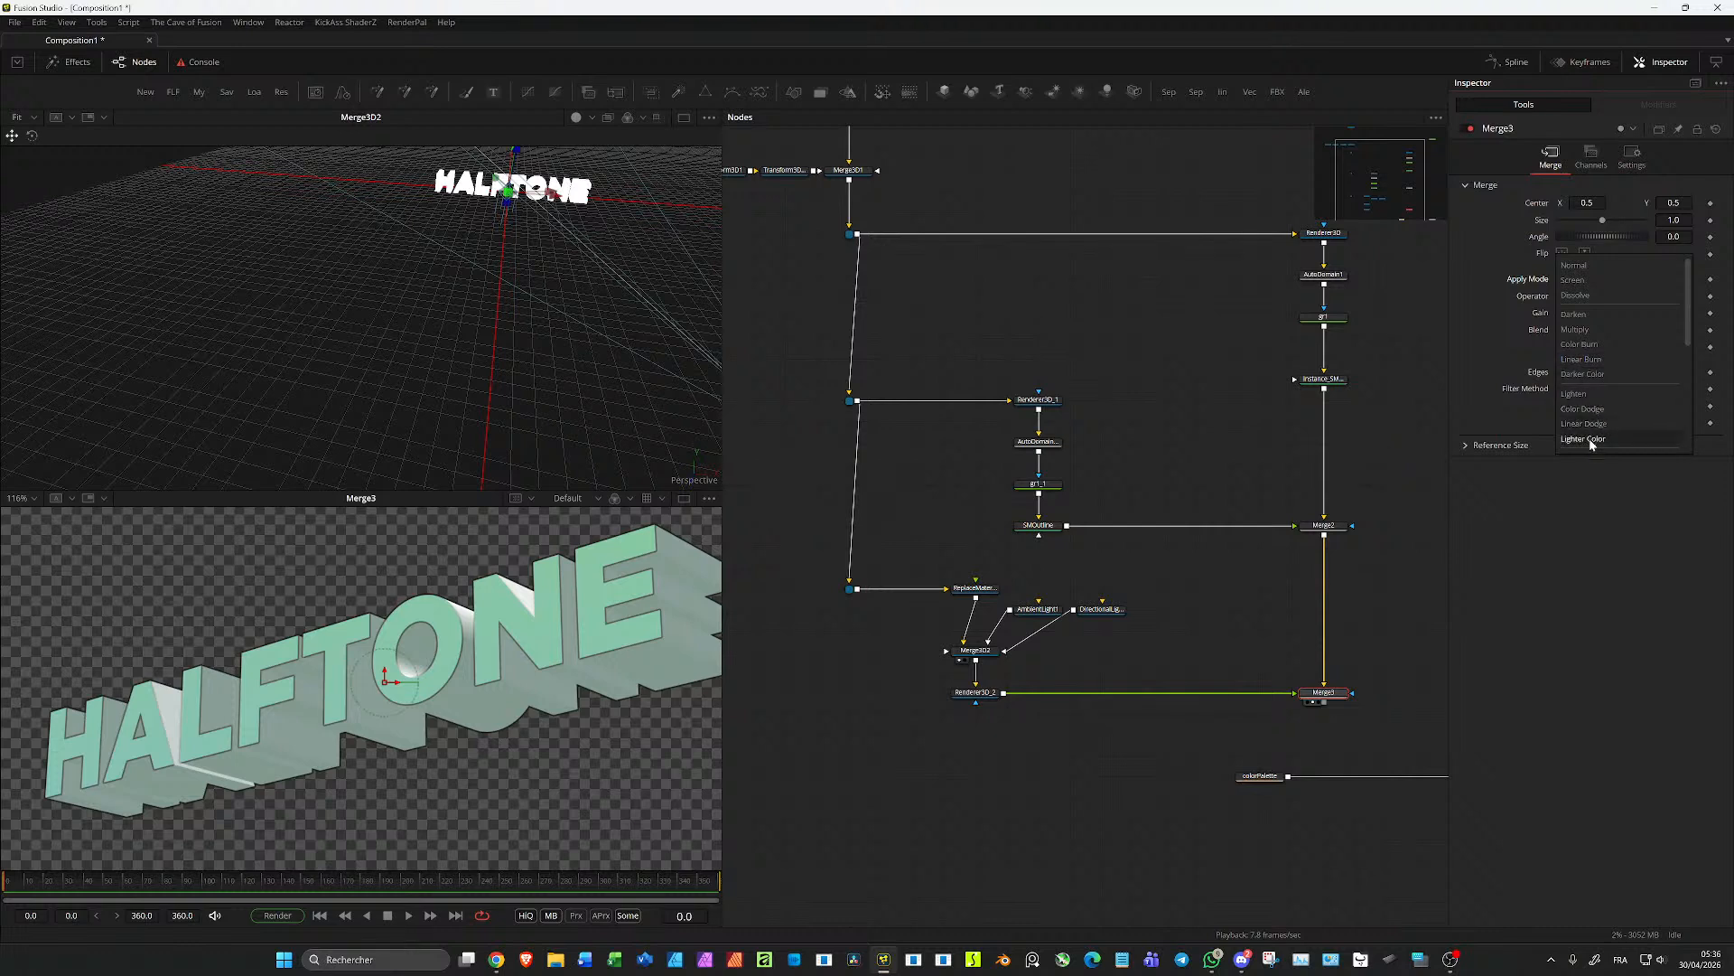
left_click(1524, 287)
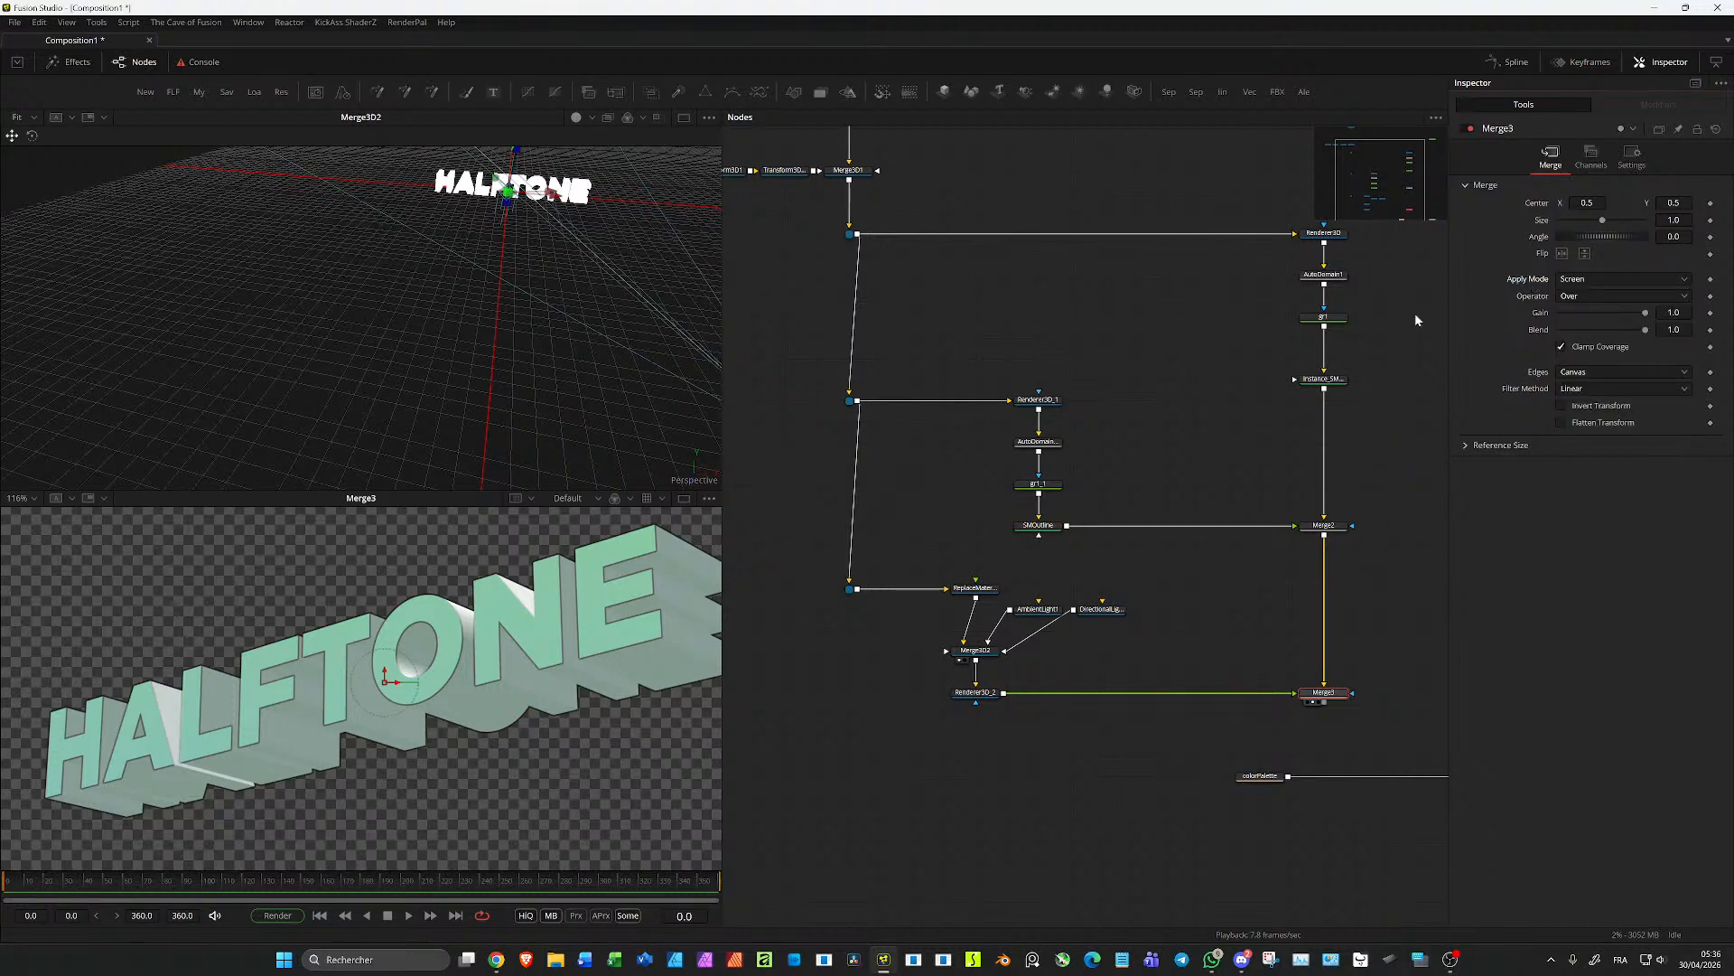
key("s")
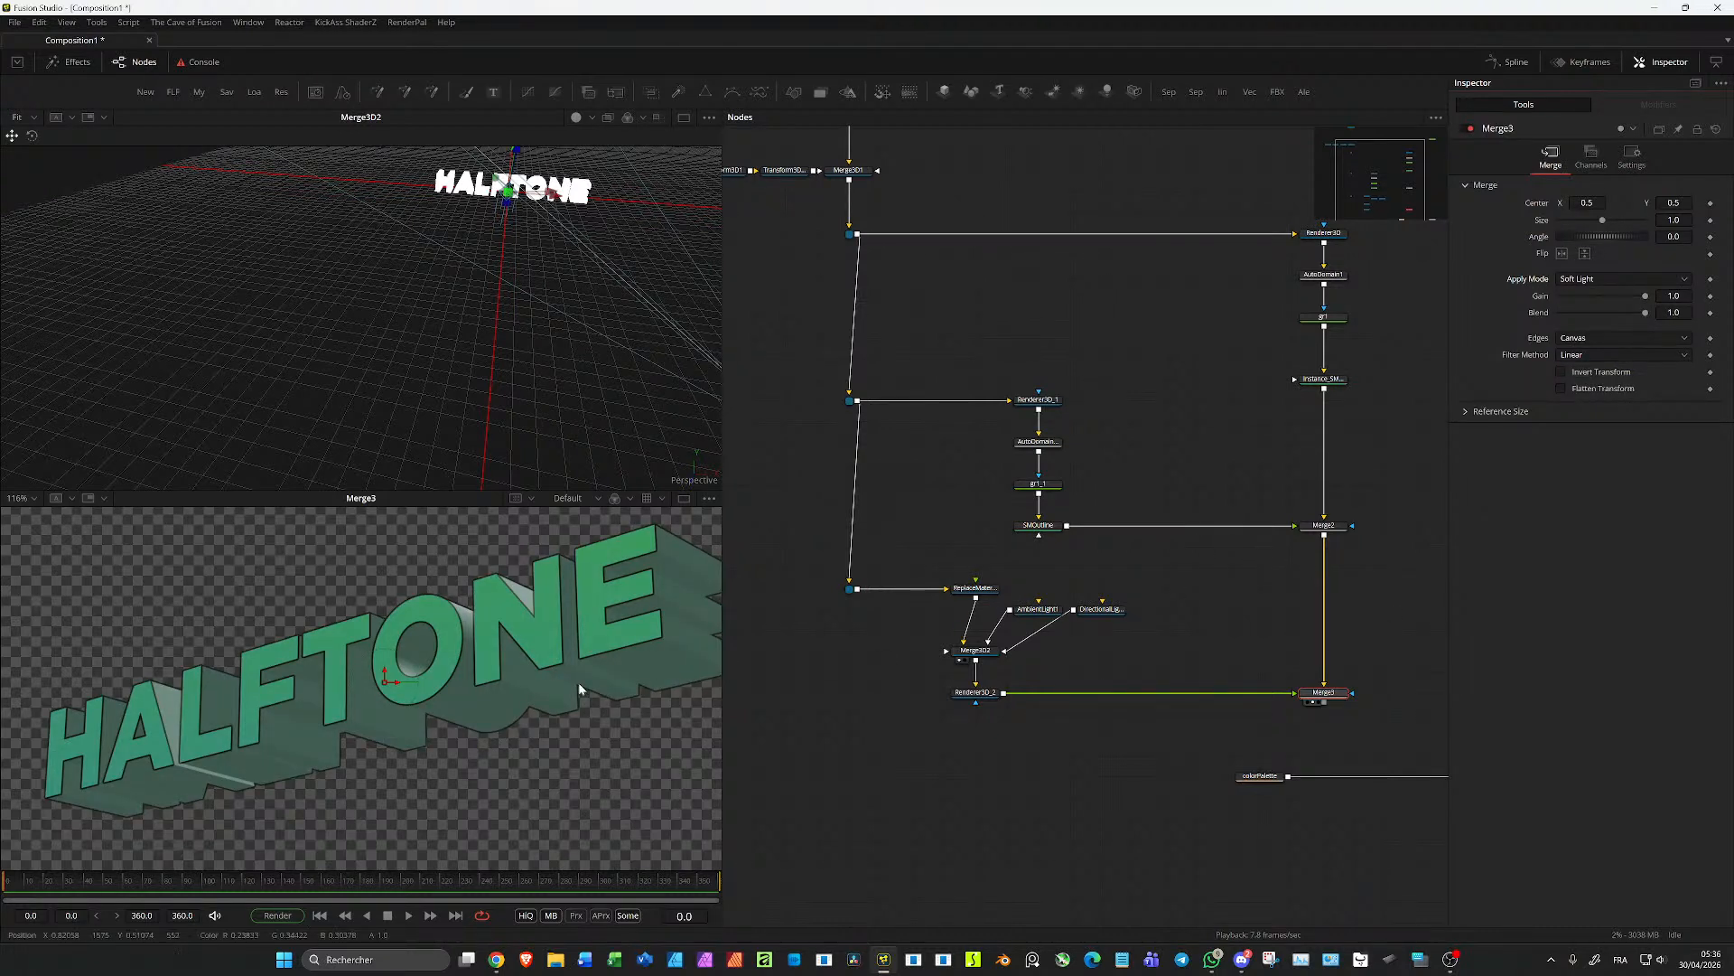
scroll(493, 658, "down", 2)
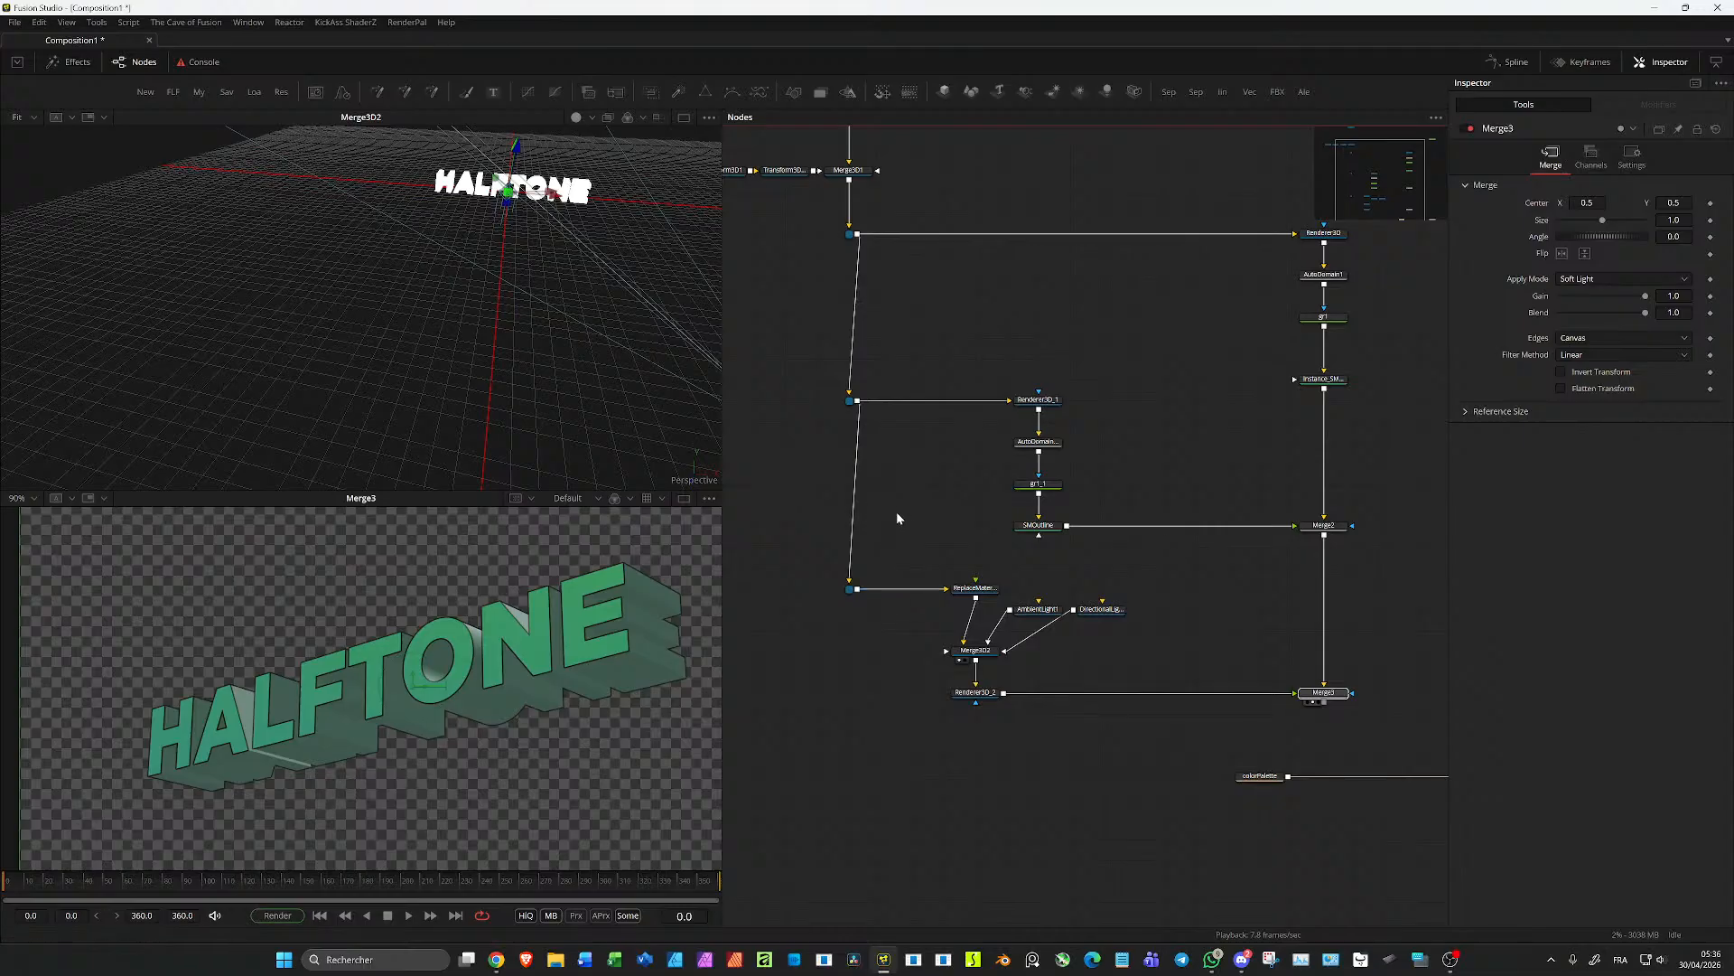
Step: Examine ReplaceMaterial3D1, Merge3D2, Renderer3D_2 and Merge3 one after another in the lower viewer
scroll(945, 535, "up", 4)
left_click(1010, 635)
left_click_drag(1010, 635, 430, 716)
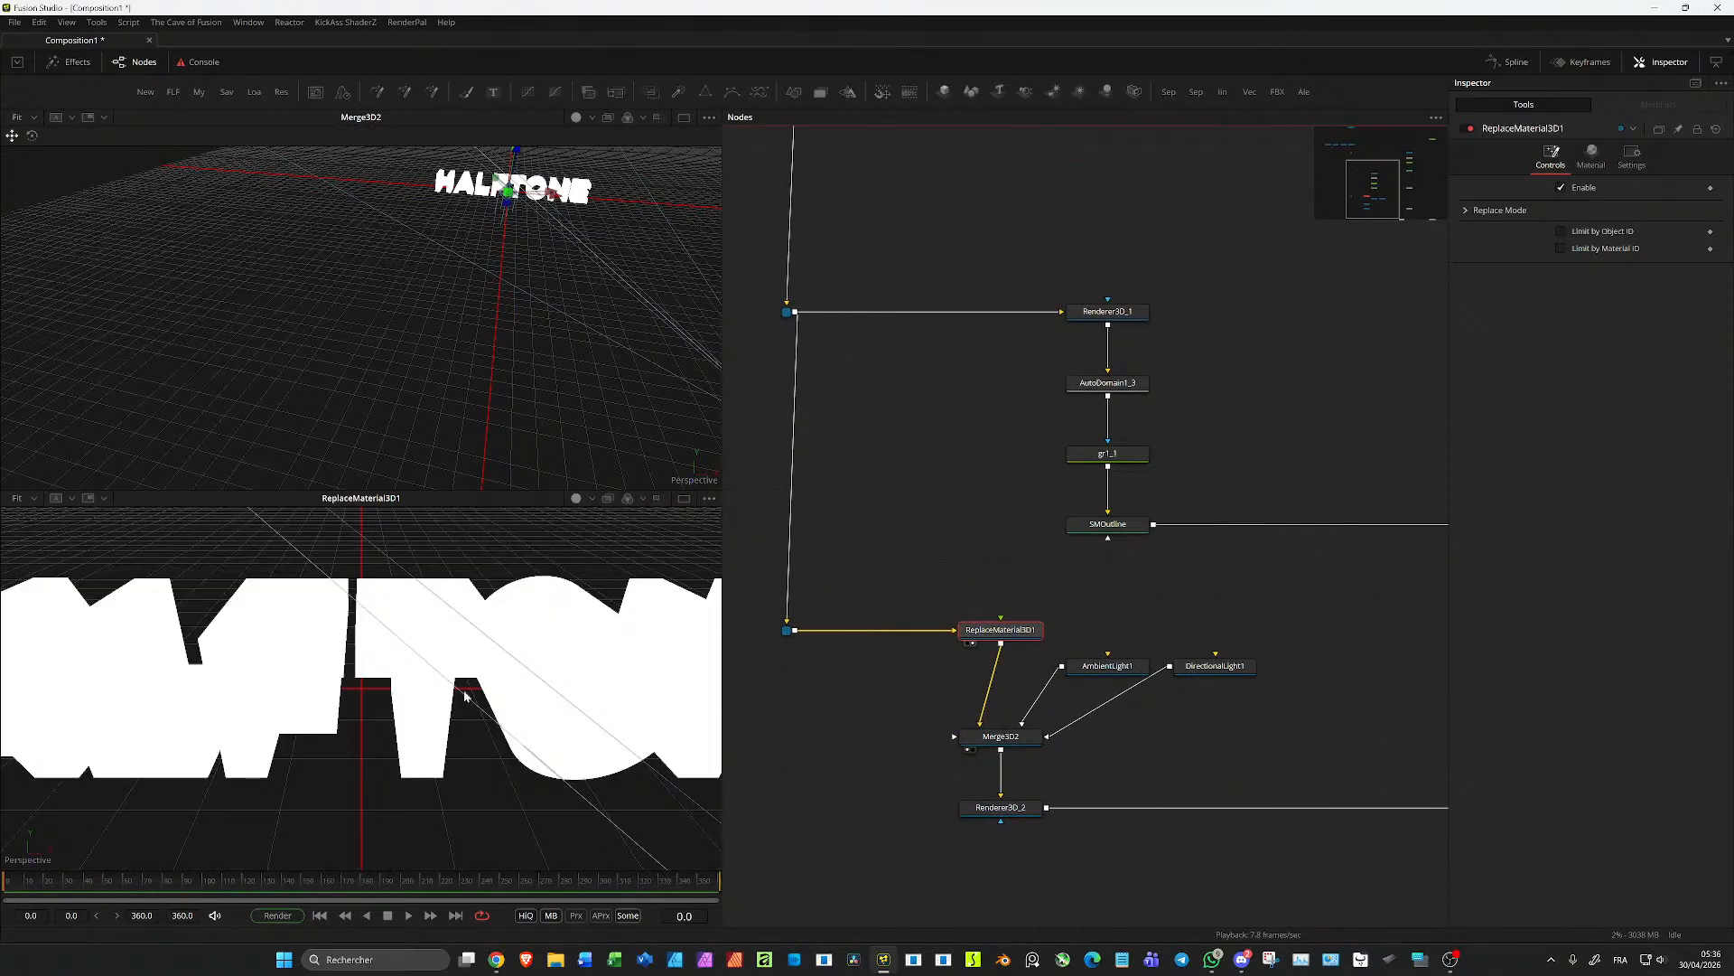
left_click_drag(535, 687, 590, 655)
scroll(591, 655, "down", 5)
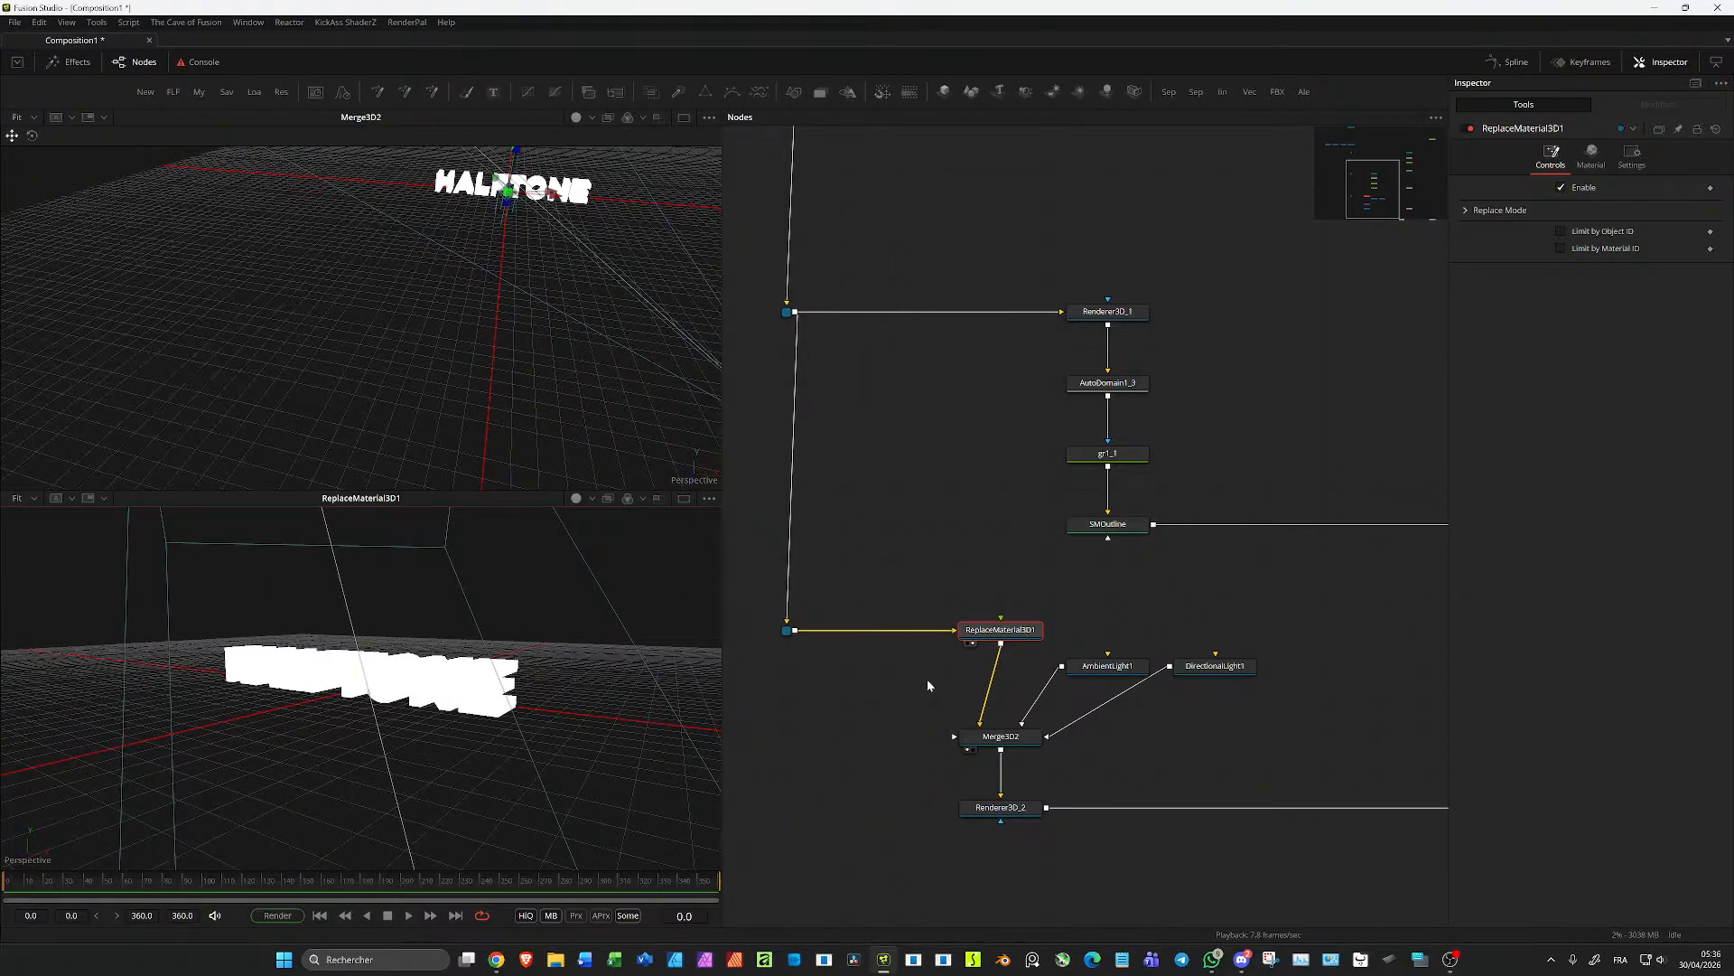
scroll(926, 677, "down", 2)
left_click(1001, 684)
key("2")
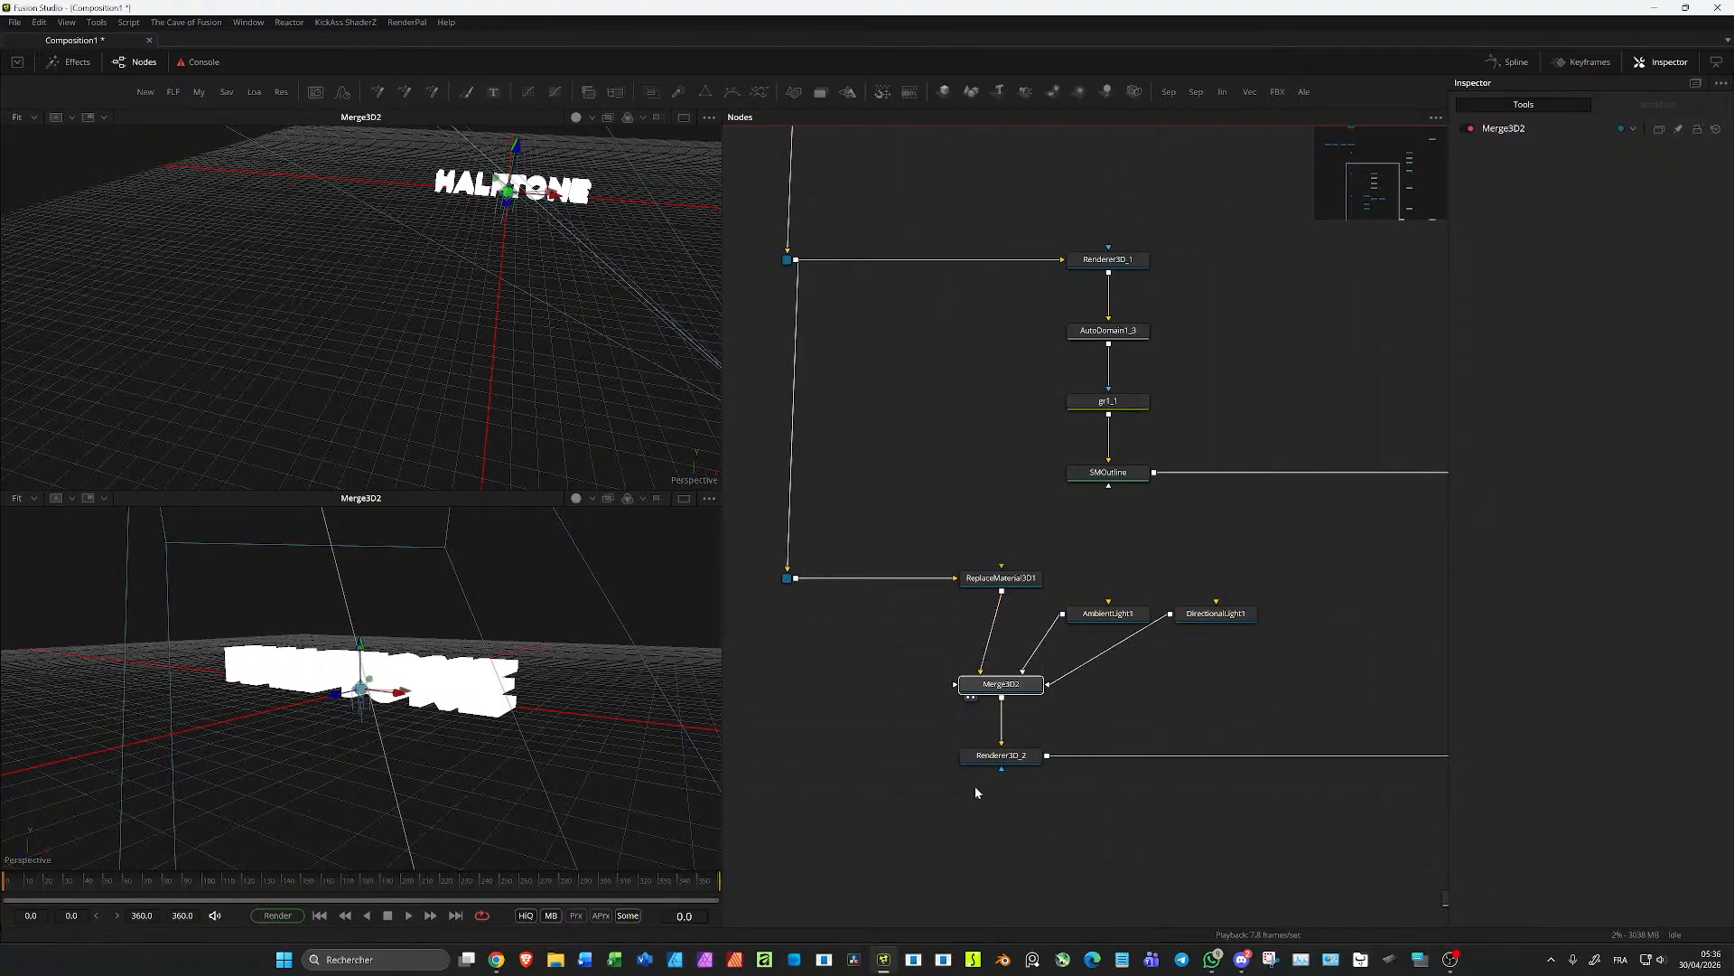
left_click(1001, 759)
left_click_drag(516, 737, 524, 735)
scroll(951, 504, "down", 3)
left_click_drag(951, 504, 898, 417)
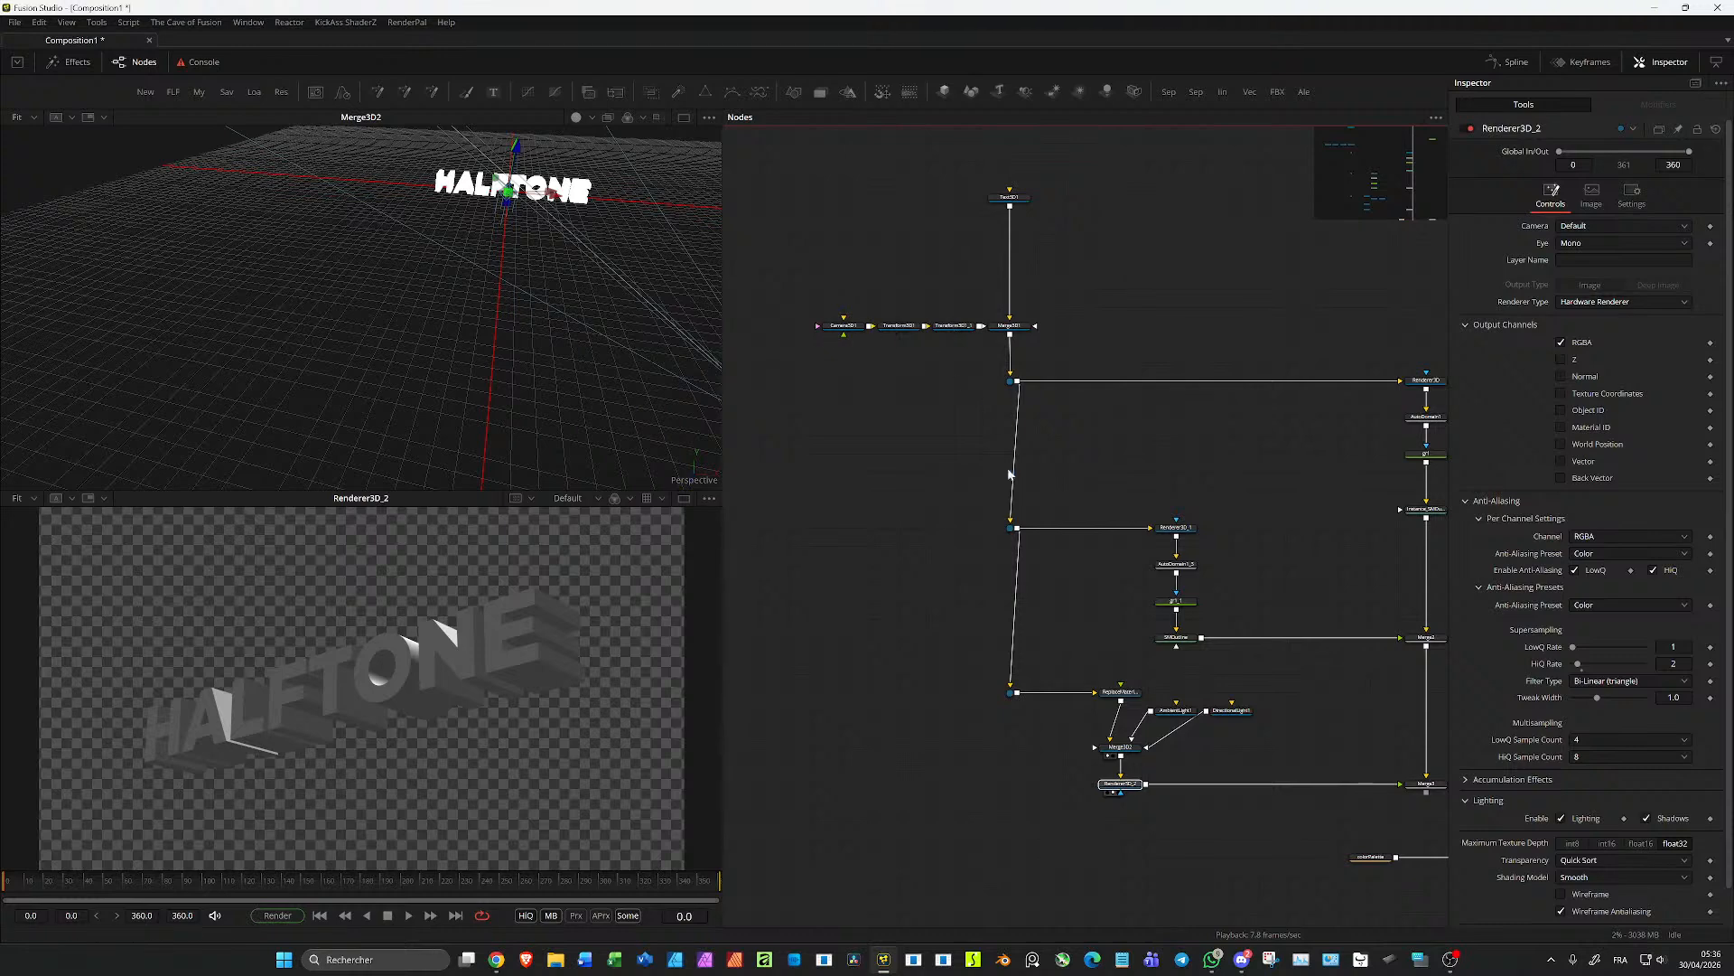
left_click_drag(1119, 572, 916, 399)
left_click_drag(1267, 648, 1227, 599)
key("2")
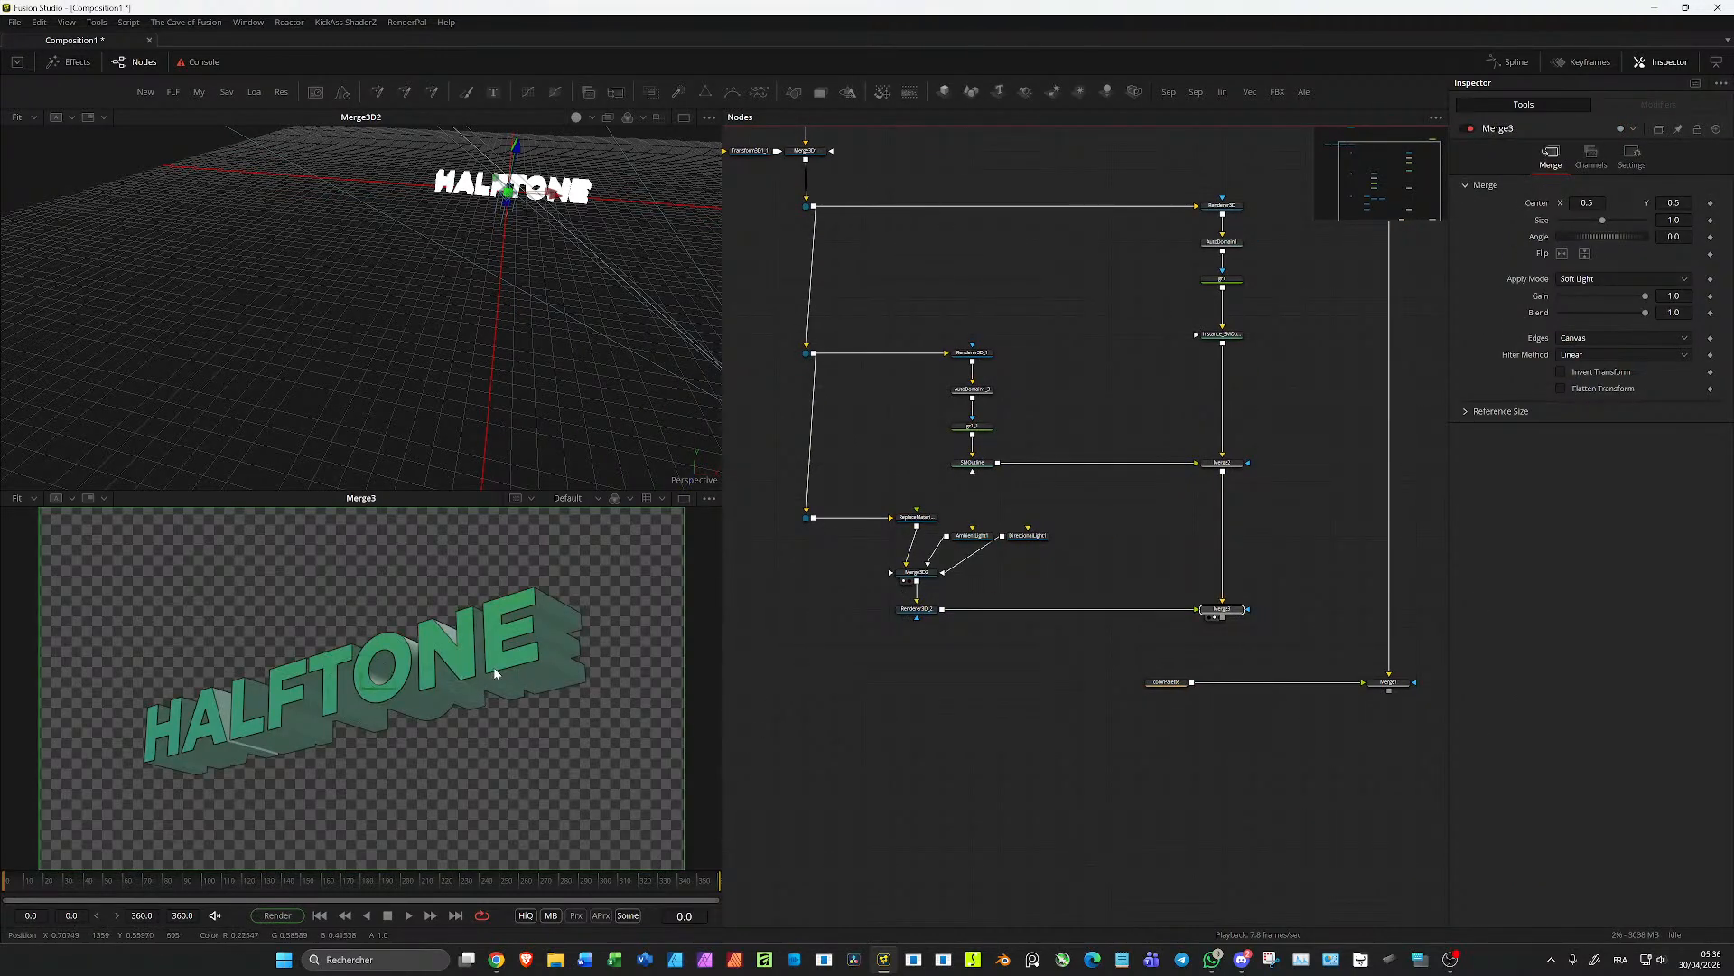
Step: Move the colorPalette and Merge1 nodes further down in the node graph to free space below Merge3
scroll(1174, 723, "down", 4)
left_click_drag(1347, 763, 1087, 650)
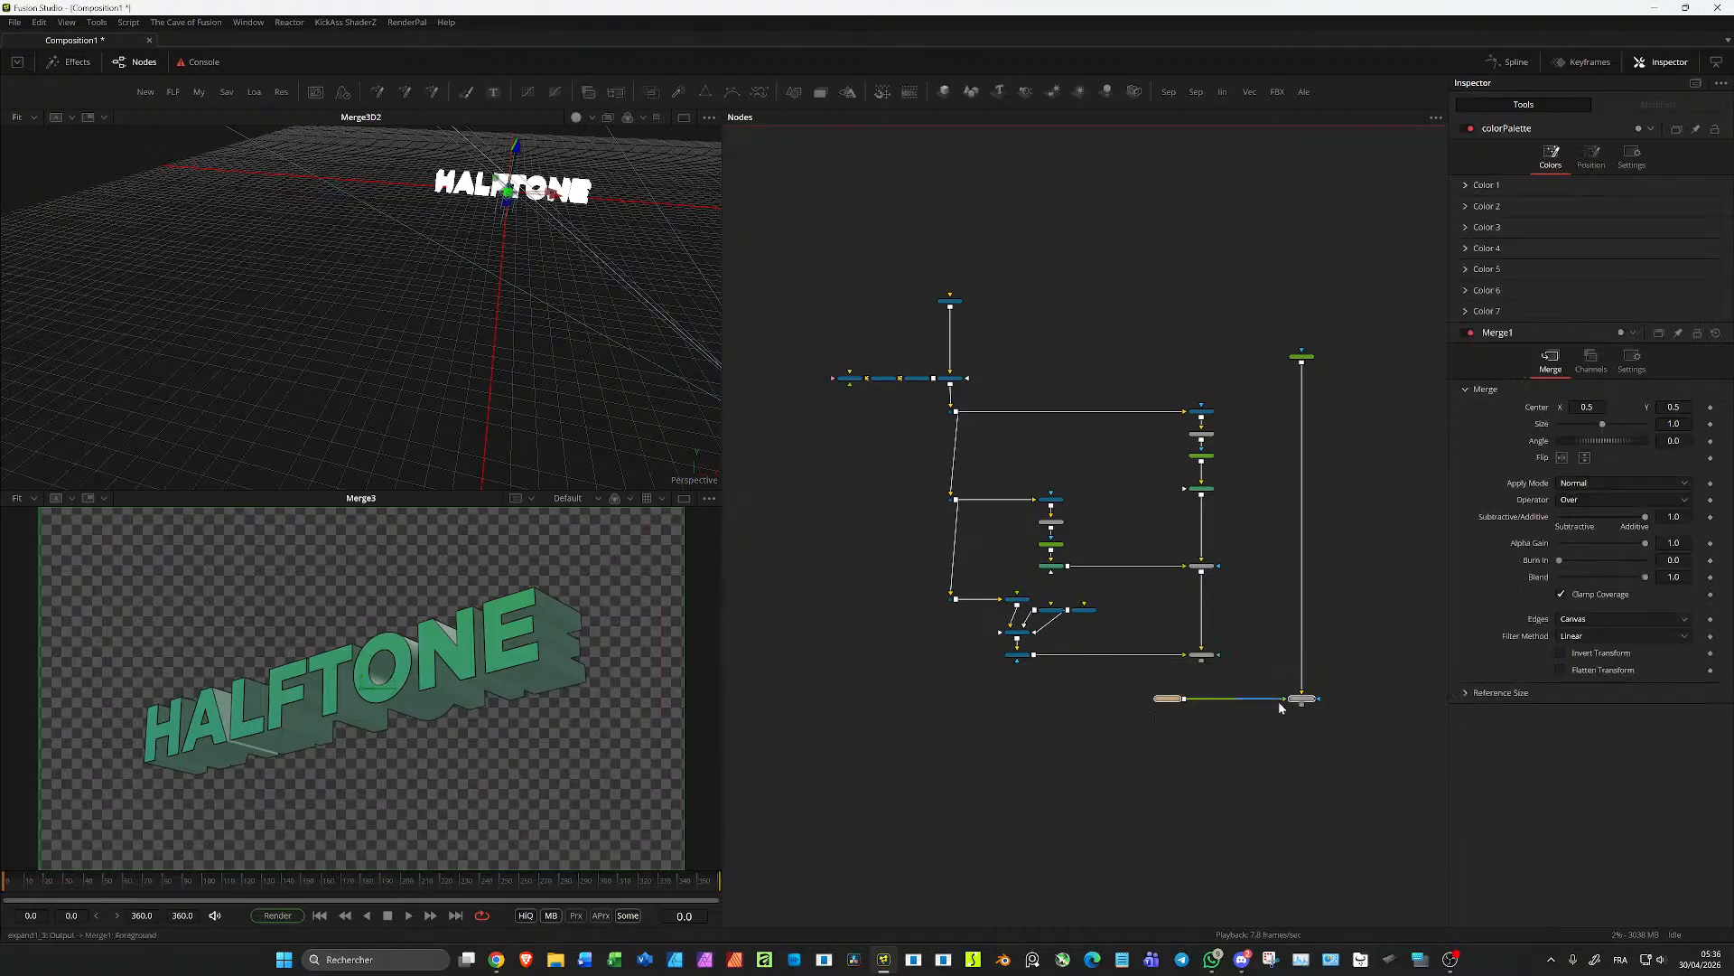
left_click_drag(1301, 753, 1305, 935)
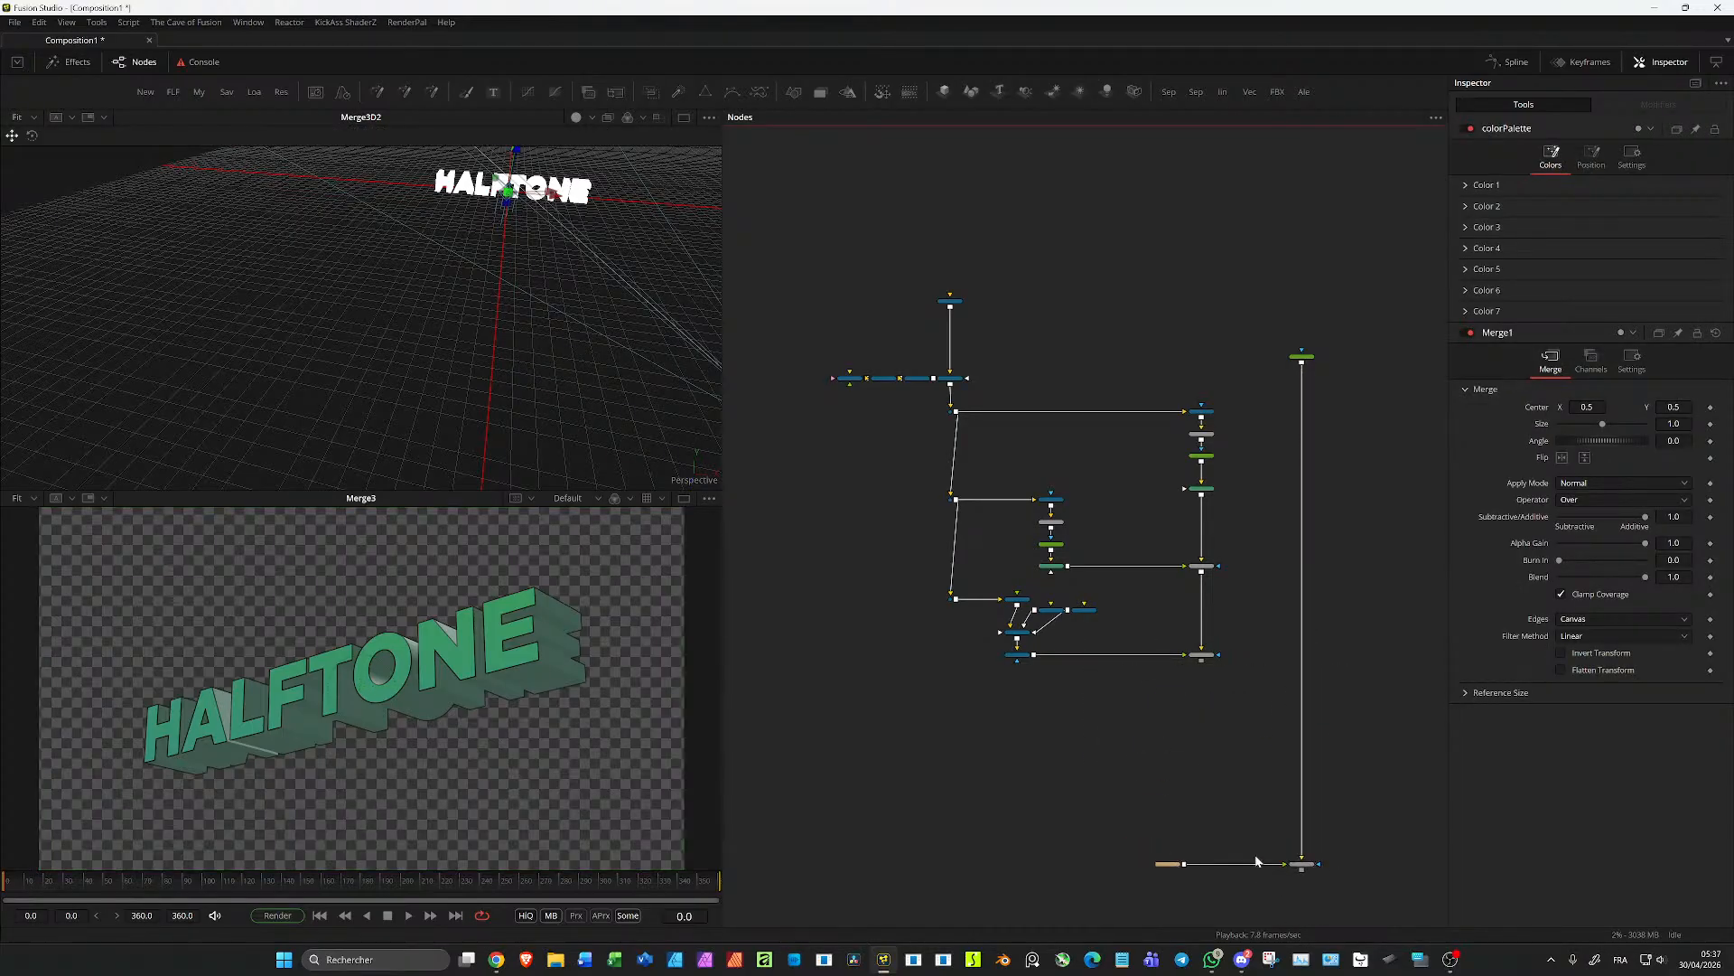
scroll(1277, 692, "up", 3)
left_click(1197, 634)
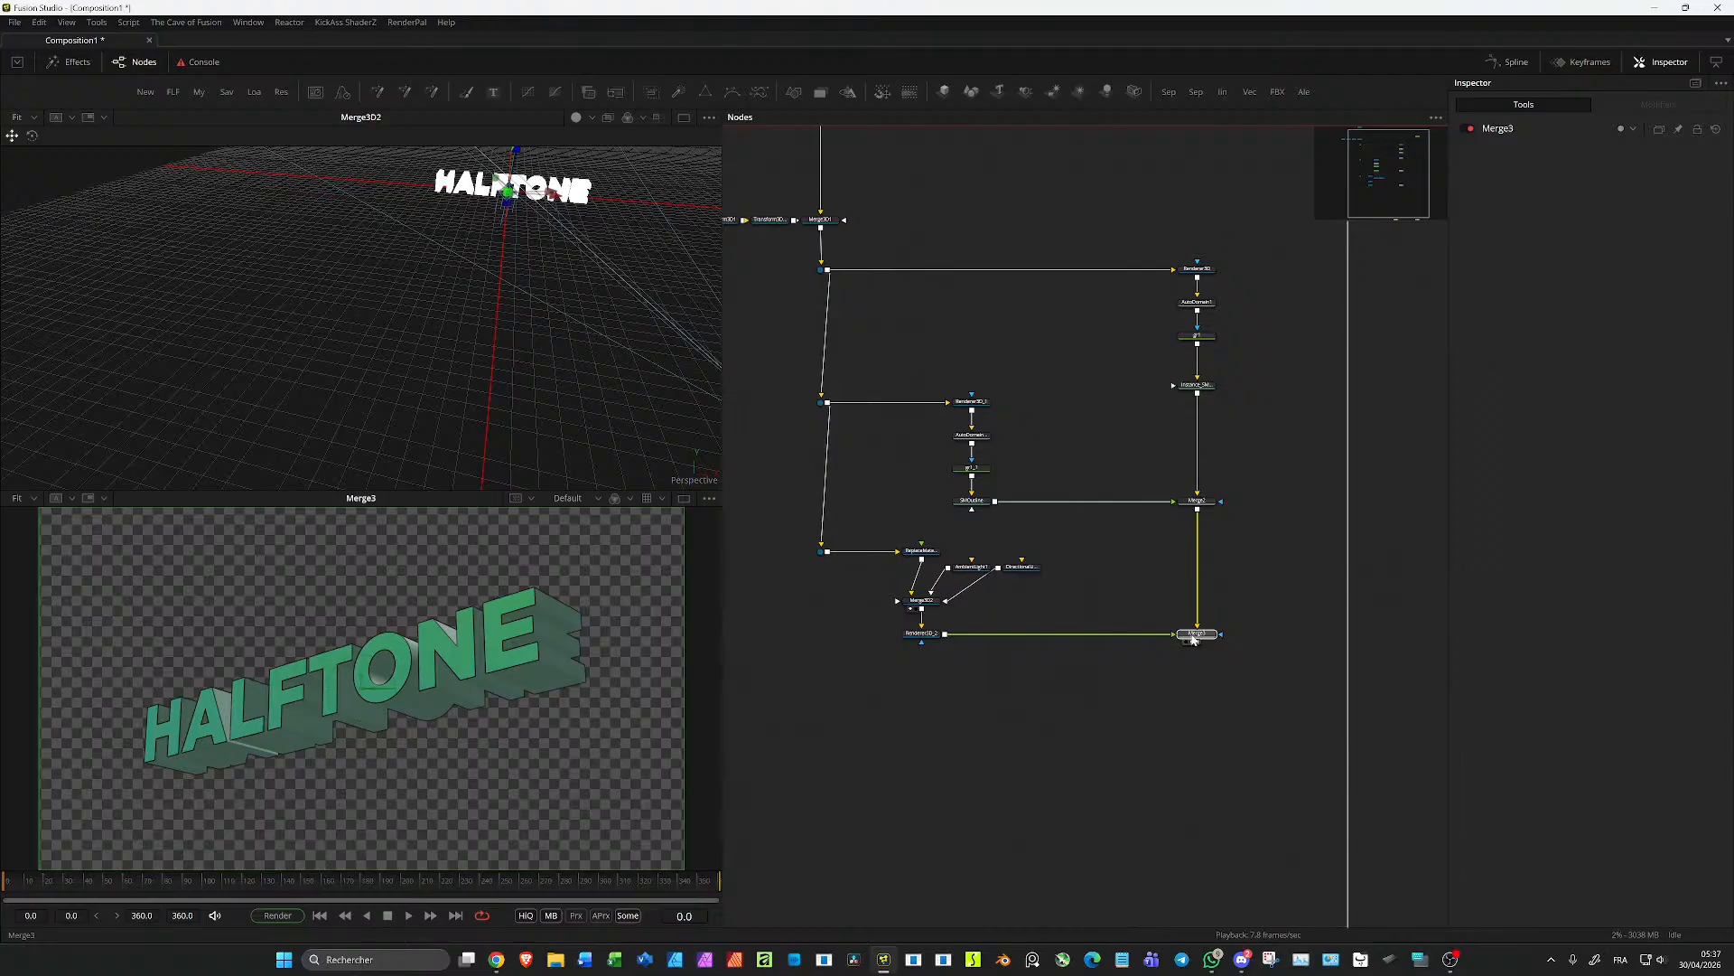
scroll(1113, 681, "up", 2)
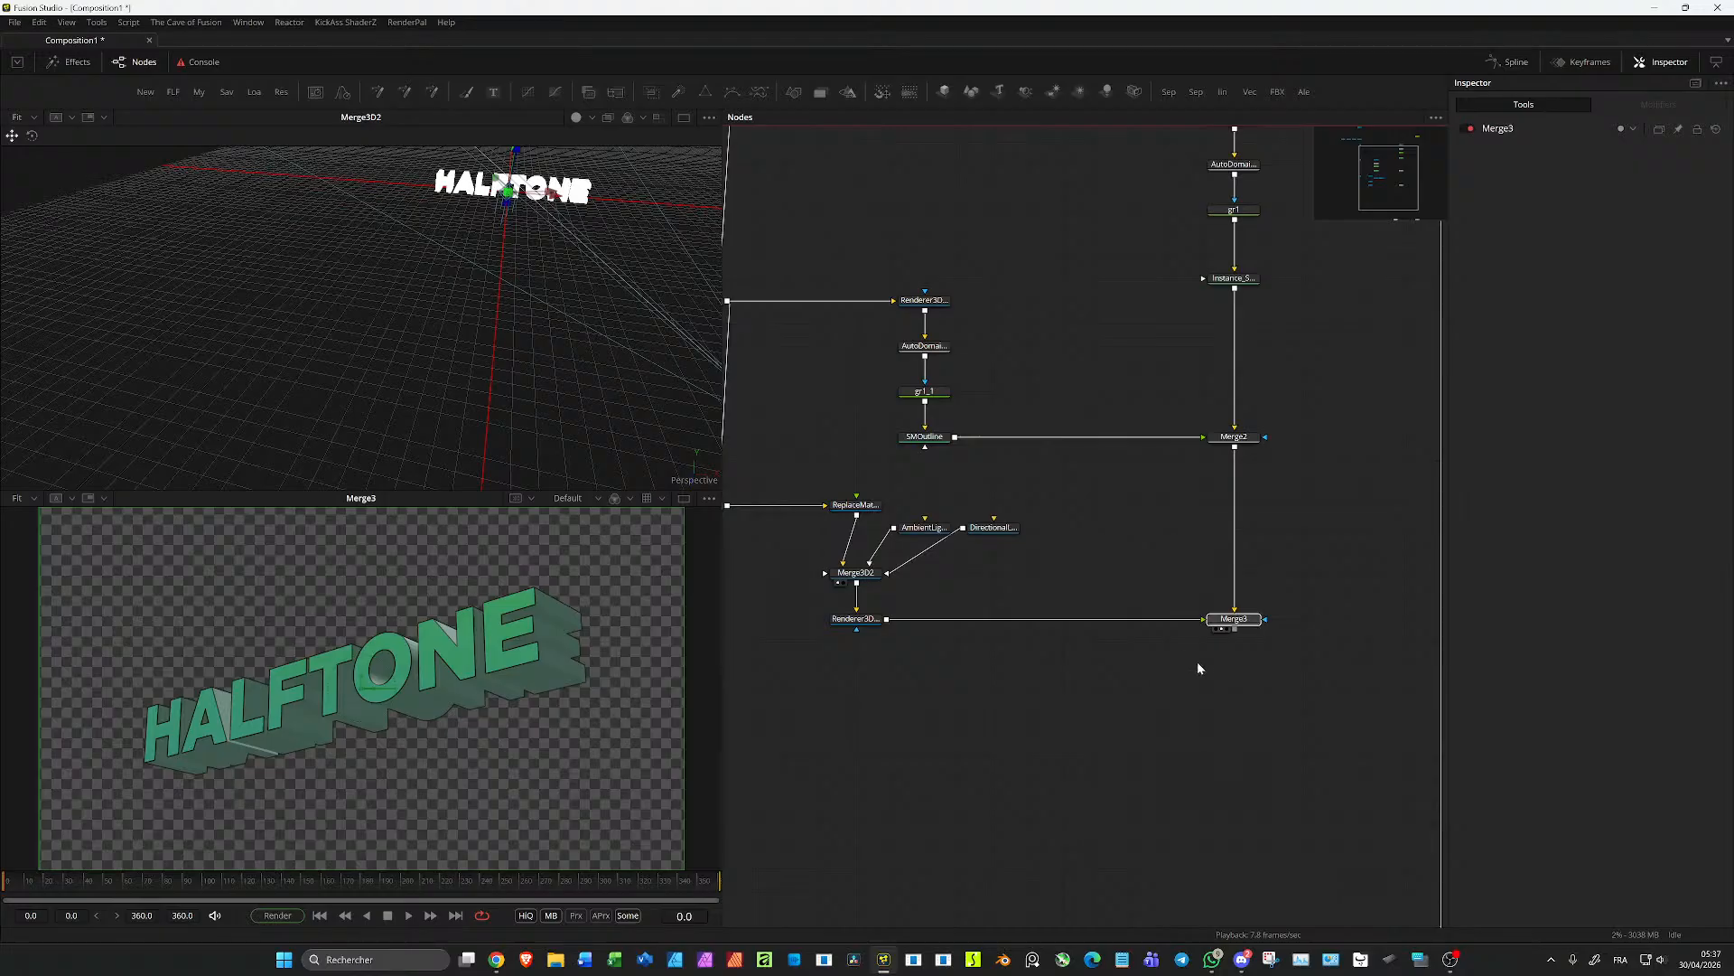
Step: Add an ErodeDilate node fed from Renderer3D_2 and show it in the lower viewer
left_click(1219, 626)
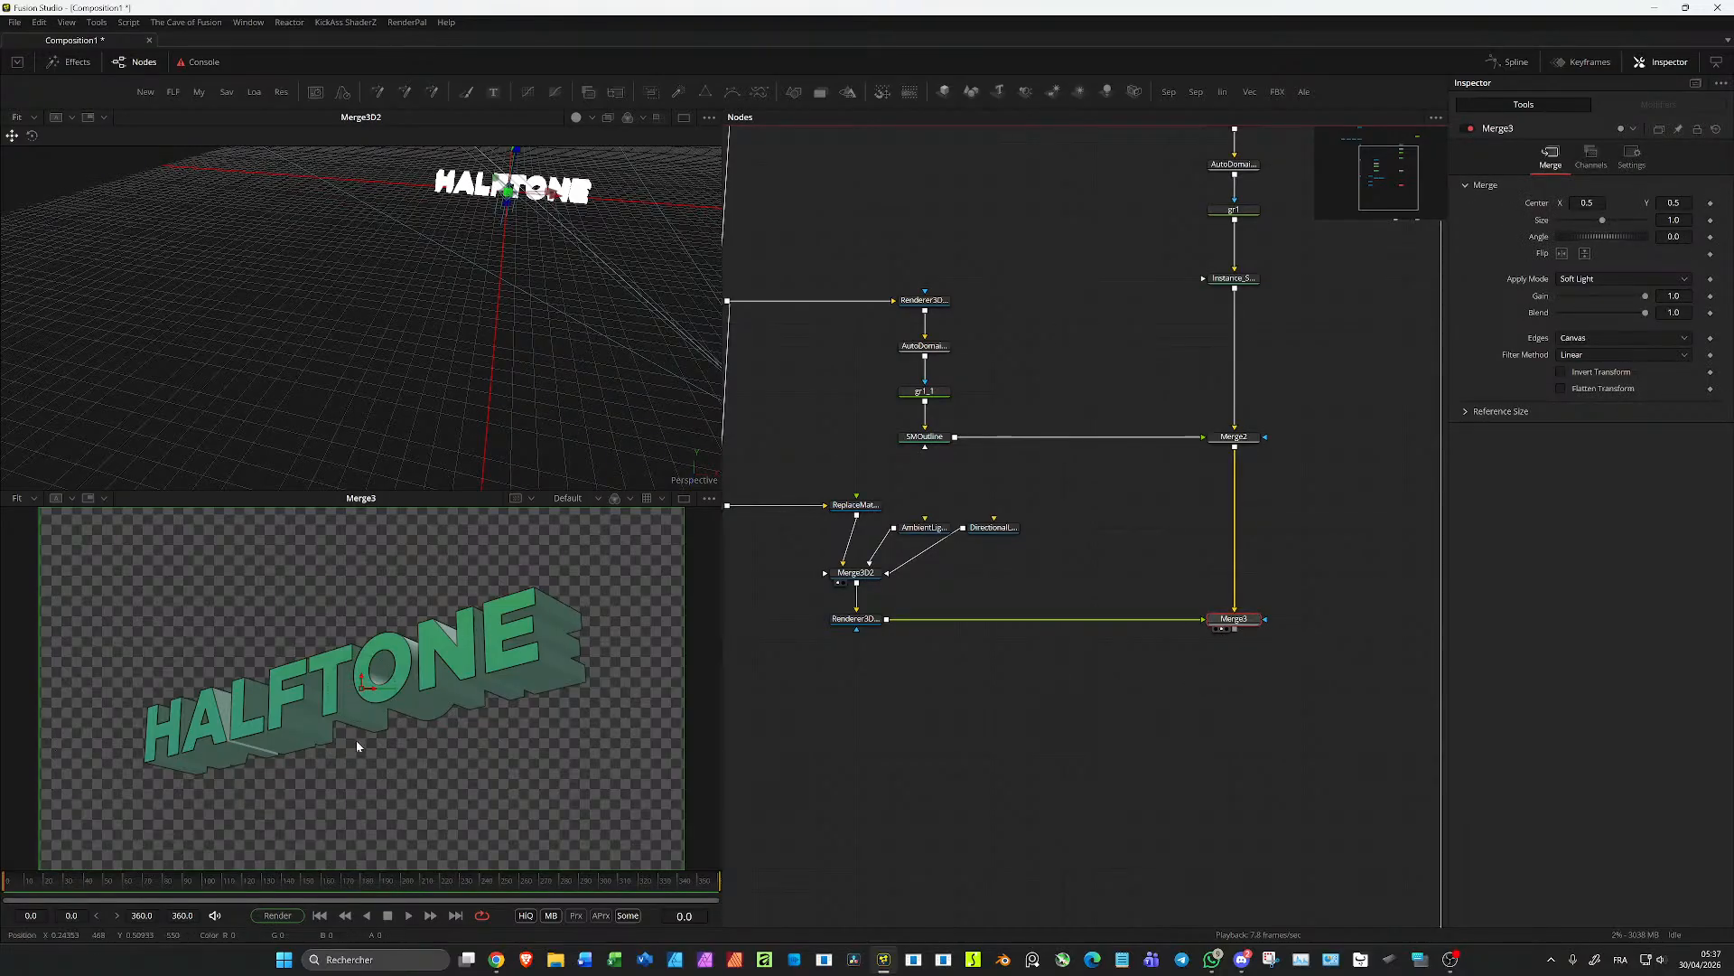
left_click(876, 624)
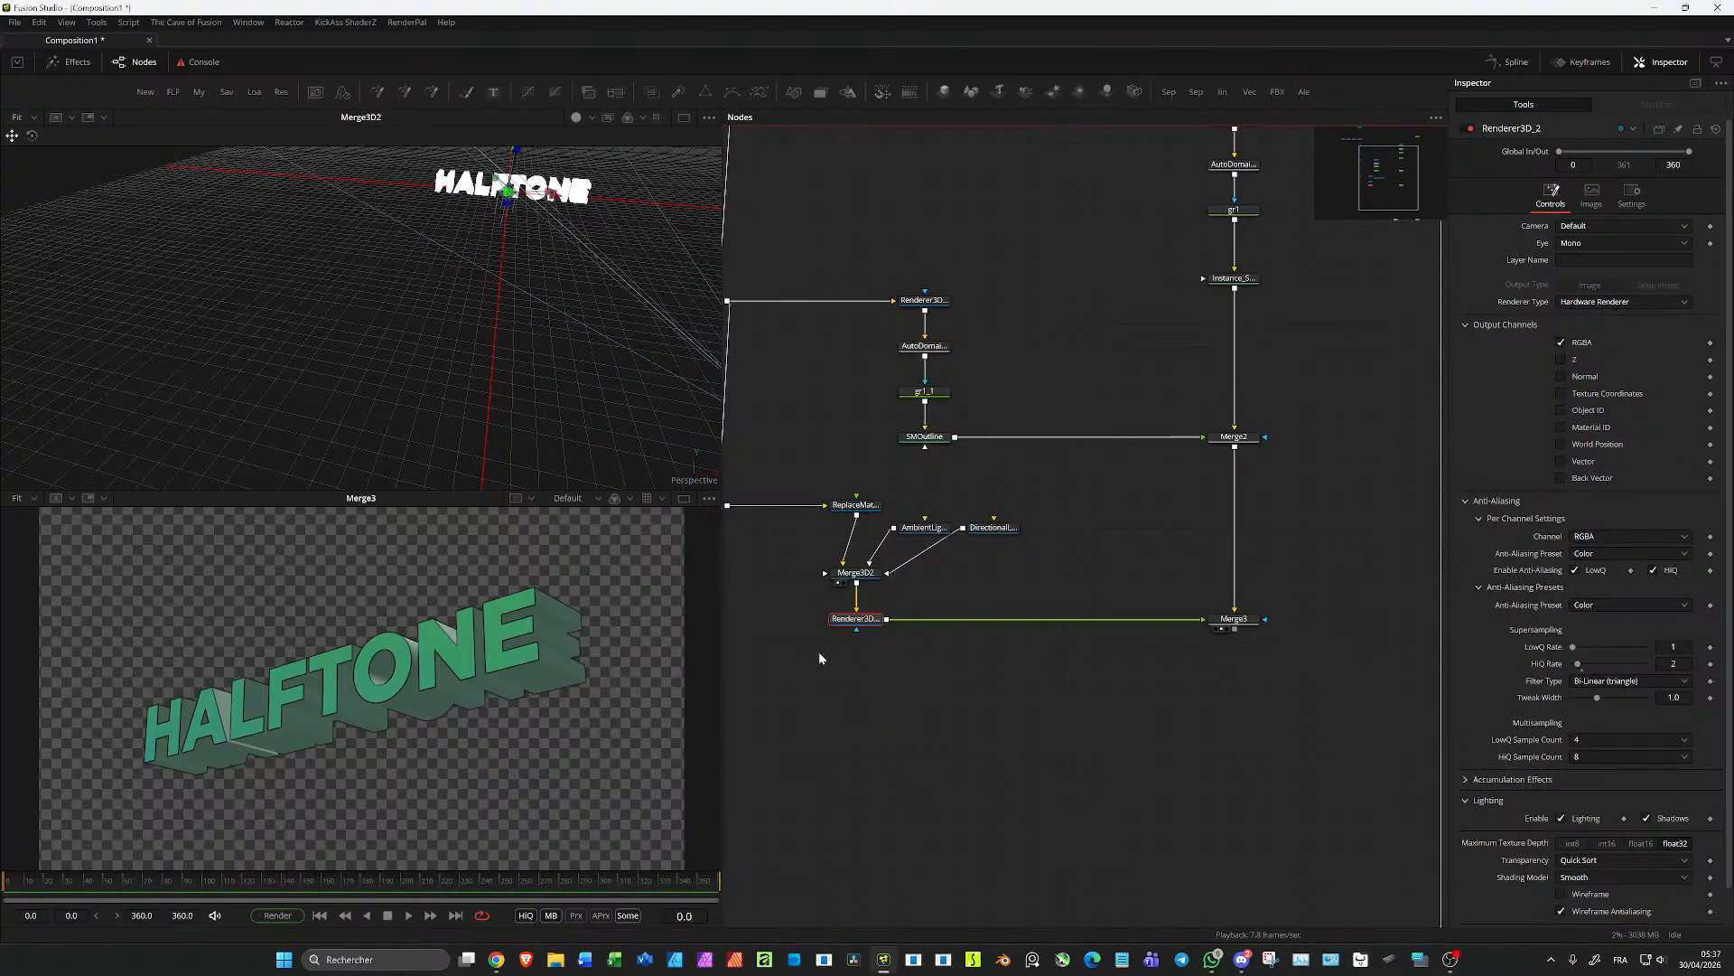
left_click_drag(311, 656, 309, 659)
left_click(896, 684)
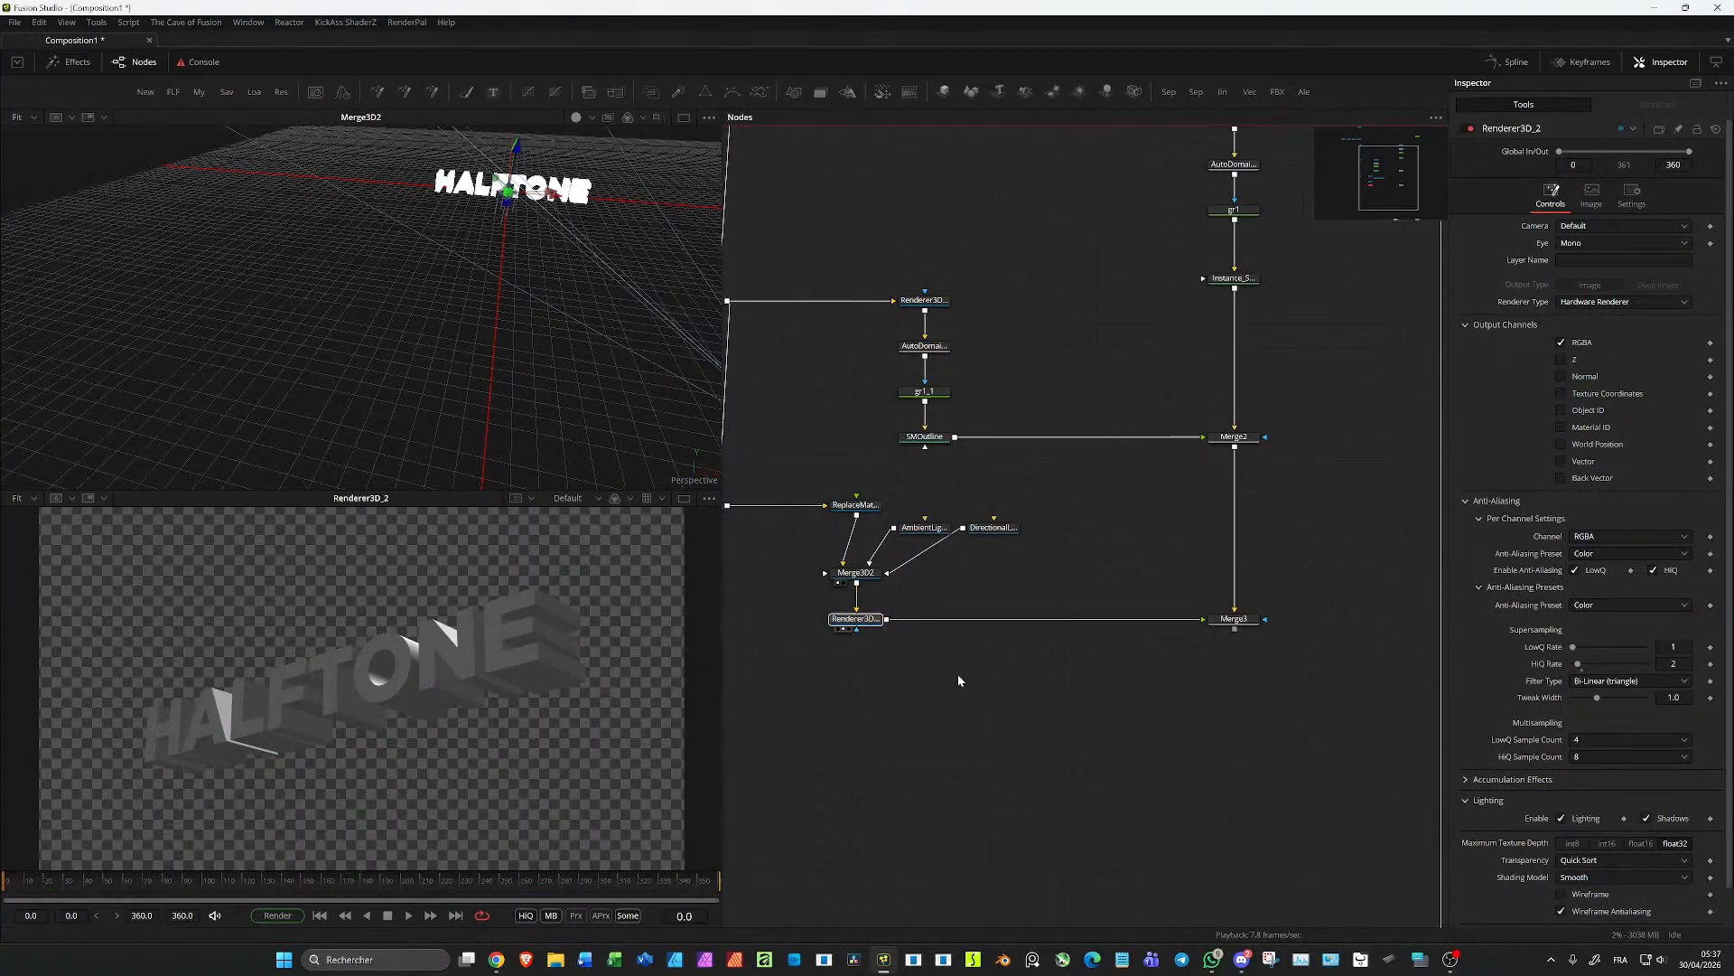
key("shift+space")
type("ero")
key("Return")
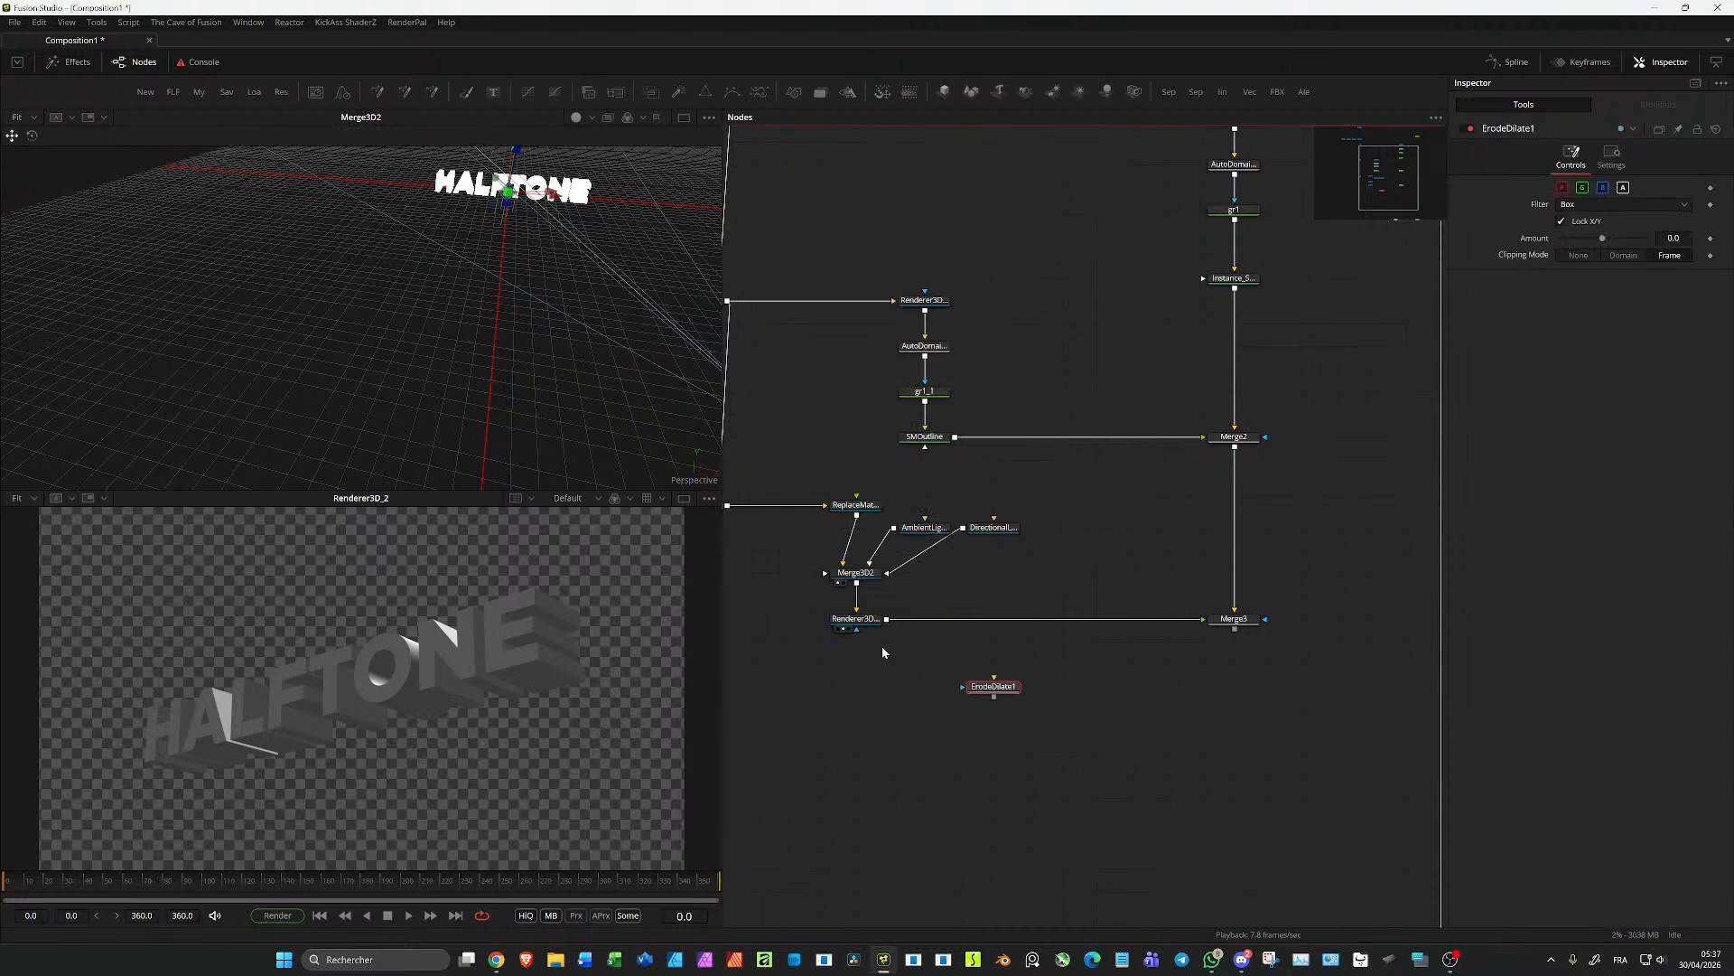
left_click_drag(887, 620, 994, 690)
left_click(993, 696)
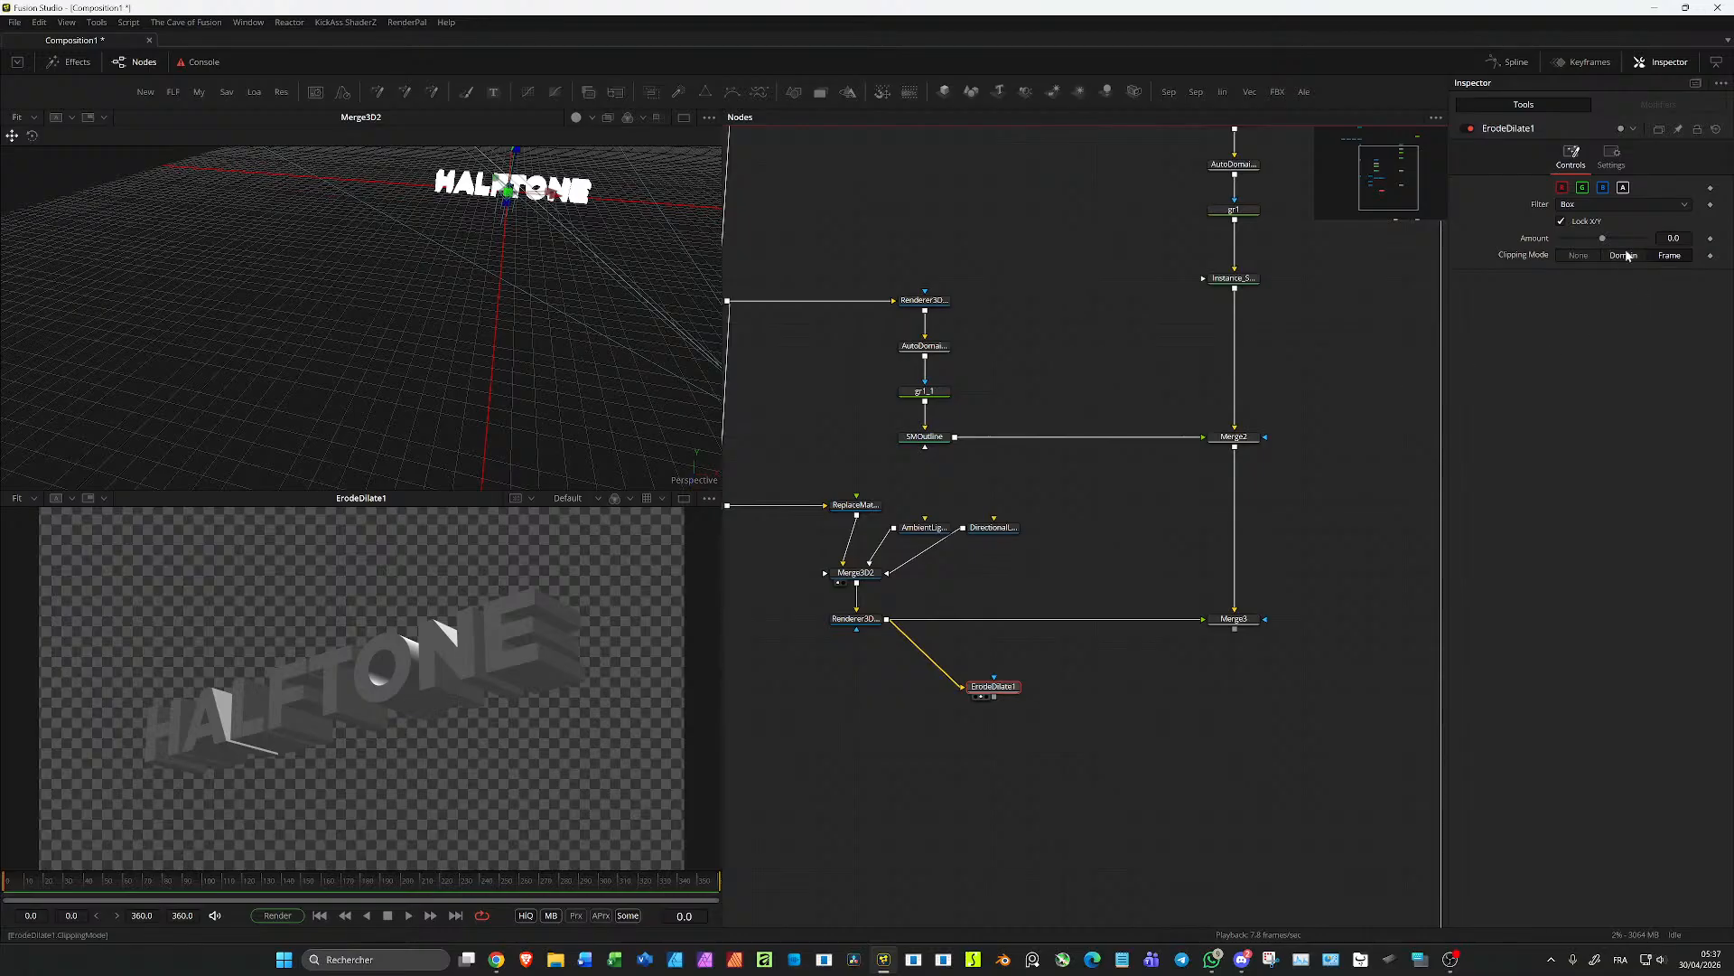
Step: Set the ErodeDilate filter to Circle and its amount to 0.03
left_click_drag(1604, 240, 1645, 238)
left_click(1623, 206)
left_click(1599, 235)
key("BackSpace")
type("3")
left_click(995, 688)
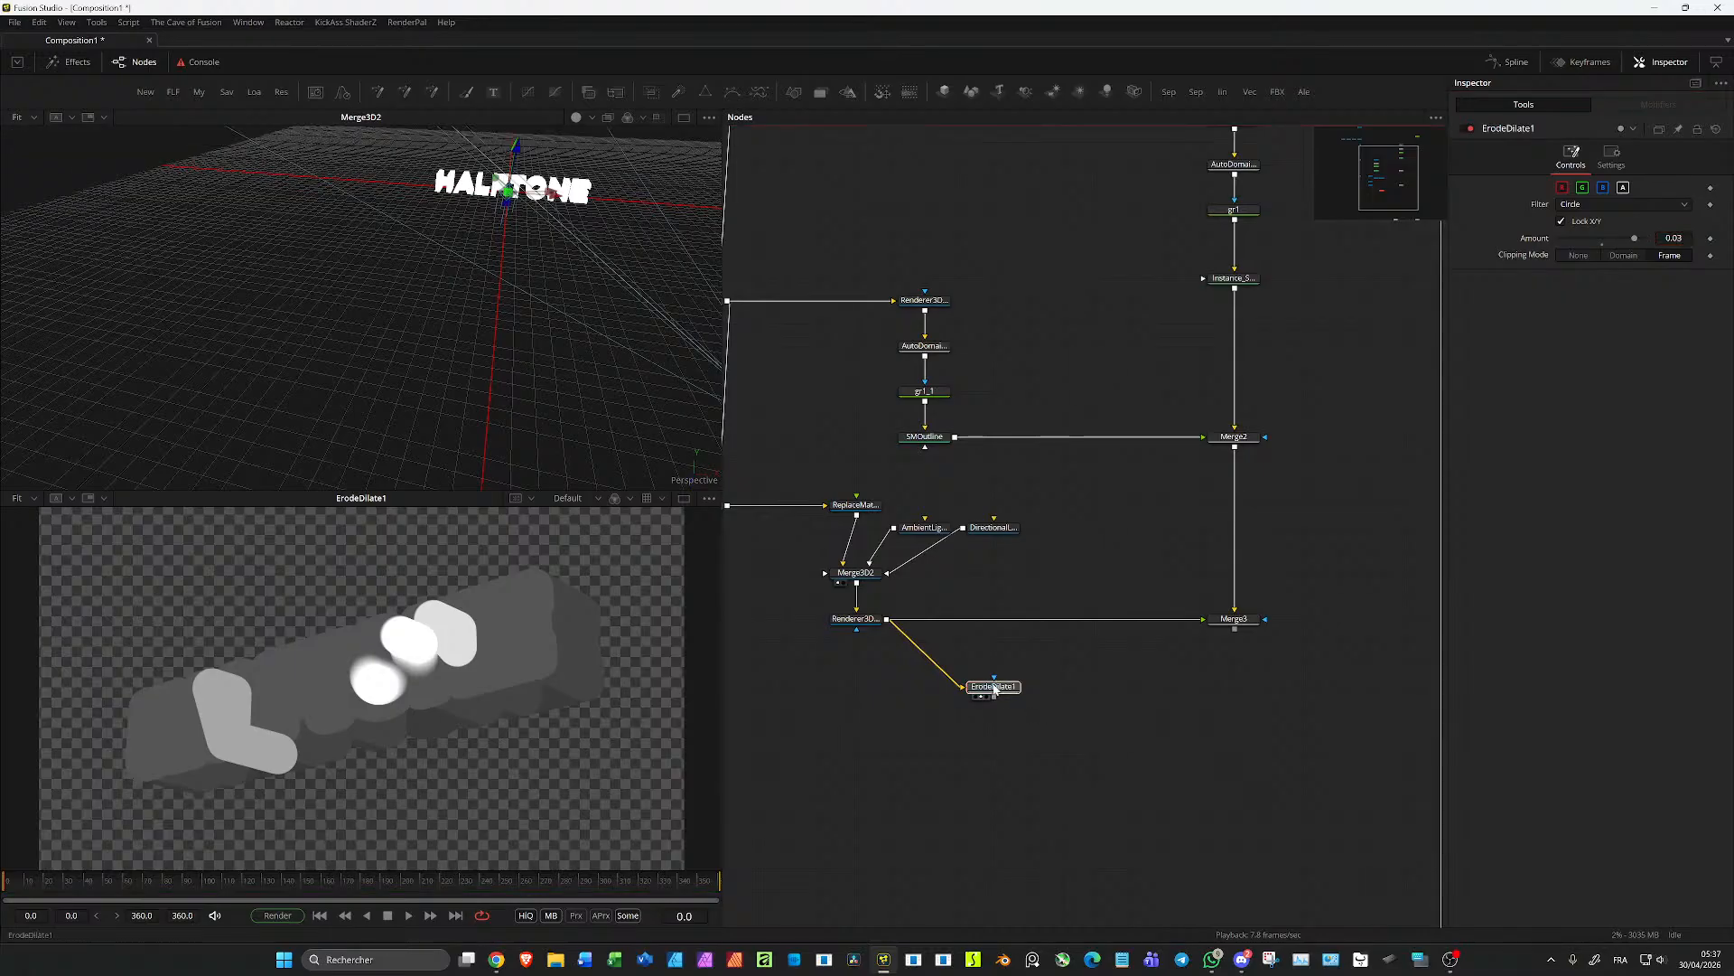
key("b")
left_click_drag(1066, 689, 447, 666)
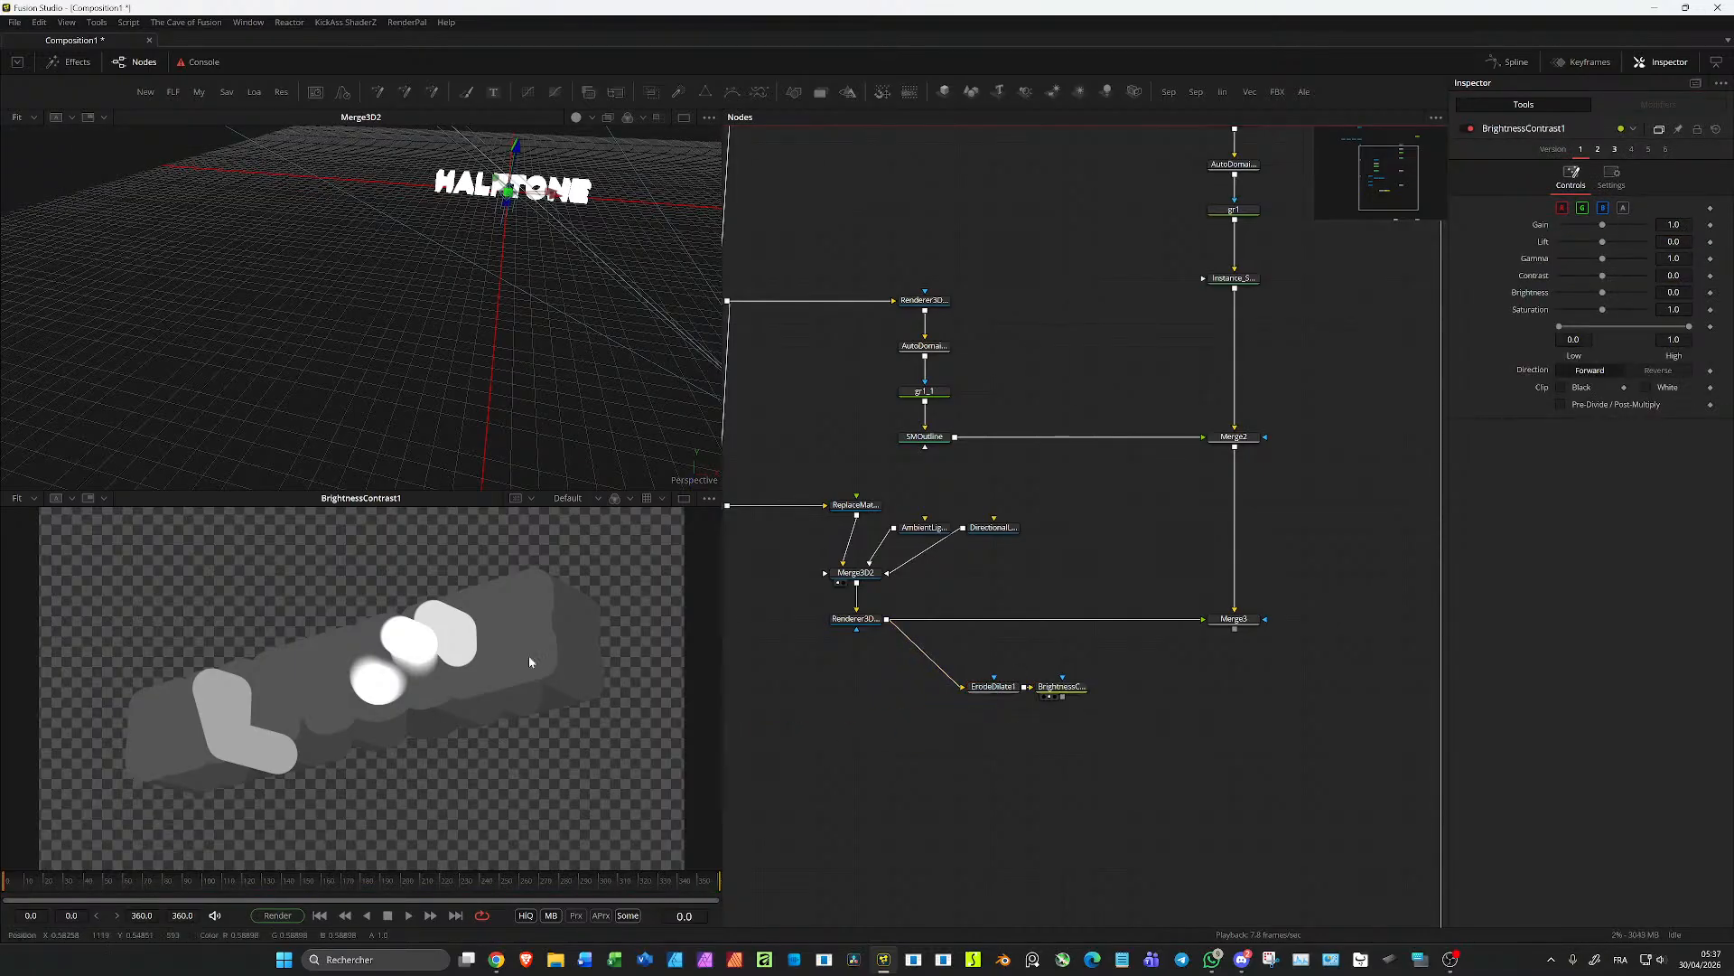
left_click_drag(1066, 690, 994, 710)
left_click_drag(1596, 313, 1517, 318)
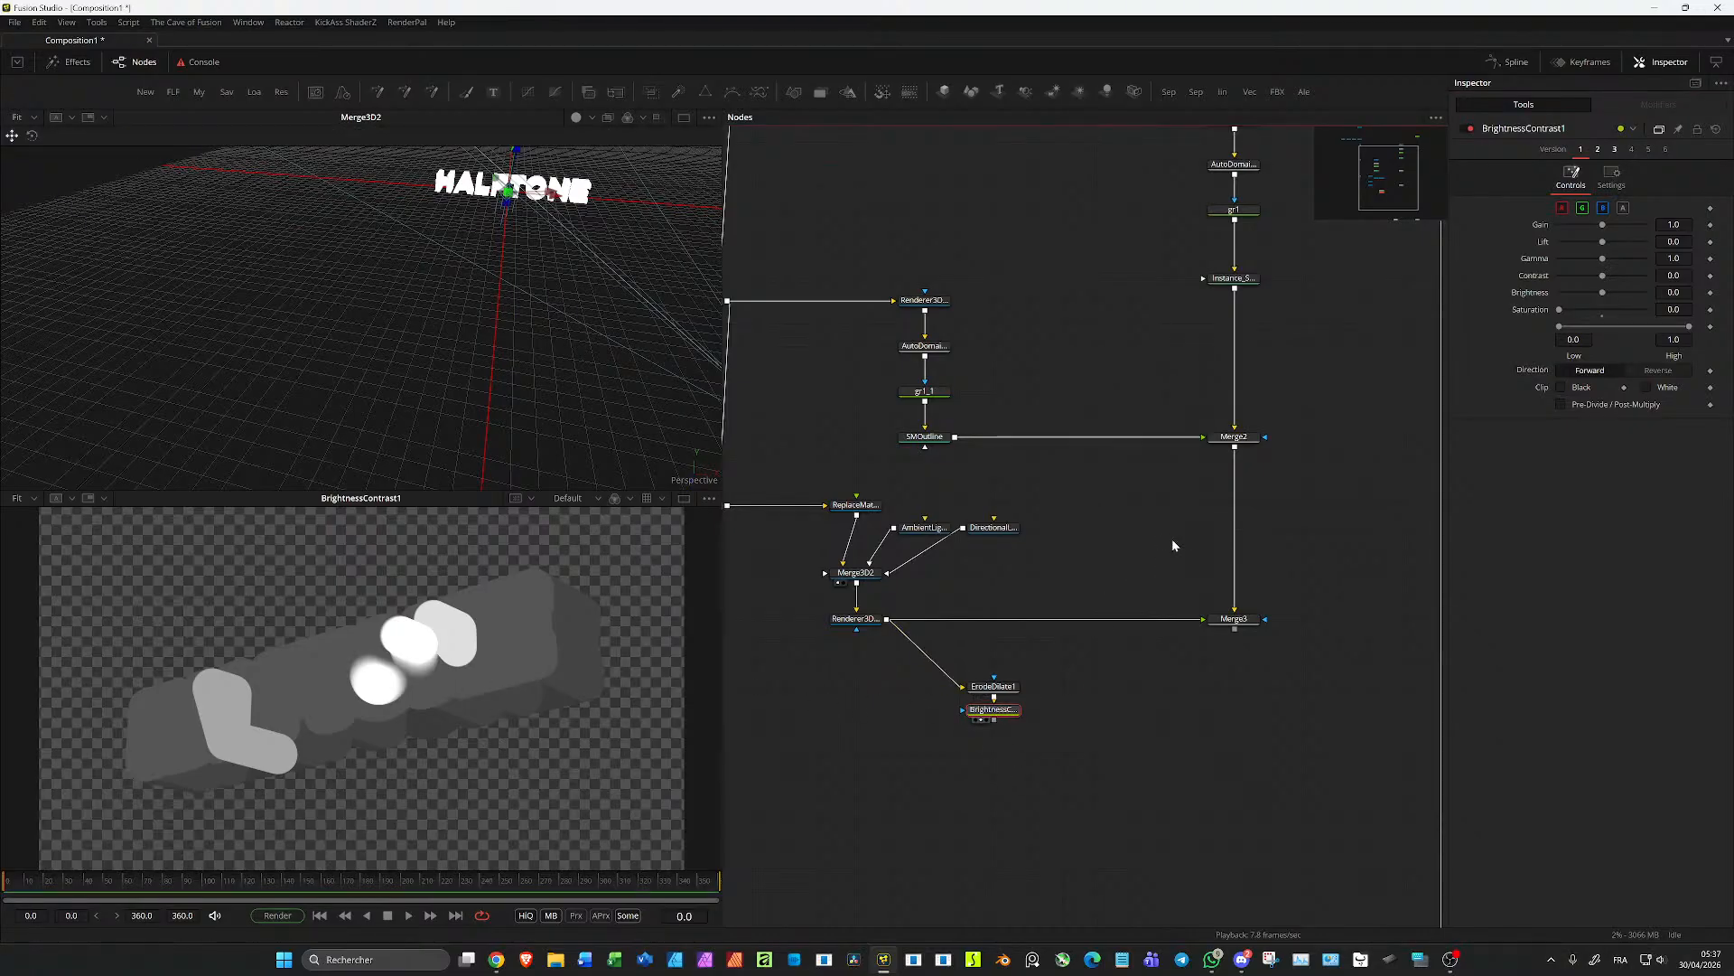
key("Delete")
Step: Add a Background node below ErodeDilate1, masked by its output, and show it in the lower viewer
left_click(984, 719)
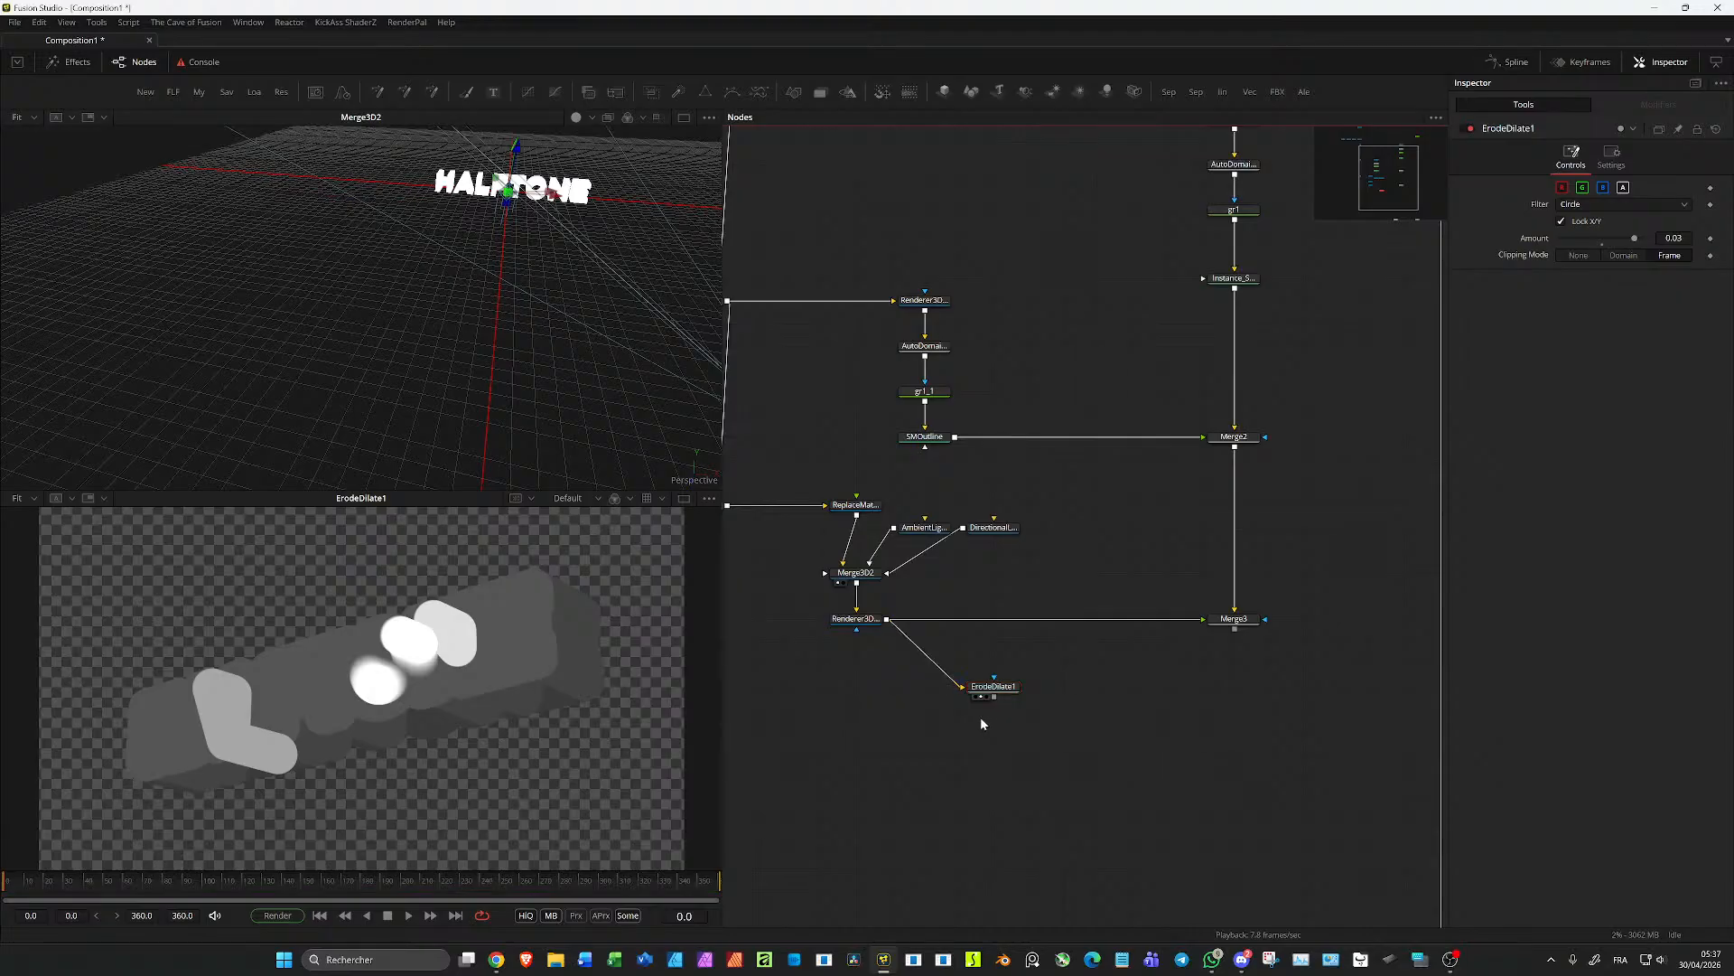
key("ctrl+v")
left_click_drag(997, 720, 993, 733)
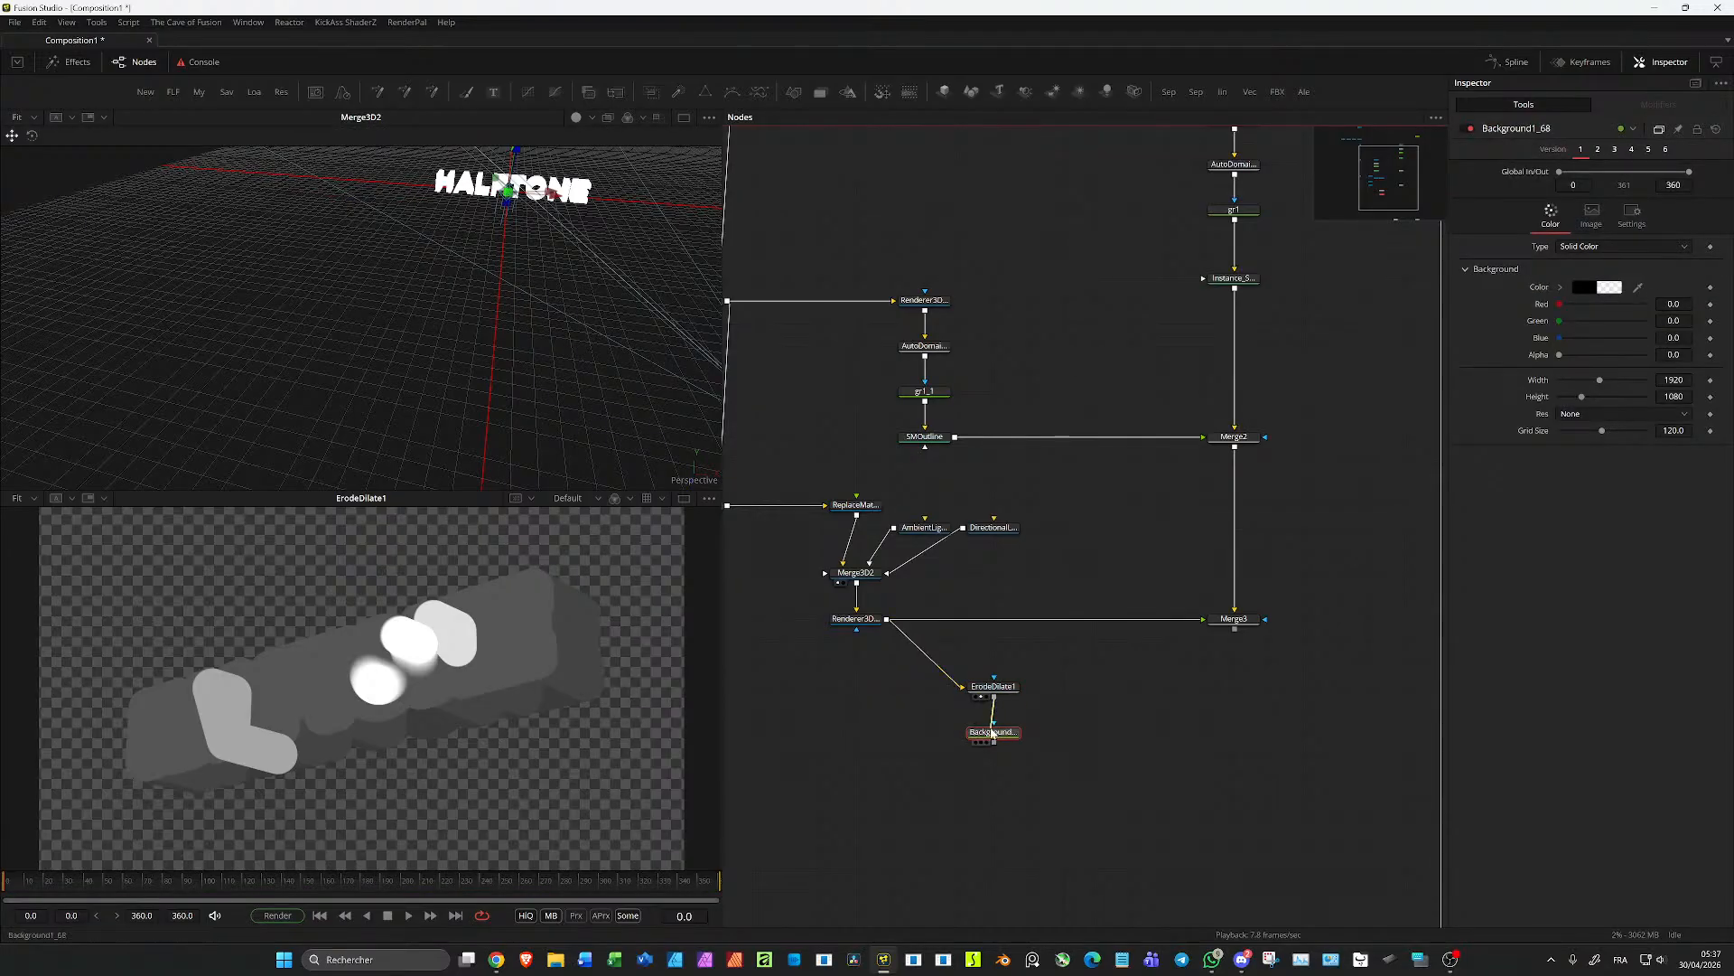
key("2")
Step: Make the masked Background solid white with alpha 1.0 and place it directly under ErodeDilate1
left_click(1561, 288)
left_click_drag(1566, 309, 1550, 293)
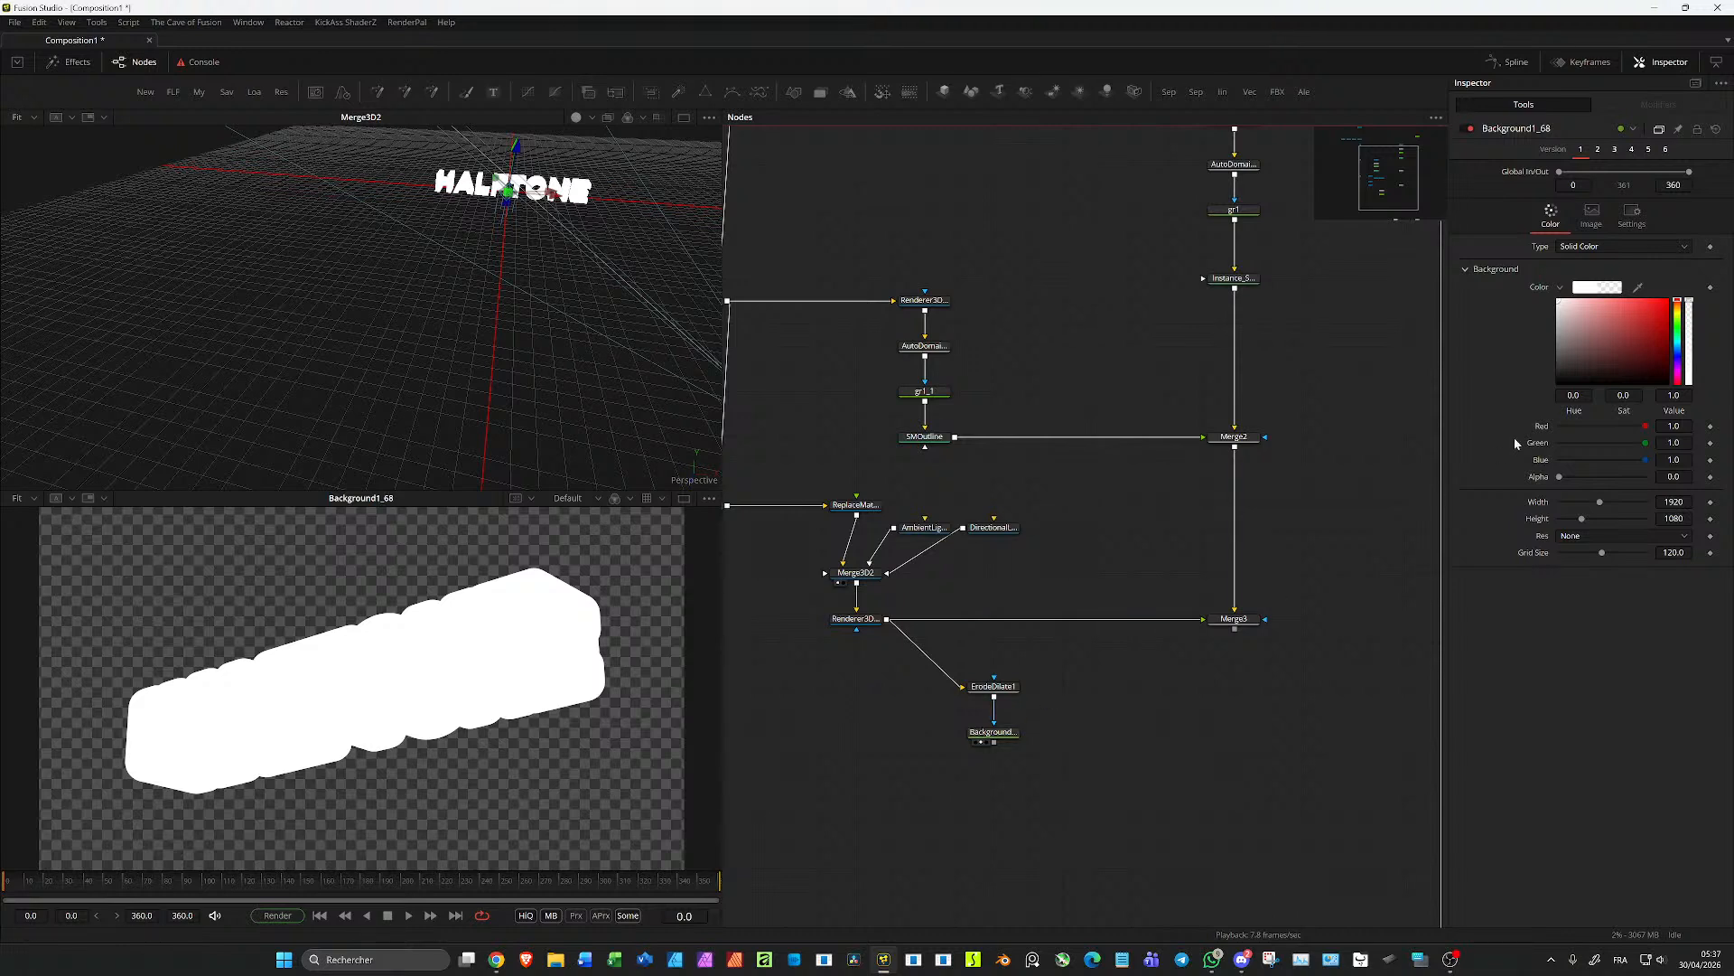
double_click(1562, 478)
scroll(999, 720, "up", 2)
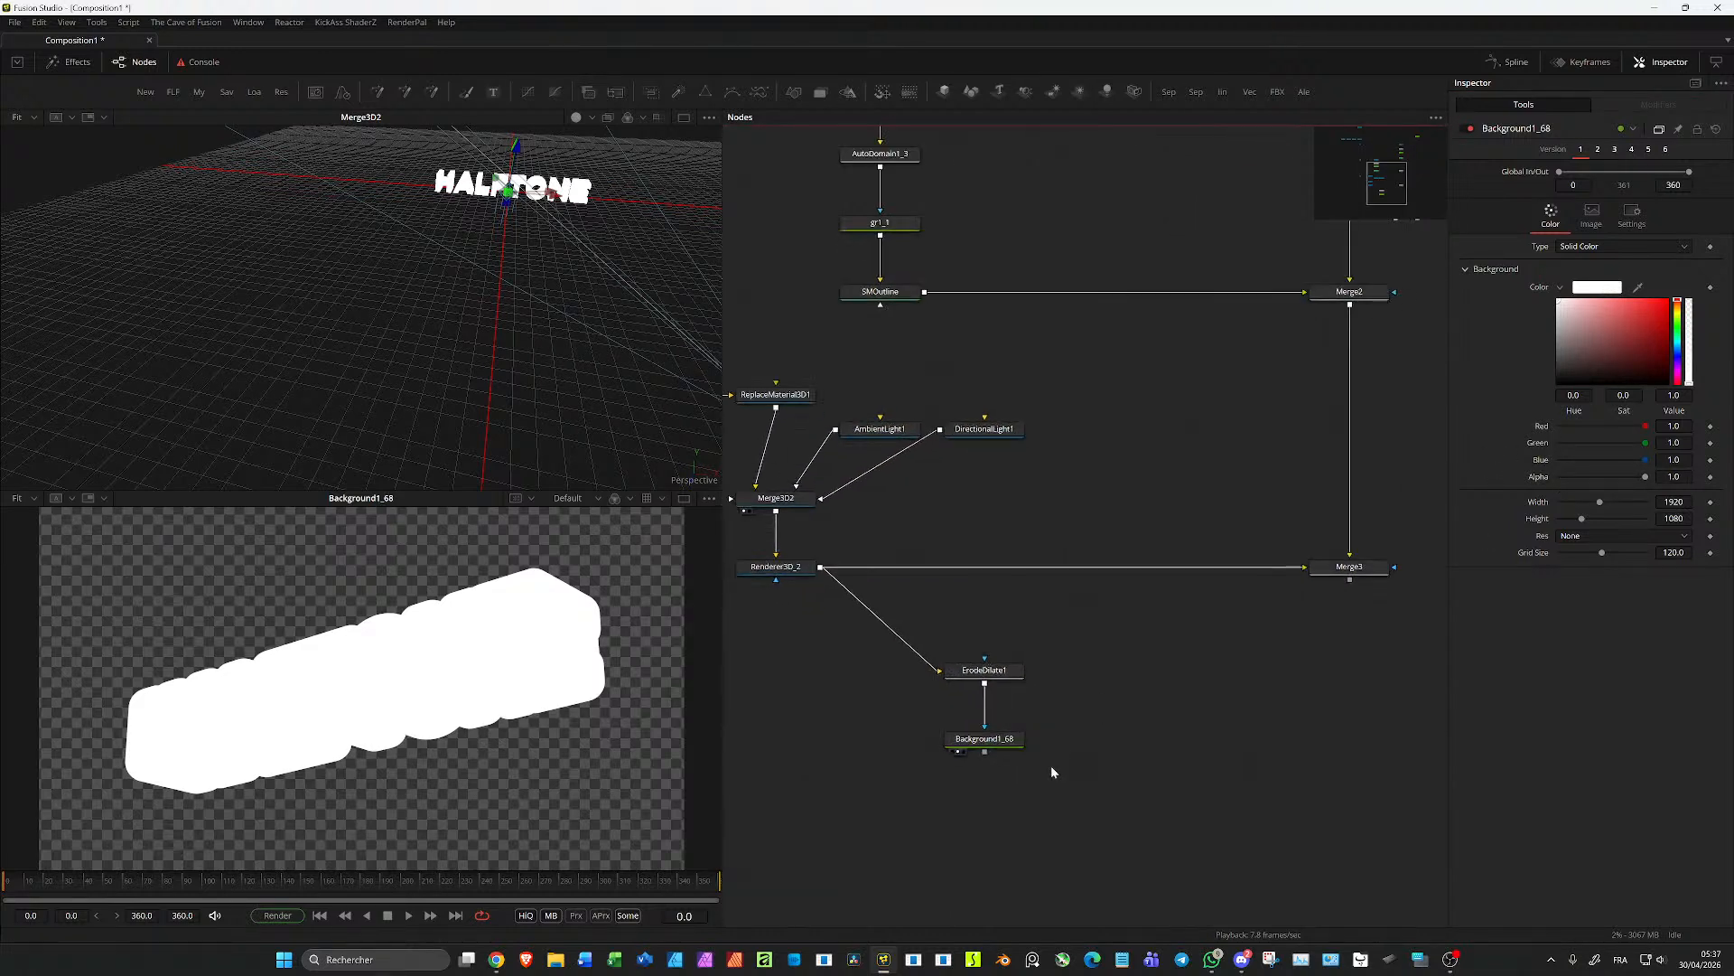
left_click_drag(985, 738, 985, 704)
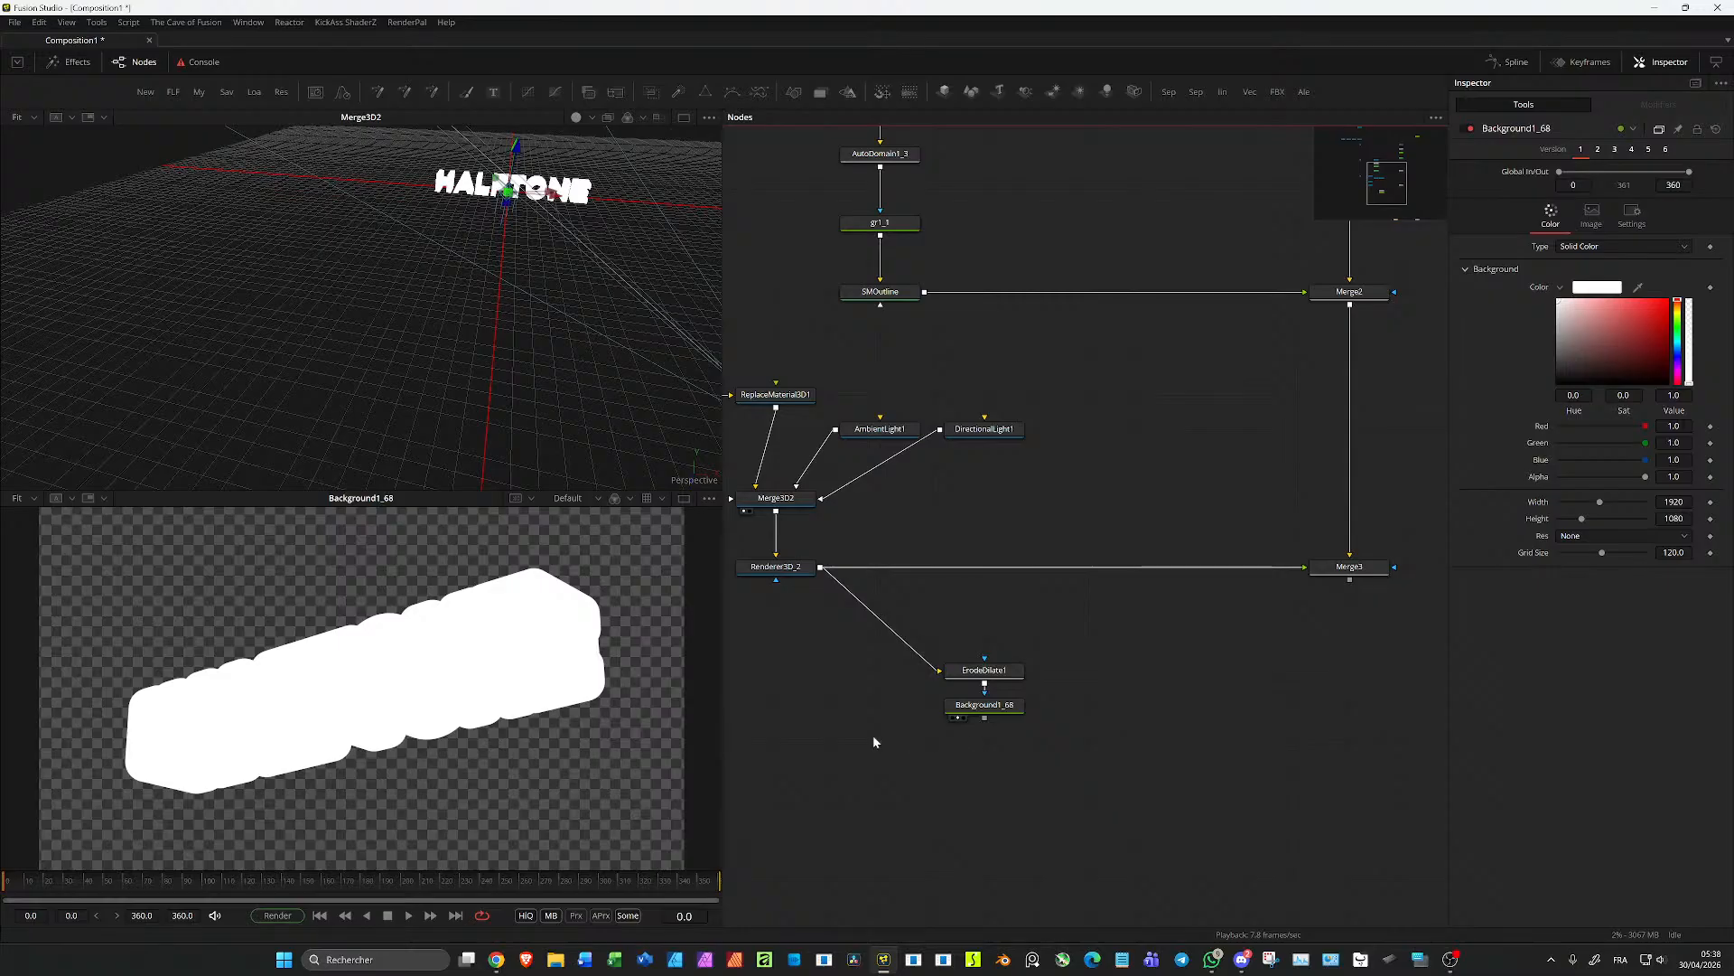
Step: Add an SC_SimpleChoker node after the white Background node
key("shift+space")
type("sipmpl")
key("BackSpace")
key("BackSpace")
key("BackSpace")
key("BackSpace")
key("BackSpace")
key("BackSpace")
type("simple")
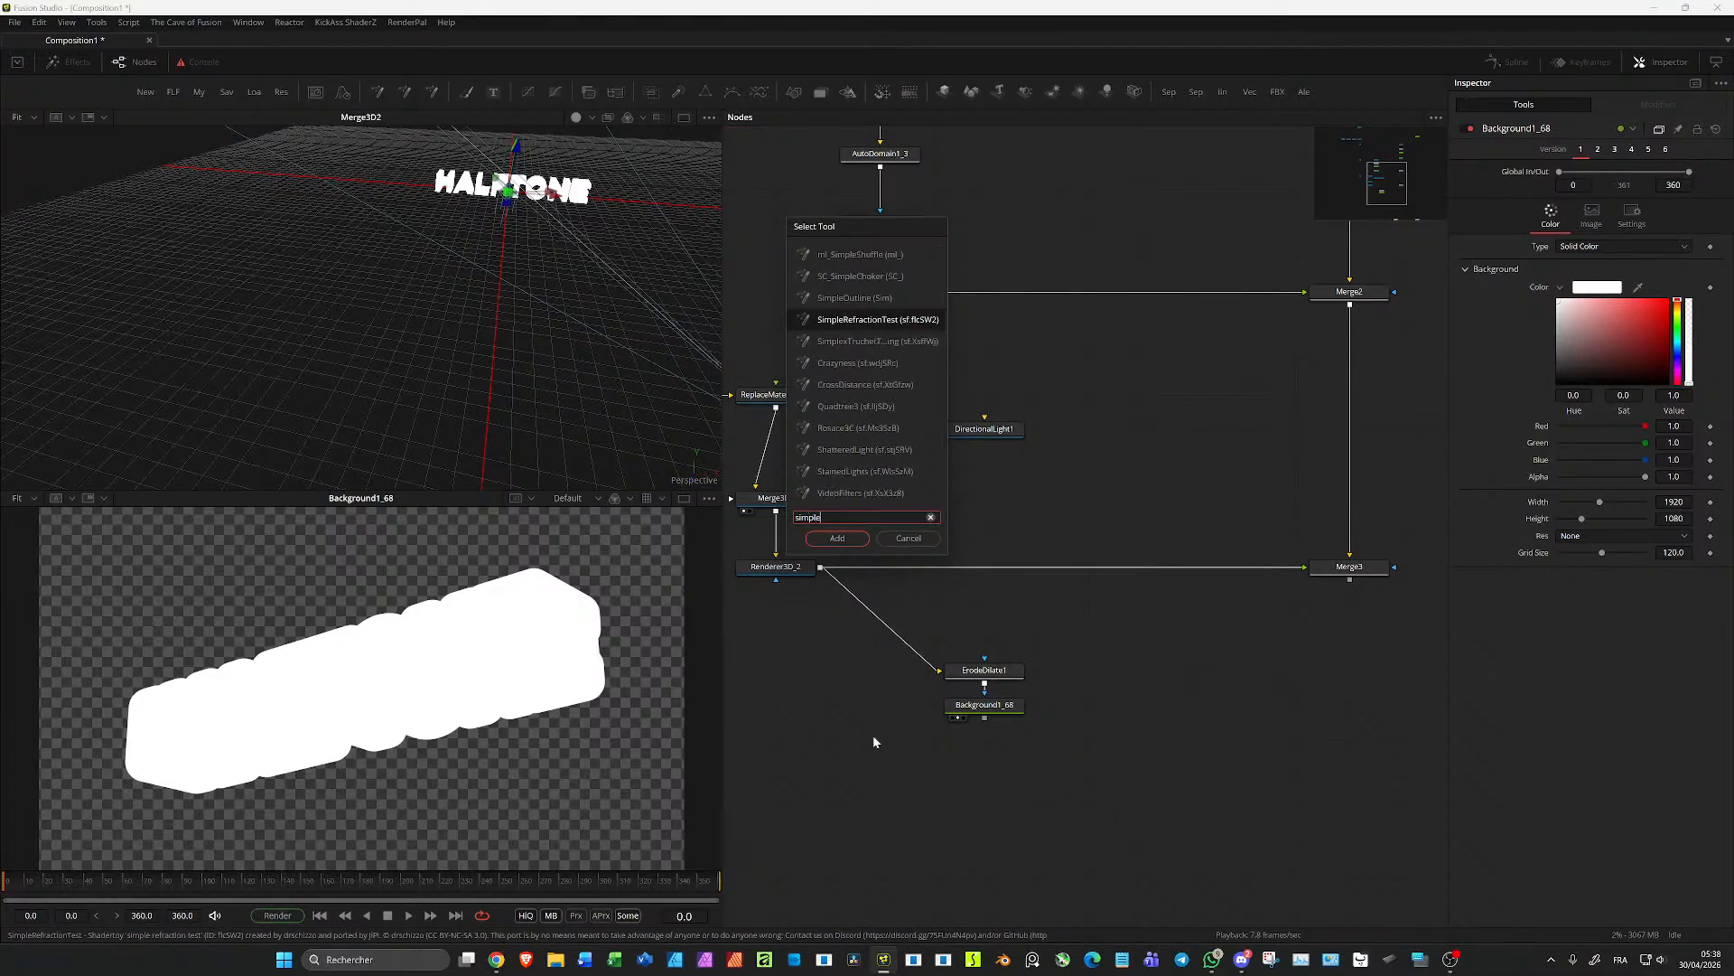
type("c")
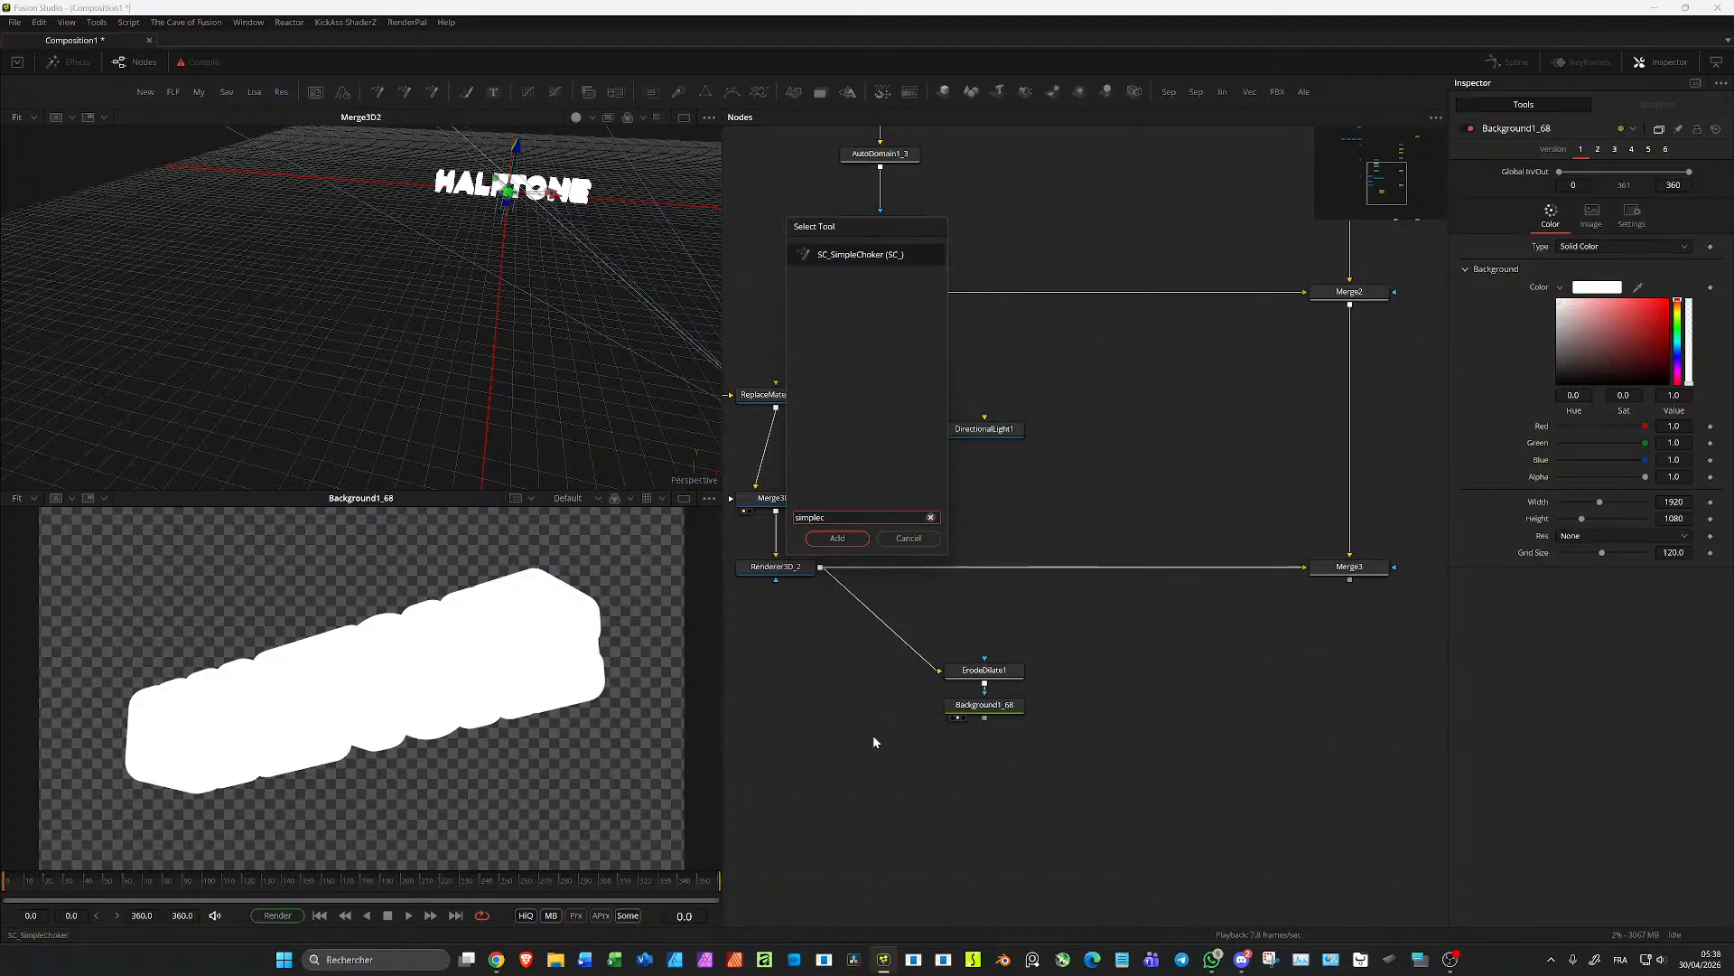
key("Return")
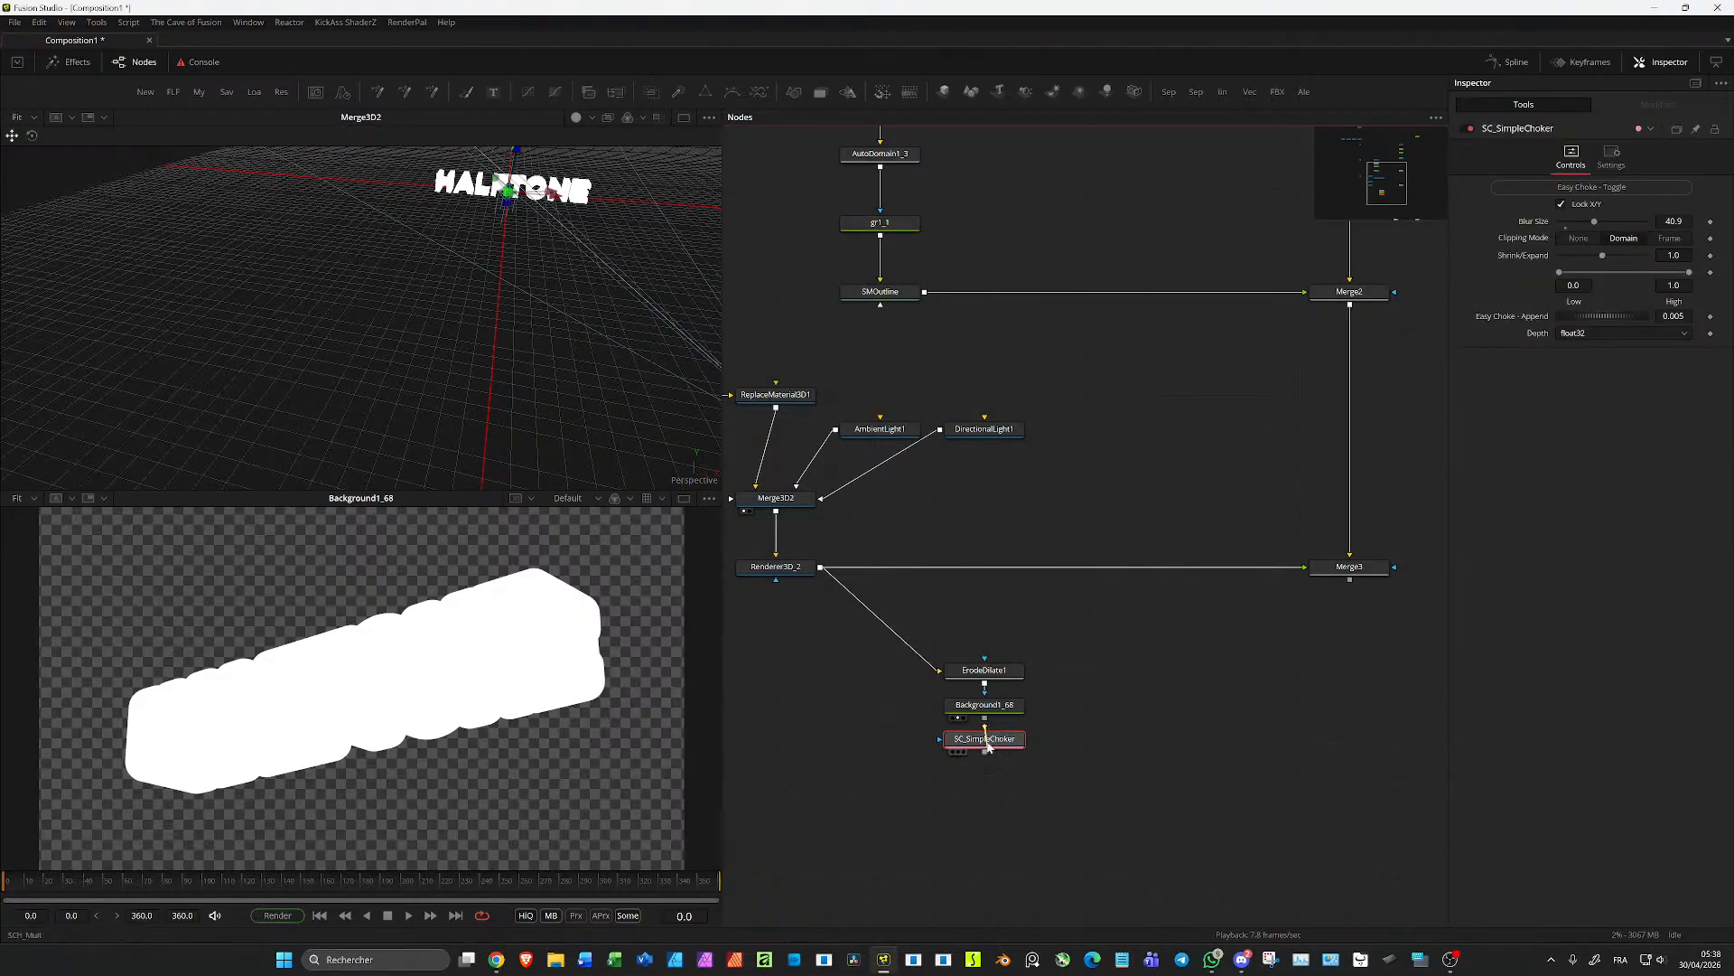
Step: Merge the SC_SimpleChoker output onto the Merge3 line with a new Merge4, show it in the lower viewer, and set its operator to Under
left_click_drag(998, 745, 1353, 586)
key("2")
key("2")
left_click(1364, 780)
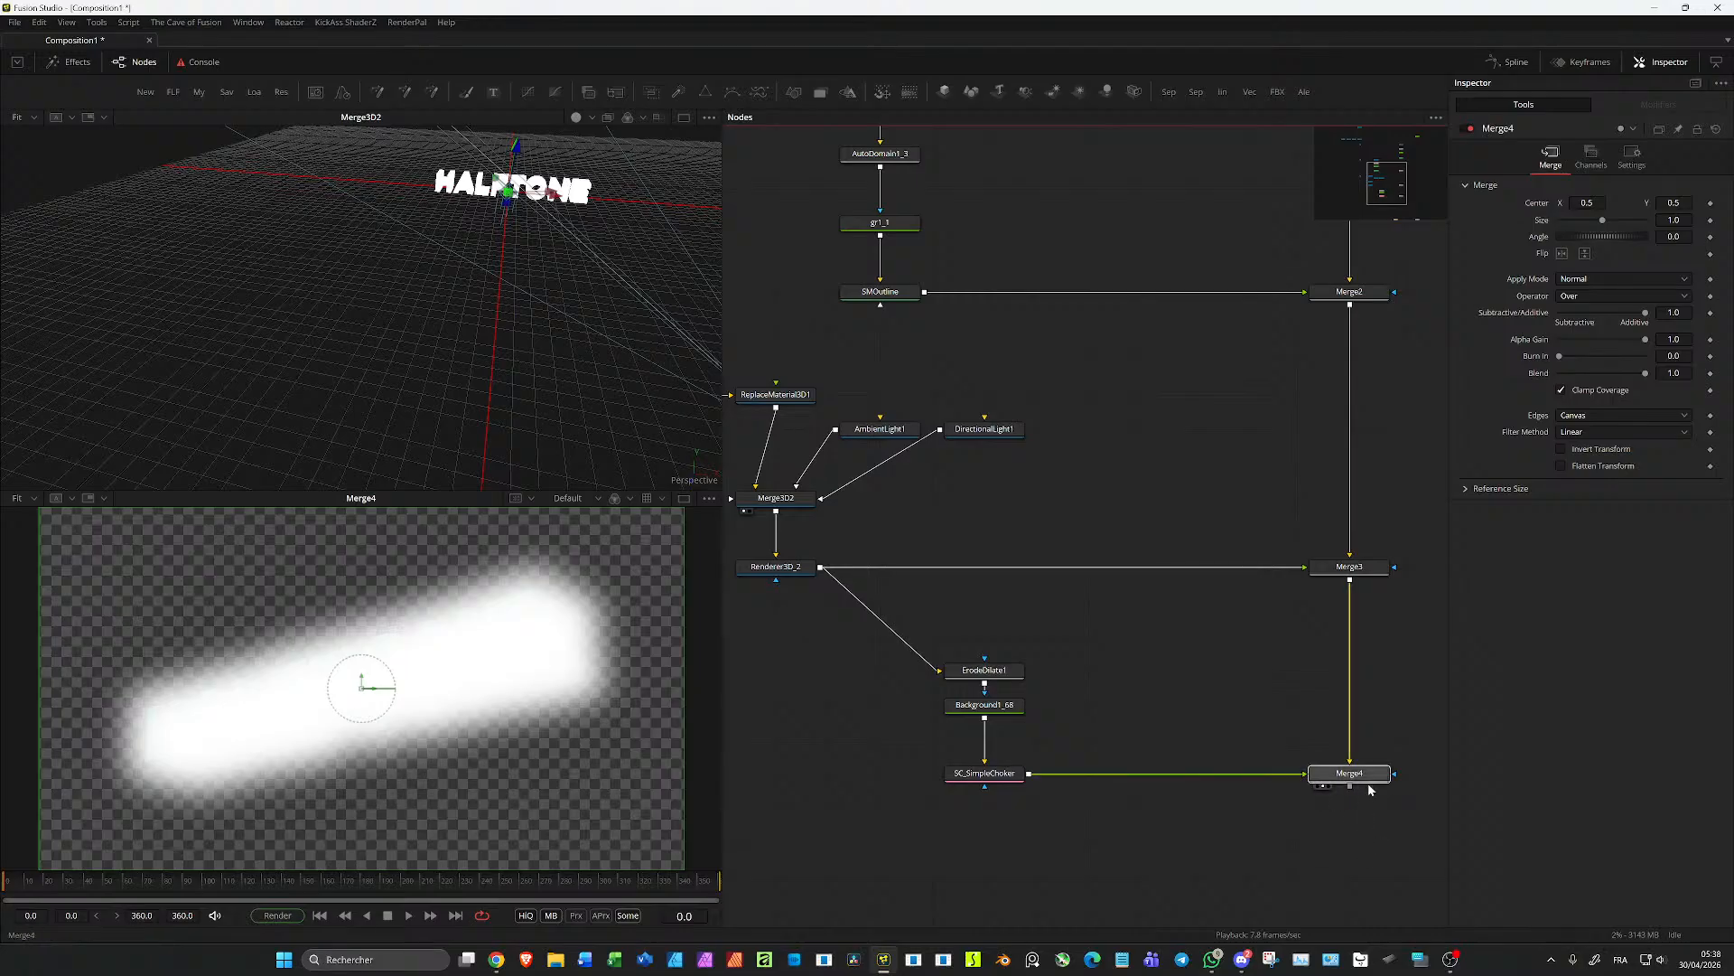
left_click(1595, 296)
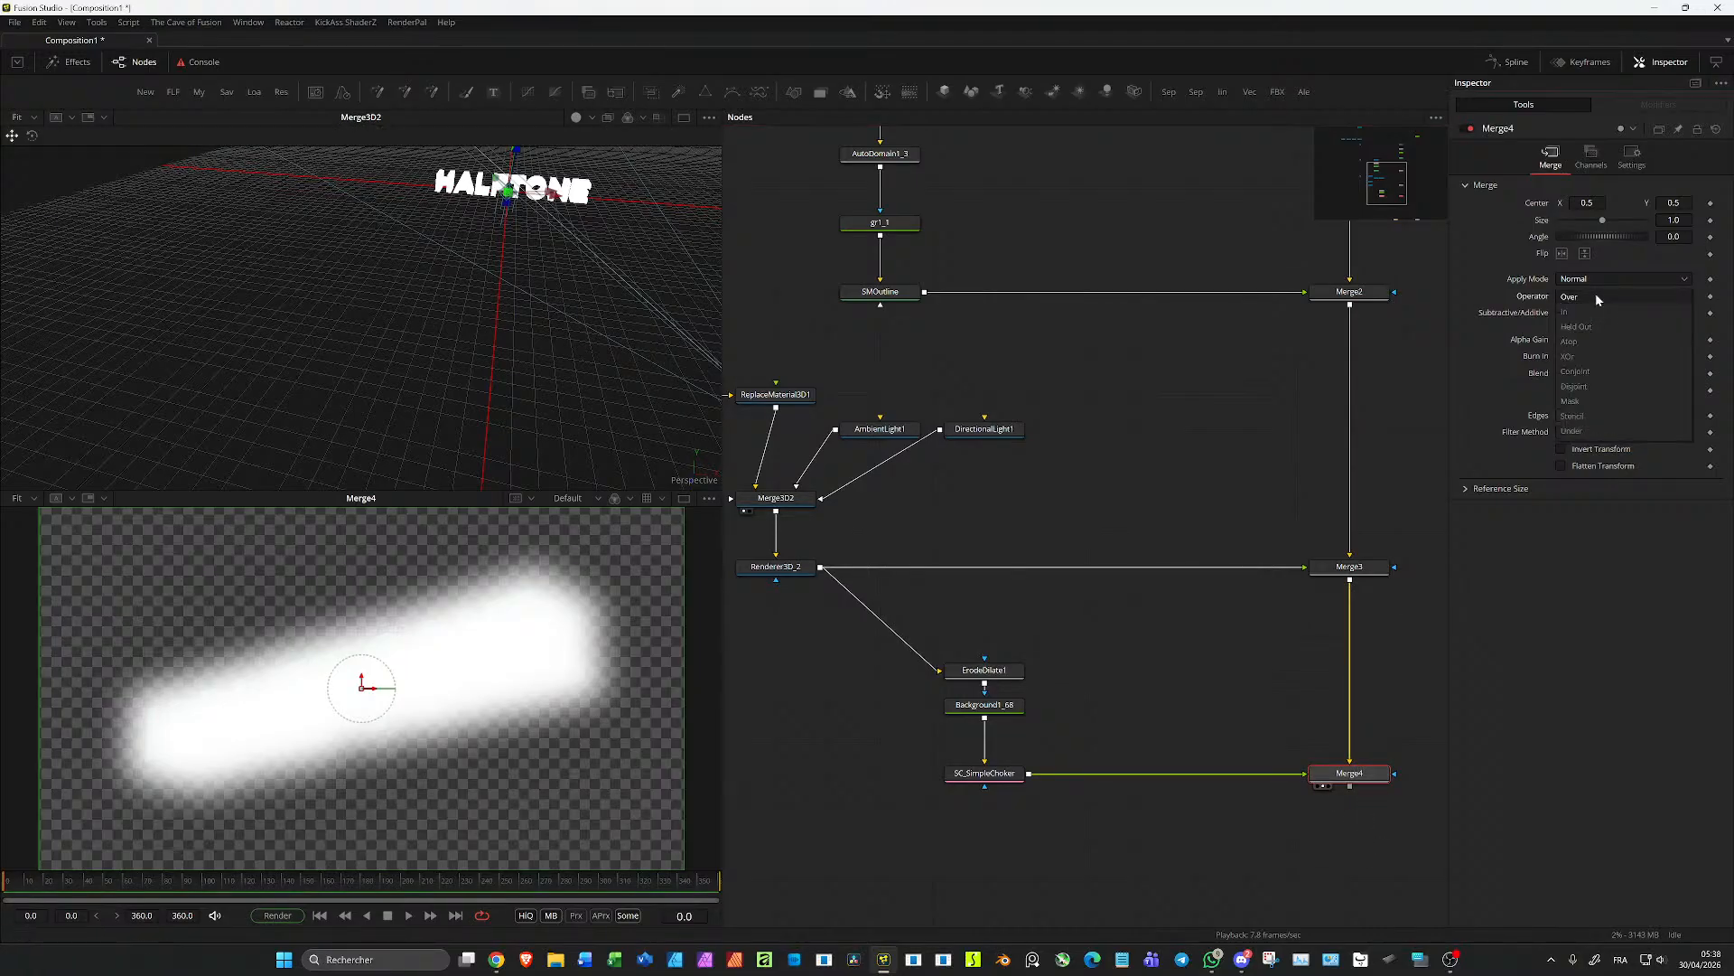
left_click(1572, 431)
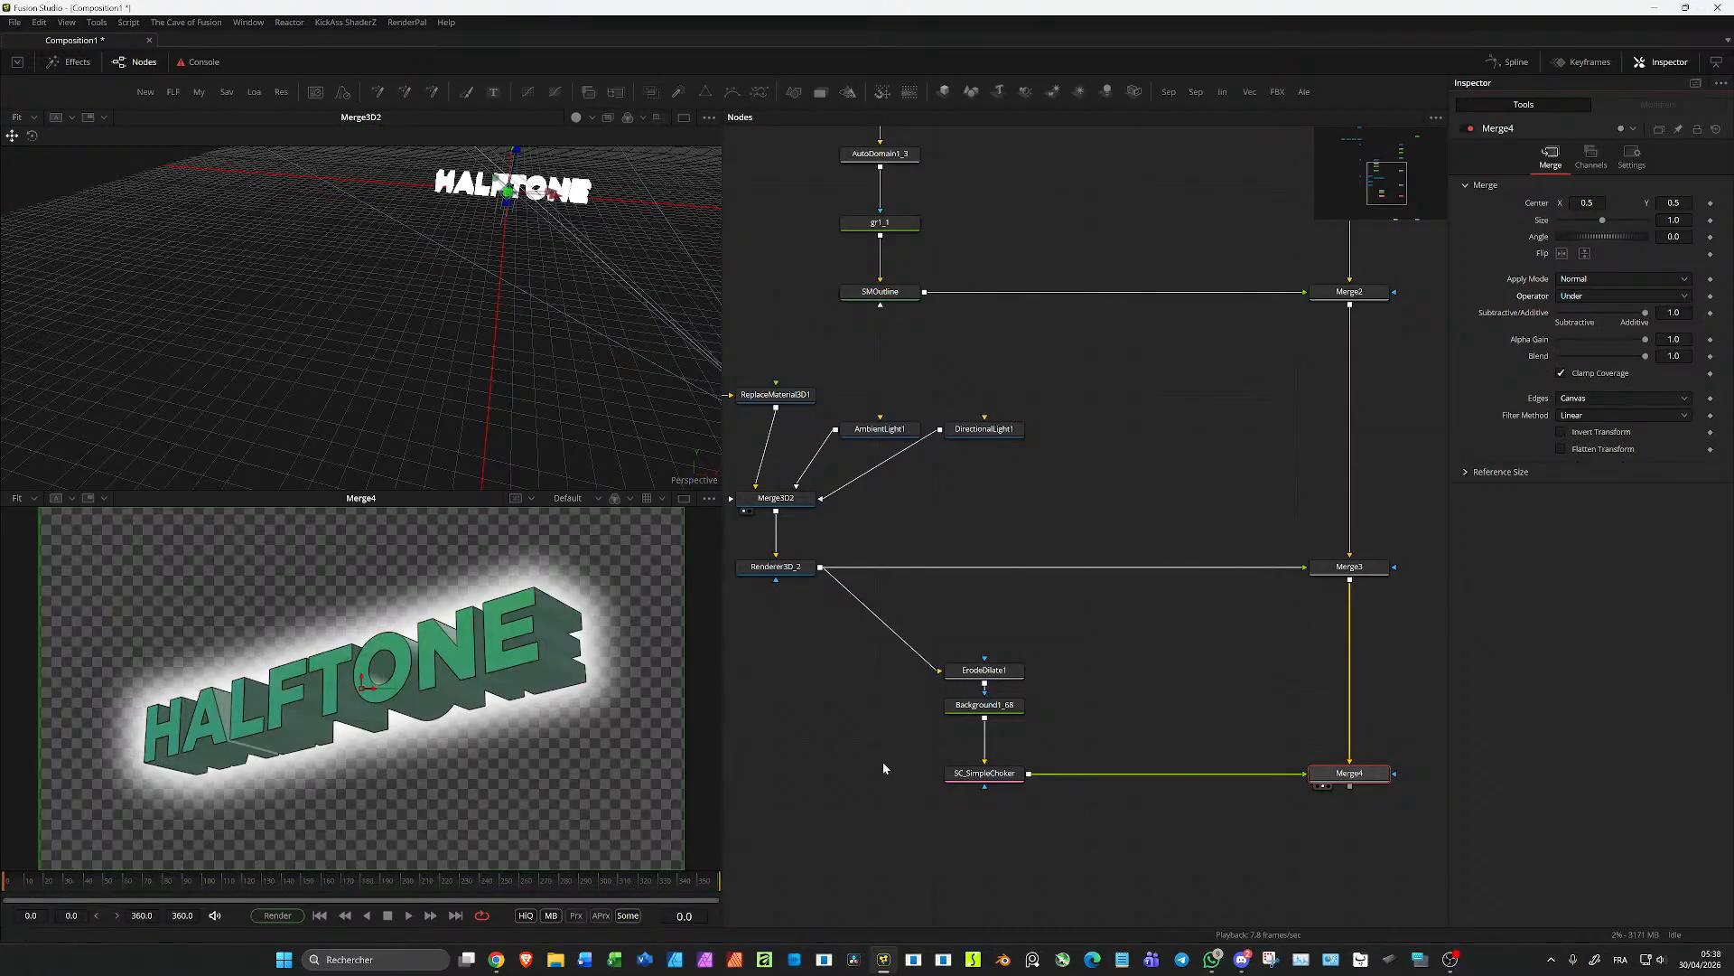
Step: Sharpen and round the white silhouette in SC_SimpleChoker with Blur Size 21.3, Low 0.383 and High 0.4
left_click(984, 774)
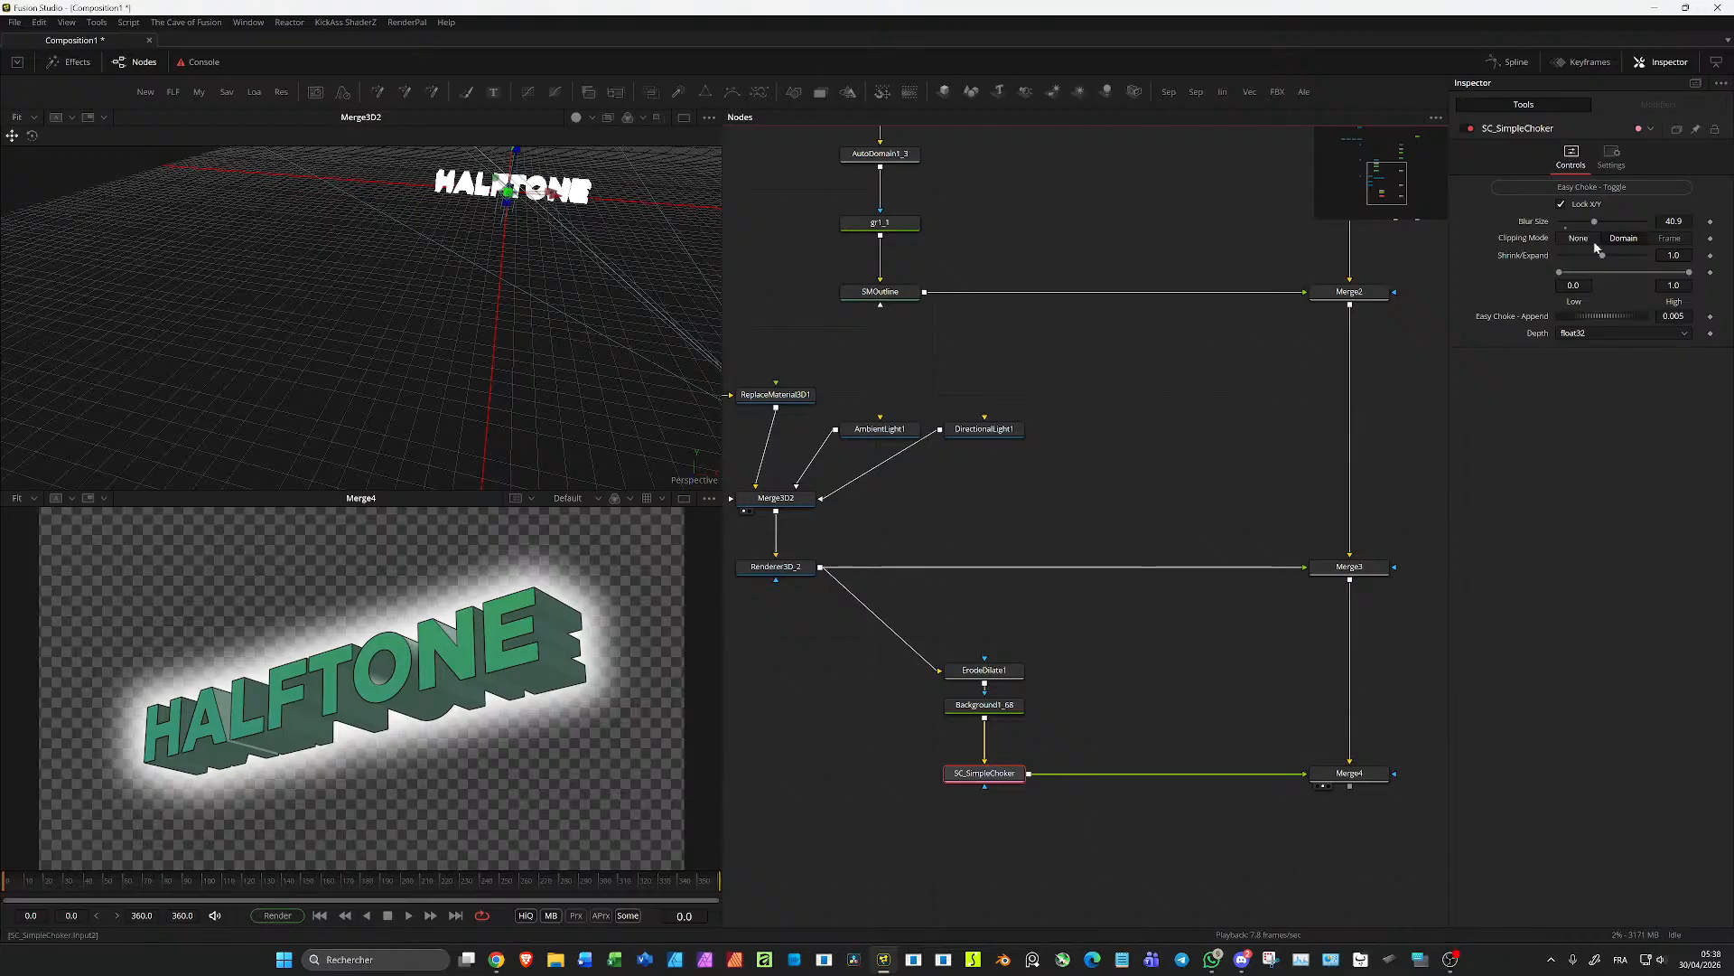
left_click_drag(1569, 275, 1562, 227)
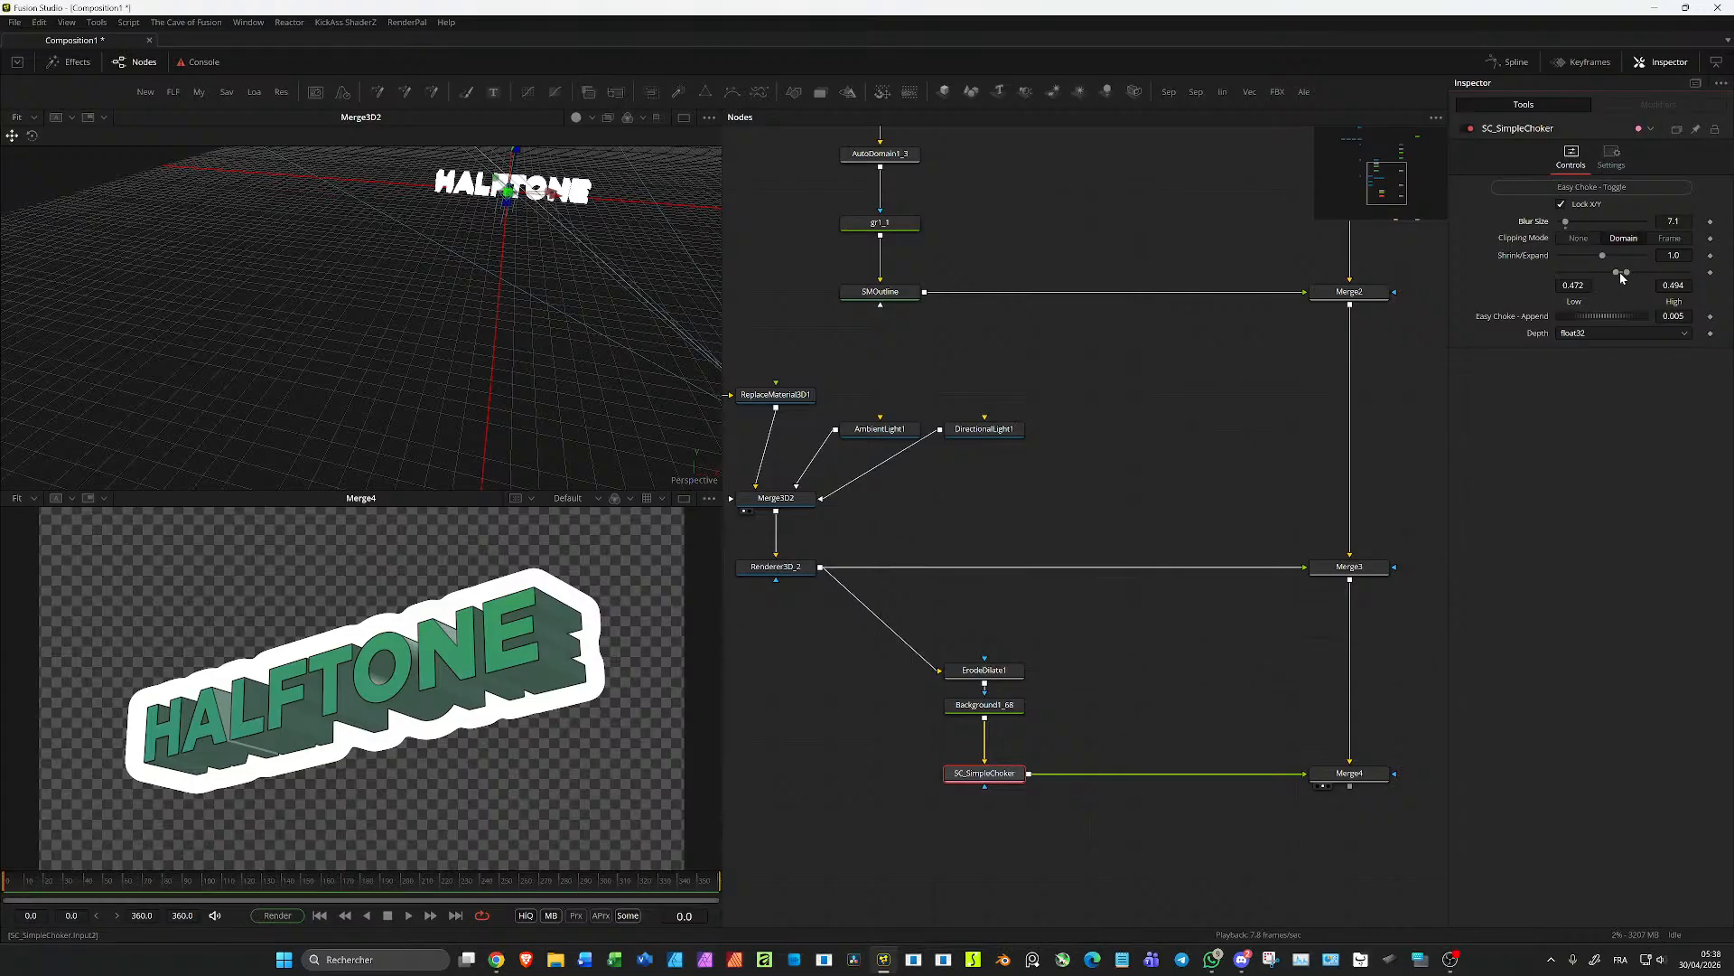
mouse_move(1621, 278)
left_mouse_down()
mouse_move(1642, 276)
mouse_move(1625, 271)
left_mouse_up()
left_click_drag(1566, 221, 1612, 282)
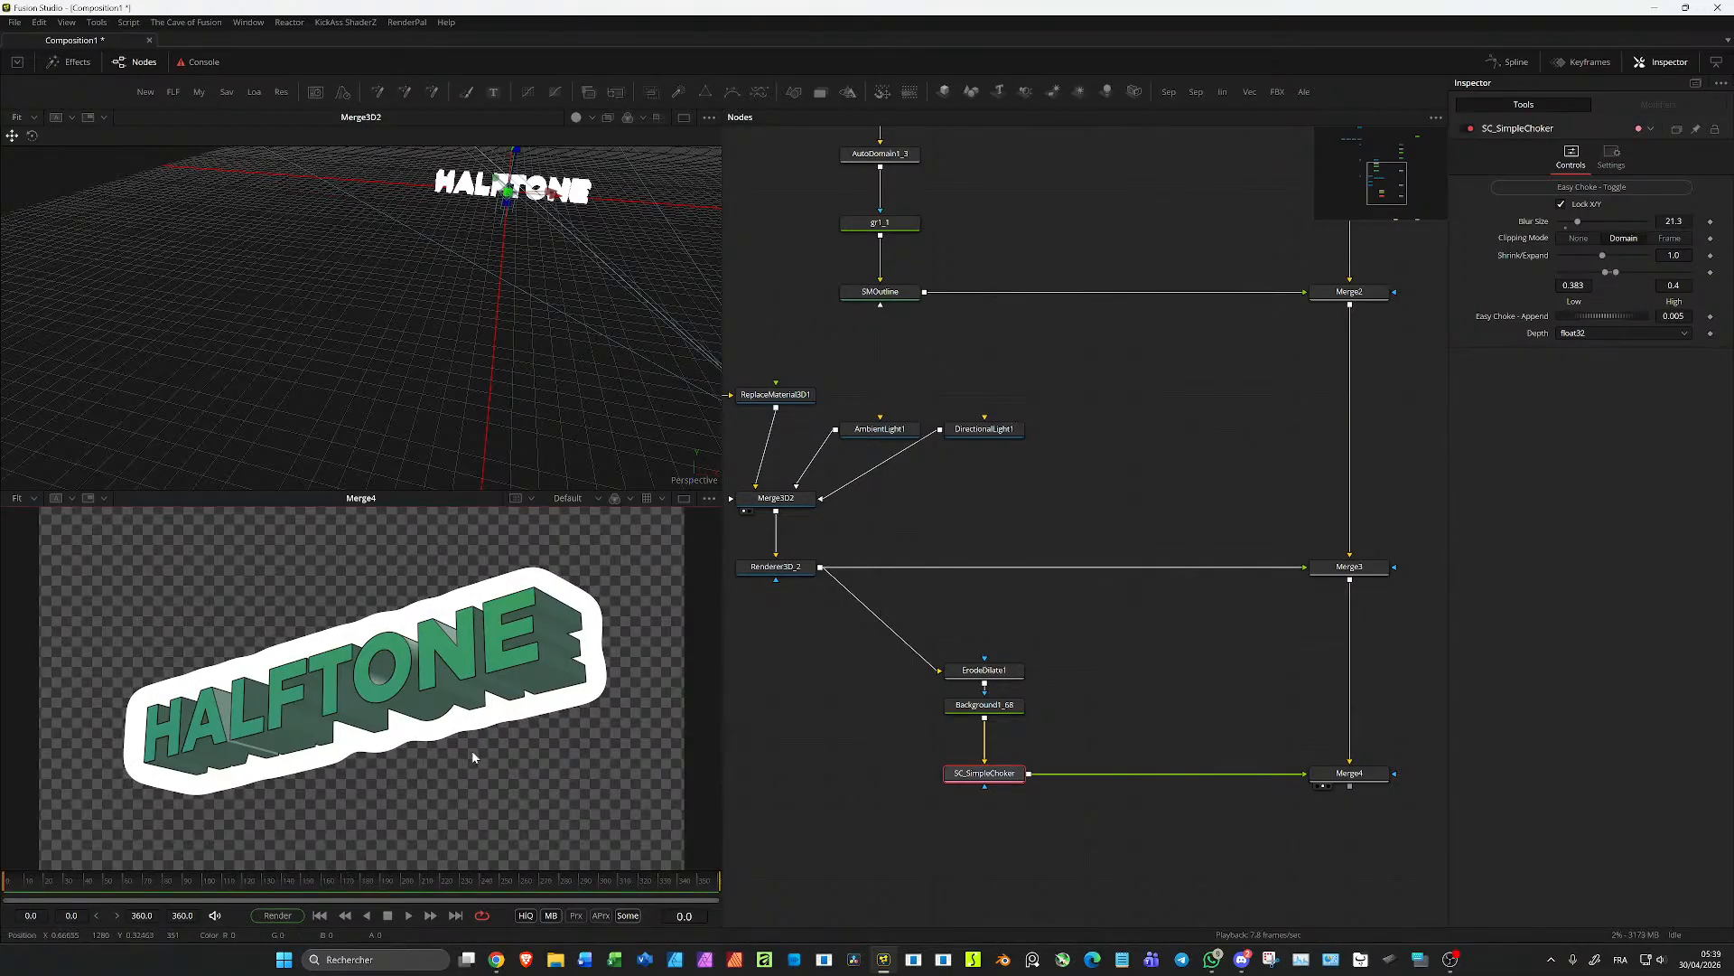
Step: Move the colorPalette and Merge1 nodes lower in the graph and merge Merge4's output into the main Background1 line above Merge1
left_click_drag(1214, 653, 1131, 518)
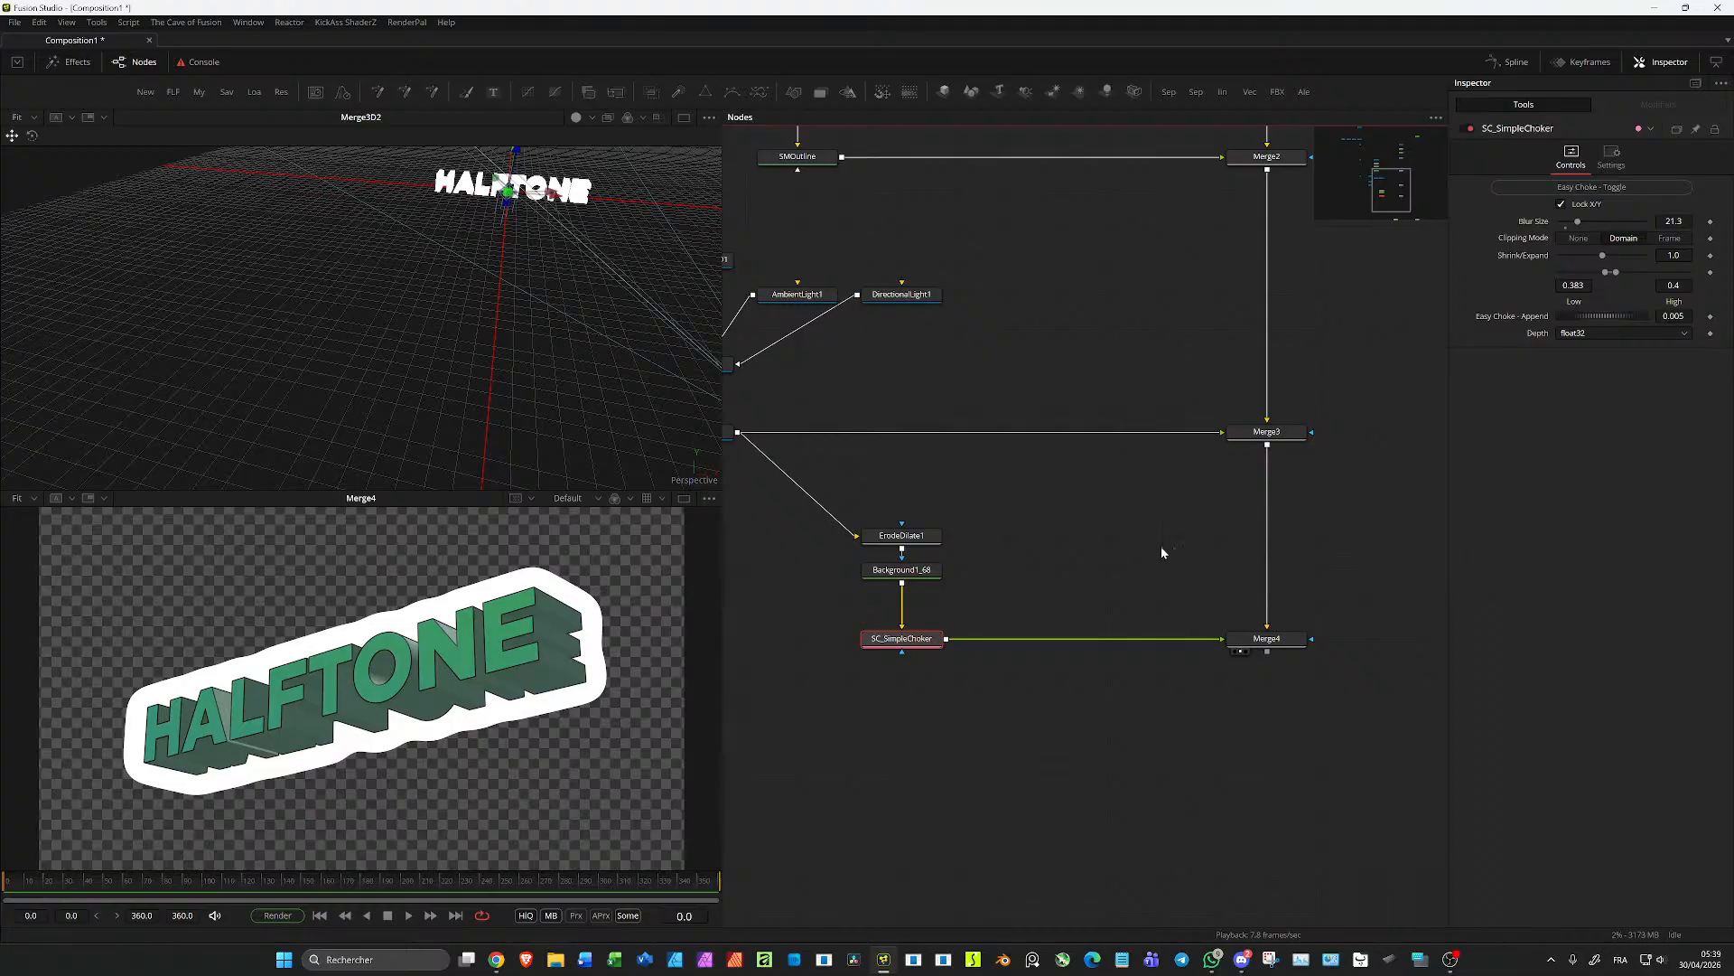
scroll(1063, 551, "down", 3)
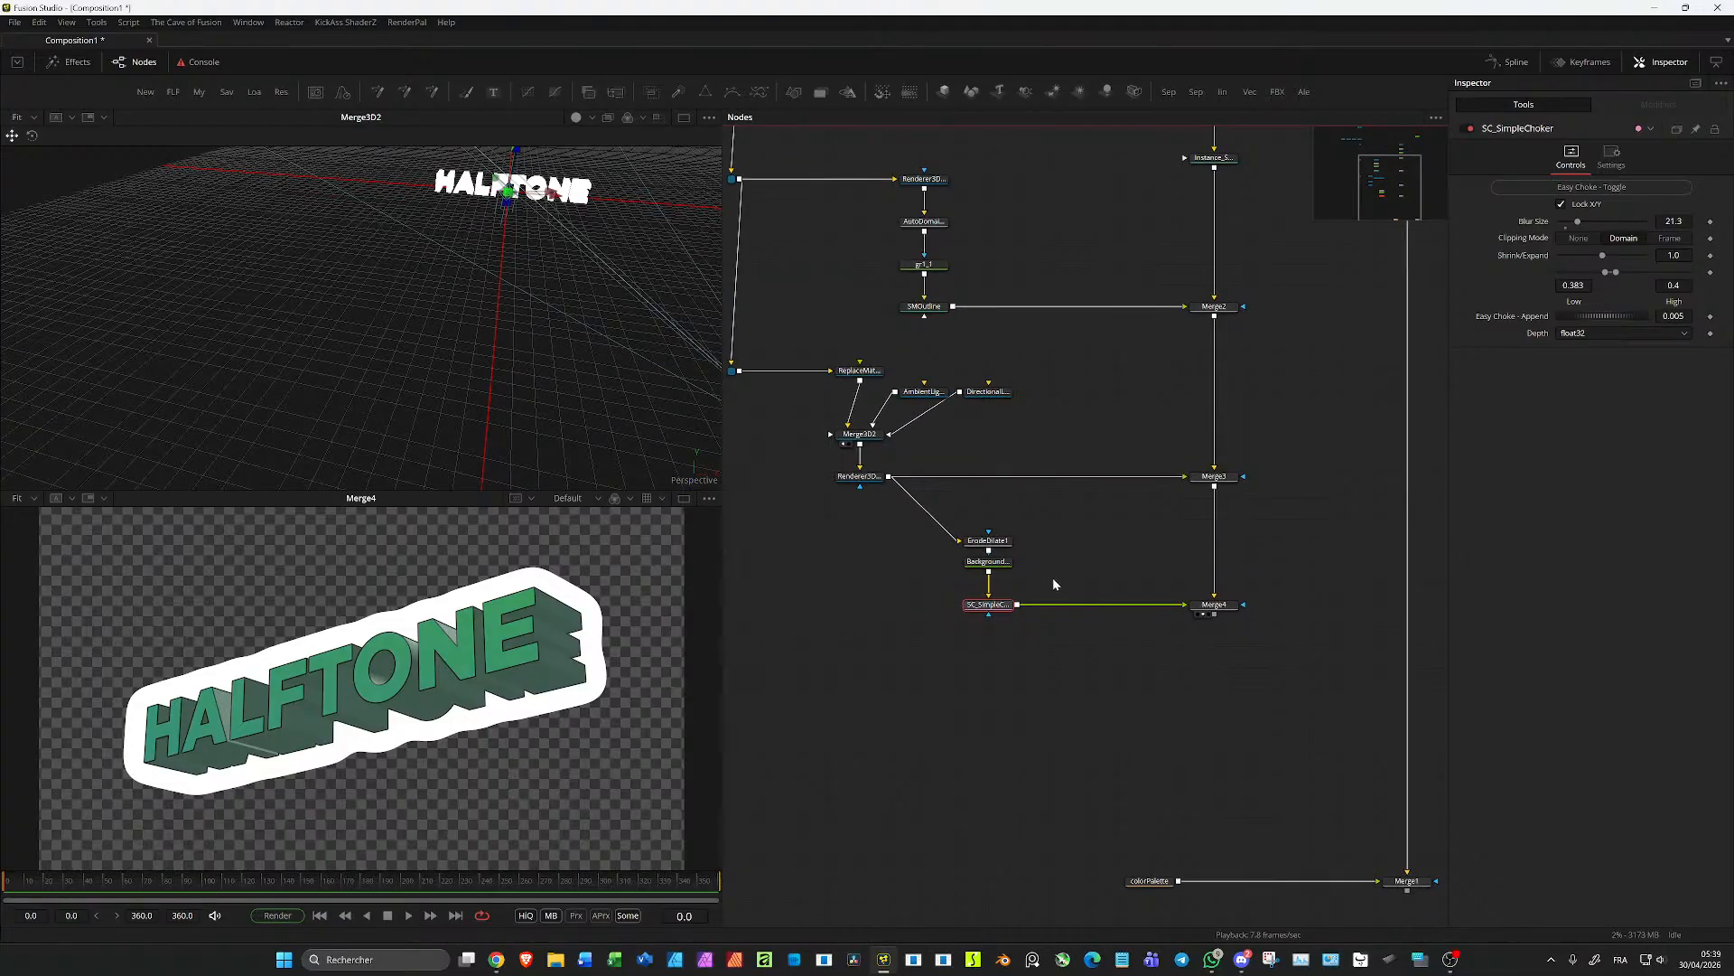
left_click_drag(1215, 675, 1090, 688)
scroll(1093, 661, "down", 4)
left_click_drag(1250, 503, 1216, 209)
left_click_drag(1205, 806, 1178, 668)
left_click_drag(1313, 765, 1012, 608)
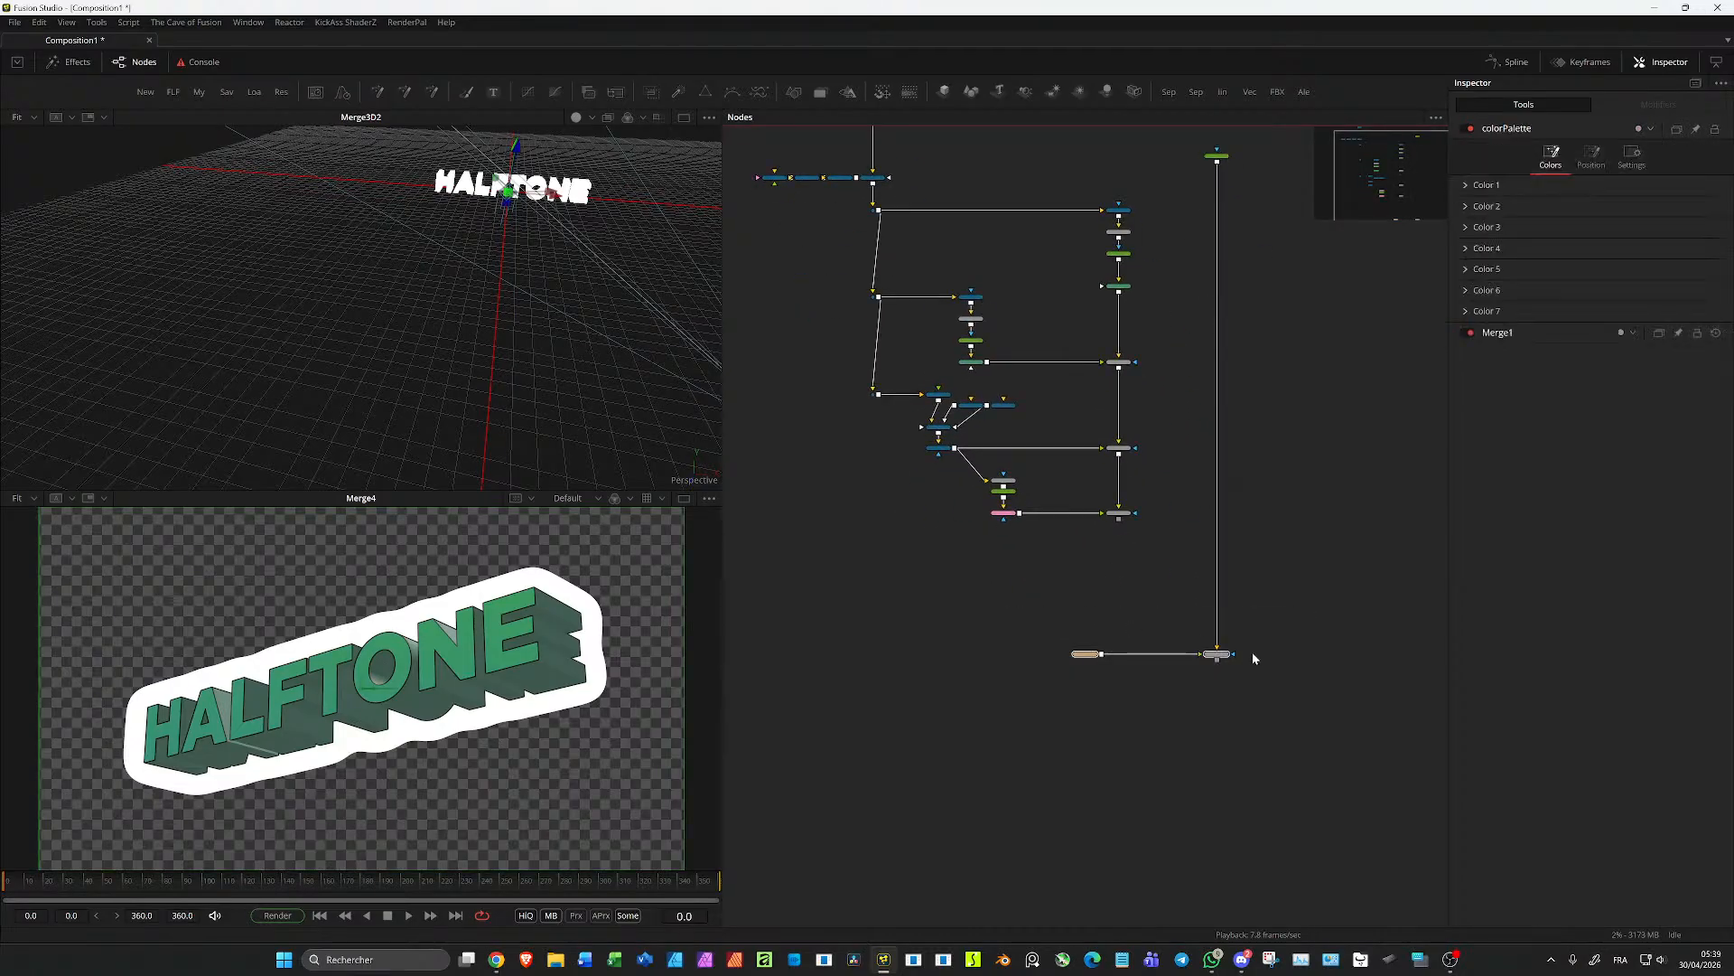
left_click_drag(1213, 652, 1219, 778)
scroll(1181, 621, "up", 1)
scroll(1068, 631, "down", 2)
left_click_drag(1079, 563, 204, 299)
Step: Show Background1 in the upper viewer and Merge1 in the lower viewer, fitted to the view
left_click(1164, 247)
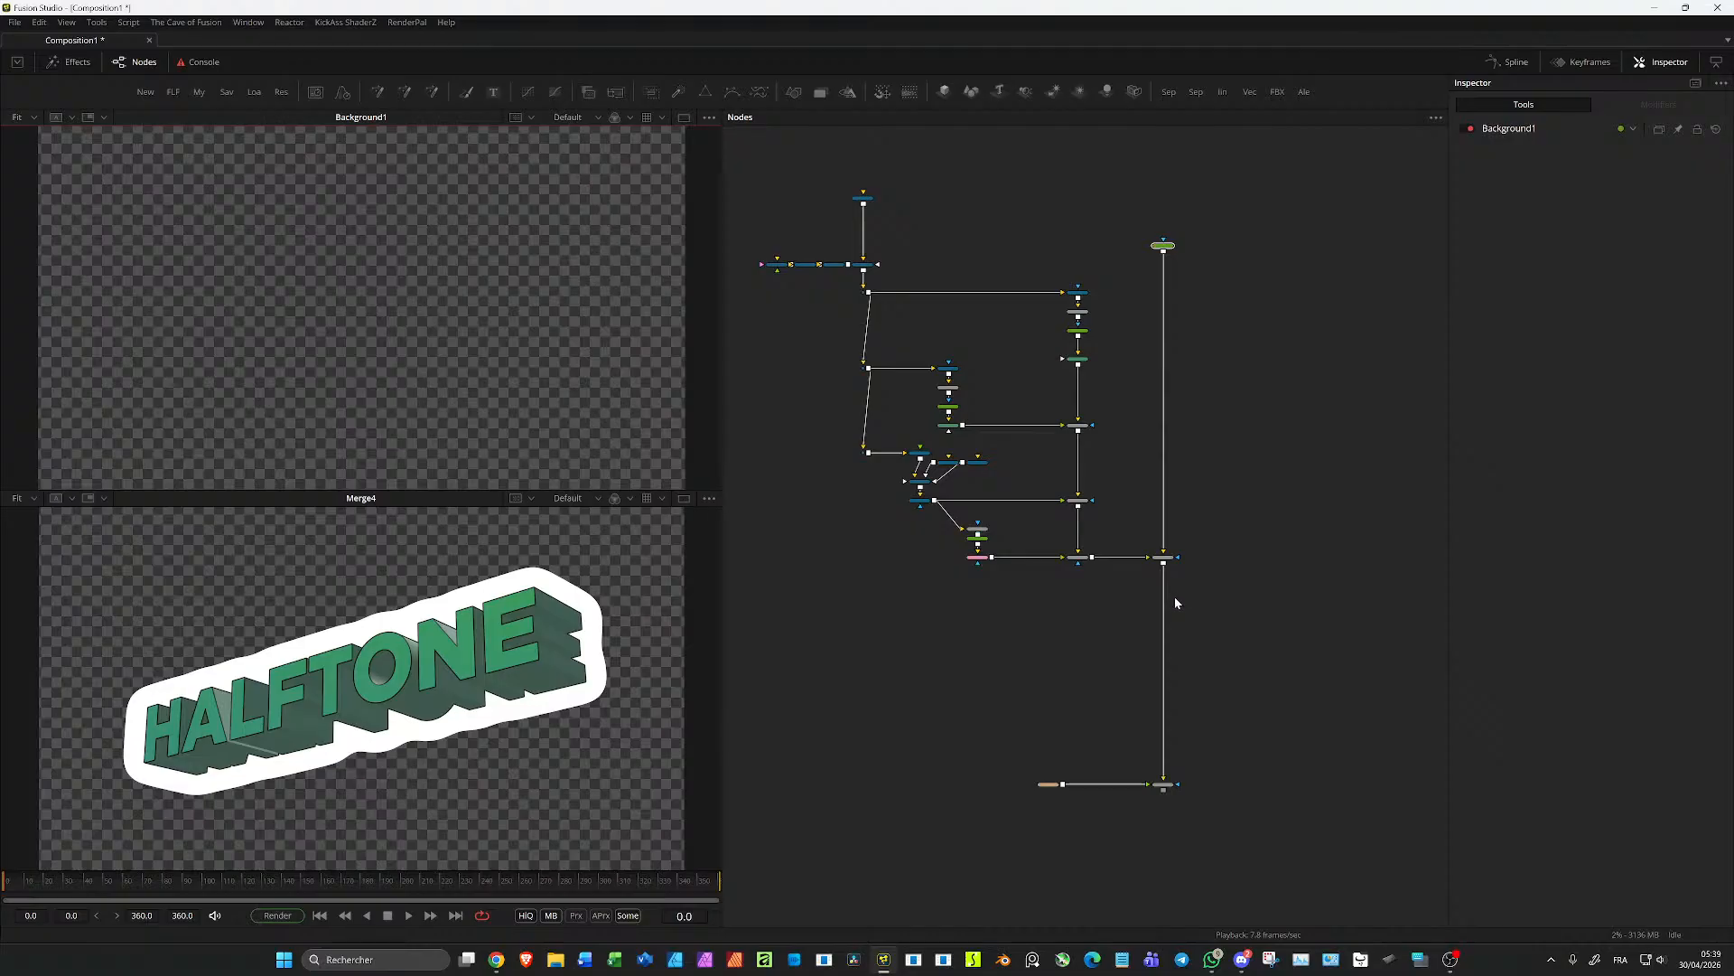
scroll(1153, 577, "up", 2)
left_click_drag(1147, 590, 1121, 560)
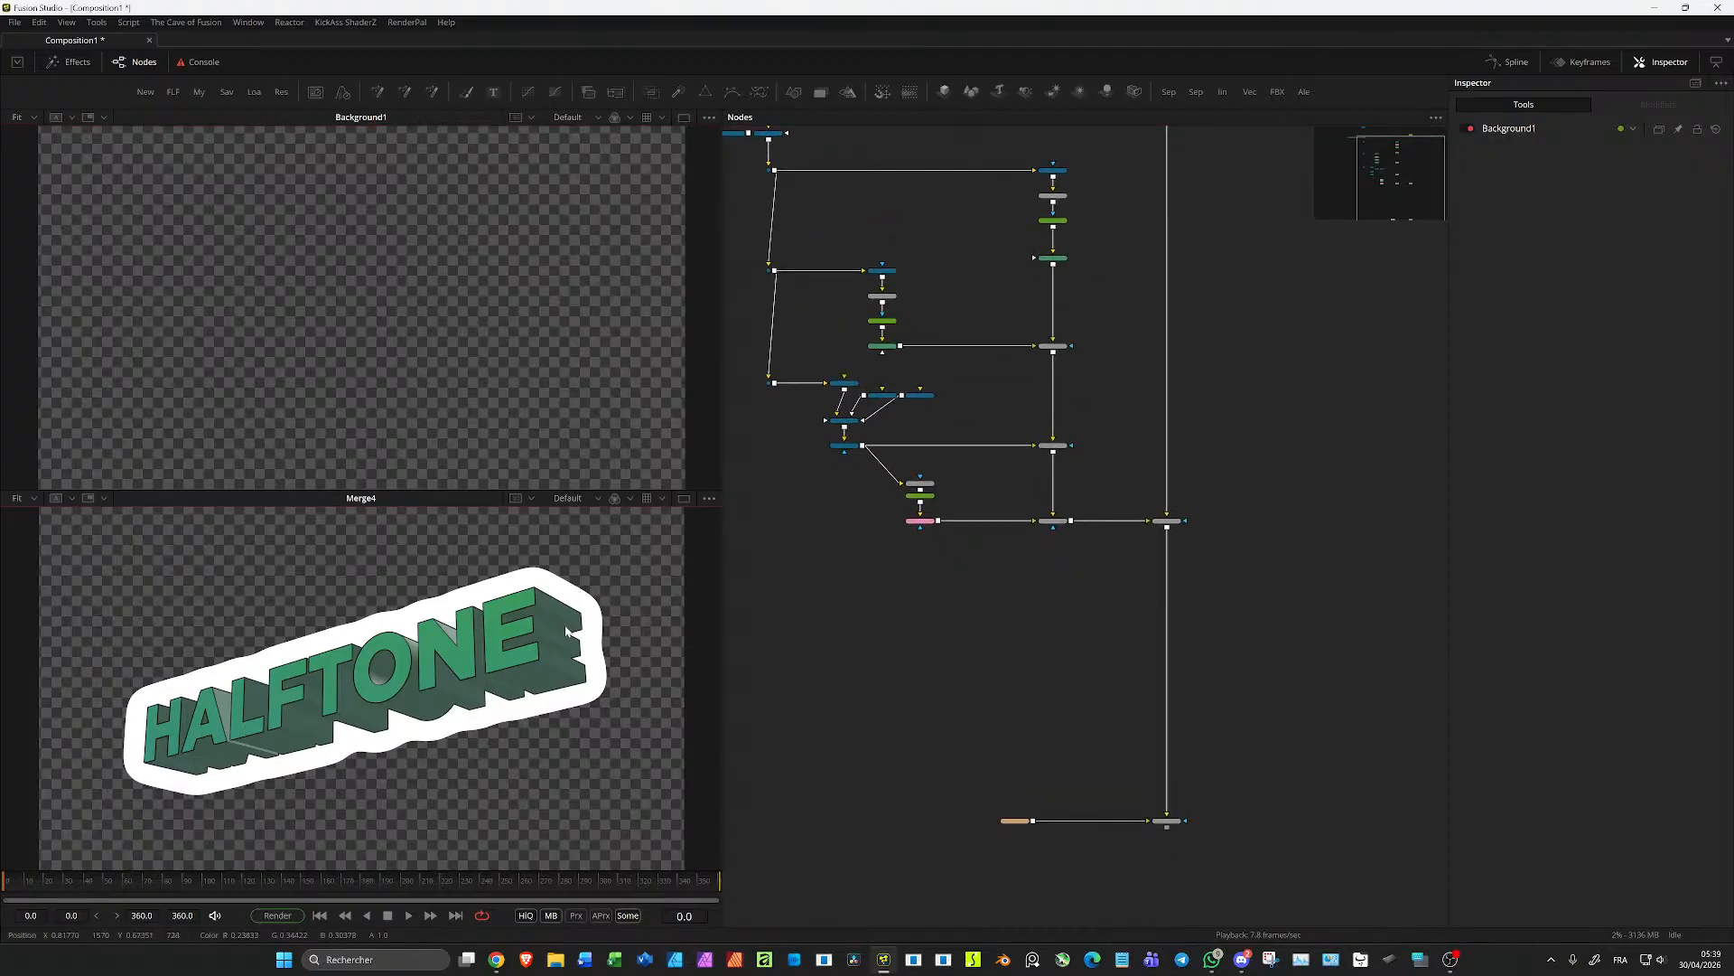
scroll(568, 630, "down", 2)
left_click(1174, 822)
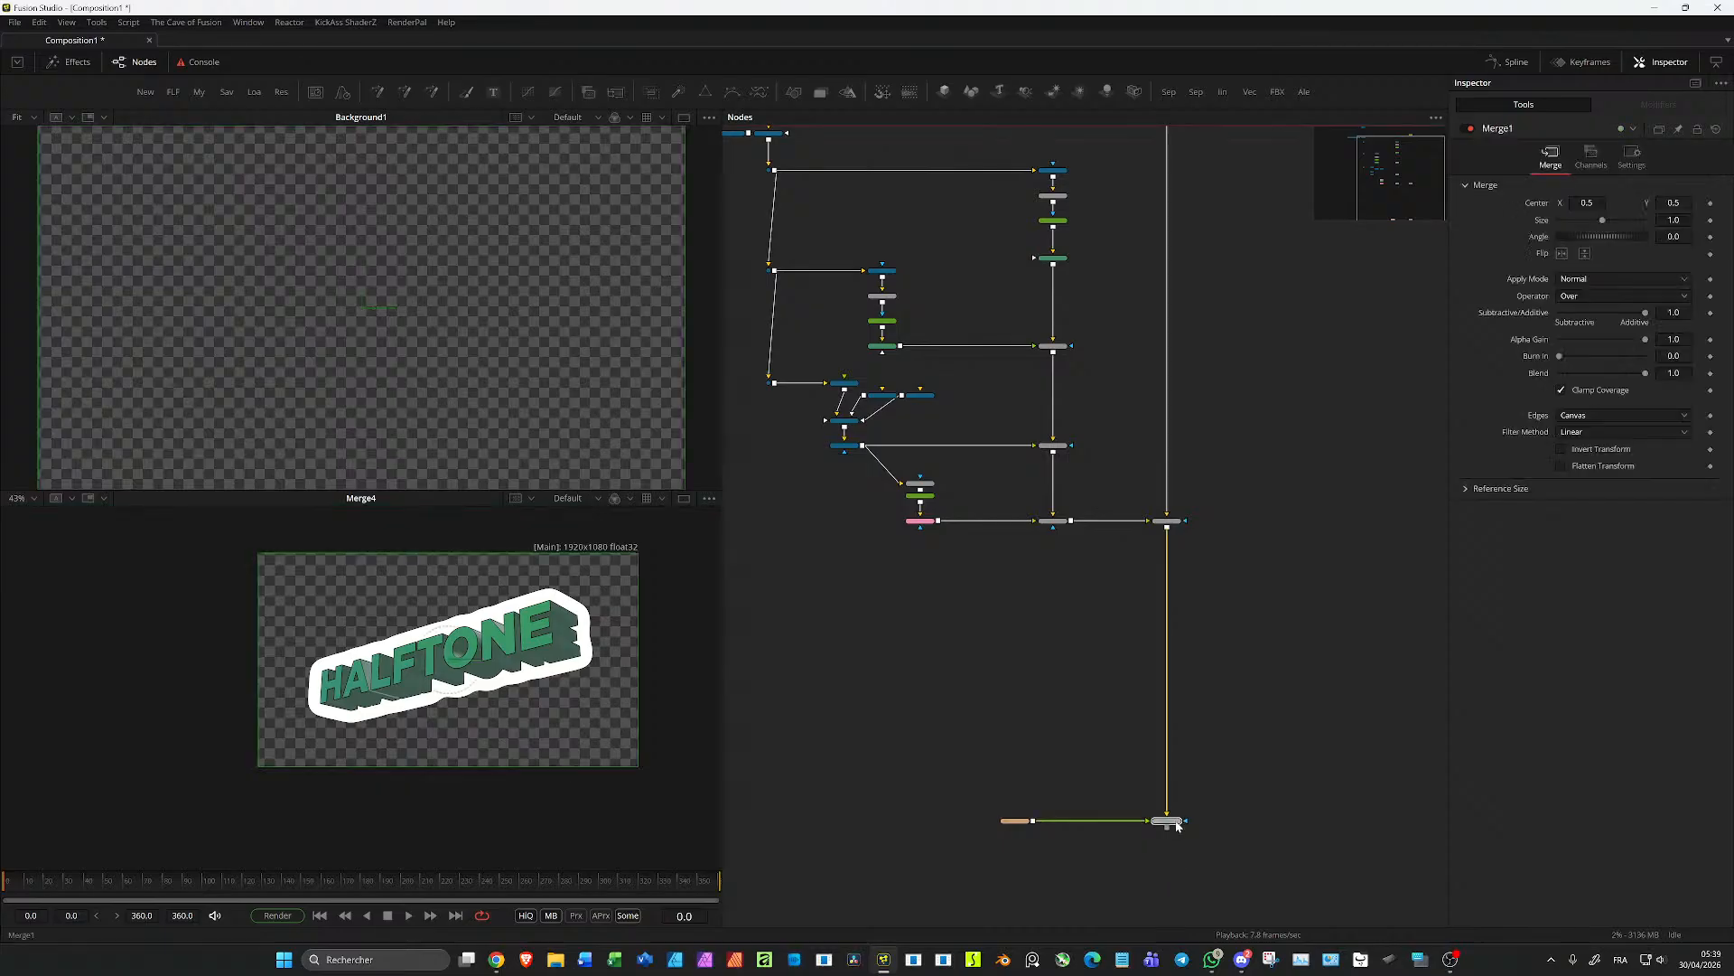
key("2")
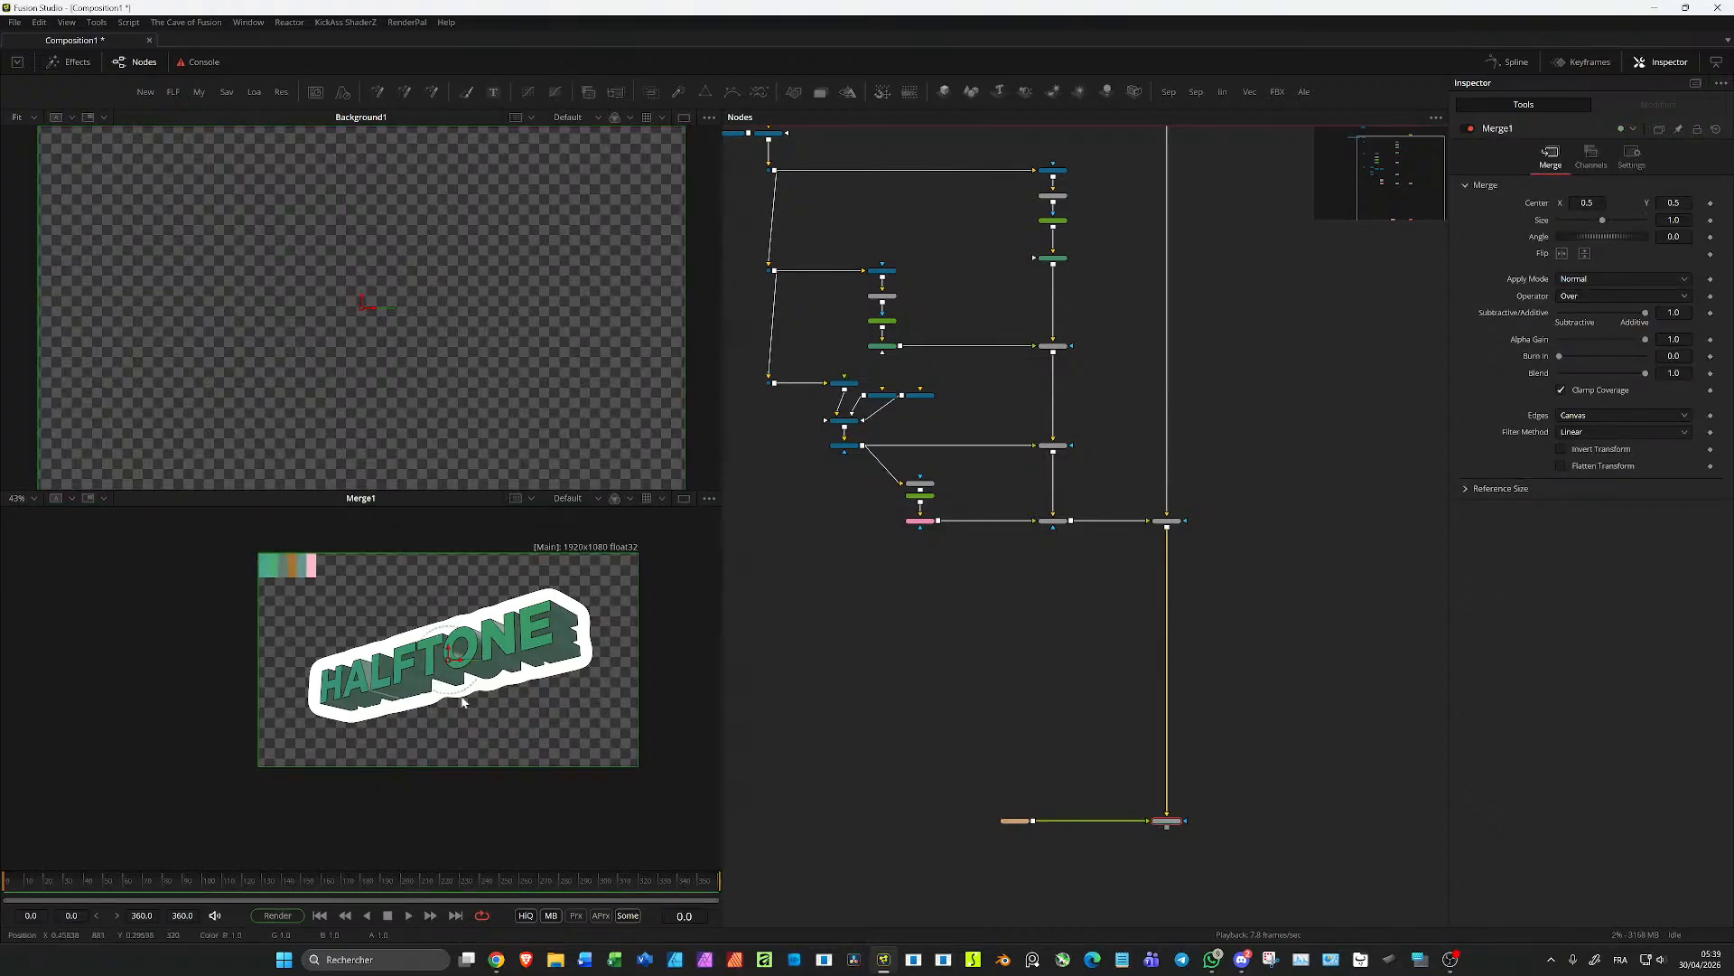
key("ctrl+f")
Step: Import the BG.png and #.png texture files from File Explorer into the node graph as loaders
scroll(990, 529, "up", 2)
left_click_drag(1099, 529, 1020, 494)
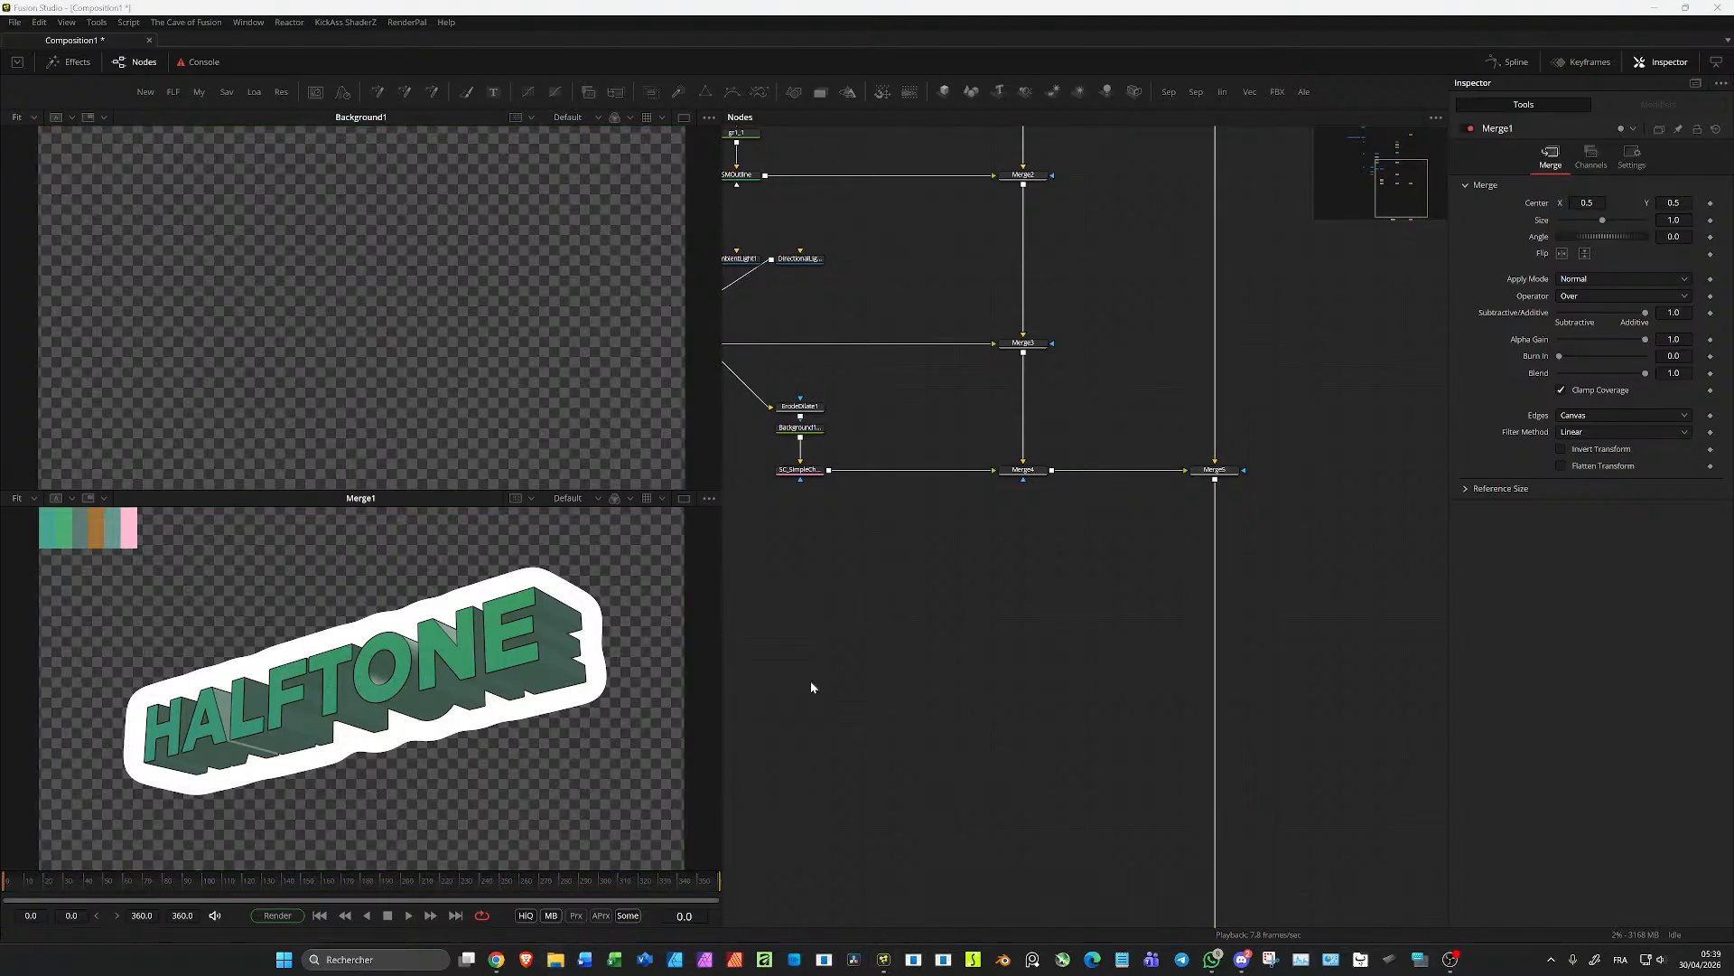
key("super+e")
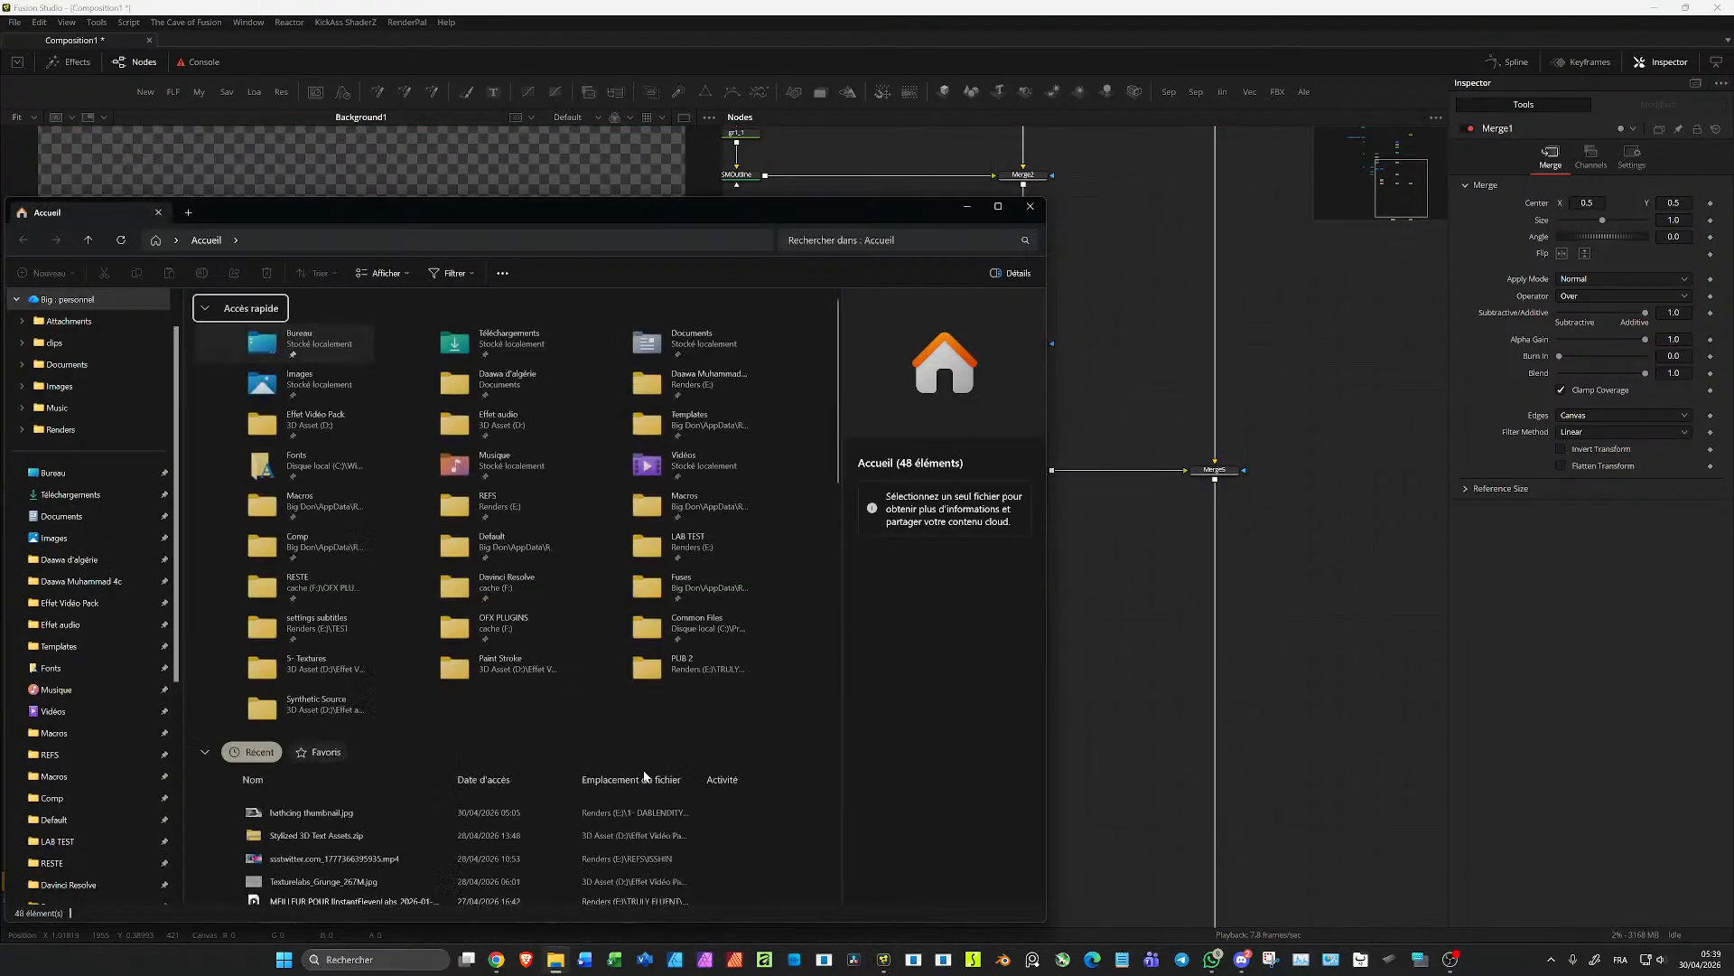
scroll(177, 403, "up", 1)
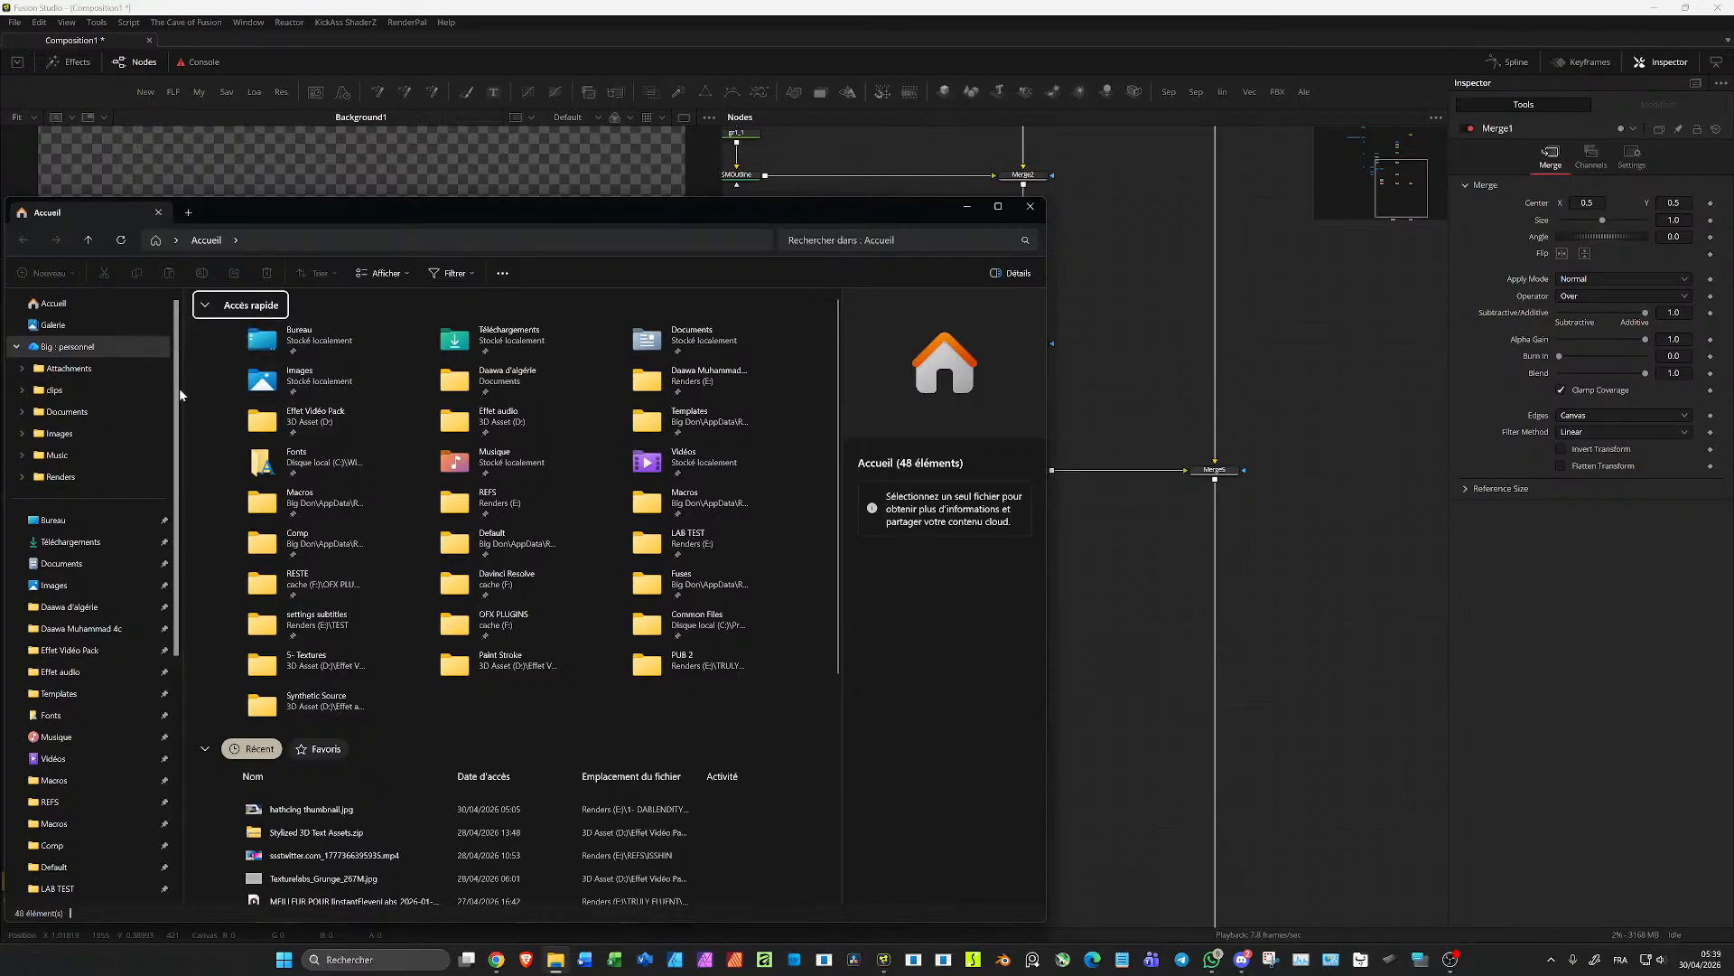
scroll(182, 459, "down", 2)
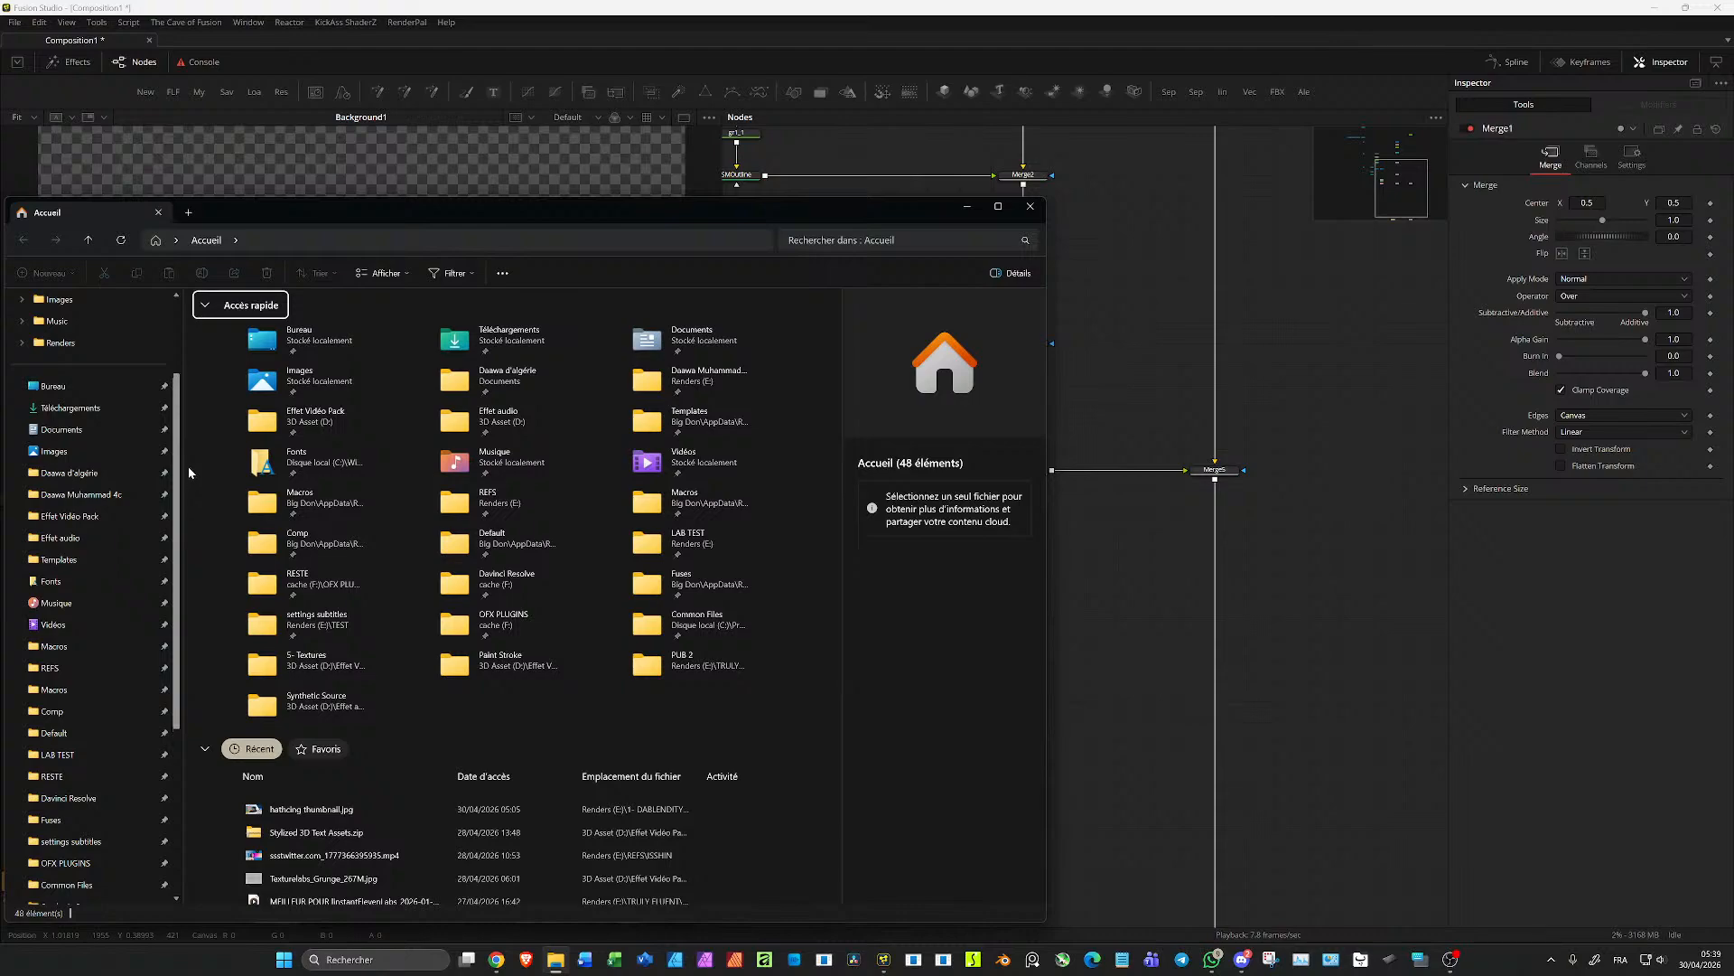
scroll(183, 452, "up", 2)
key("F4")
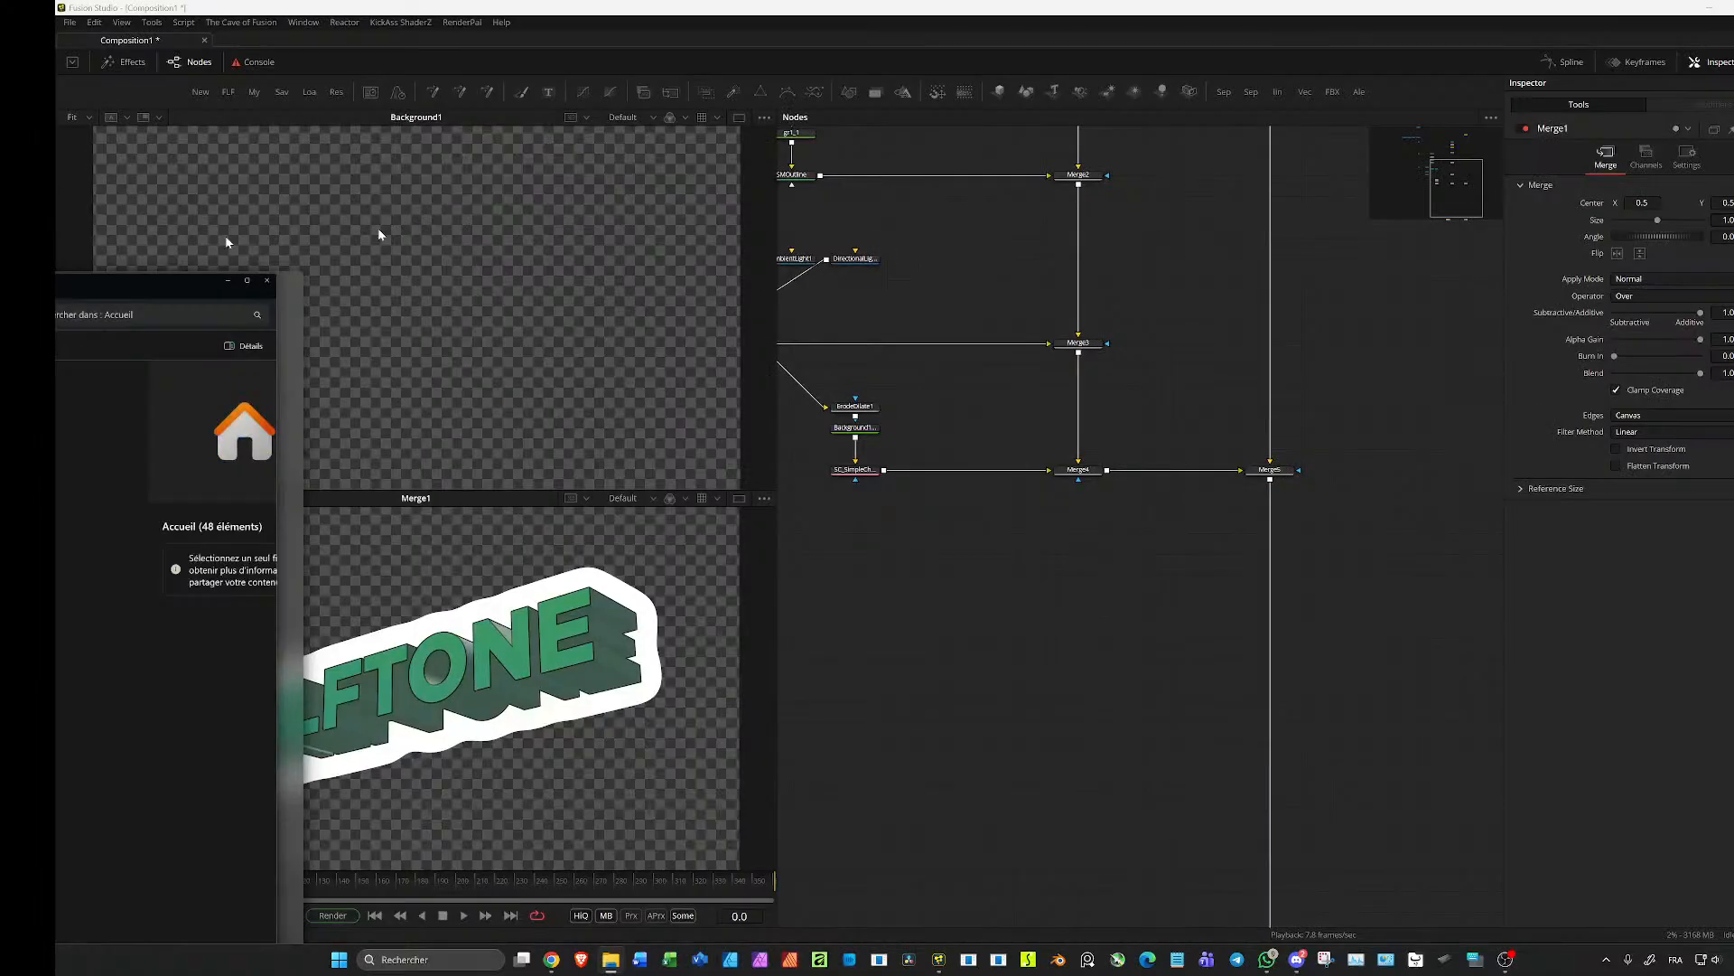
left_click_drag(226, 243, 56, 242)
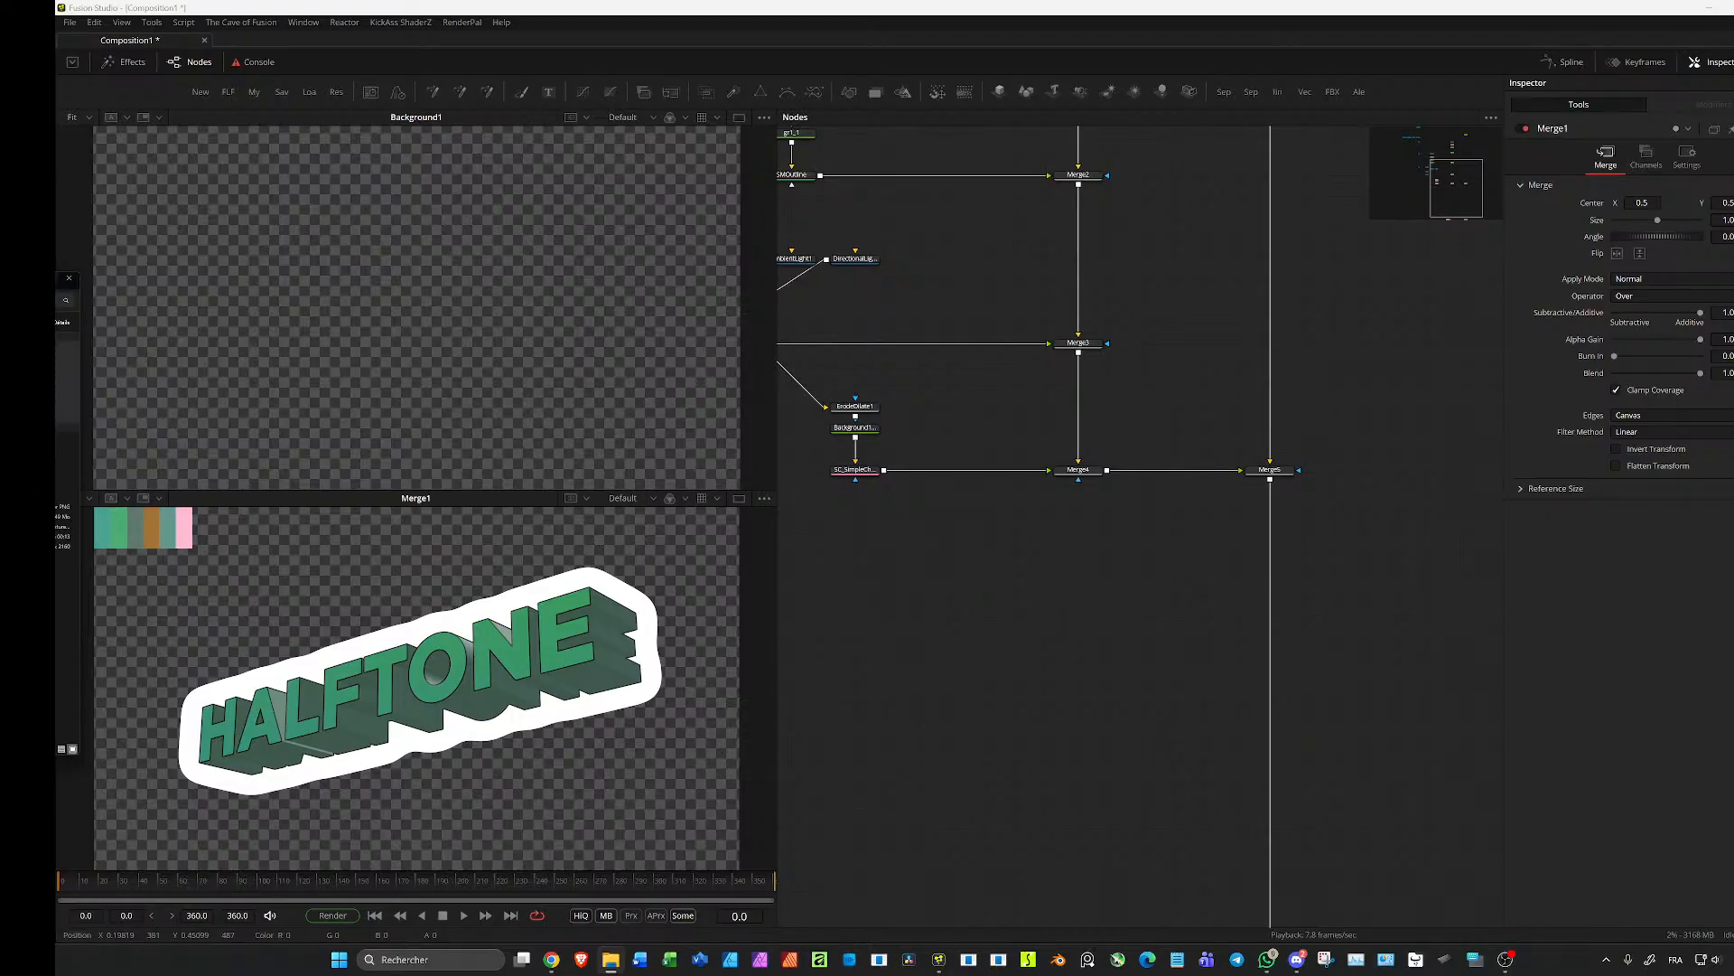
left_click_drag(1043, 572, 1010, 578)
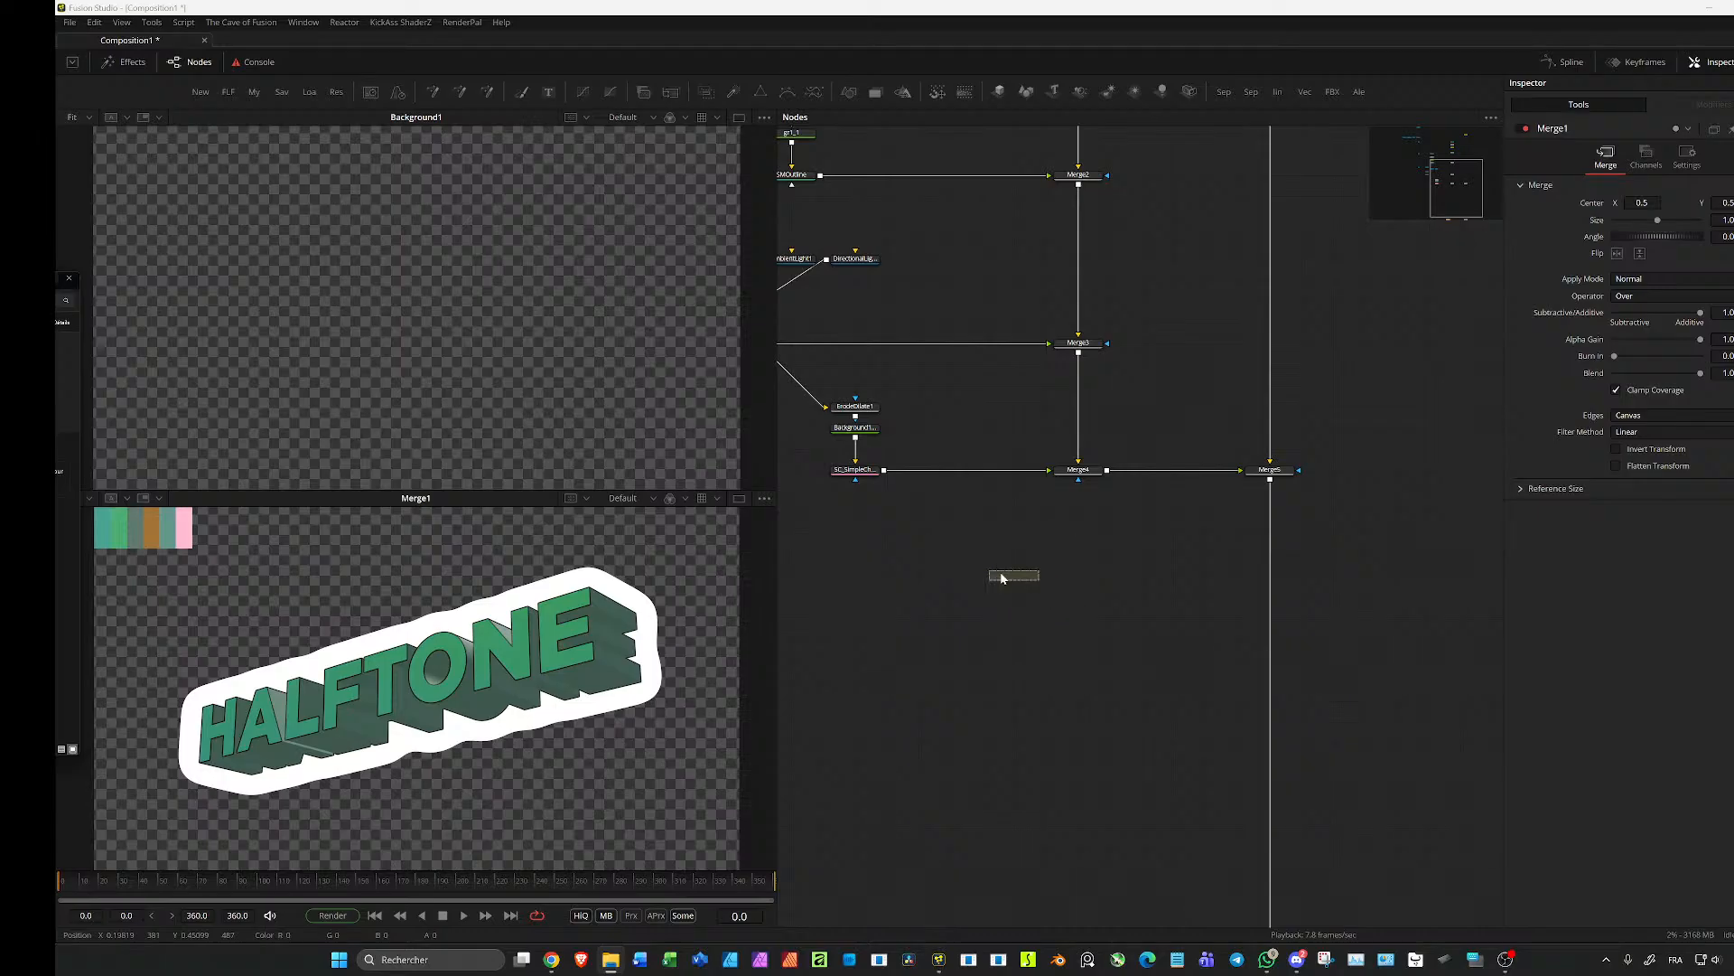
scroll(1042, 603, "up", 3)
left_click(1112, 594)
key("Delete")
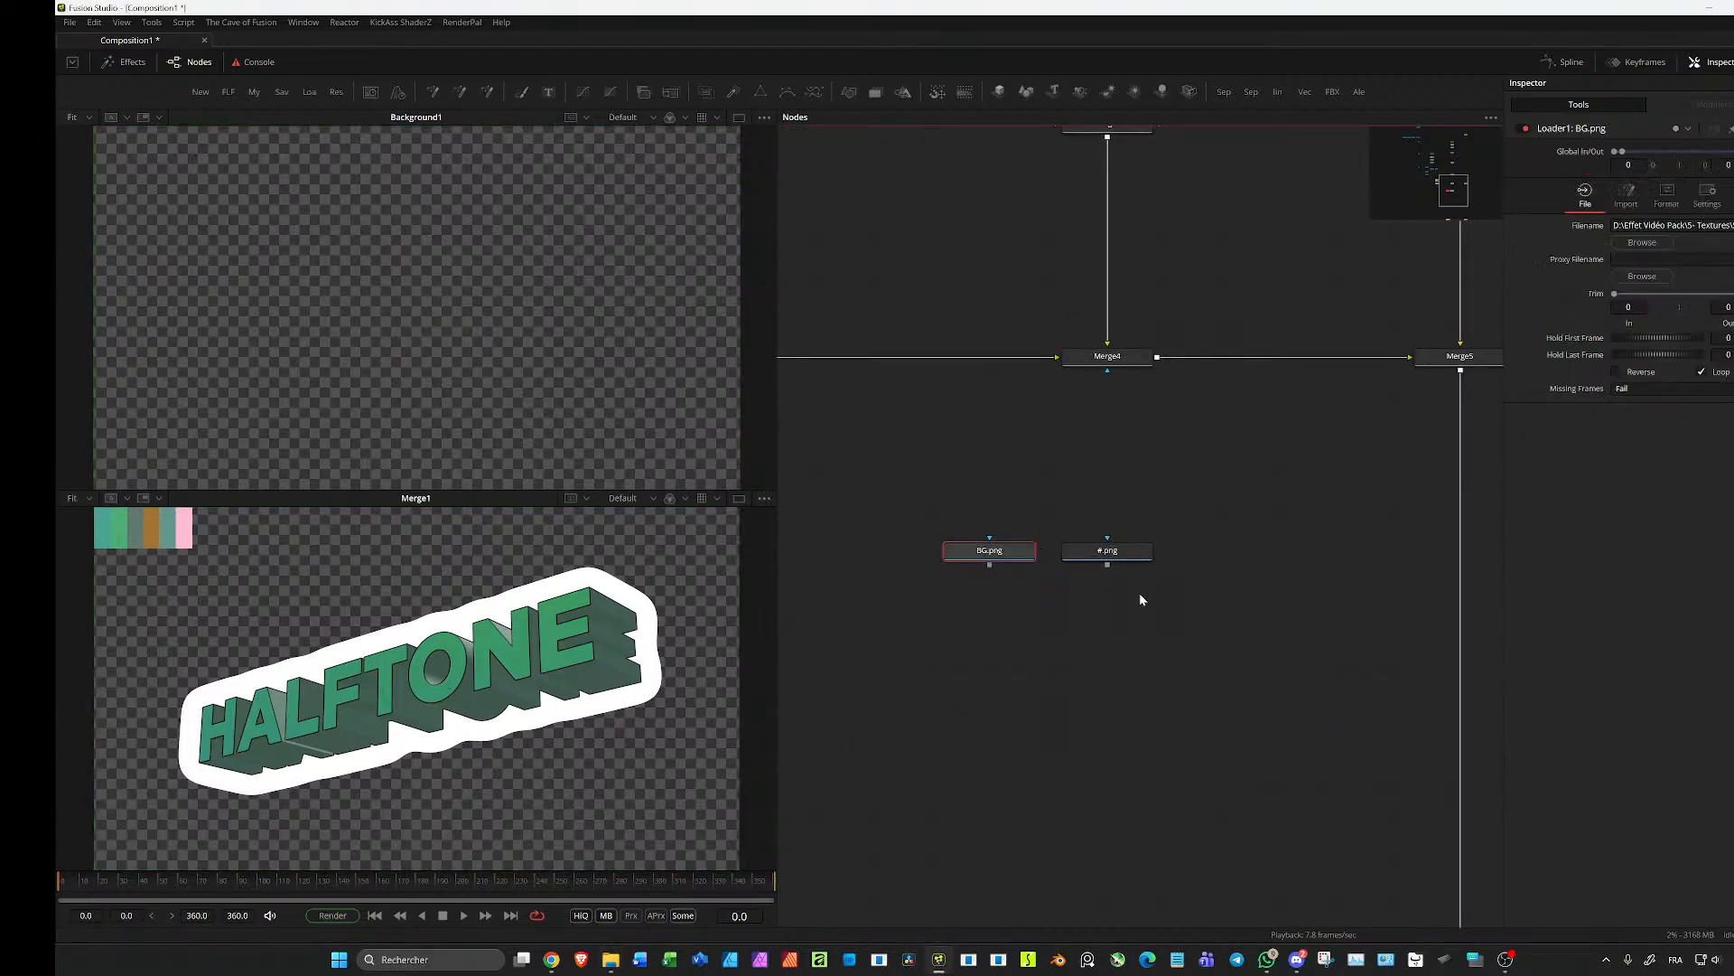
Step: Merge BG.png into the main line below Merge5 with a new Merge6 and show that merge in the lower viewer
scroll(1133, 591, "down", 5)
left_click_drag(1047, 515, 1189, 490)
left_click_drag(1267, 424, 1054, 565)
left_click(1328, 581)
left_click_drag(1272, 556, 605, 598)
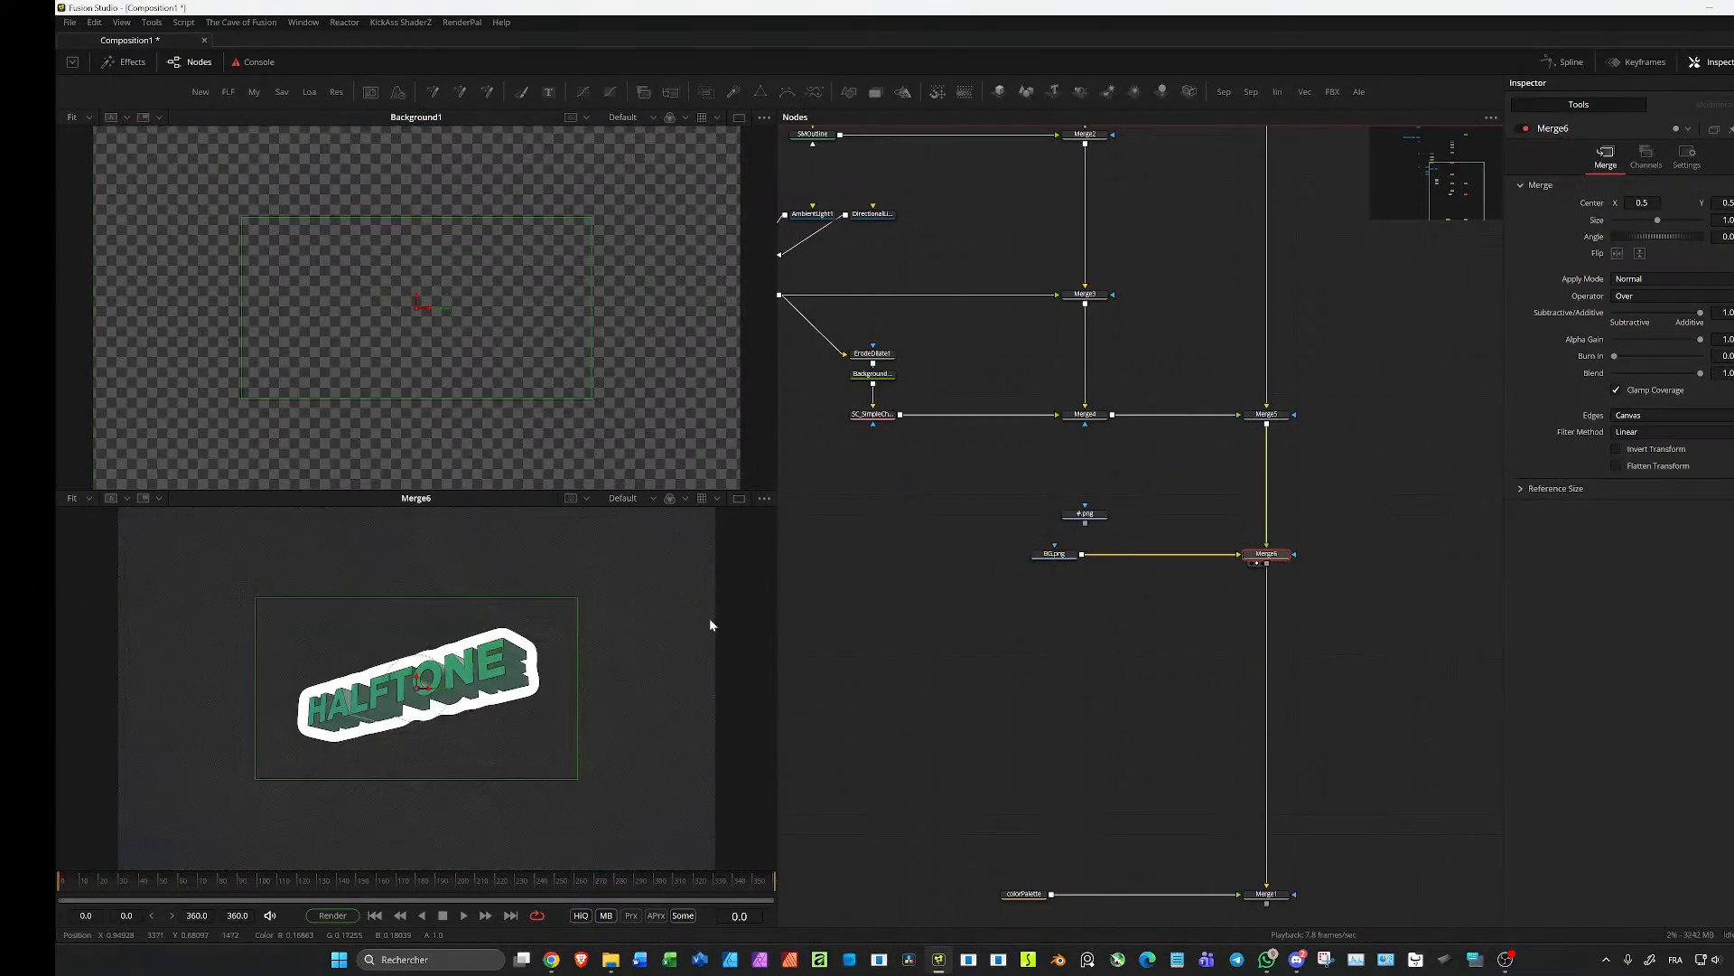
Step: Swap Merge6's inputs so BG.png is the foreground, and set the merge operator to Under
scroll(1146, 588, "up", 2)
left_click(1075, 540)
scroll(701, 643, "down", 3)
left_click(1374, 540)
scroll(588, 659, "up", 2)
left_click(1063, 539)
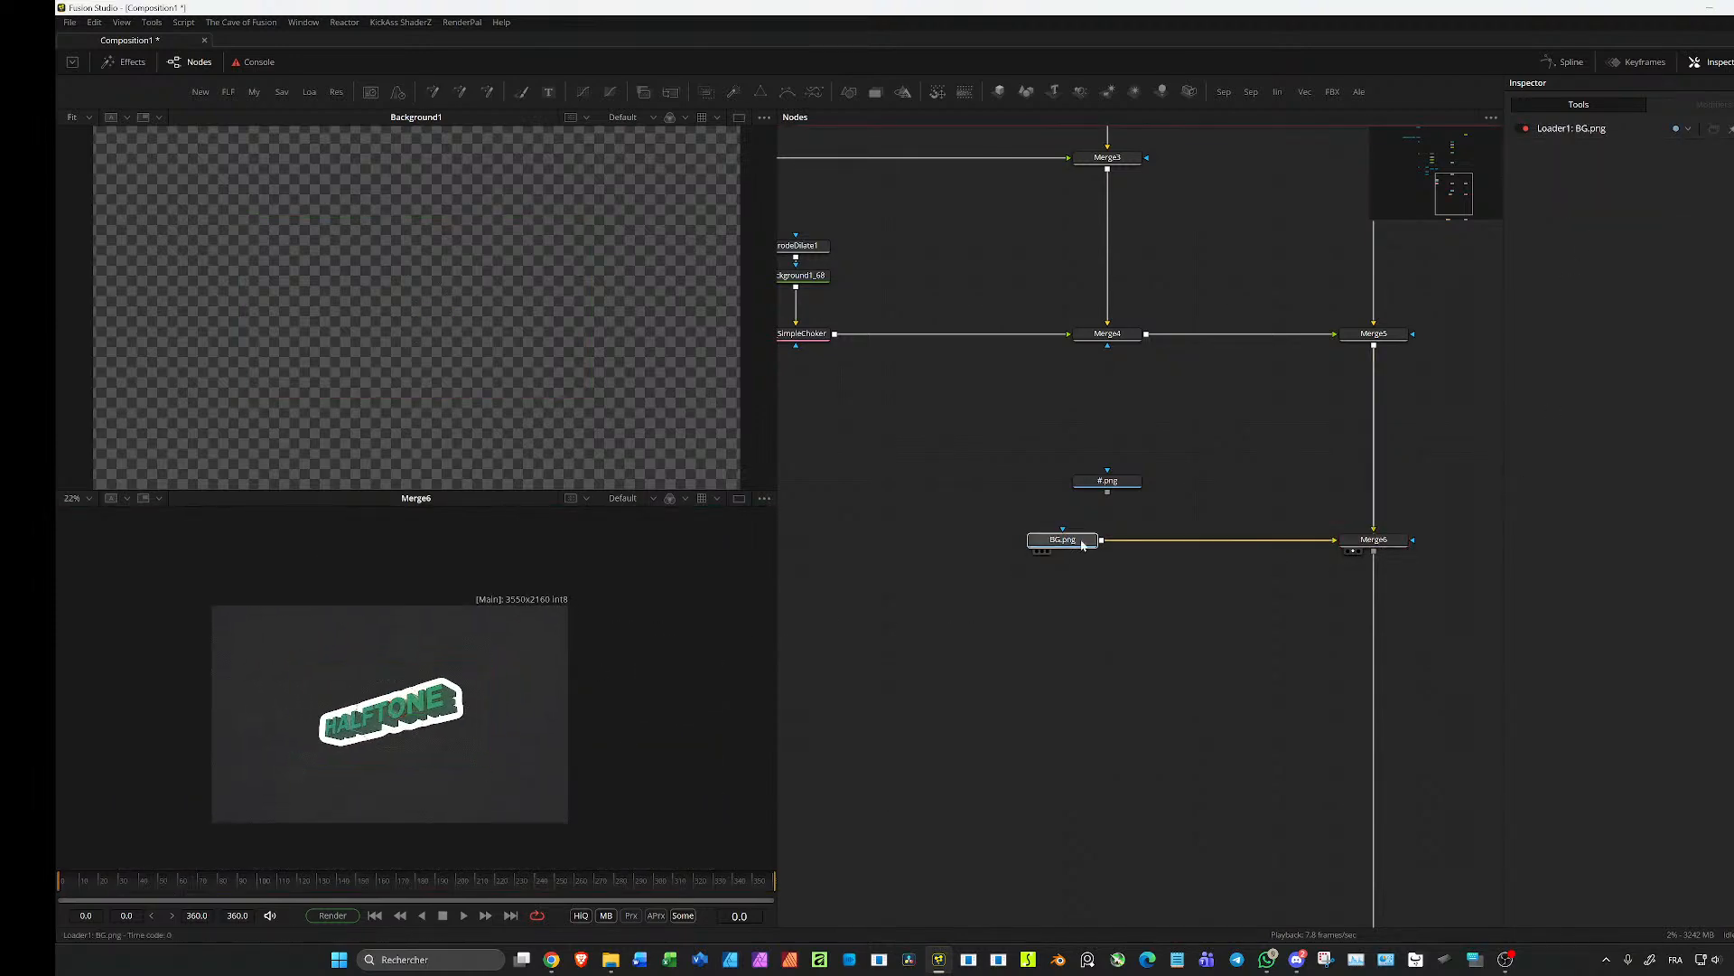
left_click(1364, 542)
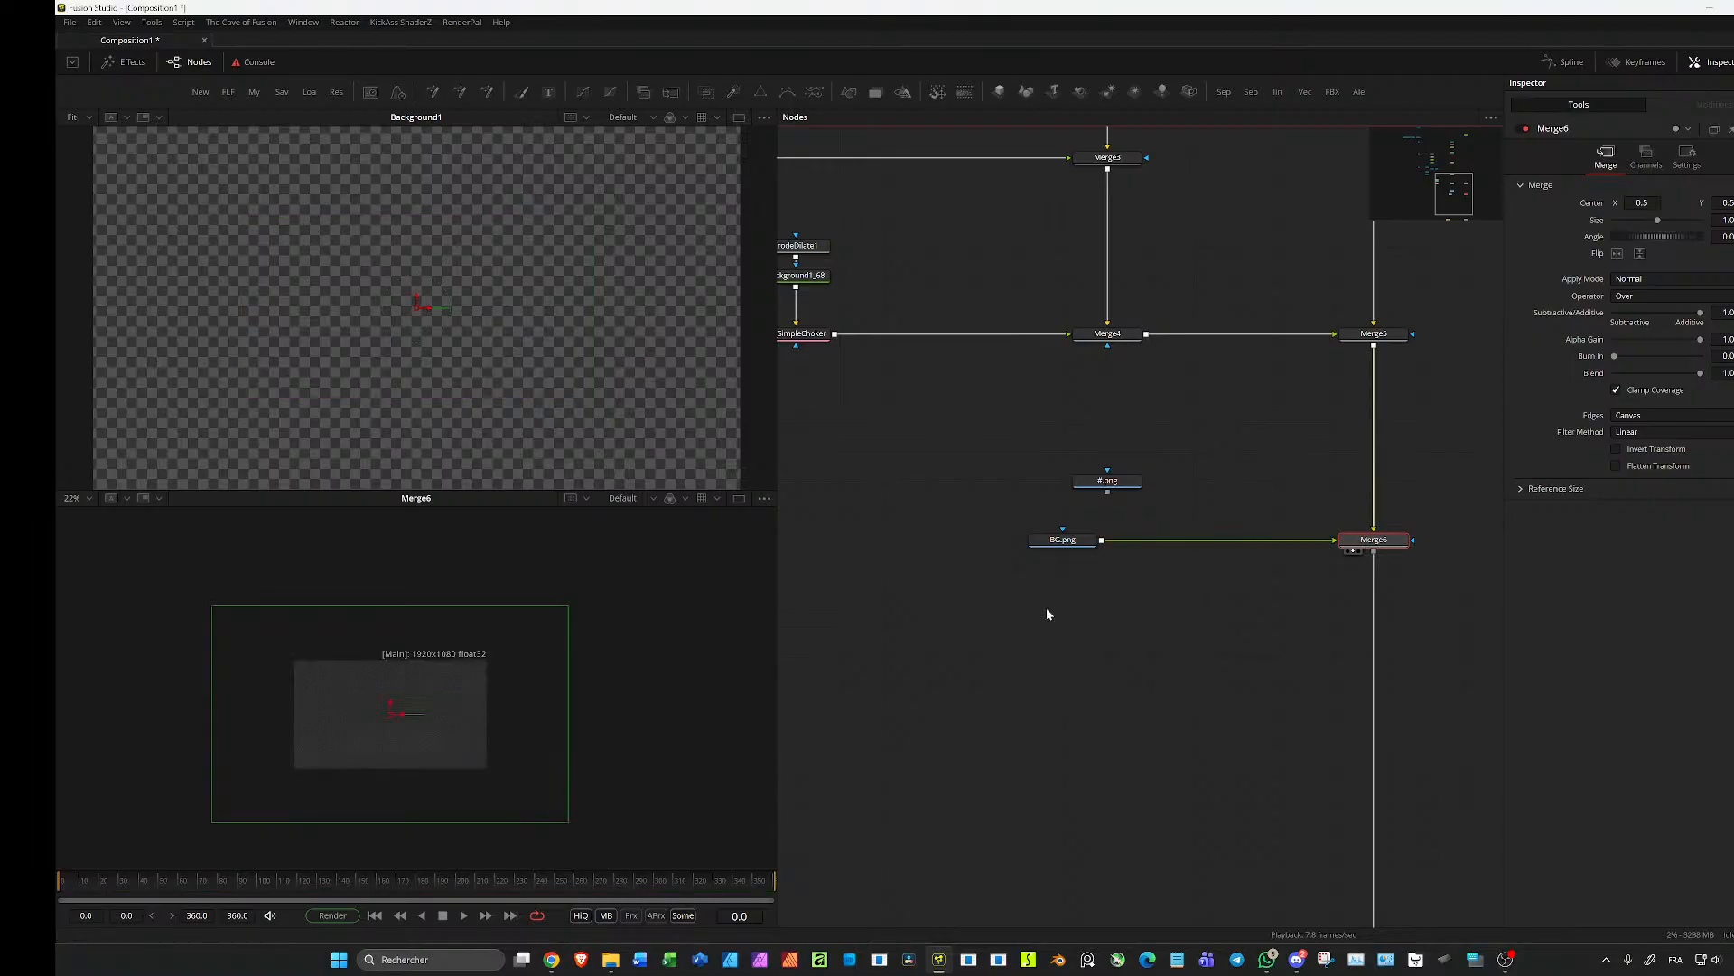
left_click(1654, 297)
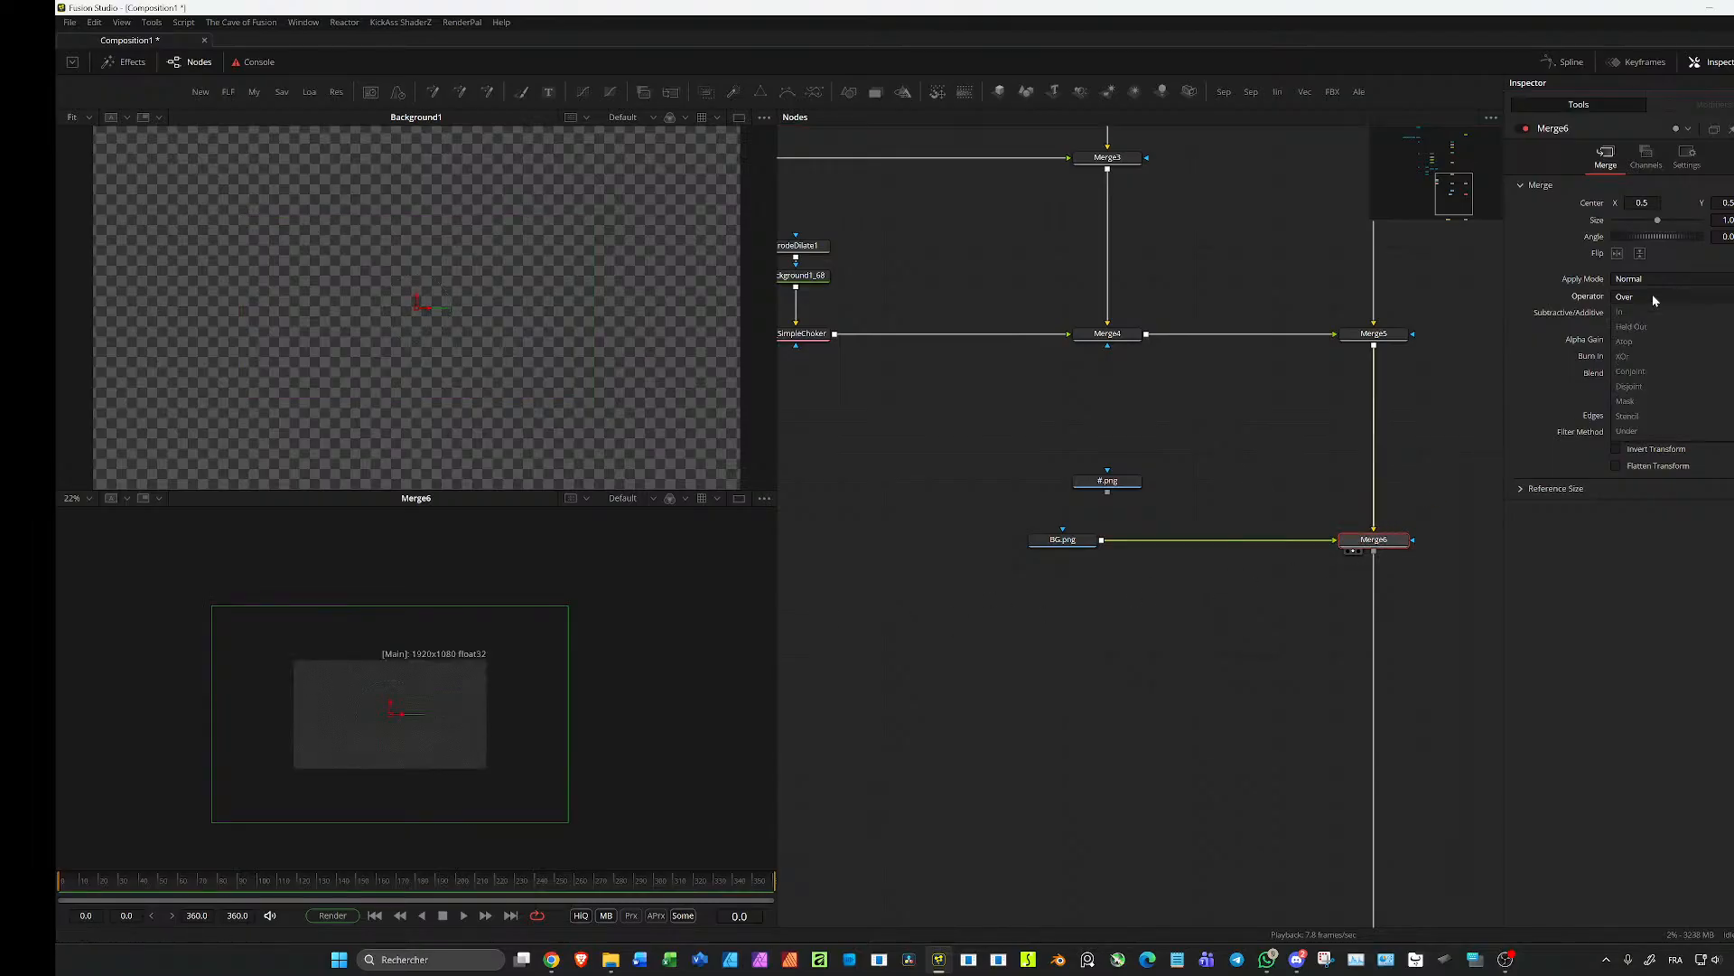
left_click(1630, 431)
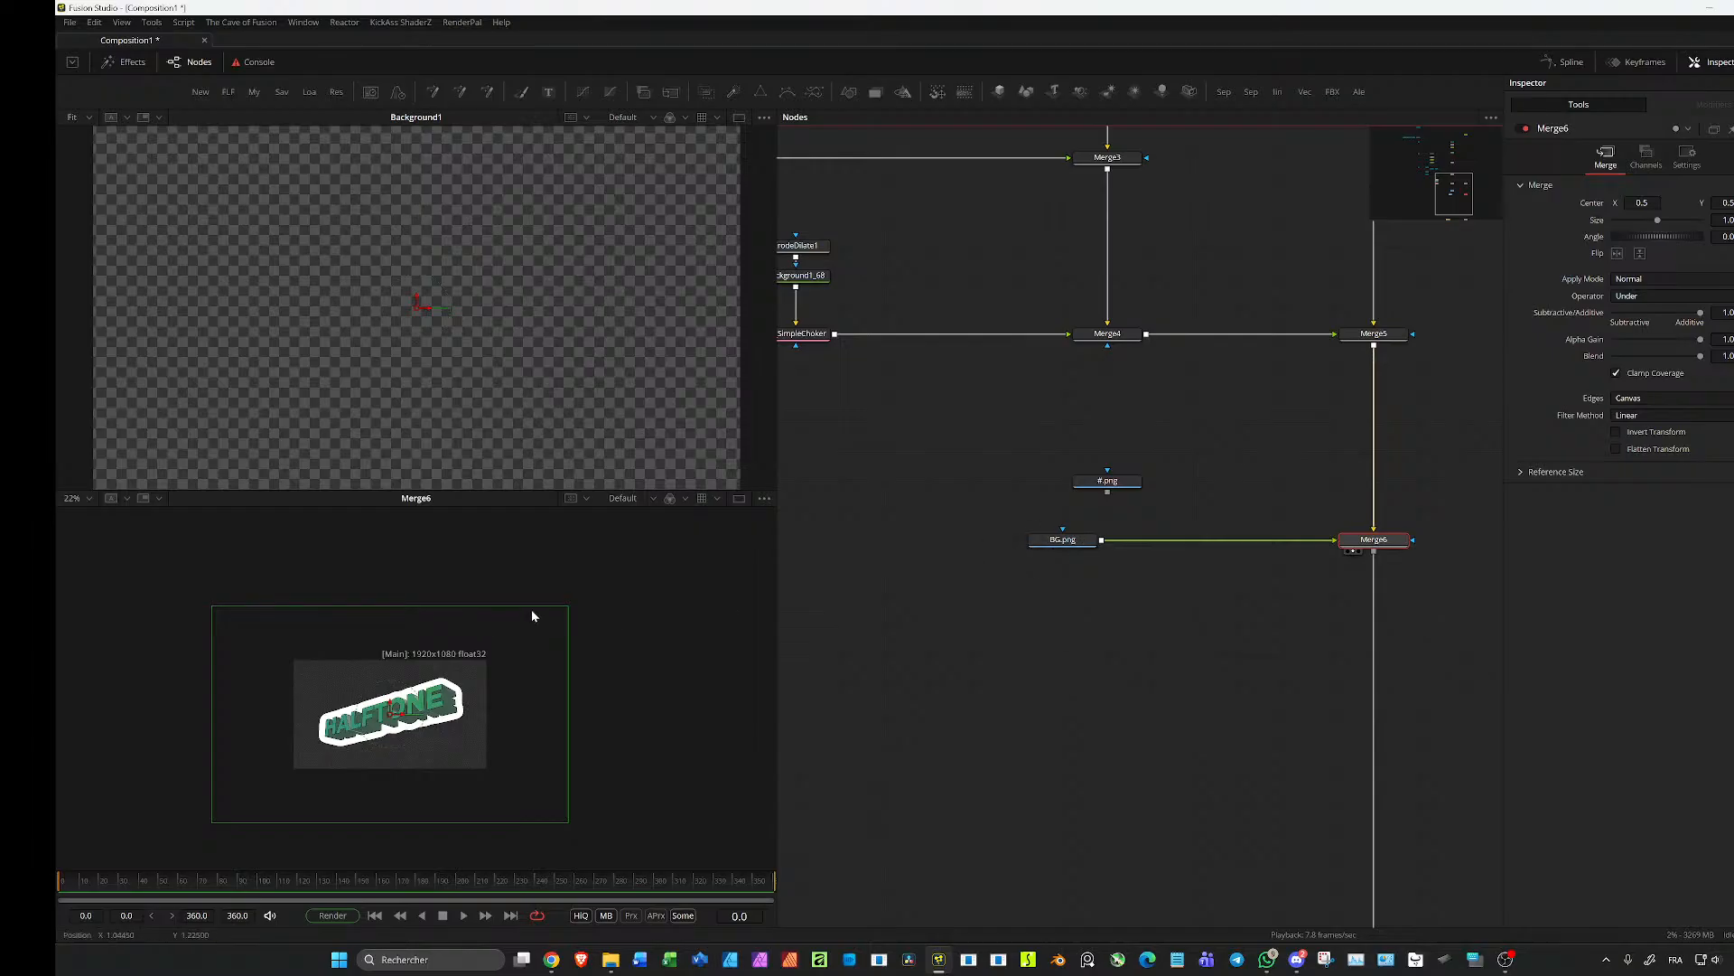
Step: Scale BG.png down in Merge6 to a size of about 0.563 so it just covers the frame
left_click_drag(565, 615, 561, 613)
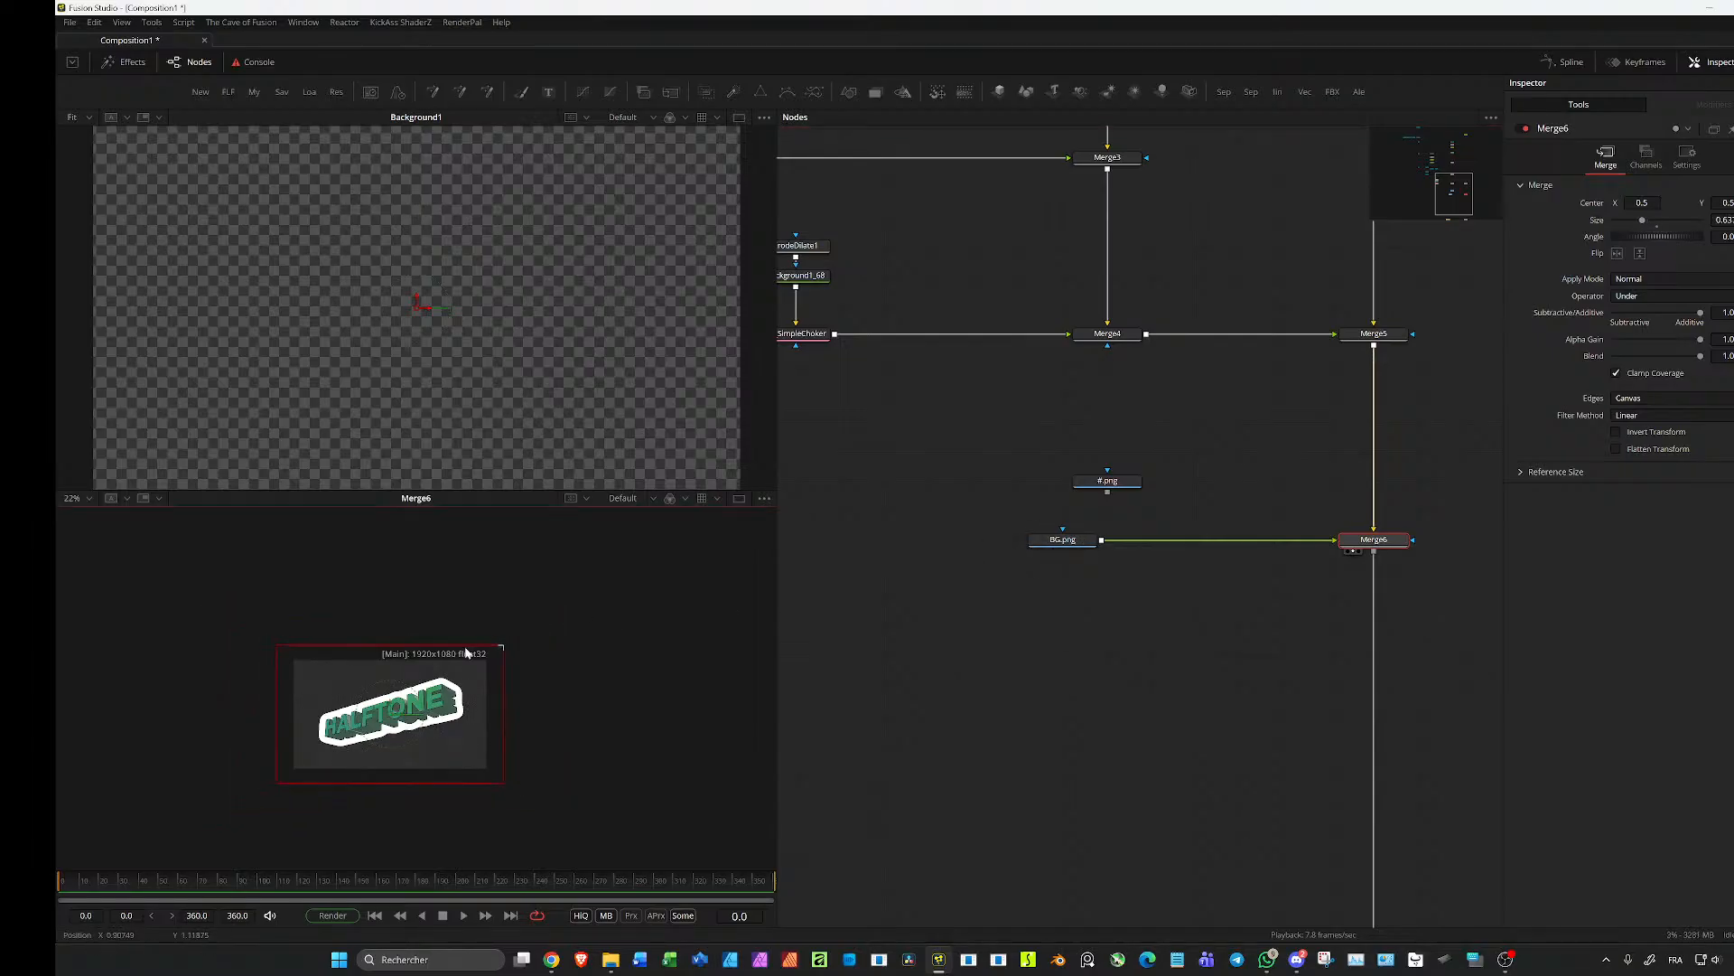
left_click_drag(441, 654, 460, 667)
left_click_drag(476, 664, 487, 660)
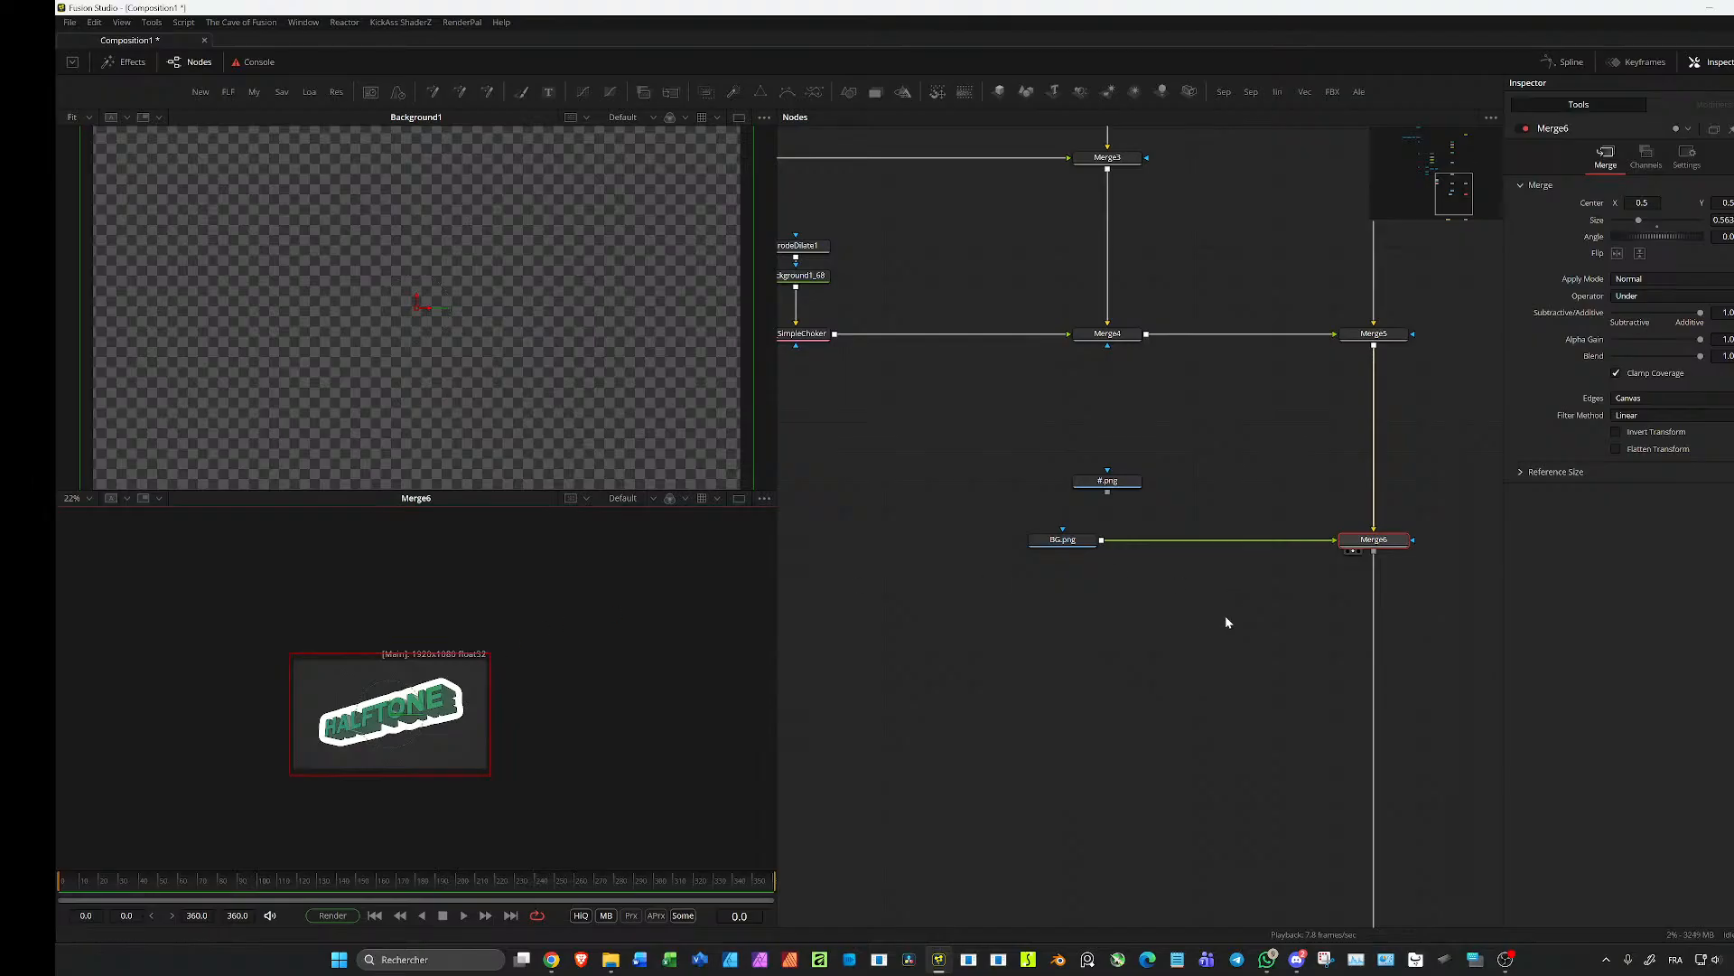
Step: Preview #.png in the upper viewer, merge it into the main line with a new Merge7 below Merge6, and view the merge in the lower viewer
scroll(1162, 605, "down", 1)
left_click_drag(1112, 503, 706, 441)
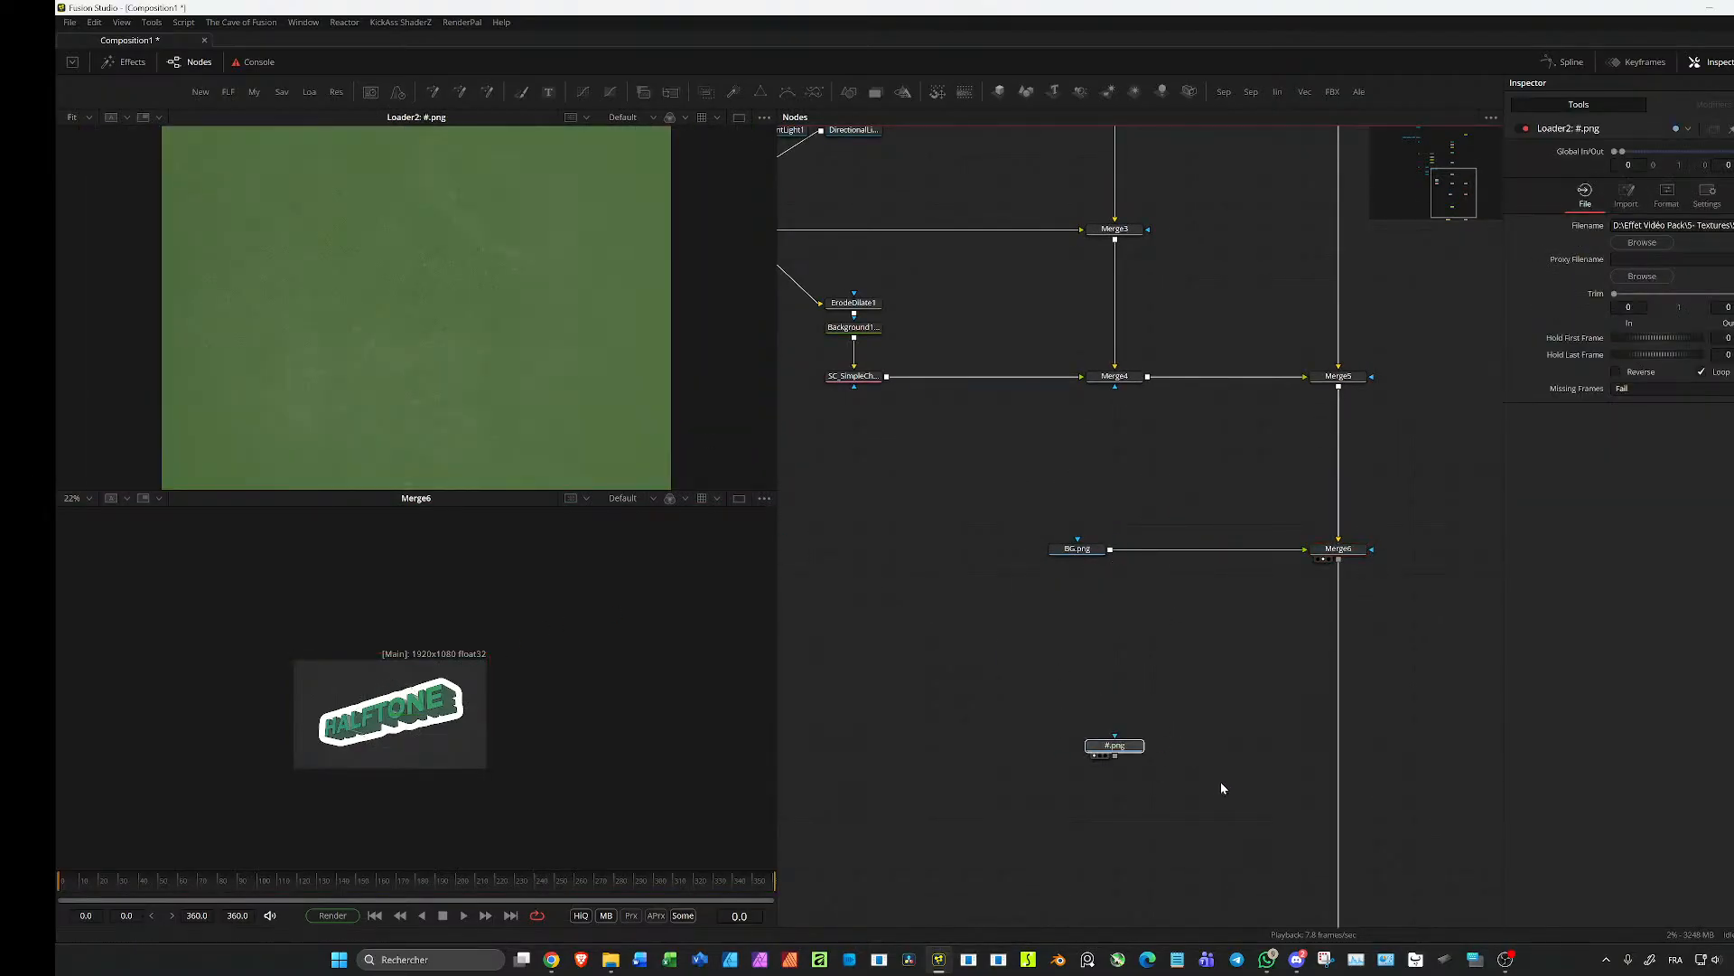
left_click_drag(1116, 747, 1338, 559)
left_click_drag(1345, 749, 575, 759)
key("ctrl+f")
scroll(516, 699, "down", 3)
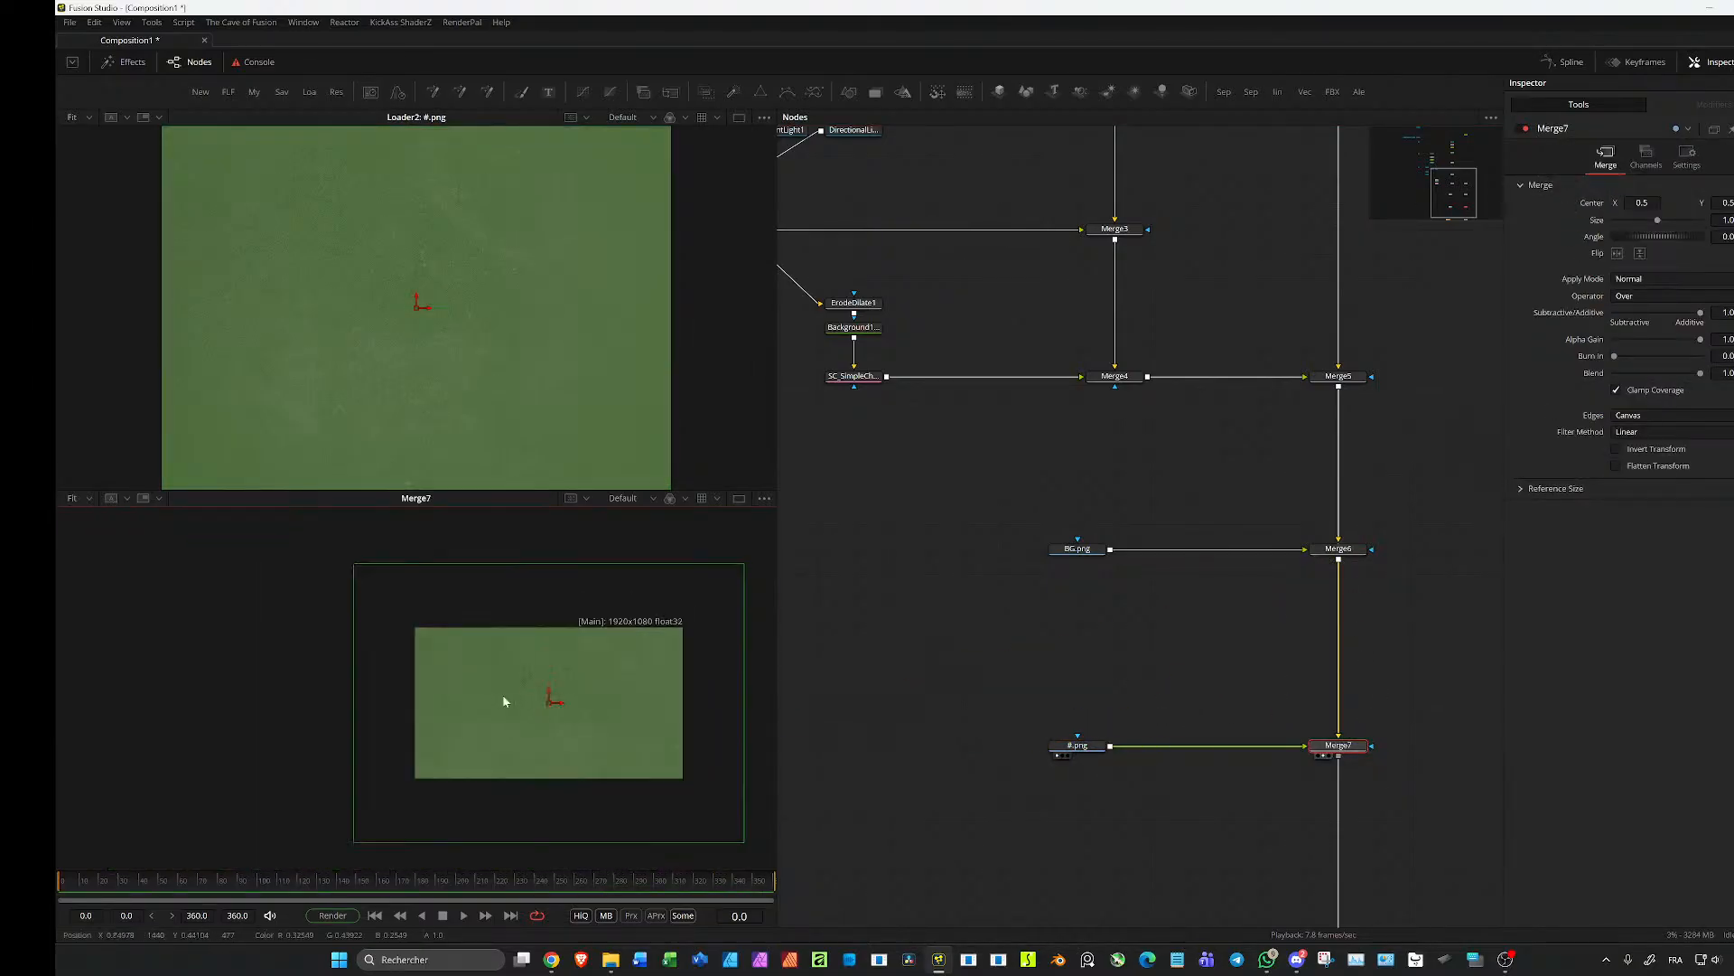
Step: Scale the #.png texture down in Merge7 to a size of about 0.705 and fit the lower viewer
left_click_drag(741, 576, 697, 612)
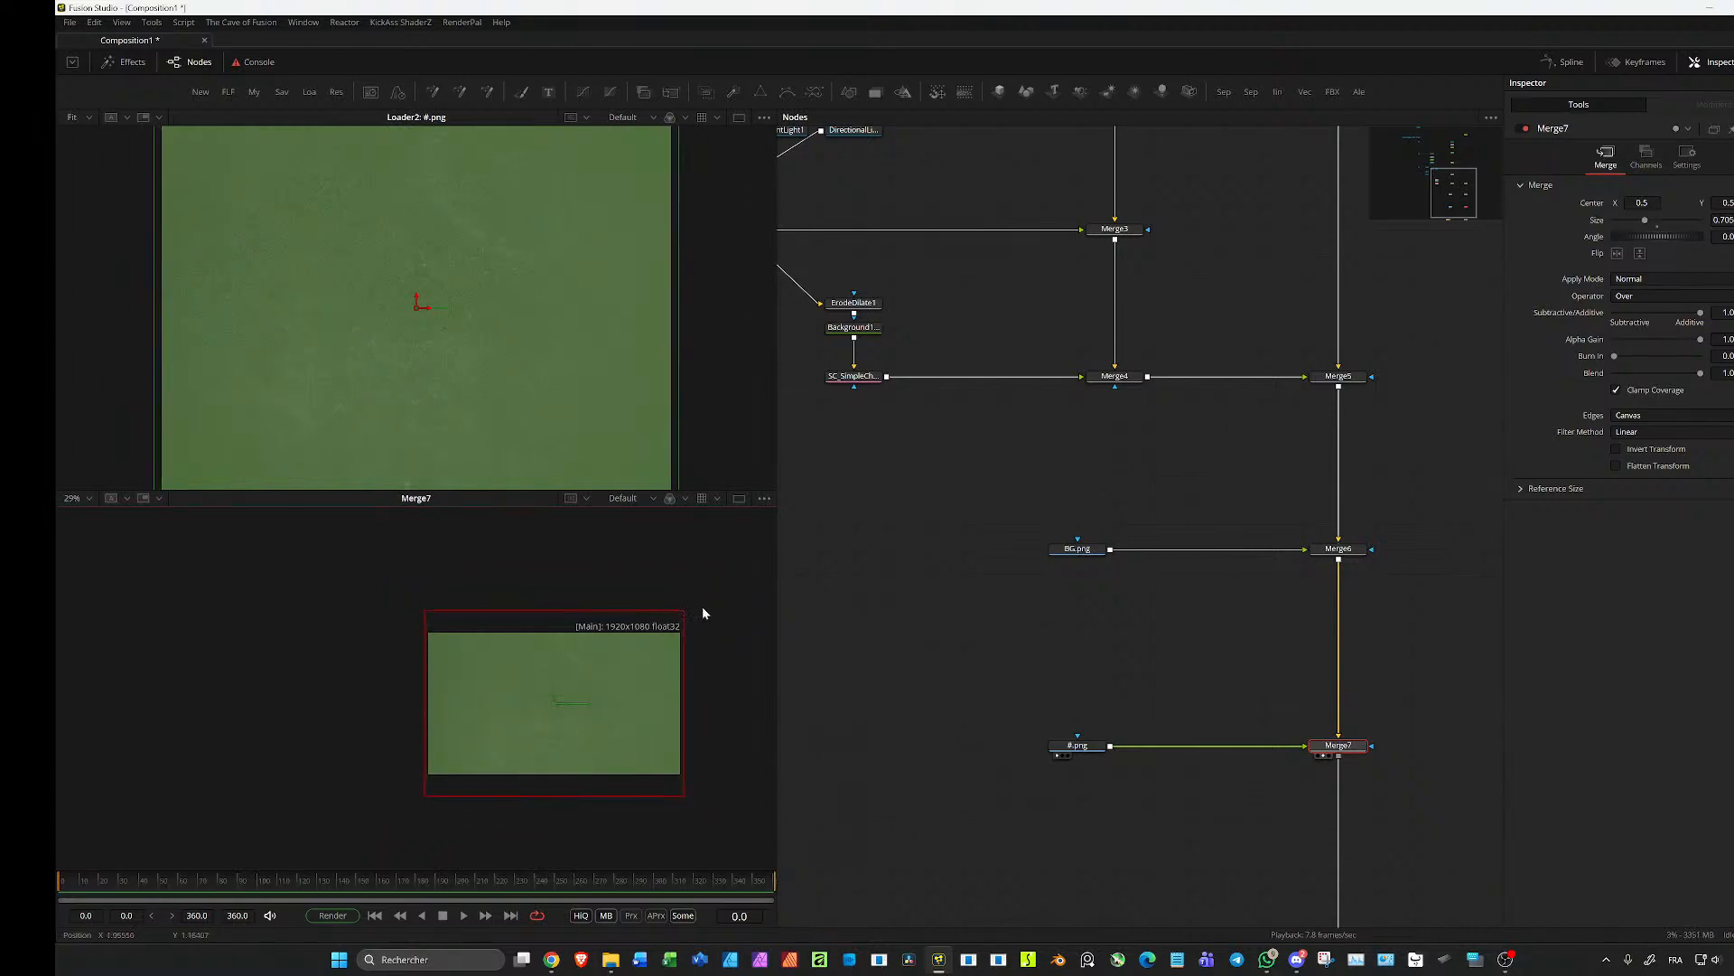
left_click_drag(1233, 729, 1056, 645)
scroll(1211, 673, "up", 3)
key("ctrl+f")
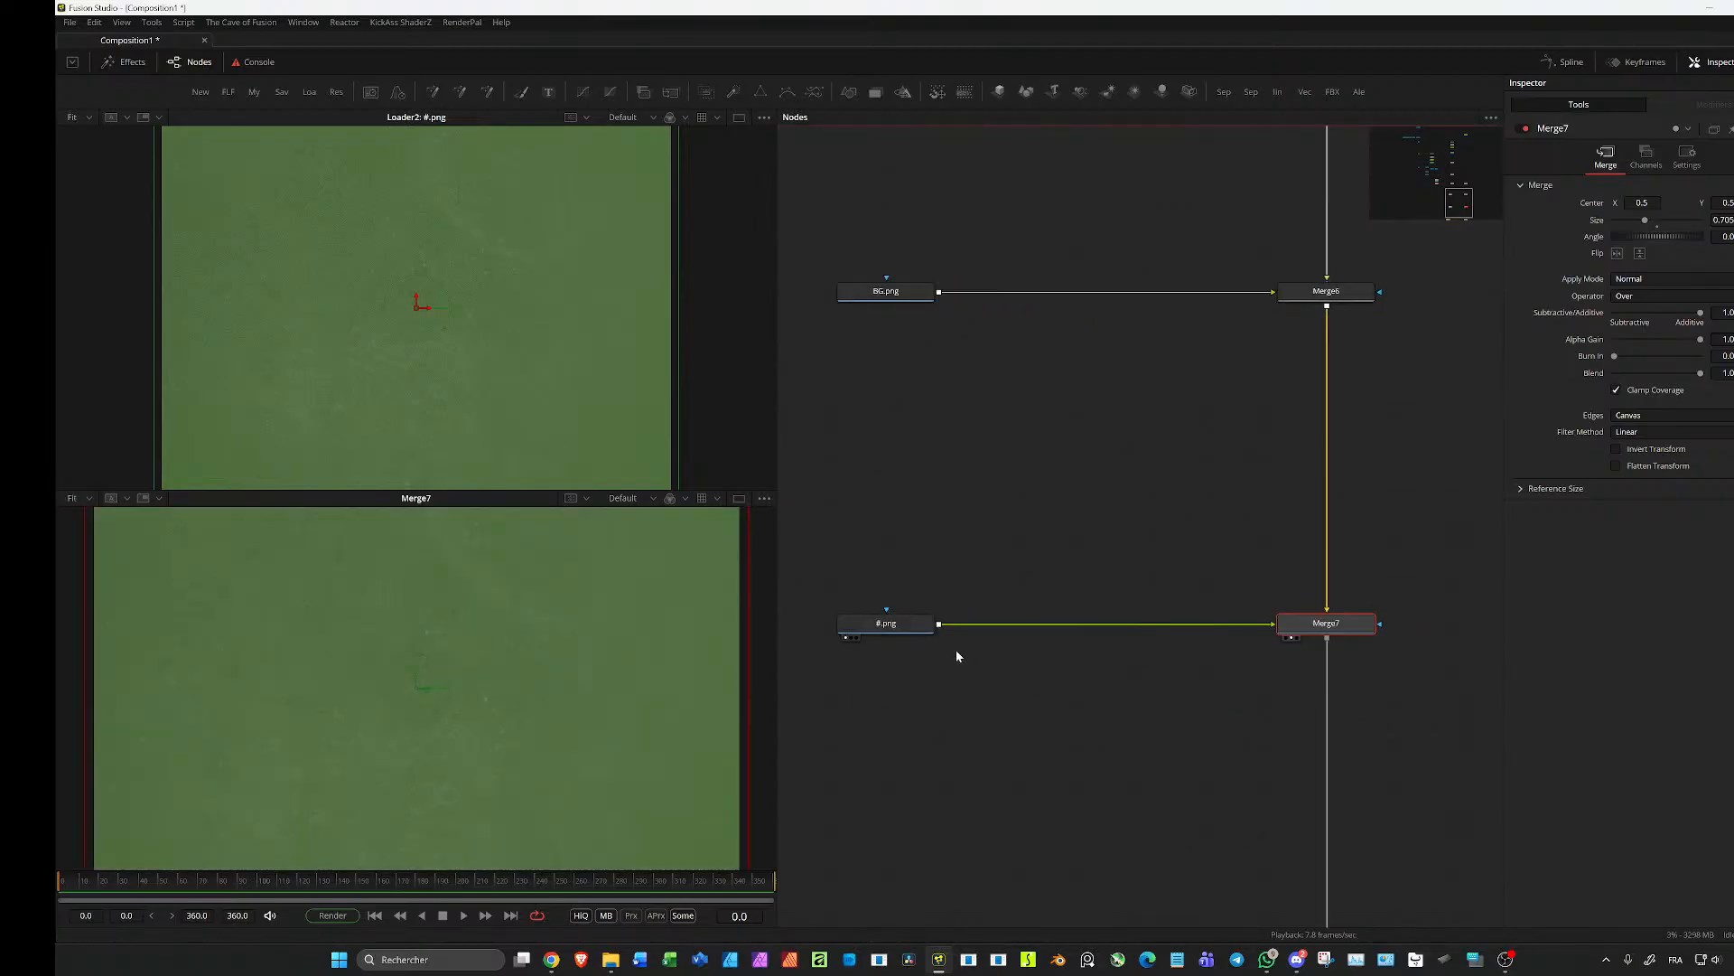
Step: Change Merge7's apply mode to blend the #.png texture with the image beneath it
left_click(892, 624)
left_click(1326, 624)
left_click(1653, 274)
left_click(1656, 278)
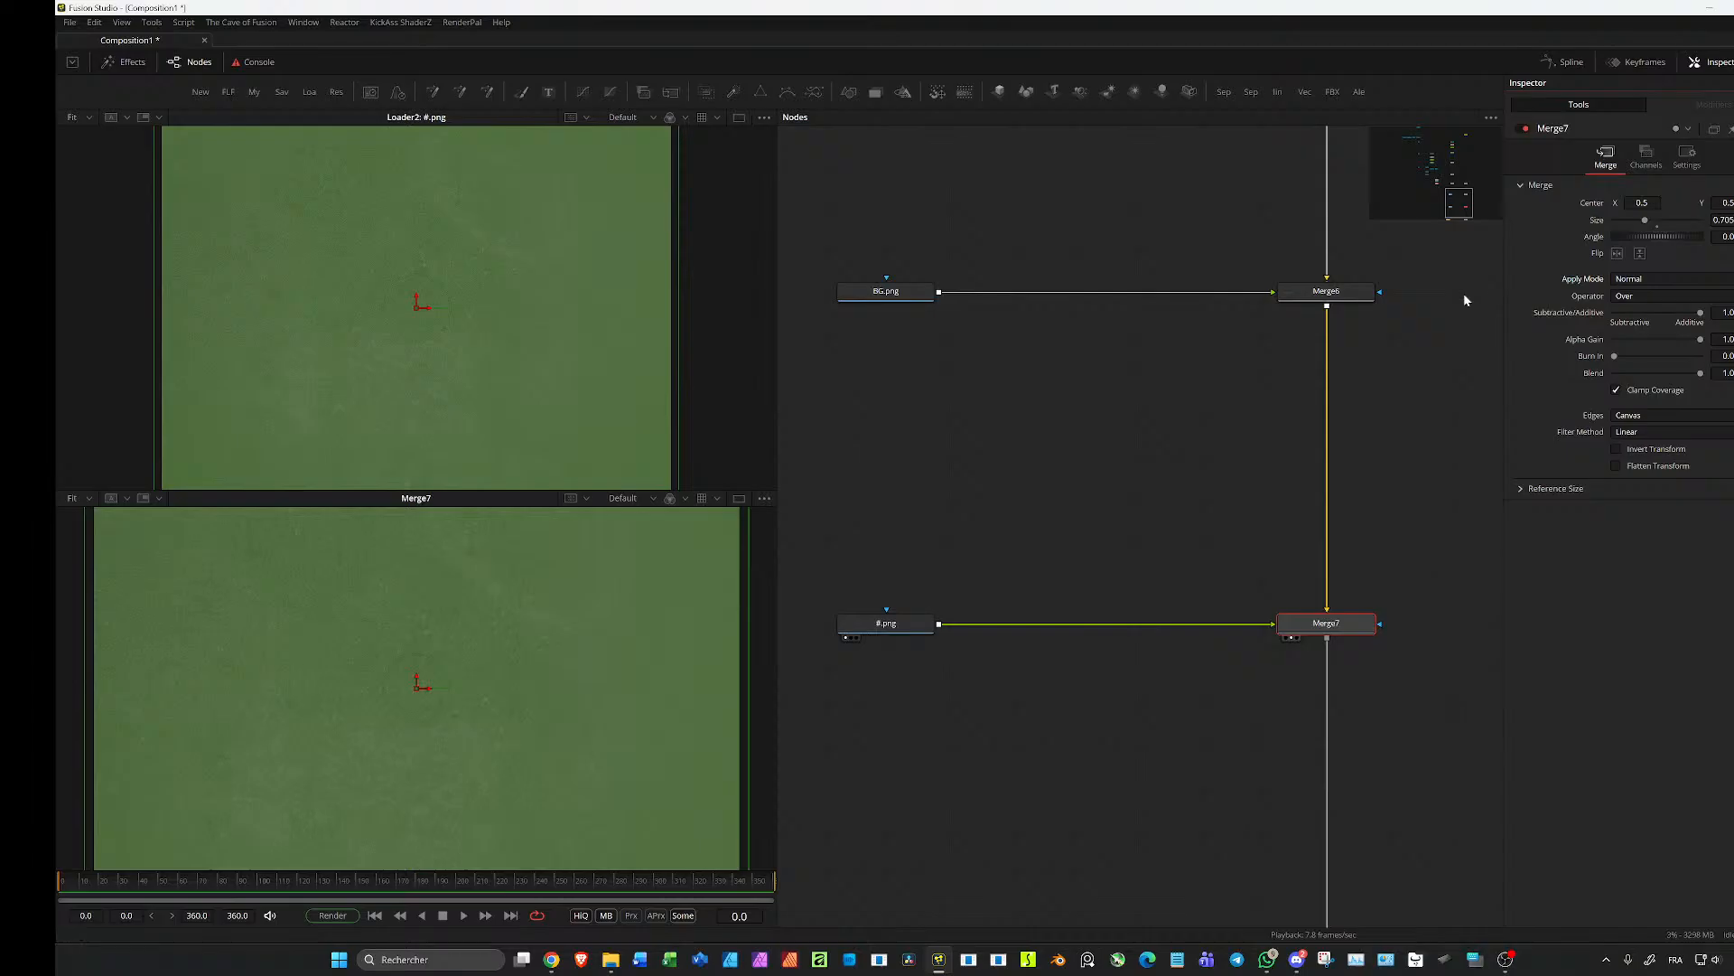
key("s")
key("s")
Step: Insert a BrightnessContrast node after #.png, set its Saturation to 0.0, and inspect the texture on the lettering up close
left_click_drag(907, 717, 867, 624)
key("b")
left_click_drag(1658, 310, 1283, 316)
scroll(384, 695, "up", 6)
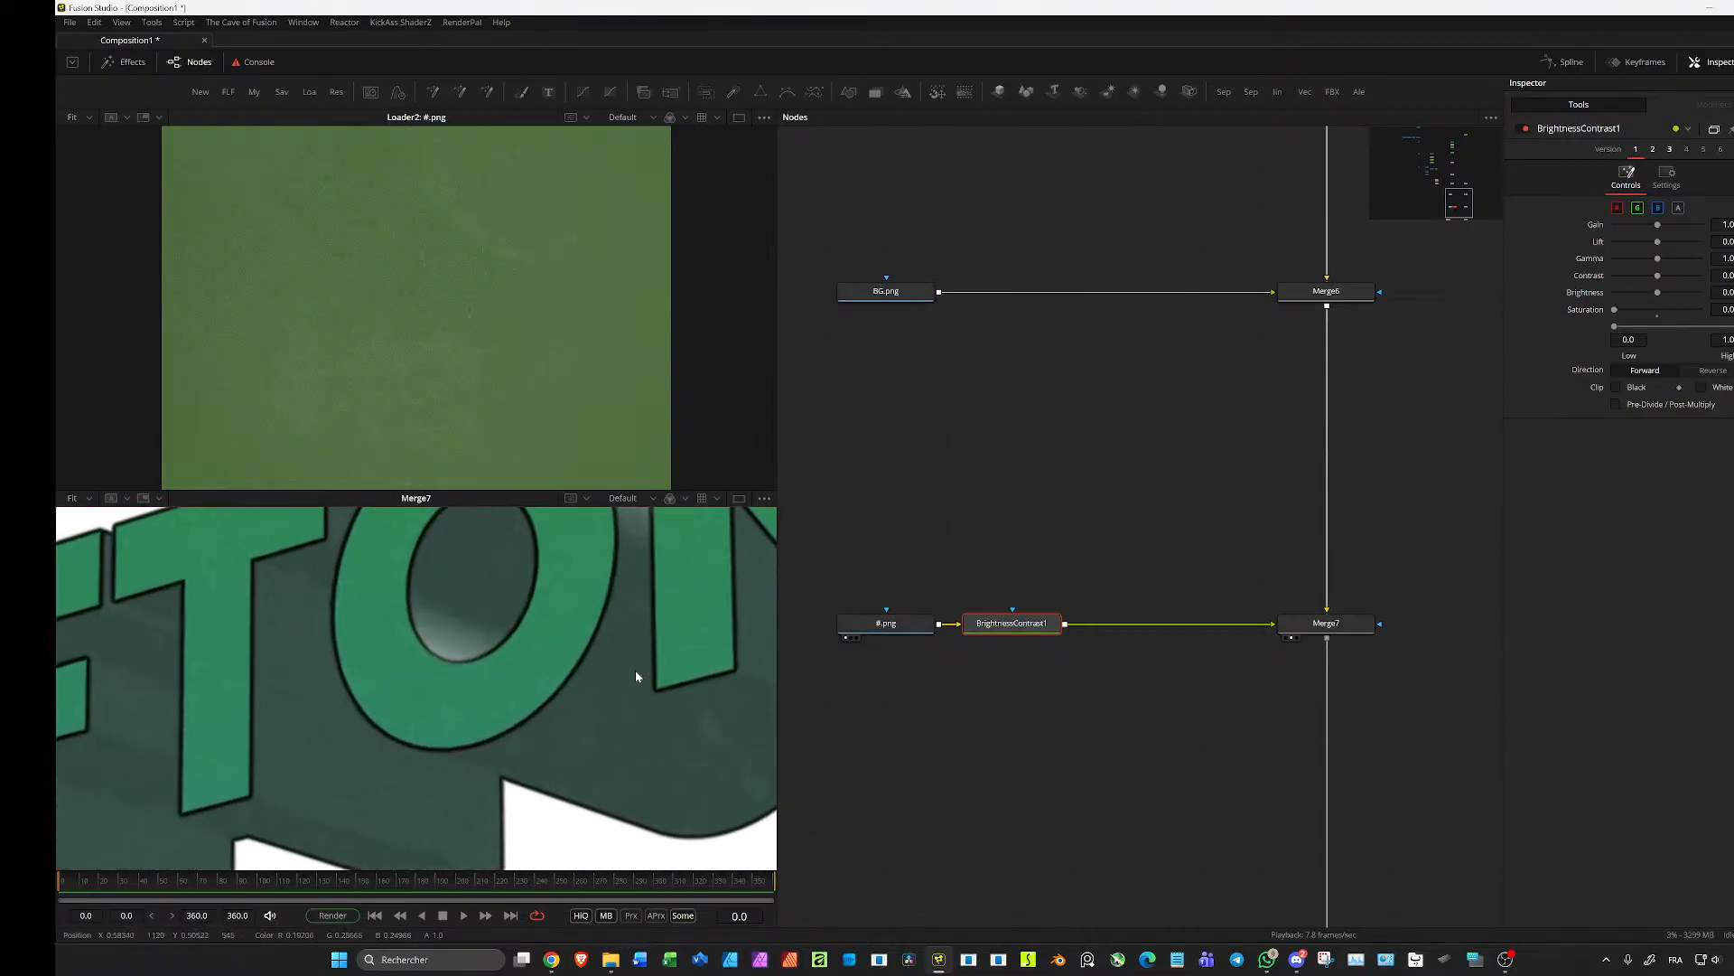
scroll(634, 673, "down", 6)
scroll(512, 666, "down", 4)
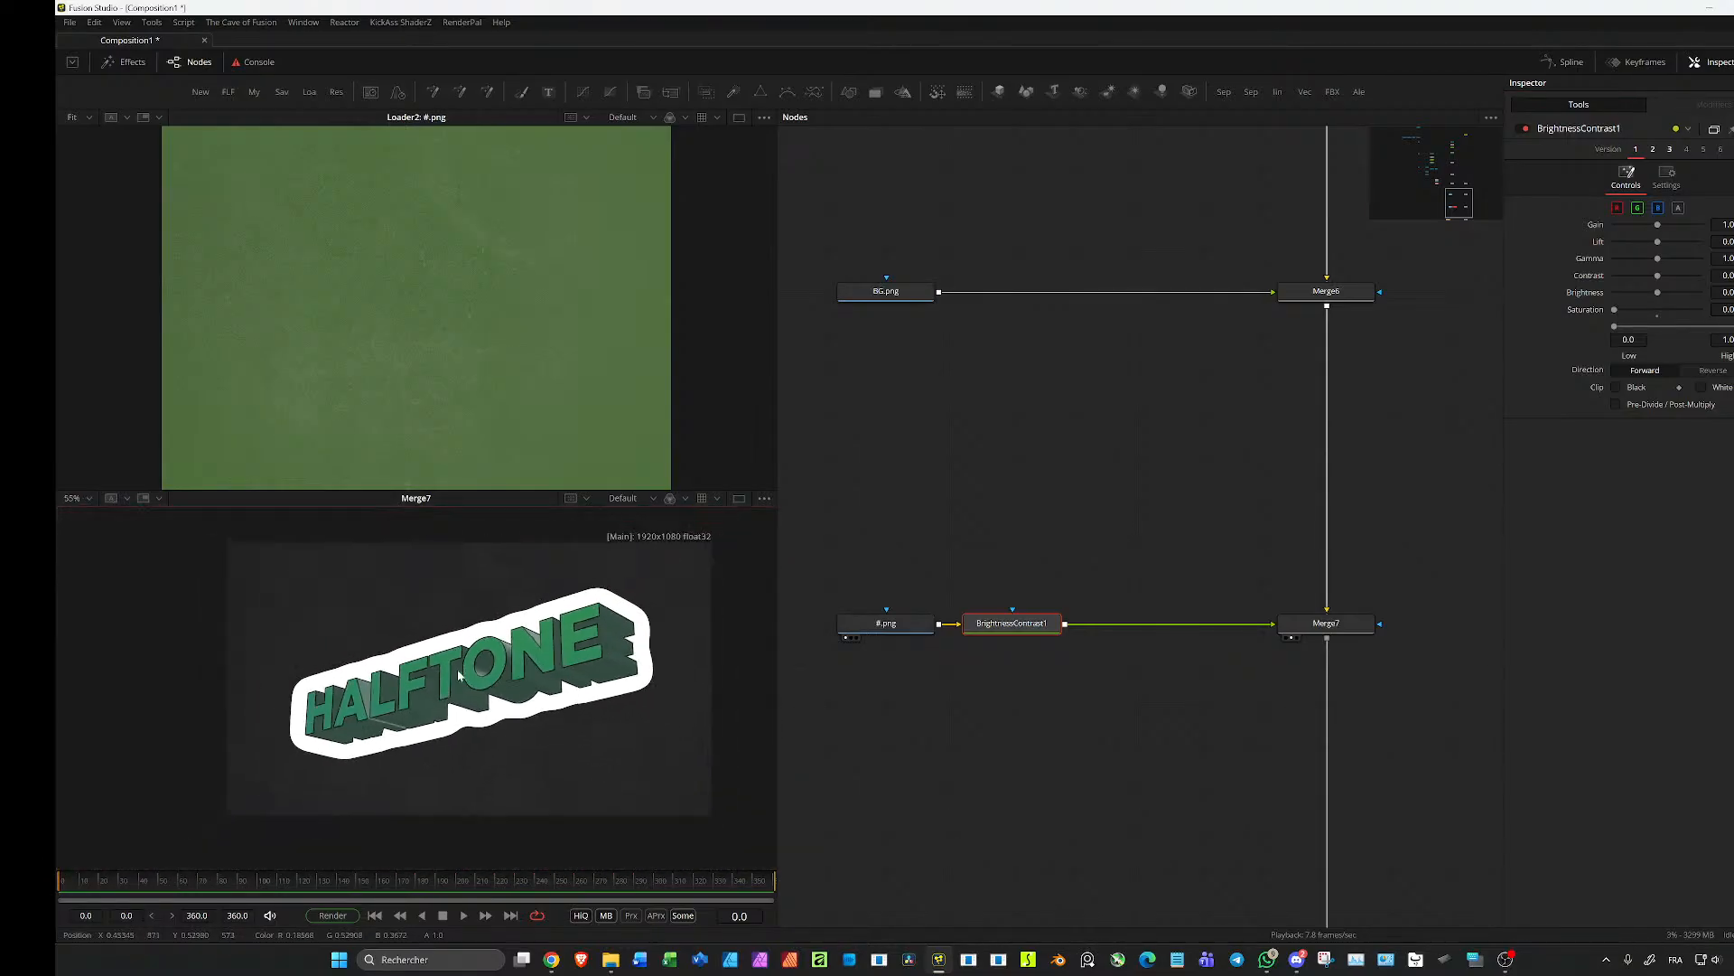
Step: Move the #.png, BrightnessContrast1 and Merge7 nodes down close to Merge1 and view Merge6 in the lower viewer
scroll(1090, 418, "down", 3)
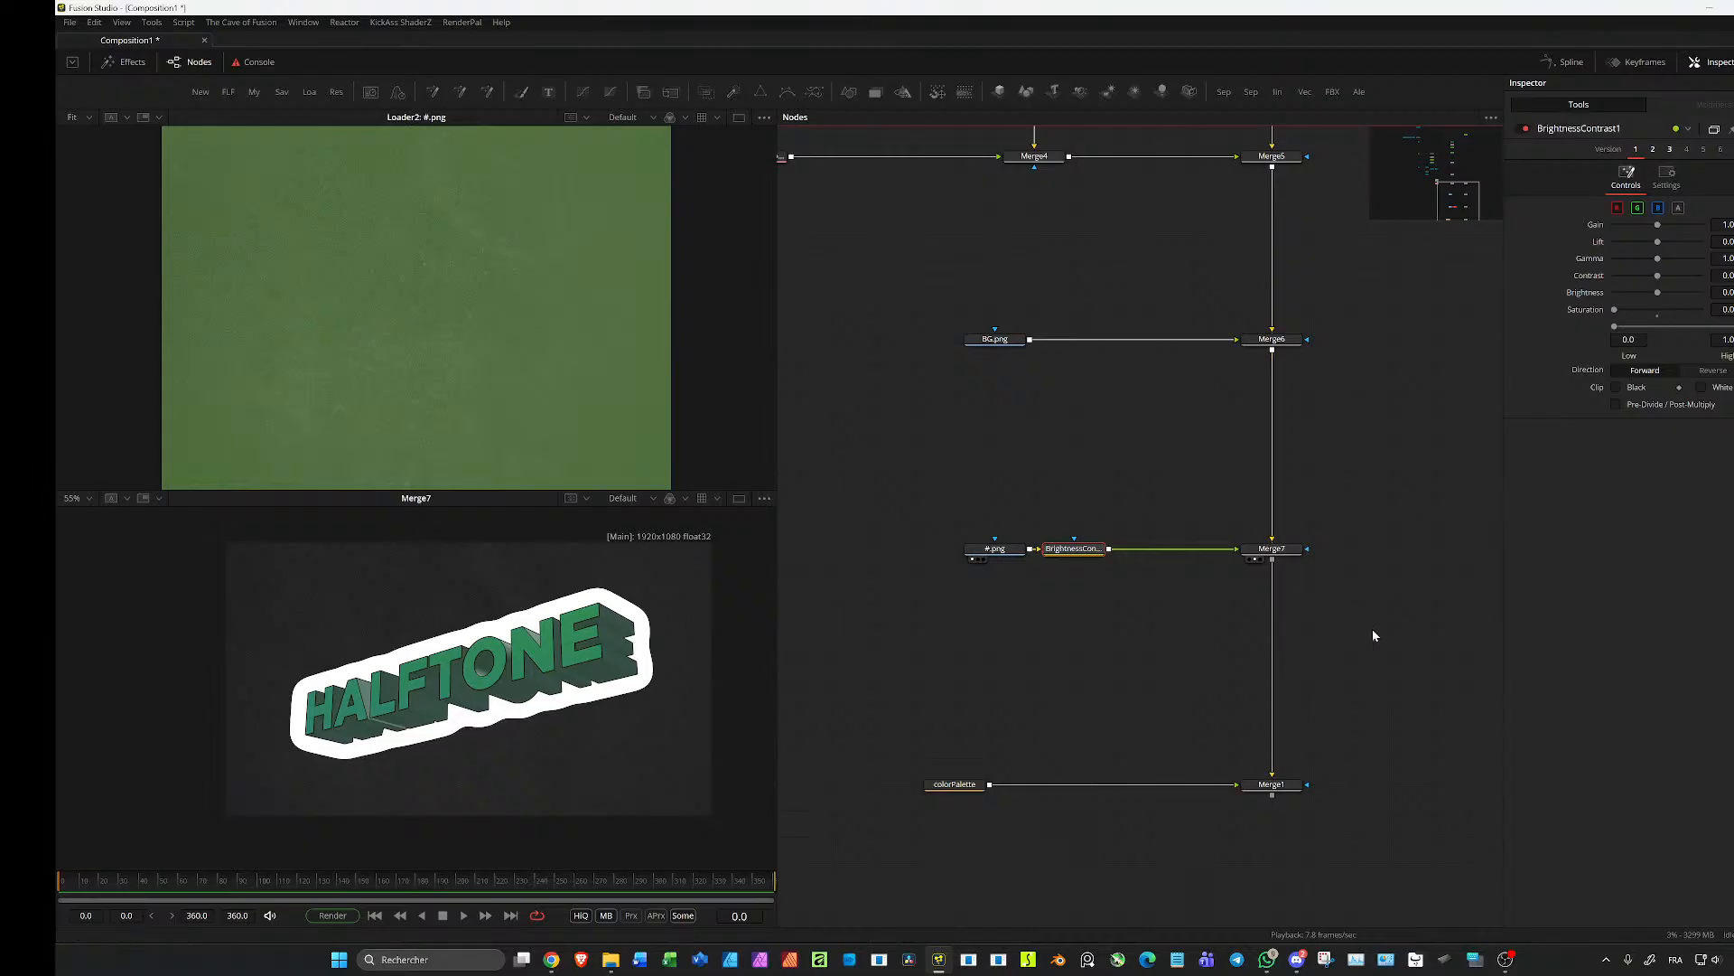
left_click_drag(1362, 632, 923, 498)
left_click_drag(1274, 506, 1273, 637)
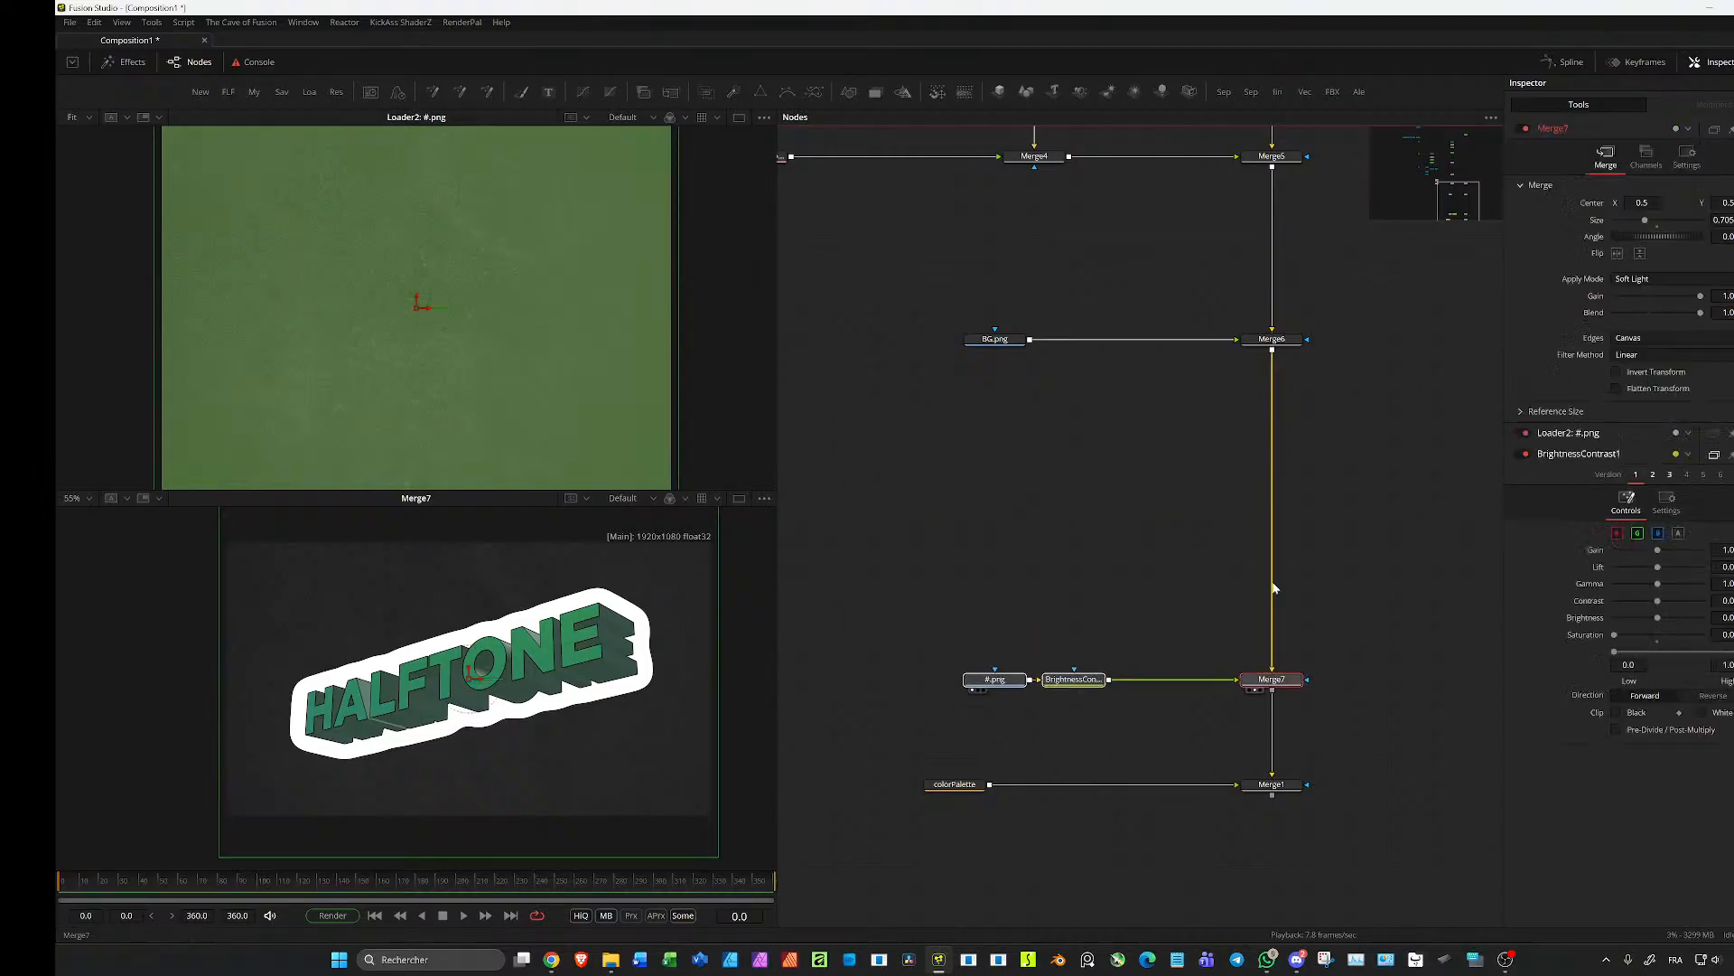
left_click(1272, 338)
left_click_drag(1272, 339, 1113, 391)
key("ctrl+z")
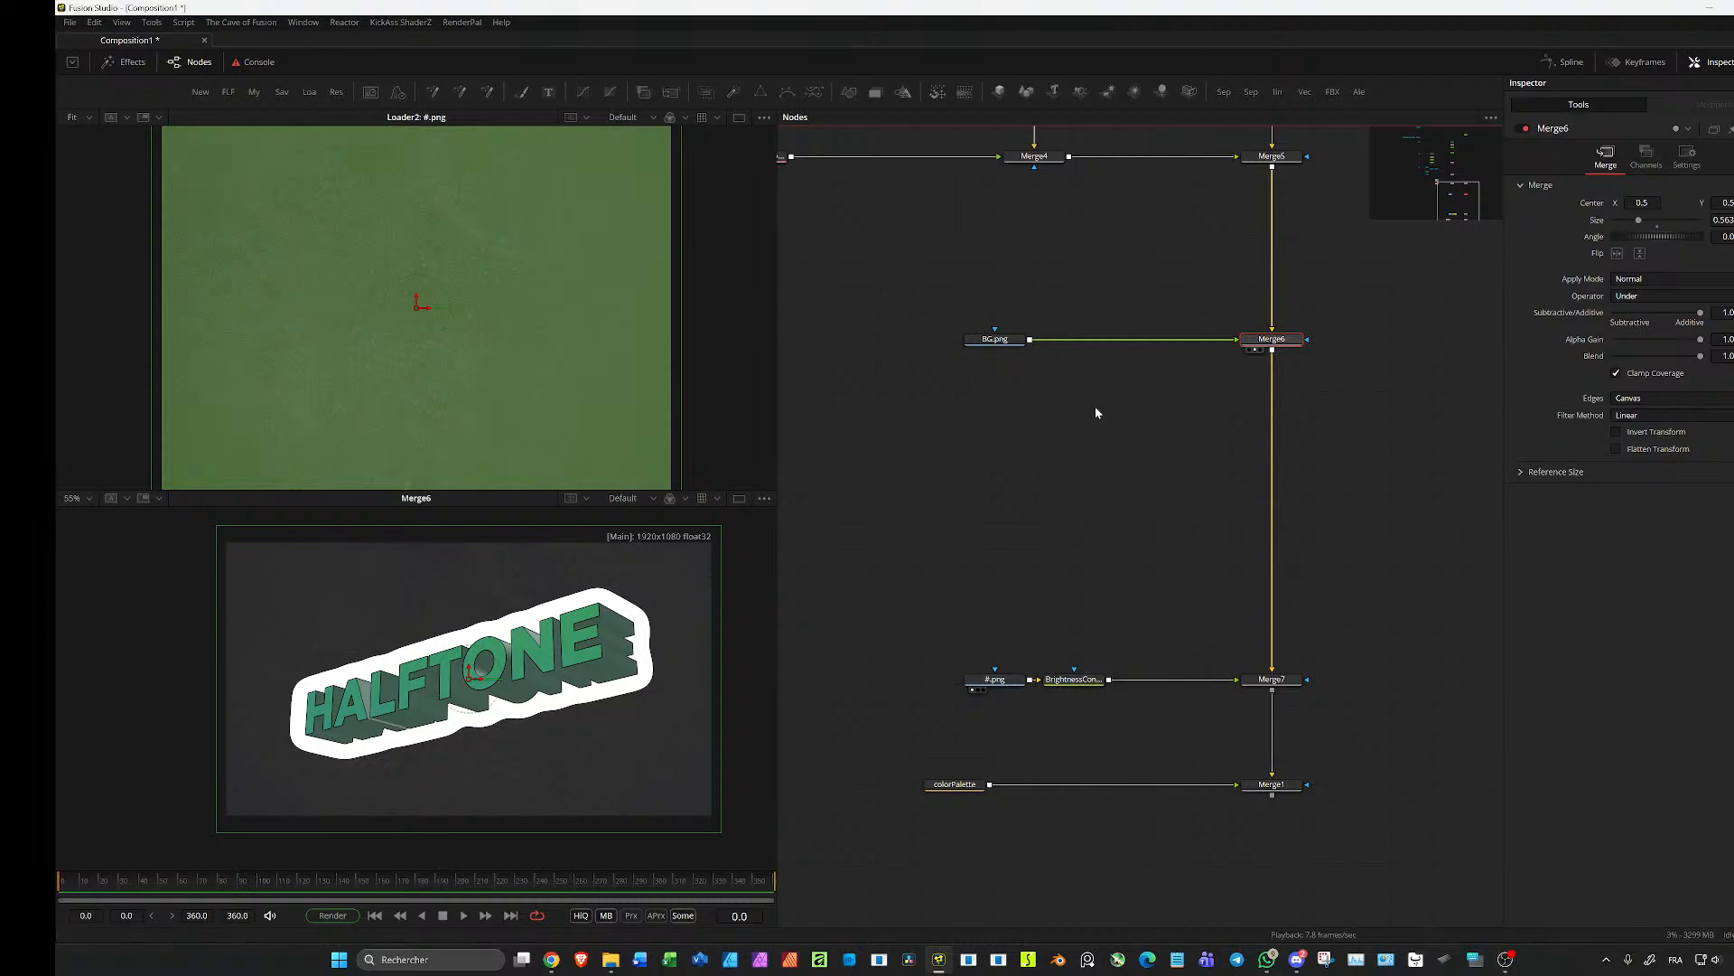
Step: Paste a transparent Background node into the empty area beside BG.png and preview it in the upper viewer
scroll(1079, 407, "down", 2)
left_click_drag(1124, 418, 1174, 408)
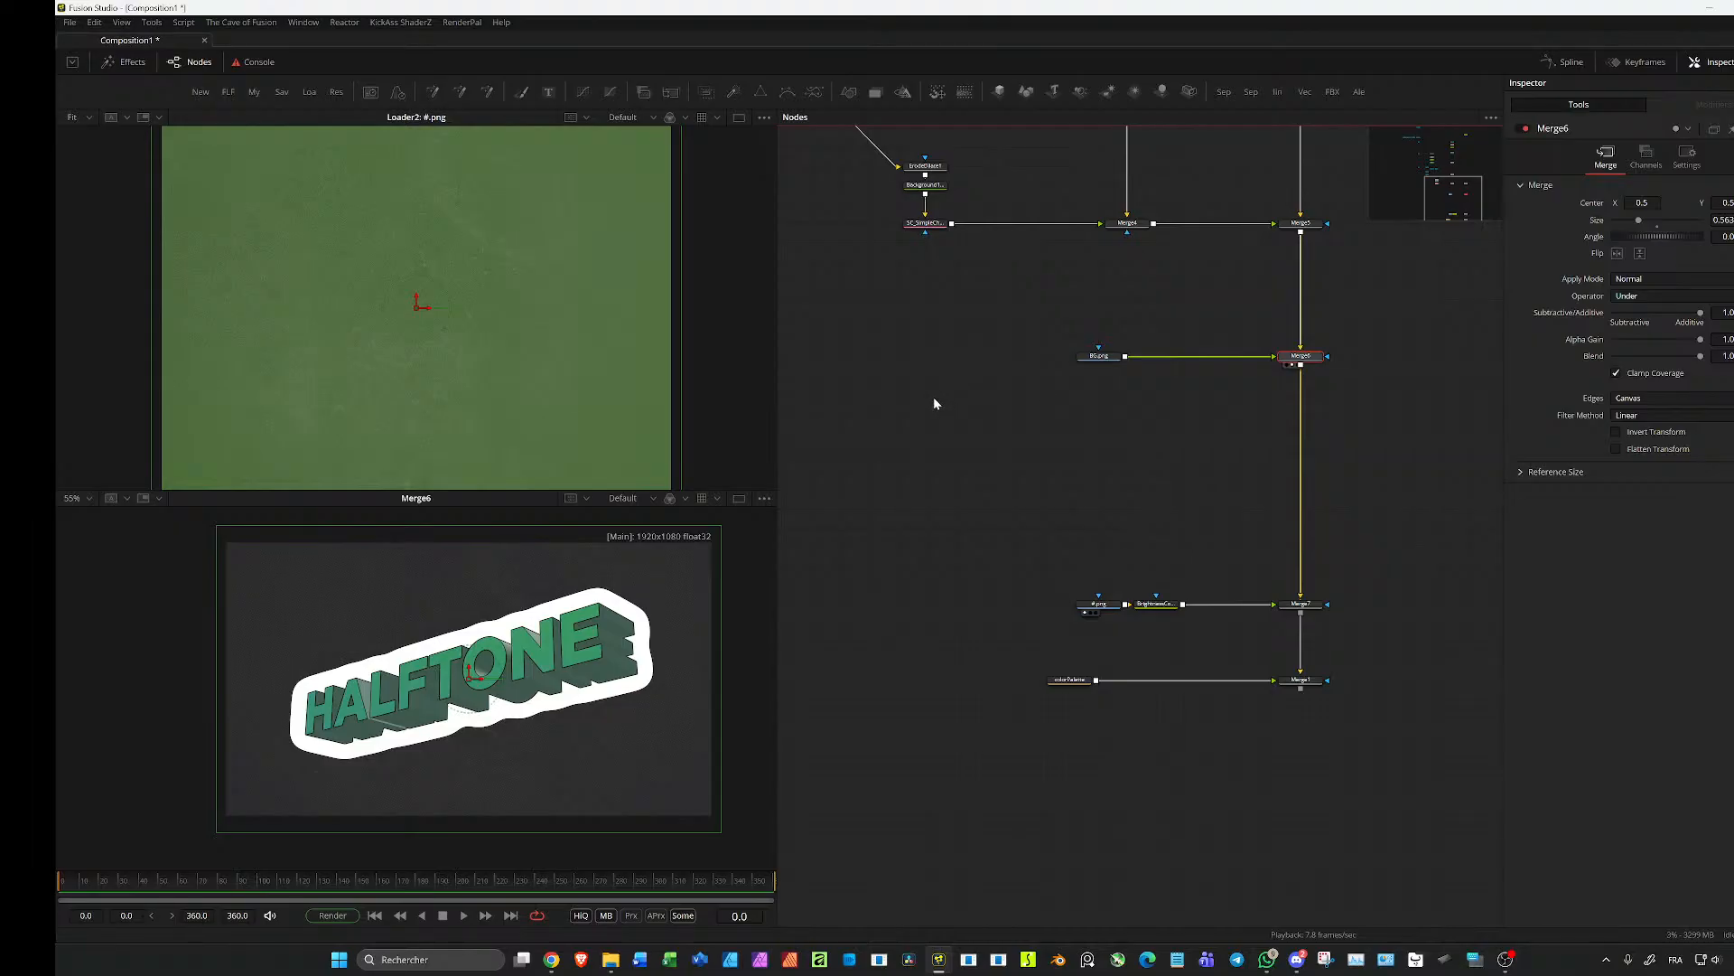
scroll(945, 403, "up", 2)
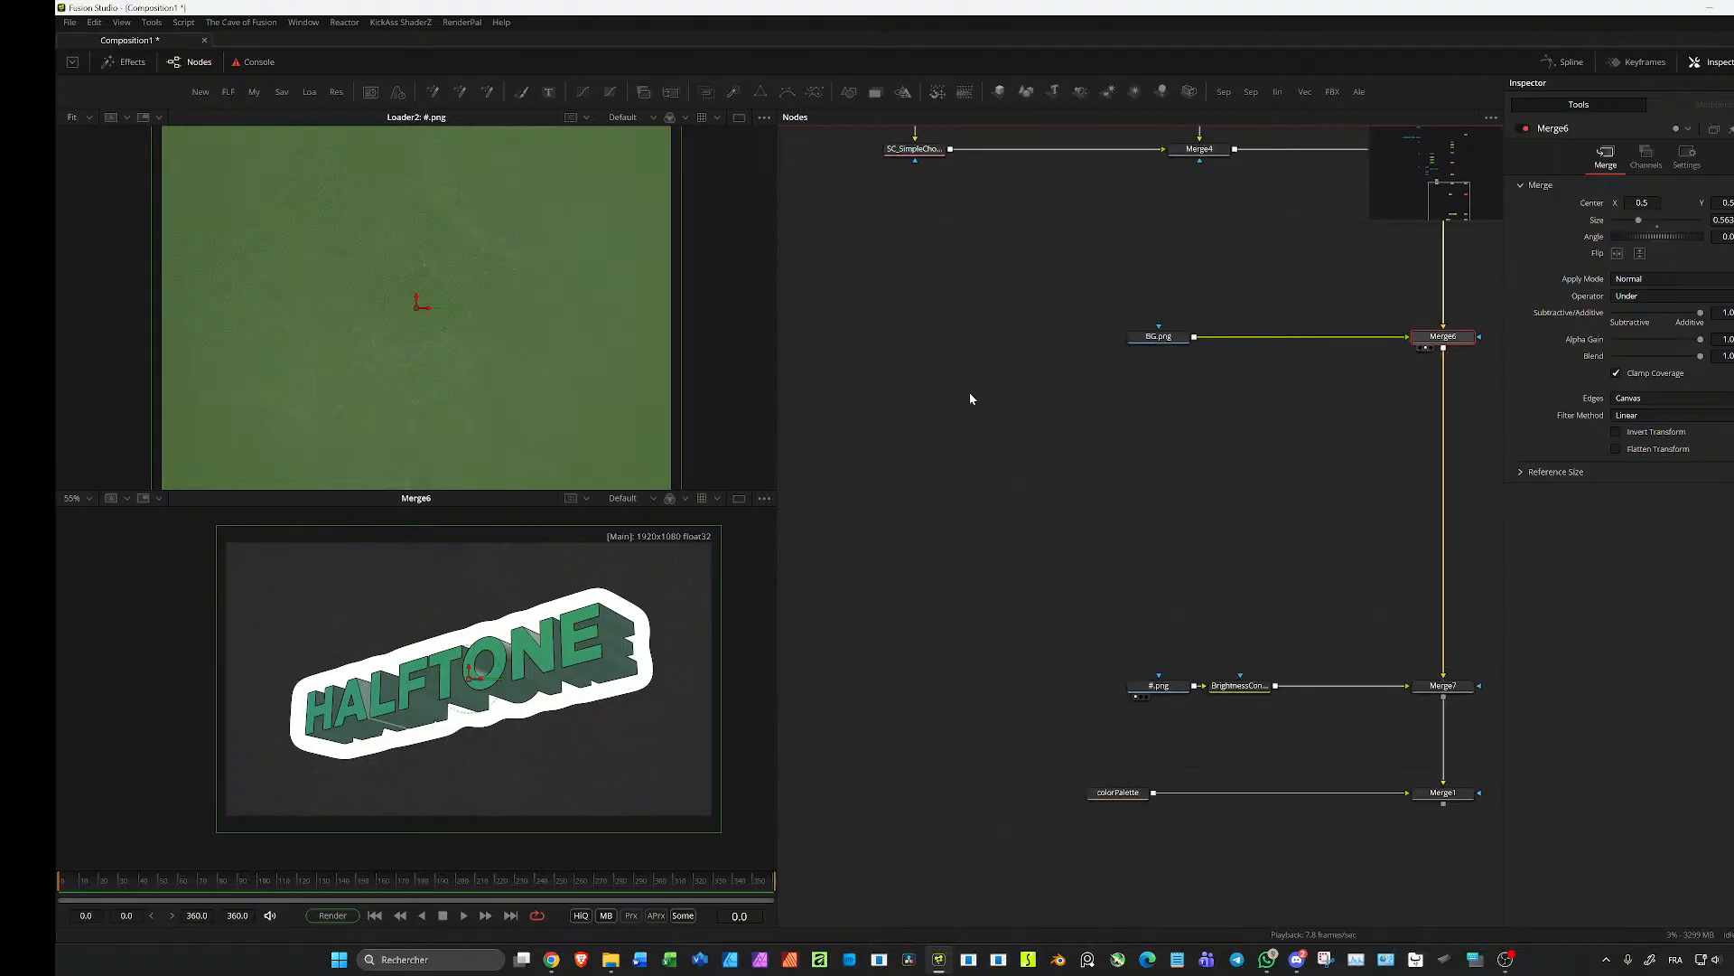
key("ctrl+v")
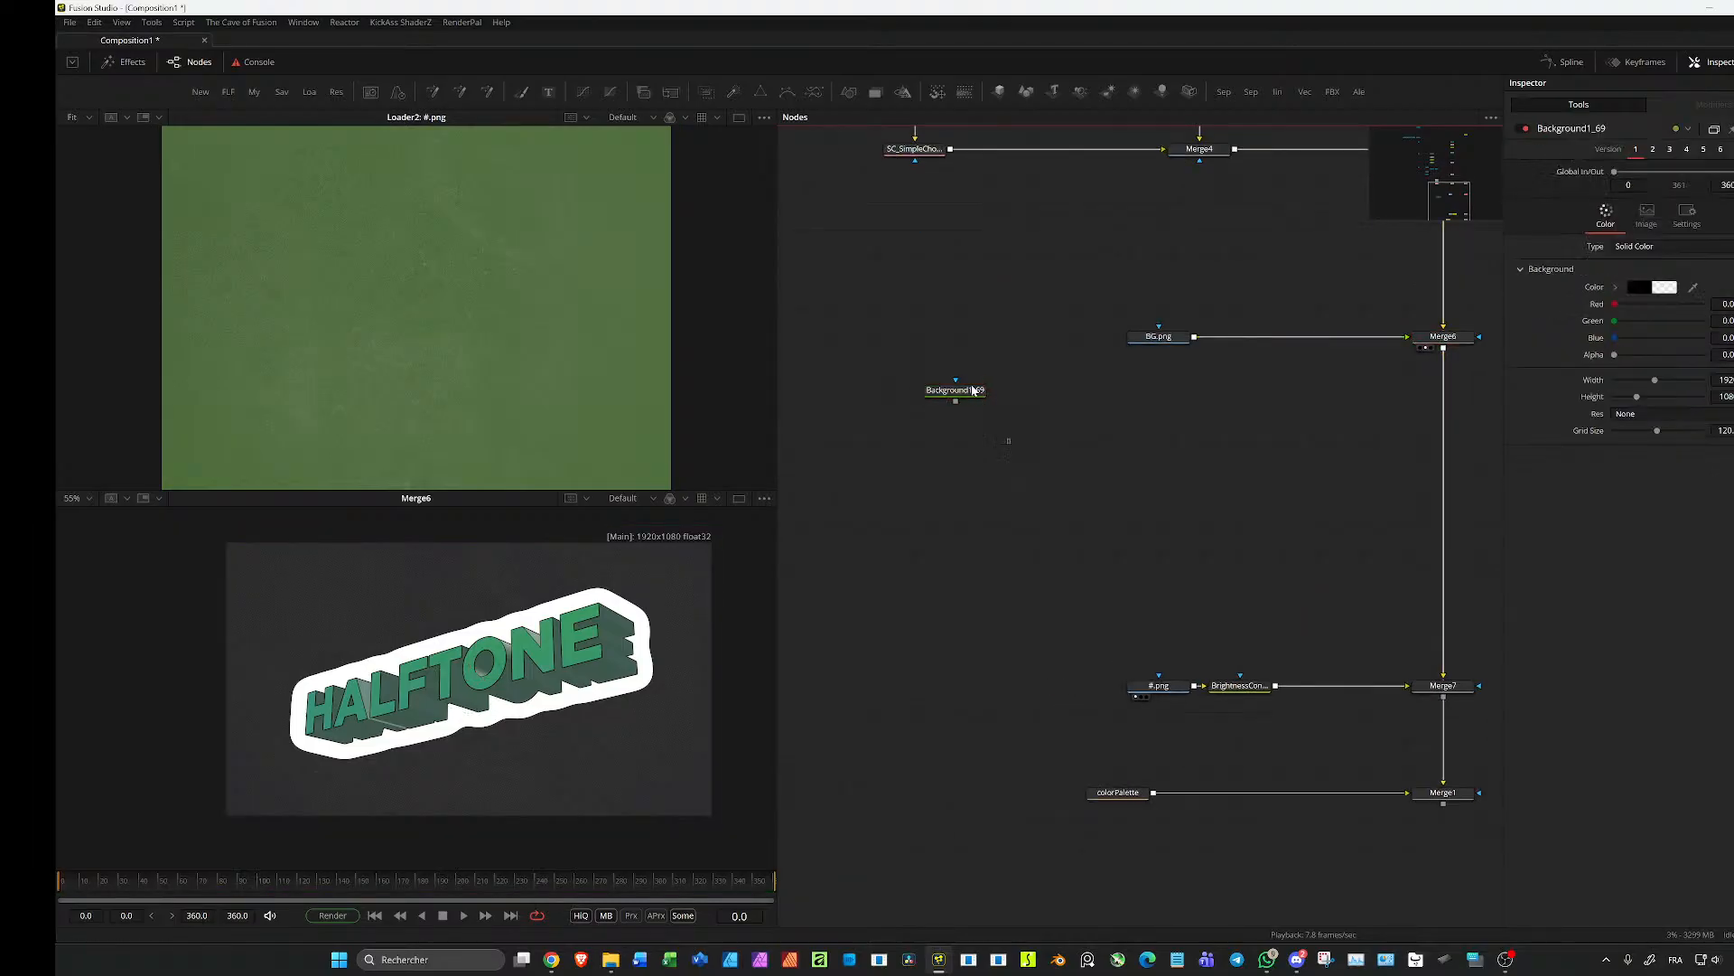
left_click_drag(961, 392, 562, 345)
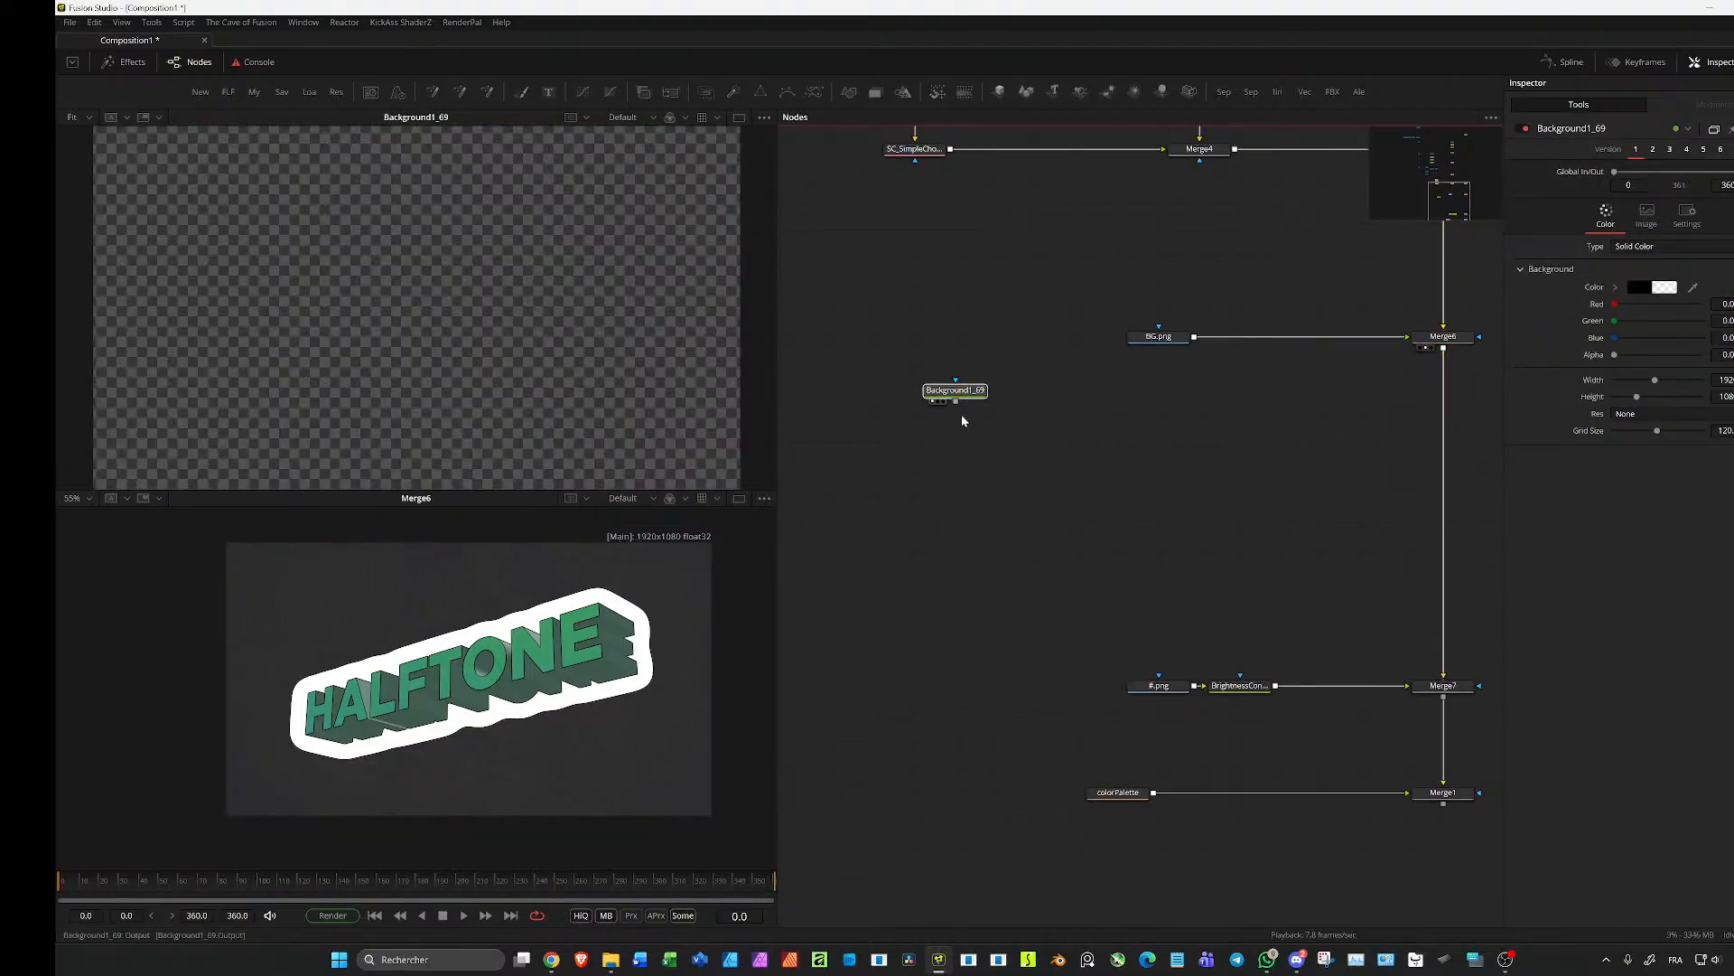
Step: Add a Grid It node below the new Background, feed the Background into it and preview the grid in the upper viewer
key("shift+space")
type("grid")
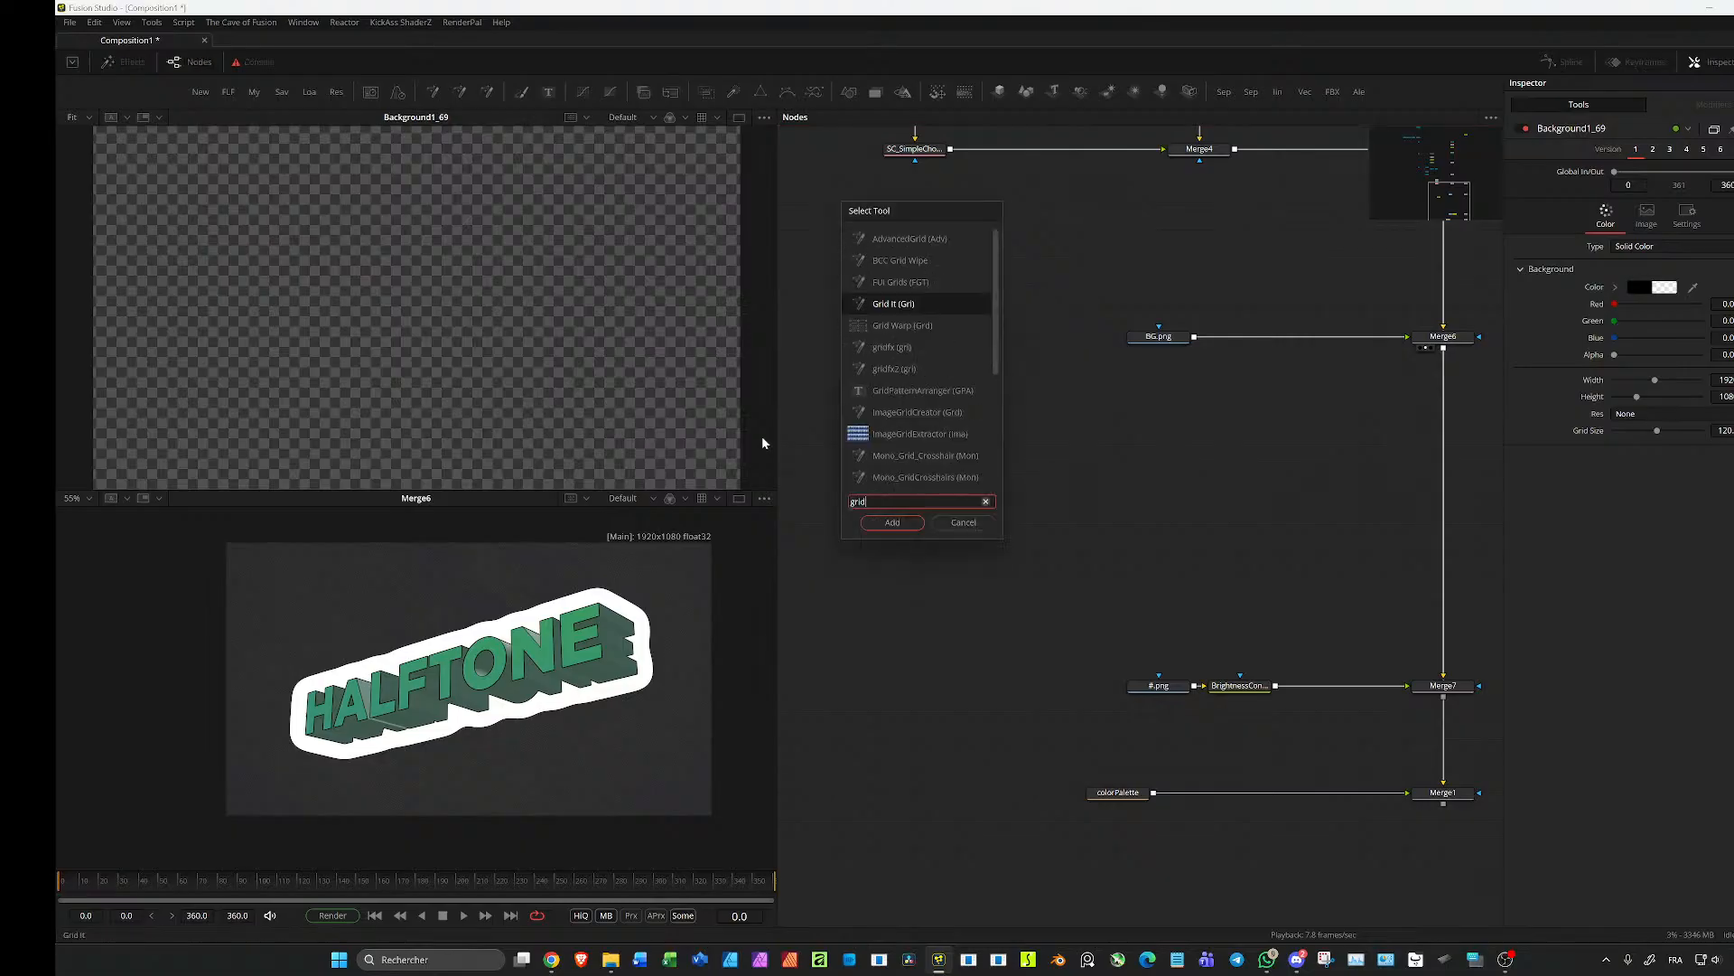
key("Return")
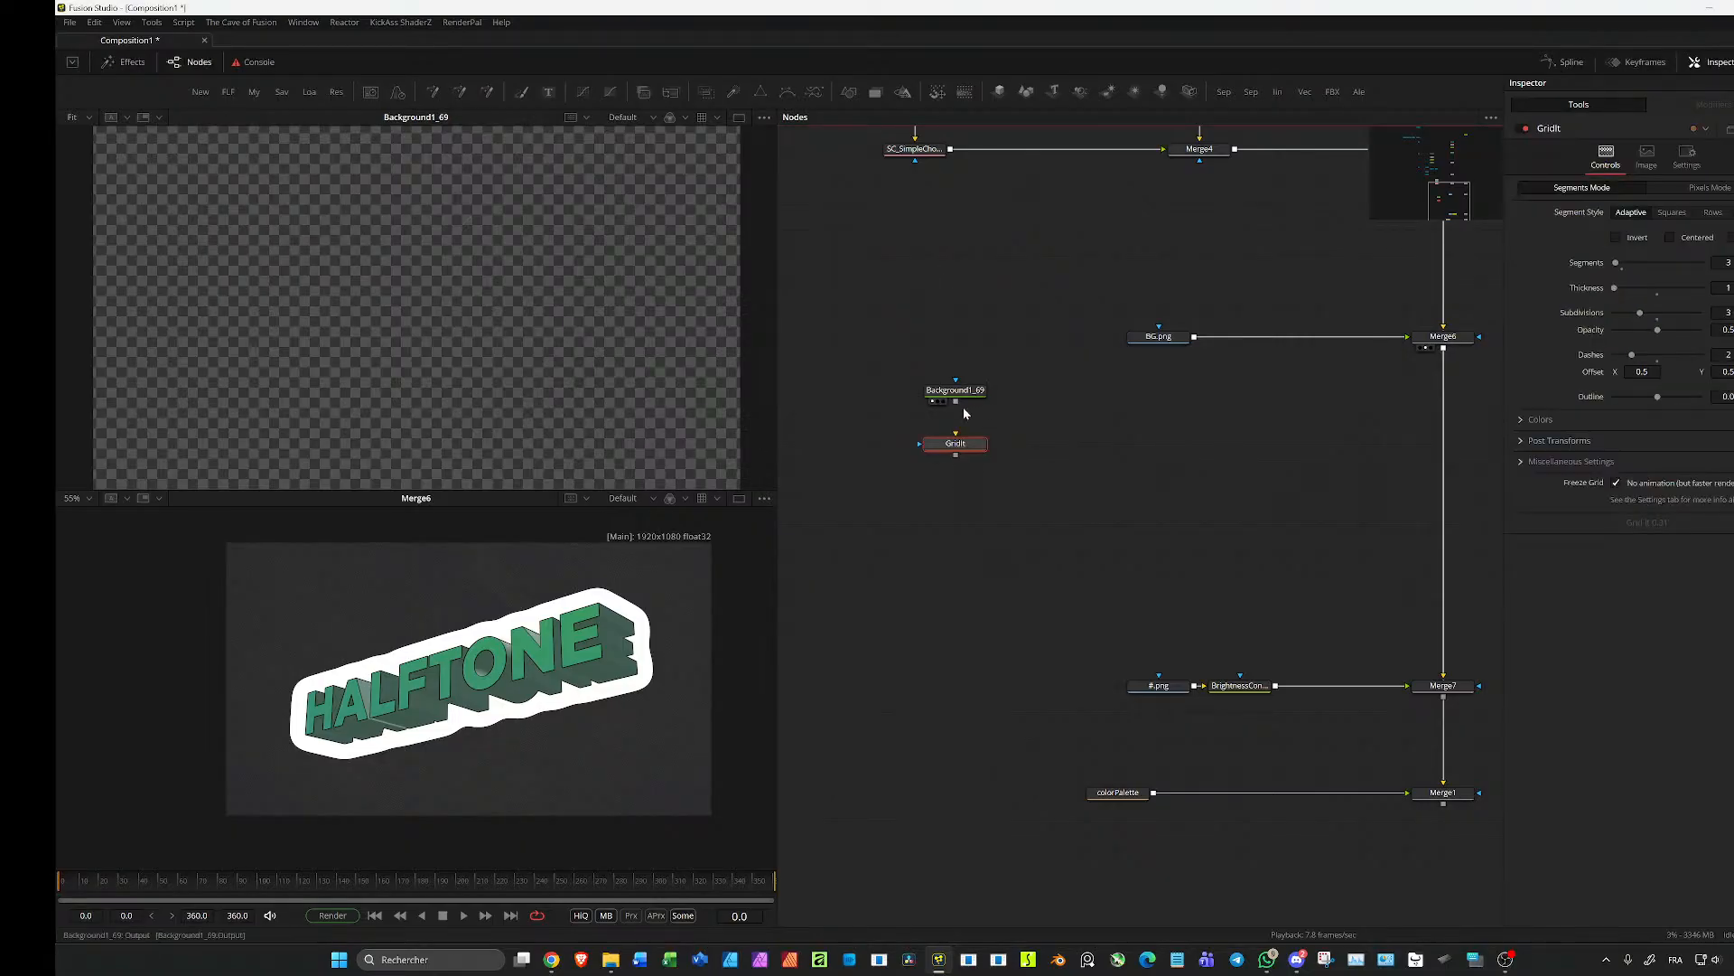
left_click_drag(959, 403, 956, 437)
key("1")
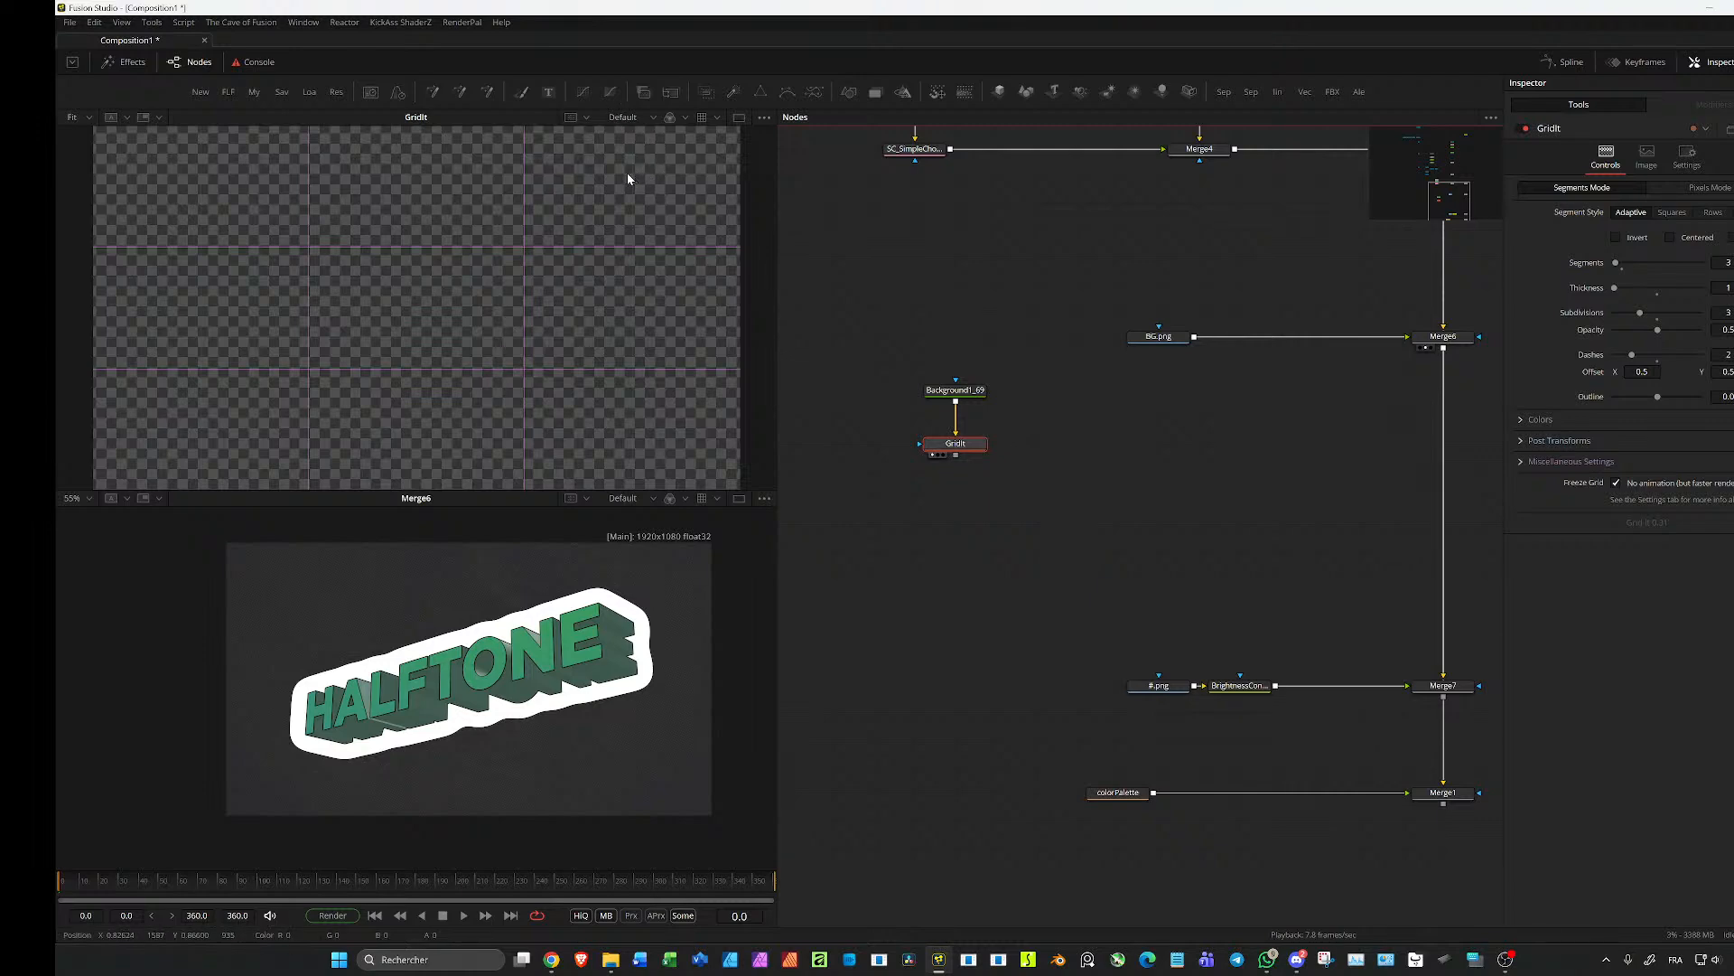
Step: Clear the messages in the console and close it
left_click(265, 64)
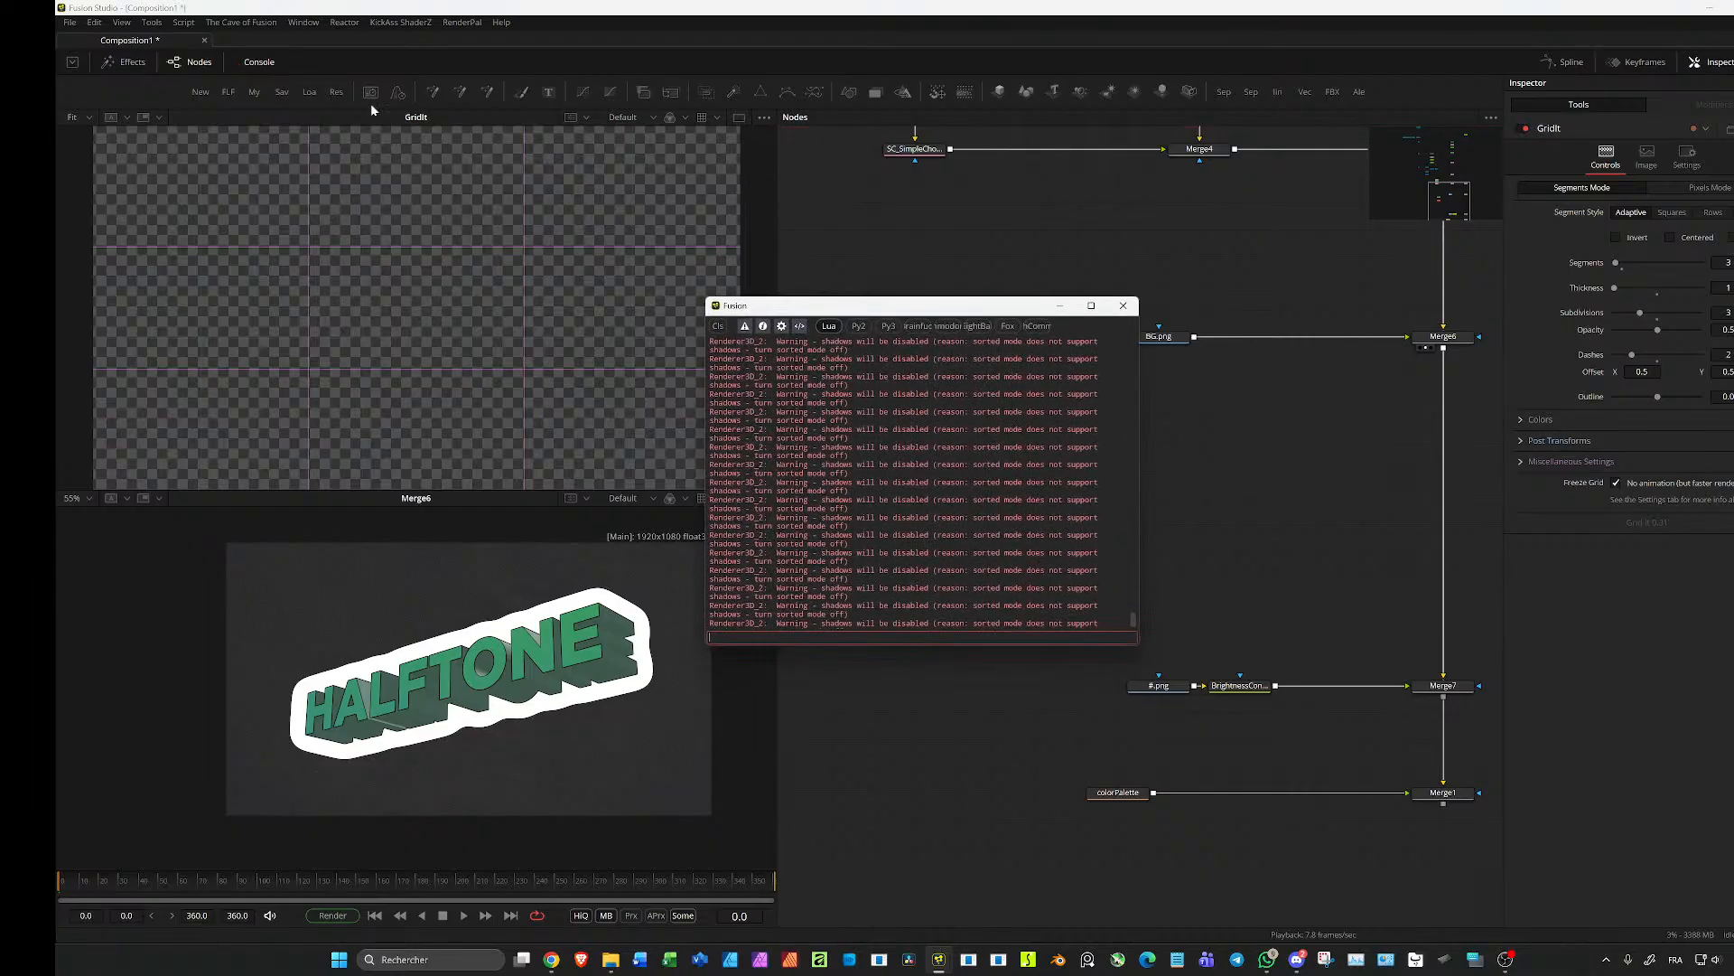
left_click(720, 326)
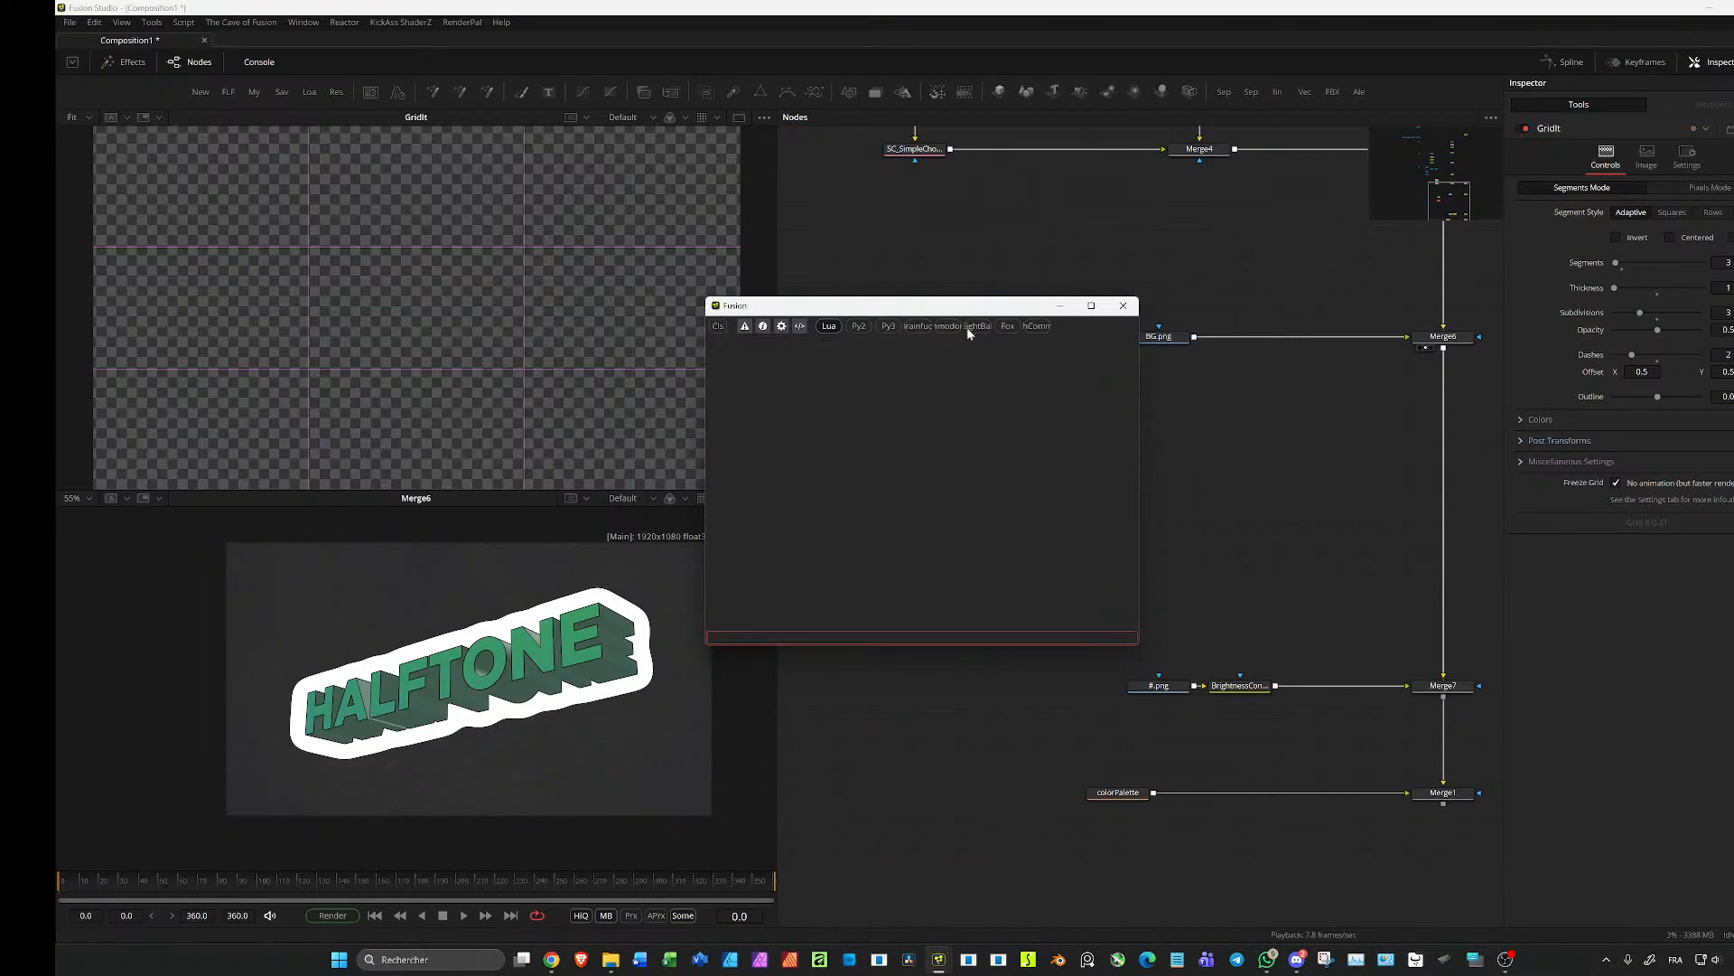
left_click(1123, 306)
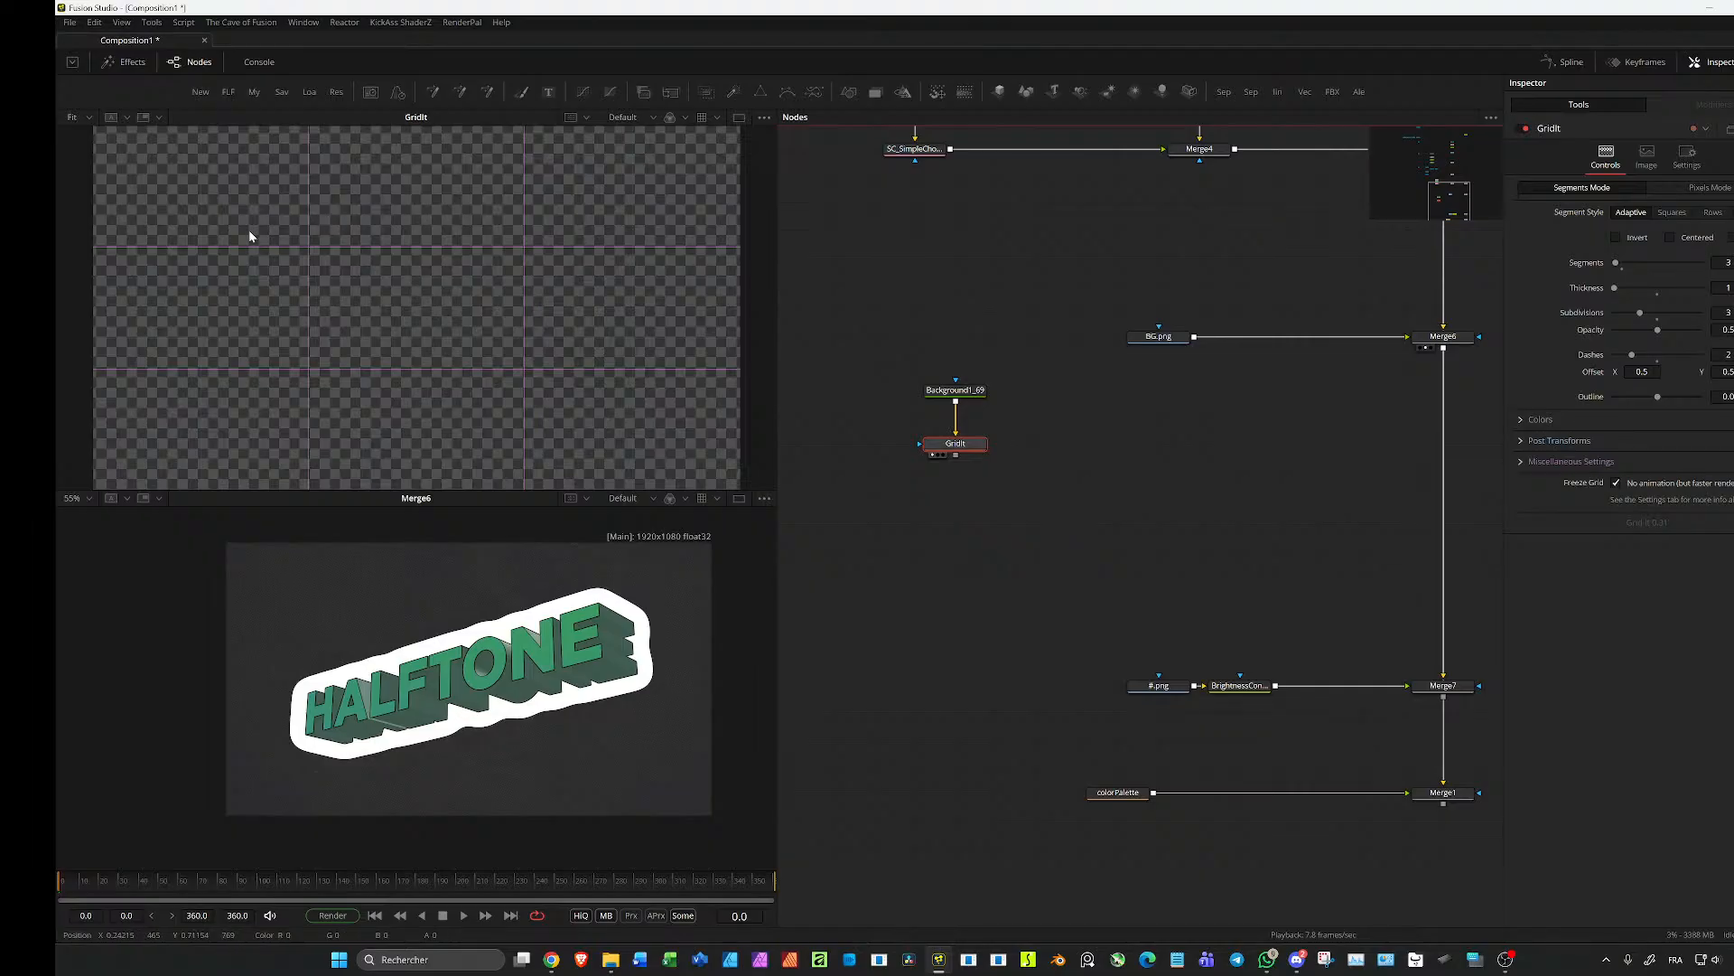
Step: Remove the grid's subdivisions, switch it to Pixels Mode, unlock width from height and set the pixel width to 13
scroll(443, 366, "down", 3)
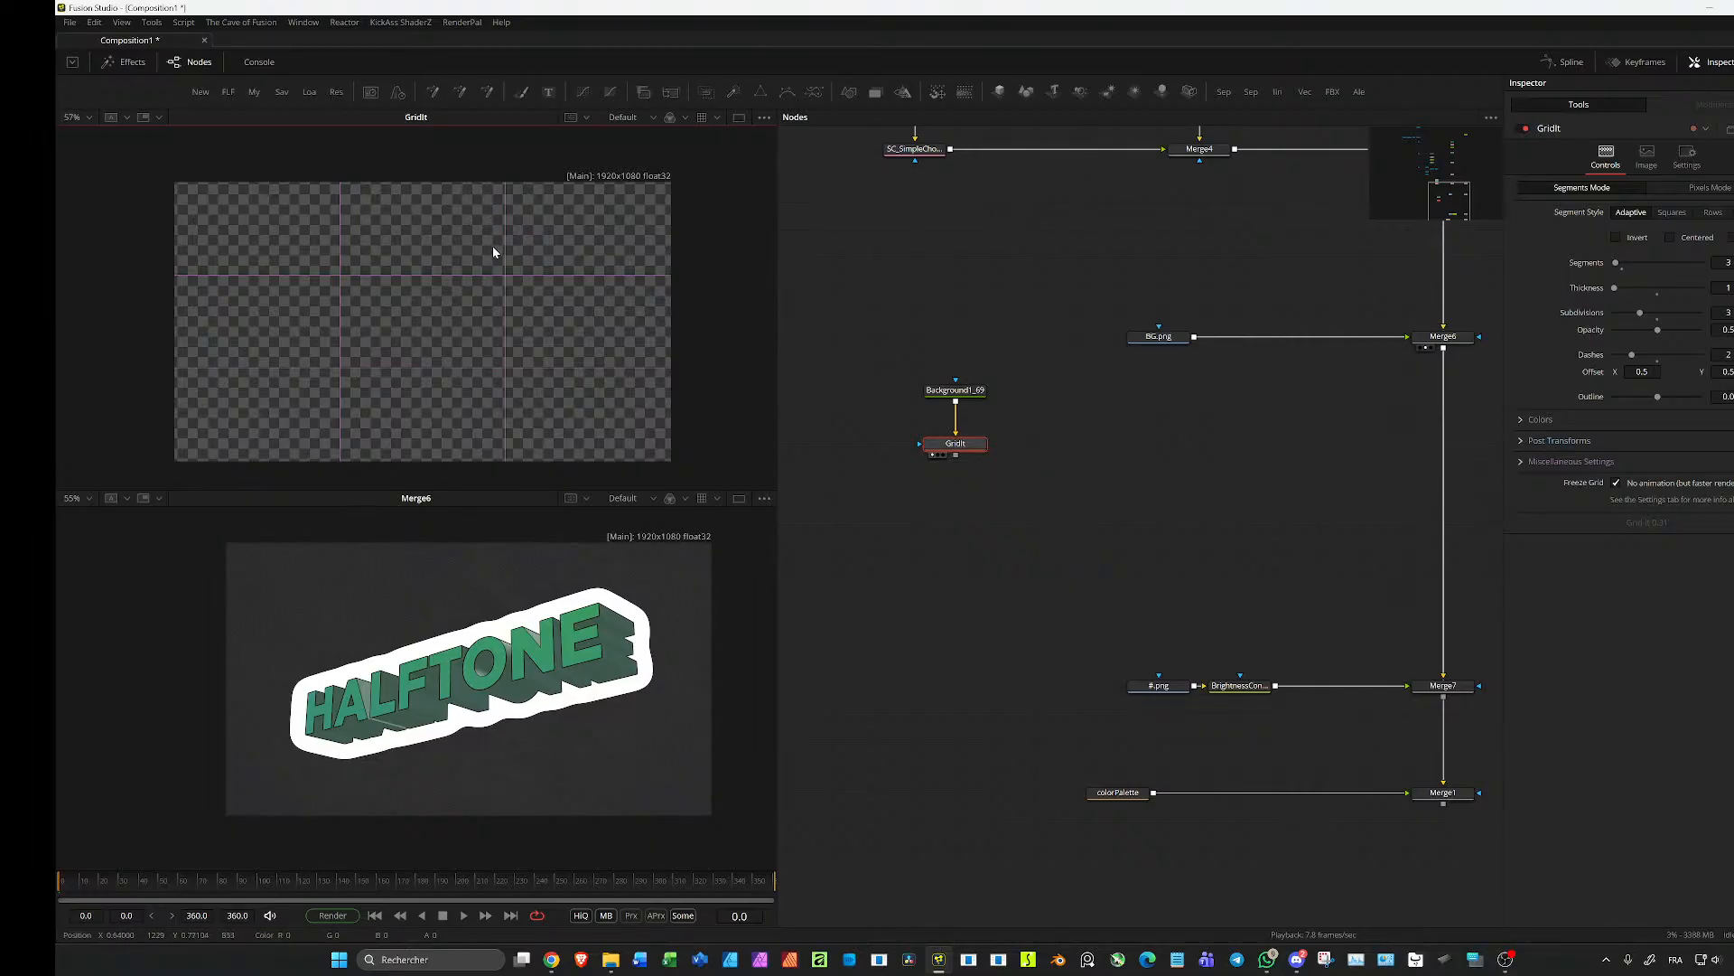
left_click(1542, 441)
left_click(1521, 443)
left_click(1521, 419)
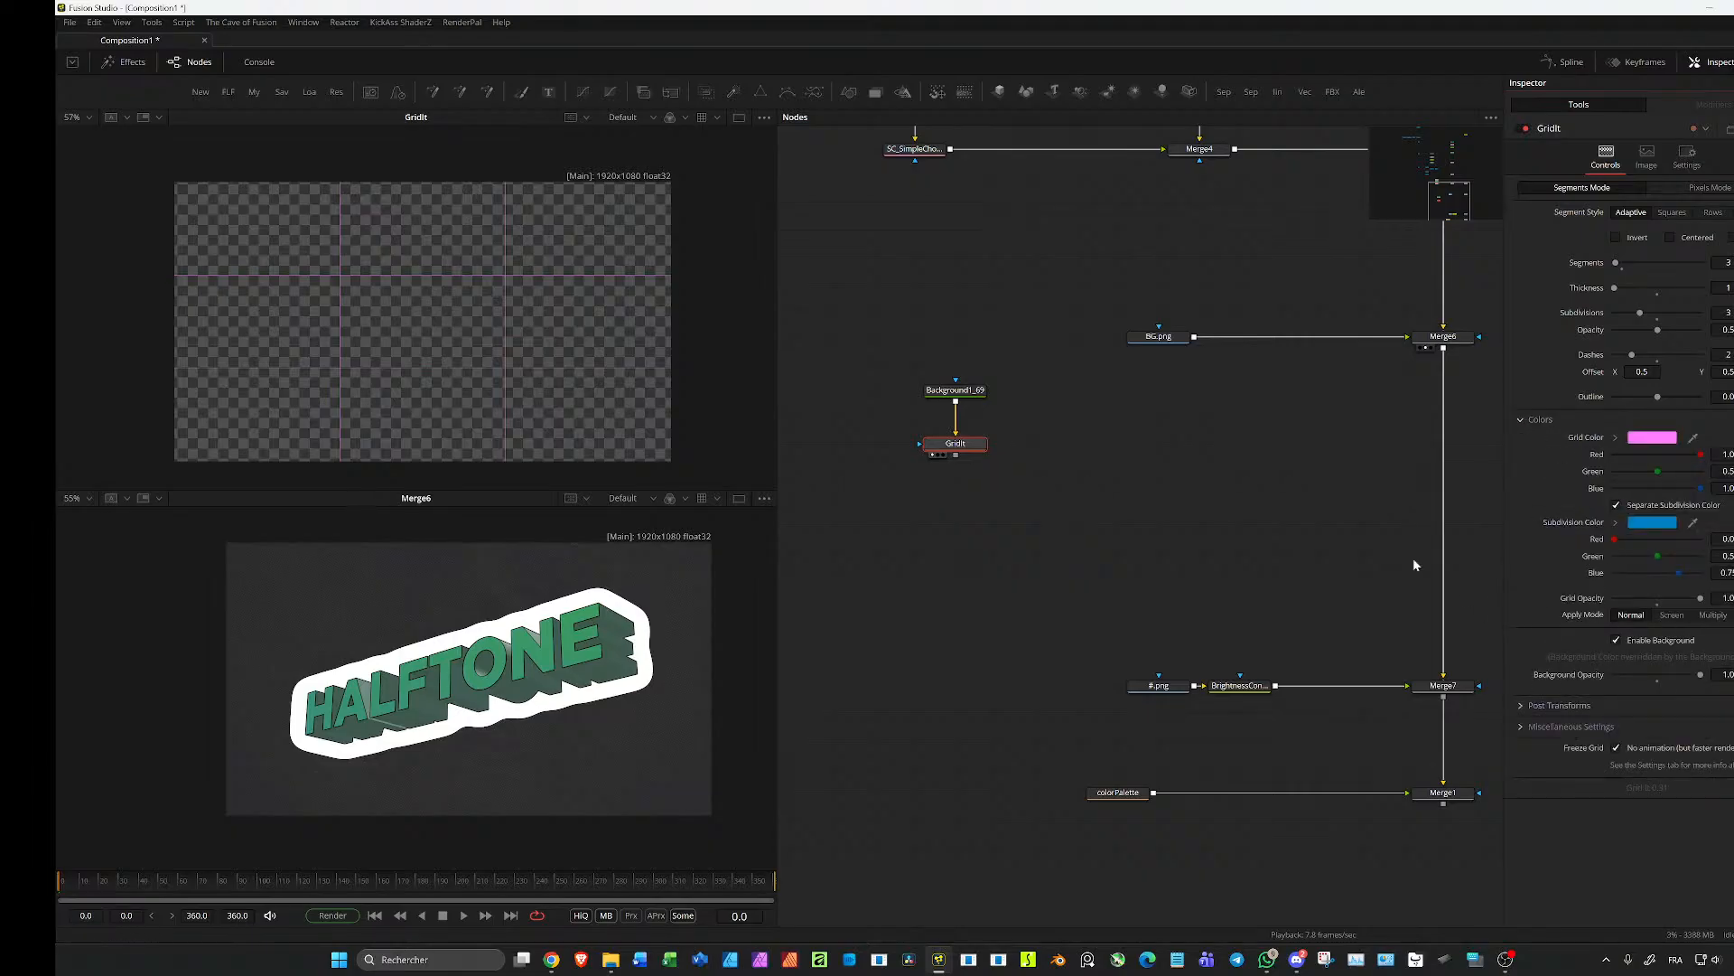
left_click_drag(1640, 312, 1588, 330)
left_click(1710, 187)
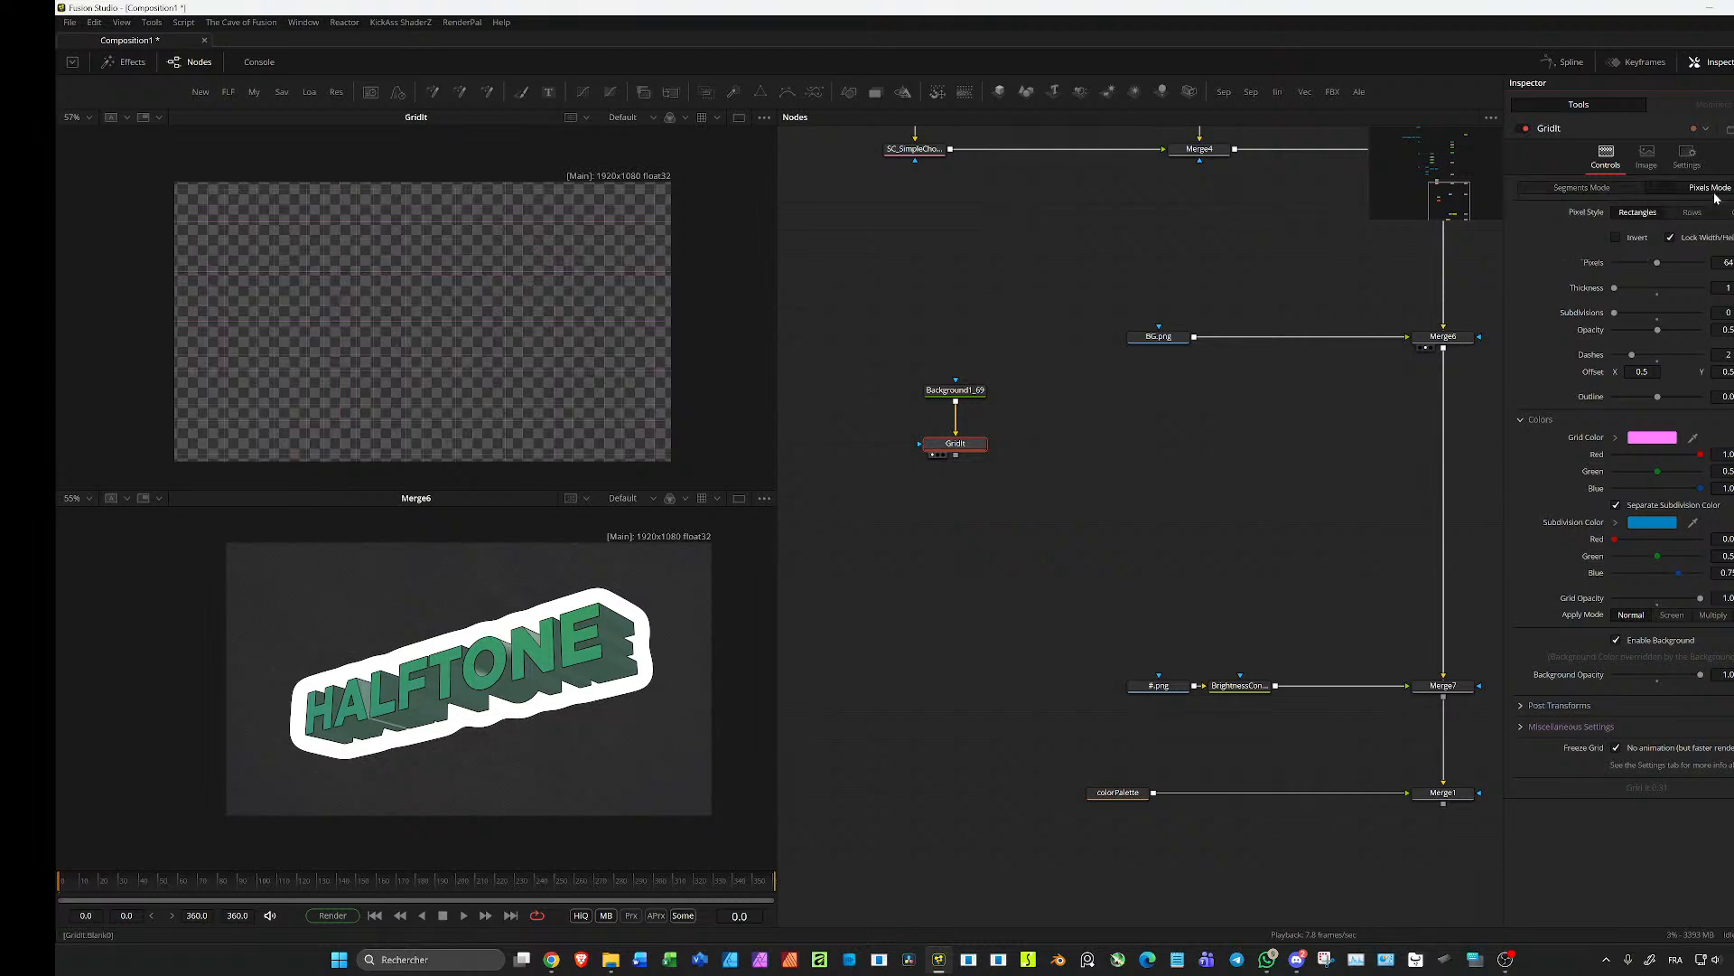
left_click(1671, 238)
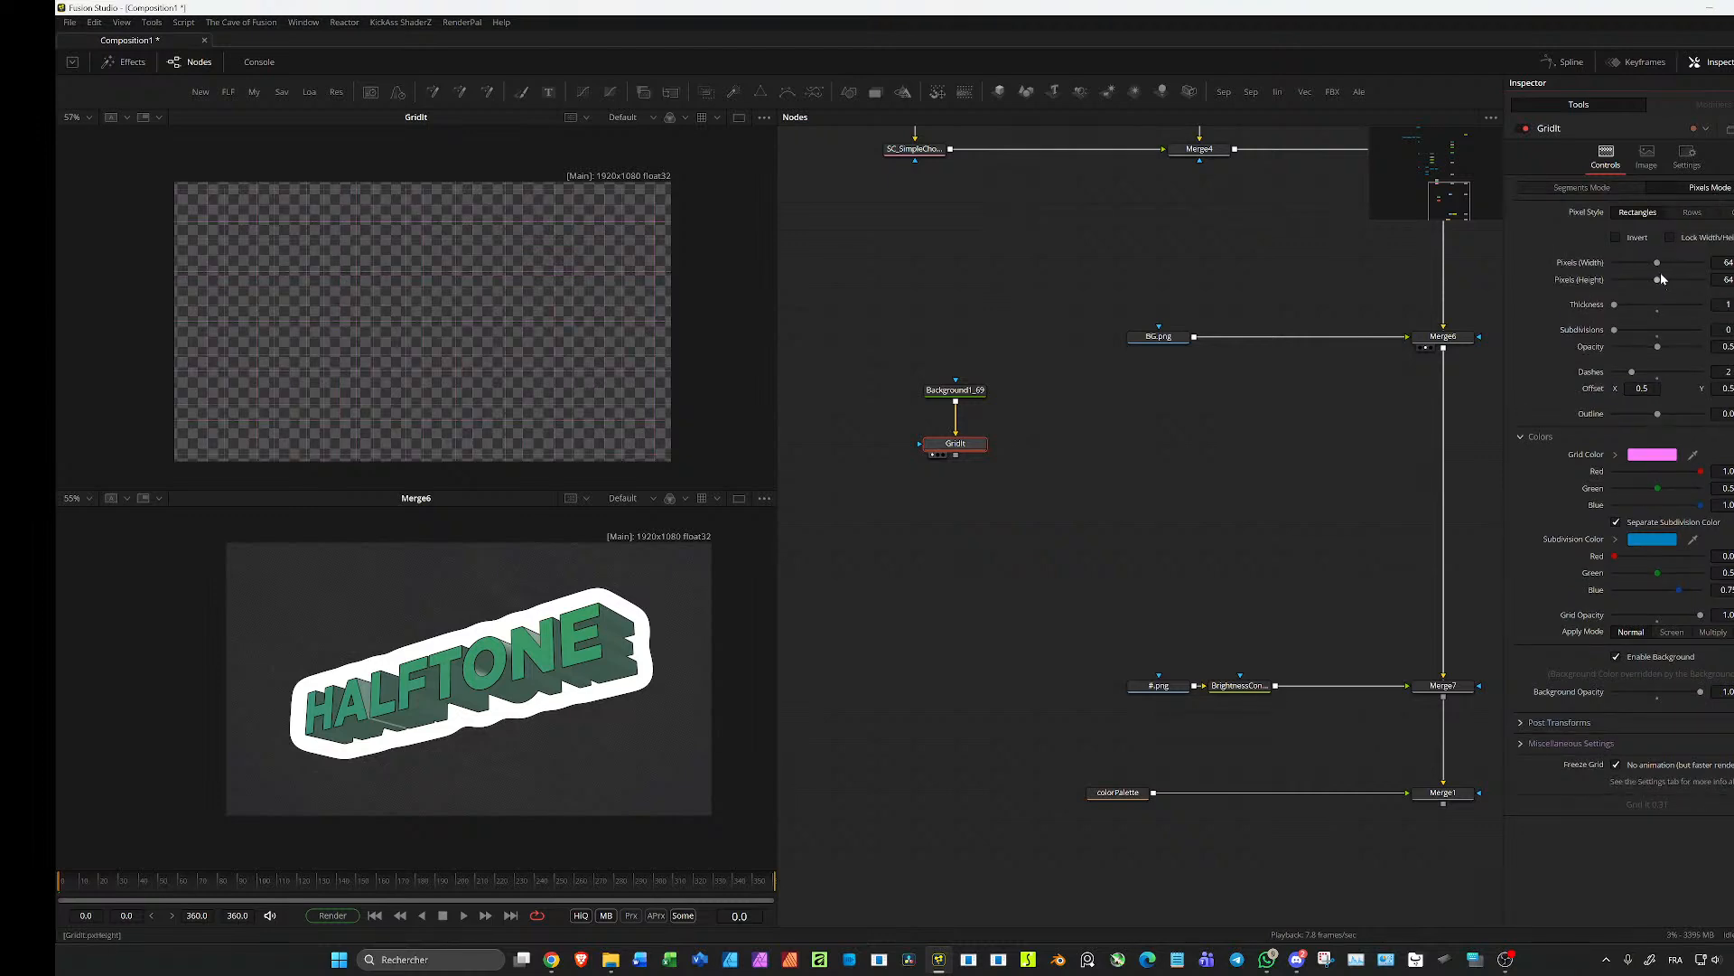
left_click_drag(1662, 267, 1624, 267)
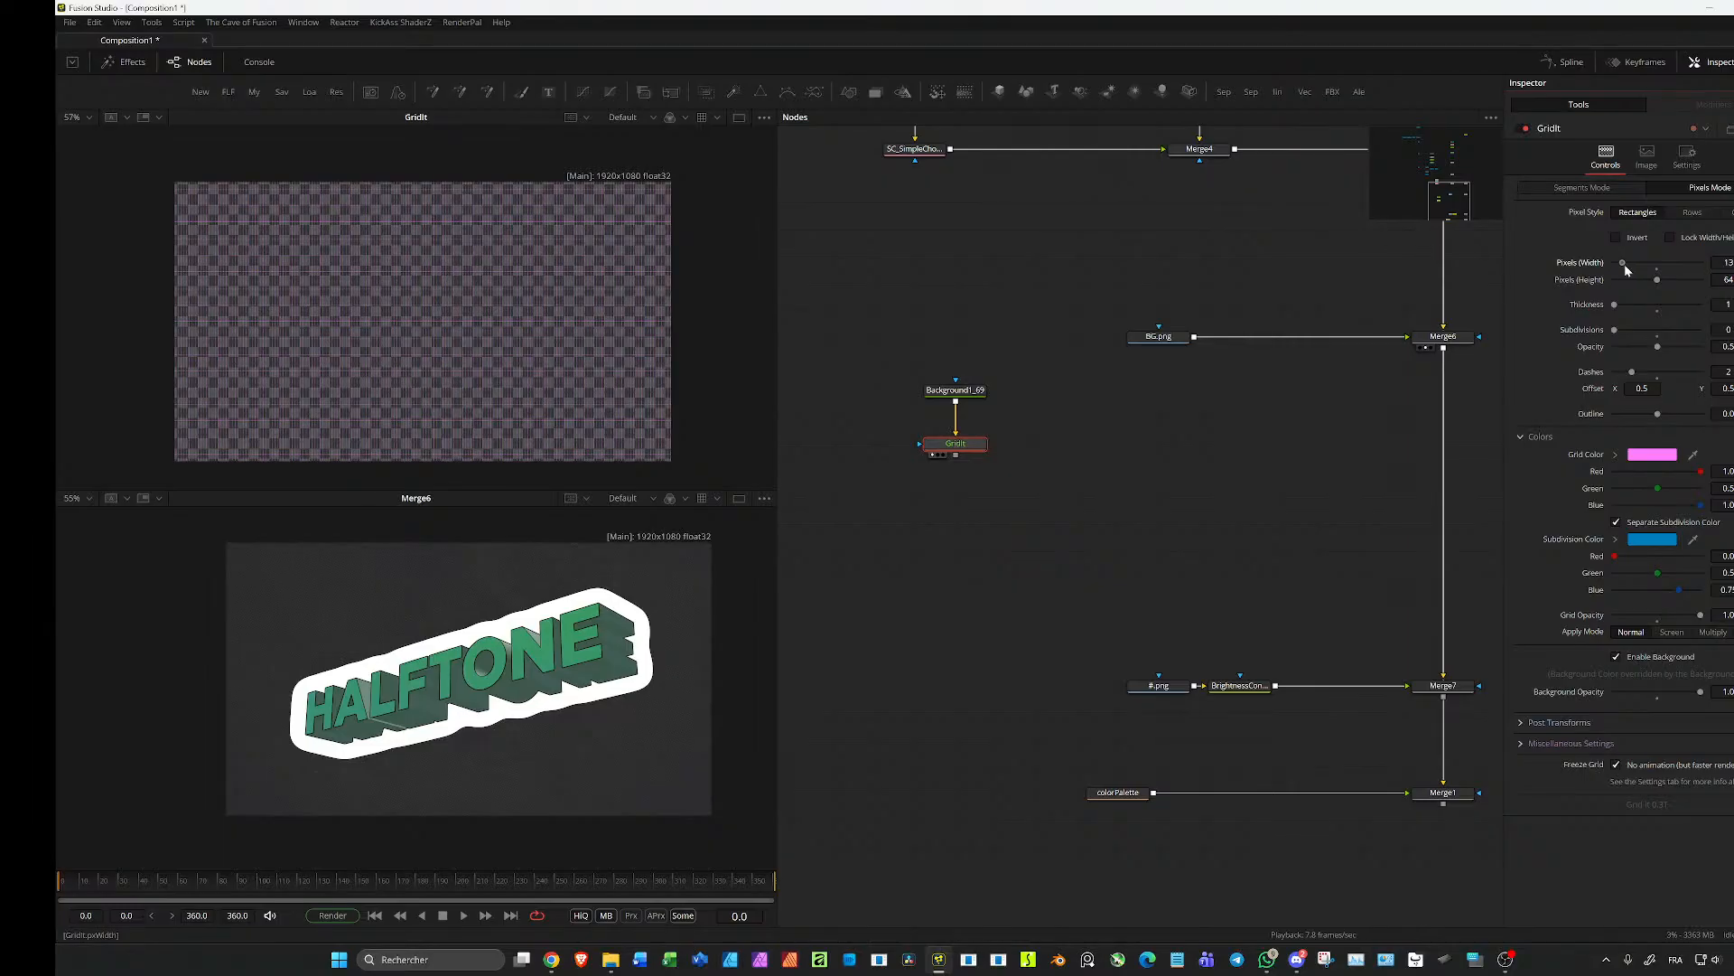
Step: Rotate the grid to an angle of about 52 degrees and set its Grid Color to black
left_click(1589, 722)
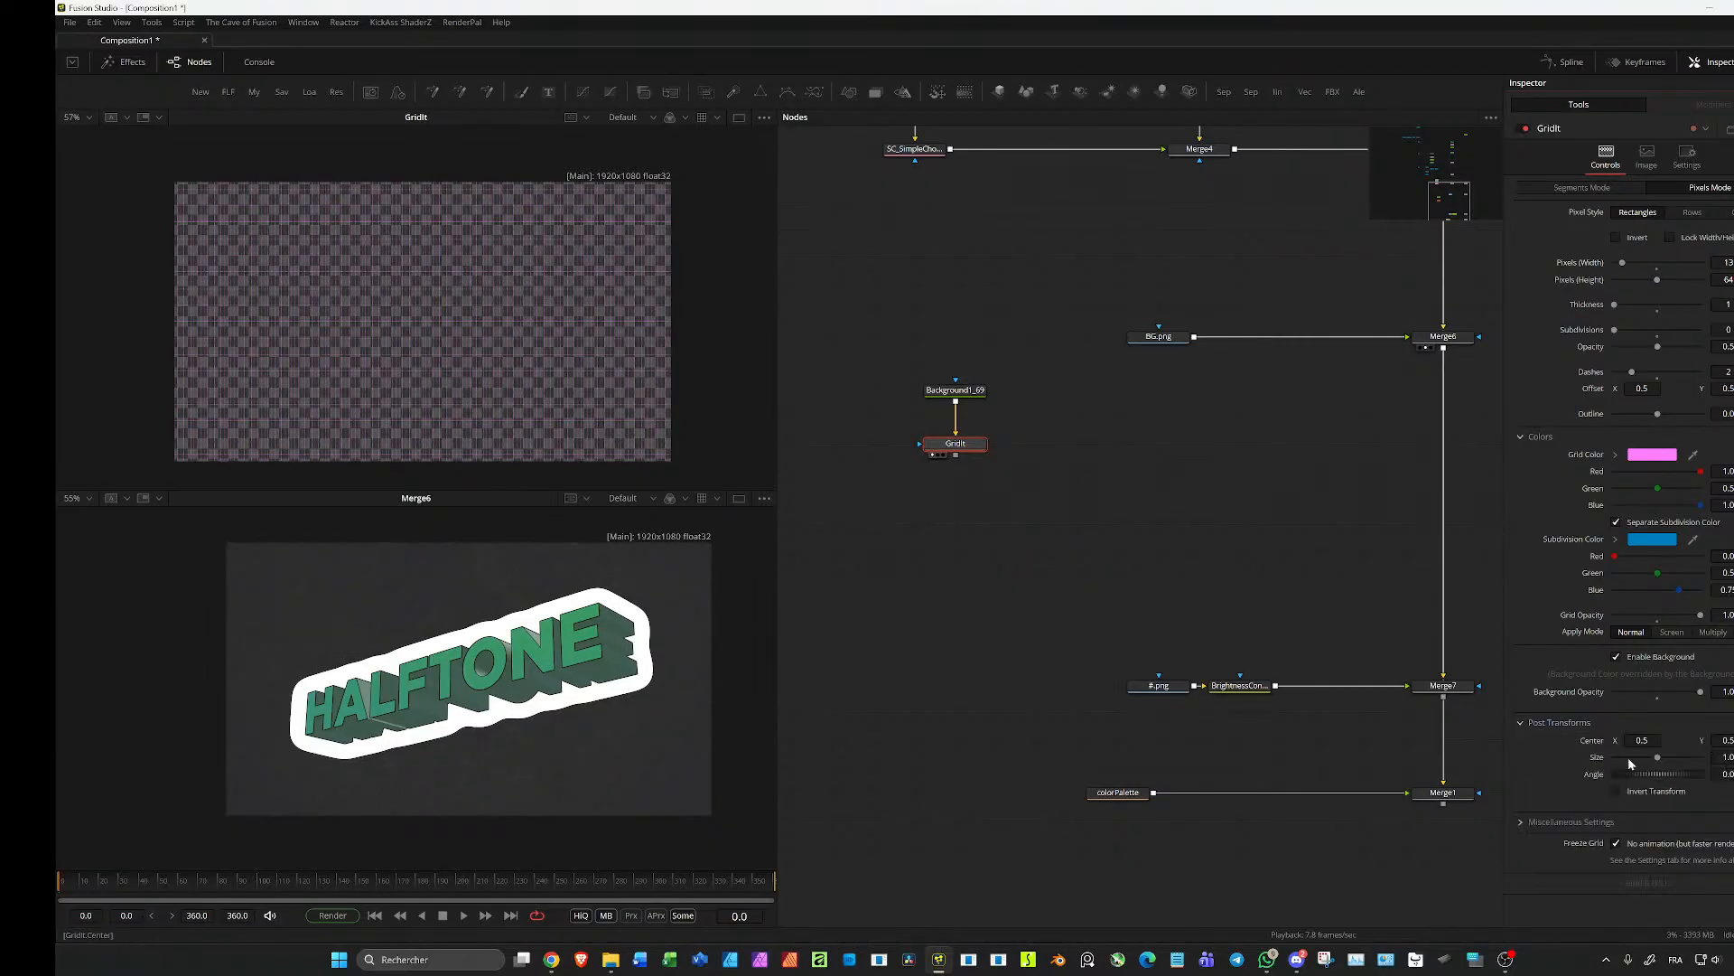
left_click_drag(1636, 774, 1646, 780)
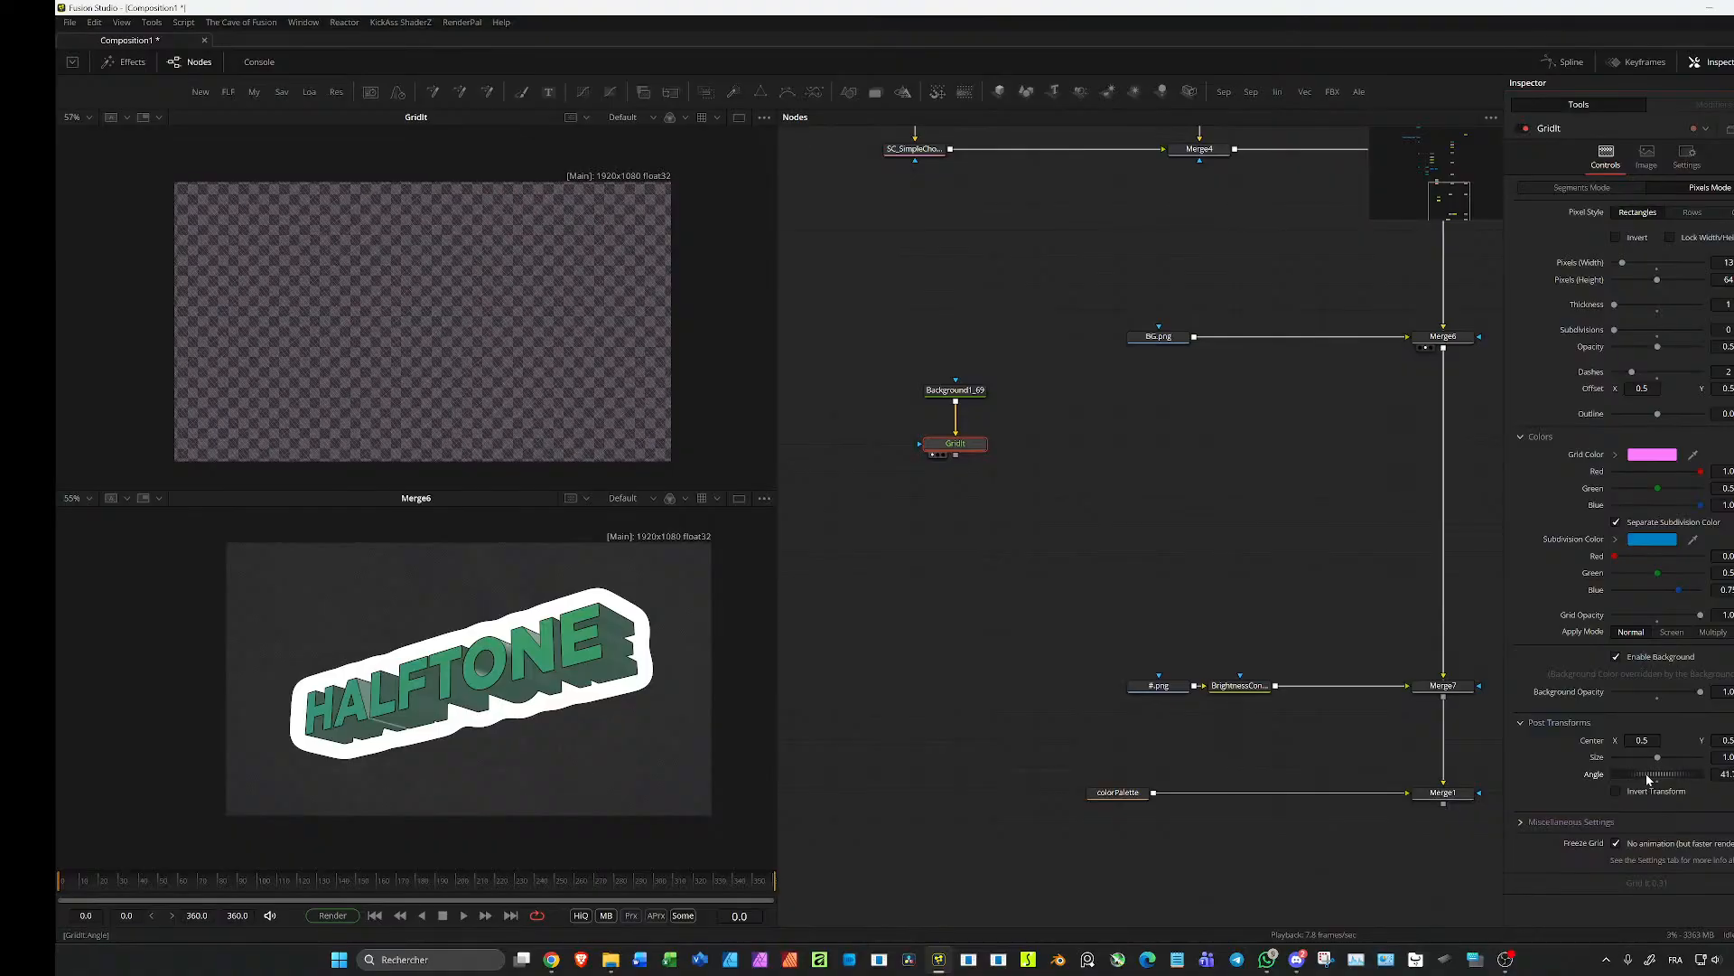
left_click_drag(1653, 778, 1650, 780)
left_click(1632, 457)
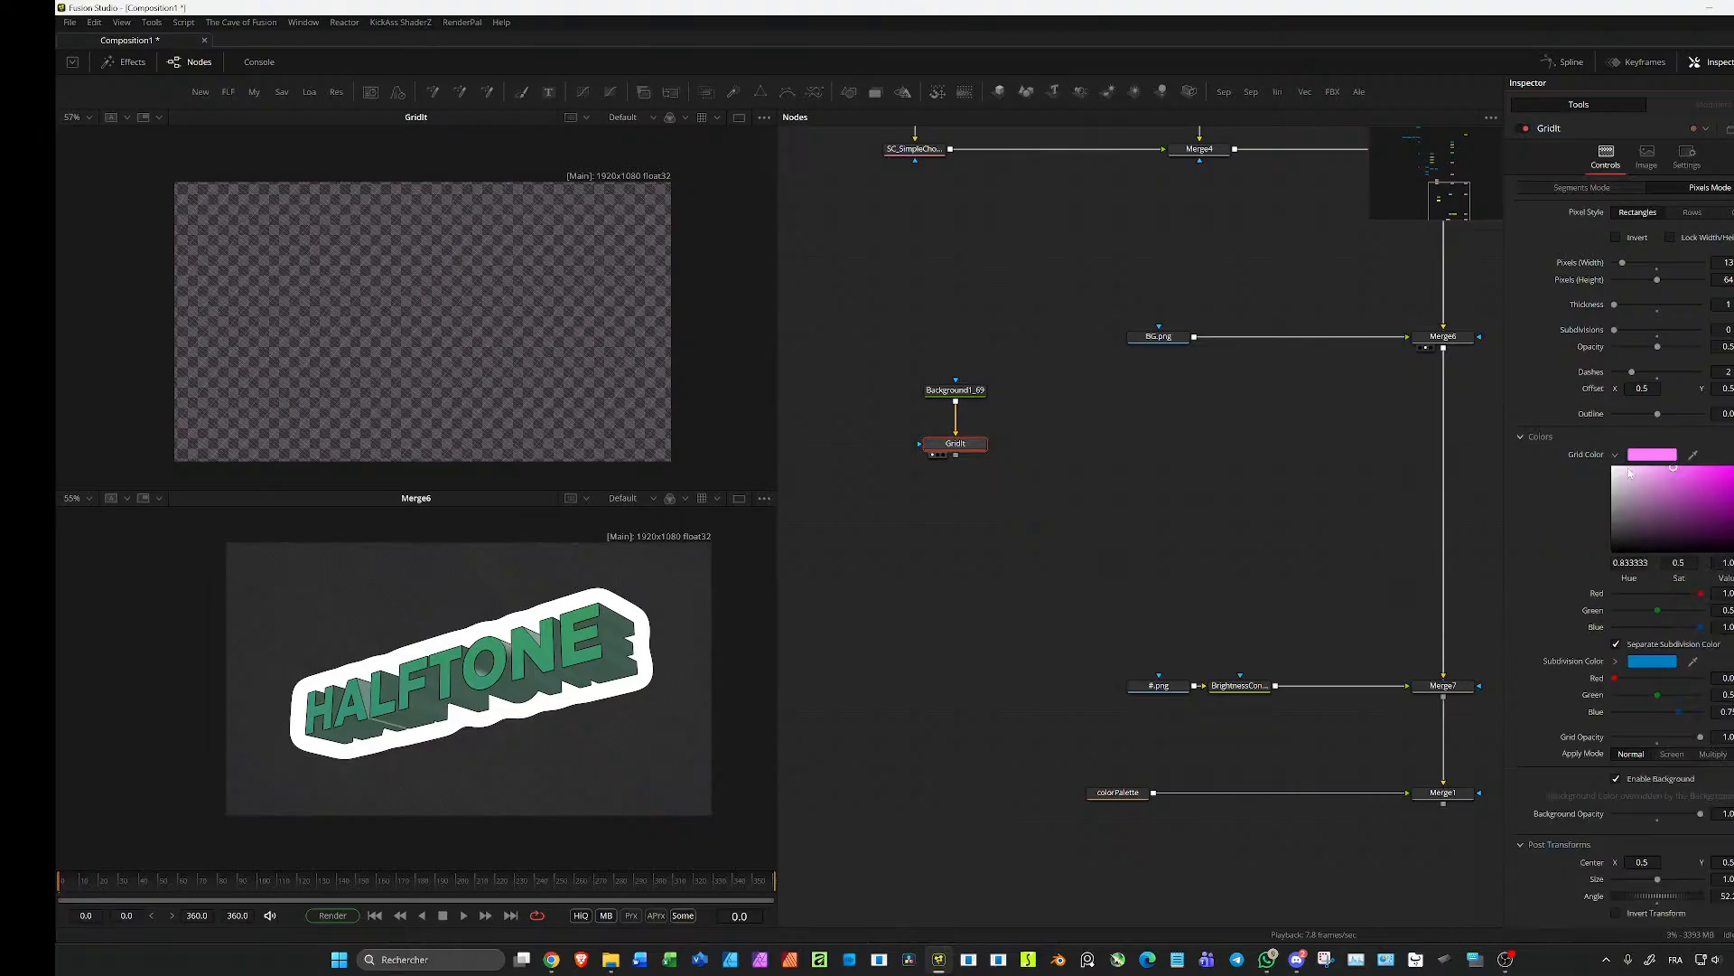
left_click_drag(1623, 496, 1412, 598)
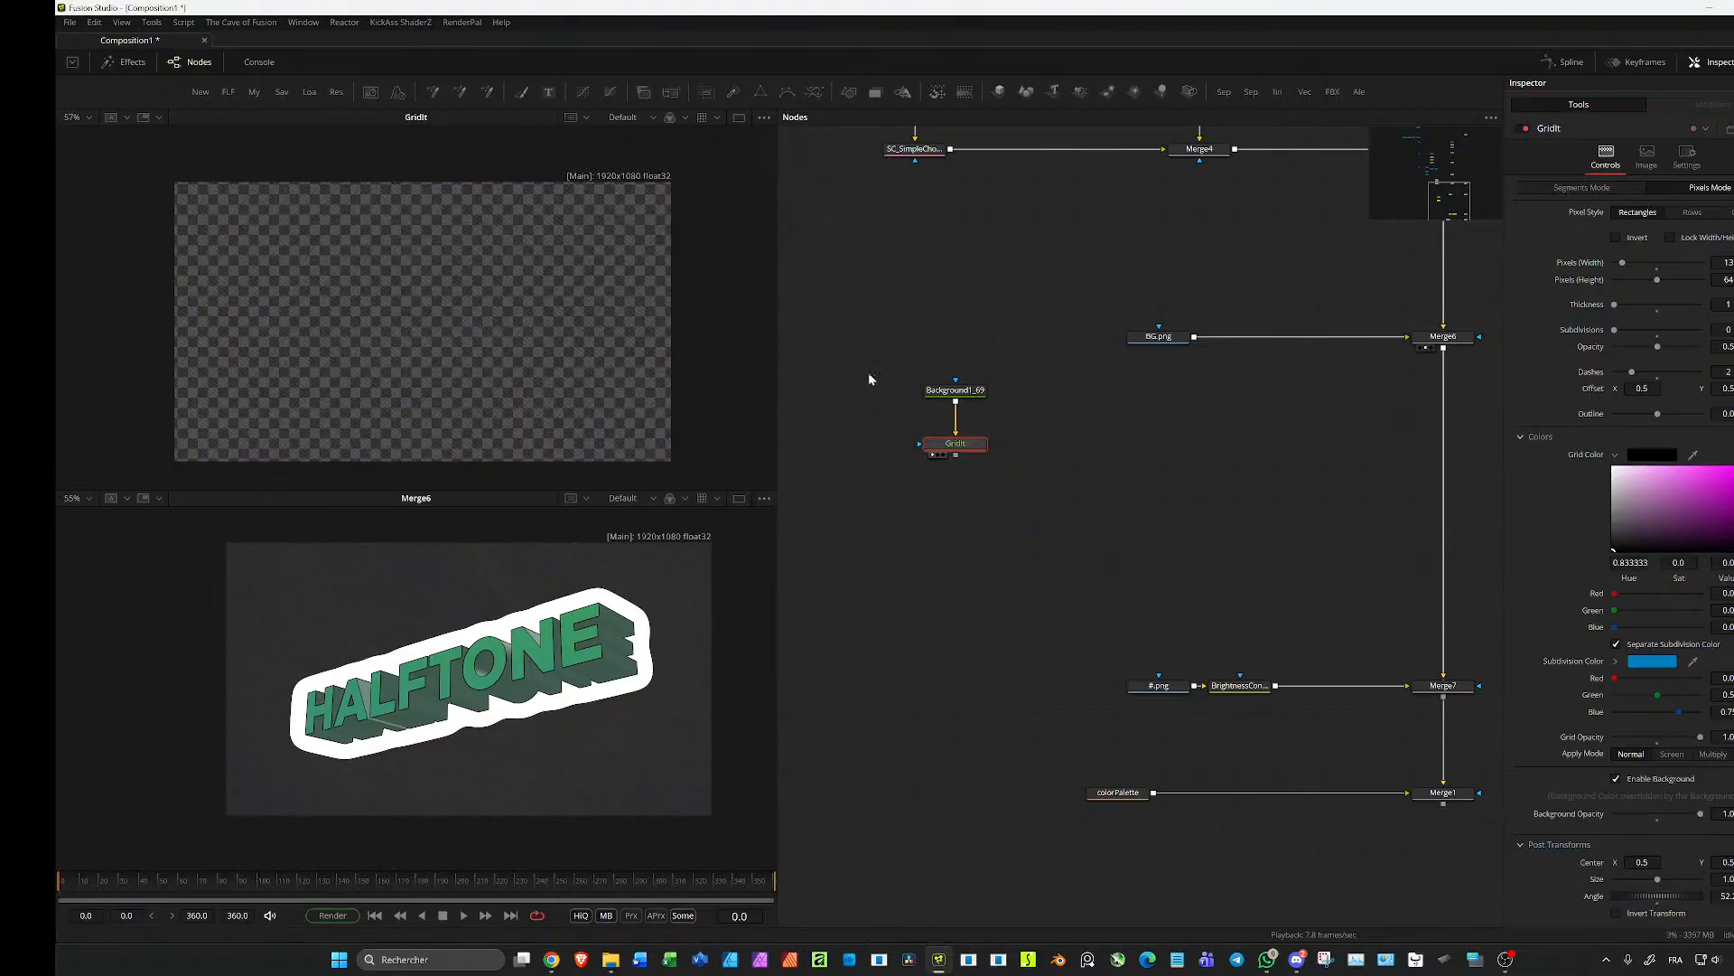
Step: Display the grid's alpha channel in the upper viewer and examine the line pattern up close
left_click(668, 121)
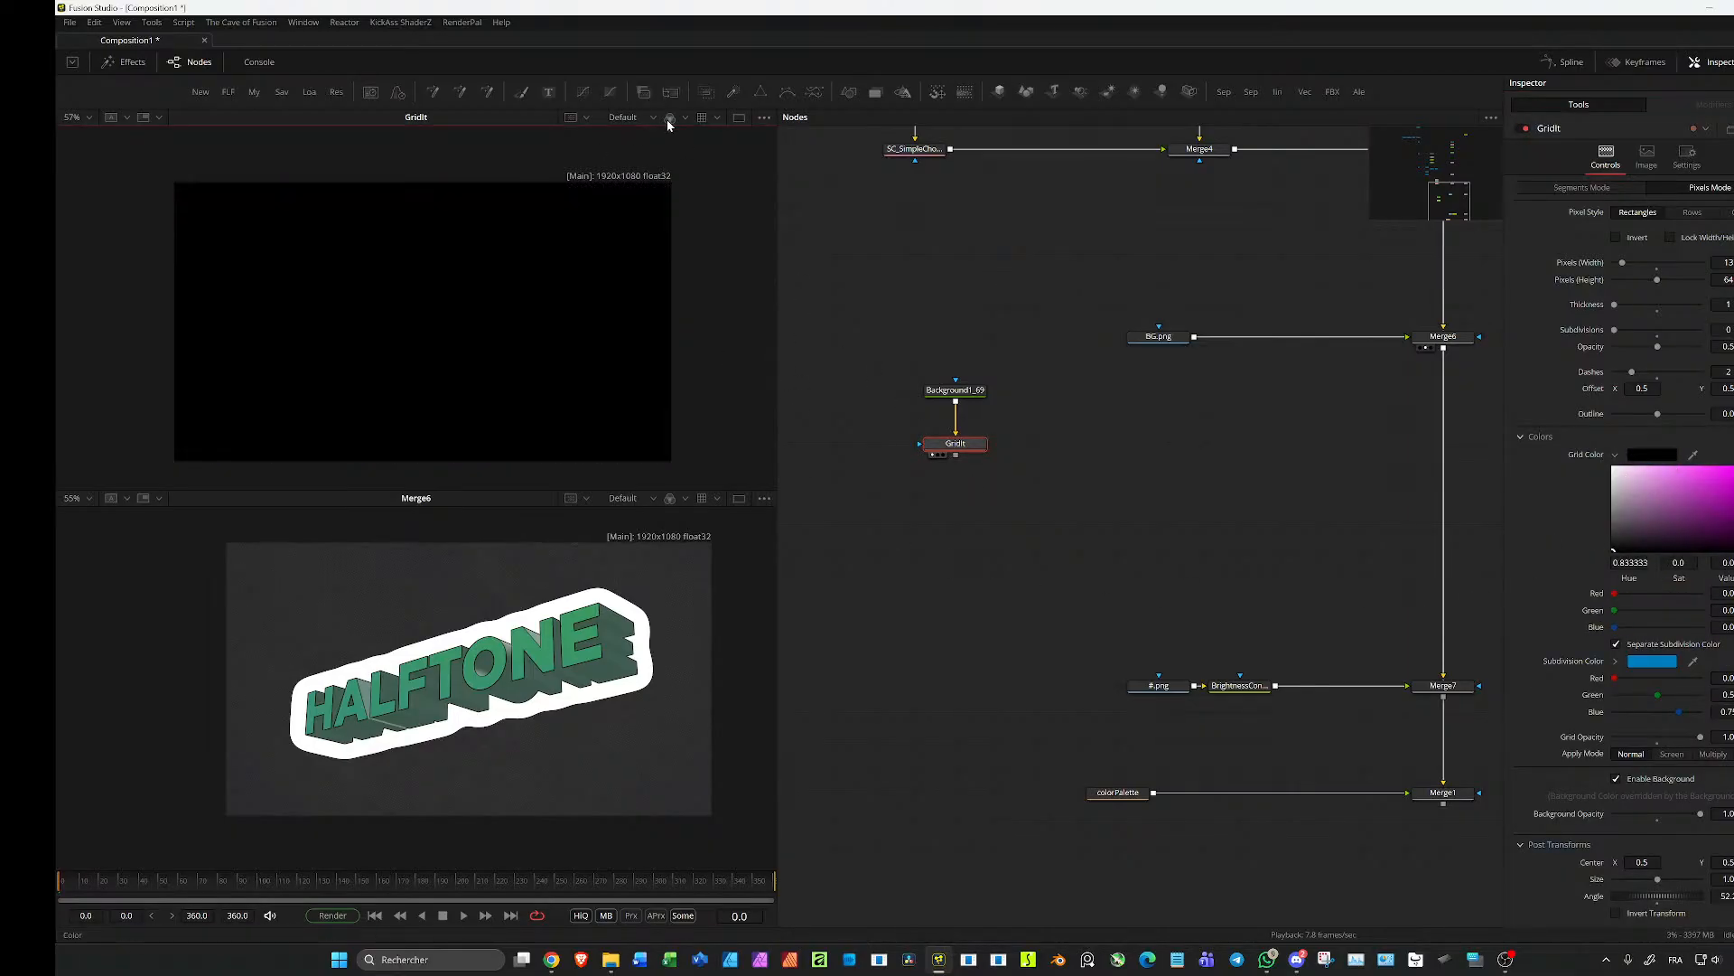
left_click(669, 120)
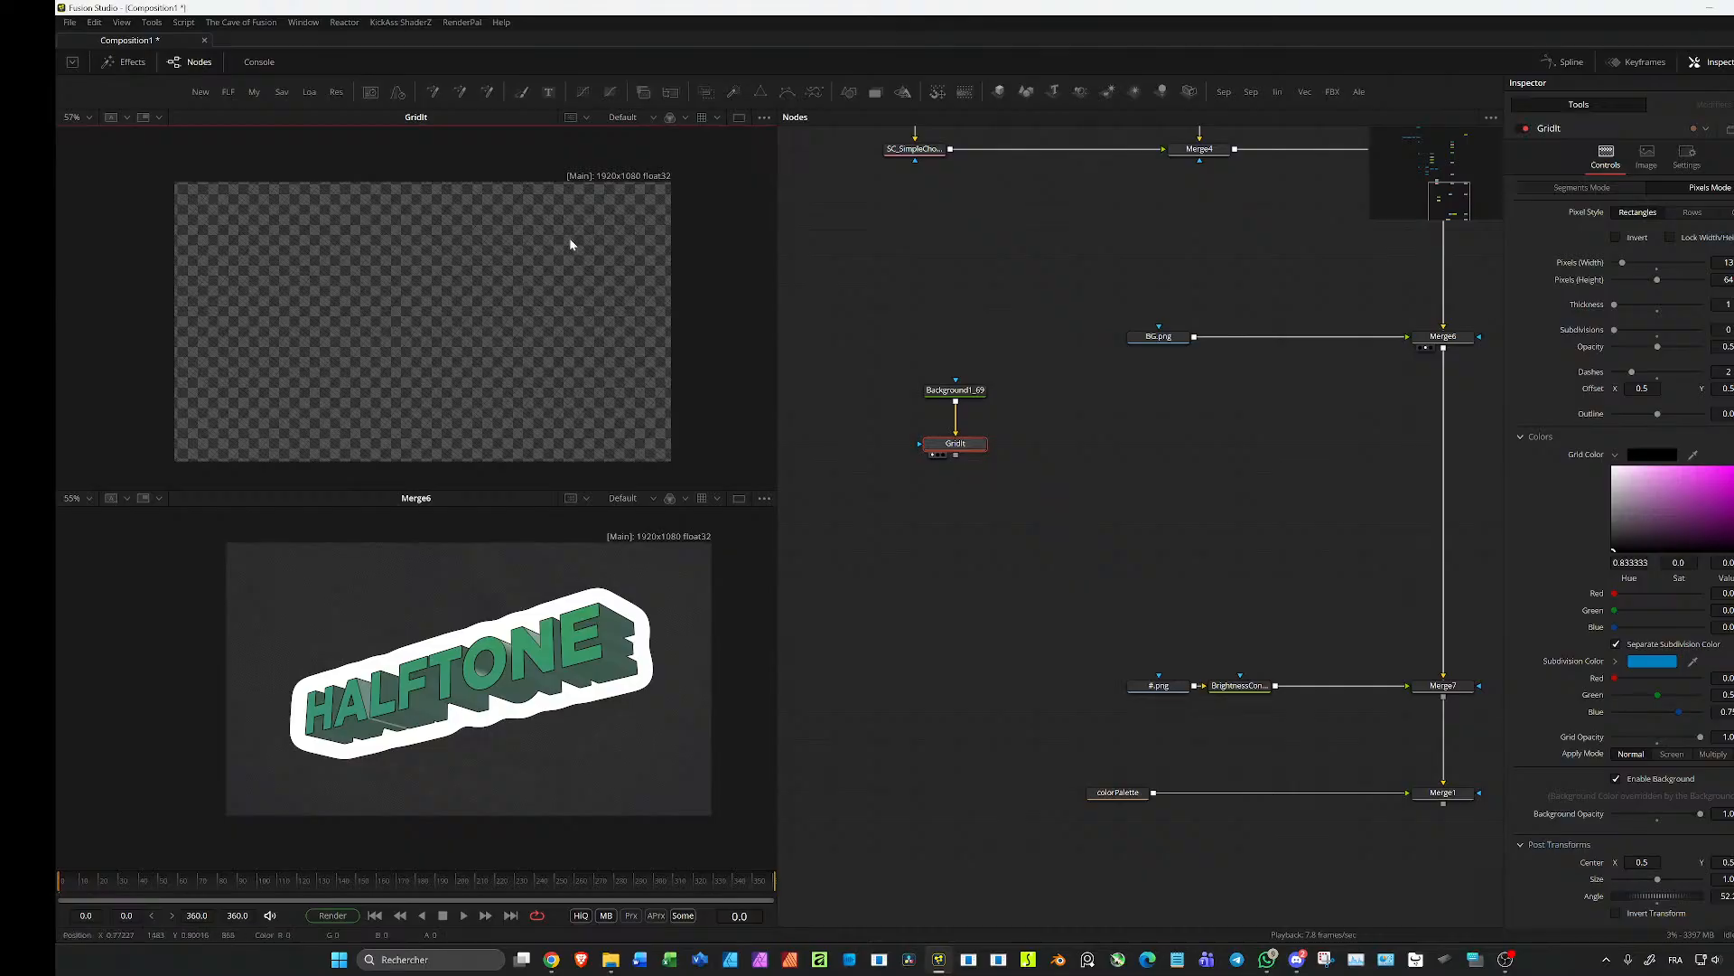
key("a")
scroll(476, 317, "up", 3)
scroll(511, 315, "up", 3)
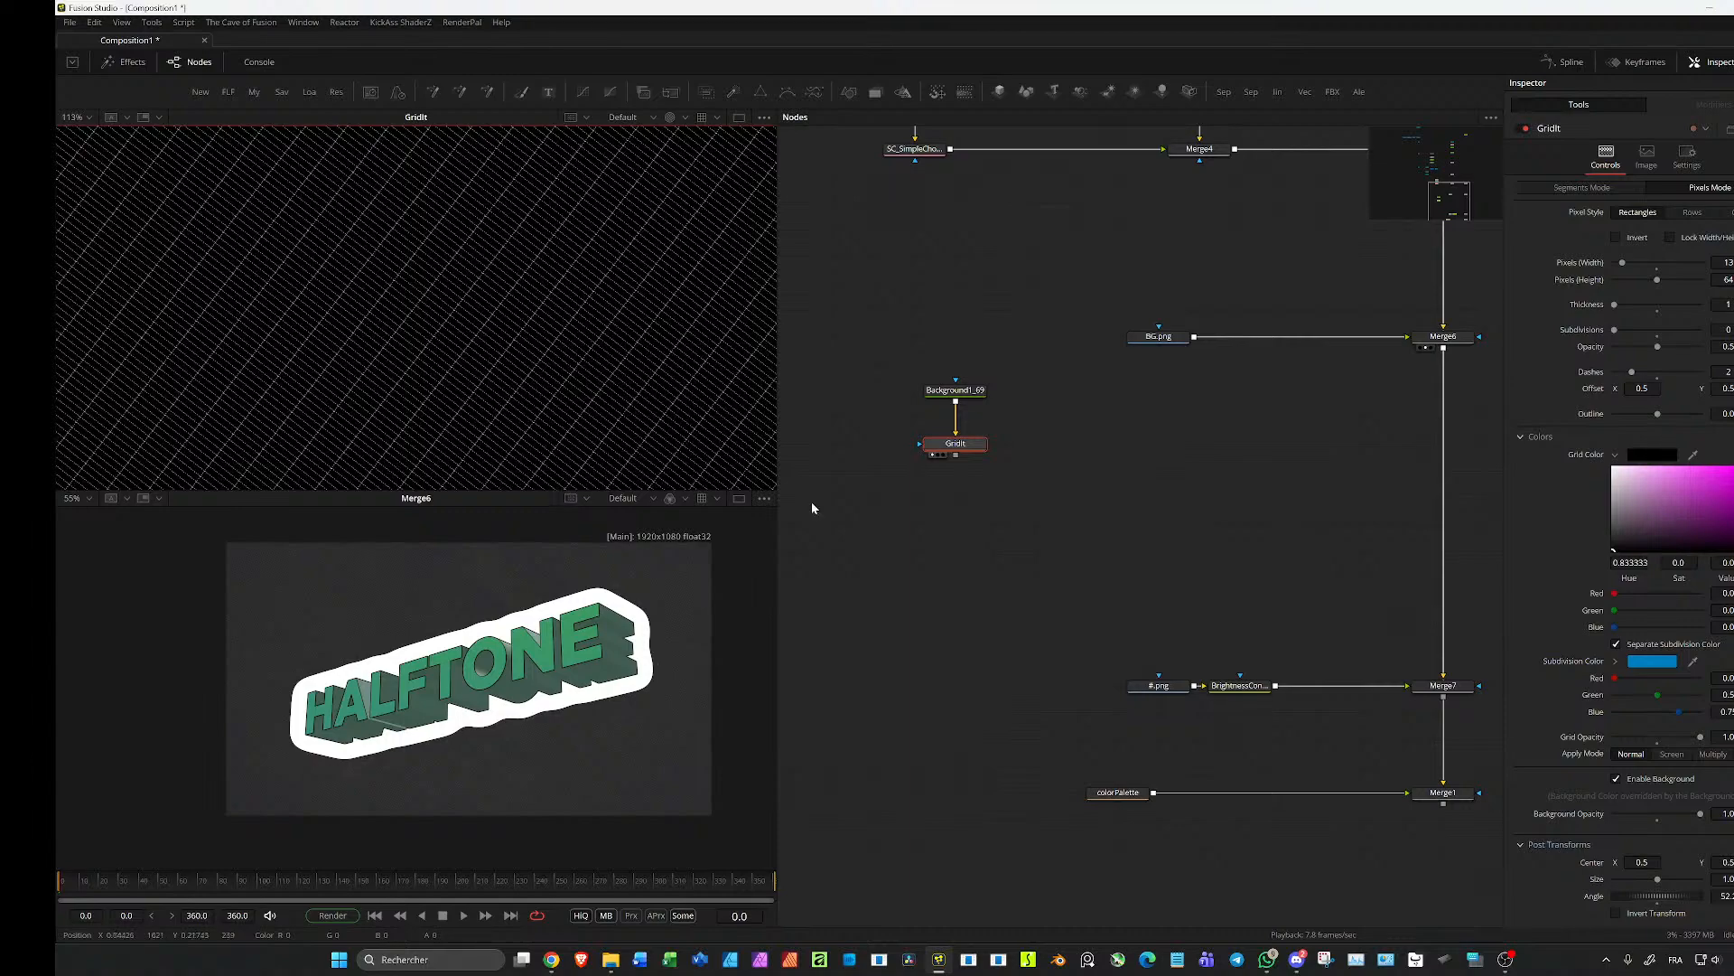
Step: Set the grid's pixel height to 13 and pixel width to 170, and make the lines solid with Dashes at 0
left_click_drag(1655, 279, 1618, 269)
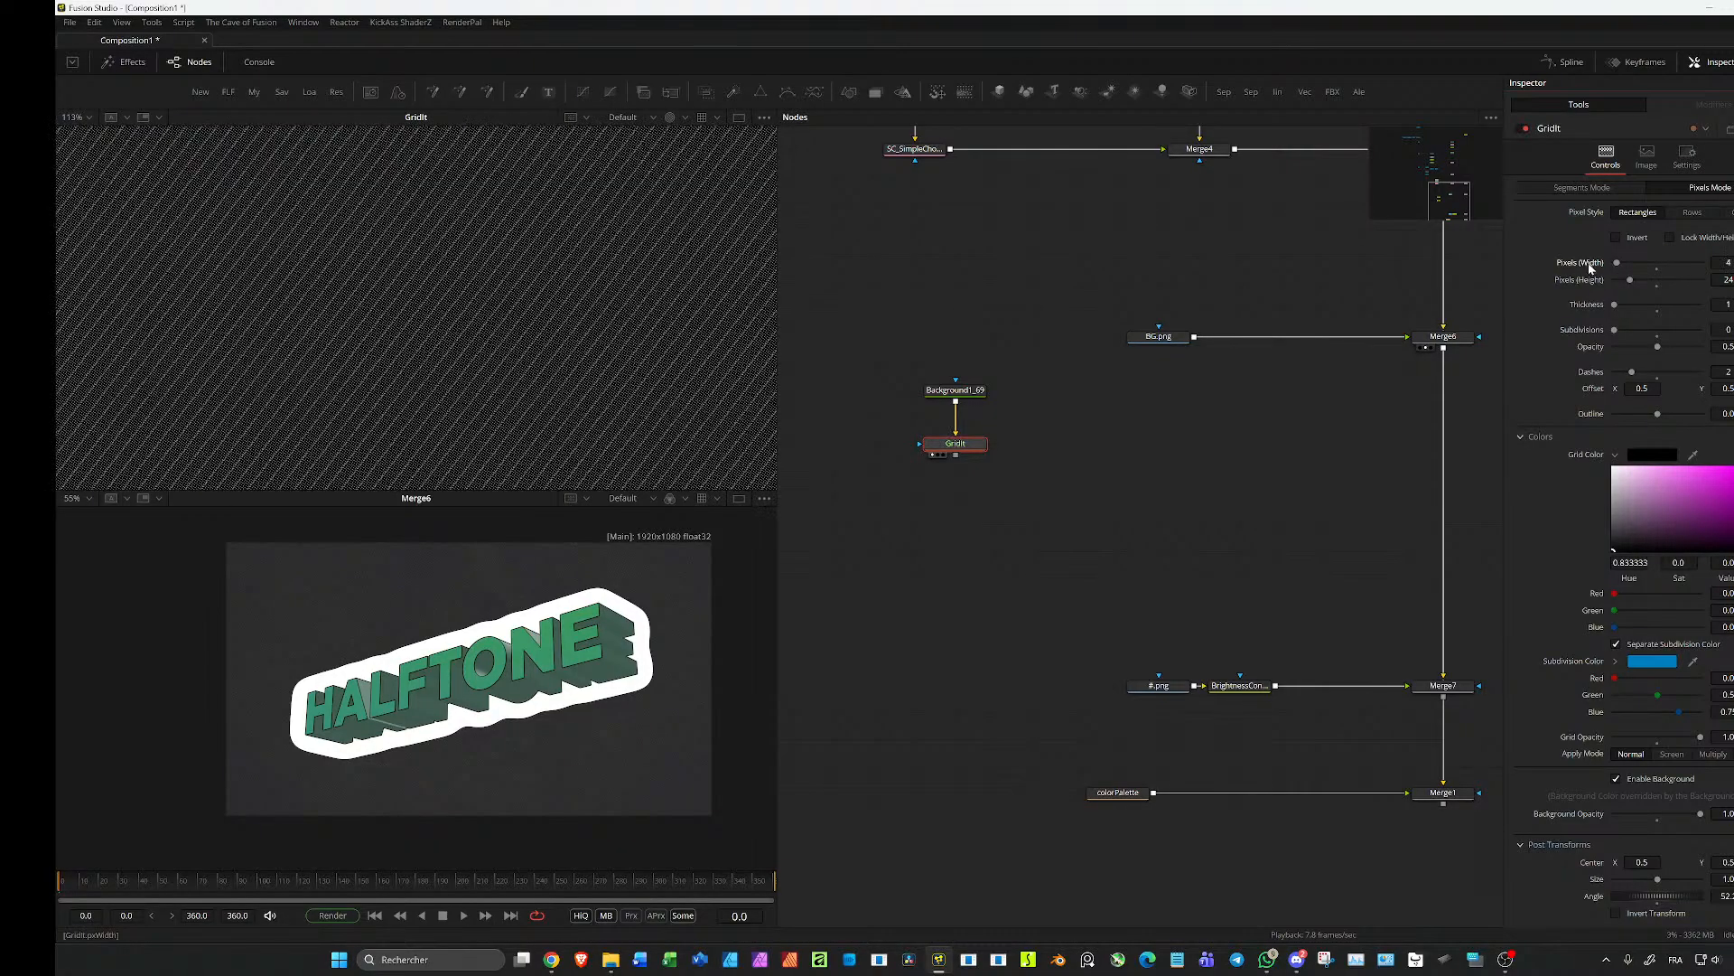
left_click_drag(1632, 280, 1700, 262)
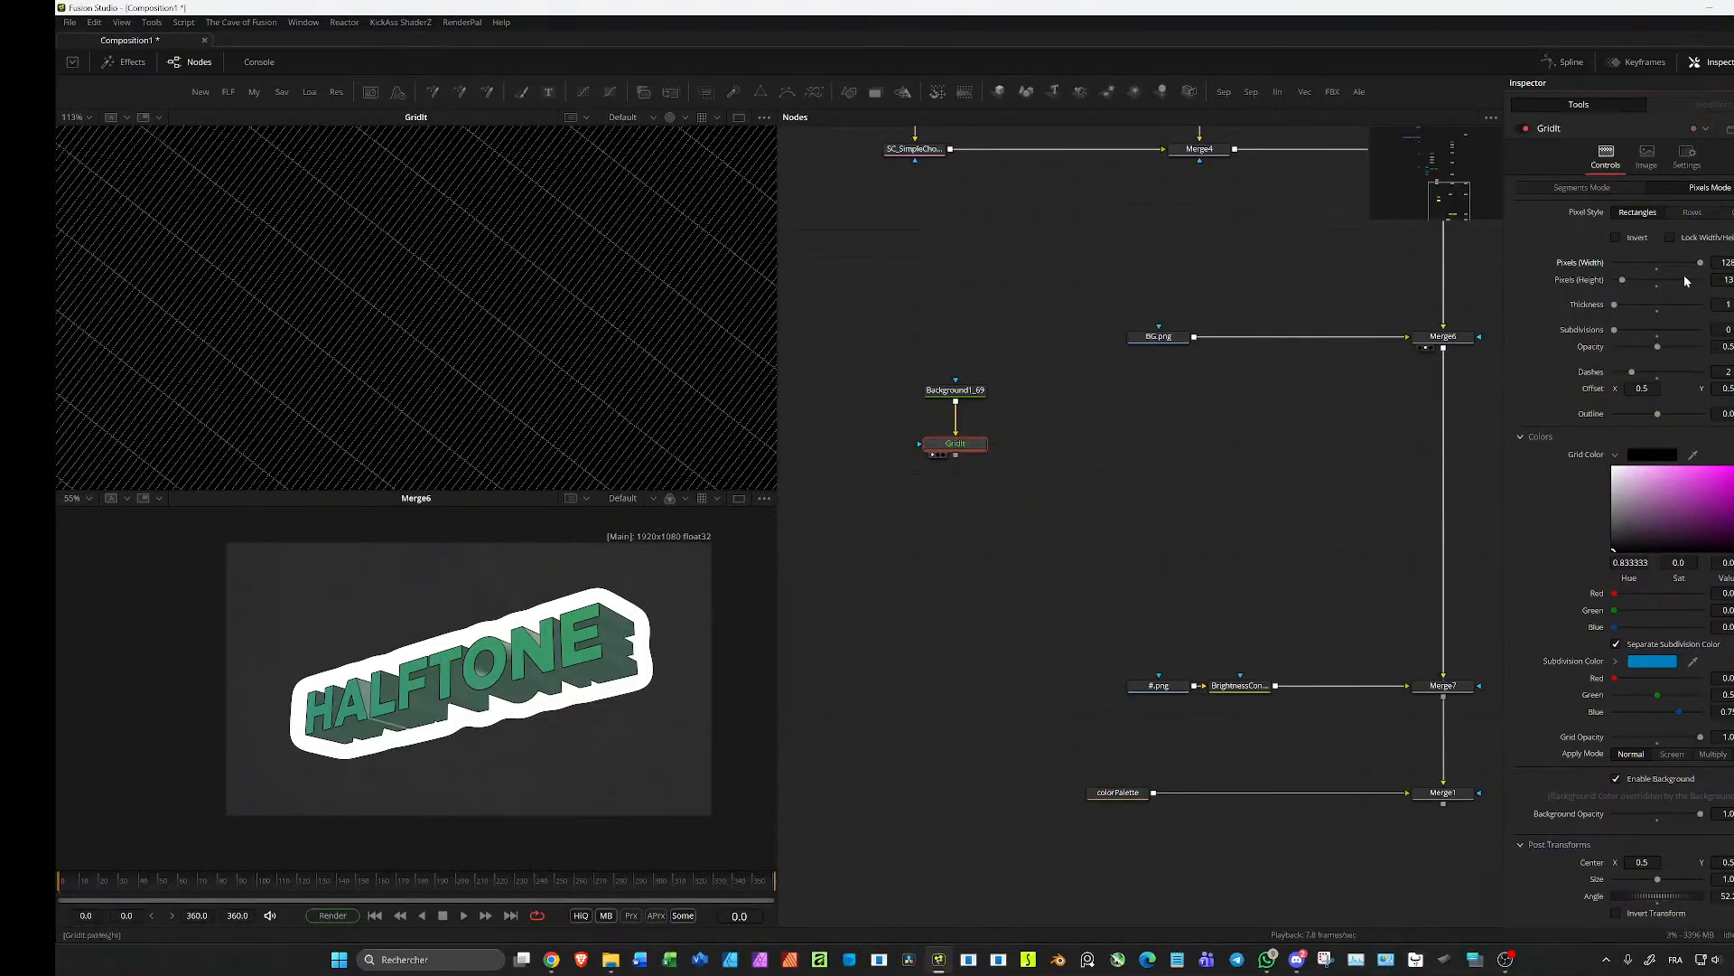
double_click(1726, 262)
key("Return")
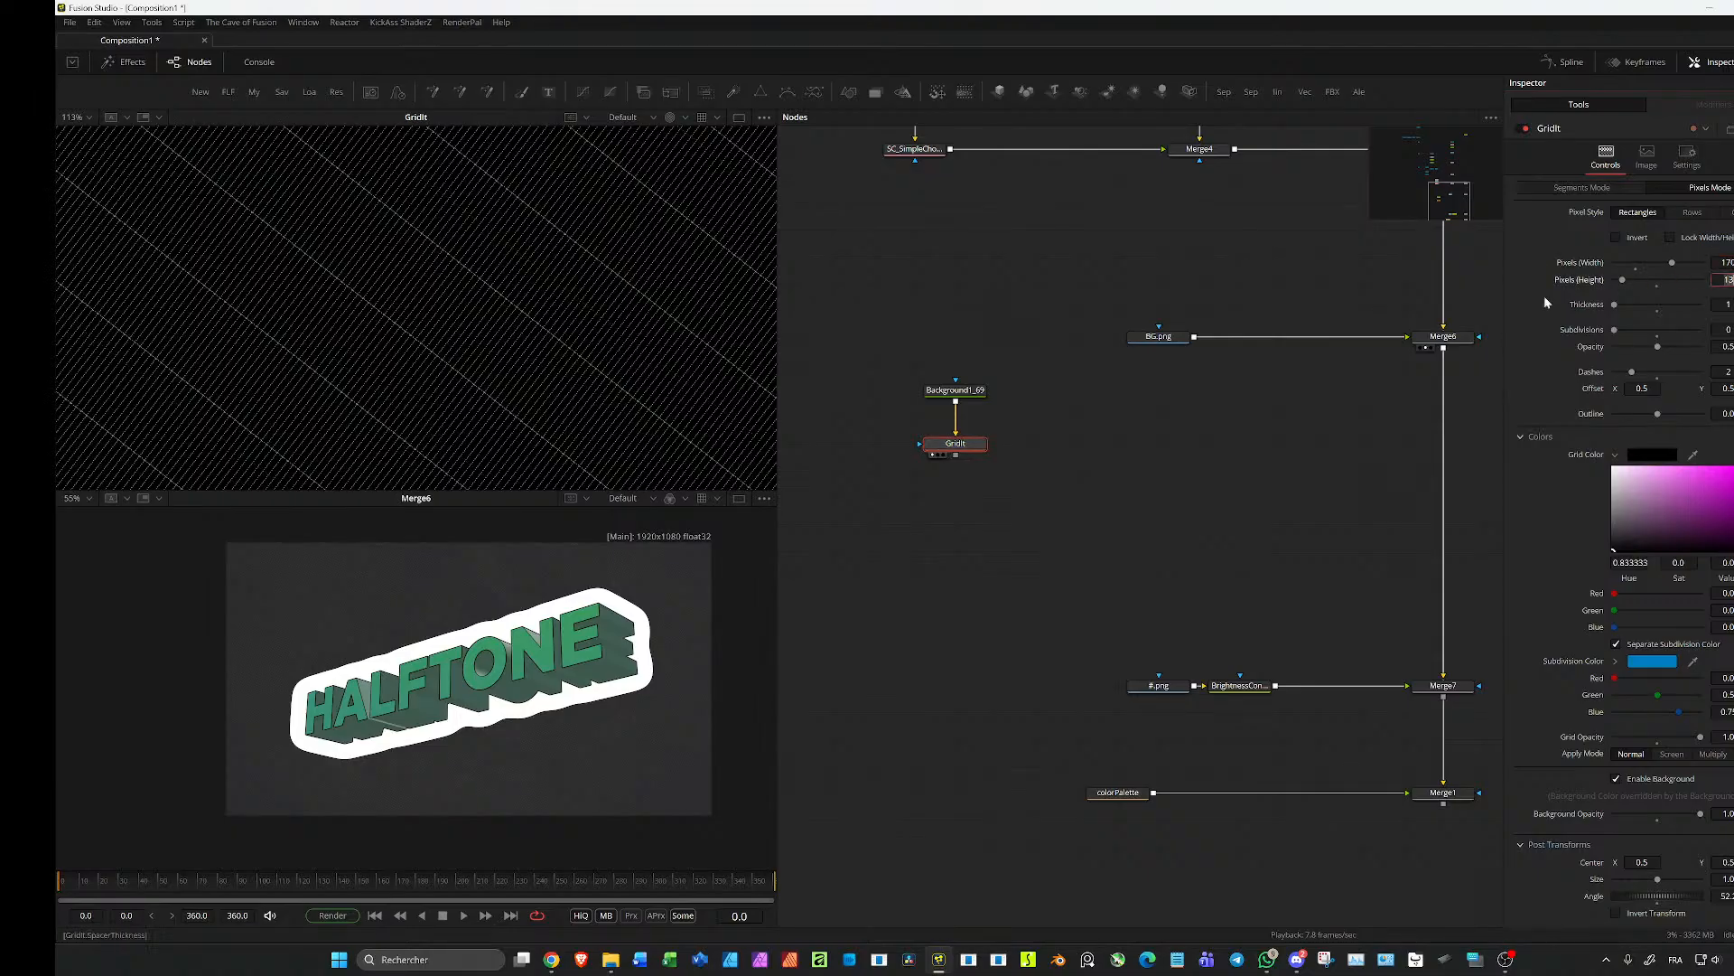
scroll(469, 399, "up", 3)
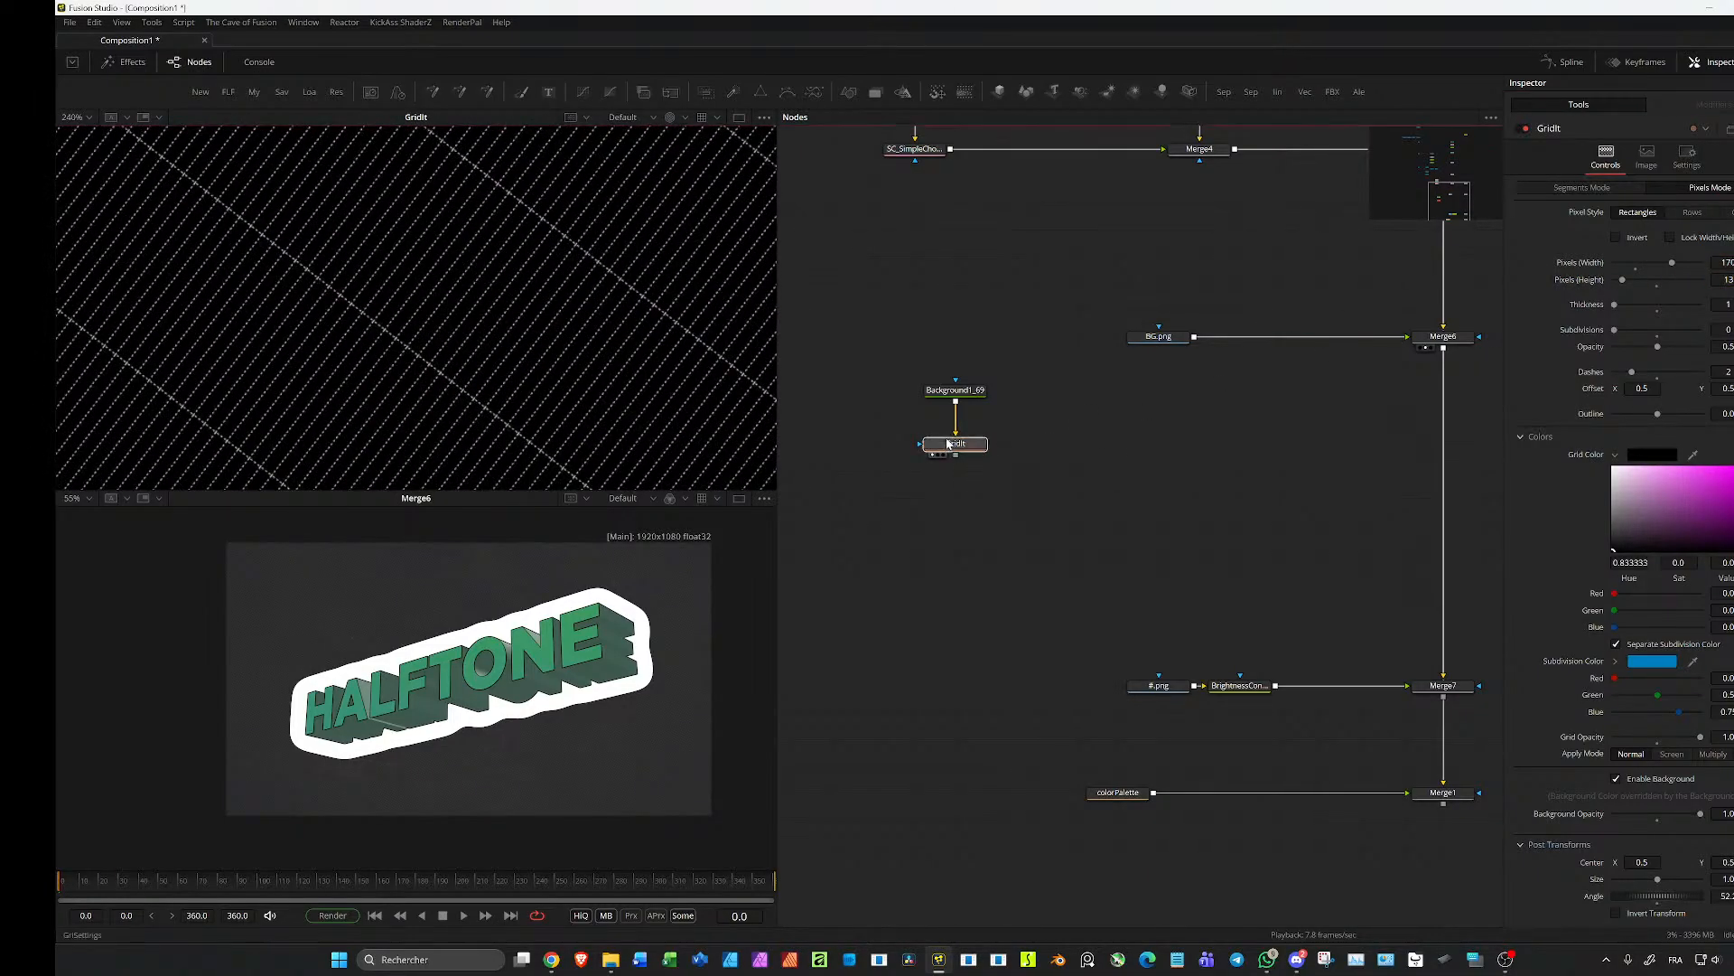
left_click_drag(1649, 369, 1608, 372)
scroll(468, 359, "down", 3)
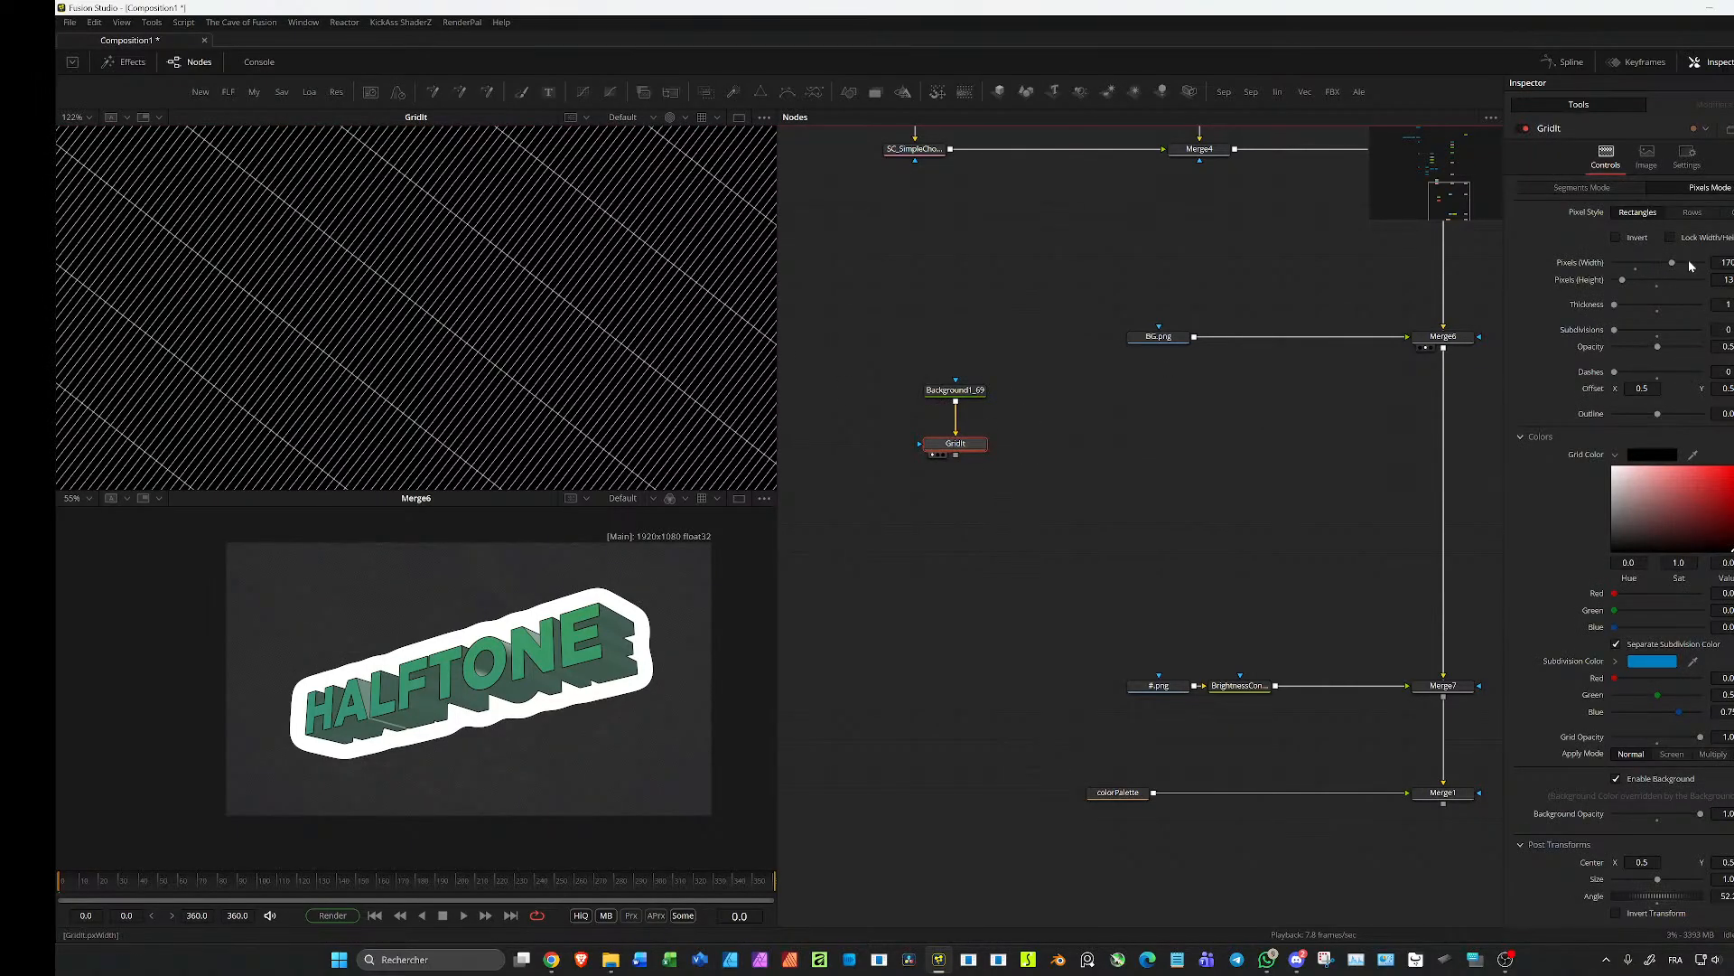
Step: Spread the crossing lines with a pixel width of 256 and then about 353, and set the pixel height to 12
double_click(1726, 263)
type("256")
key("Return")
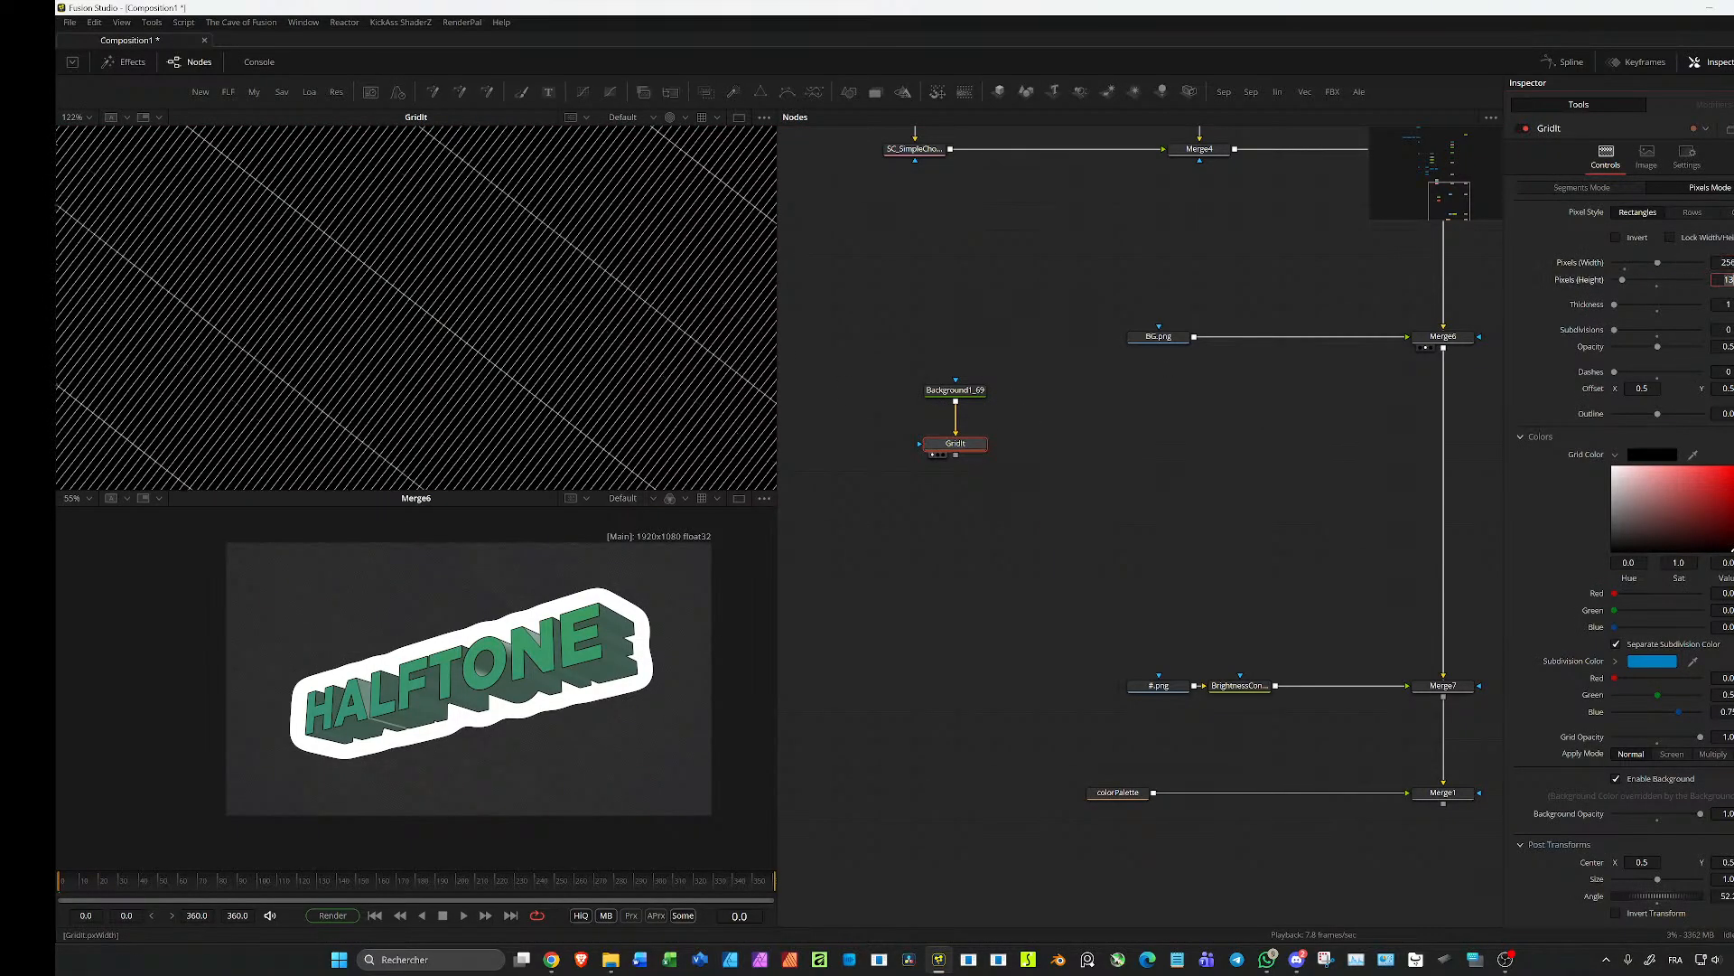
scroll(433, 320, "down", 4)
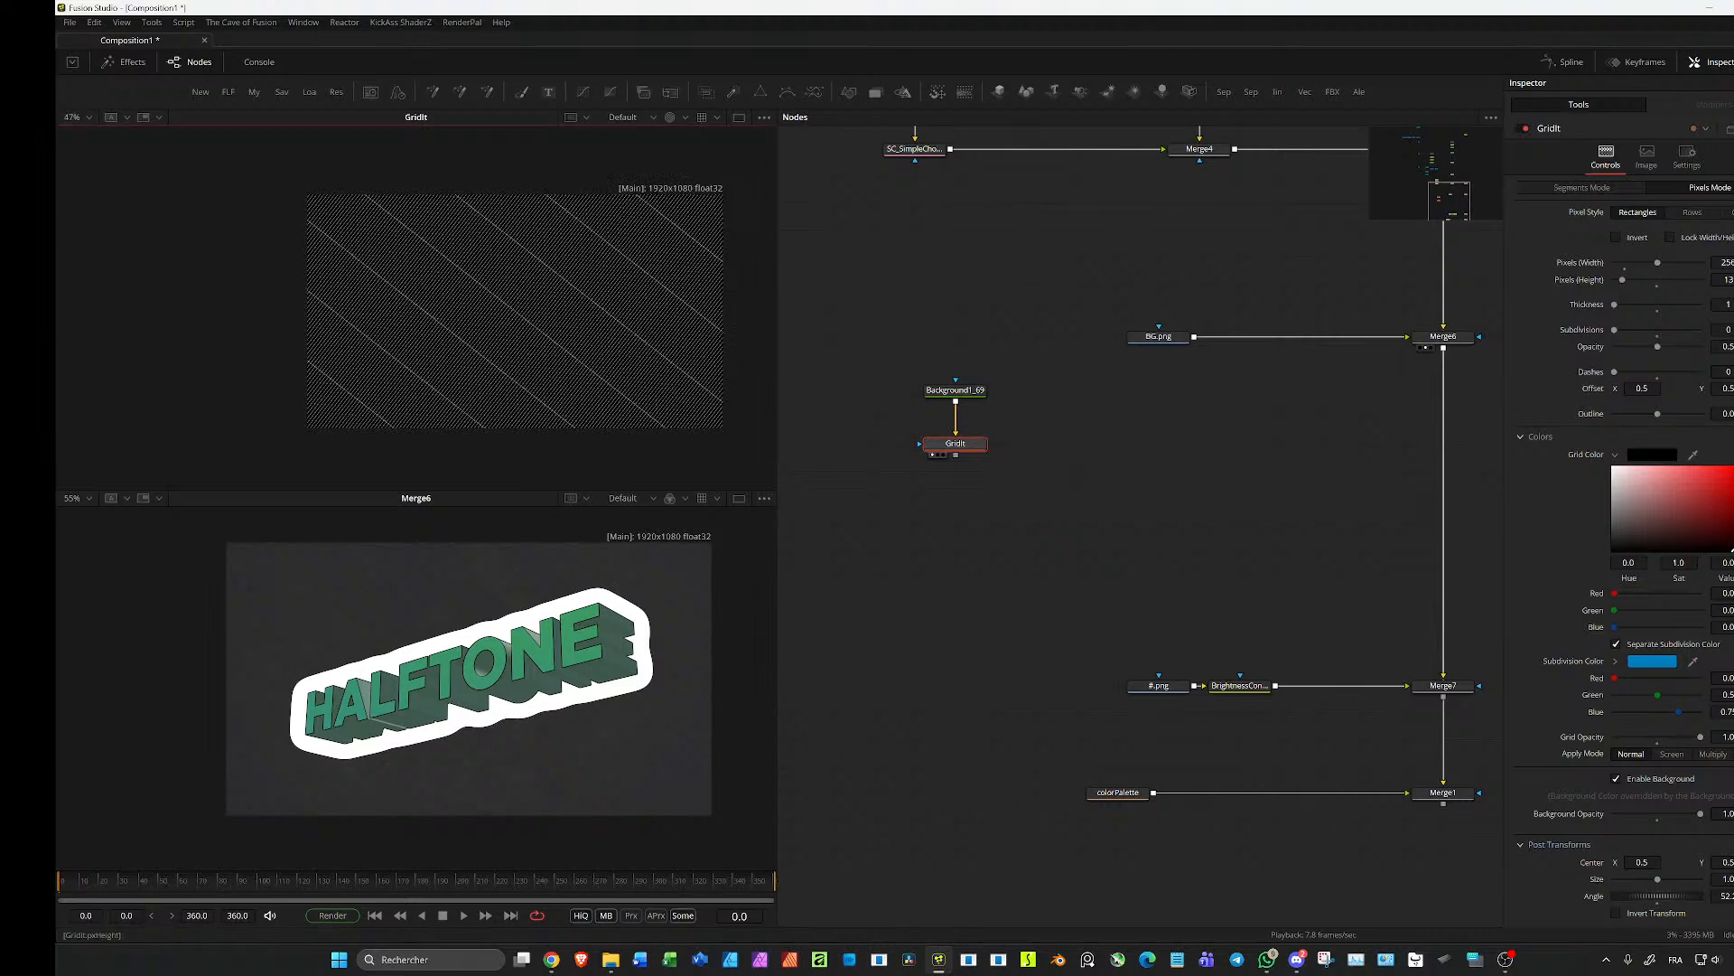
left_click_drag(1670, 264, 1674, 264)
scroll(573, 340, "up", 3)
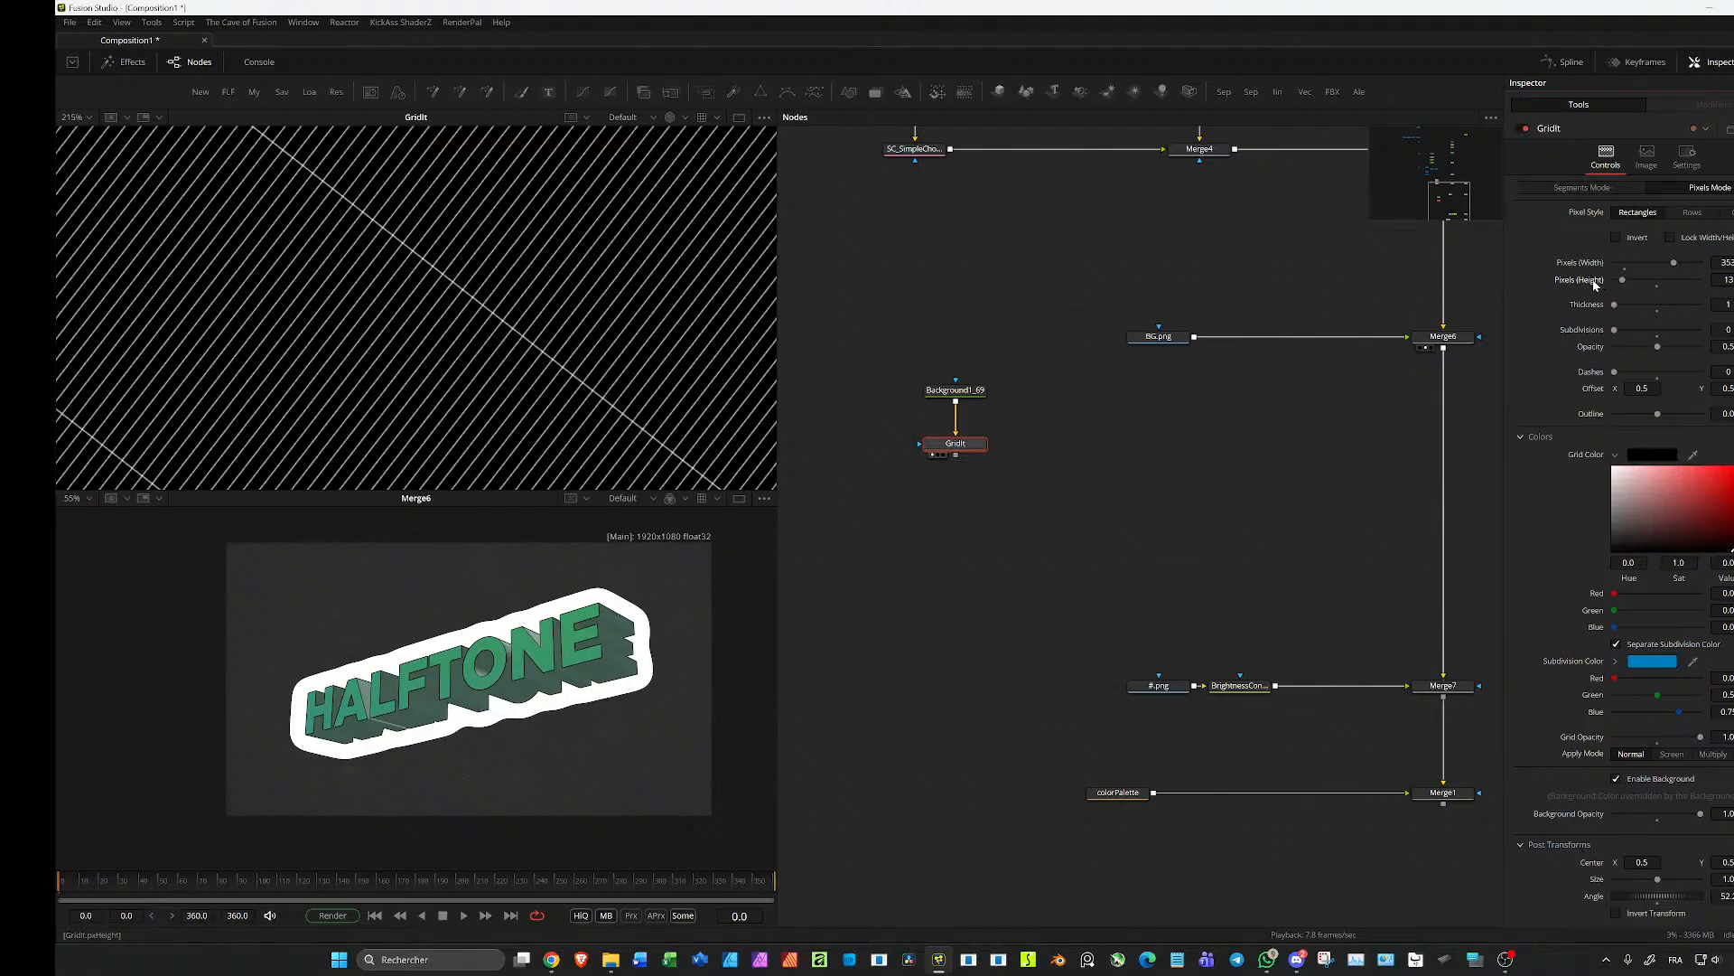
left_click_drag(1591, 285, 1575, 284)
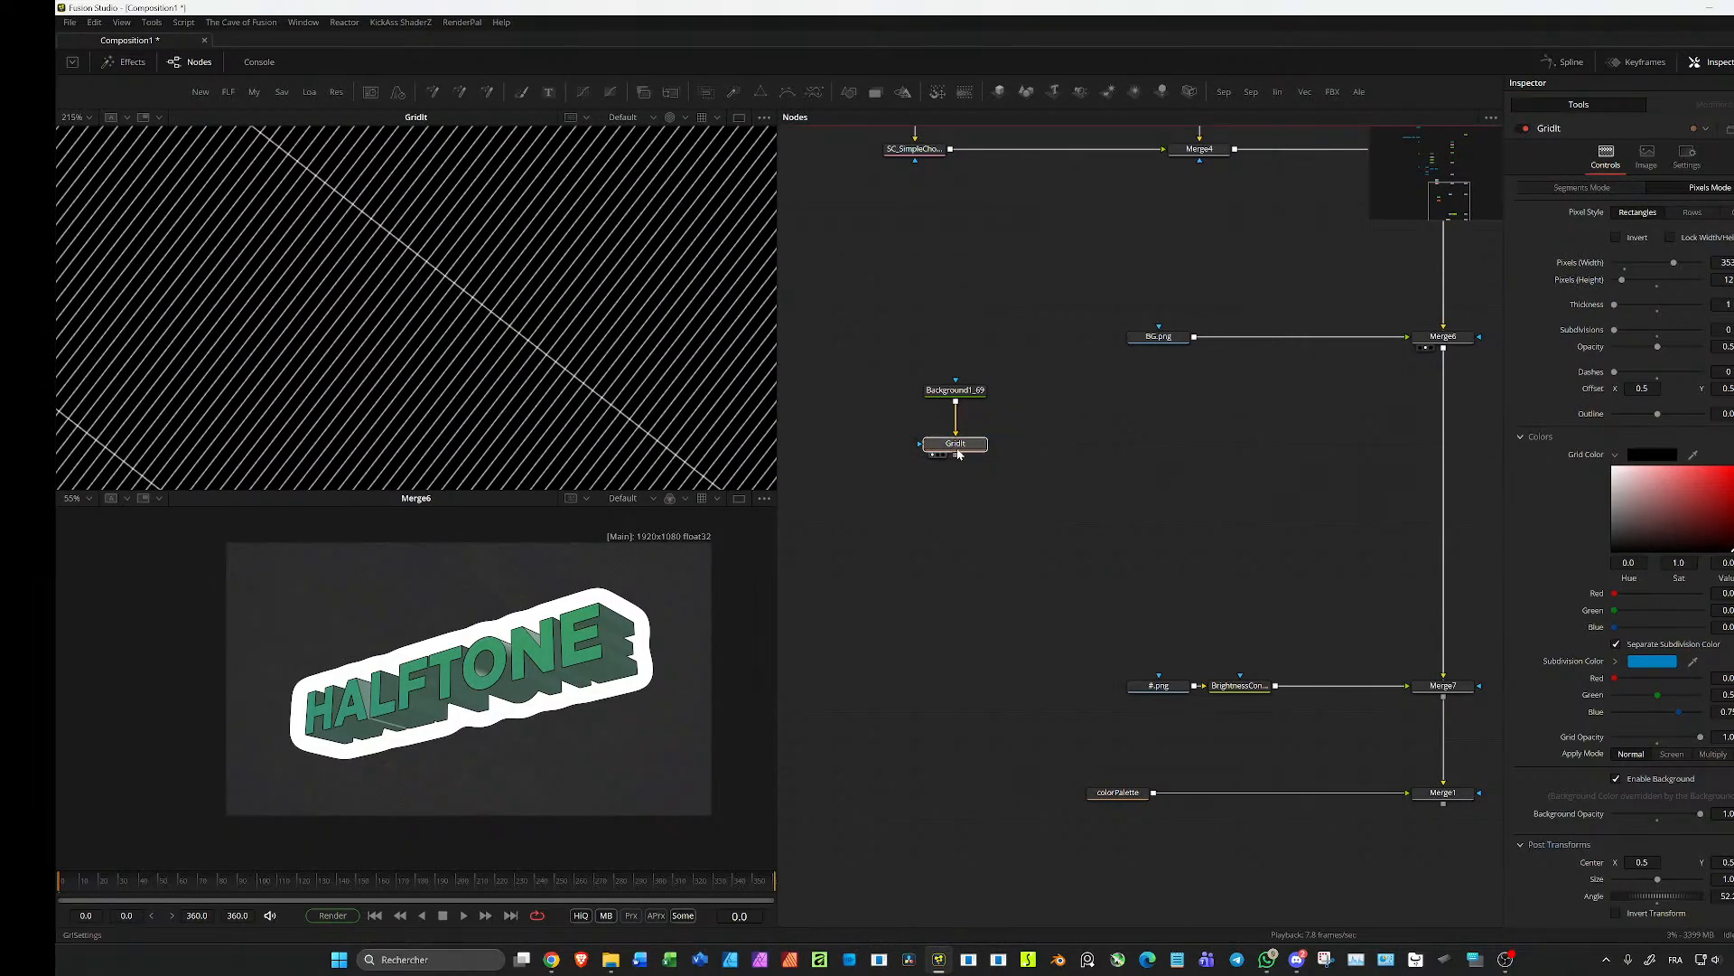
Step: Insert a Blur node directly after the GridIt node
scroll(1060, 495, "down", 2)
left_click_drag(1055, 448, 1053, 444)
left_click_drag(1105, 502, 1069, 502)
left_click(1060, 519)
left_click(993, 482)
key("b")
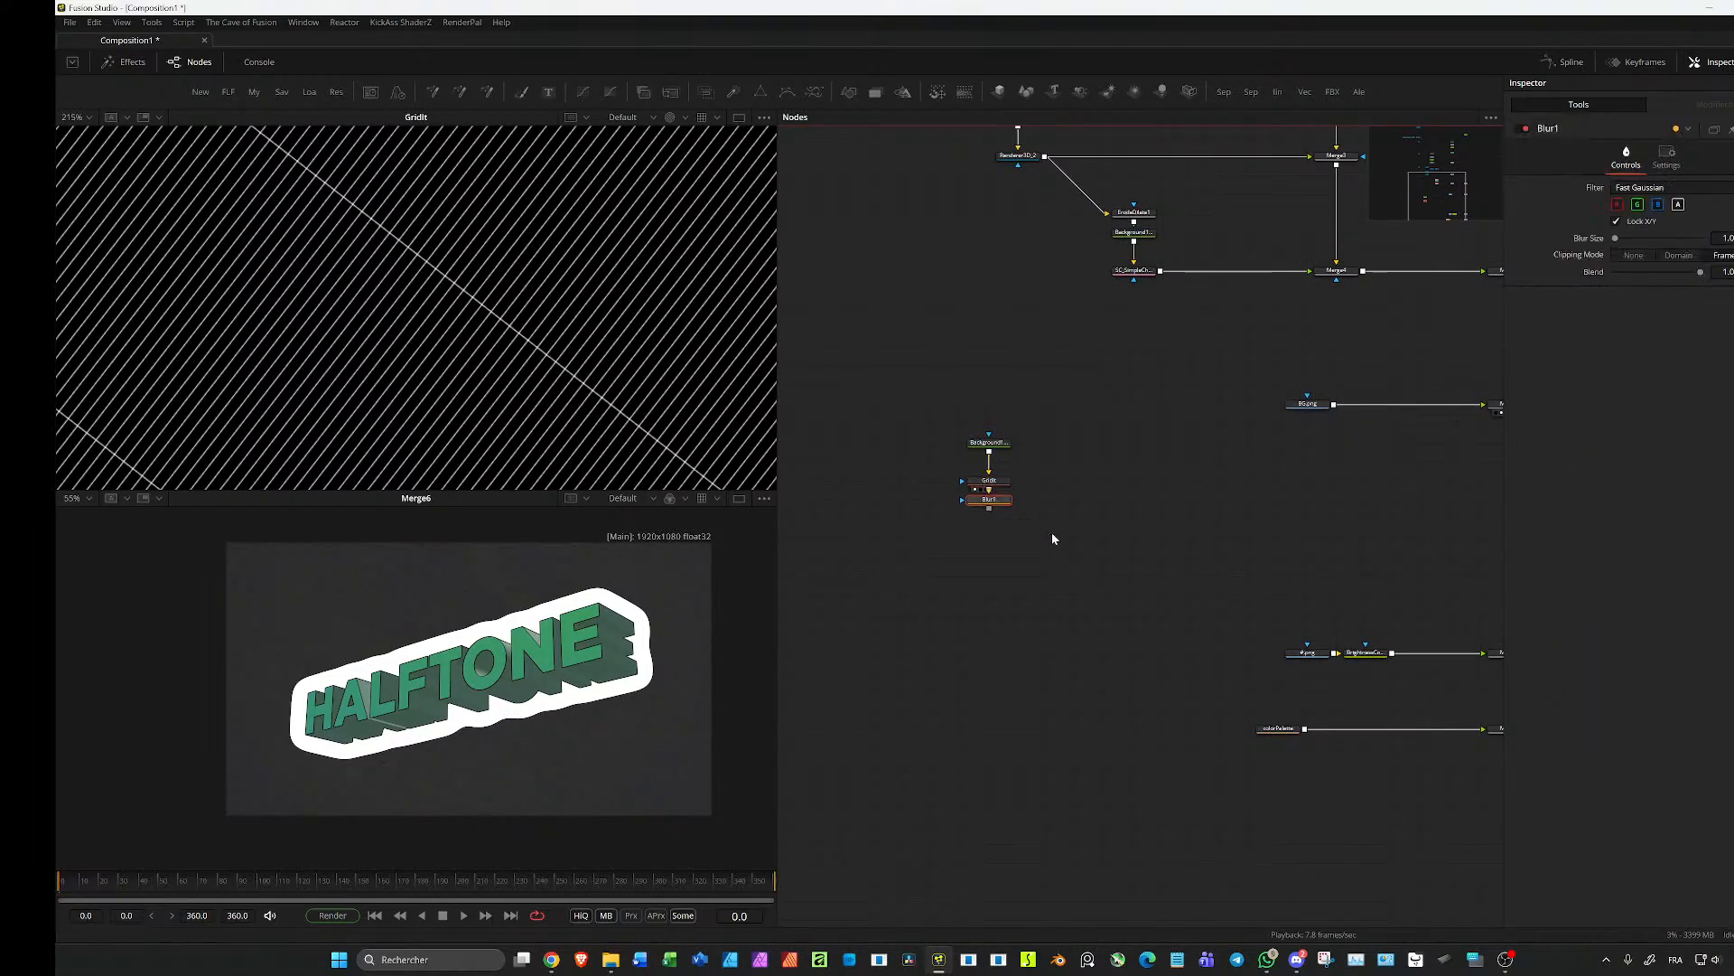
Step: Display the Blur node after GridIt in the upper viewer and lower its blur size to about 0.7
left_click_drag(644, 375, 634, 371)
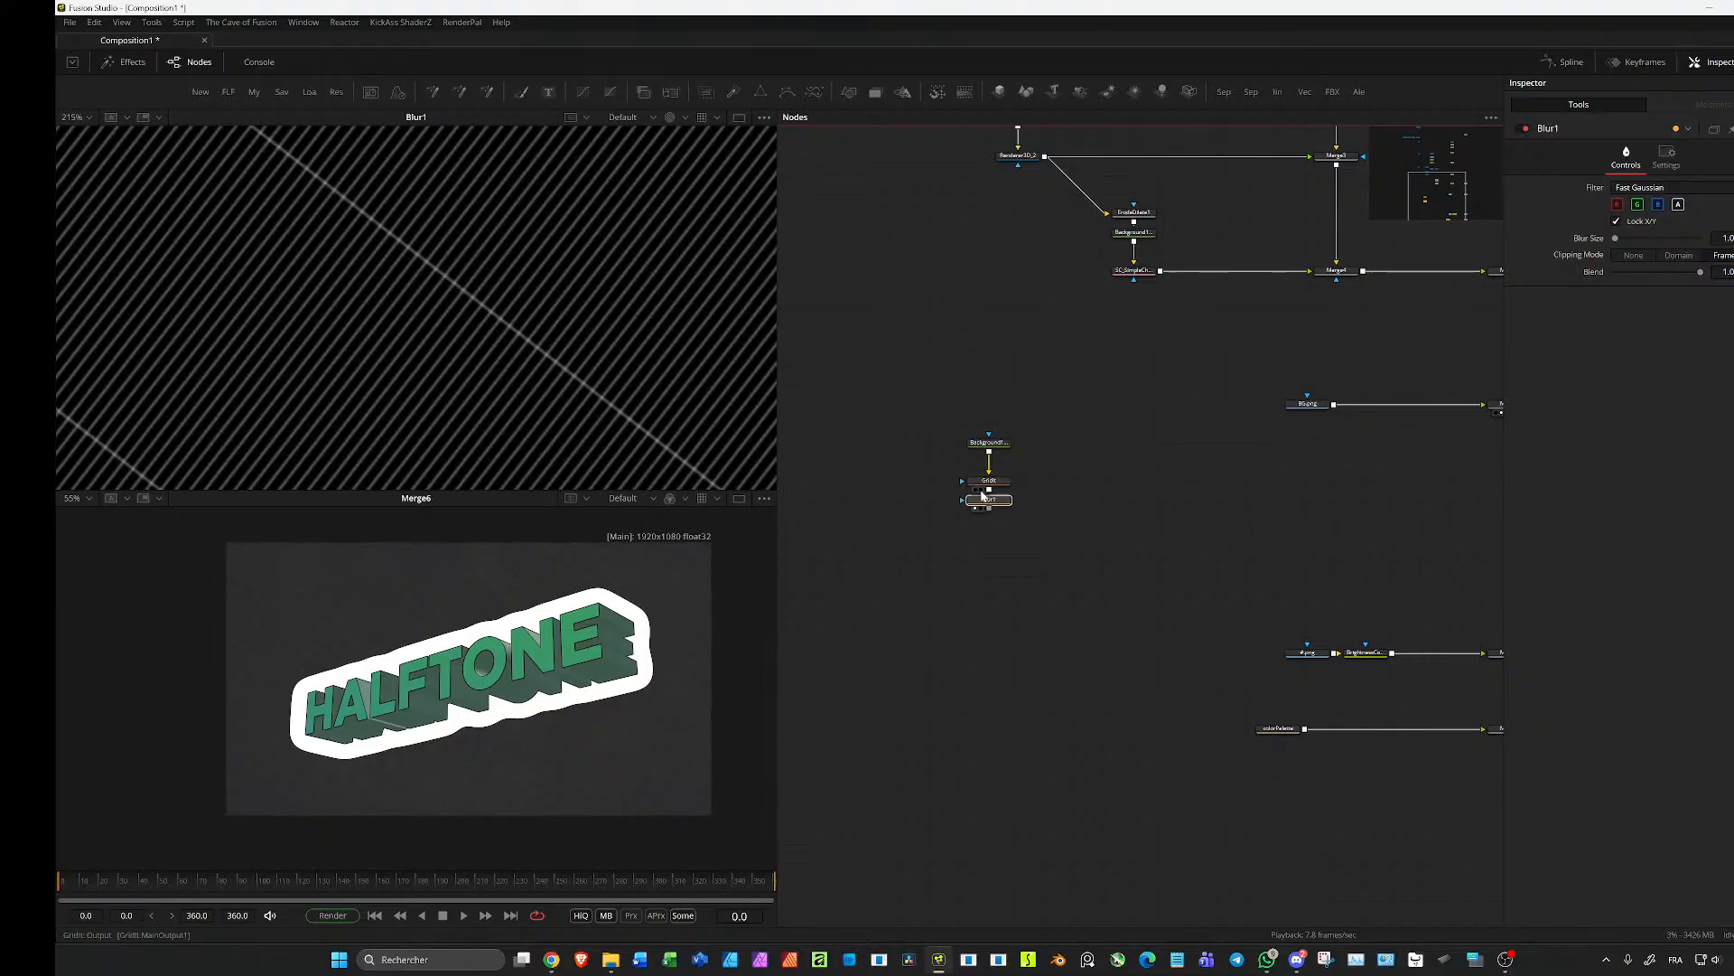
left_click_drag(1726, 239, 1720, 239)
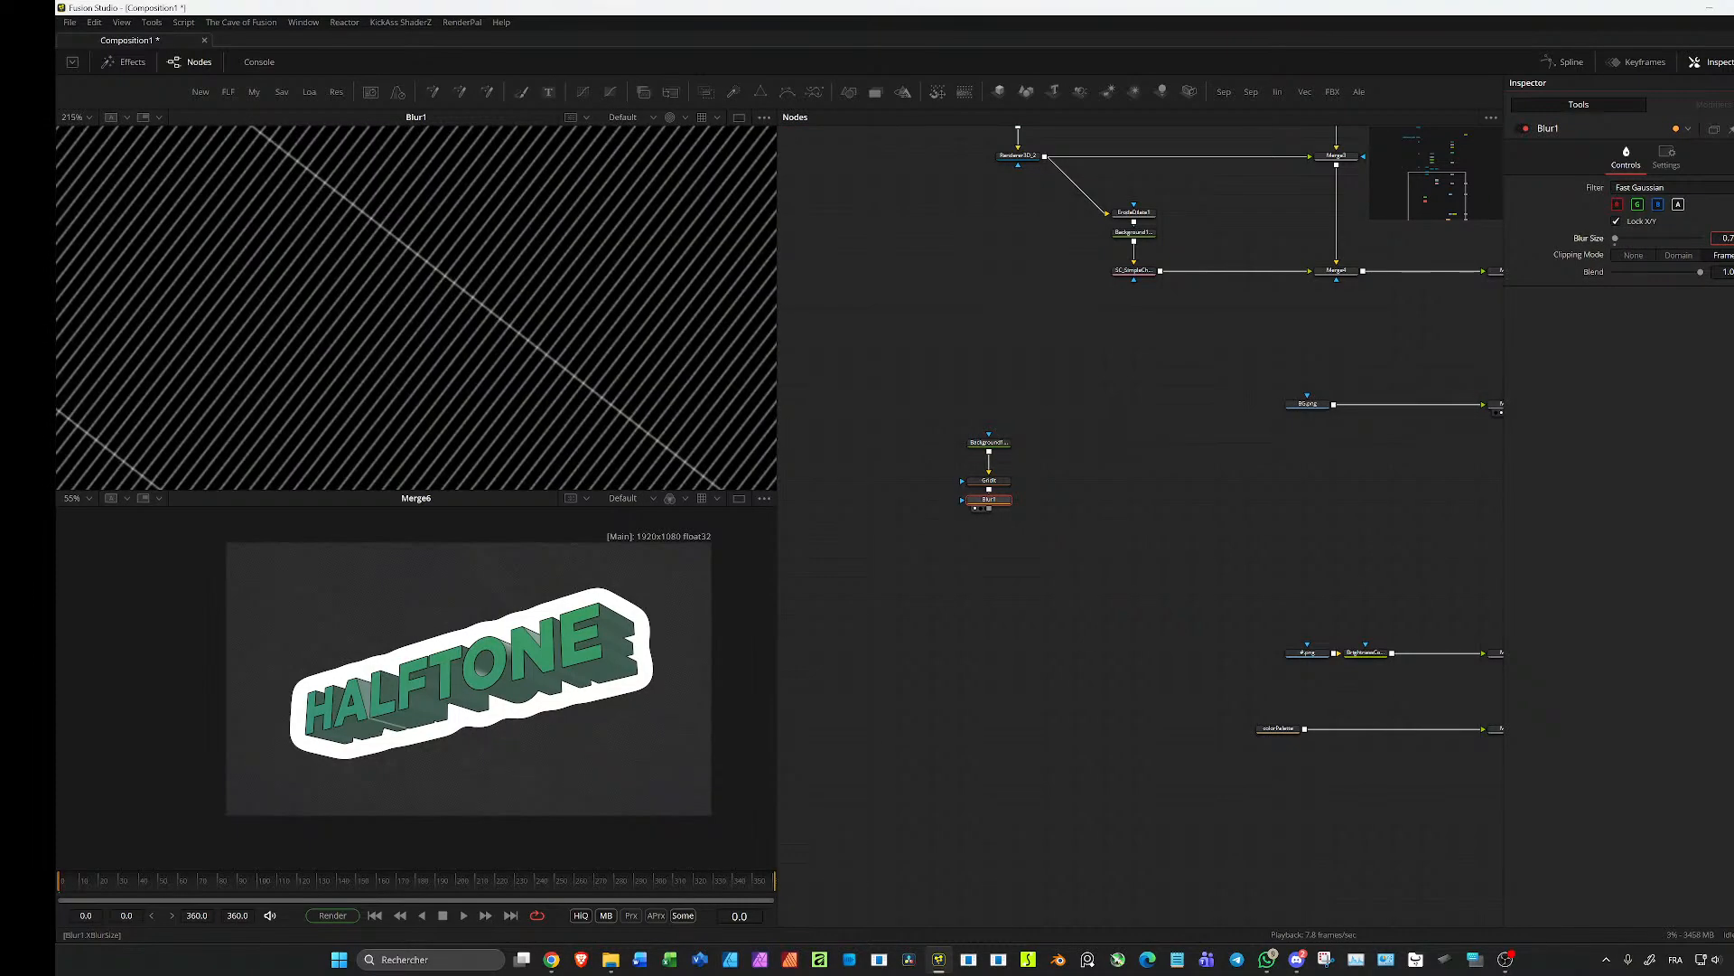
key("shift+m")
left_click_drag(999, 519, 1110, 504)
key("Delete")
Step: Add a Merge node fed by the grid's Blur node and connect the textured-background composite (Merge6) as its foreground
left_click(992, 502)
key("m")
left_click_drag(987, 519, 1105, 493)
left_click_drag(1414, 458, 1261, 463)
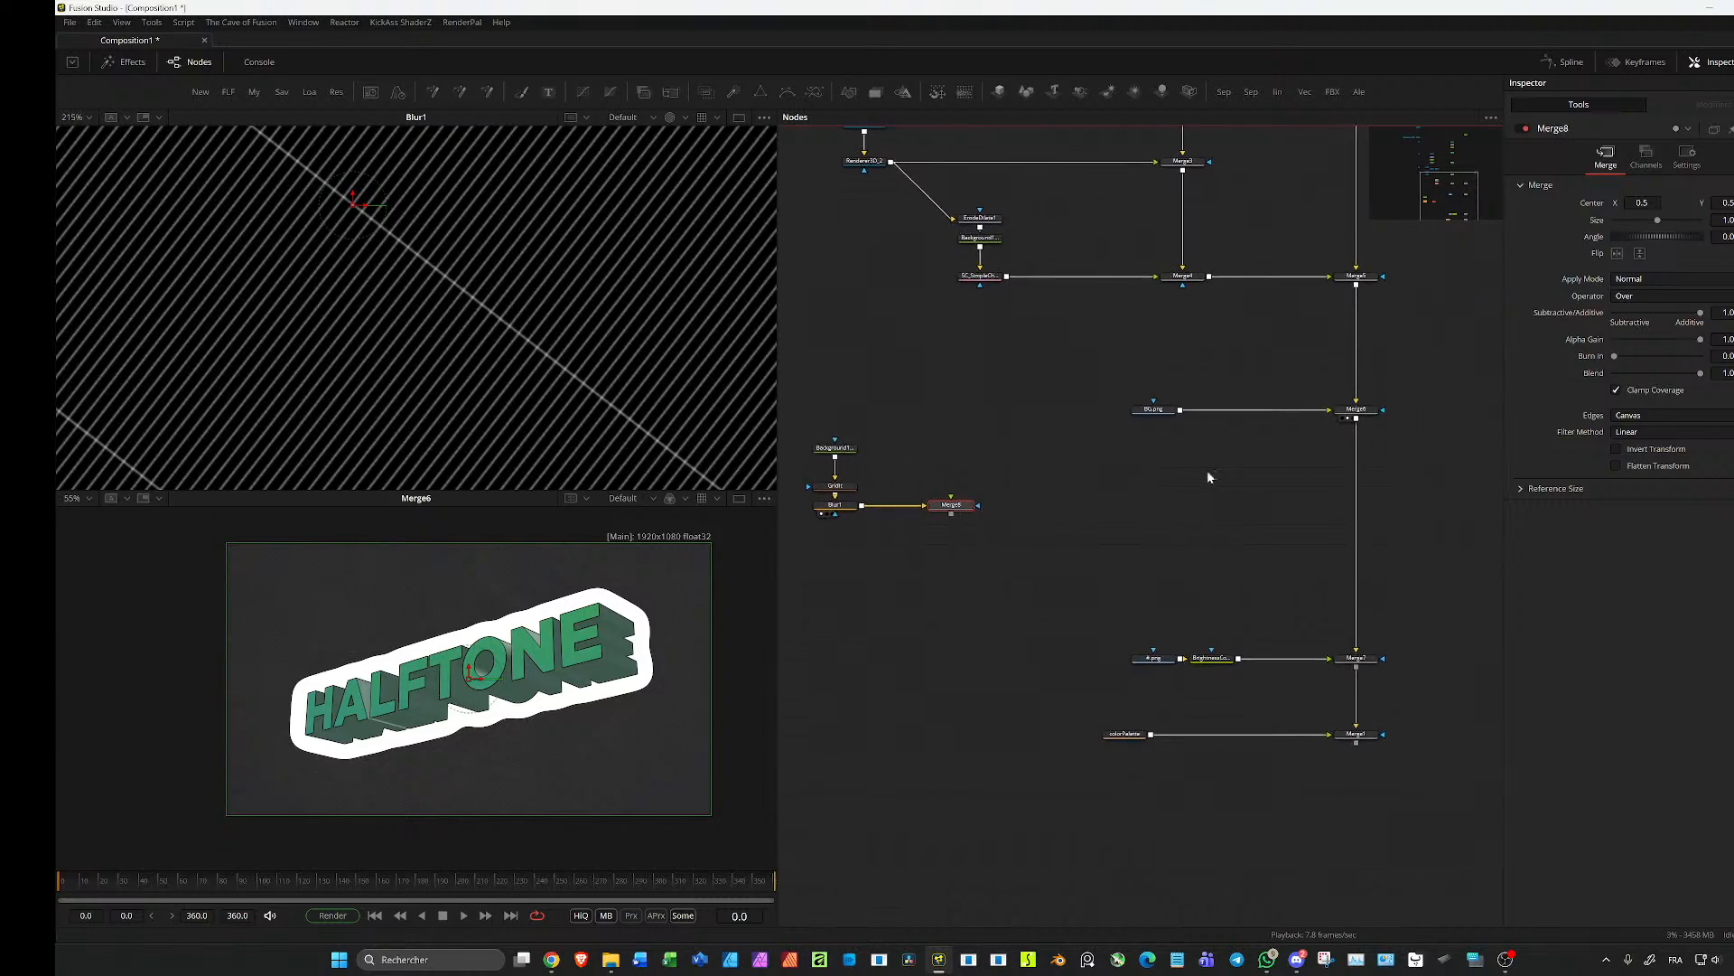
left_click_drag(1356, 418, 975, 503)
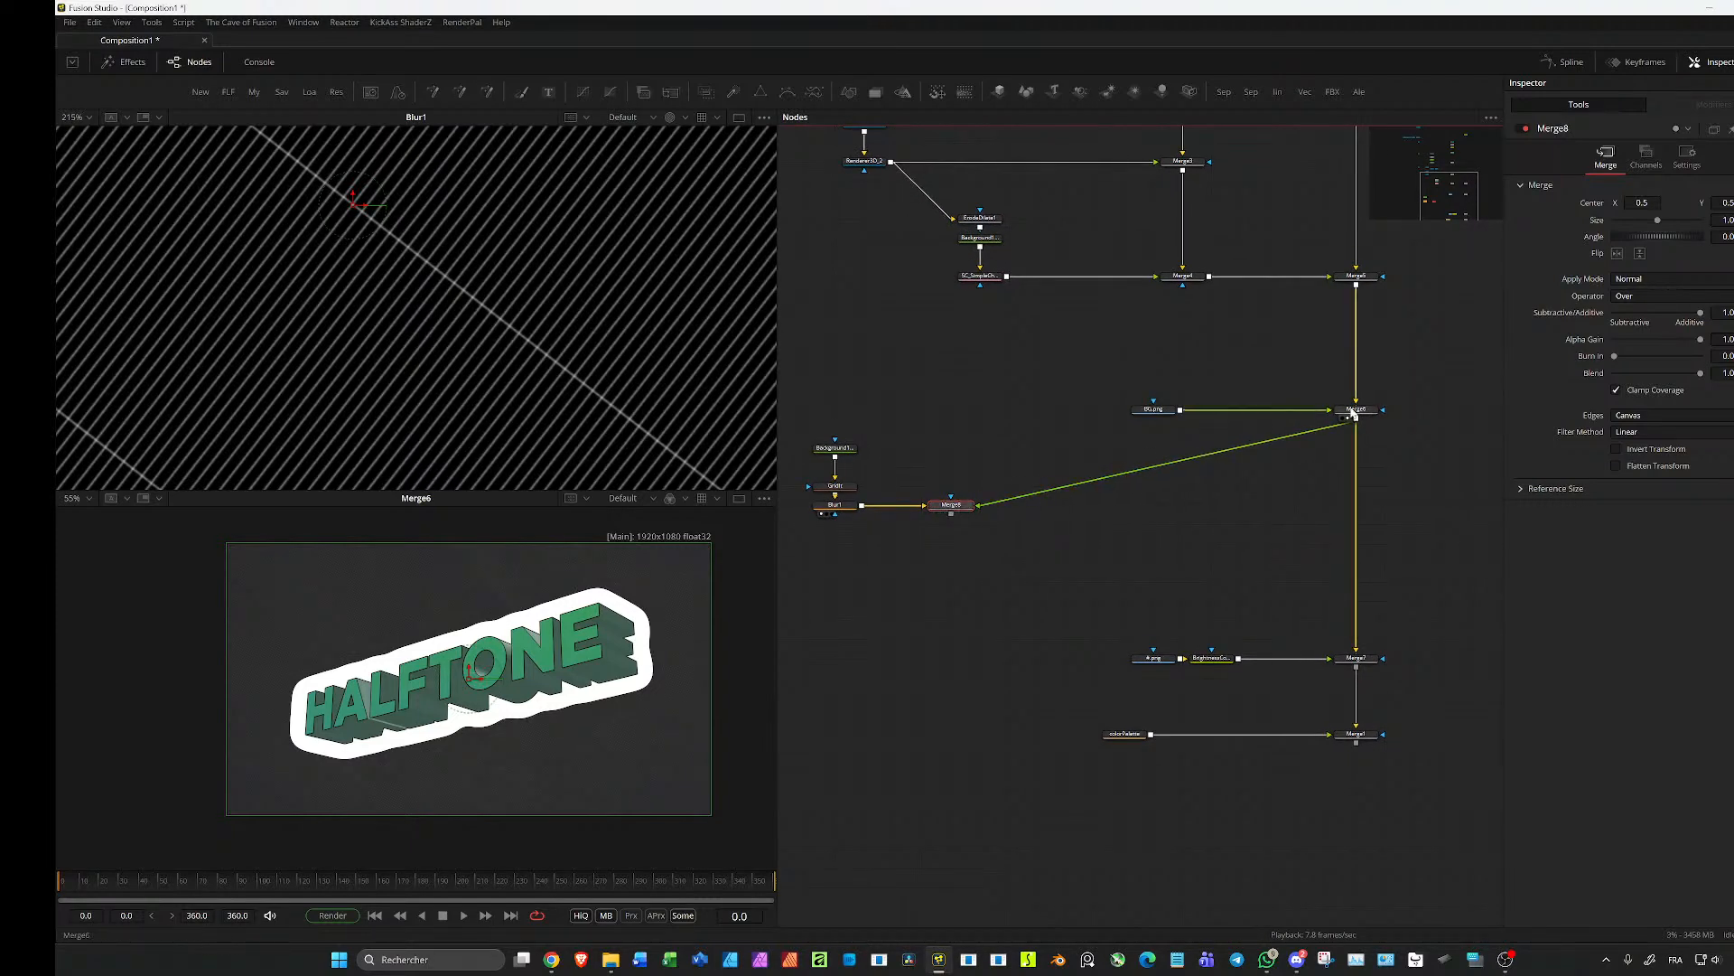
Step: Display the new Merge node in the upper viewer and fit the image in both viewers
left_click_drag(1358, 415, 388, 338)
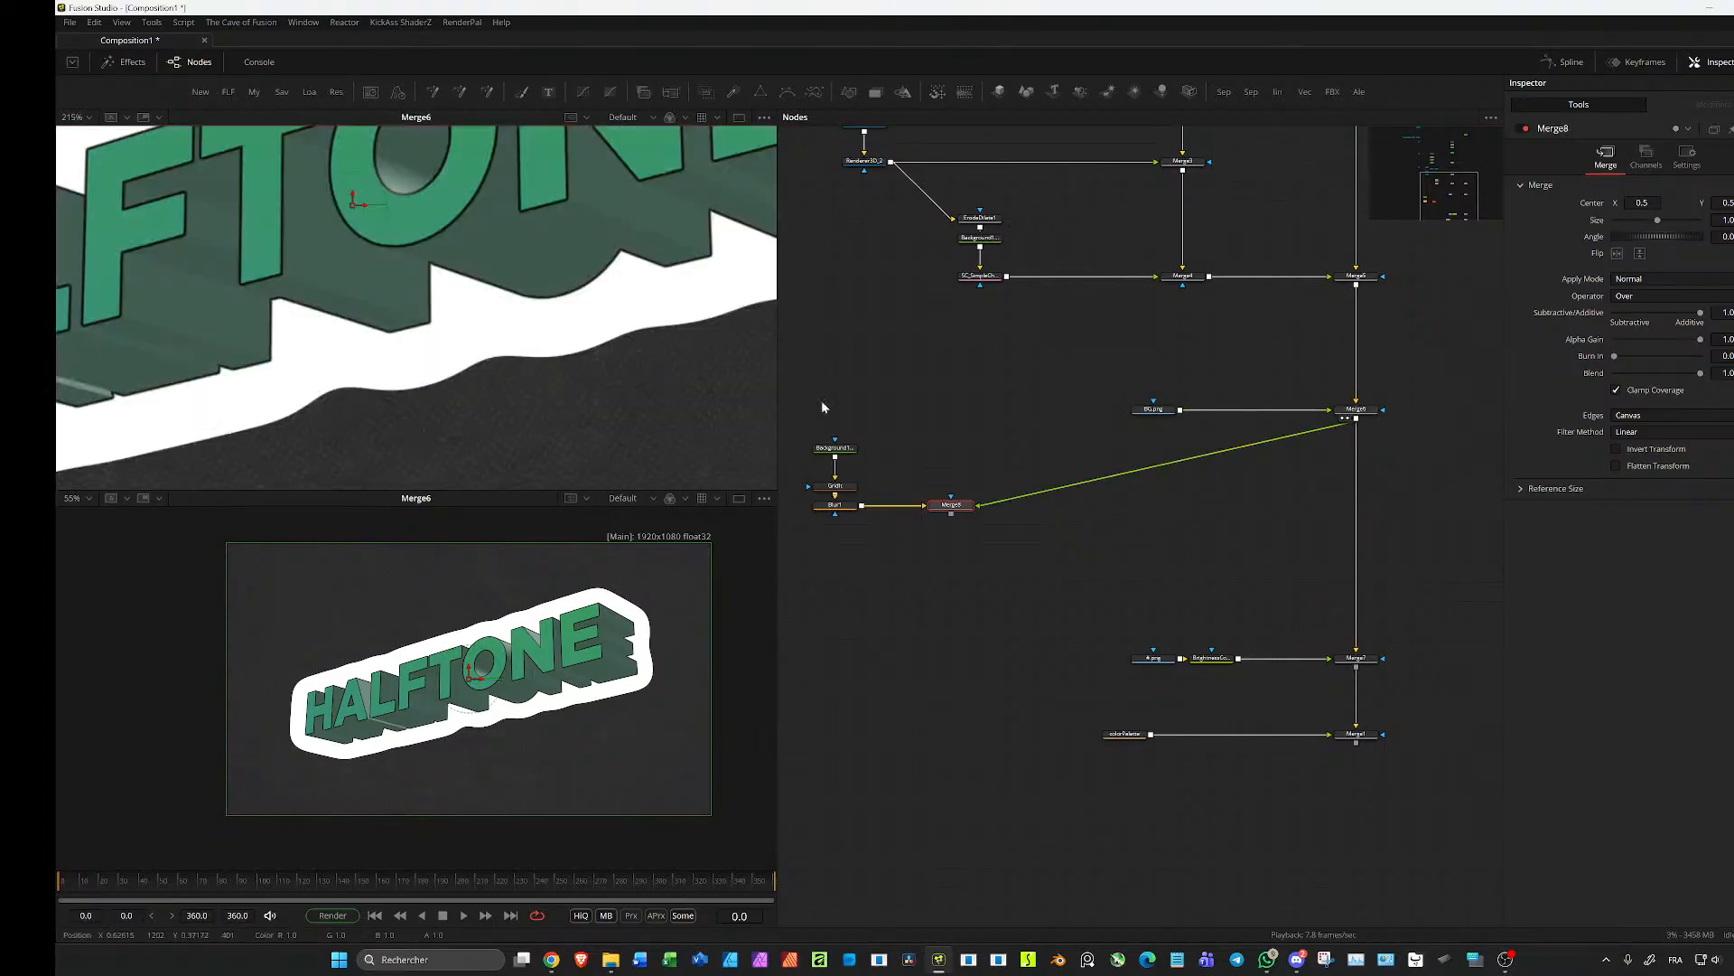
key("ctrl+f")
scroll(957, 506, "up", 5)
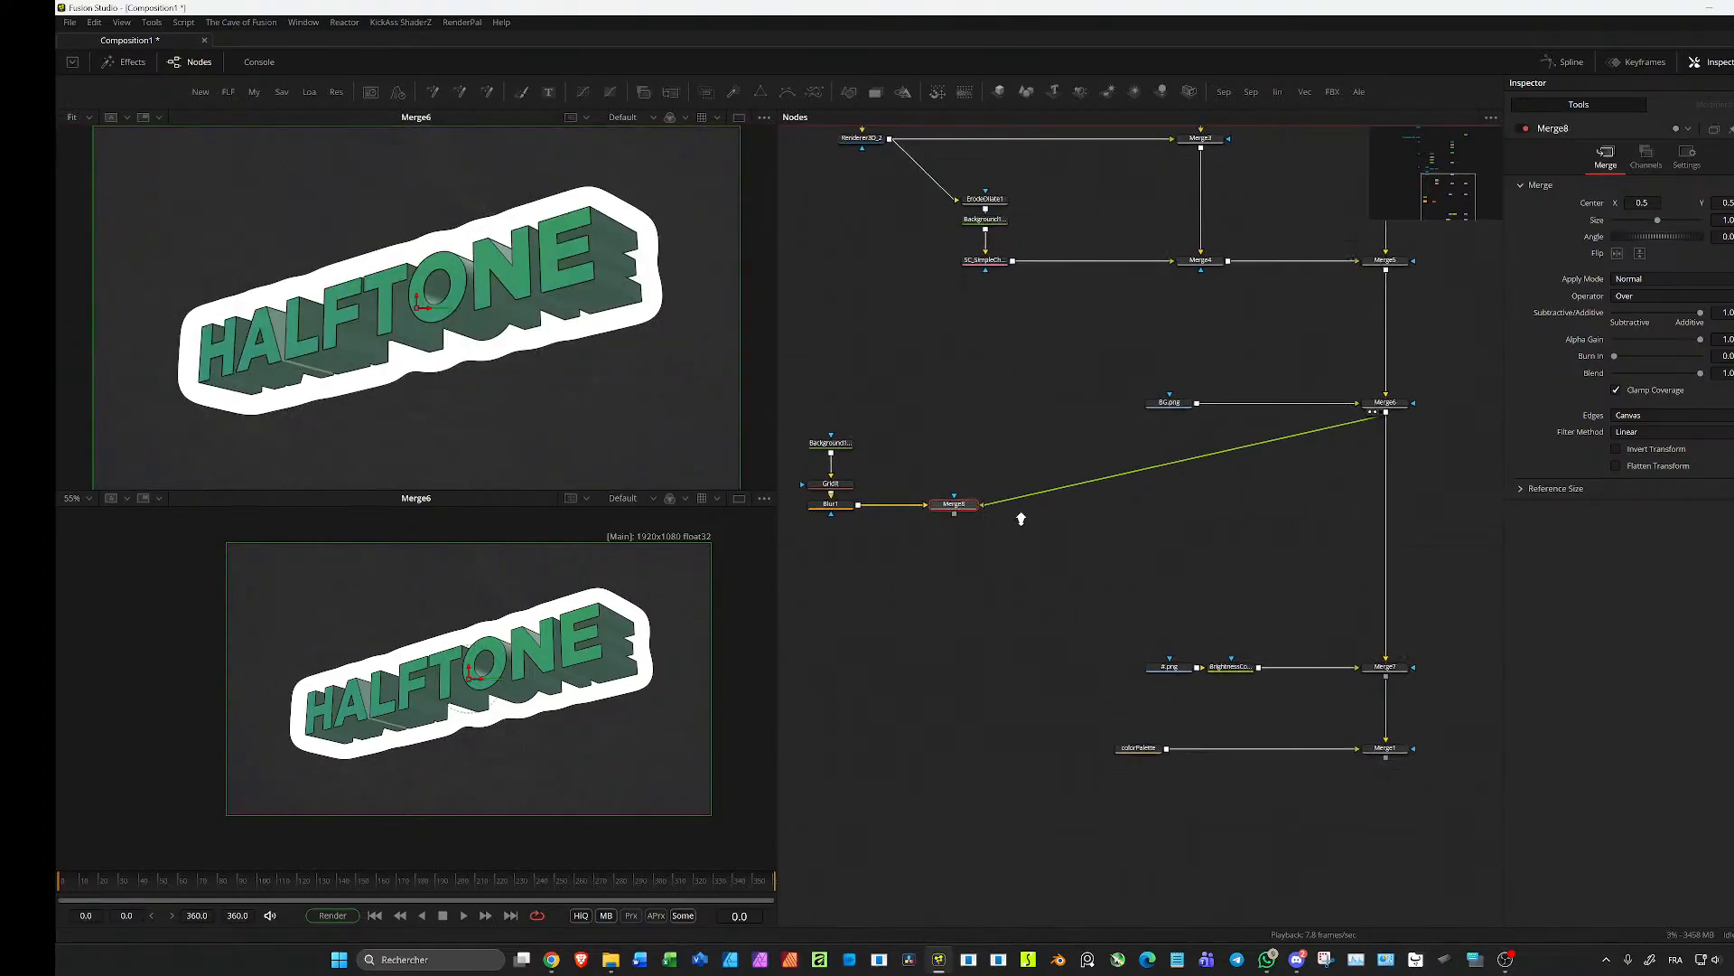
left_click(959, 484)
left_click_drag(1012, 483, 933, 489)
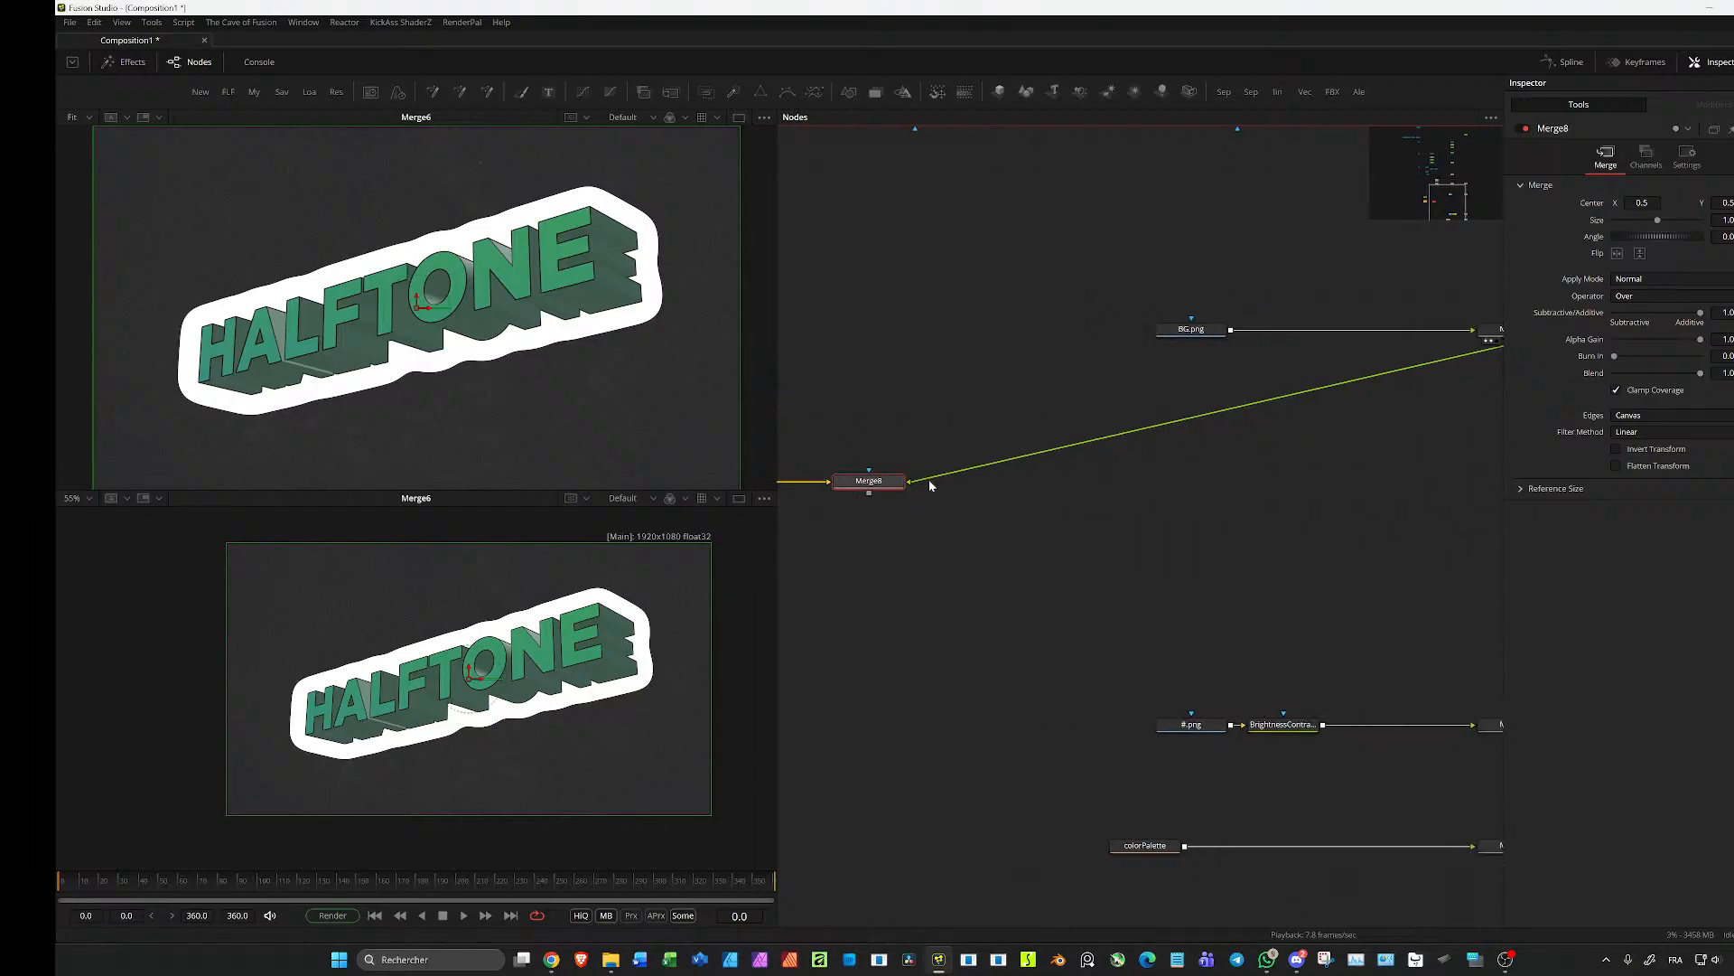
key("1")
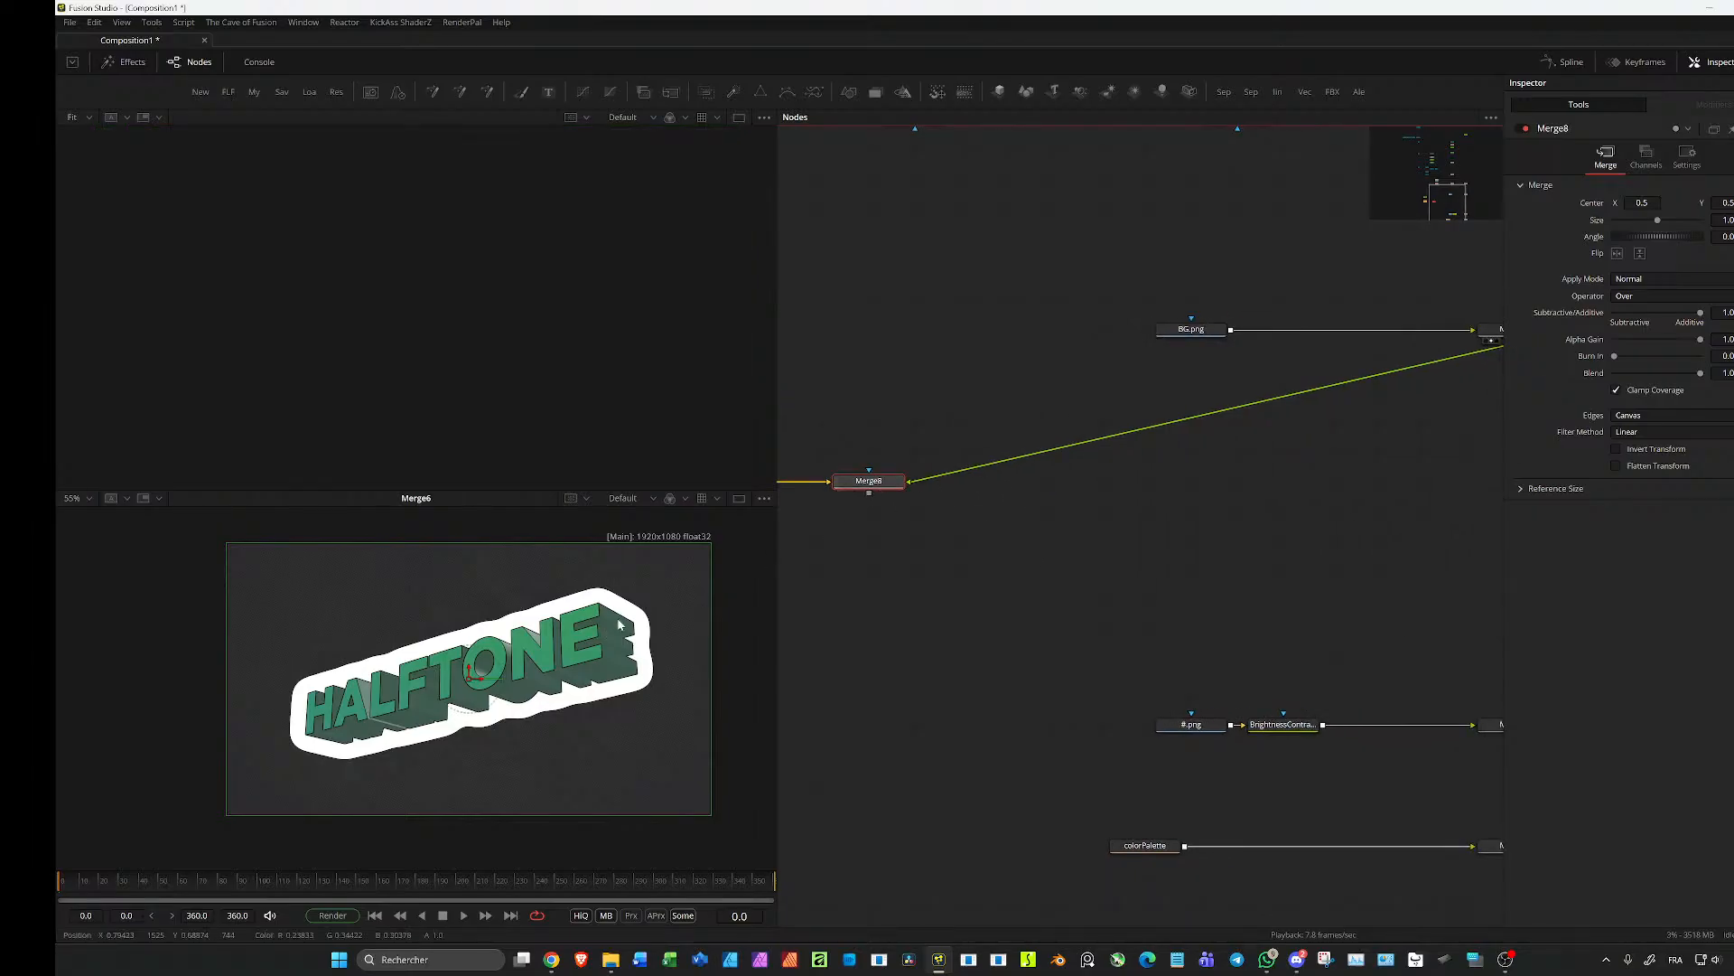
key("1")
key("ctrl+f")
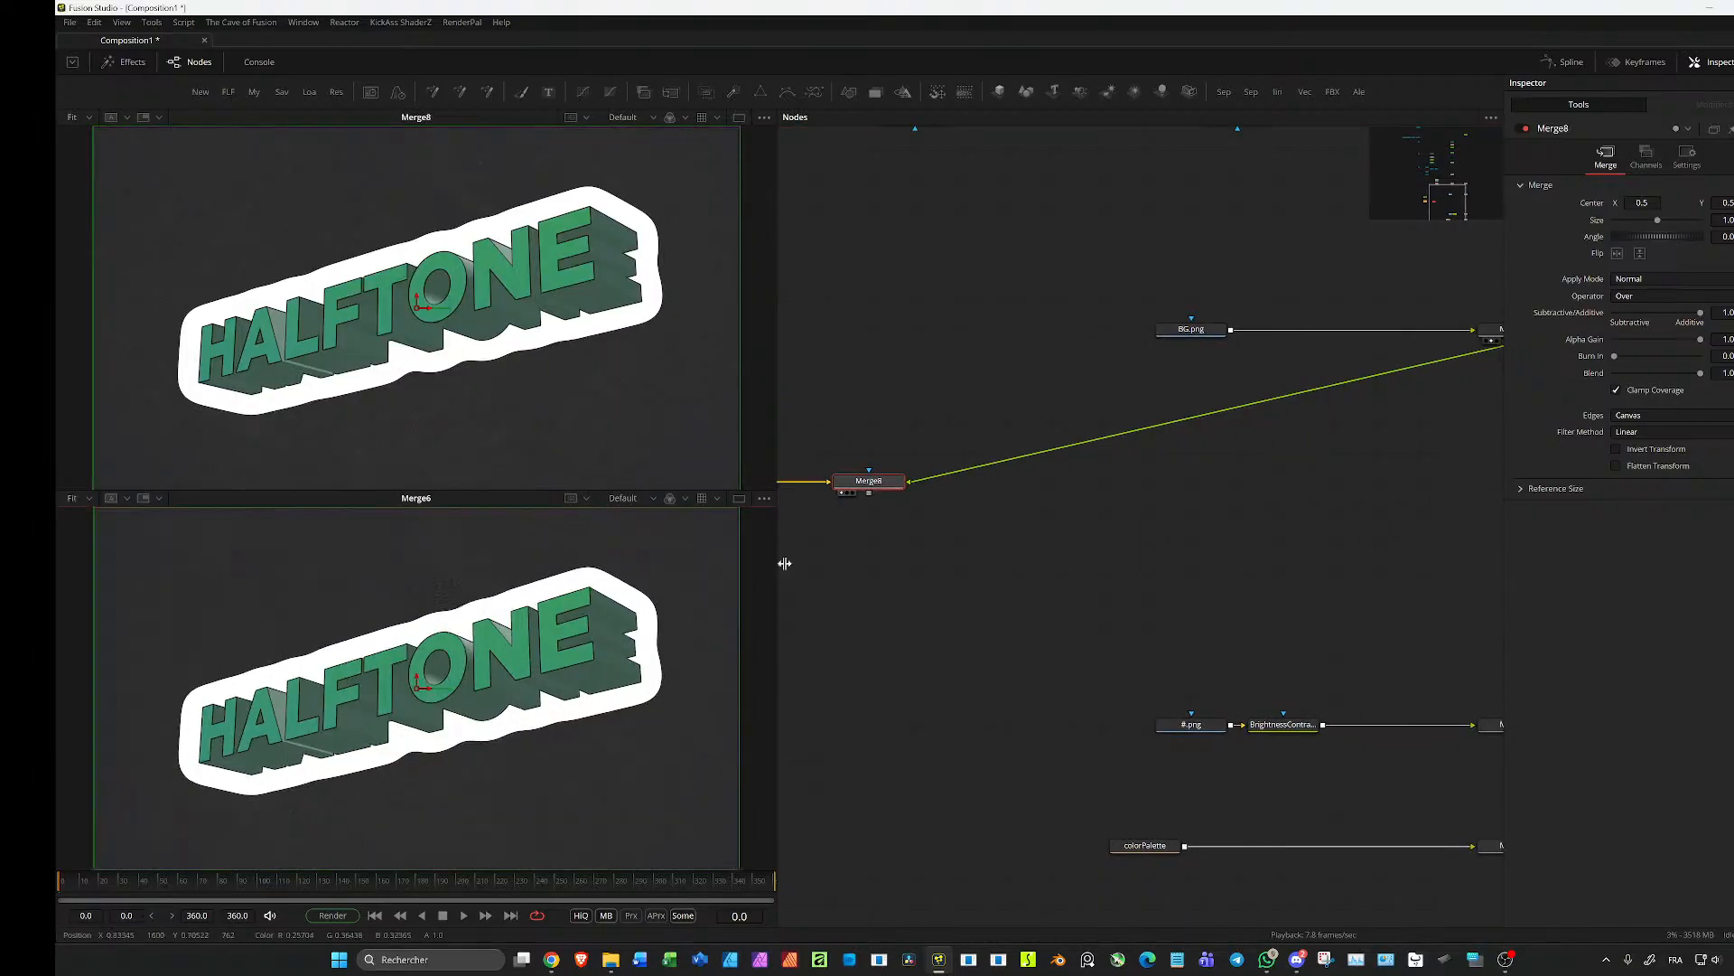
Step: Set the pattern merge's Apply Mode to Color Burn and swap its foreground and background inputs
left_click_drag(918, 534, 1189, 546)
left_click(969, 460)
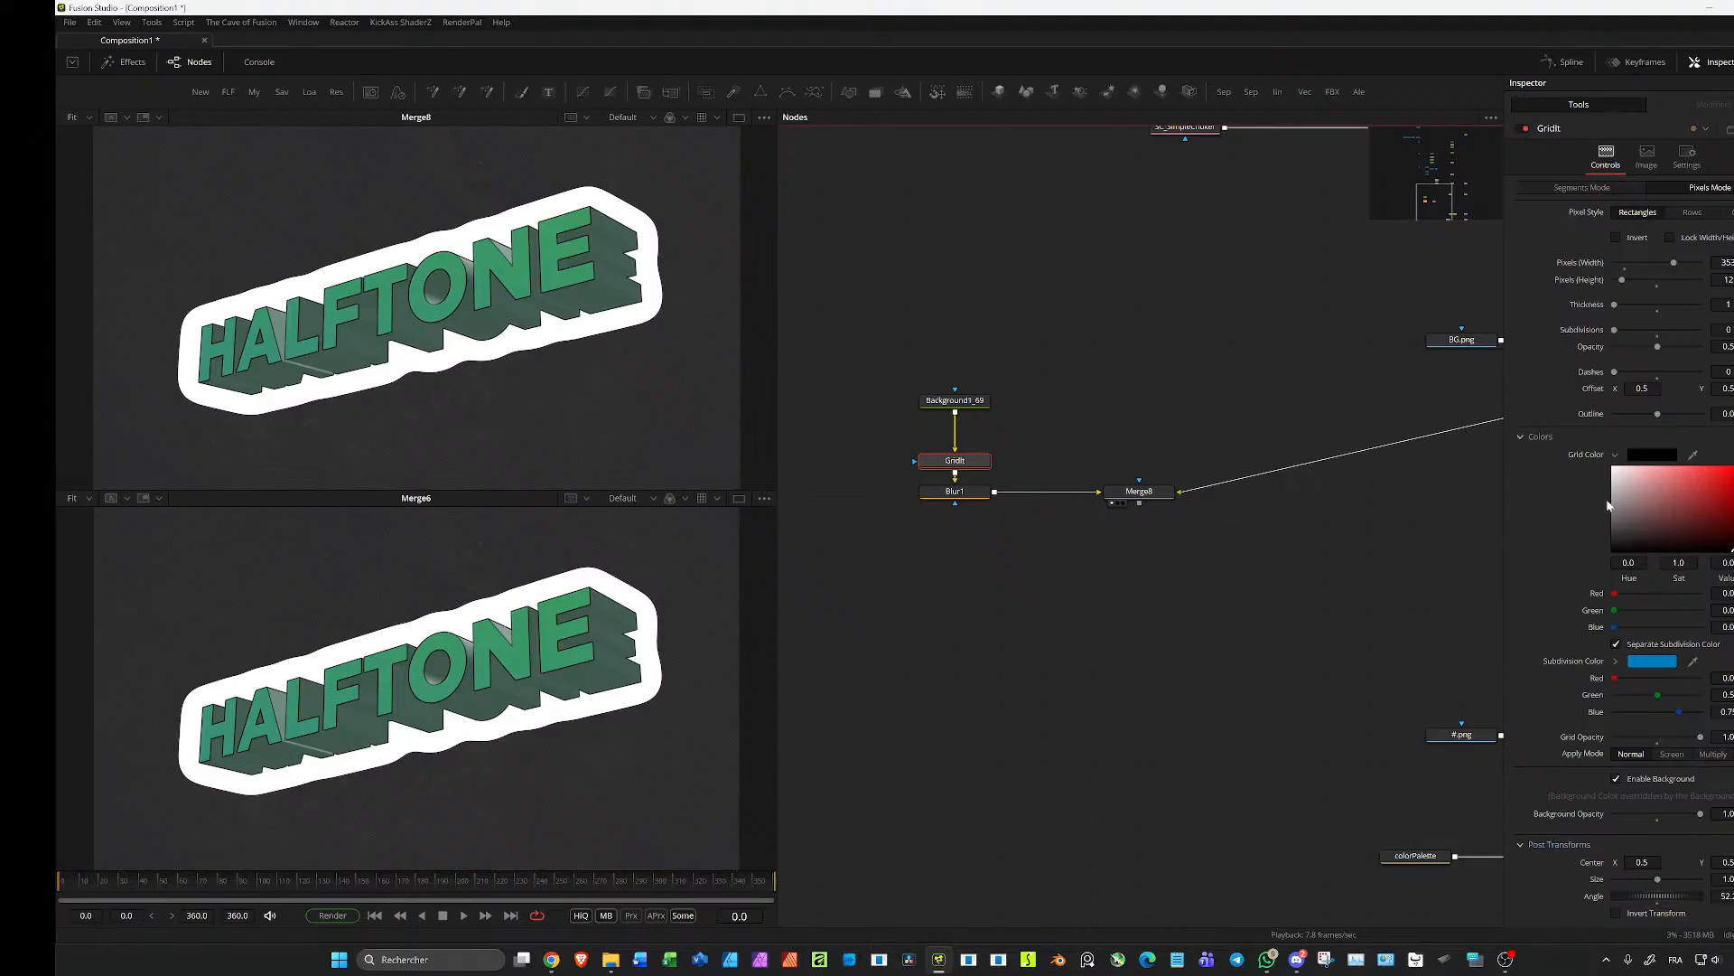
left_click(1136, 491)
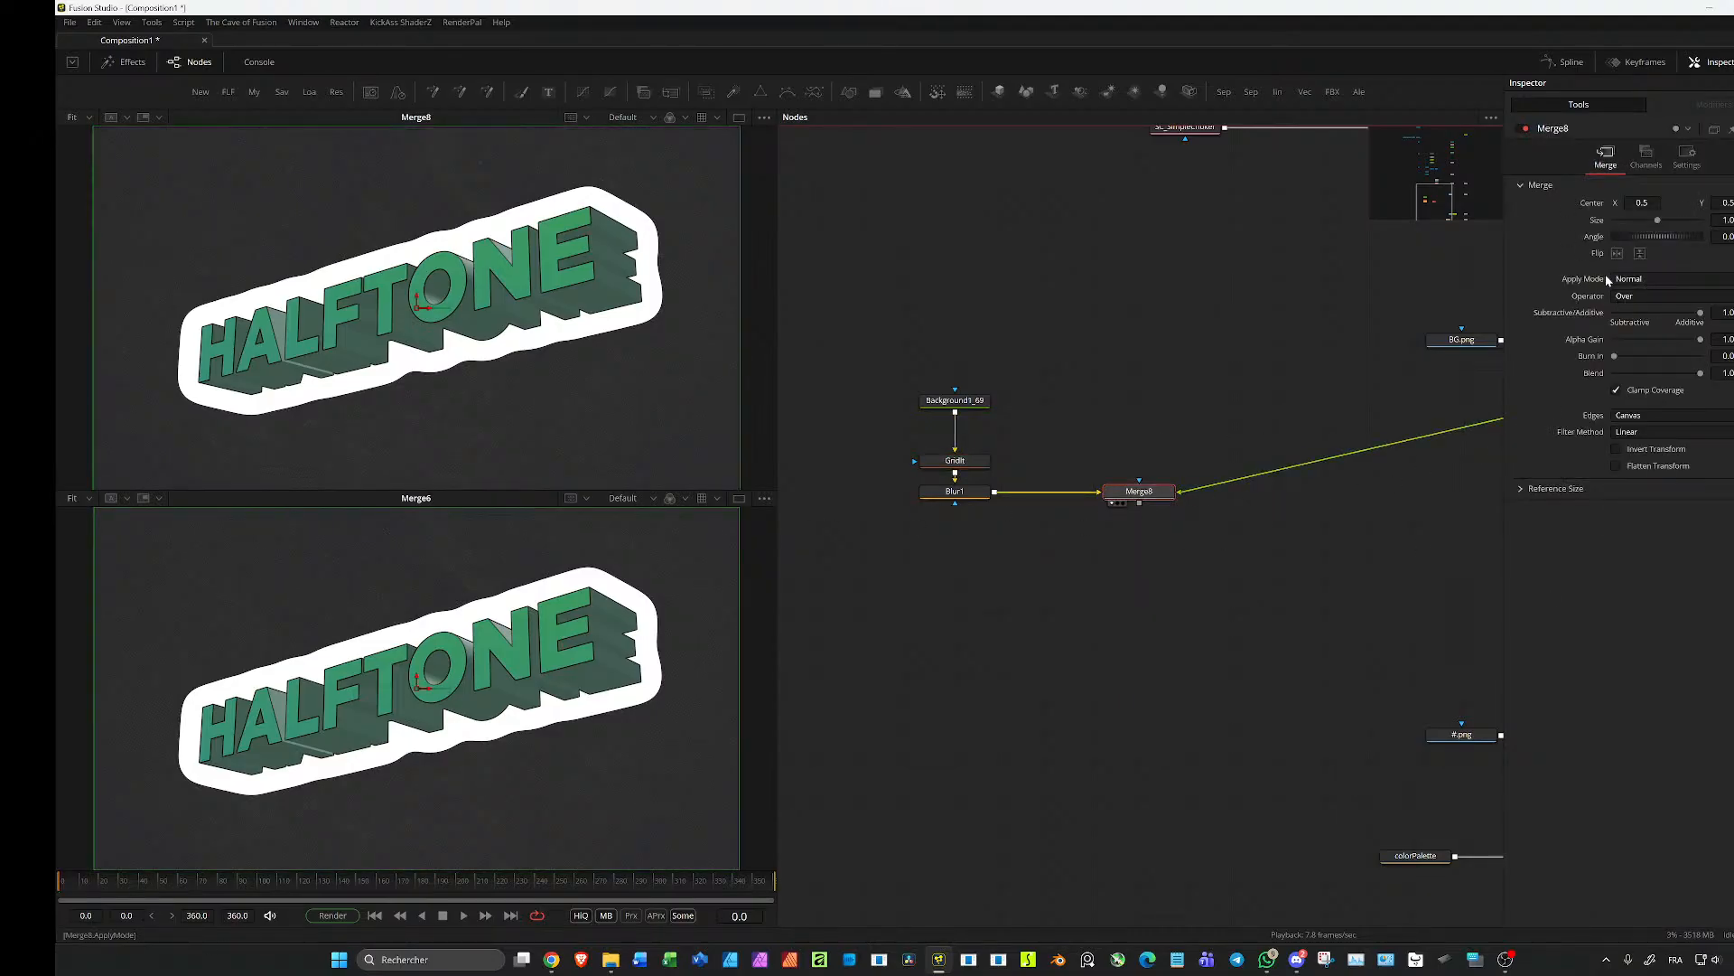
left_click(1667, 280)
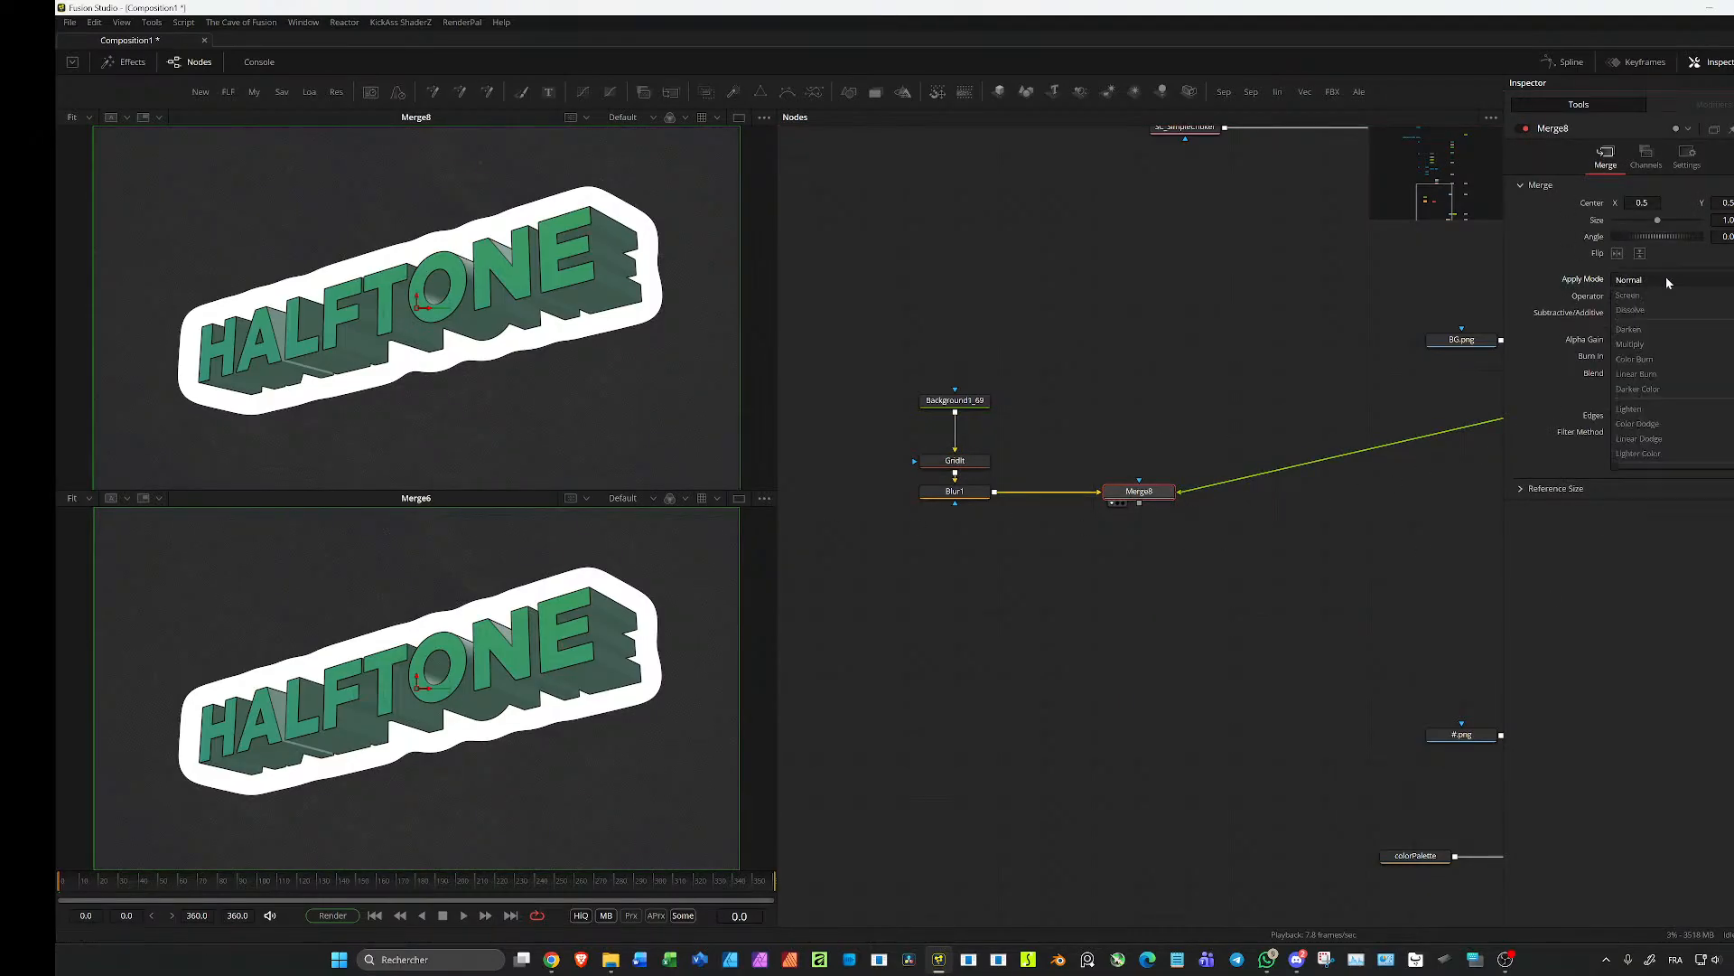
left_click(1655, 360)
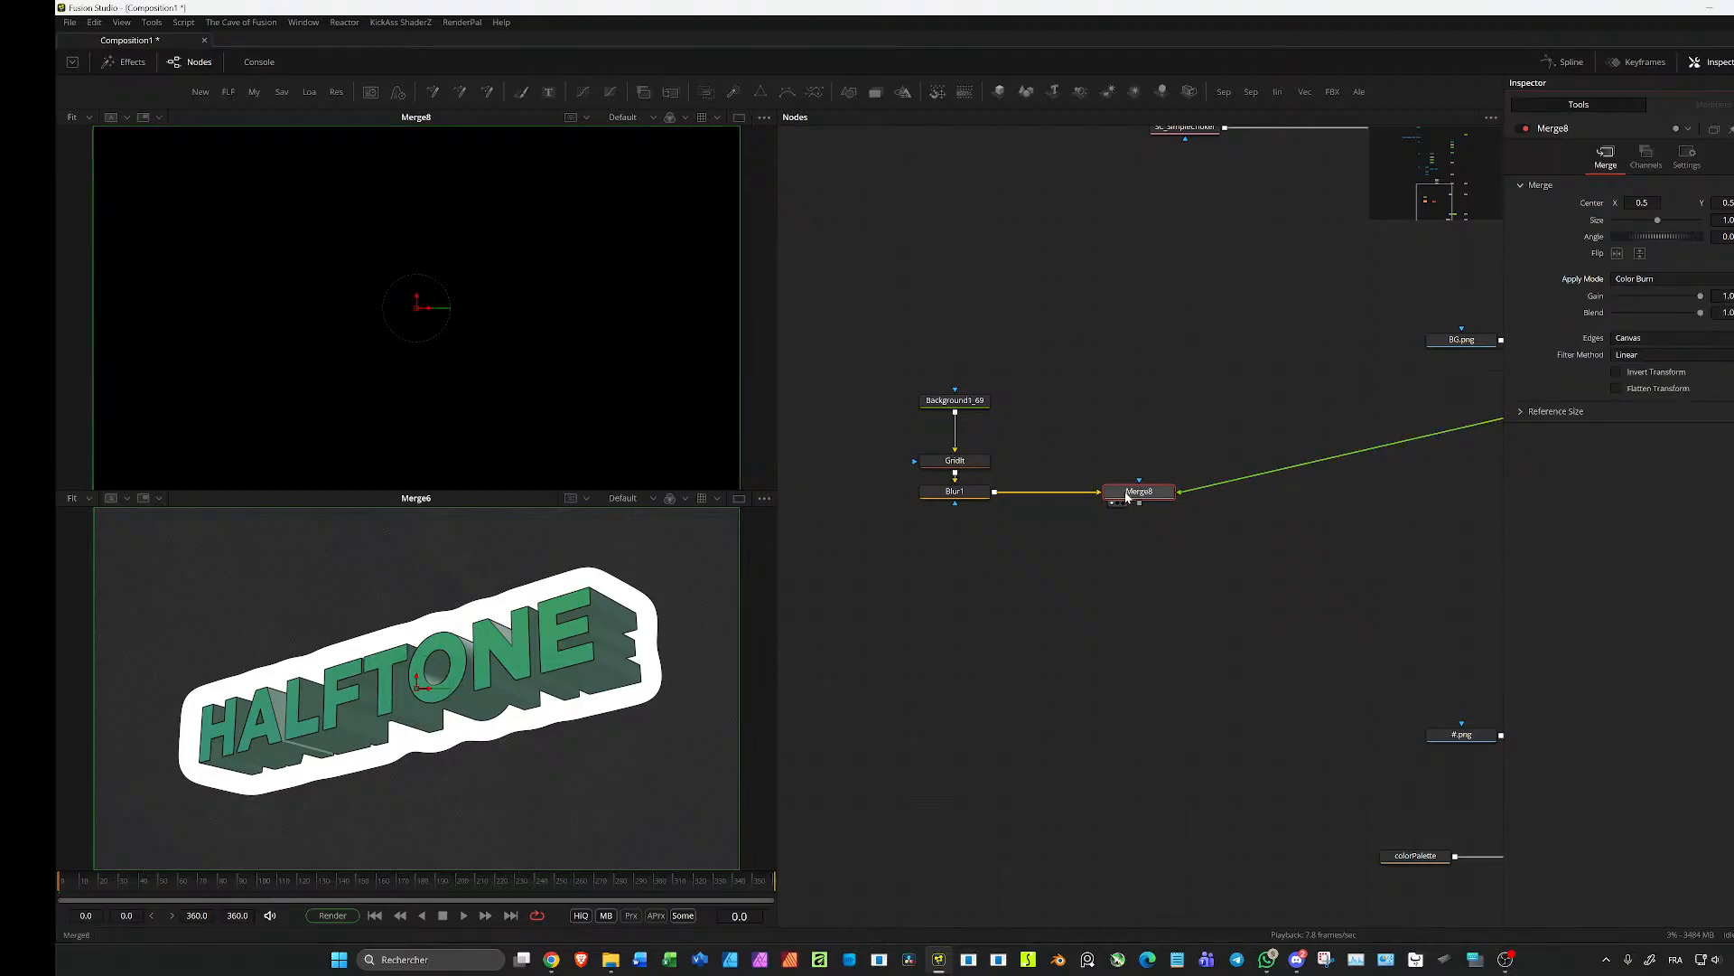
key("ctrl+t")
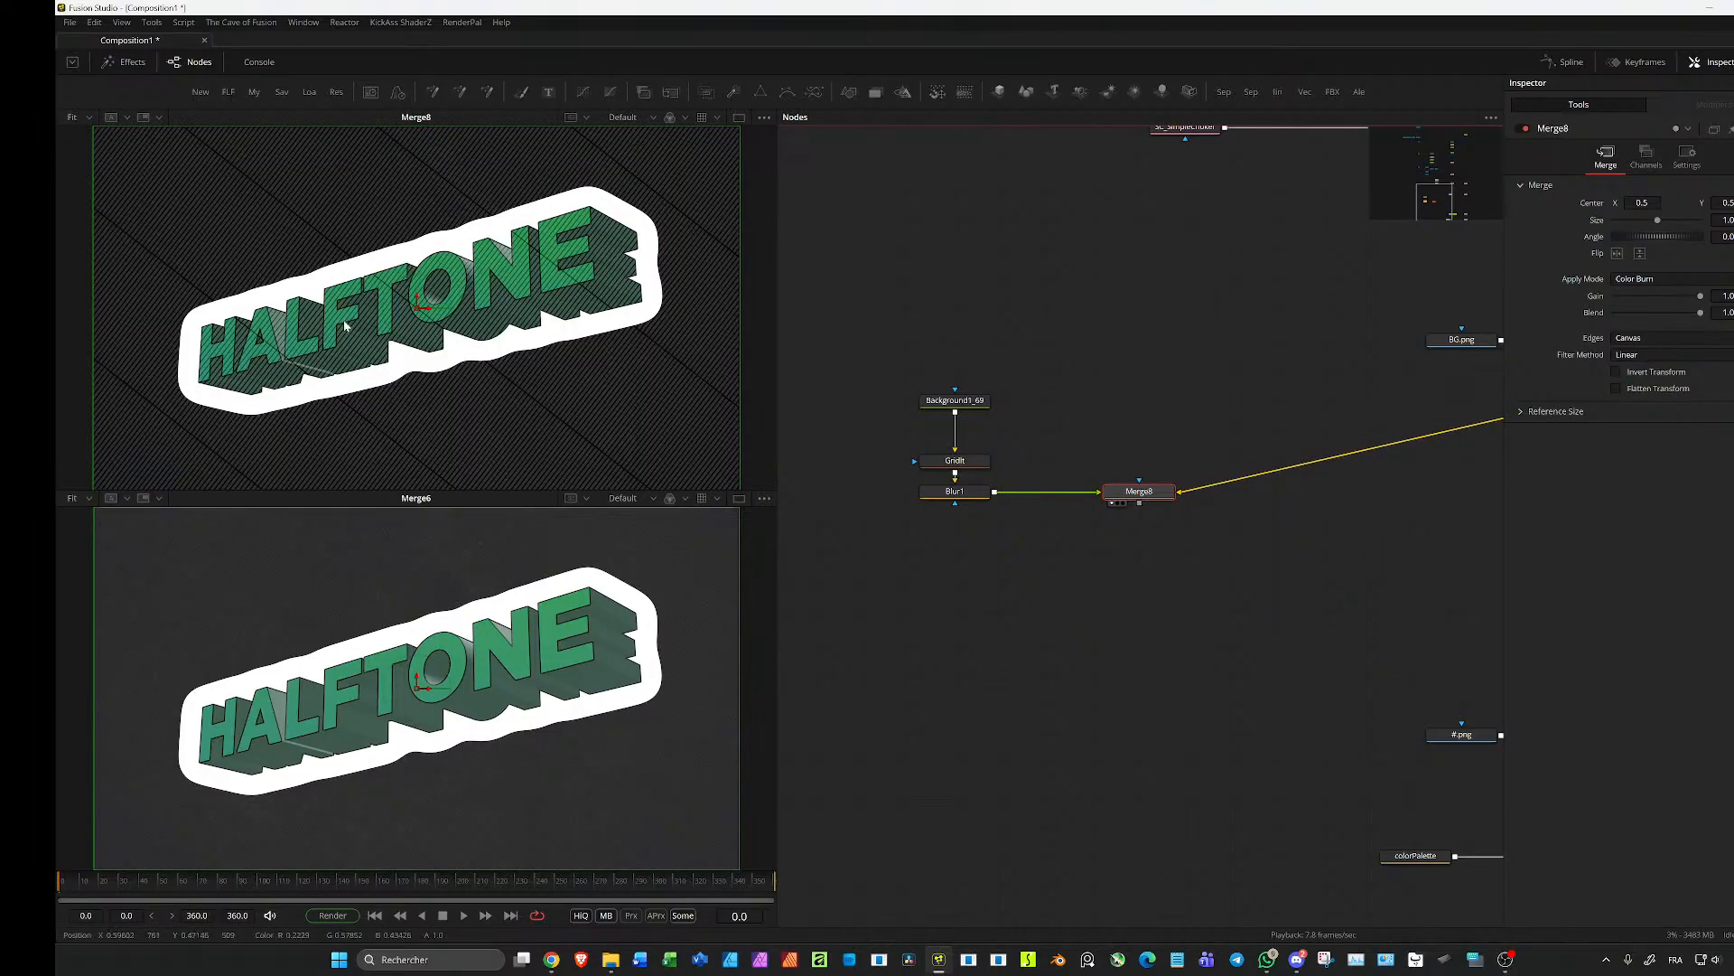
scroll(585, 339, "up", 5)
scroll(585, 339, "down", 5)
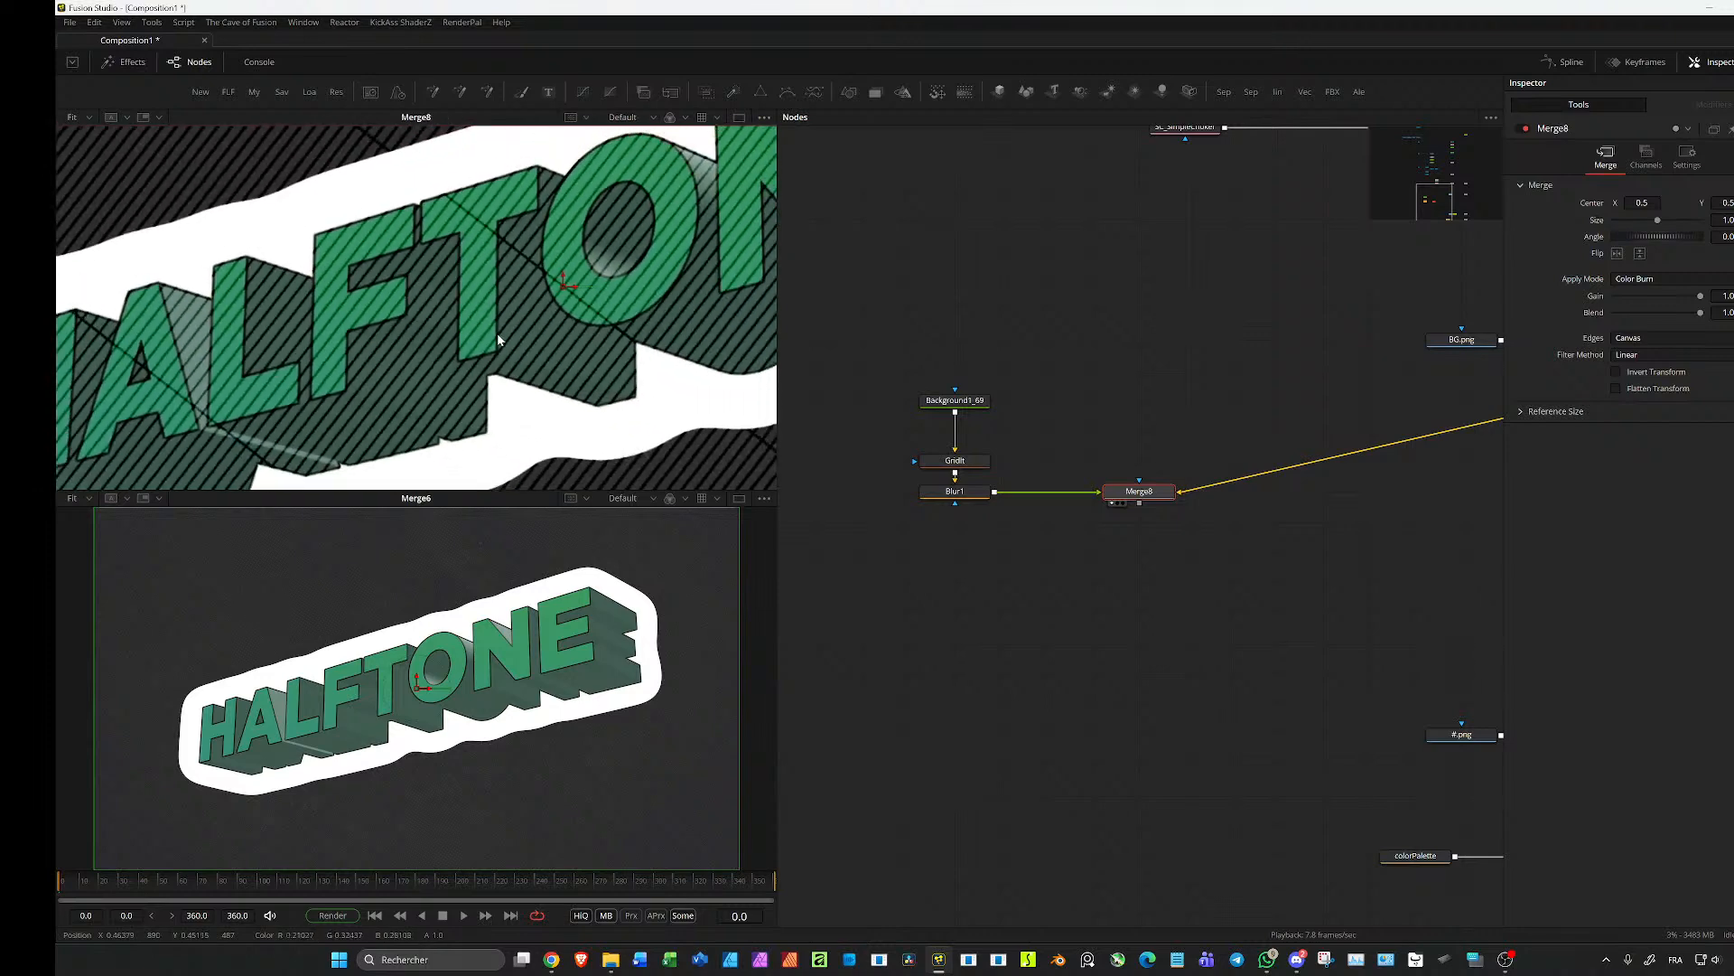
scroll(383, 343, "down", 1)
Step: Add a BrightnessContrast node after the Color Burn merge, display it, and set Saturation to 0, Low to 0.4 and High to about 0.6
left_click_drag(1250, 558, 1153, 542)
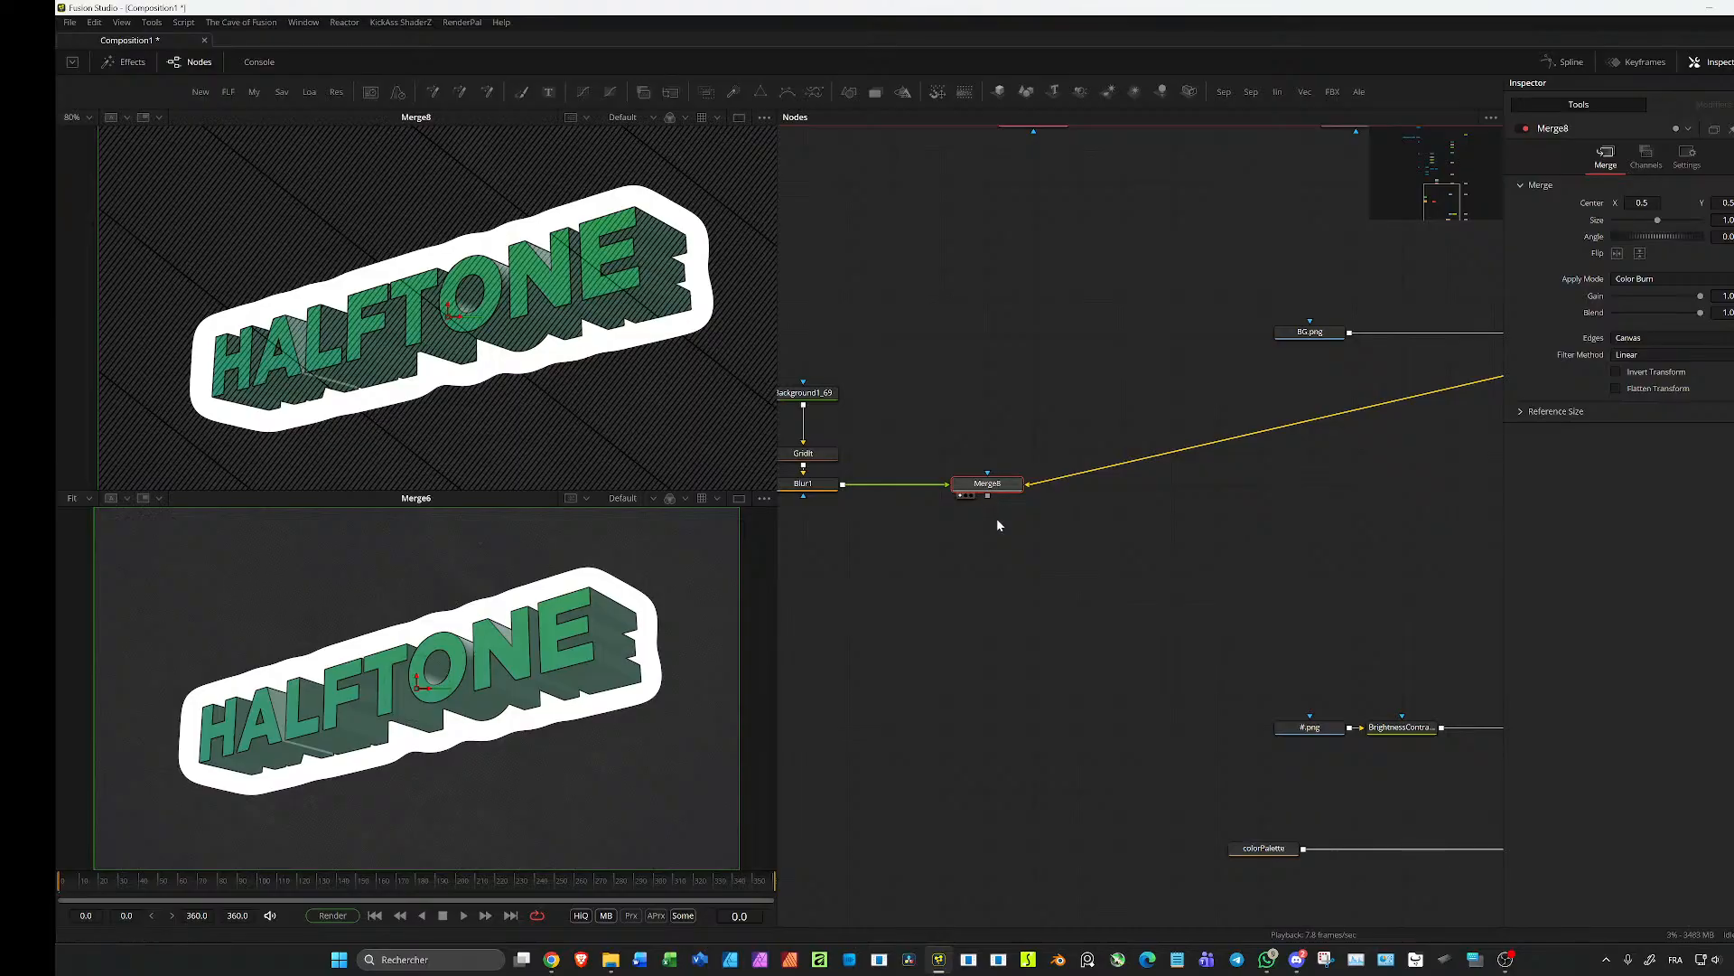
key("ctrl+v")
left_click_drag(1087, 487, 995, 547)
key("1")
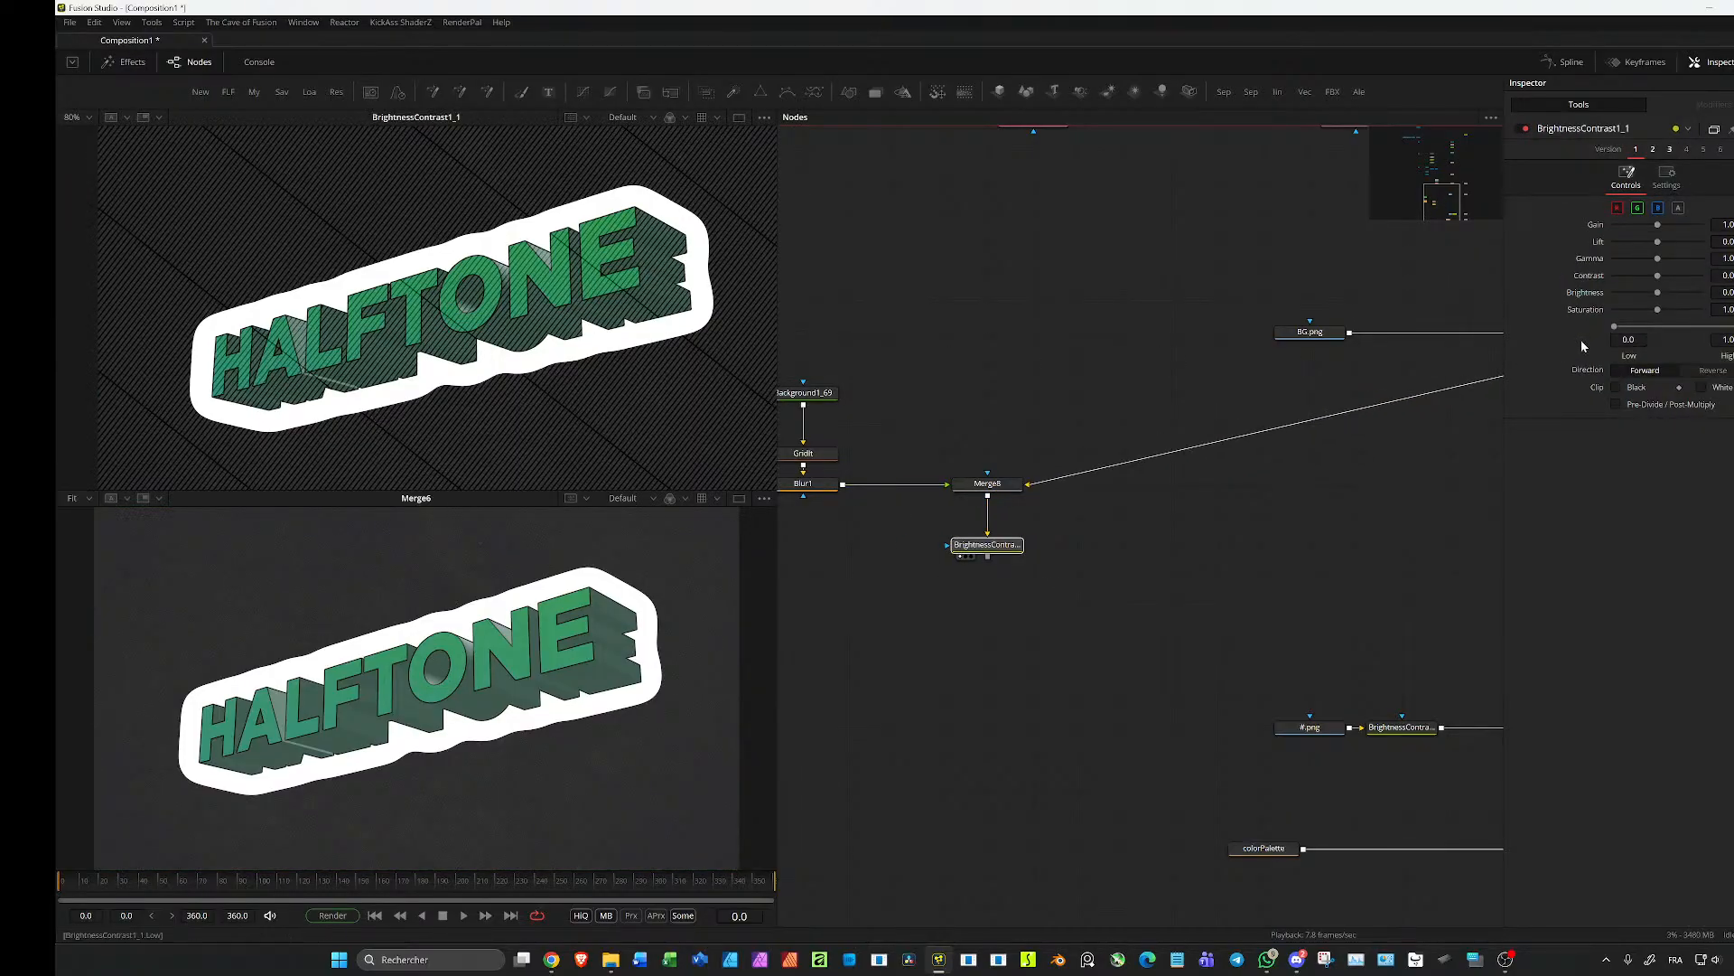
mouse_move(1658, 309)
left_mouse_down()
mouse_move(1529, 310)
mouse_move(1676, 324)
left_mouse_up()
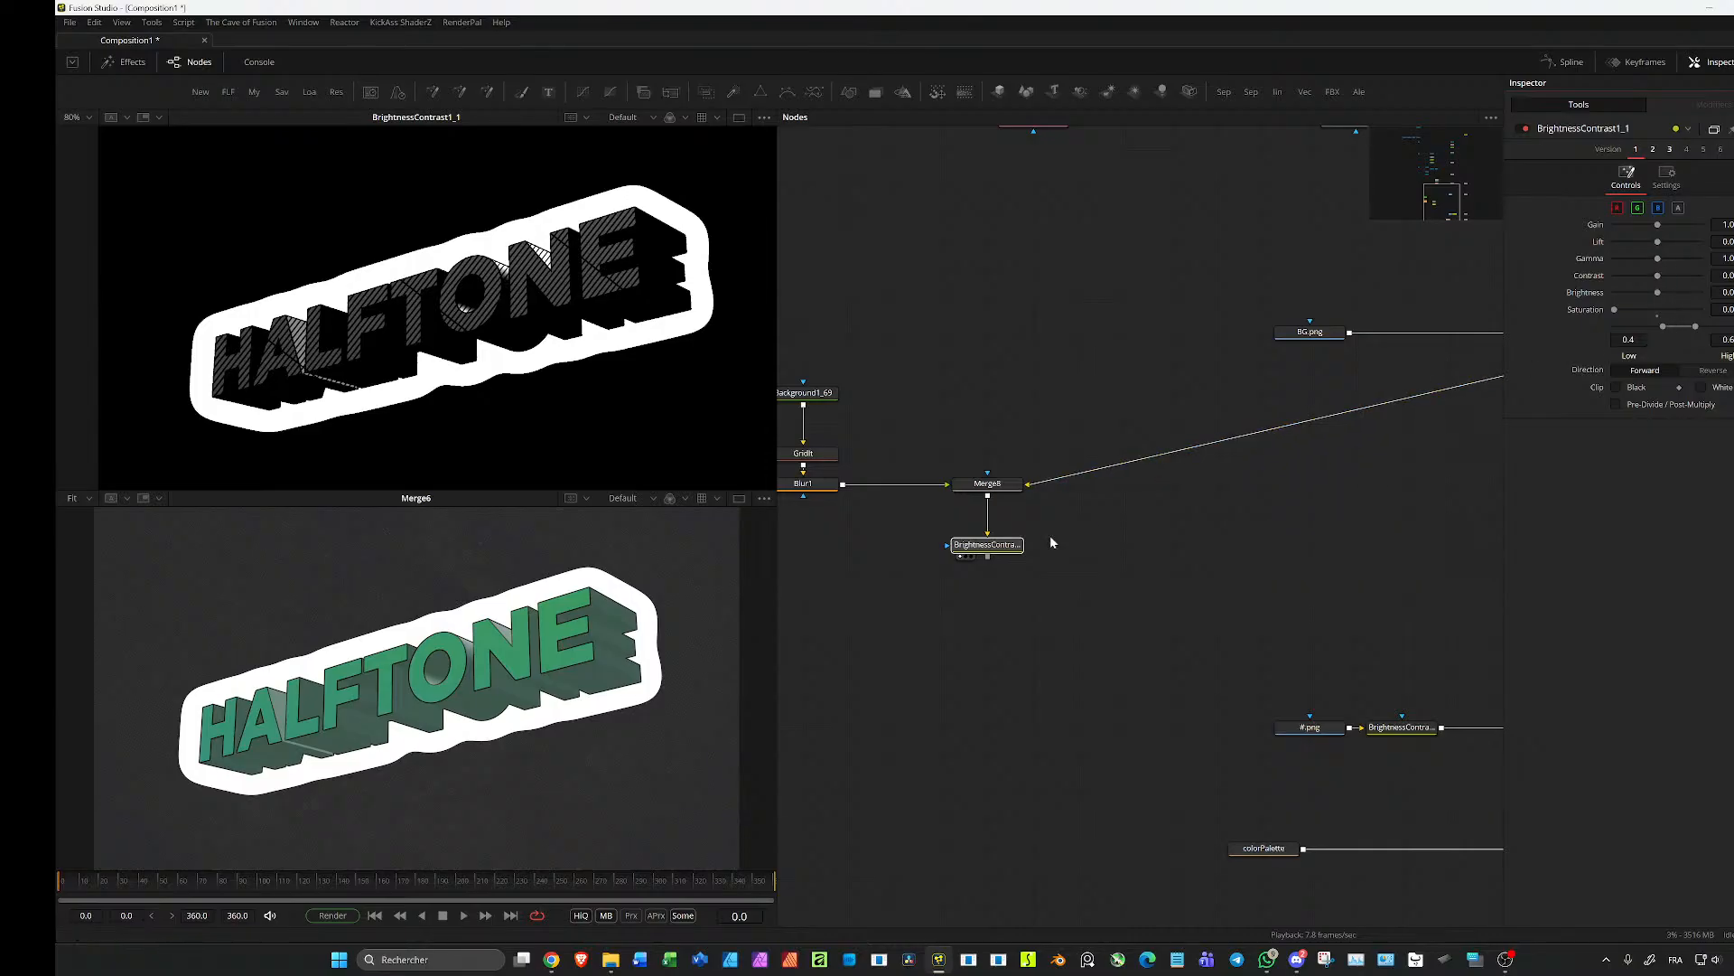
Step: Raise the BrightnessContrast Lift to about 0.02 and narrow its range to Low 0.444 and High about 0.47
left_click_drag(987, 545, 987, 576)
left_click(987, 484)
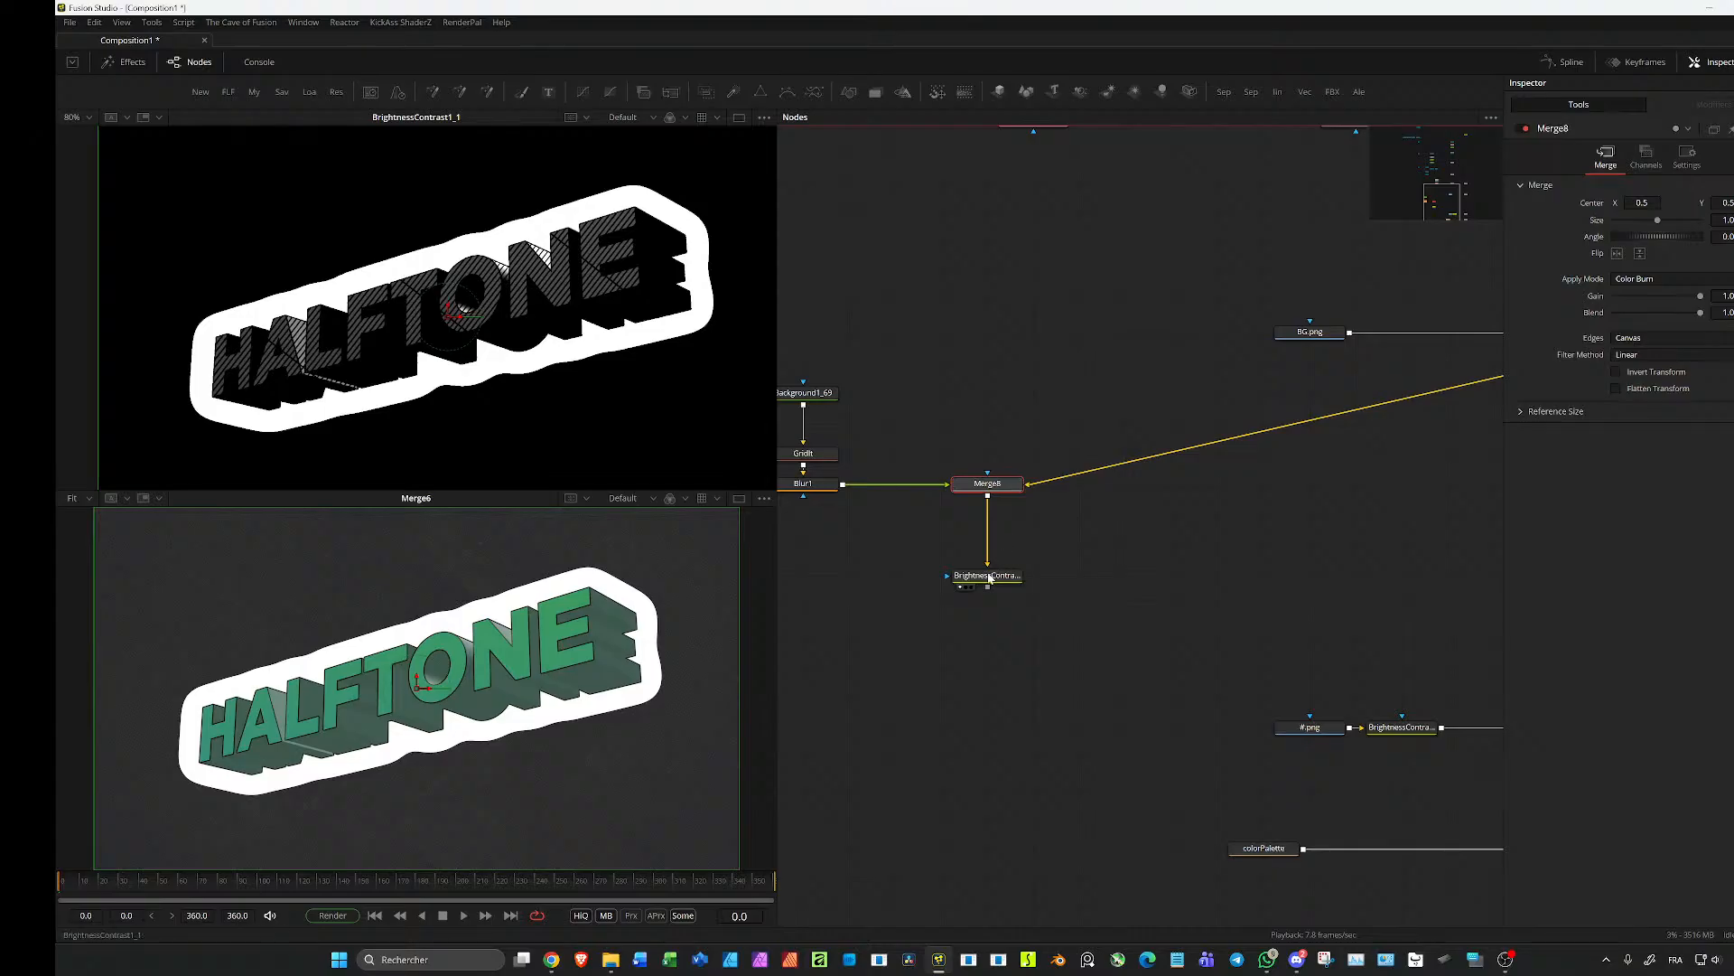
left_click_drag(988, 575, 987, 545)
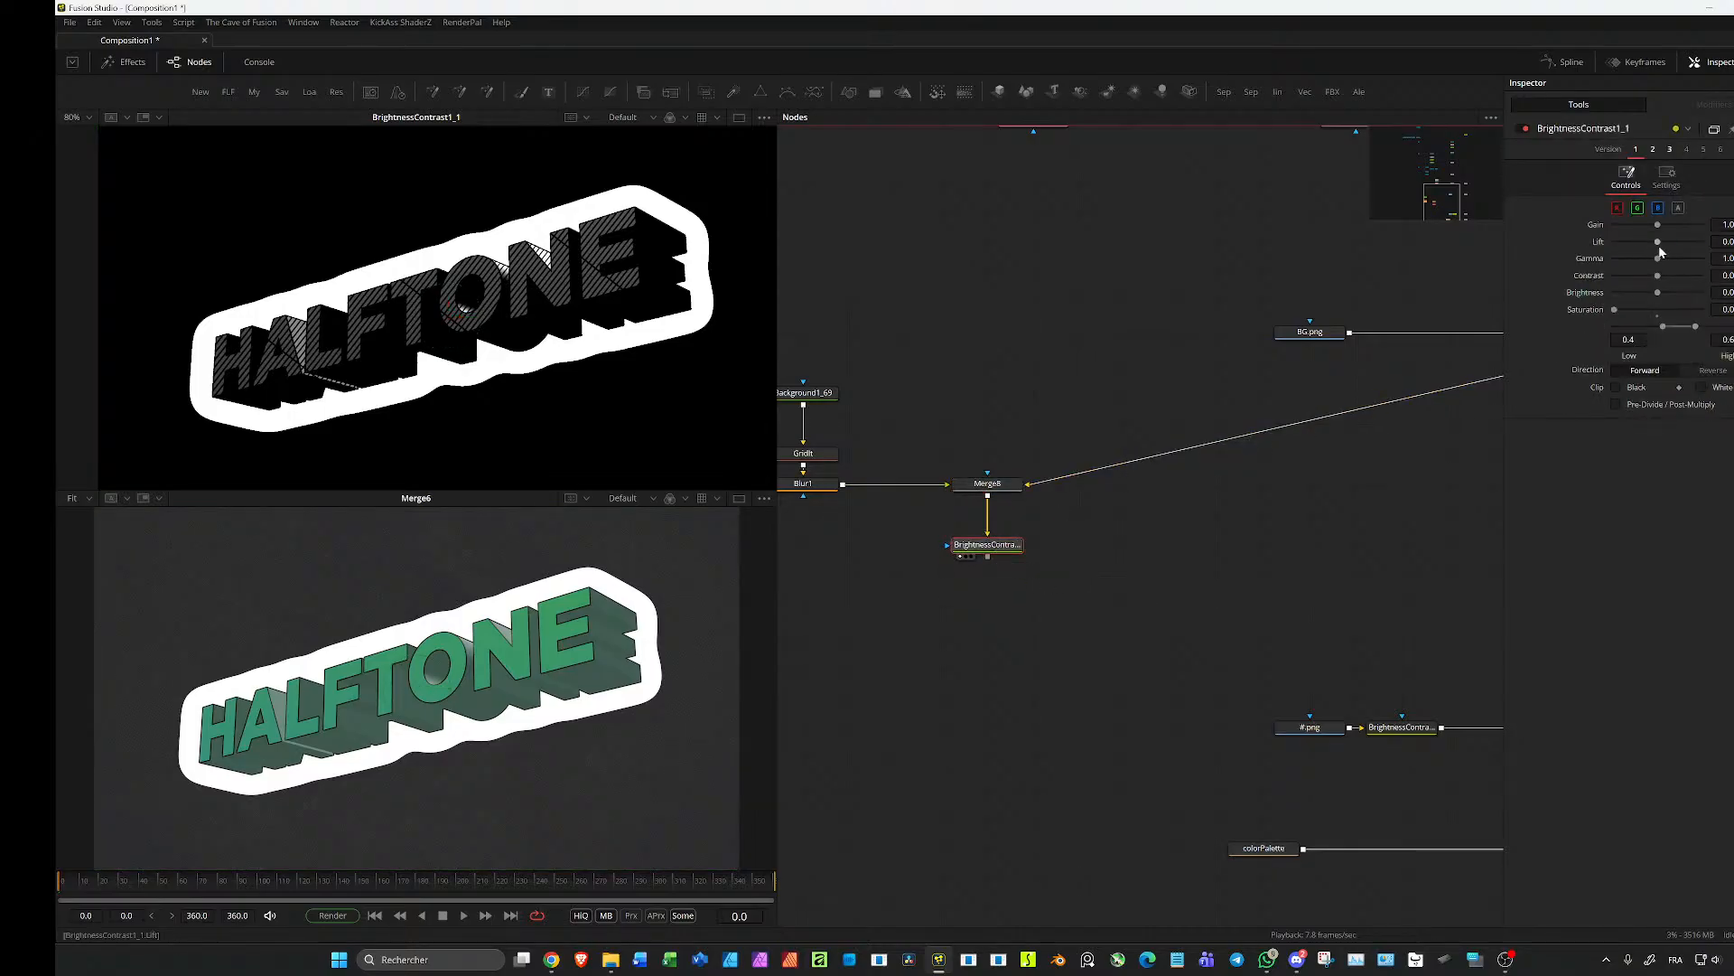
left_click_drag(1658, 243, 1659, 244)
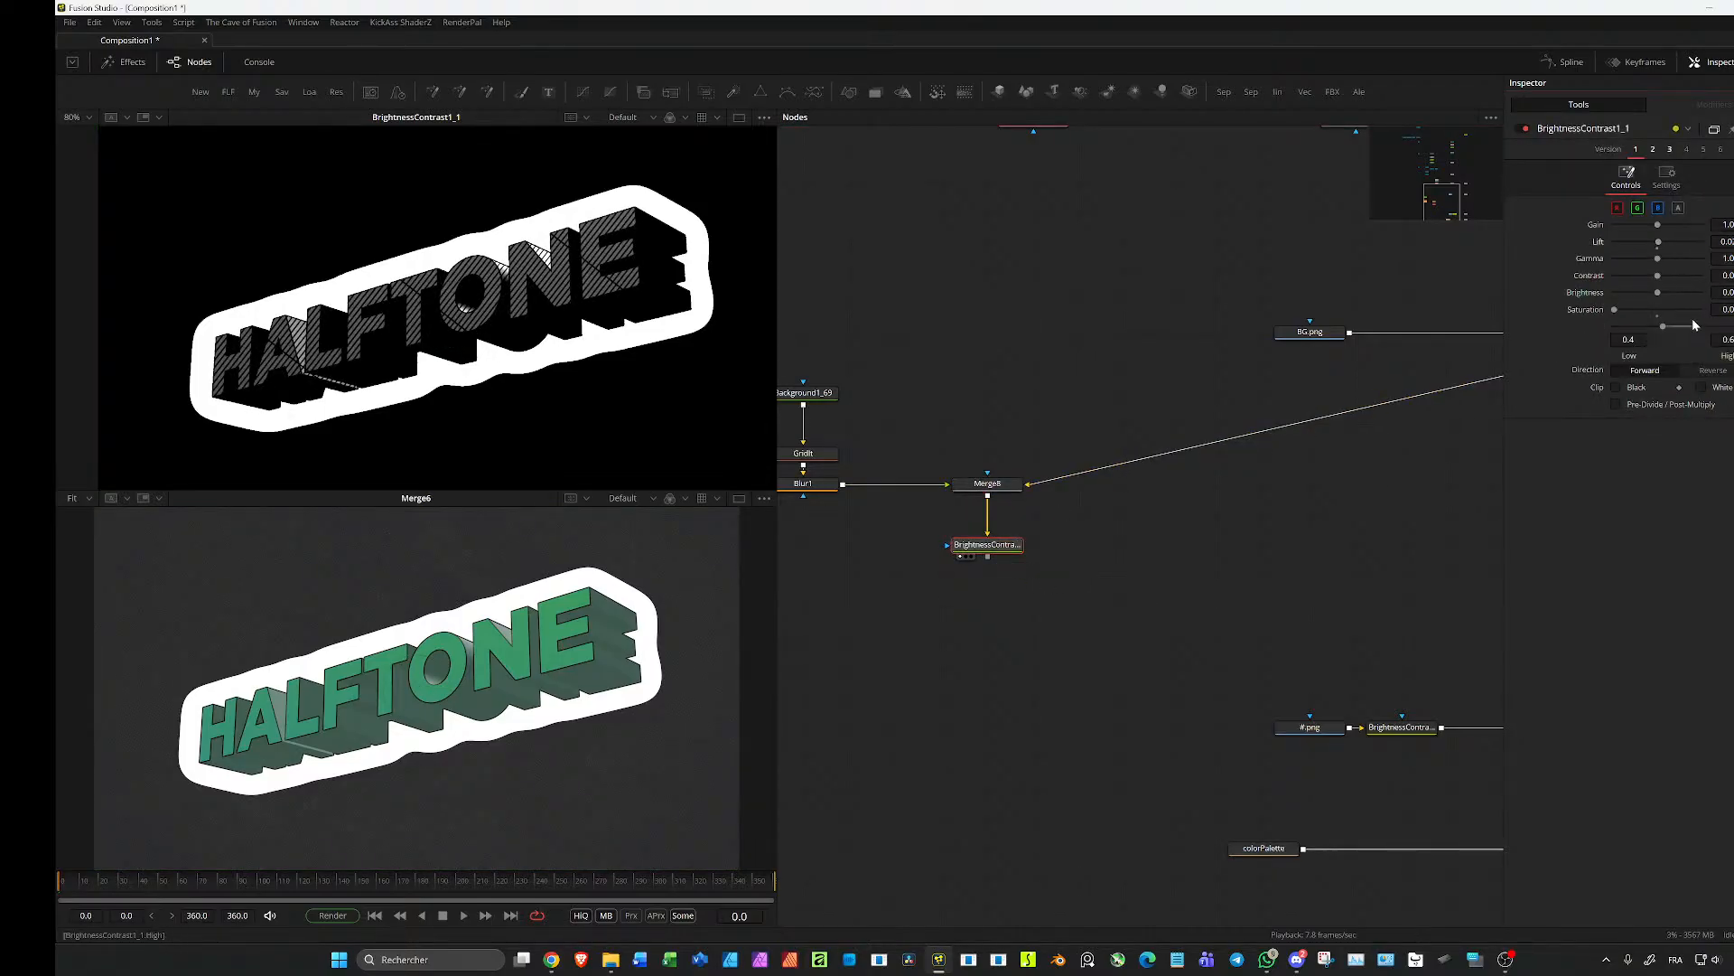
left_click_drag(1693, 330, 1674, 335)
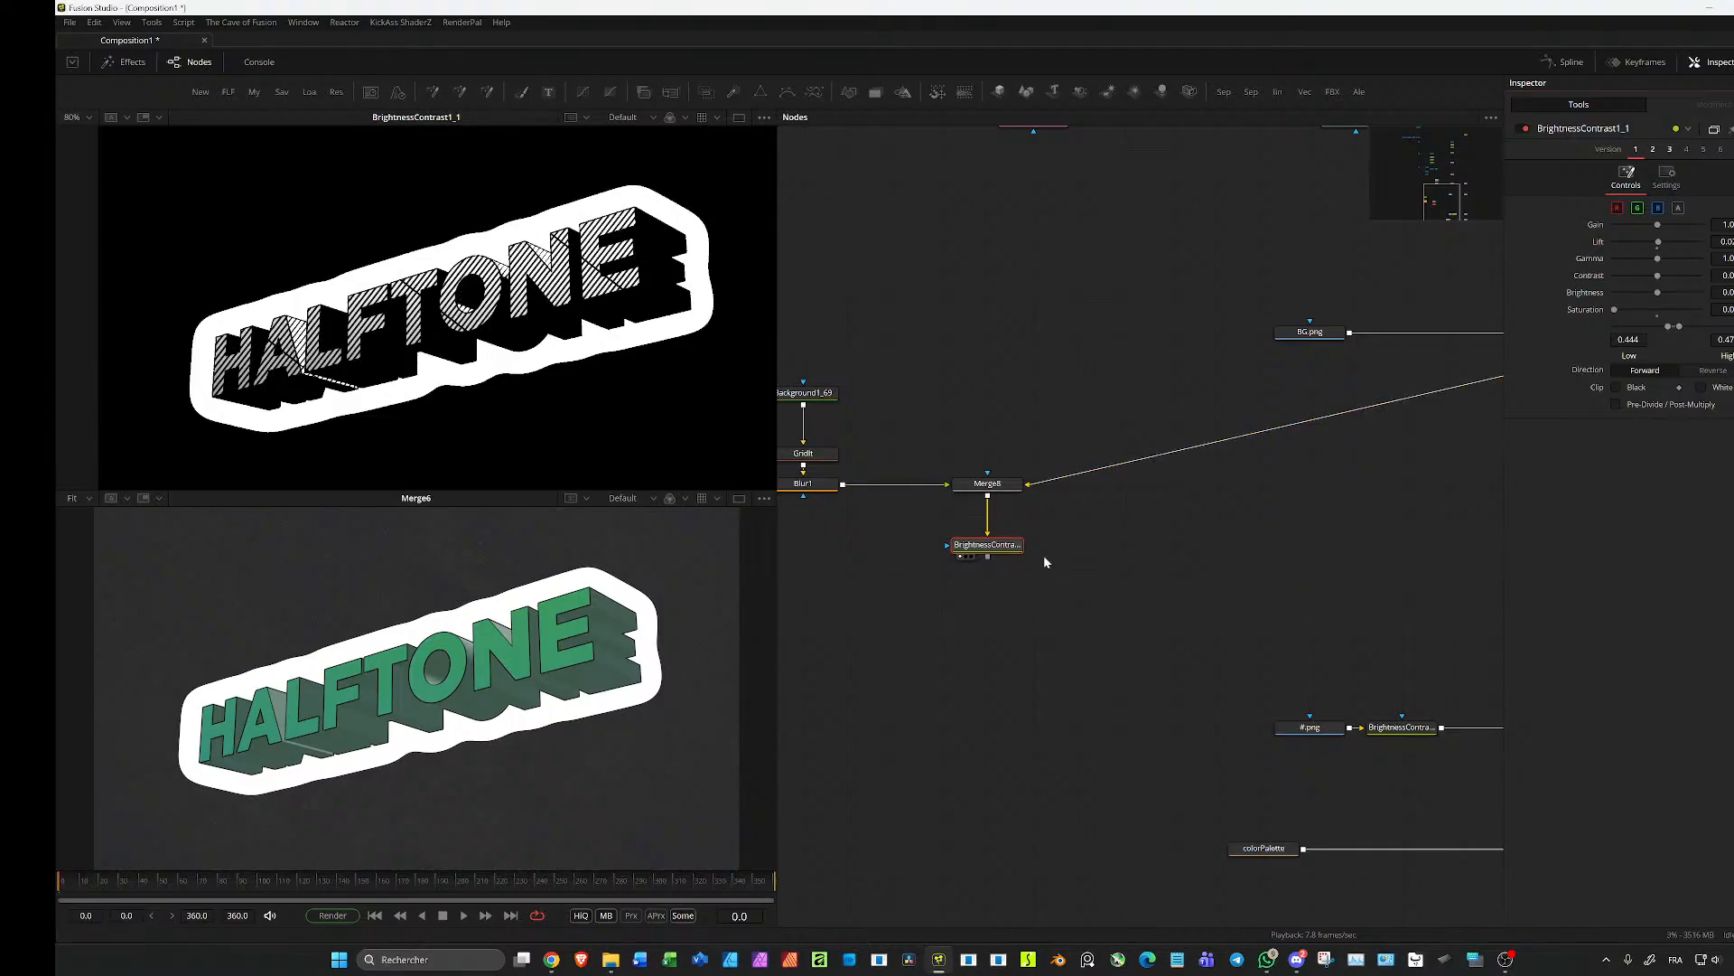
scroll(1012, 580, "up", 3)
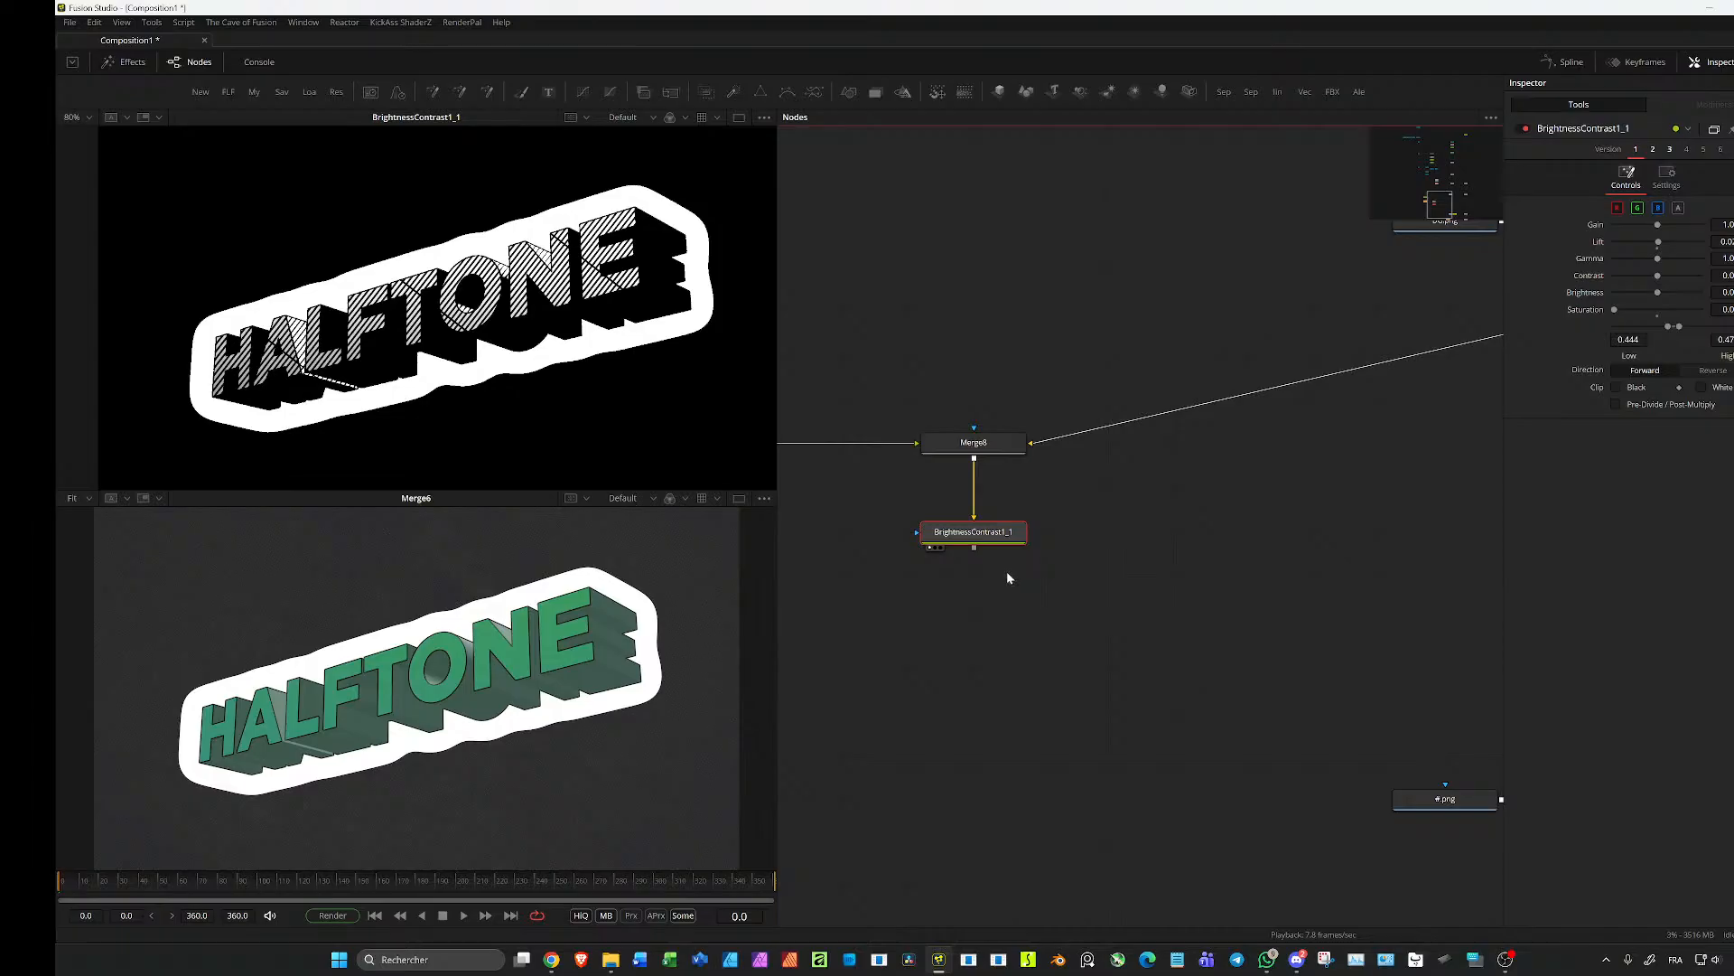
key("ctrl+v")
left_click(1108, 535, "ctrl")
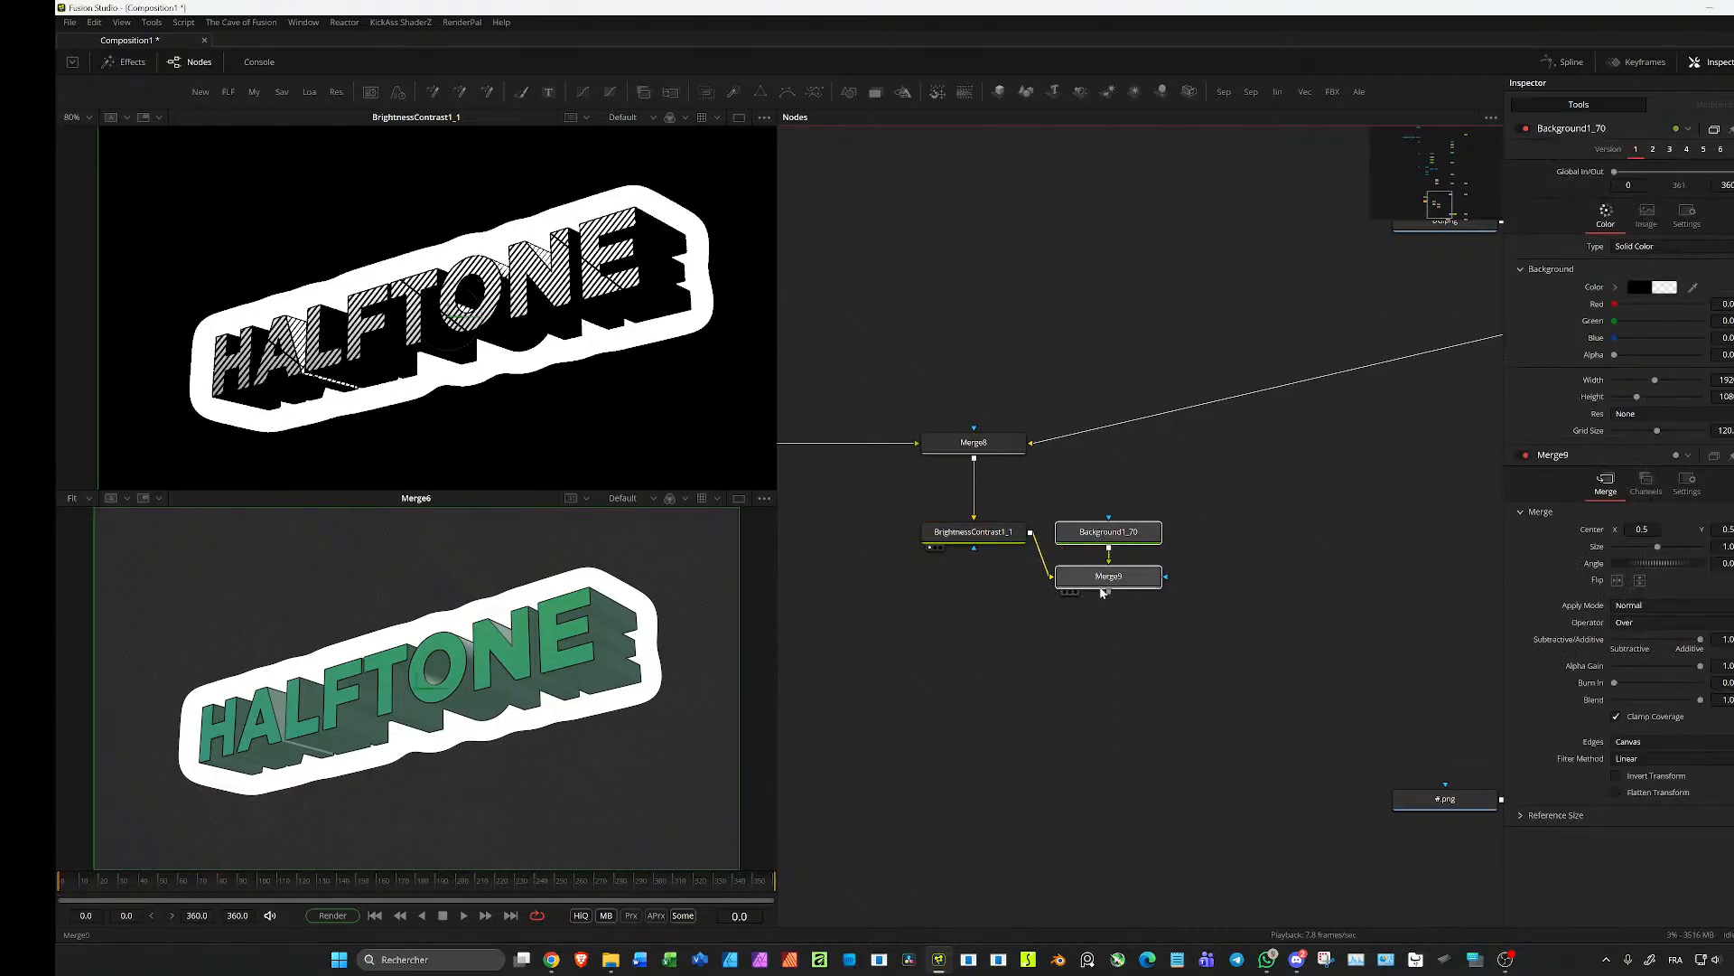
key("Delete")
Step: Add a Blur node after the BrightnessContrast, display it in the upper viewer, and reduce its blur size to about 0.6
key("b")
left_click(985, 577)
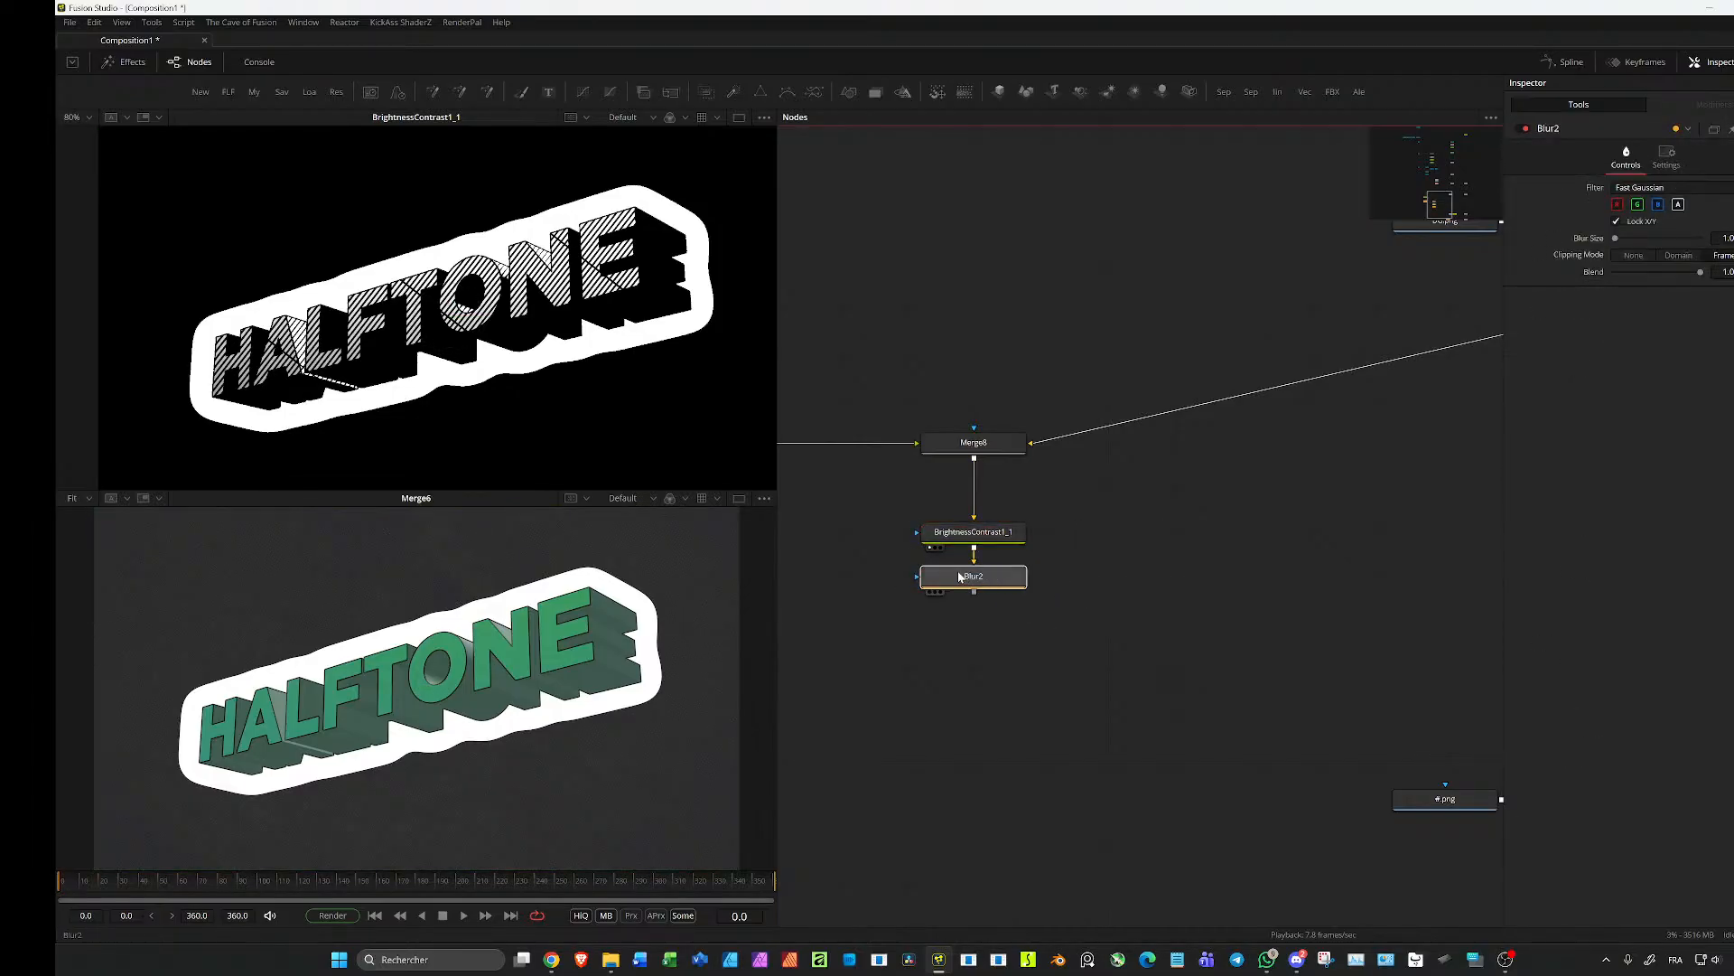
key("1")
left_click_drag(1724, 238, 1721, 239)
scroll(185, 287, "up", 6)
scroll(264, 179, "up", 5)
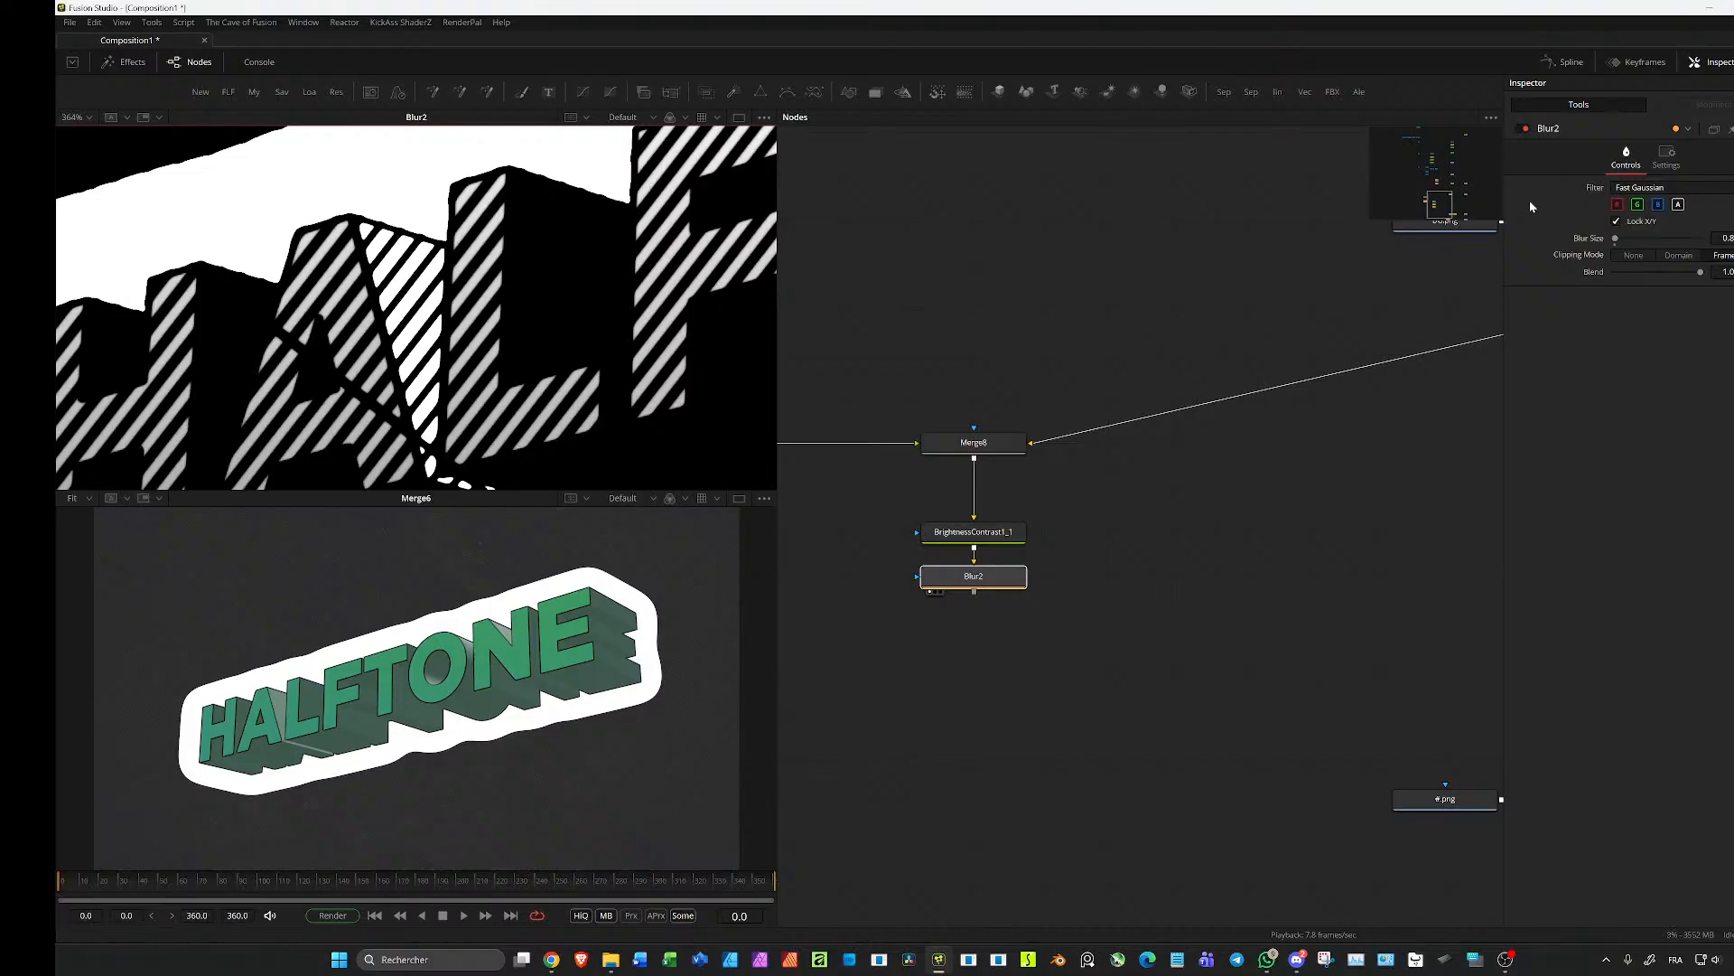
left_click_drag(1723, 238, 1721, 238)
Step: Display the text composite without the textured background (Merge4) in the lower viewer
scroll(1146, 588, "down", 4)
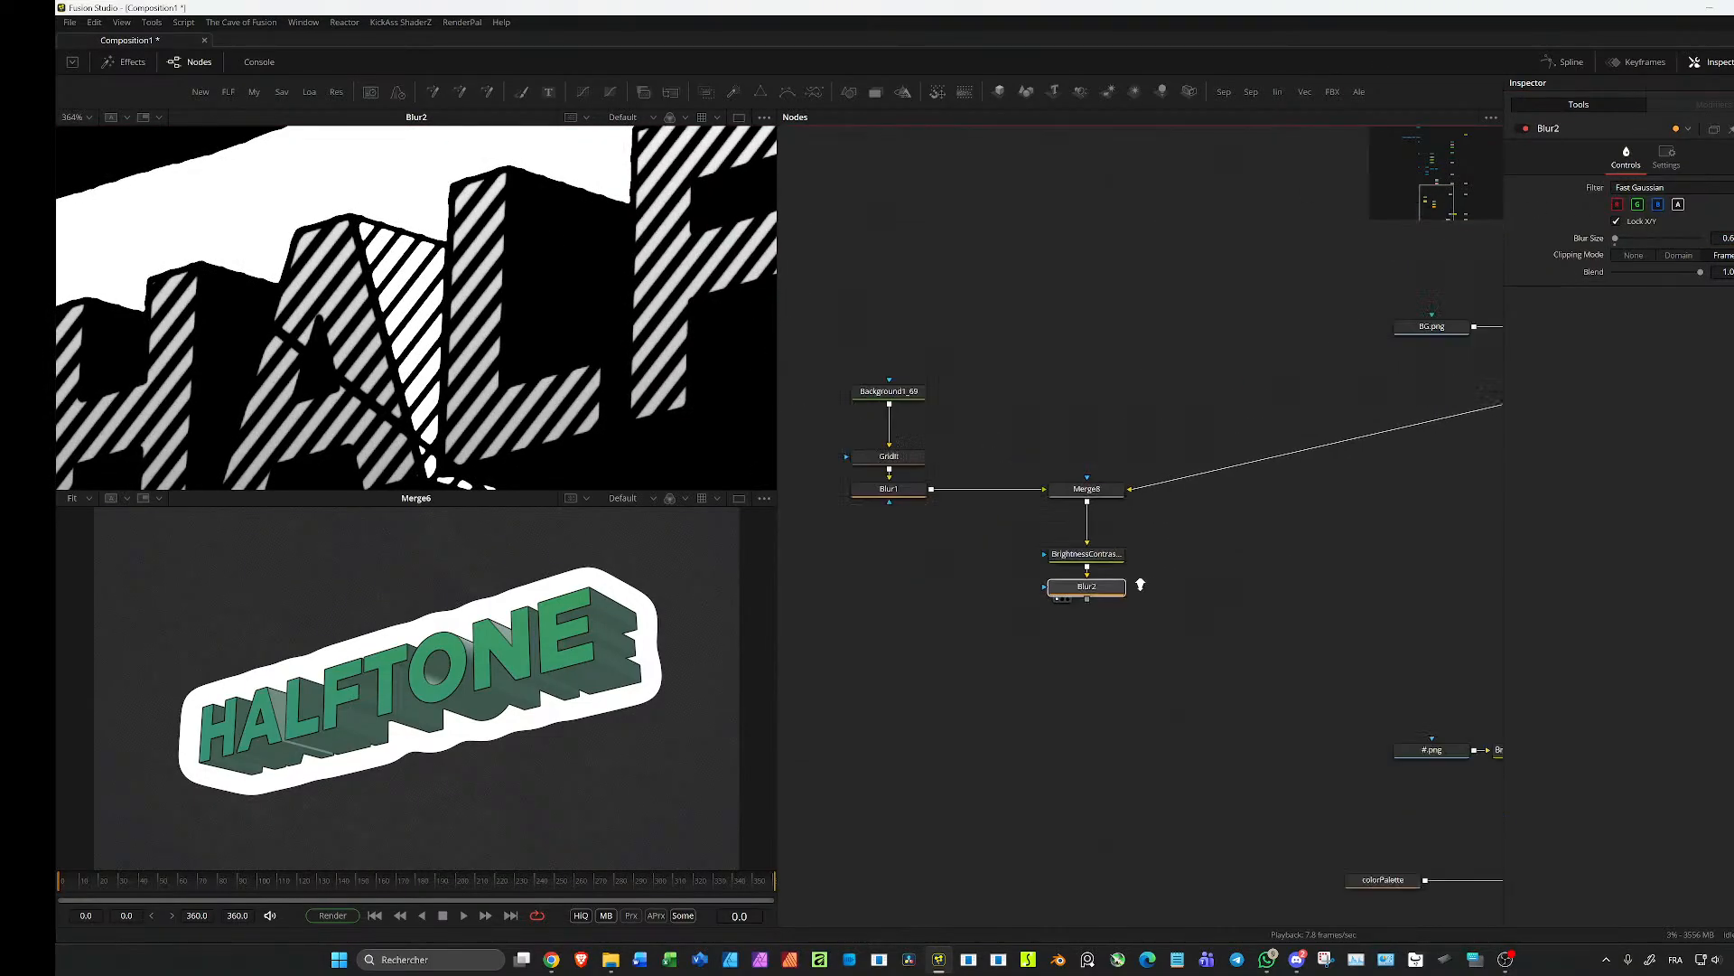
scroll(1175, 531, "down", 5)
left_click_drag(1103, 615, 1172, 501)
scroll(1183, 541, "up", 5)
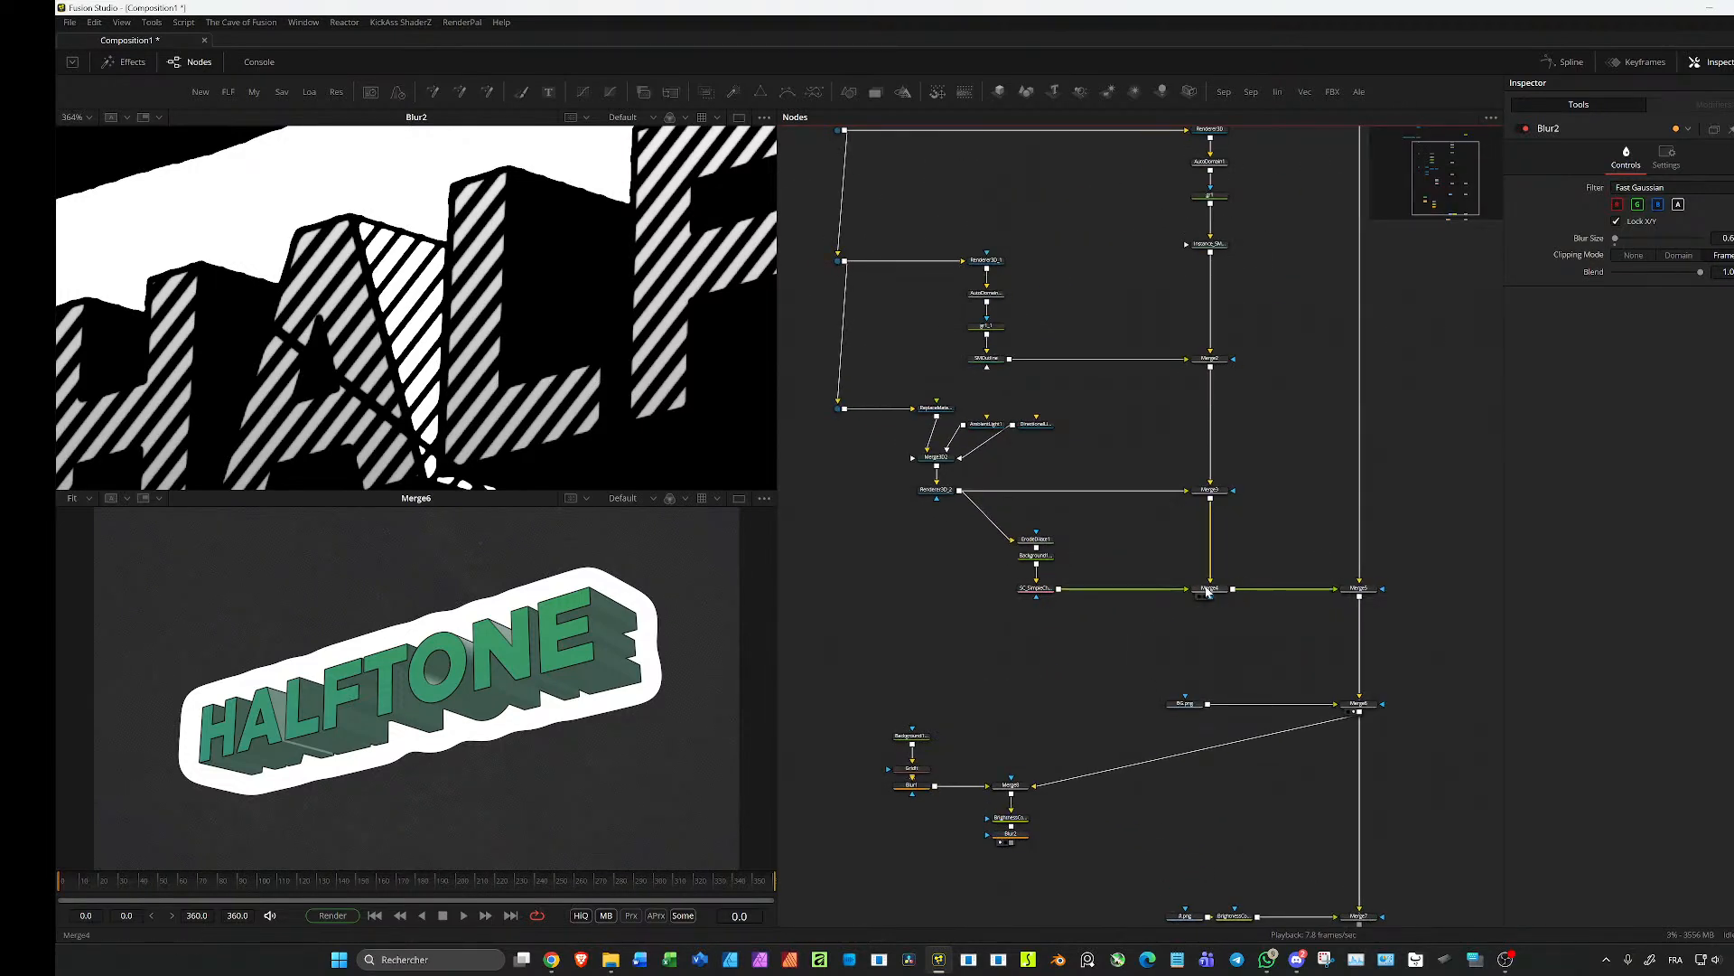
key("2")
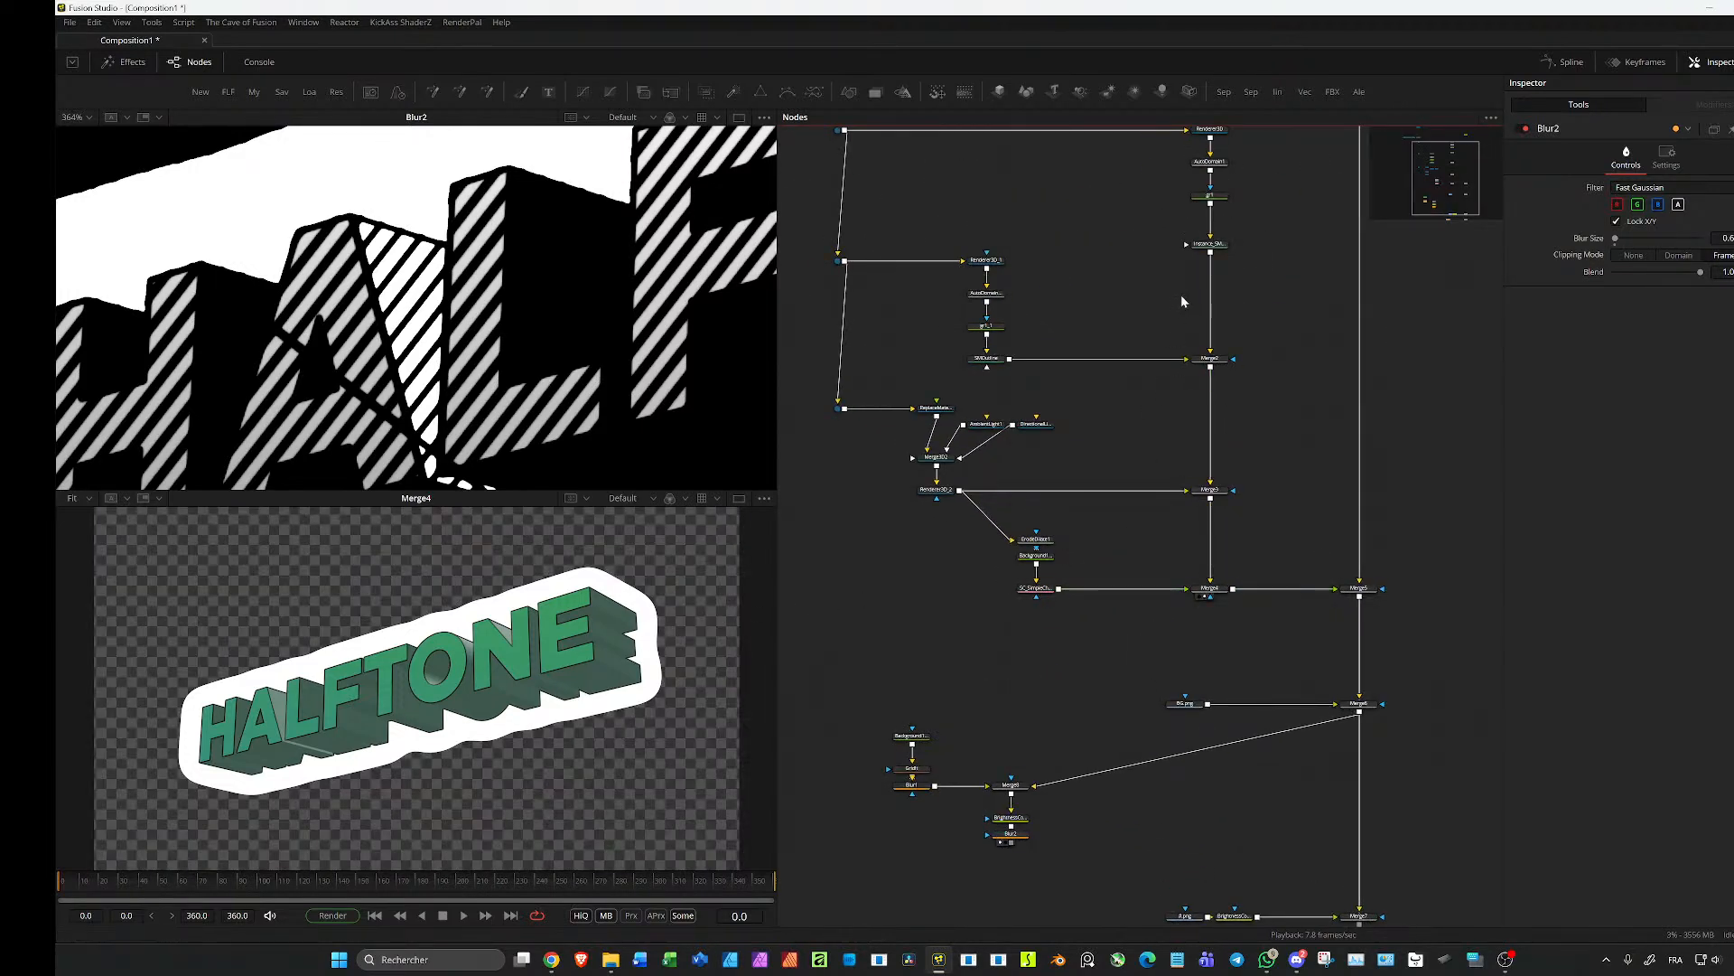
Step: Make room below the gr1 node, add two chained Bitmap masks with gr1 feeding the first, and display the second one
left_click_drag(1210, 244, 1209, 326)
scroll(1175, 226, "up", 2)
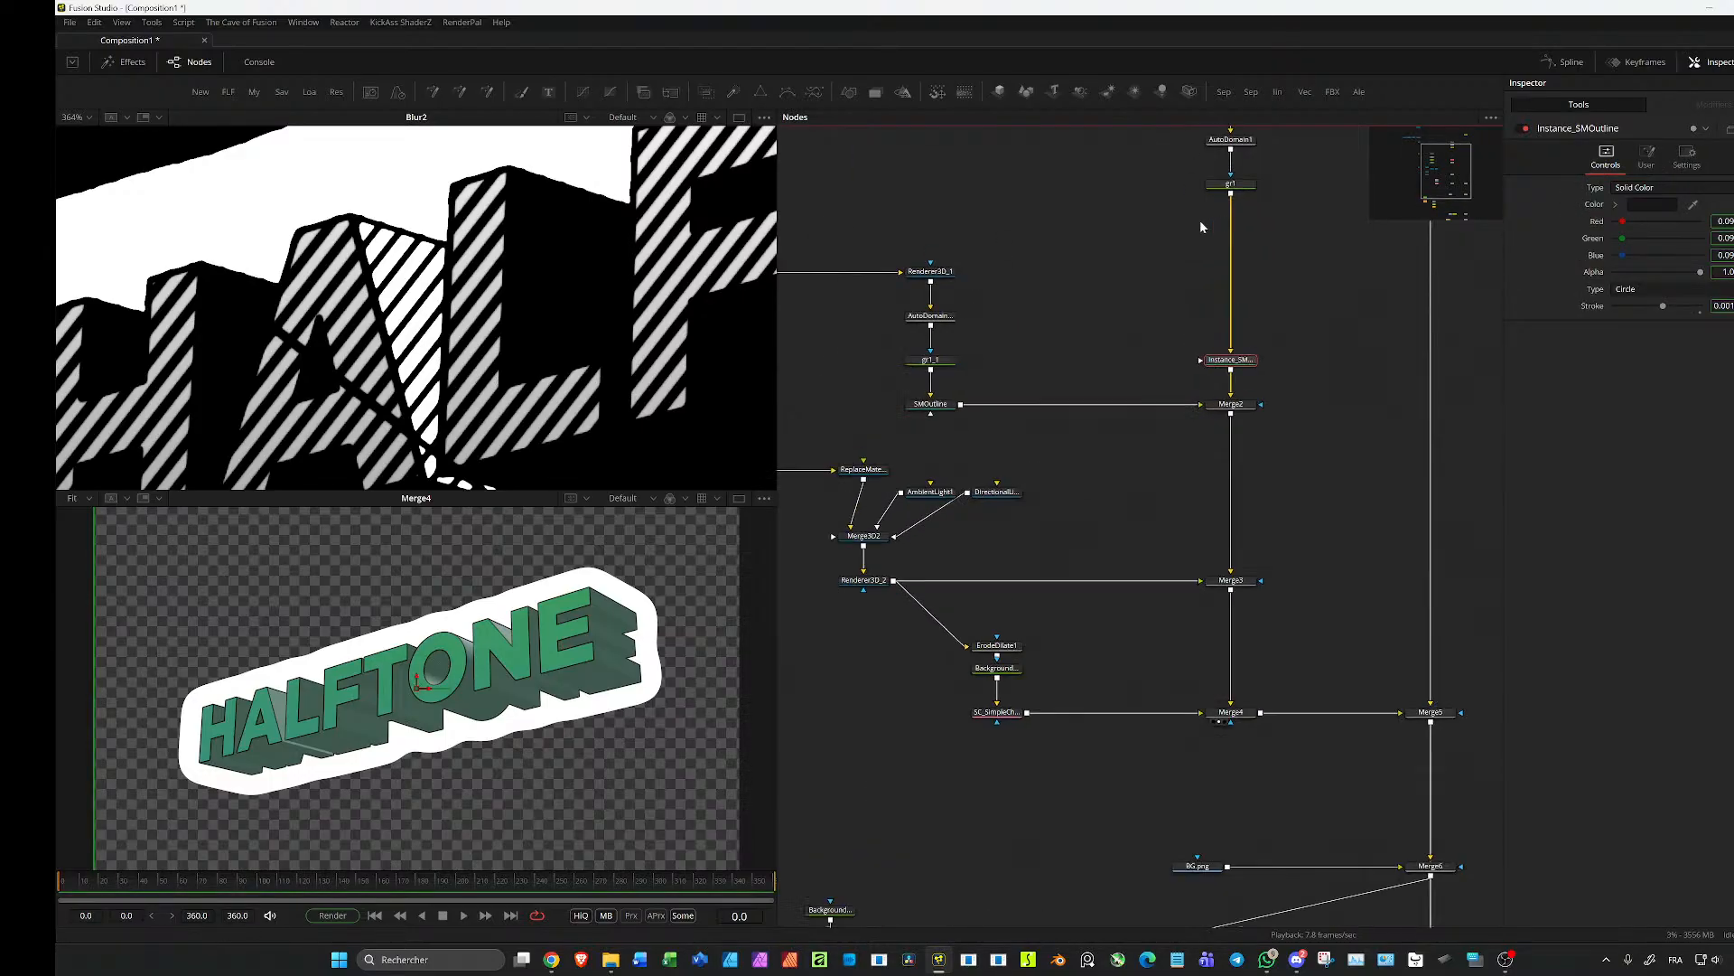
scroll(1156, 286, "up", 2)
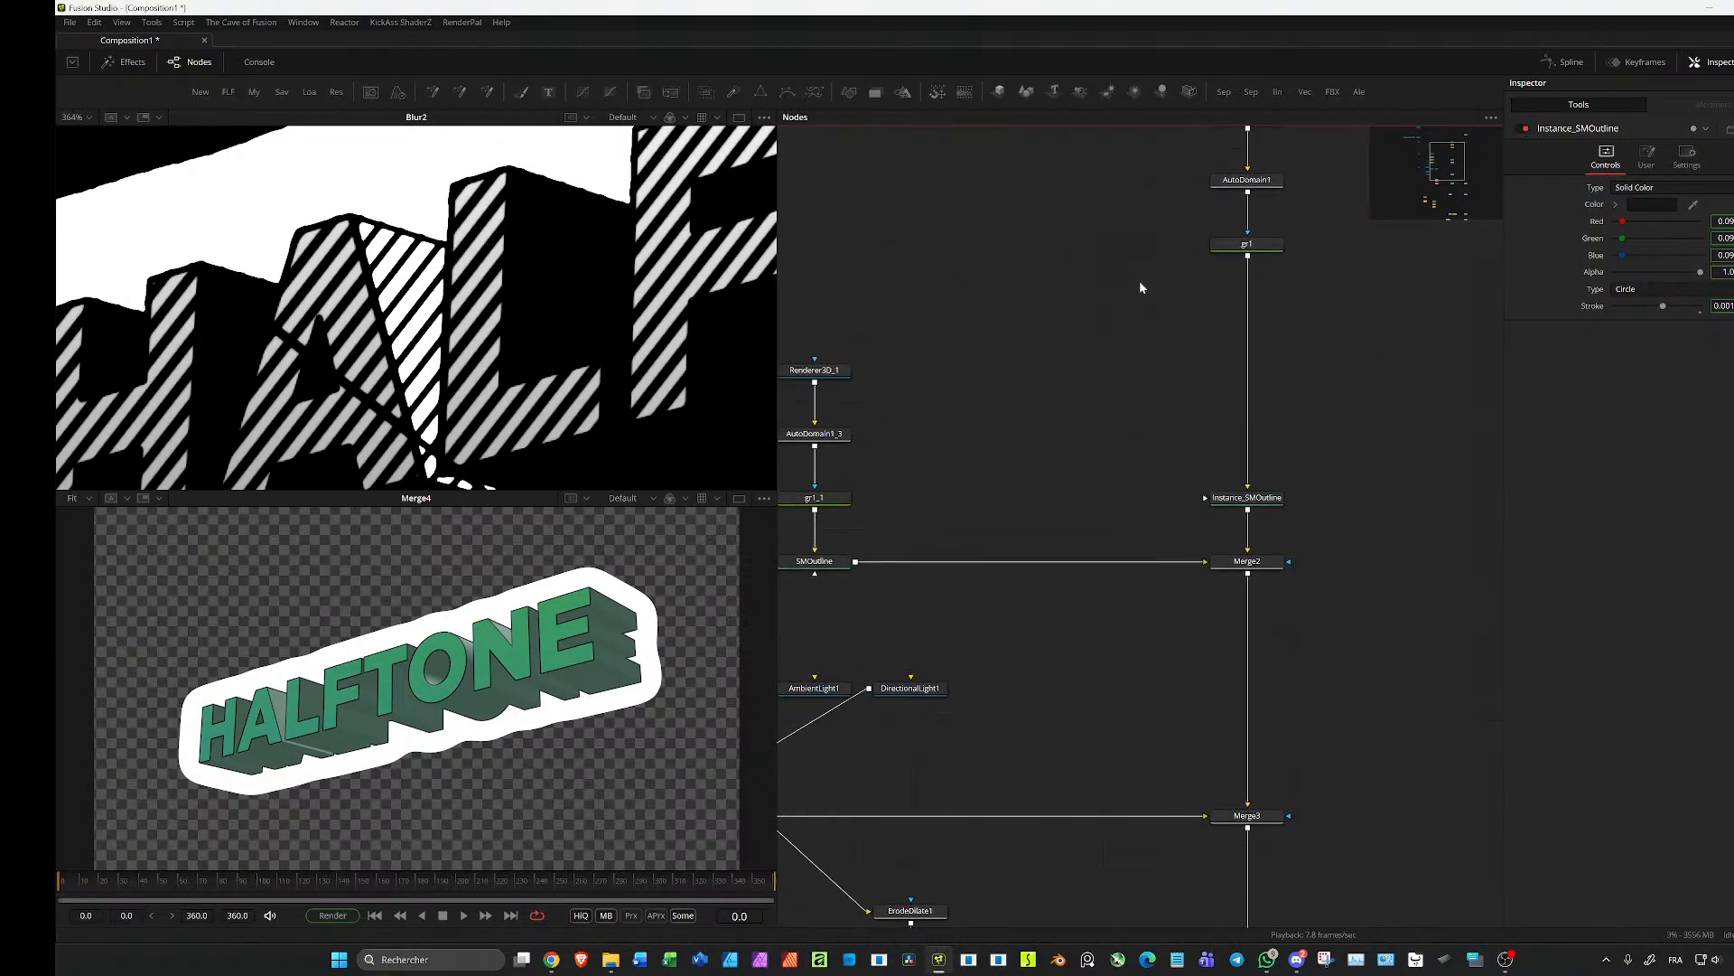
key("ctrl+v")
left_click_drag(1247, 256, 1149, 308)
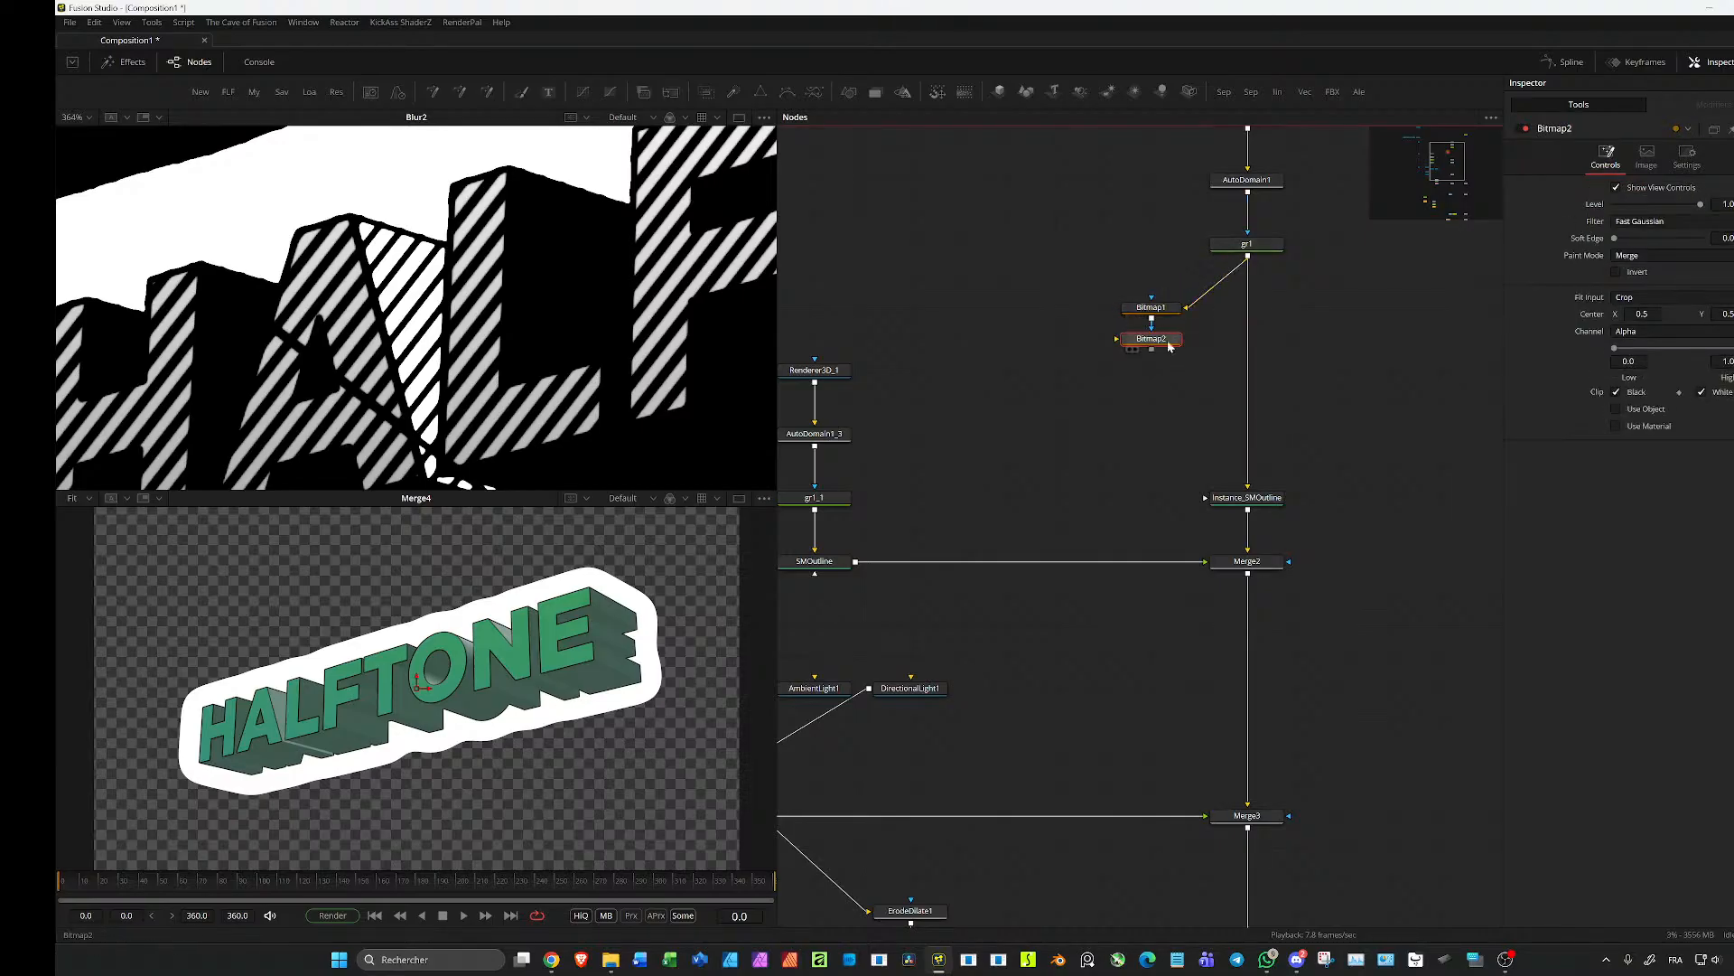
key("1")
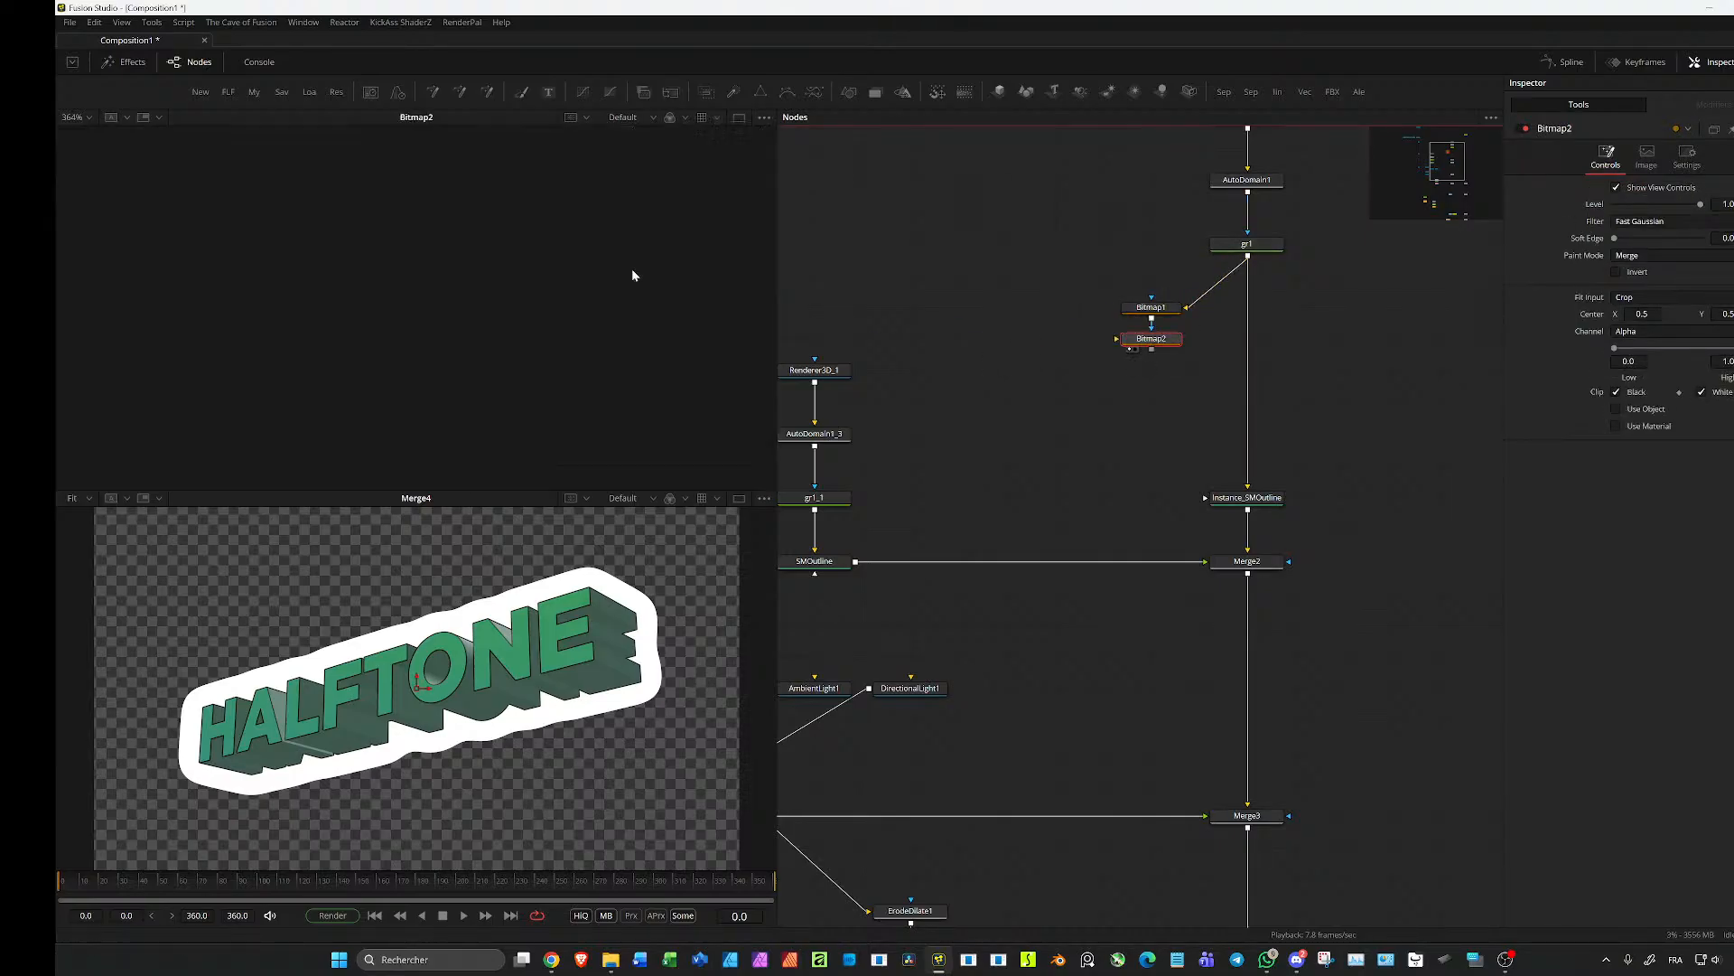
Step: Connect gr1 to Bitmap2, set its paint mode to Multiply with Invert on, and soften its edge to about 0.005
left_click_drag(1248, 256, 1173, 337)
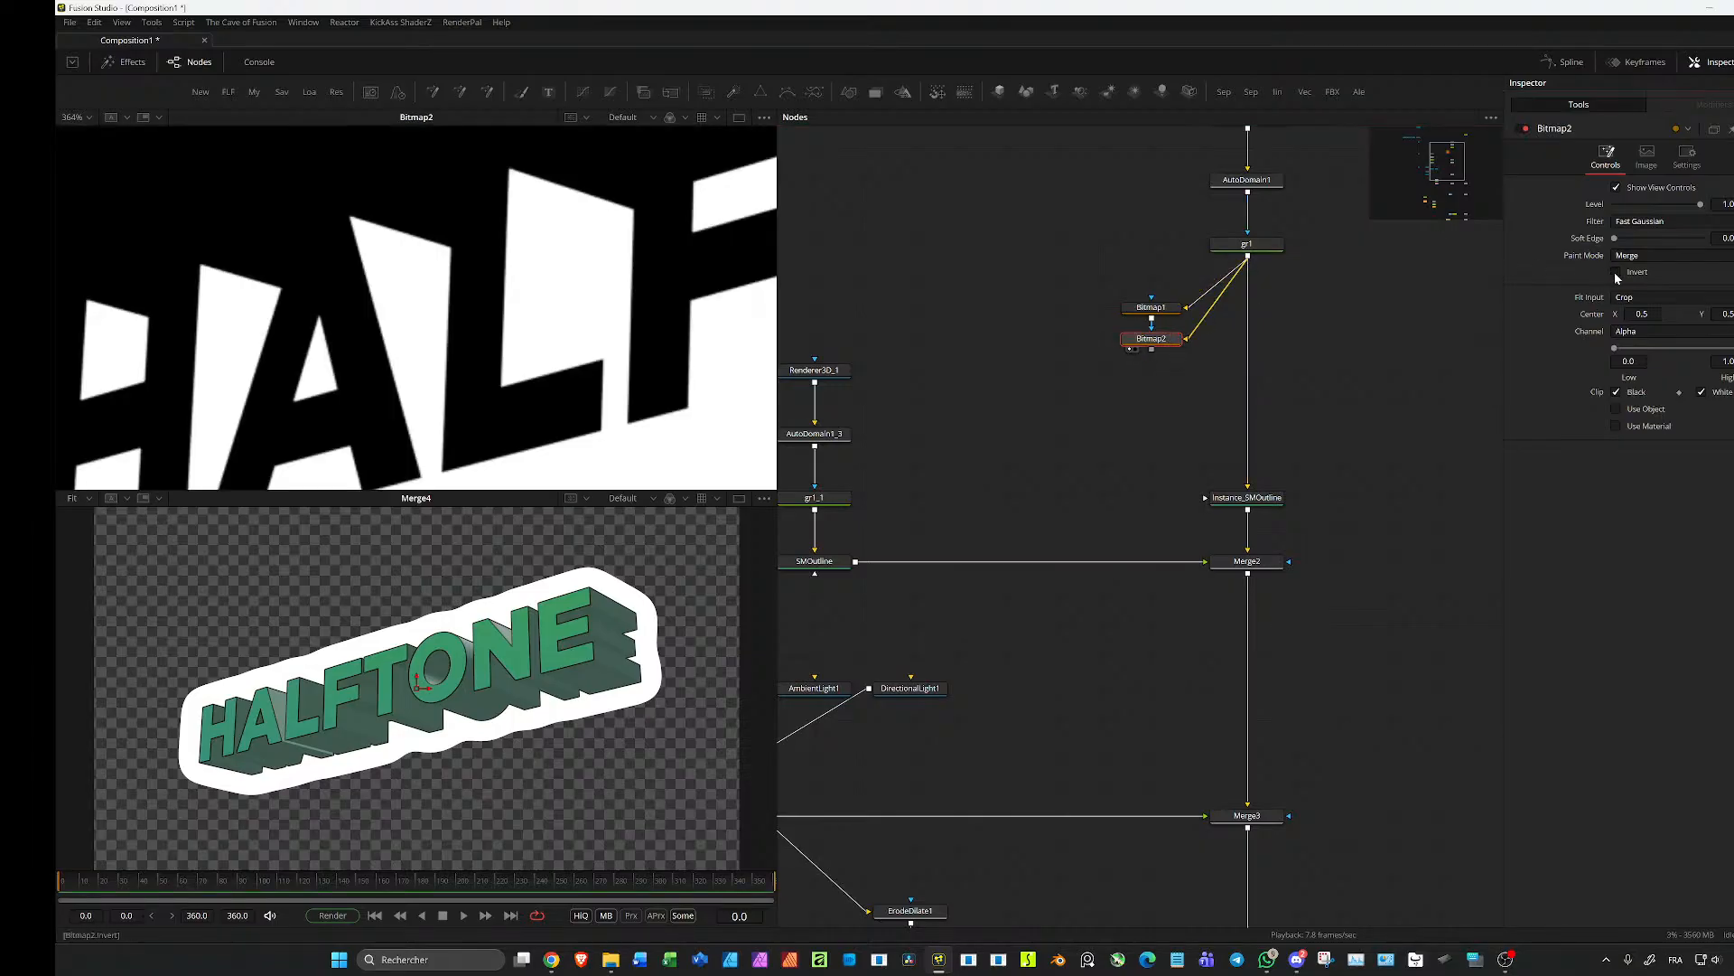
left_click(1650, 257)
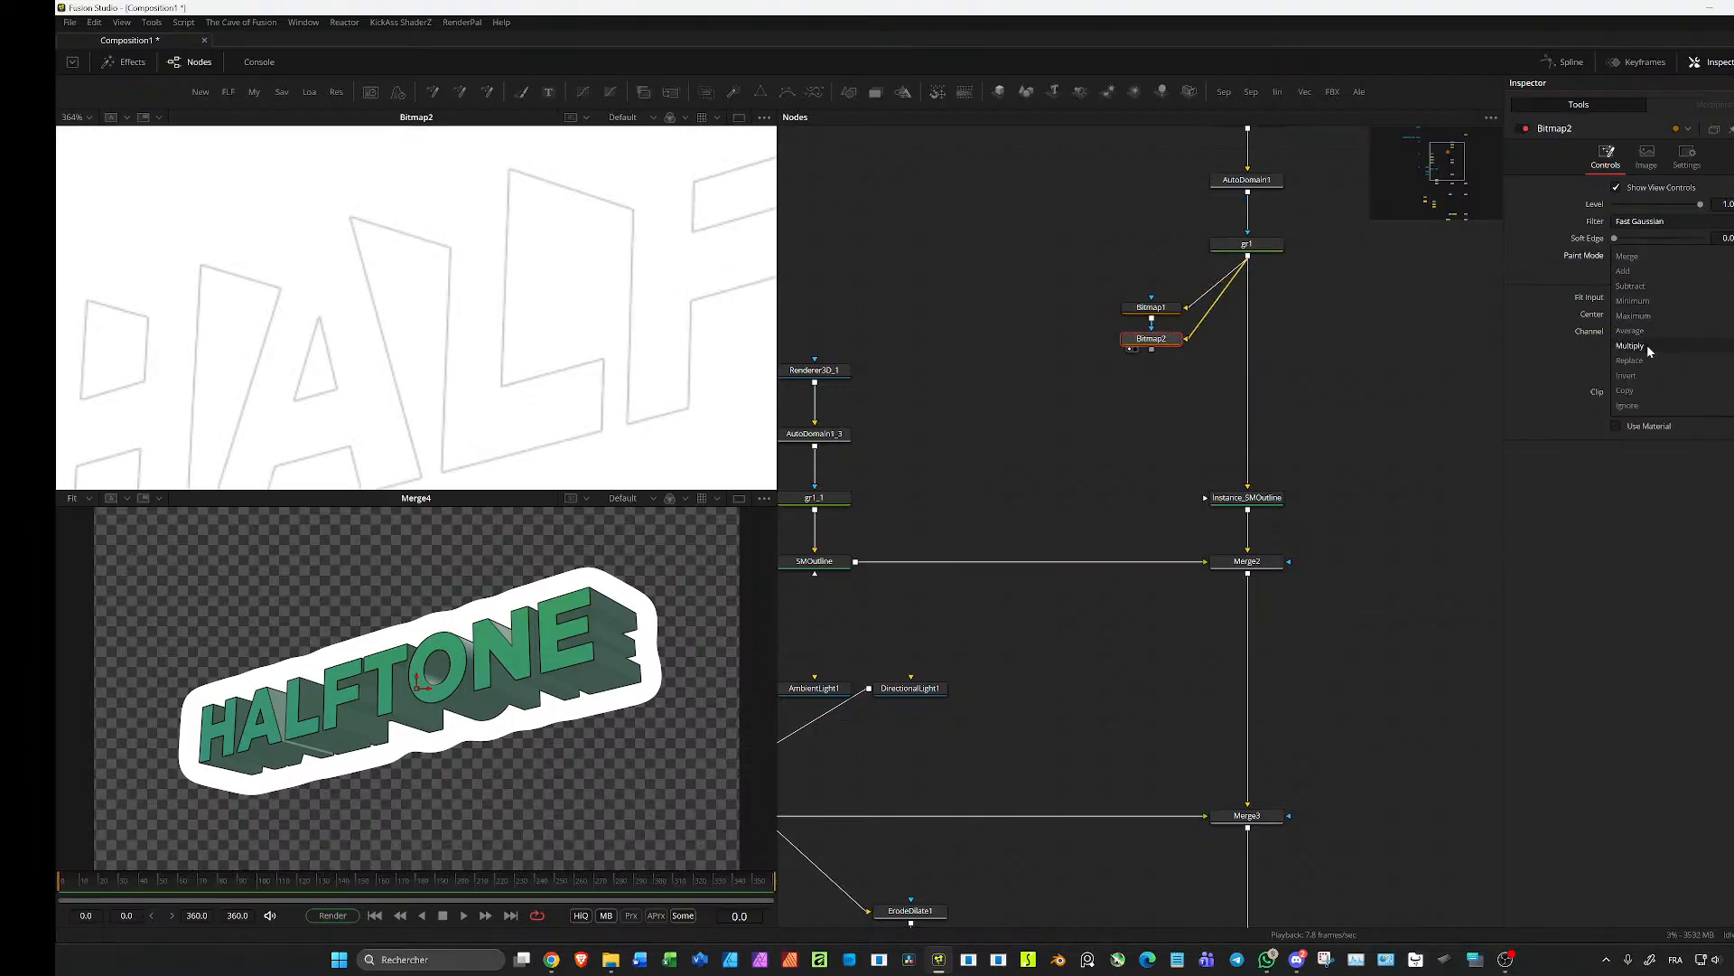
left_click(1645, 346)
left_click_drag(1616, 239, 1616, 240)
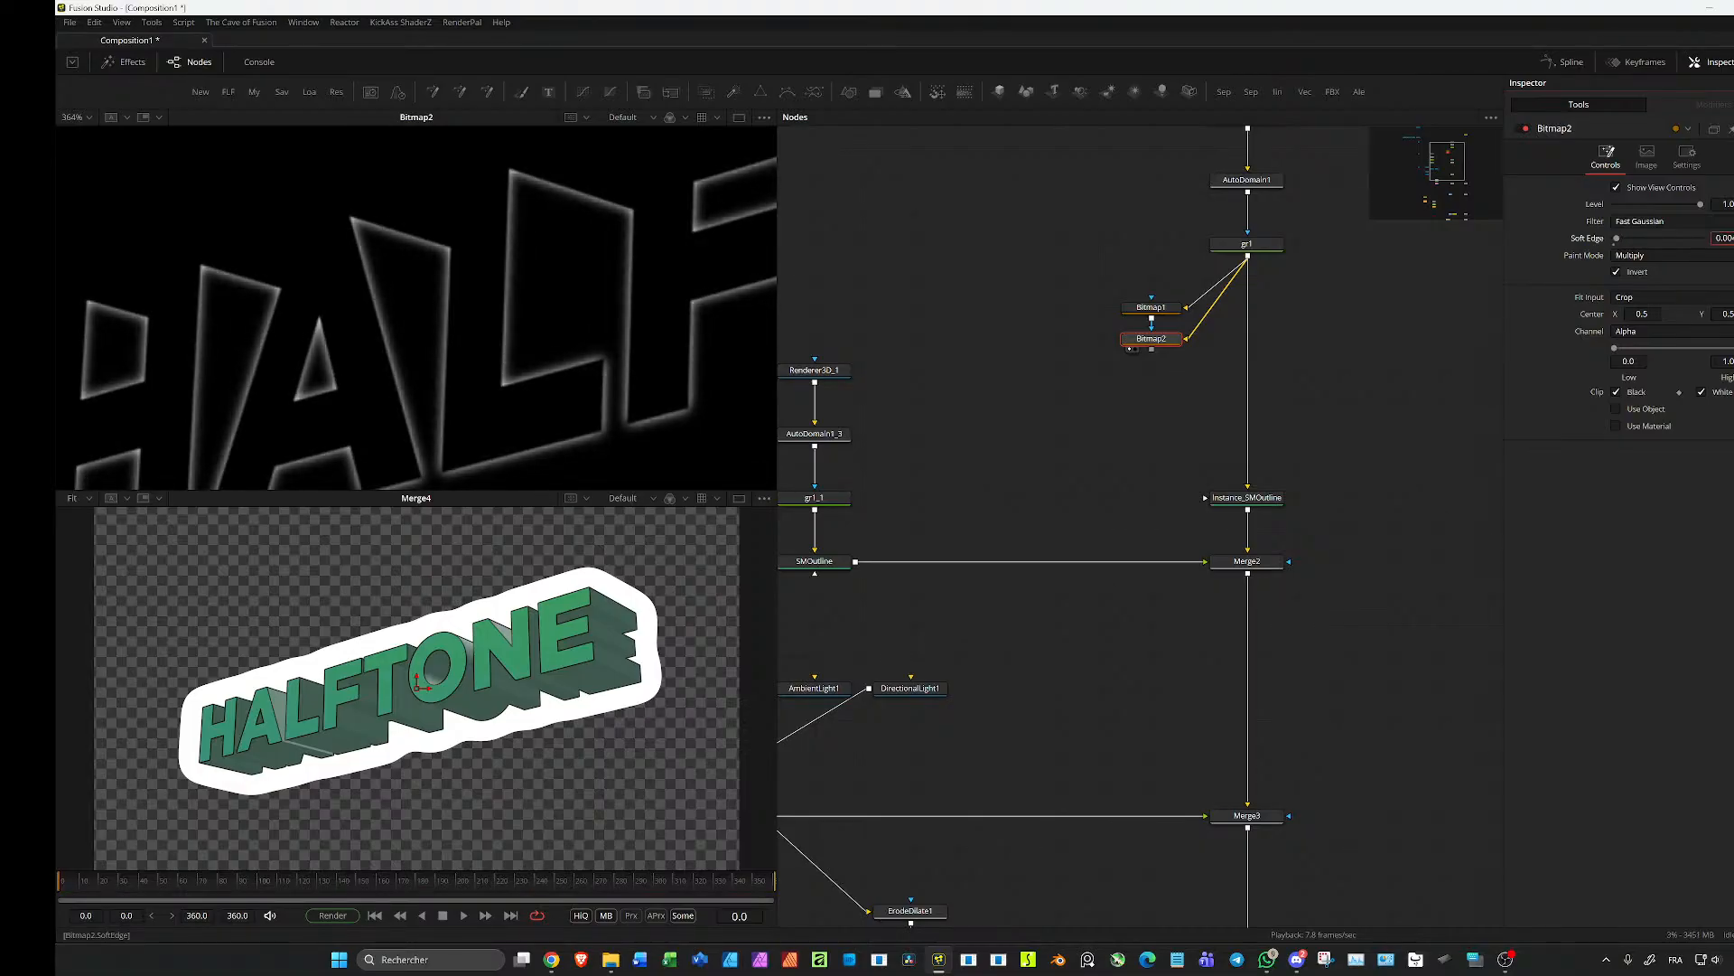
Step: Insert a BrightnessContrast after gr1 with Bitmap2 as its mask, display it in the upper viewer, and raise its gamma and gain
left_click_drag(1107, 291, 1185, 384)
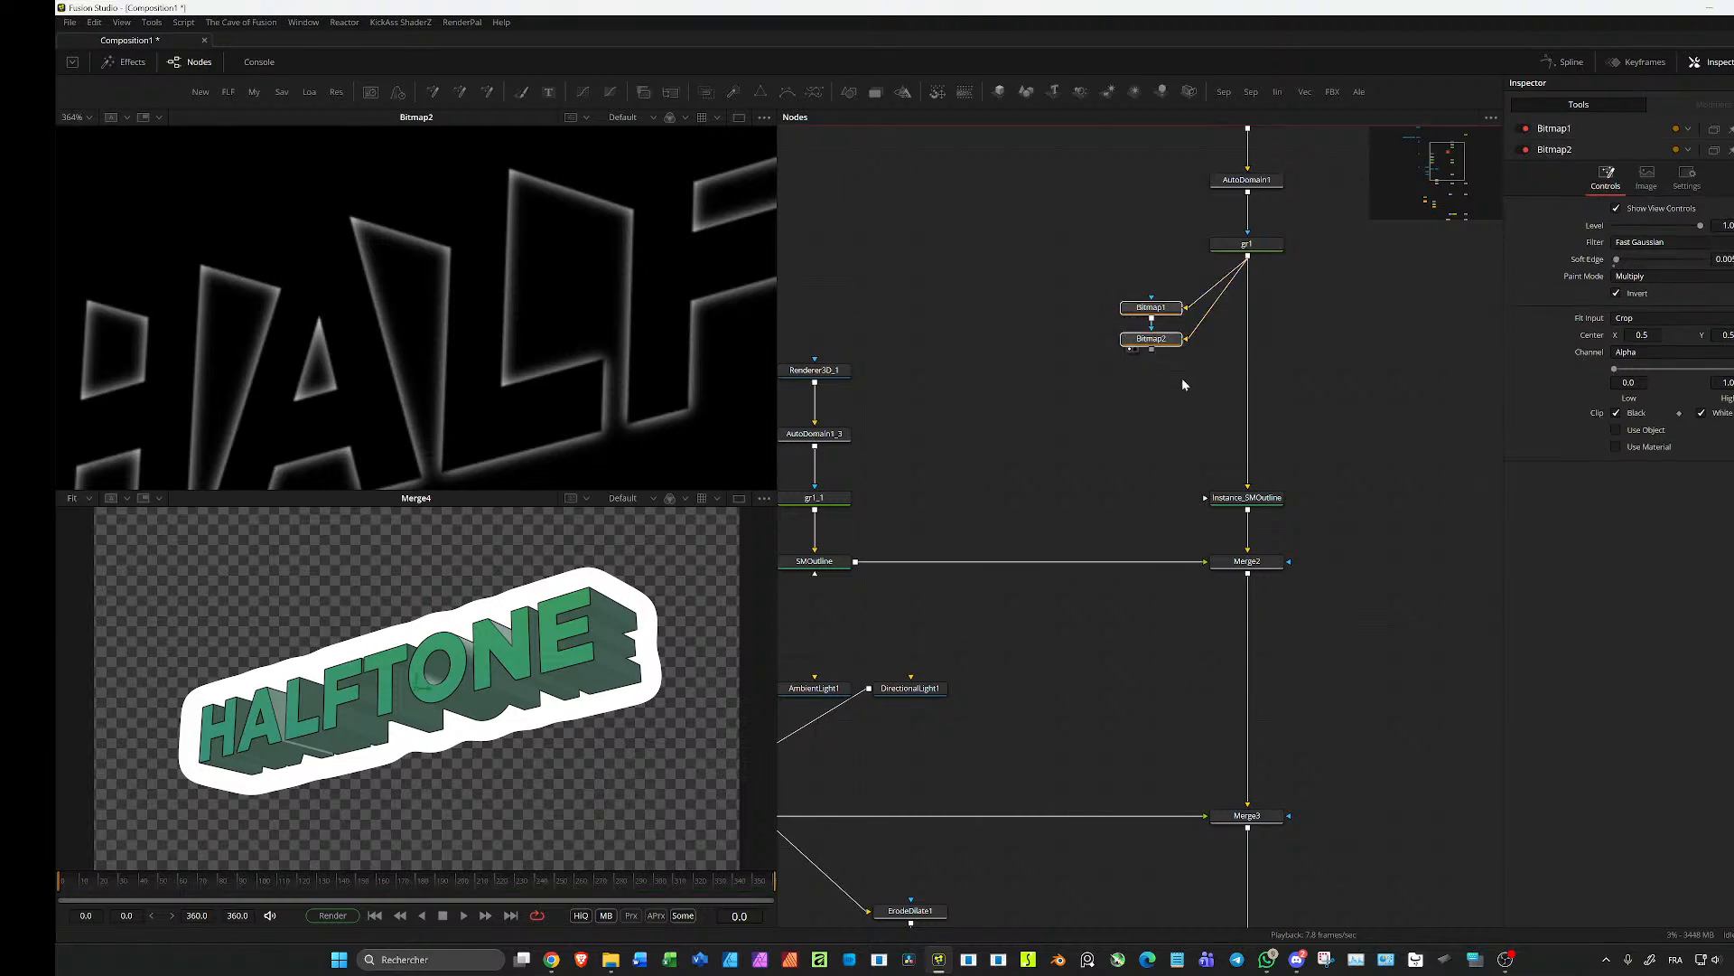
left_click(1258, 246)
key("ctrl+v")
left_click_drag(1277, 370, 1251, 345)
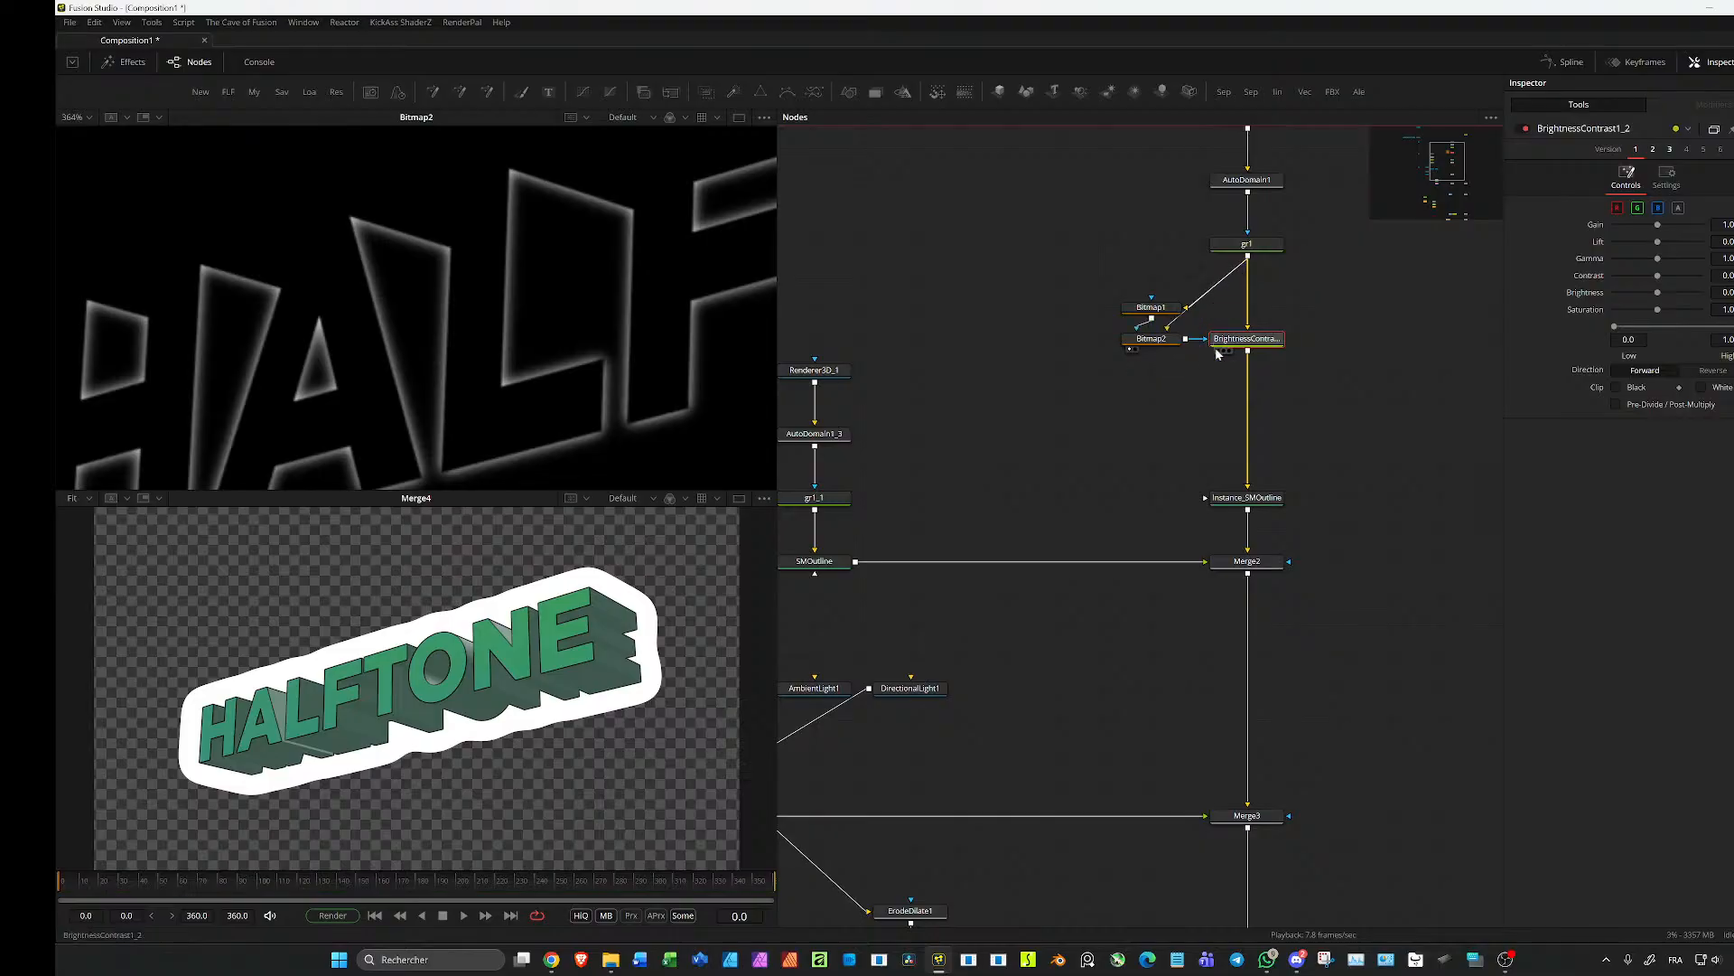
key("1")
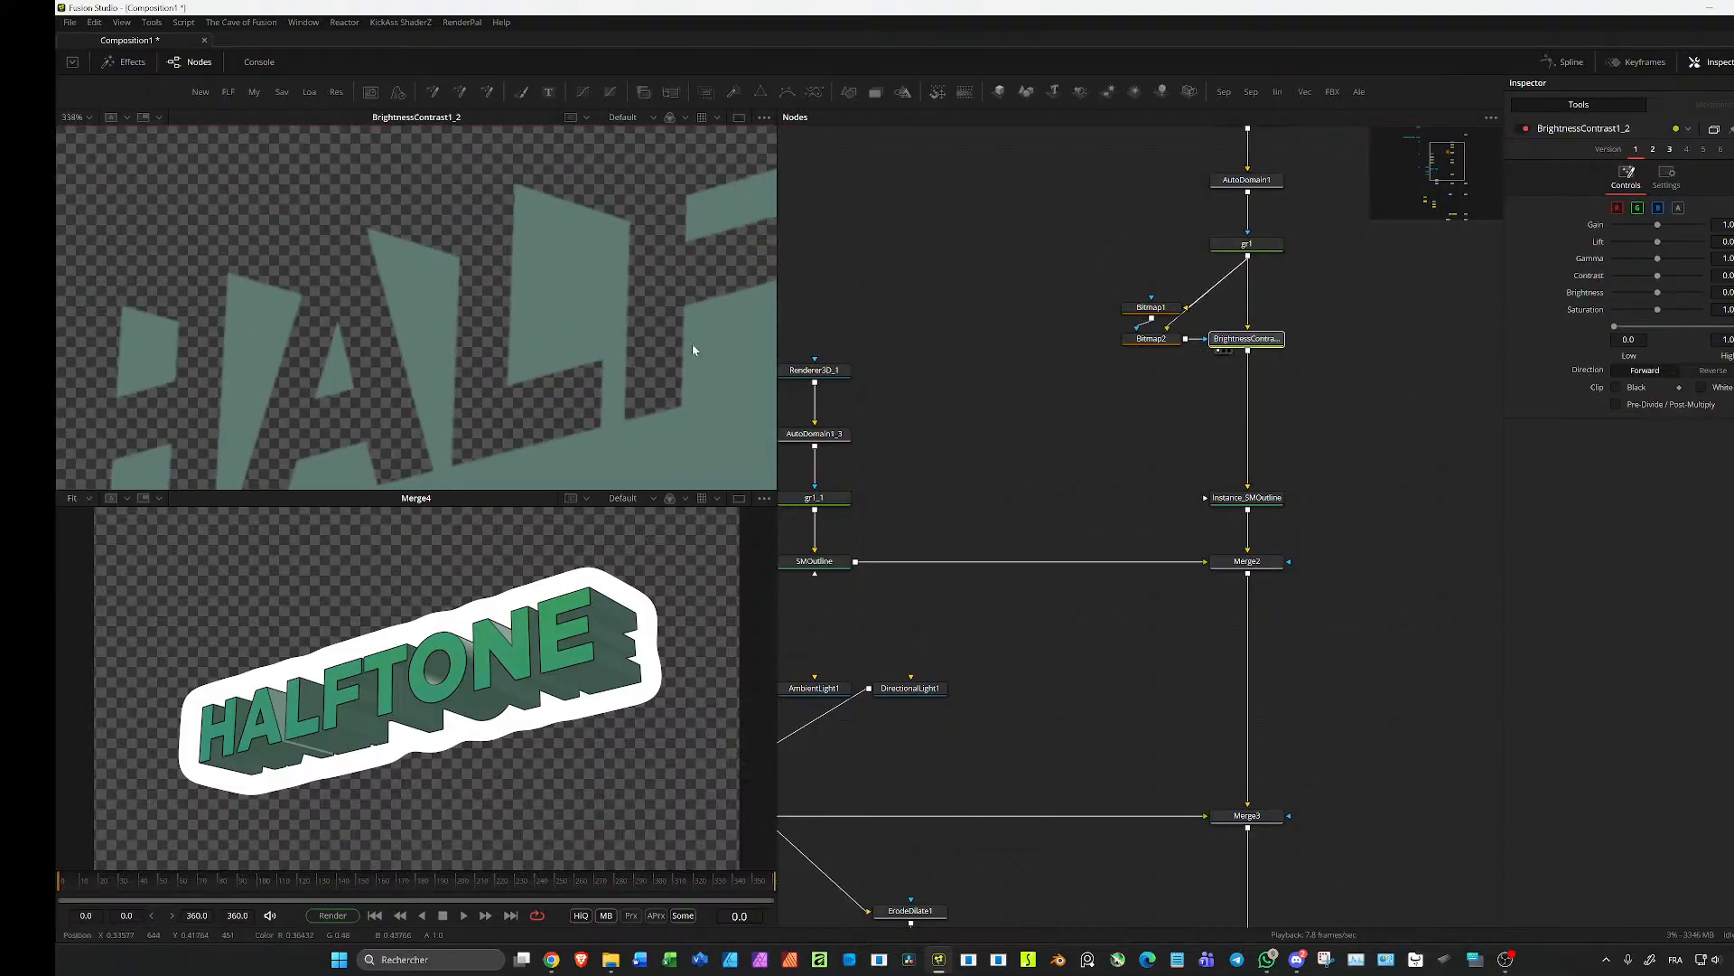
left_click_drag(1657, 267, 1666, 226)
Step: Duplicate the two Bitmap masks beside gr1_1 and feed both copies from gr1_1
scroll(549, 343, "down", 2)
left_click_drag(1026, 395, 1311, 394)
left_click_drag(1335, 397, 1335, 252)
left_click_drag(976, 485, 944, 418)
left_click(963, 408)
key("ctrl+v")
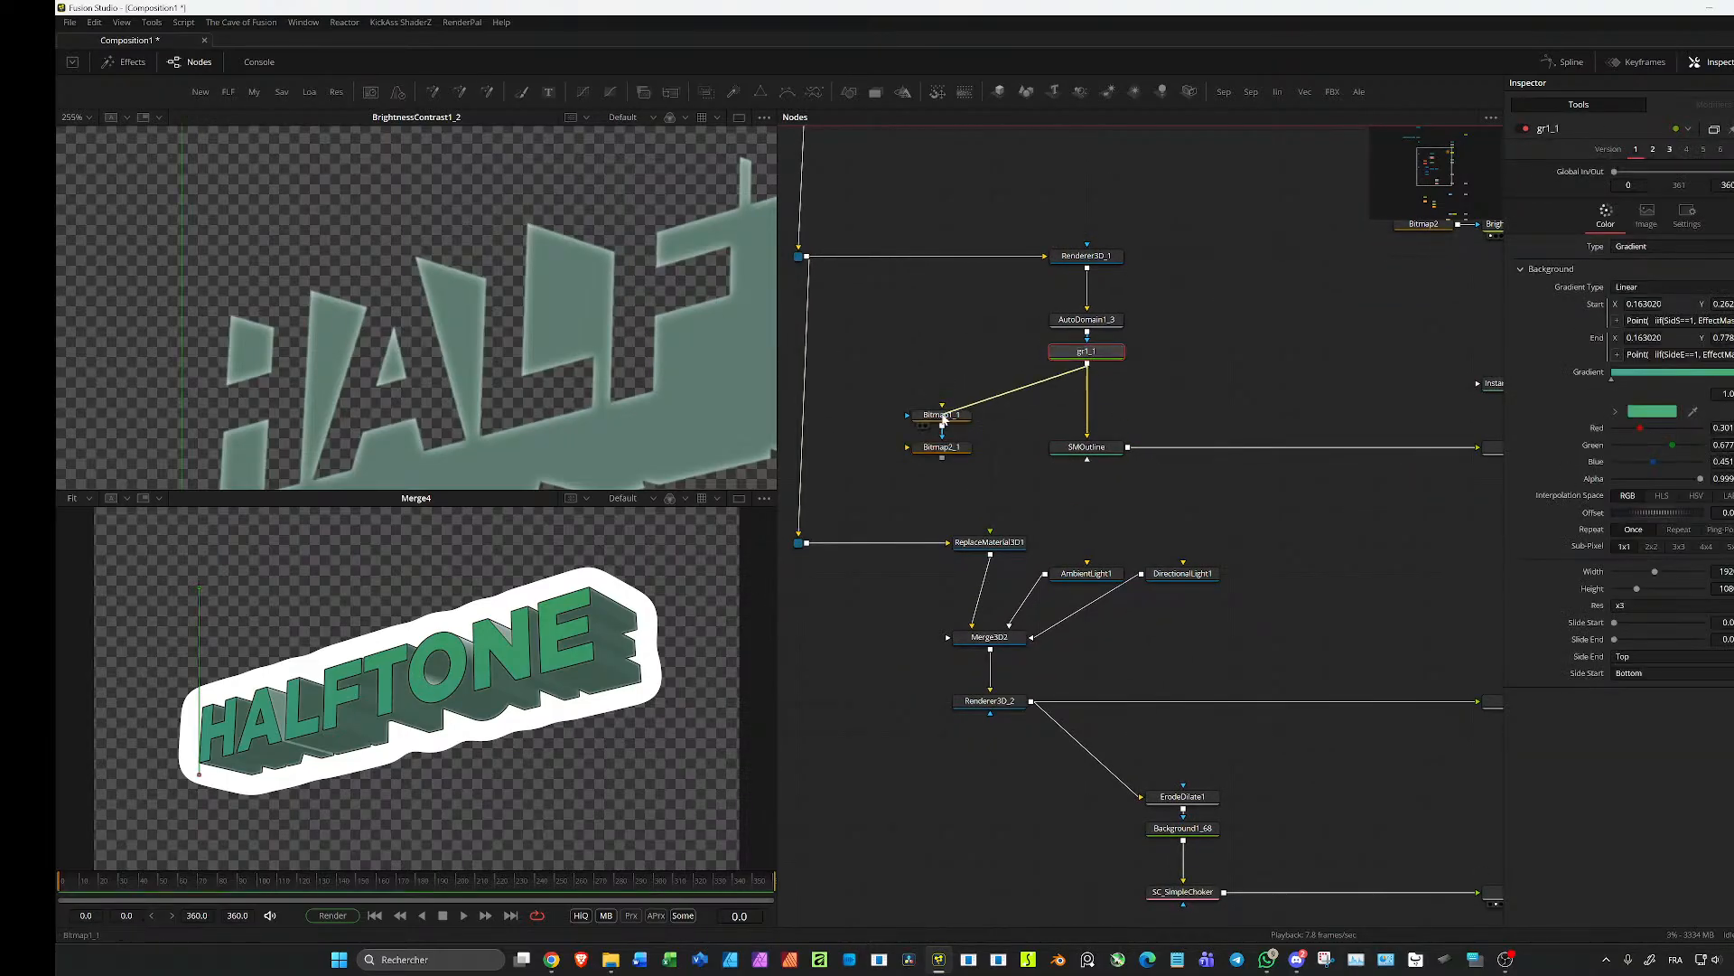
left_click_drag(1087, 363, 942, 447)
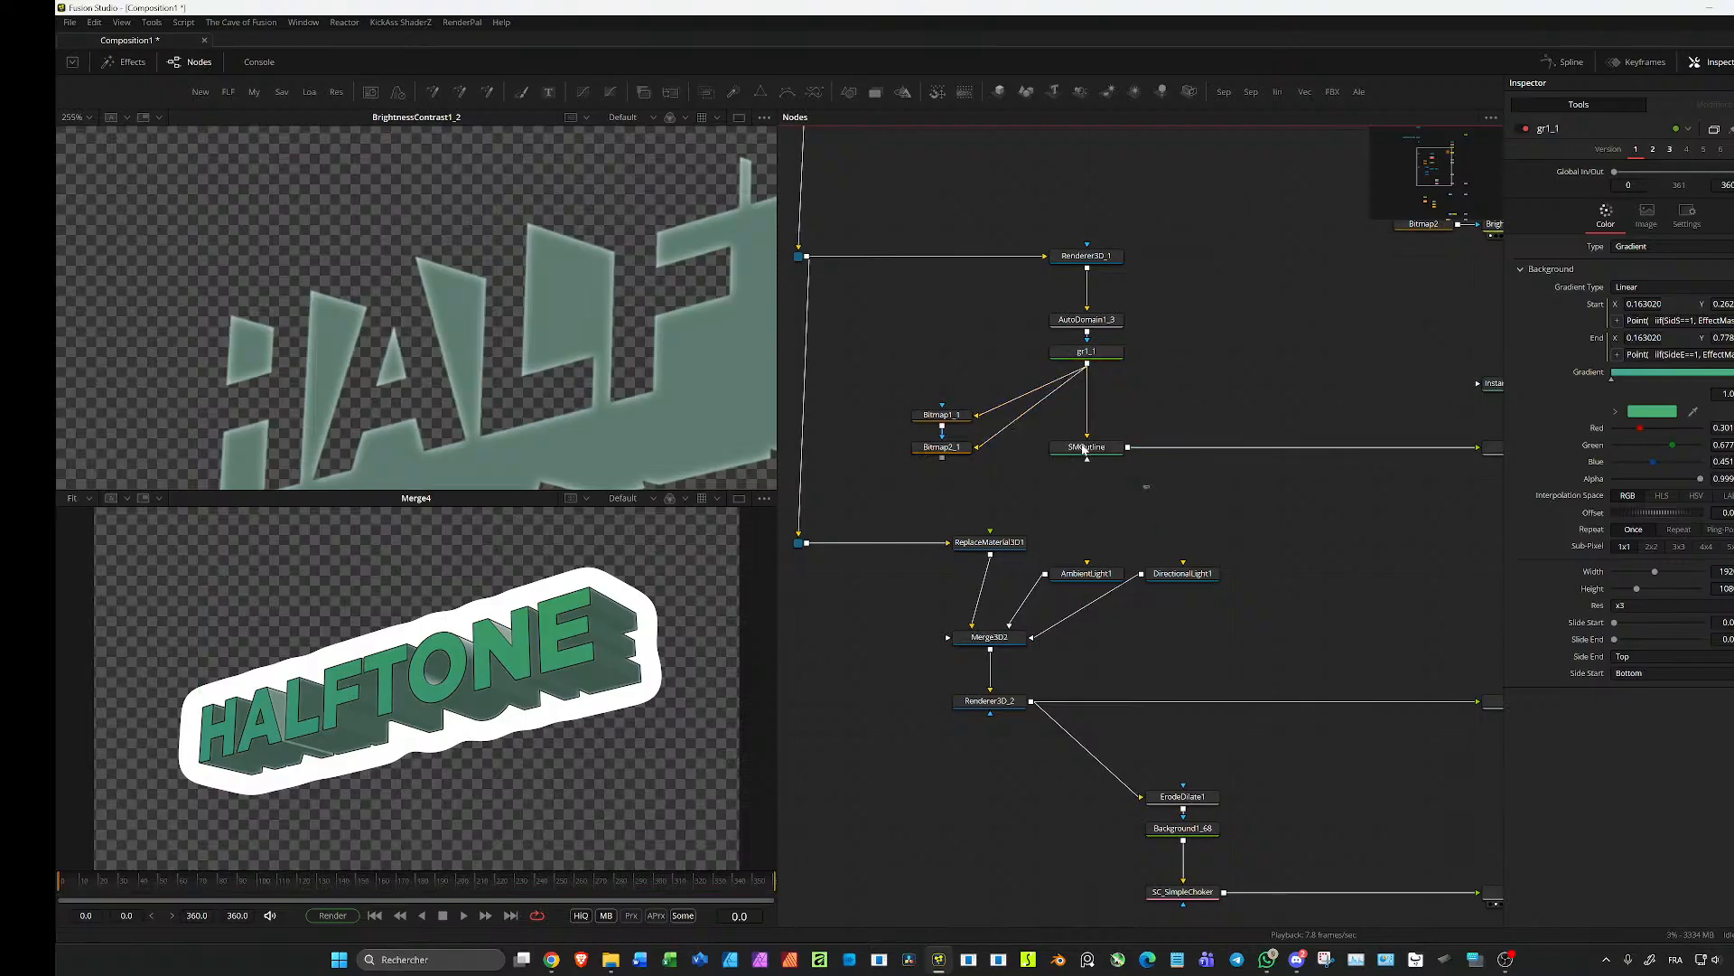
Step: Make room above SMOutline, insert a BrightnessContrast between gr1_1 and SMOutline, and connect Bitmap2_1 as its mask
left_click_drag(1201, 402, 1075, 277)
left_click_drag(1152, 372, 1101, 329)
left_click_drag(999, 480, 949, 417)
left_click(1130, 387)
key("ctrl+v")
left_click_drag(1145, 385, 1088, 406)
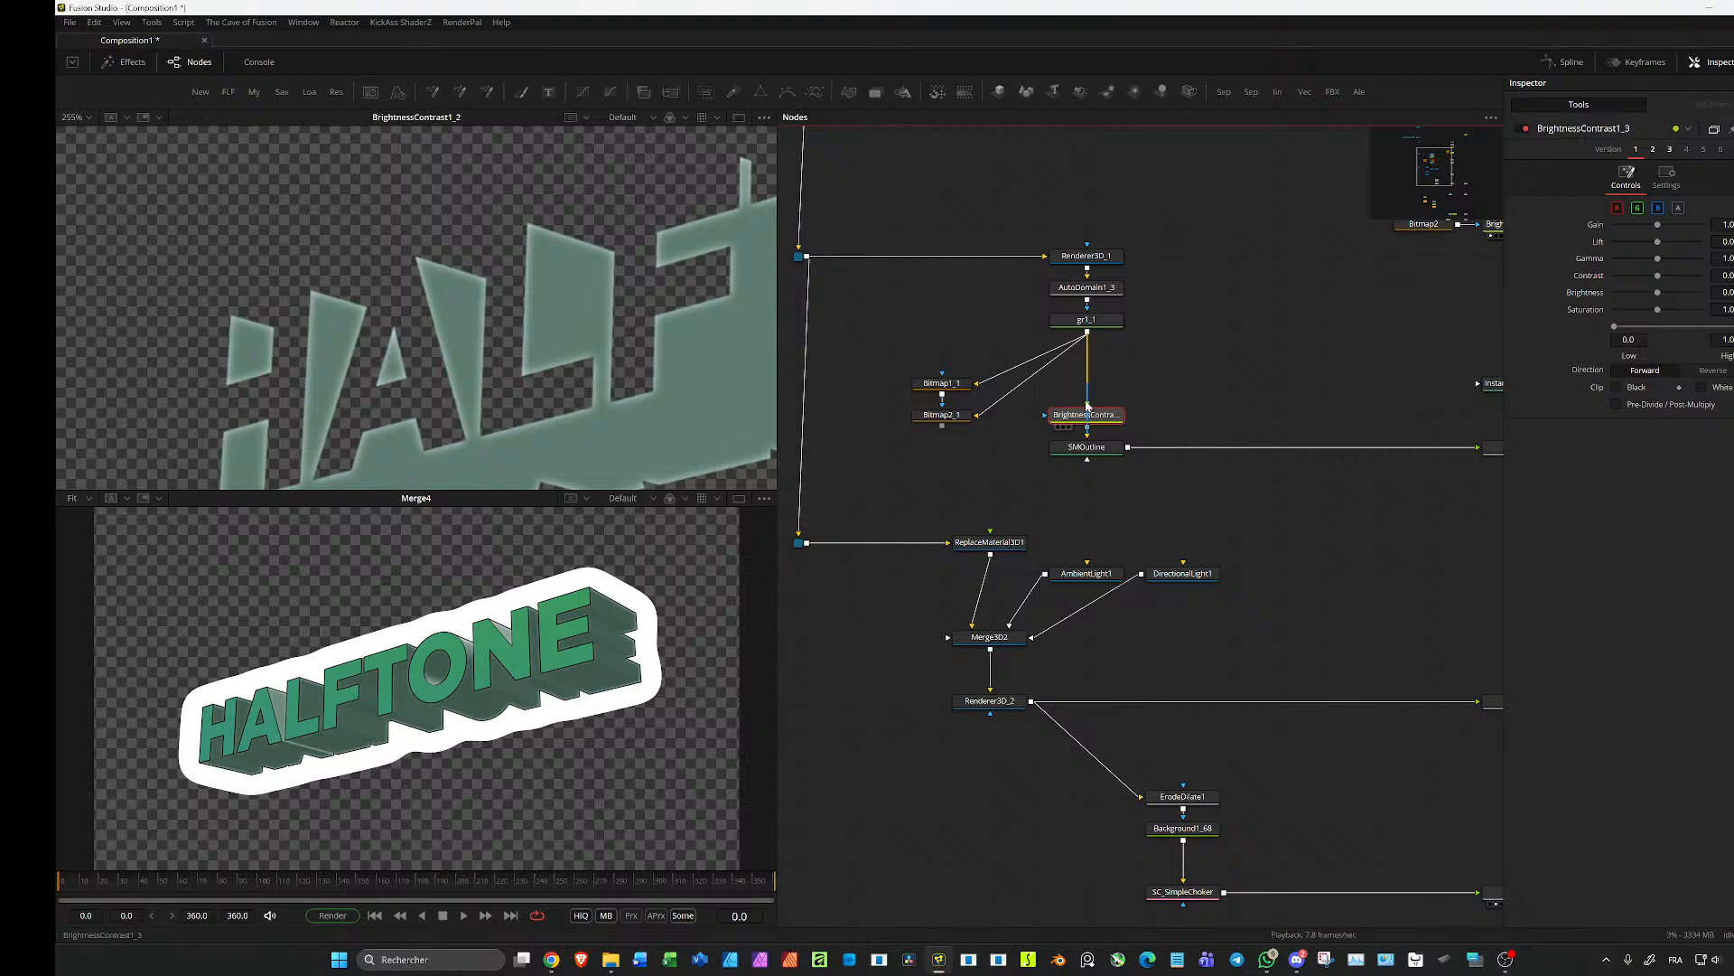
left_click_drag(942, 426, 1045, 415)
Step: Check Bitmap2_1 in the upper viewer, switch it to BrightnessContrast1_3, and raise that node's gamma to about 1.3
left_click(929, 419)
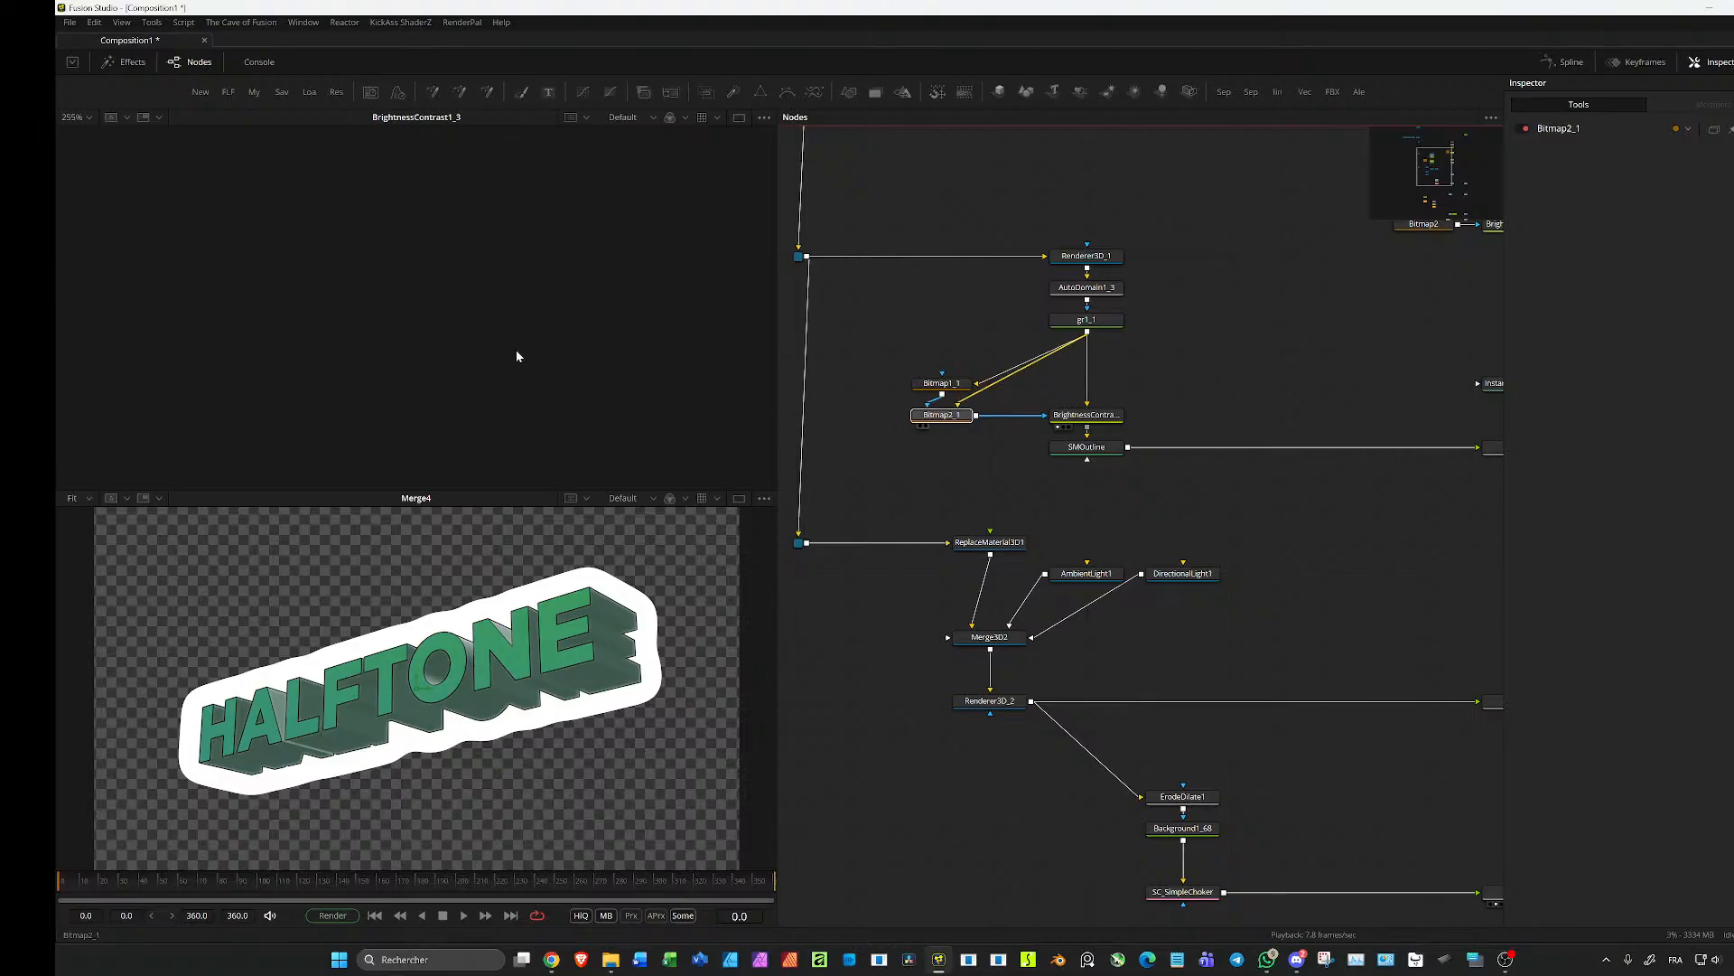
key("1")
left_click(933, 416)
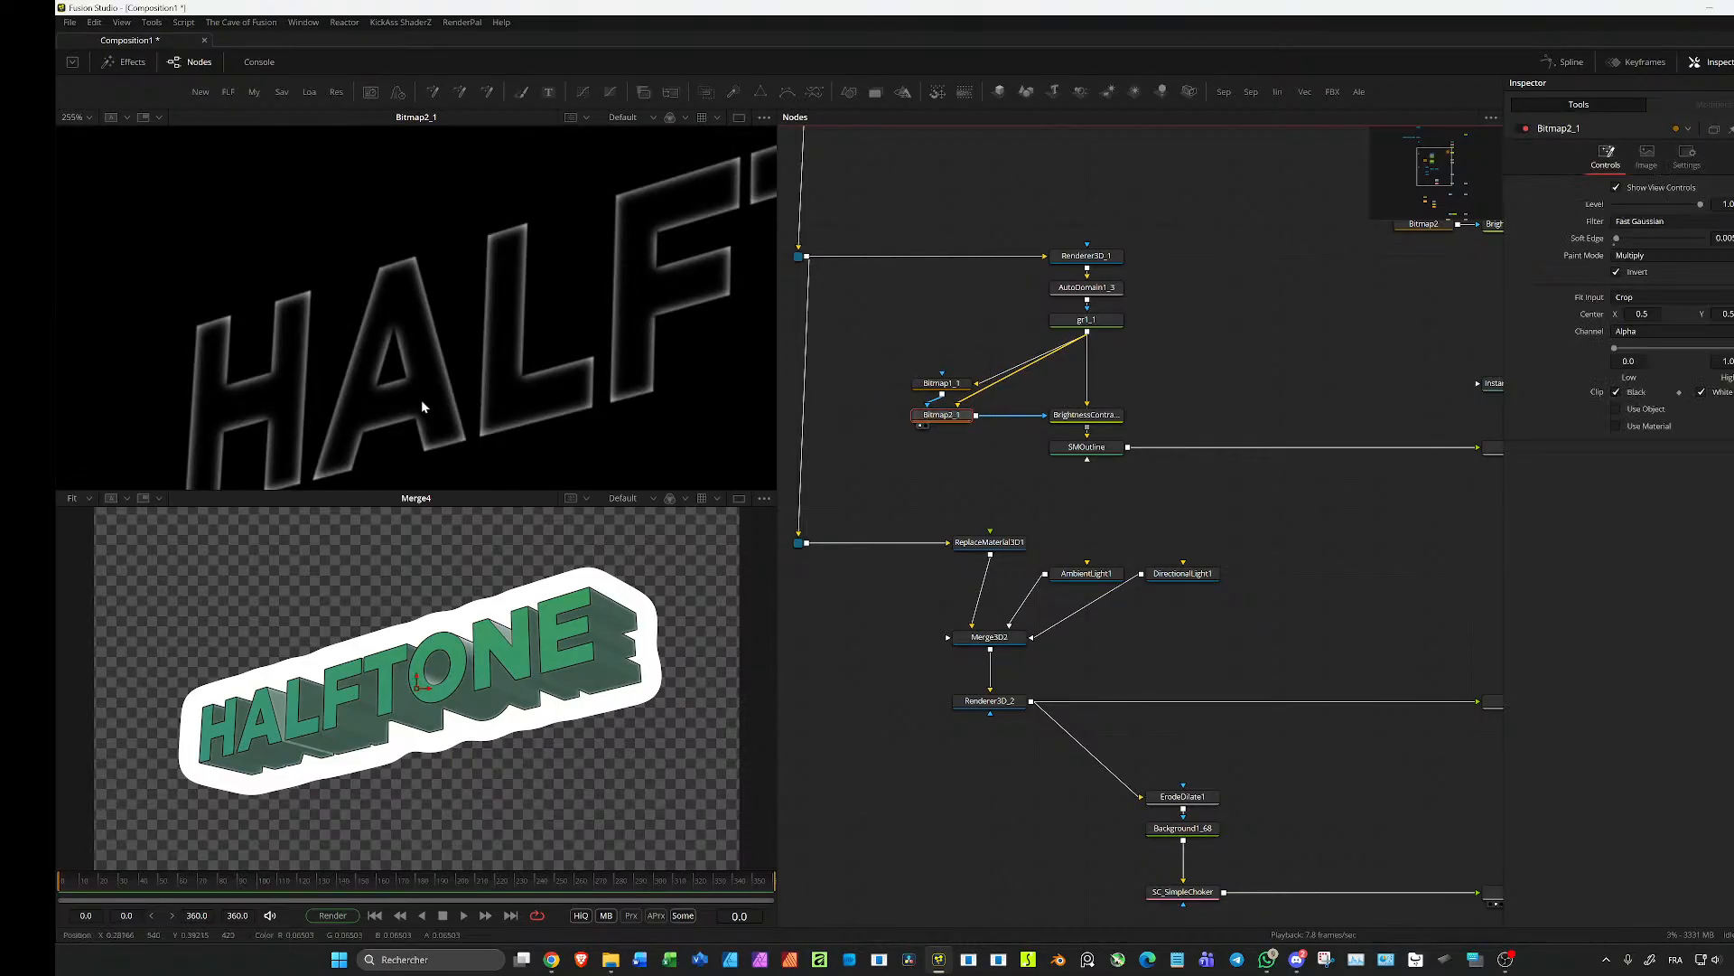
left_click_drag(1091, 417, 636, 337)
left_click(1074, 419)
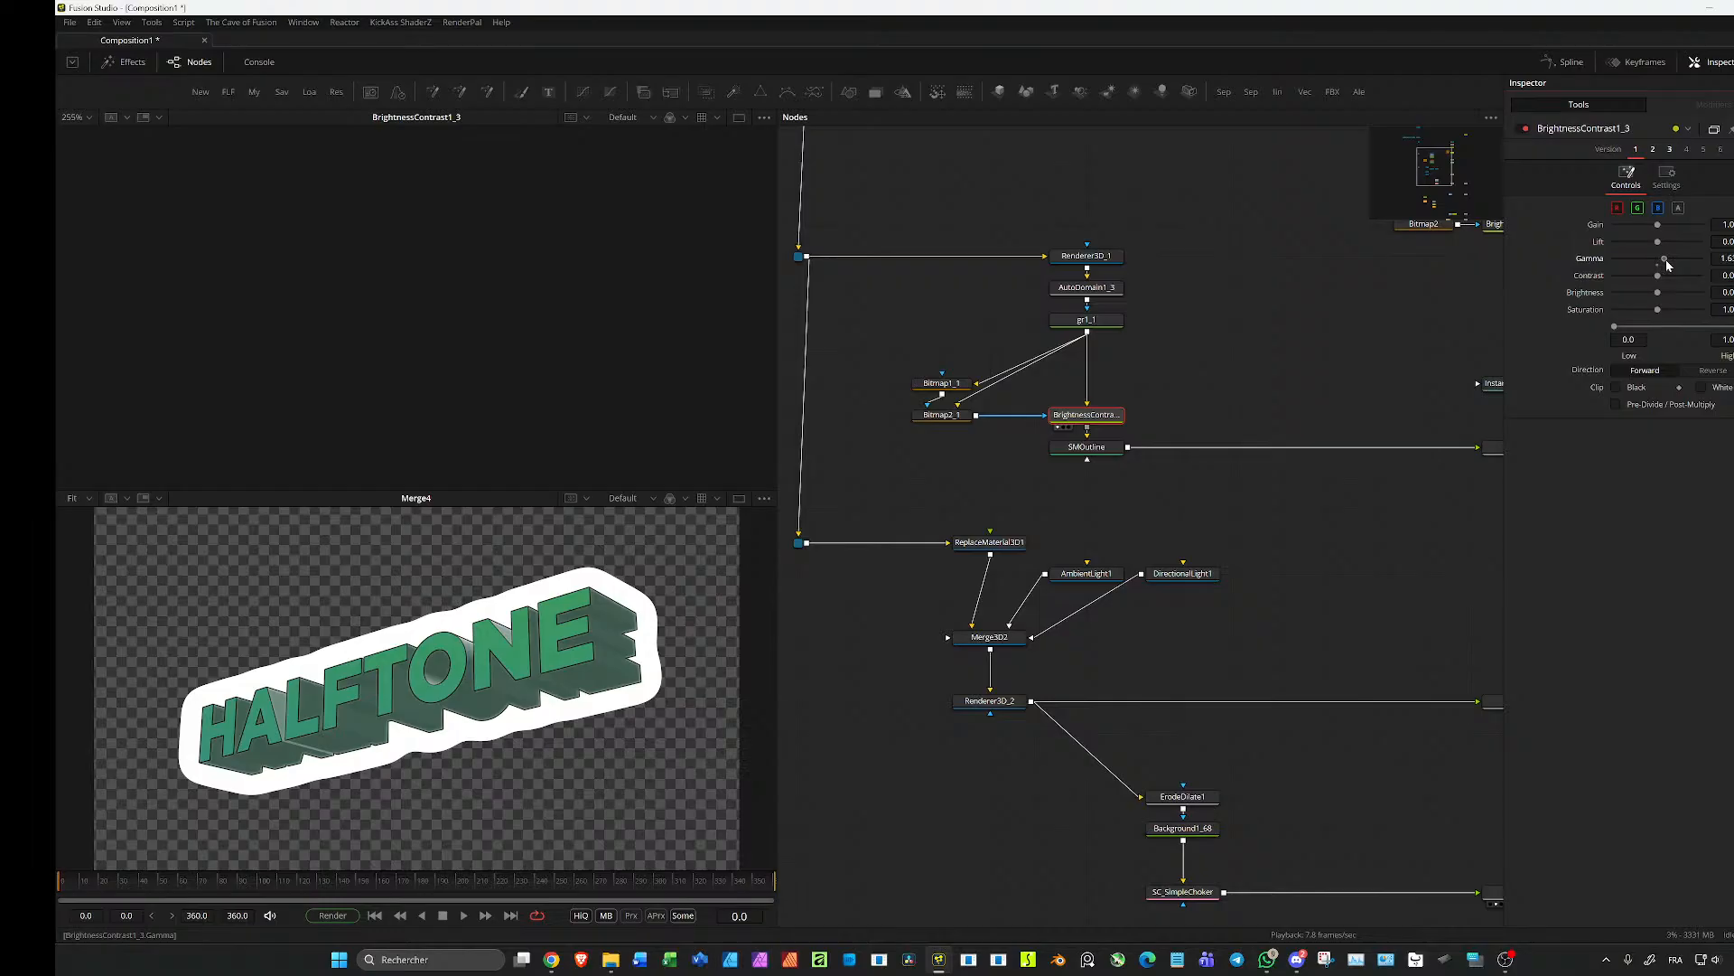
Step: Undo the last move of BrightnessContrast1_3 and reconnect Bitmap2_1 as its mask
left_click_drag(1087, 418, 1086, 386)
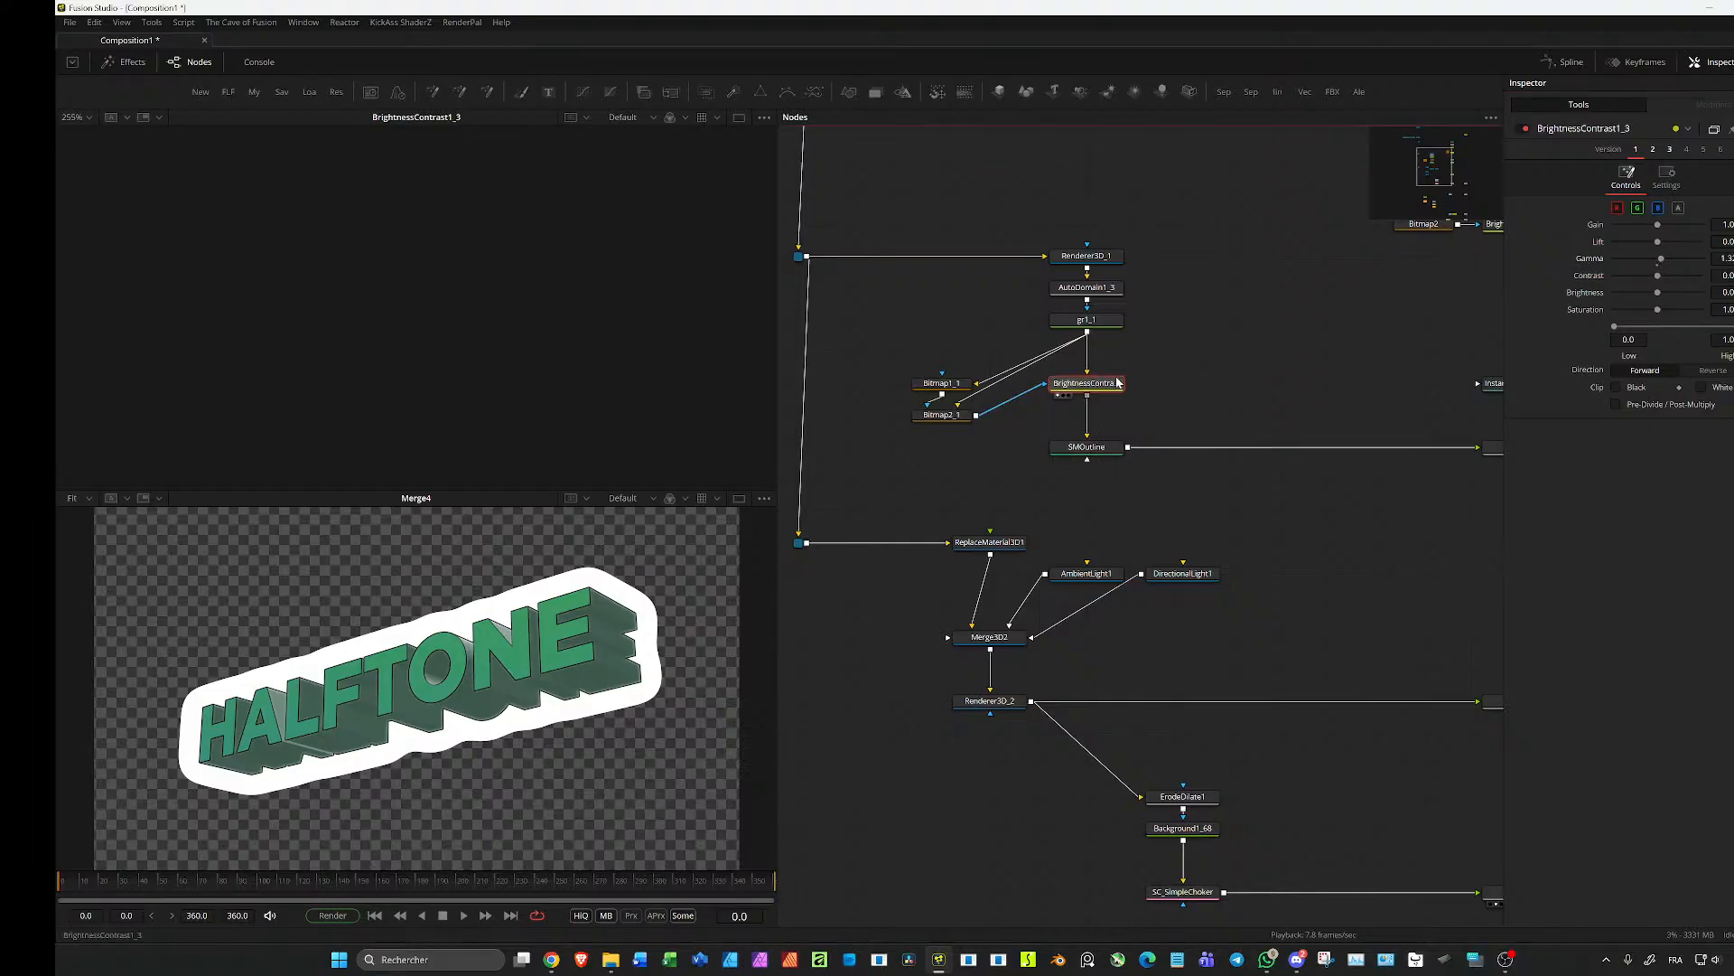
key("ctrl+z")
key("ctrl+z")
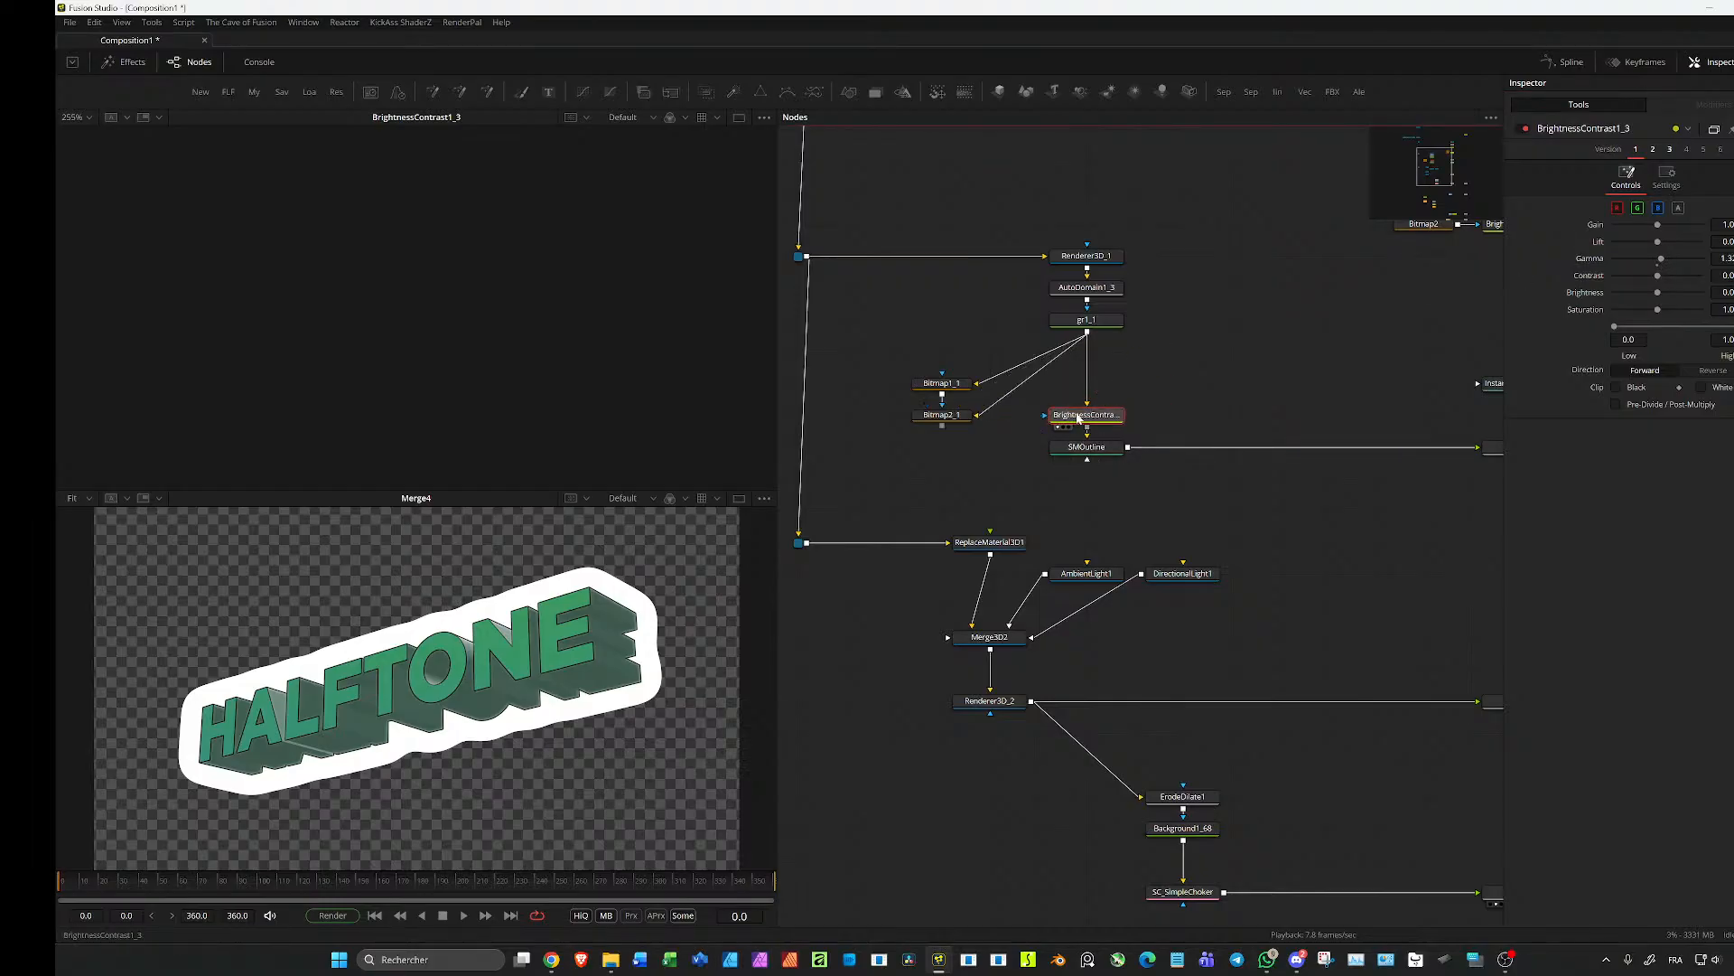
left_click_drag(1090, 418, 1089, 418)
left_click_drag(942, 426, 1084, 418)
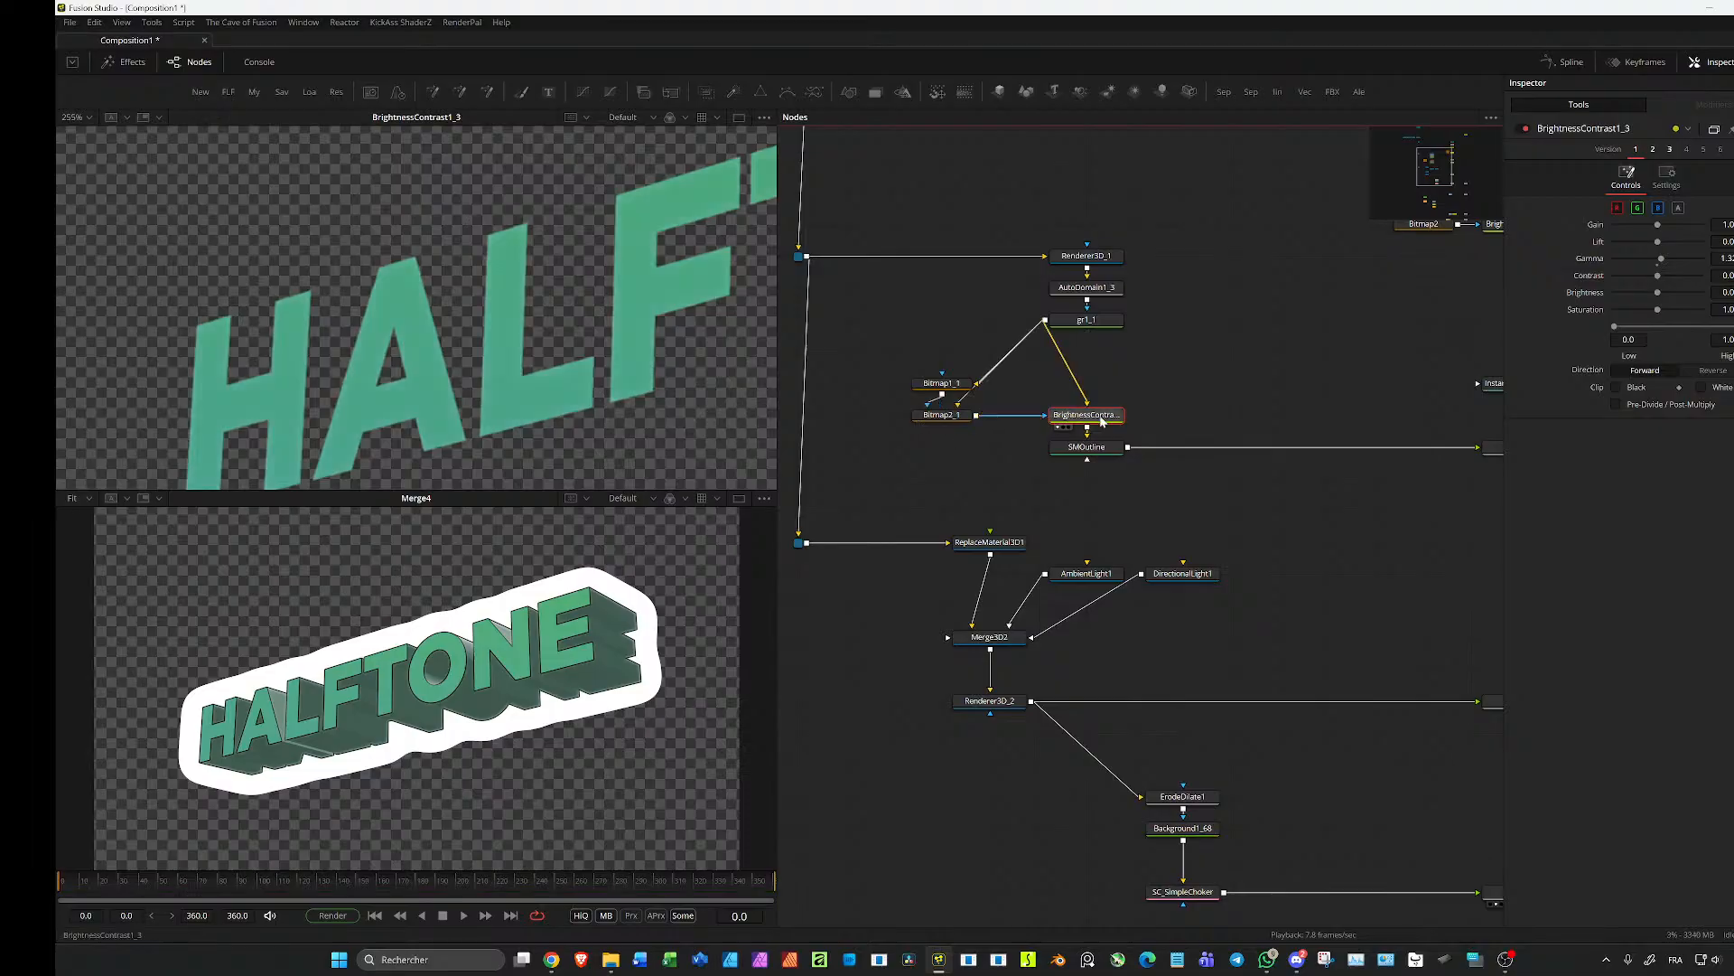
Step: Raise the gamma and gain of BrightnessContrast1_3, widen the soft edge of Bitmap2_1, and display SMOutline in the upper viewer
left_click_drag(1660, 264, 1673, 225)
left_click(941, 415)
left_click_drag(1621, 240, 1624, 241)
left_click(1100, 454)
key("1")
Step: Display Merge4 in the upper viewer and examine the edge glow on the lettering up close
scroll(1353, 489, "down", 4)
left_click_drag(1449, 498, 1273, 355)
scroll(1361, 490, "up", 3)
left_click(1226, 655)
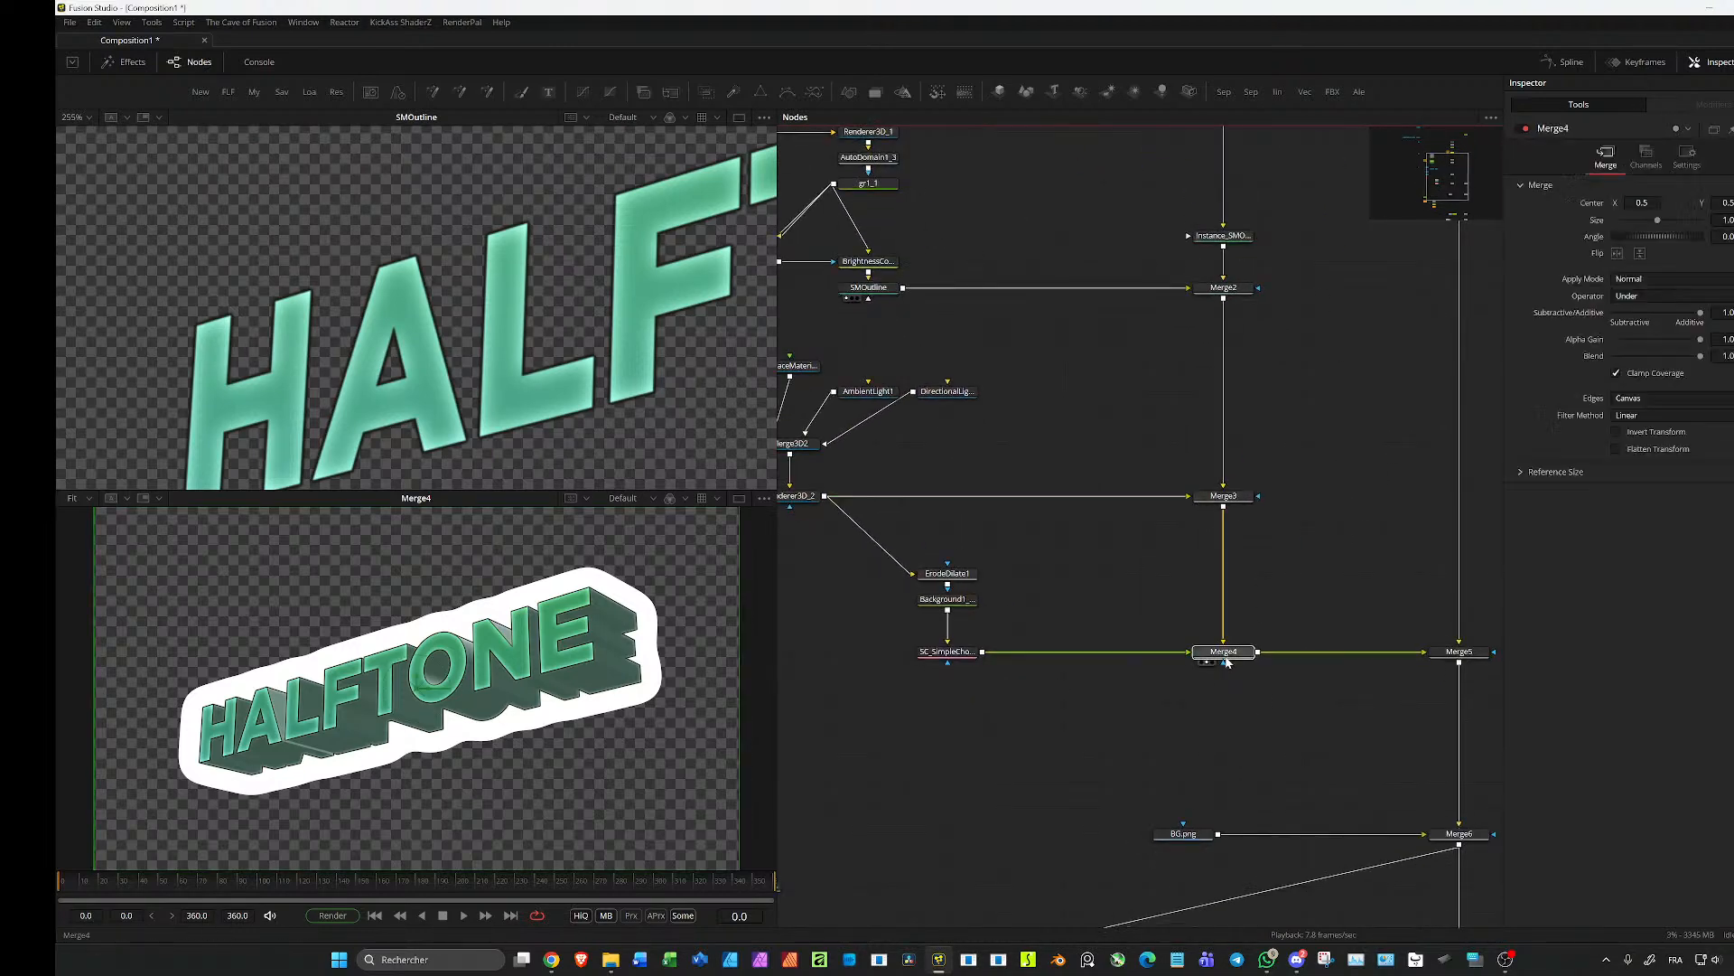
key("1")
key("ctrl+f")
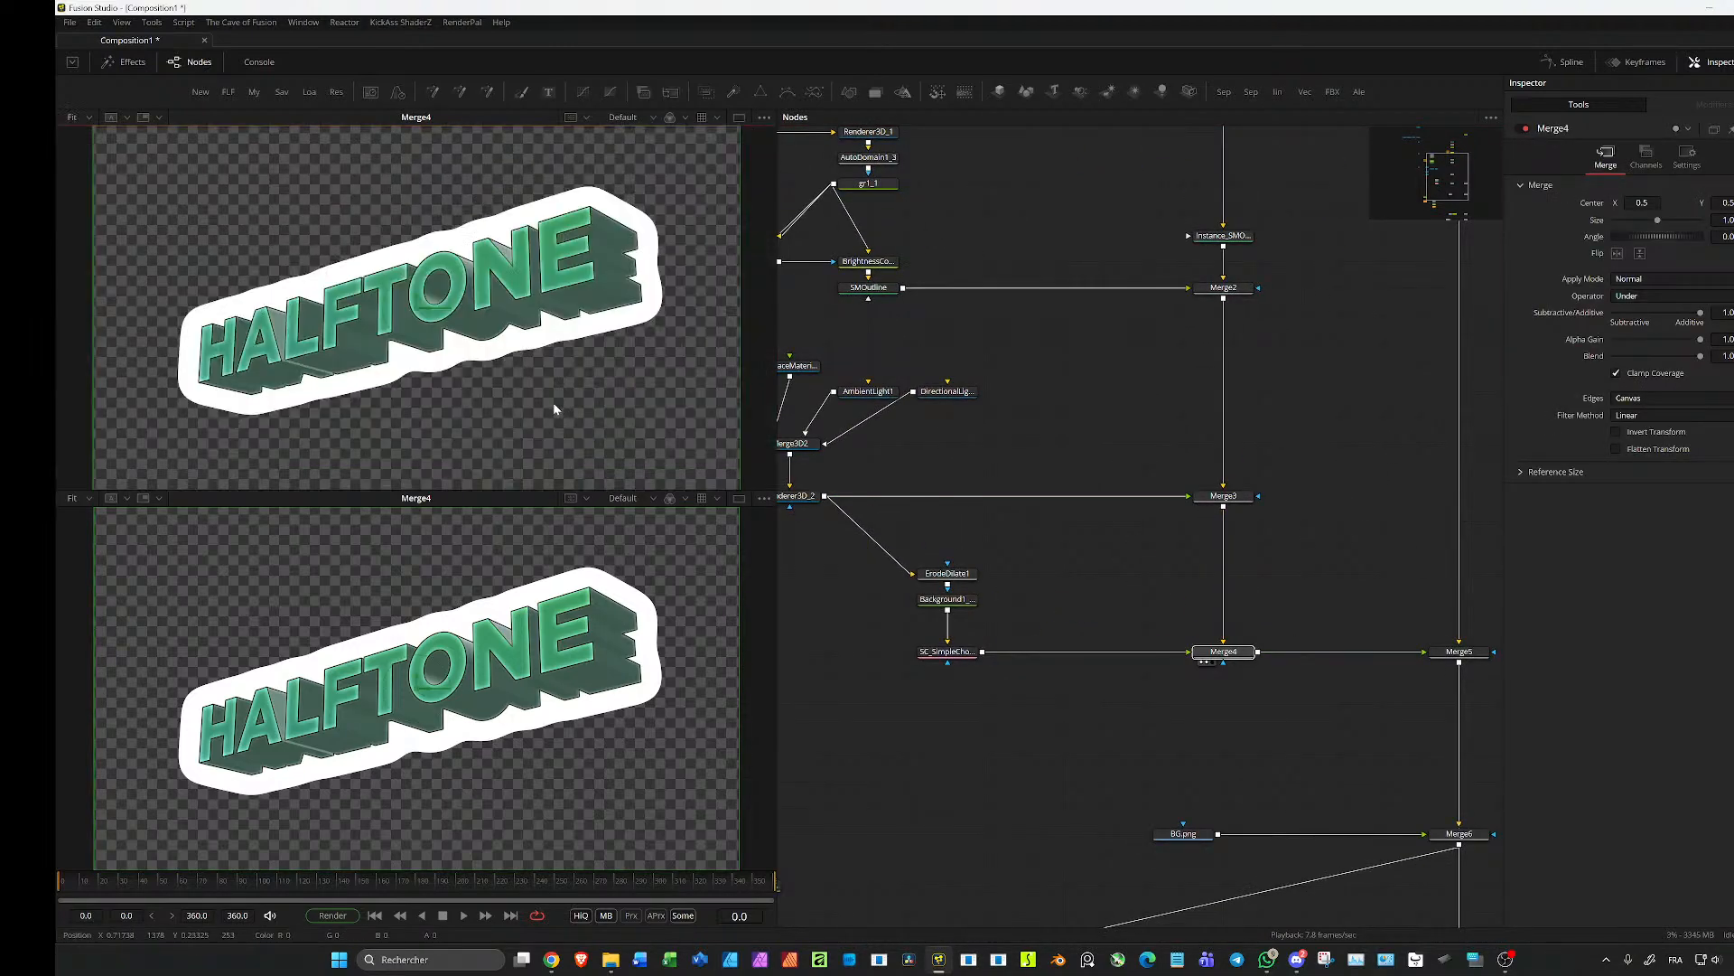
scroll(491, 337, "up", 5)
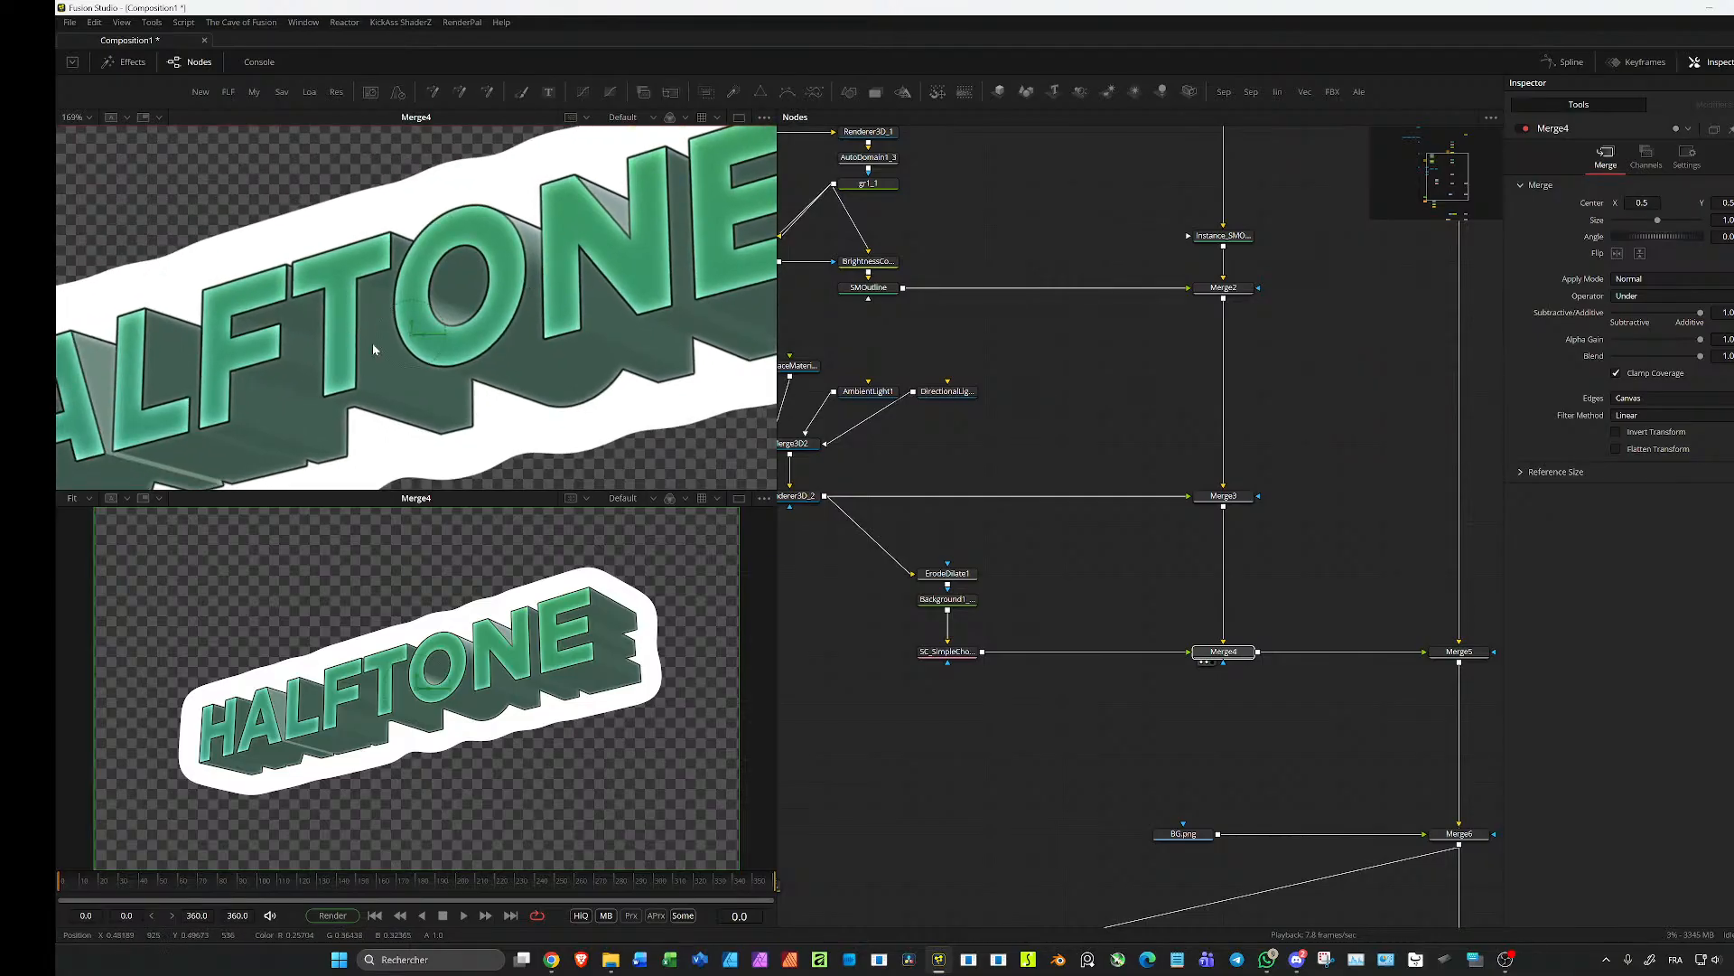
scroll(1097, 309, "up", 8)
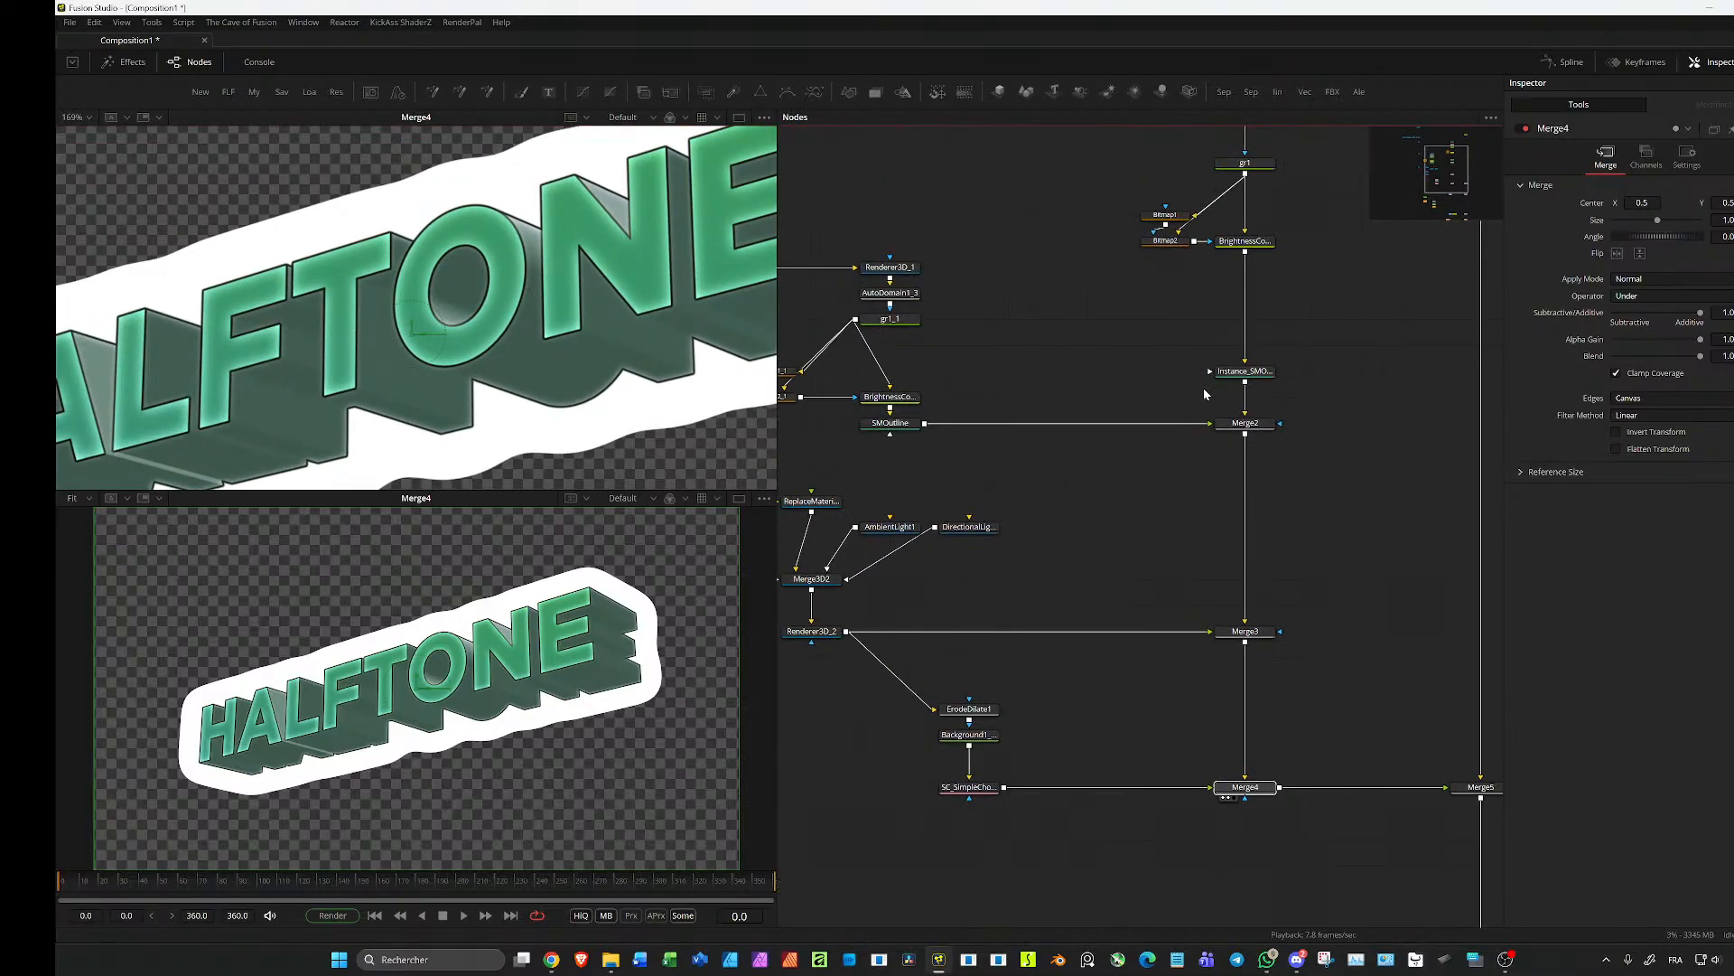
Step: Raise BrightnessContrast1_2 to gamma about 3.5 and gain about 1.8, and widen the soft edge of Bitmap2 while displaying it
left_click(1217, 406)
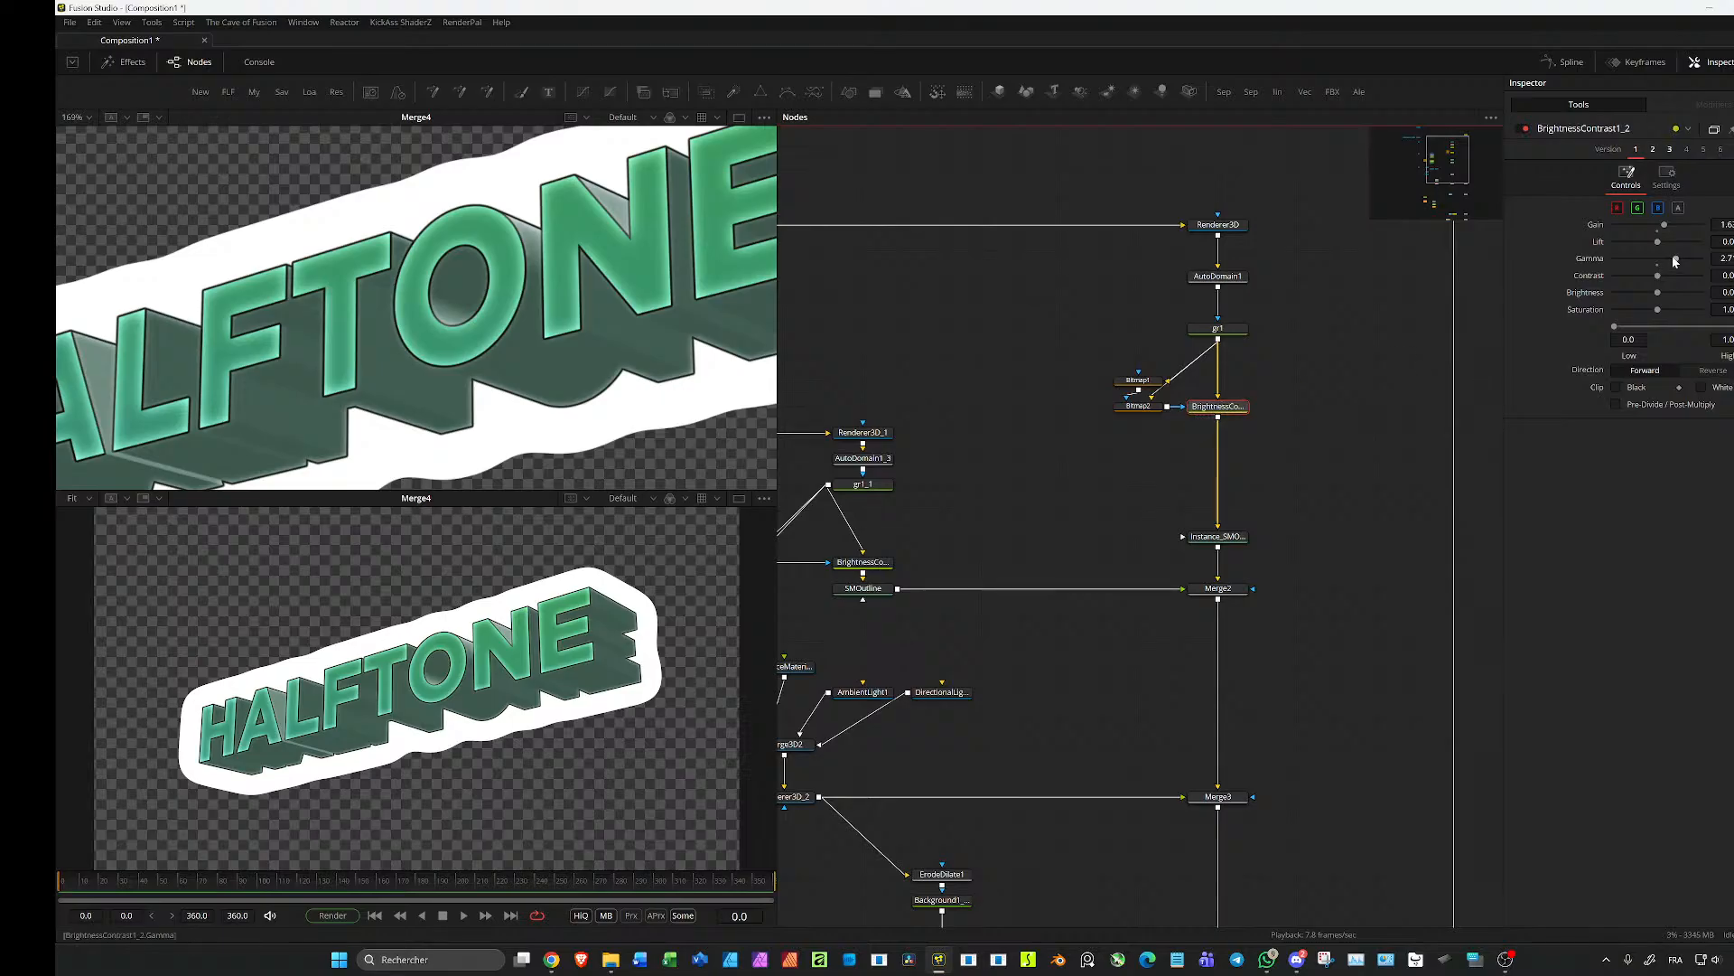
left_click_drag(1669, 229, 1671, 229)
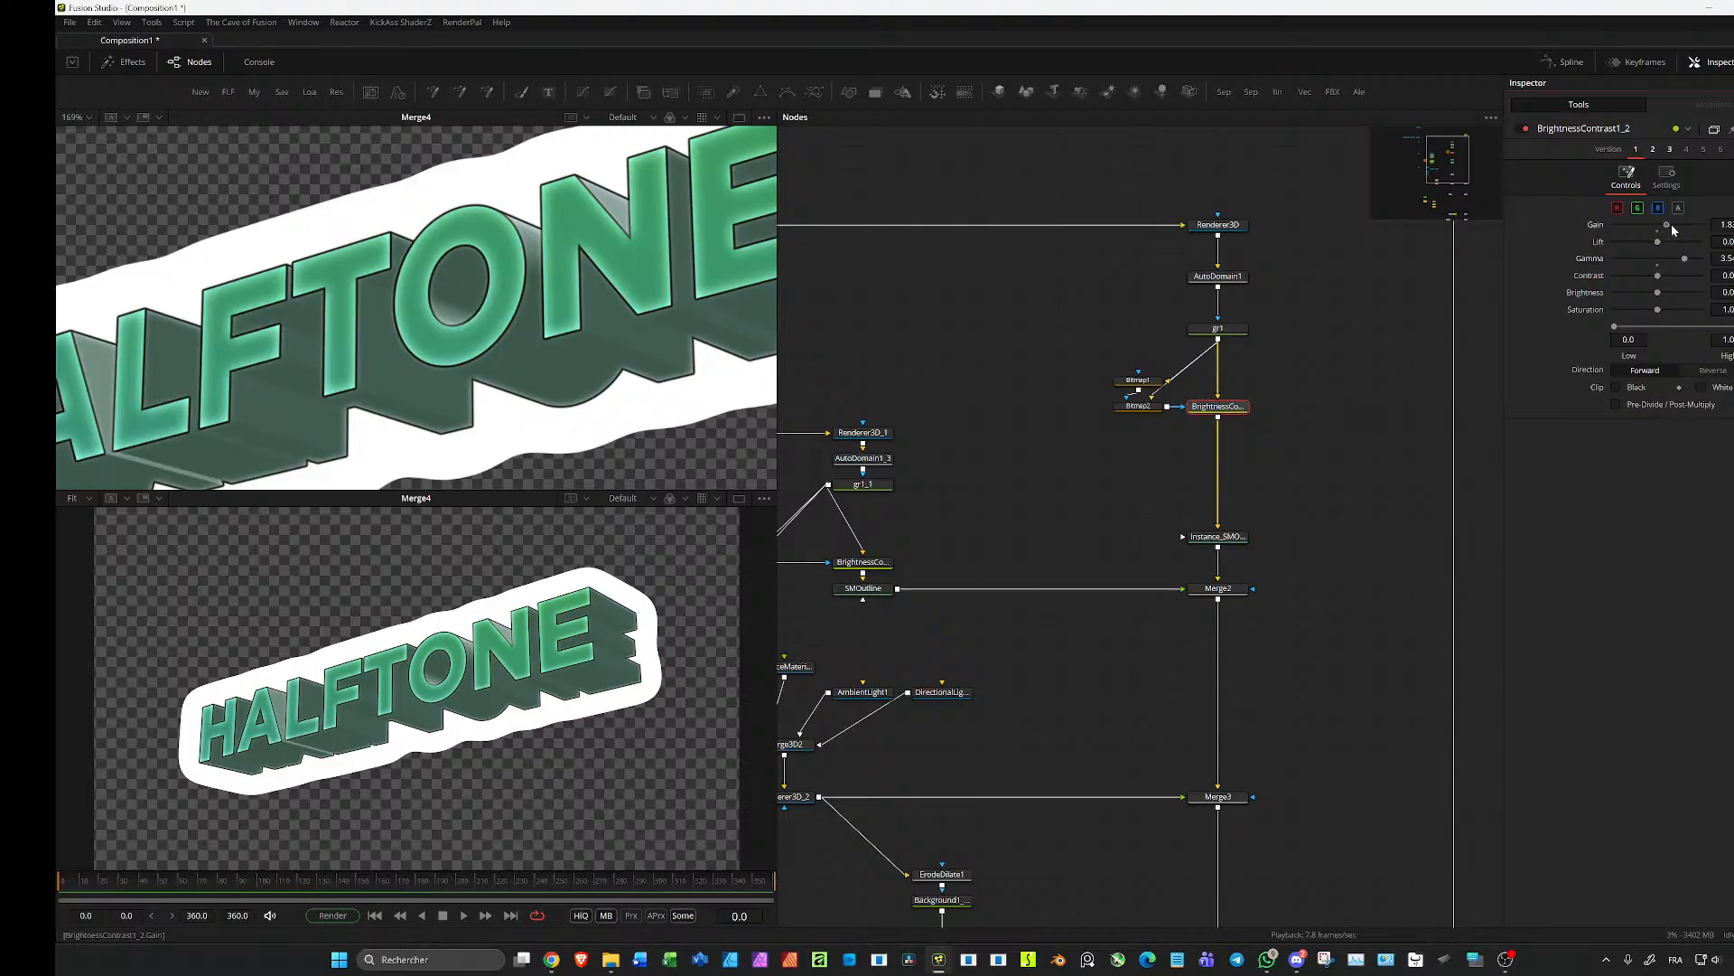
left_click(1140, 406)
key("1")
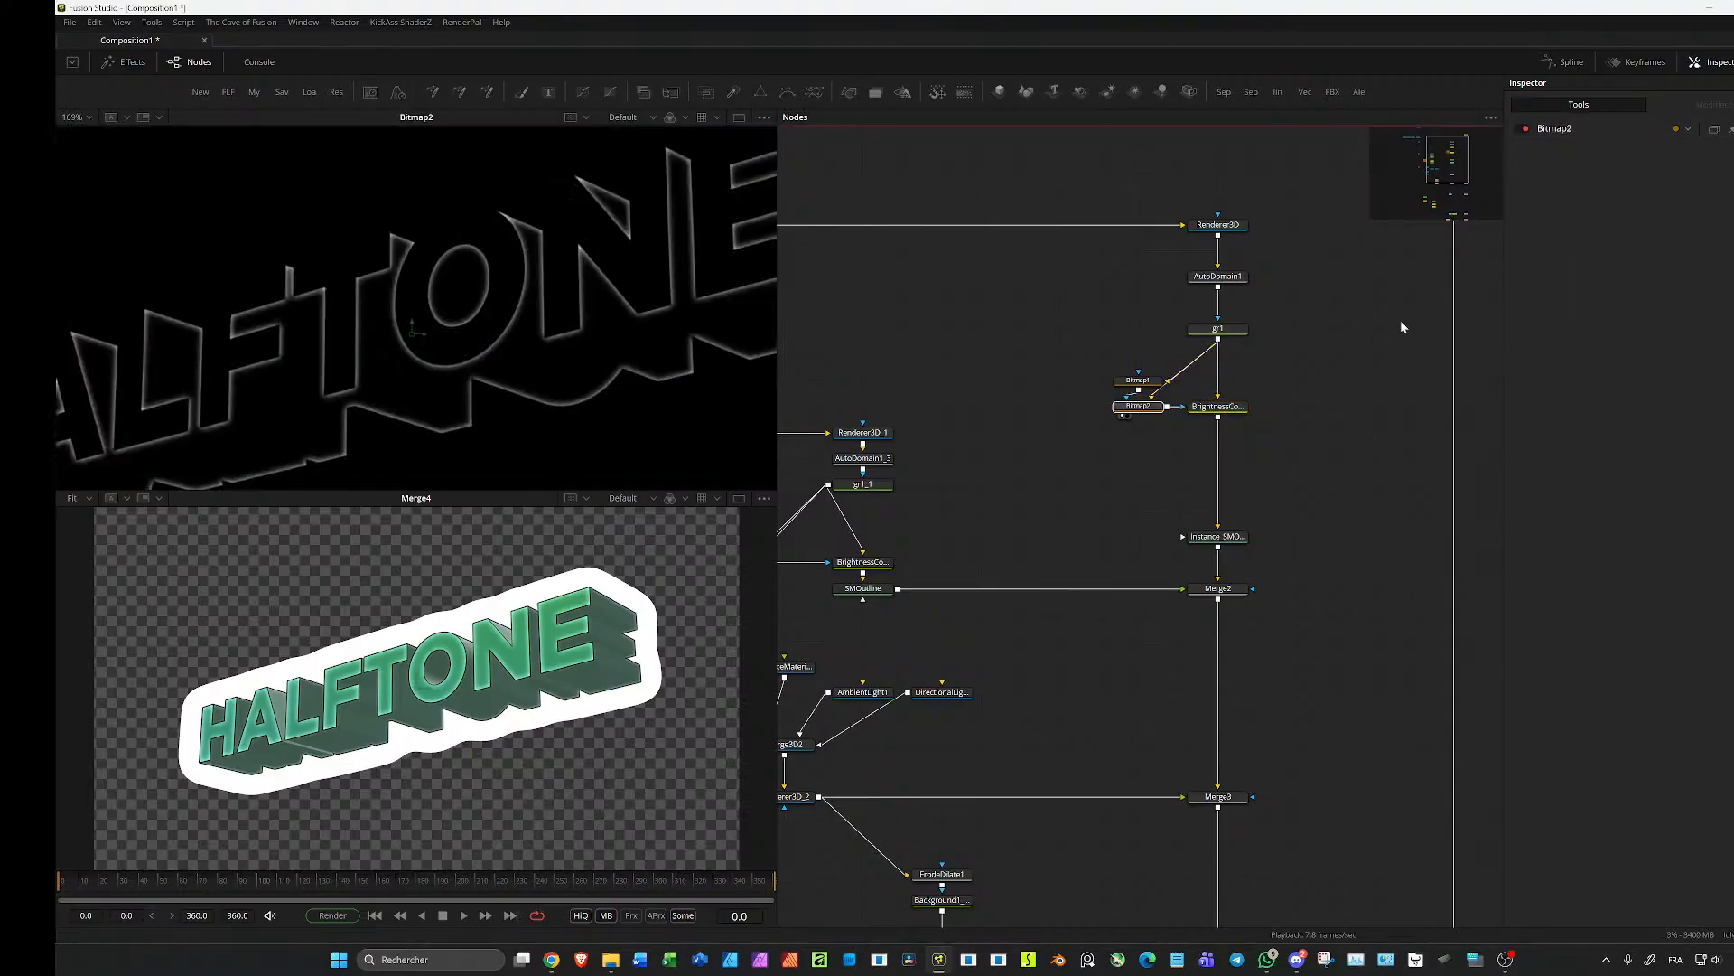
left_click(1140, 405)
left_click_drag(1646, 240, 1618, 239)
Step: Display the halftone result from Blur2 in both viewers
scroll(1208, 600, "down", 3)
scroll(1239, 631, "up", 3)
left_click(1201, 559)
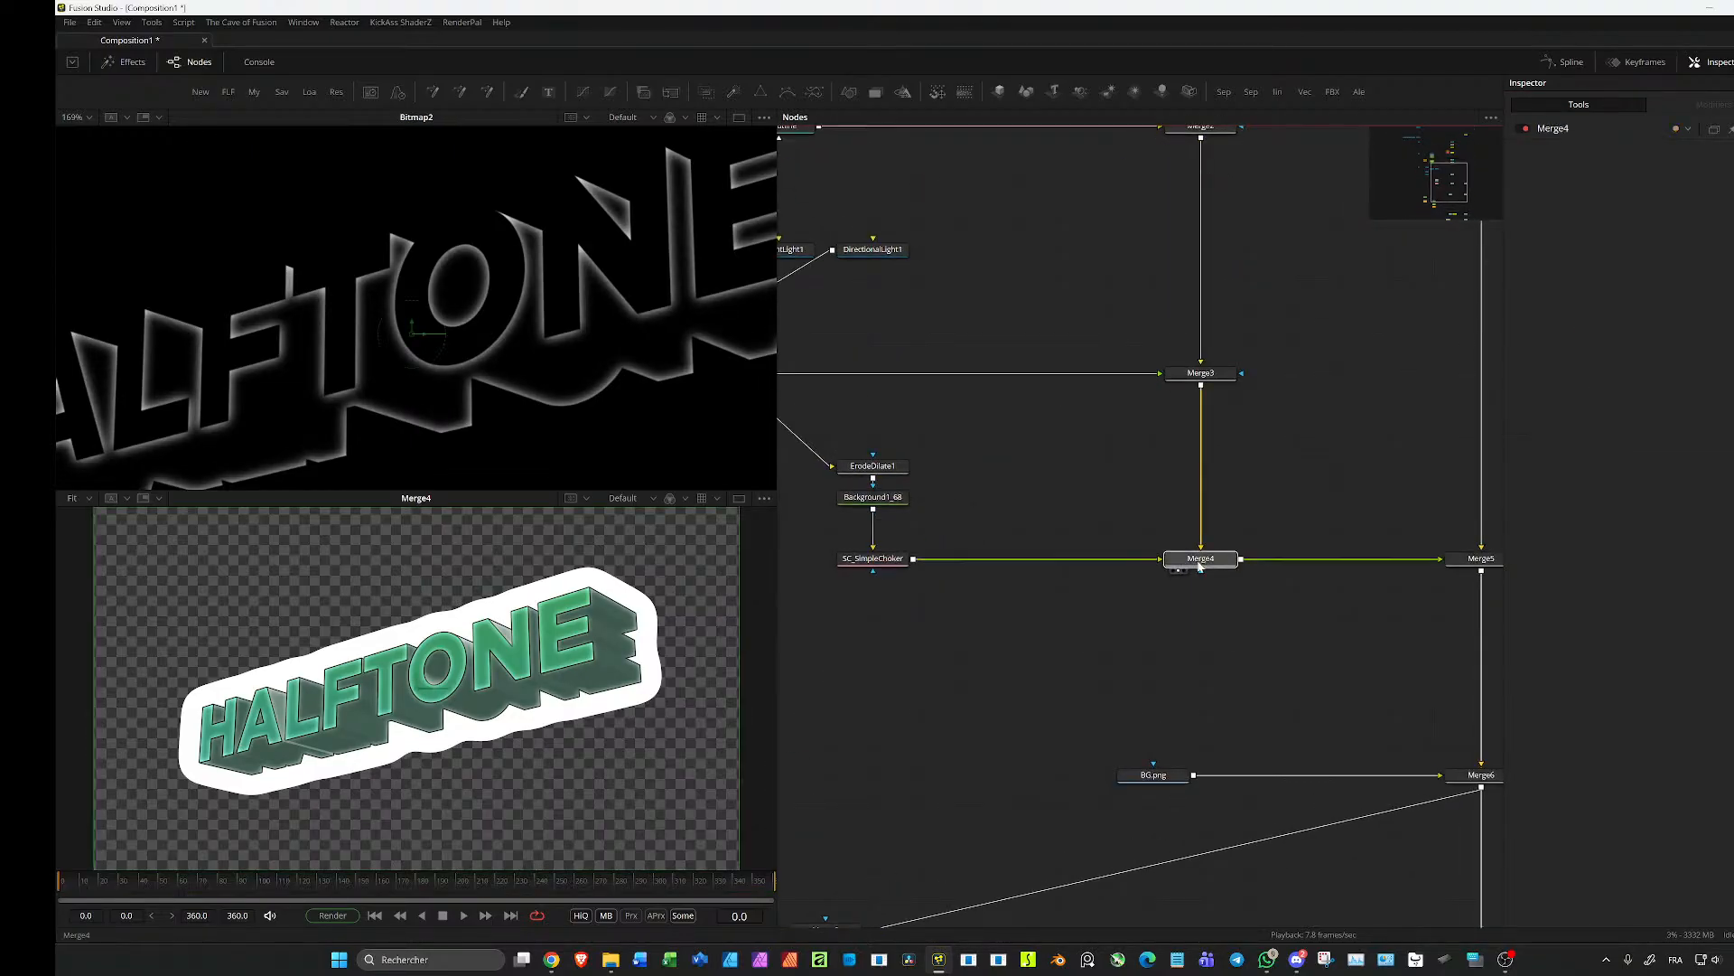
scroll(1202, 563, "down", 4)
scroll(1178, 576, "up", 3)
left_click(1175, 706)
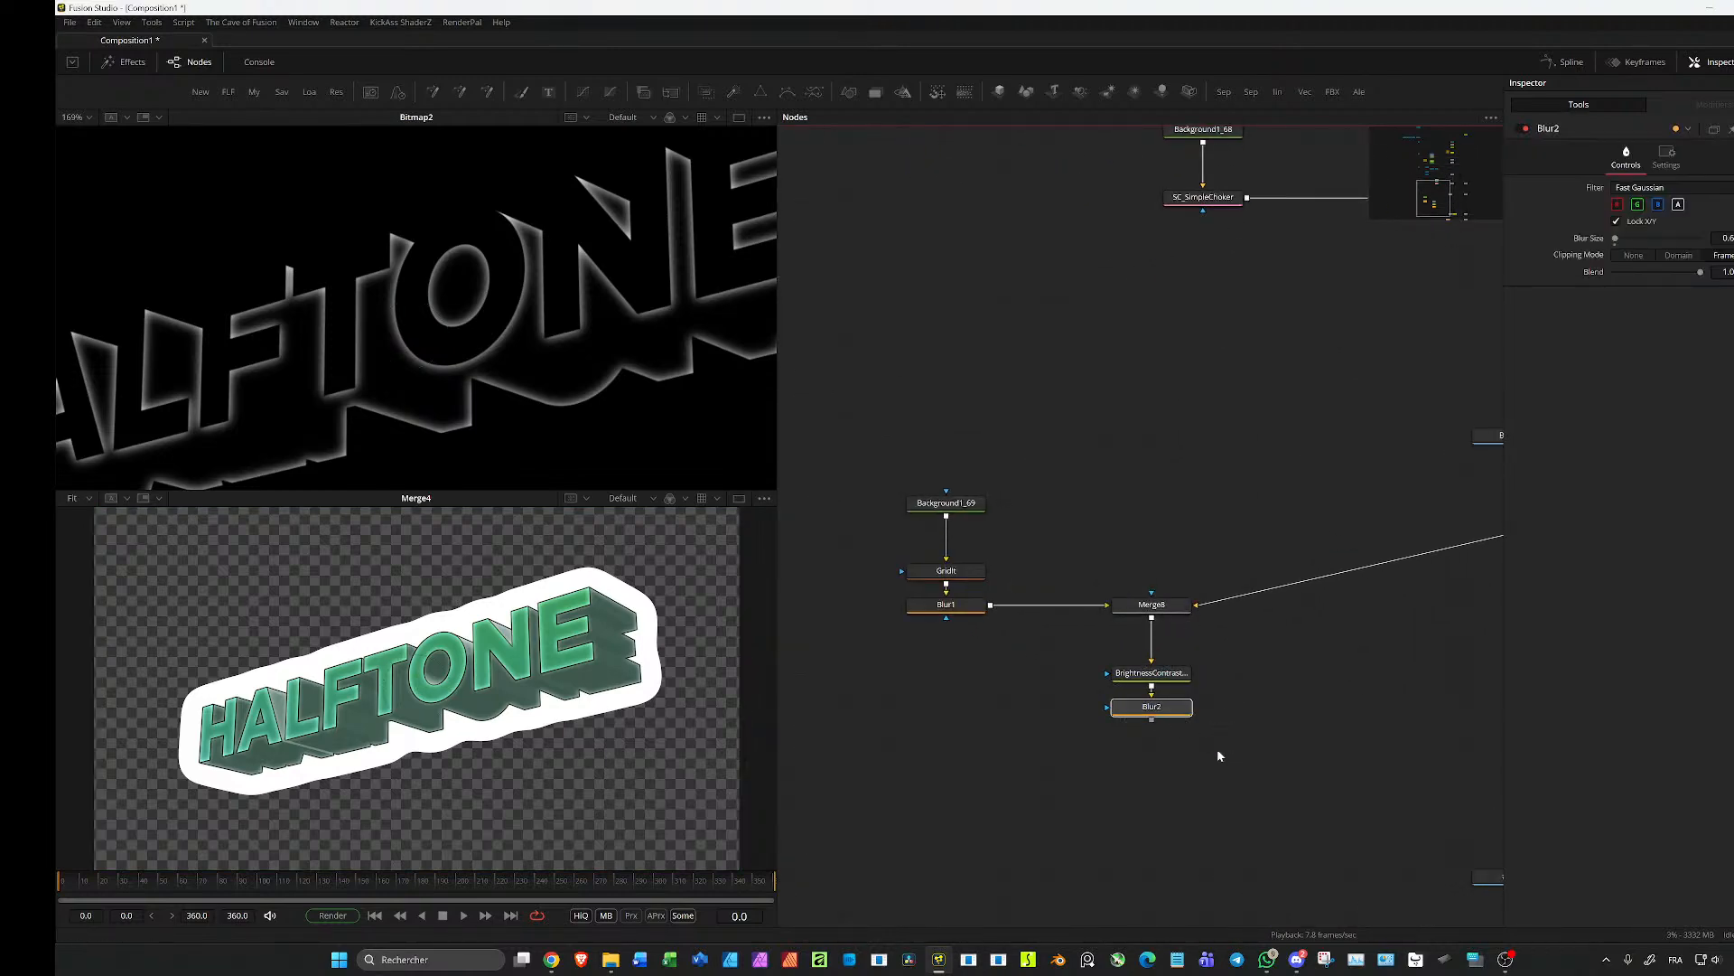
key("2")
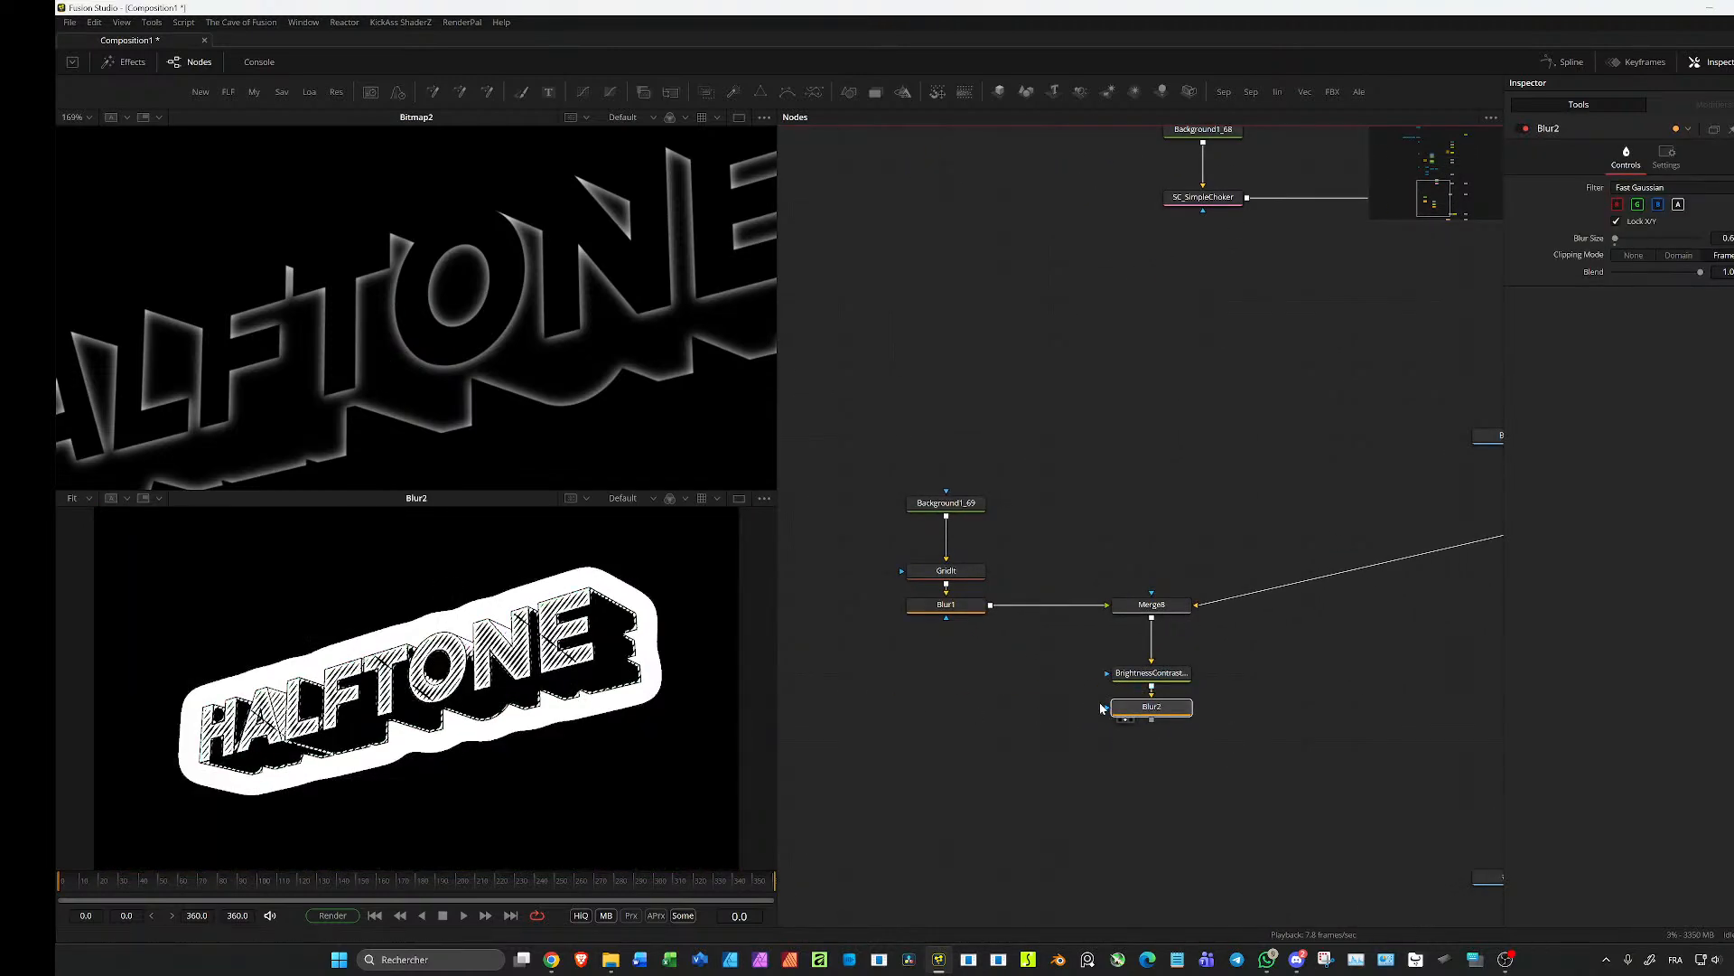
key("1")
Step: Compare the halftone with the final composite, showing Blur2 in the upper viewer and Merge1 in the lower one
scroll(984, 627, "down", 3)
left_click_drag(984, 627, 748, 535)
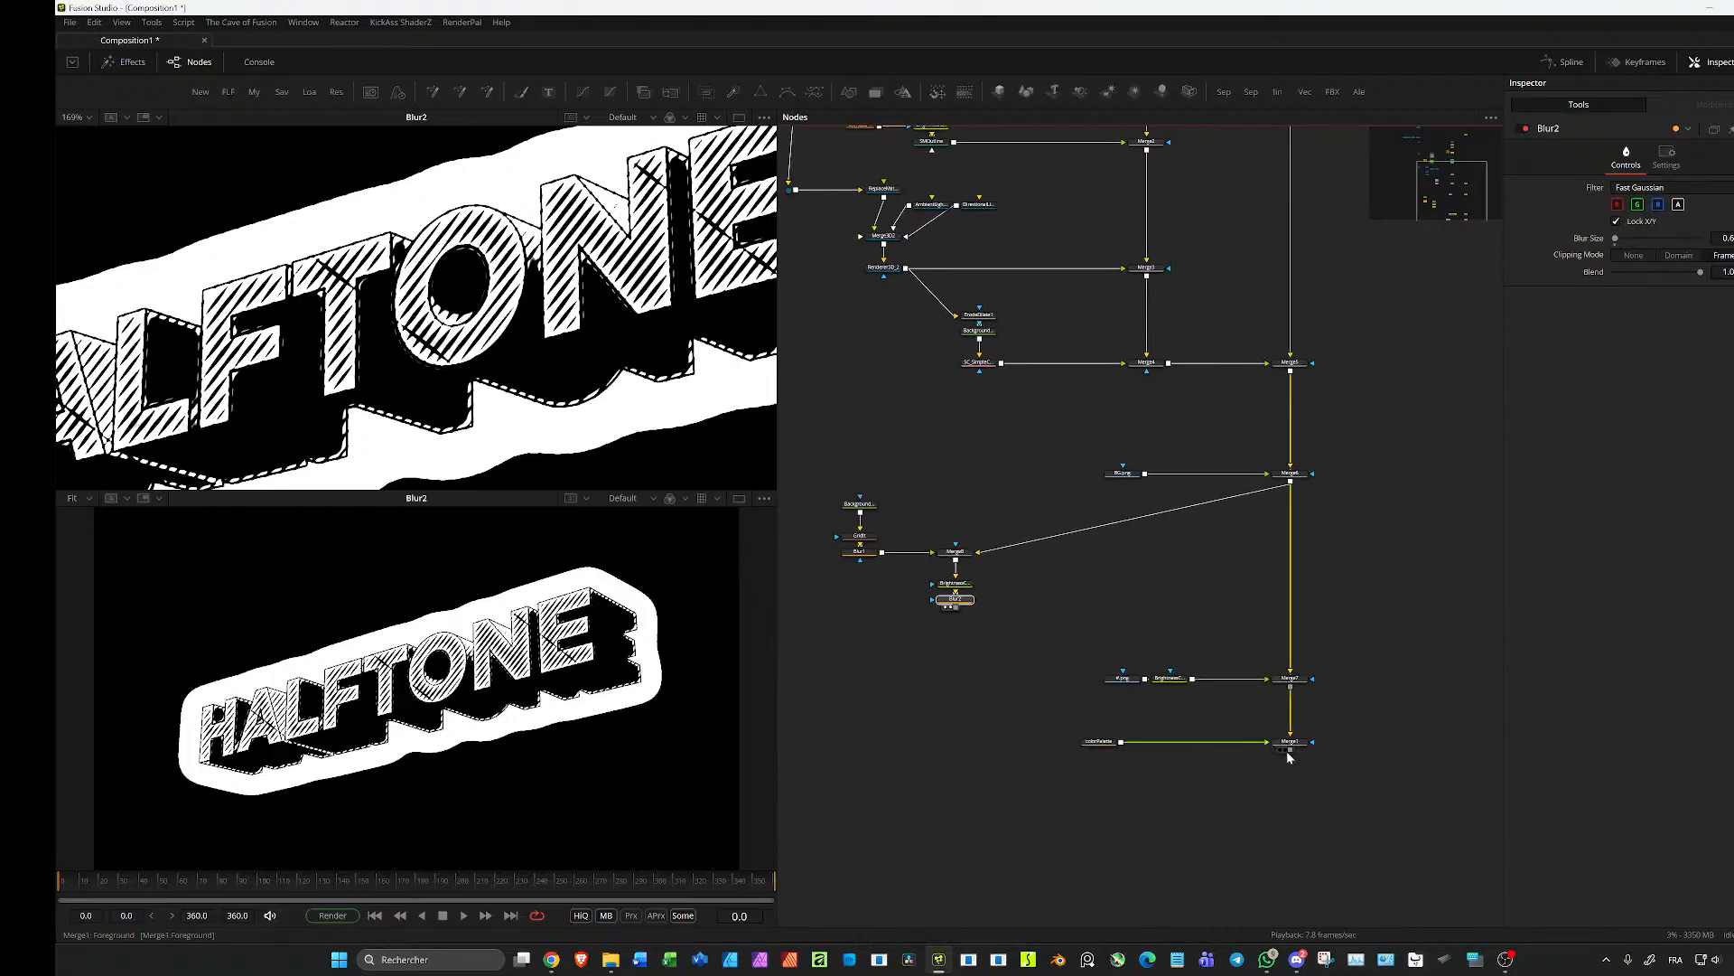
left_click(1299, 743)
key("1")
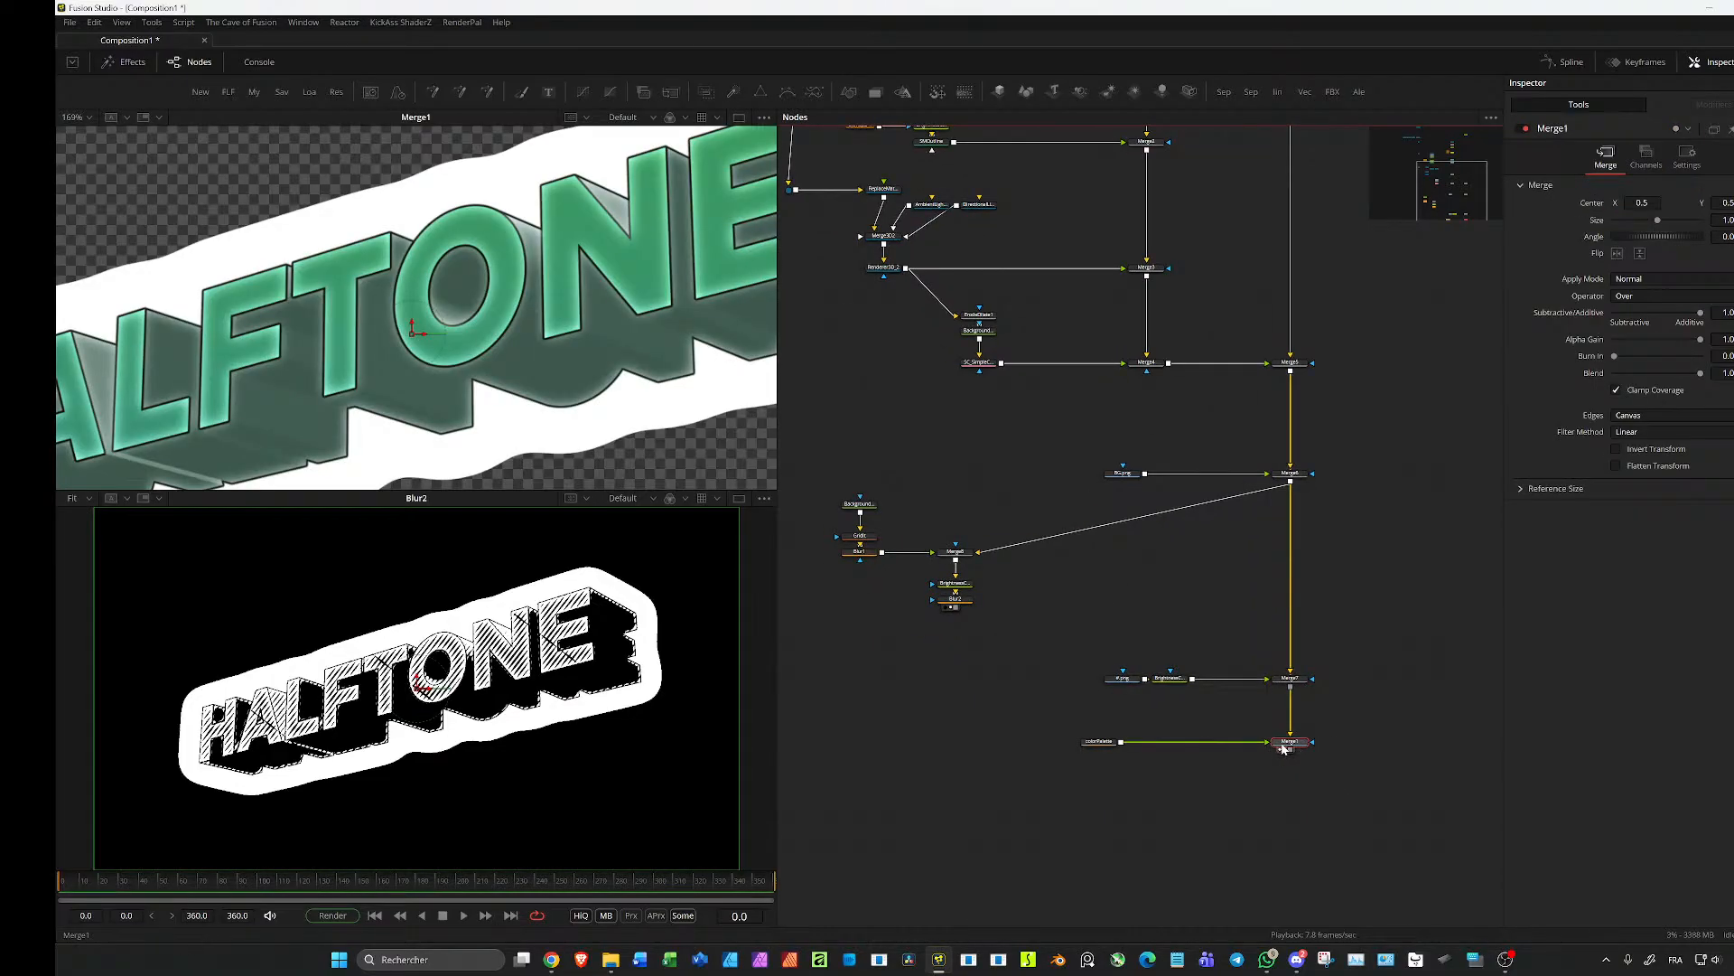
key("2")
left_click(955, 599)
key("2")
key("2")
key("1")
left_click(1290, 742)
key("2")
scroll(518, 349, "up", 3)
scroll(519, 349, "down", 3)
left_click_drag(519, 349, 583, 362)
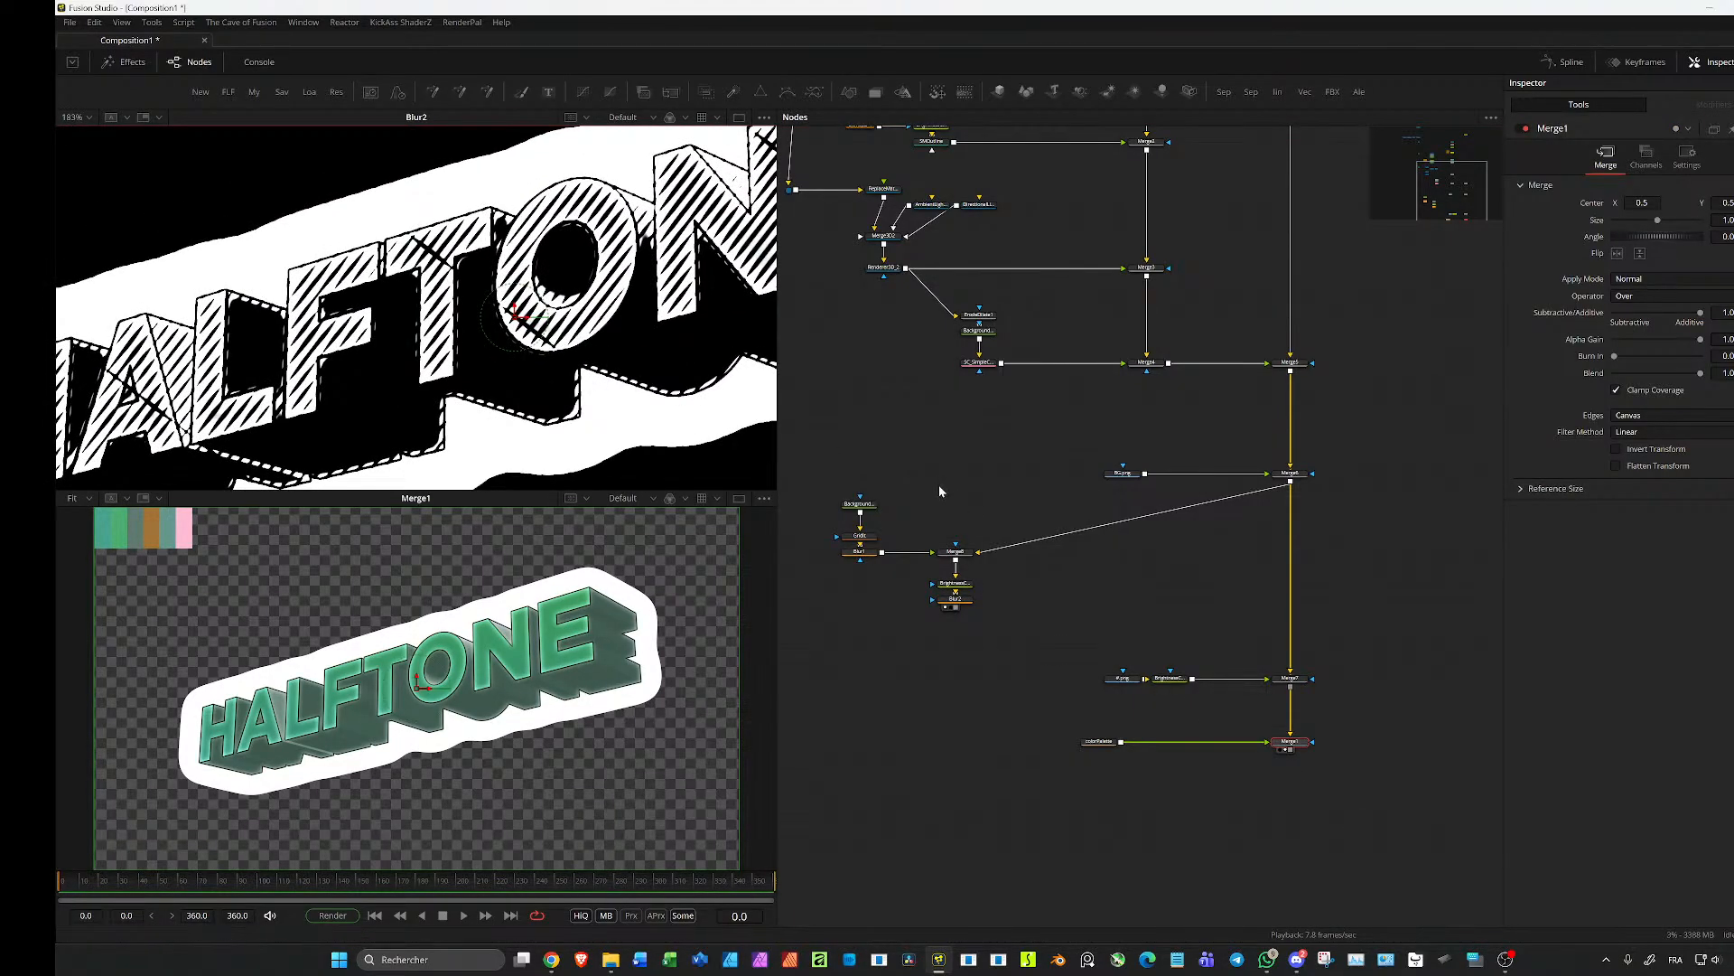
Step: Reduce the GridIt pixel height to 8 for a denser line pattern
scroll(1016, 504, "up", 2)
left_click(943, 517)
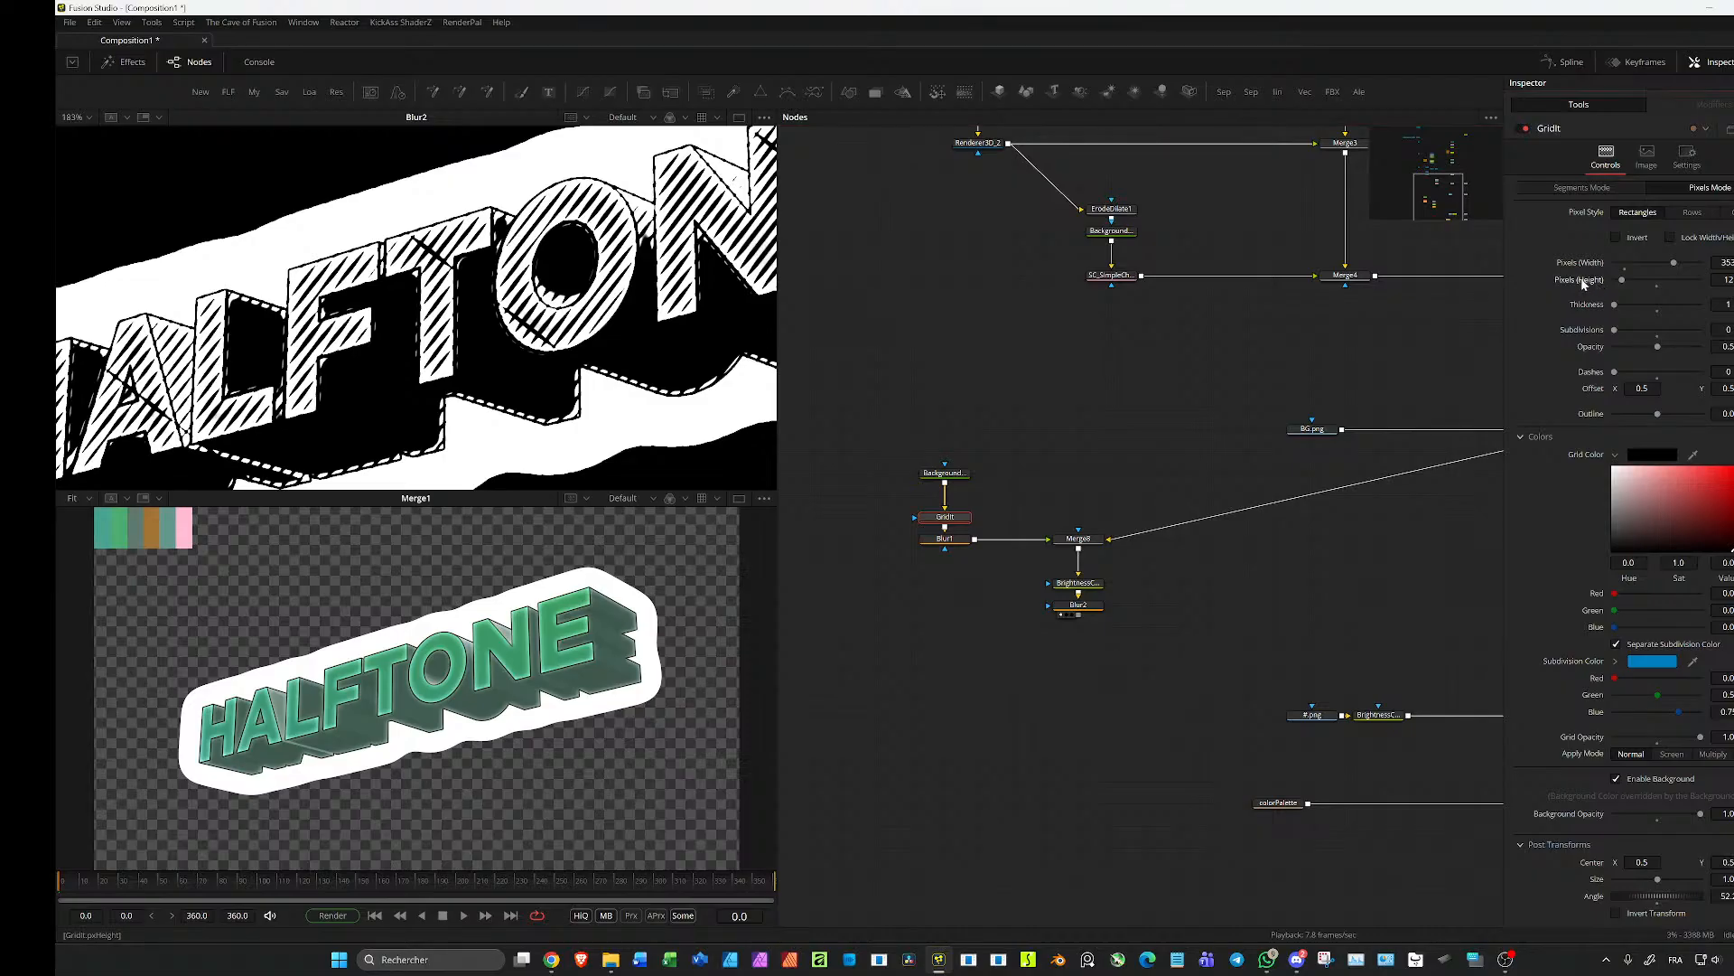
left_click_drag(1582, 281, 1568, 281)
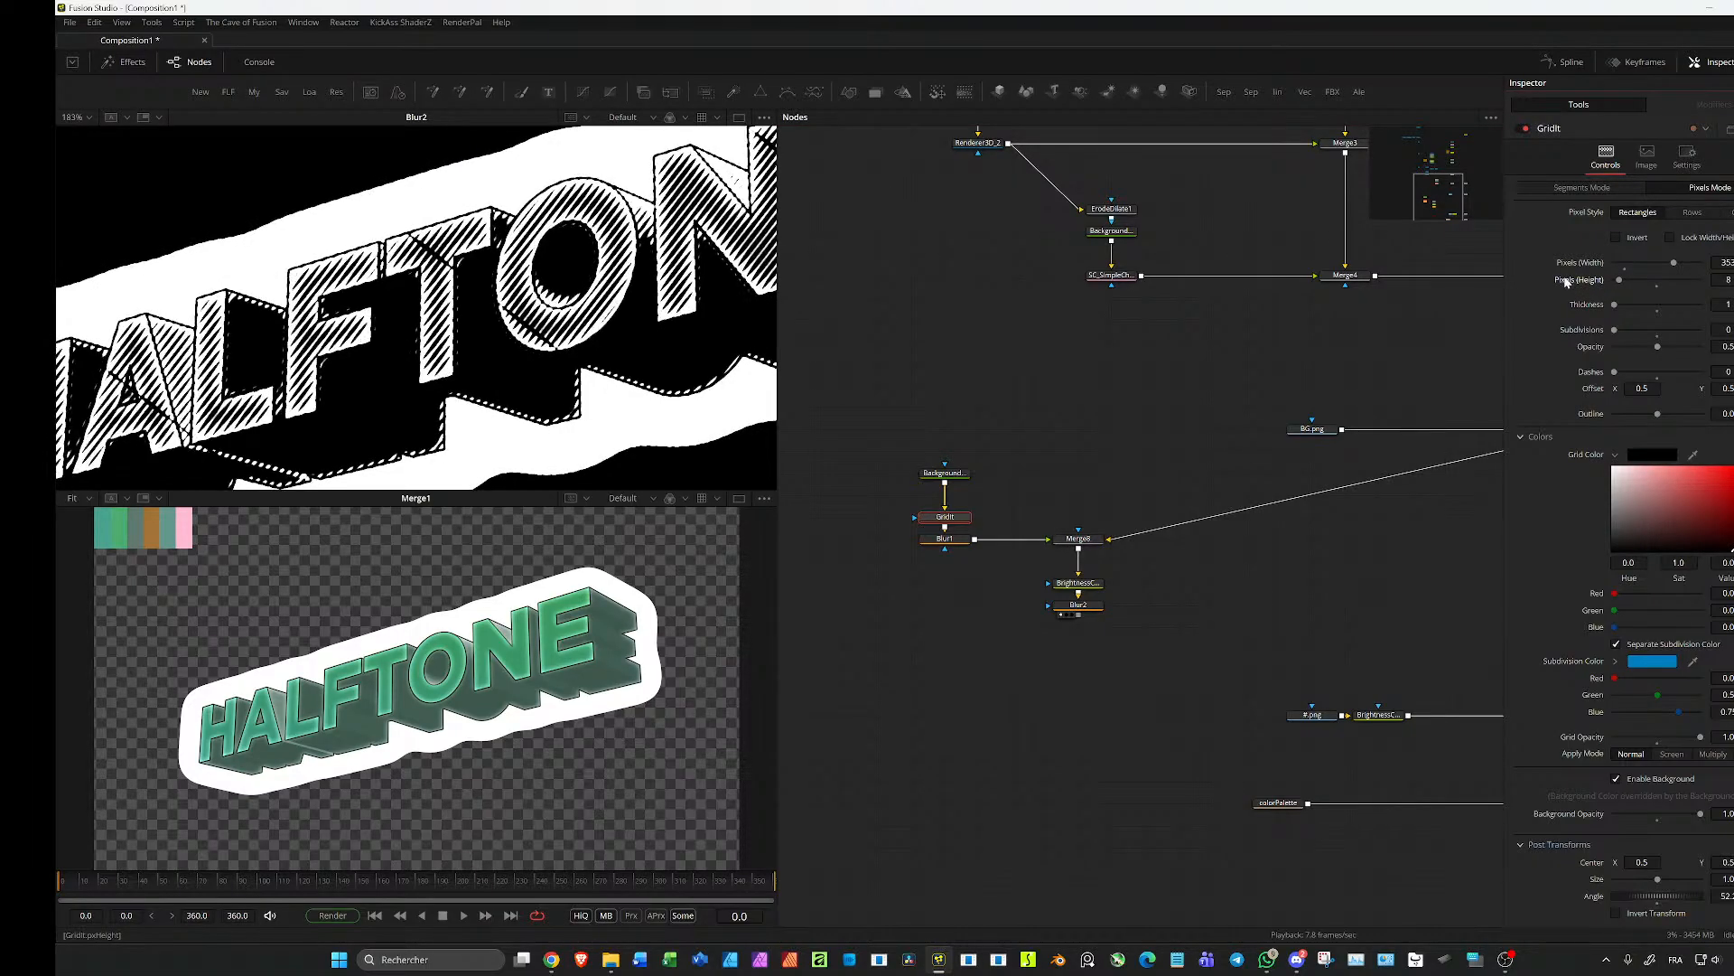
Step: Set the halftone BrightnessContrast range to Low 0.411 and High about 0.43, and lower its Lift to about -0.1
scroll(1177, 578, "up", 2)
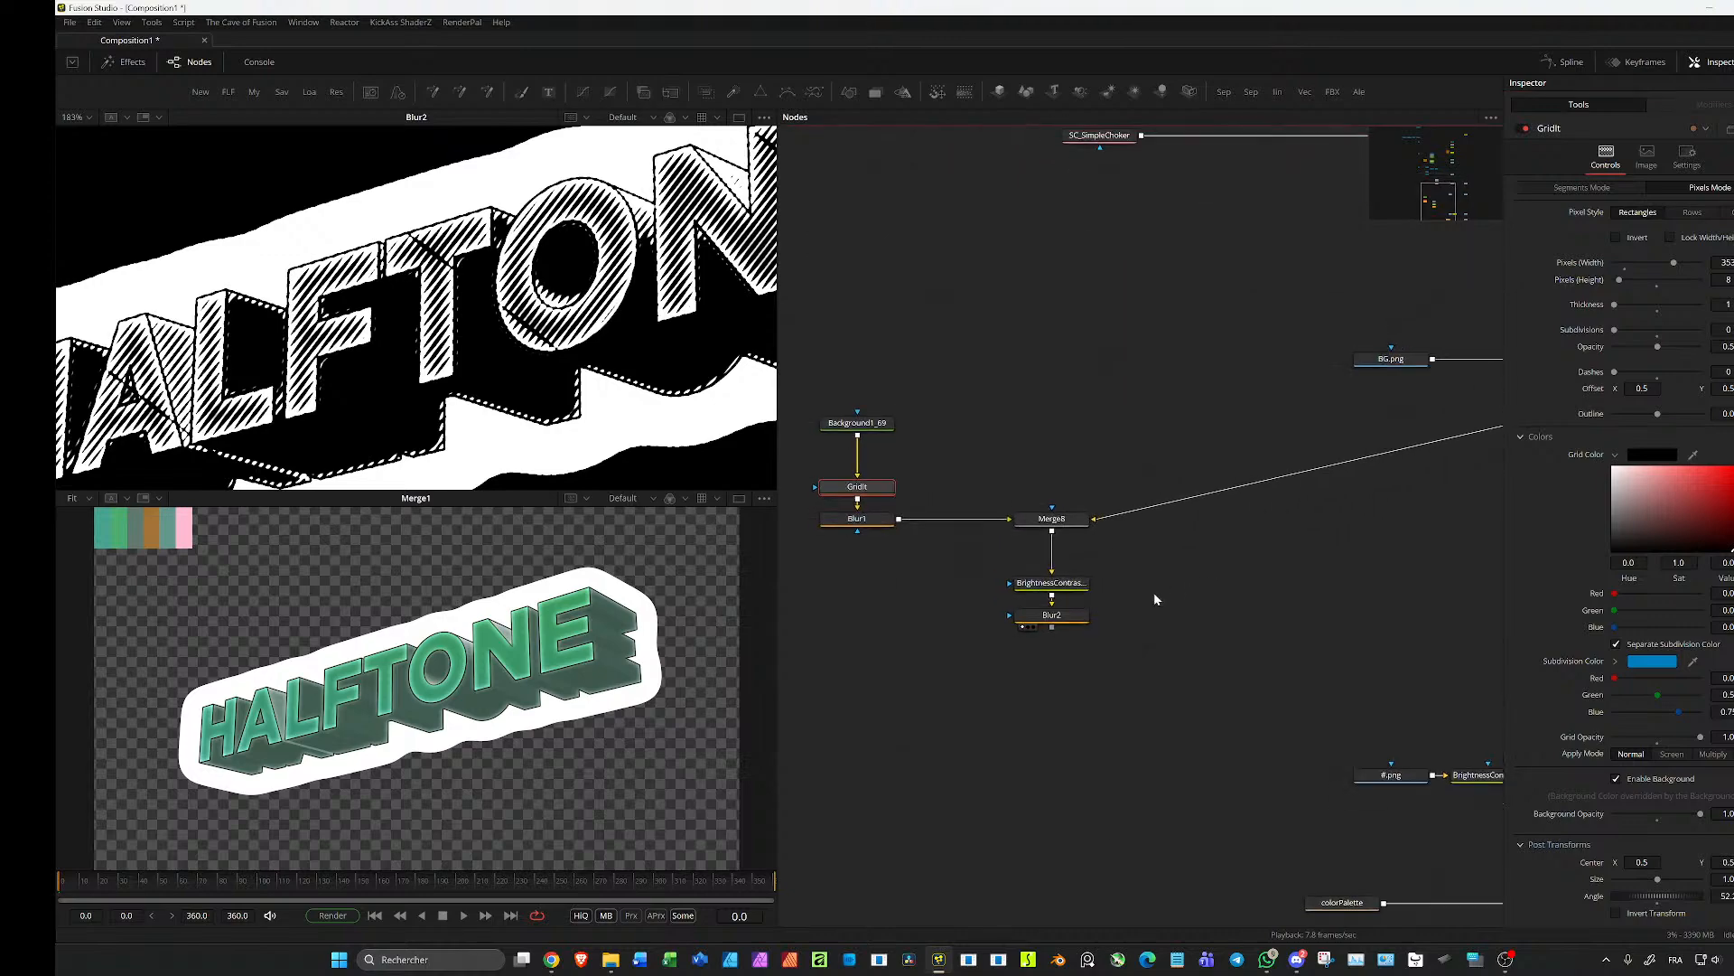
left_click(1039, 581)
left_click_drag(1674, 332, 1672, 333)
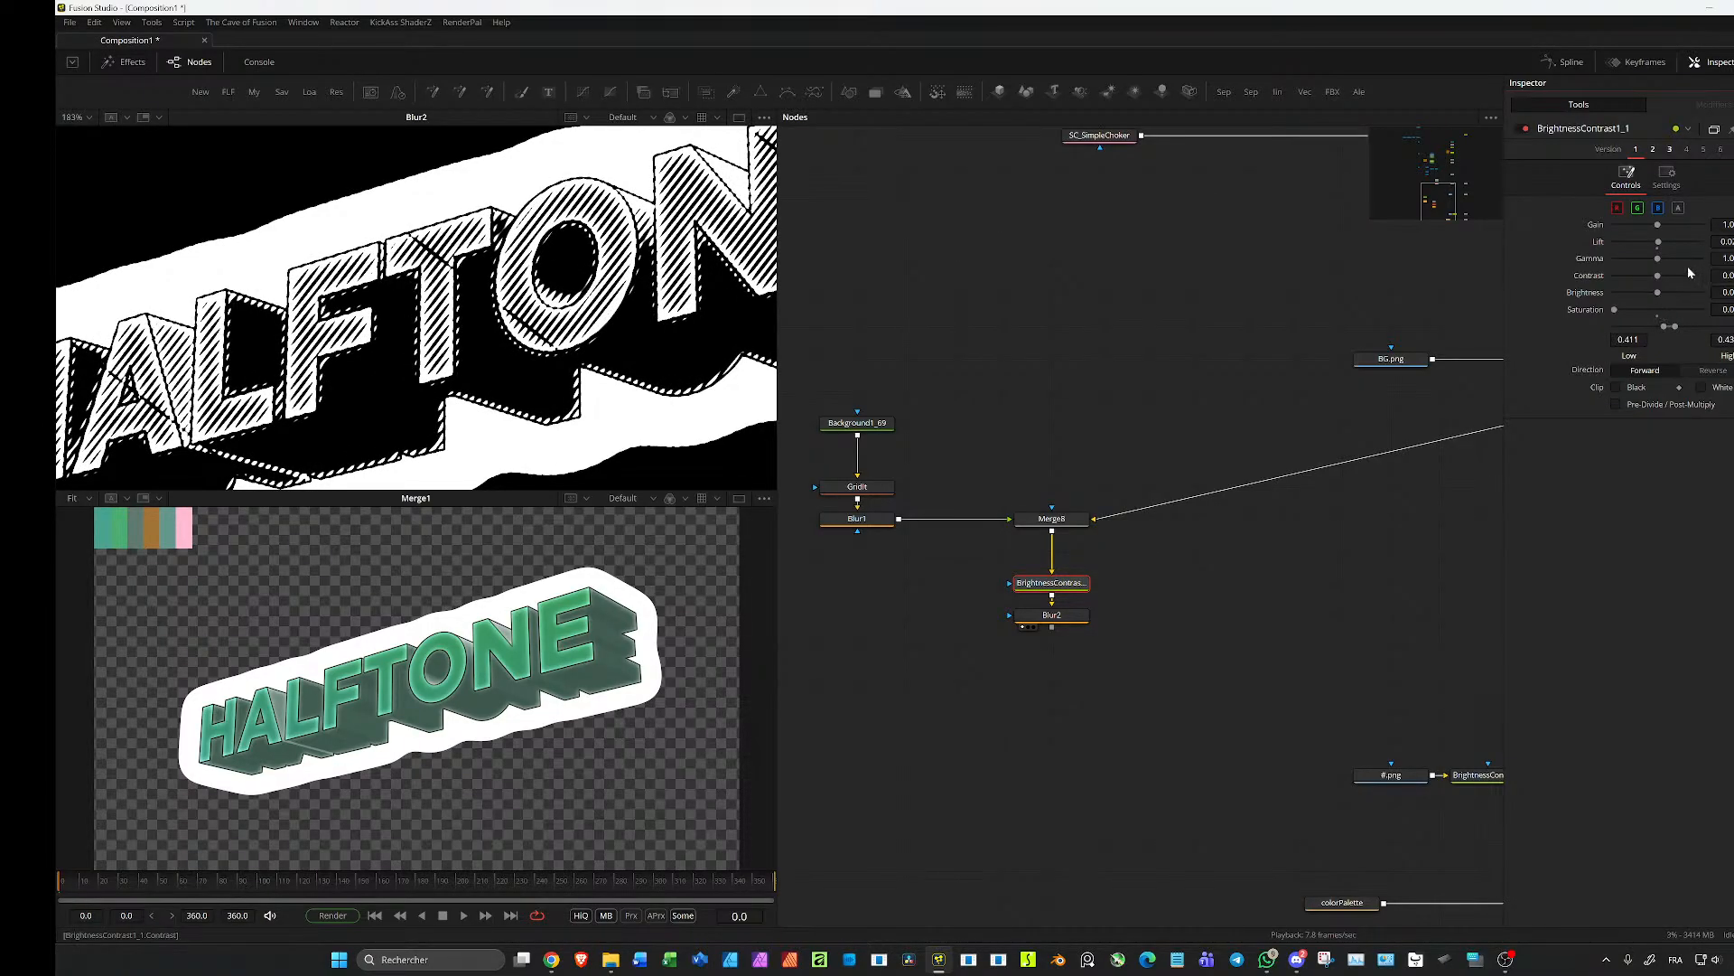
left_click_drag(1665, 245, 1721, 241)
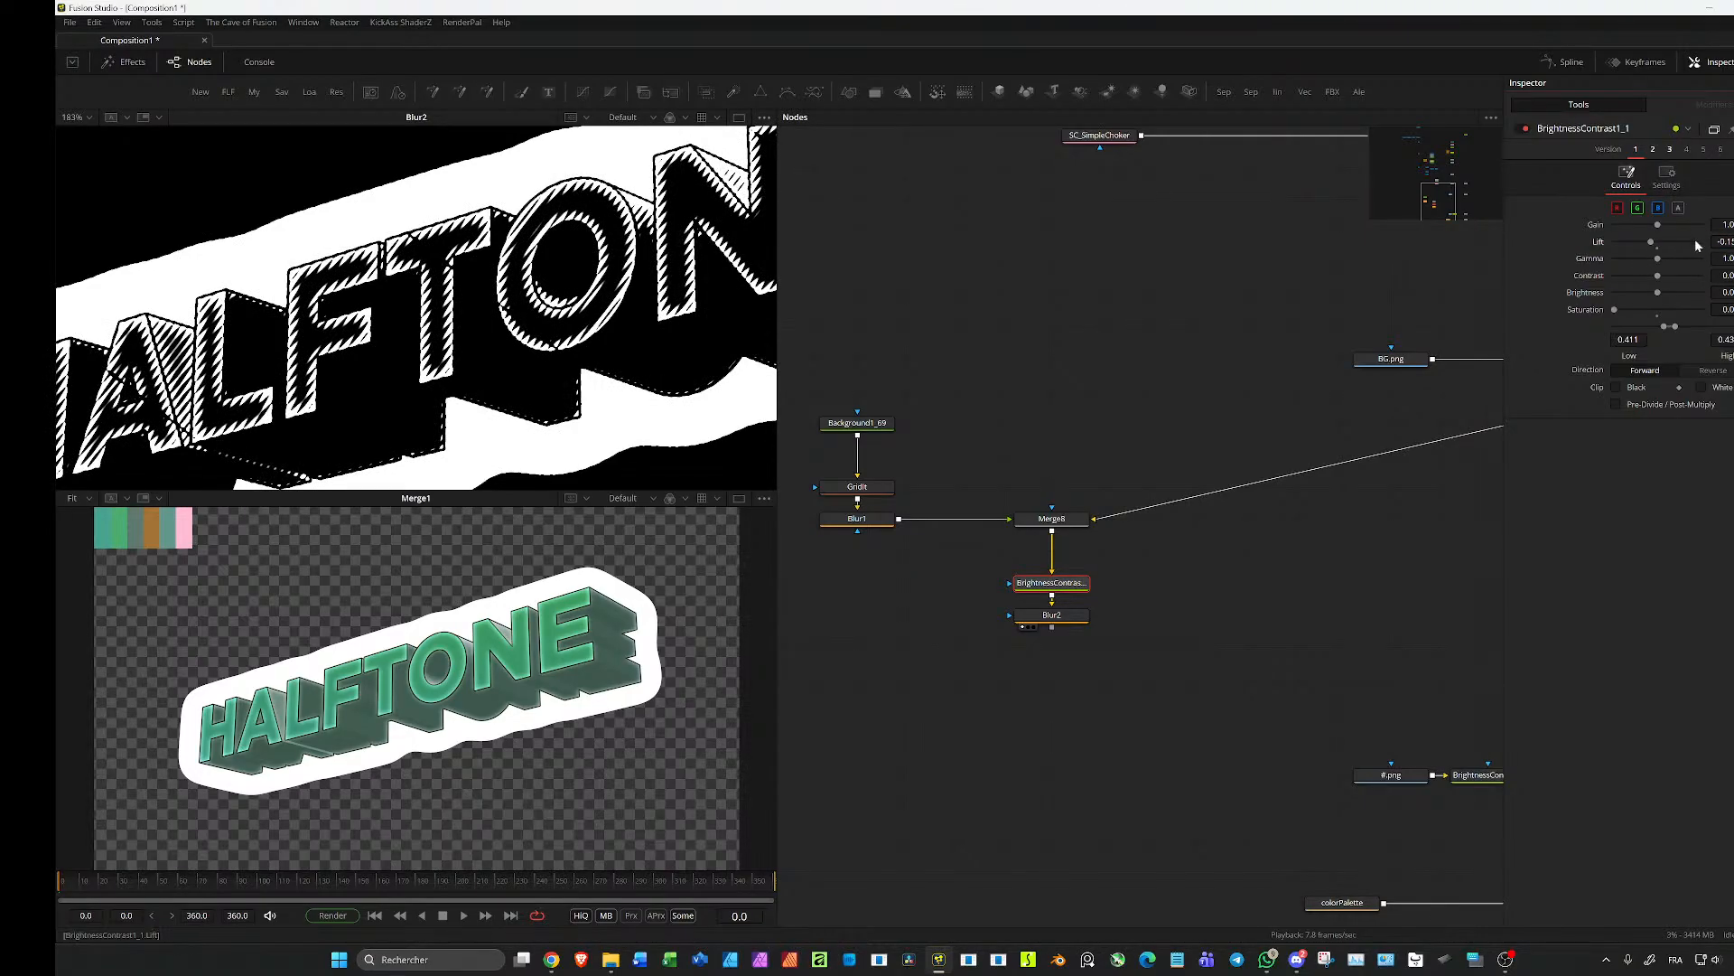
left_click_drag(1723, 241, 1727, 242)
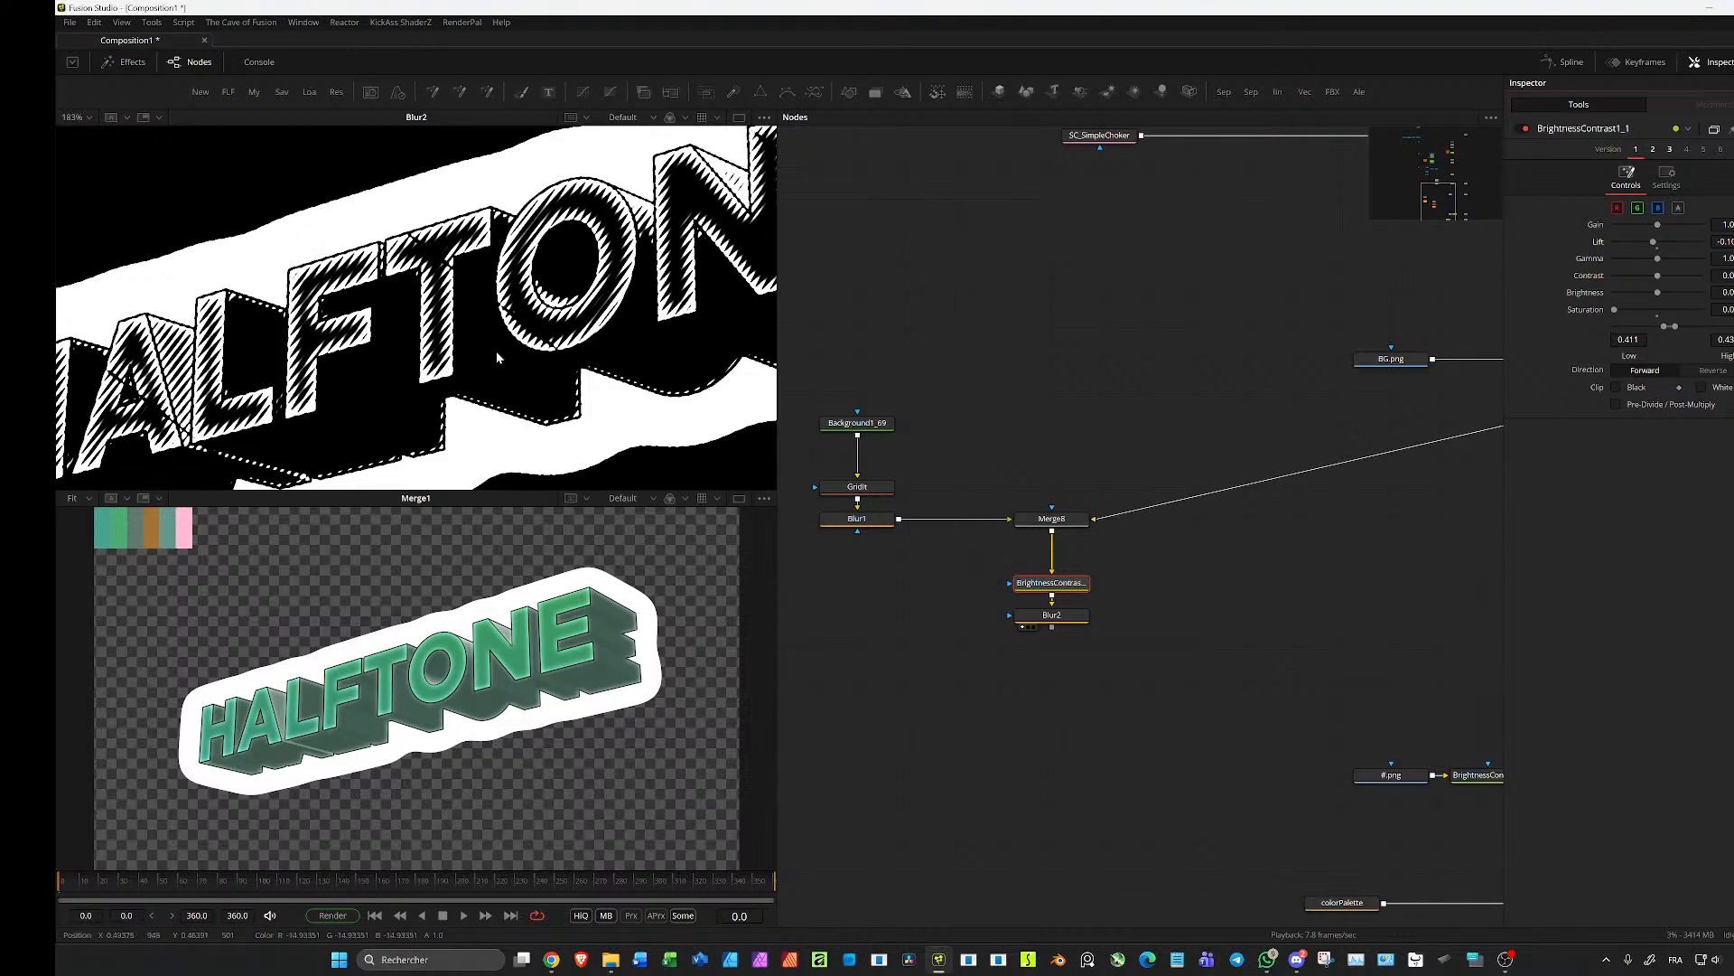
scroll(542, 354, "up", 3)
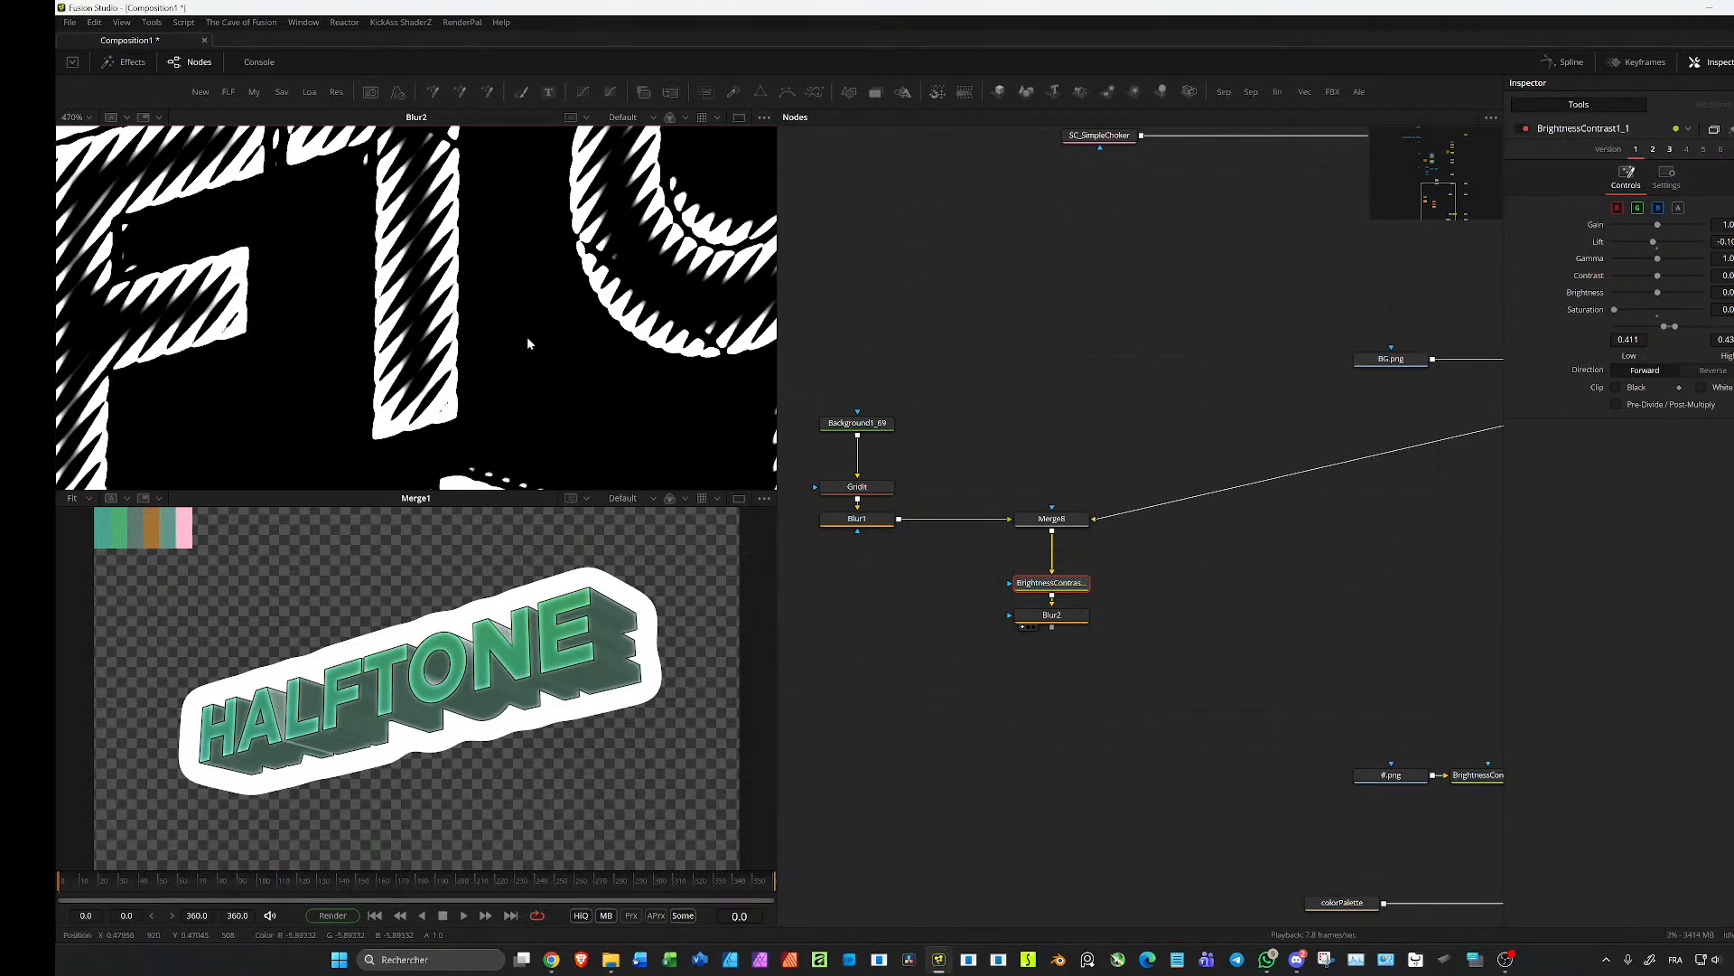
Step: Inspect the halftone lines on the letters up close and try a Blur2 blur size of about 0.7
scroll(533, 343, "down", 2)
scroll(428, 240, "up", 4)
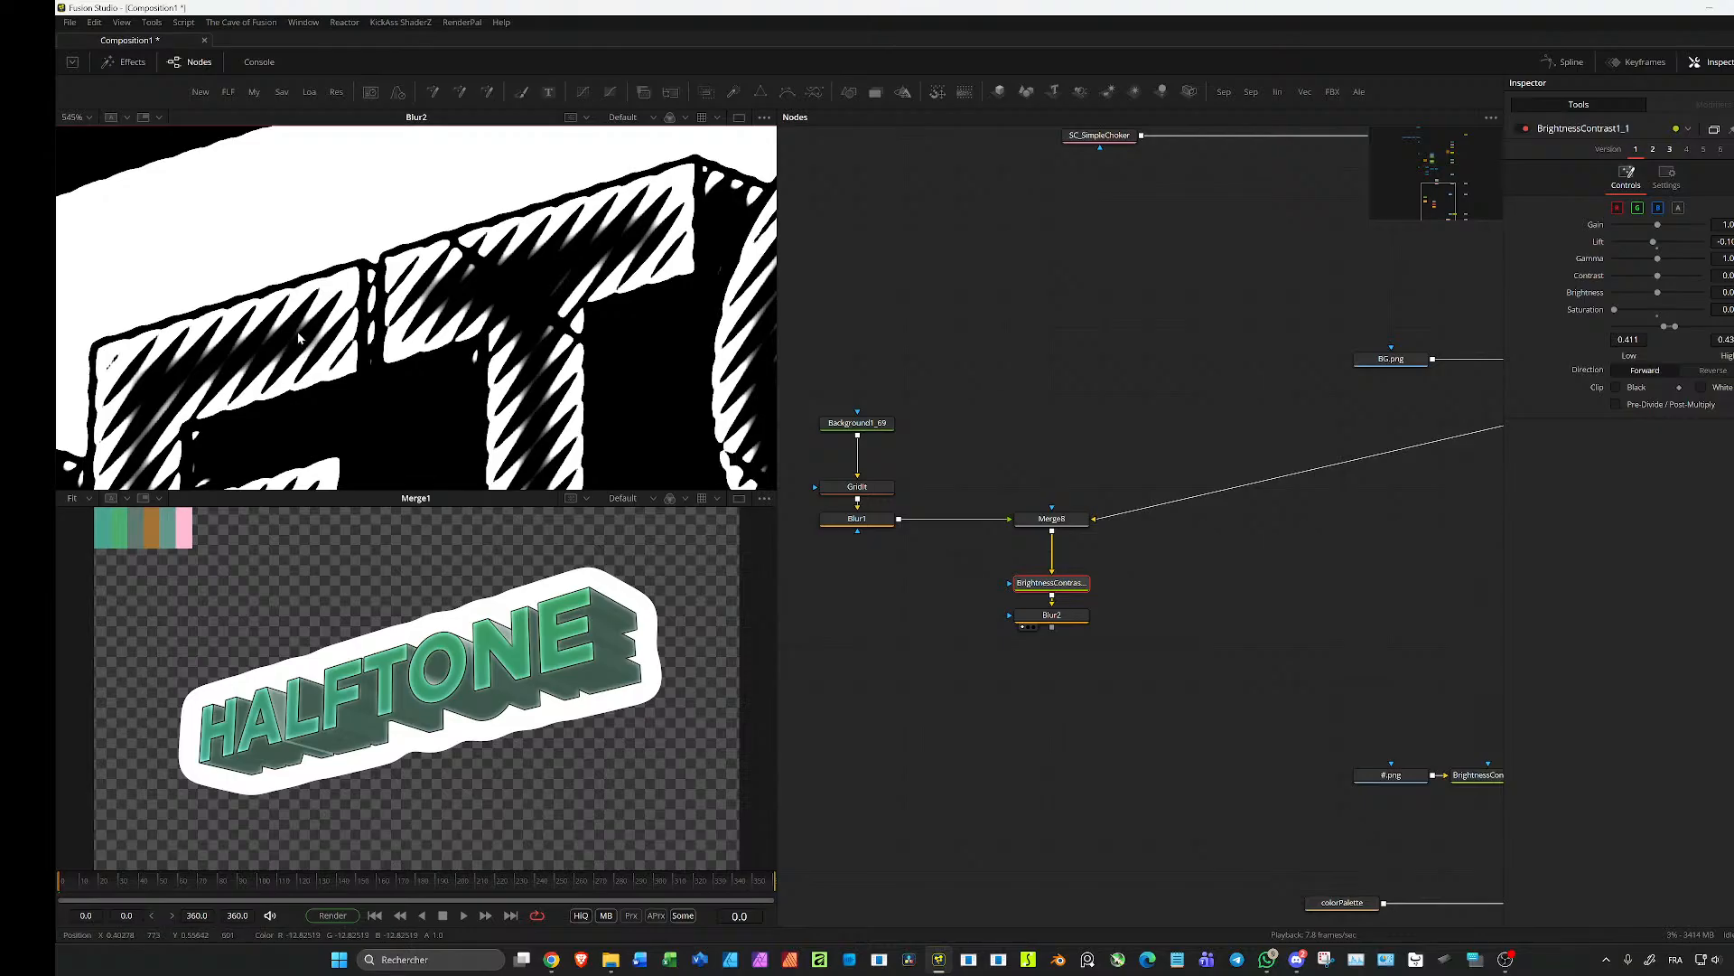
scroll(329, 319, "down", 8)
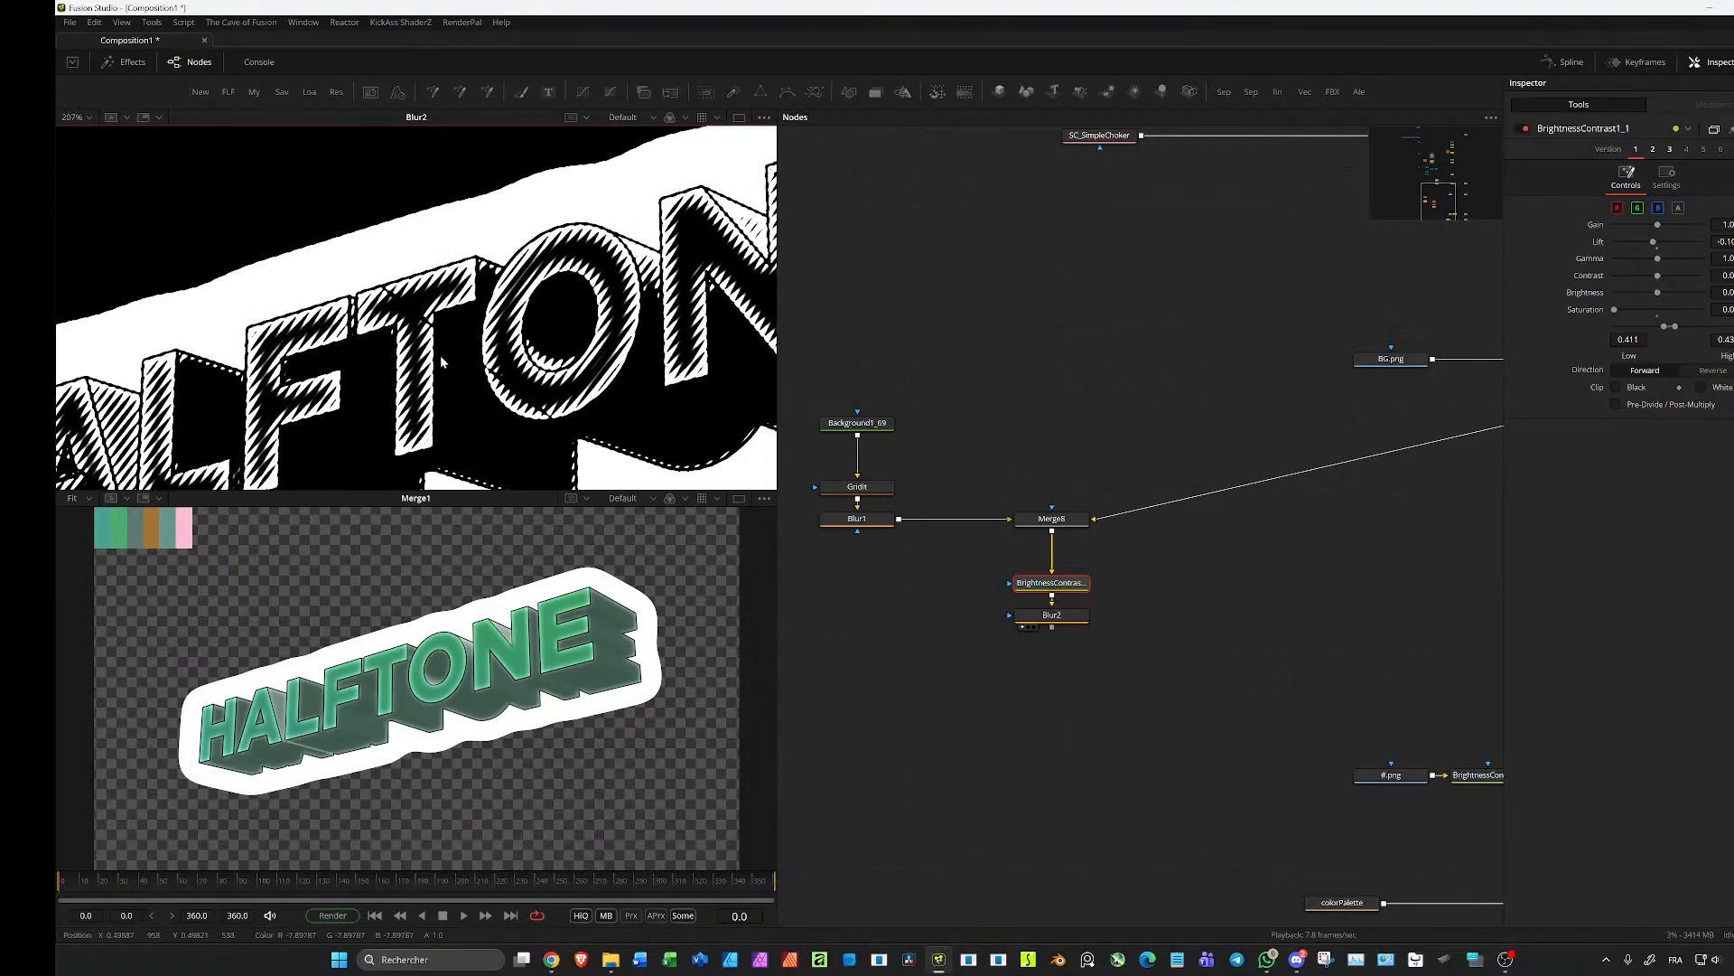
left_click(1059, 617)
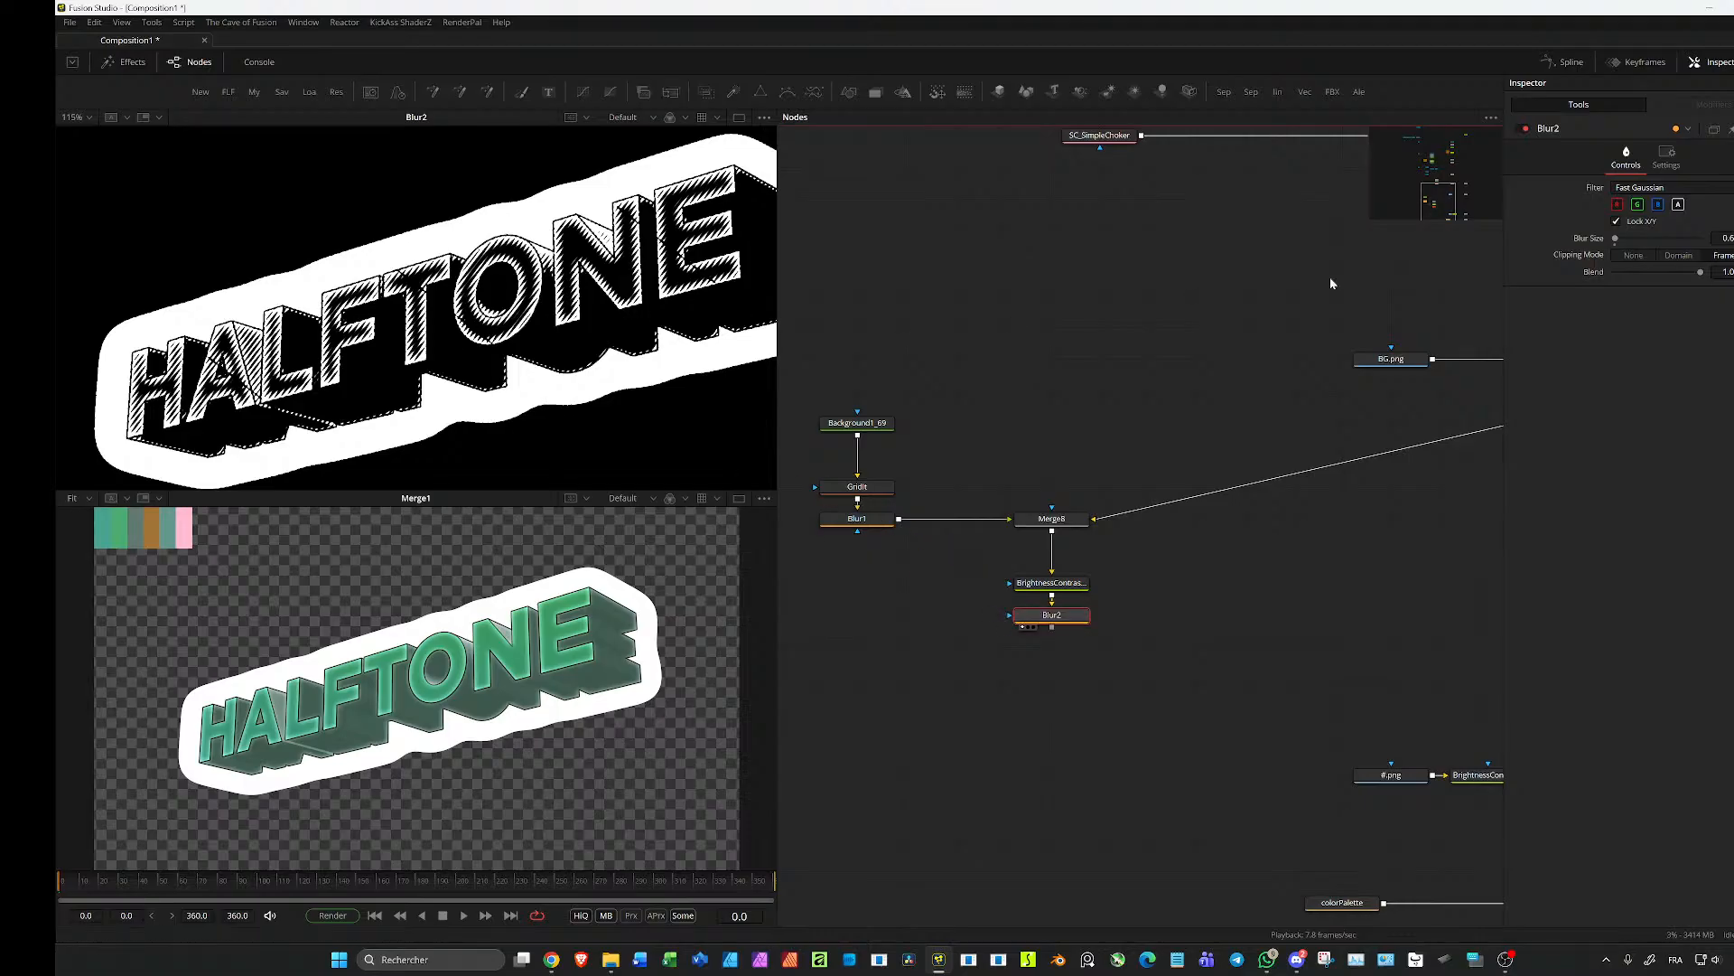
left_click_drag(1725, 239, 1724, 238)
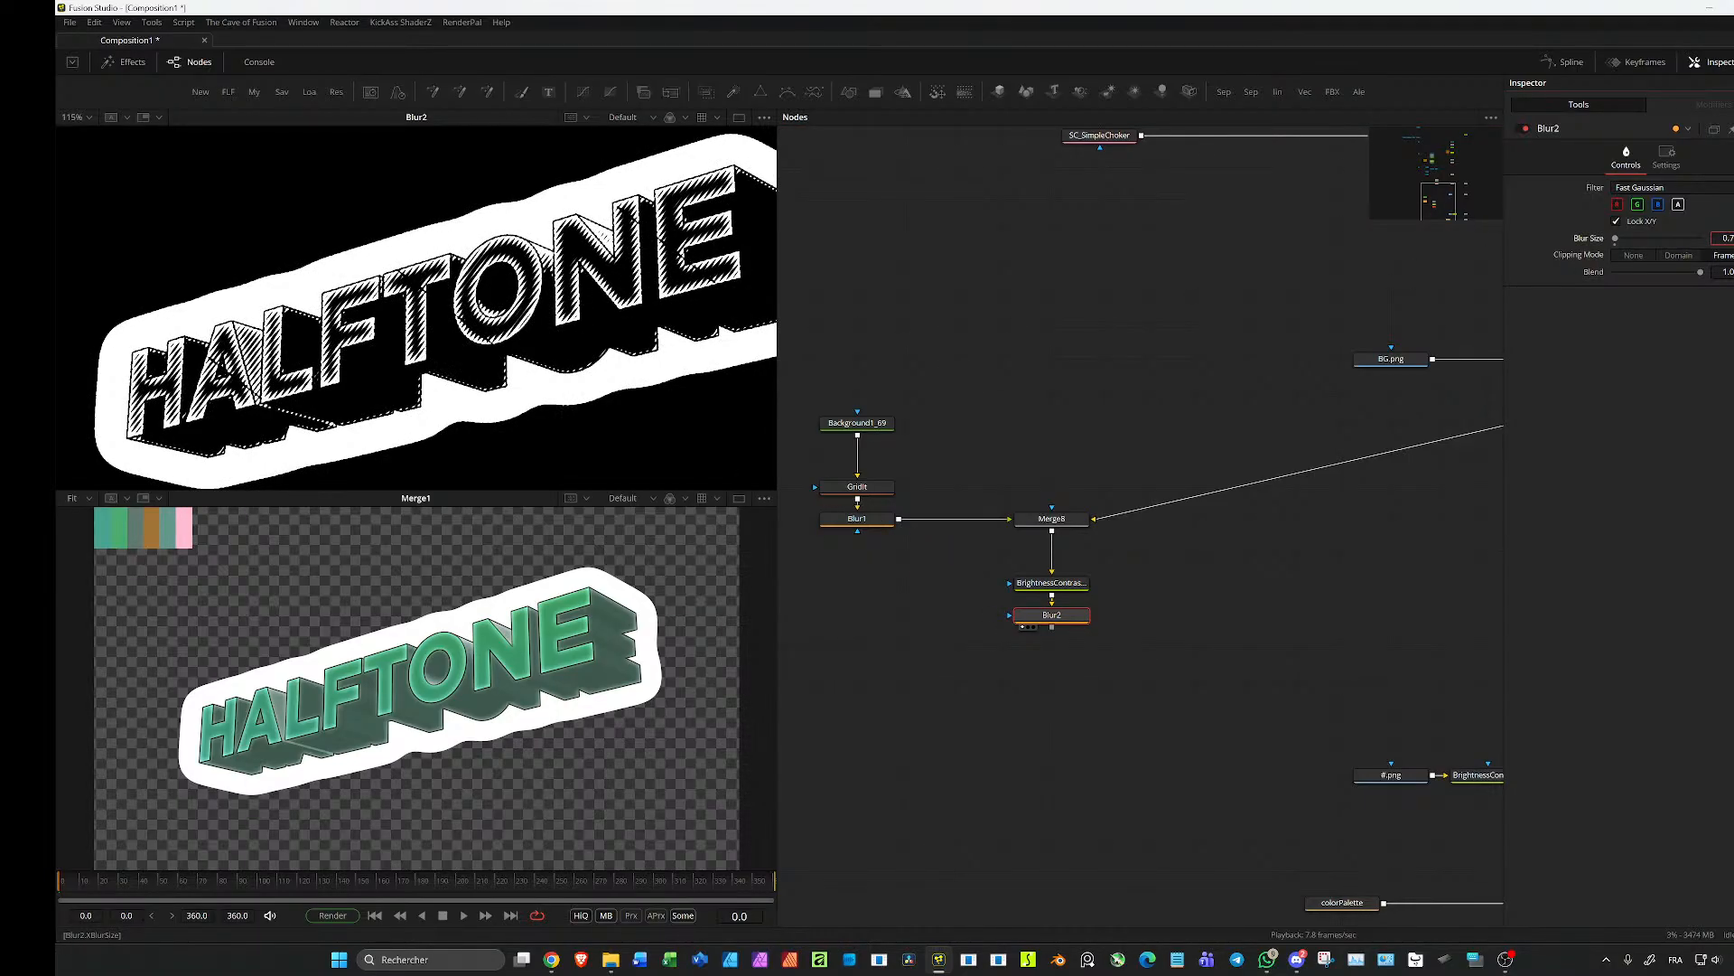
Step: Fine-tune the blur size of Blur1 beneath the GridIt node, trying about 0.4, to adjust the halftone lines
left_click(855, 520)
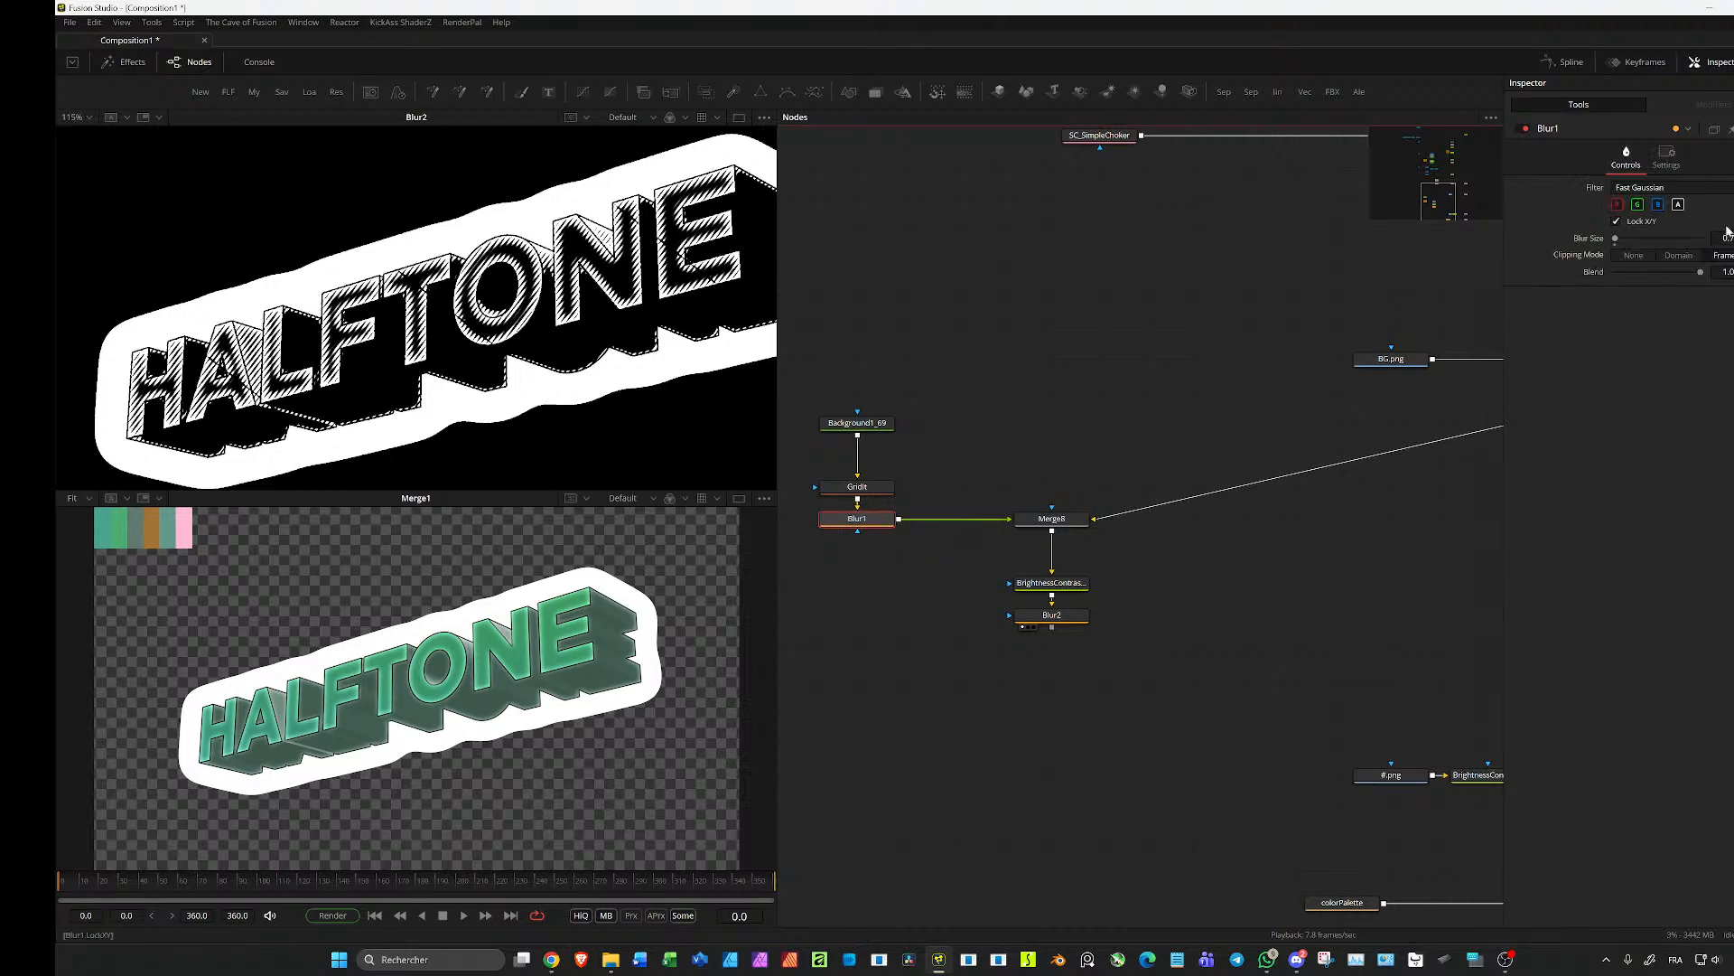
left_click_drag(1727, 238, 1724, 238)
scroll(546, 273, "up", 6)
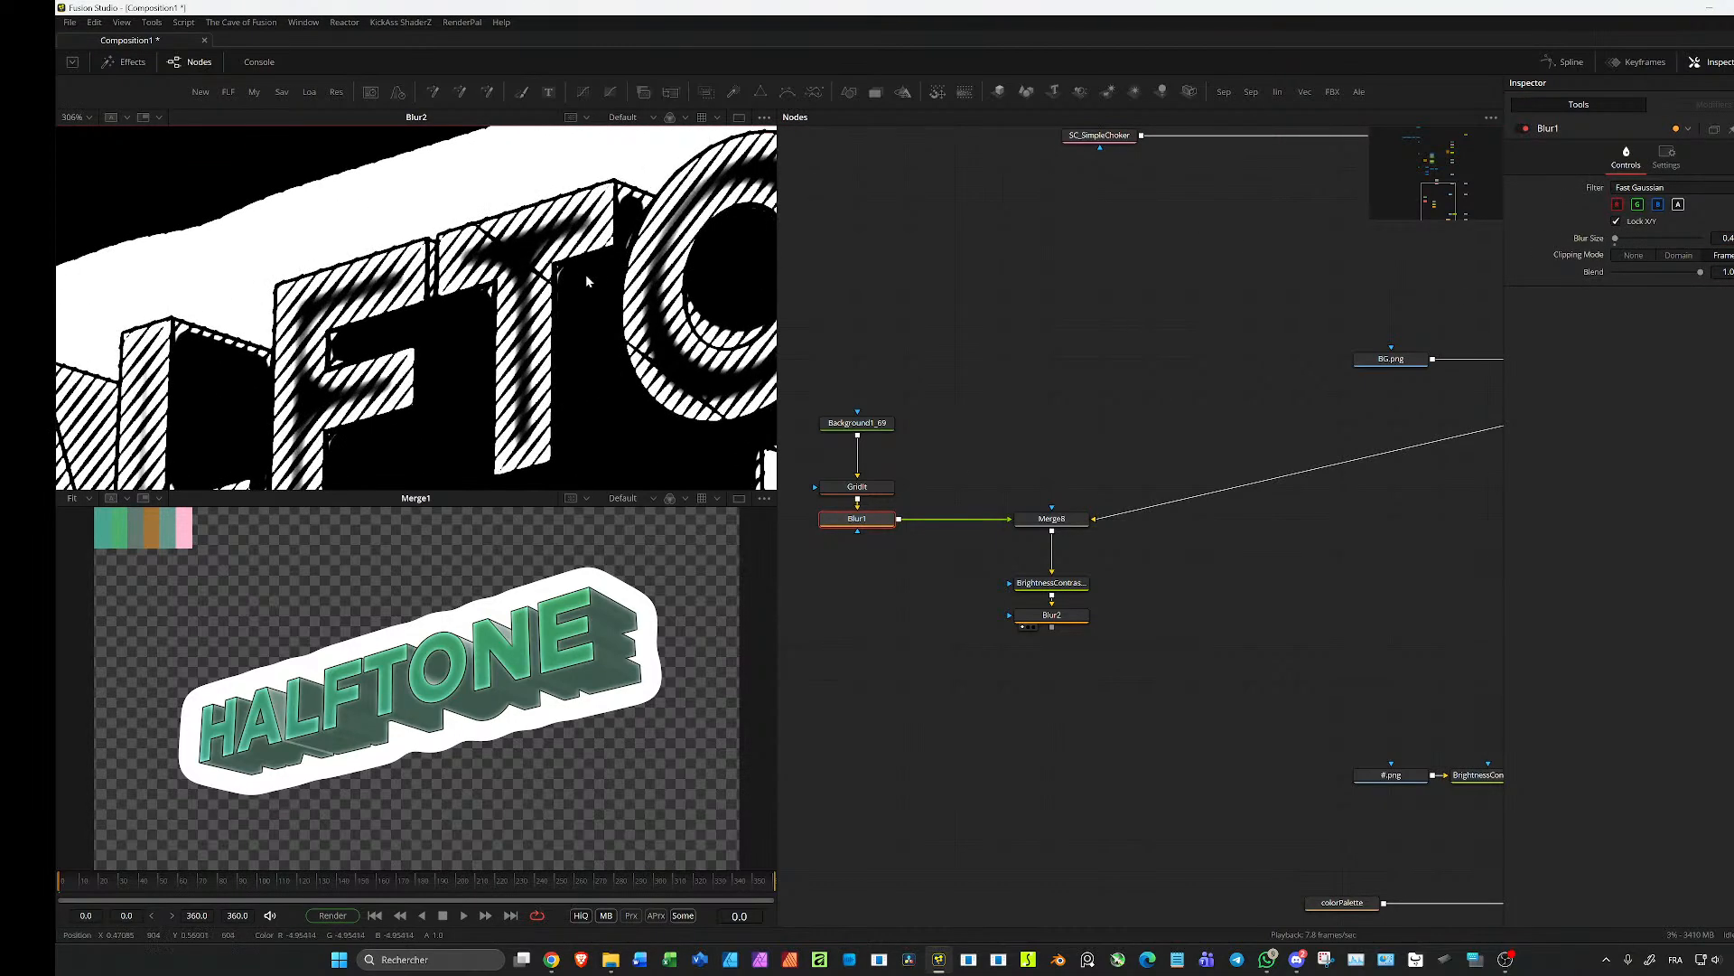
left_click_drag(1725, 238, 1722, 238)
Step: Reduce the Blur2 blur size to about 0.1 for crisper halftone lines
left_click(1051, 614)
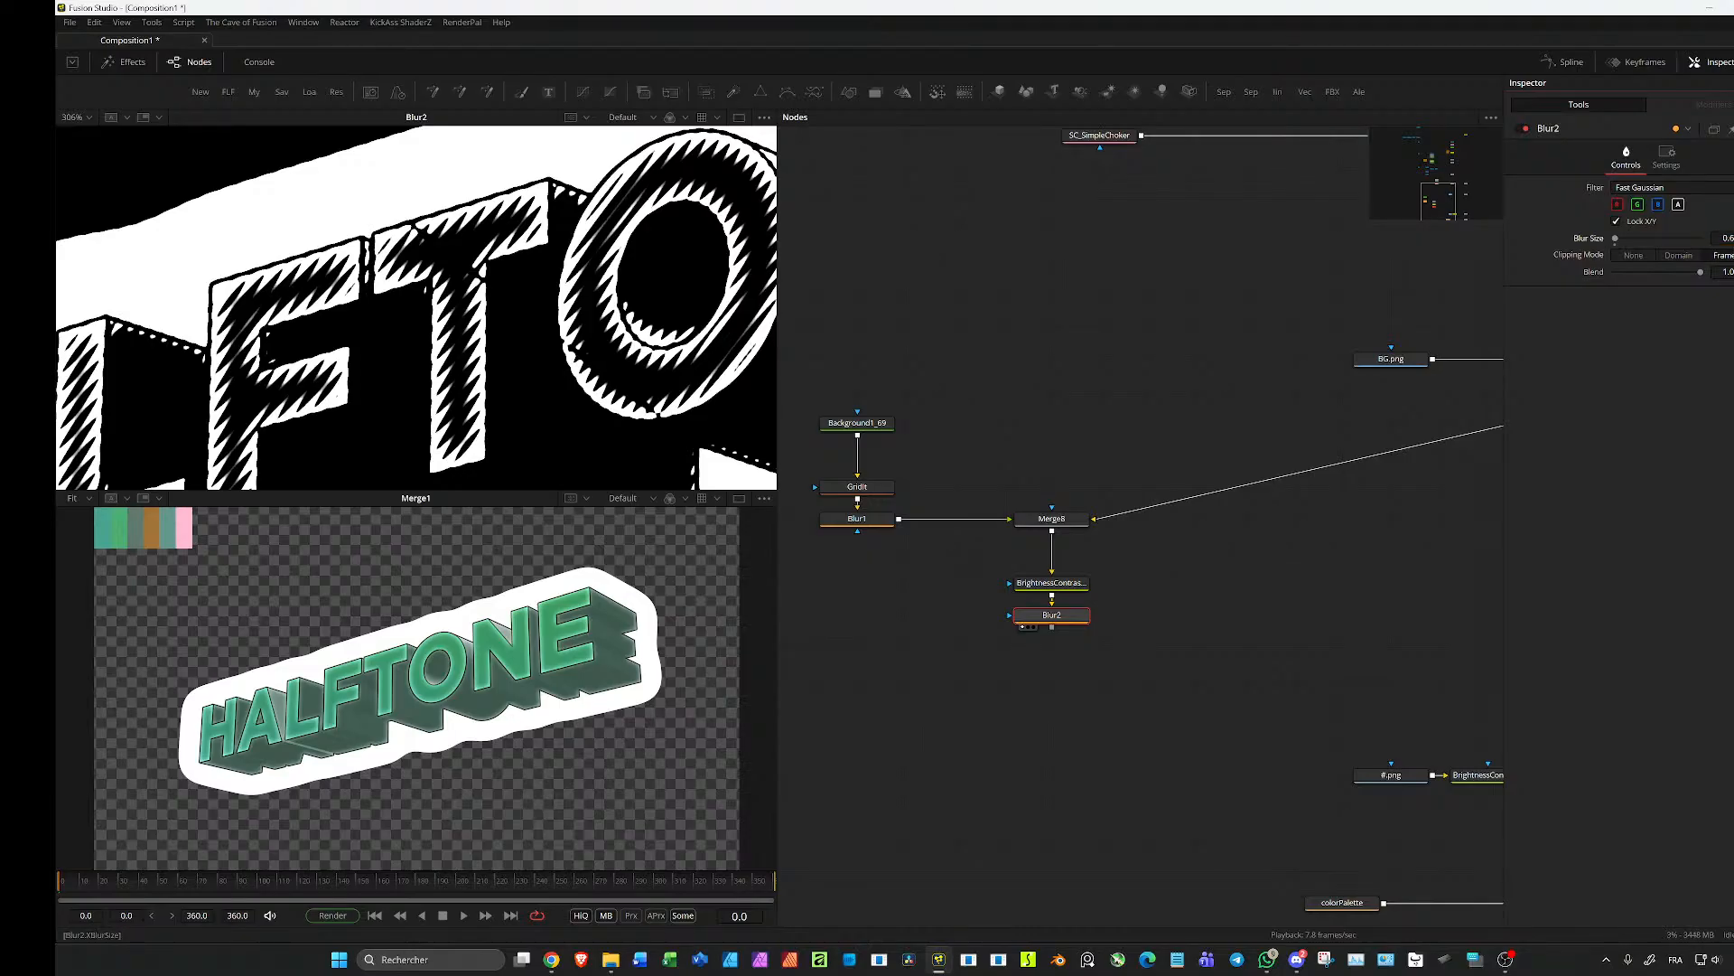
left_click_drag(1724, 238, 1721, 239)
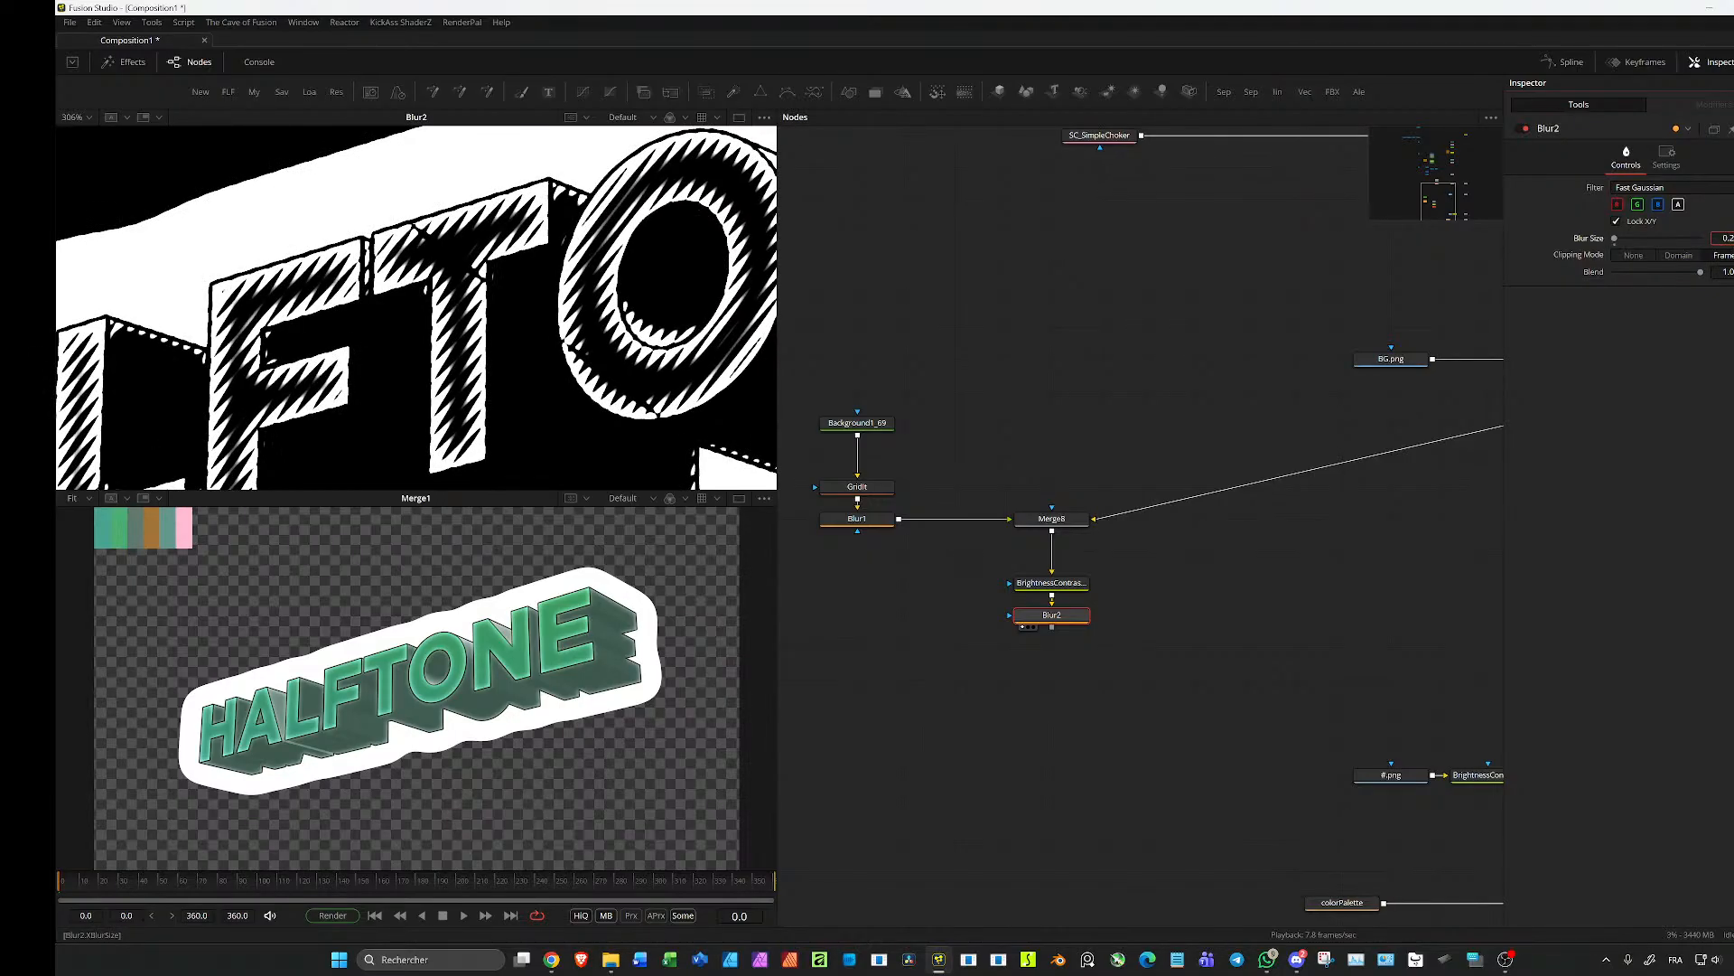
key("ctrl+f")
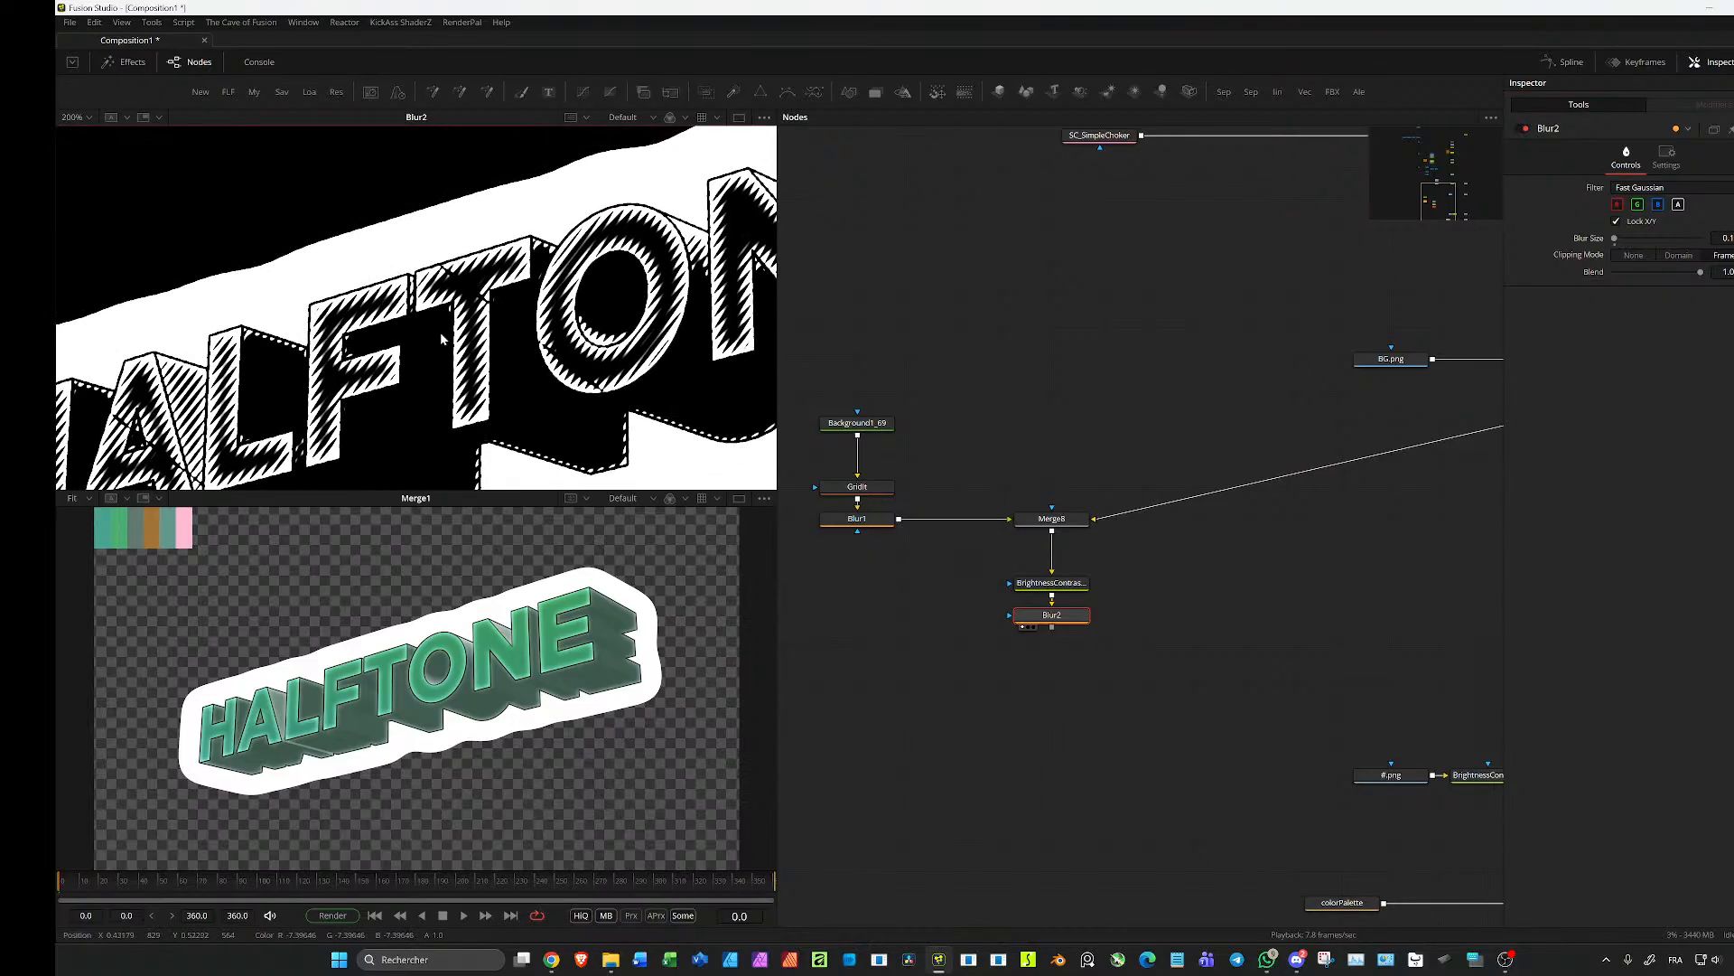
Step: Lower the GridIt pixel height to 5 to make the diagonal halftone lines finer
scroll(536, 373, "up", 3)
left_click(1051, 582)
left_click(854, 486)
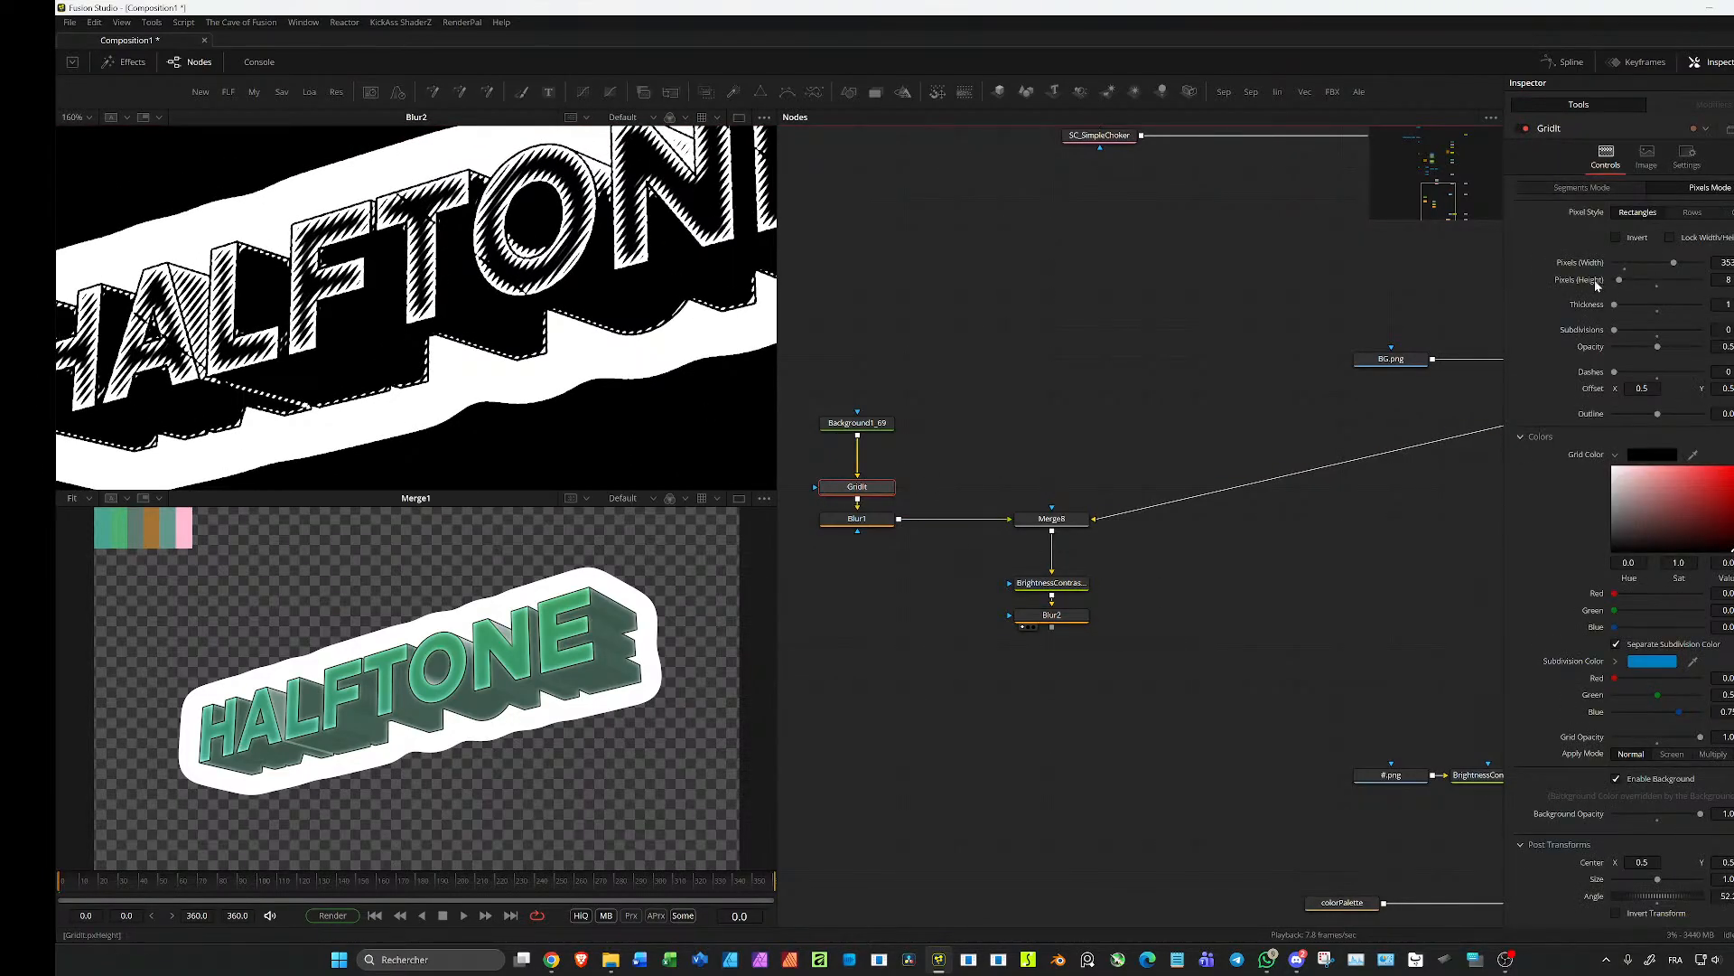
scroll(1579, 281, "down", 3)
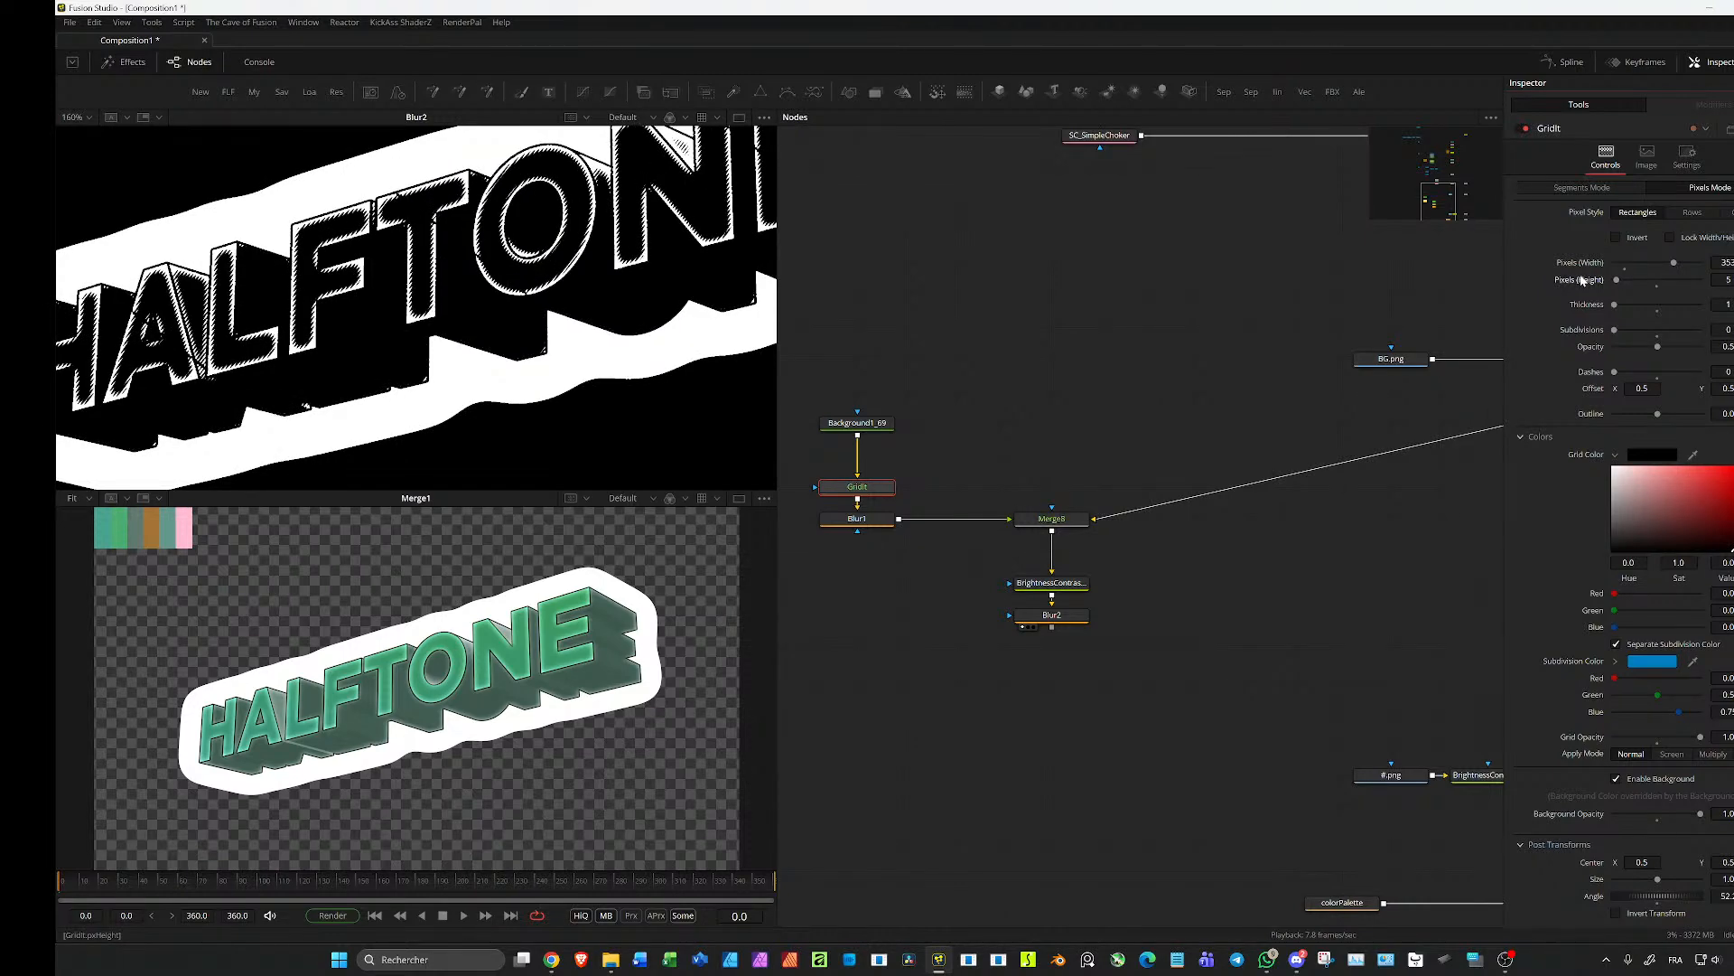
scroll(1580, 281, "up", 1)
scroll(1131, 676, "down", 3)
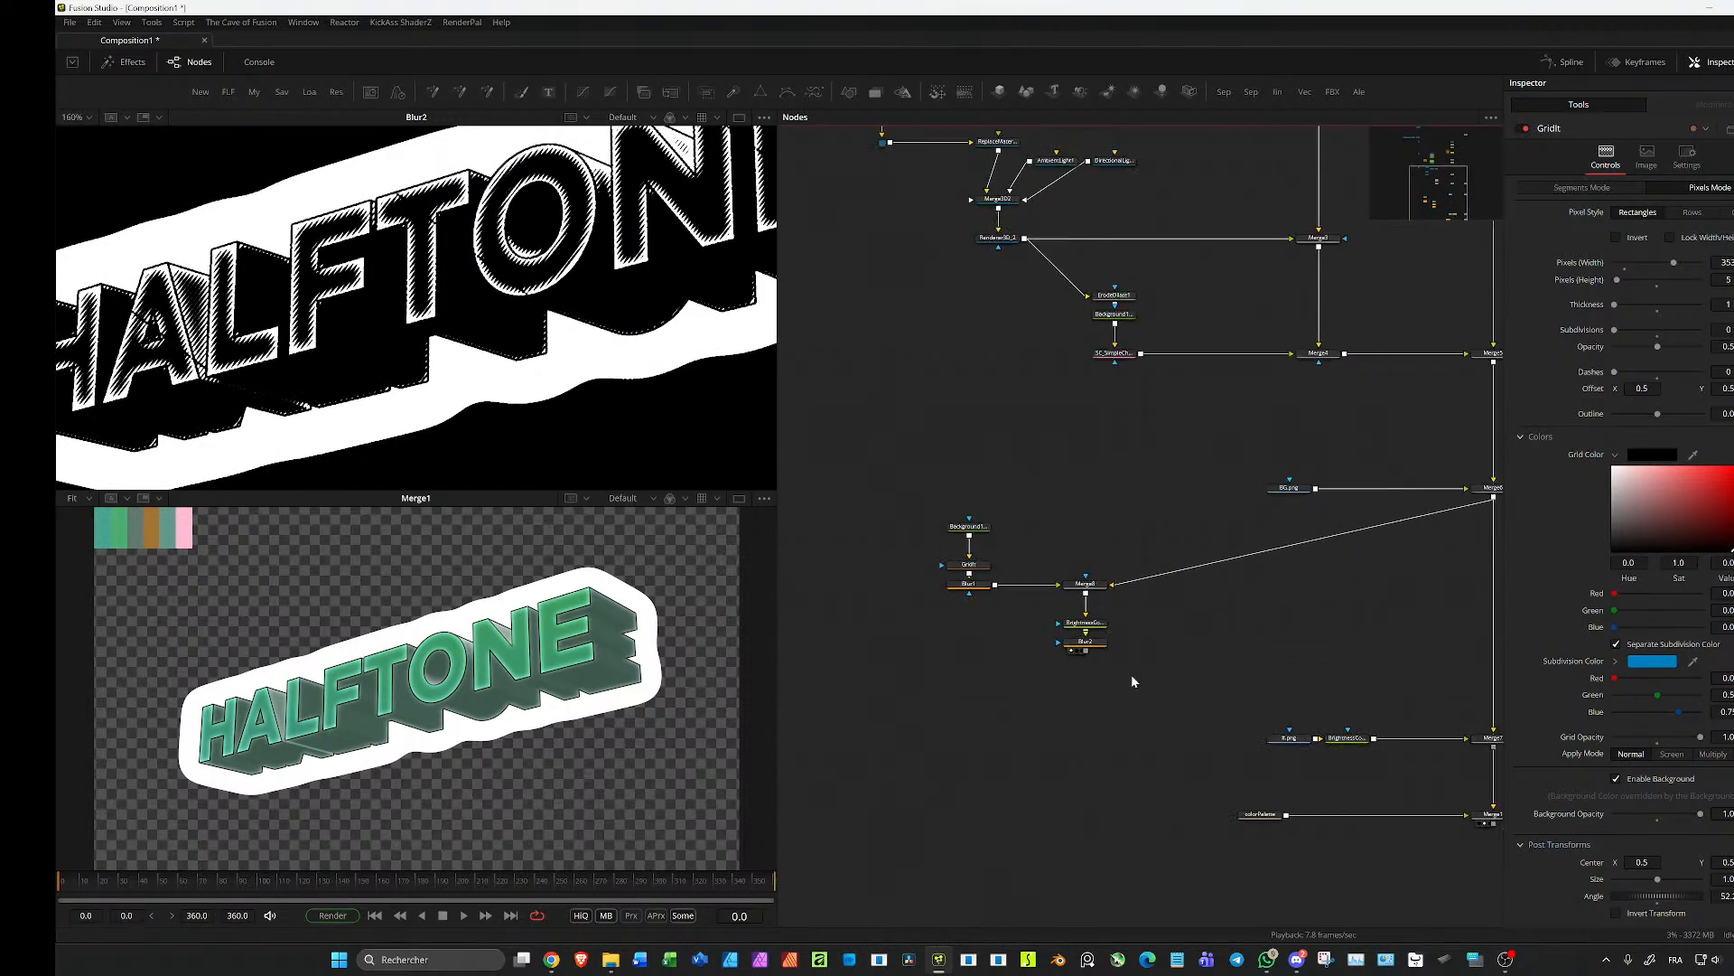
Step: Add a second BrightnessContrast node after Blur2 and show its output in the upper viewer
scroll(1138, 677, "up", 3)
left_click_drag(1147, 684, 1050, 620)
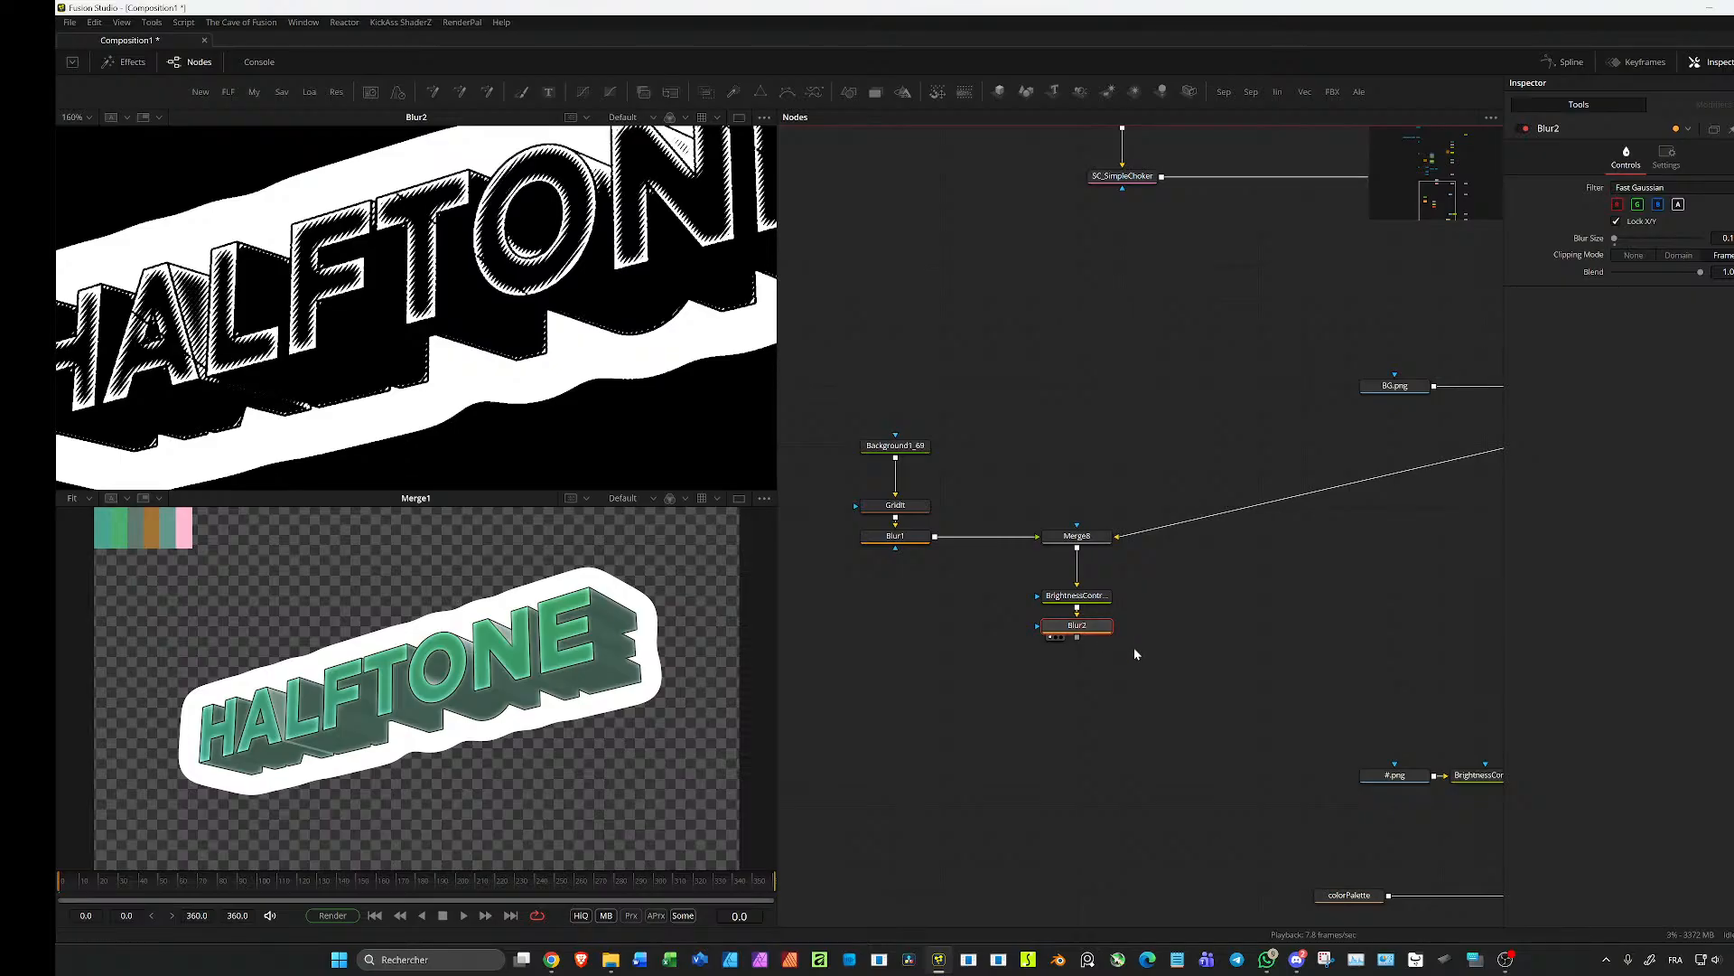
key("ctrl+v")
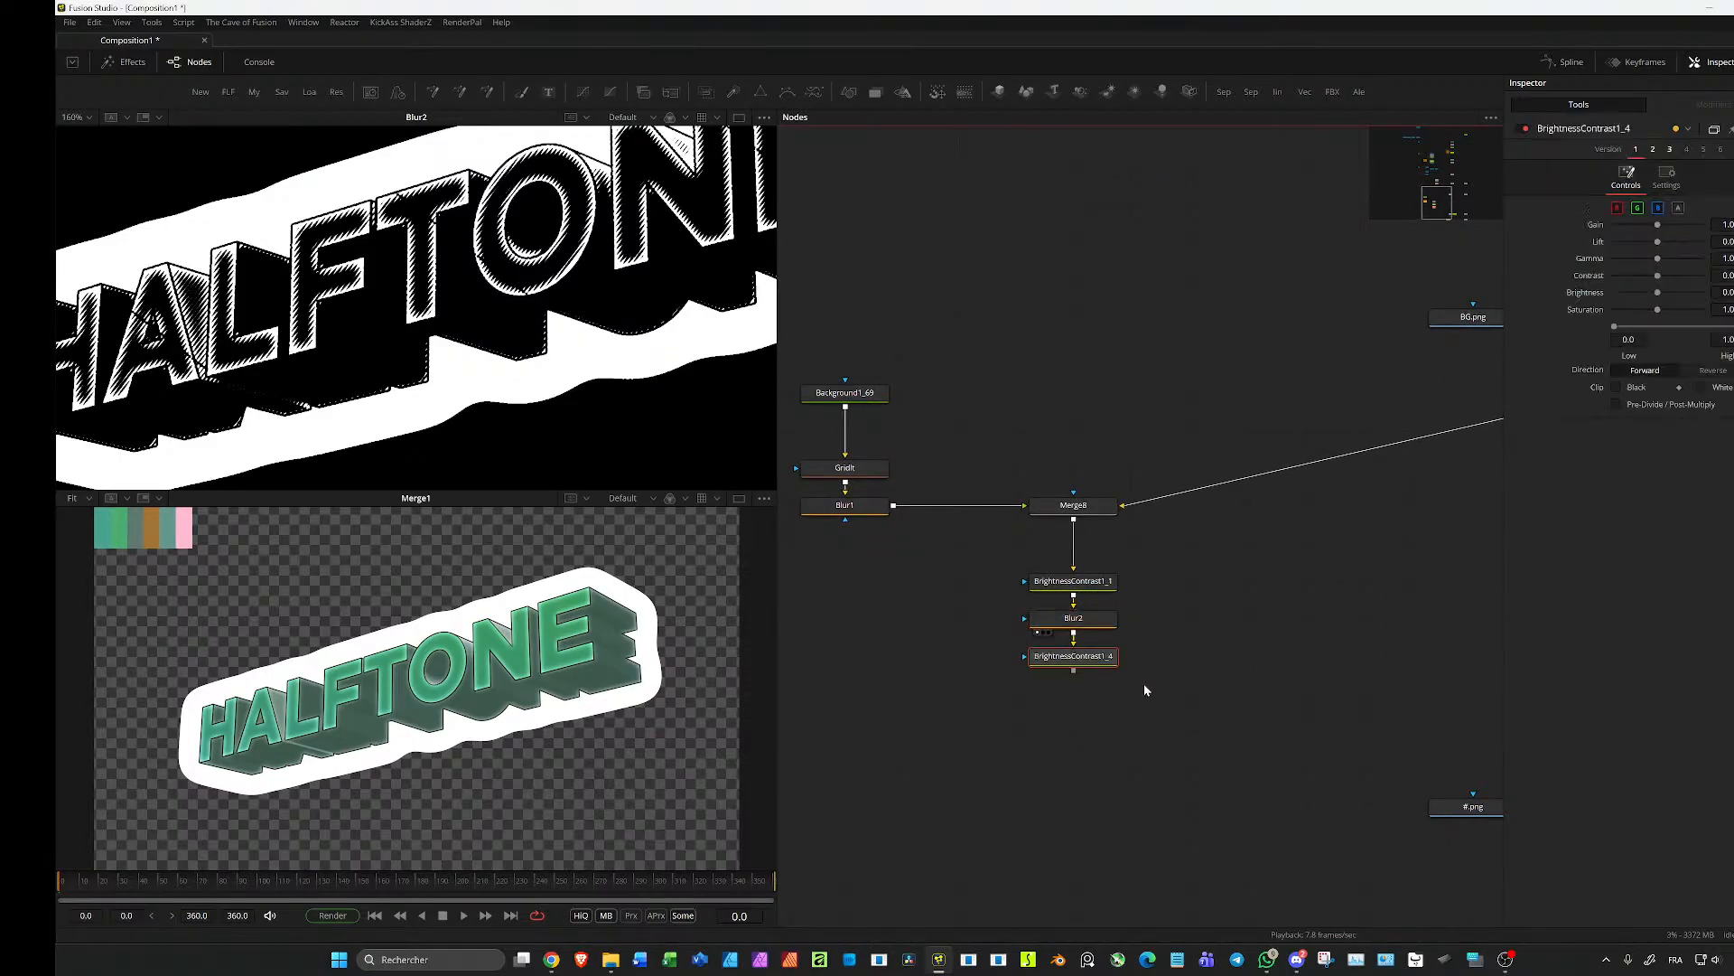
key("1")
Step: Narrow the new BrightnessContrast range to Low 0.128 and High about 0.16 to sharpen the halftone threshold
left_click_drag(1616, 329, 1640, 332)
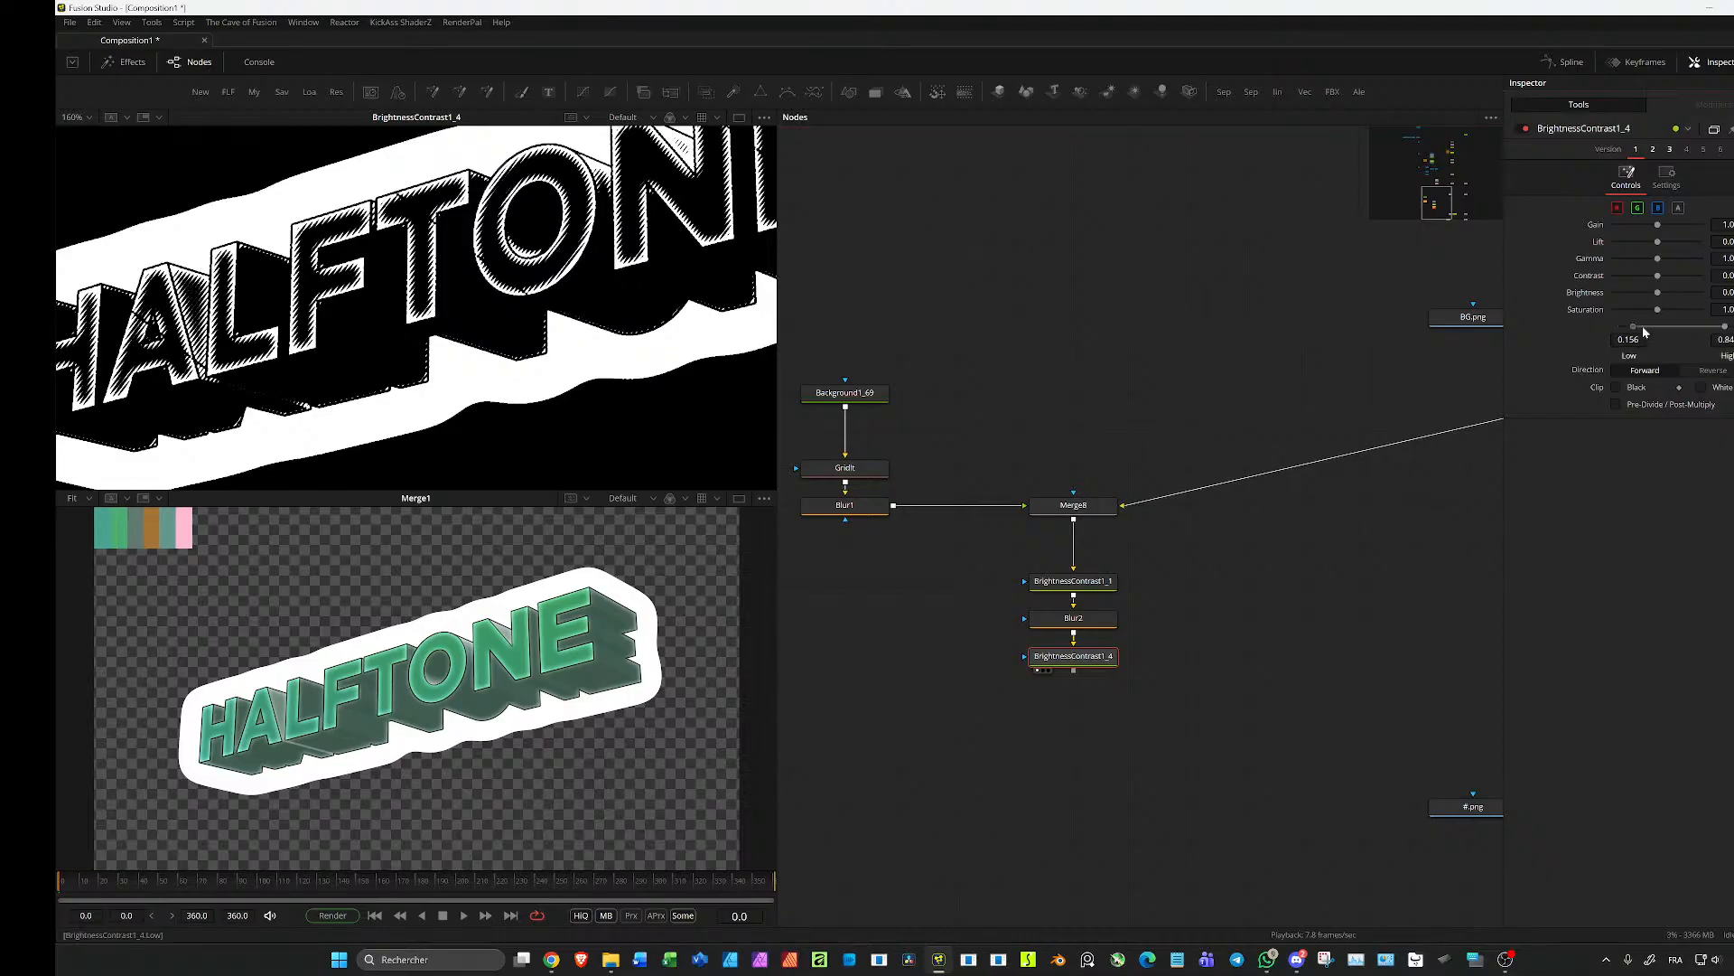
key("ctrl+z")
left_click_drag(1658, 260, 1662, 260)
mouse_move(1648, 327)
left_mouse_down()
mouse_move(1675, 327)
mouse_move(1615, 335)
mouse_move(1635, 333)
left_mouse_up()
Step: Try a Gamma of 5 on the second BrightnessContrast, check the letters up close, and settle on about 1.7
left_click_drag(1662, 263, 1719, 259)
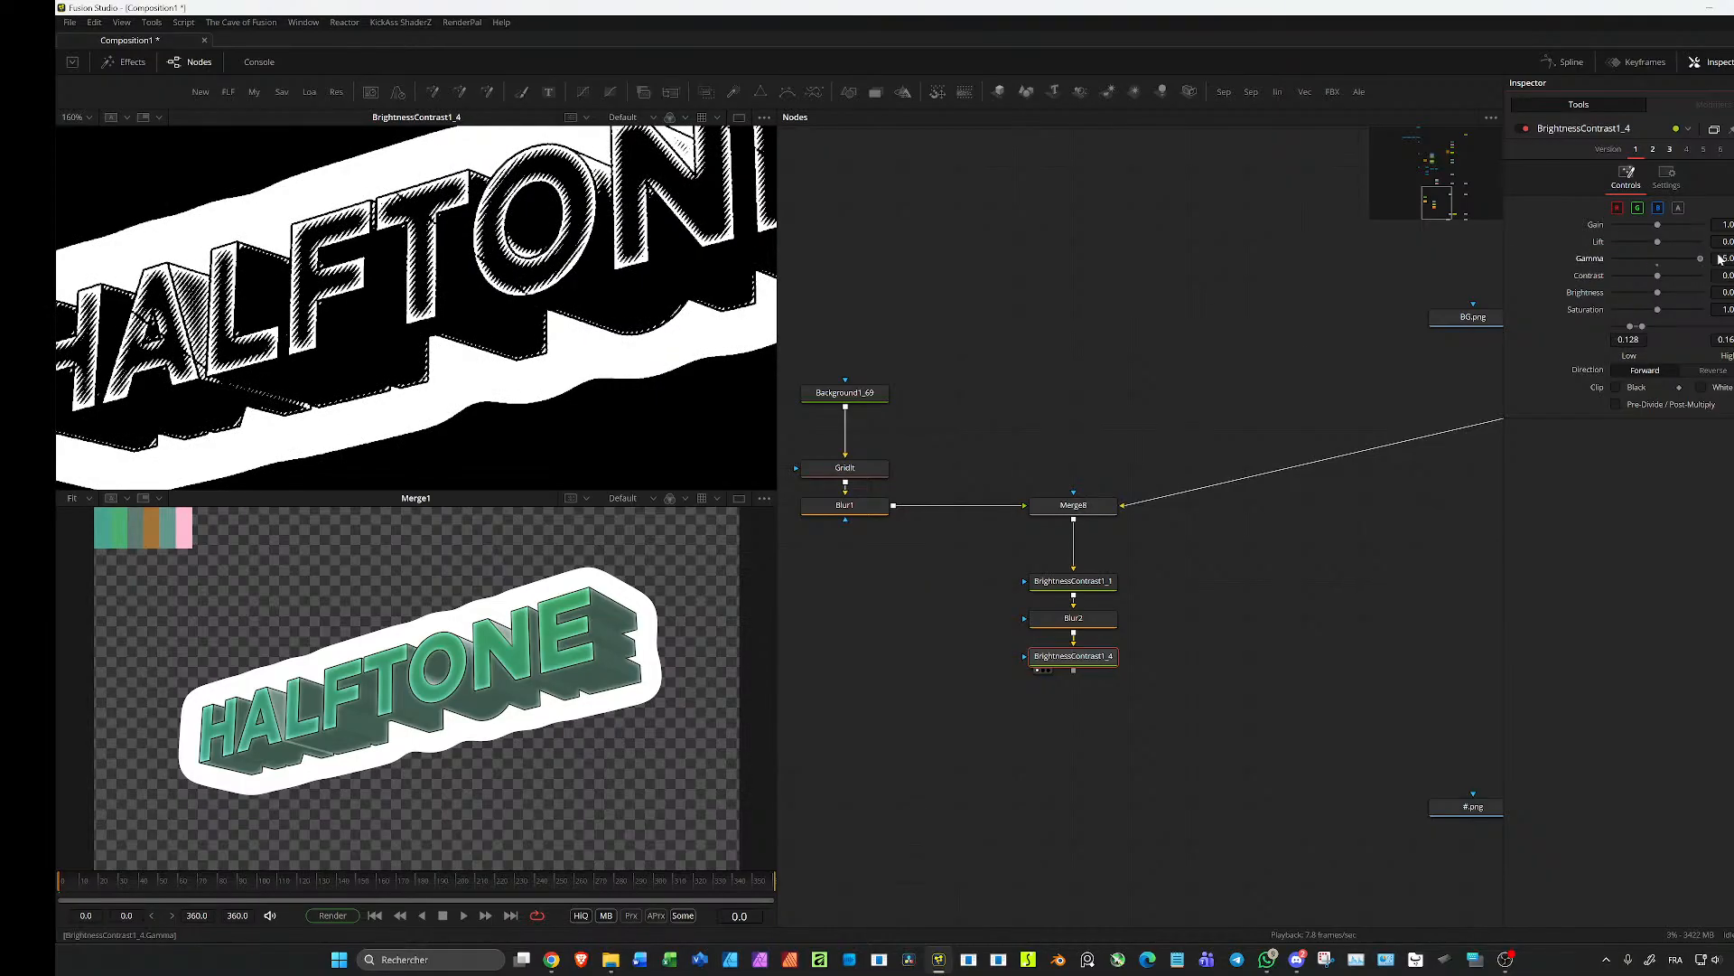
key("ctrl+f")
scroll(588, 284, "up", 5)
scroll(588, 278, "up", 3)
left_click_drag(1702, 261, 1662, 262)
Step: Reposition the halftone node branch and merge its final BrightnessContrast output into the main chain between Merge6 and Merge7
scroll(1210, 580, "down", 5)
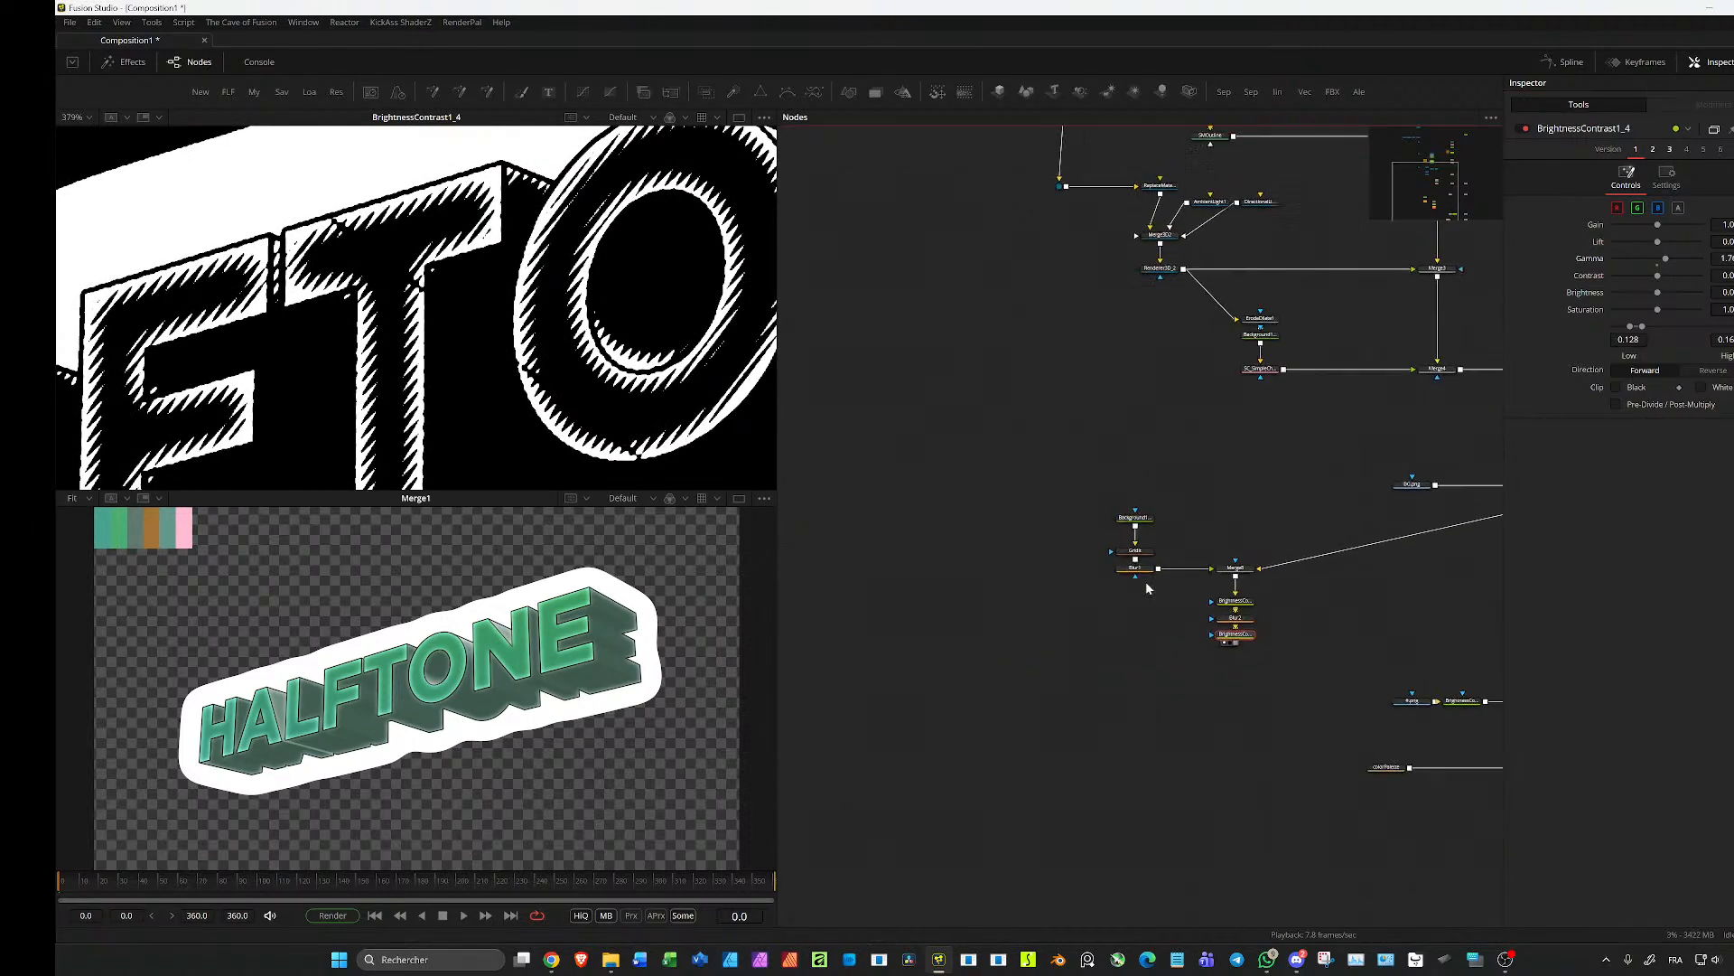
left_click_drag(1146, 610, 894, 422)
left_click_drag(1077, 593, 874, 440)
left_click_drag(1023, 562, 1377, 430)
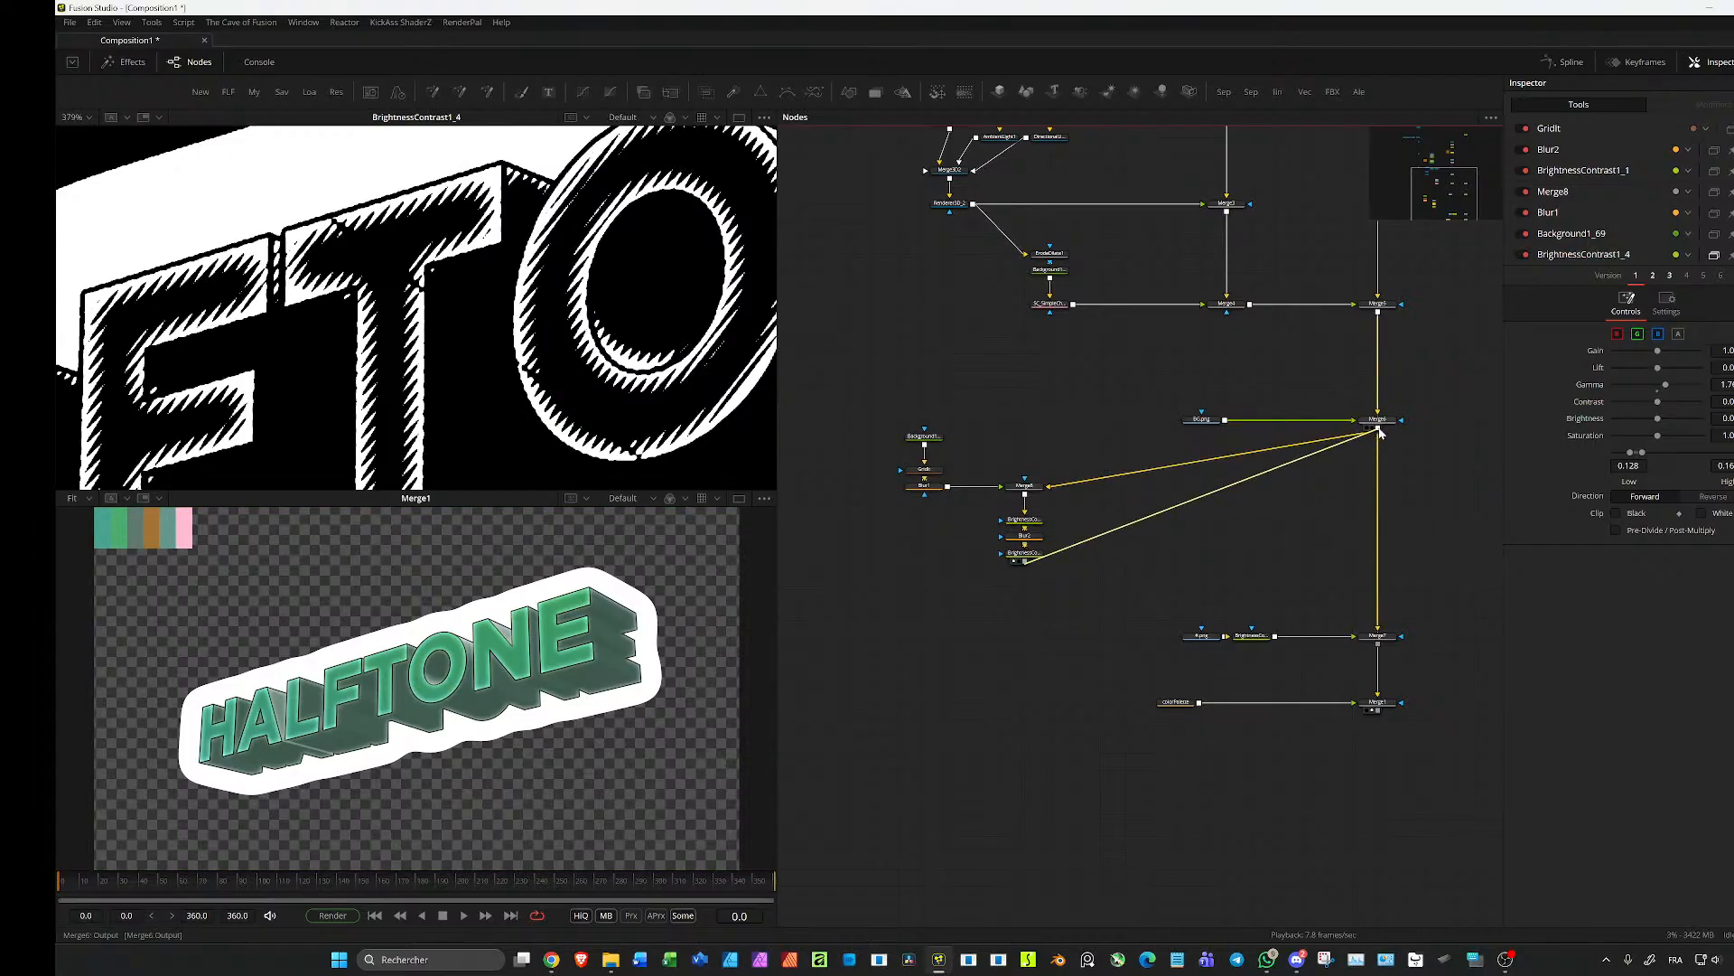
left_click_drag(1380, 433, 1378, 430)
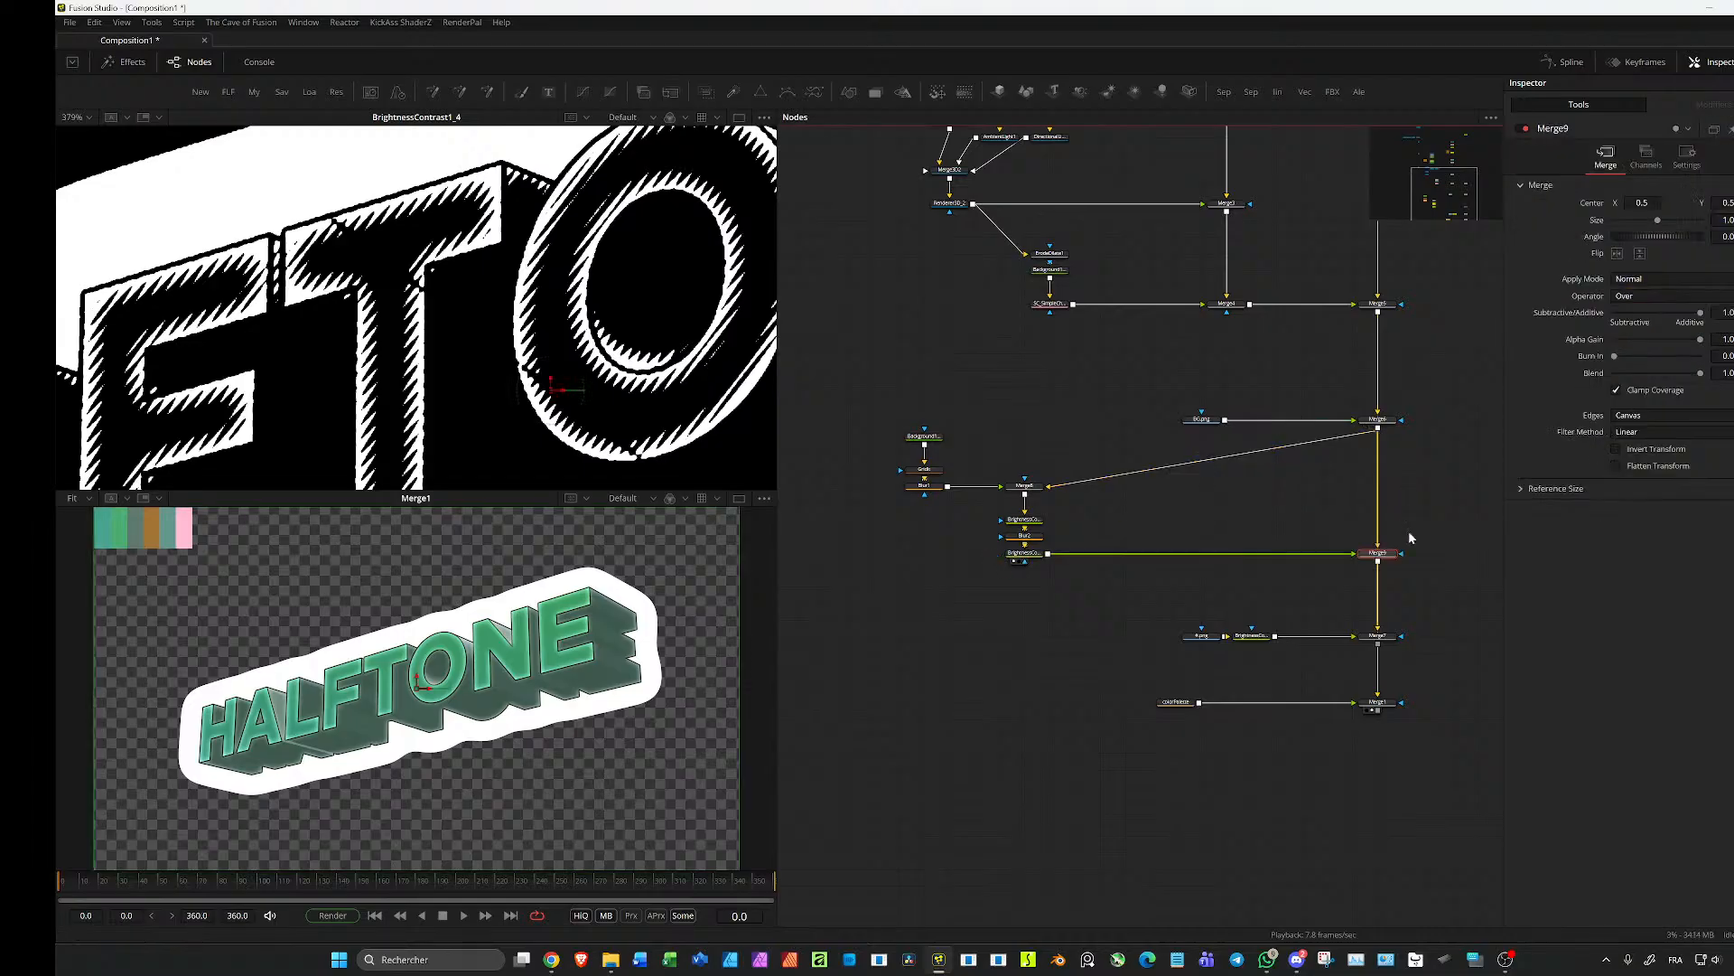
left_click(1382, 553)
Step: Check the final composite with the halftone merge Merge9 in line between Merge6 and Merge7
left_click(1378, 702)
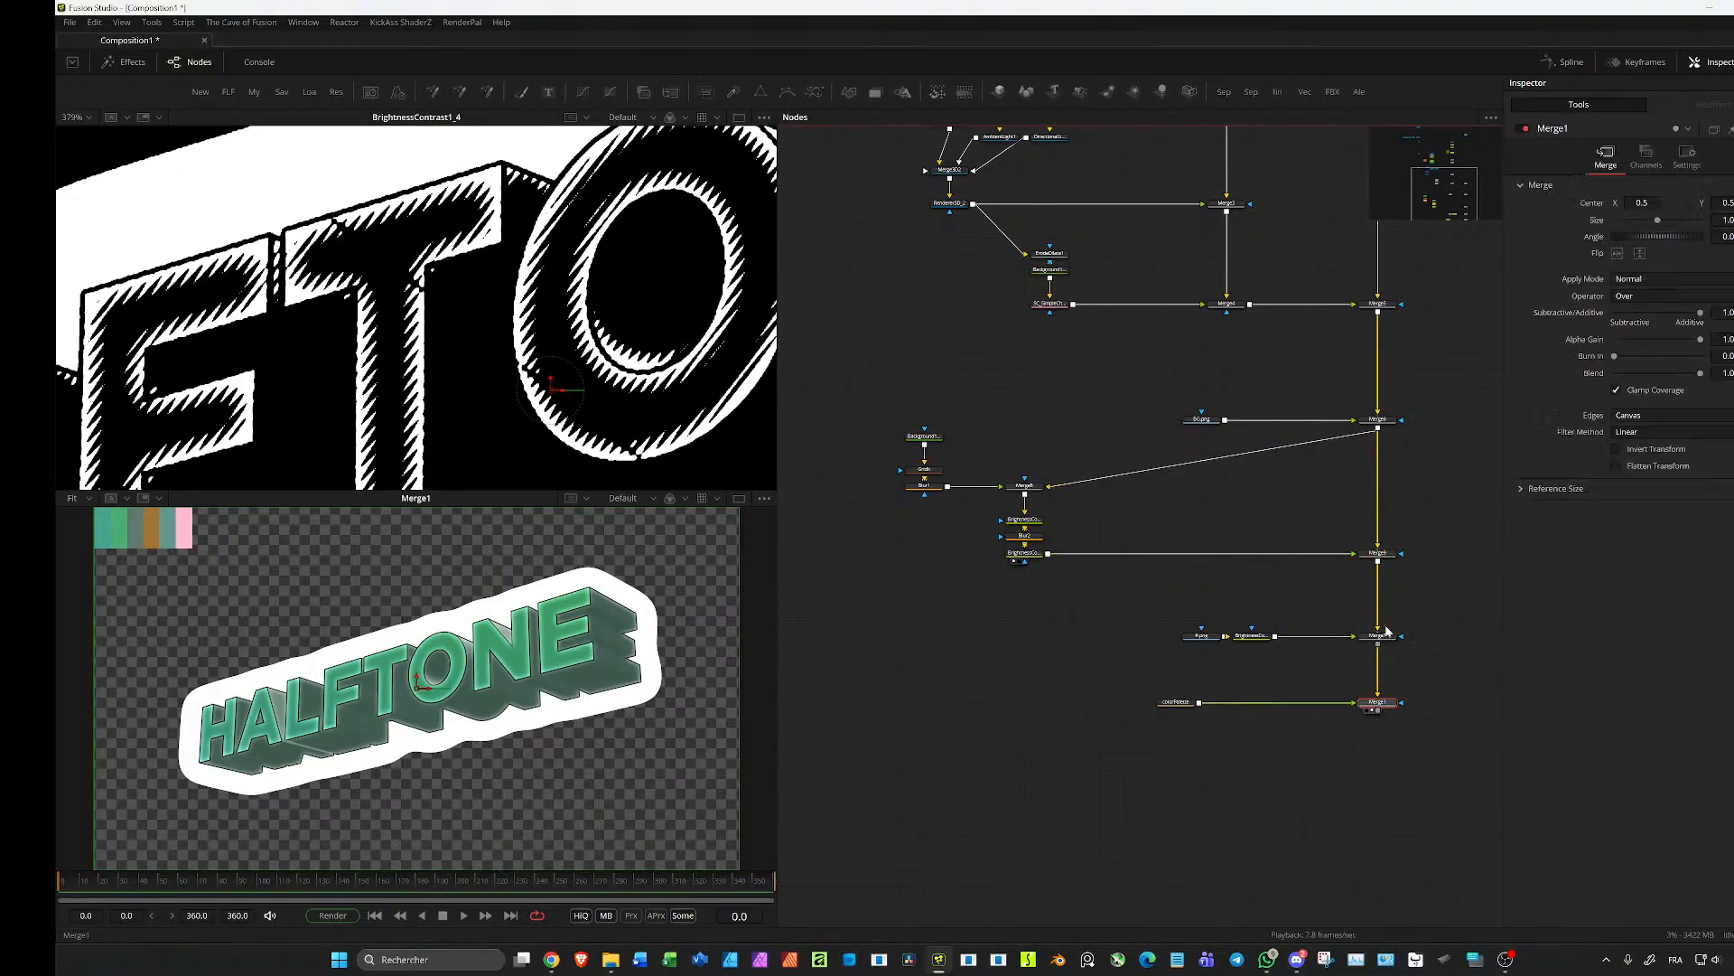
scroll(1391, 587, "up", 3)
left_click(1392, 538)
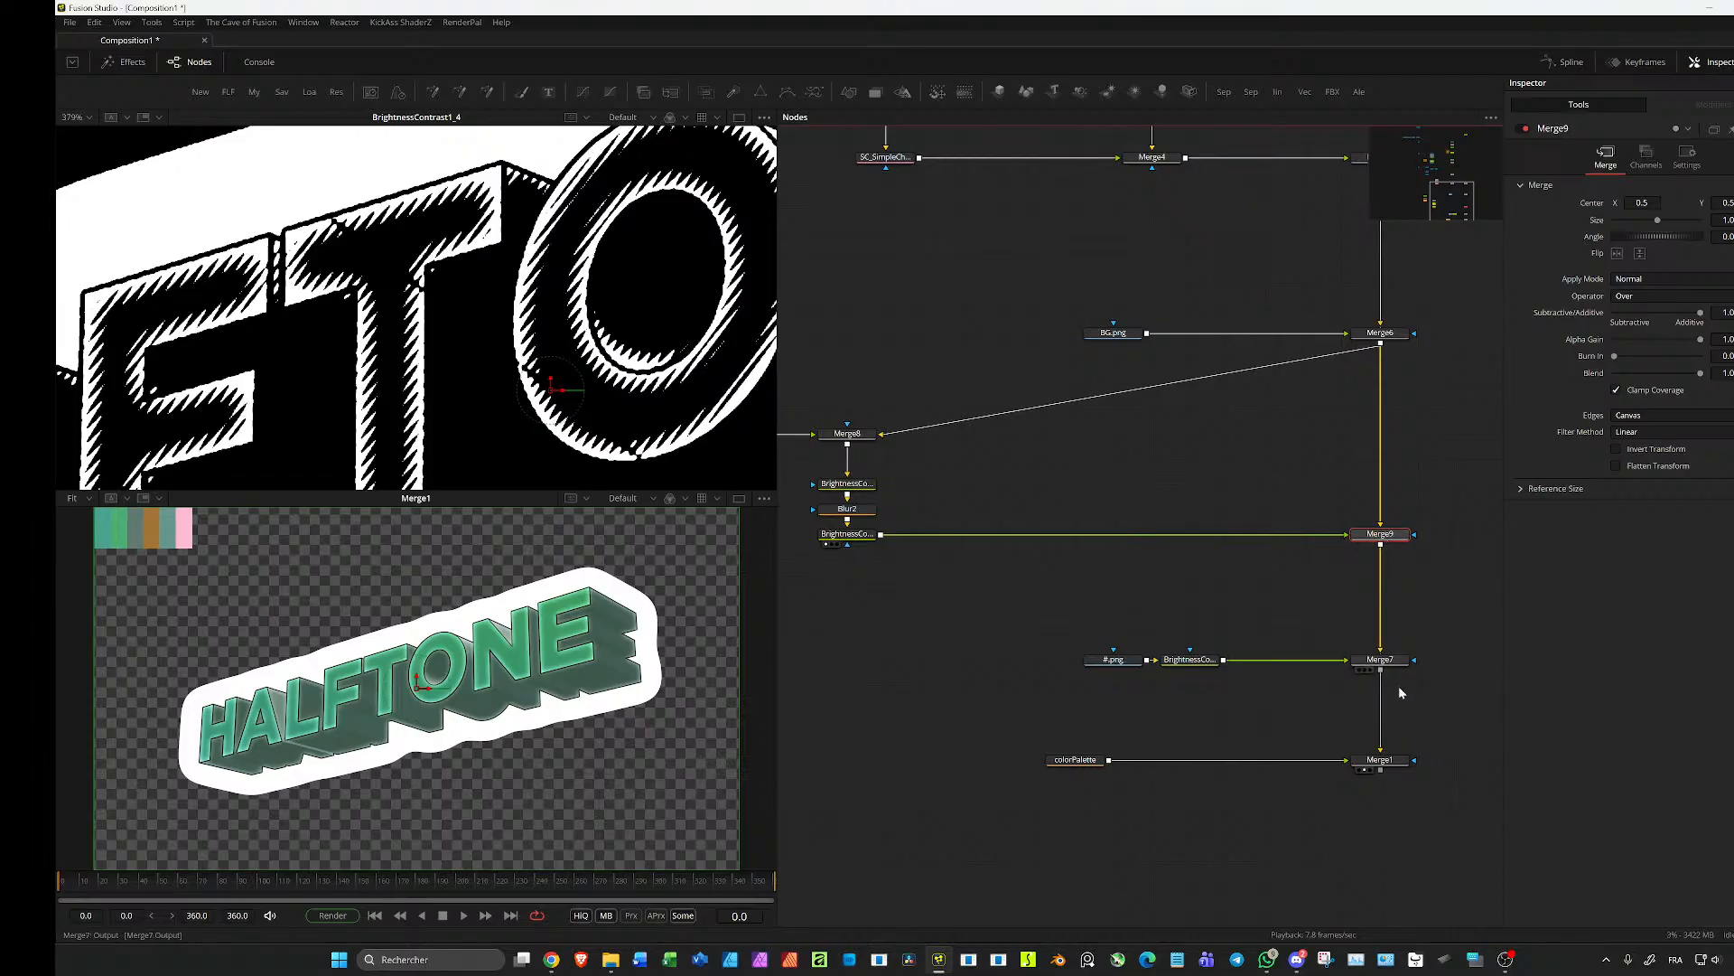
left_click_drag(1385, 535, 1461, 535)
left_click_drag(1396, 665, 1384, 762)
left_click_drag(1418, 664, 1380, 663)
left_click_drag(1456, 534, 1380, 535)
Step: Fit the viewers and try a lower Merge9 blend to compare the composite with and without the halftone layer
key("ctrl+f")
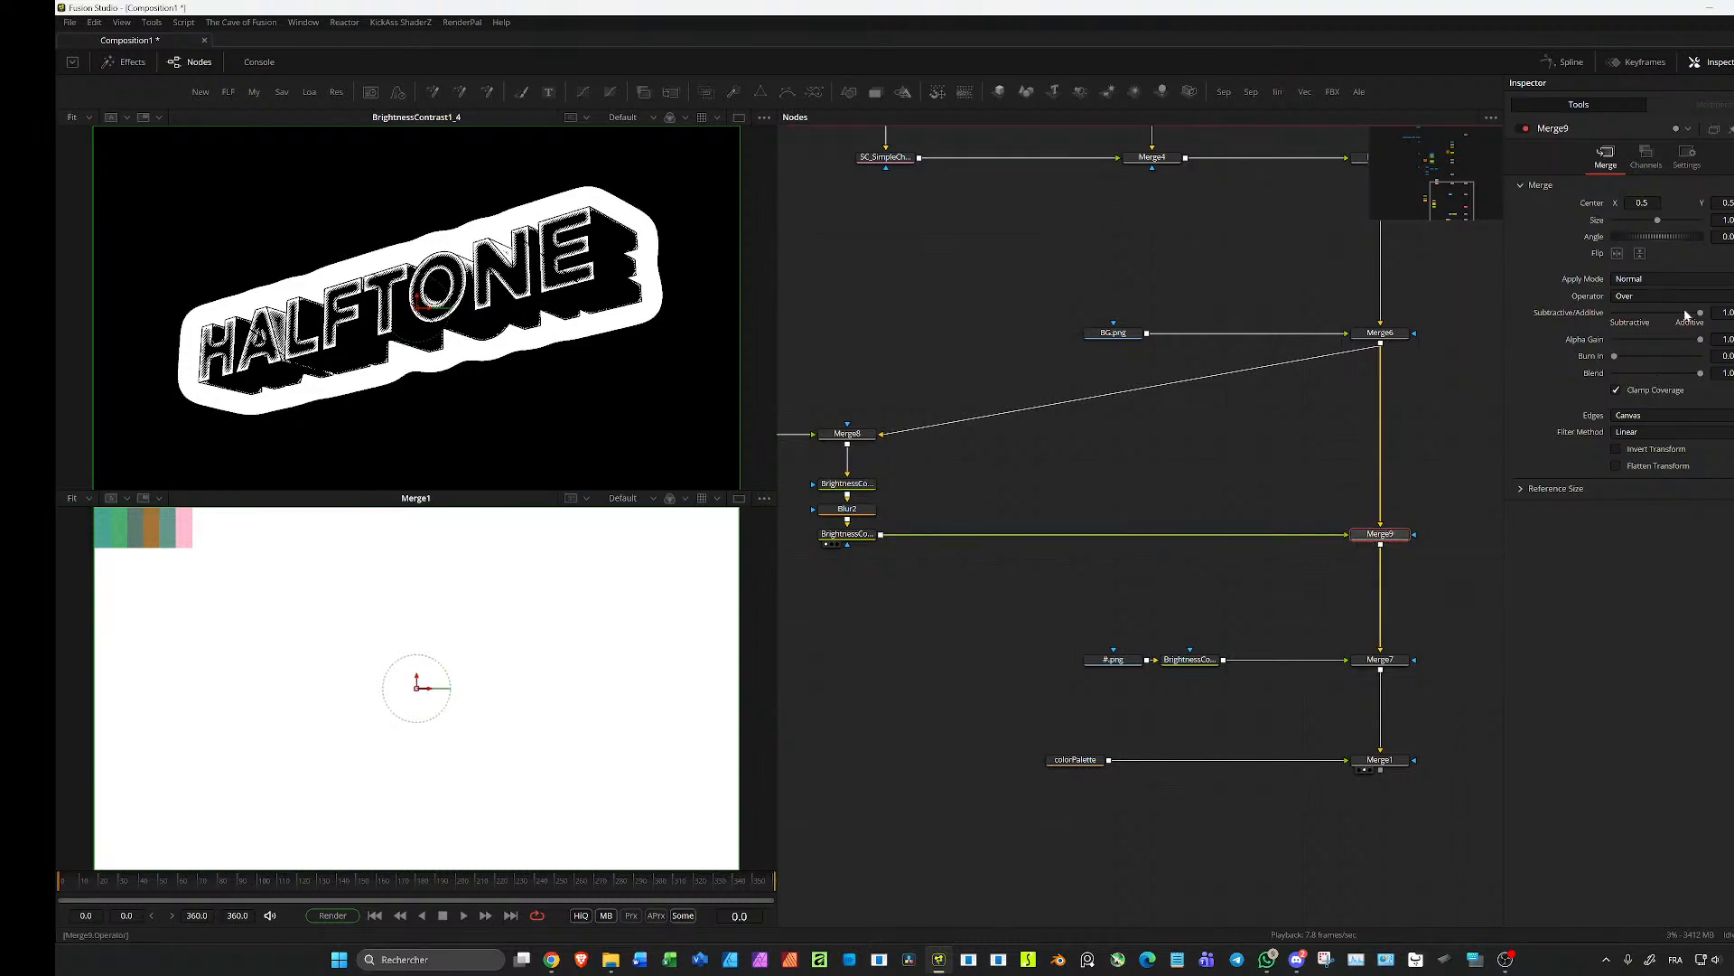
left_click_drag(1702, 373, 1614, 374)
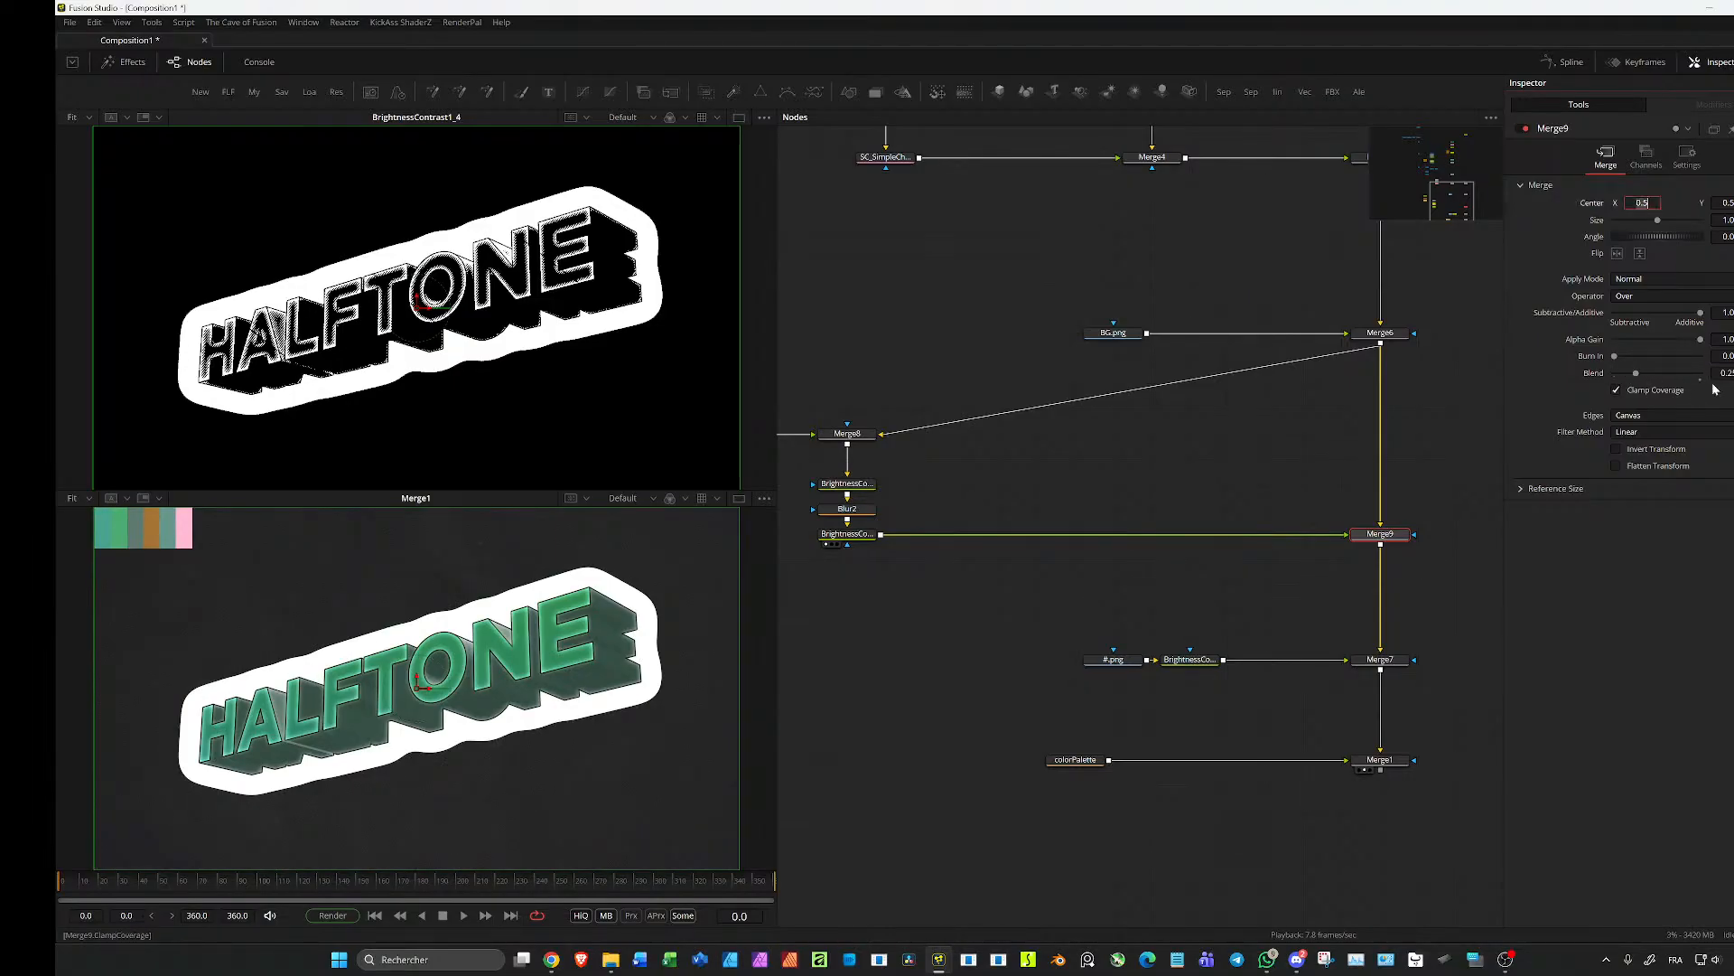
key("Tab")
Step: Open the settings of the last BrightnessContrast node in the halftone branch
scroll(838, 519, "up", 2)
left_click(890, 539)
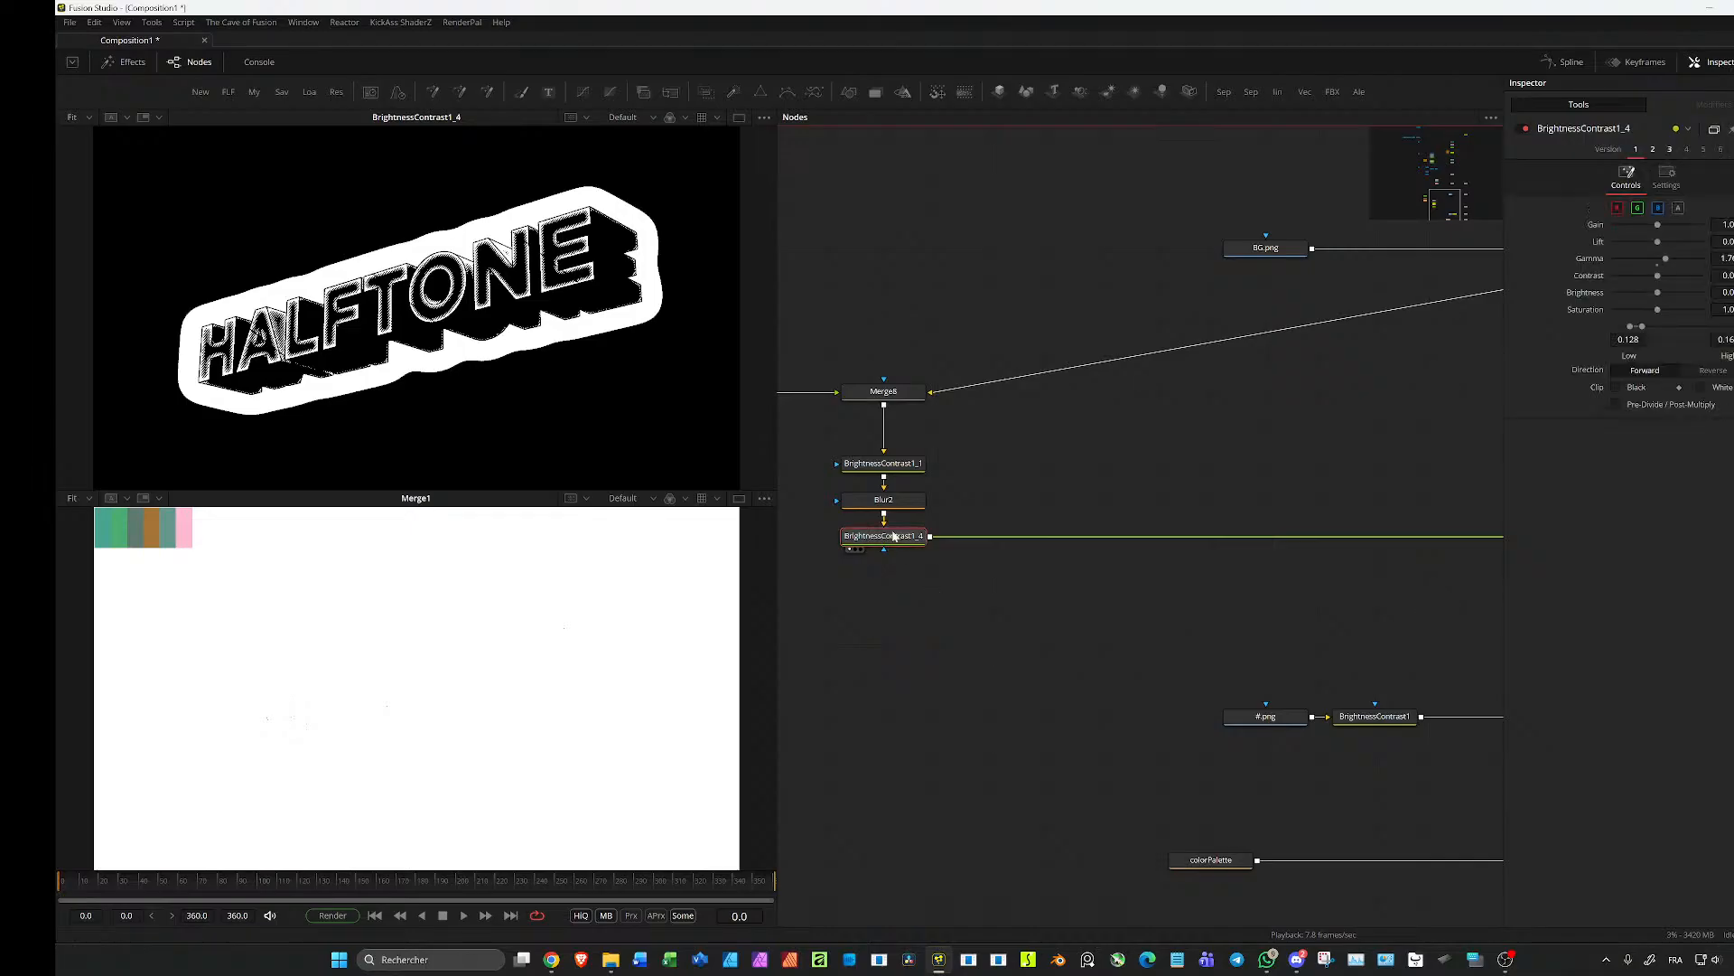
Step: Enable black and white clipping and Pre-Divide/Post-Multiply on the BrightnessContrast nodes directly above and below Blur2
left_click(1616, 386)
left_click(1704, 387)
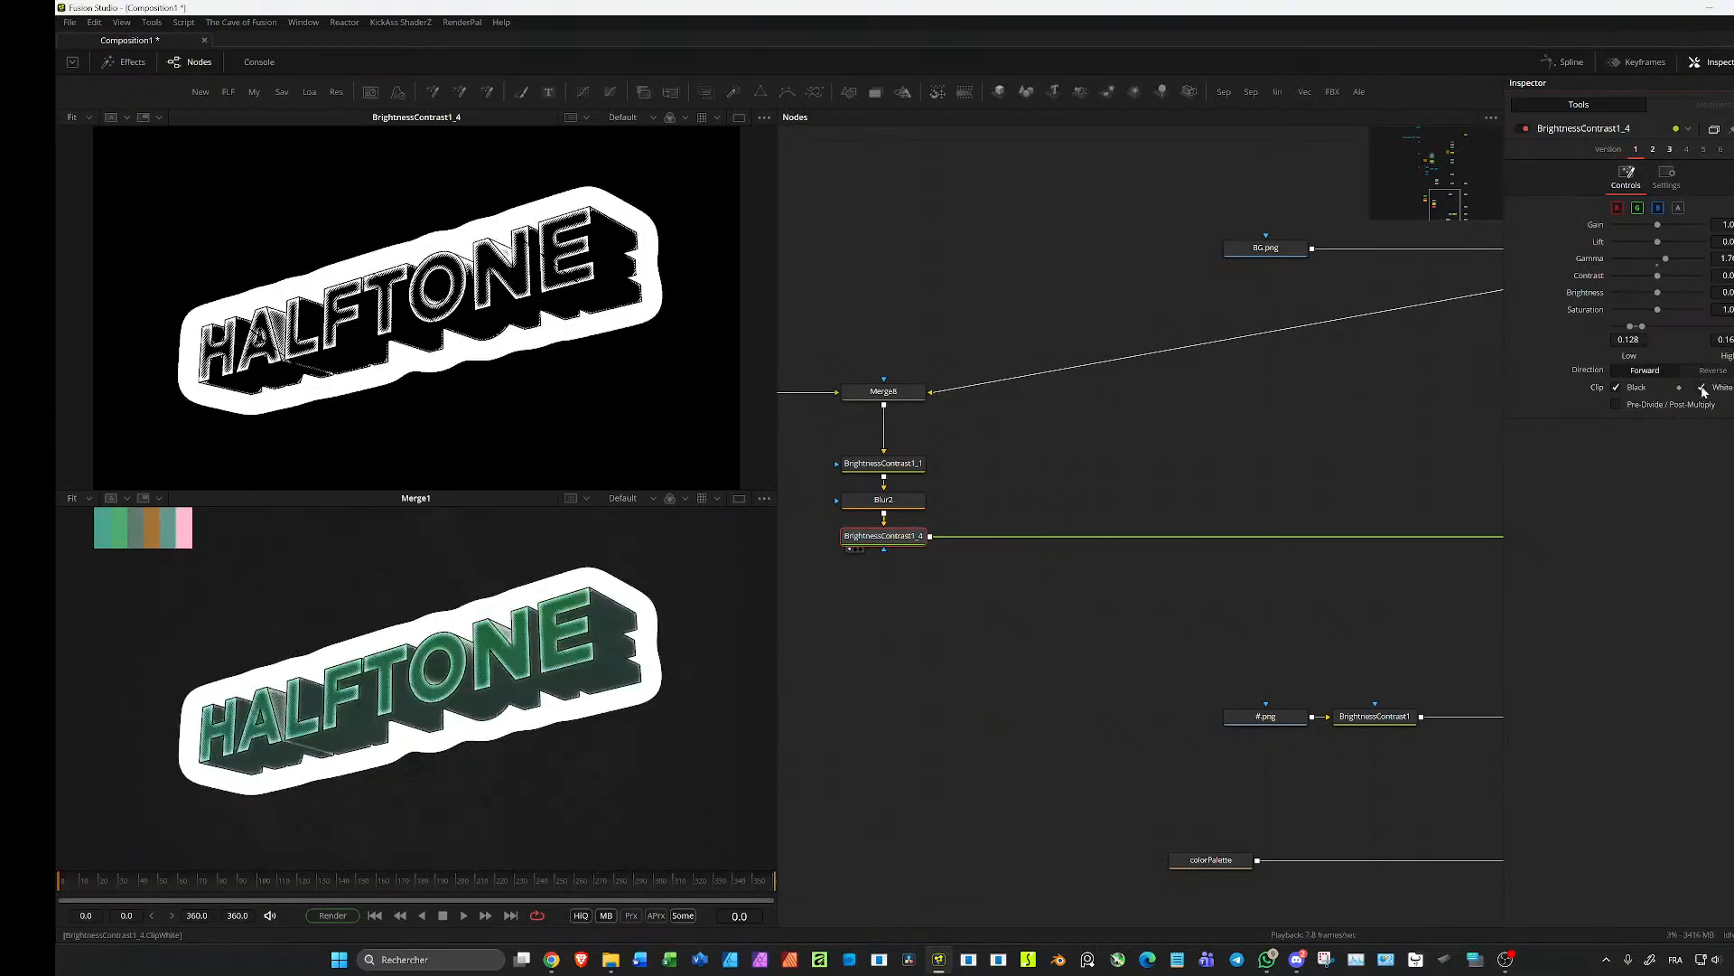
left_click(1614, 404)
left_click(904, 466)
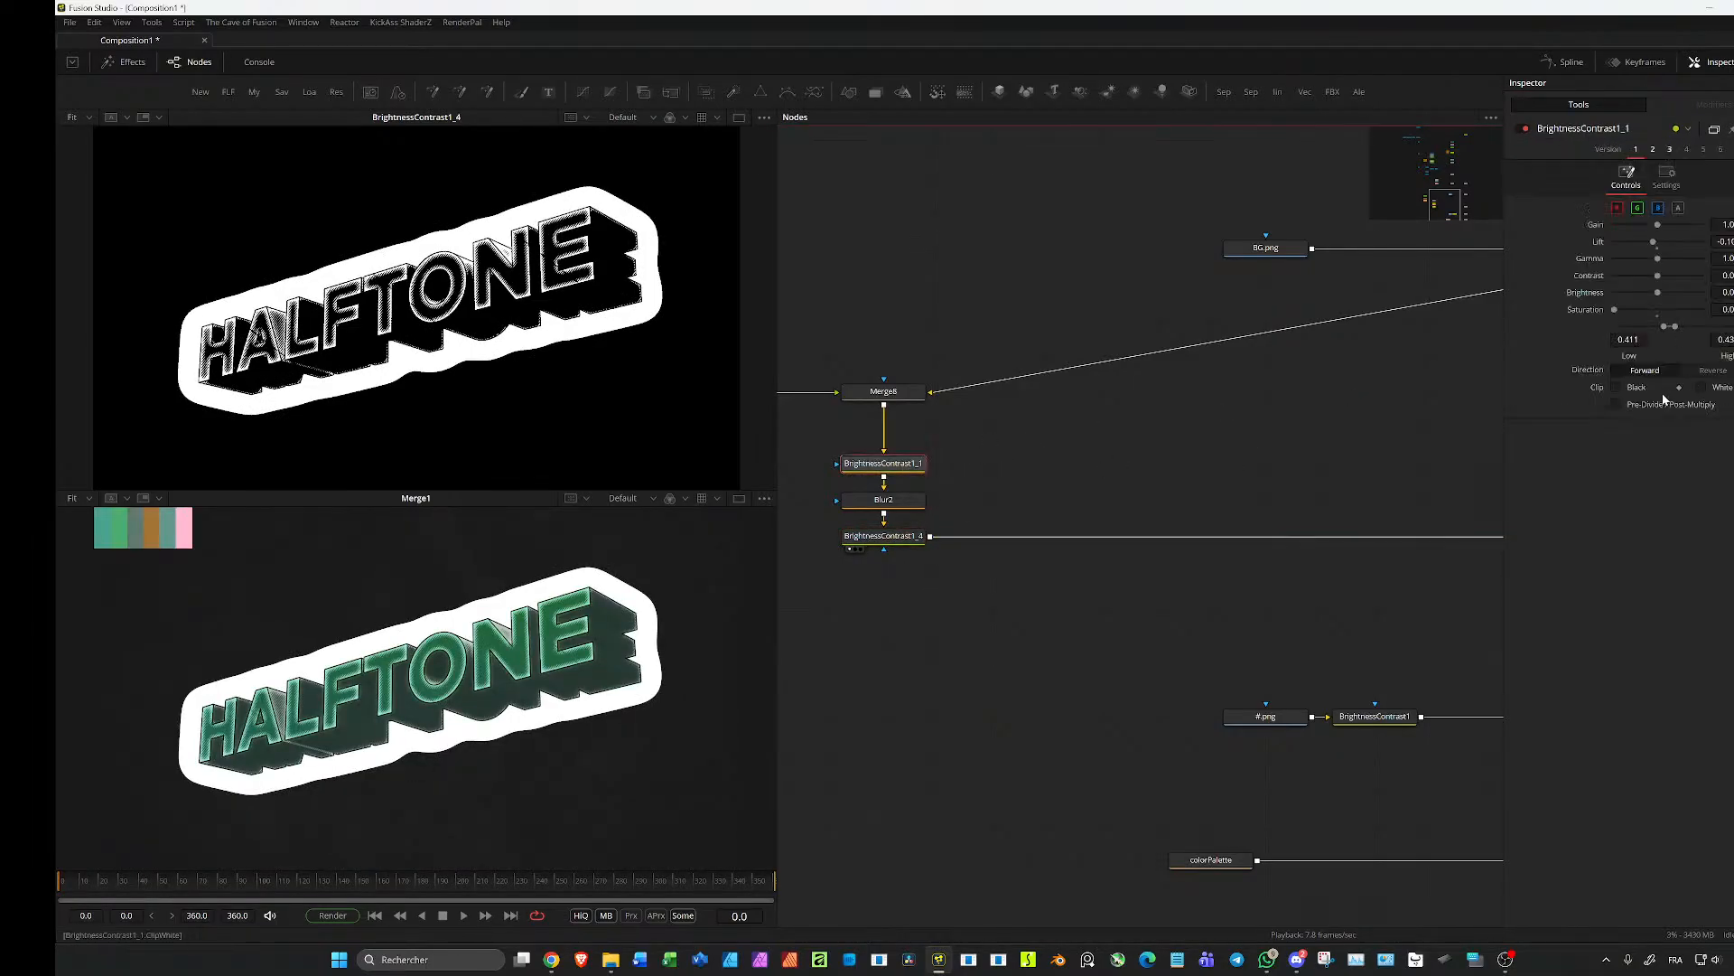
left_click(1702, 386)
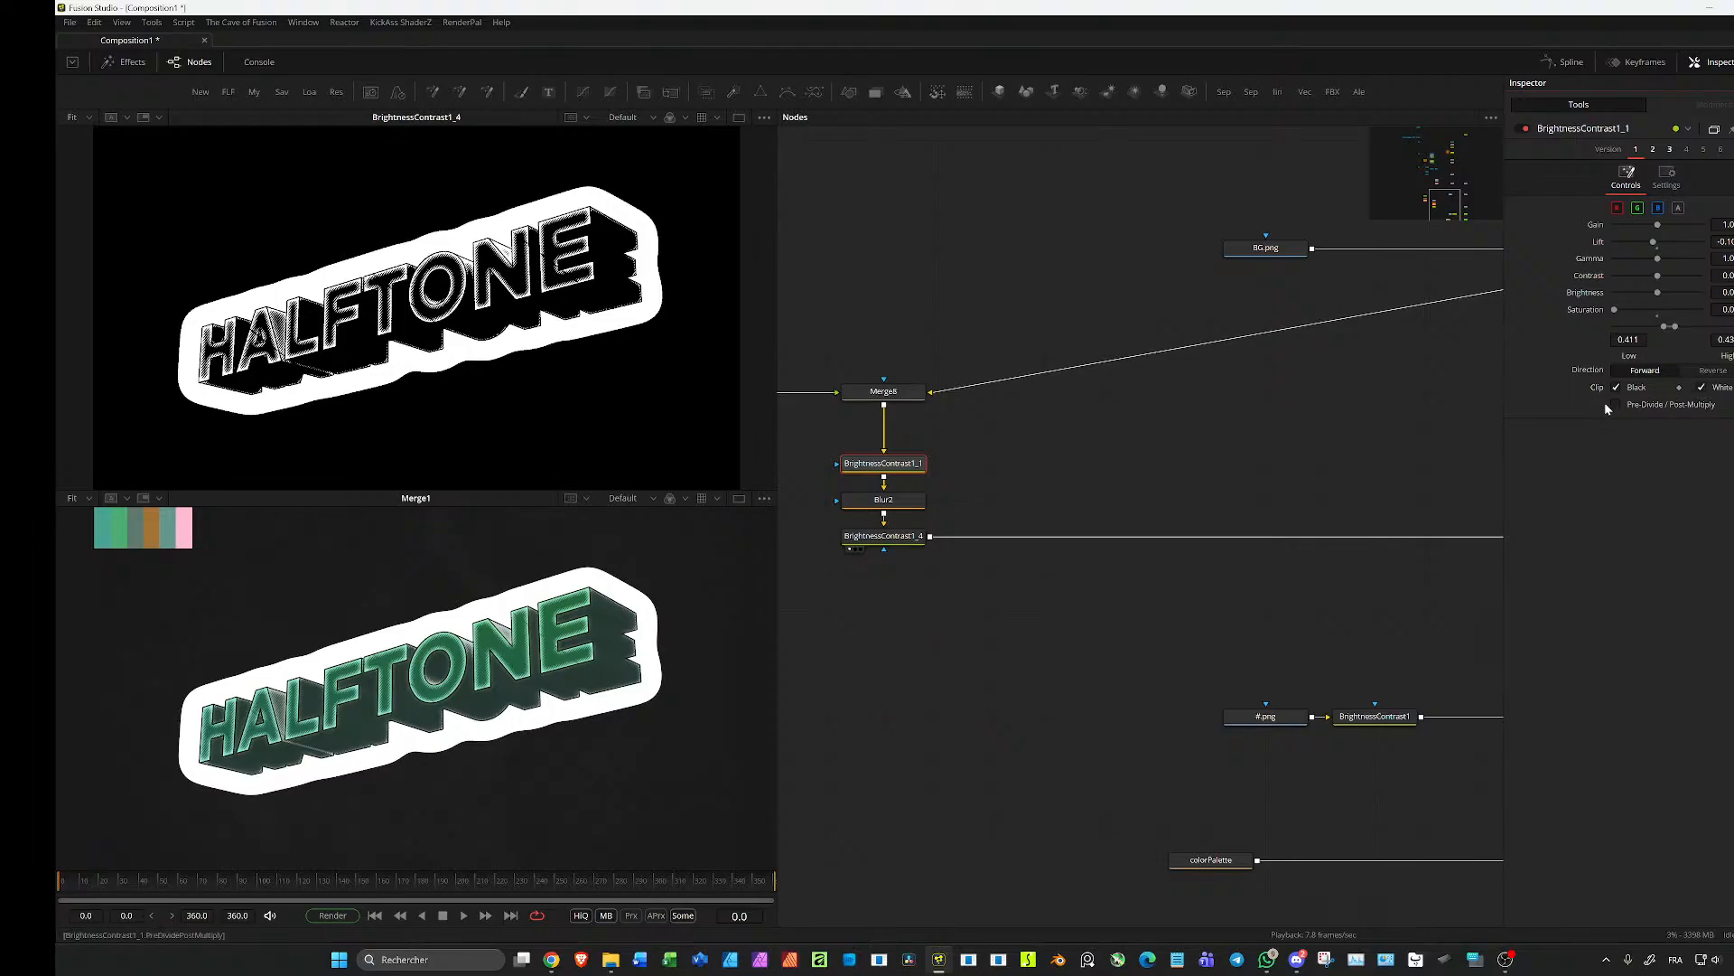
left_click(1617, 405)
Step: Try a blend of 1.0 on Merge9 to check the halftone at full strength over the lettering
left_click_drag(1227, 638, 886, 607)
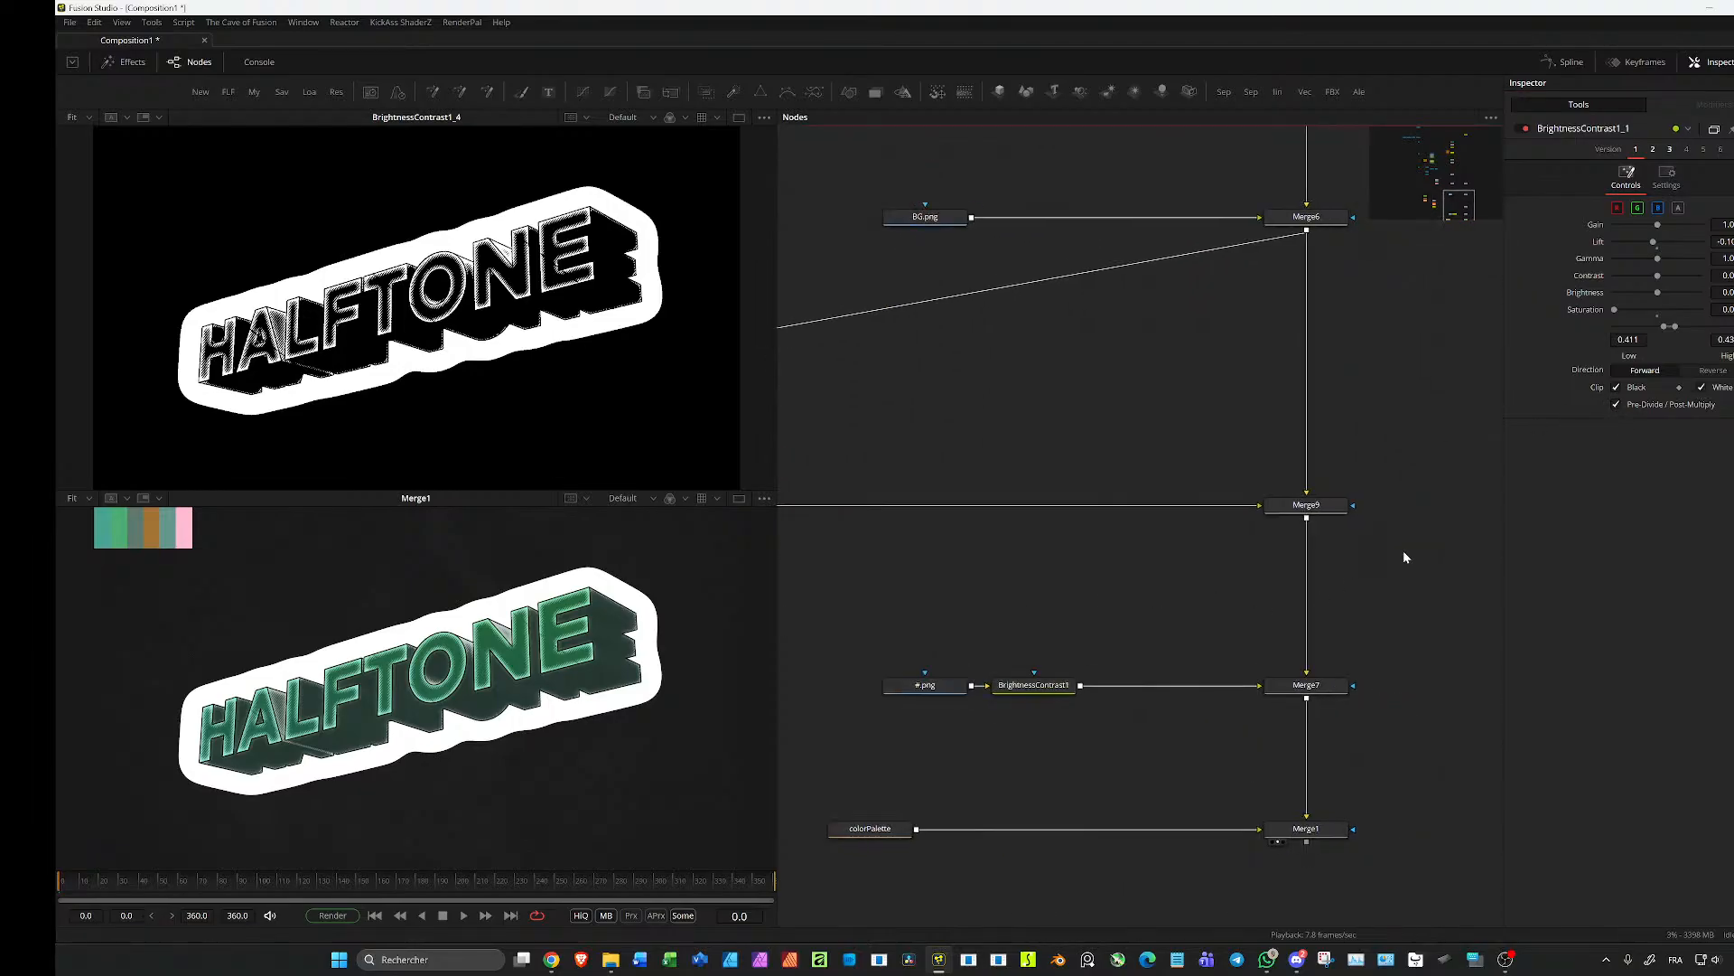
scroll(1370, 546, "up", 2)
left_click(1315, 496)
left_click_drag(993, 578, 1325, 573)
scroll(1014, 593, "down", 4)
left_click(915, 543)
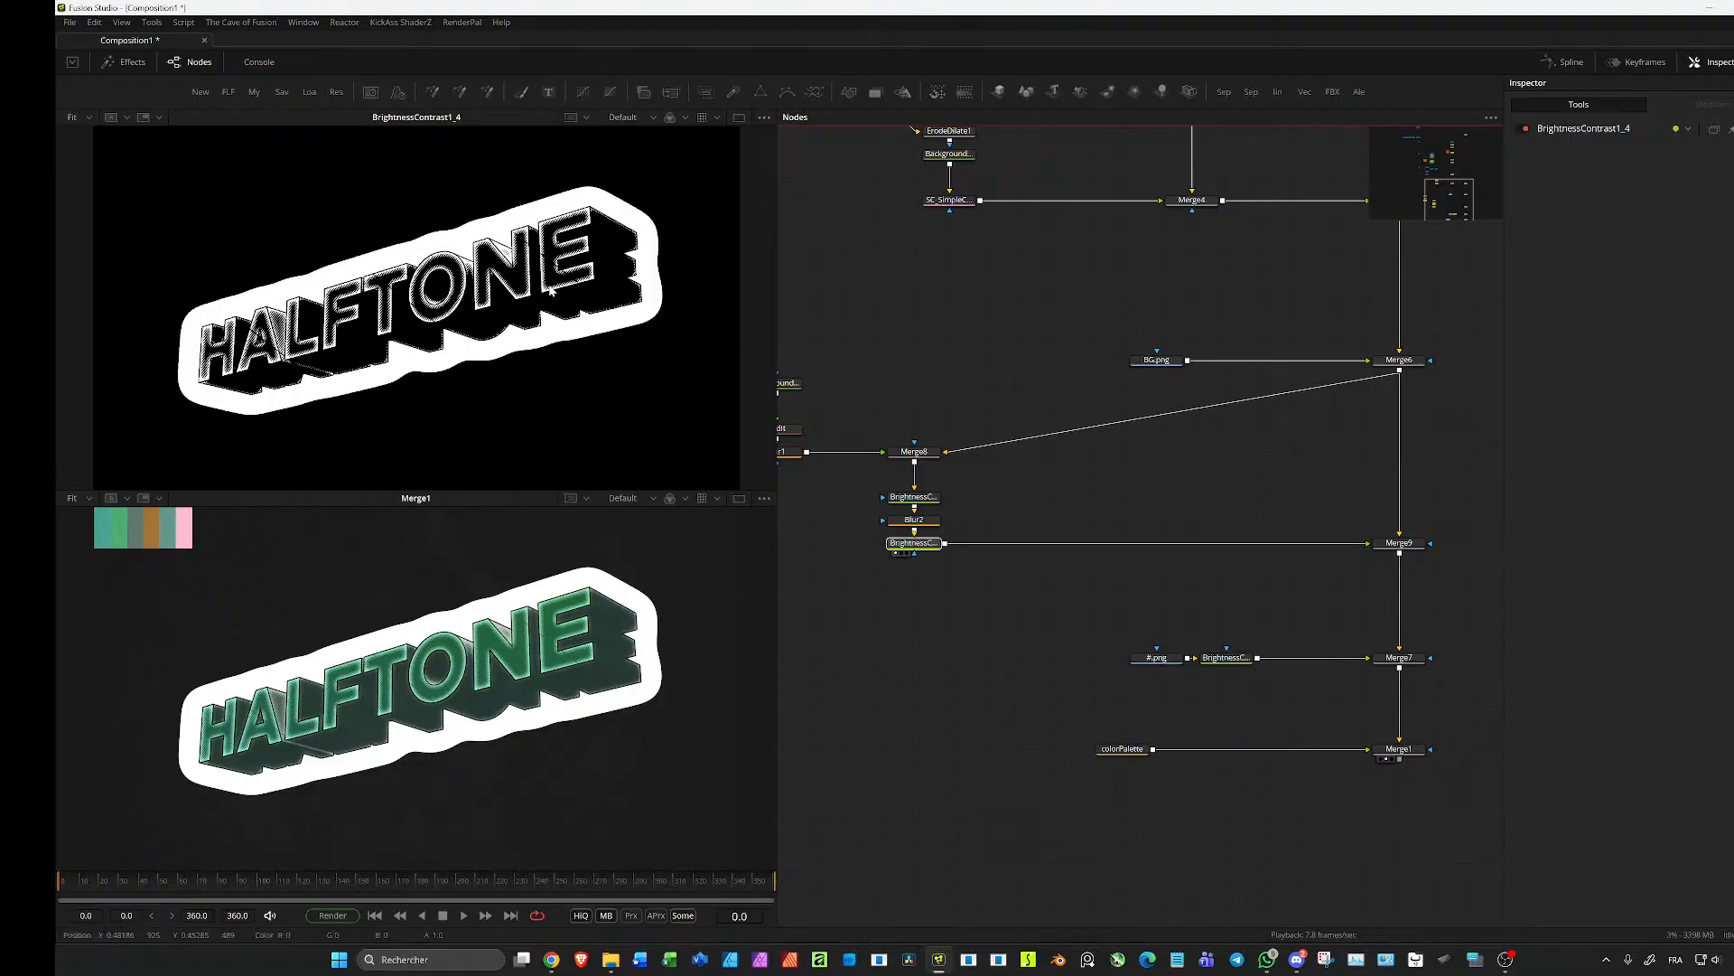
scroll(1259, 542, "up", 2)
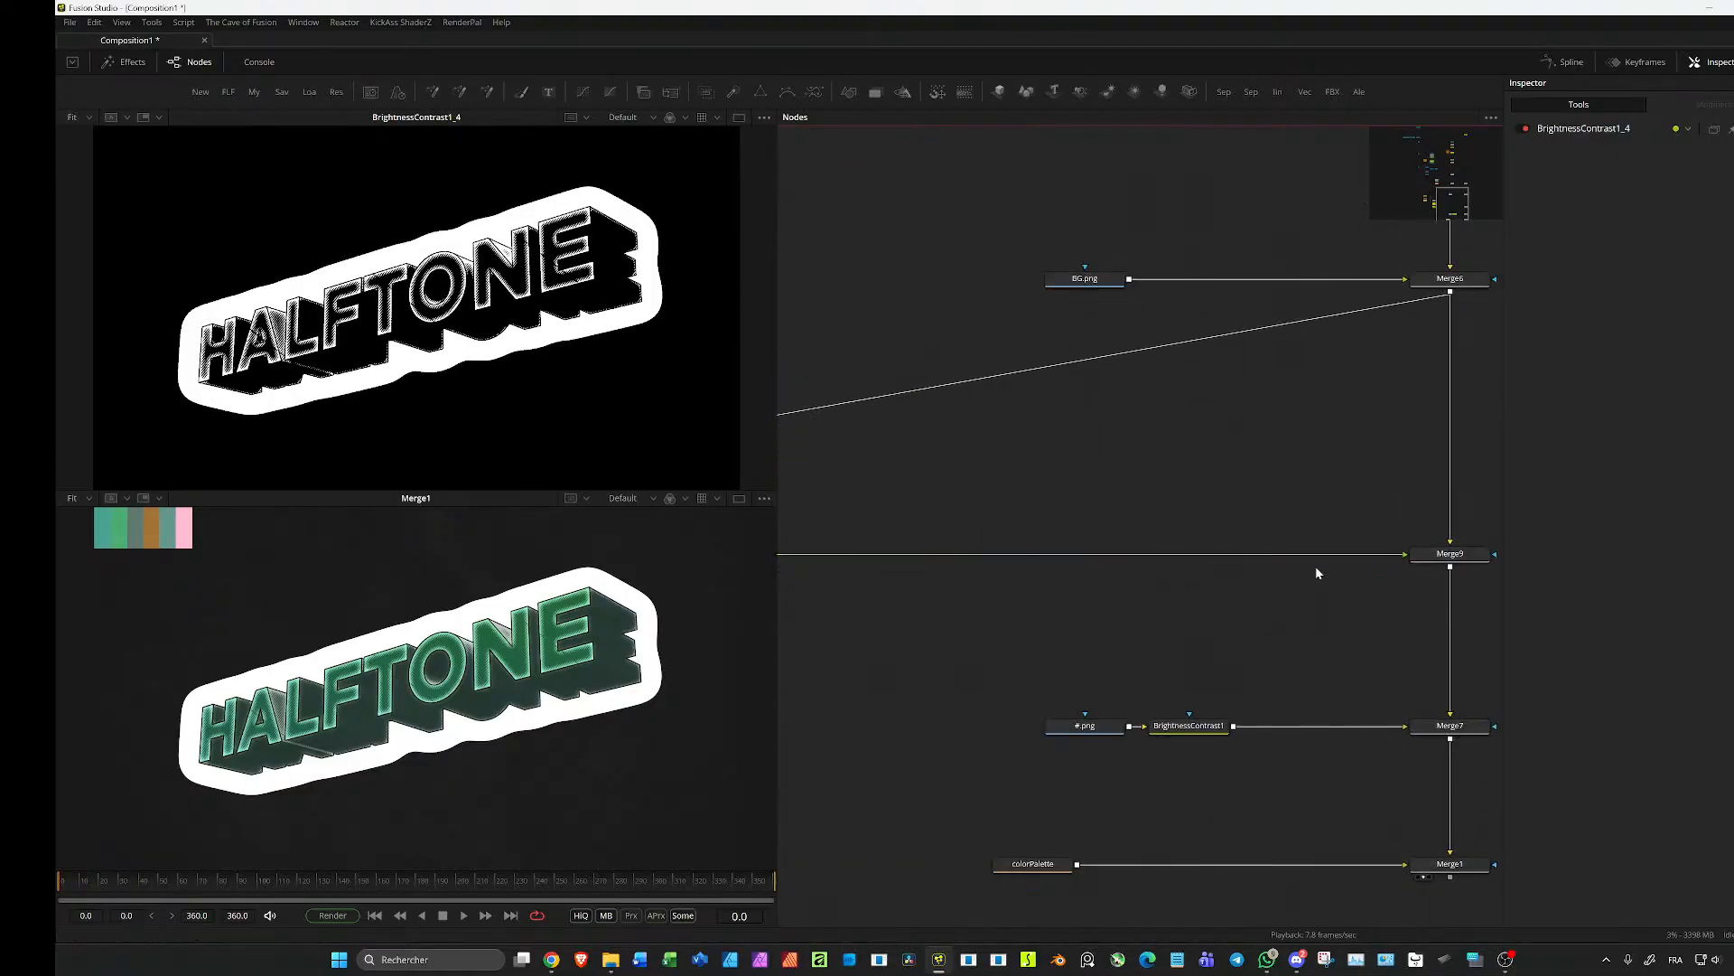
left_click_drag(1235, 514, 1085, 491)
left_click_drag(1359, 592, 1307, 533)
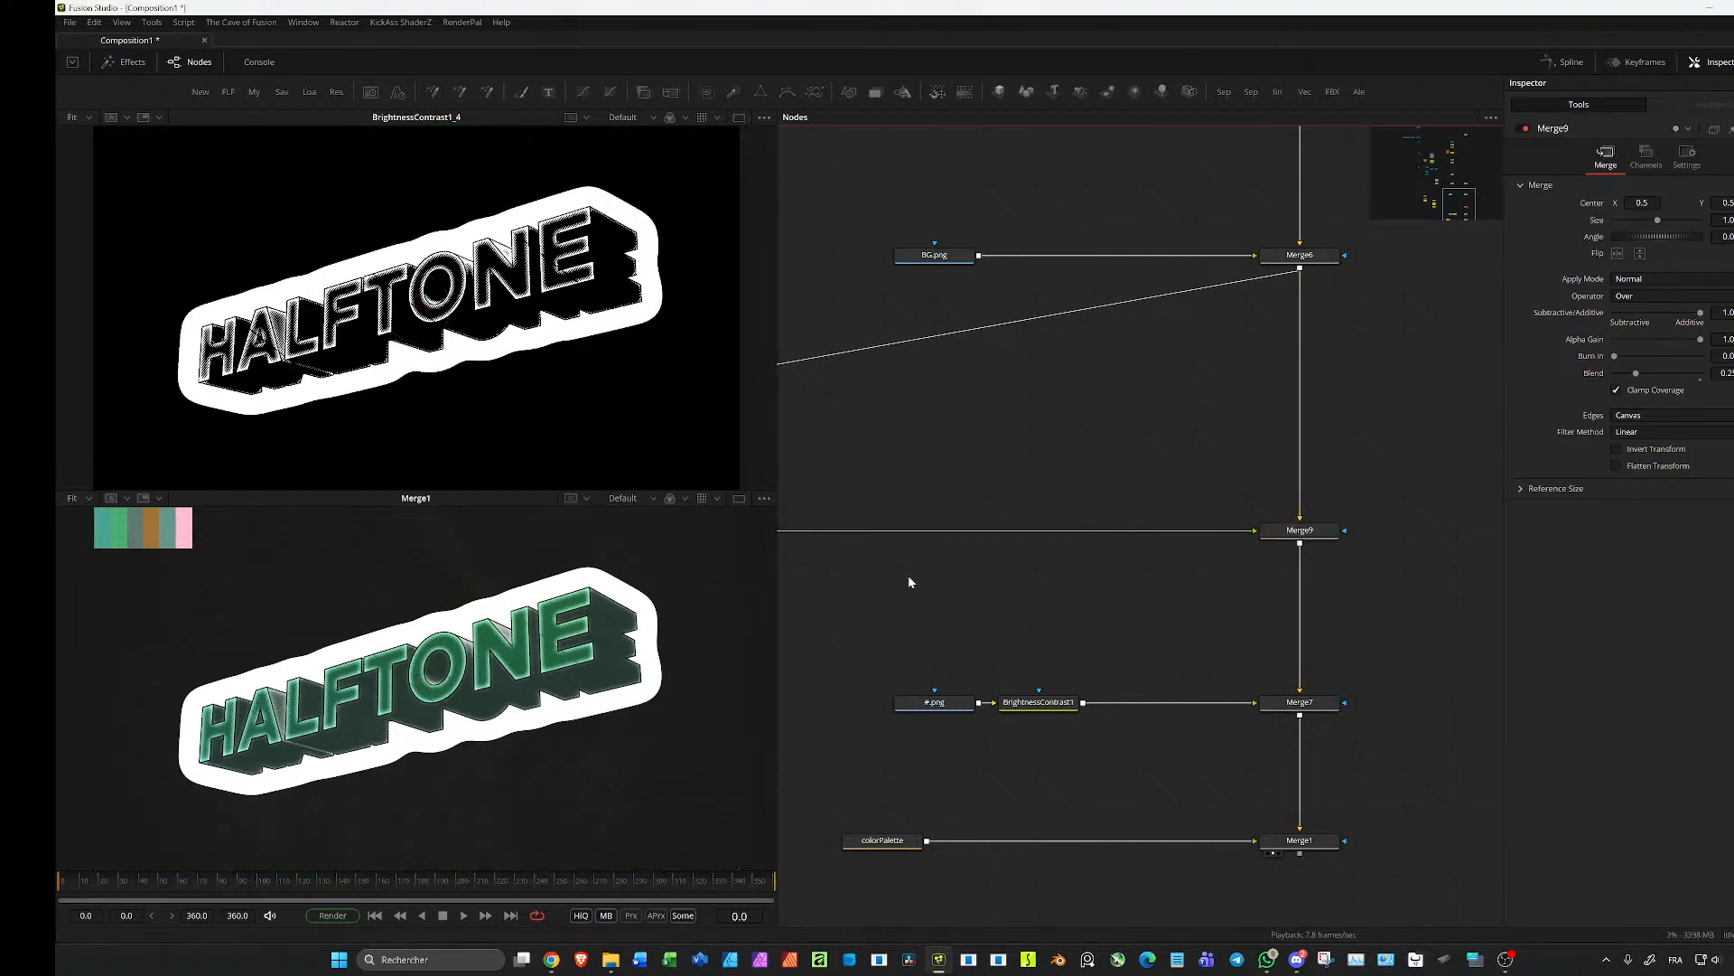
scroll(578, 627, "up", 5)
left_click_drag(1640, 371, 1701, 372)
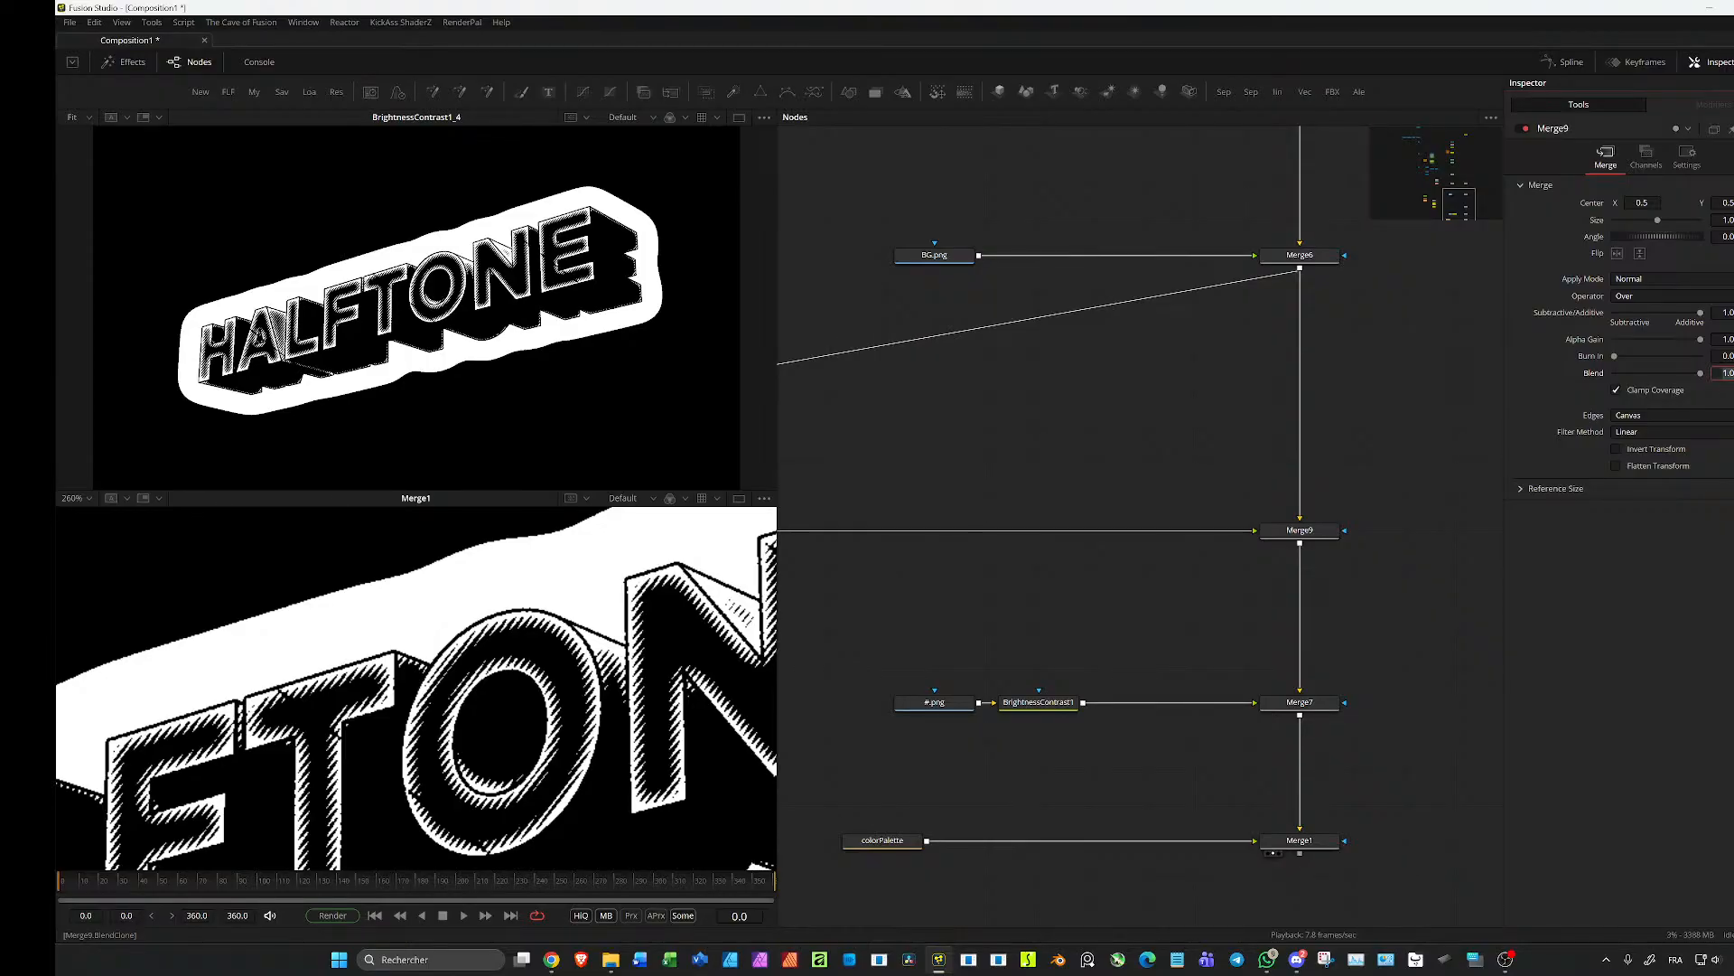
key("Tab")
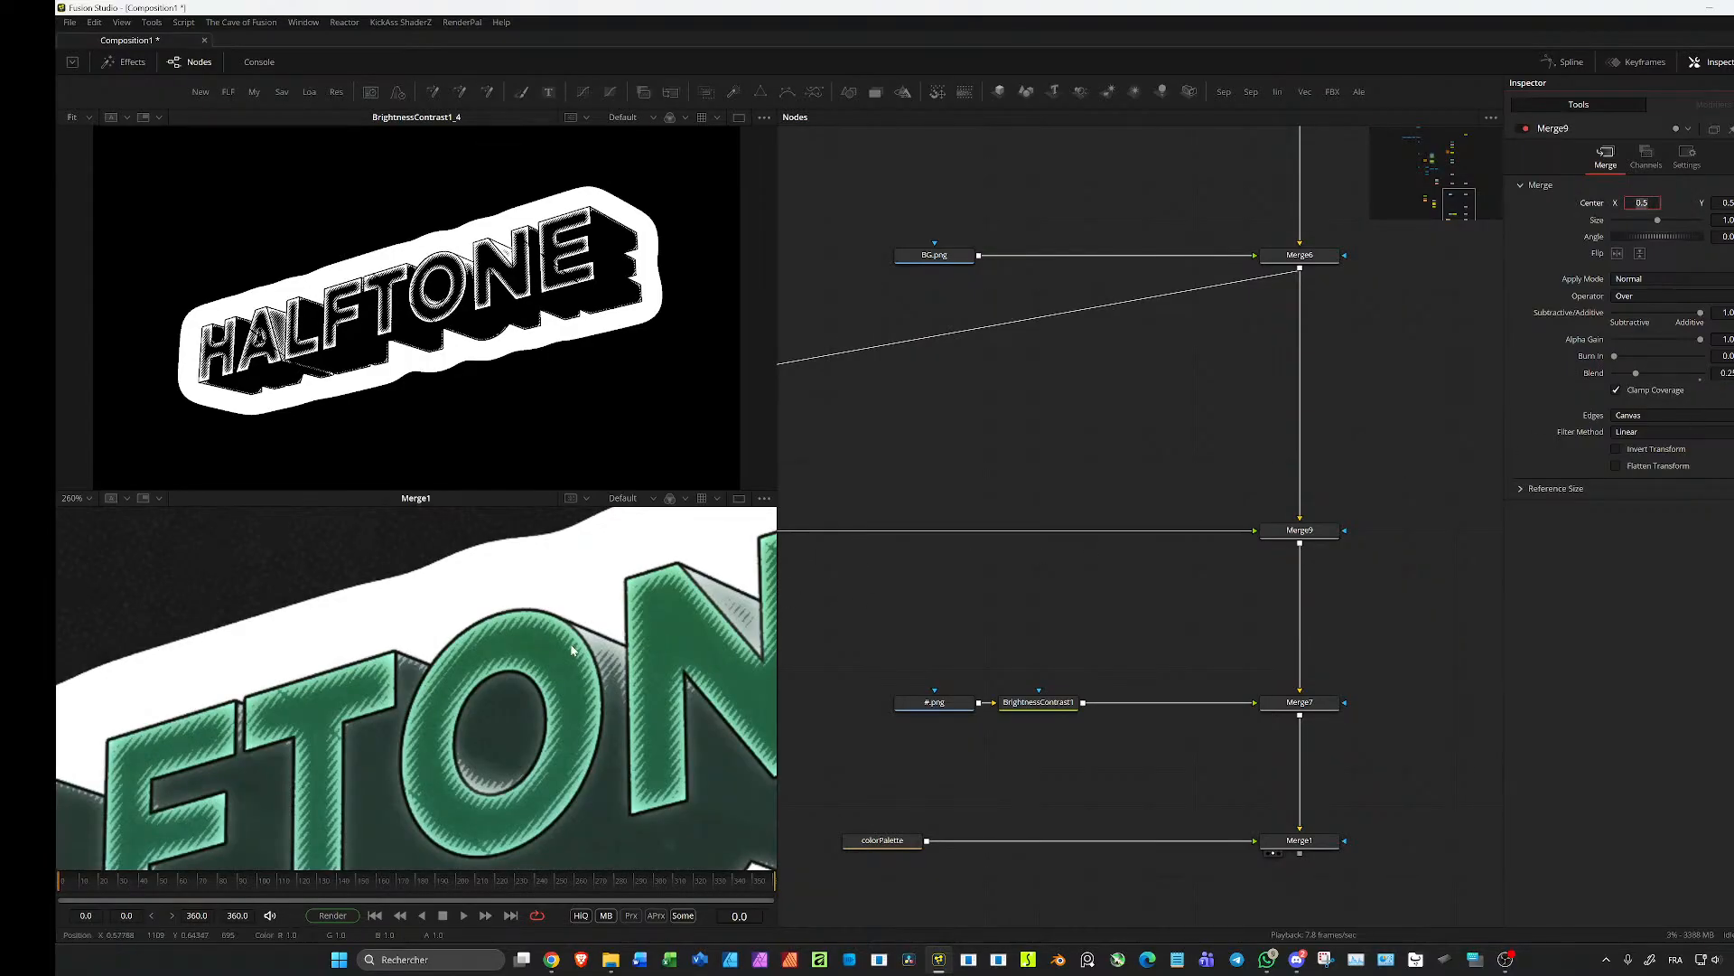
Step: Examine the halftone lines on the lettering in the Merge1 composite, both close up and over the whole frame
scroll(551, 649, "down", 5)
scroll(555, 594, "up", 4)
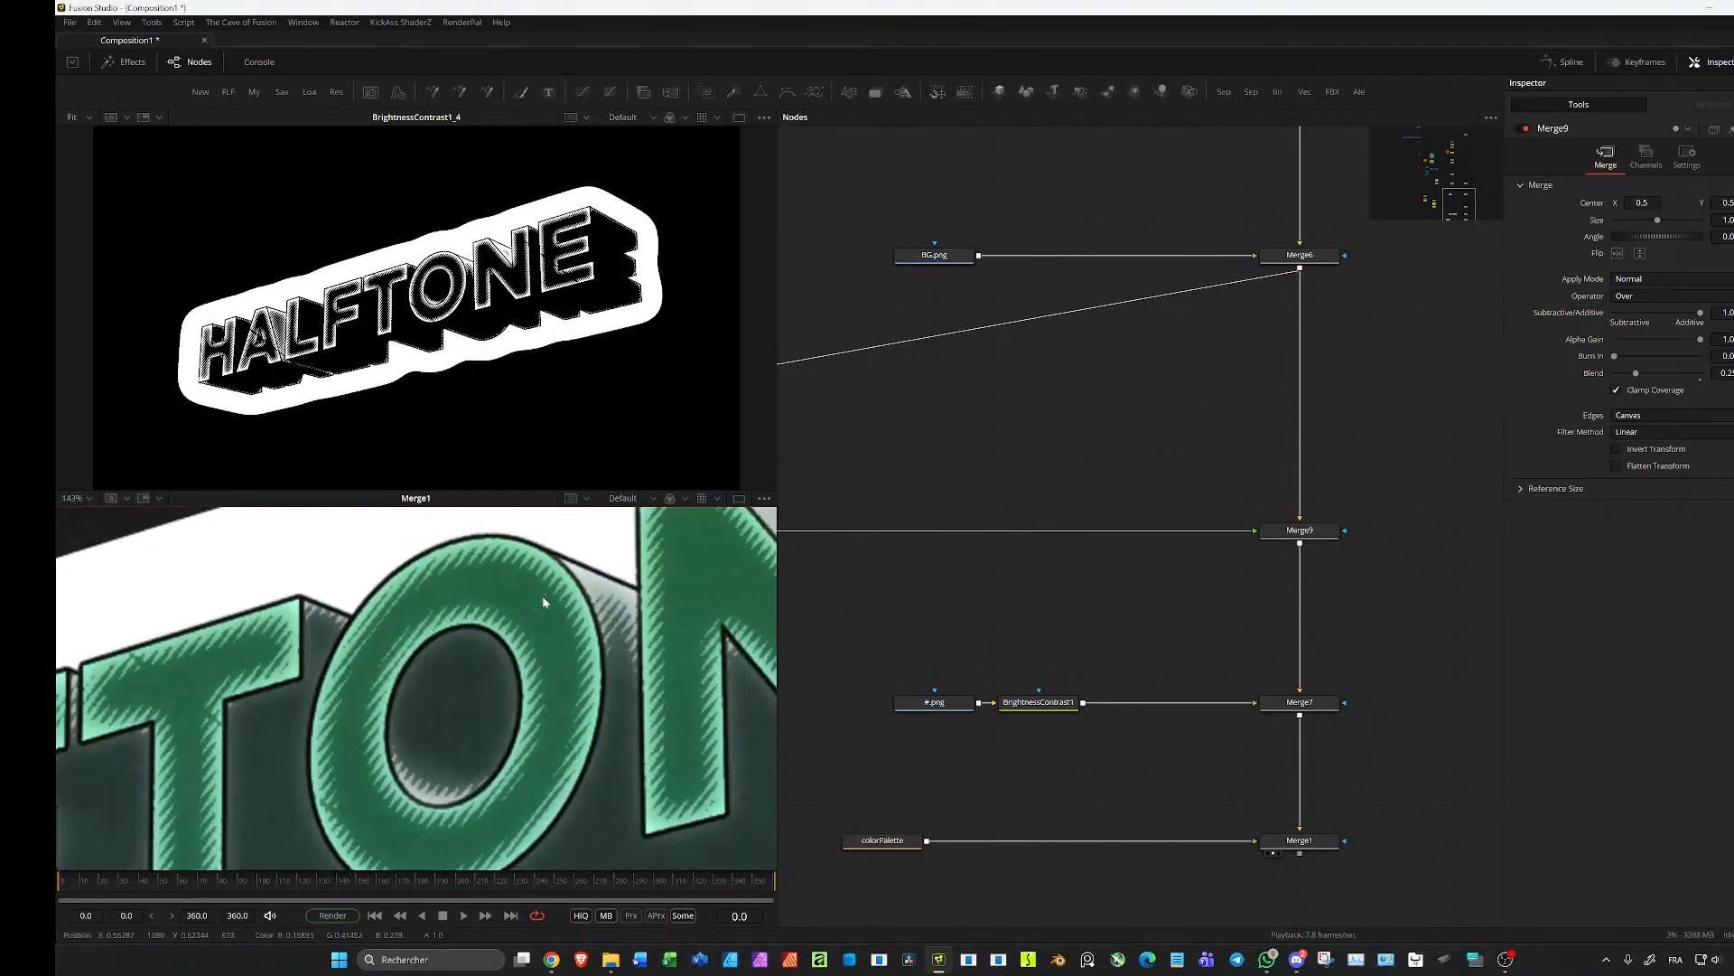
scroll(570, 600, "down", 3)
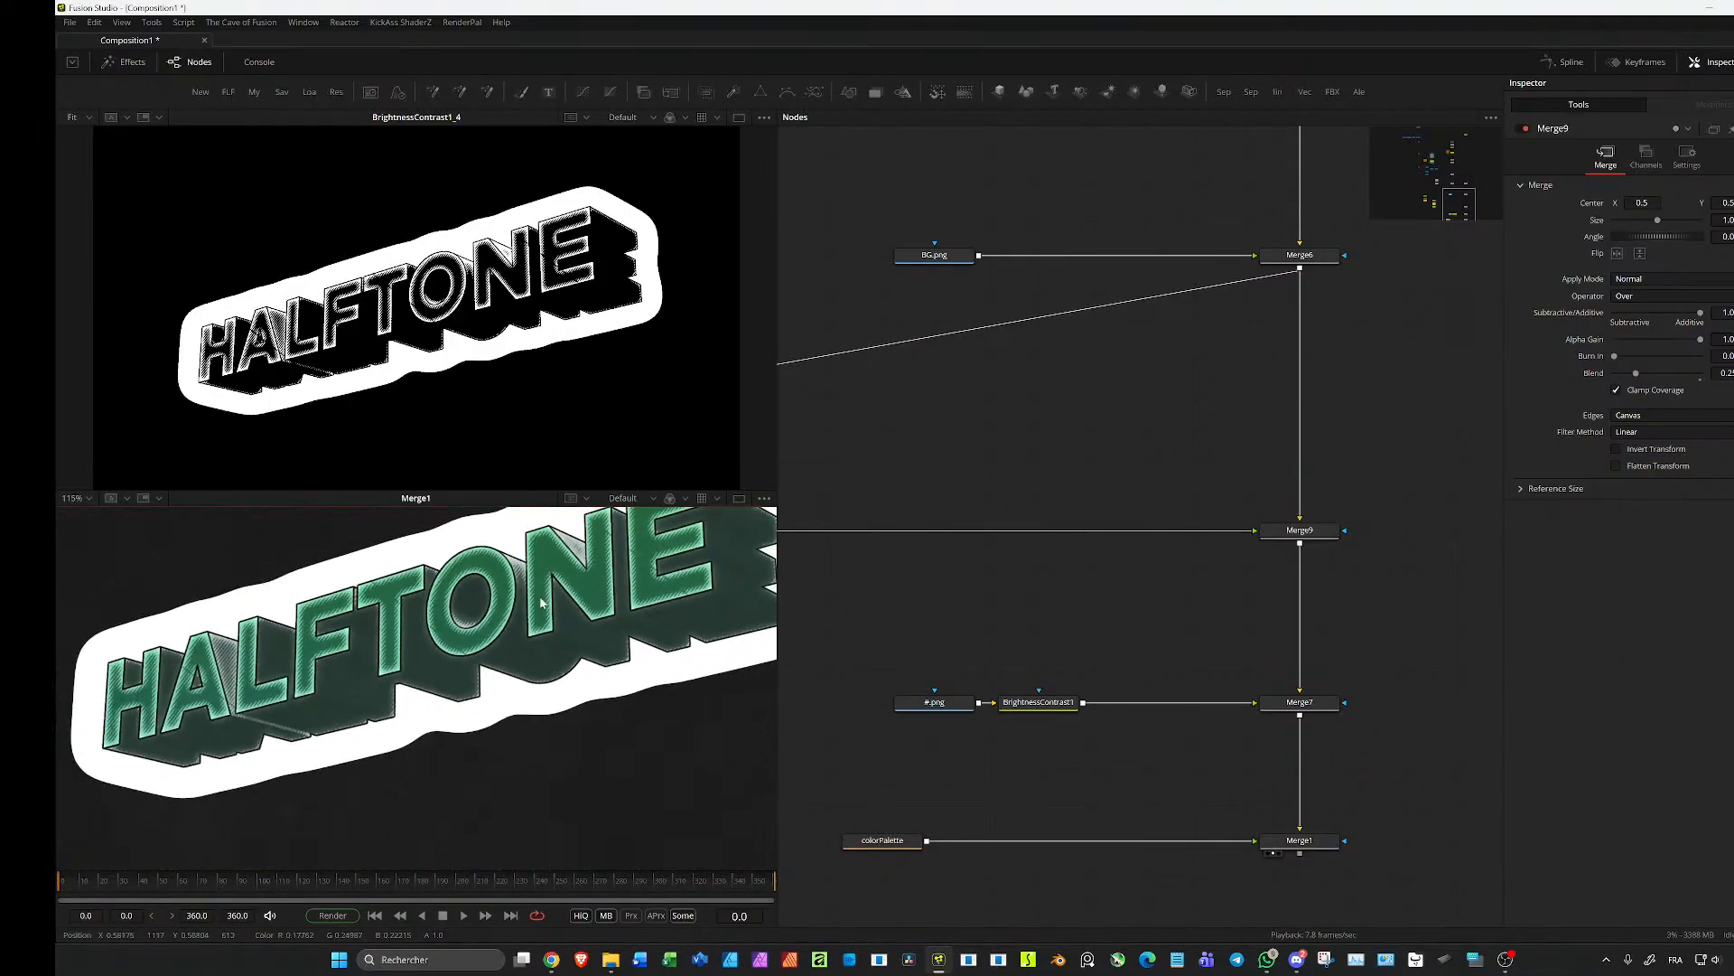
scroll(1071, 447, "down", 2)
scroll(442, 637, "down", 3)
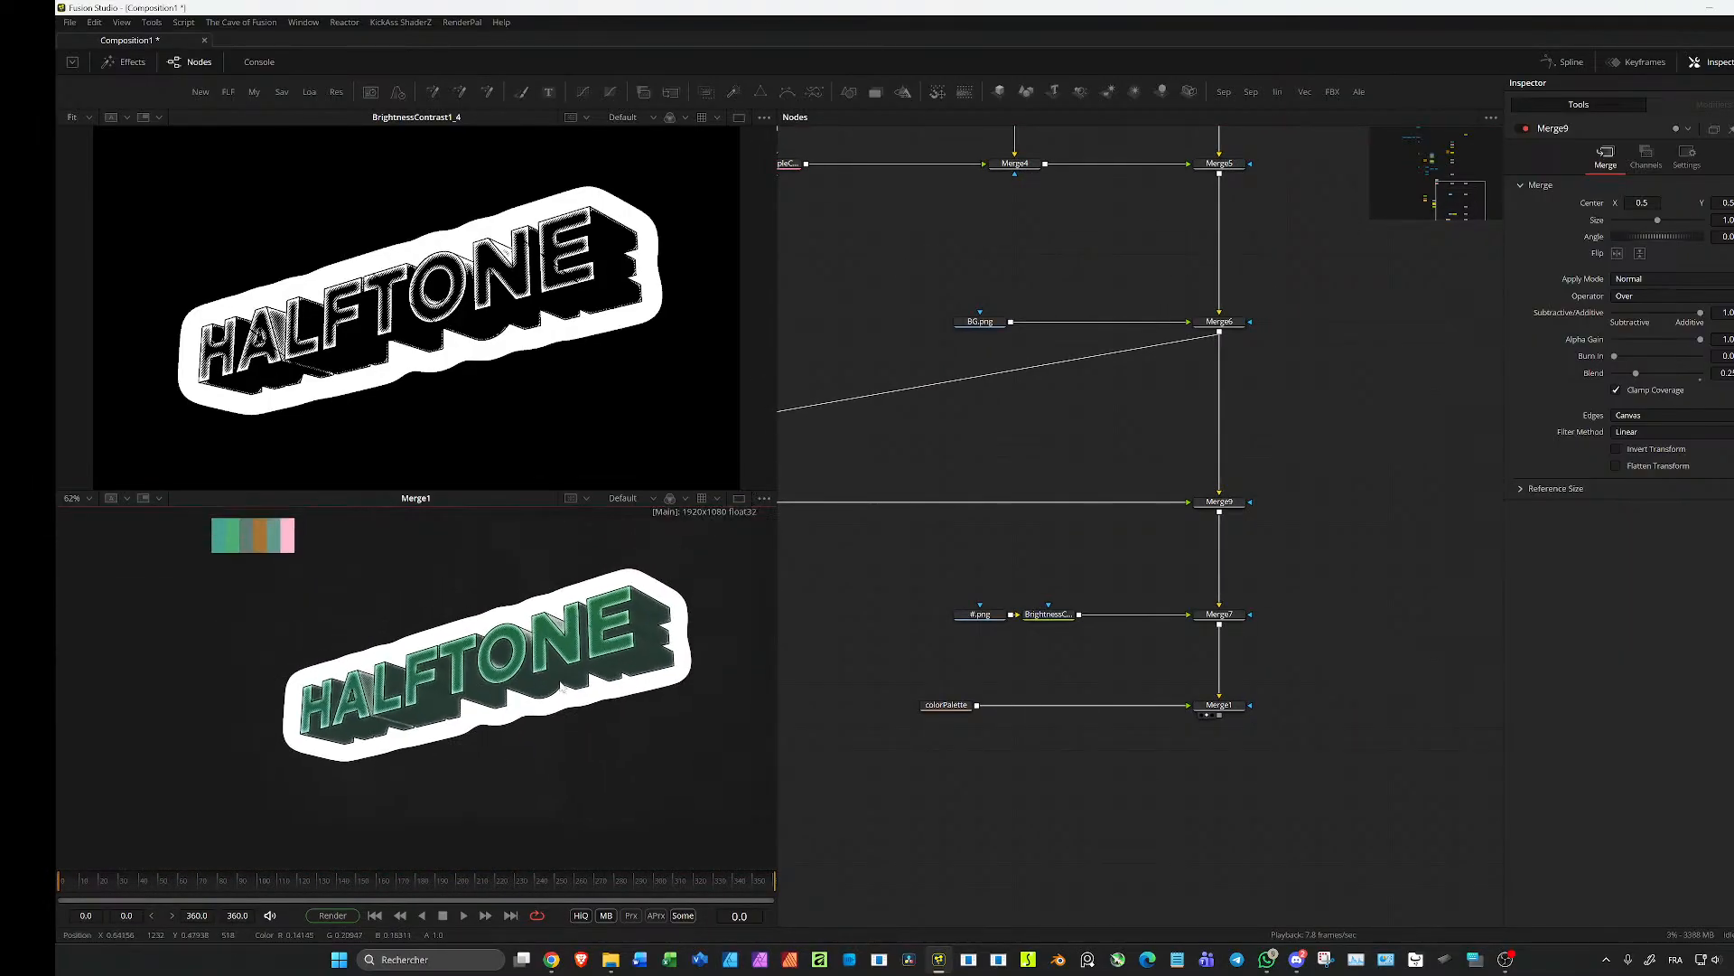
scroll(442, 638, "up", 3)
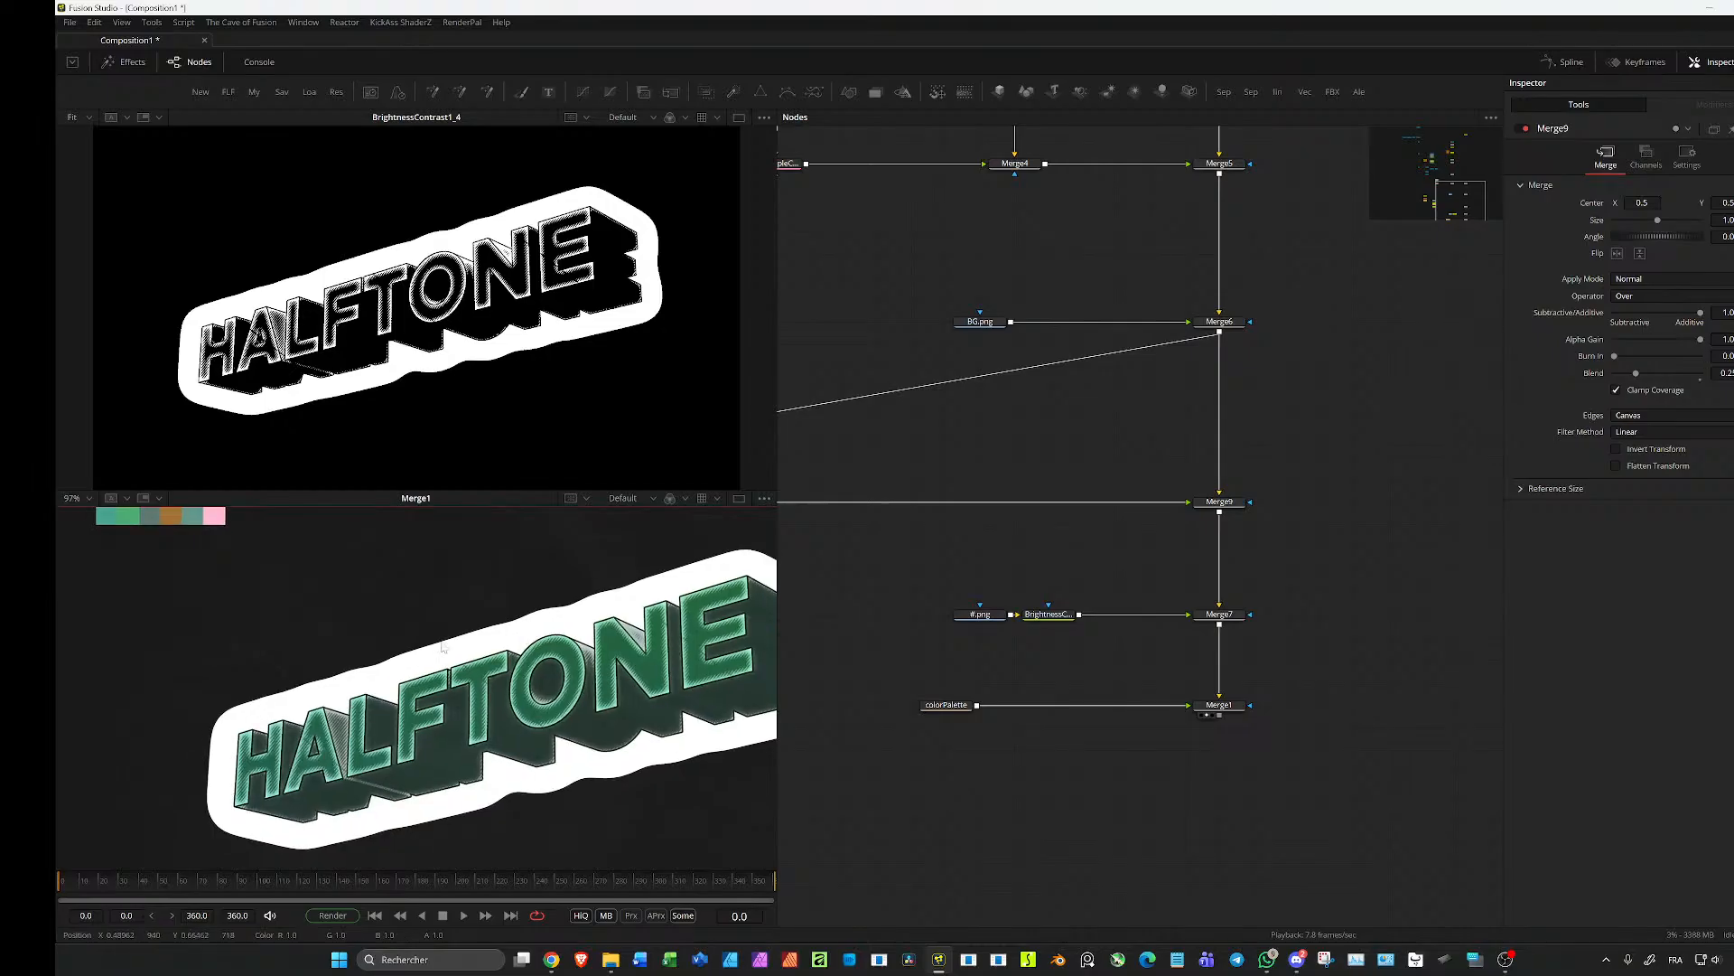
left_click_drag(470, 663, 498, 661)
scroll(1152, 437, "down", 3)
Step: Move the ErodeDilate1 branch closer to Merge4 and show the SC_SimpleChoker output in the first viewer
left_click_drag(1091, 375, 1145, 582)
left_click_drag(1189, 372, 1223, 521)
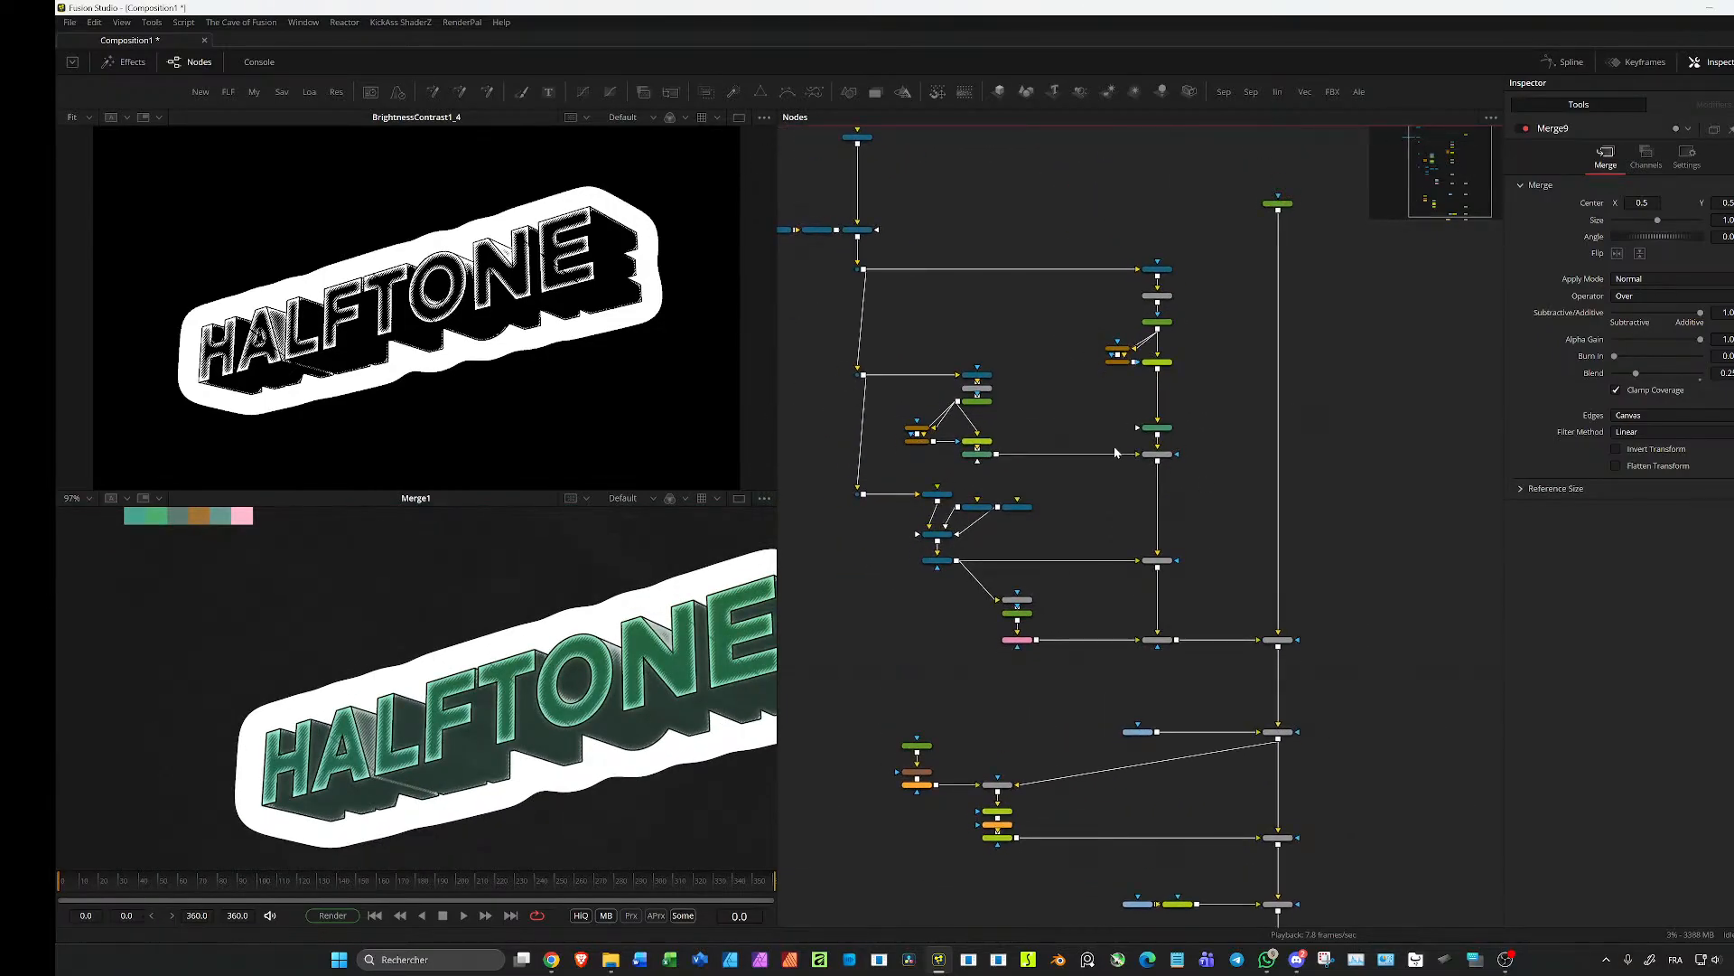
scroll(1064, 665, "up", 3)
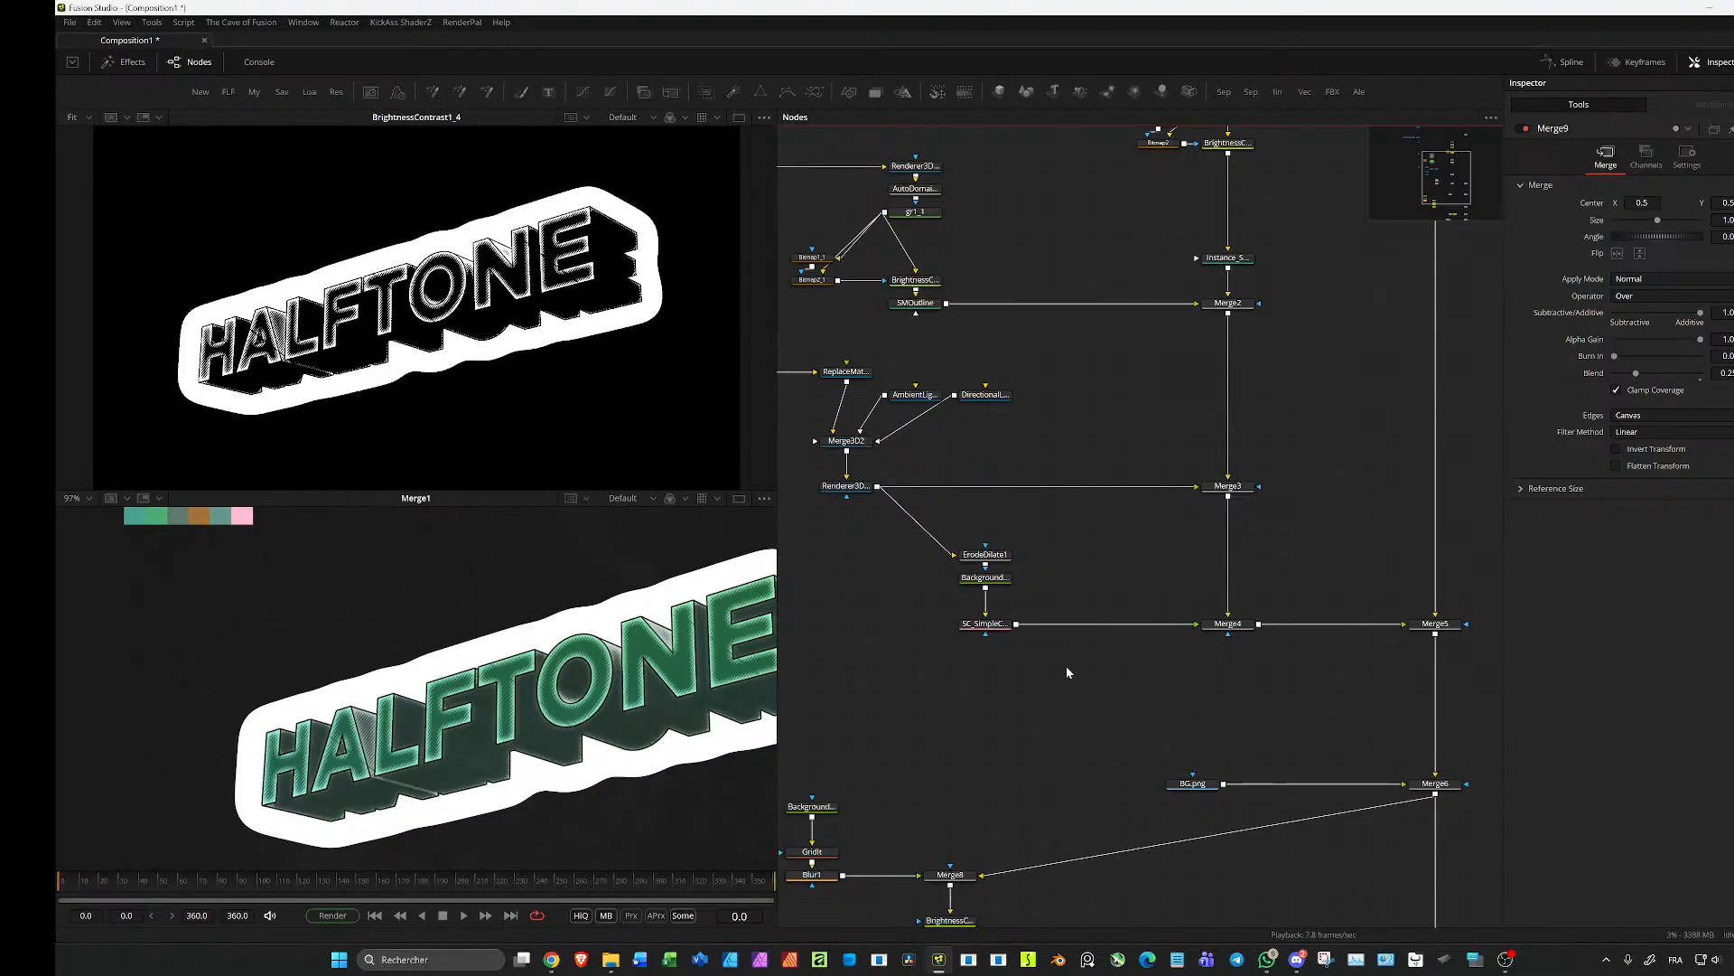
left_click_drag(1073, 687, 1058, 561)
left_click(1097, 669)
left_click(1054, 624)
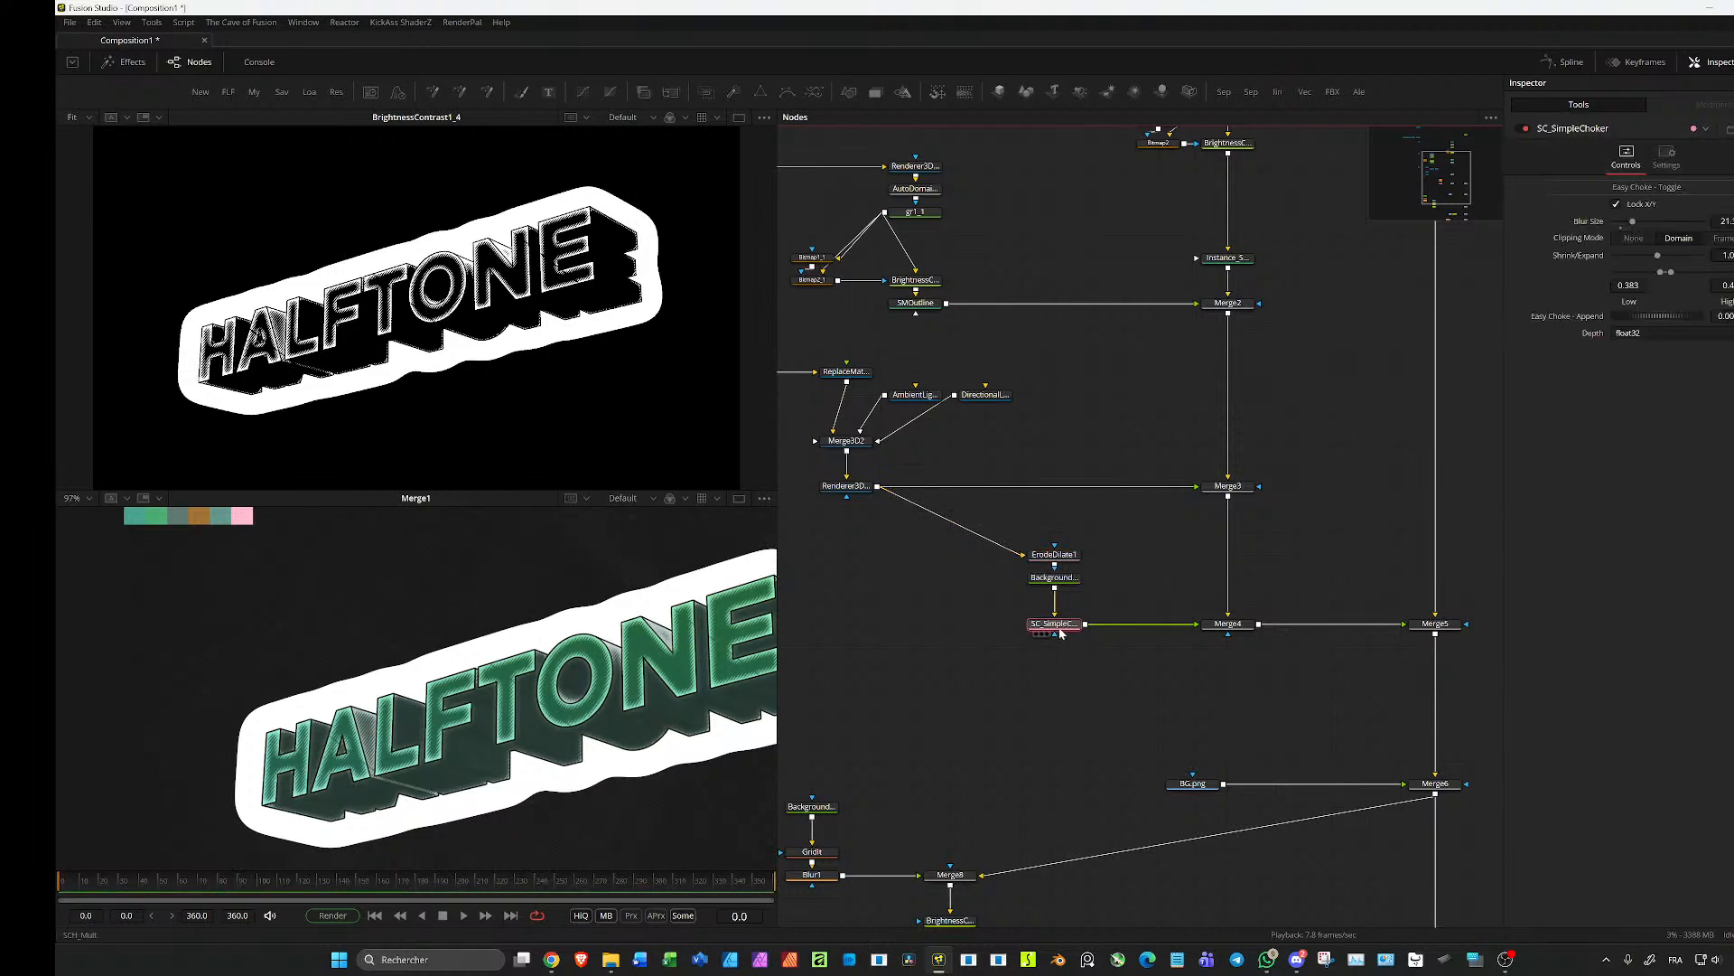
key("1")
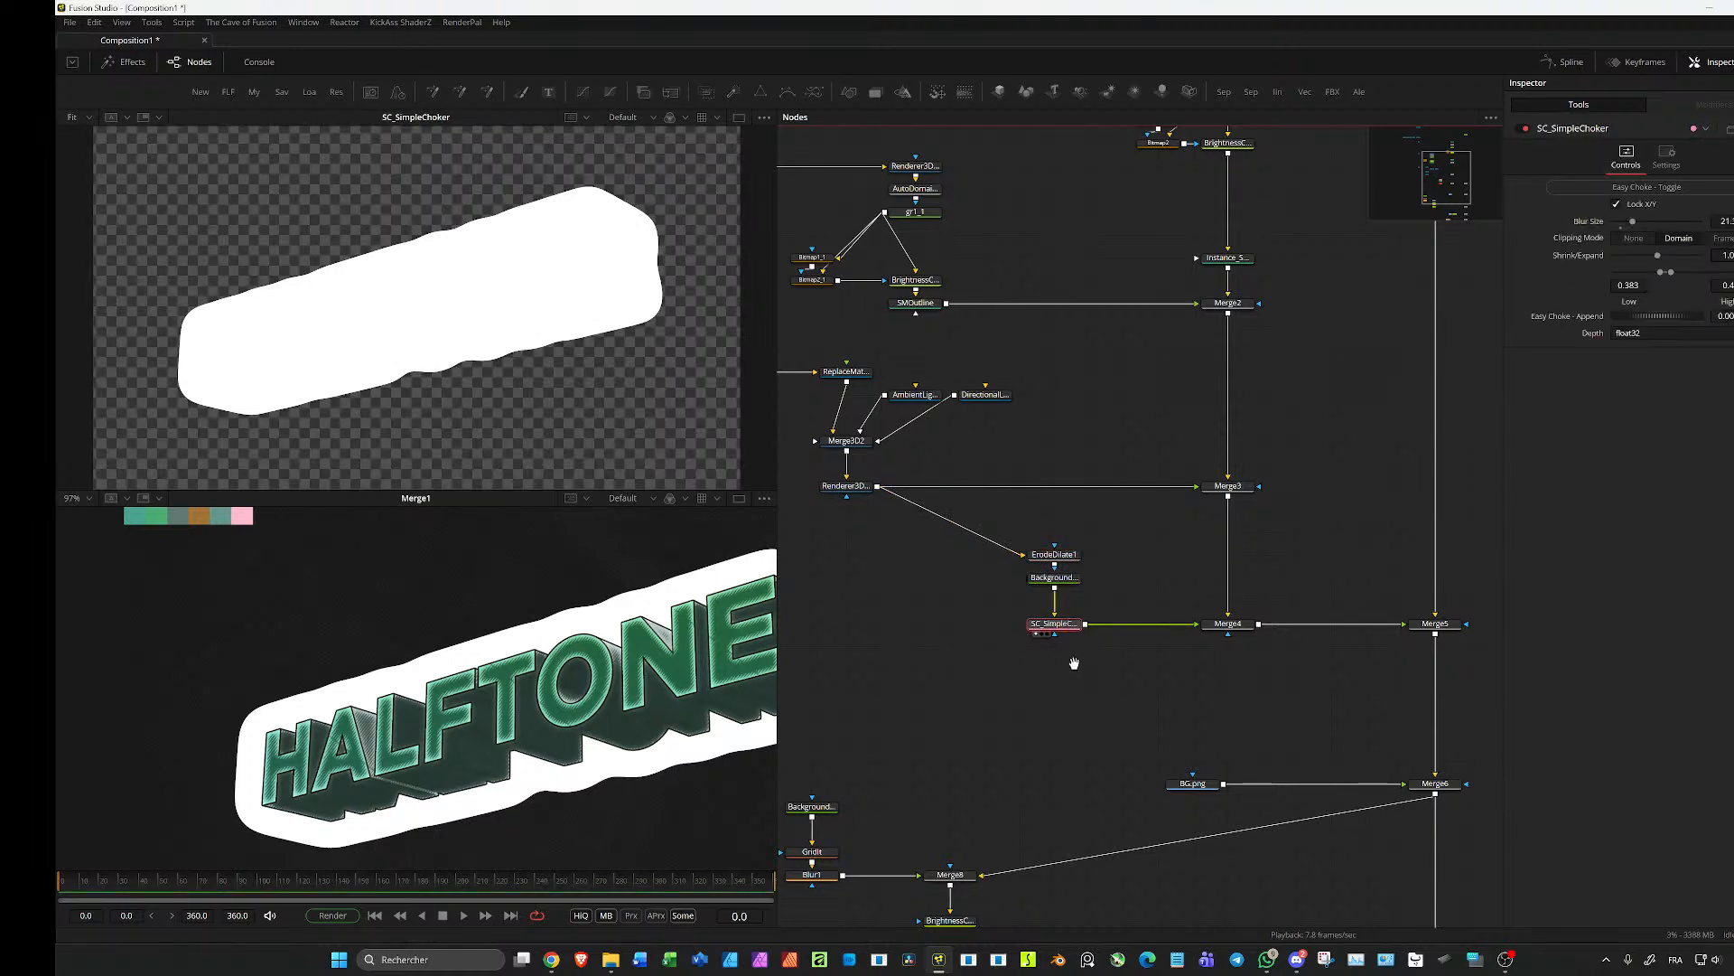
Step: Paste the chained pair of Bitmap masks below SC_SimpleChoker, feed its output into both, and view Bitmap4
scroll(1076, 665, "up", 2)
key("ctrl+v")
left_click_drag(1087, 612, 1092, 709)
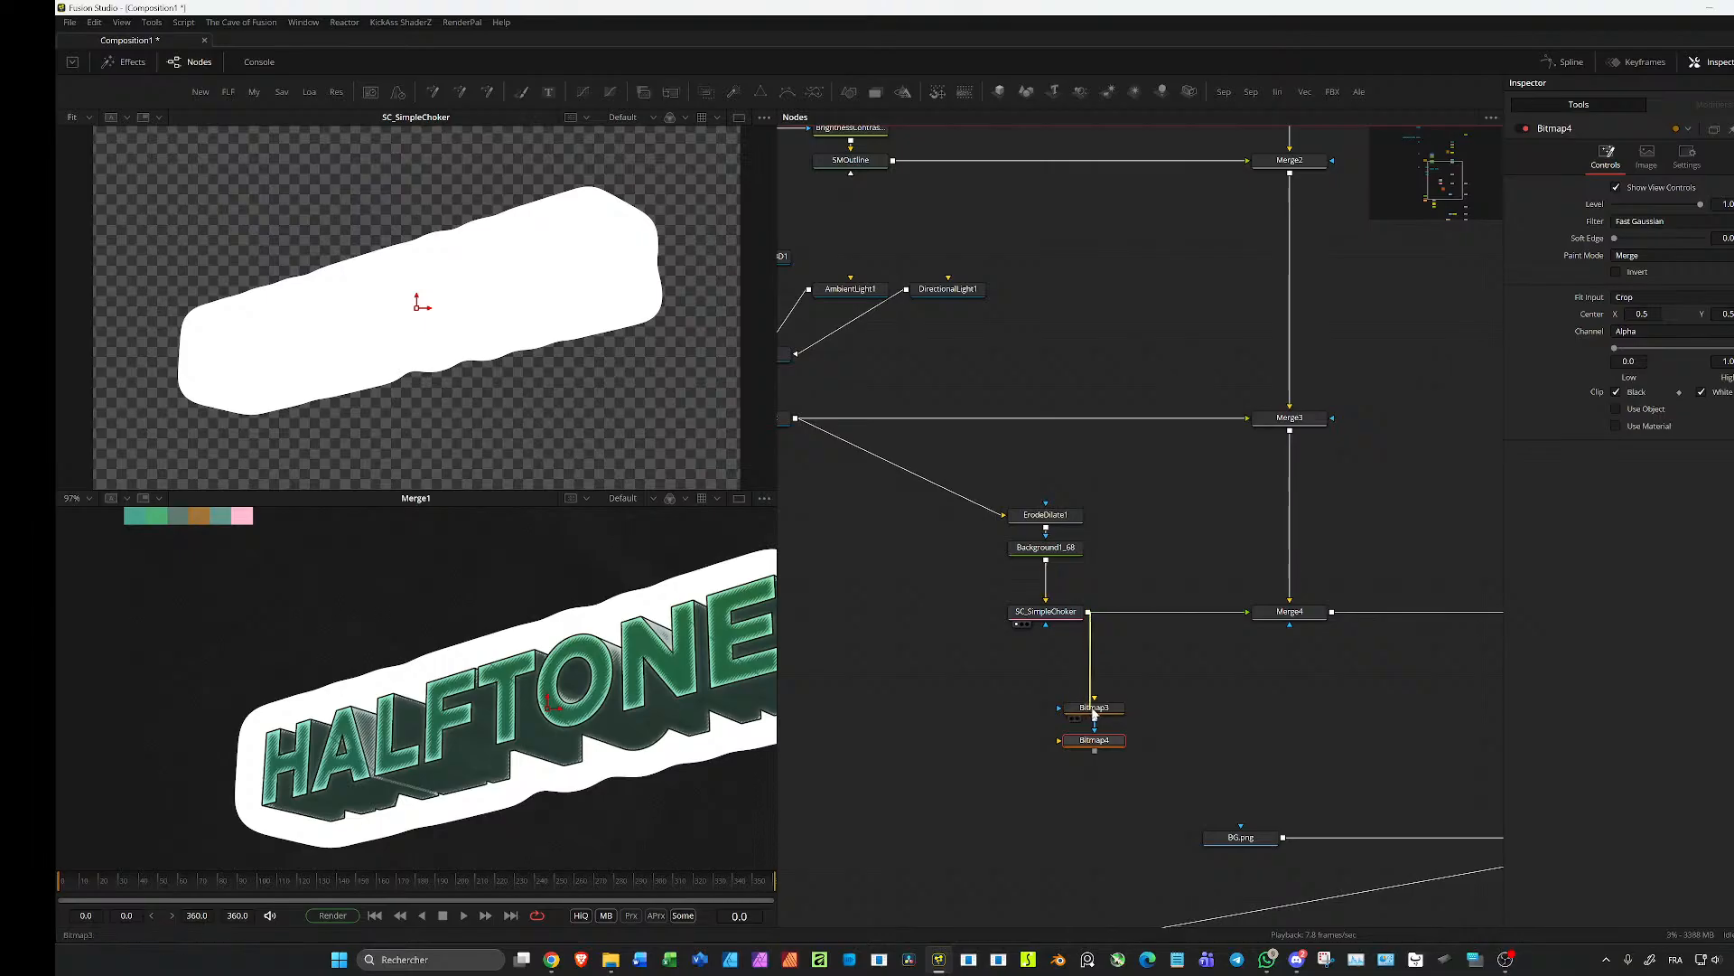
left_click_drag(1088, 612, 1094, 746)
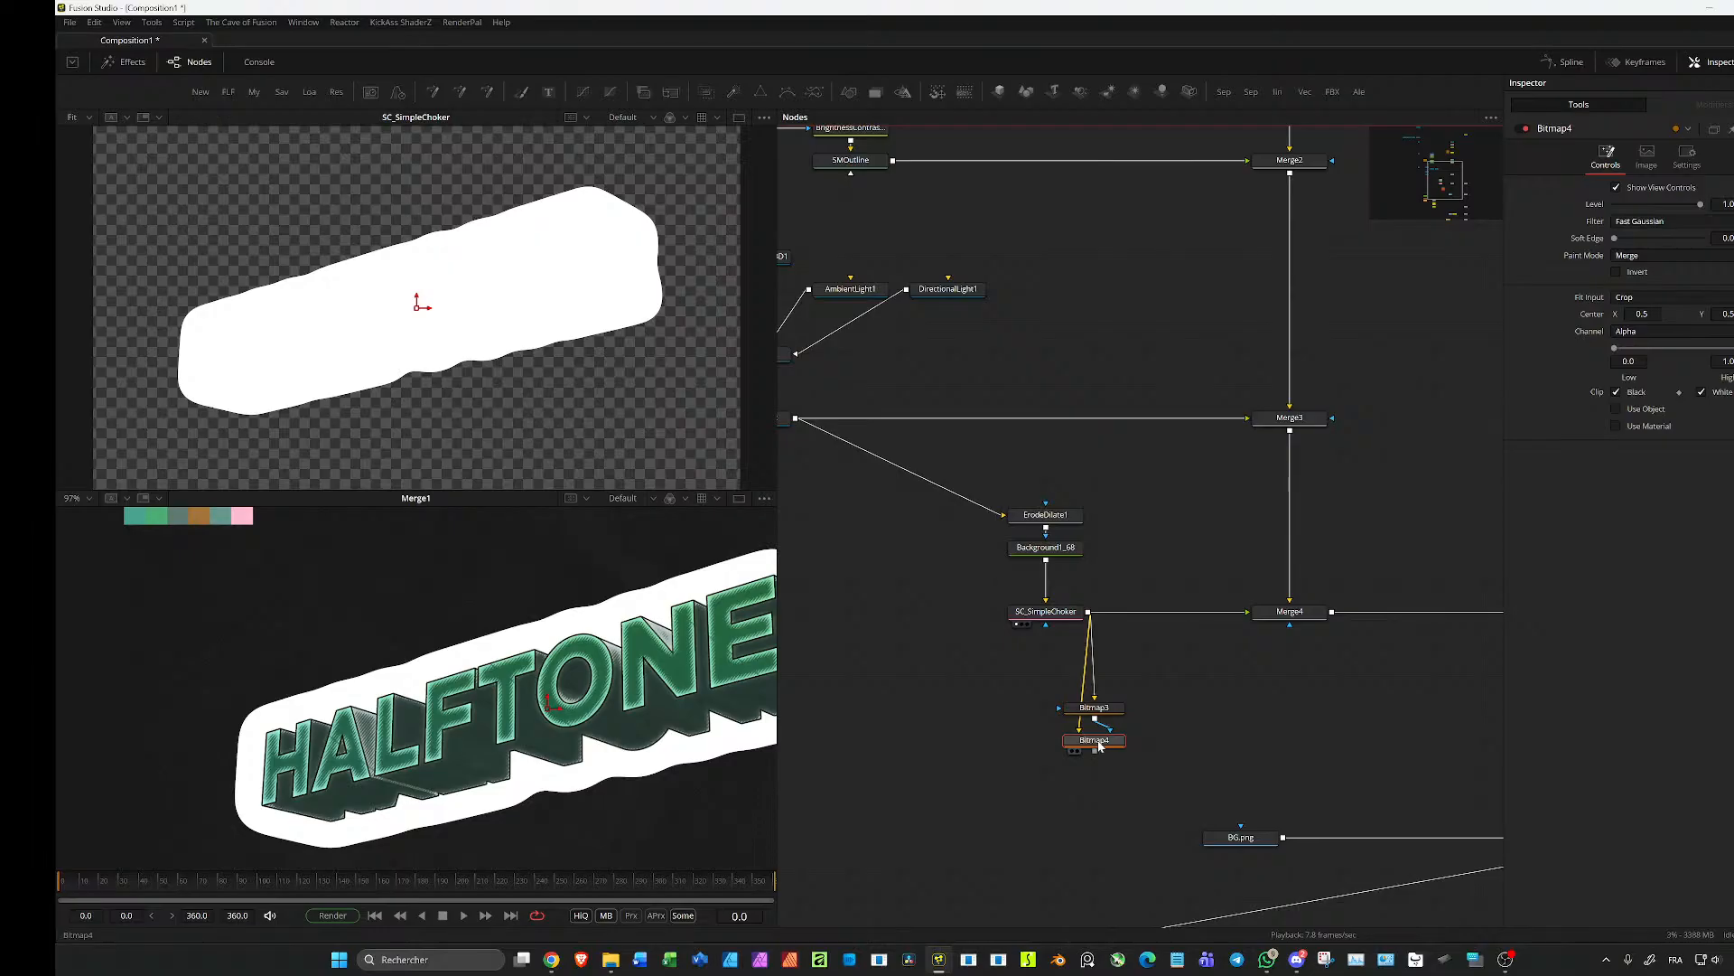
key("1")
Step: Invert Bitmap3, then set Bitmap4 to the Multiply paint mode with a soft edge of about 0.09
left_click(1094, 707)
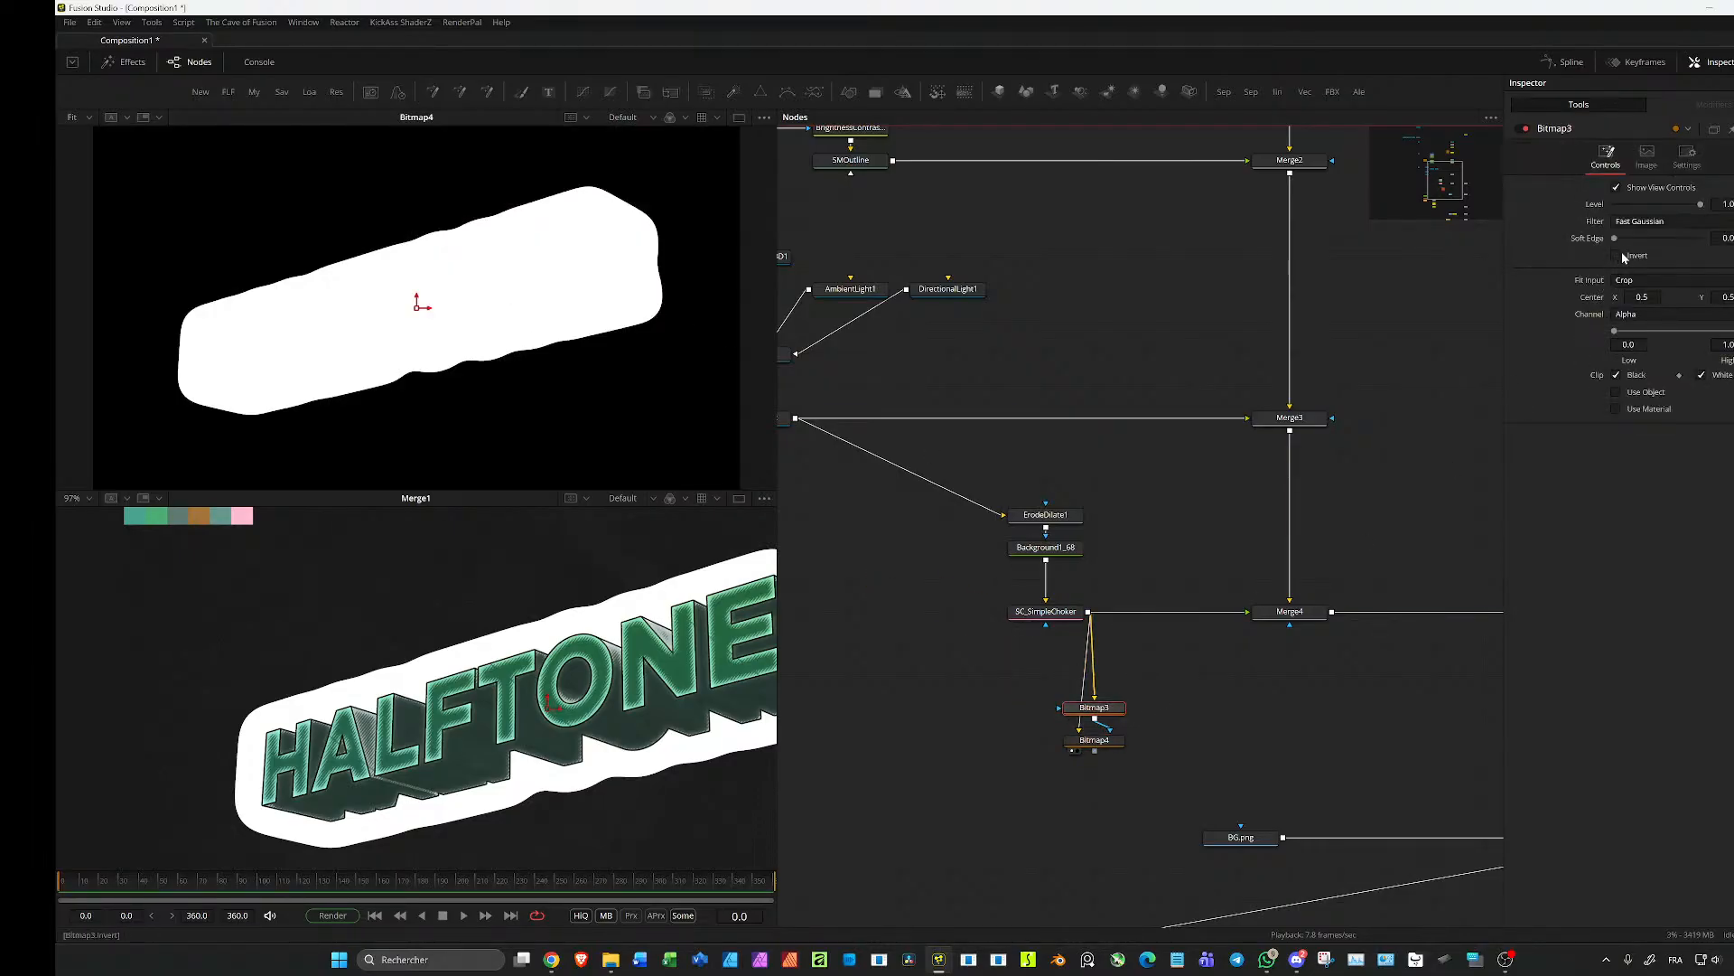
left_click(1617, 255)
left_click(1102, 743)
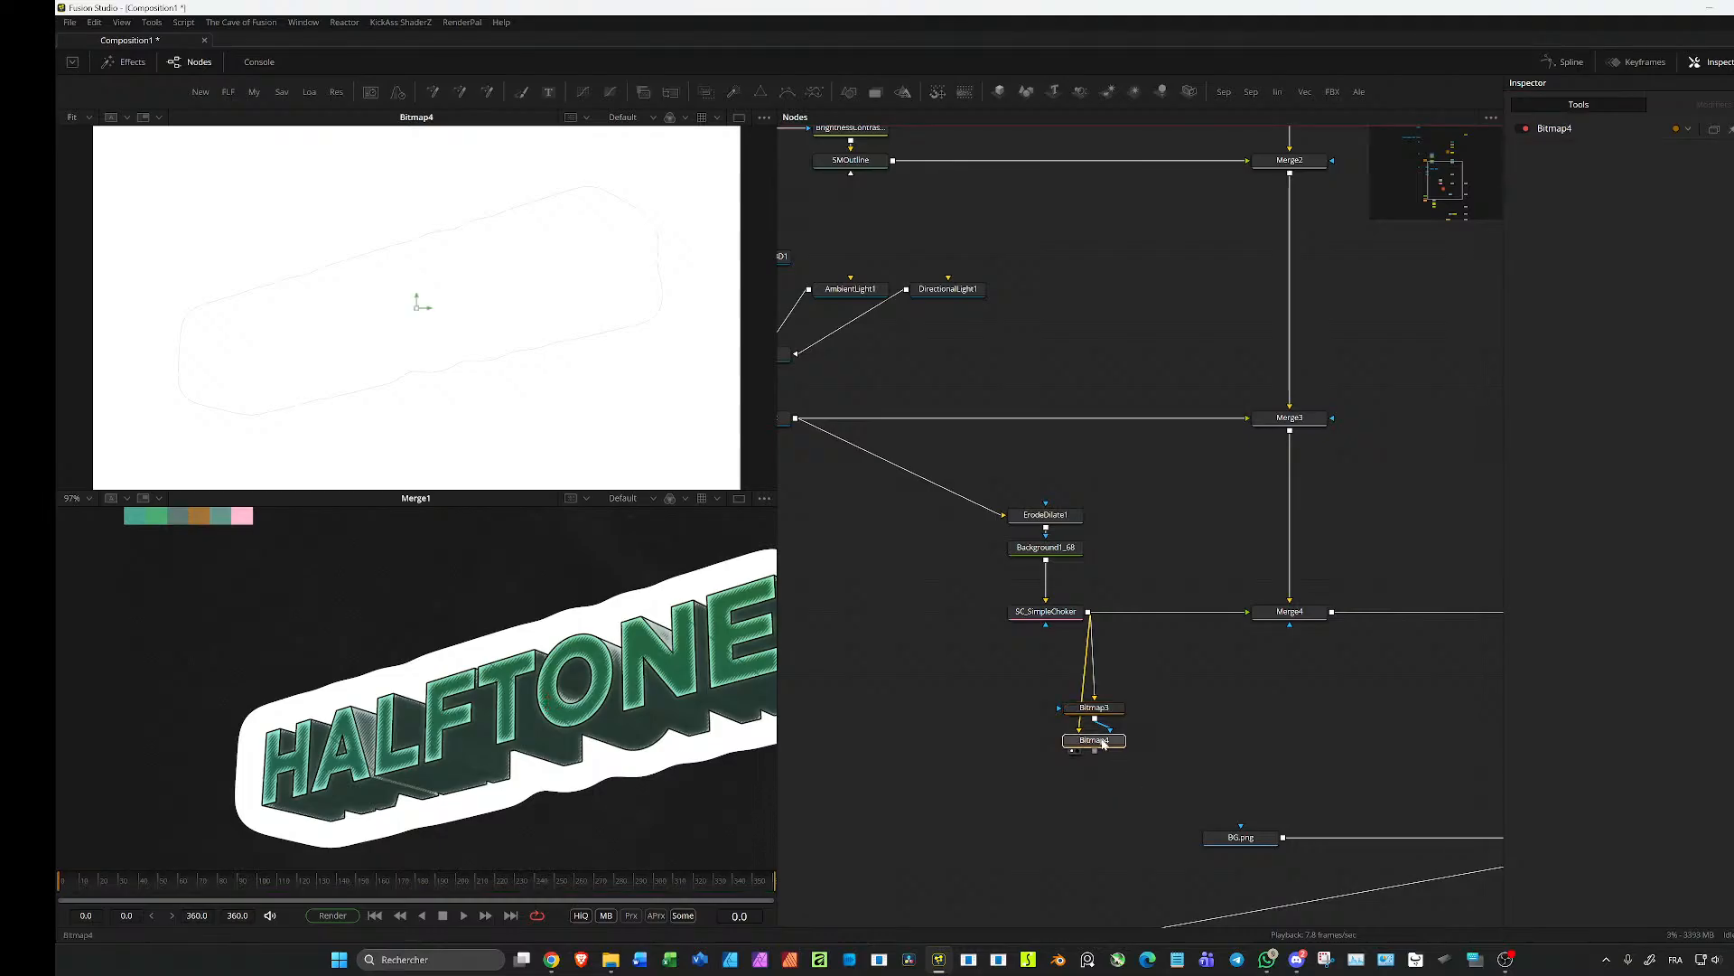
left_click(1649, 258)
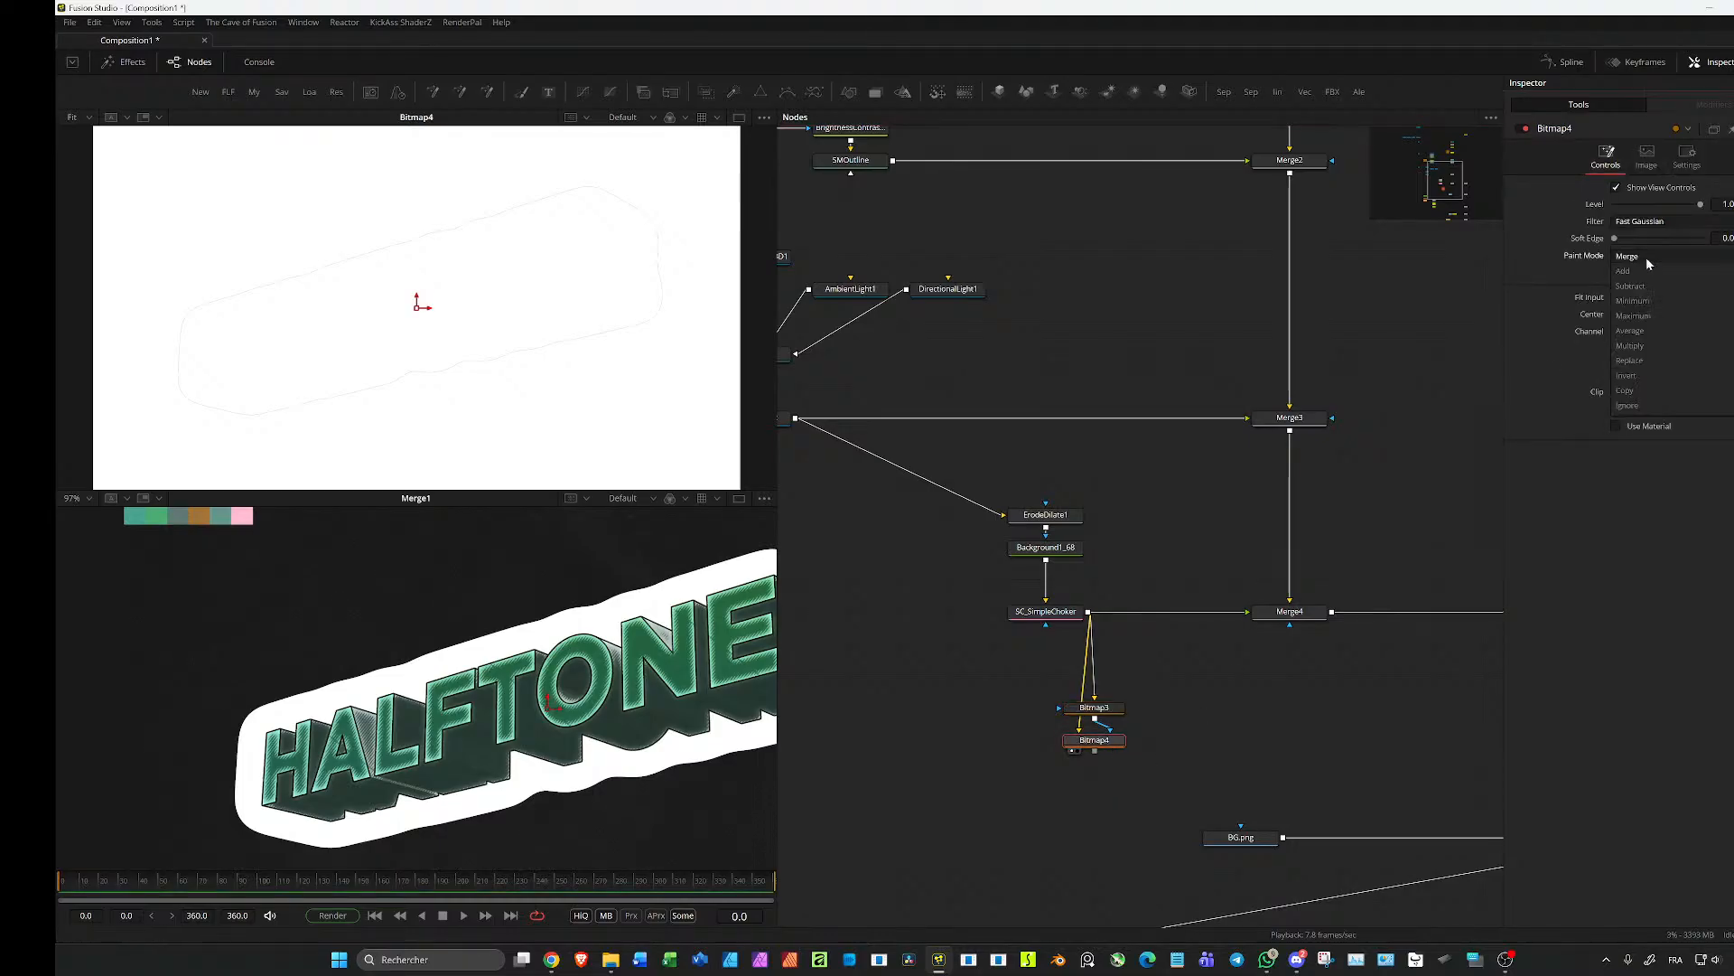
left_click(1644, 345)
left_click_drag(1615, 237, 1649, 241)
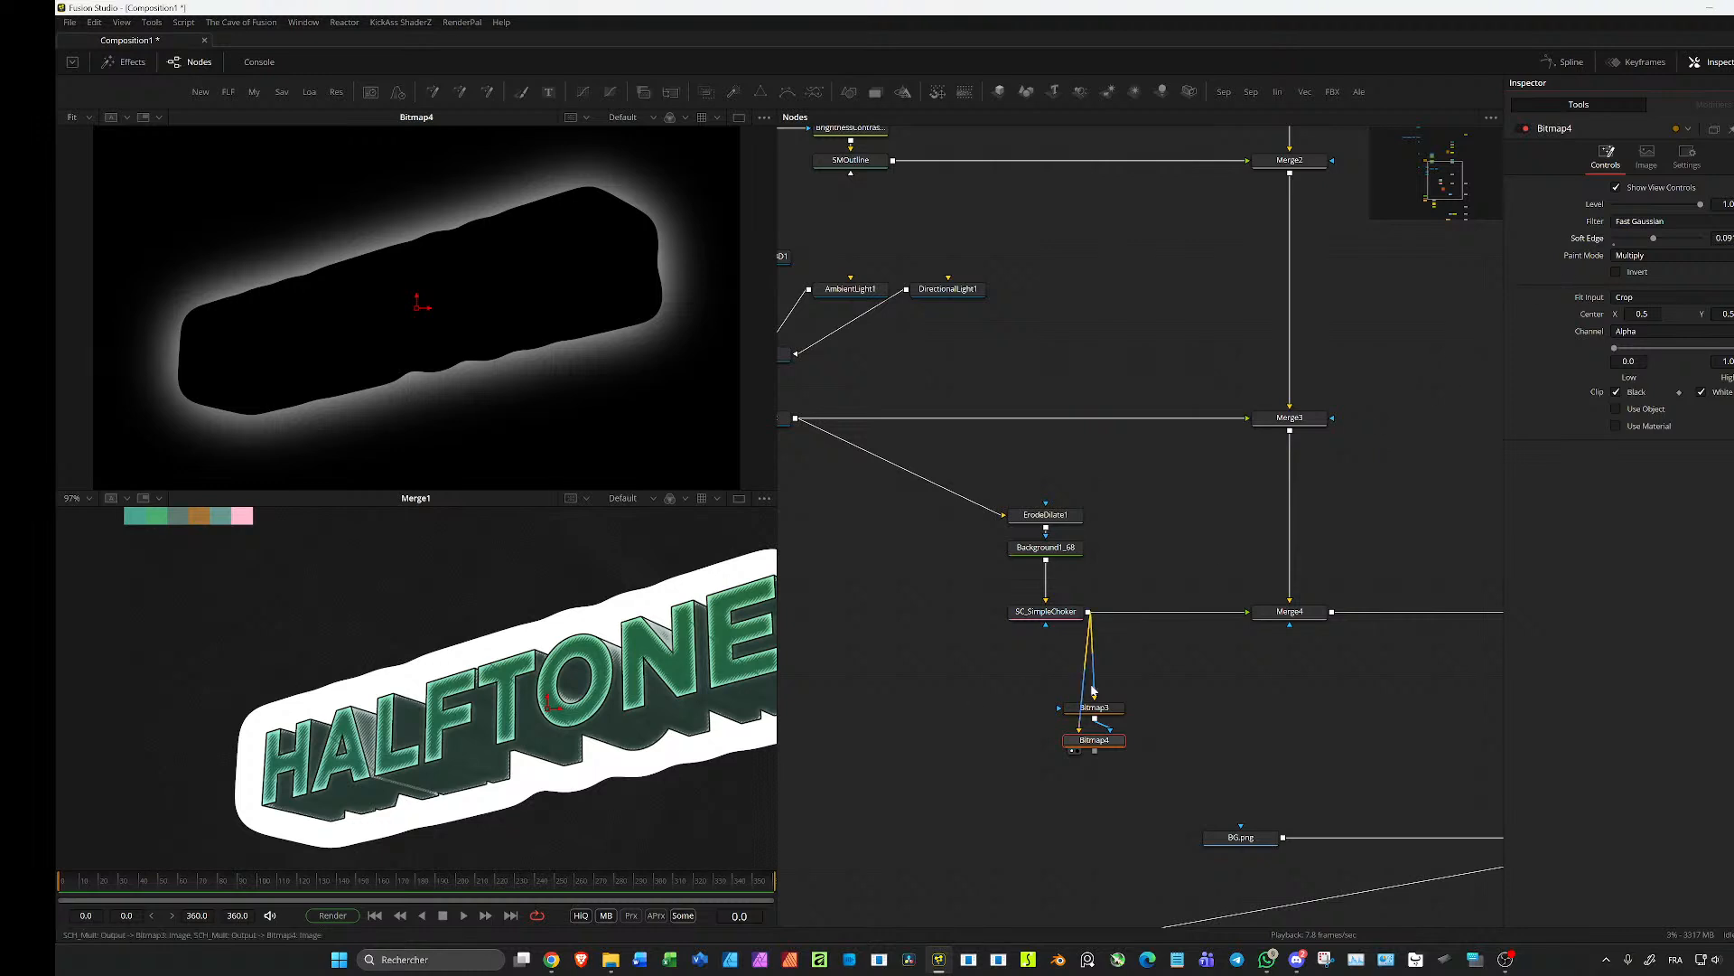
Step: Show the Merge6 output in the second viewer, fitted to the frame
mouse_move(1195, 711)
left_mouse_down()
mouse_move(1131, 541)
mouse_move(1001, 522)
left_mouse_up()
left_click(1118, 602)
left_click_drag(1144, 561, 1157, 565)
scroll(1157, 565, "down", 2)
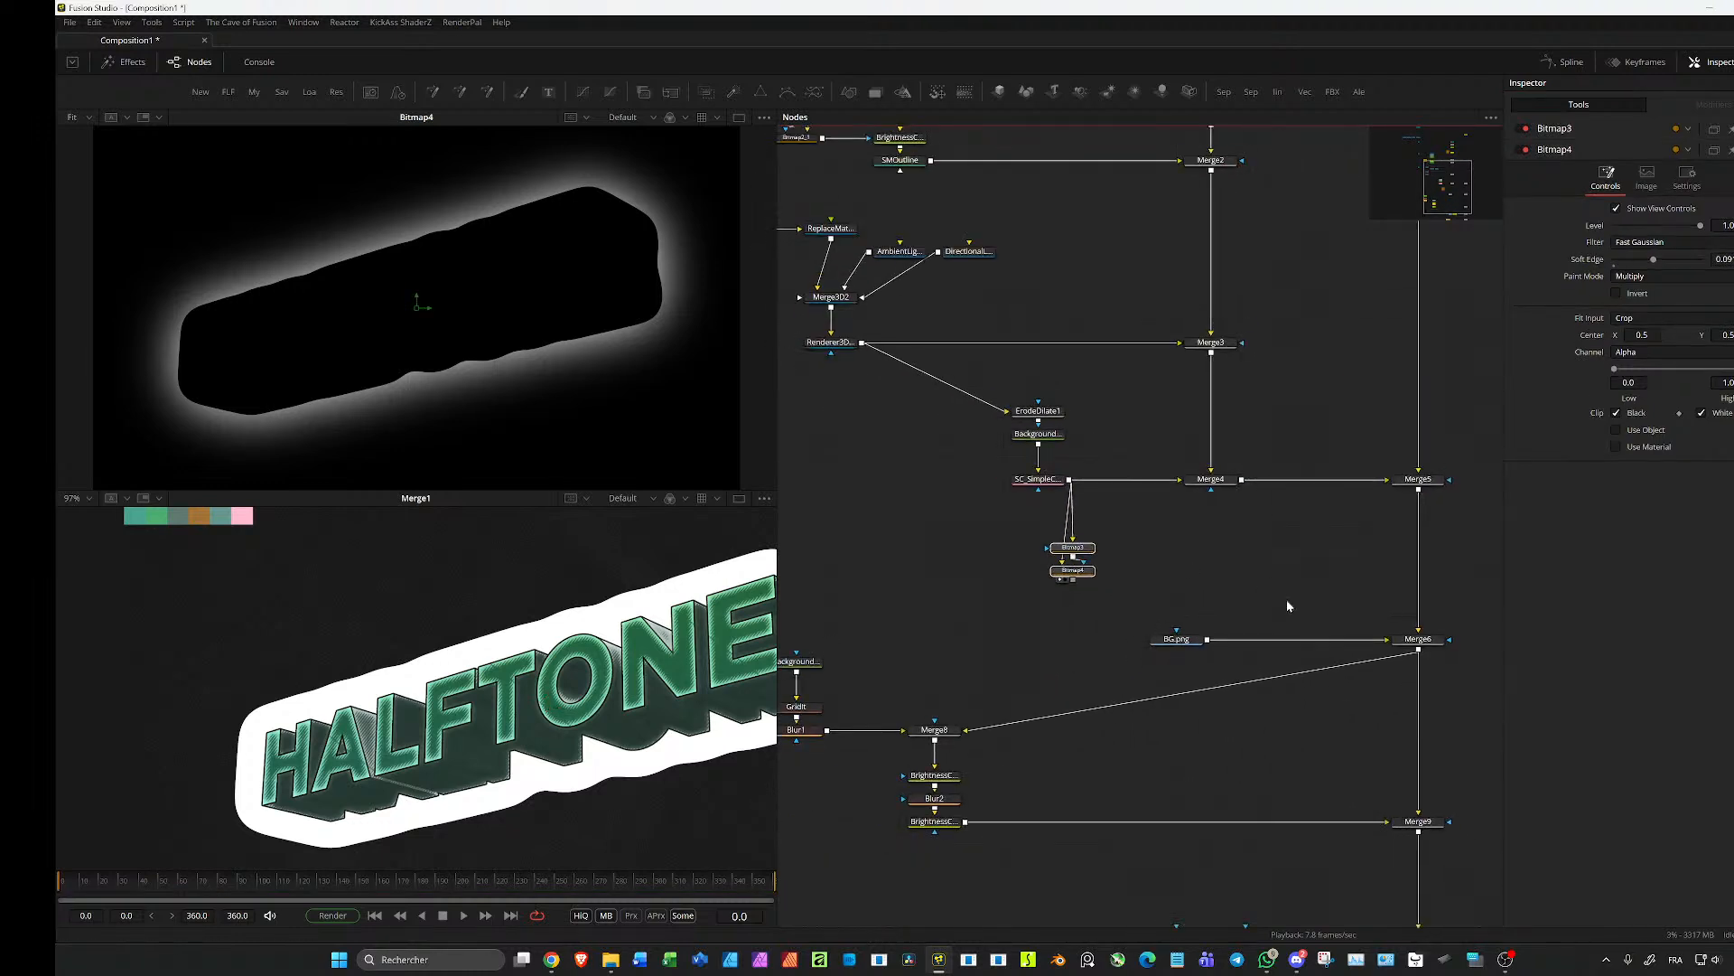
left_click(1418, 640)
left_click_drag(1418, 640, 442, 653)
key("ctrl+f")
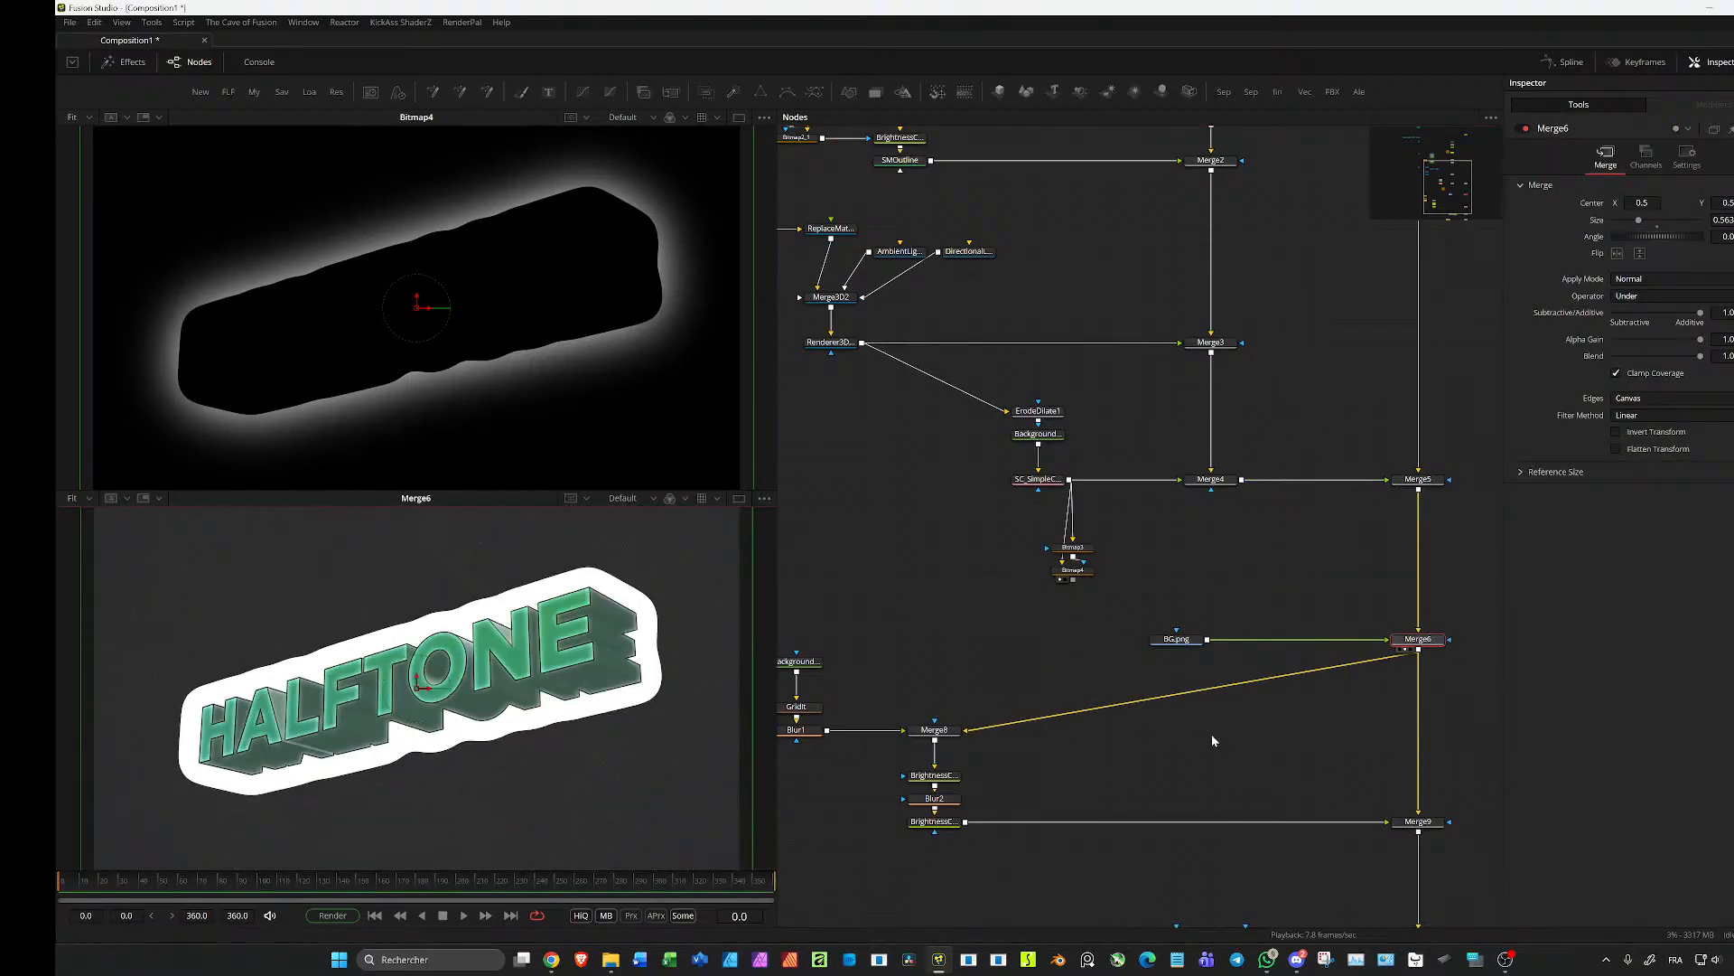
Step: Move the two Bitmap nodes below BG.png and insert a BrightnessContrast between Merge6 and Merge8, masked by Bitmap4
scroll(1203, 736, "up", 3)
scroll(1280, 706, "down", 2)
left_click_drag(1143, 585, 1078, 649)
left_click(1470, 616)
left_click(1352, 674)
key("ctrl+v")
mouse_move(1354, 669)
left_mouse_down()
mouse_move(1358, 650)
mouse_move(1355, 675)
left_mouse_up()
left_click_drag(1080, 677, 1358, 673)
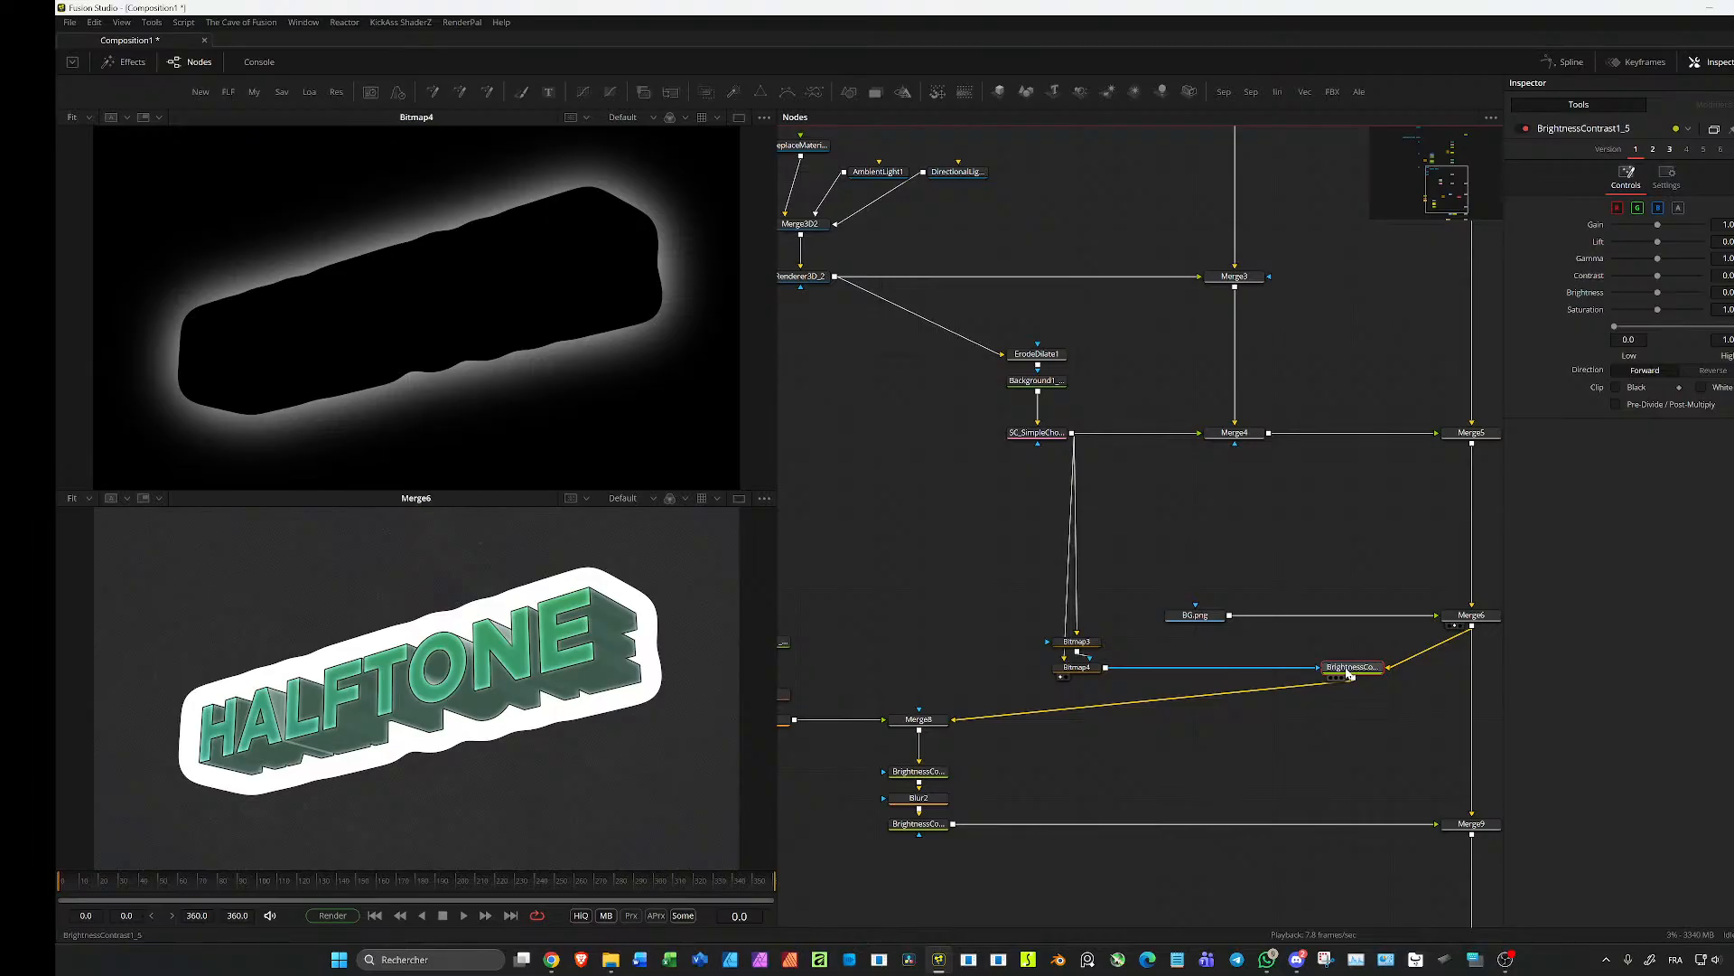
Step: Set the gamma of BrightnessContrast1_5 to 5.0 and show its output in both viewers
left_click_drag(1658, 262, 1701, 260)
left_click_drag(1352, 666, 919, 666)
left_click_drag(497, 644, 496, 644)
left_click_drag(1330, 666, 668, 298)
Step: Show the final Merge1 composite in the second viewer and the BrightnessContrast1_4 halftone in the first
left_click_drag(1331, 727, 1153, 521)
left_click(1295, 854)
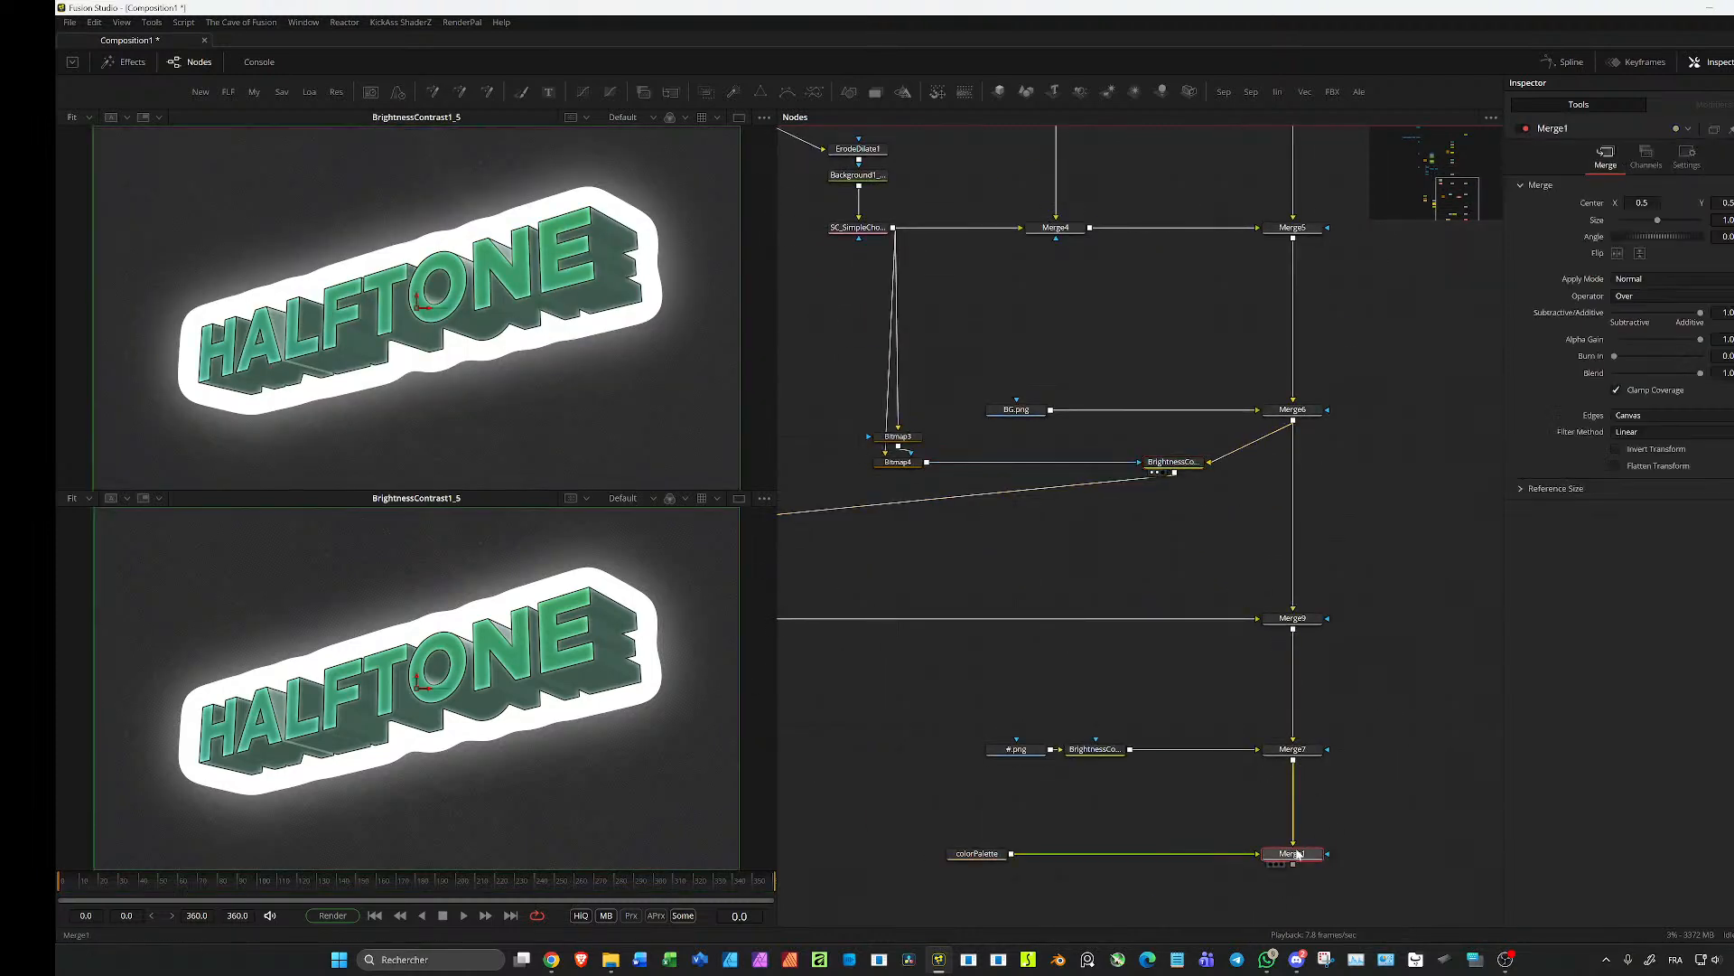
key("2")
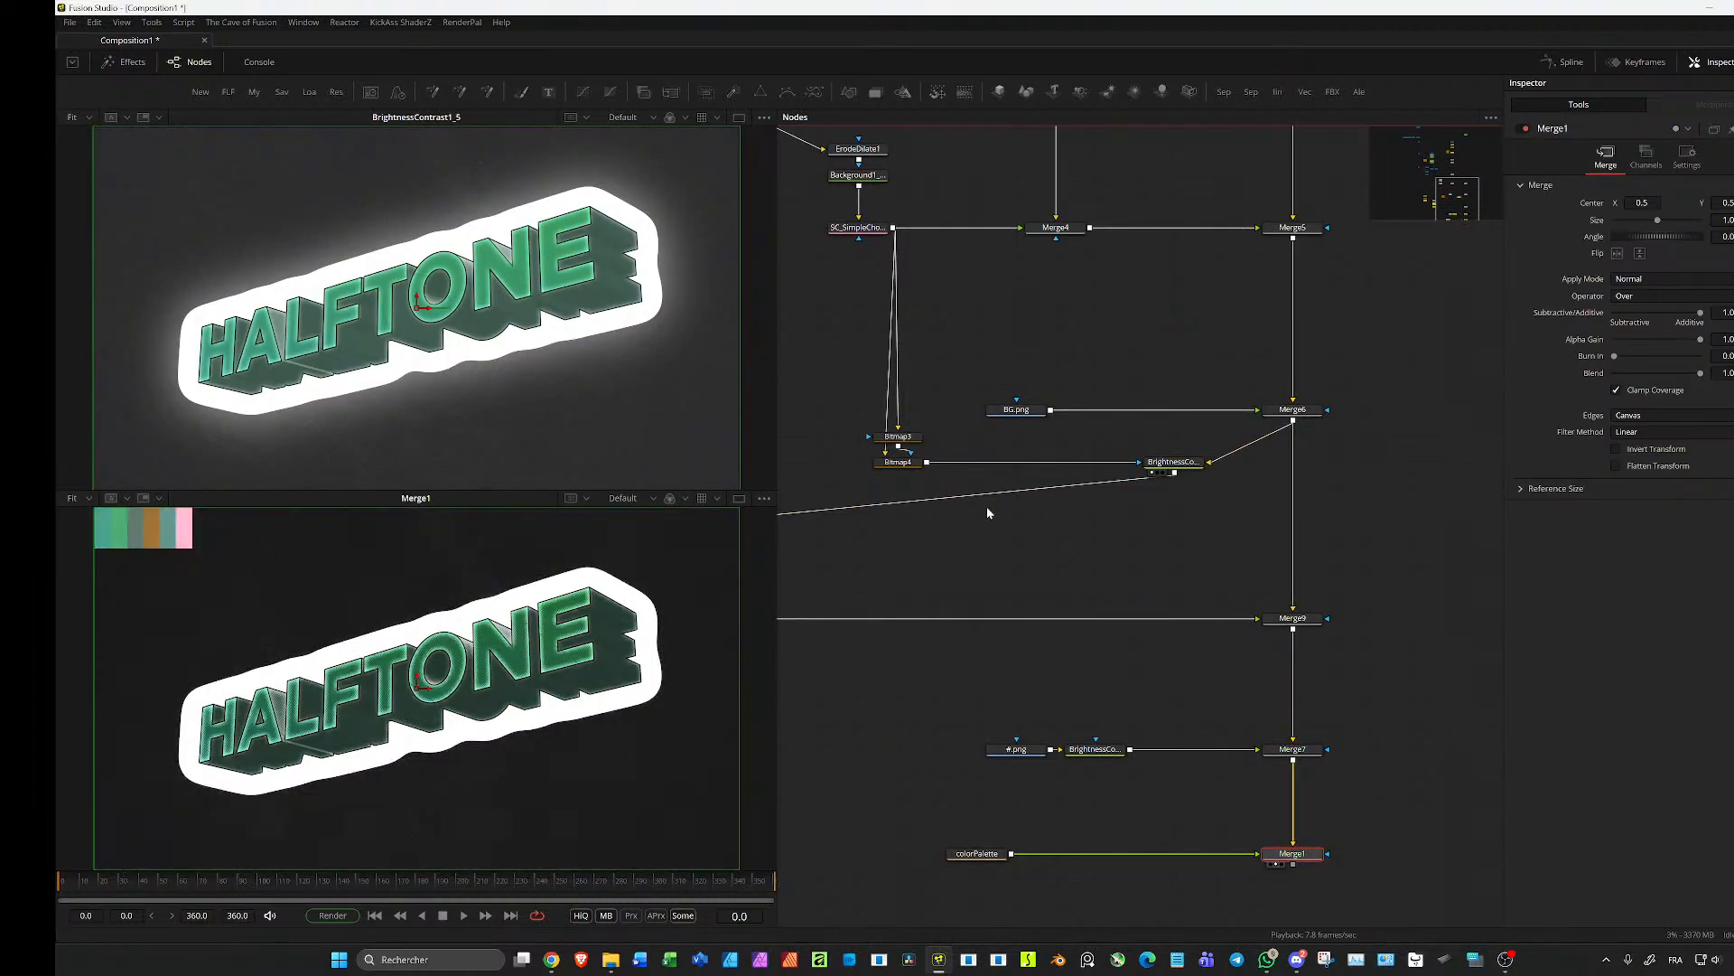
left_click_drag(919, 517, 978, 614)
left_click(1229, 561)
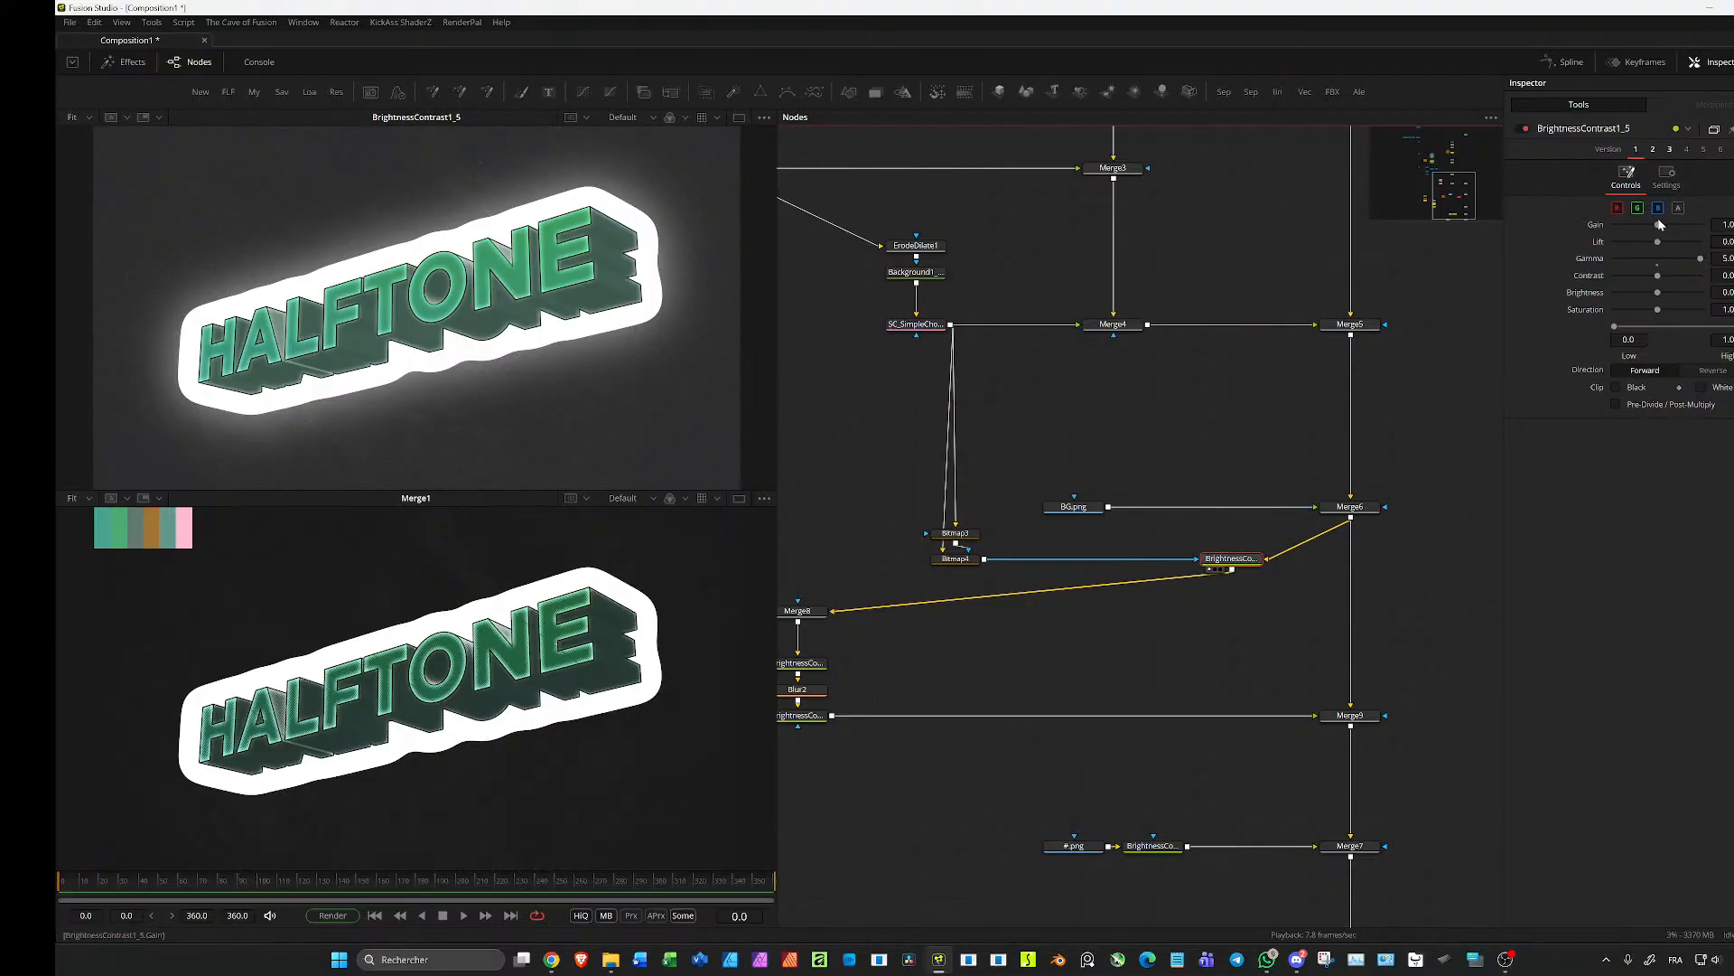
left_click_drag(944, 604, 1095, 546)
left_click_drag(993, 707, 948, 647)
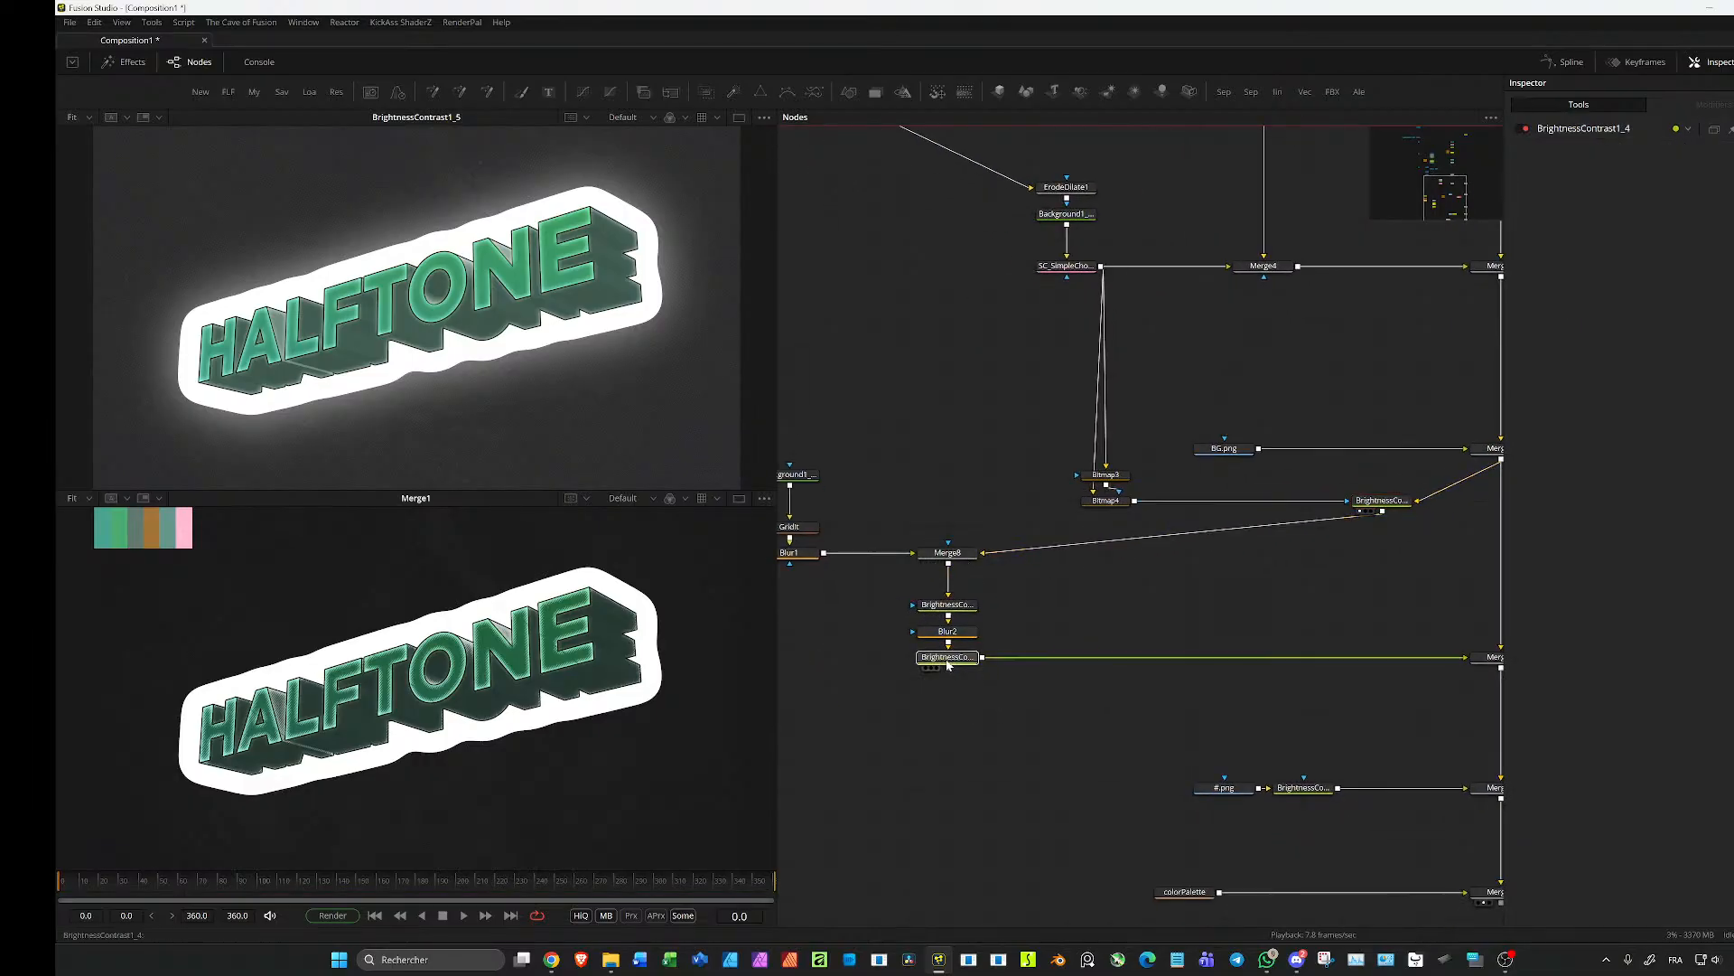
left_click_drag(465, 299, 460, 298)
scroll(578, 307, "up", 5)
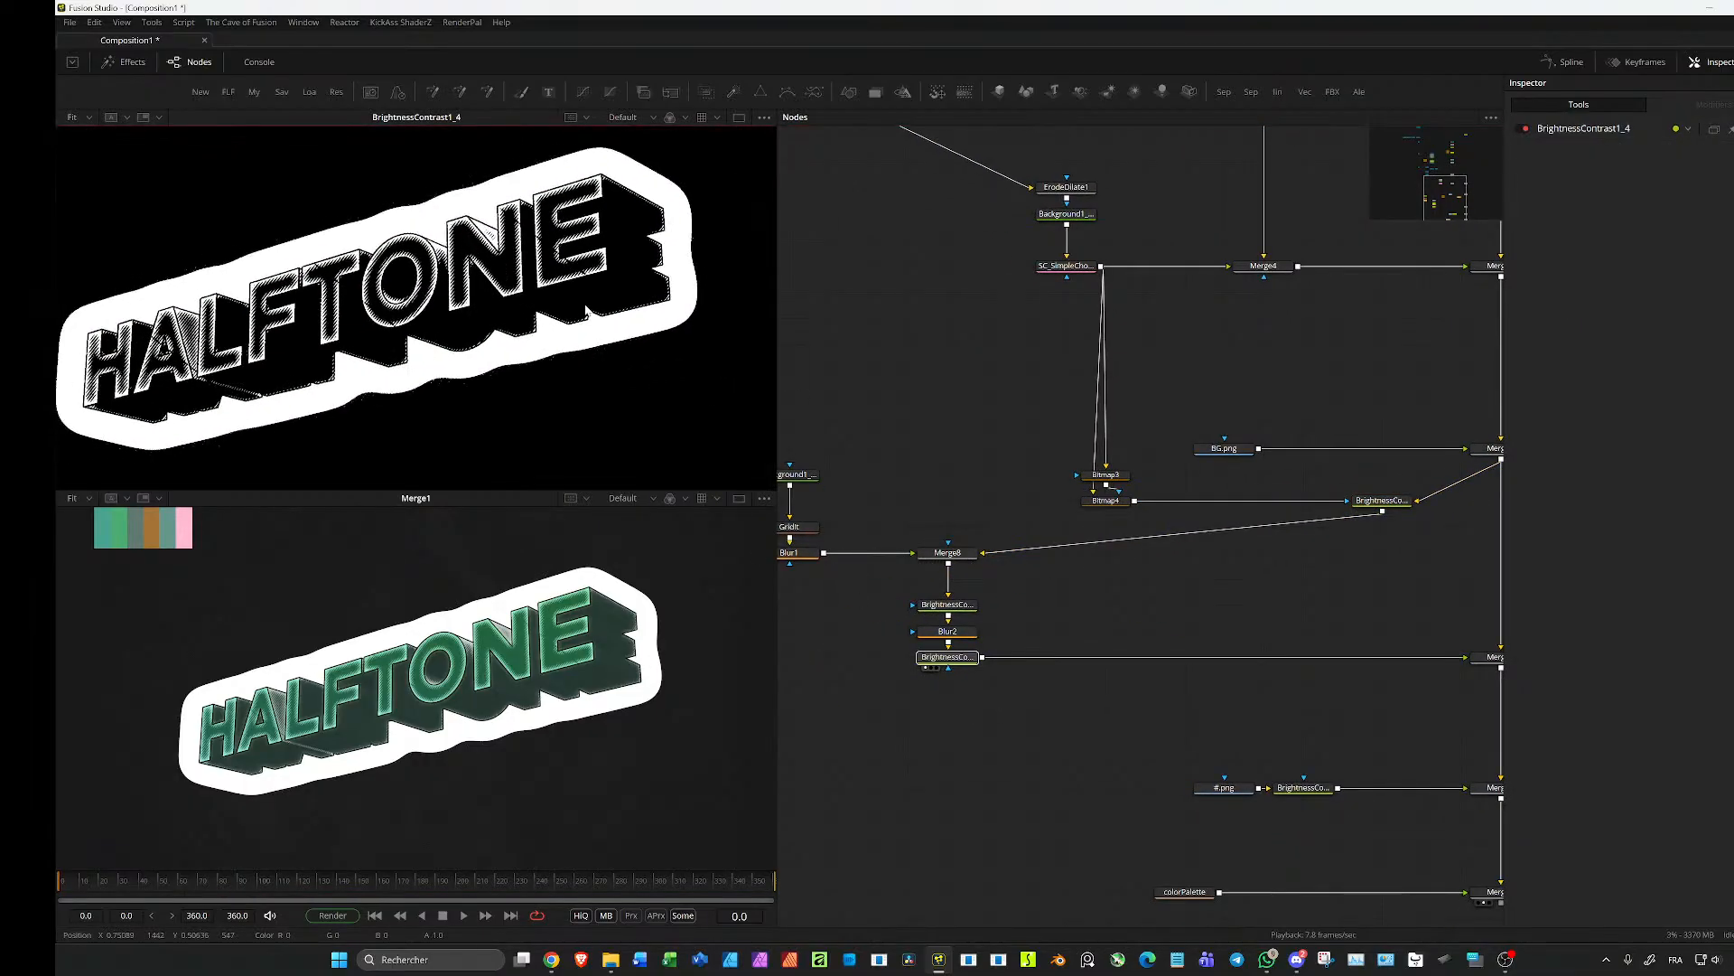
Step: Set the gain of BrightnessContrast1_5 to 5.0 and its gamma to about 3.5, checking the halftone around the sticker edge
left_click_drag(1403, 560, 1378, 502)
left_click_drag(1702, 265, 1702, 225)
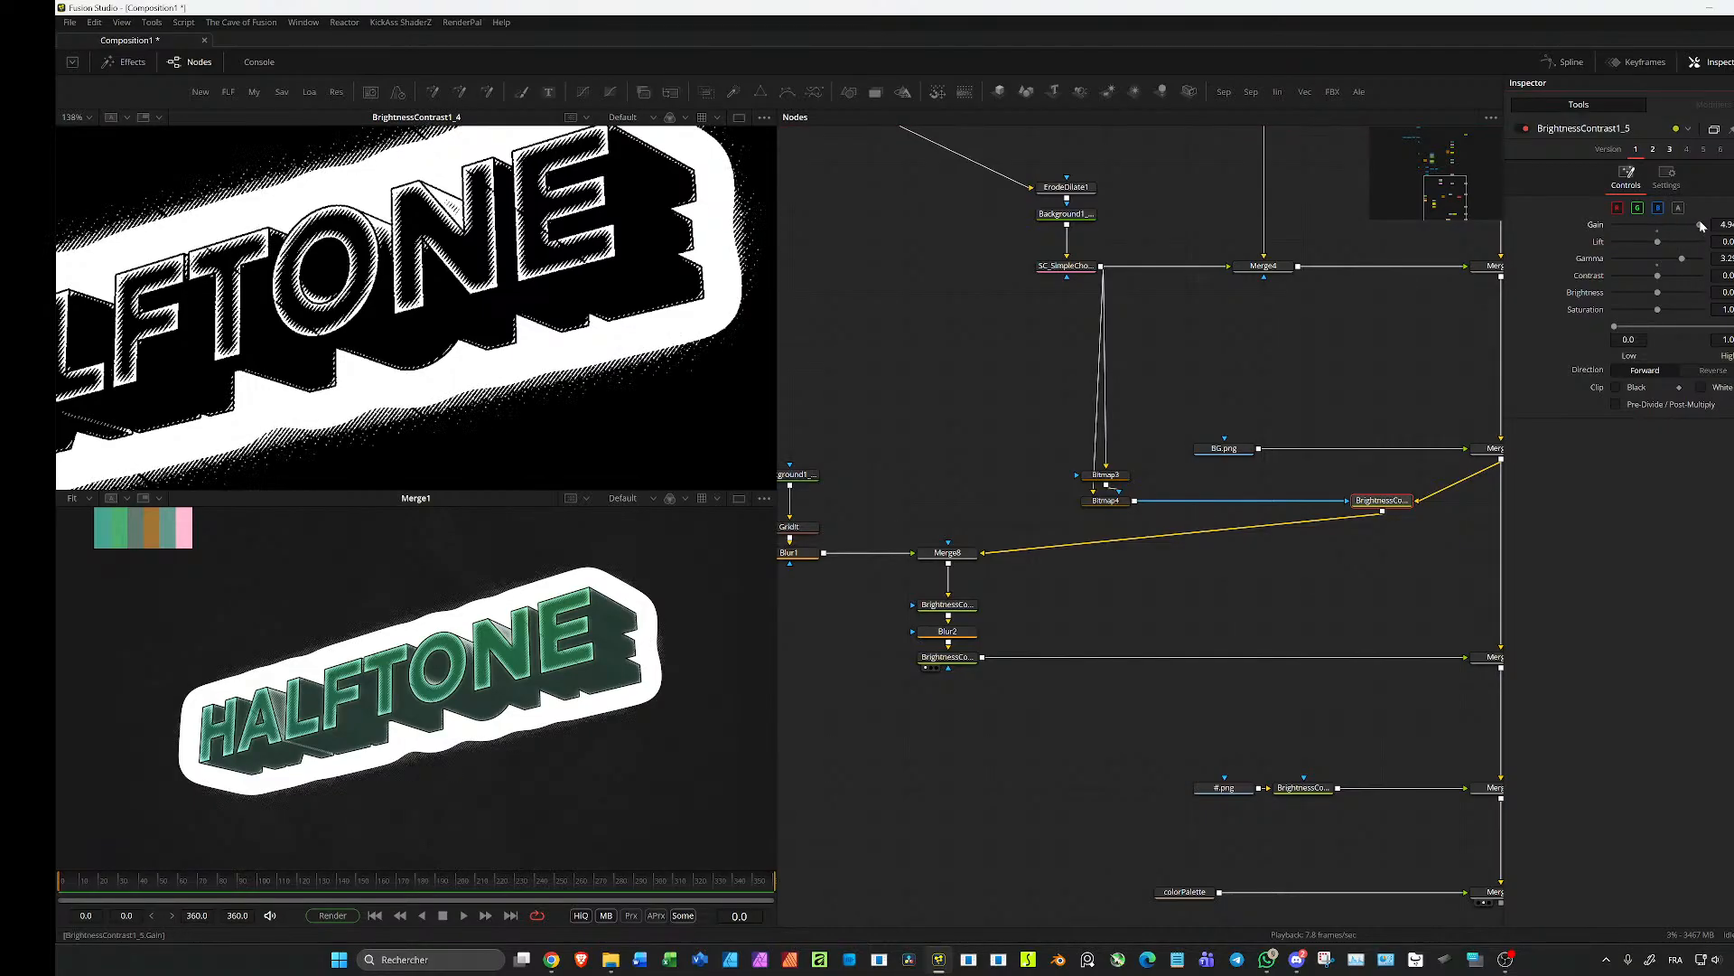
scroll(614, 285, "down", 2)
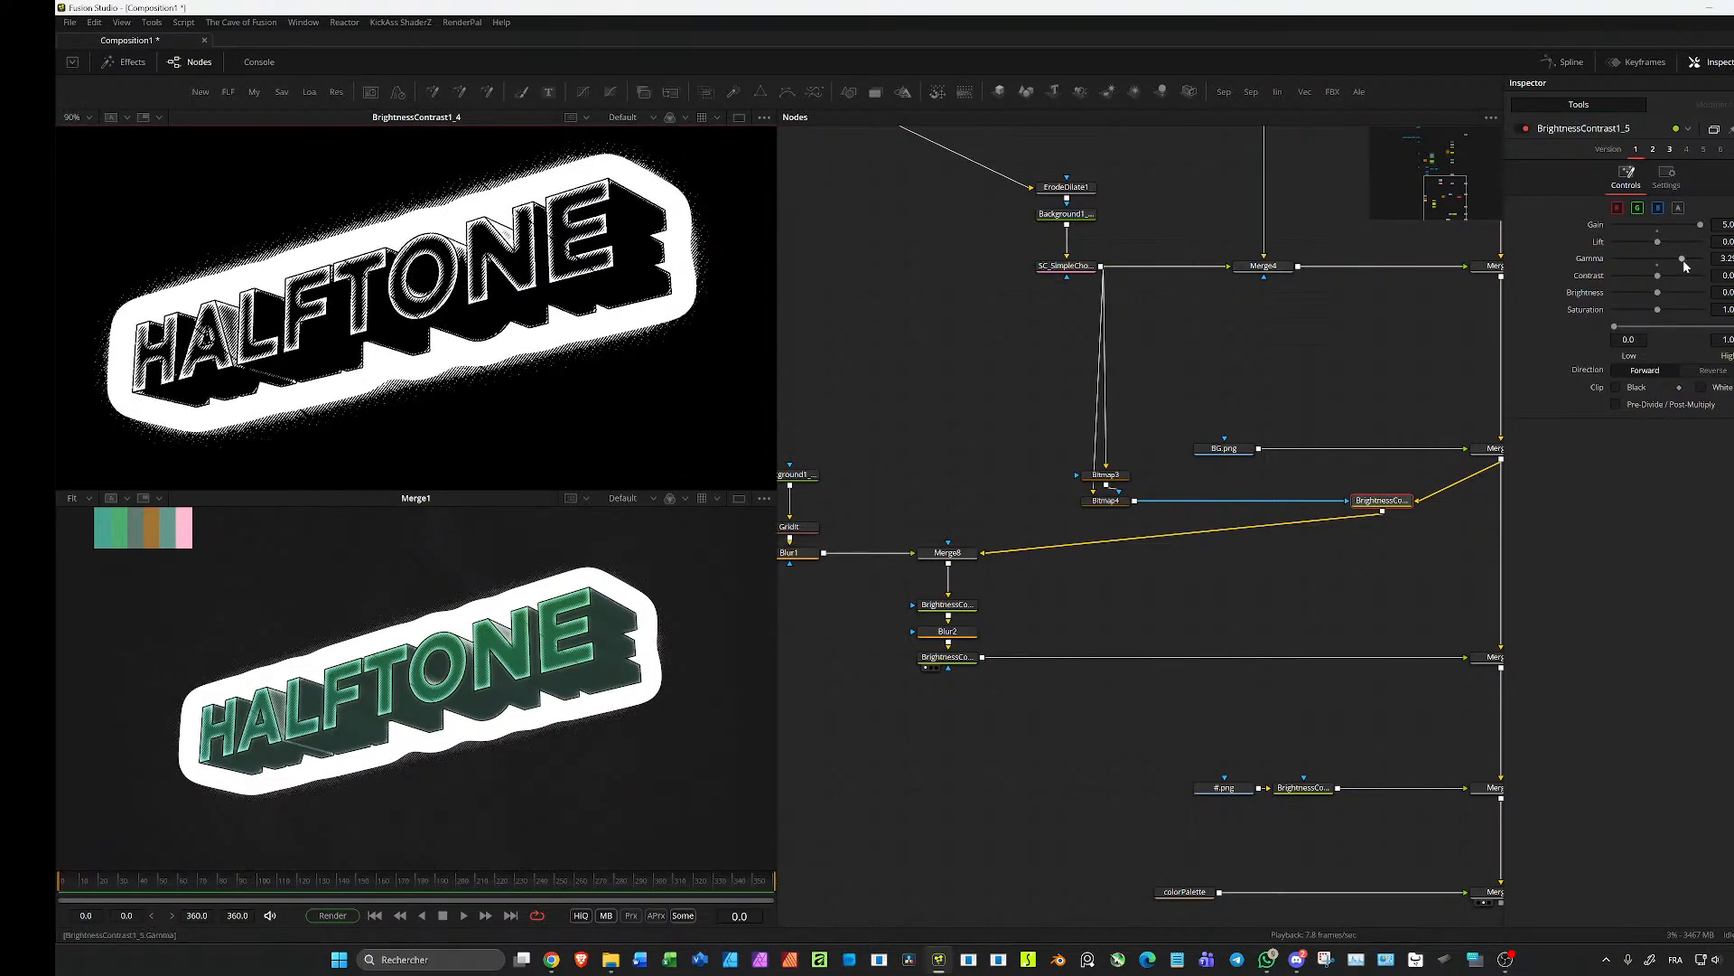
mouse_move(1683, 262)
left_mouse_down()
mouse_move(1663, 258)
mouse_move(1689, 264)
left_mouse_up()
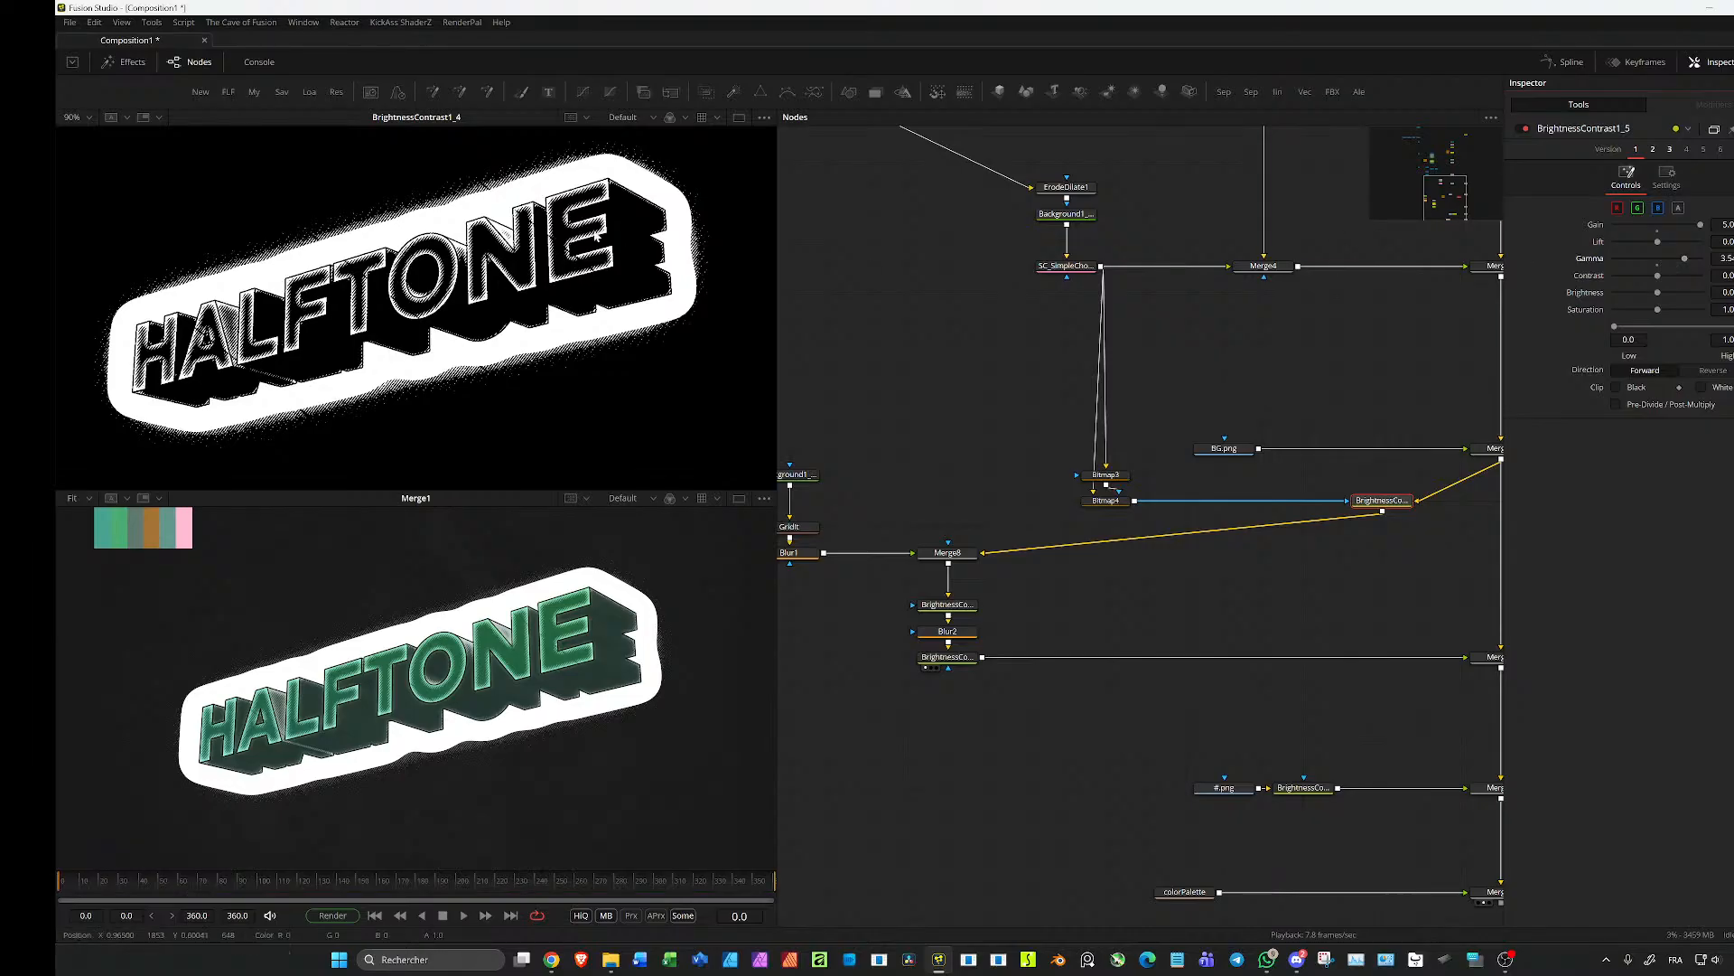
scroll(525, 257, "up", 5)
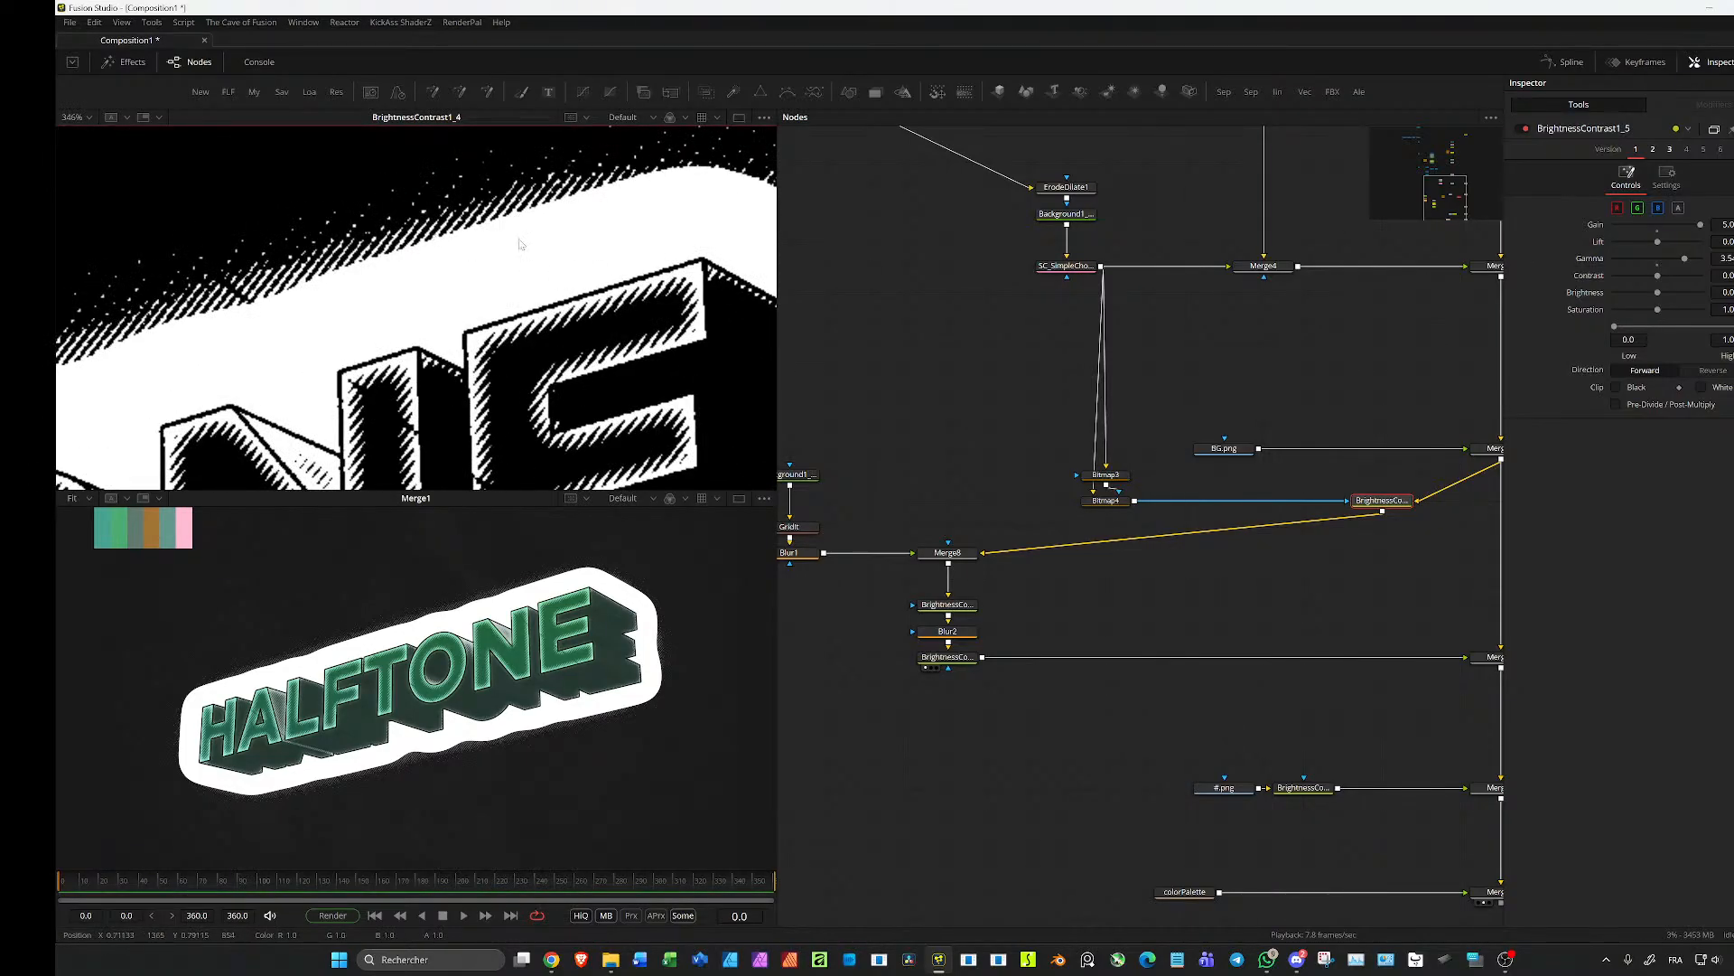
Step: Increase the soft edge of Bitmap4 to about 0.18 to widen the halftone glow around the sticker
scroll(524, 253, "down", 2)
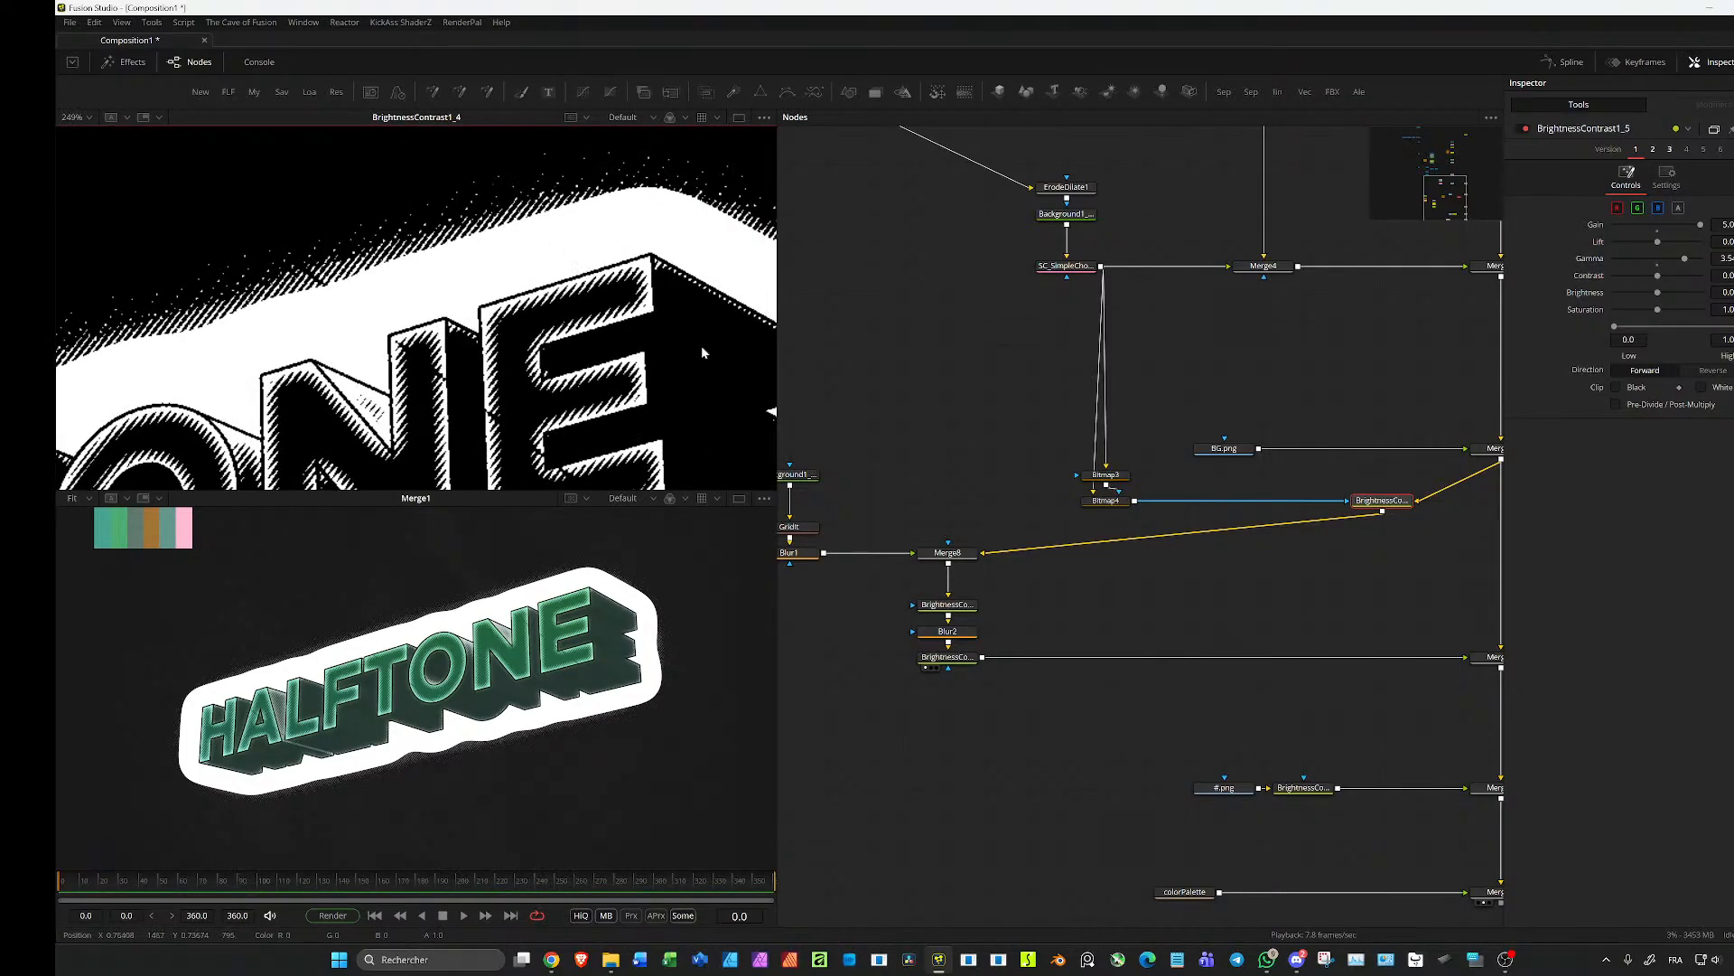
scroll(903, 484, "down", 3)
left_click(1053, 495)
left_click_drag(1656, 235, 1692, 237)
scroll(485, 290, "down", 4)
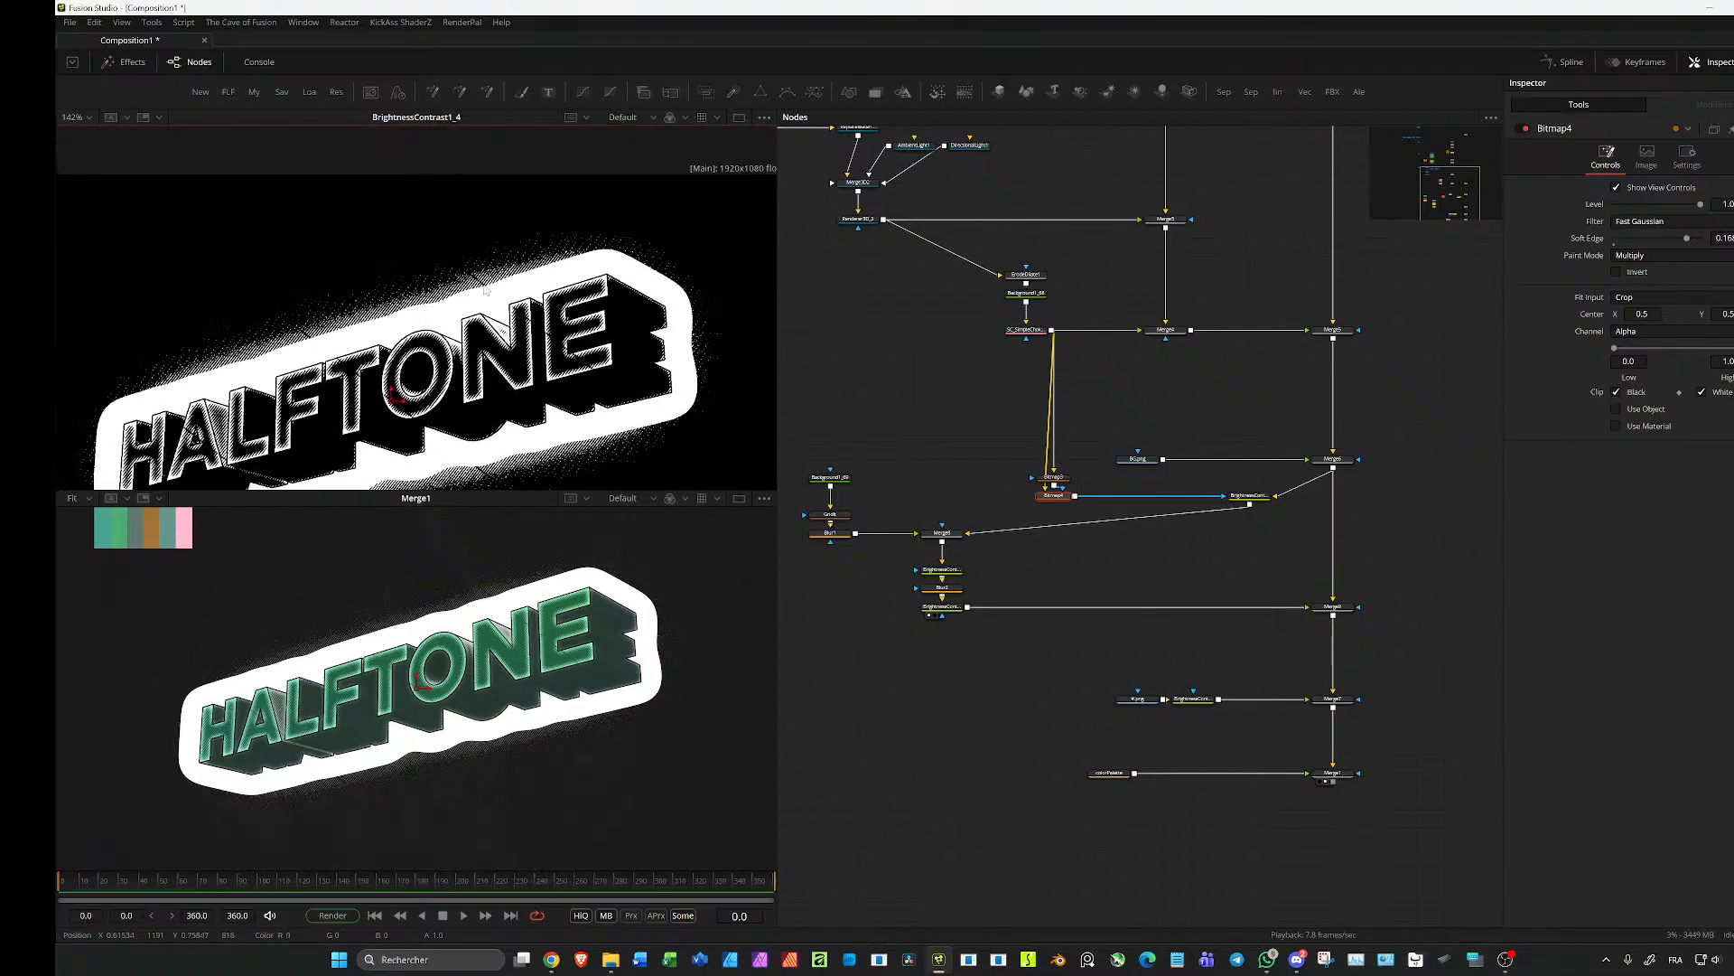
scroll(485, 290, "down", 2)
left_click_drag(593, 401, 491, 277)
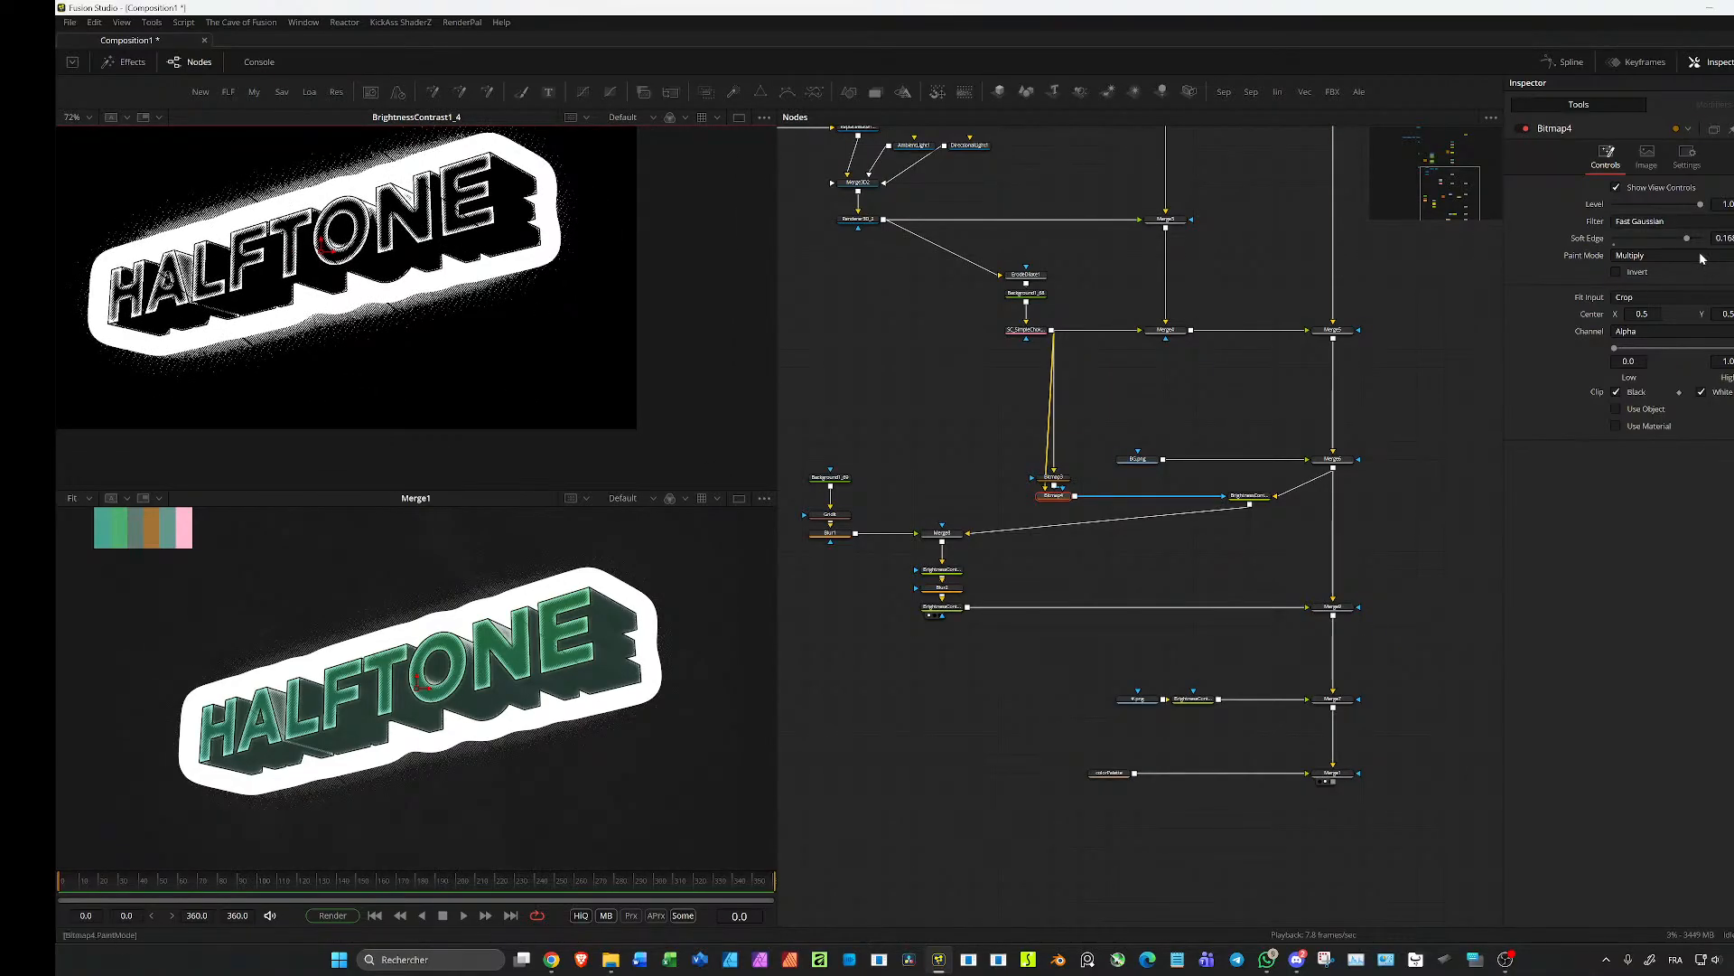
left_click_drag(1689, 238, 1696, 239)
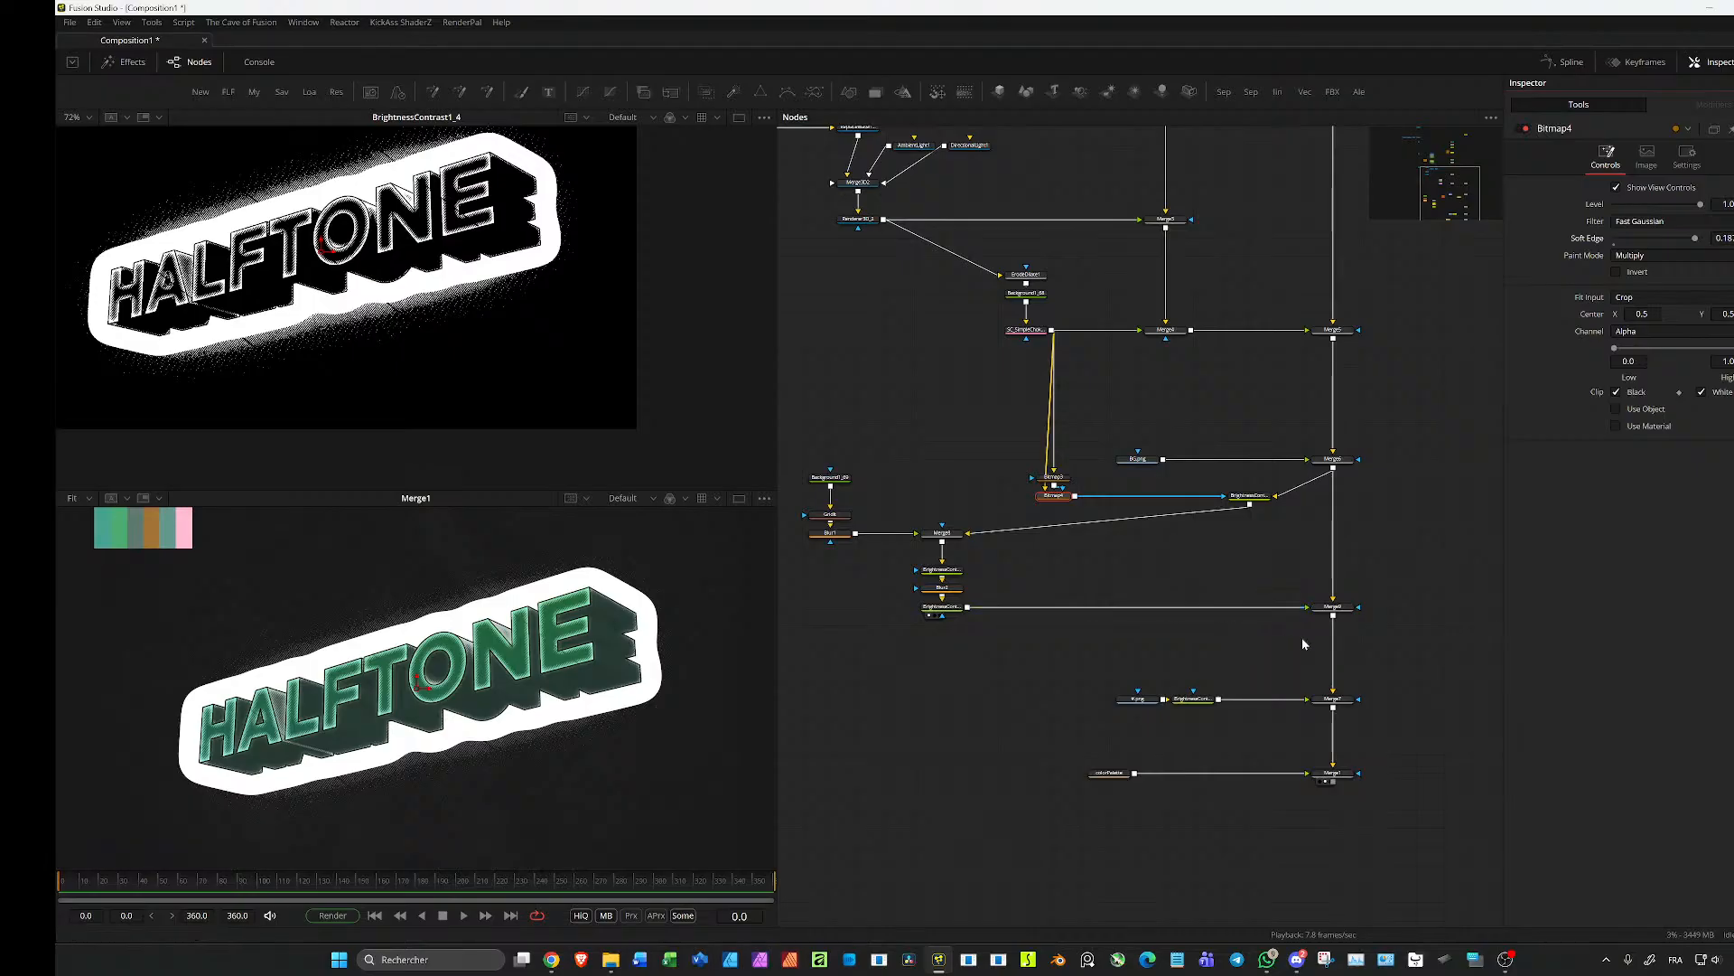
Step: Examine the halftone glow along the sticker's outline in the Merge1 composite
scroll(529, 685, "down", 1)
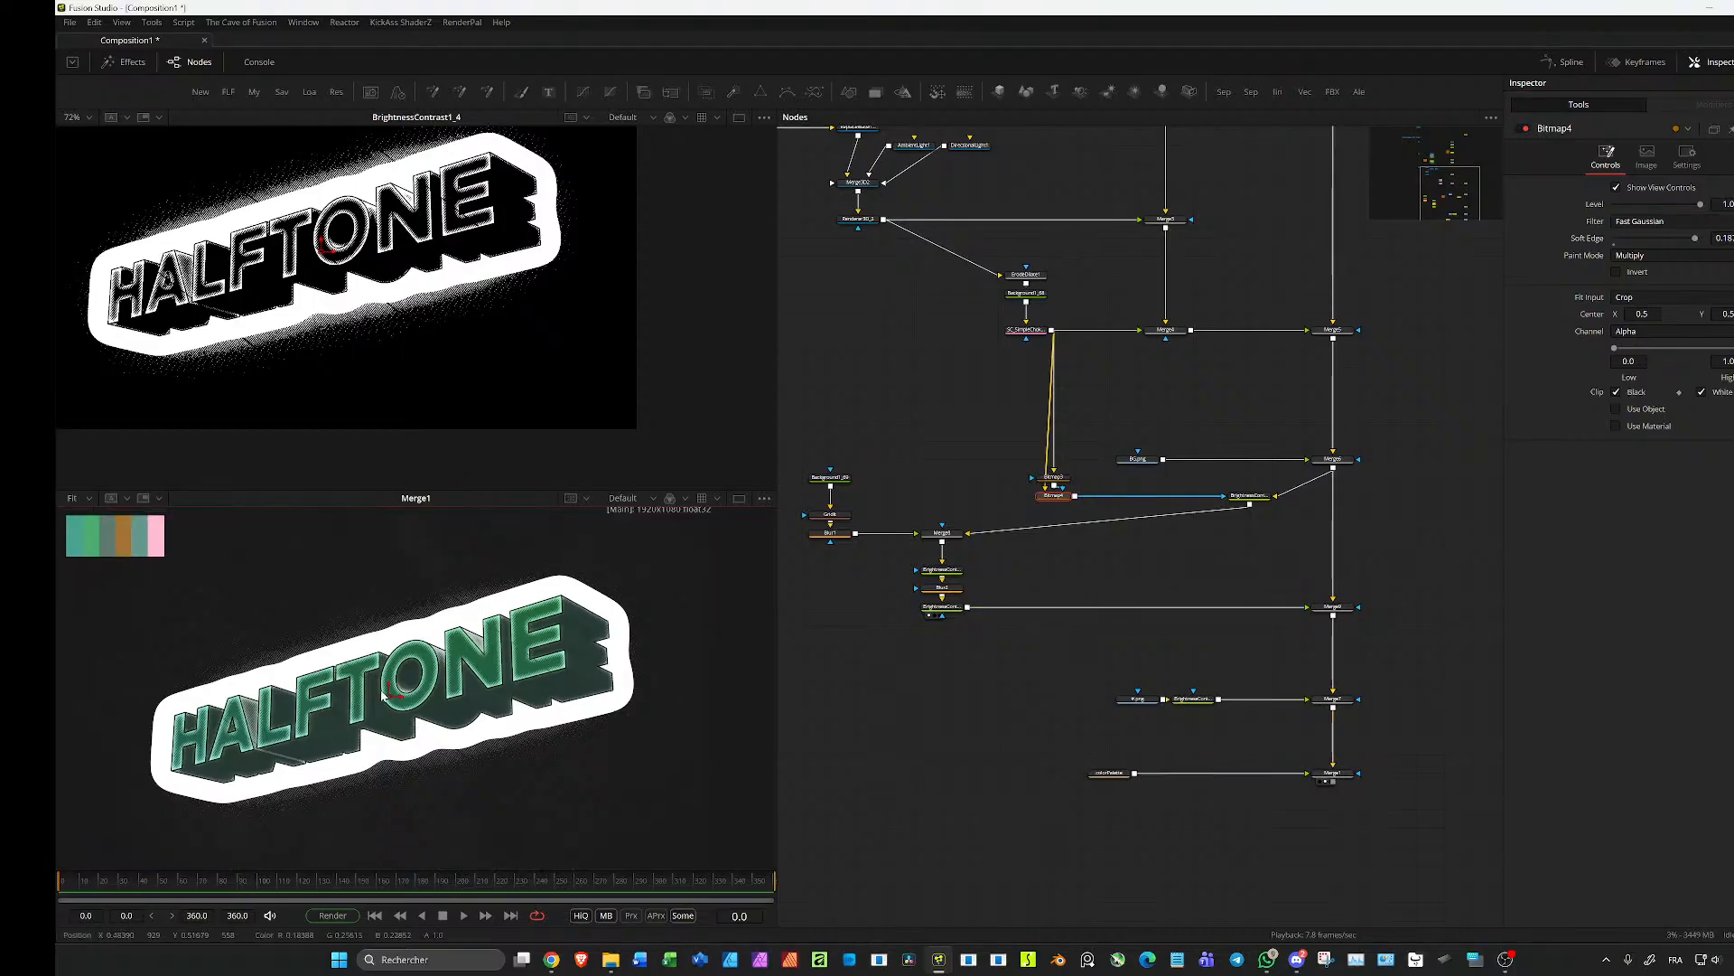
scroll(528, 685, "up", 5)
scroll(528, 684, "down", 3)
scroll(528, 684, "up", 1)
scroll(519, 664, "down", 1)
left_click_drag(515, 614, 461, 682)
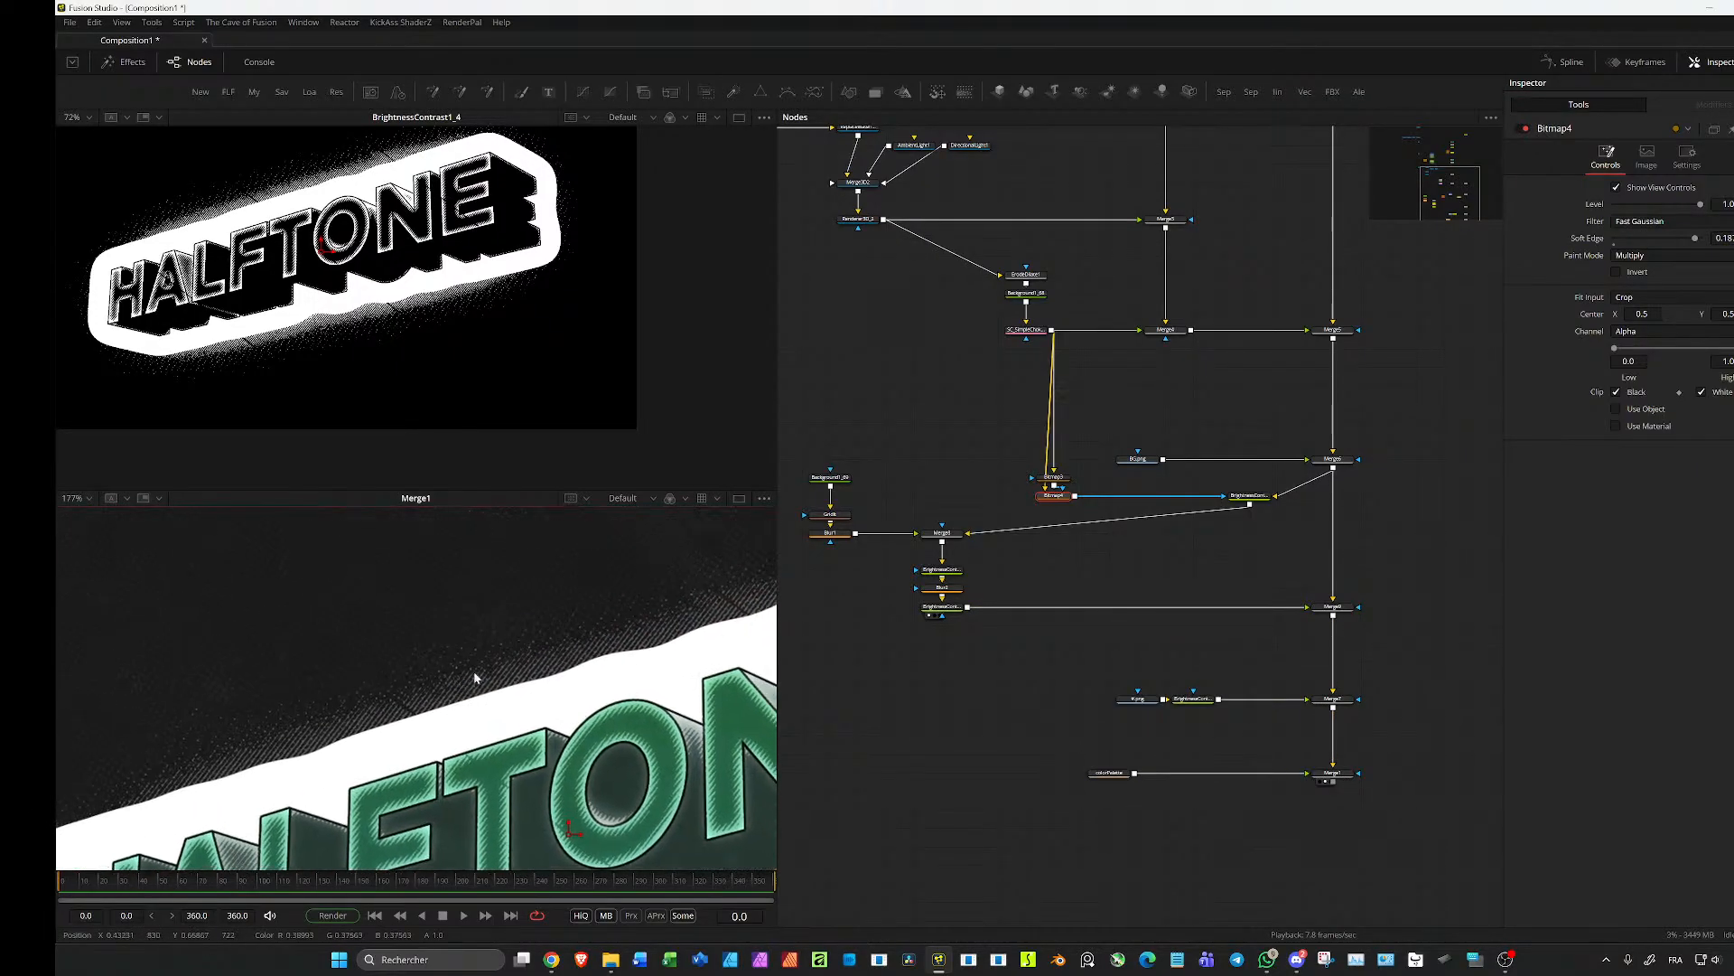
scroll(461, 682, "up", 2)
scroll(506, 642, "down", 5)
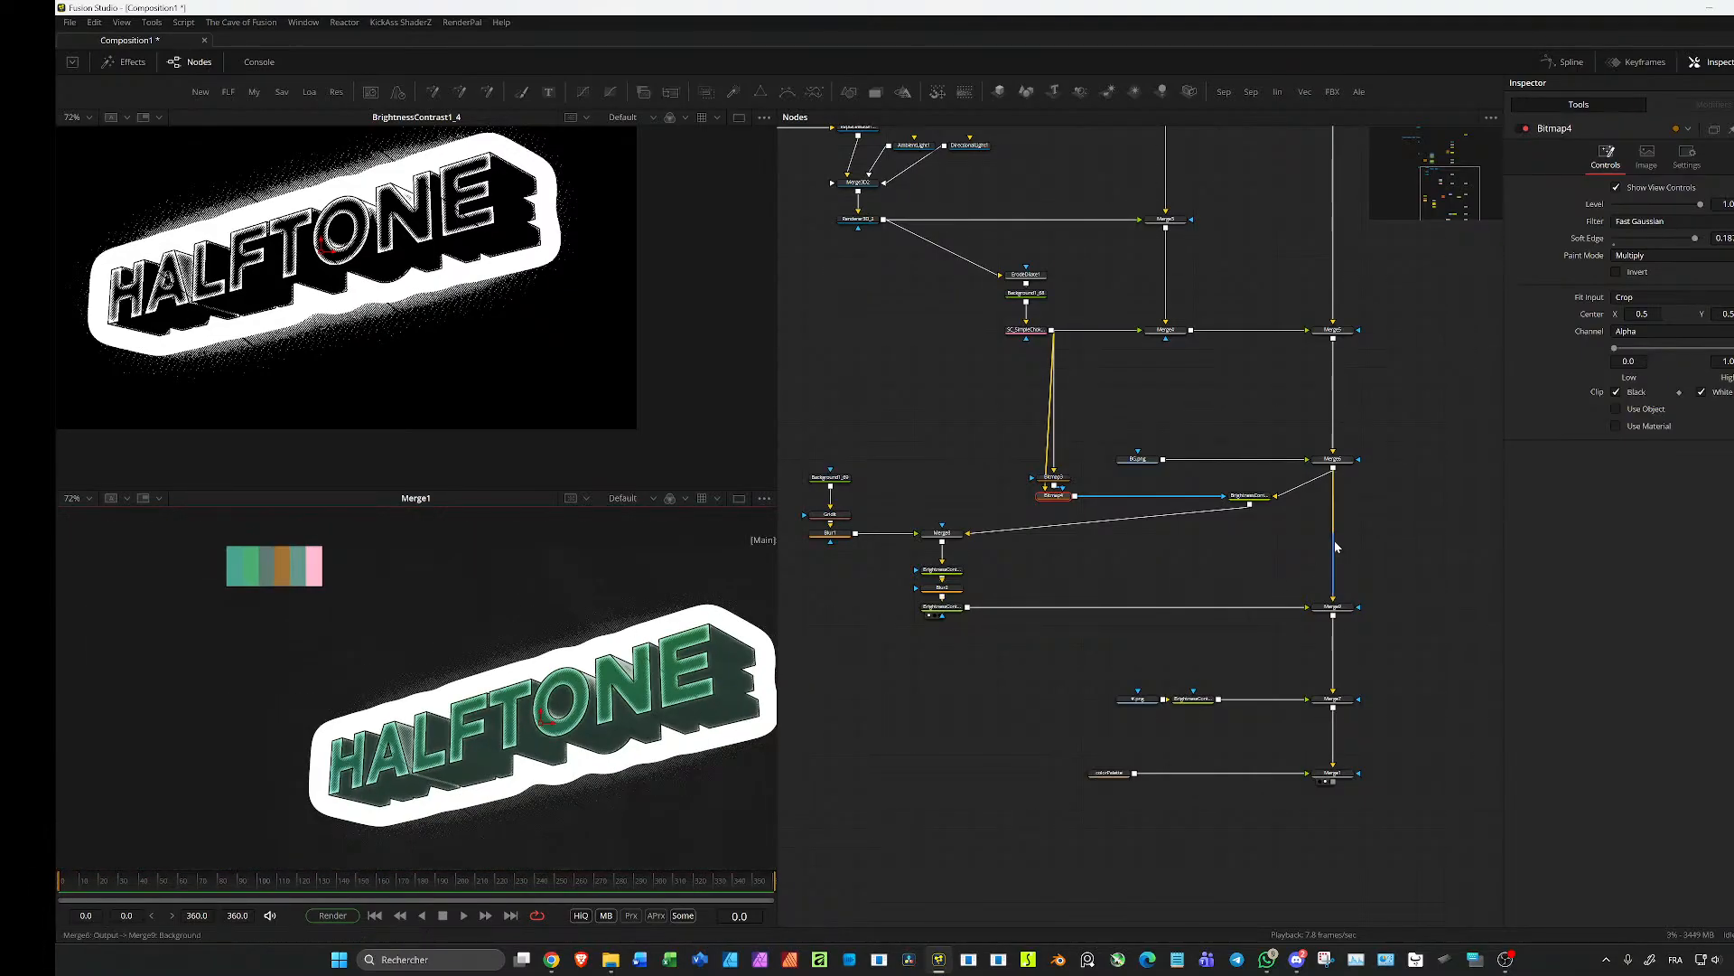
Step: Insert a Switch node between Merge6 and Merge9
scroll(1335, 542, "up", 3)
left_click_drag(1332, 507, 1296, 524)
scroll(1323, 524, "up", 3)
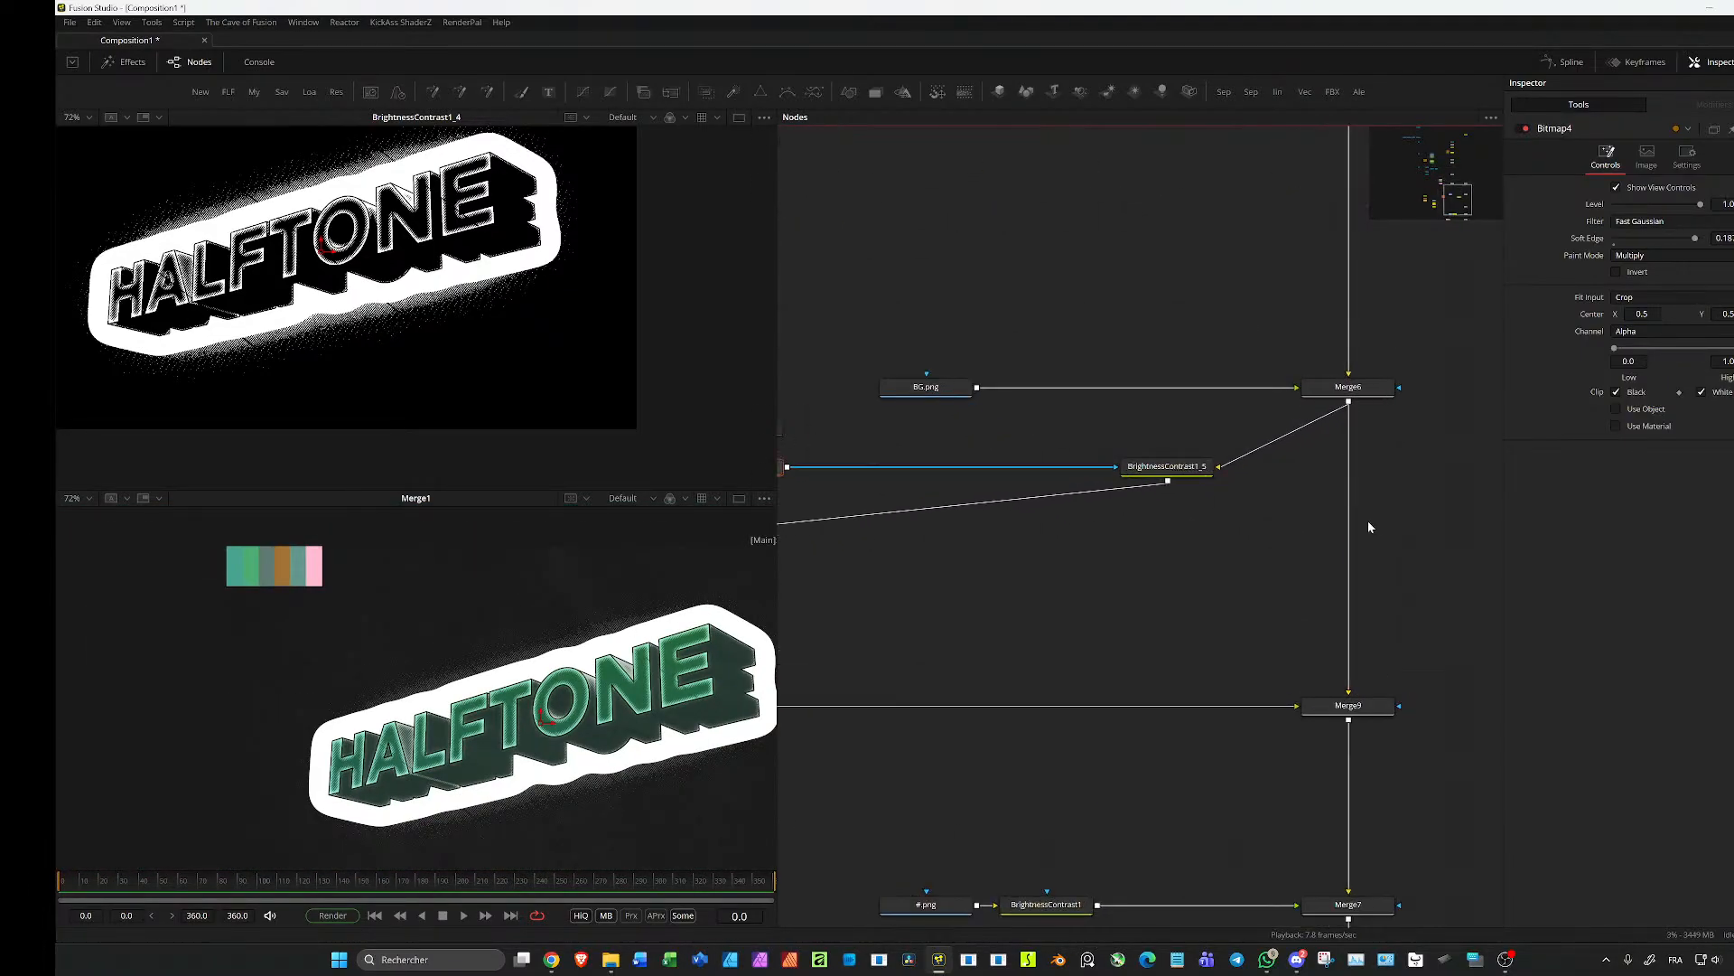
scroll(1287, 542, "down", 3)
scroll(1243, 540, "down", 1)
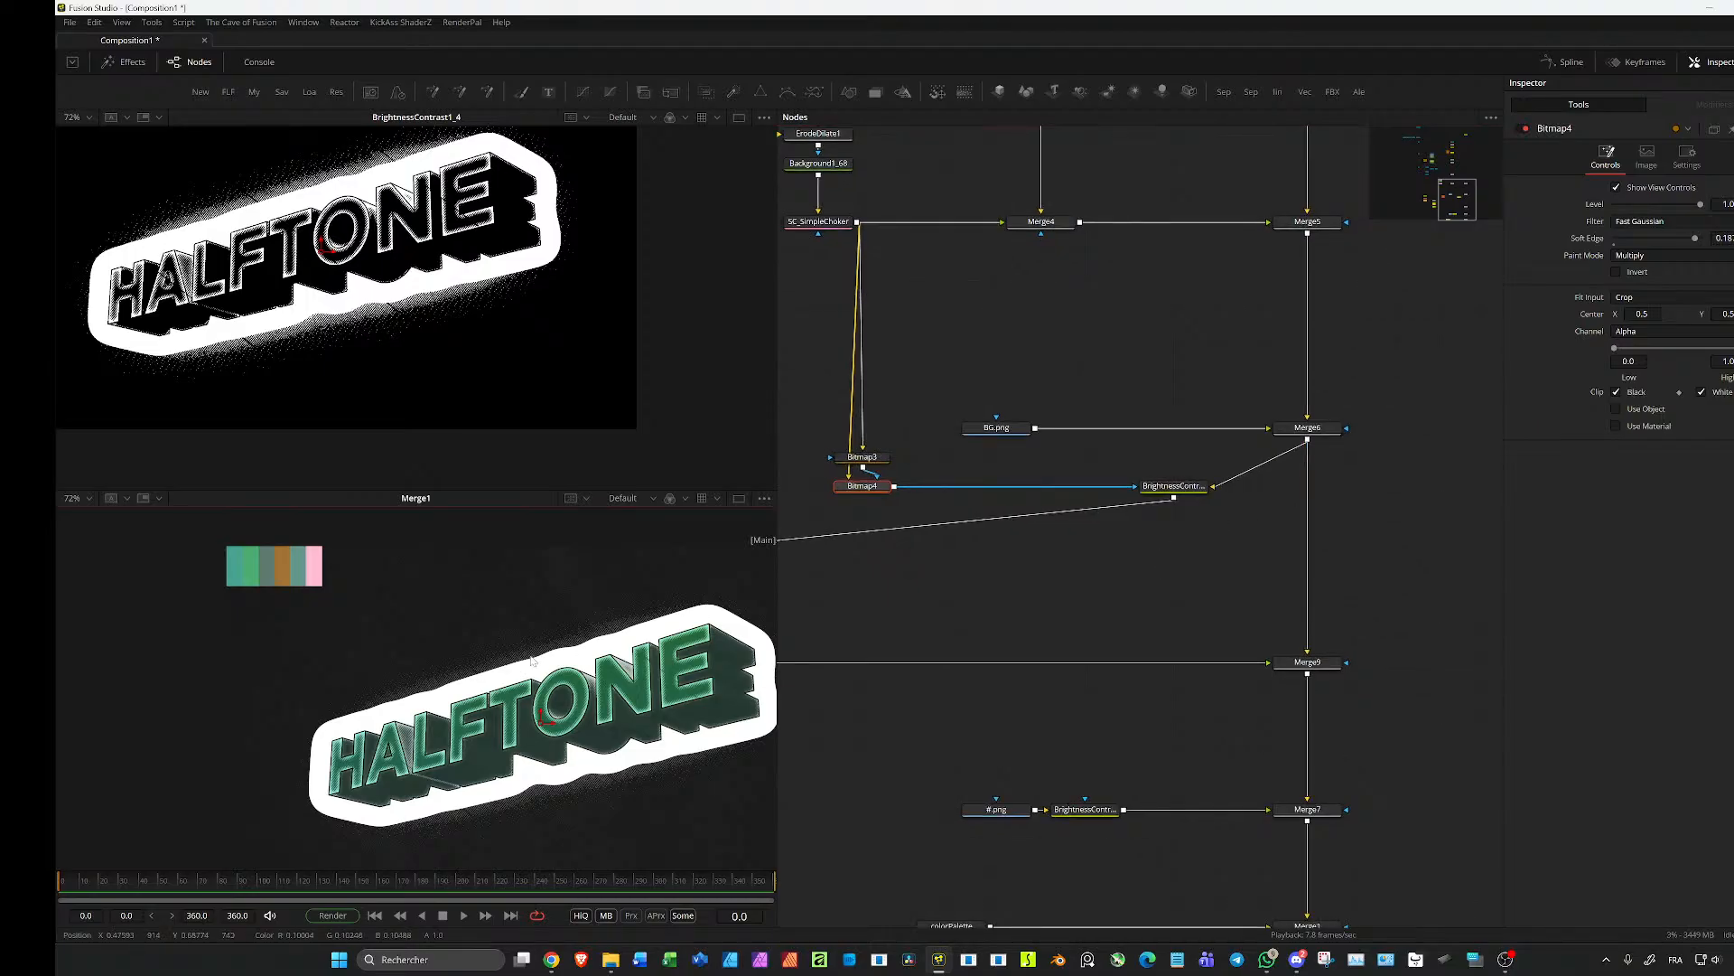
key("ctrl+f")
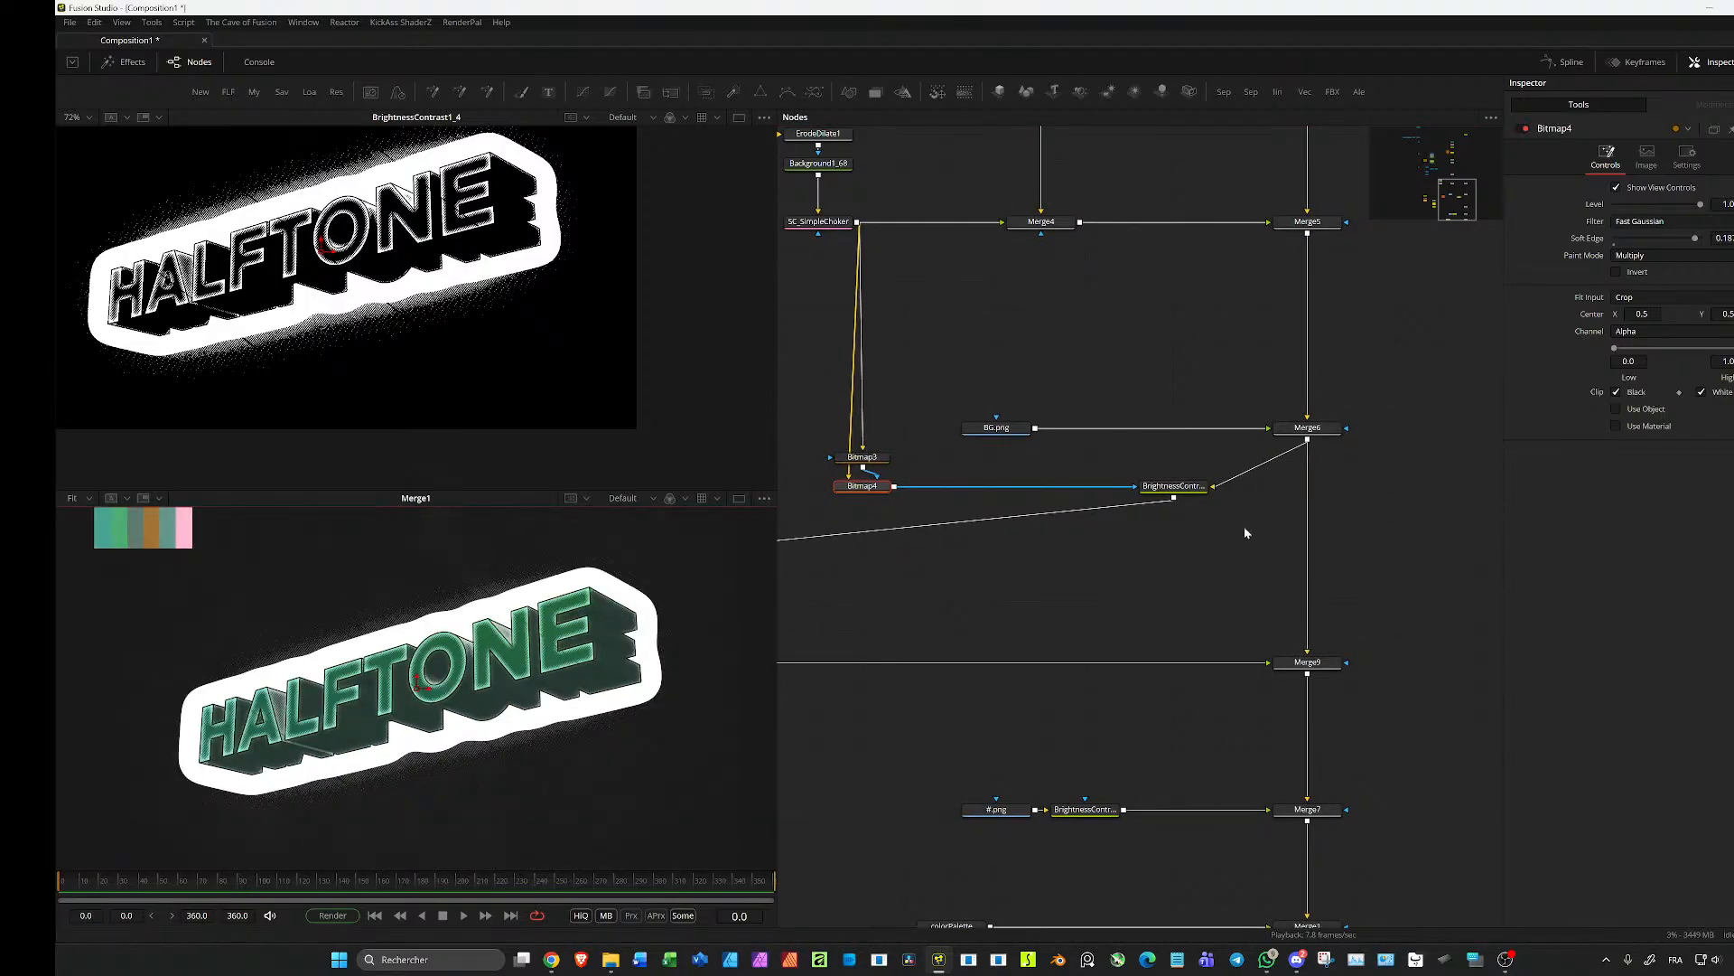
scroll(1256, 524, "up", 2)
left_click_drag(1400, 444, 1342, 399)
left_click(1349, 545)
key("ctrl+v")
left_click(1326, 558)
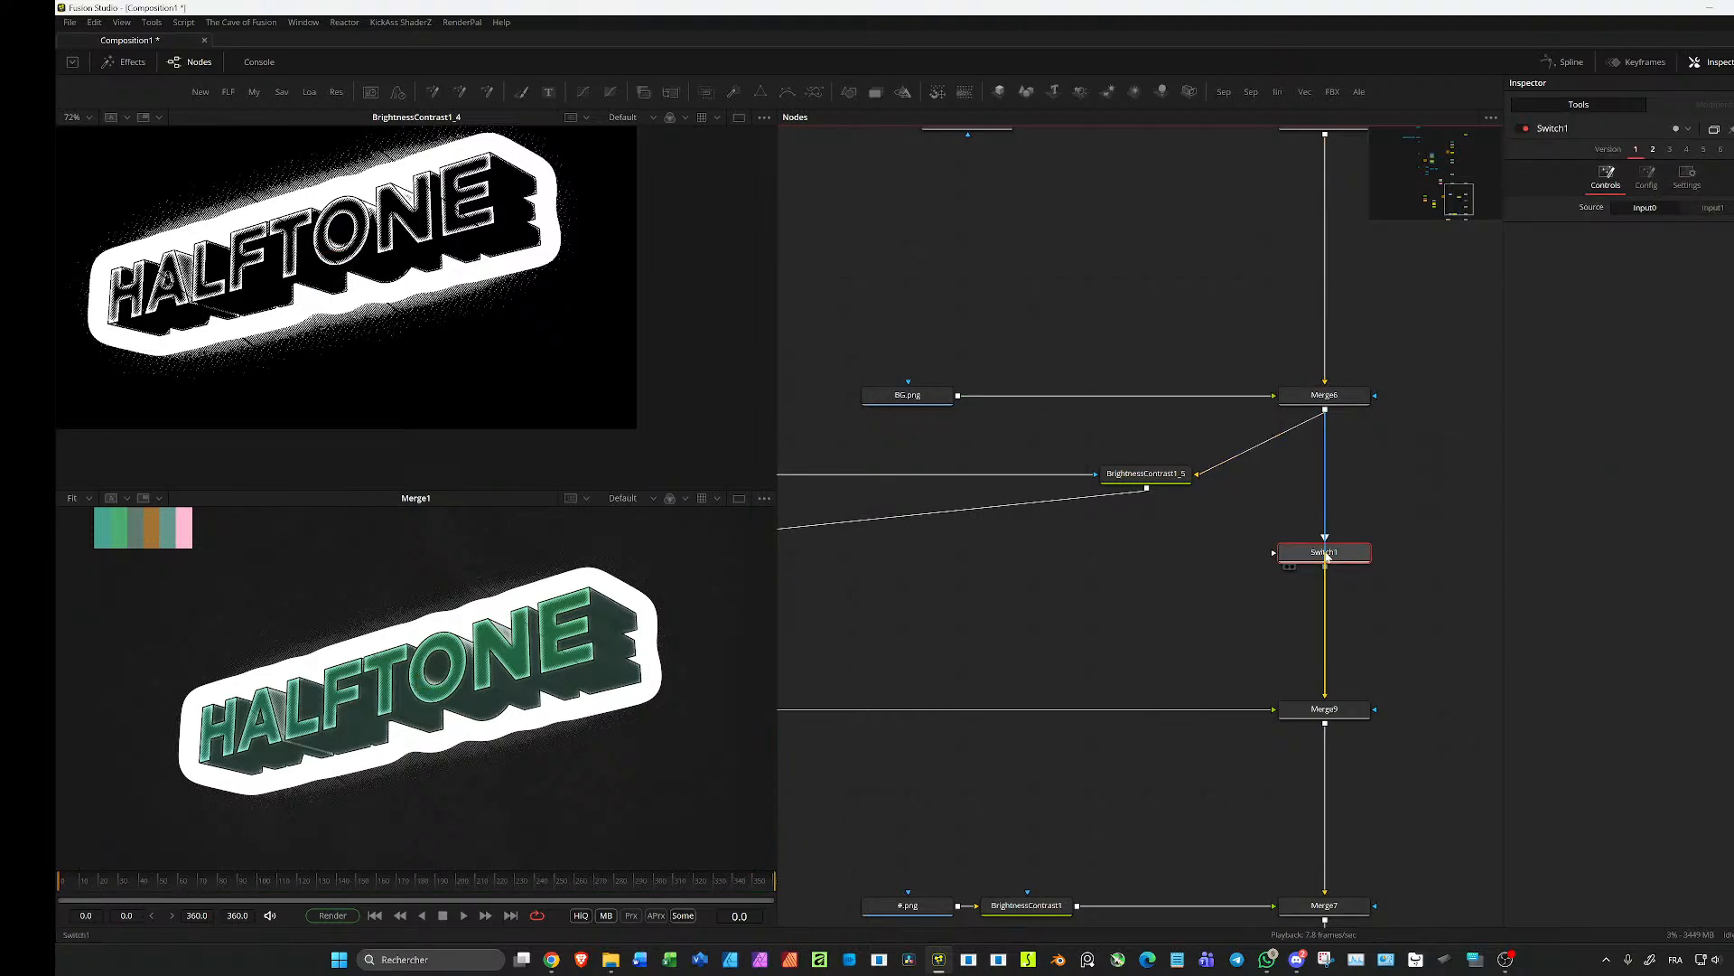
Step: Shift BrightnessContrast1_5 away from Merge6 and add a Texture node beside Switch1, fed by Merge6's output
scroll(511, 671, "up", 4)
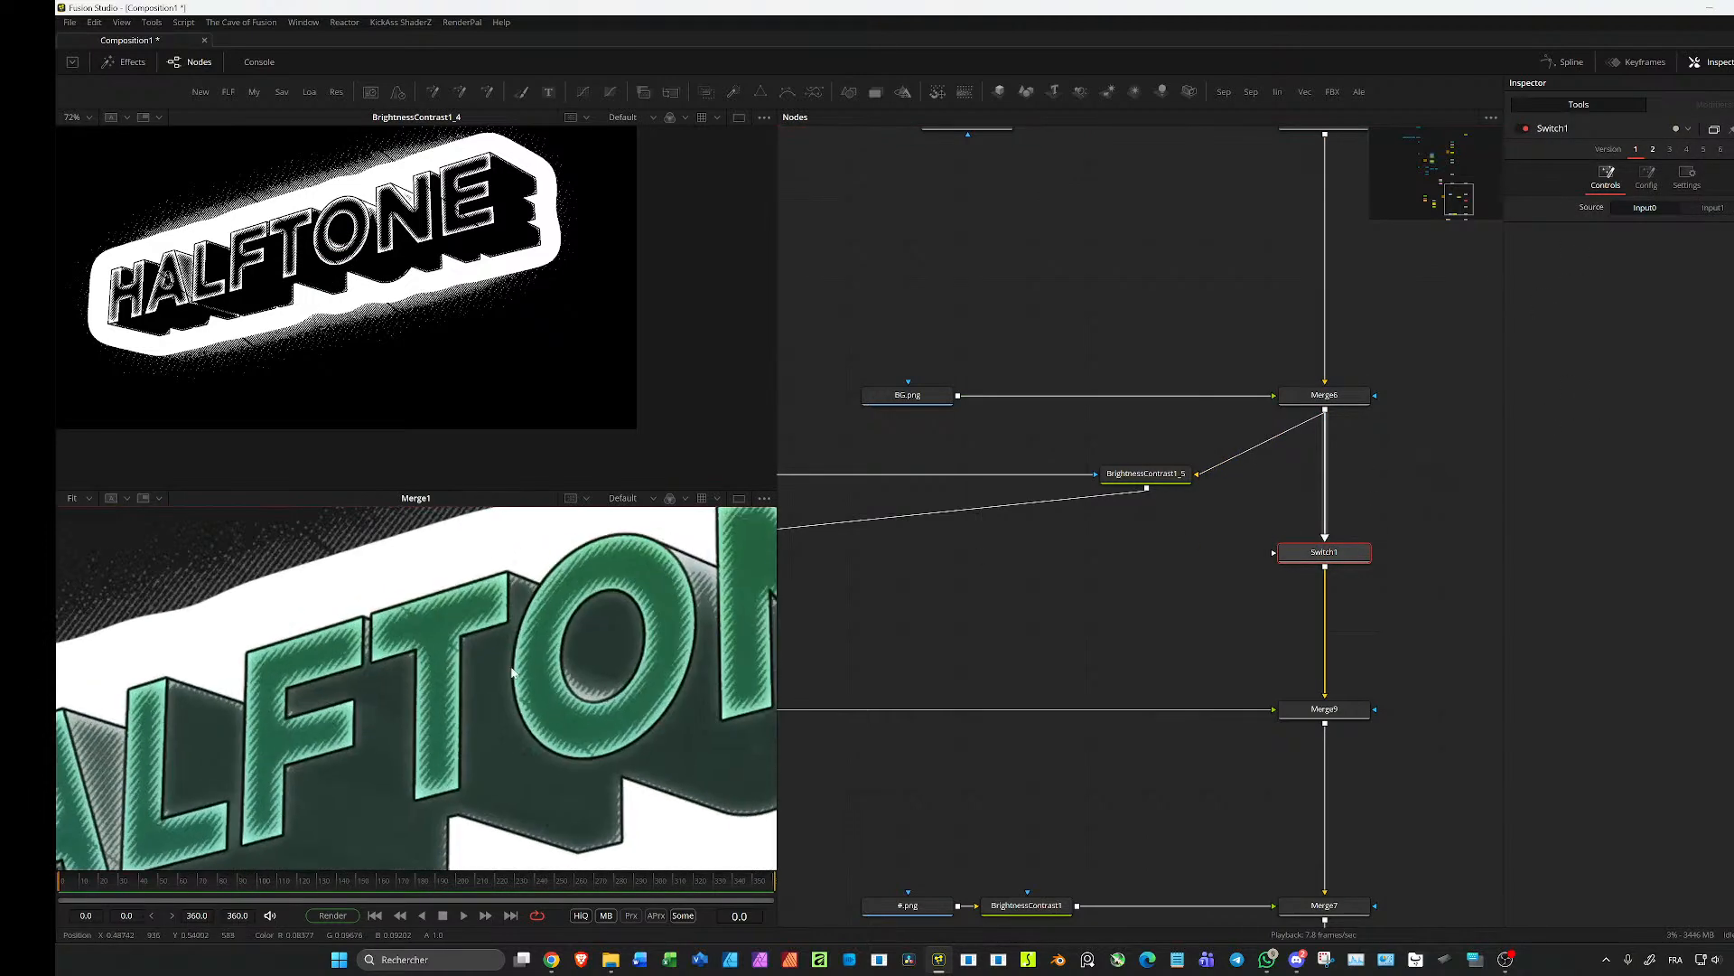
left_click_drag(1146, 474, 1027, 473)
left_click(1138, 552)
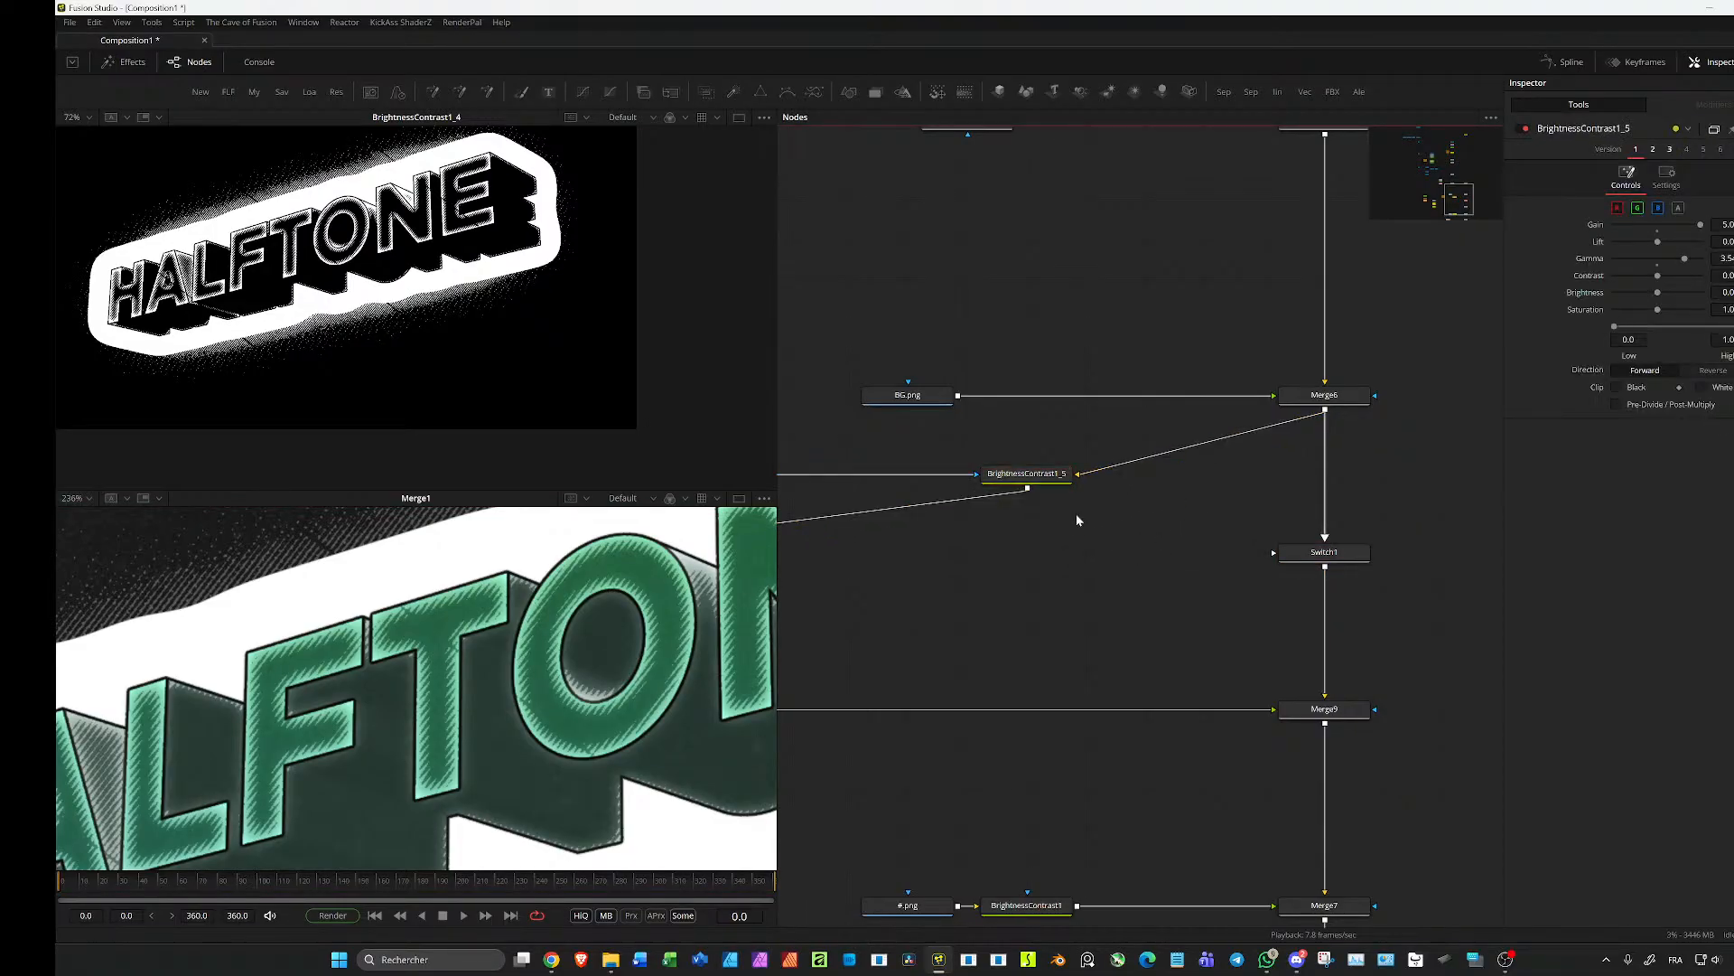
key("shift+space")
type("txr")
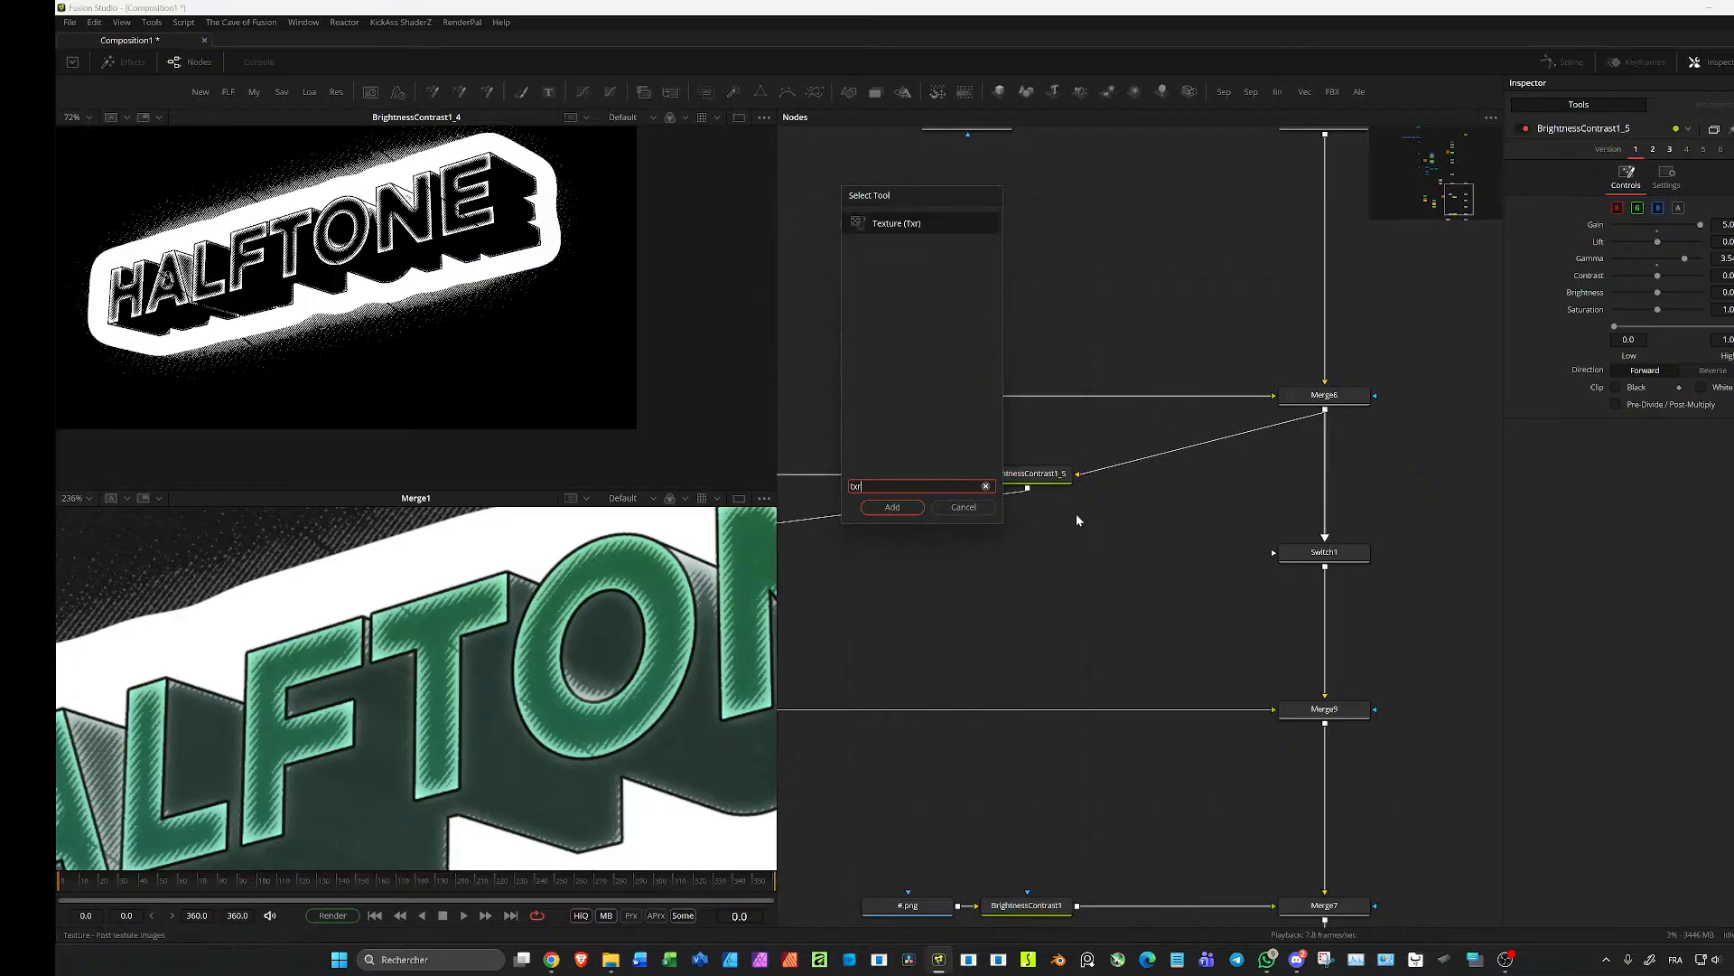
key("Return")
left_click_drag(1284, 440, 1165, 552)
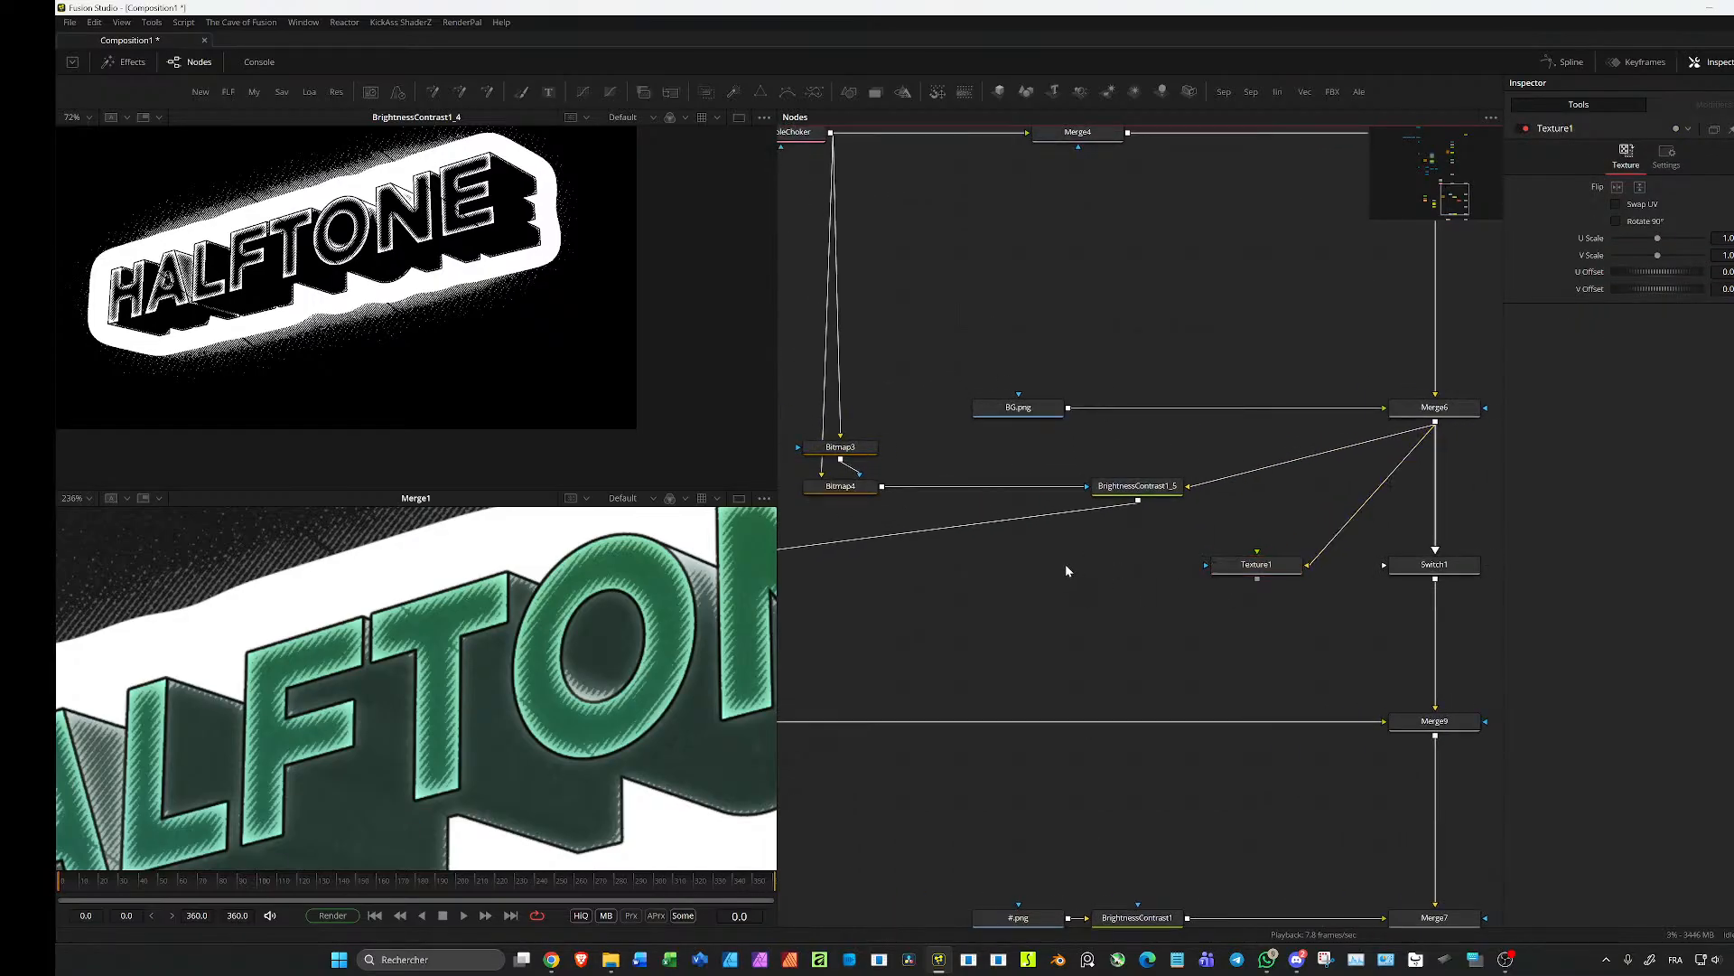
Step: Add a Background beside Texture1 and make it a linear gradient from teal to pink, sampled from the colour palette
key("ctrl+v")
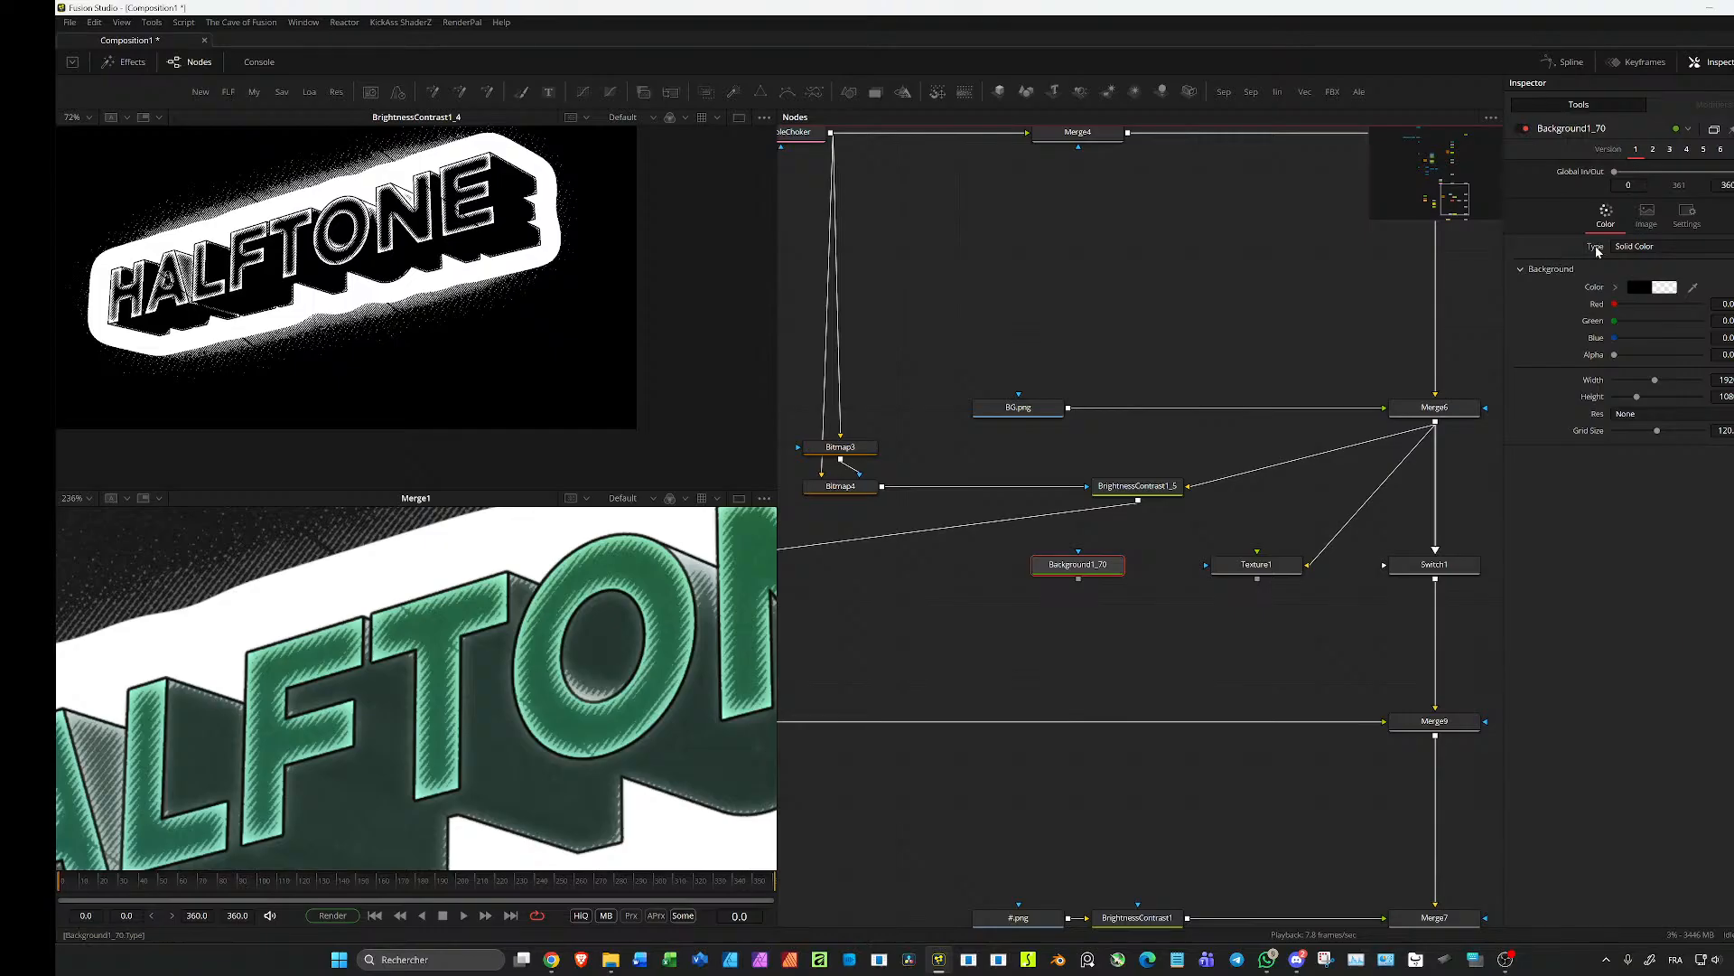
scroll(1580, 252, "down", 4)
scroll(533, 660, "down", 2)
scroll(439, 660, "down", 5)
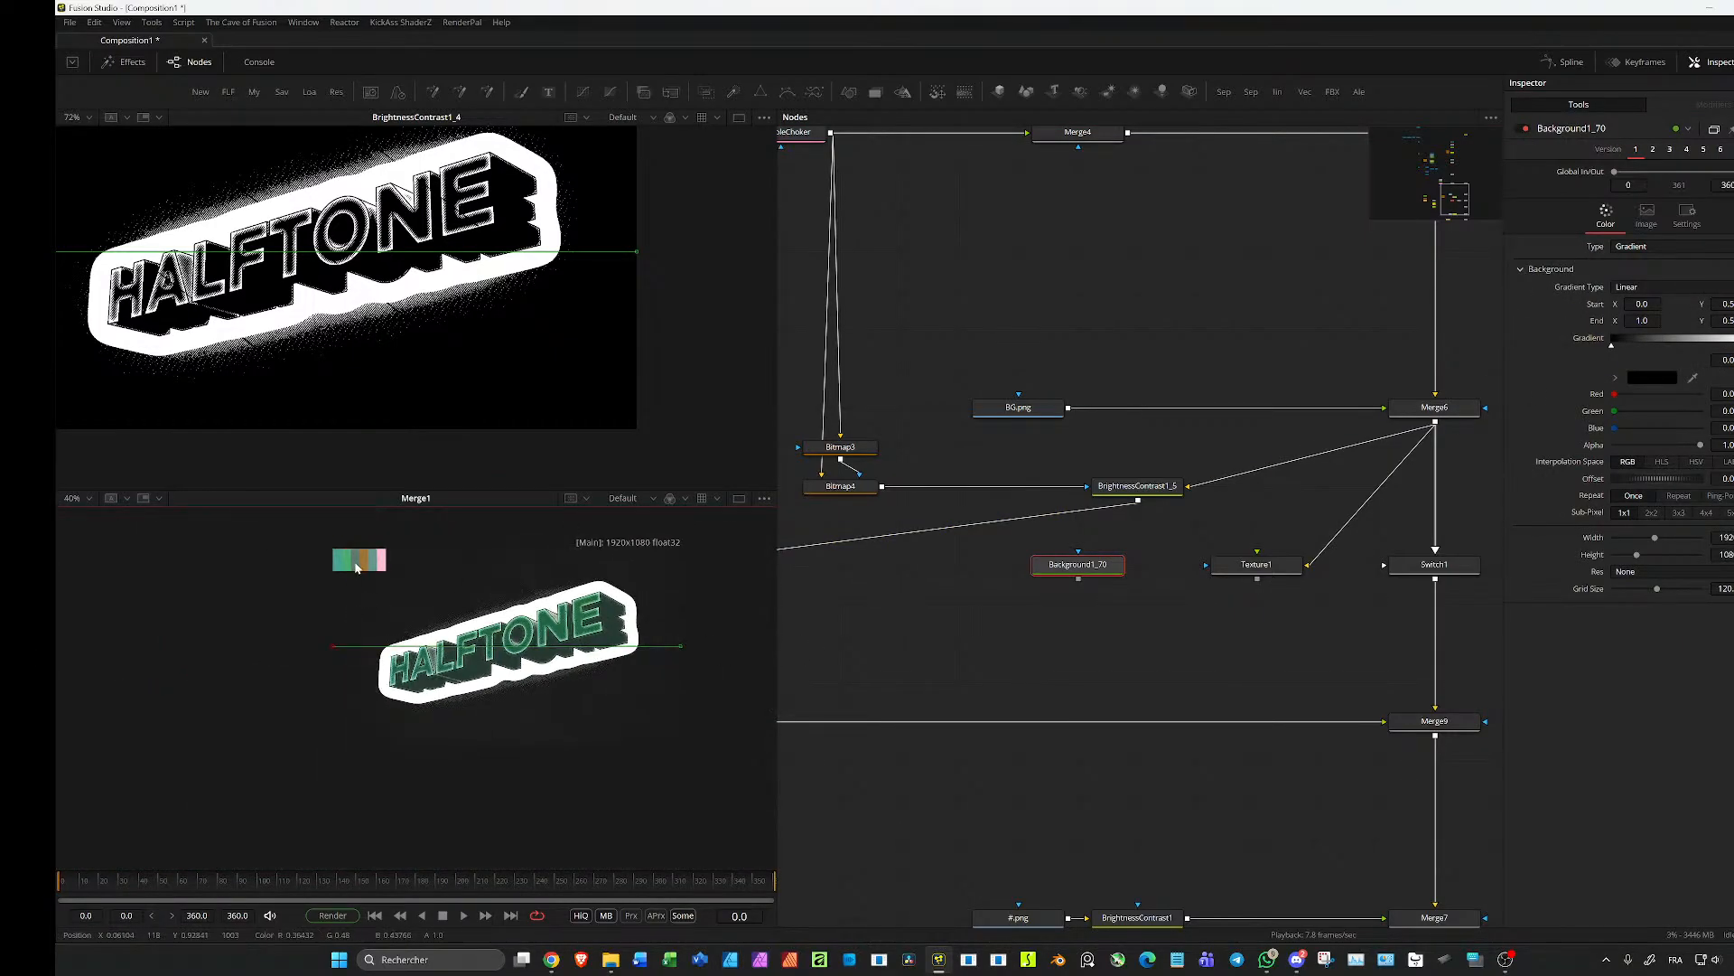
key("ctrl+f")
left_click_drag(171, 528, 322, 615)
scroll(320, 616, "up", 5)
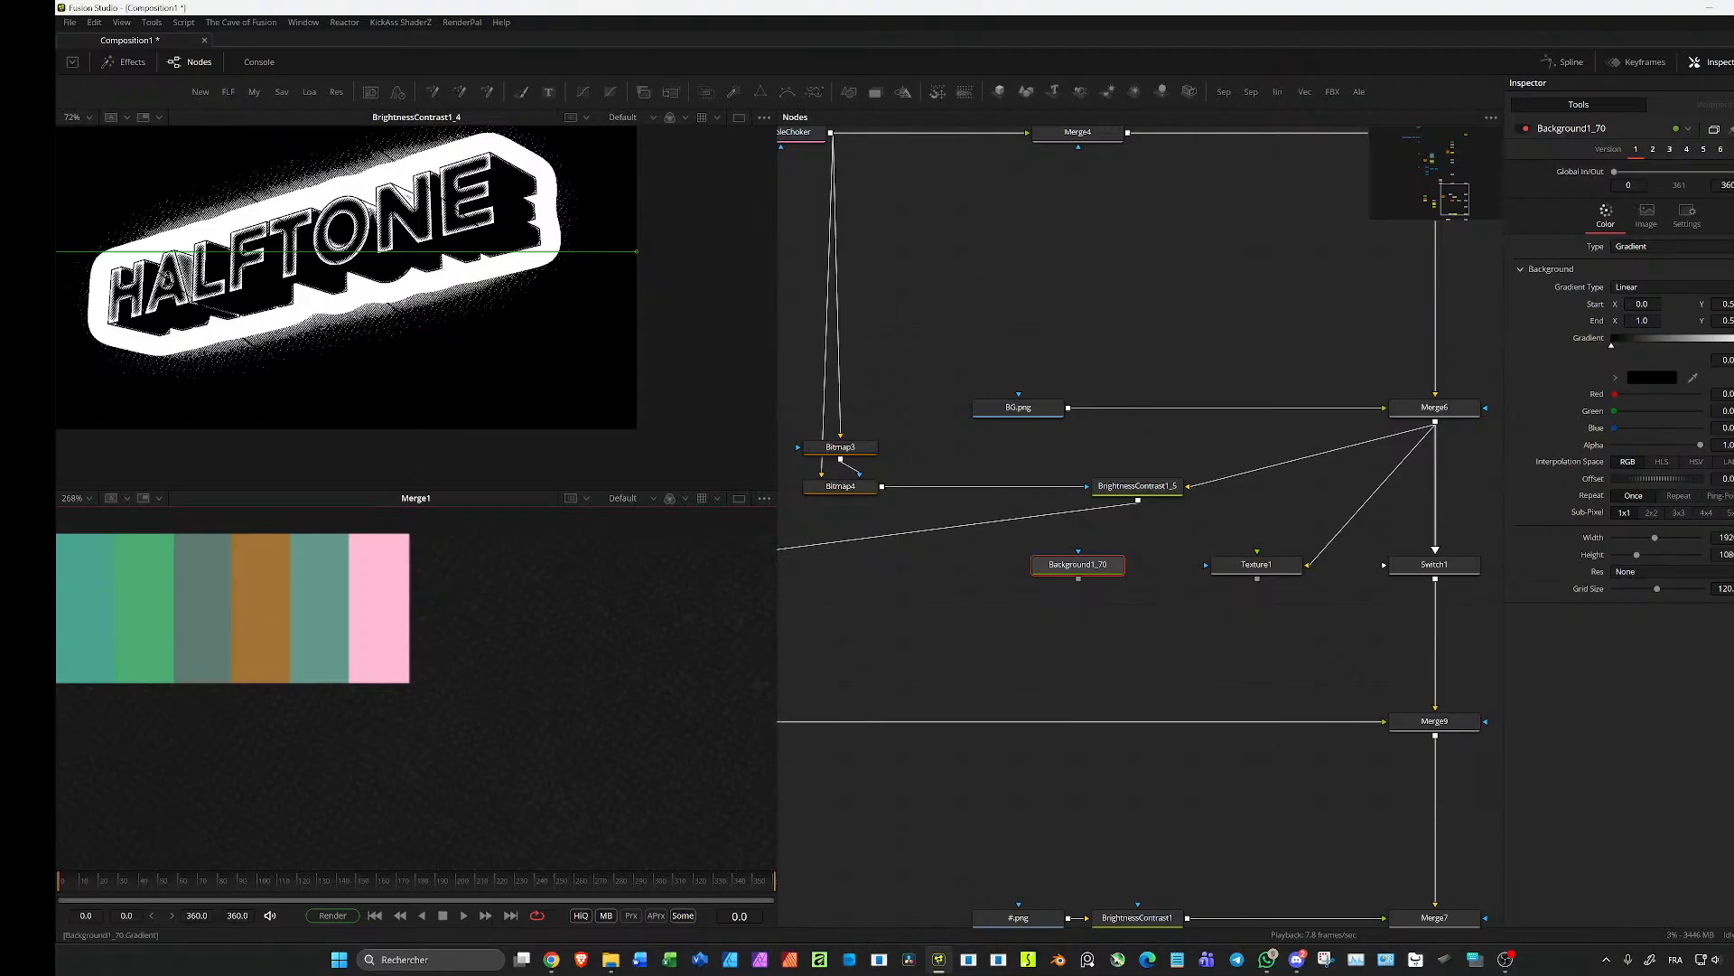
left_click_drag(1696, 382, 321, 546)
left_click(1733, 345)
left_click_drag(1696, 383, 374, 588)
Step: Connect the gradient Background to Texture1 and show Texture1 in the first viewer
left_click_drag(1078, 578, 1255, 560)
left_click_drag(1261, 557, 1263, 562)
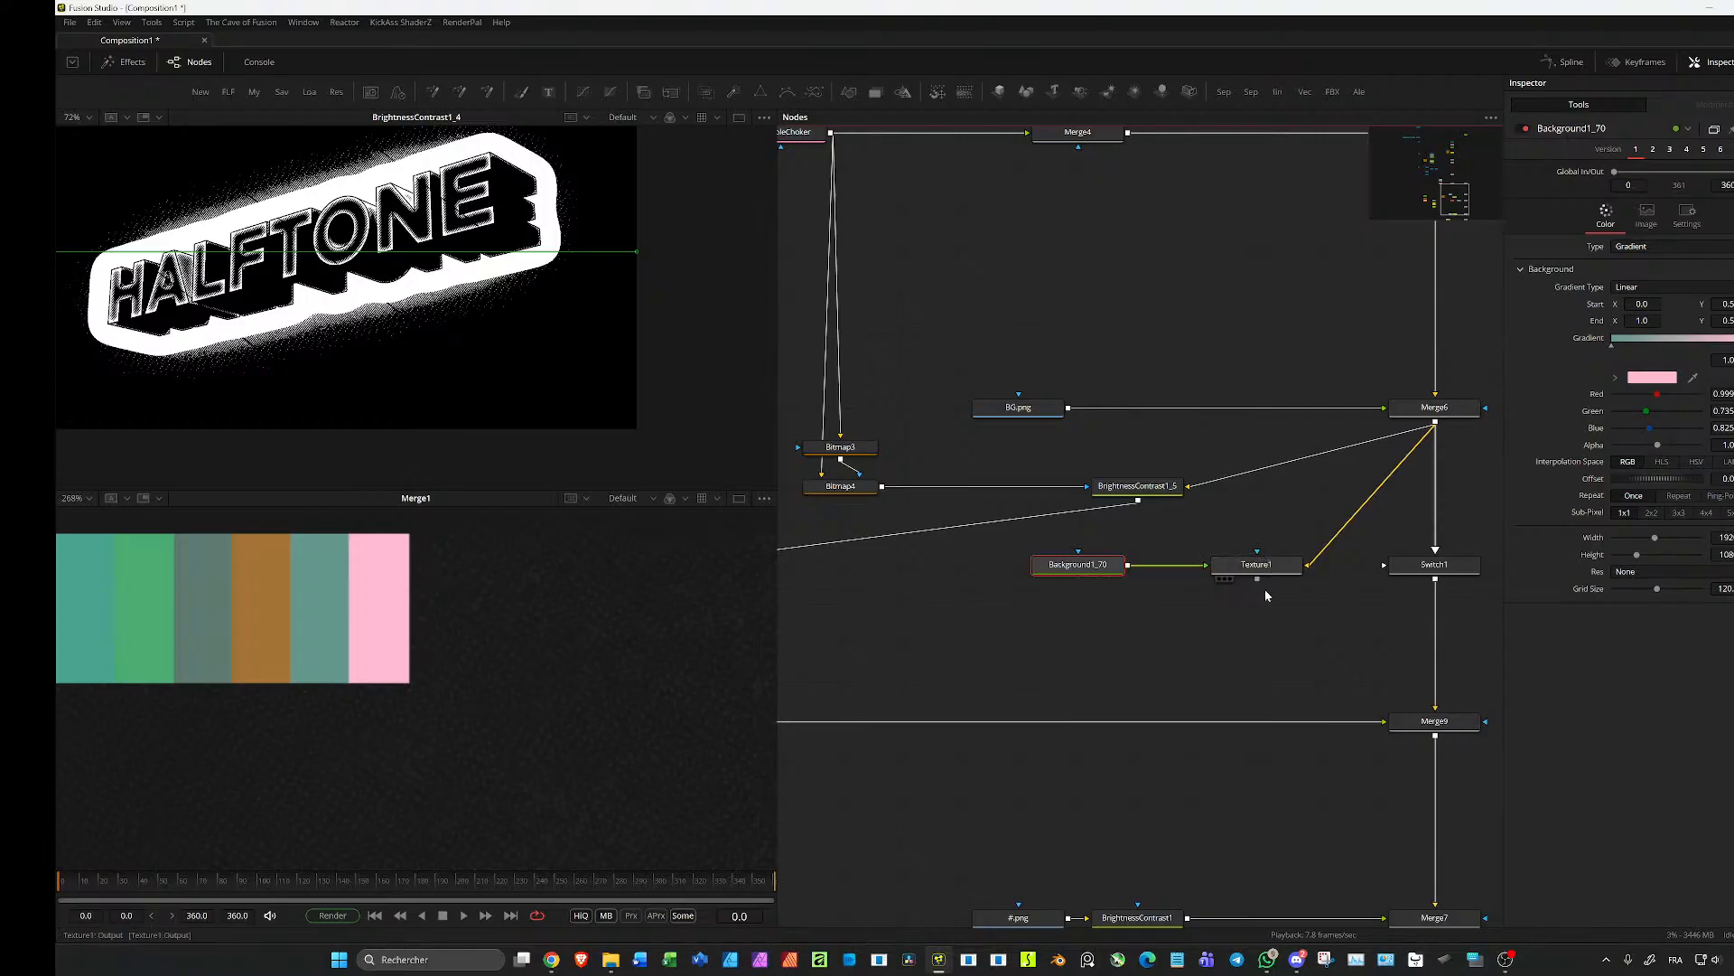
left_click(1260, 568)
key("1")
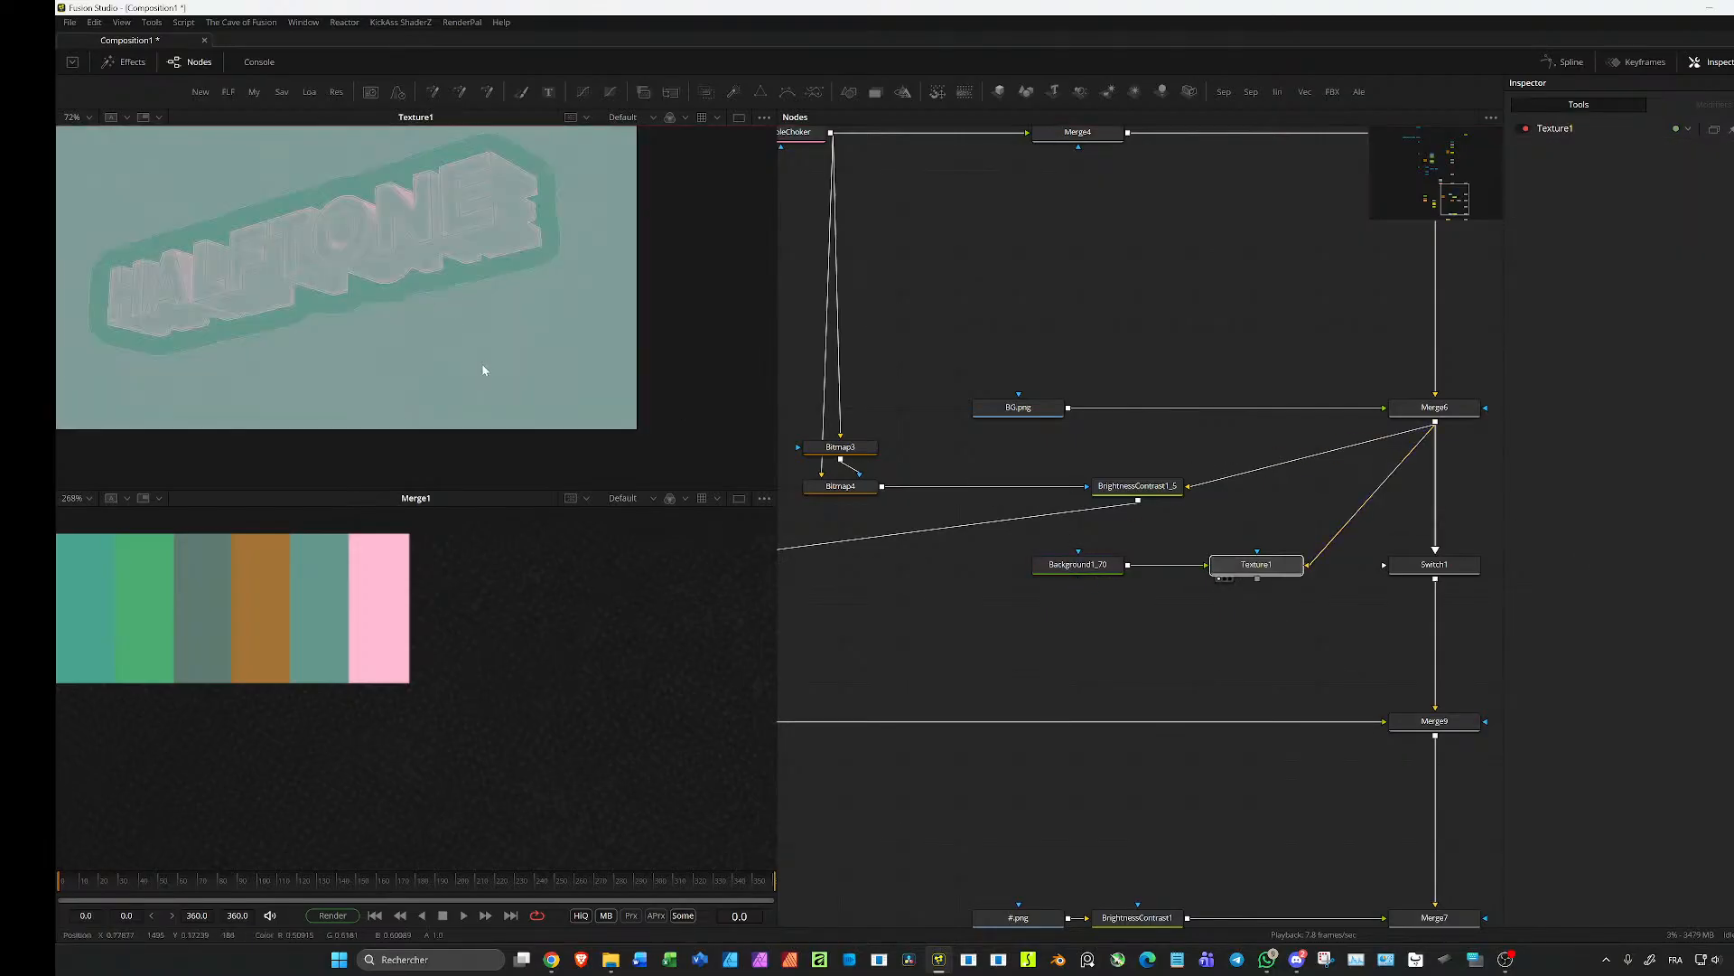
scroll(452, 352, "up", 4)
scroll(464, 335, "down", 2)
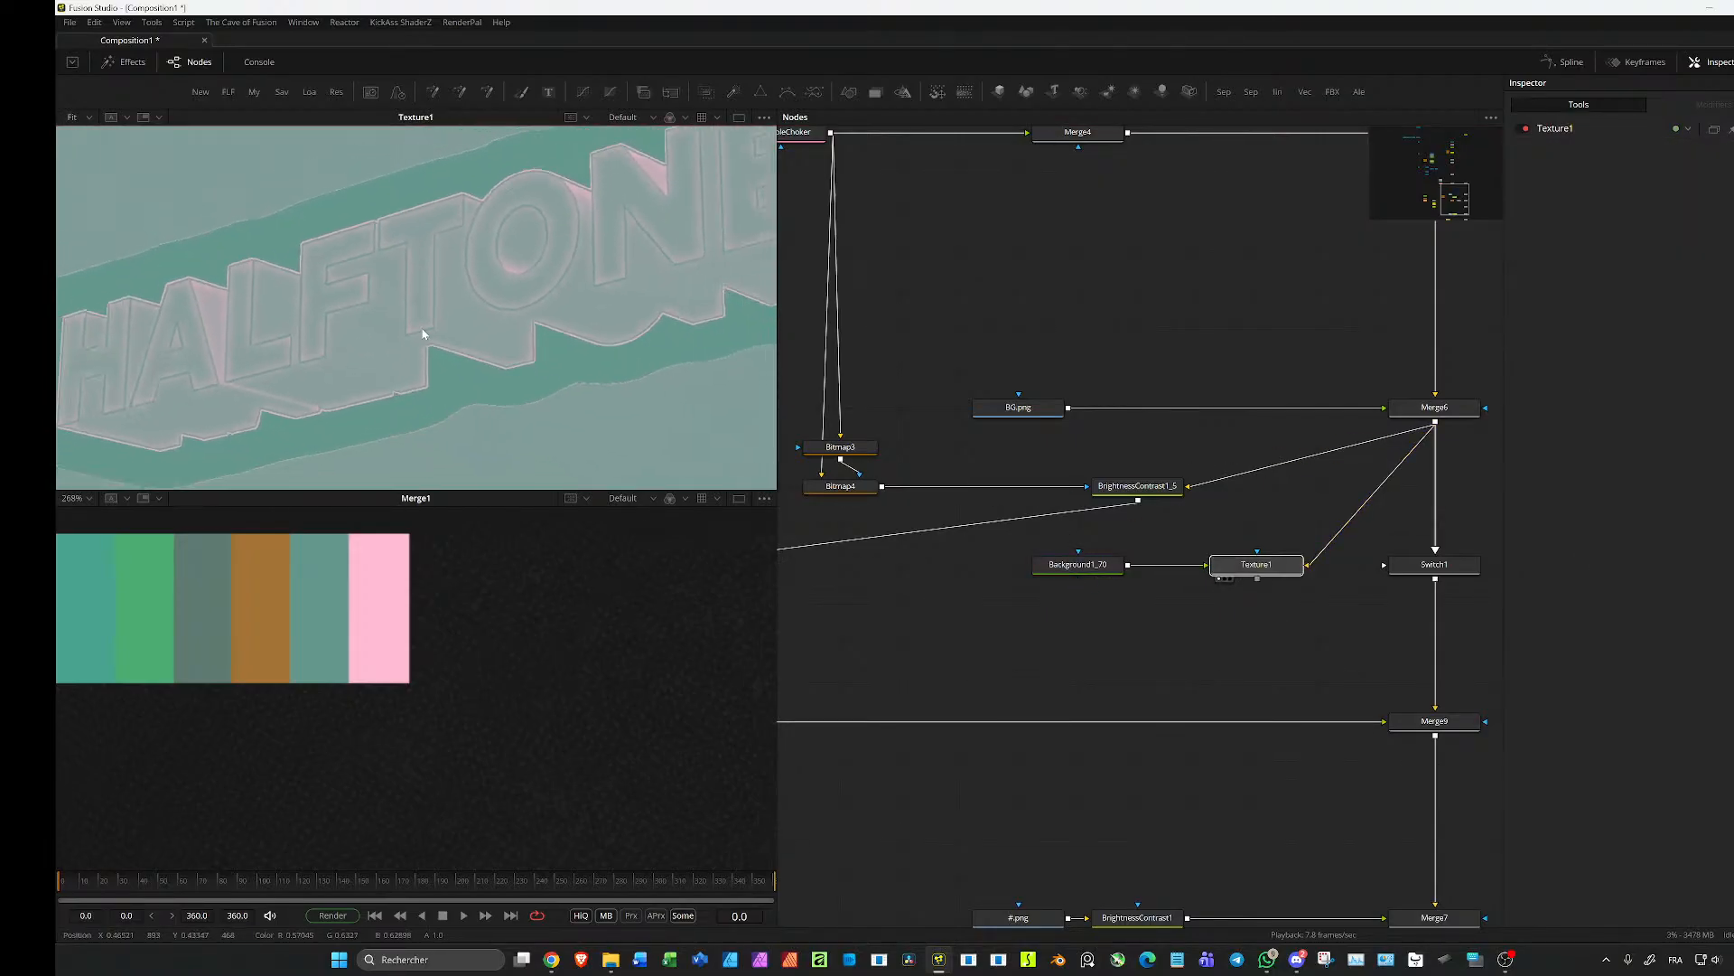
Step: Insert a BrightnessContrast between Merge6 and Texture1 and adjust its contrast to shift the gradient mapping
left_click(1320, 506)
key("ctrl+v")
left_click_drag(1317, 522, 1259, 525)
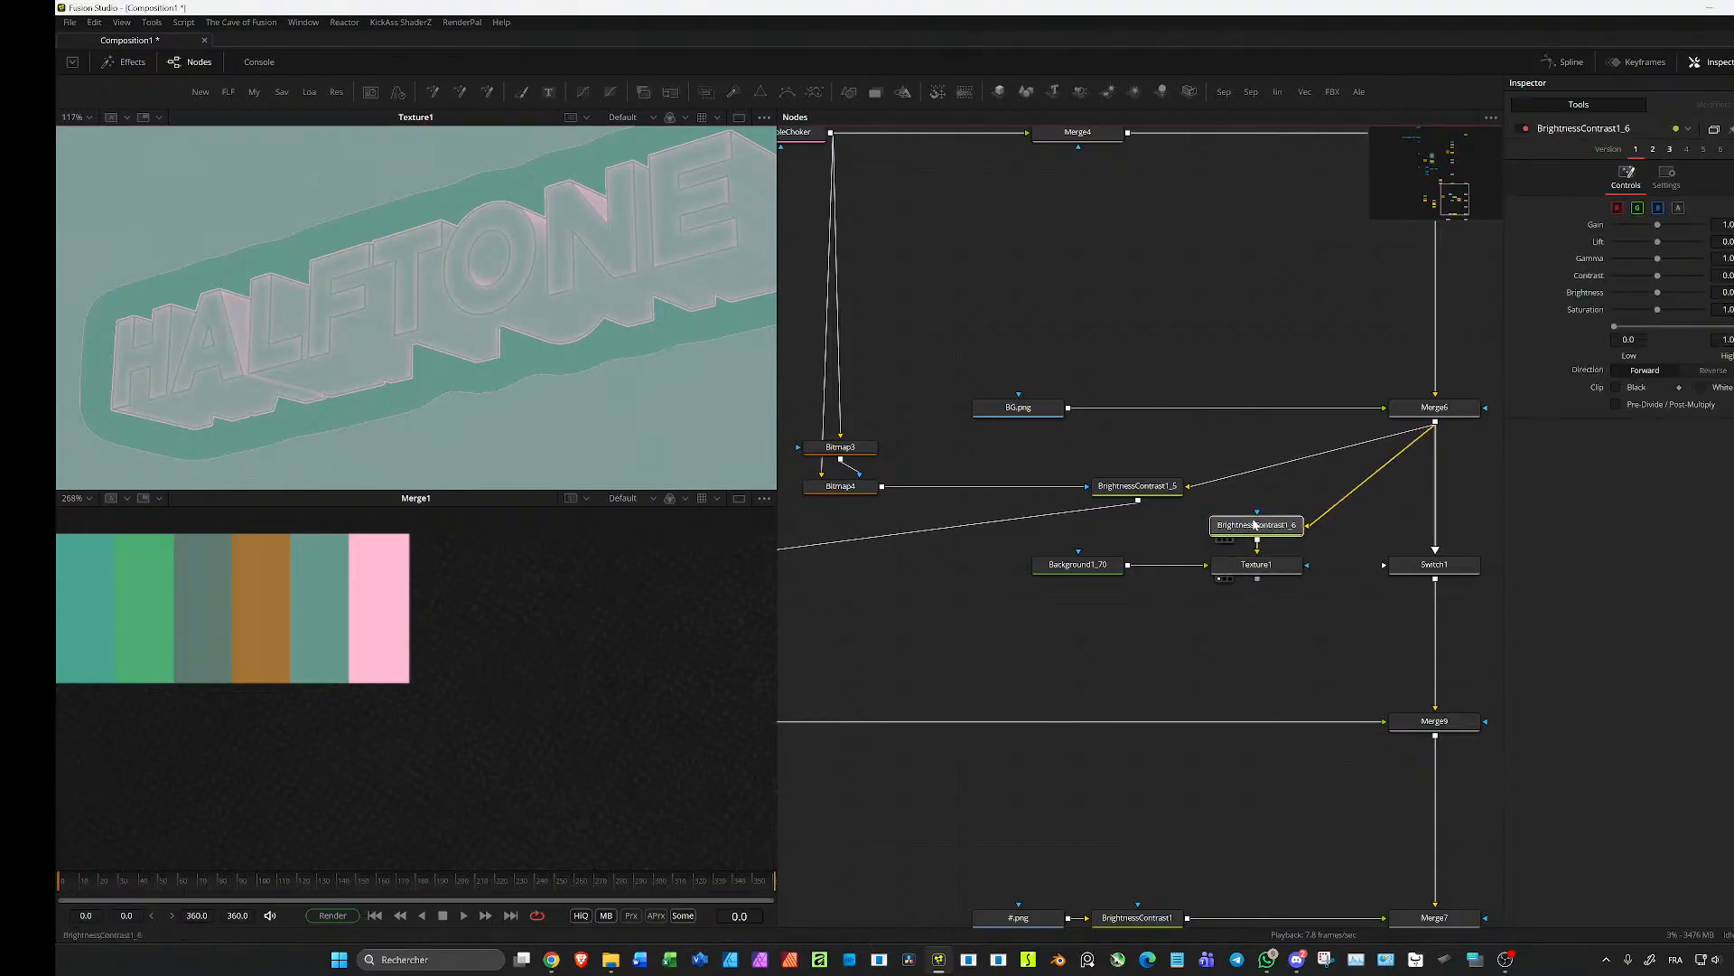
left_click_drag(1657, 275, 1711, 280)
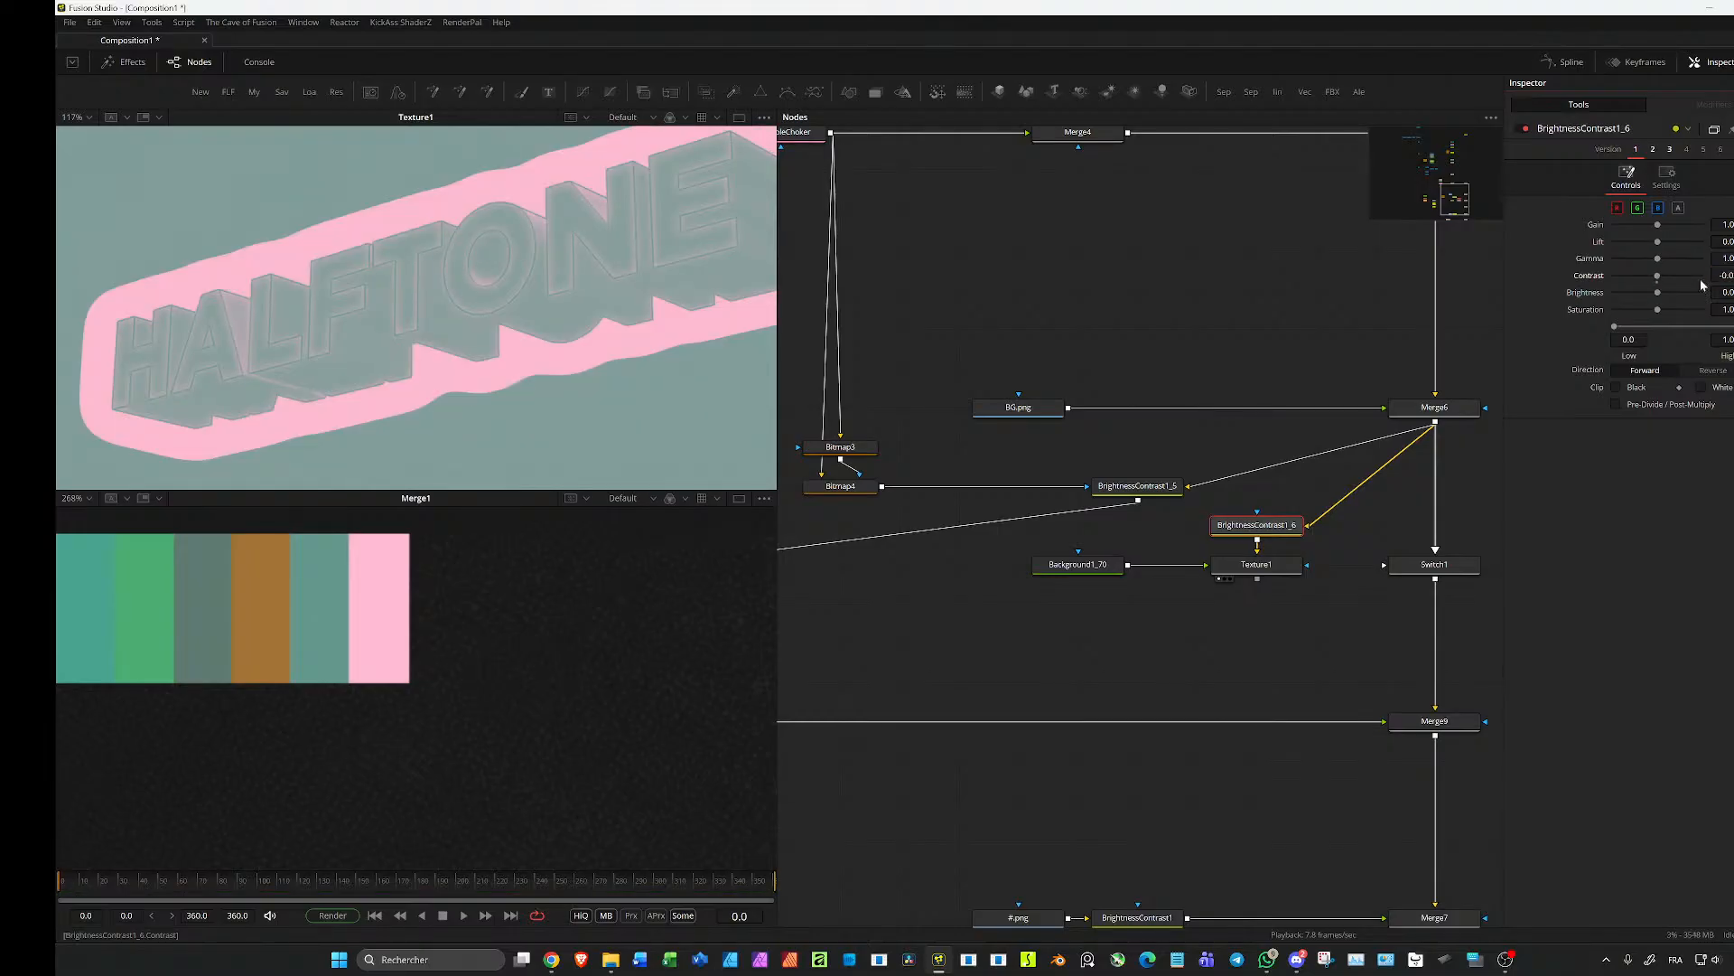
Step: Connect Texture1 to Switch1, set the switch source to Input1 and check the recoloured Merge1 composite
left_click(1256, 565)
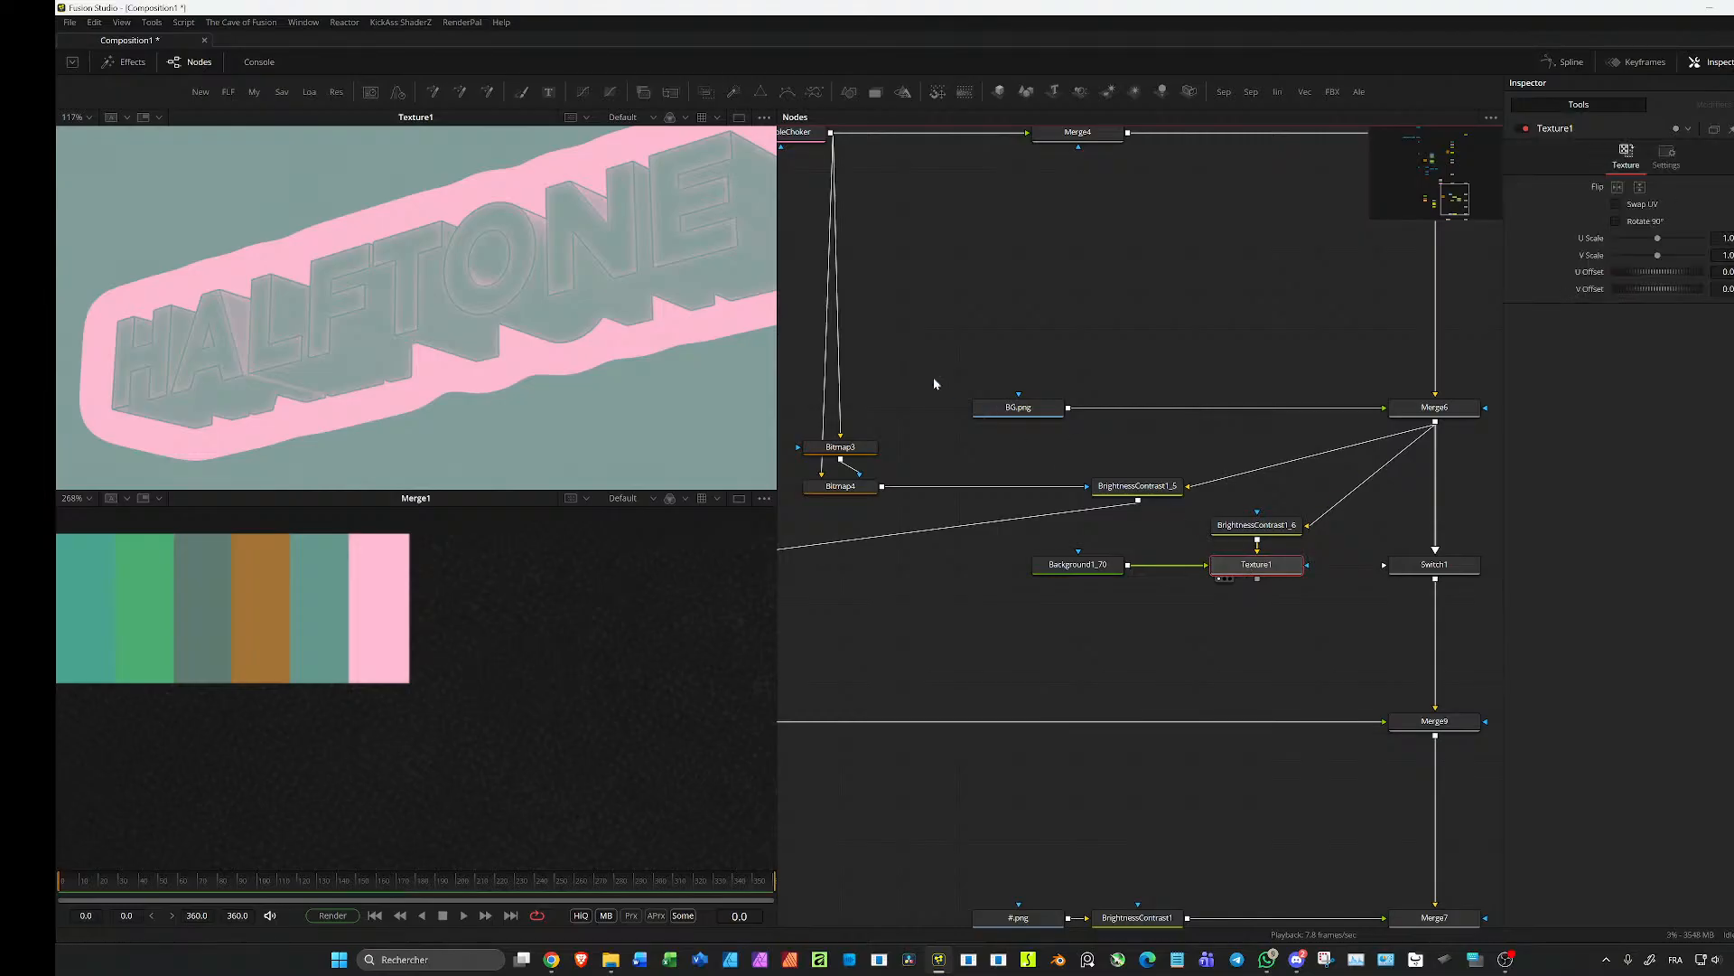
scroll(1219, 354, "down", 2)
left_click_drag(1284, 501, 1336, 501)
left_click(1375, 502)
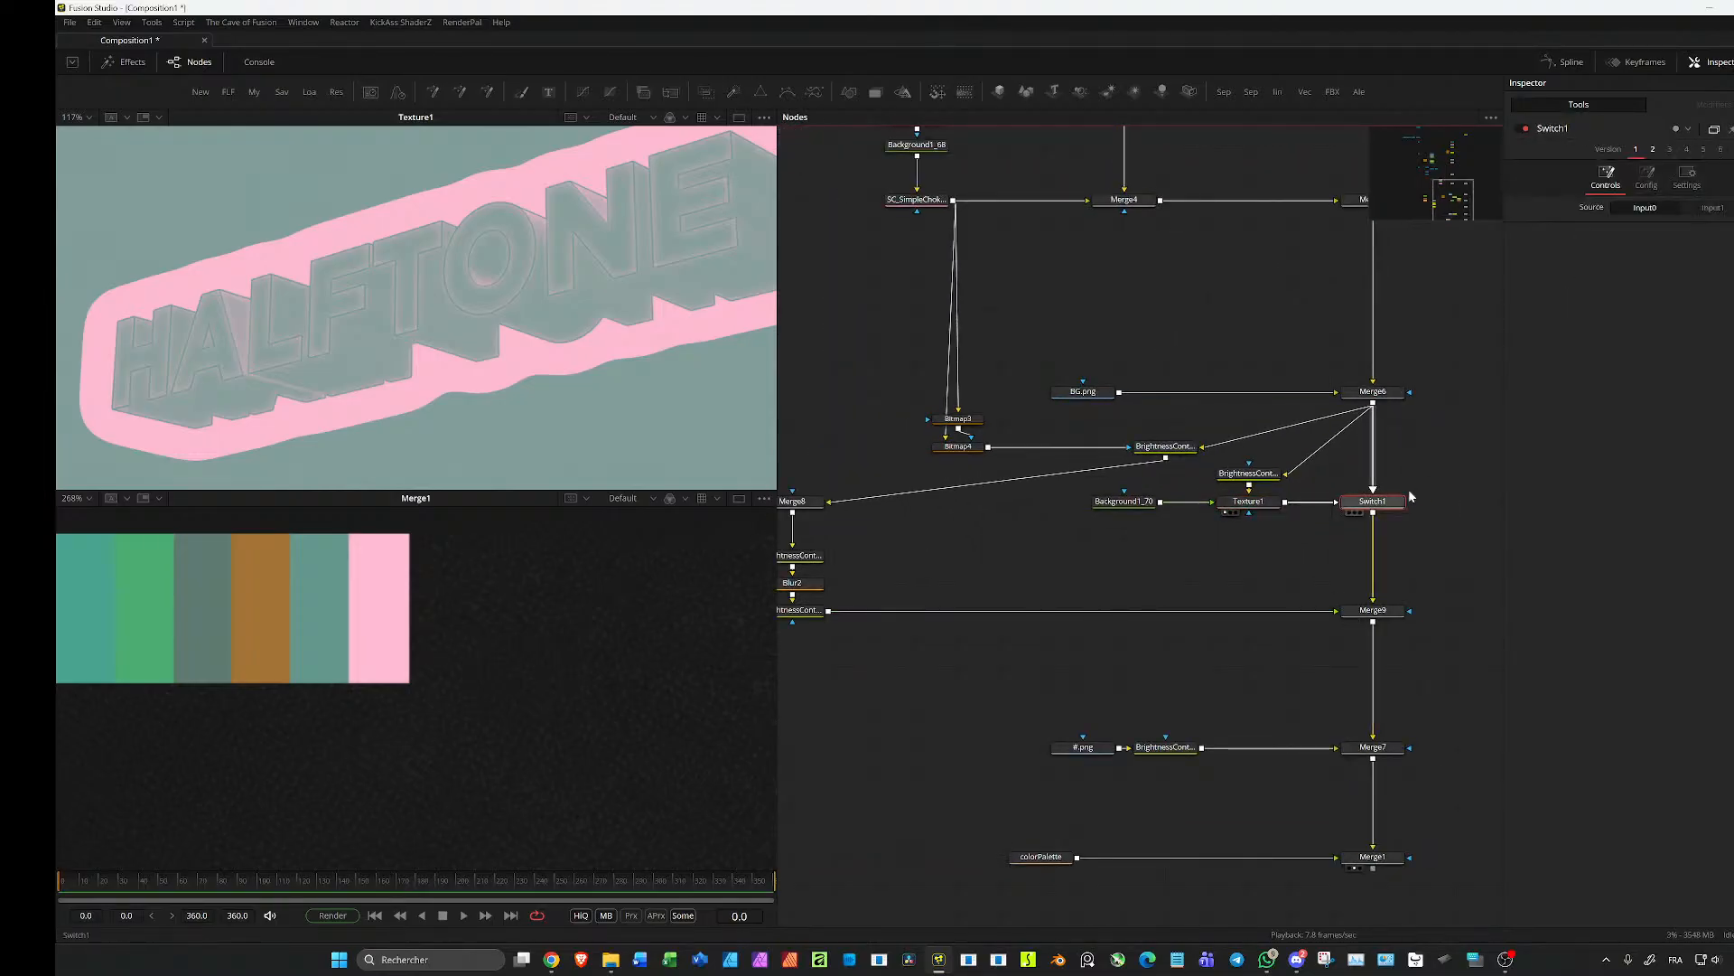
left_click(1713, 207)
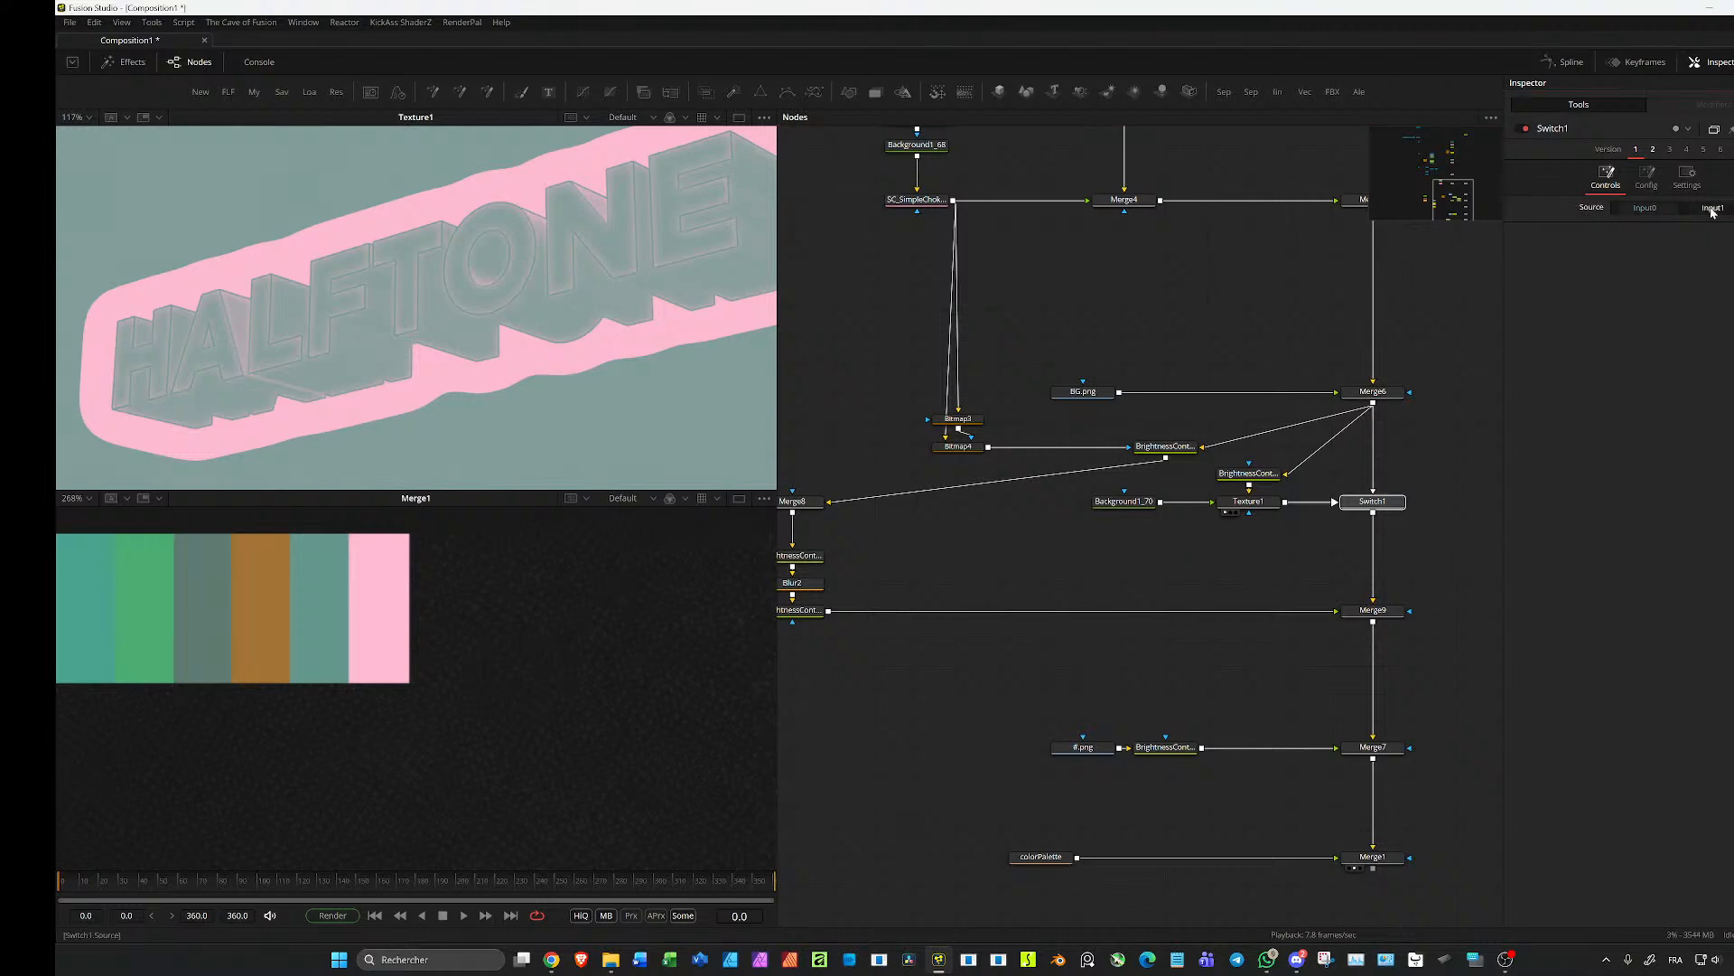
key("ctrl+f")
scroll(469, 686, "up", 3)
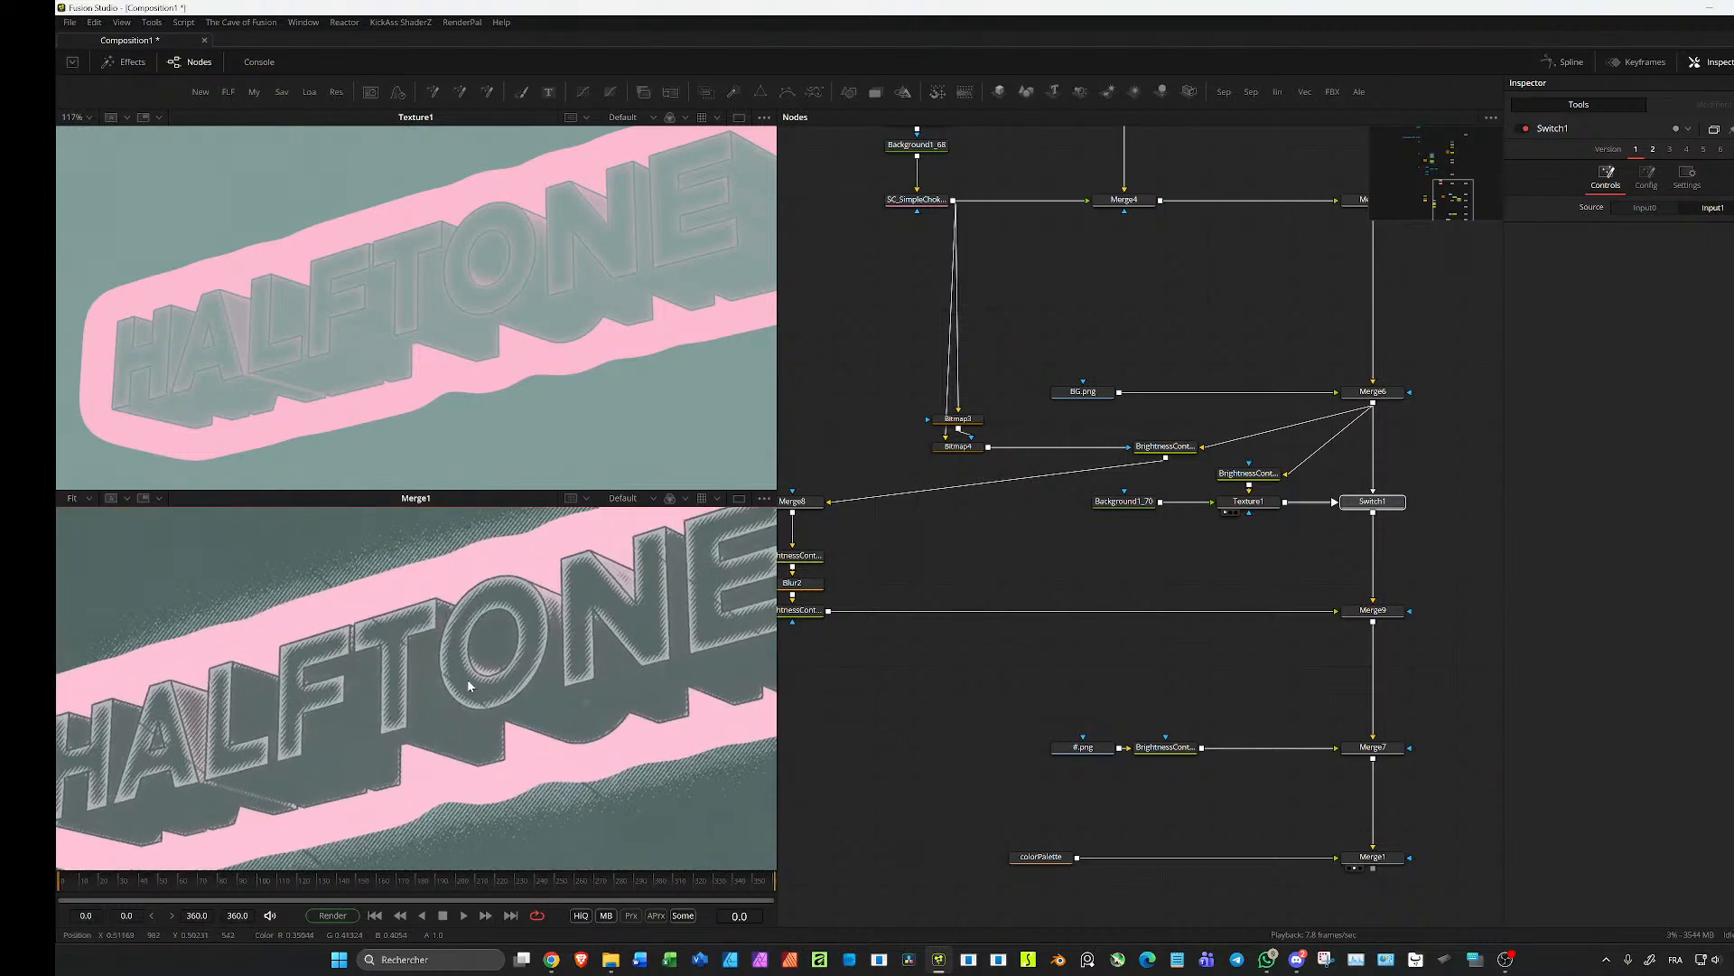
key("ctrl+f")
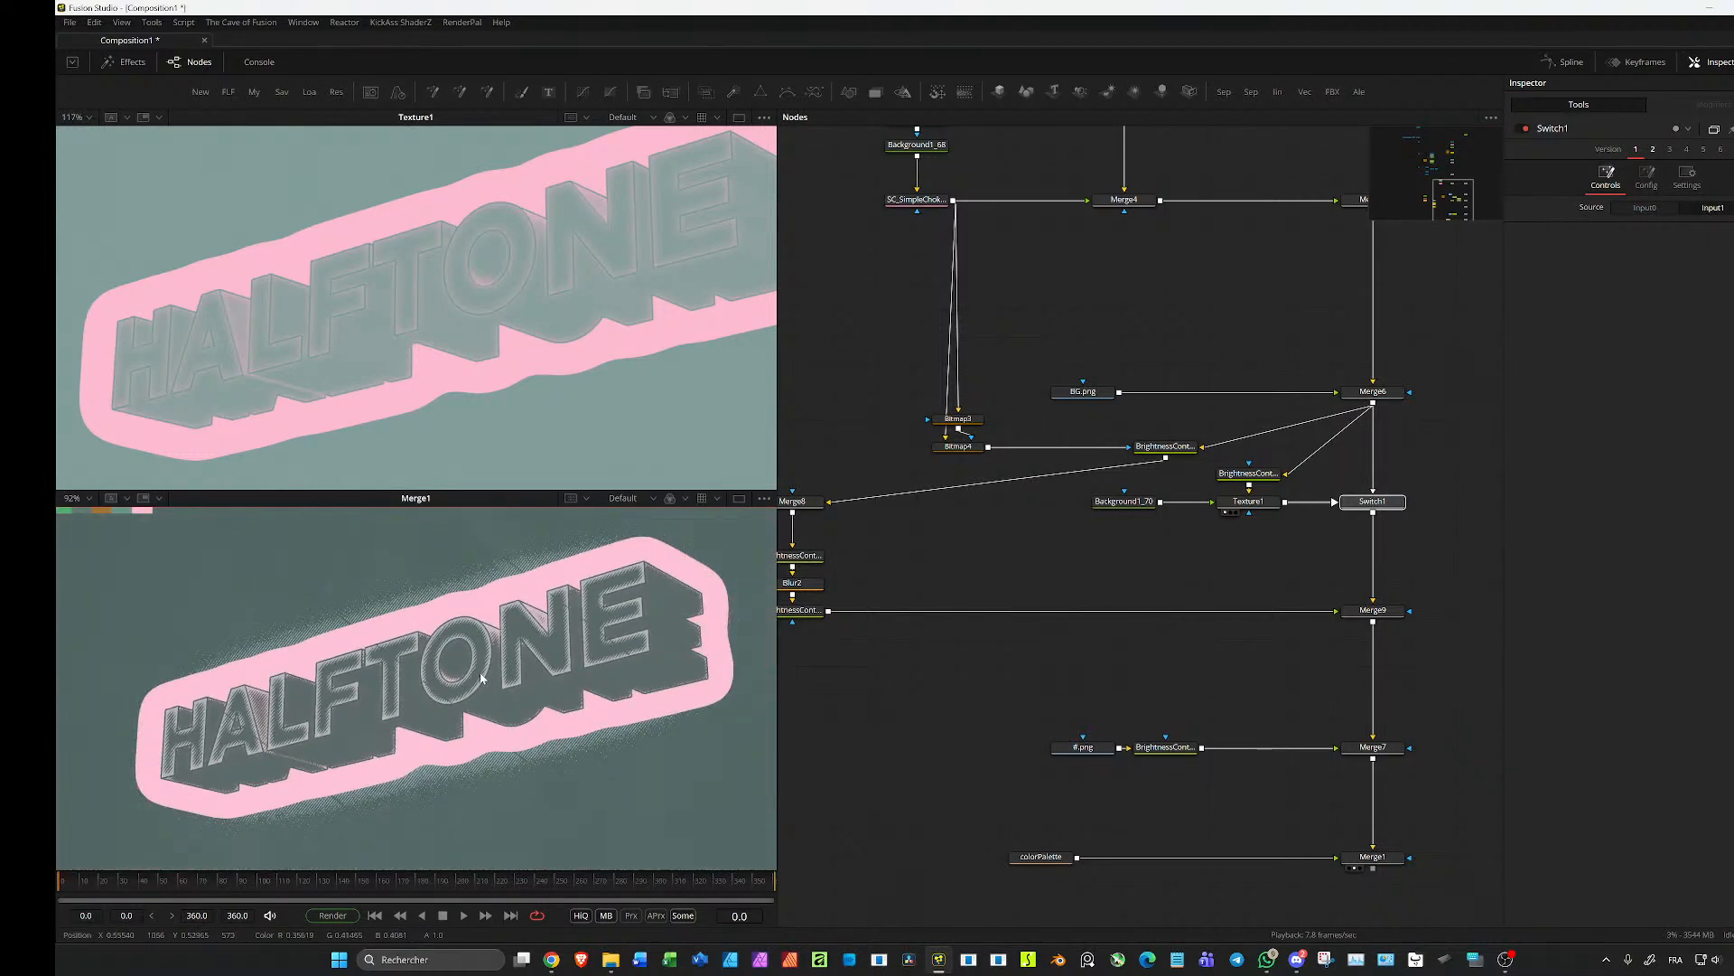
Step: Try lowering the blend of Merge6 to about 0.25, and reset it to its default
left_click(1397, 392)
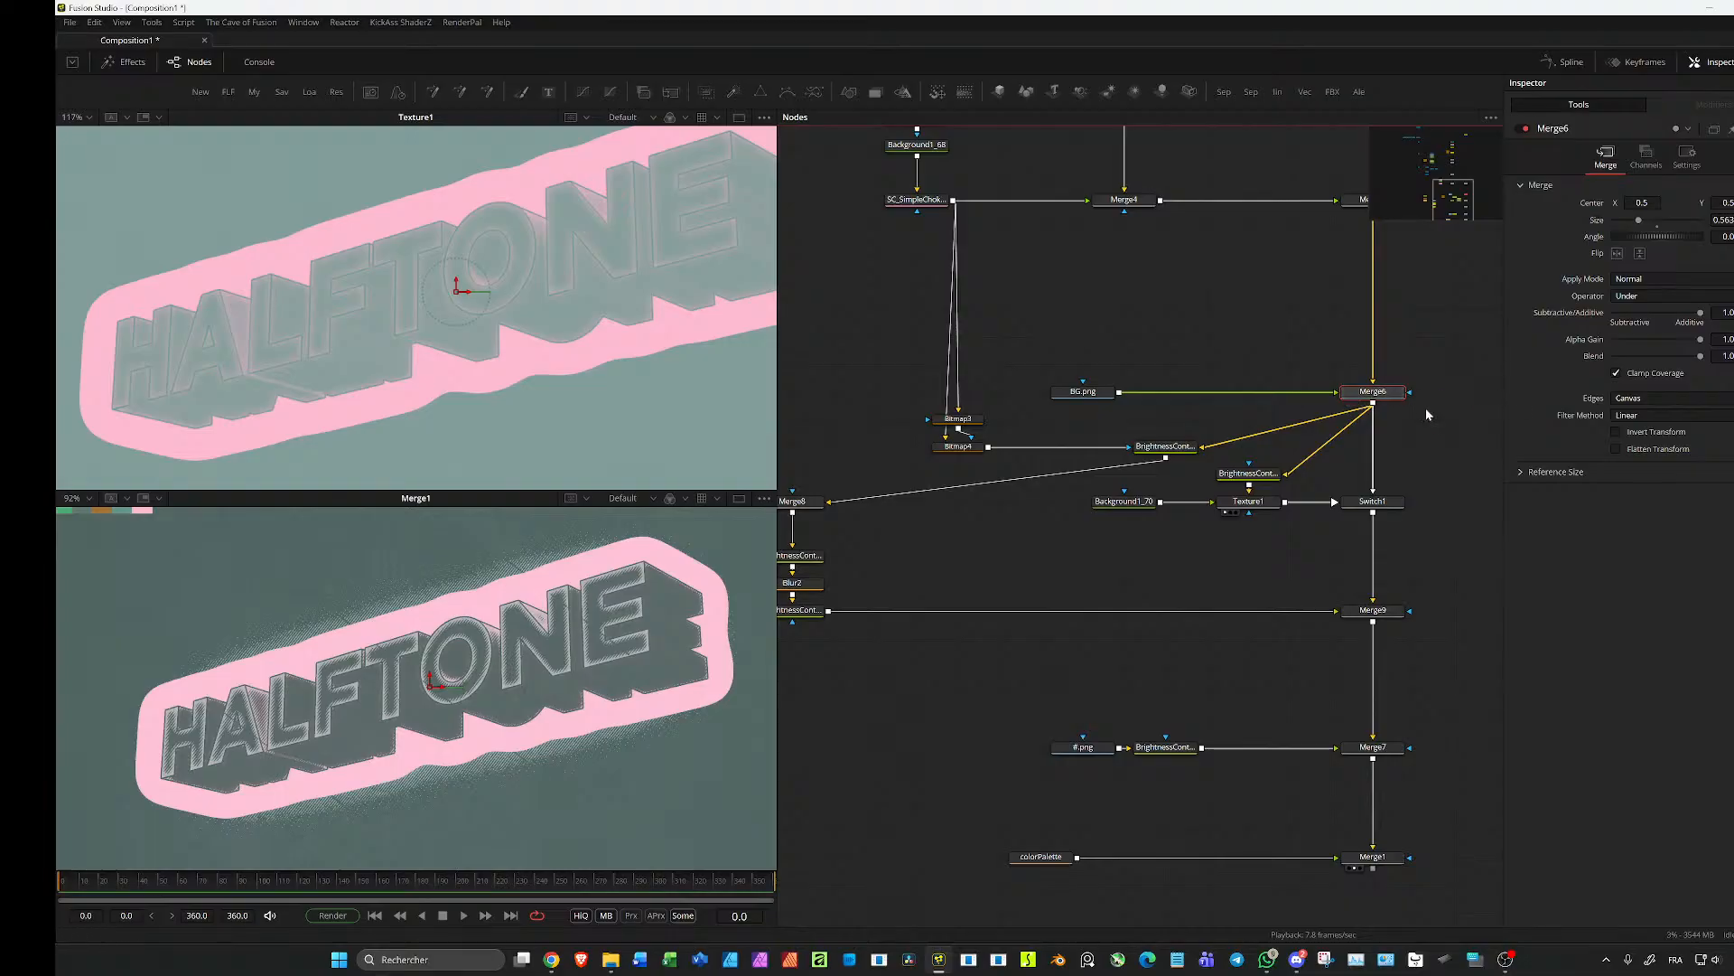
left_click_drag(1706, 359, 1637, 362)
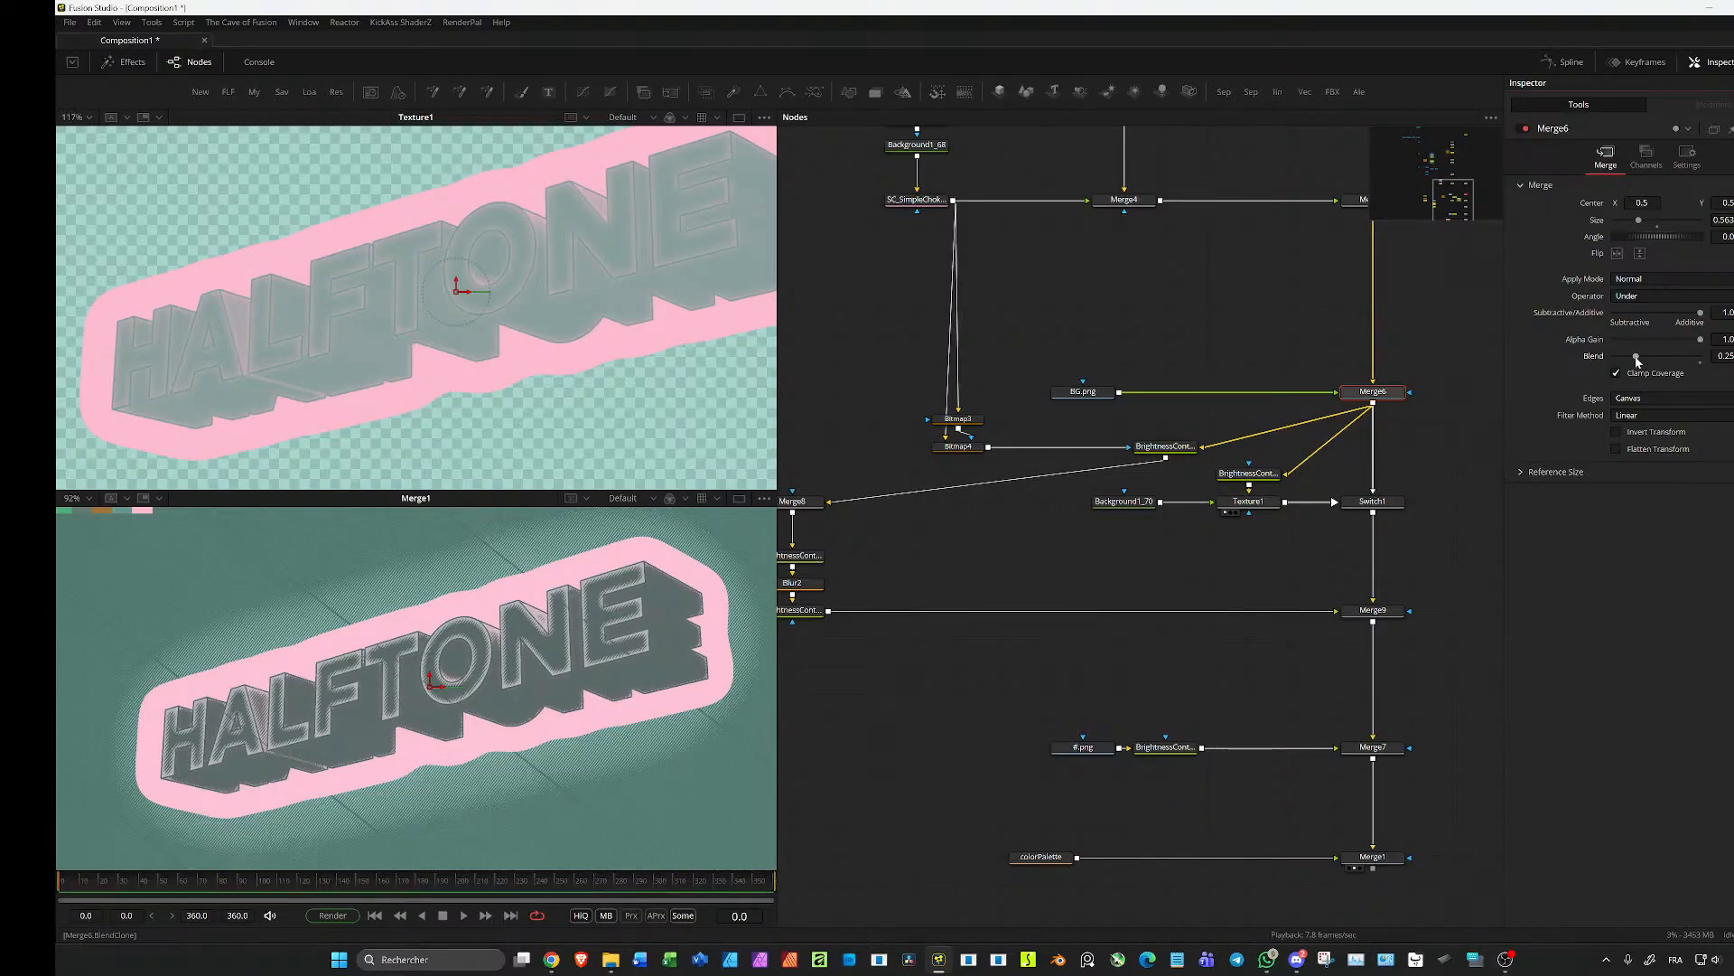
double_click(1584, 357)
Step: Add an expression to the Blend of Merge6 that references Switch1.Source
right_click(1583, 358)
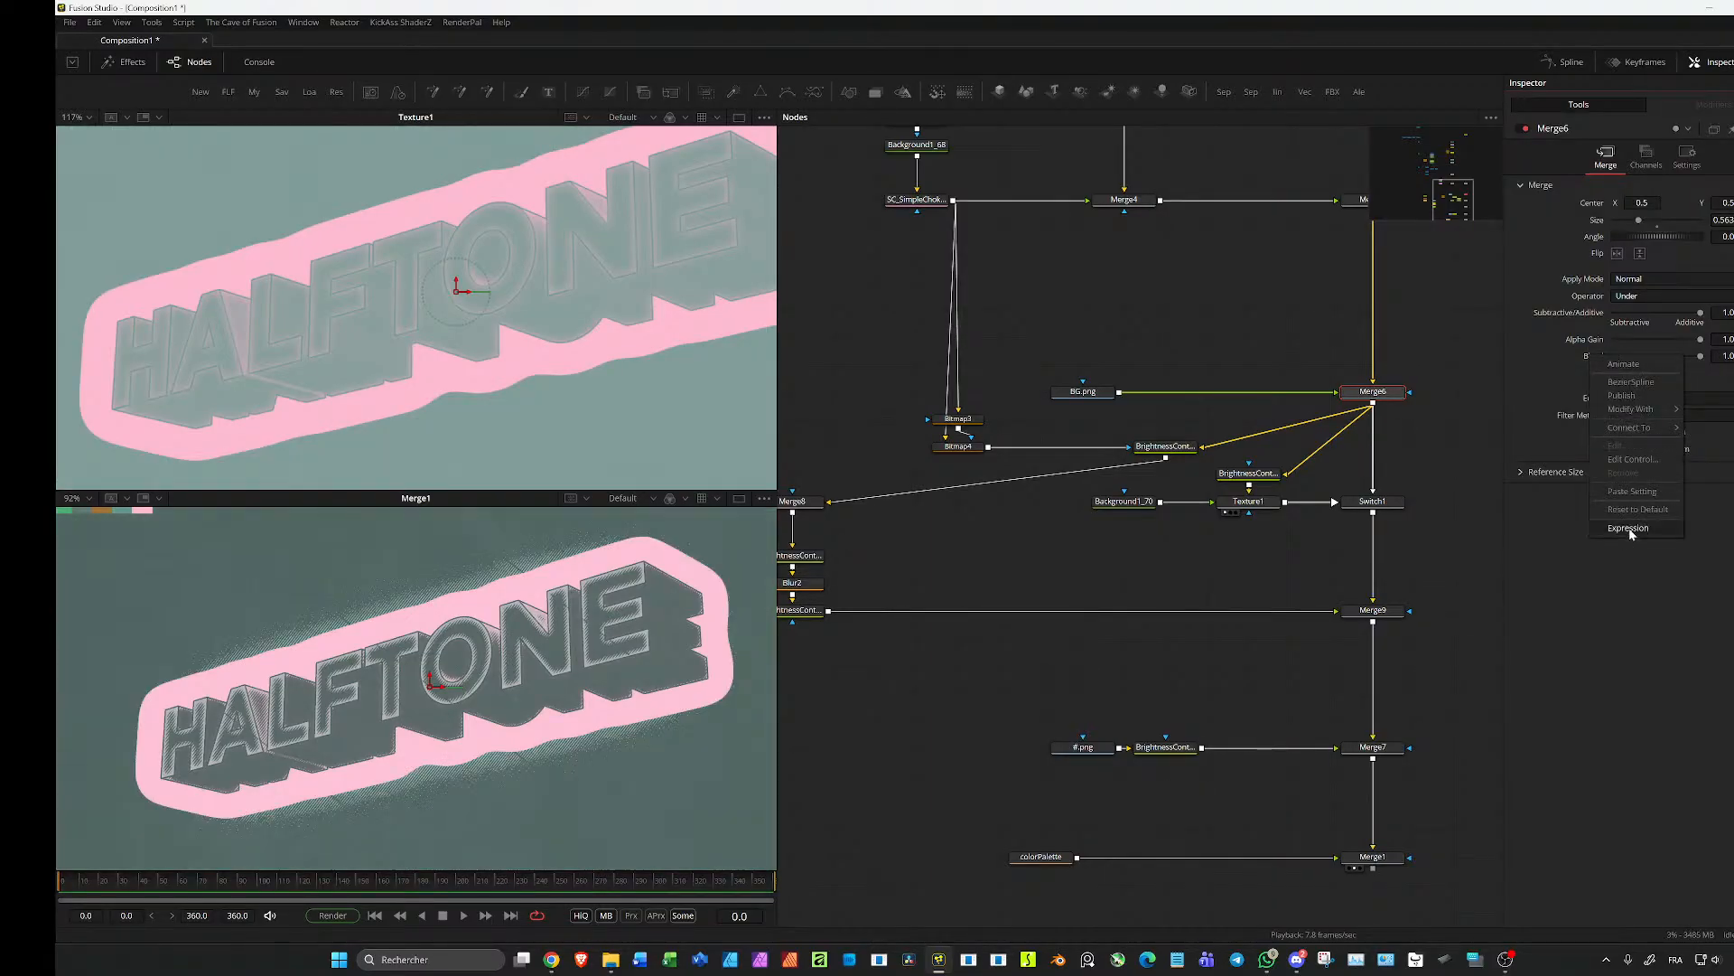
left_click(1629, 528)
type("iif(")
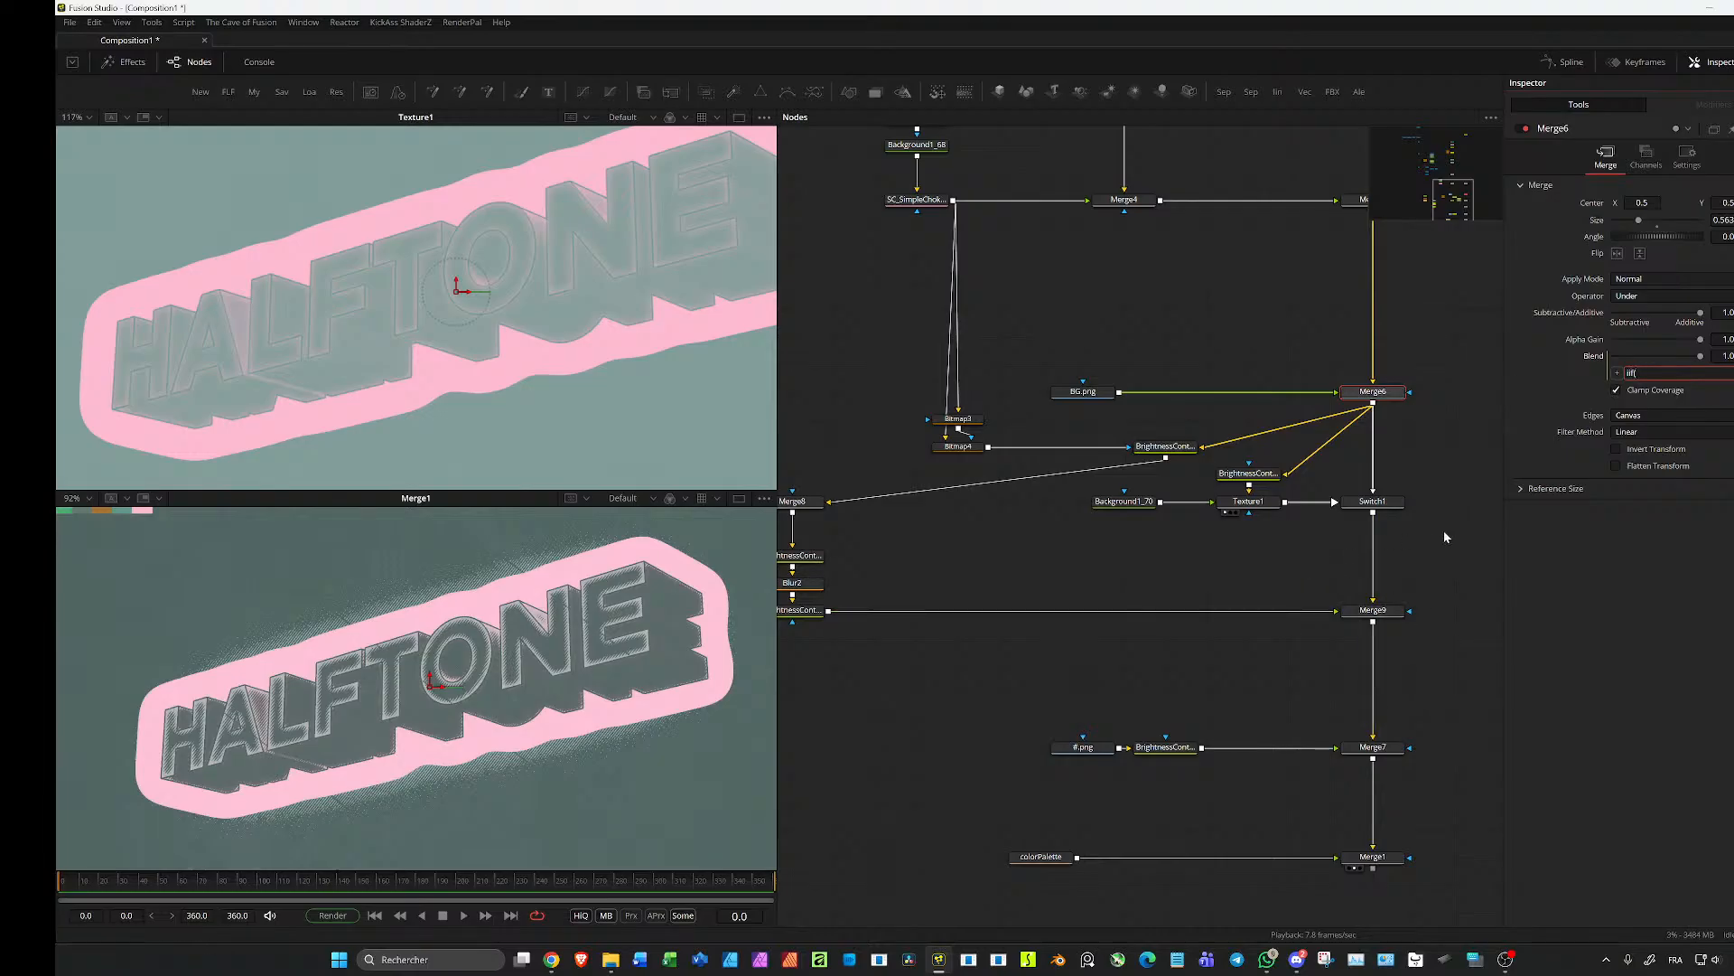
left_click(1368, 503)
left_click(1360, 396)
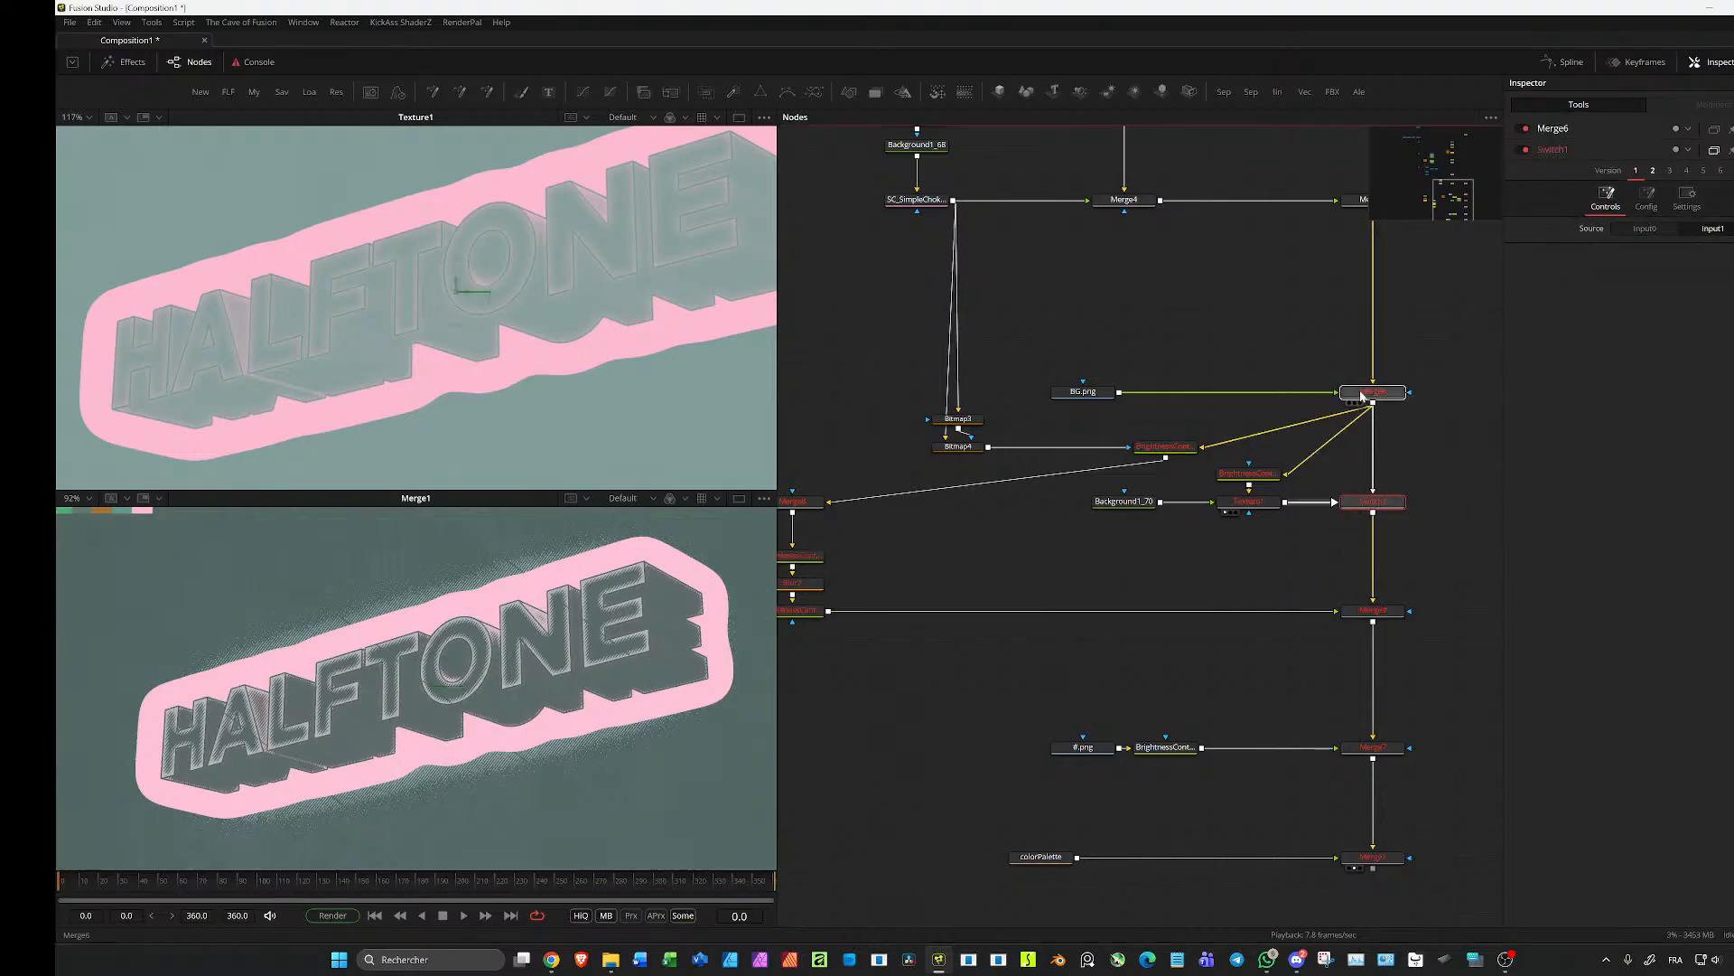
left_click(1643, 371)
left_click_drag(1617, 375, 1603, 588)
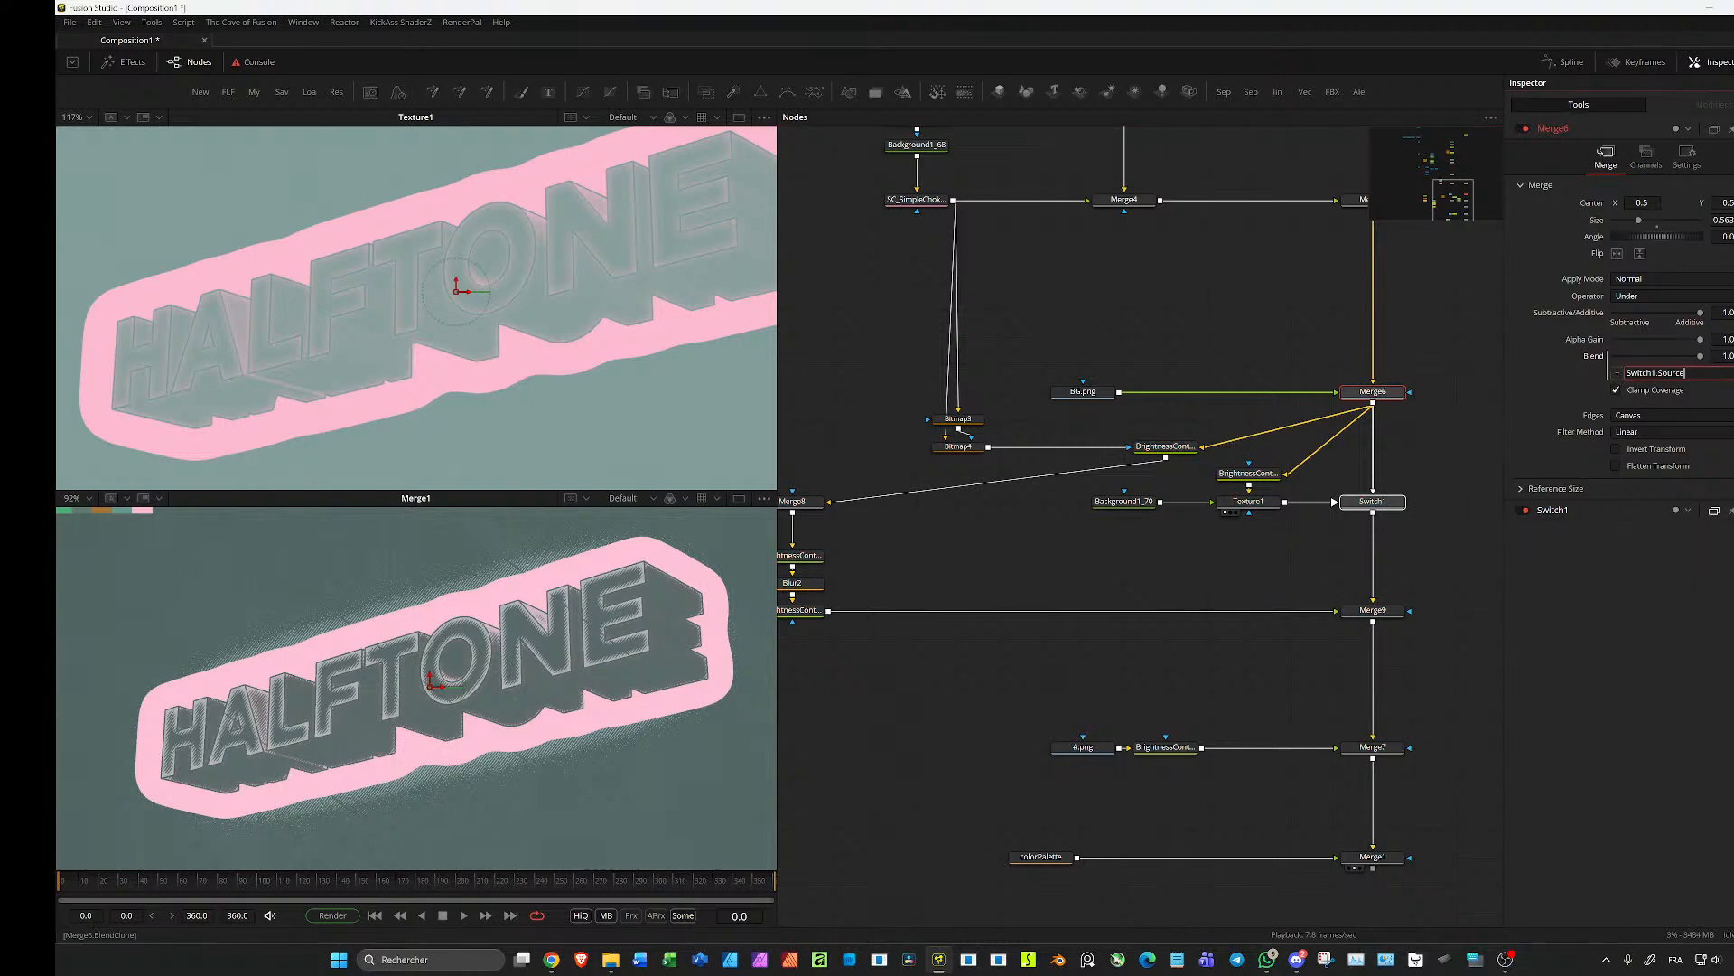
Step: Set the Blend expression of Merge6 to iif(Switch1.Source==0,0.25,1)
left_click(1627, 372)
type("iif(")
left_click(1342, 504)
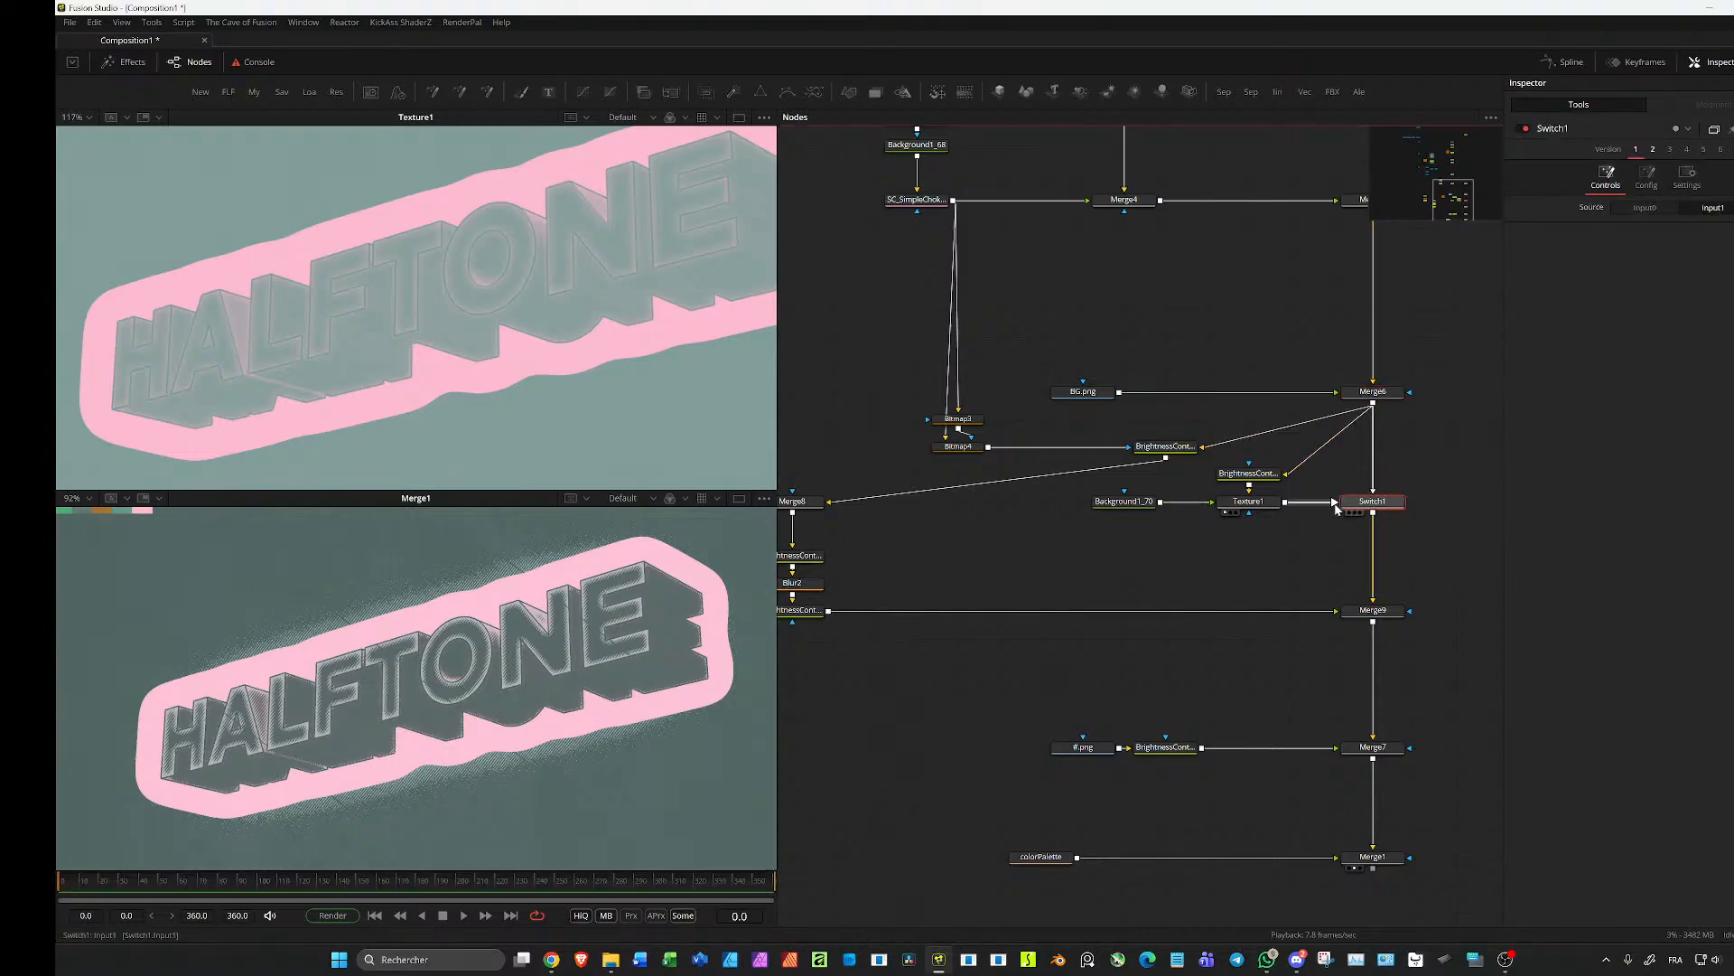
left_click(1373, 391)
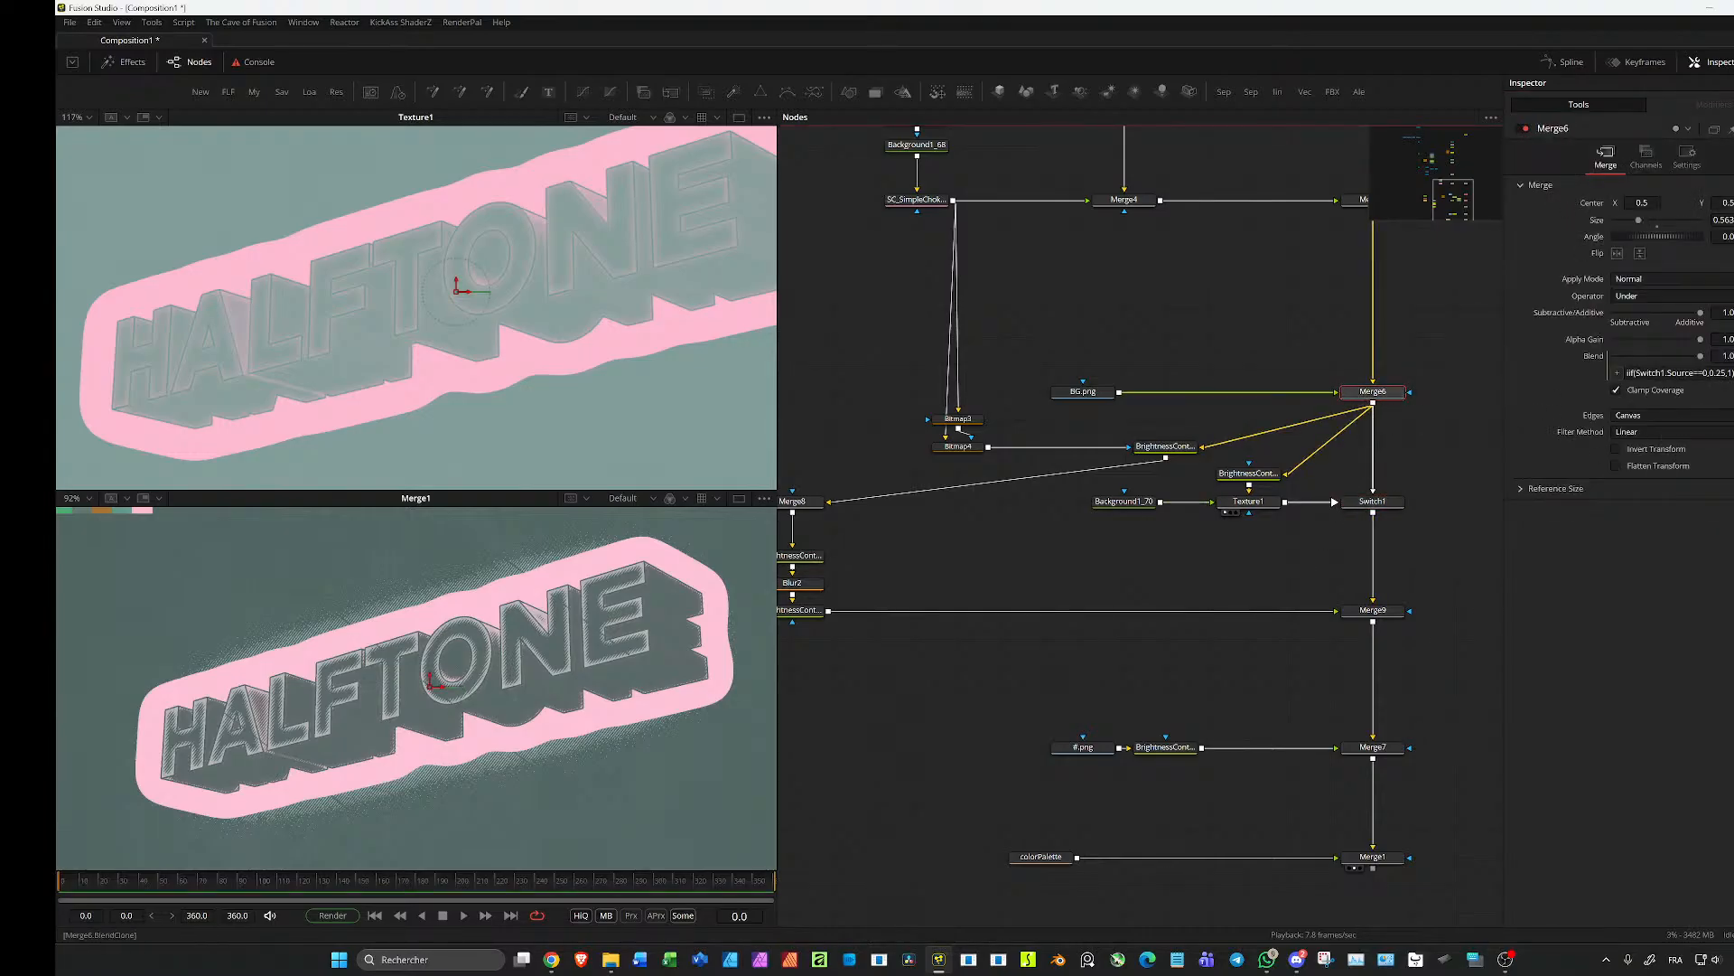
Step: Set the Switch1 source to Input0 and check the Merge6 blend and the Merge1 composite
left_click(1373, 501)
left_click(1654, 214)
left_click(1373, 391)
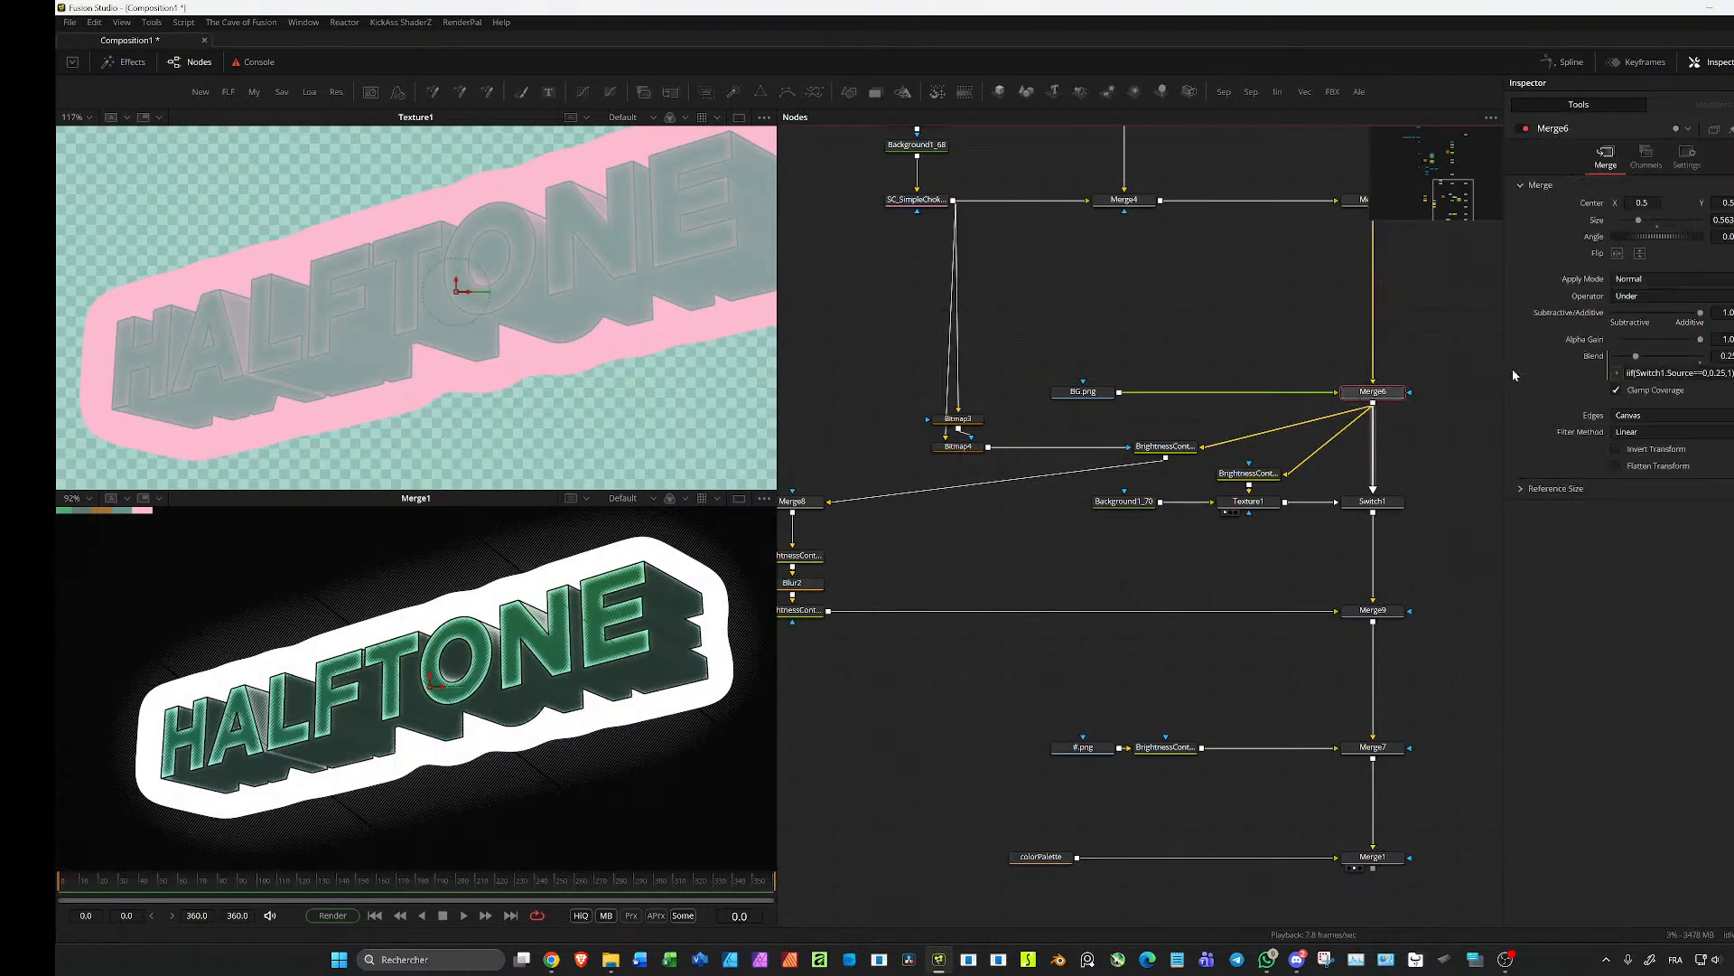
scroll(494, 649, "down", 5)
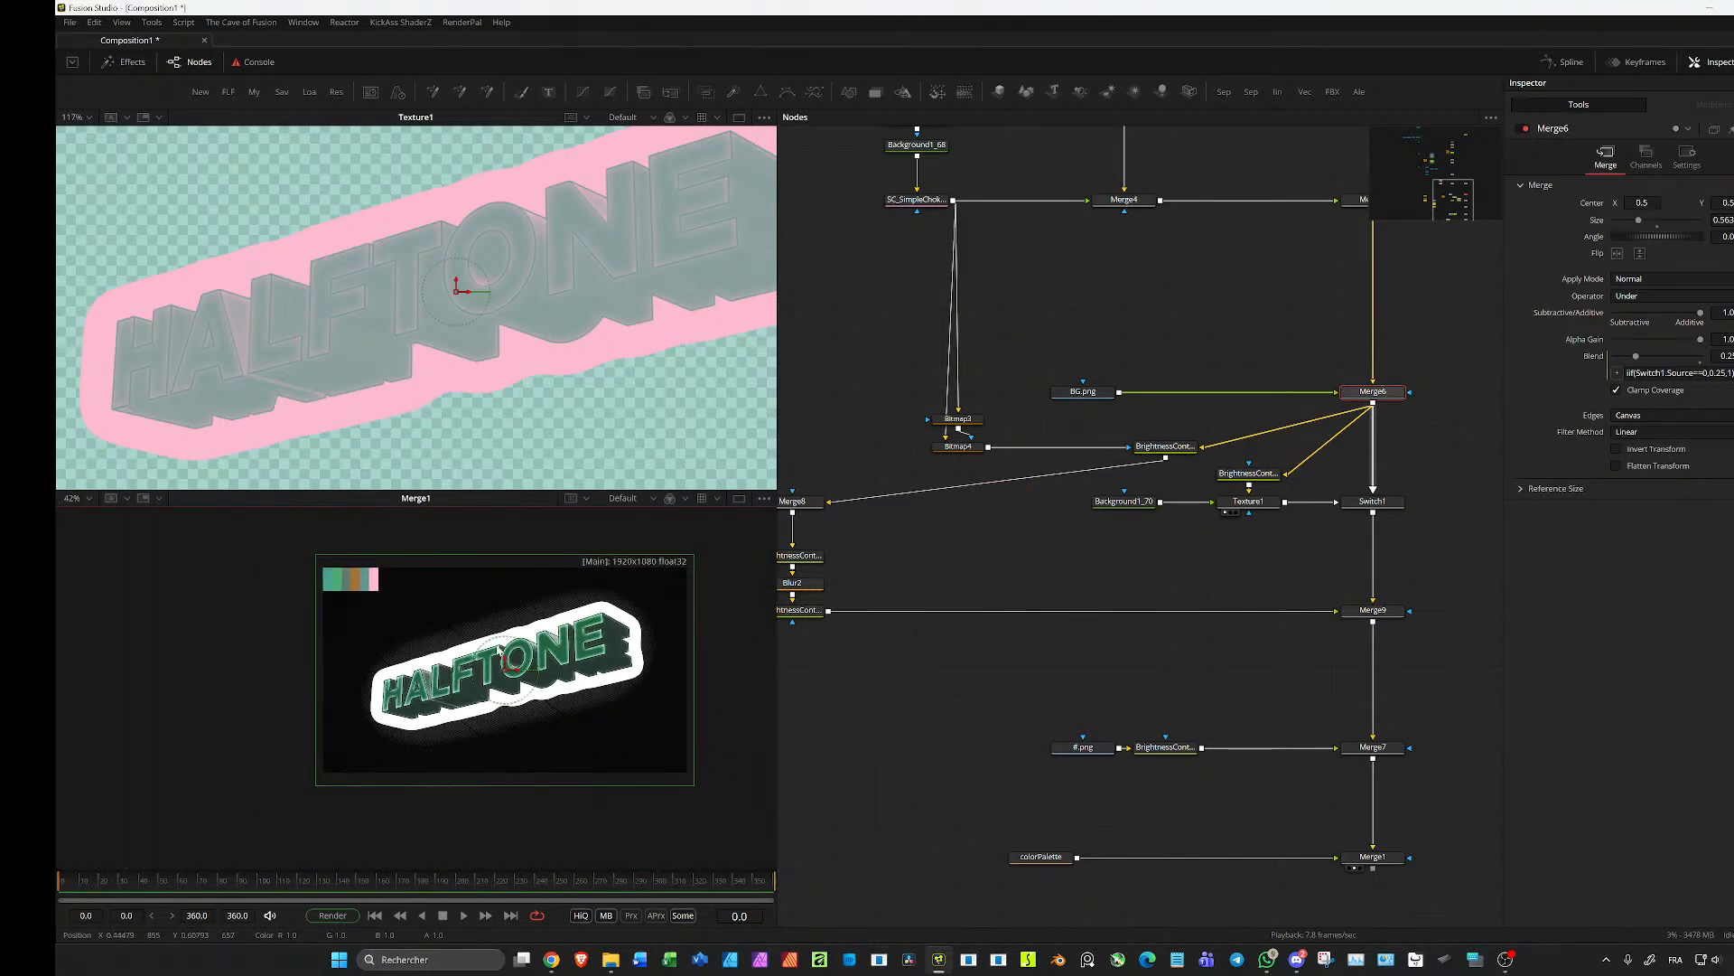
key("ctrl+f")
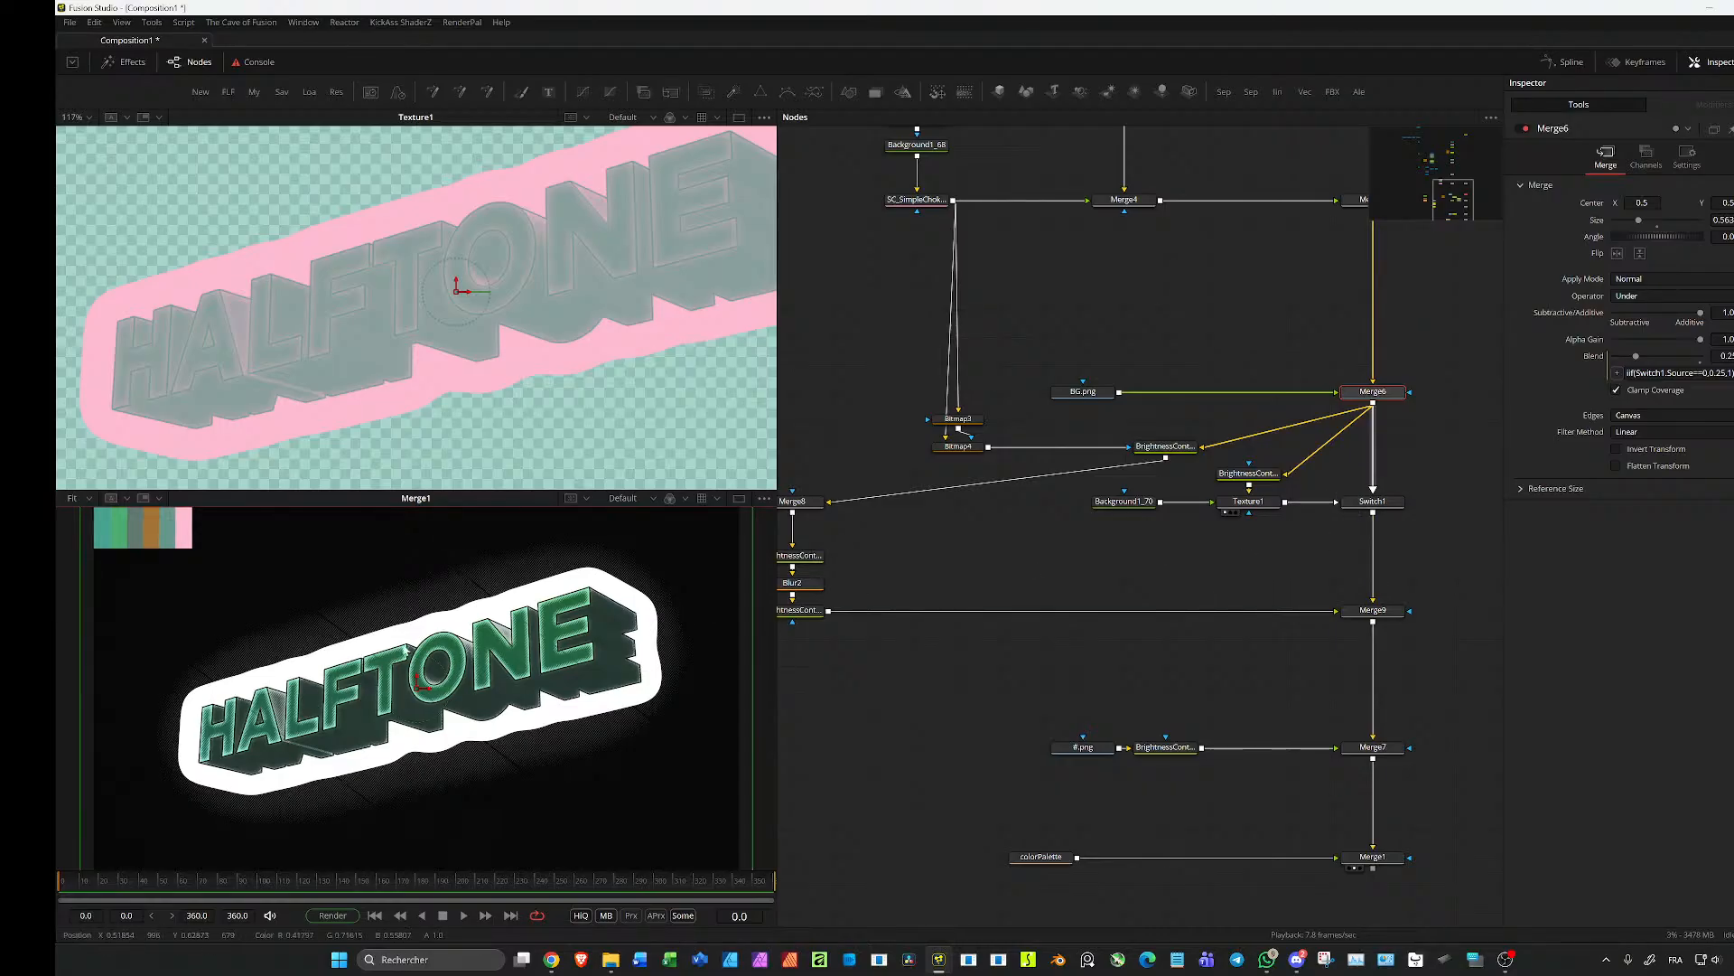
scroll(395, 641, "up", 3)
scroll(395, 642, "down", 4)
scroll(395, 642, "up", 1)
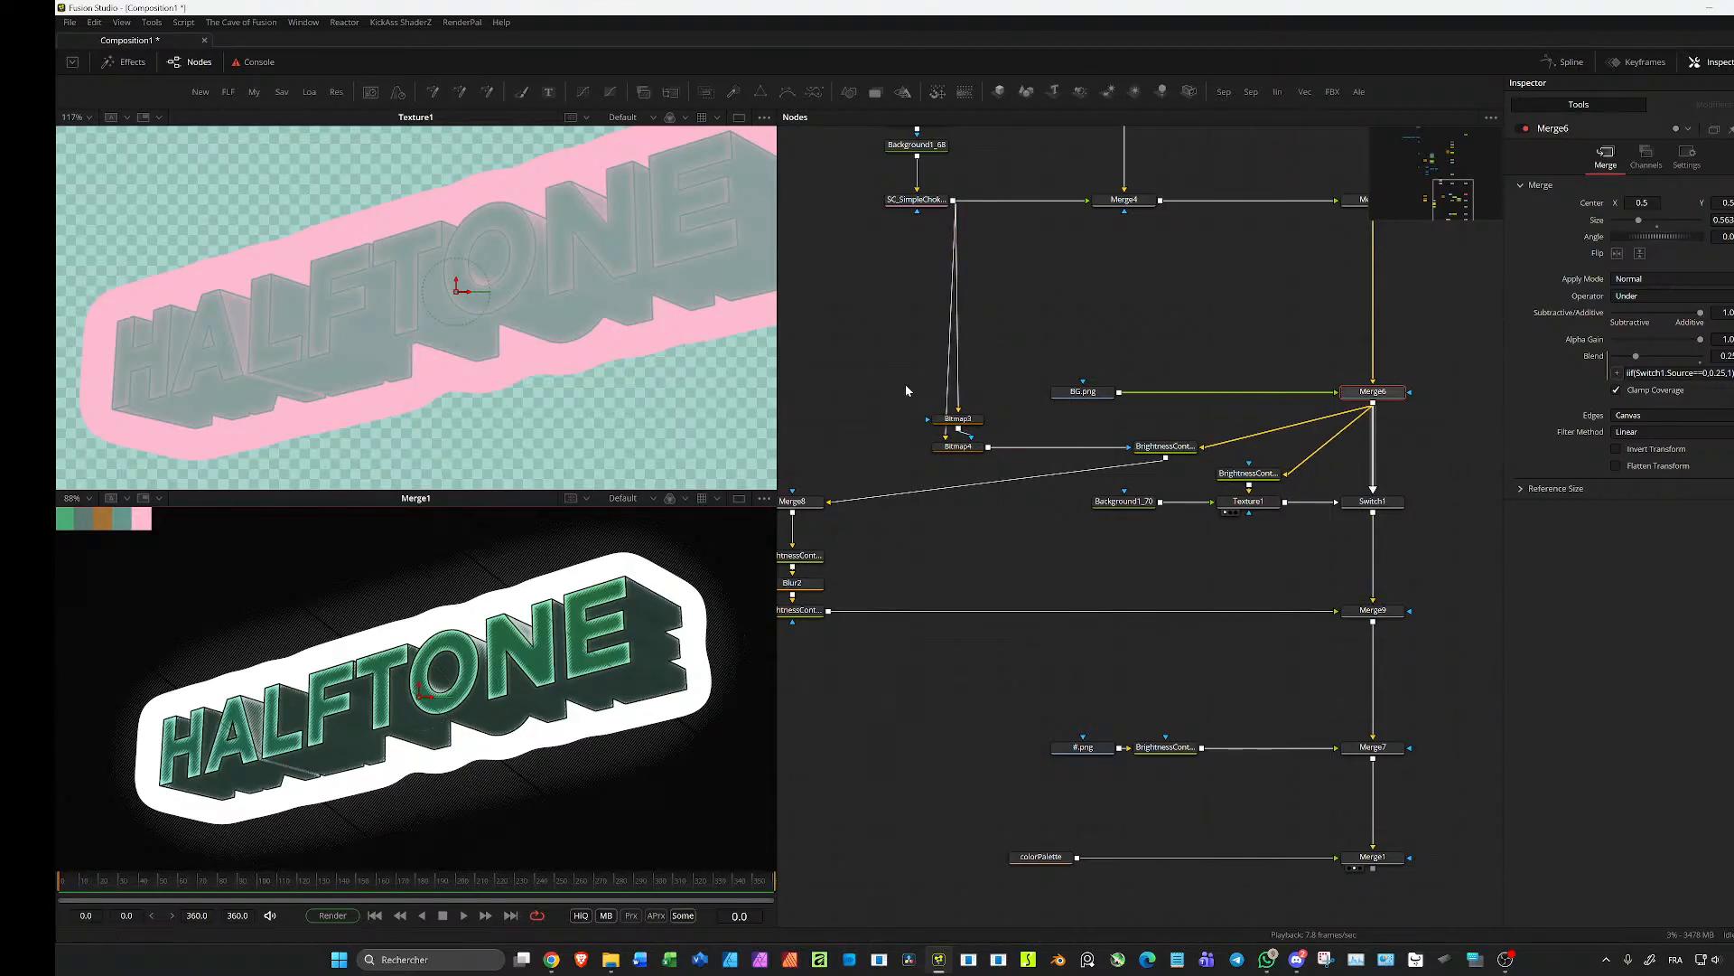
Step: Inspect the gradient stops of Background1_70 and the settings of Texture1
left_click(1124, 501)
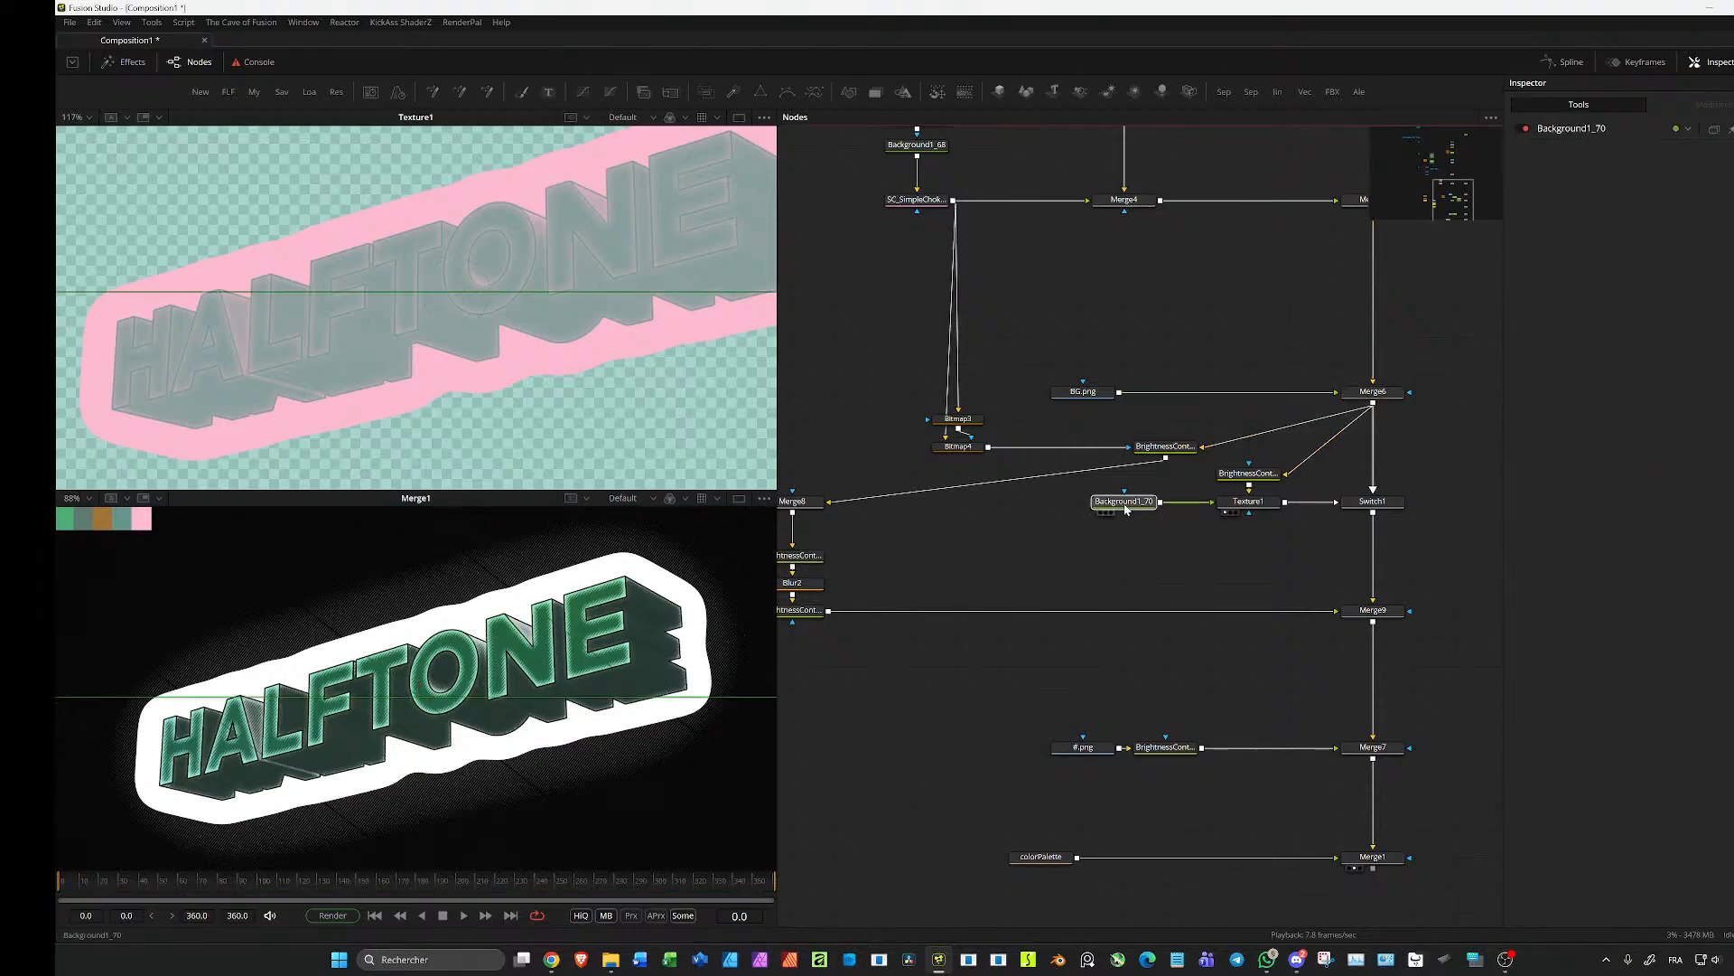
left_click(1612, 348)
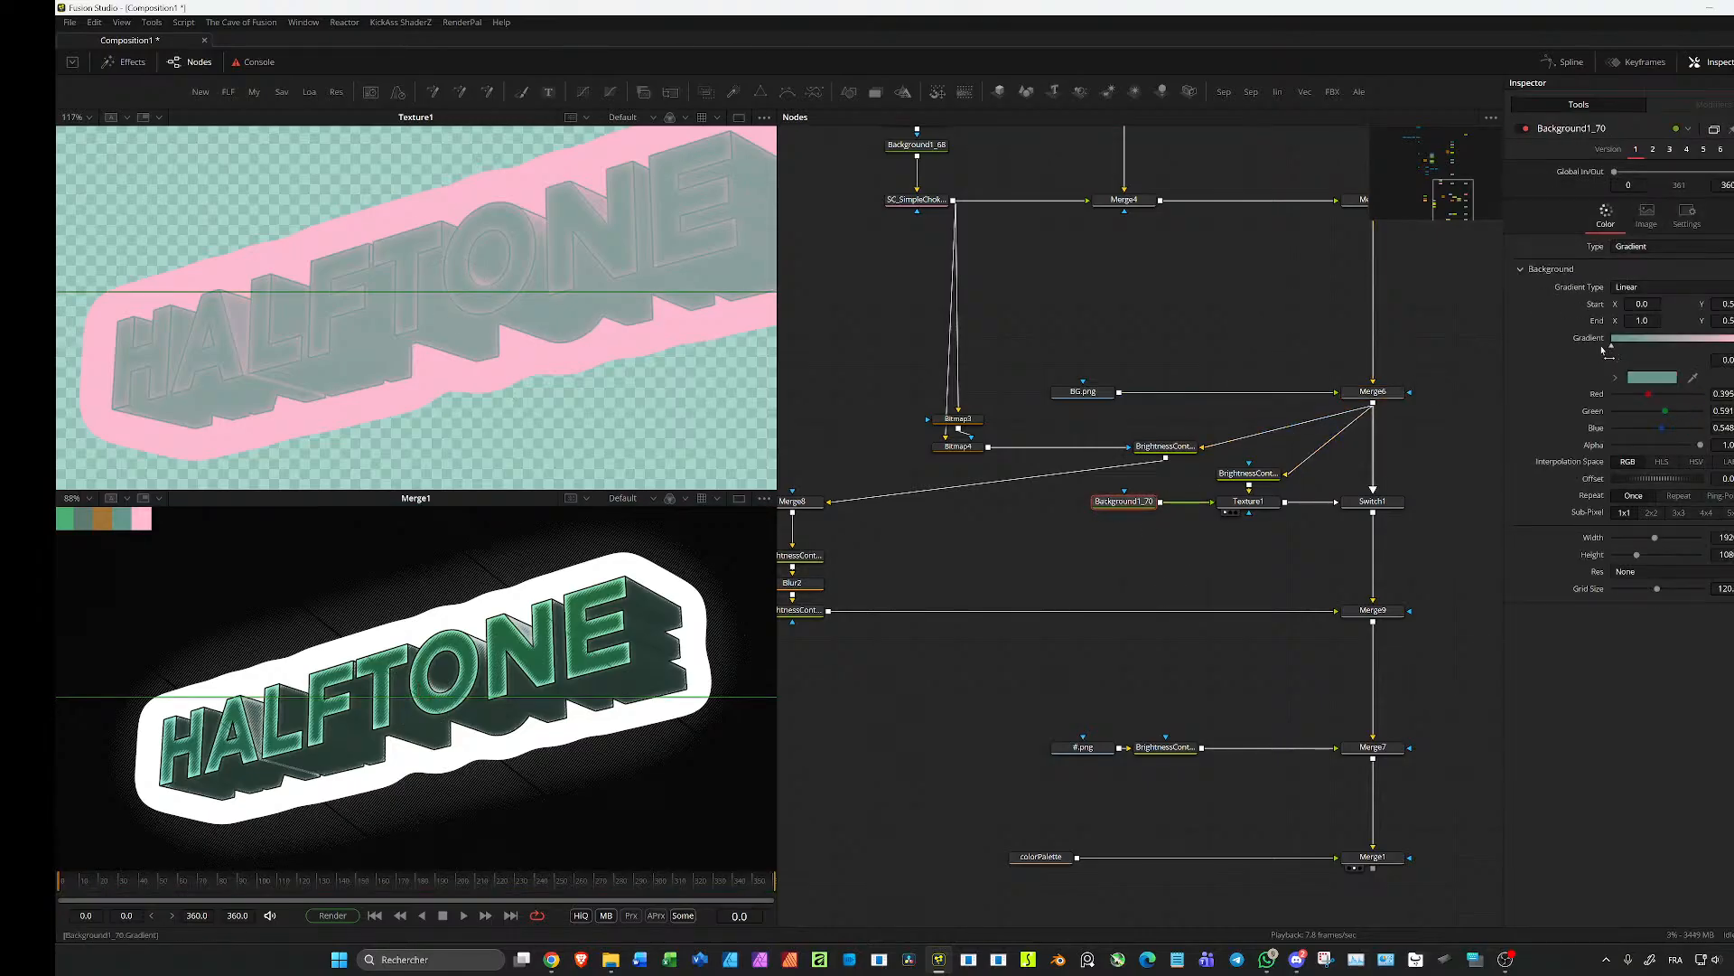
left_click(1733, 347)
scroll(571, 411, "down", 4)
left_click(1248, 501)
scroll(1252, 534, "up", 3)
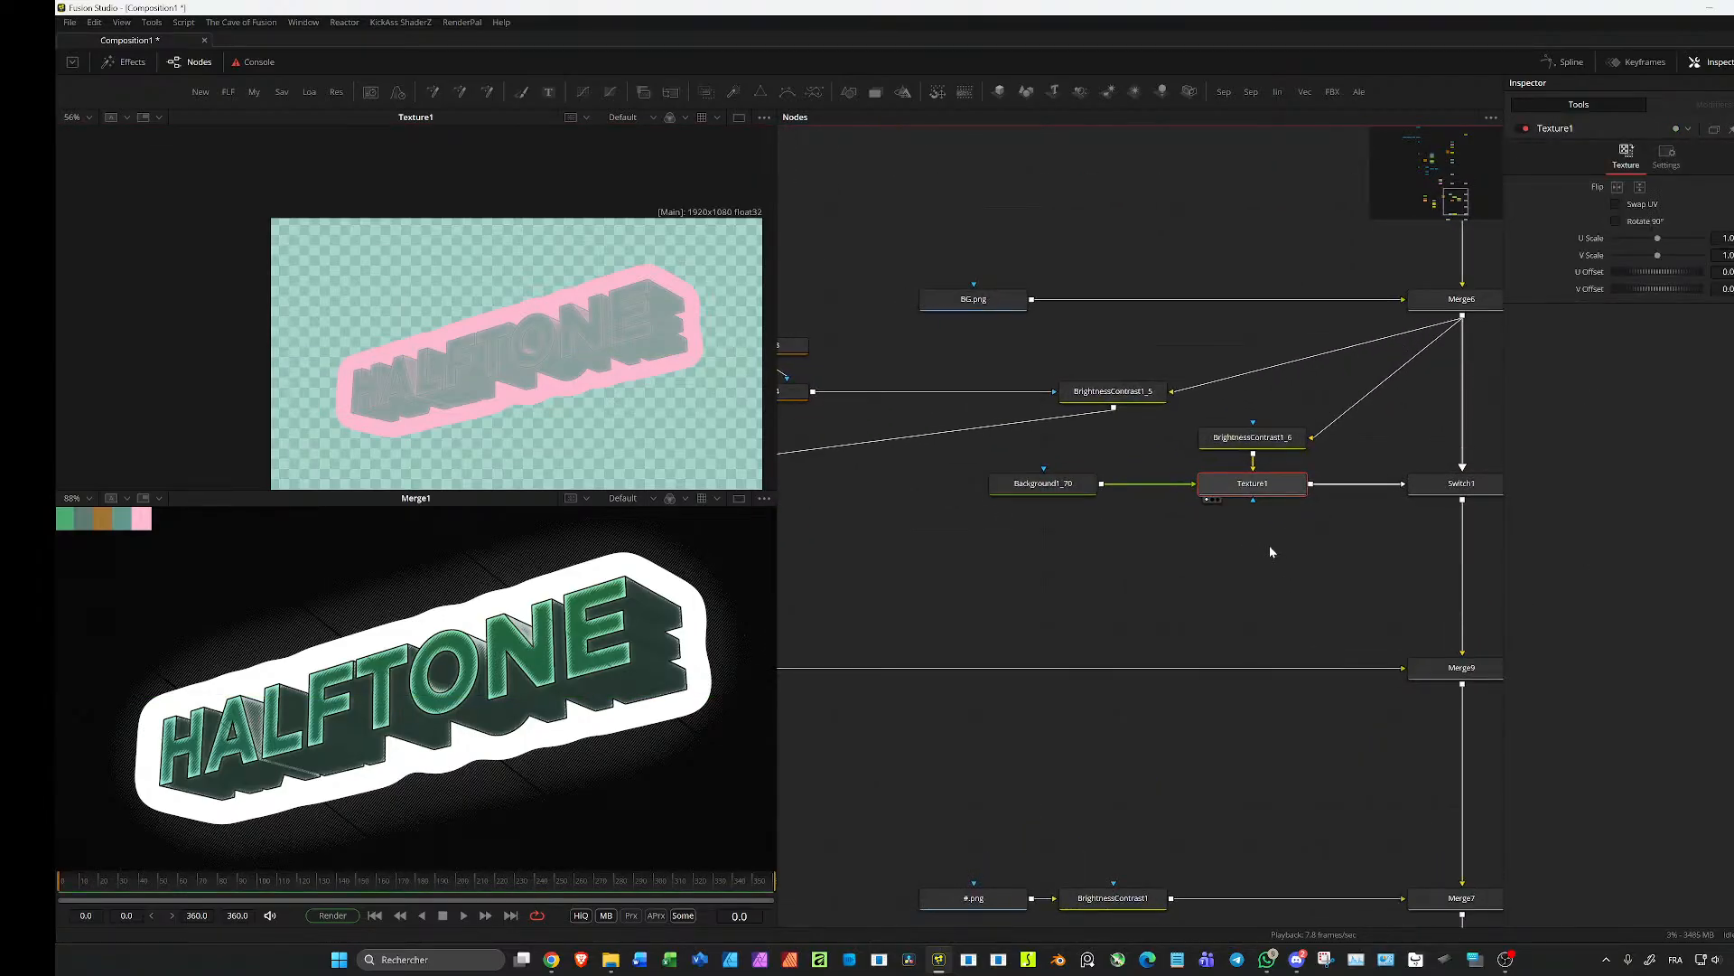
Step: Try clipping black and white in BrightnessContrast1_6 and varying its contrast while checking Texture1
left_click(1286, 447)
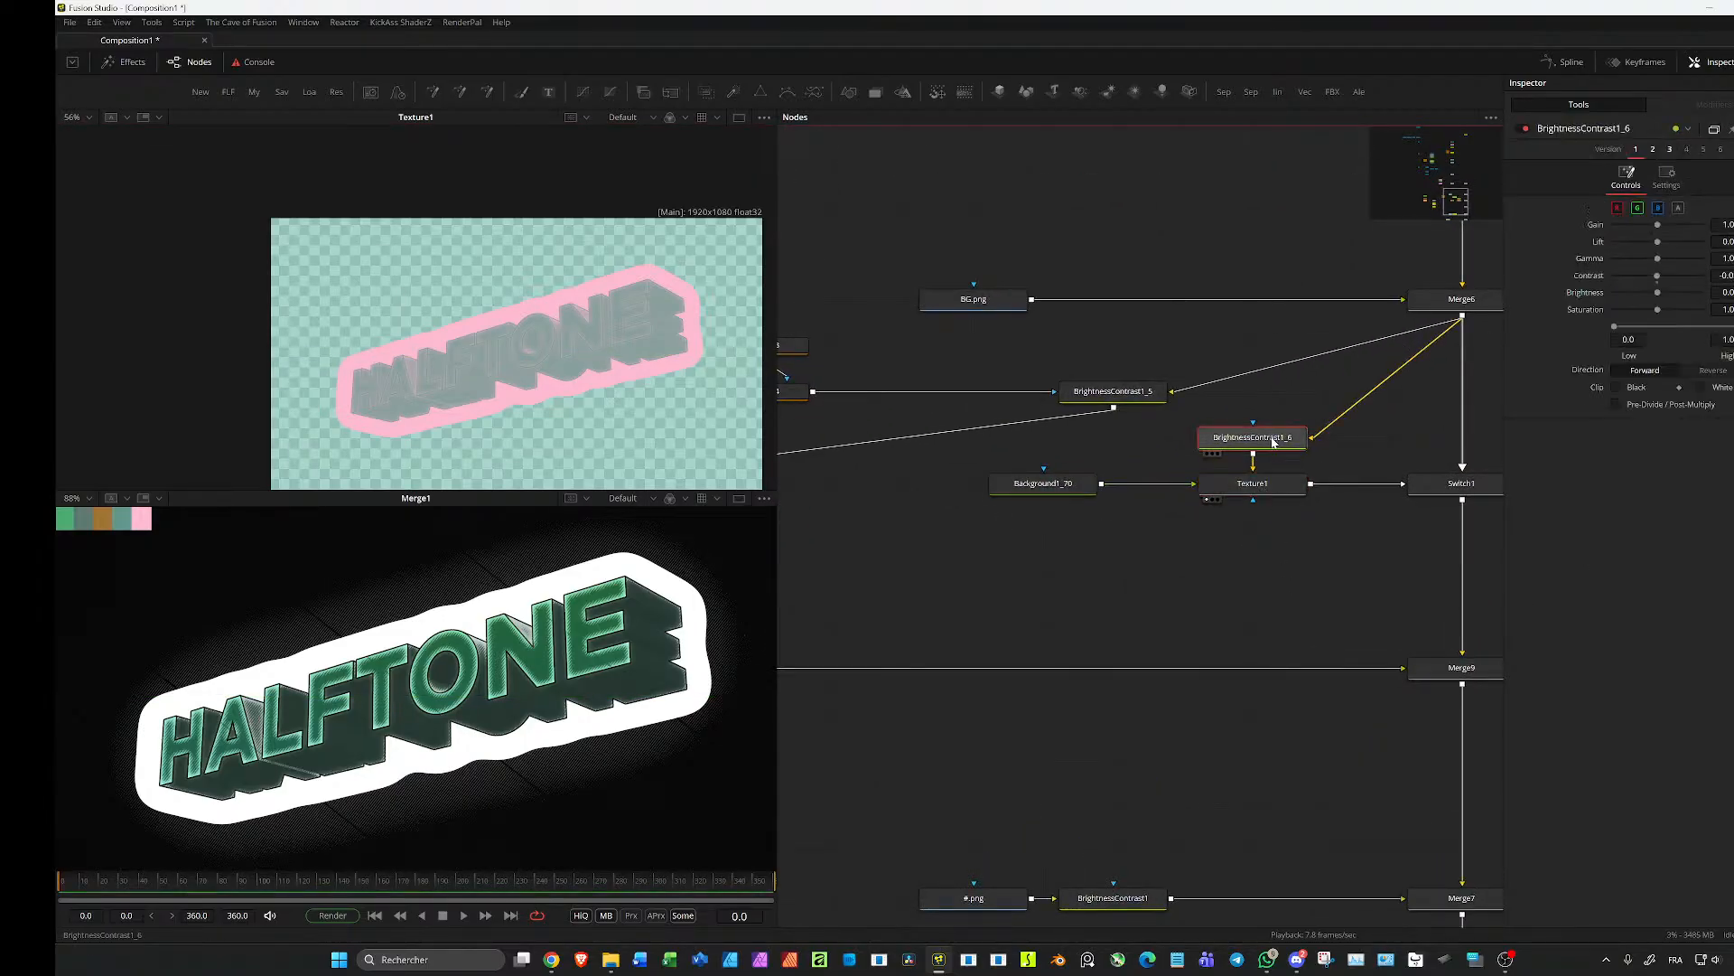
left_click(1637, 389)
left_click_drag(1726, 276, 1717, 275)
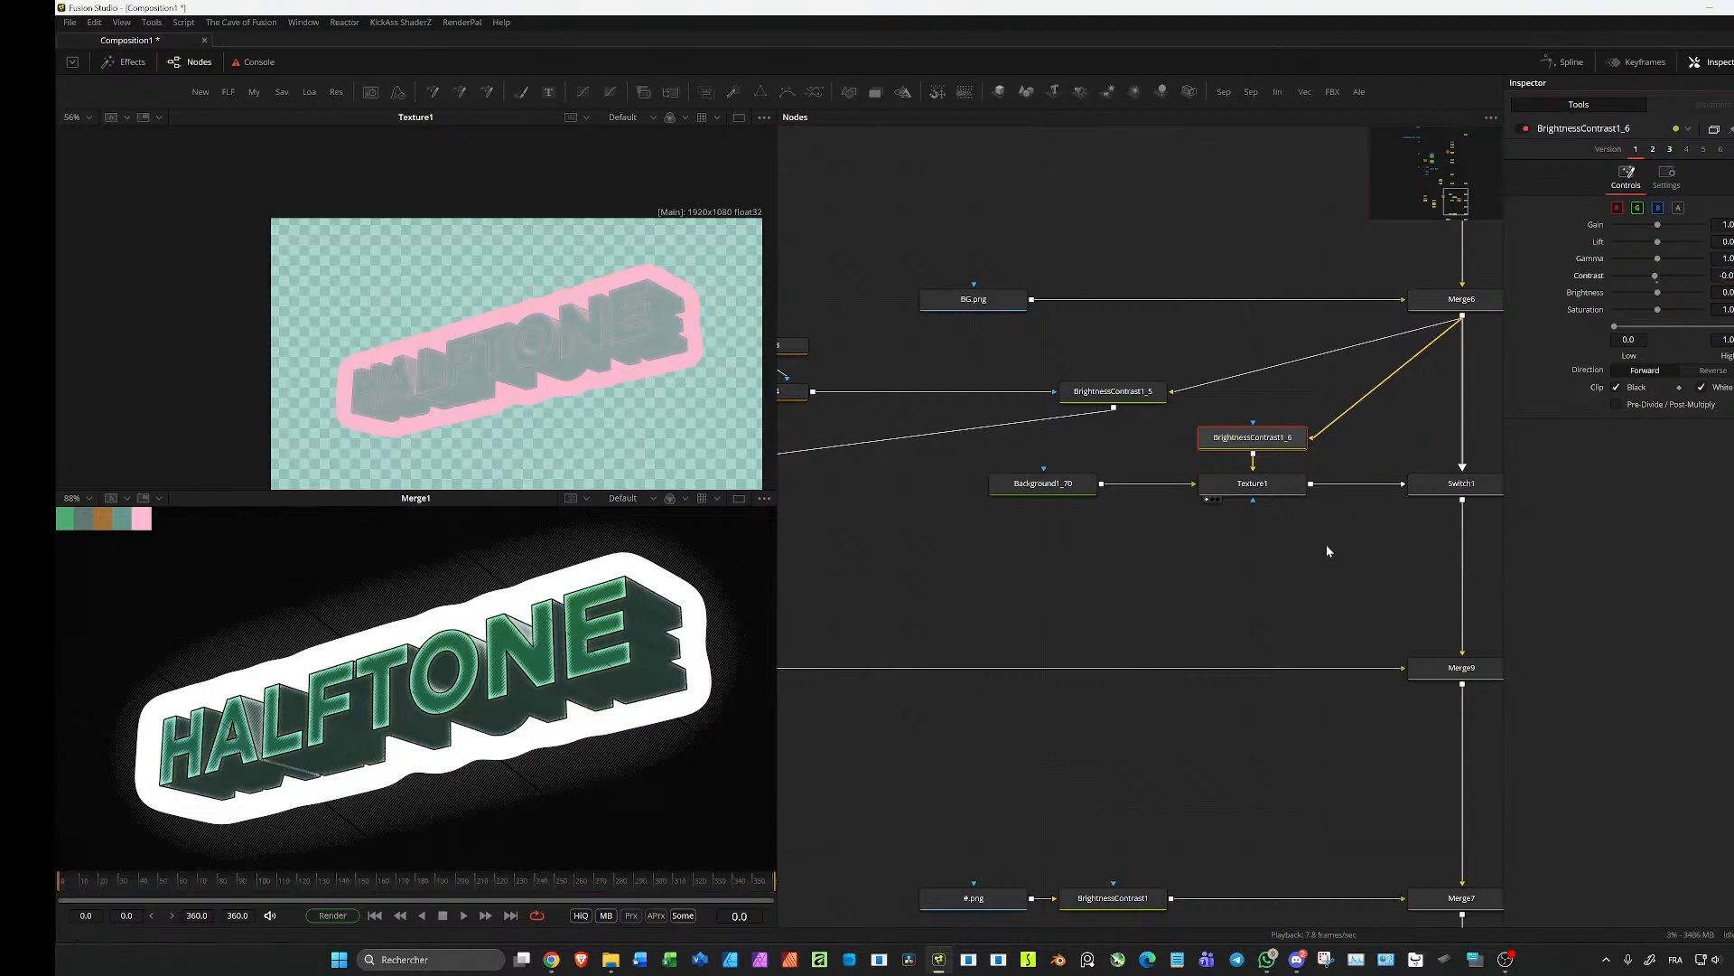
left_click(1265, 486)
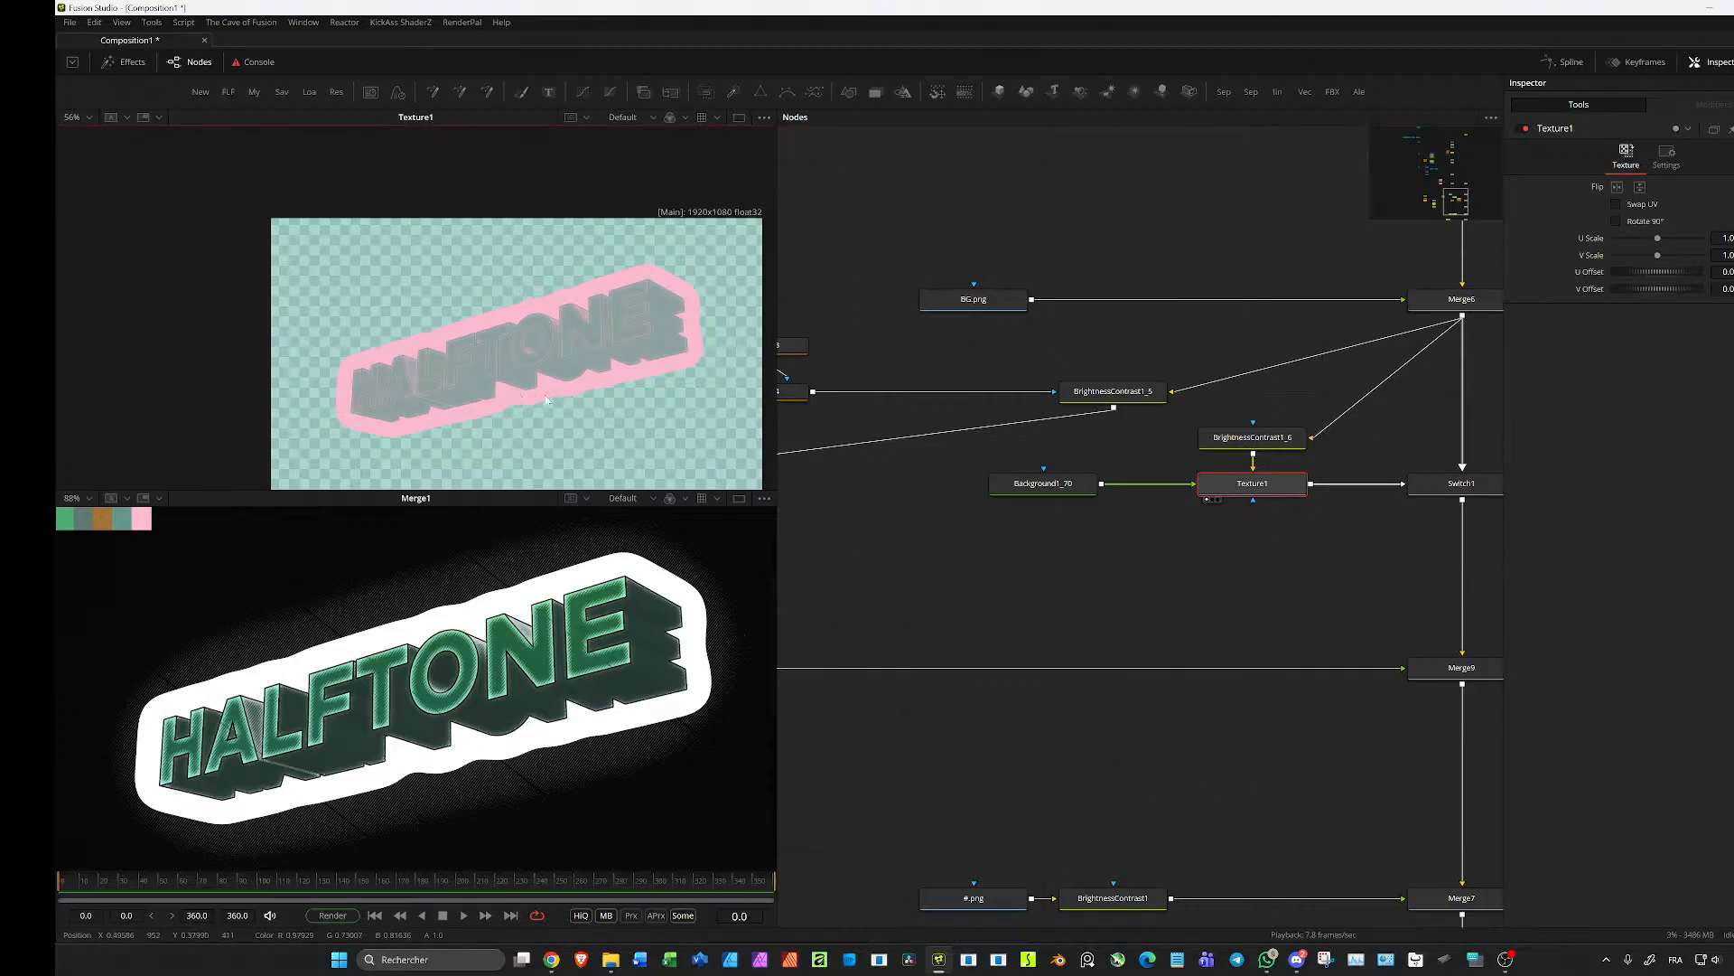
scroll(524, 383, "up", 5)
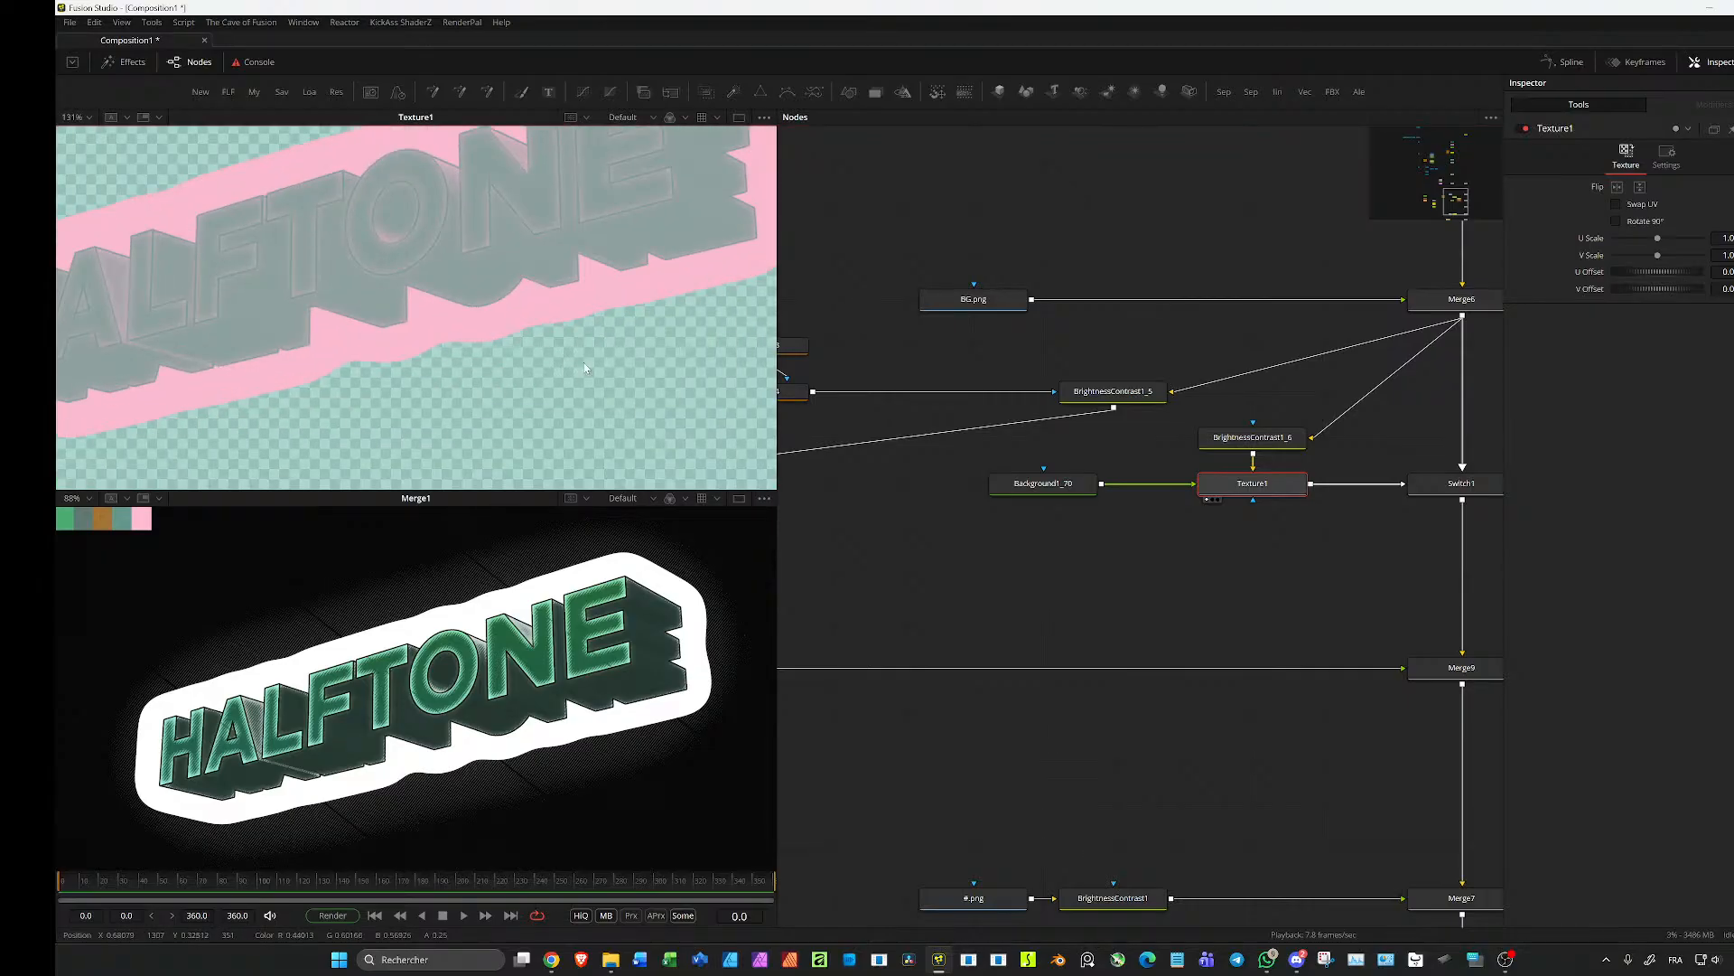
left_click(1246, 440)
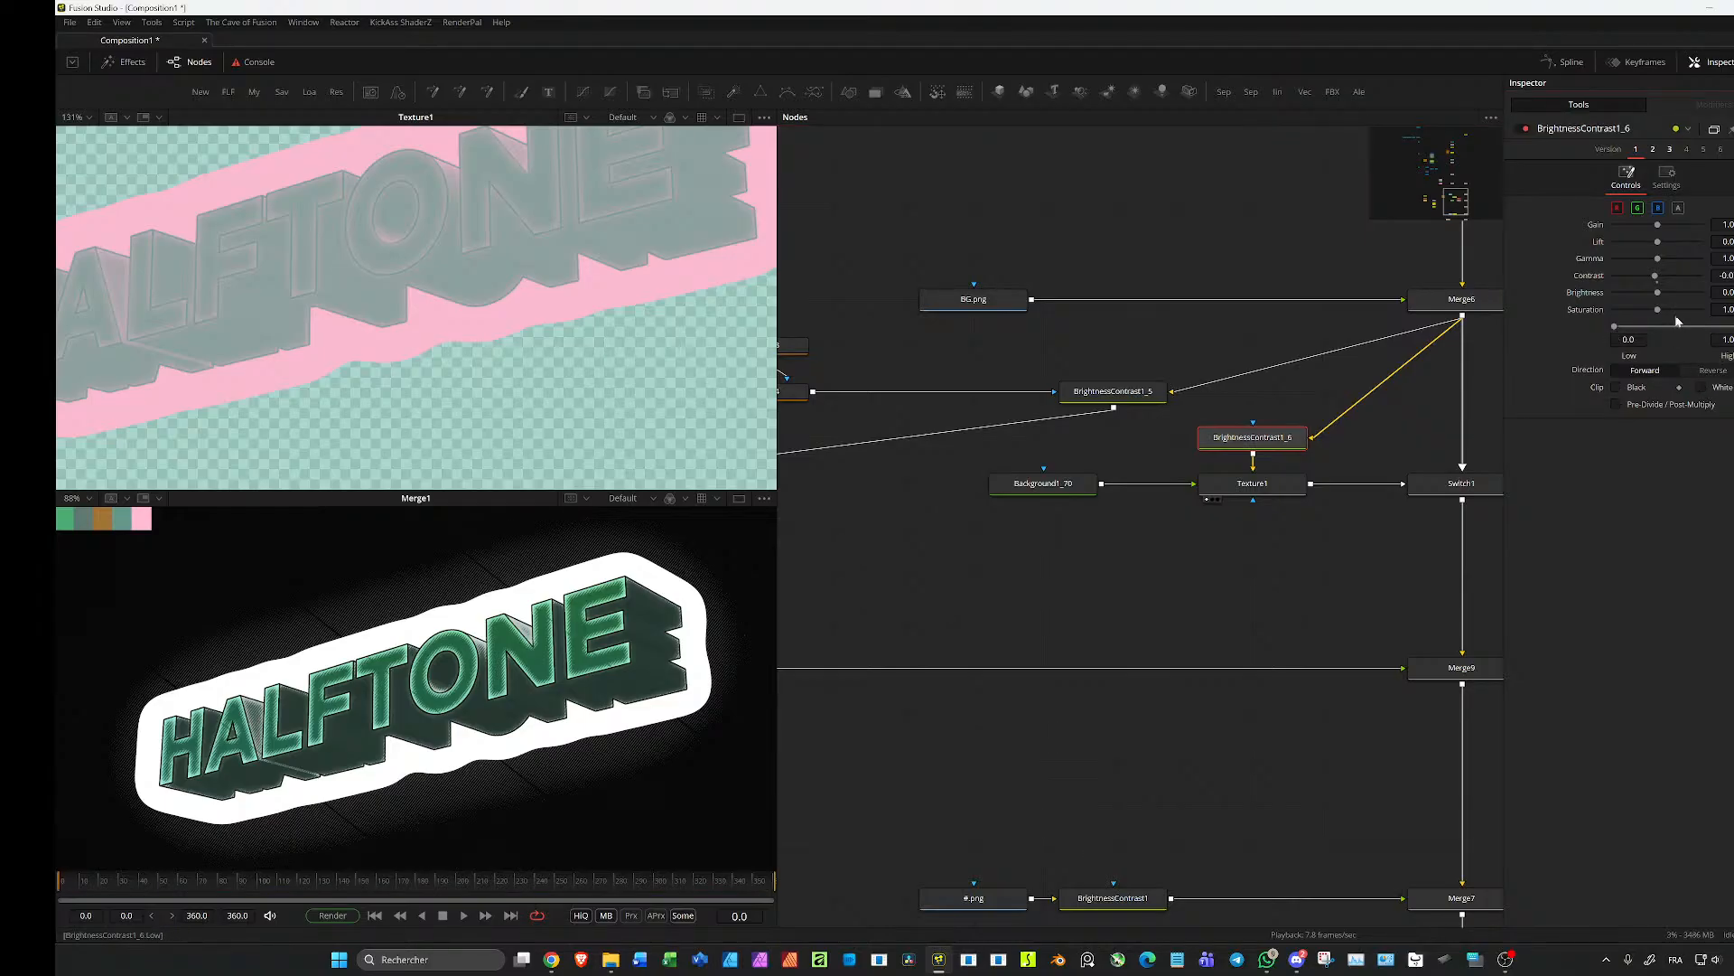
left_click_drag(1655, 275, 1658, 275)
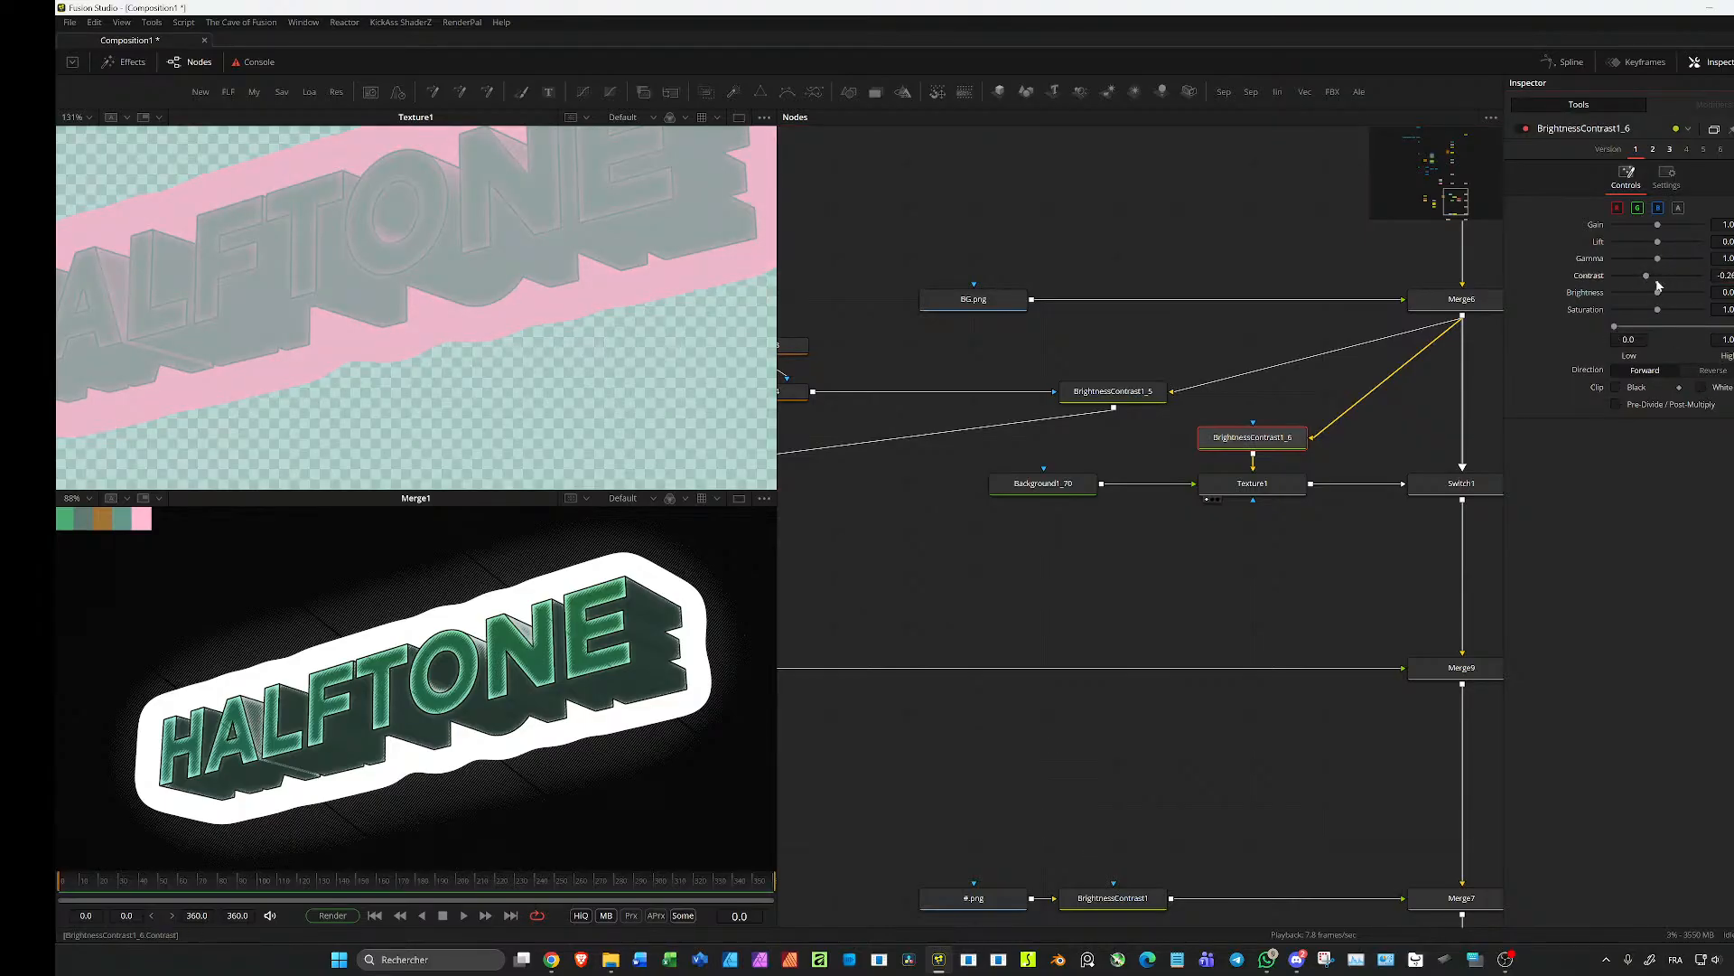
Step: Examine the alpha channels of Texture1 and Merge6, and check the BG.png and Merge6 nodes
scroll(527, 357, "down", 5)
key("a")
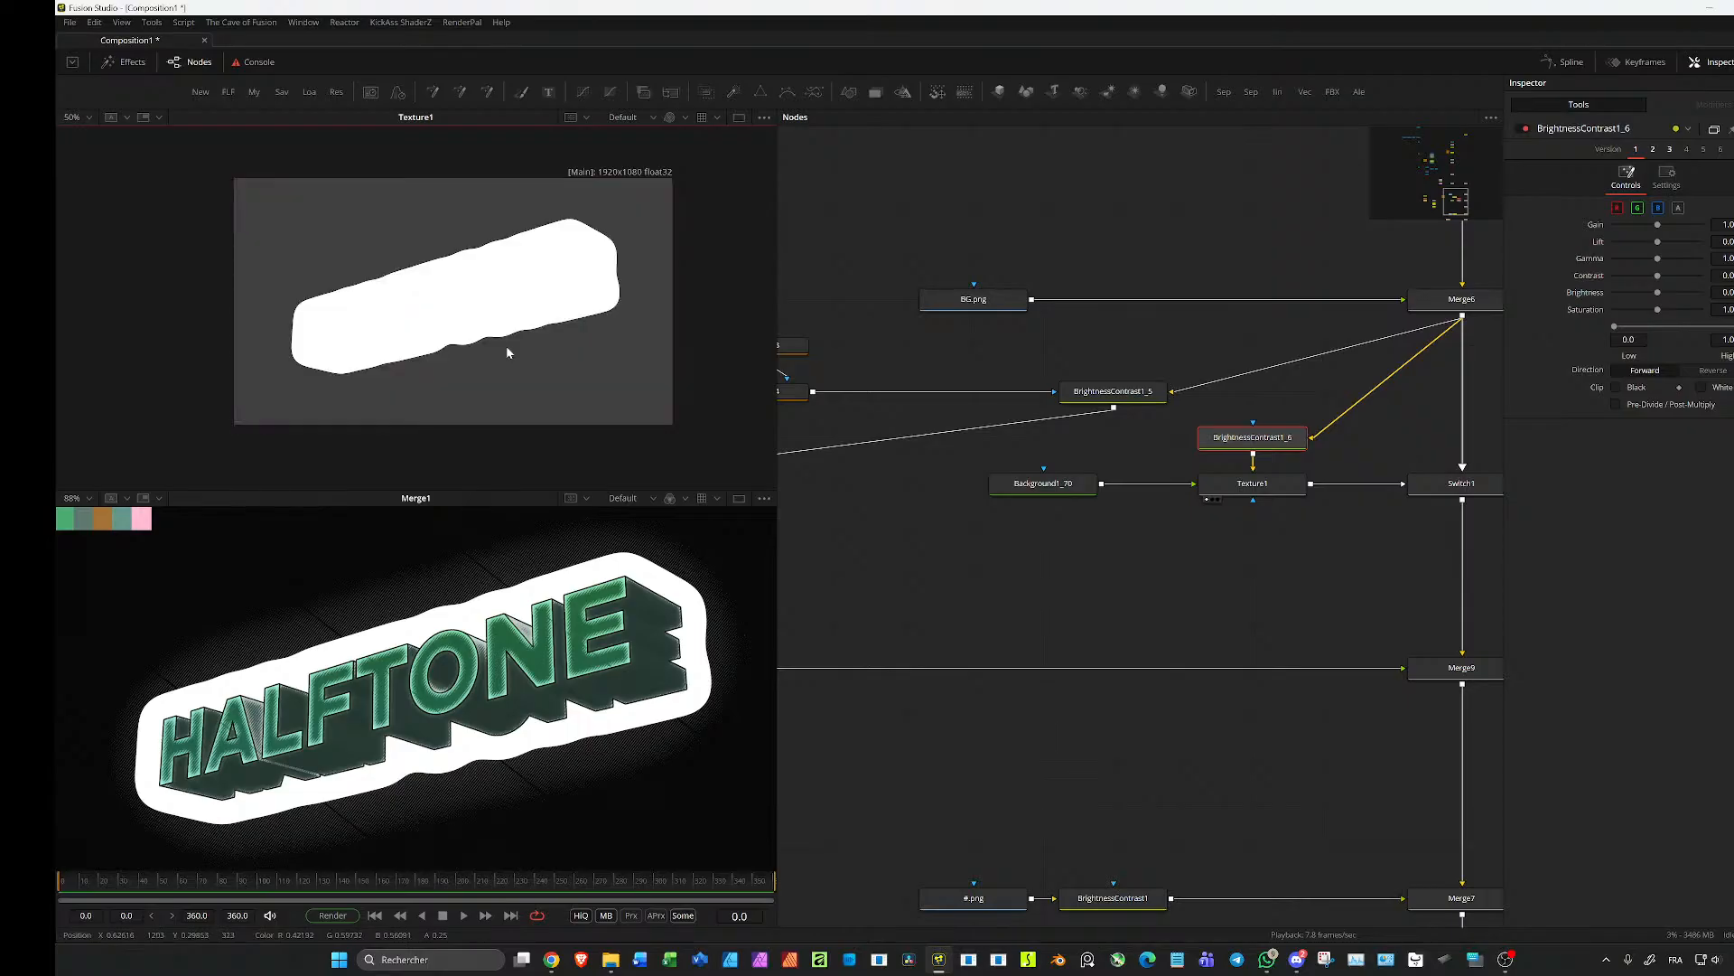
left_click(1416, 315)
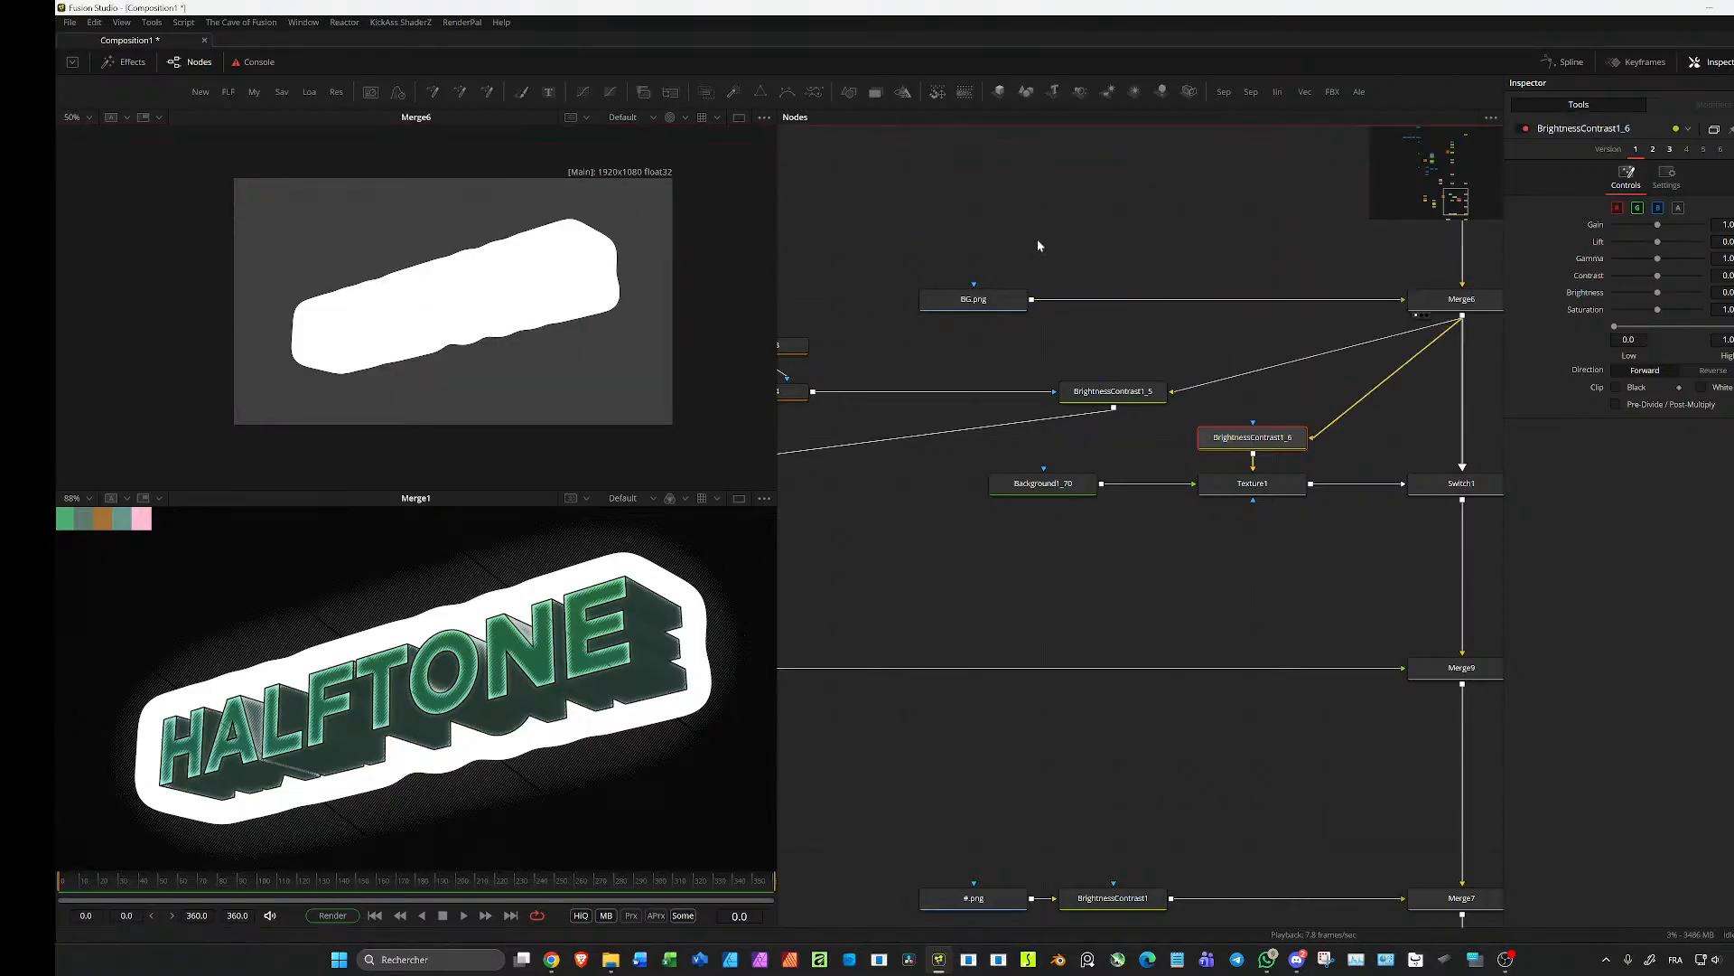
left_click(994, 301)
left_click(1437, 305)
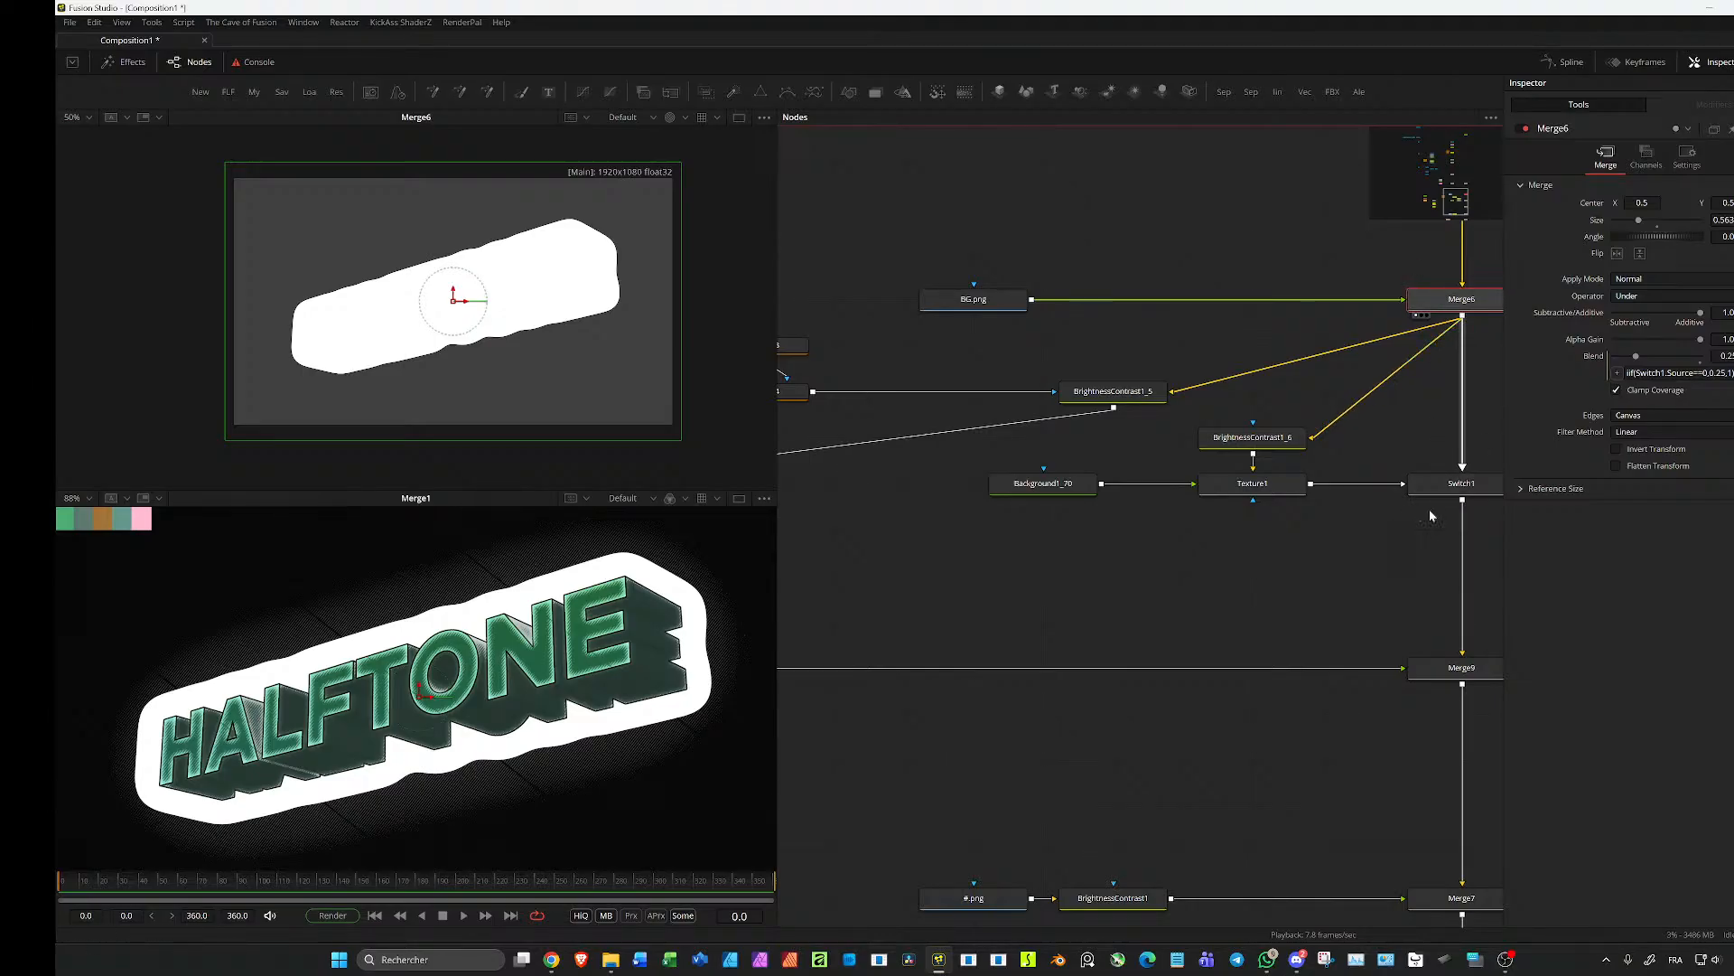
Step: Set the Switch1 source to Input1 and show Texture1 in the viewer that displays Merge1
left_click(1447, 484)
left_click(1719, 207)
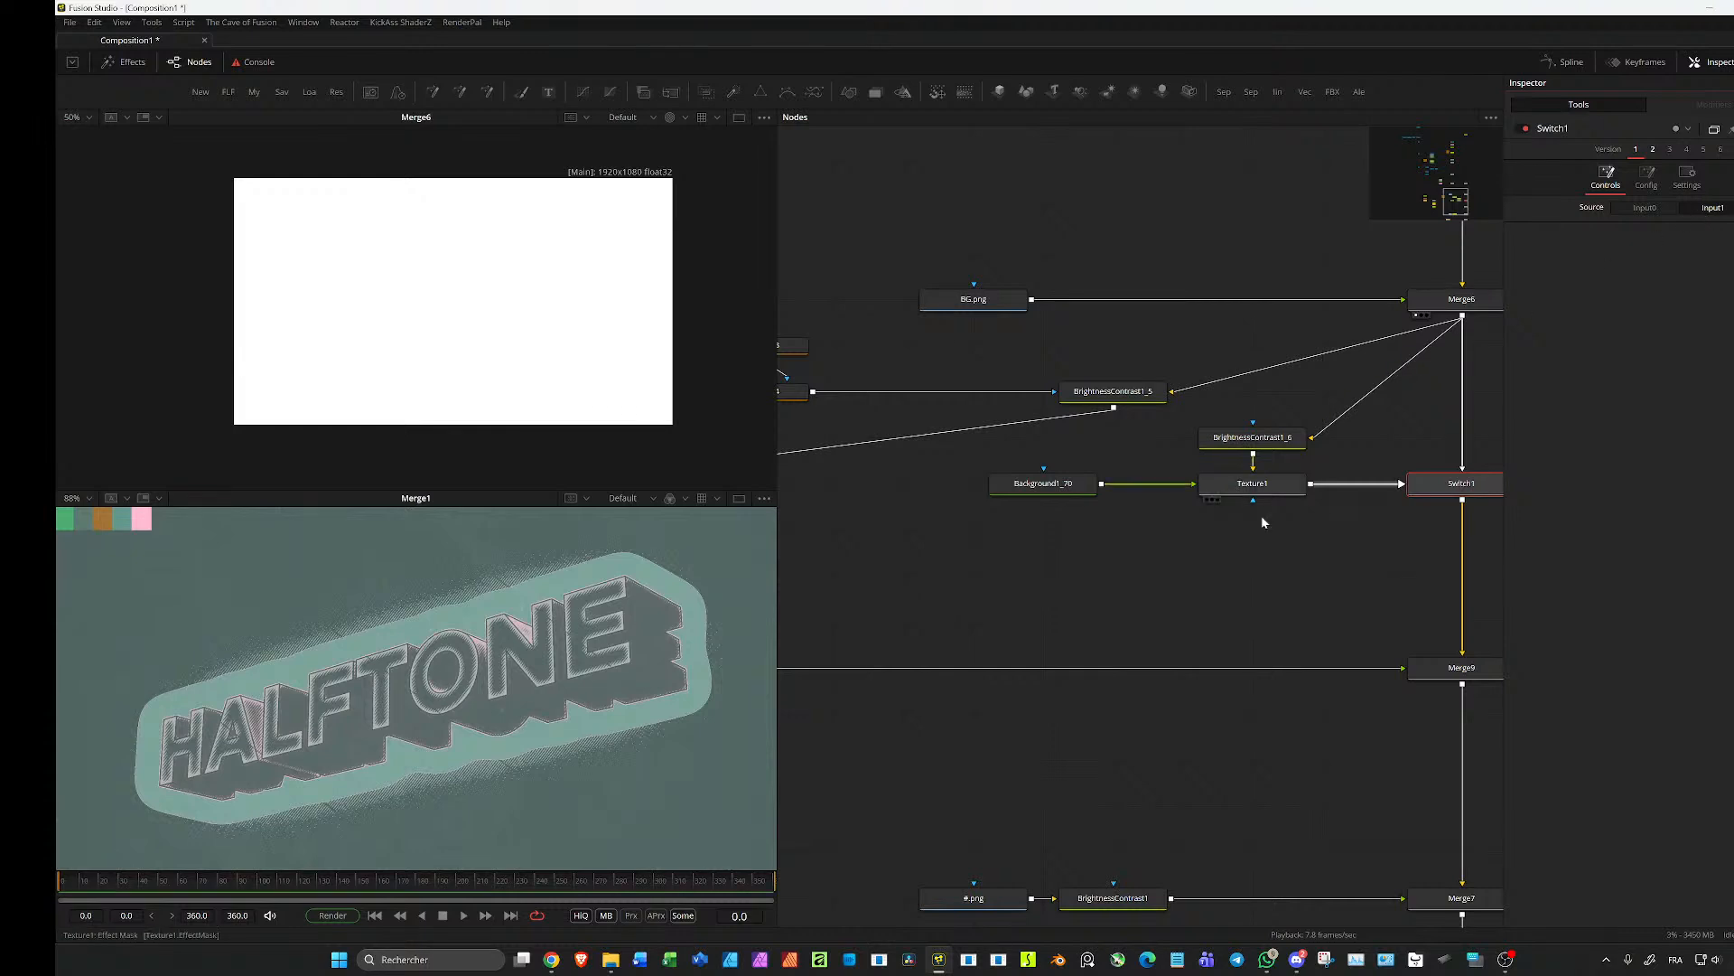
left_click_drag(1252, 483, 546, 654)
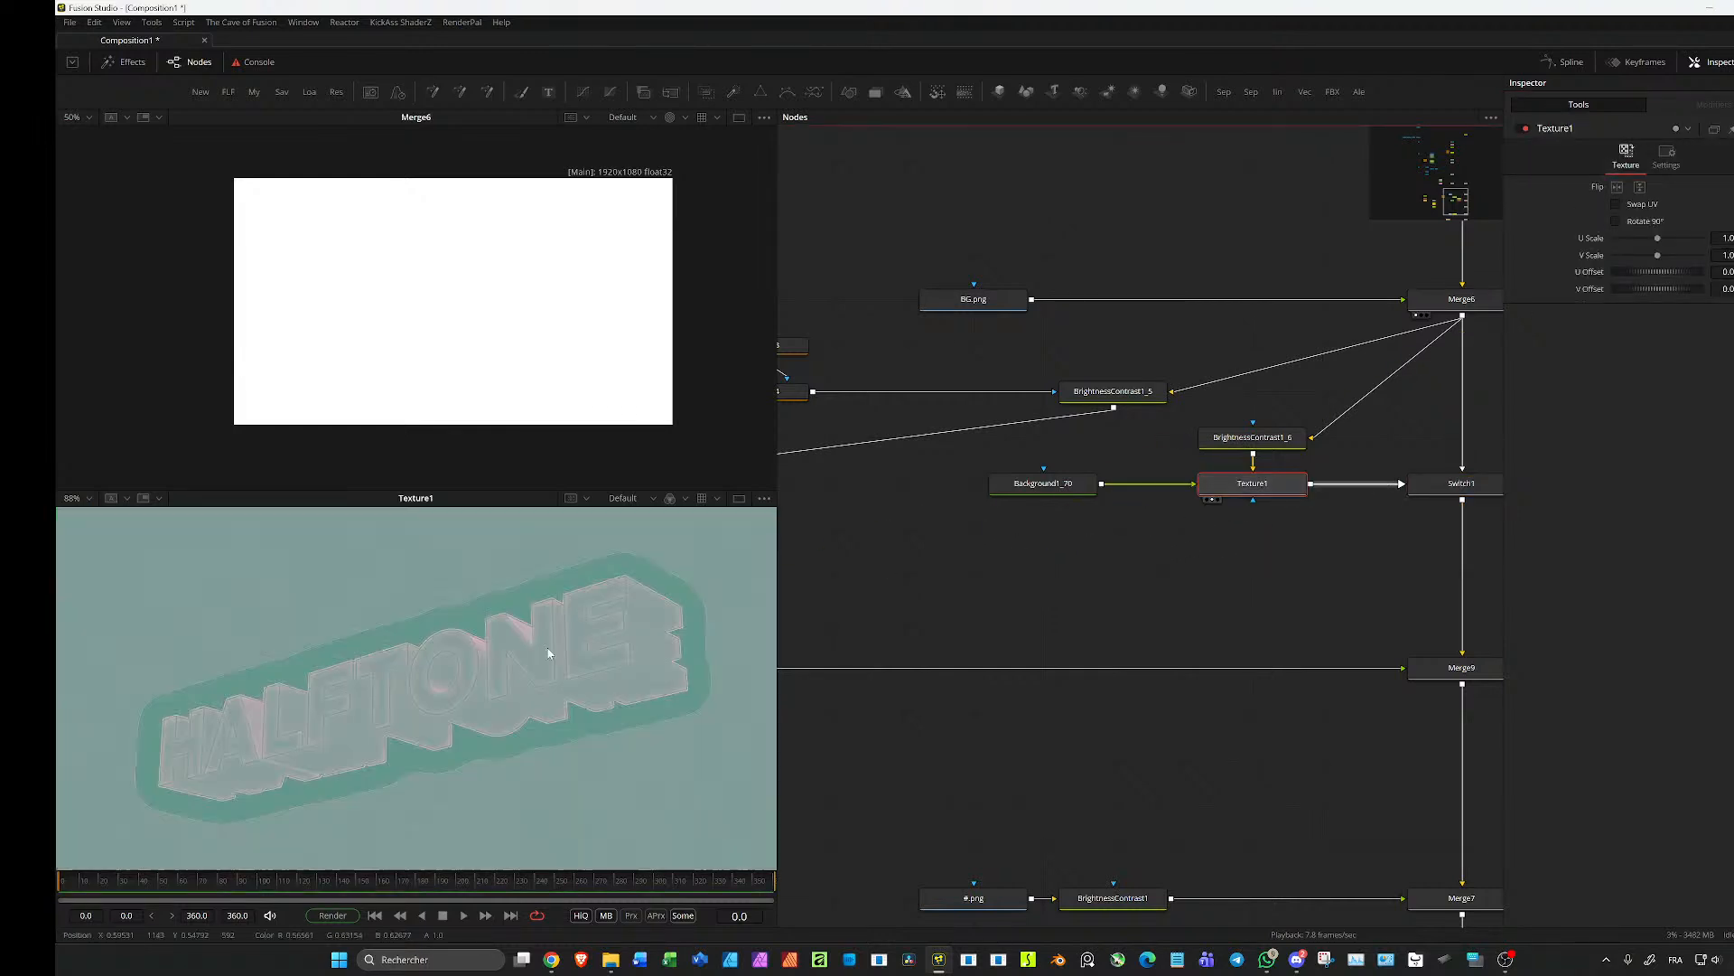
Step: Lower the contrast of BrightnessContrast1_6 to about -0.05, show Merge6 in colour and fit both viewers
left_click(1260, 437)
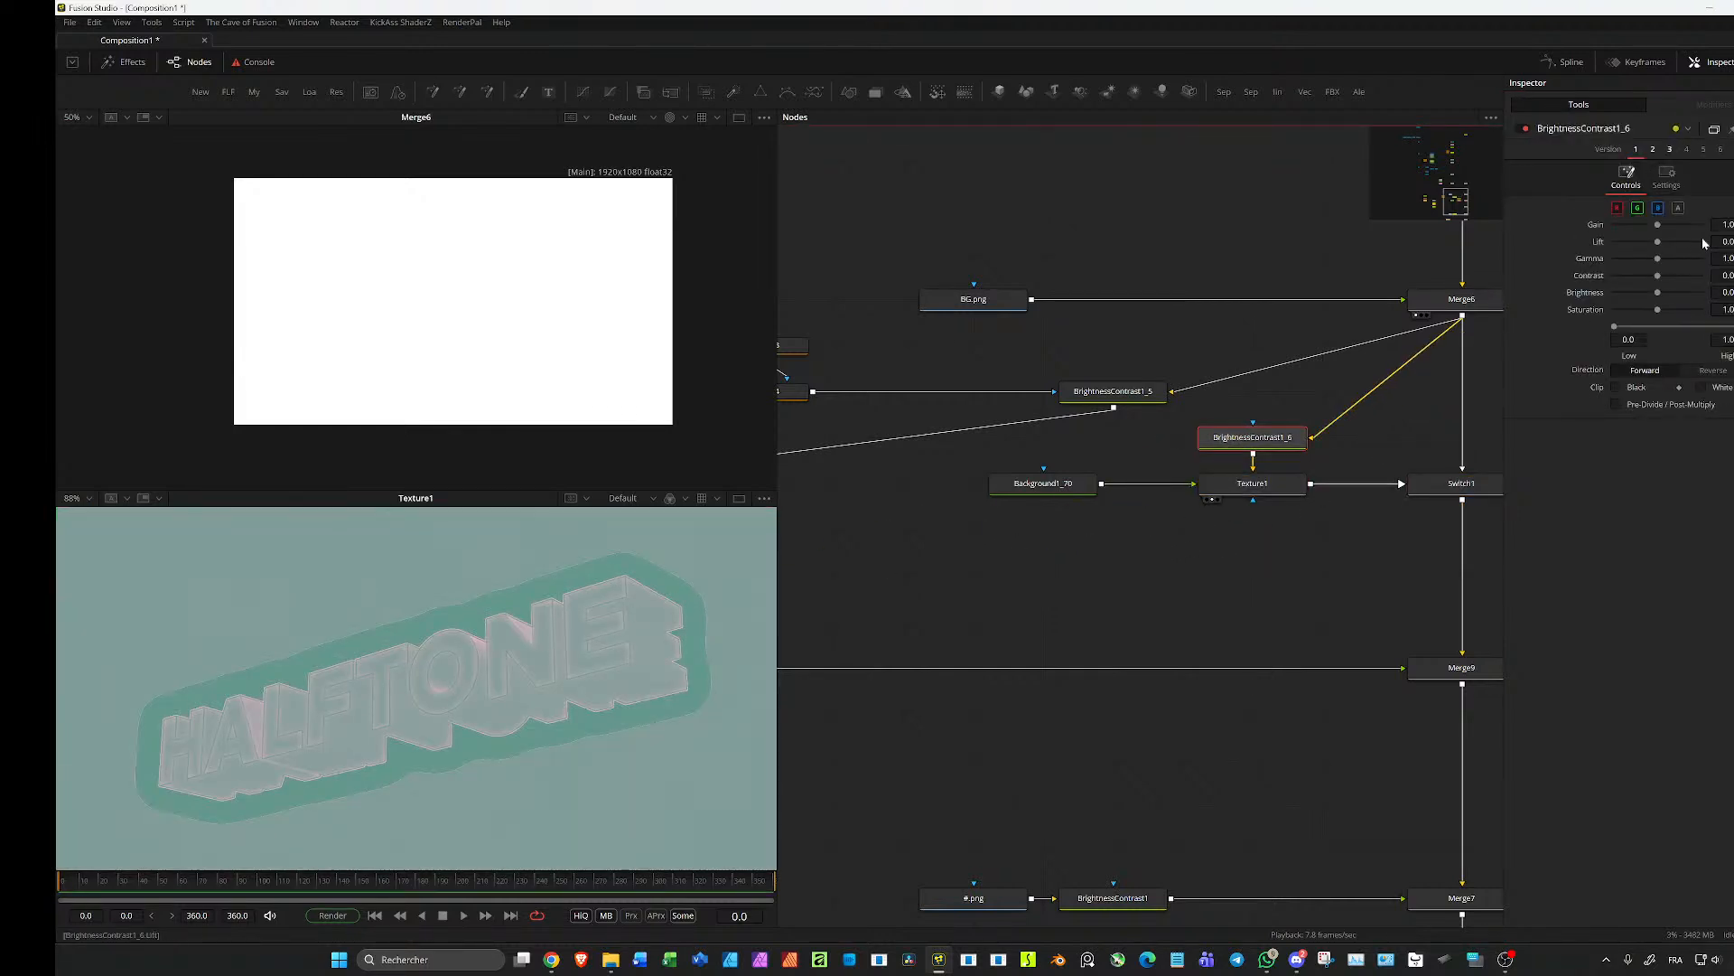
left_click_drag(1658, 275, 1655, 276)
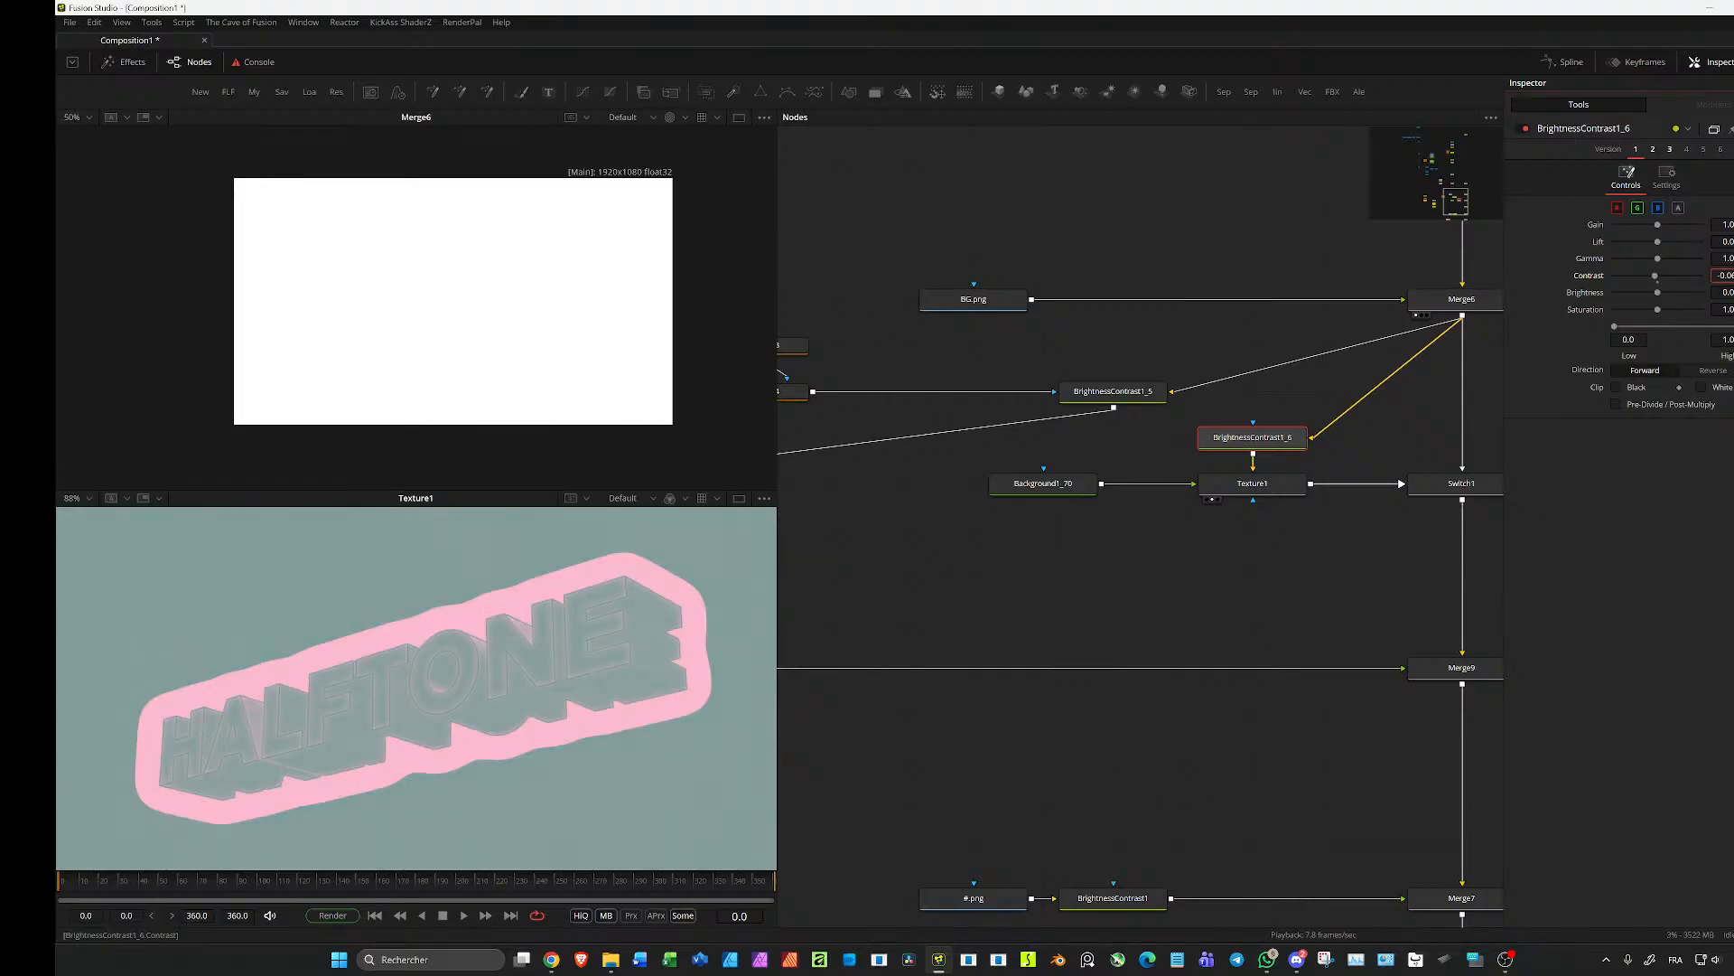
left_click(515, 560)
key("ctrl+f")
left_click(494, 318)
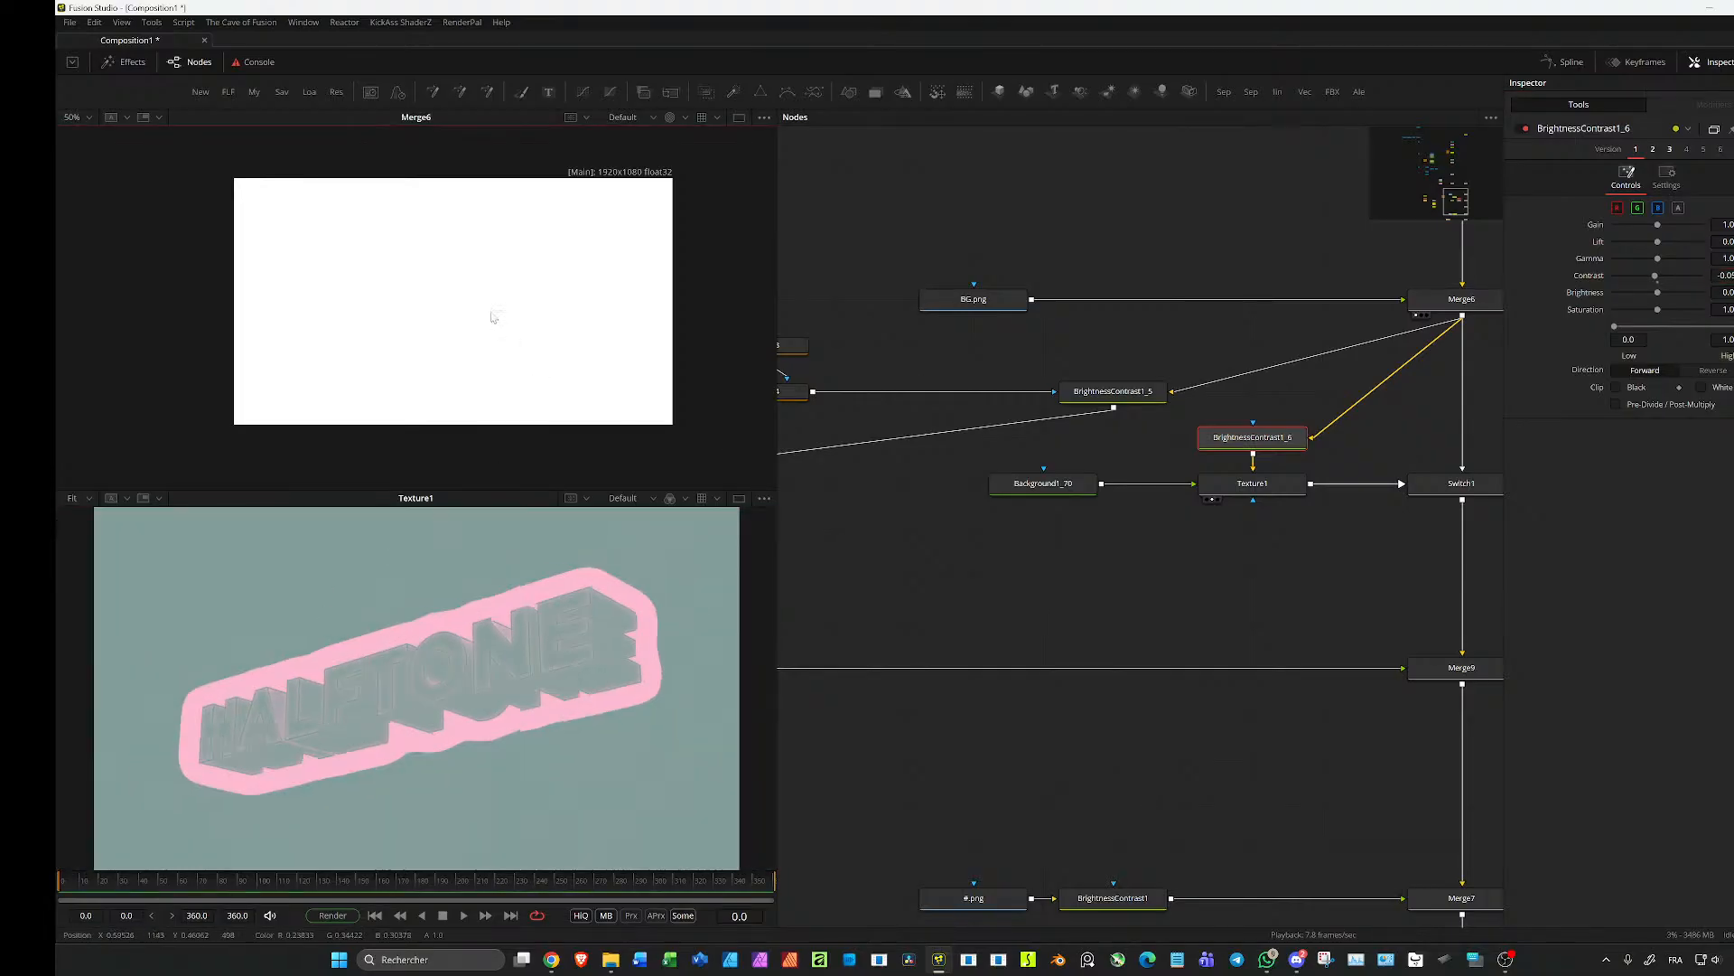
key("c")
key("ctrl+f")
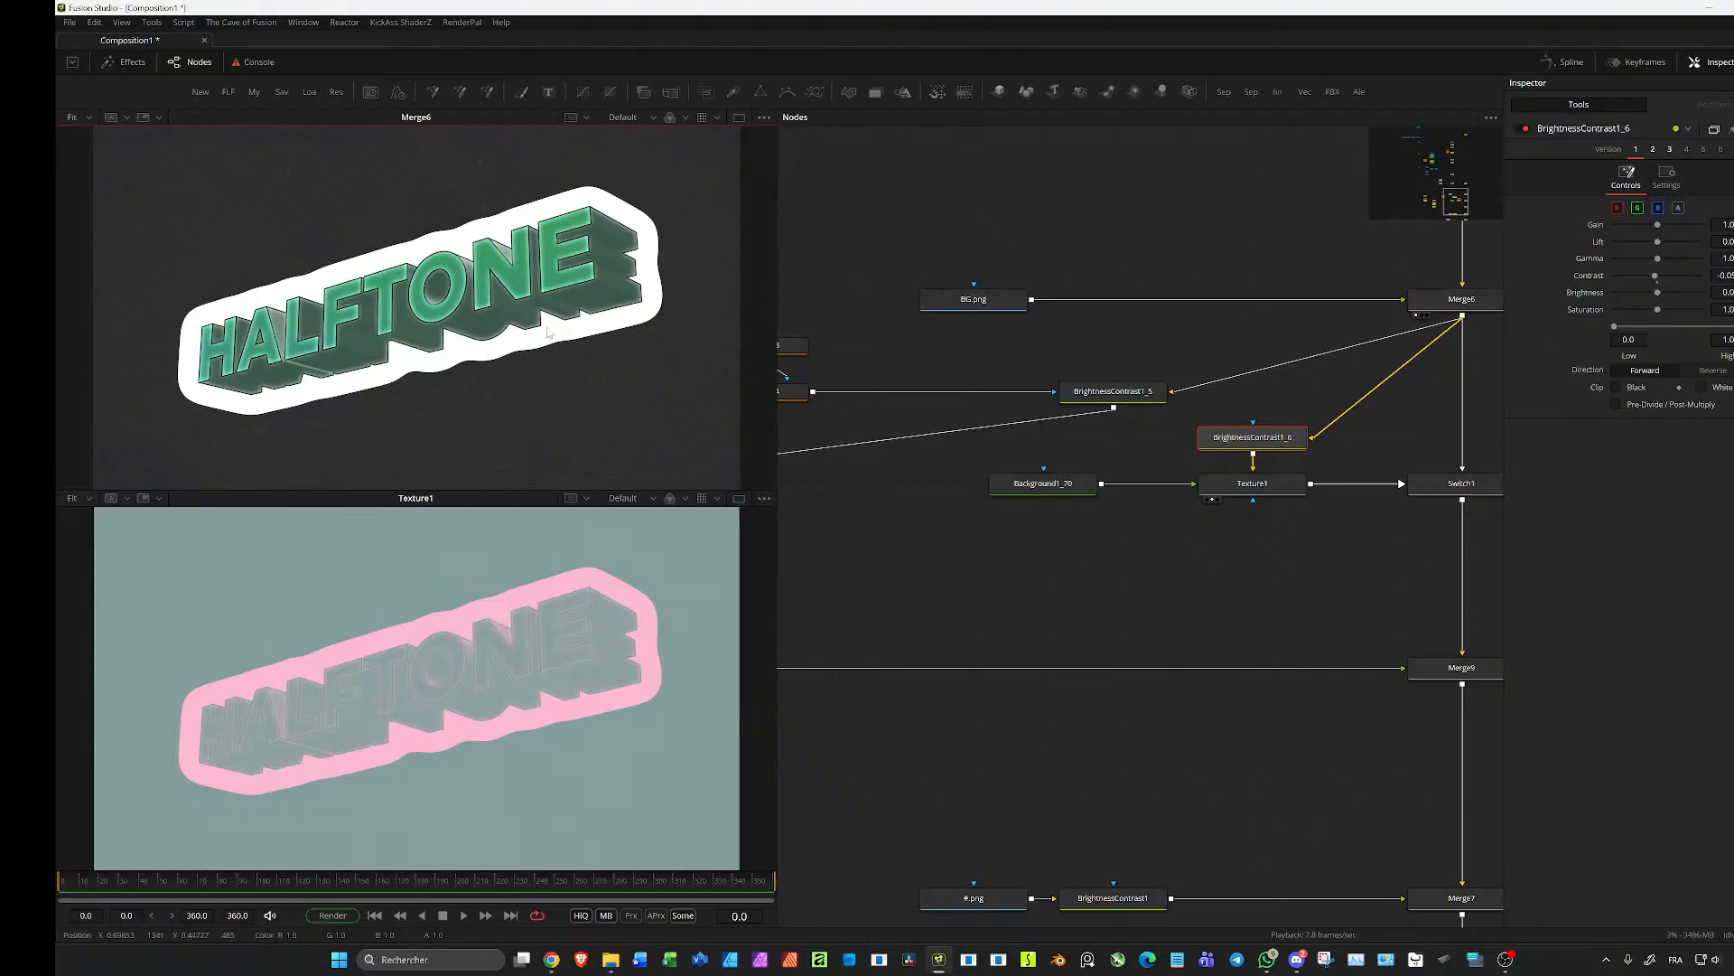
Step: Inspect the halftone branch from Blur1 to BrightnessContrast1_4, showing BrightnessContrast1_4 in place of Merge6 for a close-up
scroll(1206, 259, "down", 5)
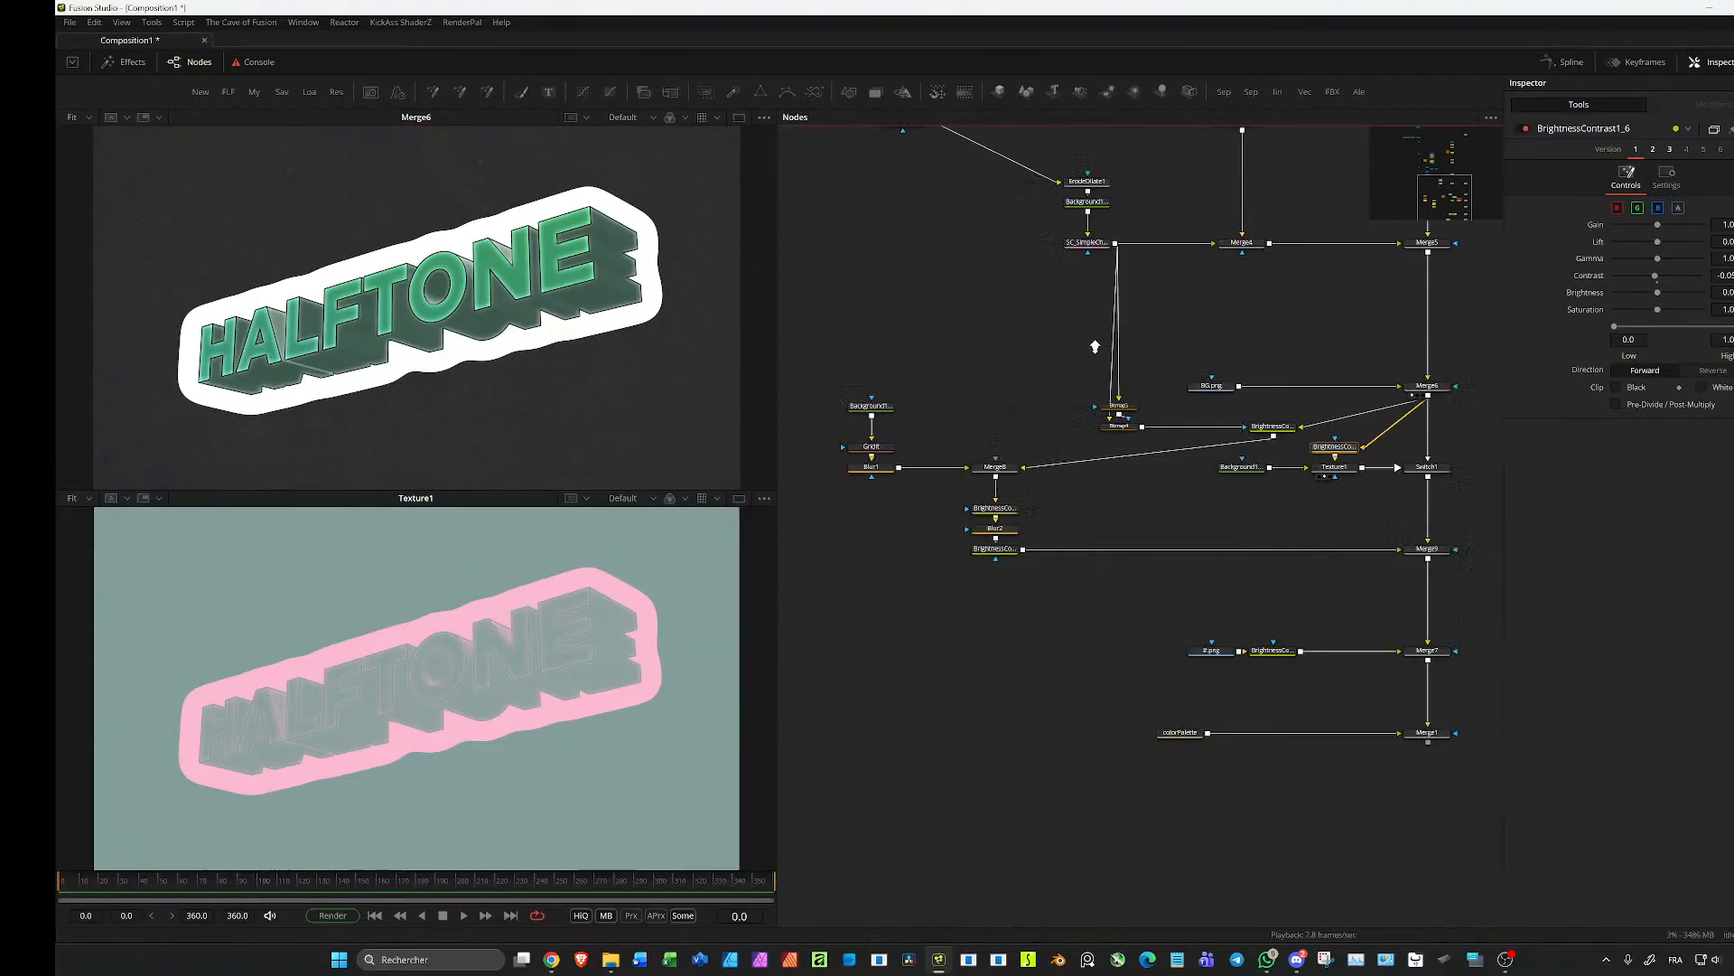
scroll(981, 546, "up", 5)
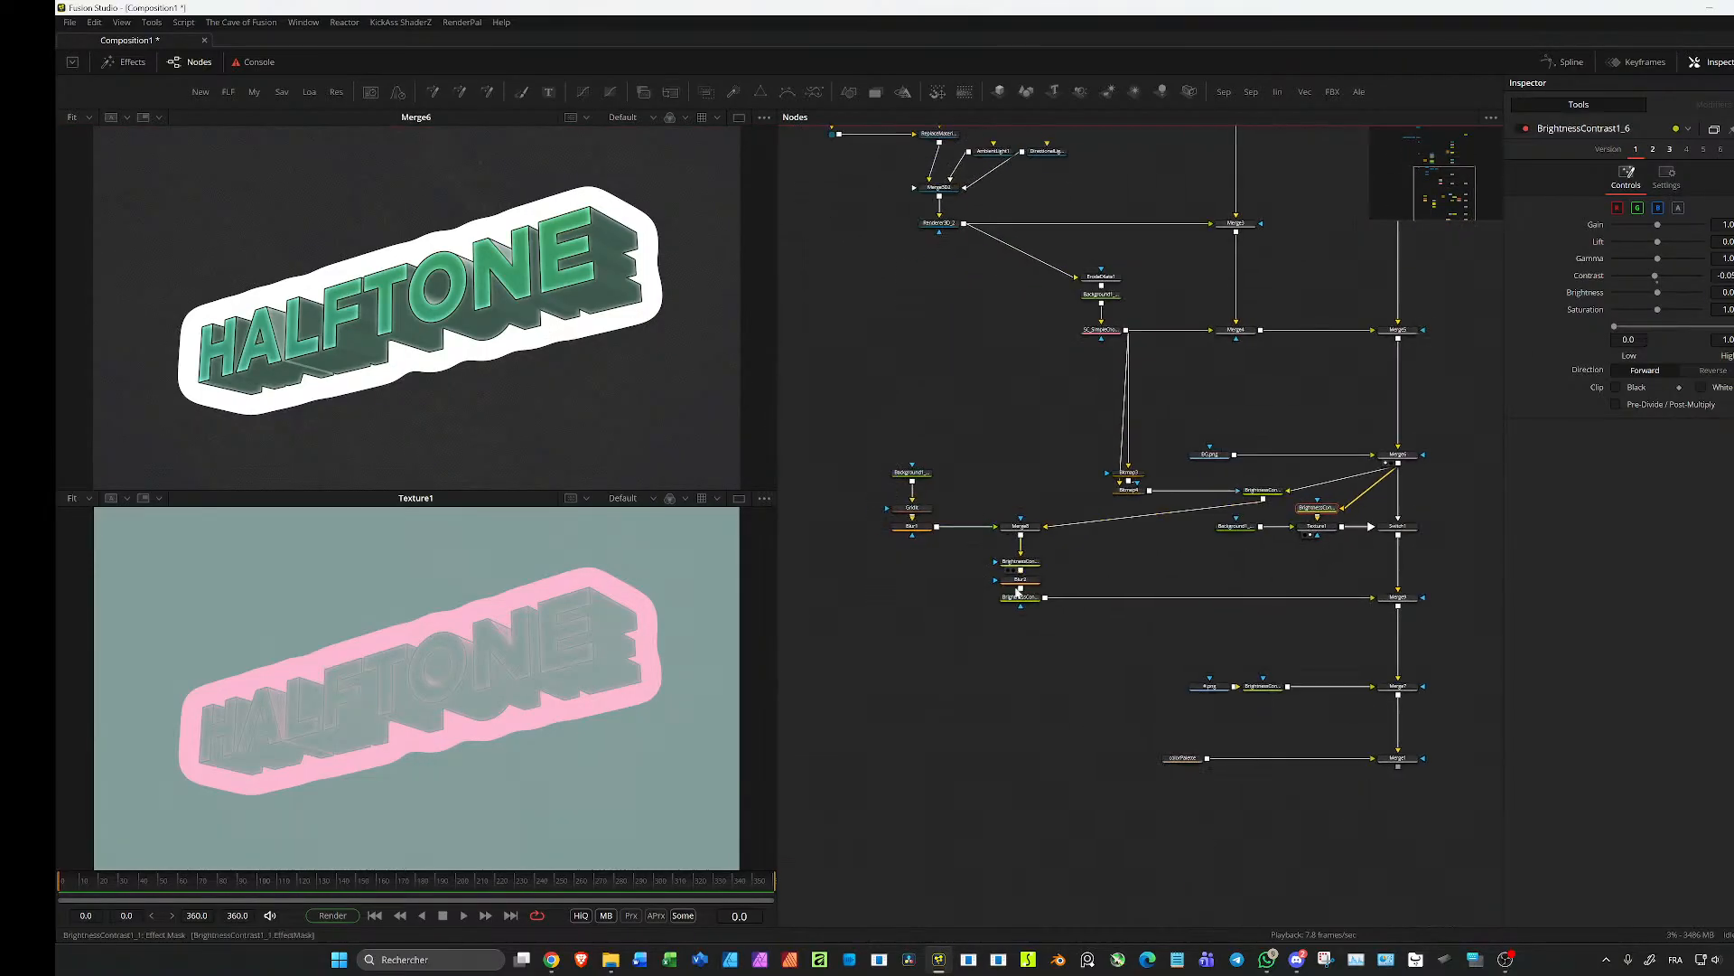
left_click(937, 476)
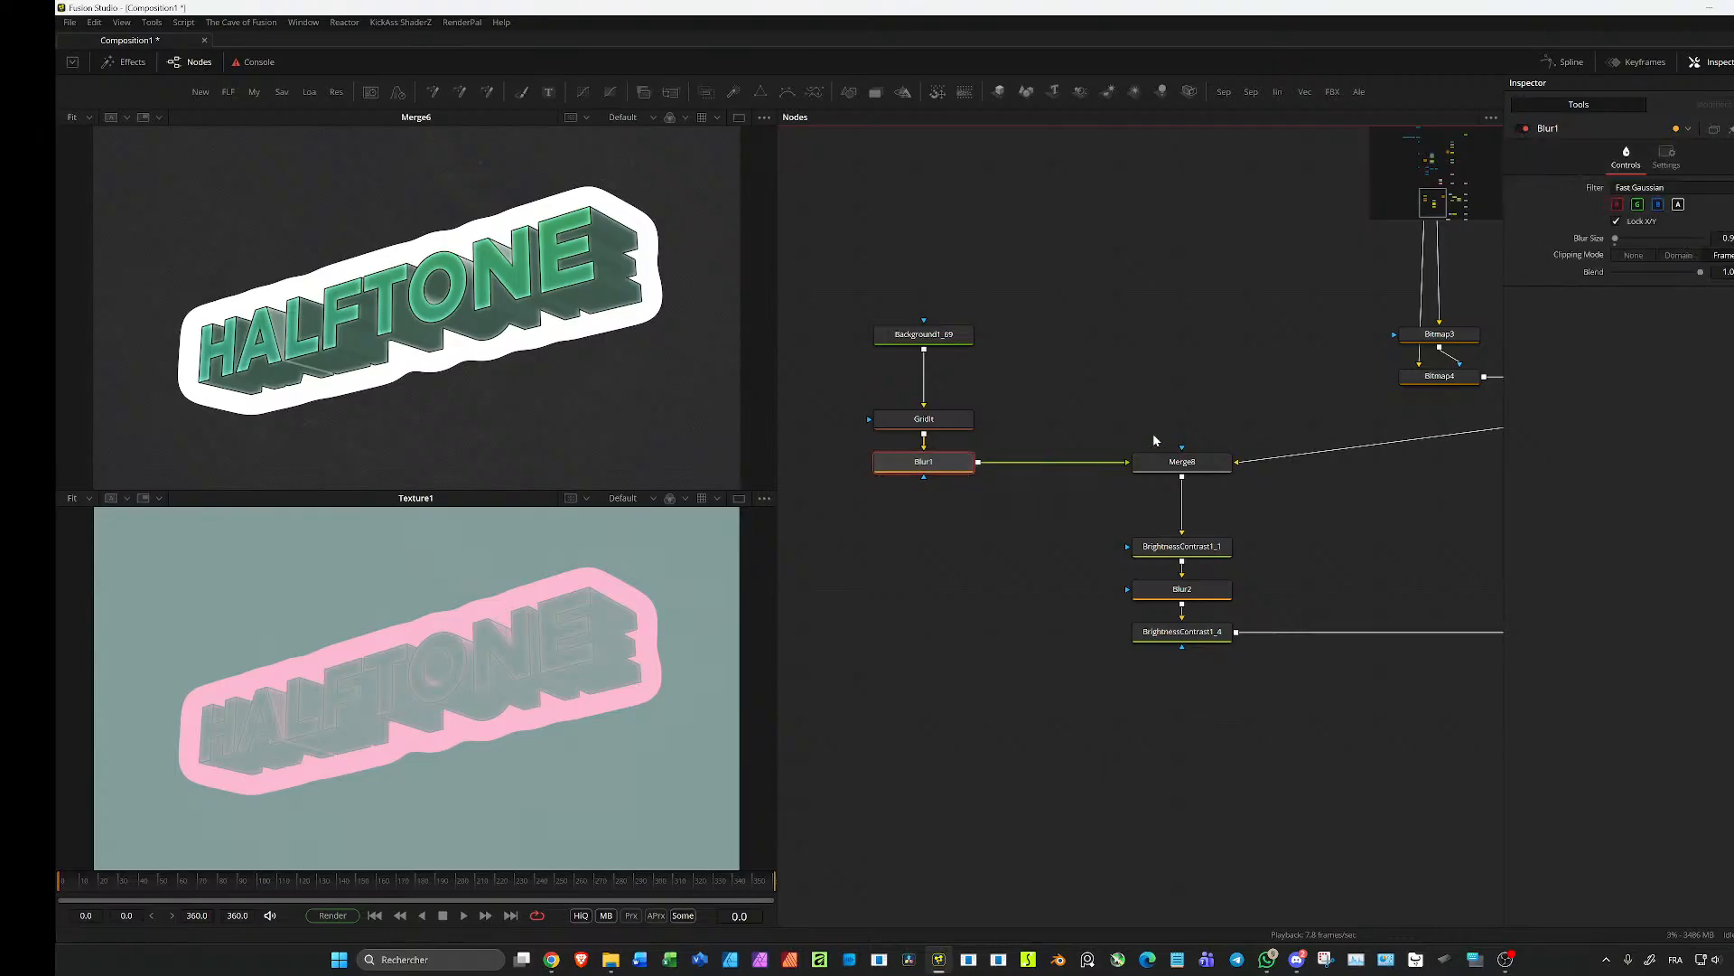
scroll(1197, 415, "down", 3)
left_click(1190, 472)
scroll(1272, 479, "up", 4)
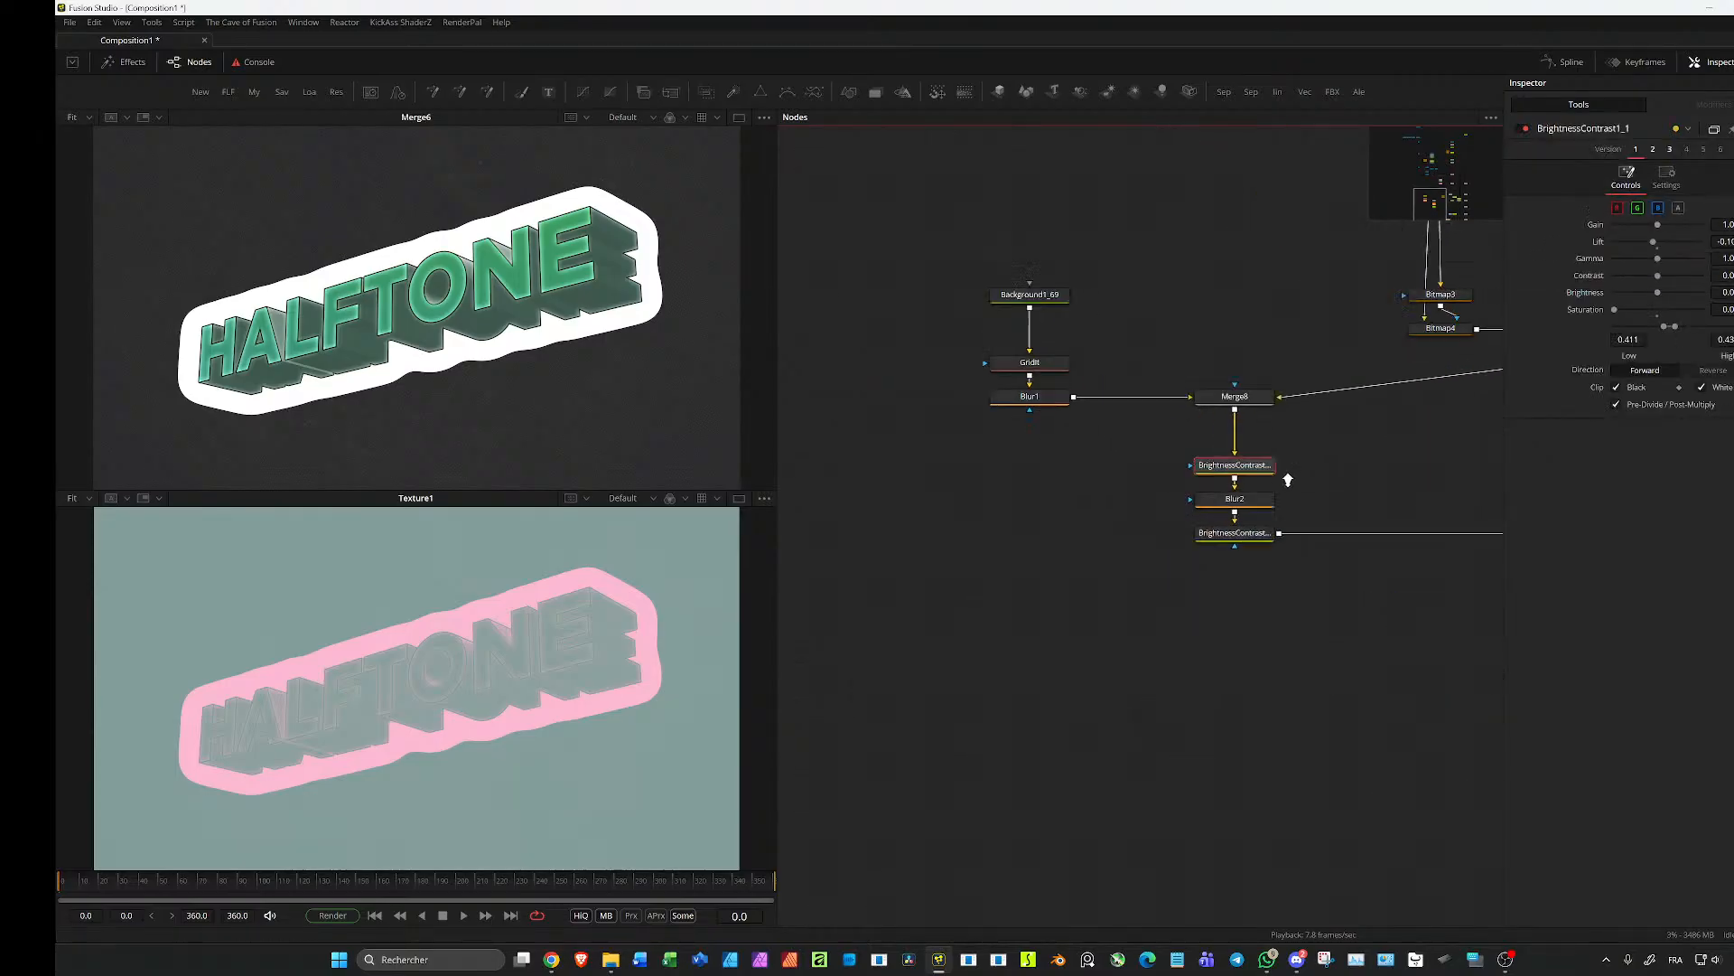
left_click_drag(1246, 543, 587, 350)
scroll(632, 354, "up", 3)
scroll(658, 354, "up", 1)
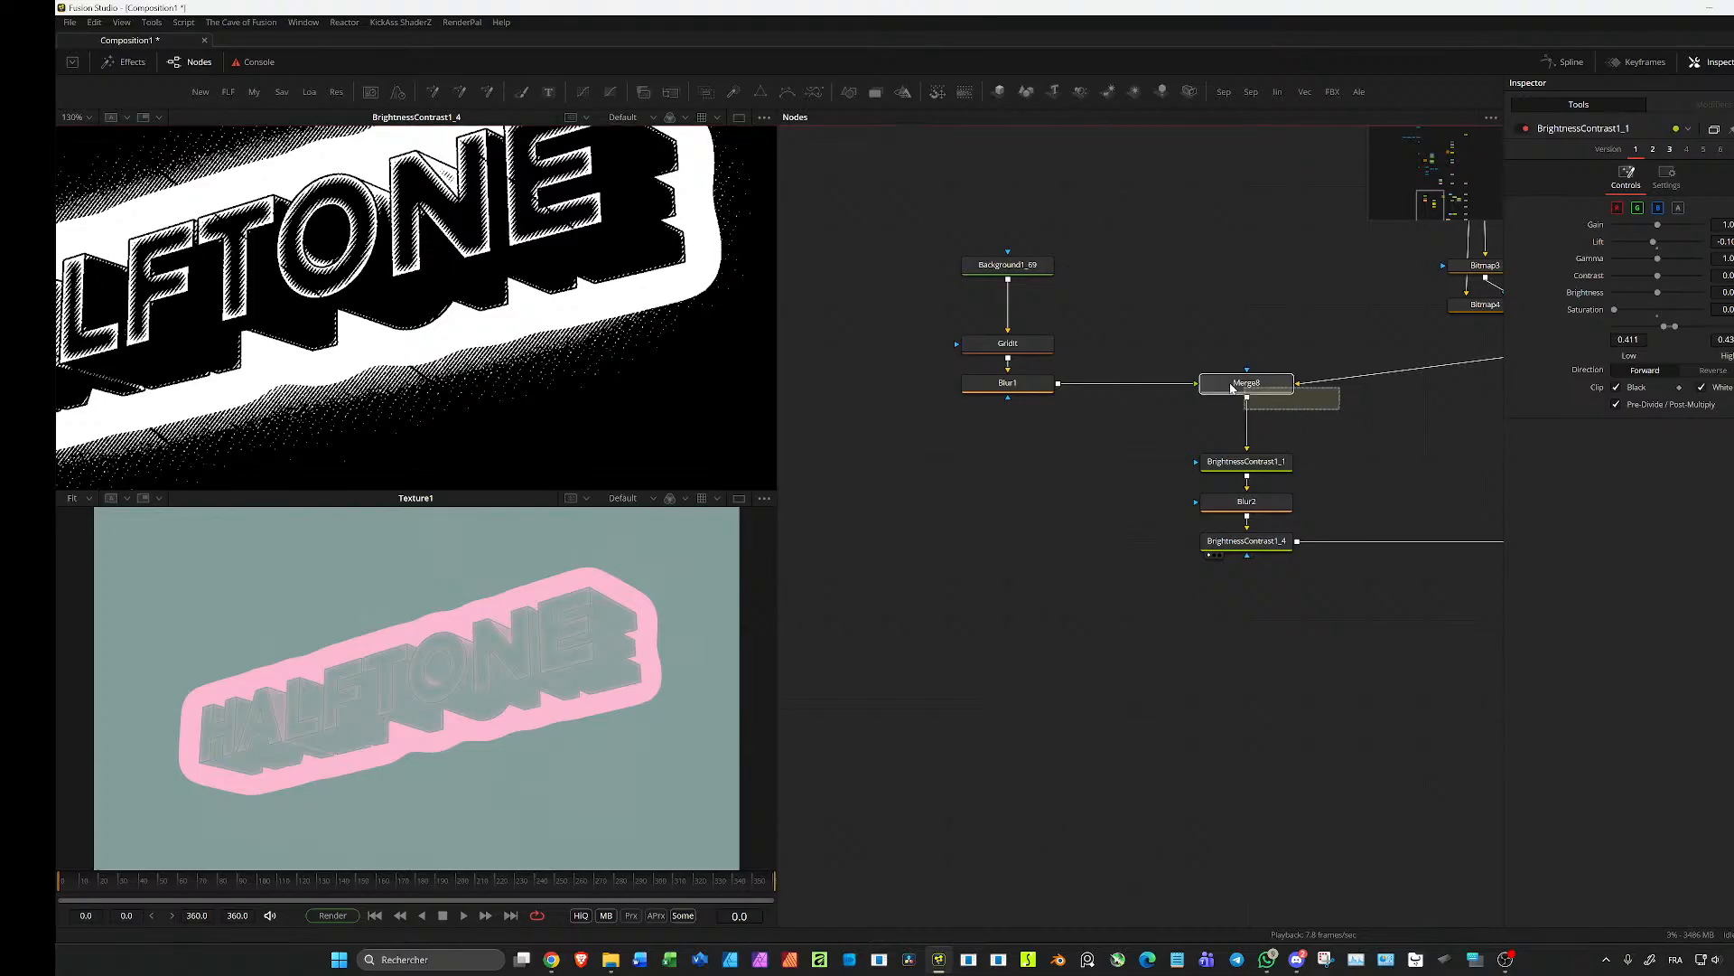
left_click(1013, 385)
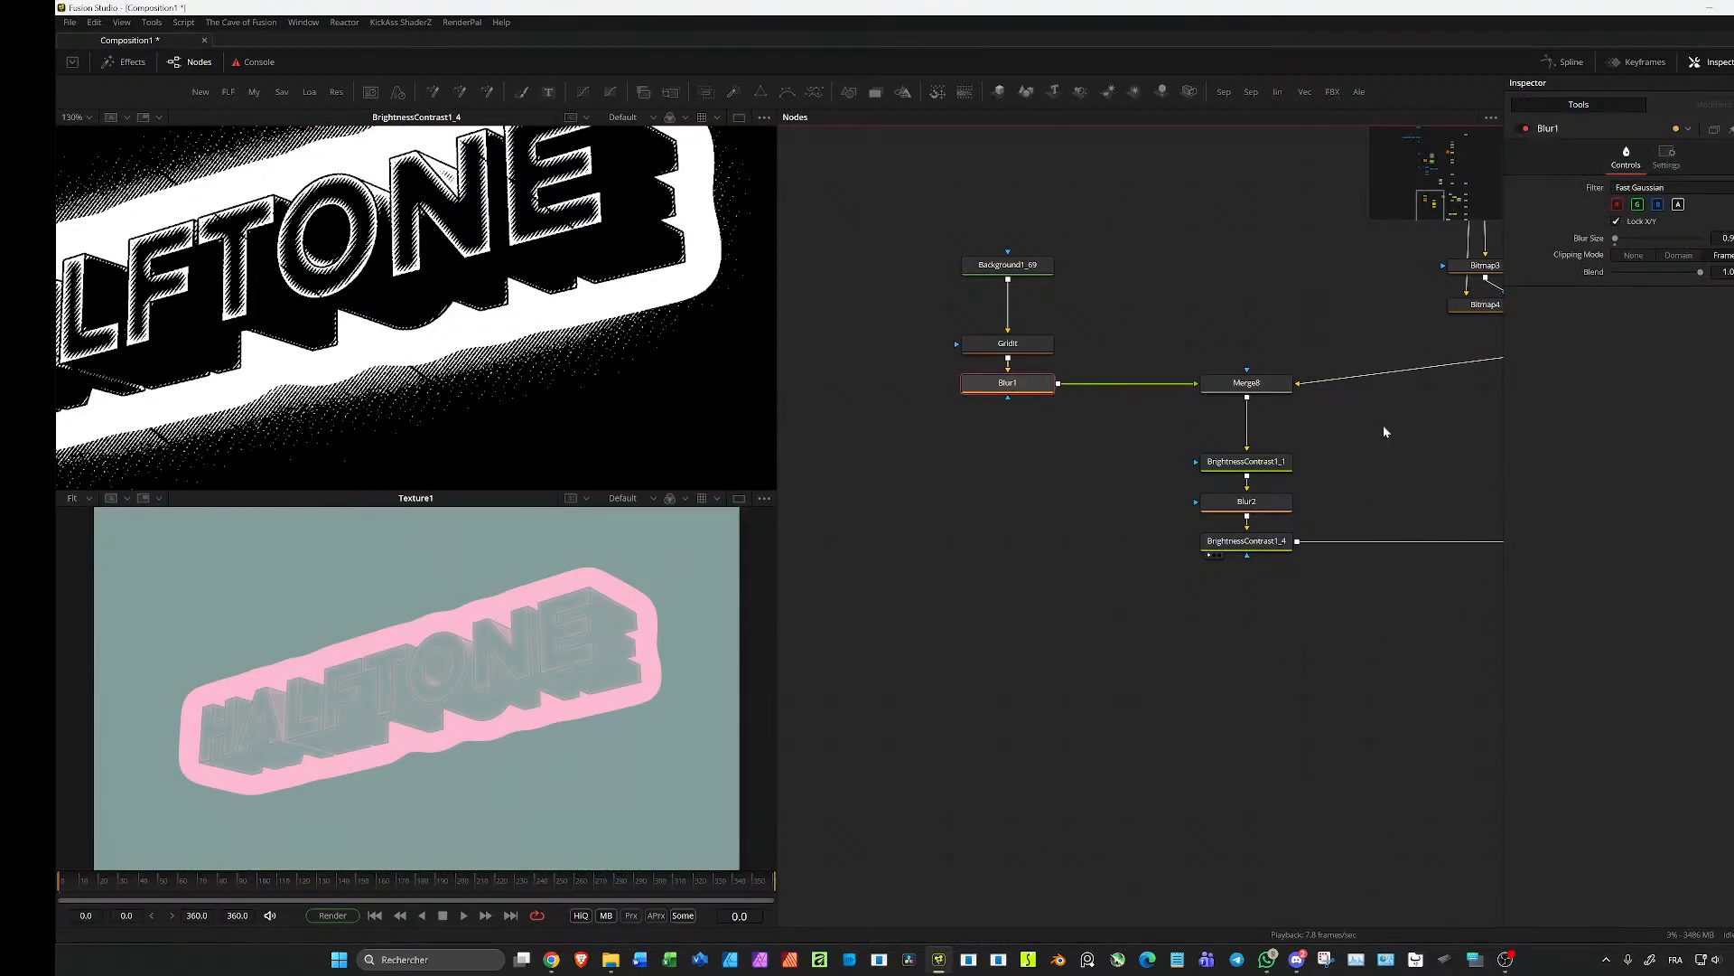
Step: Shift the low and high range of BrightnessContrast1_1 downward, with Low at 0.383
left_click(1247, 462)
left_click_drag(1666, 332, 1669, 335)
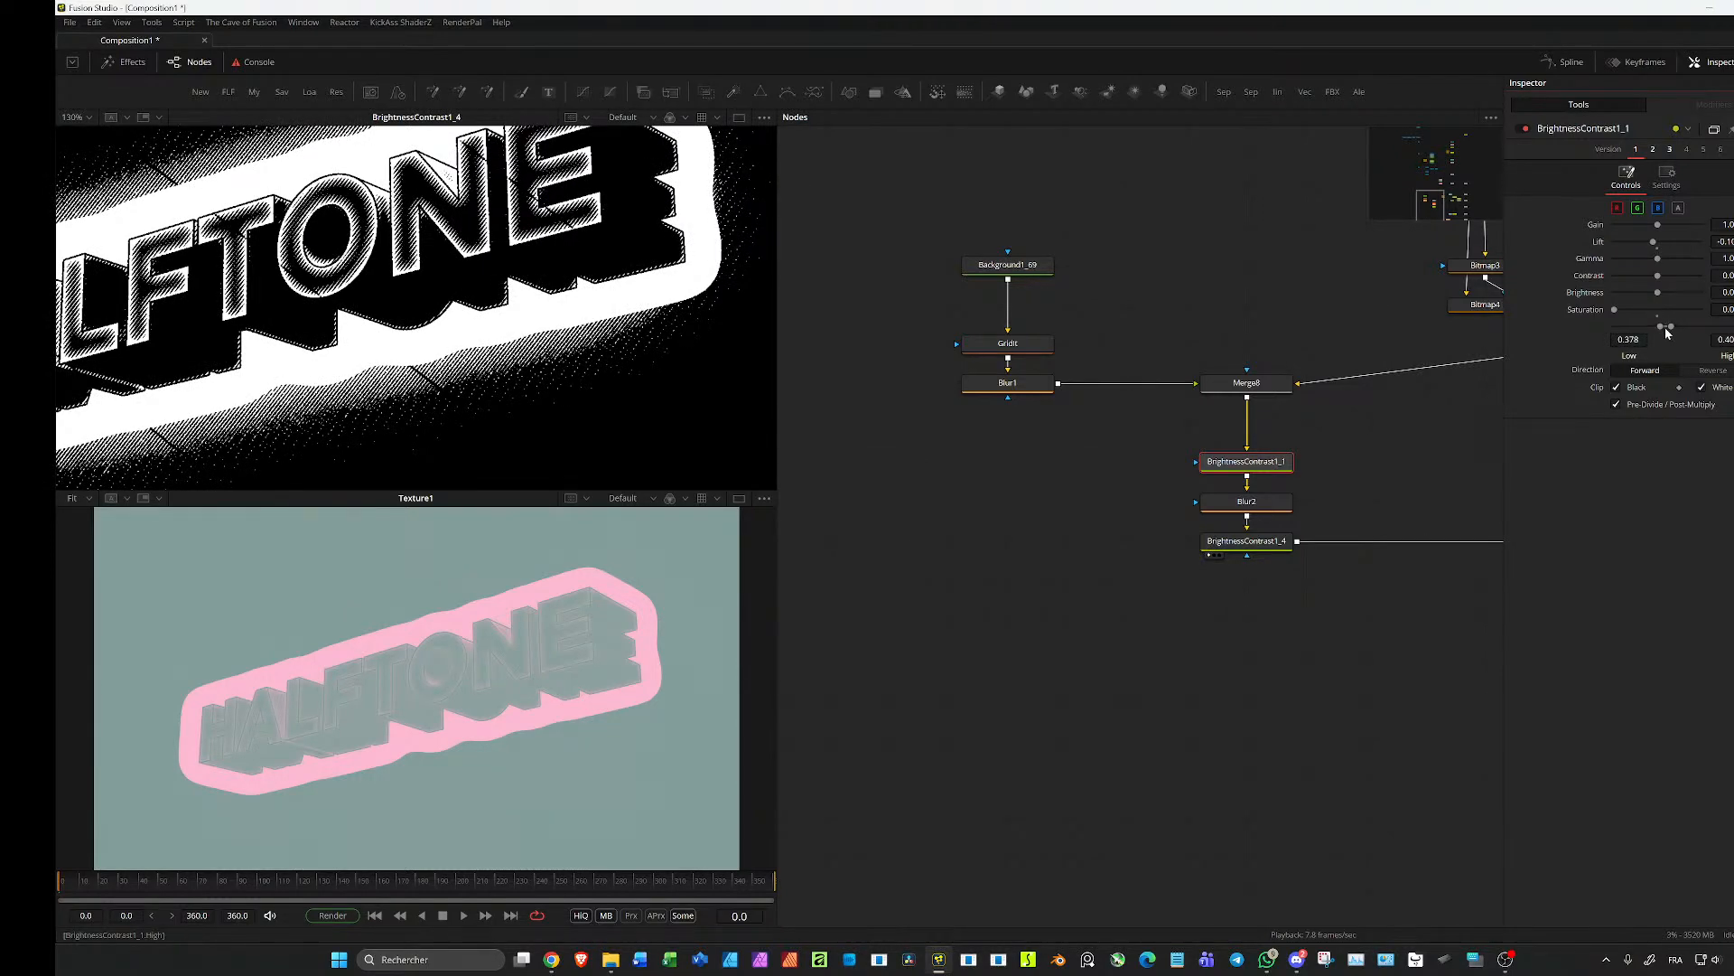
left_click_drag(1668, 334, 1669, 335)
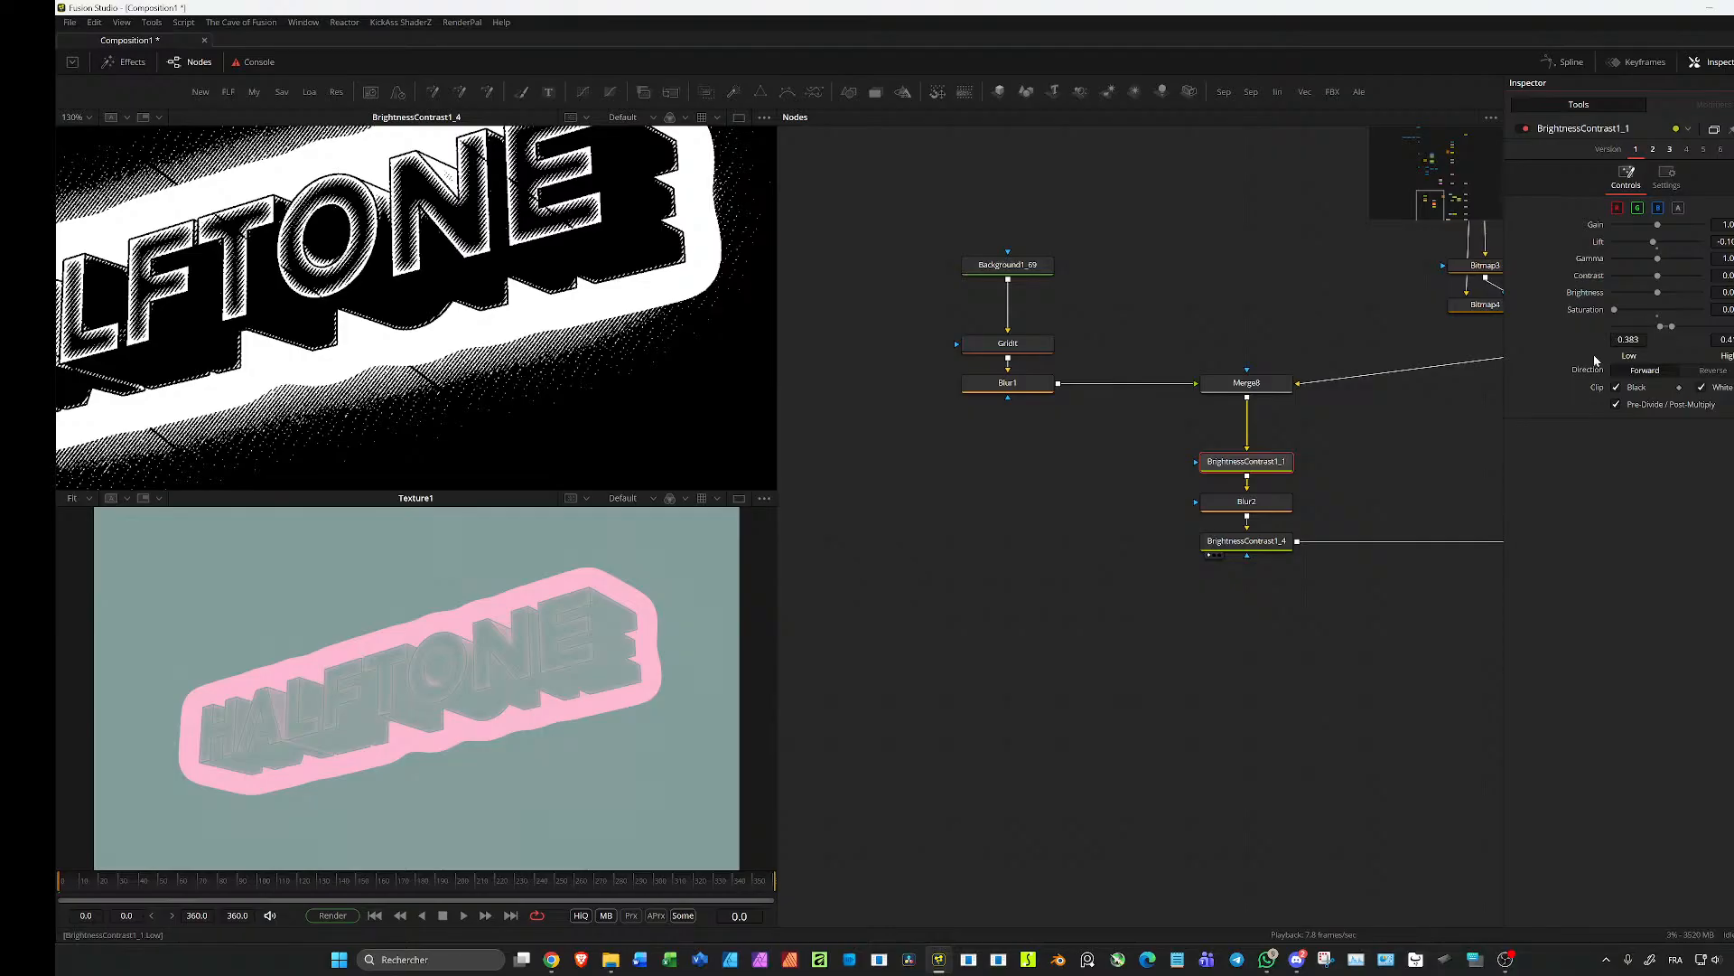
Step: Raise the low and high range of BrightnessContrast1_4, with Low at 0.294, and lower its gamma to about 1.1
left_click(1249, 542)
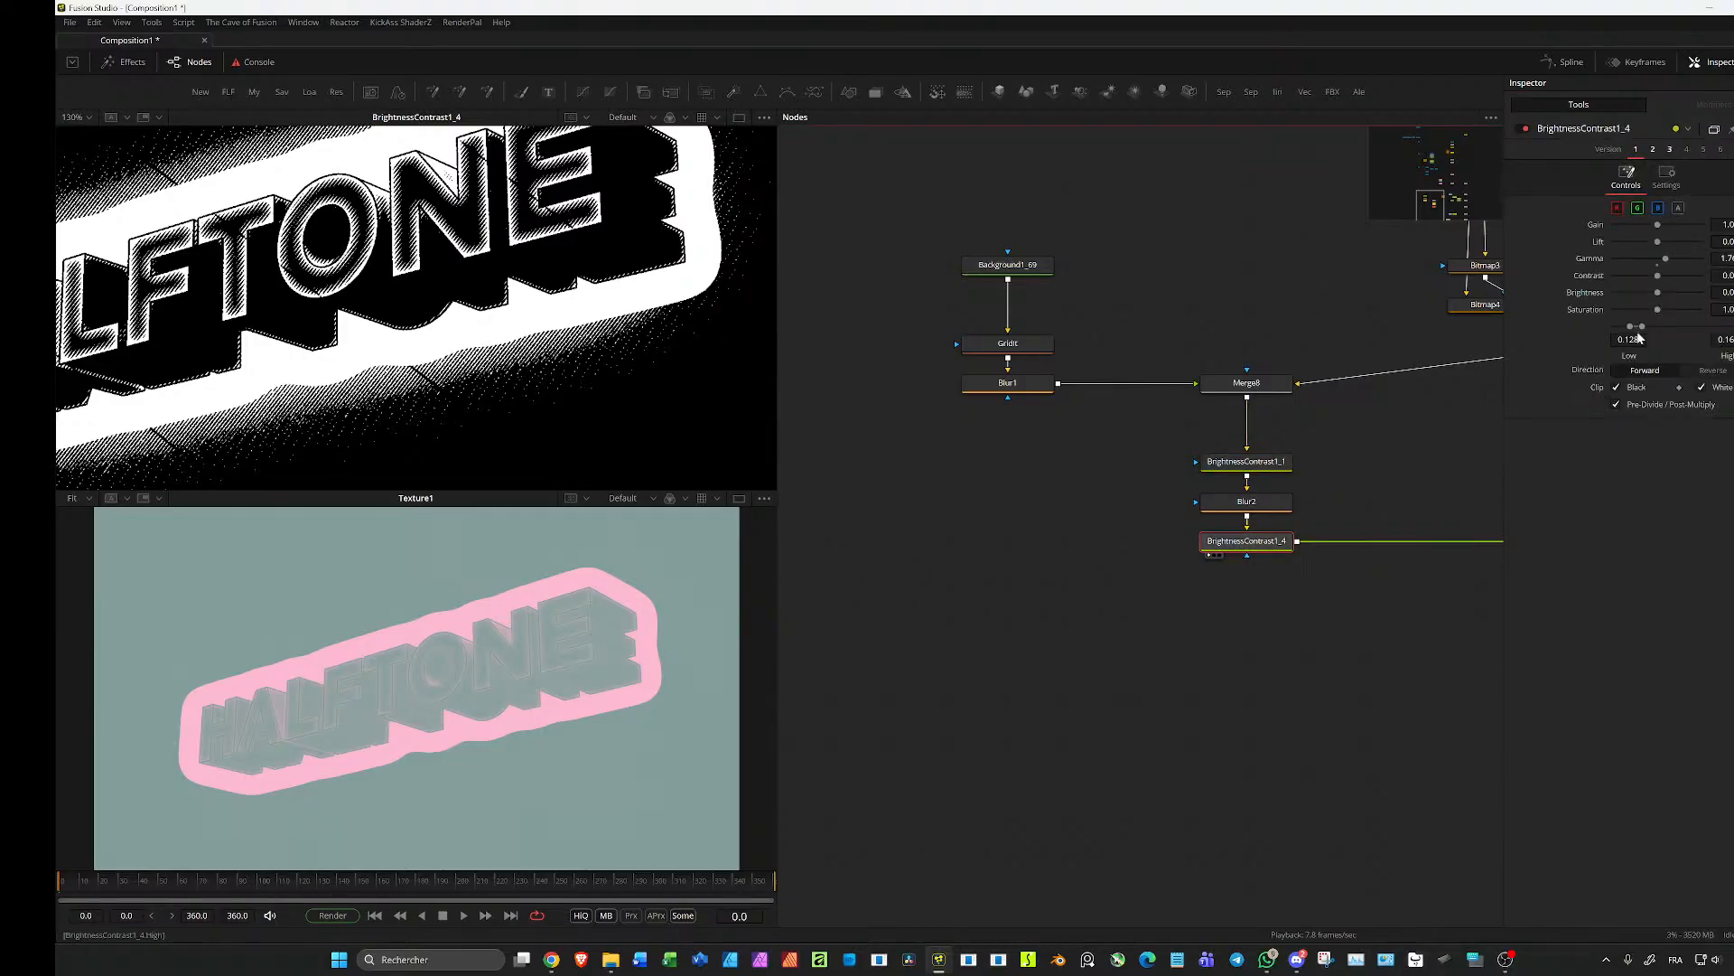
mouse_move(1637, 333)
left_mouse_down()
mouse_move(1614, 330)
mouse_move(1730, 330)
mouse_move(1660, 331)
left_mouse_up()
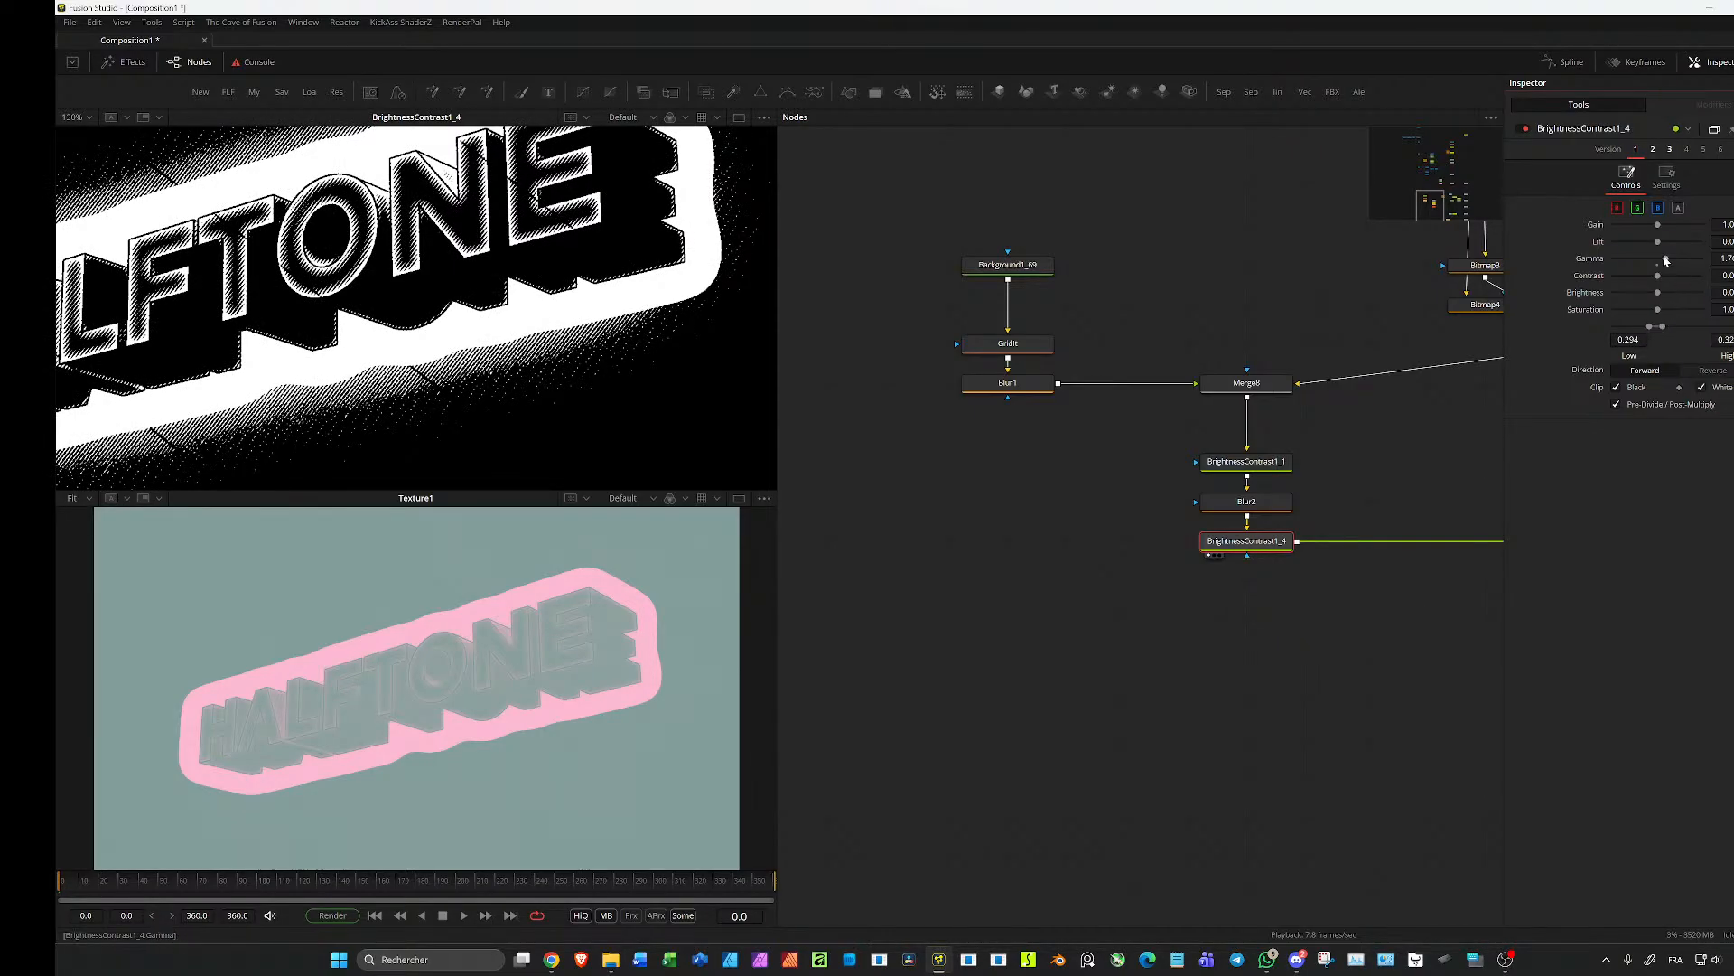
left_click_drag(1667, 262, 1633, 283)
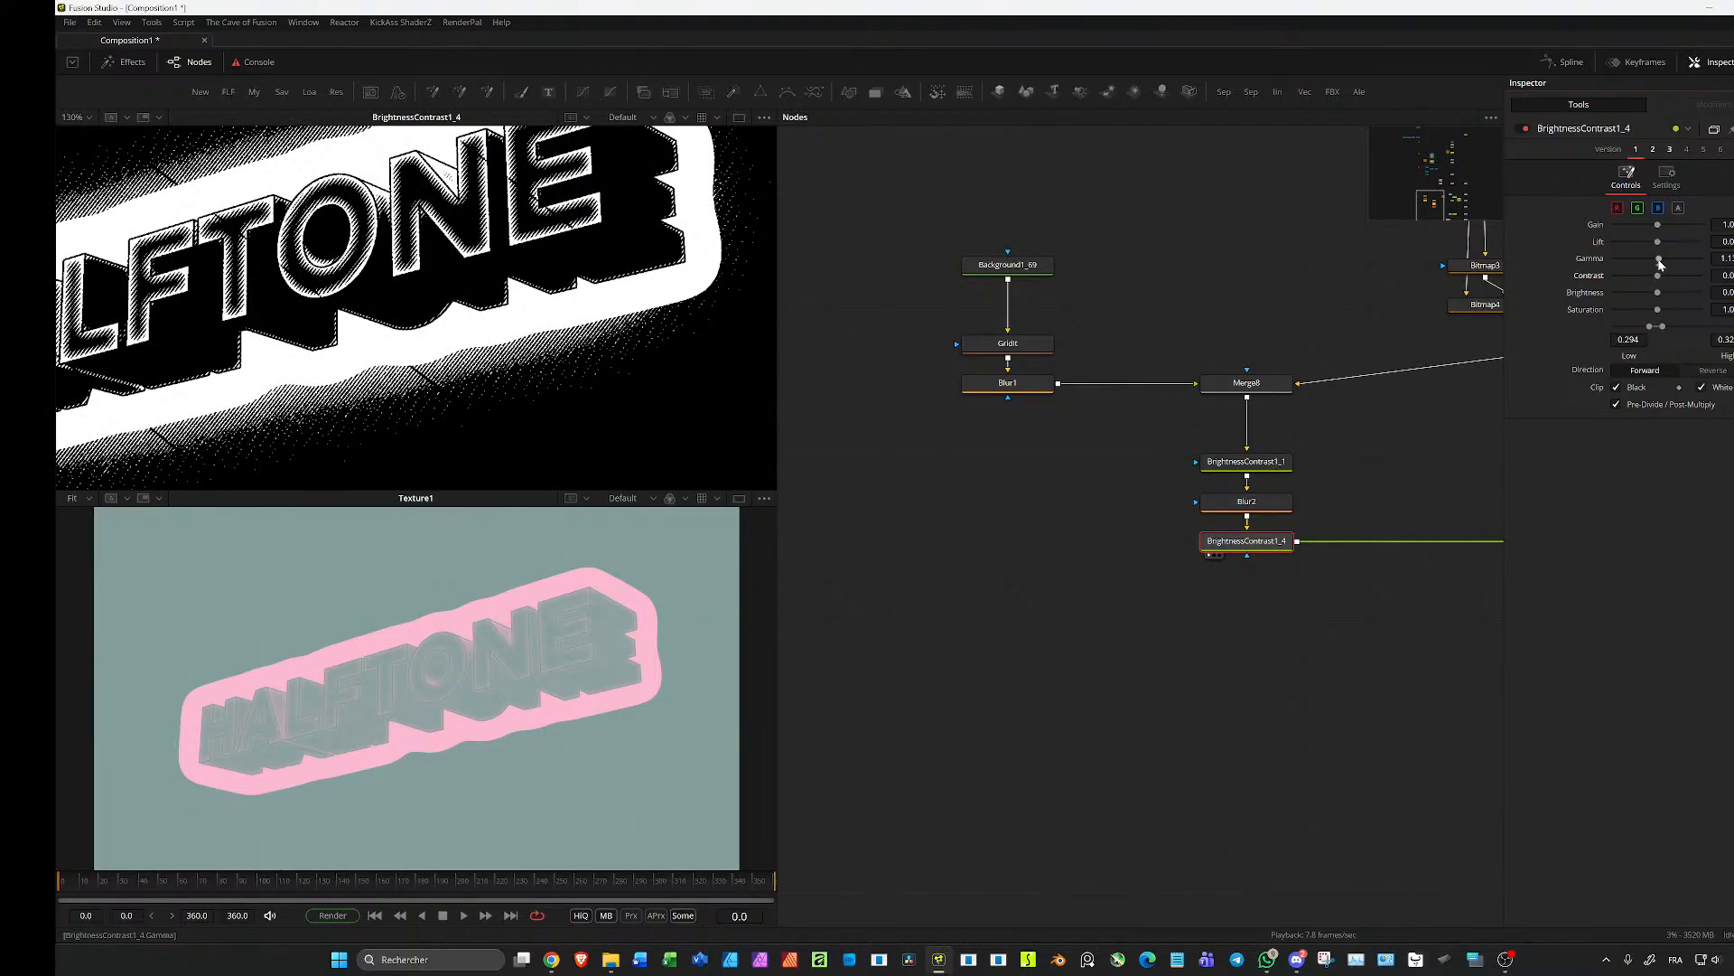
Step: Raise the gamma of BrightnessContrast1_4 to about 2.0 and fit the whole title in the viewer
left_click_drag(1590, 262, 1680, 267)
key("ctrl+f")
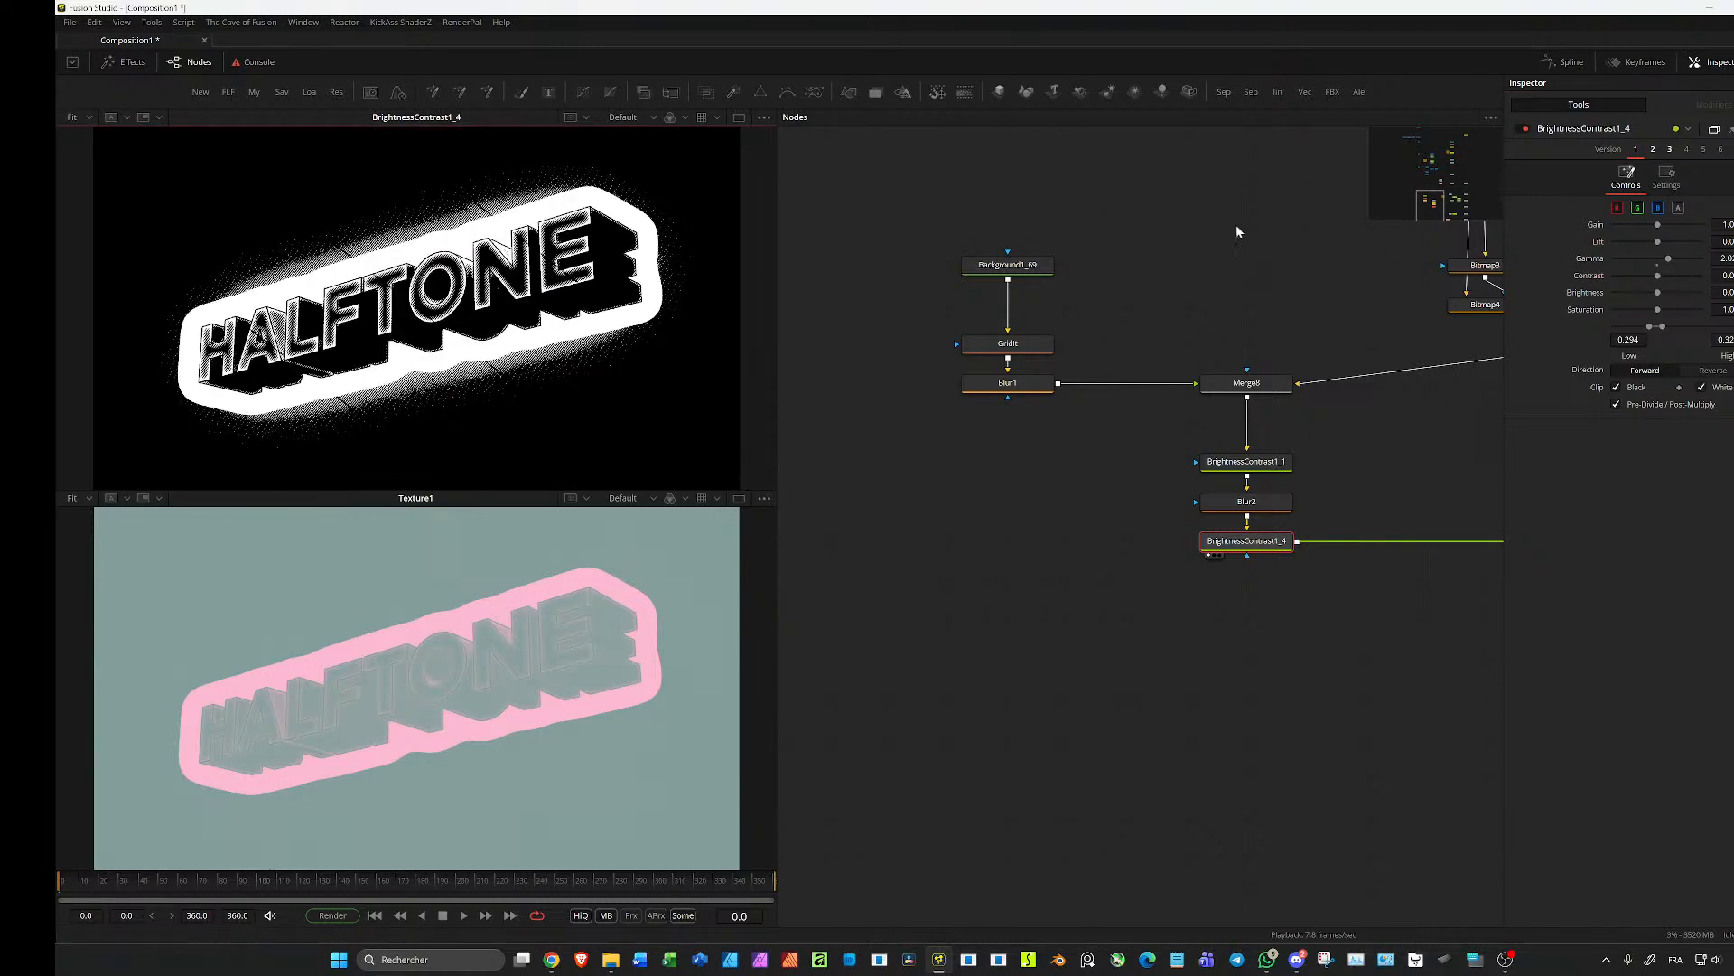
key("ctrl+f")
Step: Shift the hue of gr1's first gradient colour to 0.416 and raise its value to brighten it
scroll(1213, 420, "up", 5)
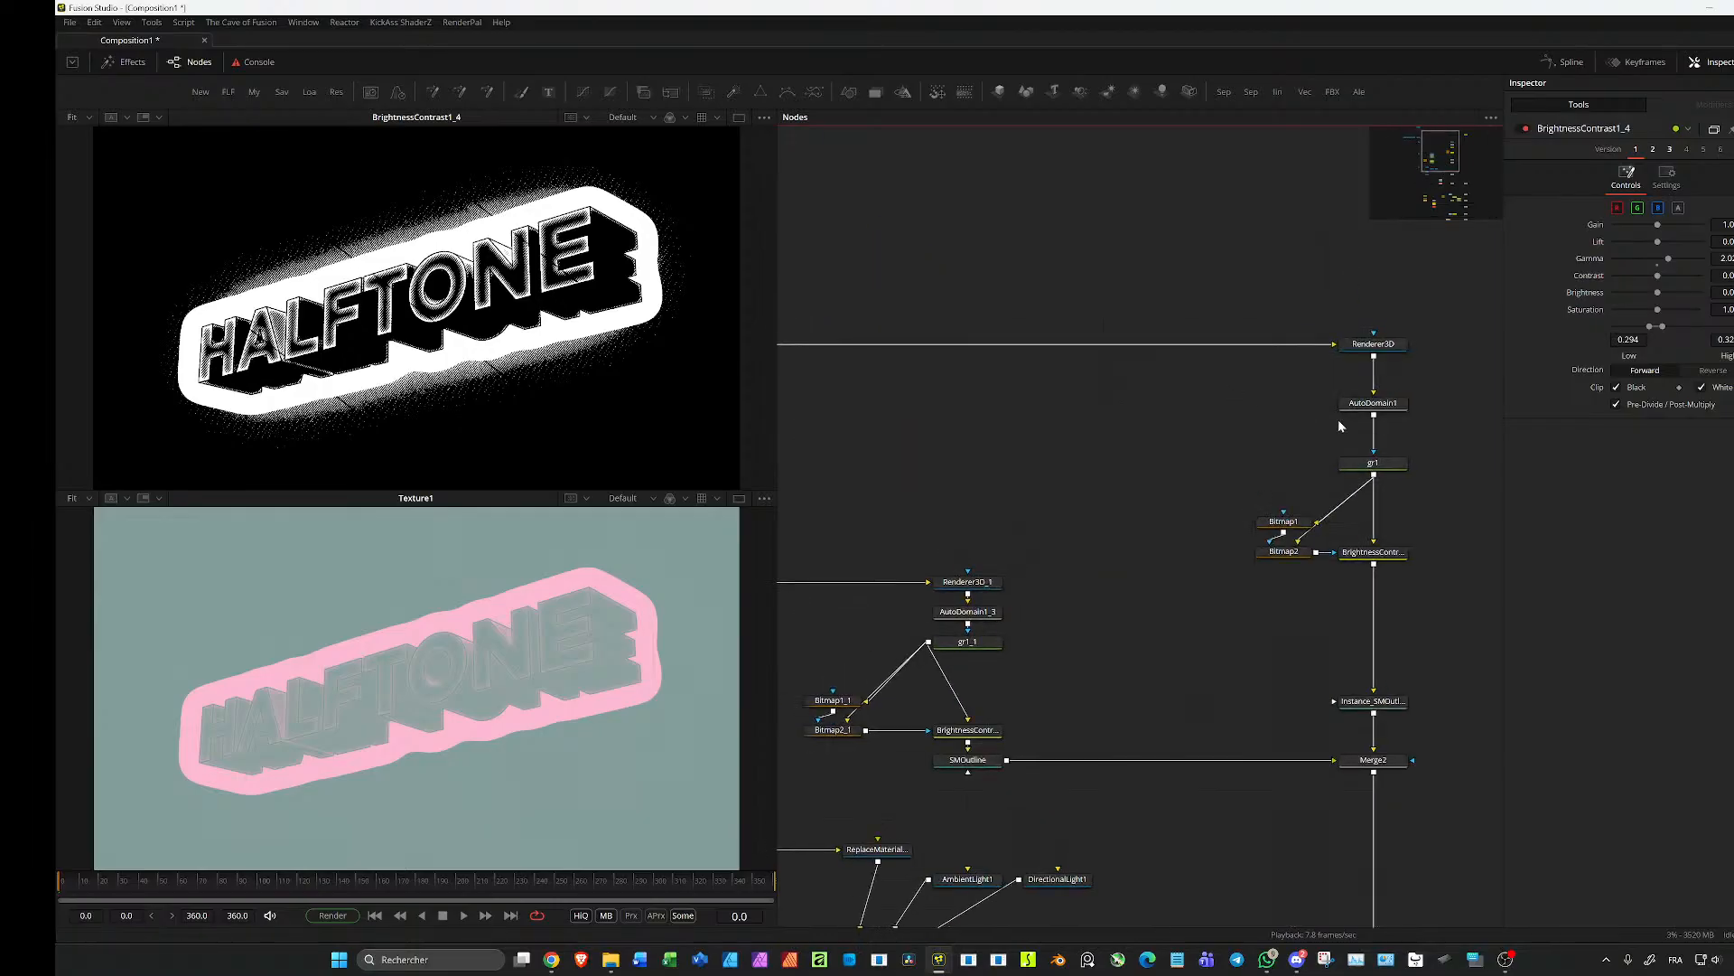
left_click(1165, 399)
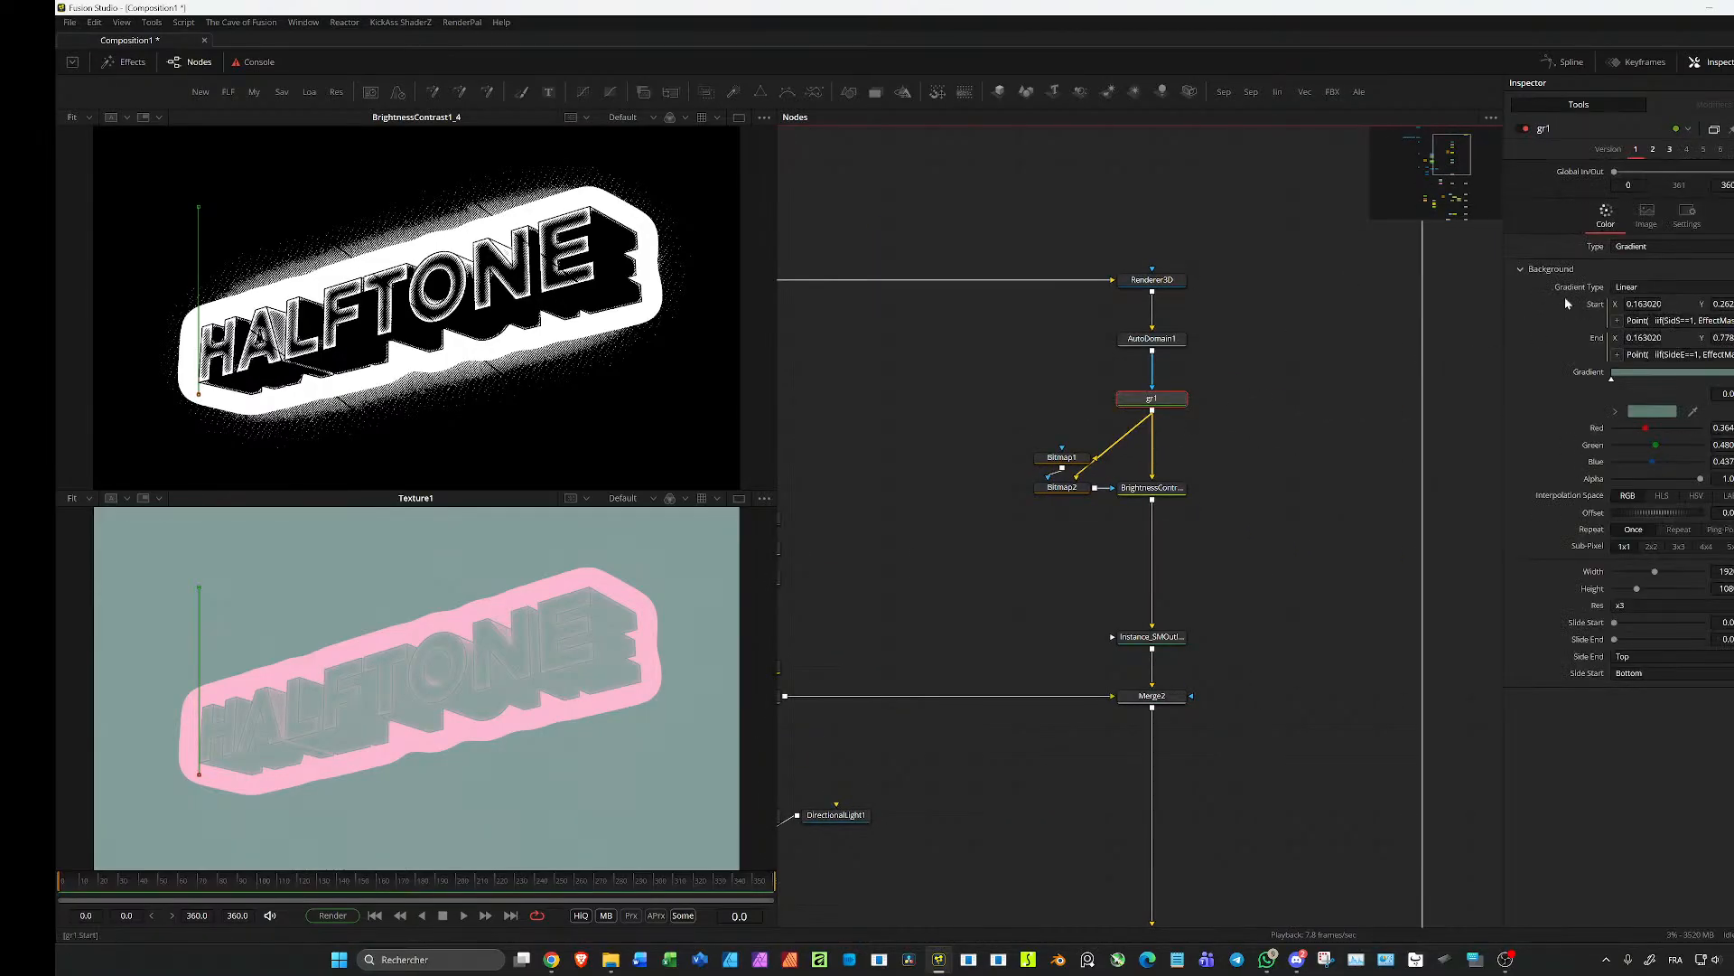
left_click(1616, 411)
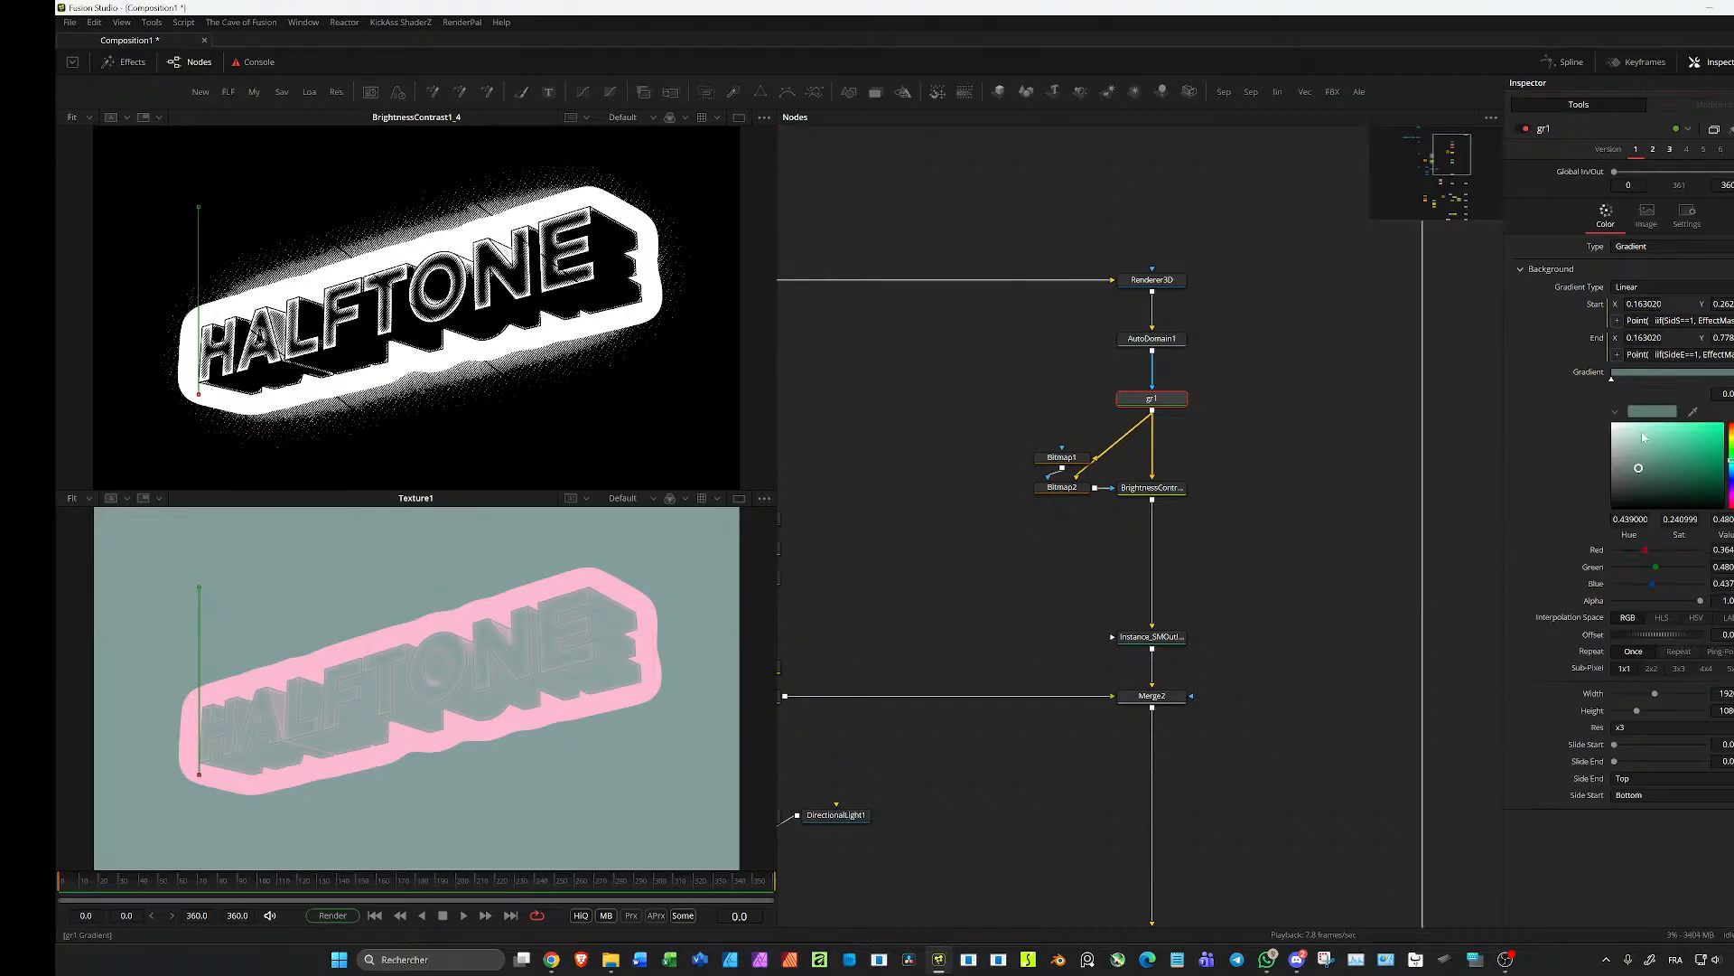
scroll(587, 638, "up", 4)
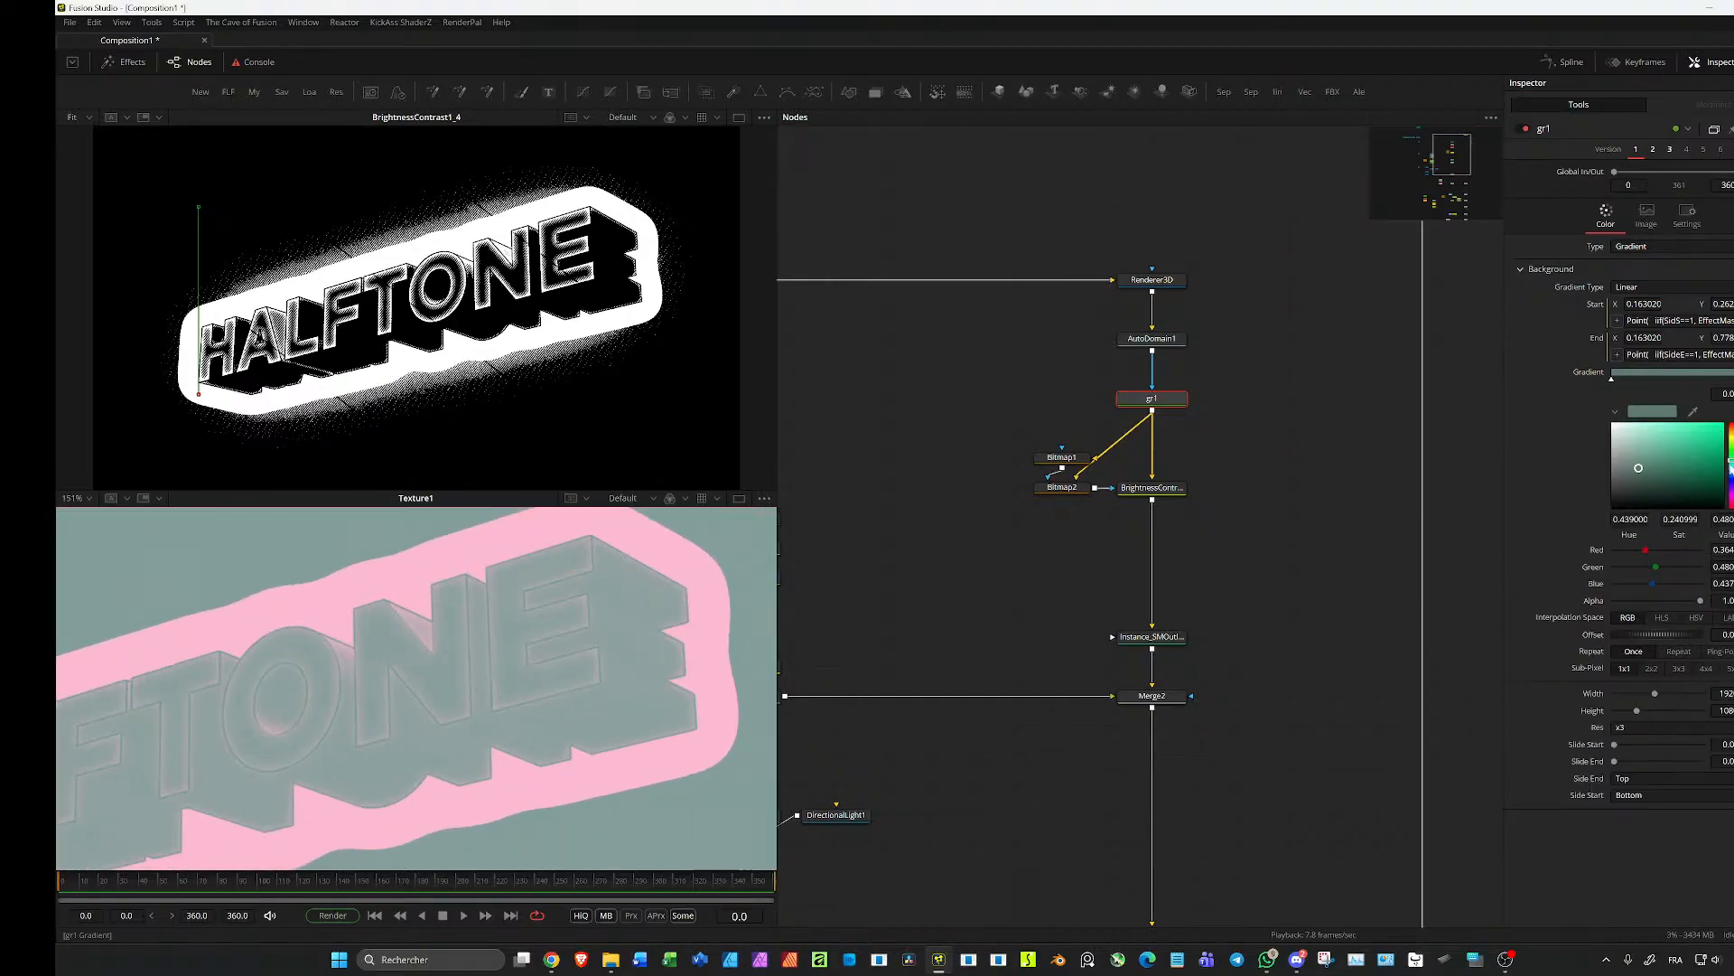
left_click_drag(1630, 519, 1594, 520)
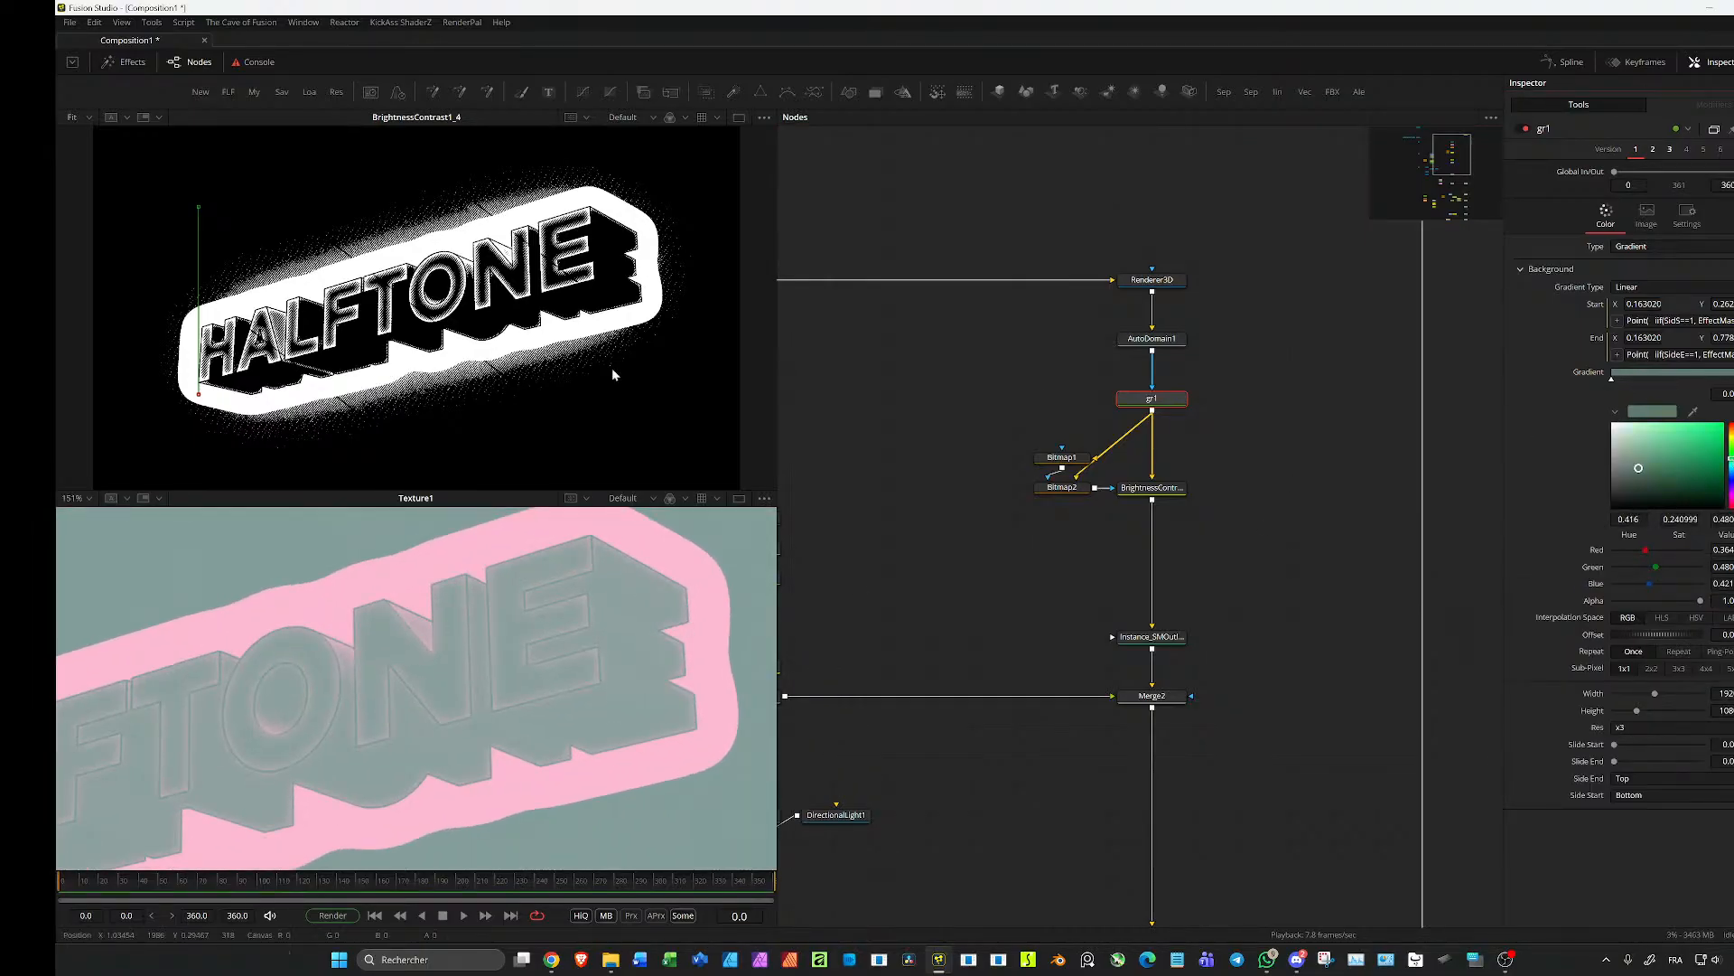
scroll(643, 317, "up", 5)
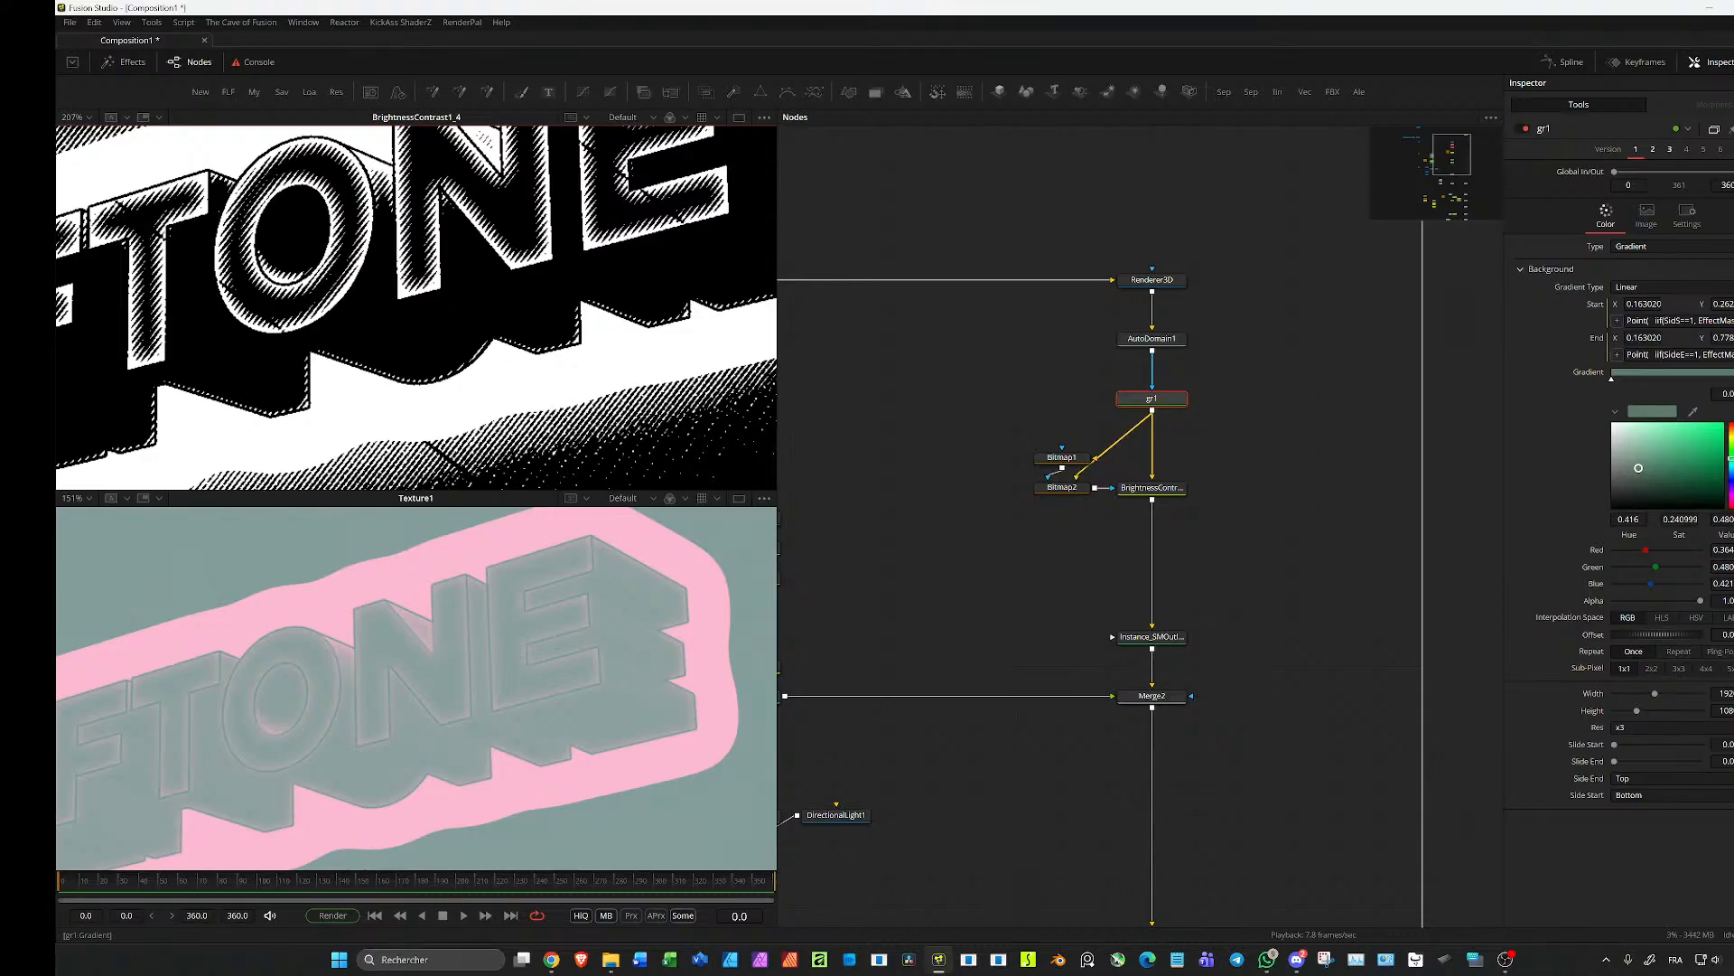
left_click_drag(1723, 519, 1732, 519)
Step: Raise the value of the green gradient colour in gr1_1 to about 0.70 and fit both viewers
left_click_drag(895, 618, 1203, 492)
left_click(1065, 453)
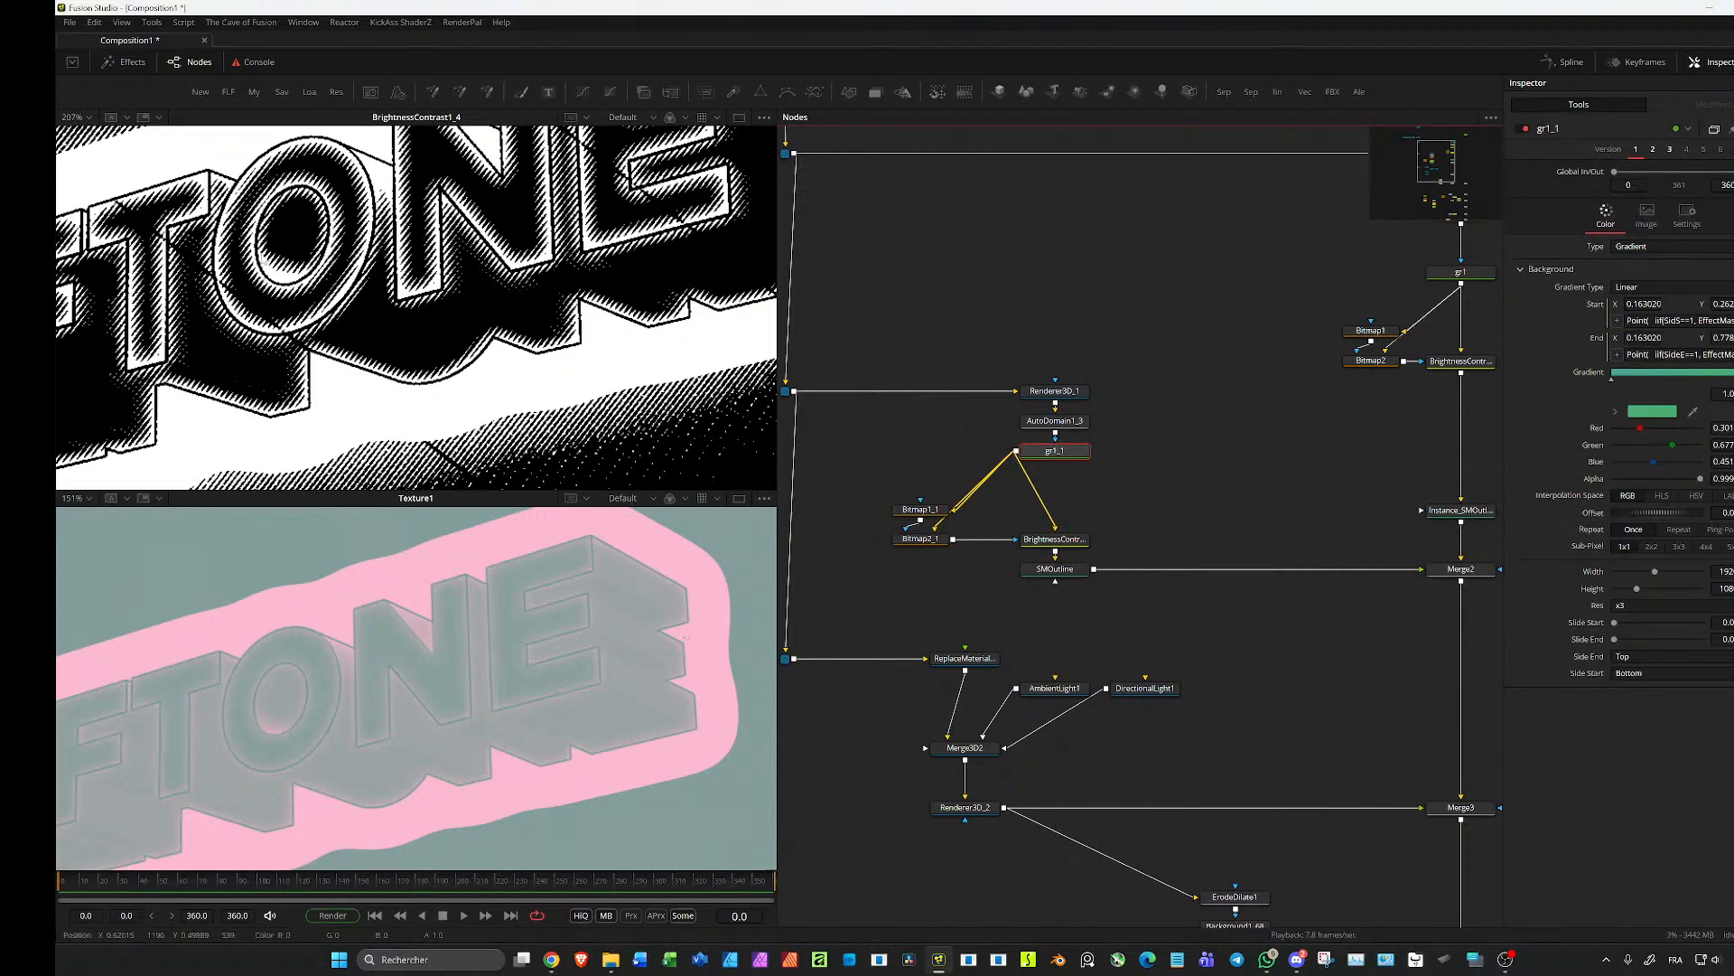
left_click(1612, 382)
left_click(1615, 413)
left_click_drag(1723, 519, 1717, 519)
left_click(1733, 379)
left_click_drag(1727, 519, 1727, 519)
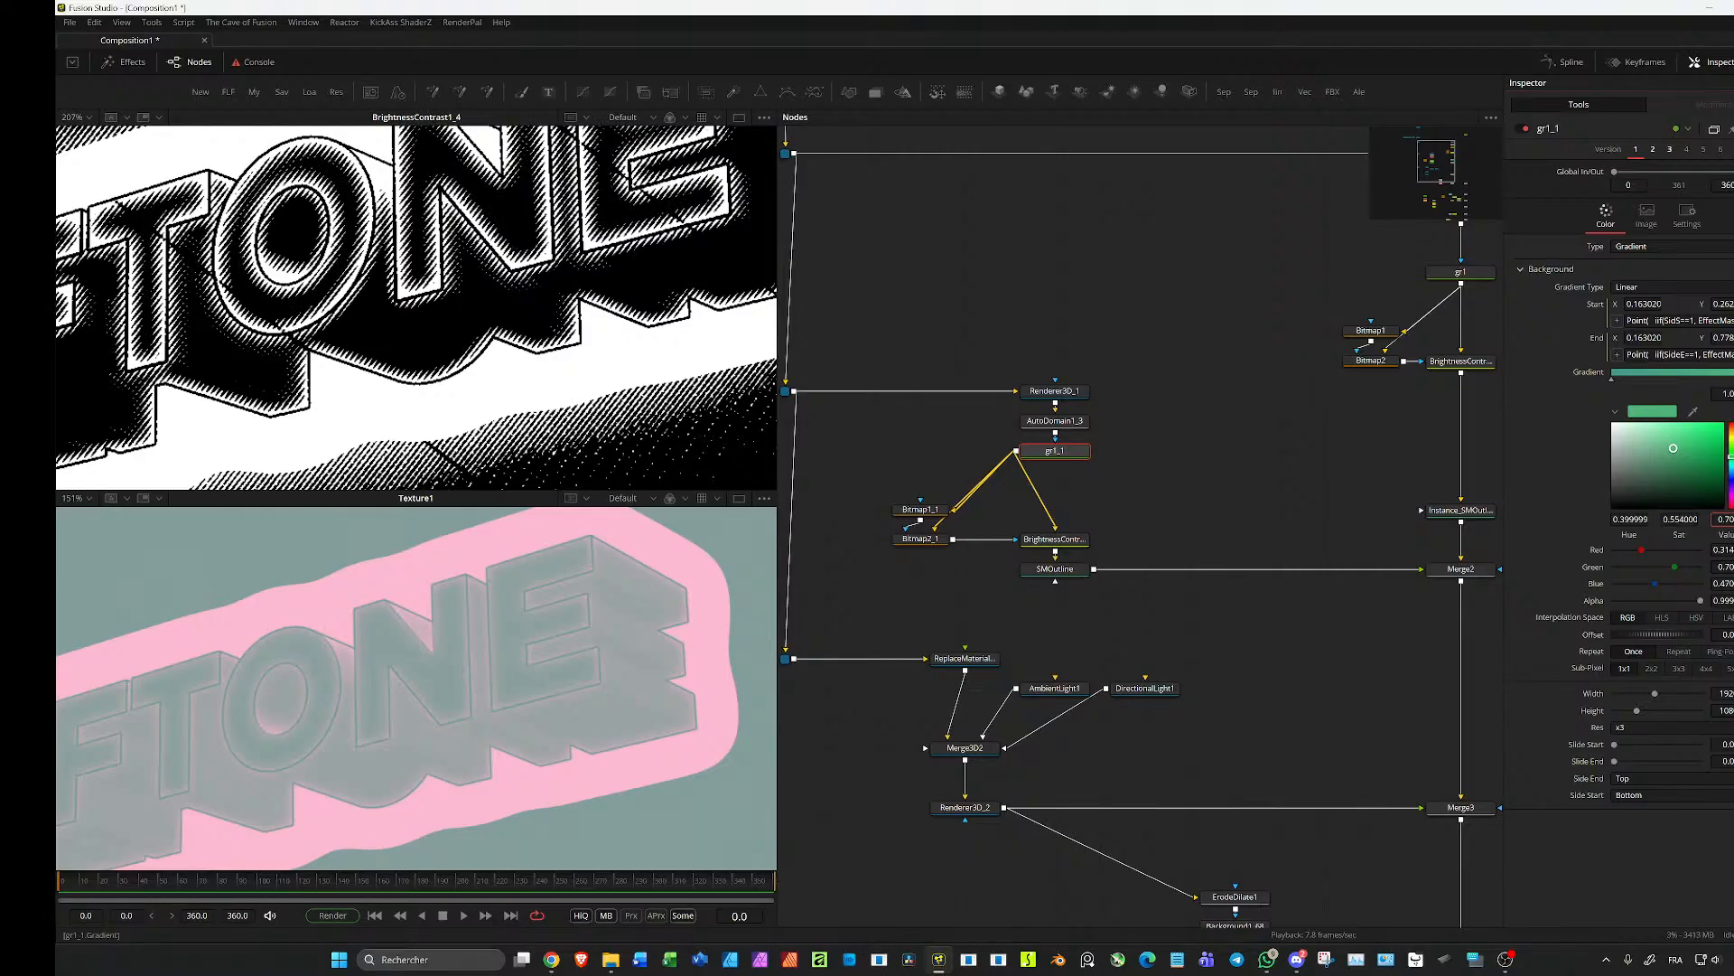
key("ctrl+f")
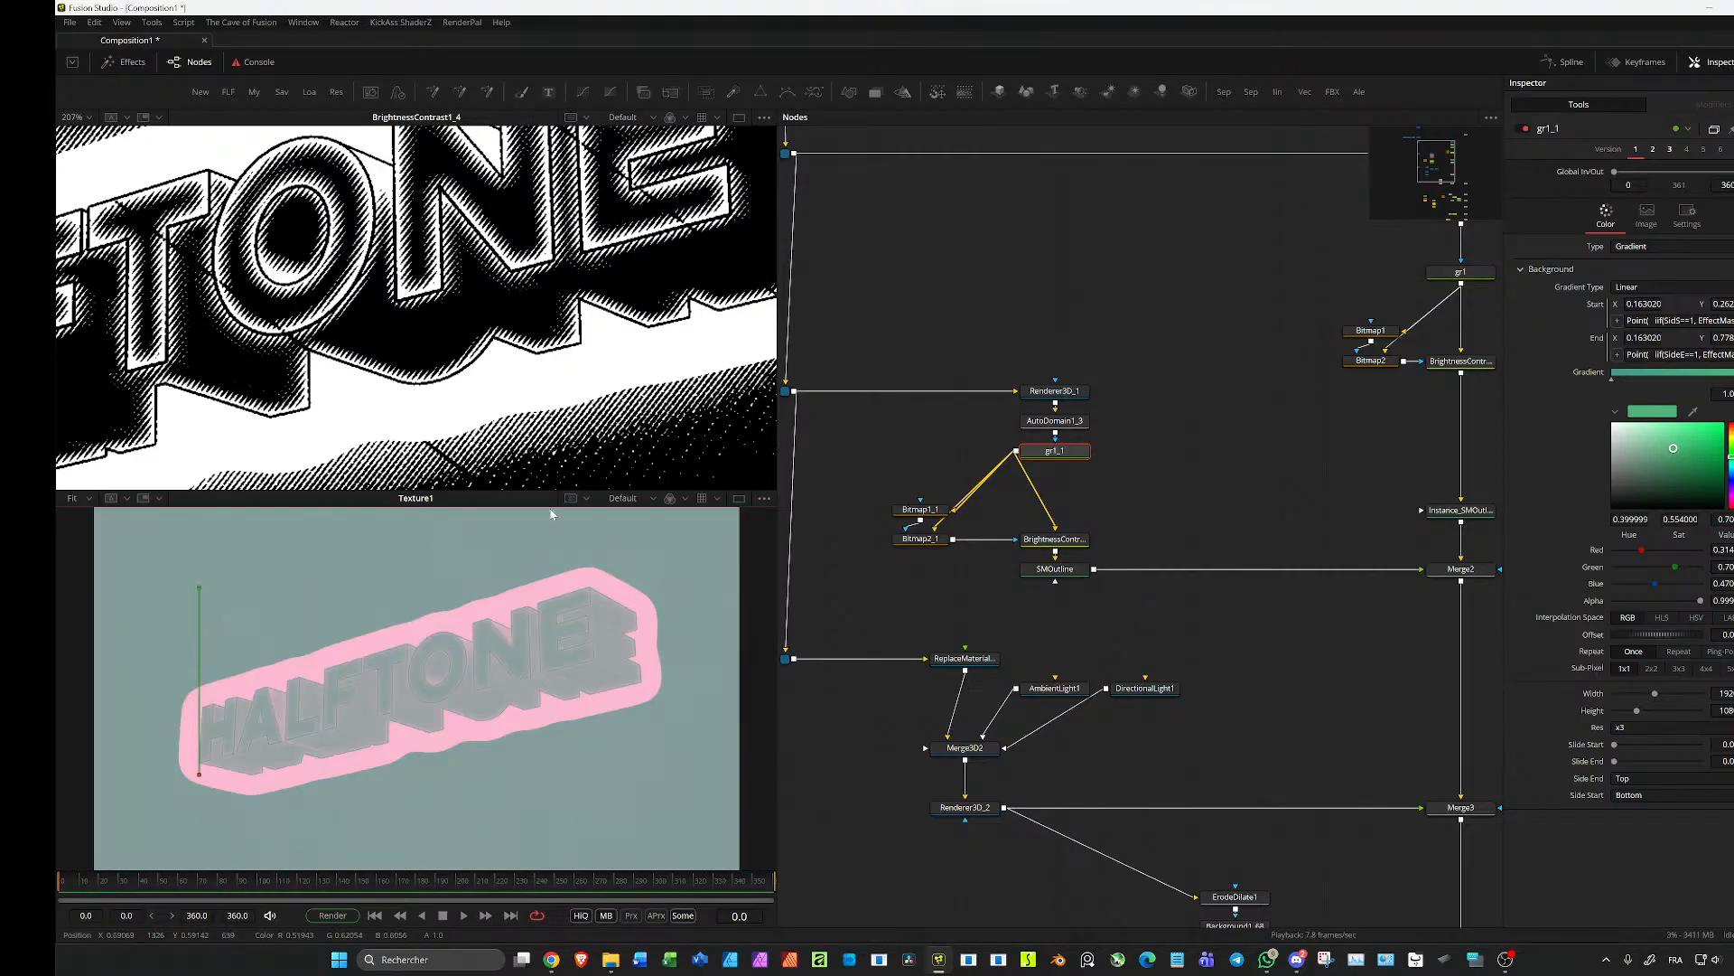
key("ctrl+f")
Step: Set the source of Switch1 to Input0
left_click_drag(1140, 728, 1301, 666)
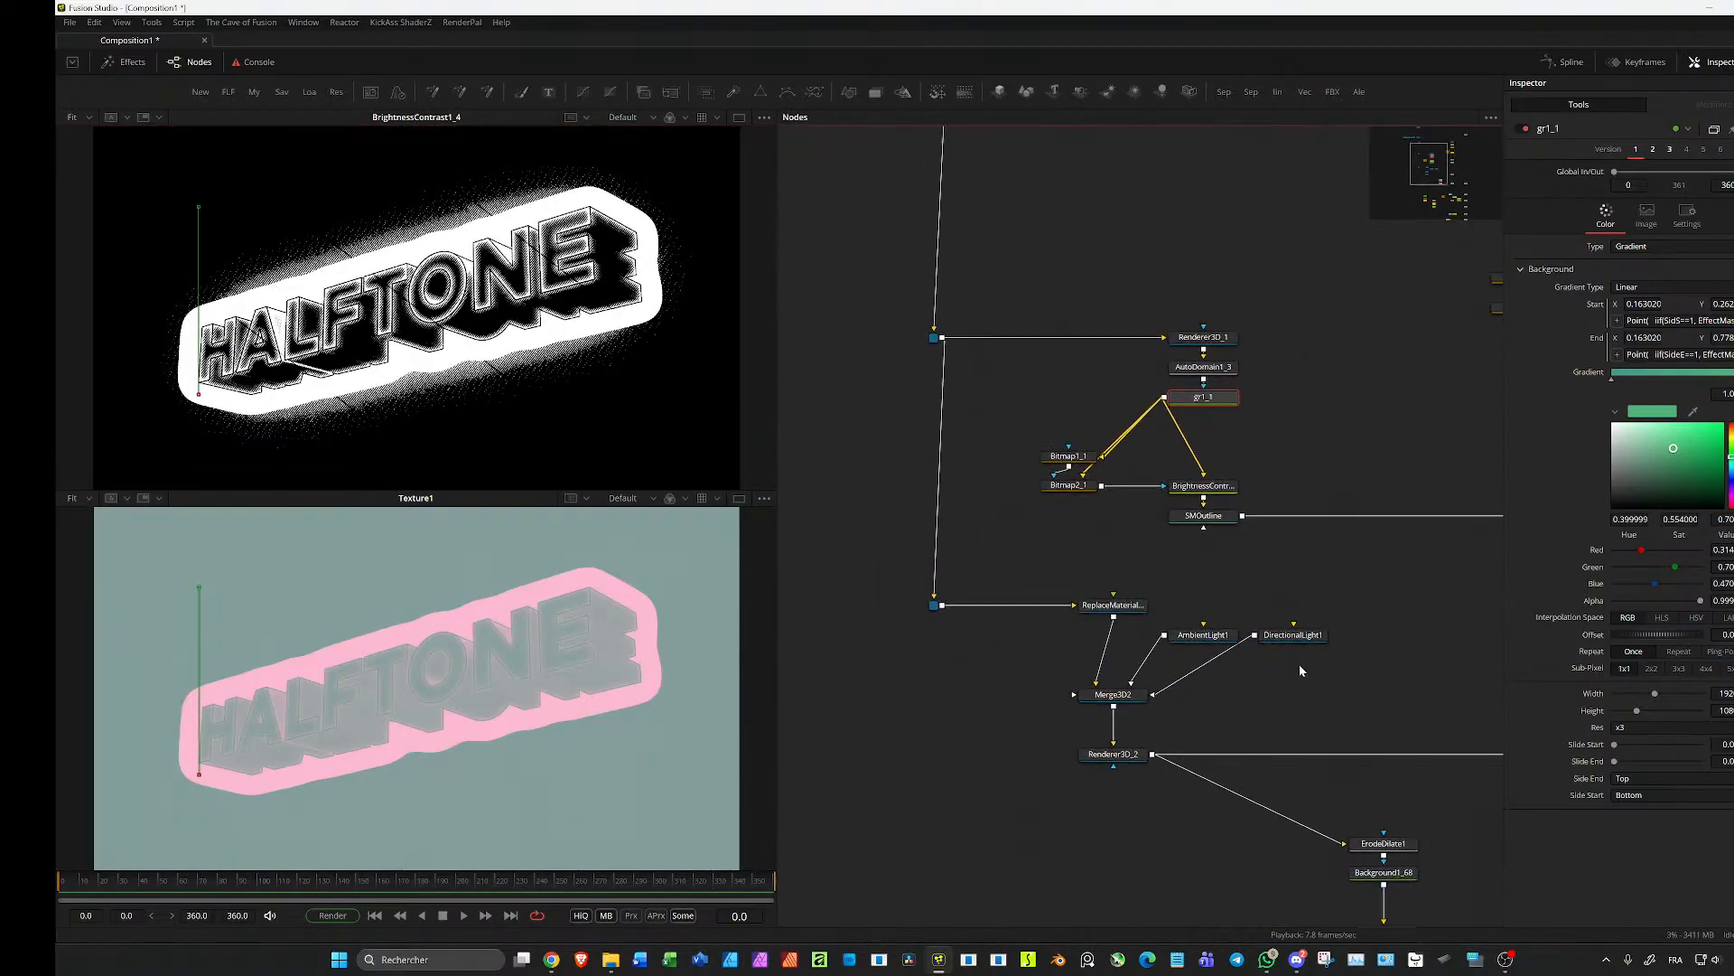
left_click_drag(1473, 689, 1148, 615)
scroll(1318, 601, "down", 3)
left_click_drag(1483, 723, 1187, 706)
left_click_drag(1193, 889, 1192, 720)
scroll(1198, 720, "up", 3)
left_click(1147, 694)
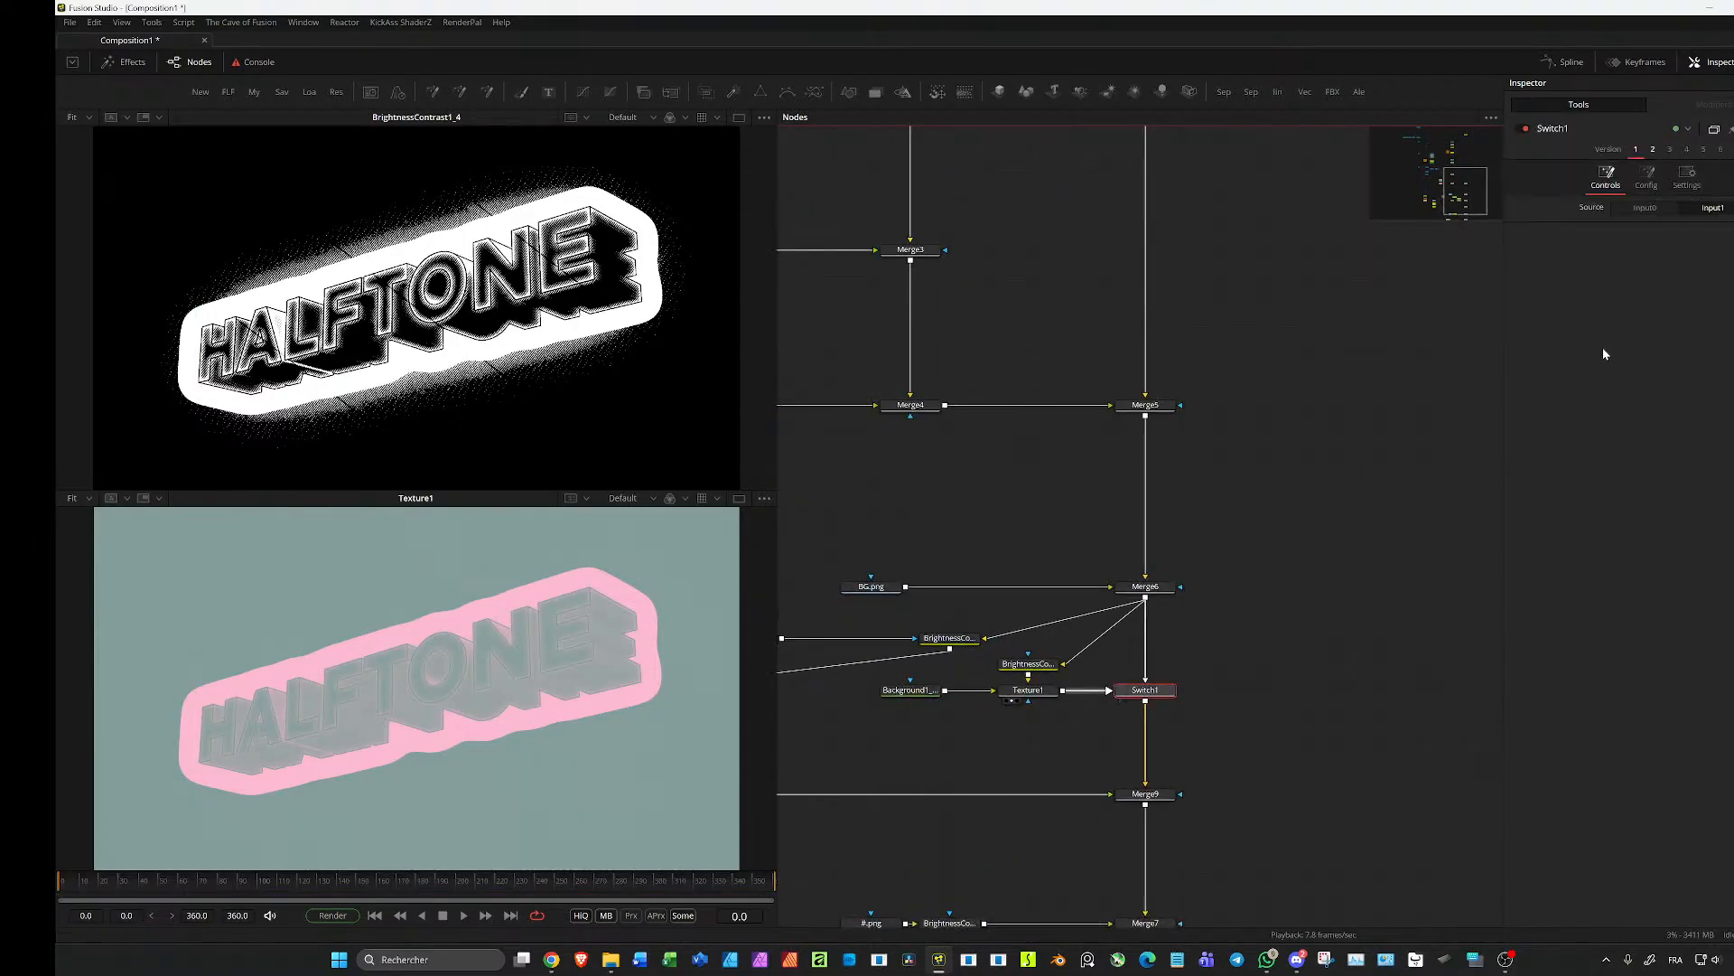
left_click(1657, 211)
left_click(1710, 210)
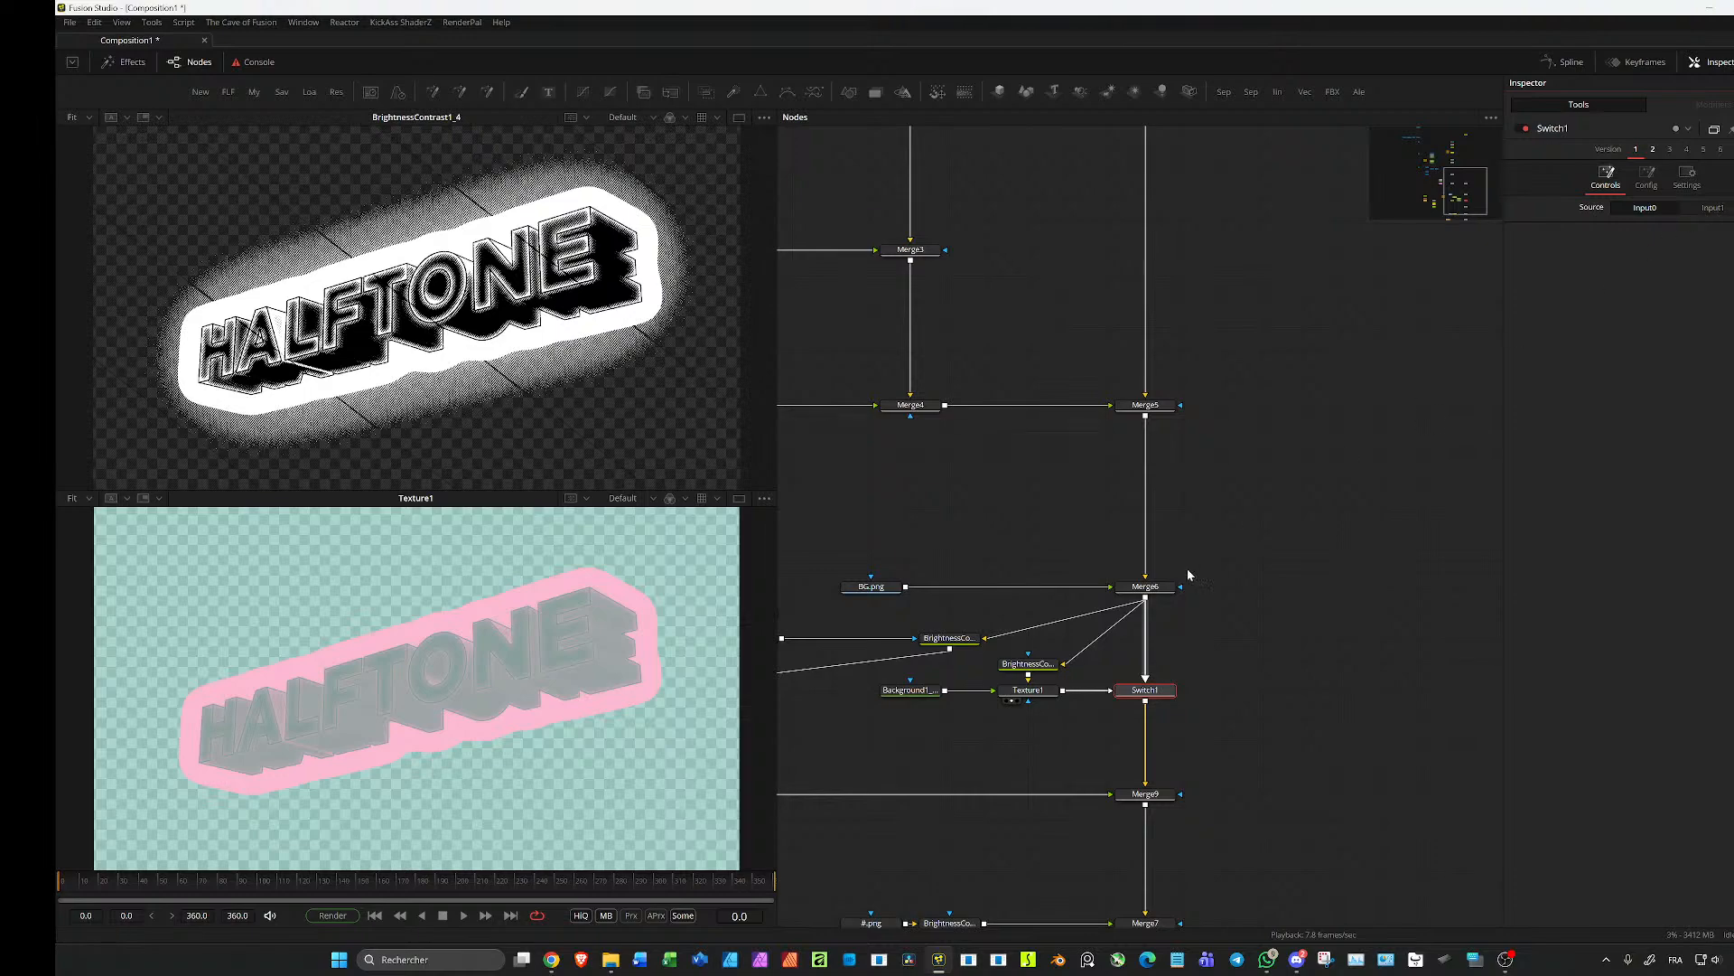
Step: Show Merge1 in the lower viewer, examine the title up close and check the Merge7, Merge9 and Merge6 nodes
left_click_drag(1187, 564, 1153, 355)
left_click_drag(1112, 818, 449, 694)
left_click(449, 700)
scroll(466, 688, "up", 4)
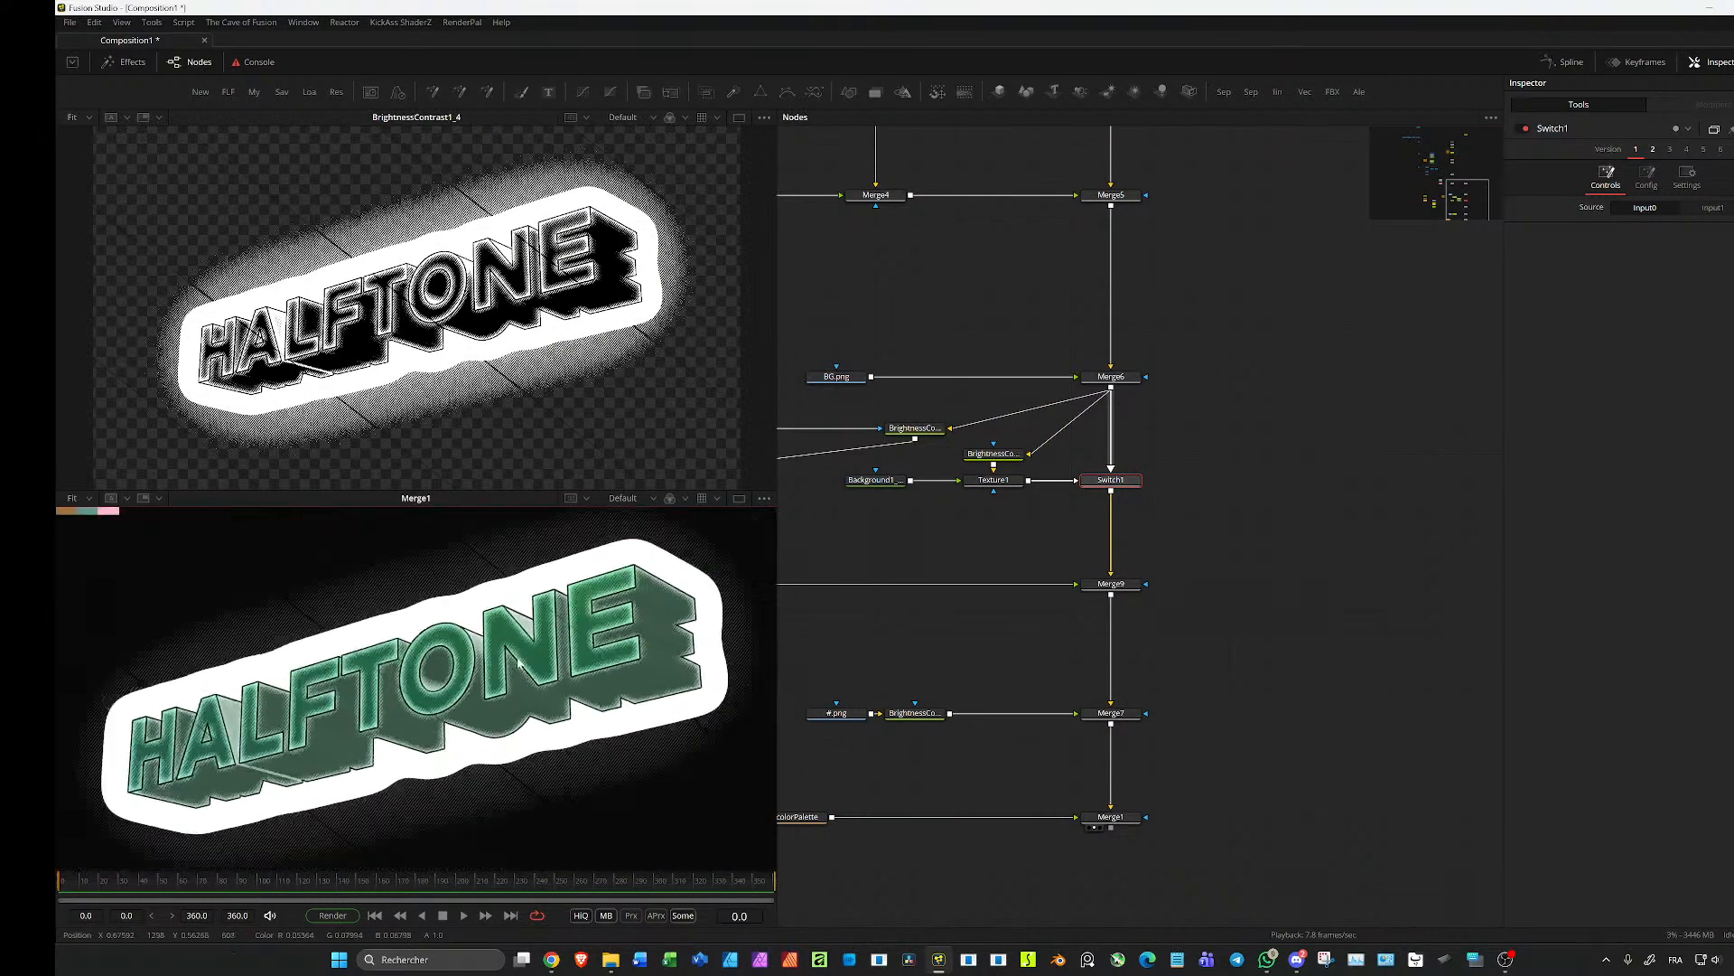
left_click(1113, 714)
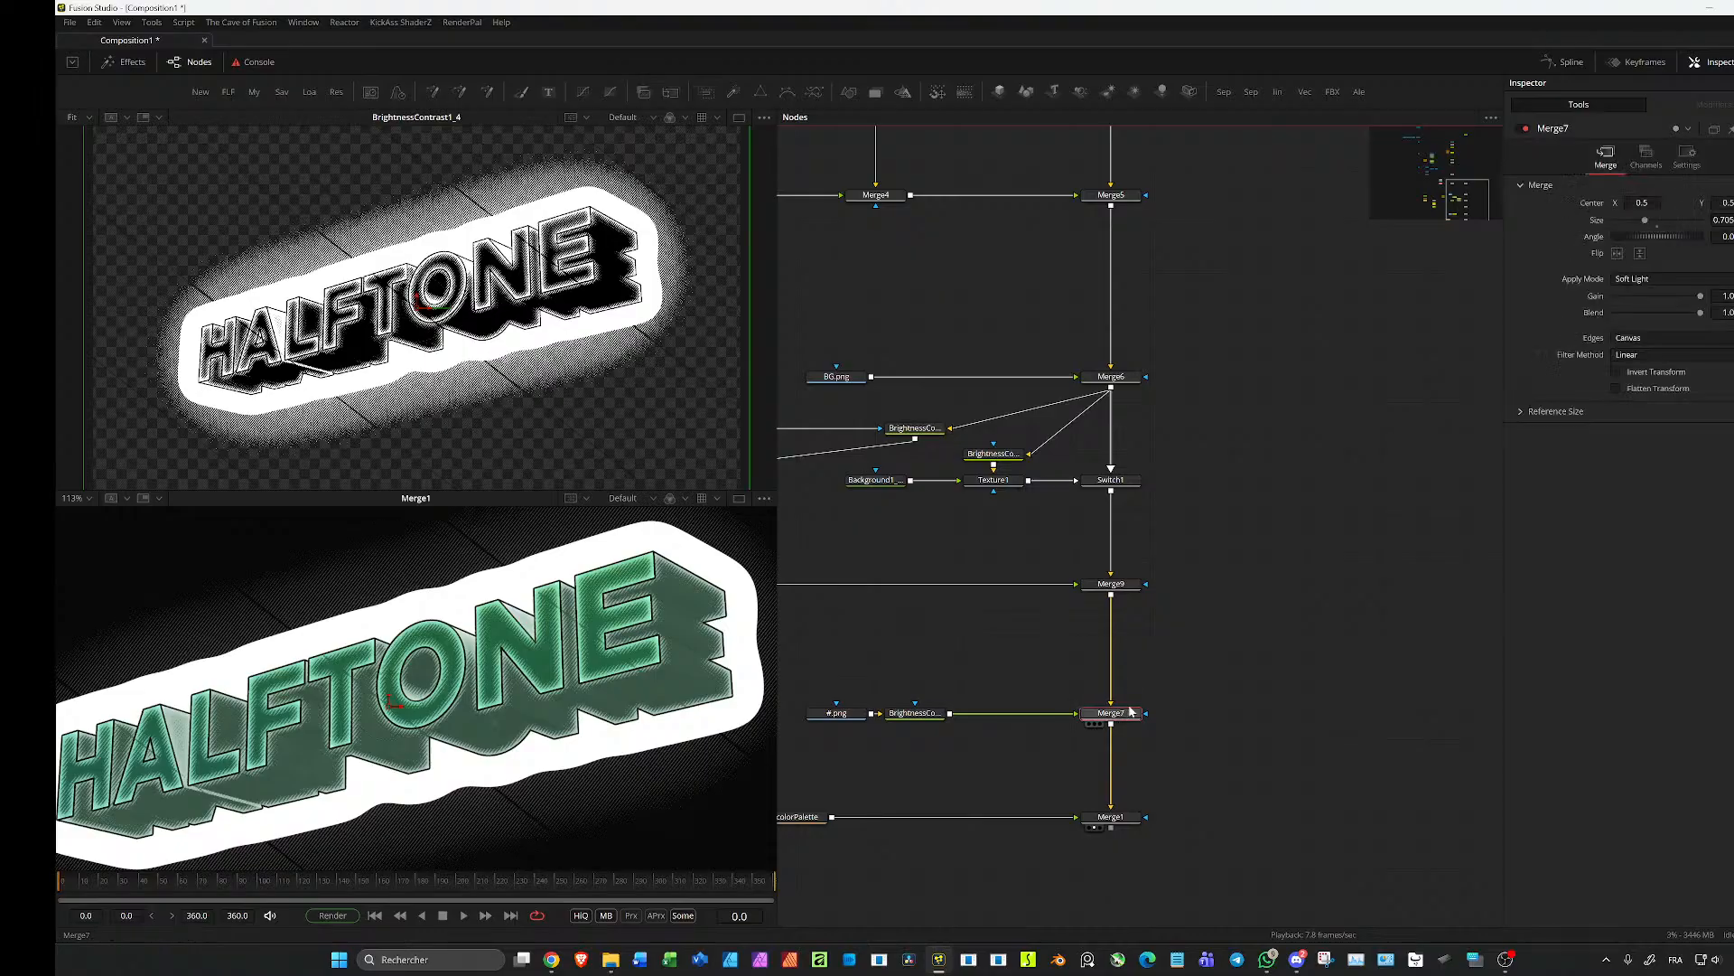
left_click(1116, 584)
left_click_drag(1120, 584, 1379, 569)
left_click(1356, 347)
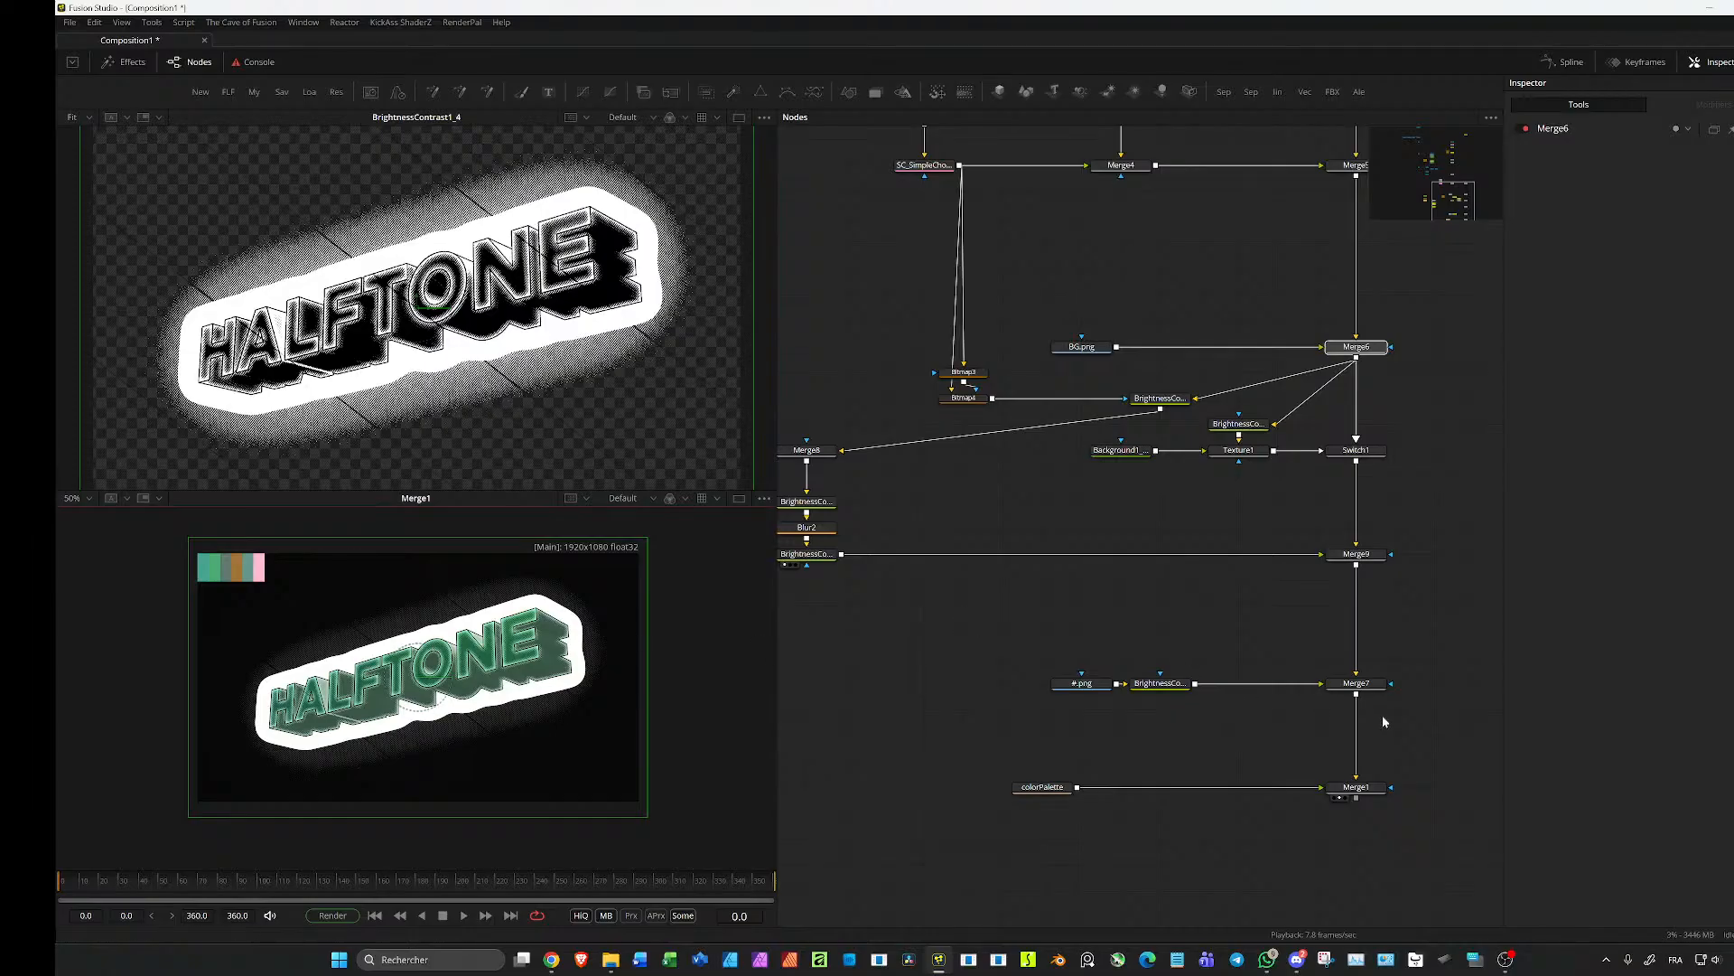
Step: Try Overlay as the apply mode of Merge7 and return it to Soft Light
left_click(1356, 688)
scroll(1655, 275, "up", 1)
scroll(426, 656, "up", 4)
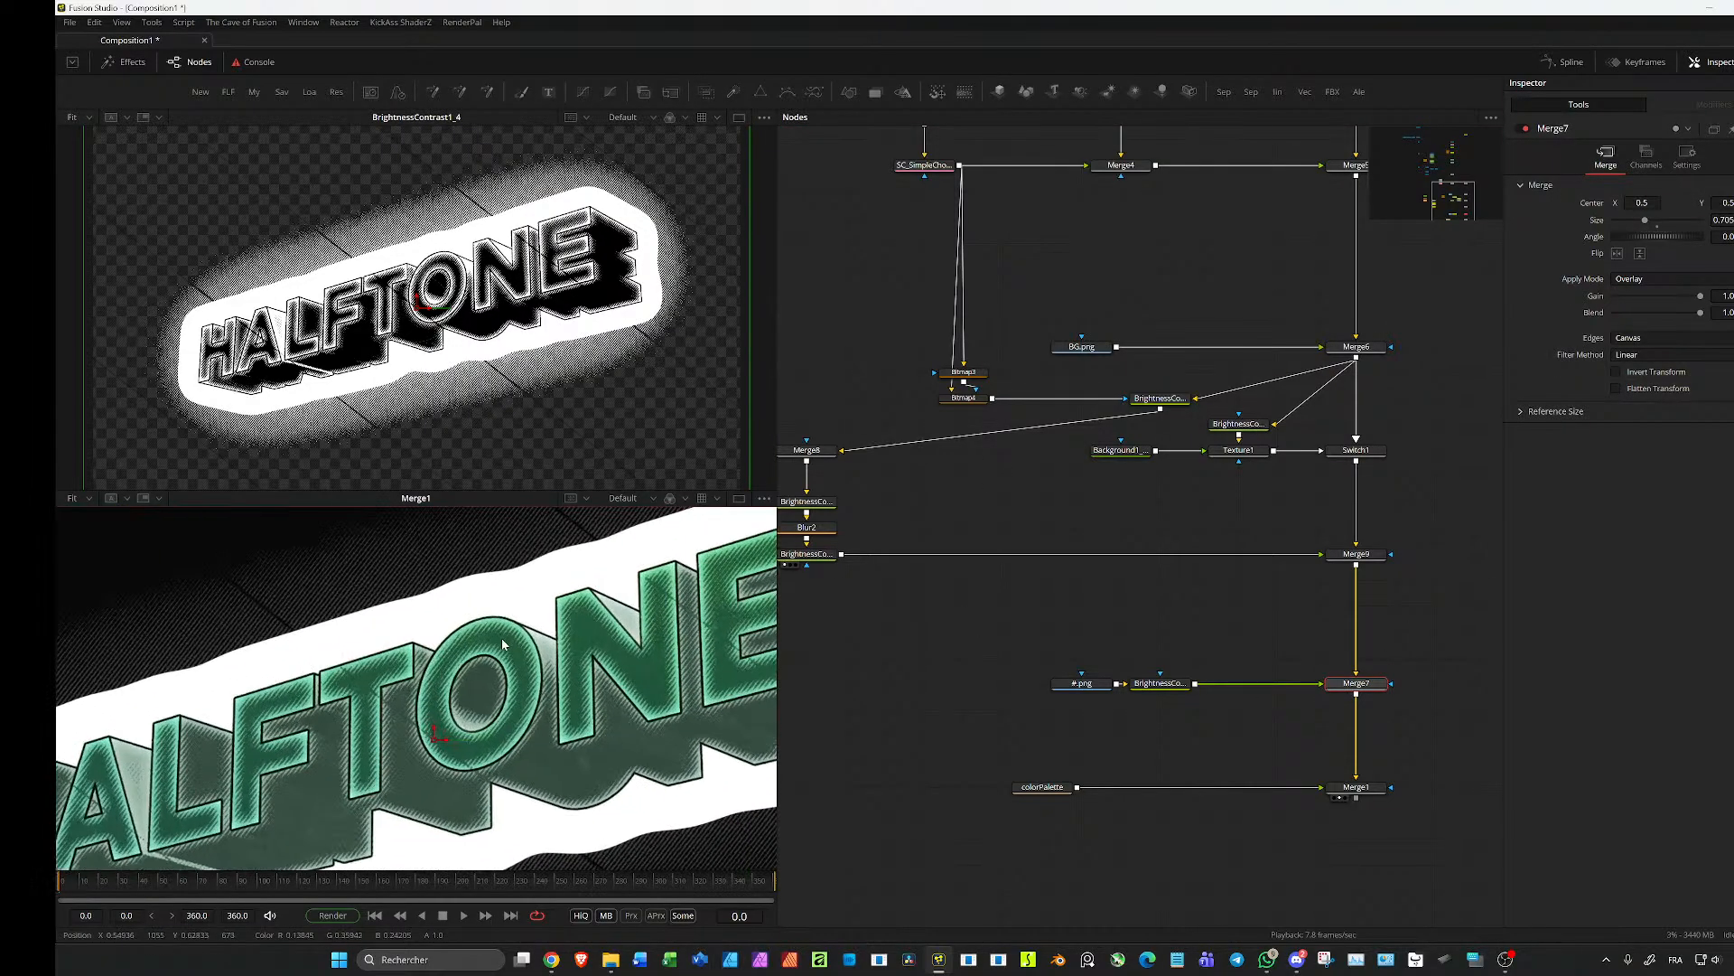
scroll(442, 661, "down", 3)
left_click(1672, 278)
left_click(1684, 298)
Step: Add an Ellipse mask above Merge8, display it in the upper viewer and raise its soft edge to about 0.2
scroll(1238, 735, "down", 8)
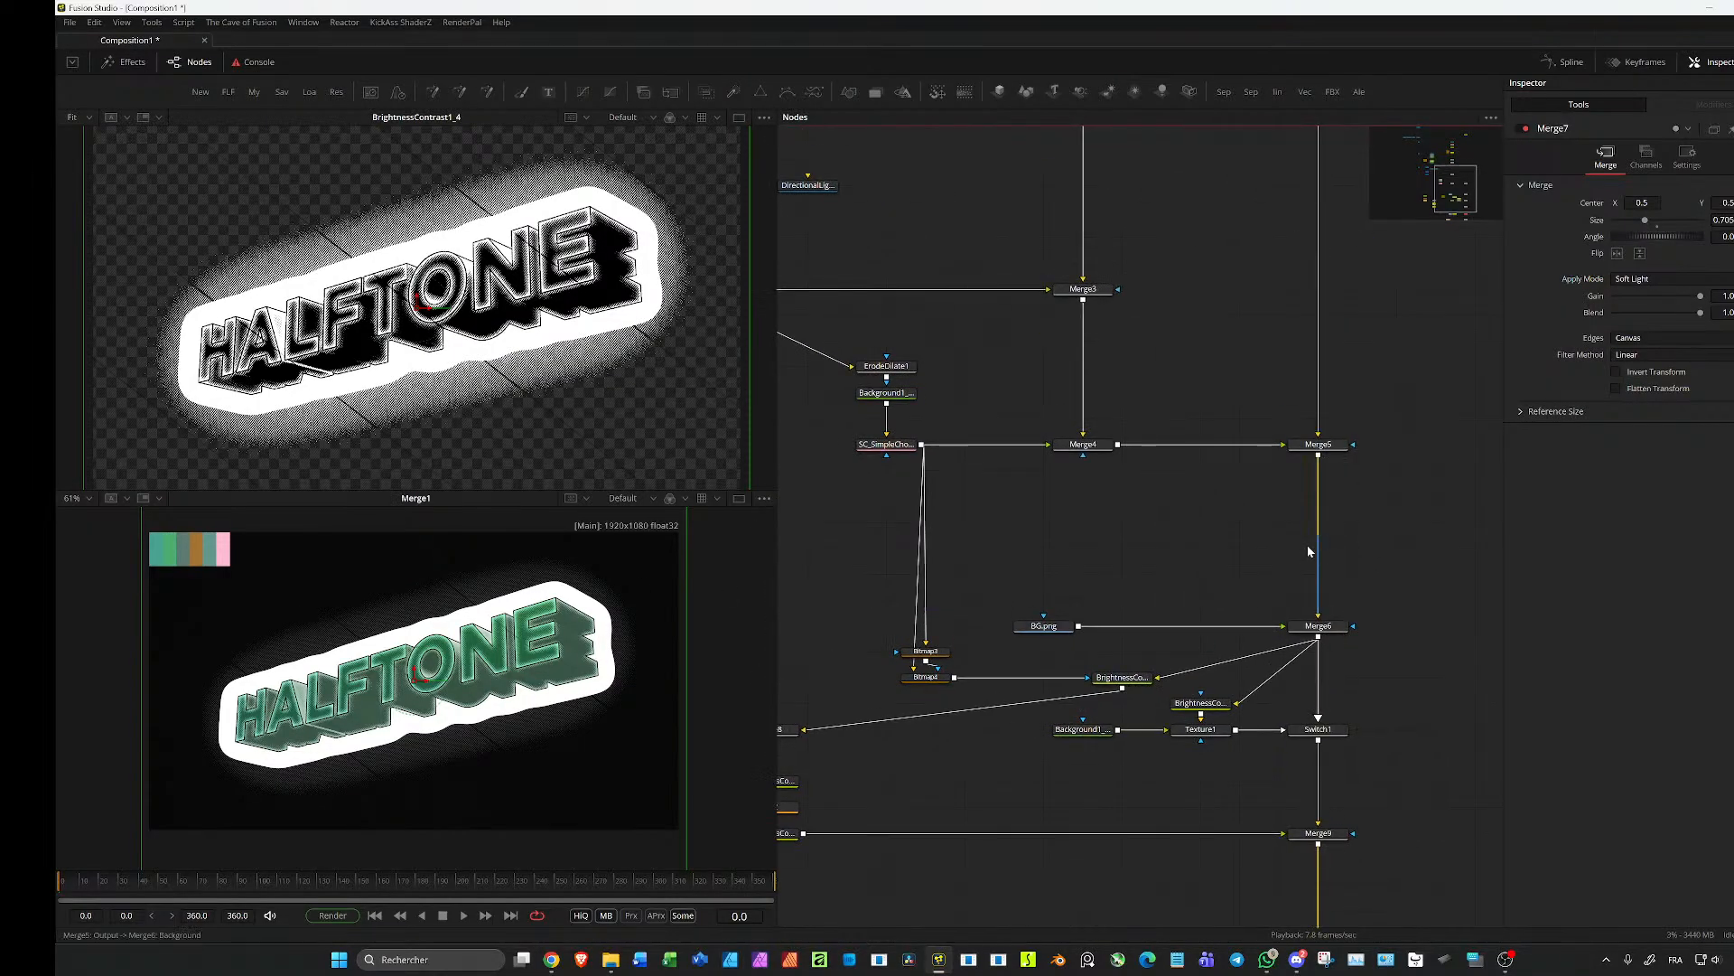
scroll(940, 542, "up", 4)
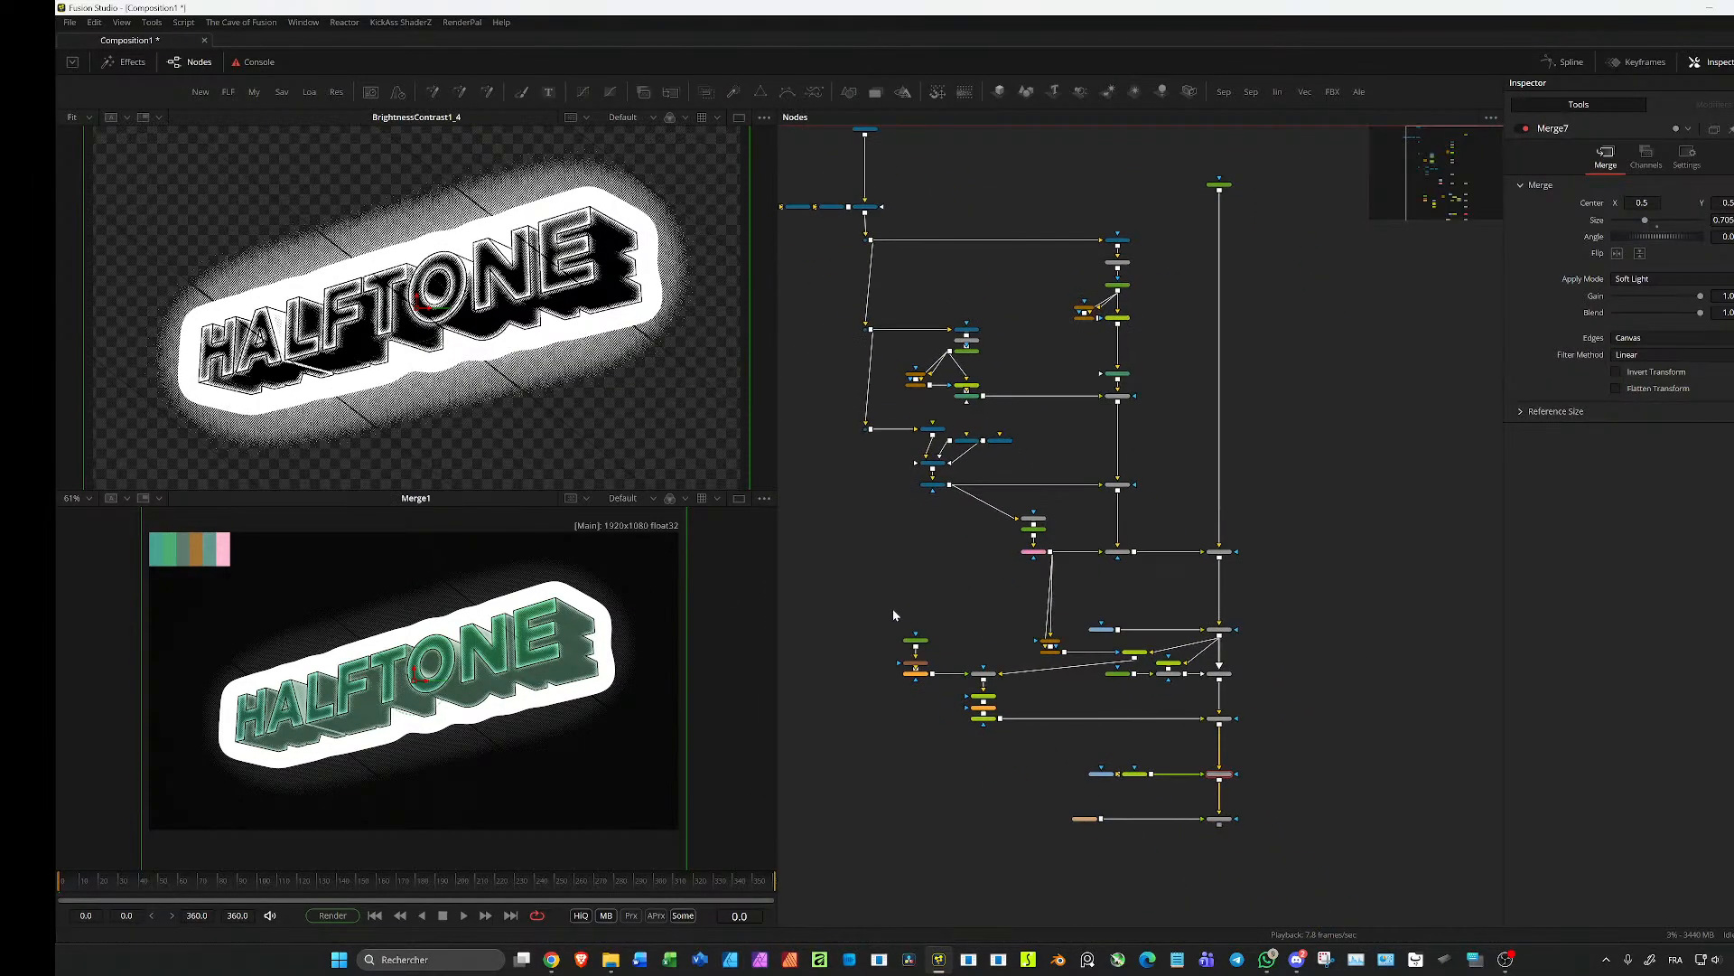
scroll(903, 610, "up", 2)
scroll(990, 623, "up", 1)
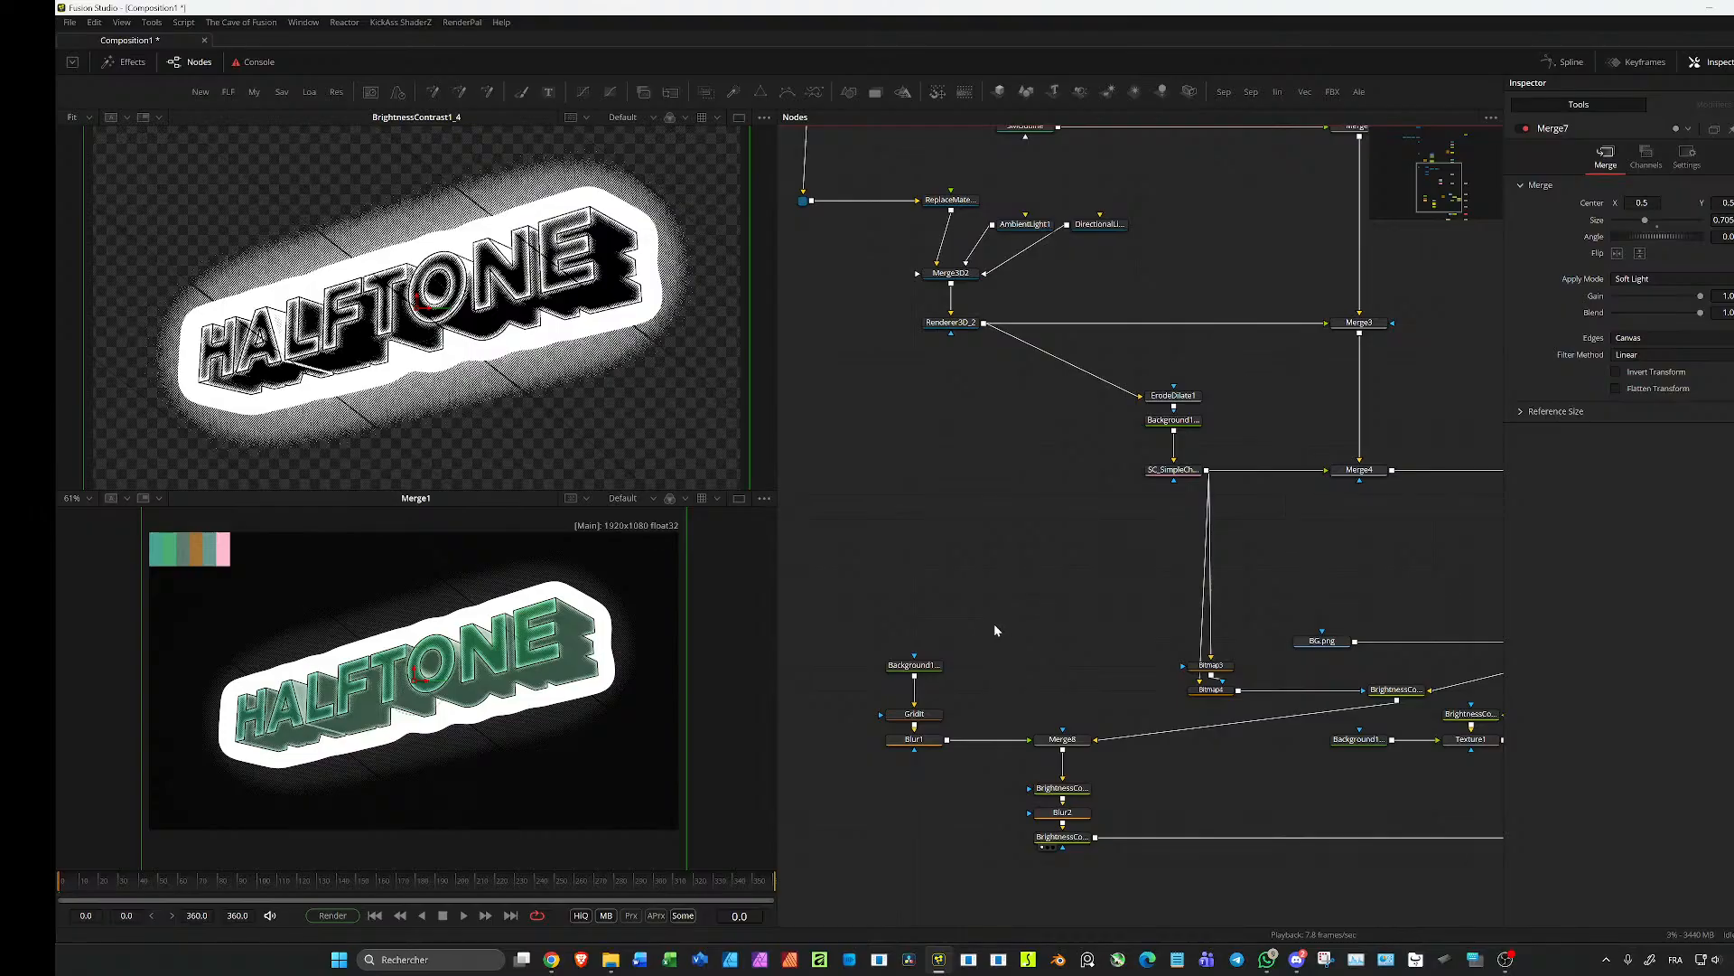
left_click(1052, 607)
key("e")
left_click(1058, 578)
left_click_drag(1063, 618, 556, 388)
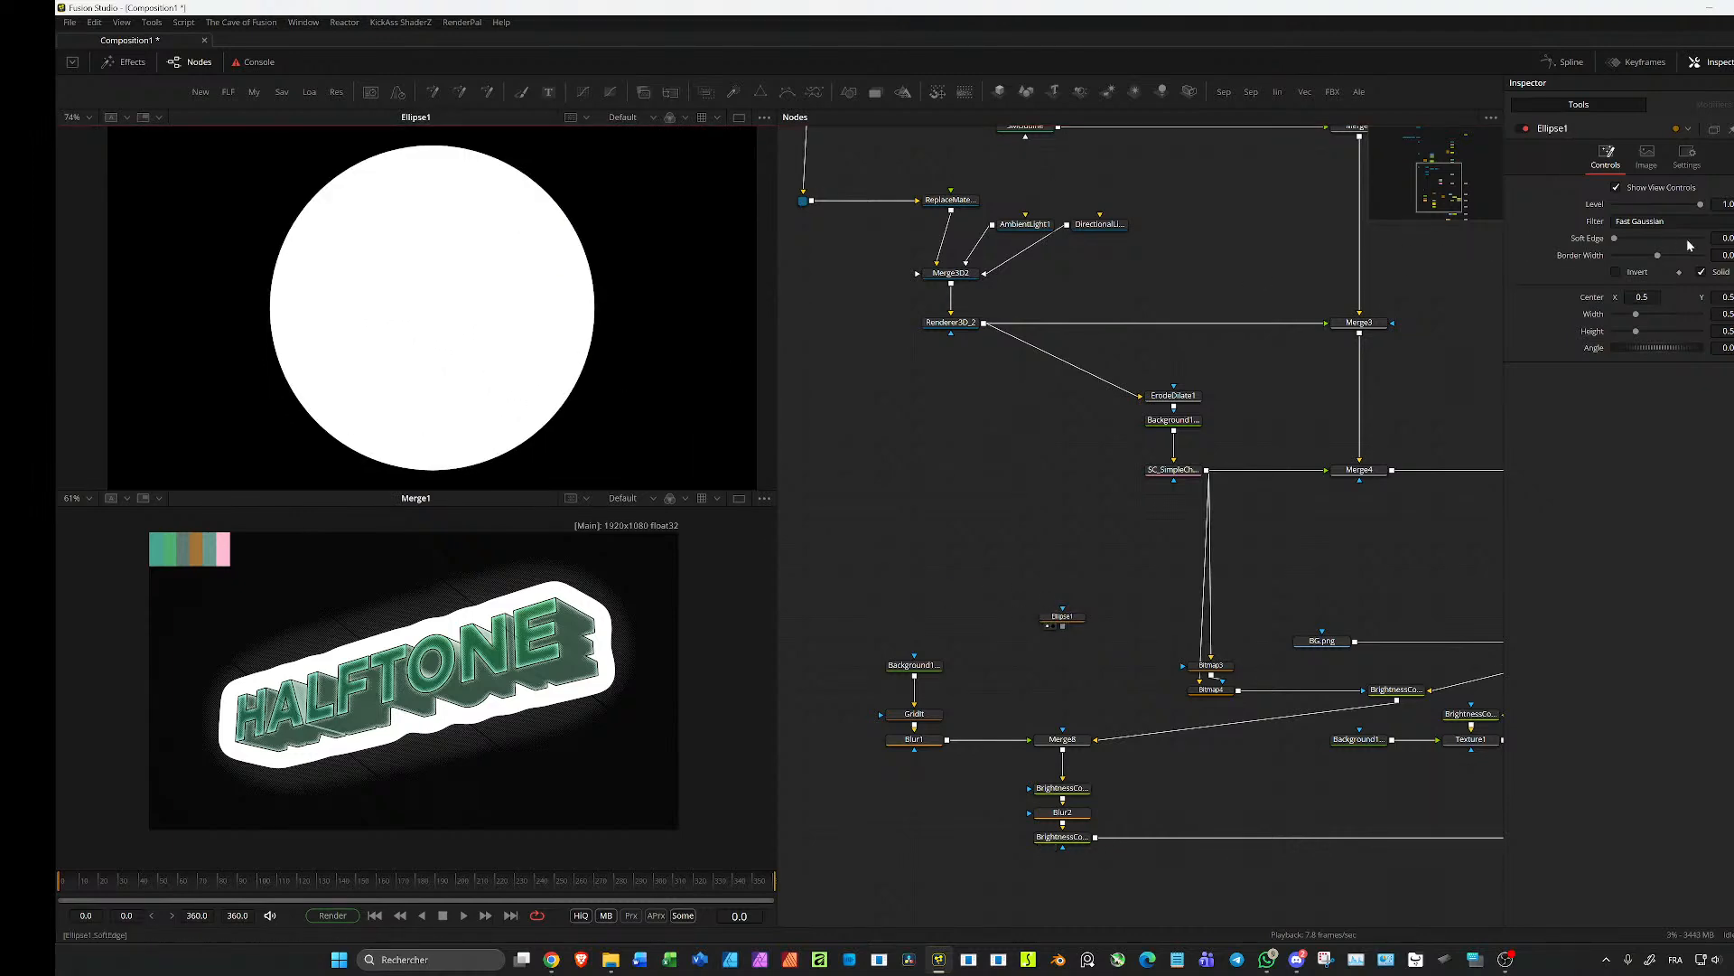
left_click_drag(1619, 238, 1702, 239)
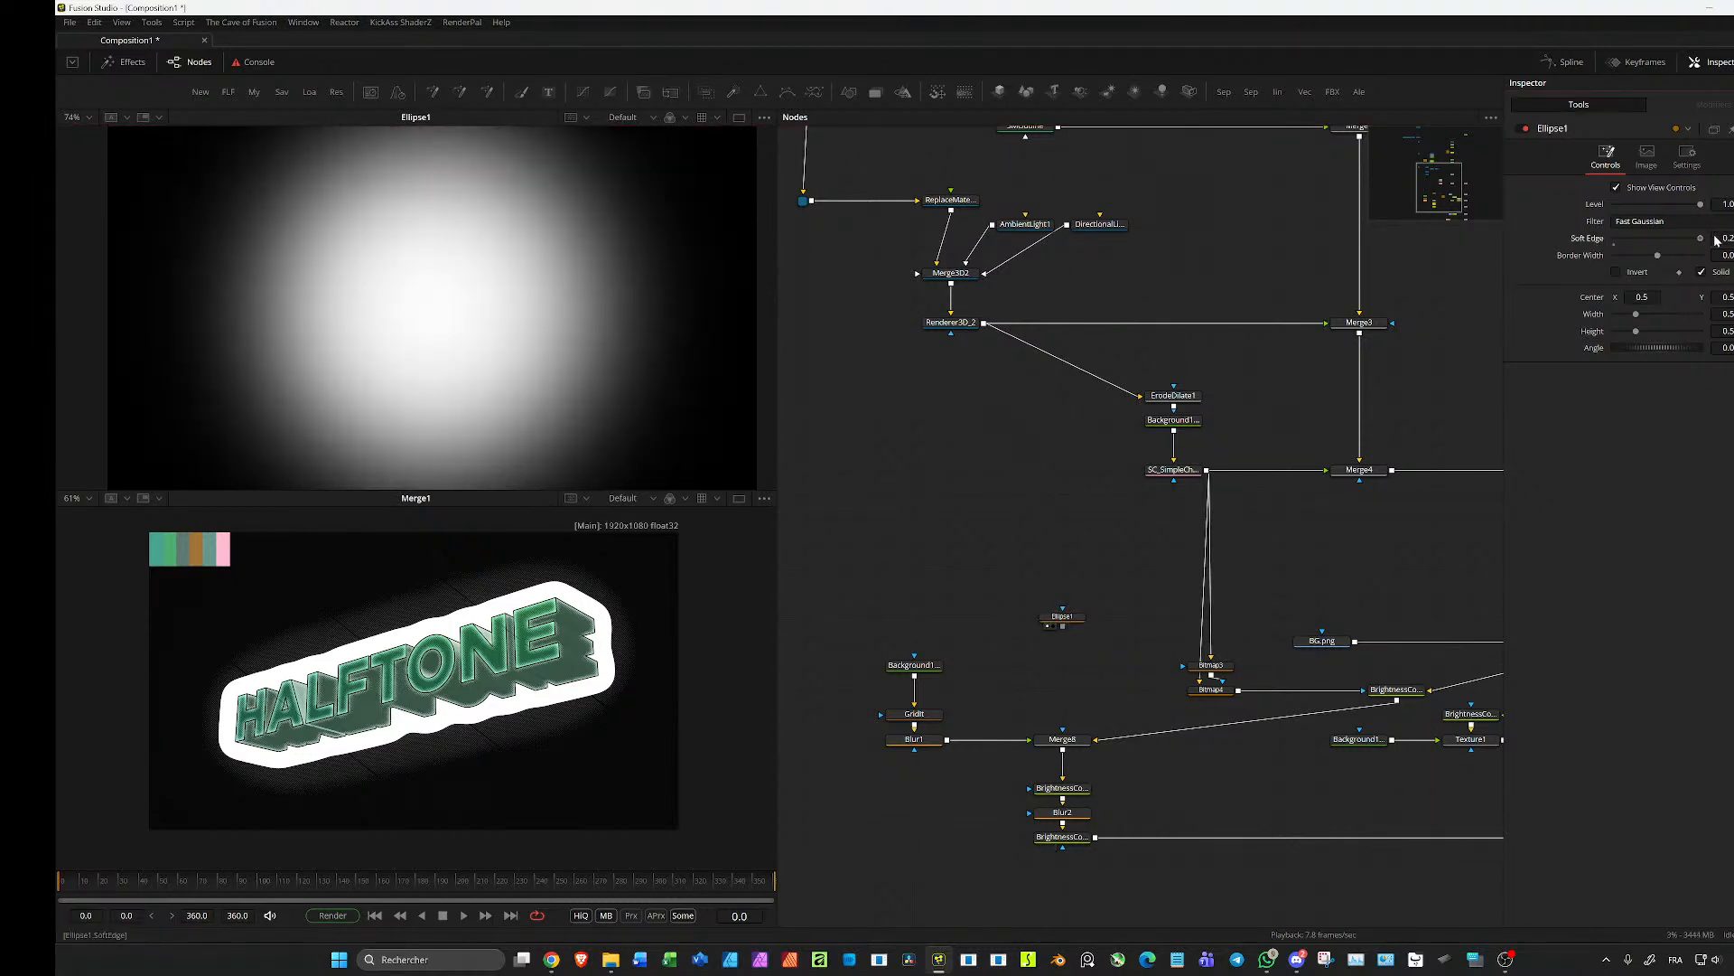
Step: Link the ellipse's height to its width with the expression Width and reduce the width to about 0.25
right_click(1596, 339)
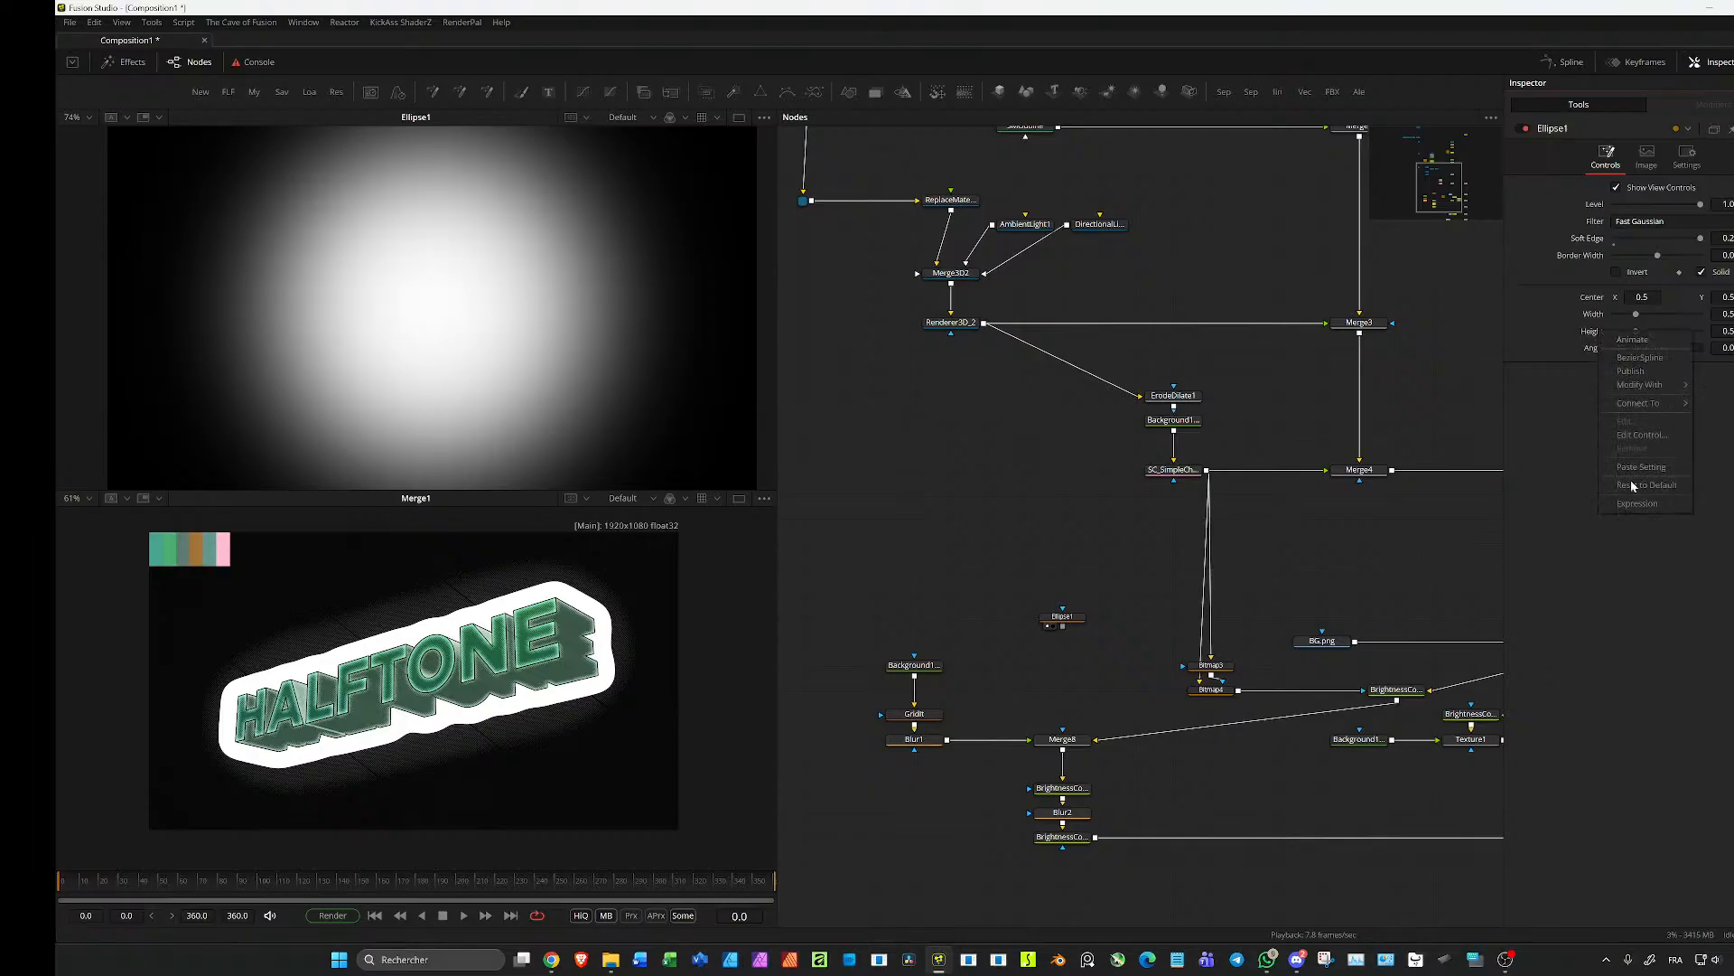
left_click(1637, 504)
type("Width")
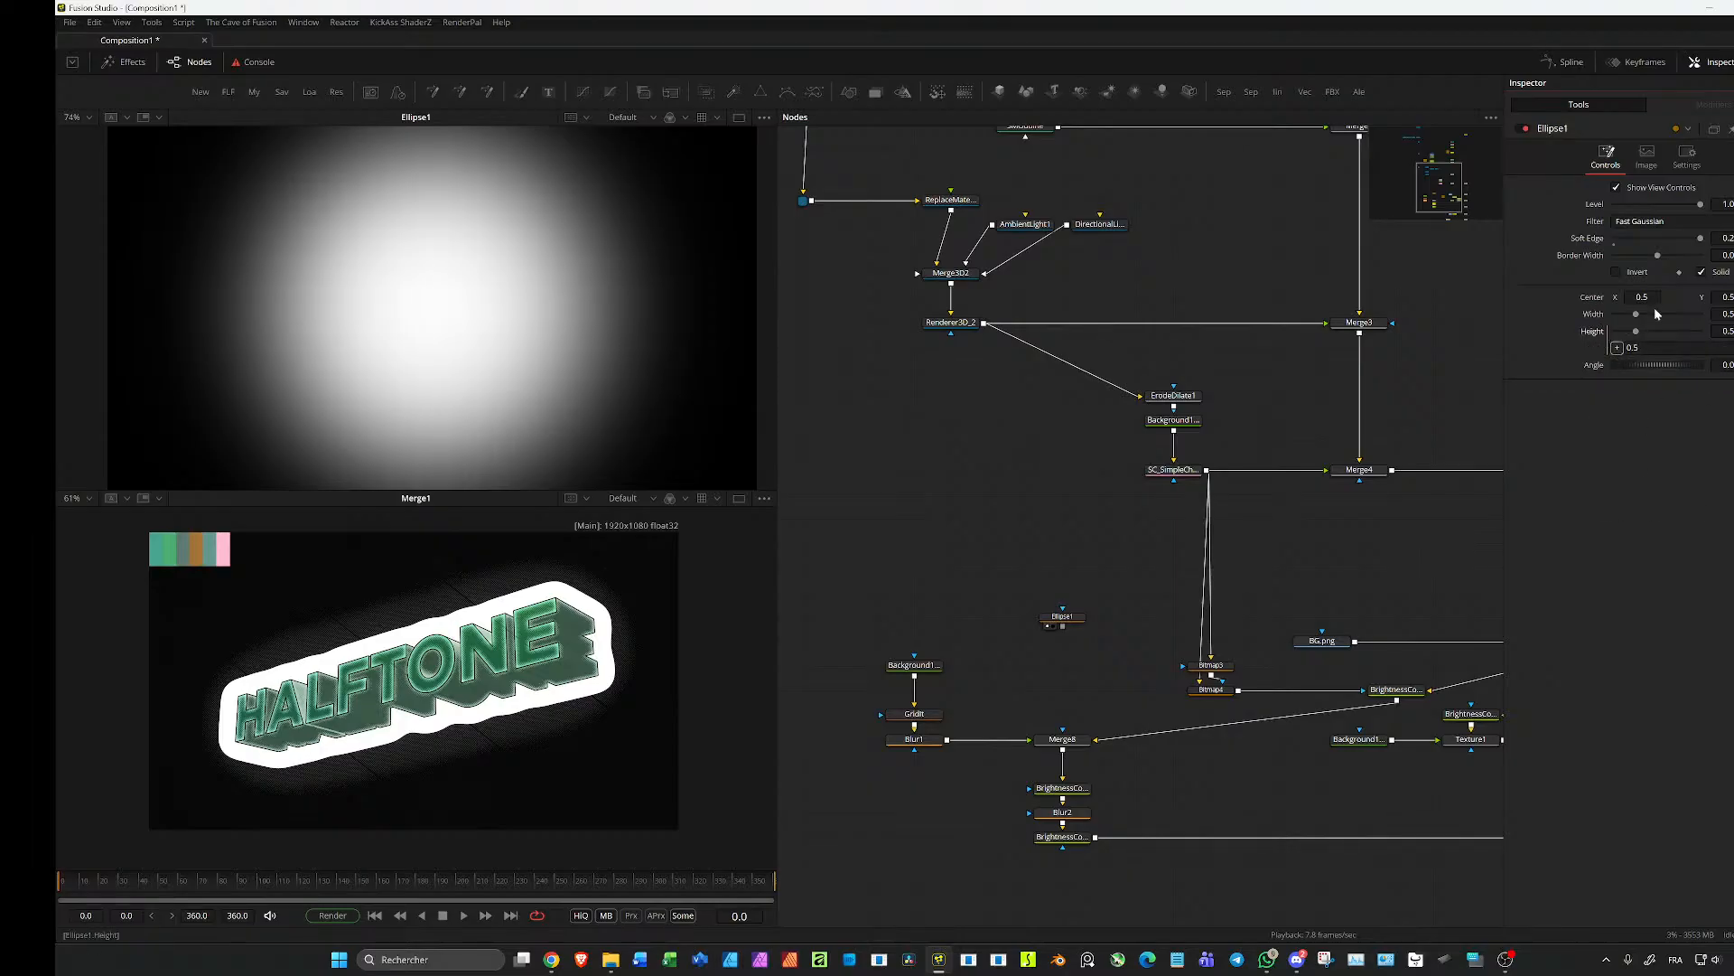
key("Return")
key("Return")
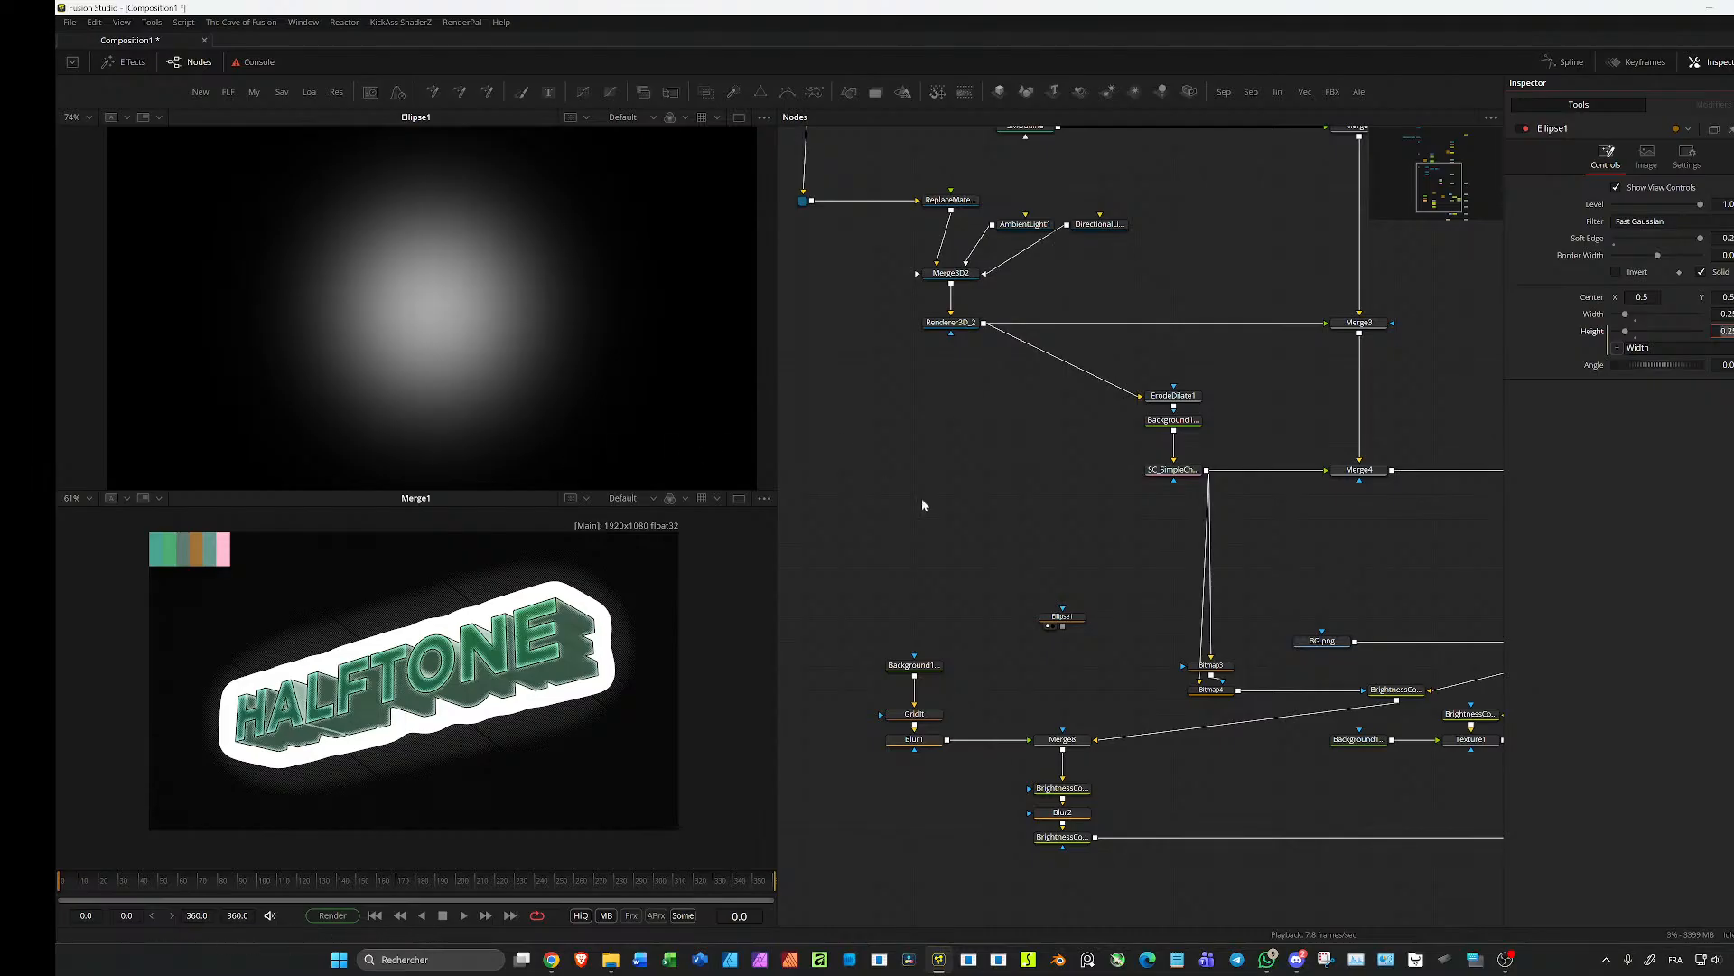
Step: Add a Background node masked by the ellipse and display it in the upper viewer
left_click_drag(1083, 681, 1135, 578)
scroll(1129, 547, "up", 3)
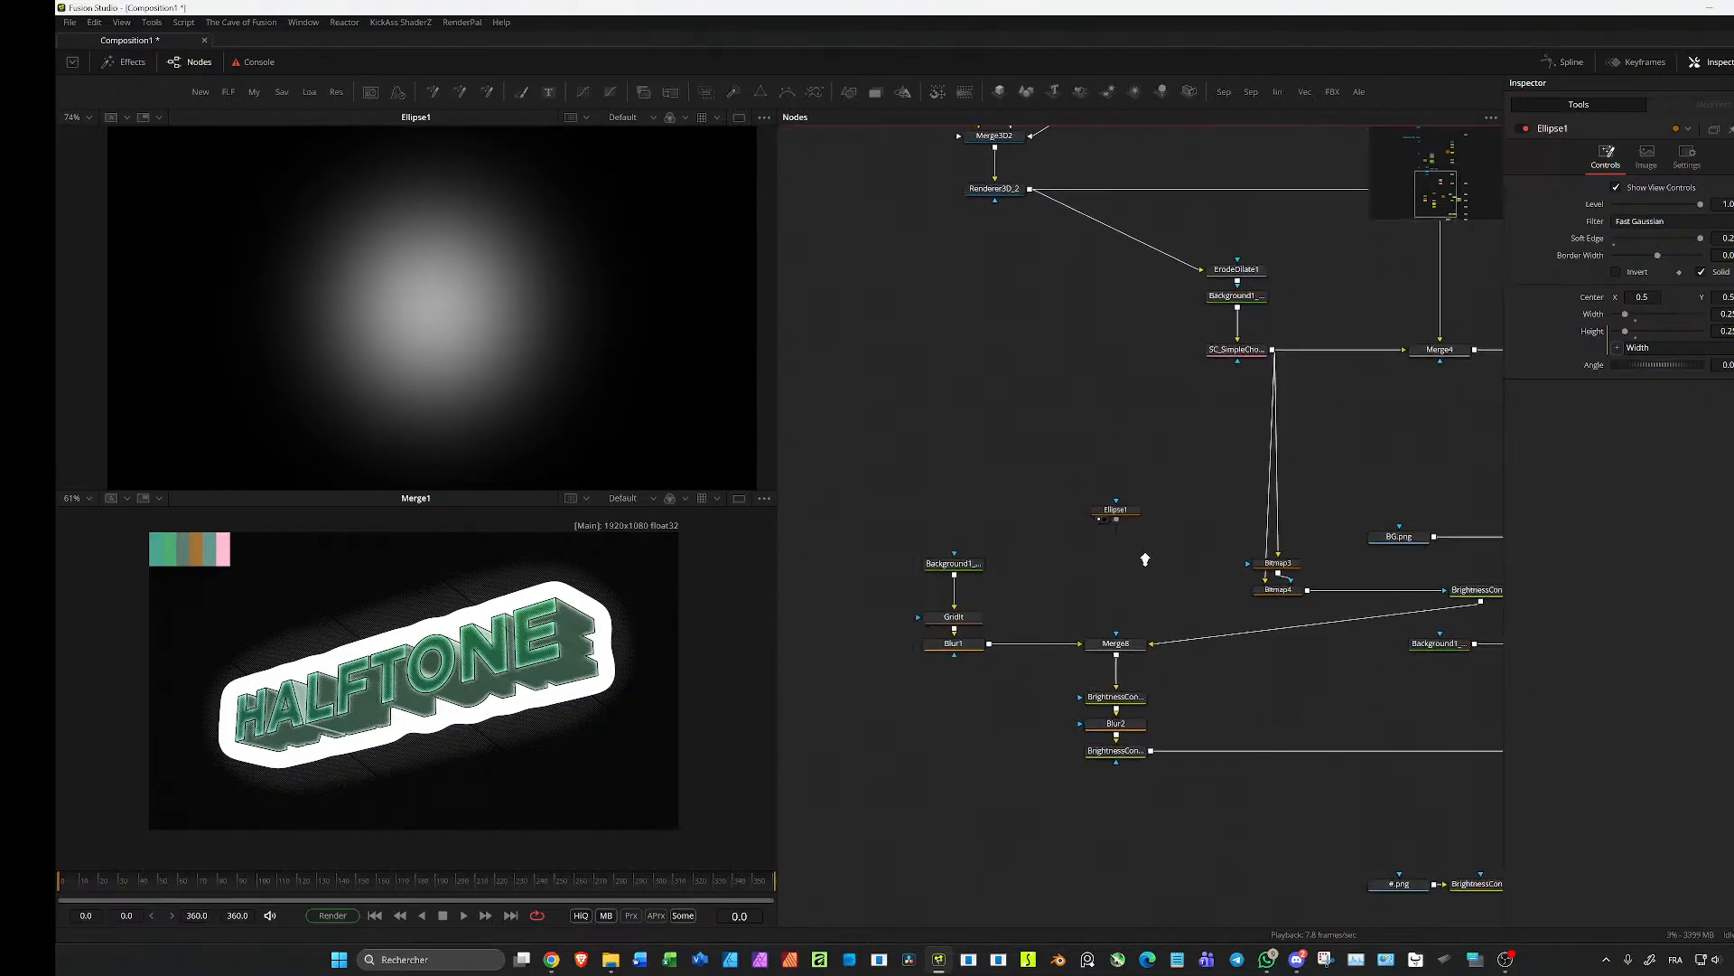
key("b")
left_click_drag(1119, 513, 1120, 532)
key("1")
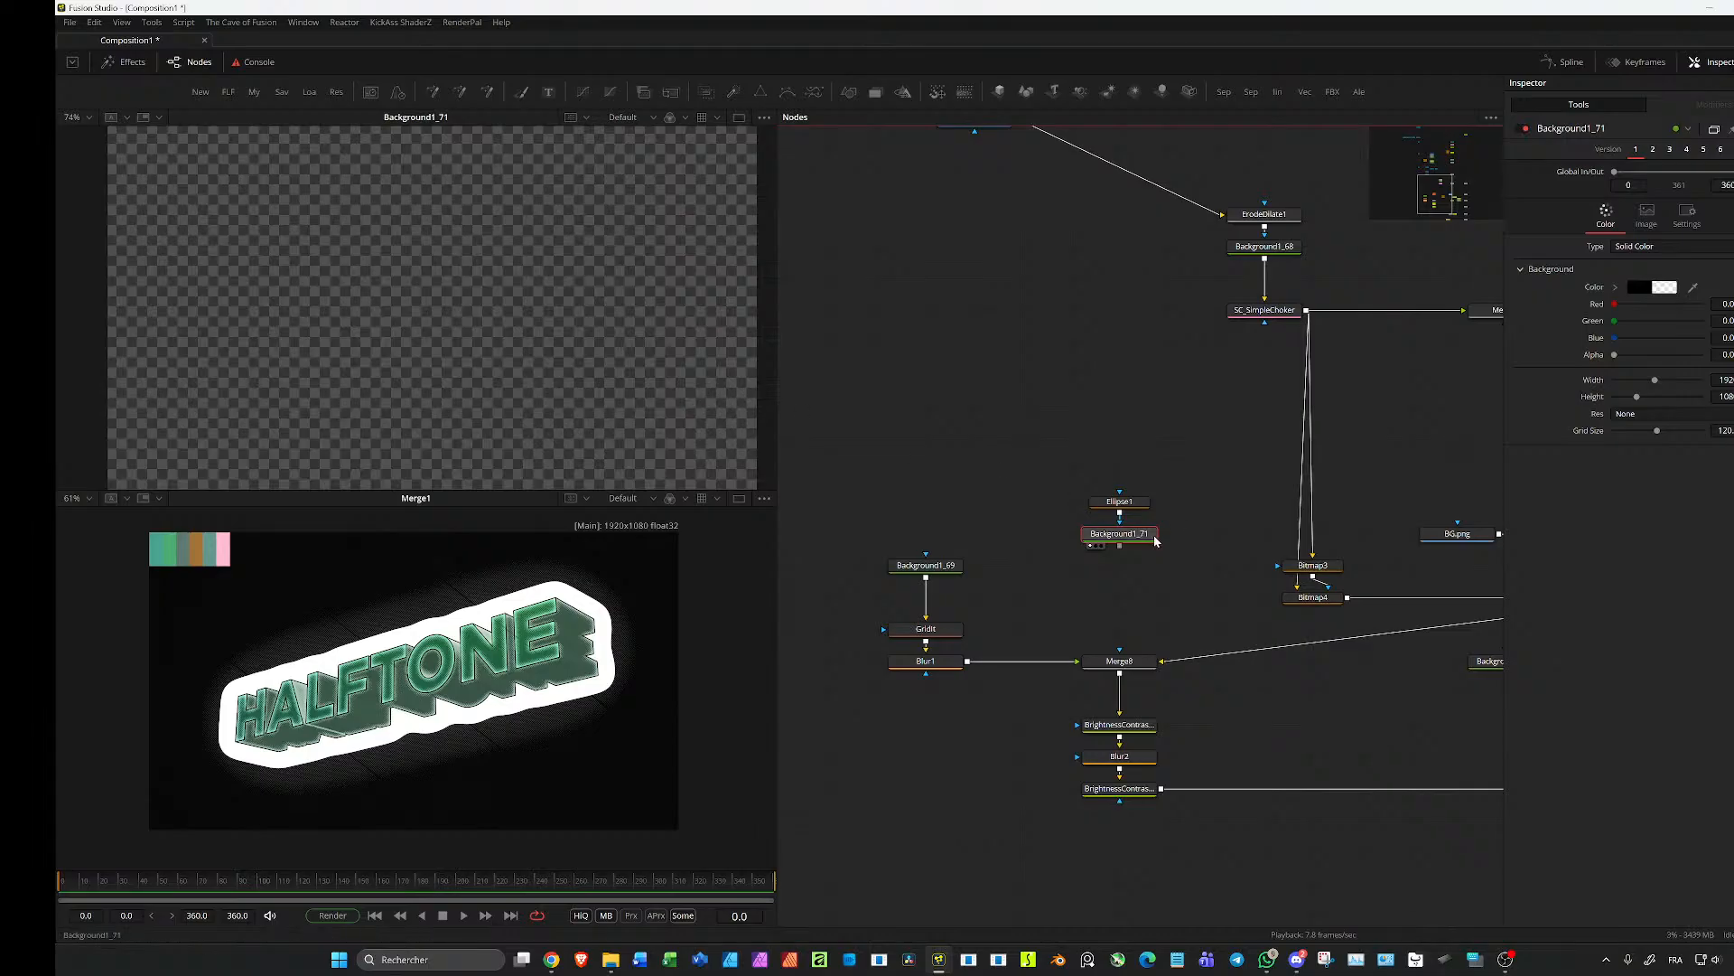
Step: Make the ellipse-masked background opaque white and set its resolution to 1000 × 1000
left_click(1616, 288)
left_click(1615, 300)
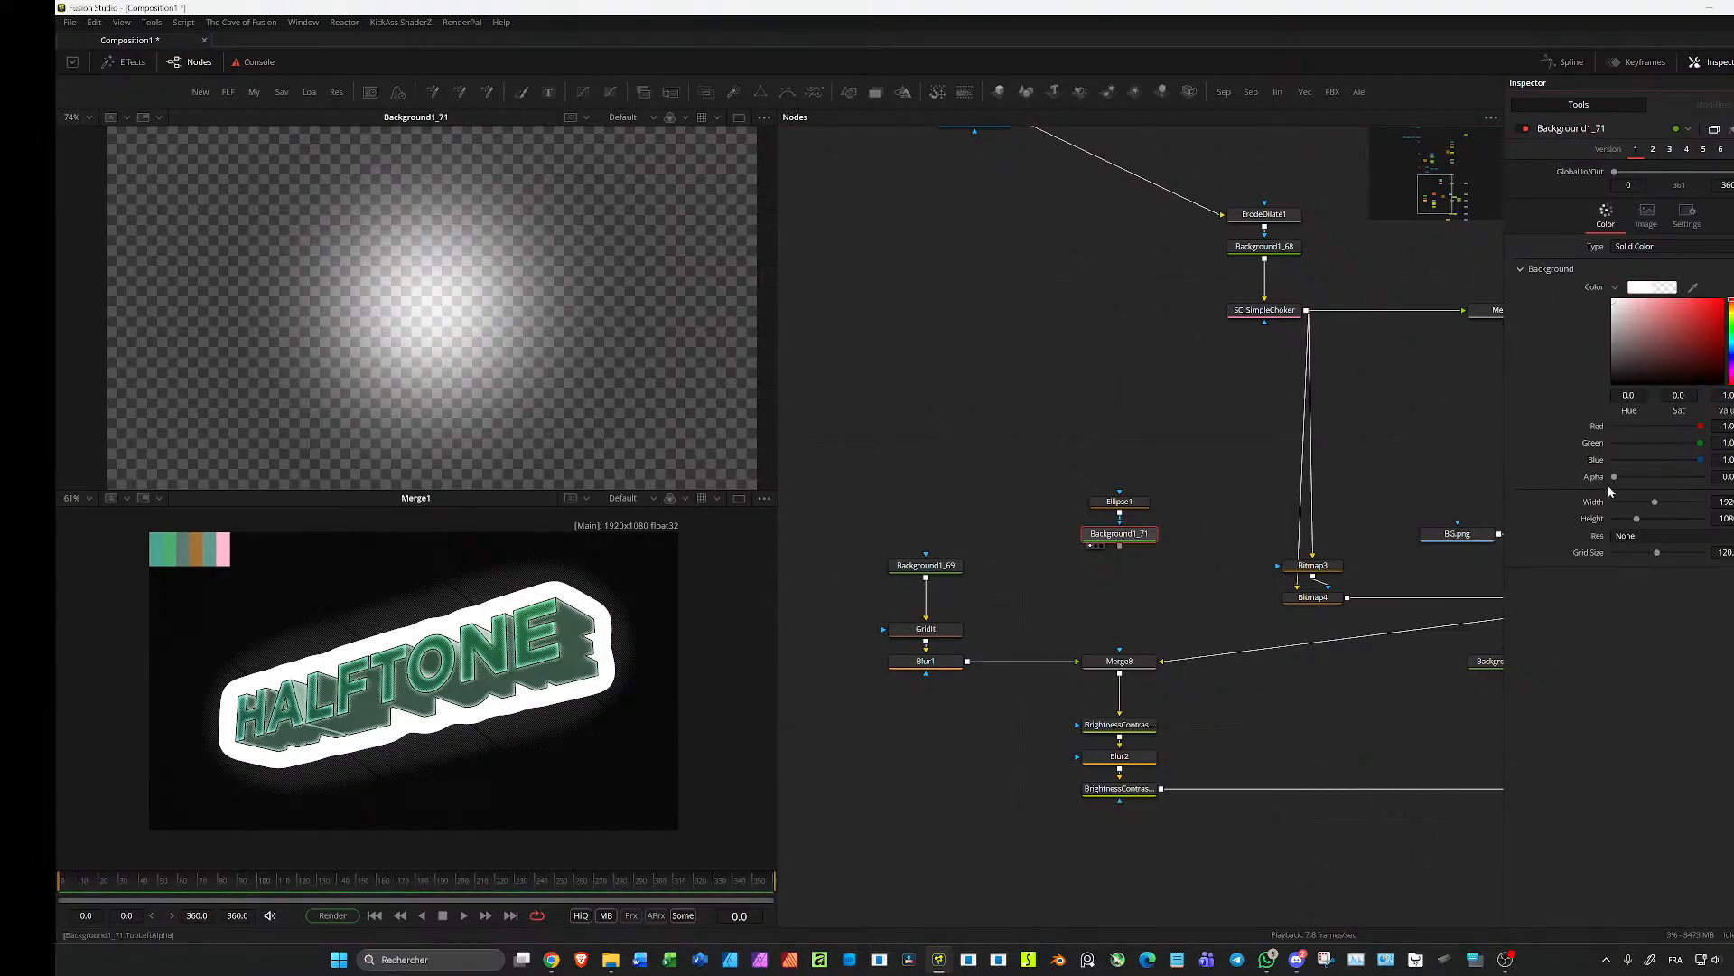
left_click_drag(1615, 476, 1701, 476)
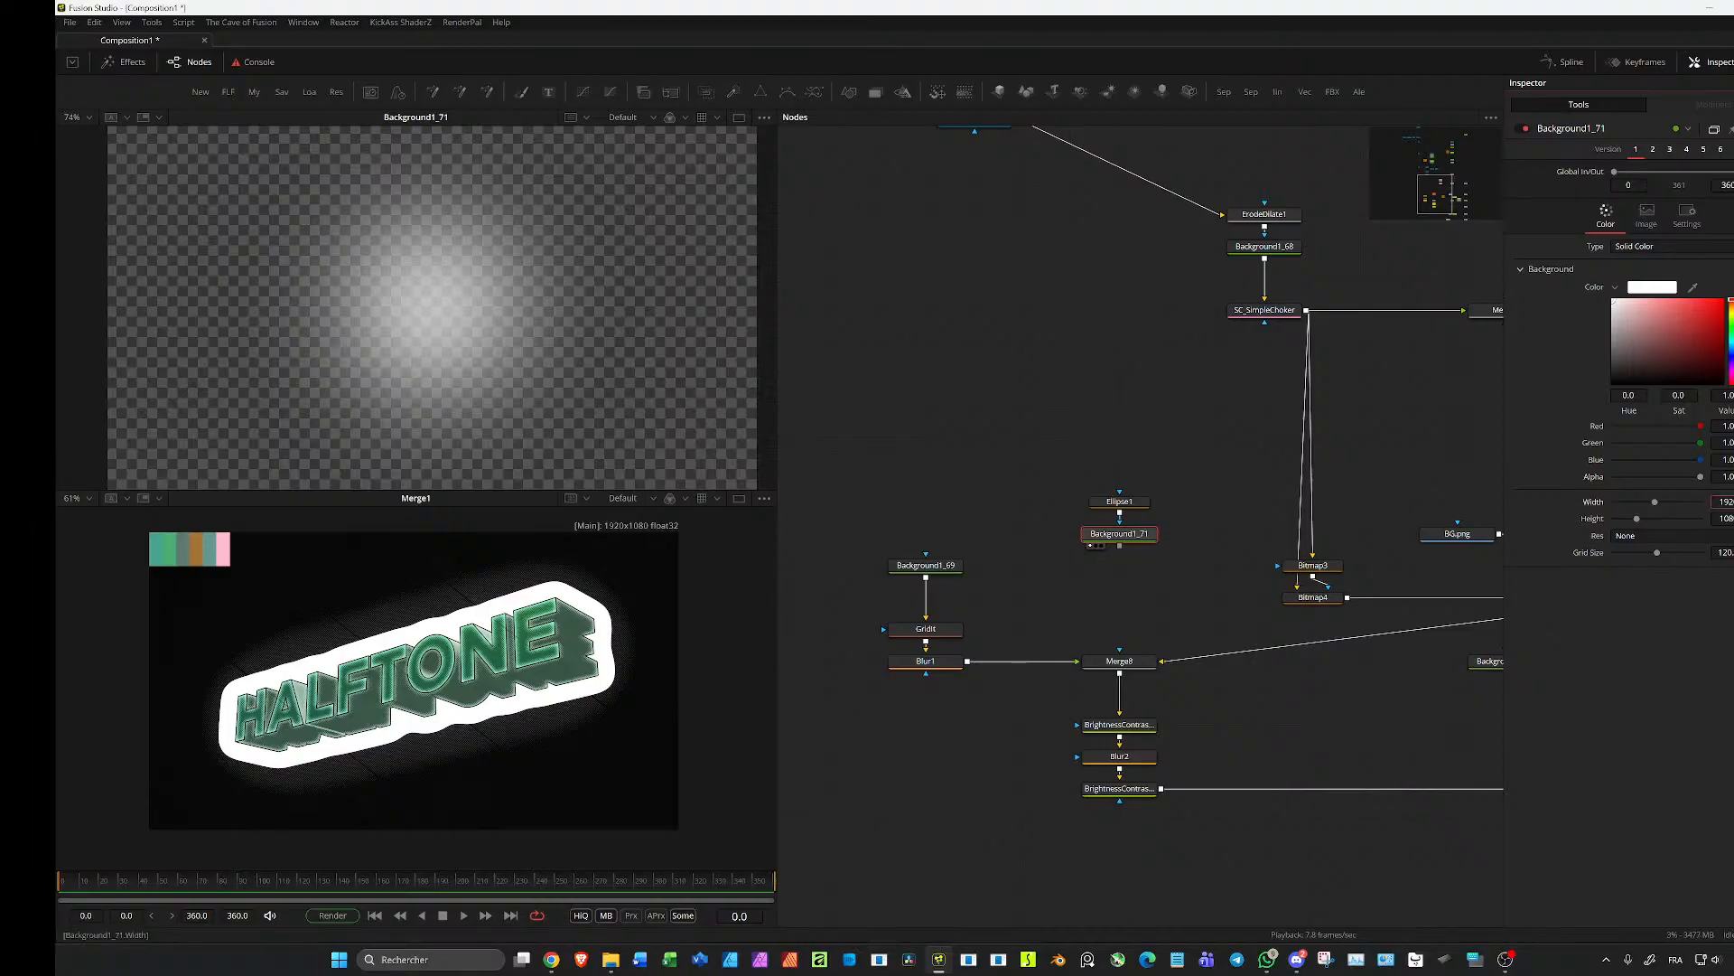
key("Tab")
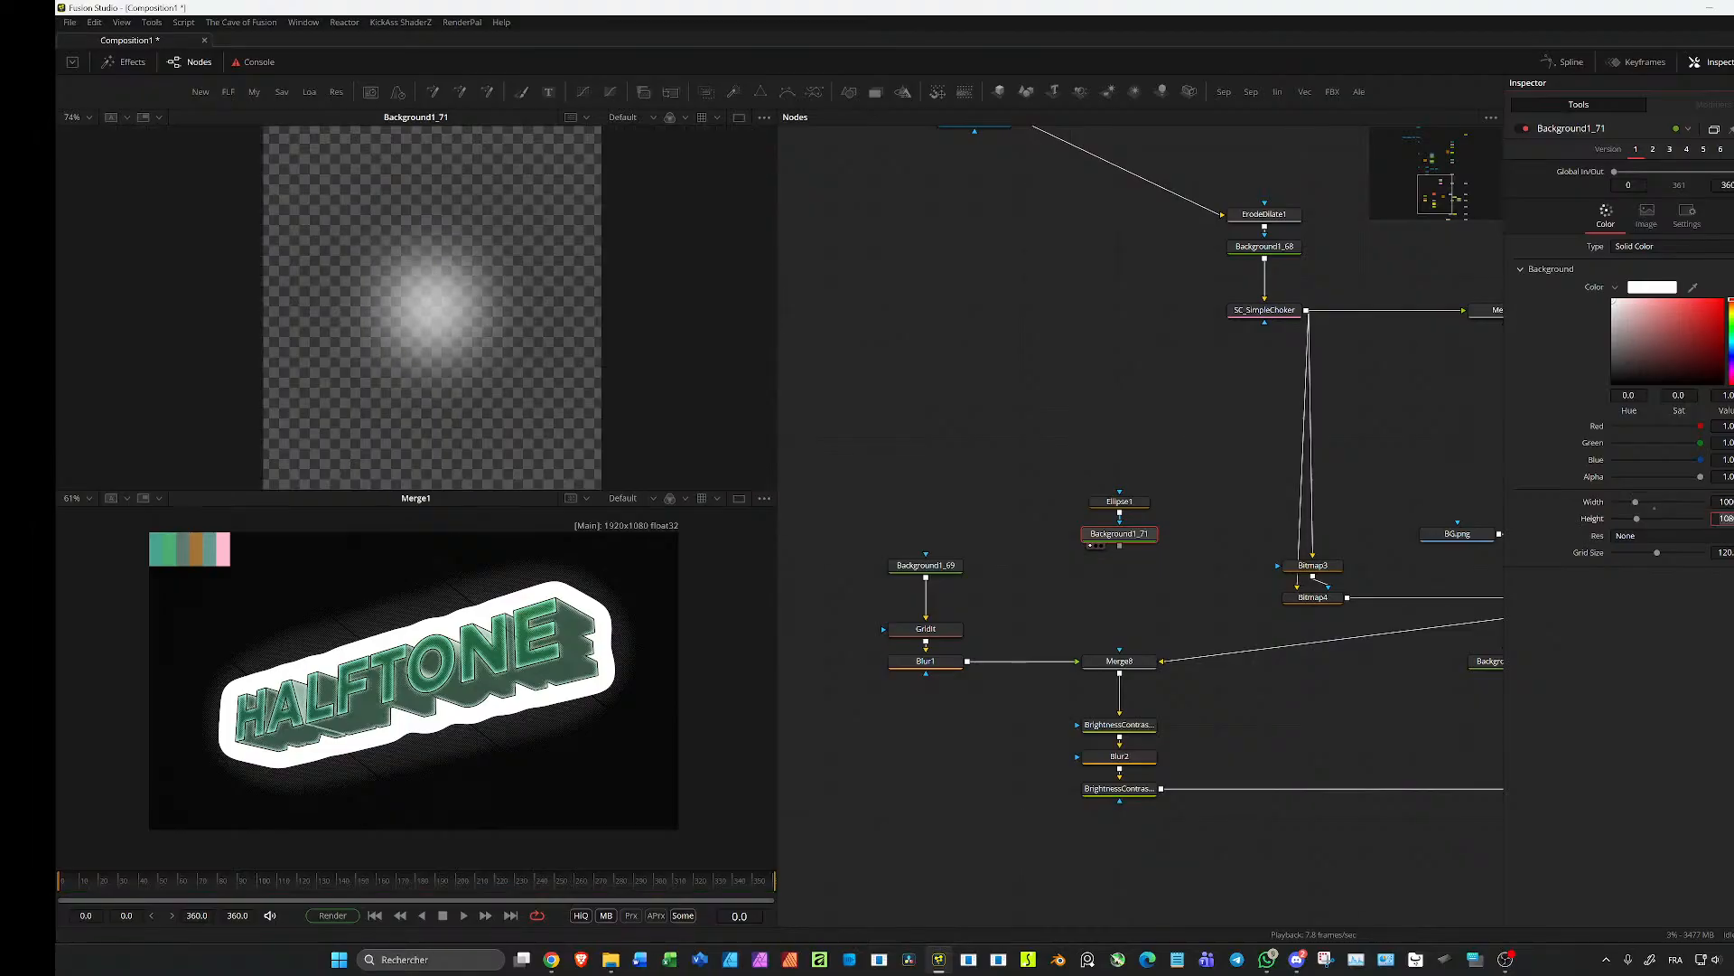
key("Return")
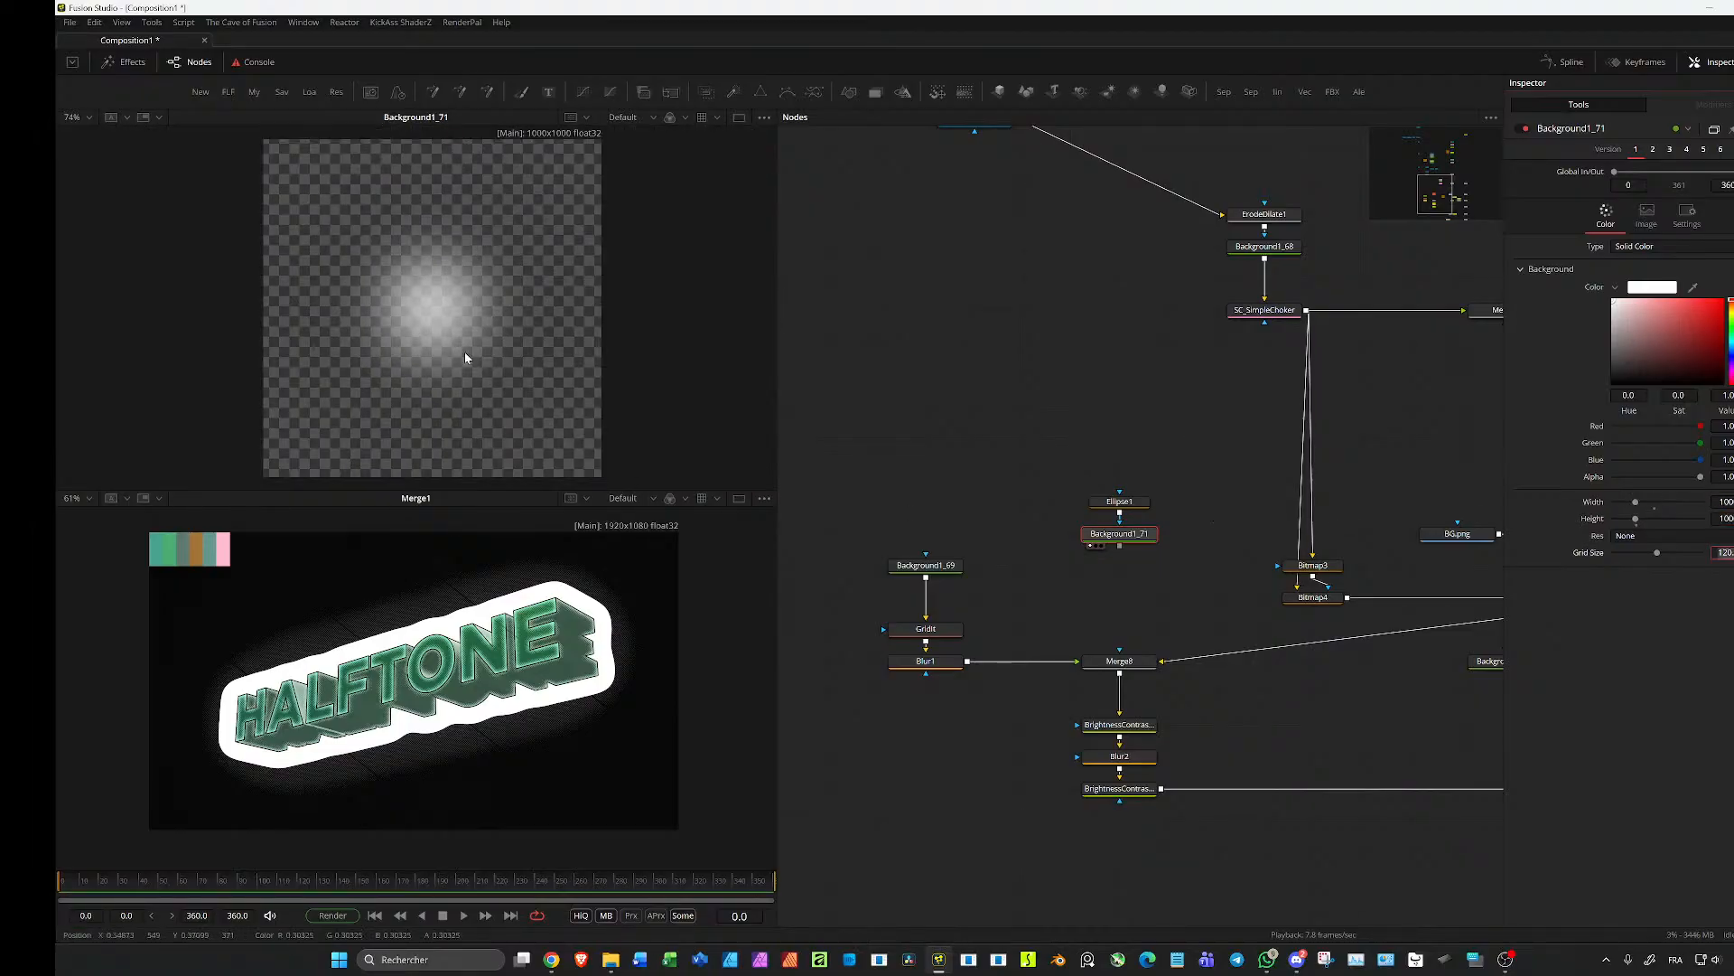
Step: Move the ellipse and its white background up together and add a Rasterize node beneath them
left_click(1102, 495, "ctrl")
left_click_drag(1129, 526, 1130, 519)
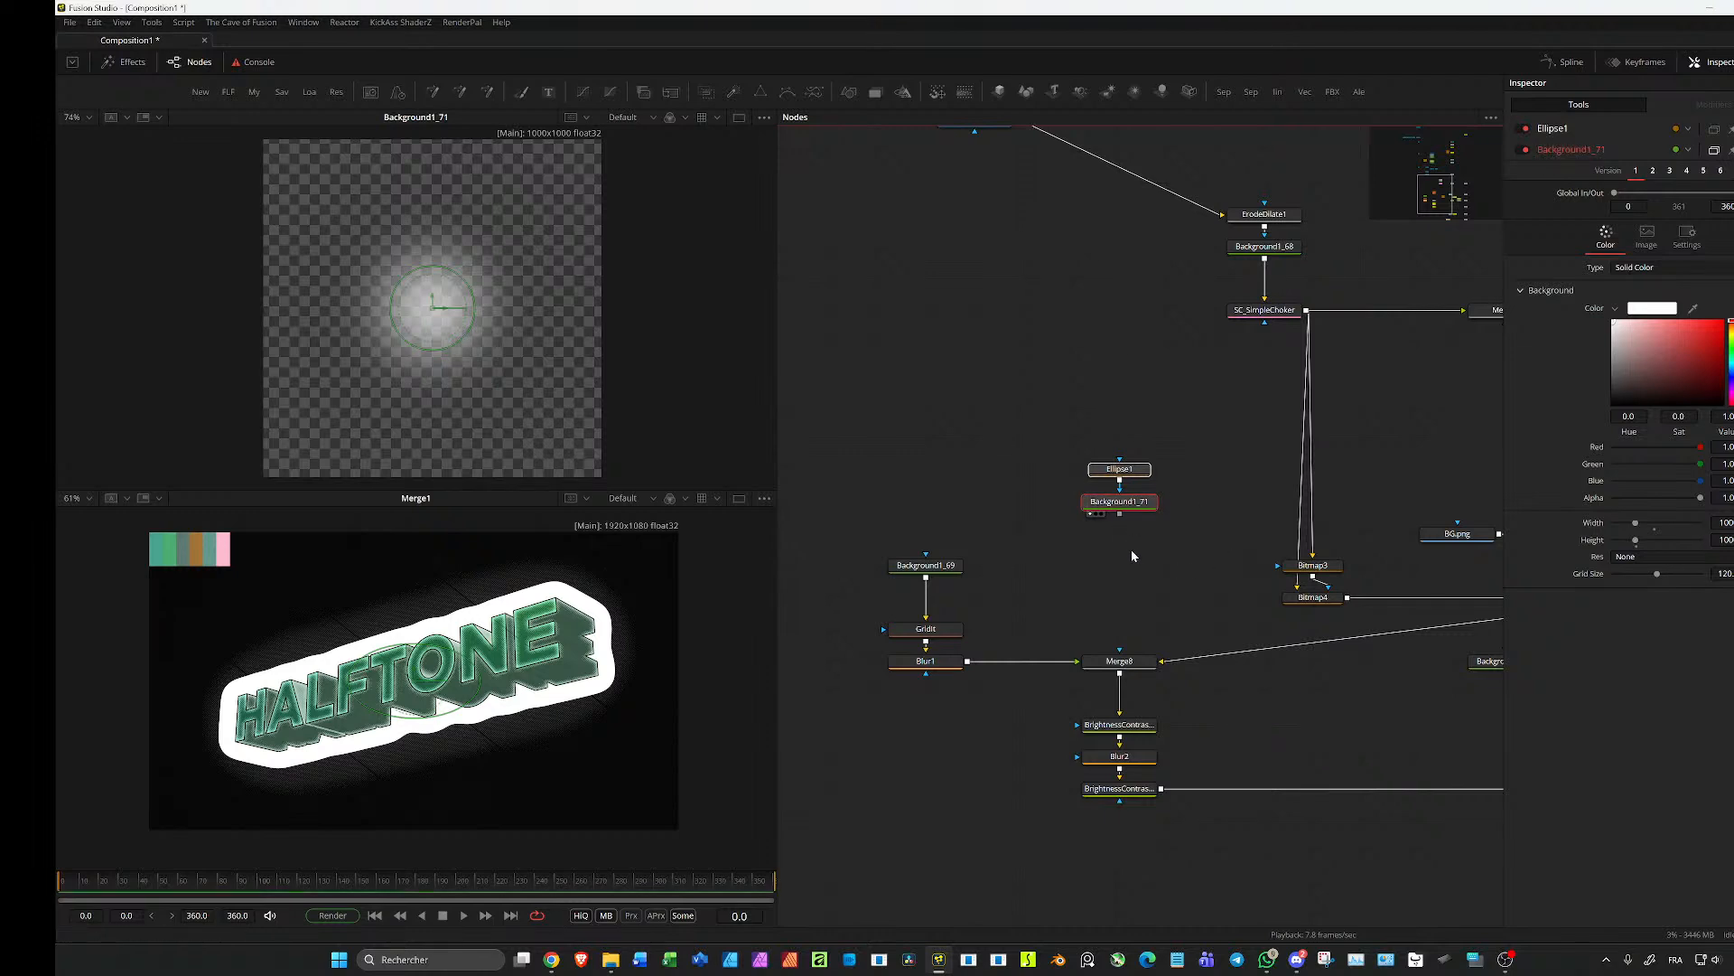
left_click(1123, 503)
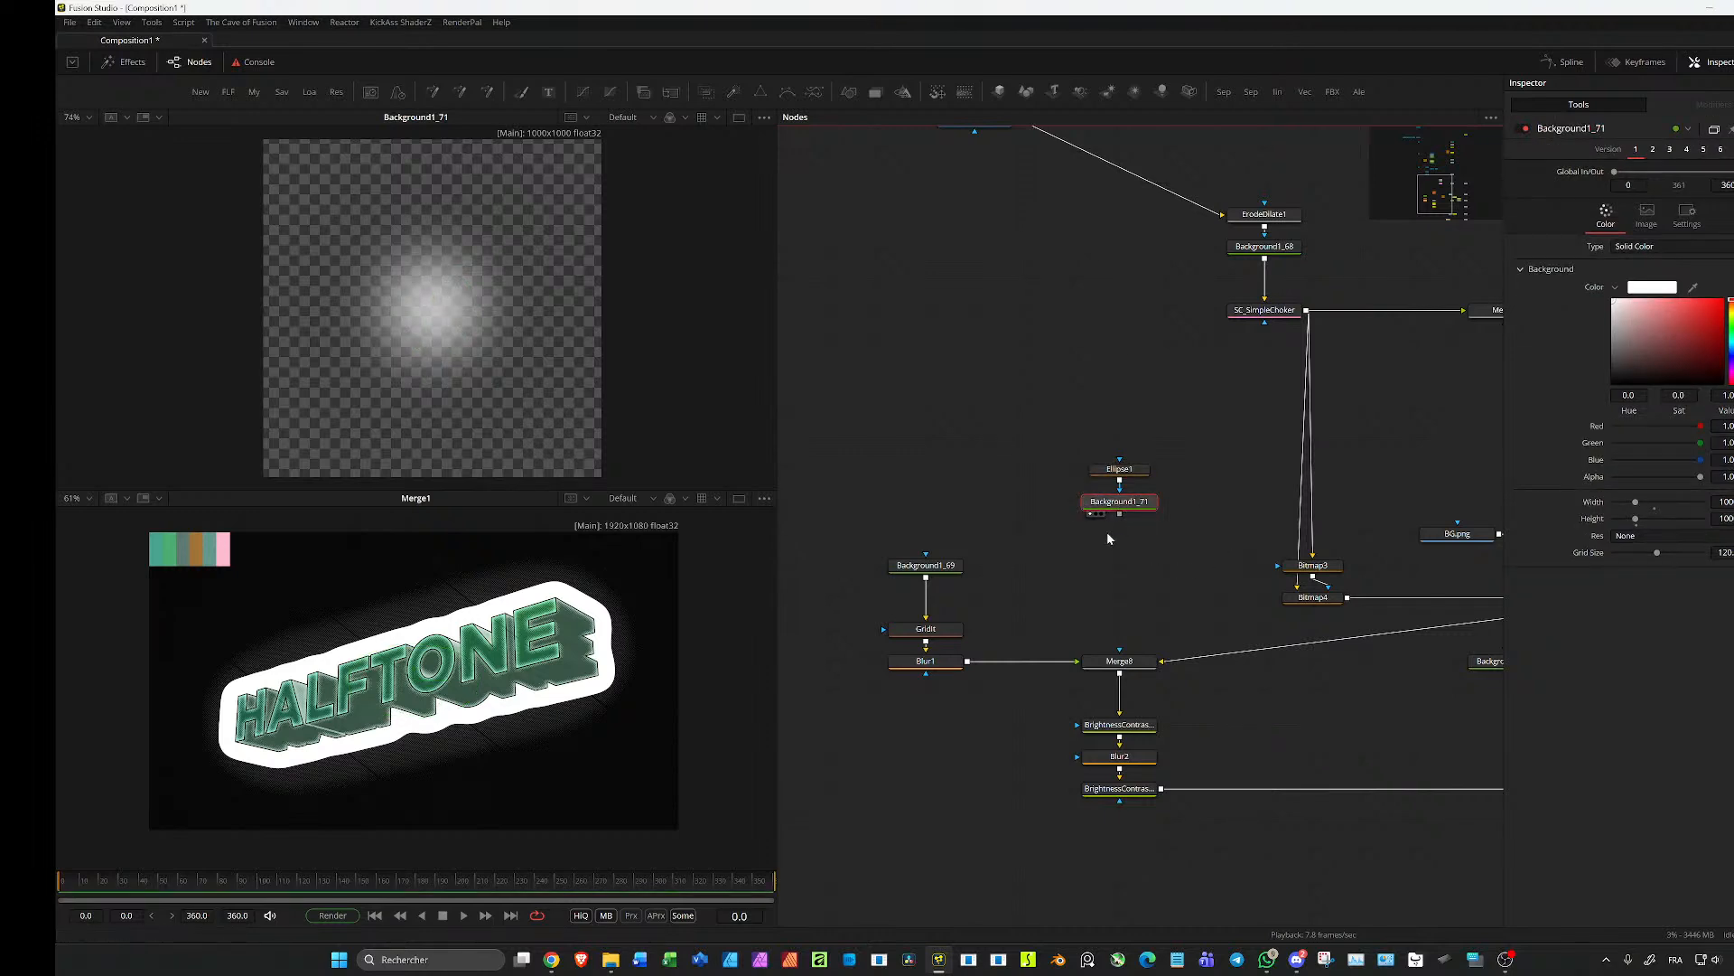
left_click(1118, 562)
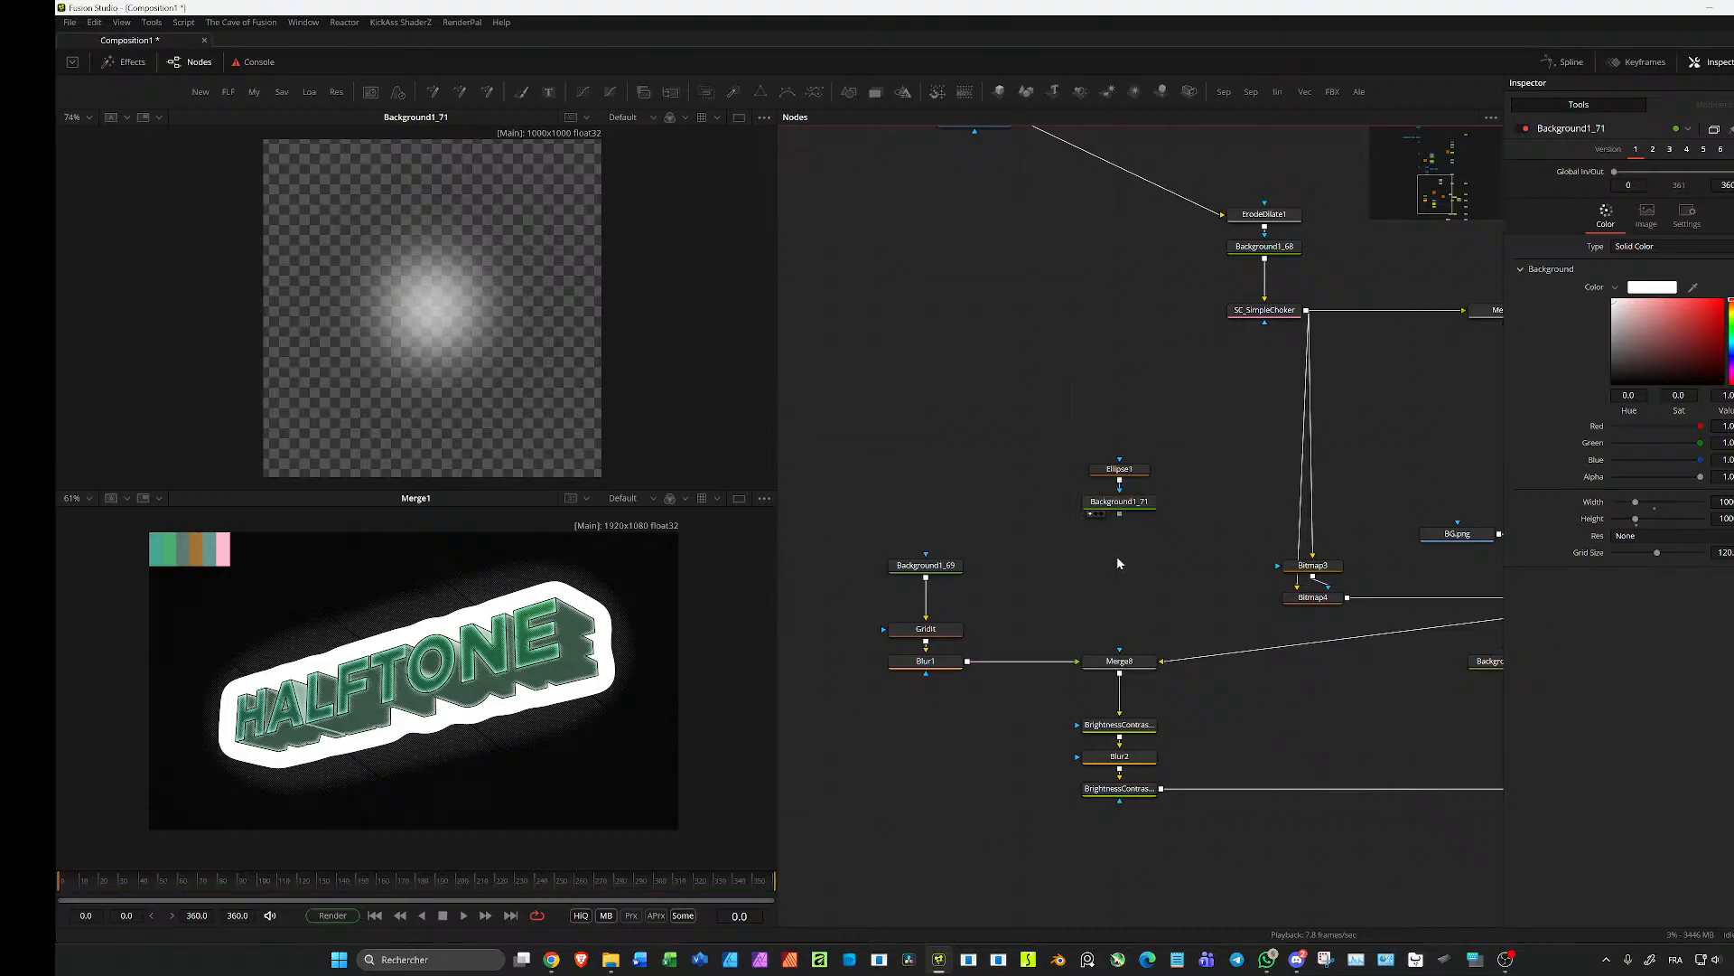
key("shift+space")
type("raster")
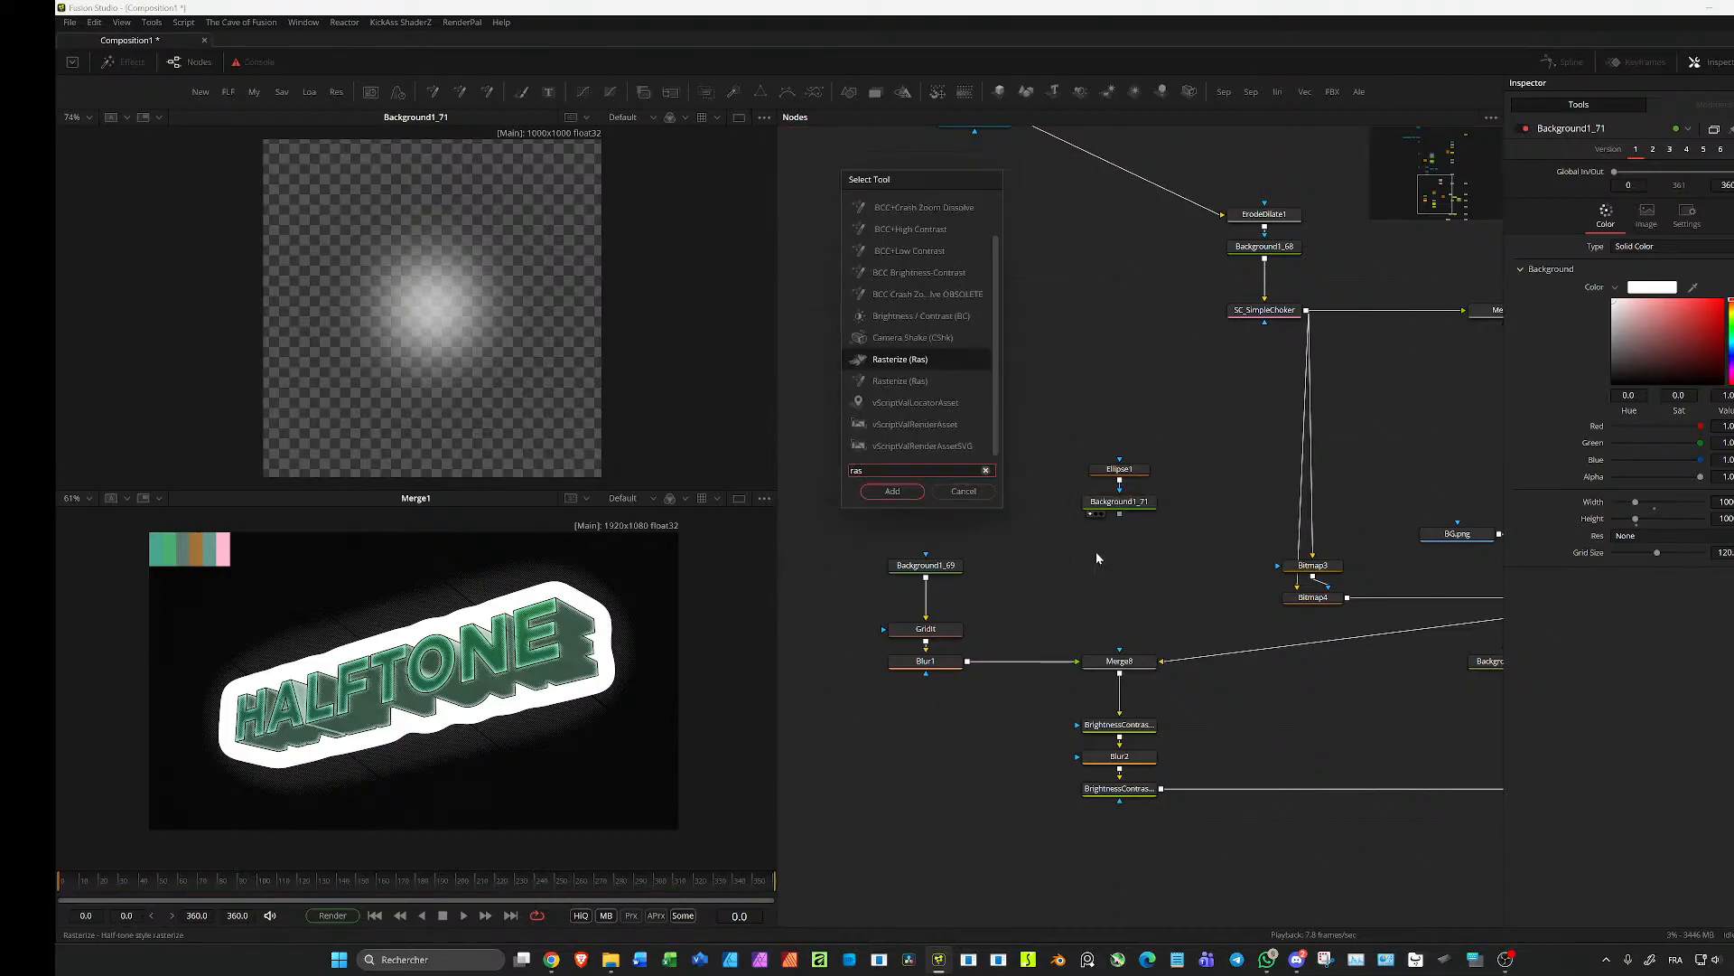
key("Return")
left_click(1115, 567)
Step: Rearrange the node tree so the Gridit branch and the ellipse and Rasterize branch sit side by side above Merge8
scroll(1135, 543, "down", 5)
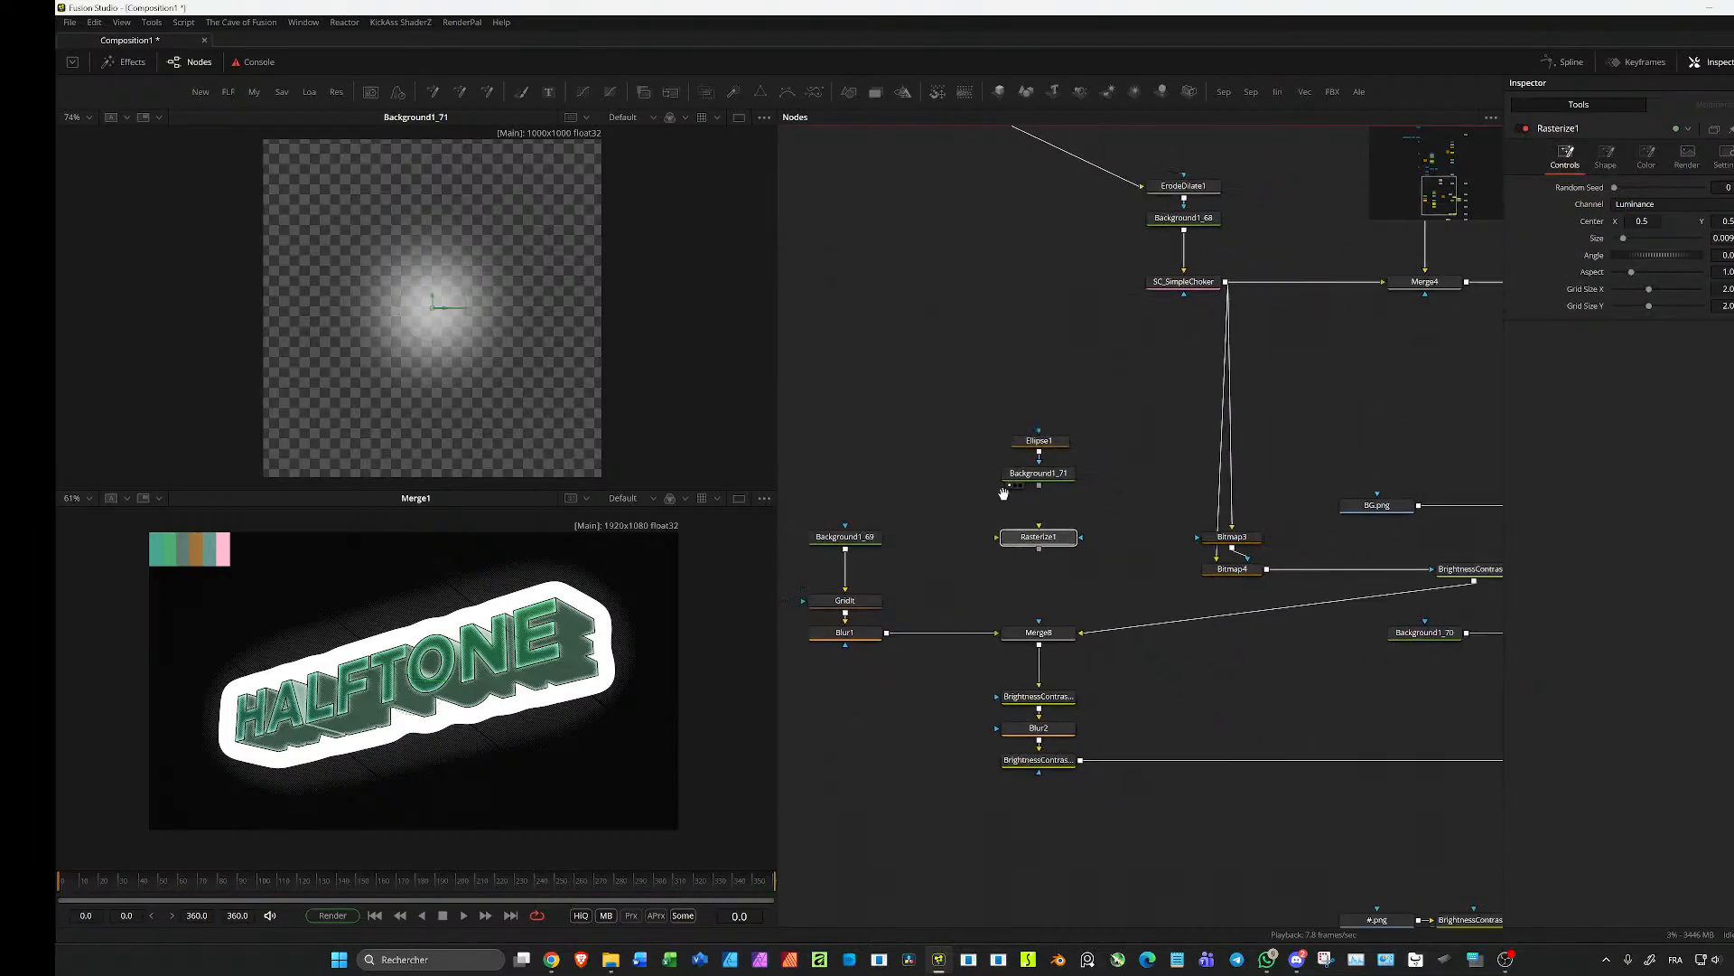
left_click_drag(1078, 764, 806, 584)
left_click(948, 582, "ctrl")
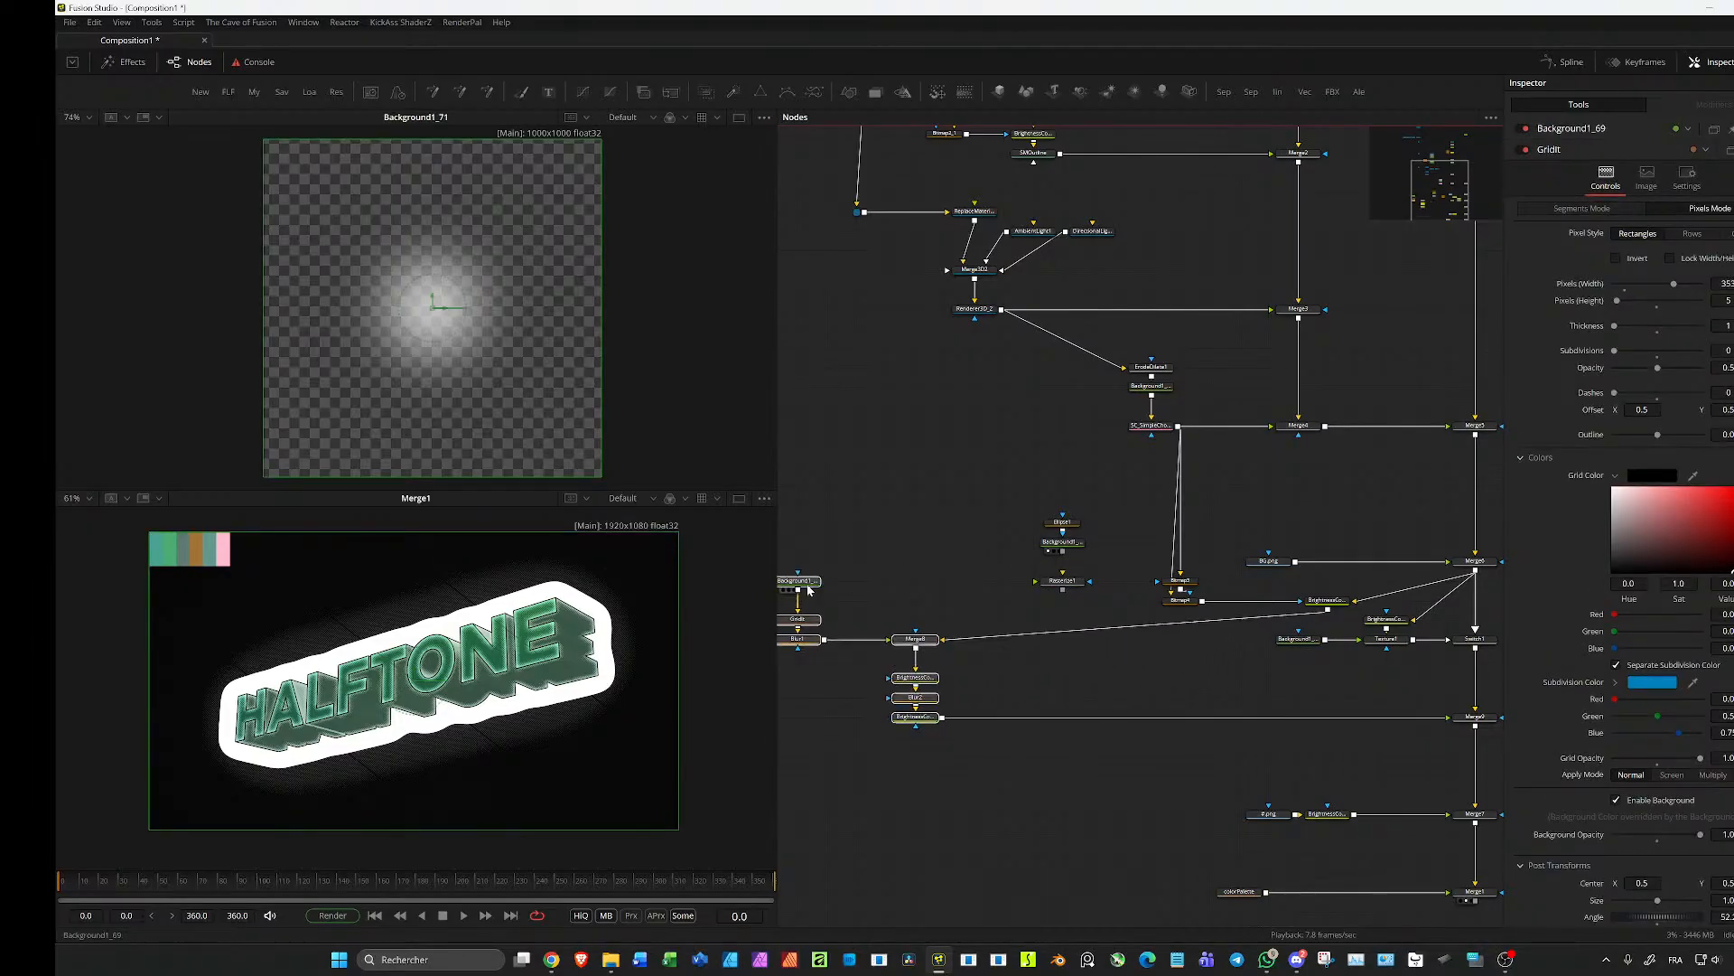
left_click_drag(1127, 605, 1031, 507)
left_click_drag(1065, 589, 919, 588)
scroll(1068, 572, "up", 3)
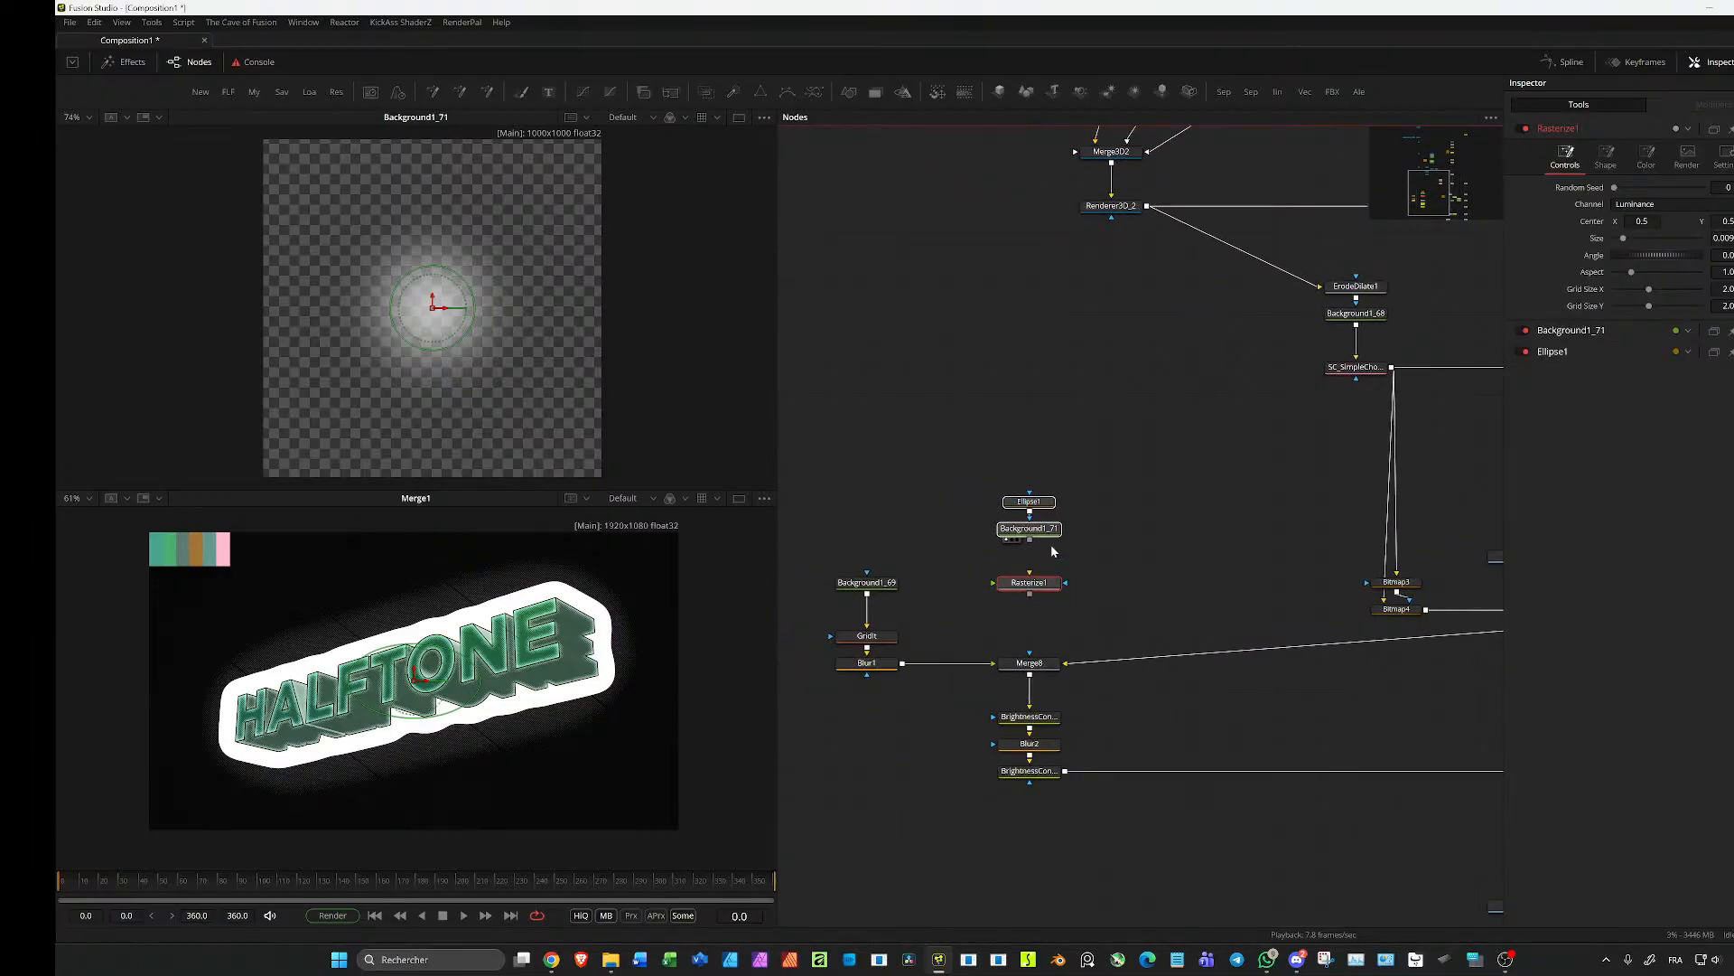
left_click(1028, 528)
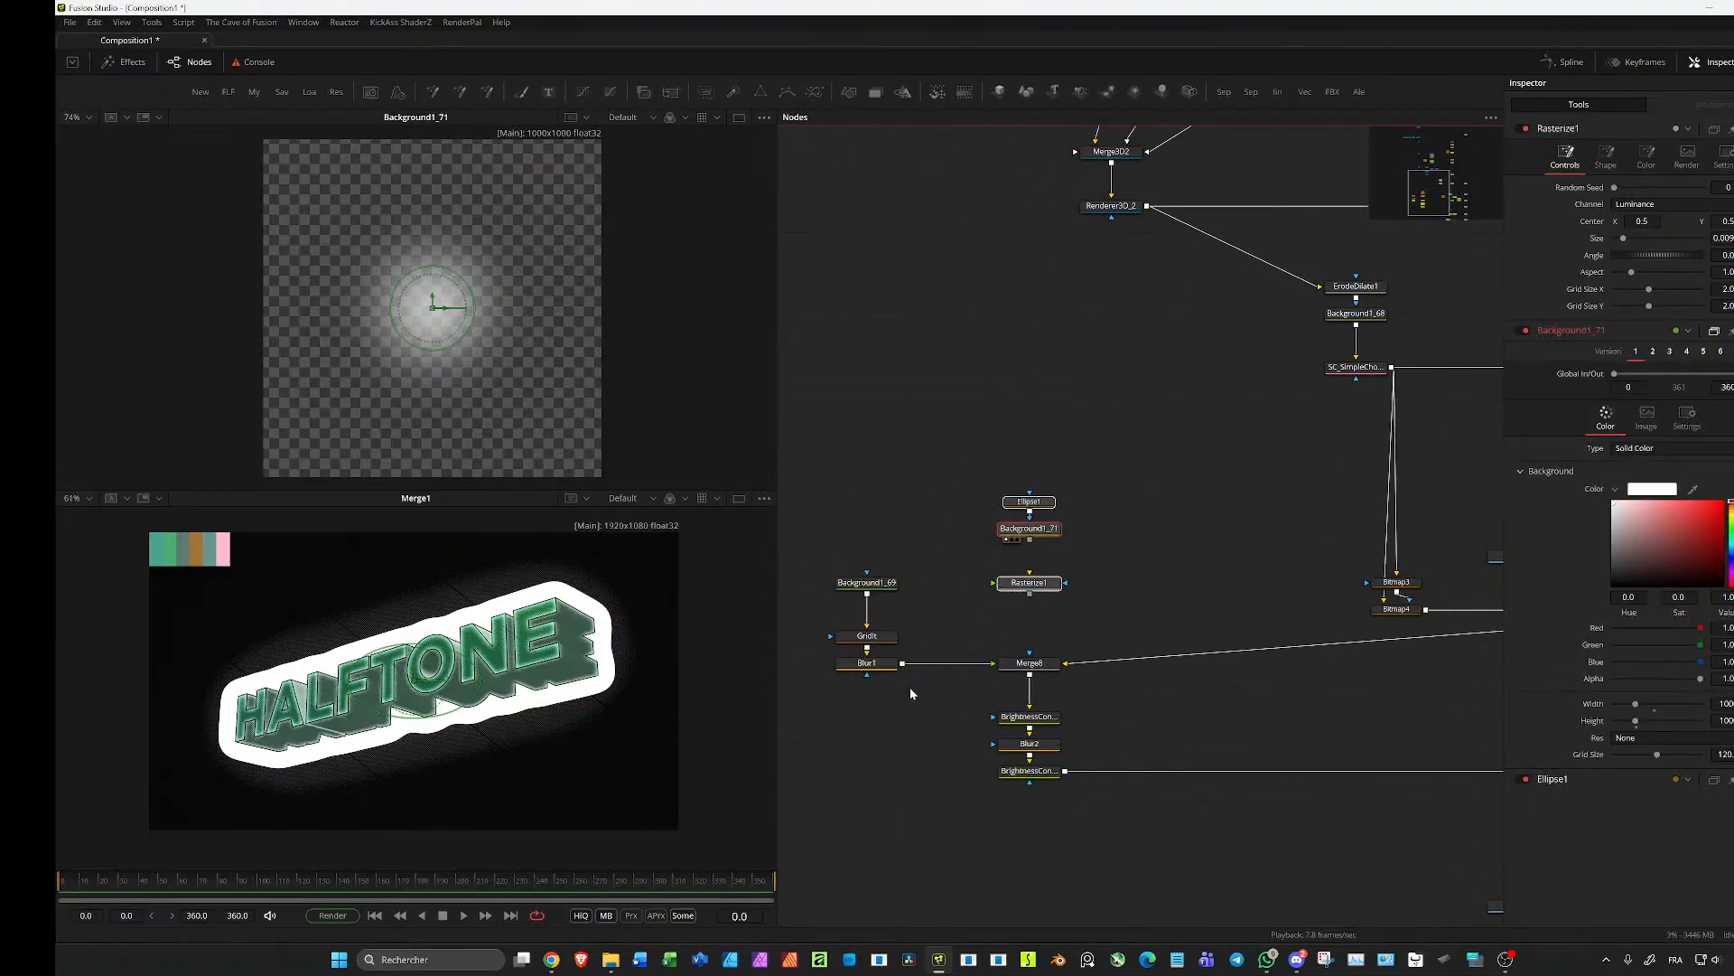
left_click_drag(910, 689, 823, 571)
left_click_drag(877, 677, 877, 596)
left_click(872, 584)
Step: Paste a Switch node above Merge8 as its foreground source and connect Blur1 and Rasterize1 to its inputs
left_click(1034, 633)
key("ctrl+v")
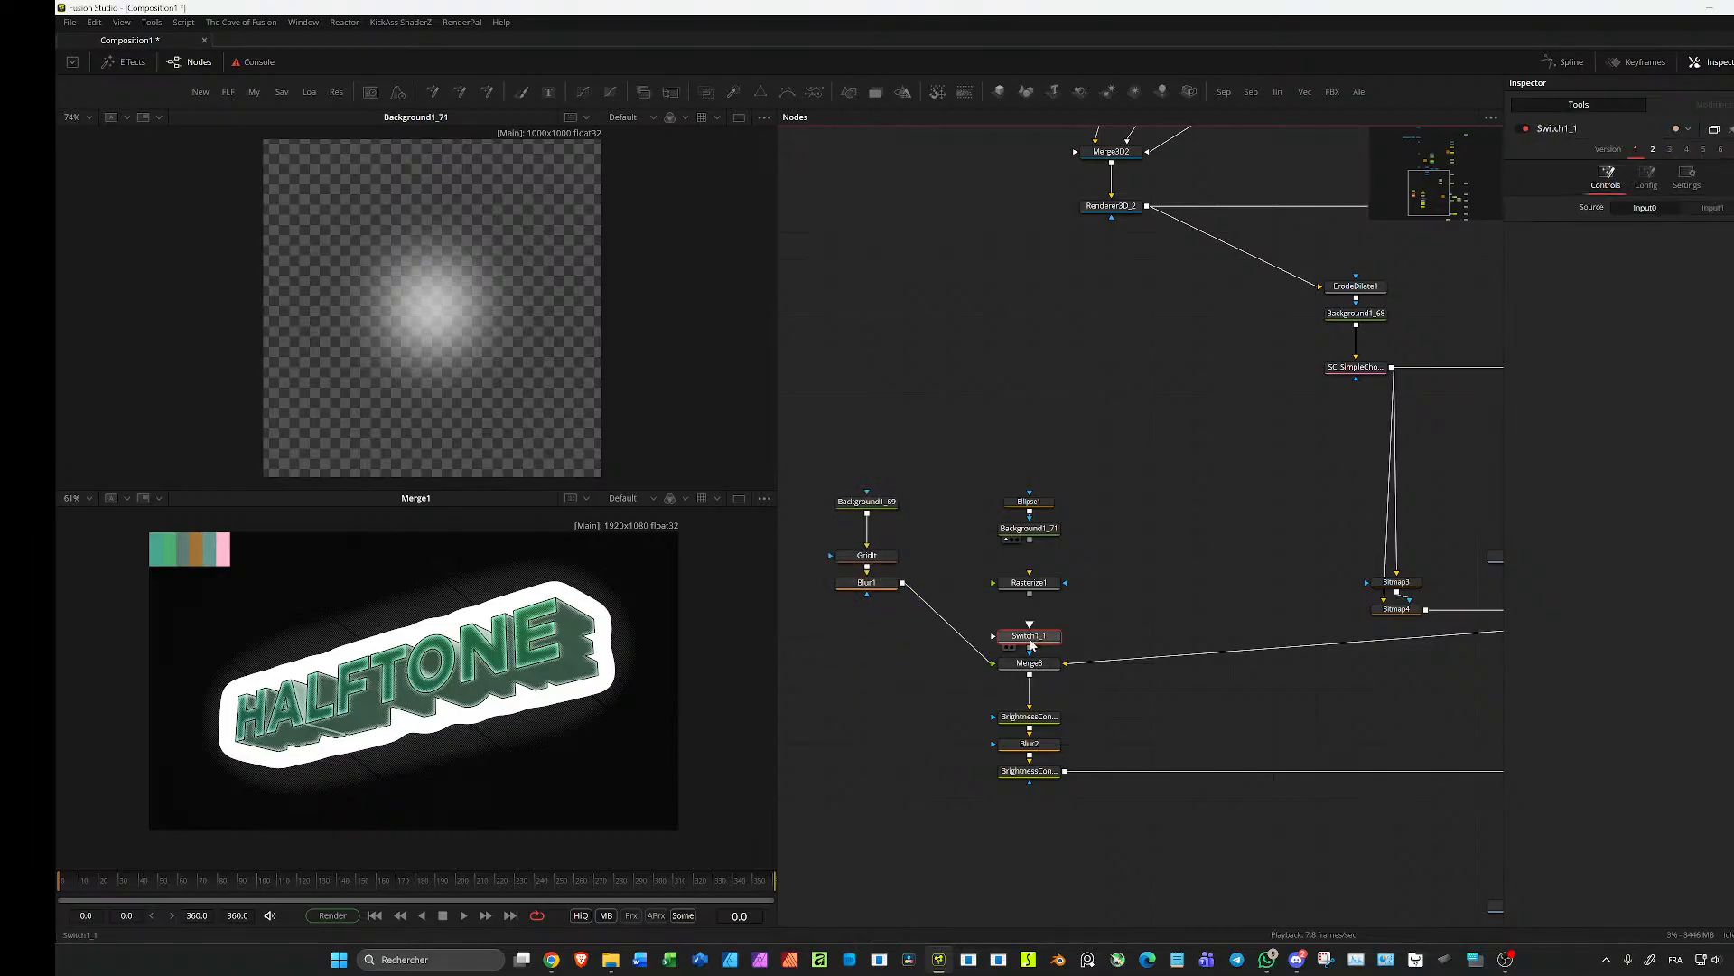
left_click_drag(993, 663, 994, 636)
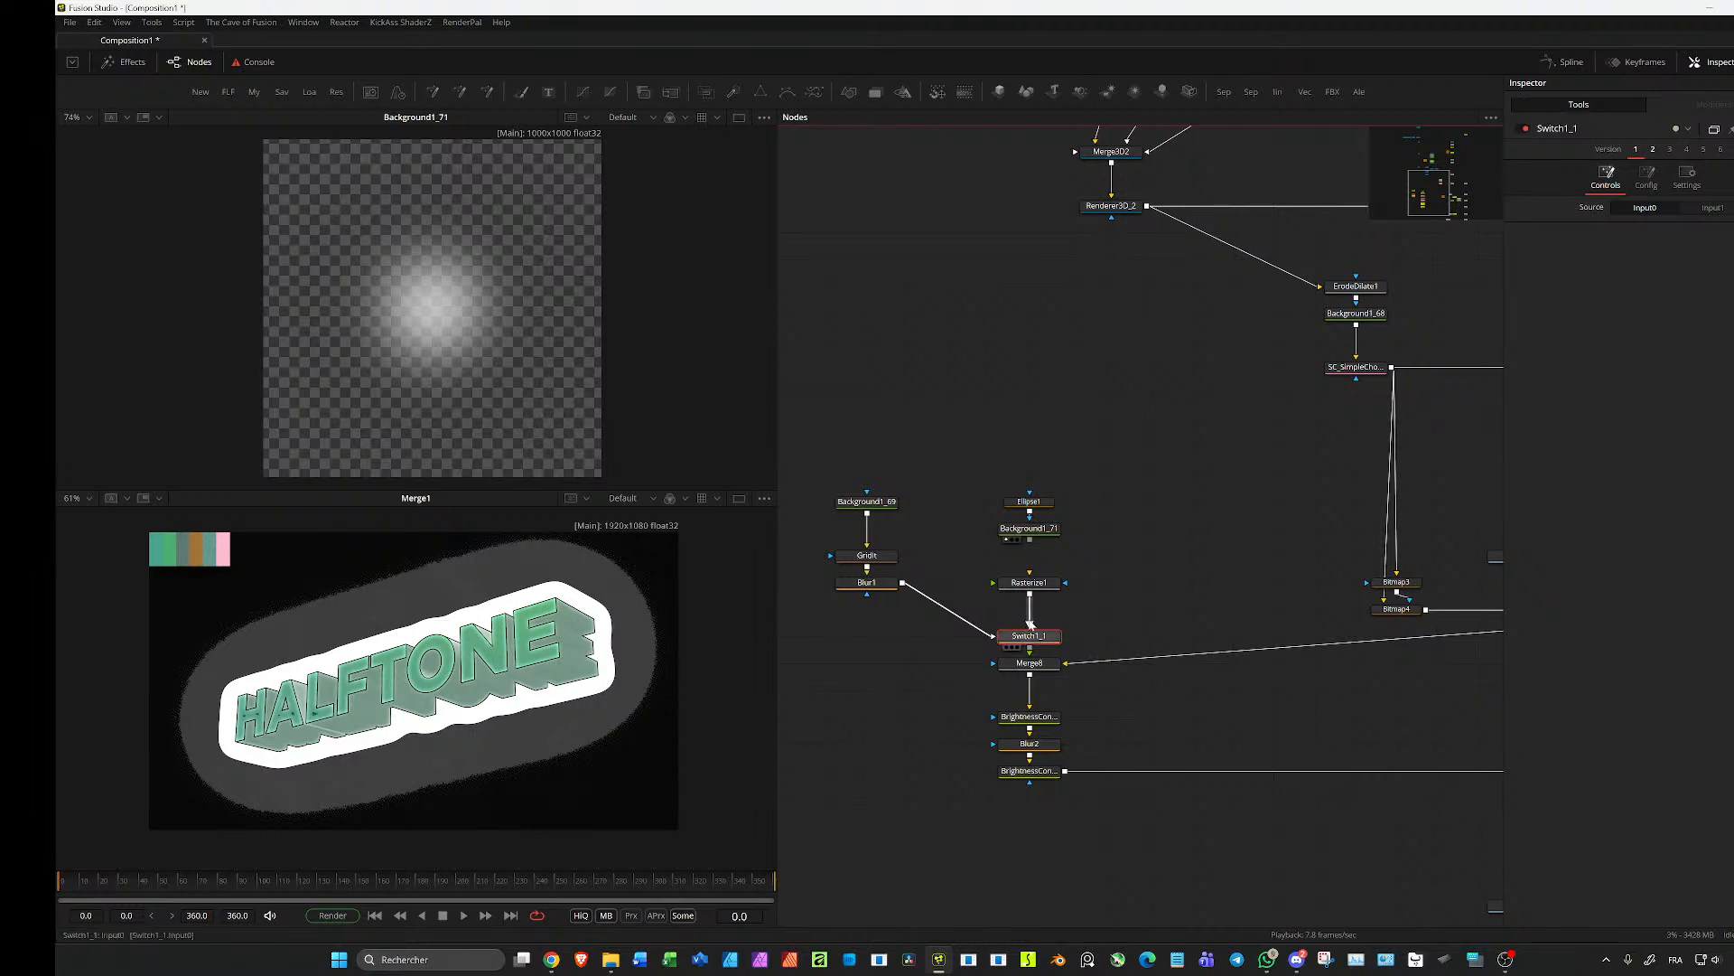
Step: Feed Merge8's background image into Rasterize1 too, branch the wire with a router, and display Rasterize1 in the upper viewer
left_click_drag(1029, 540, 1035, 578)
left_click(1032, 576)
left_click(1046, 580)
left_click_drag(1290, 581, 1026, 542)
left_click_drag(981, 597, 549, 345)
left_click(986, 603, "alt")
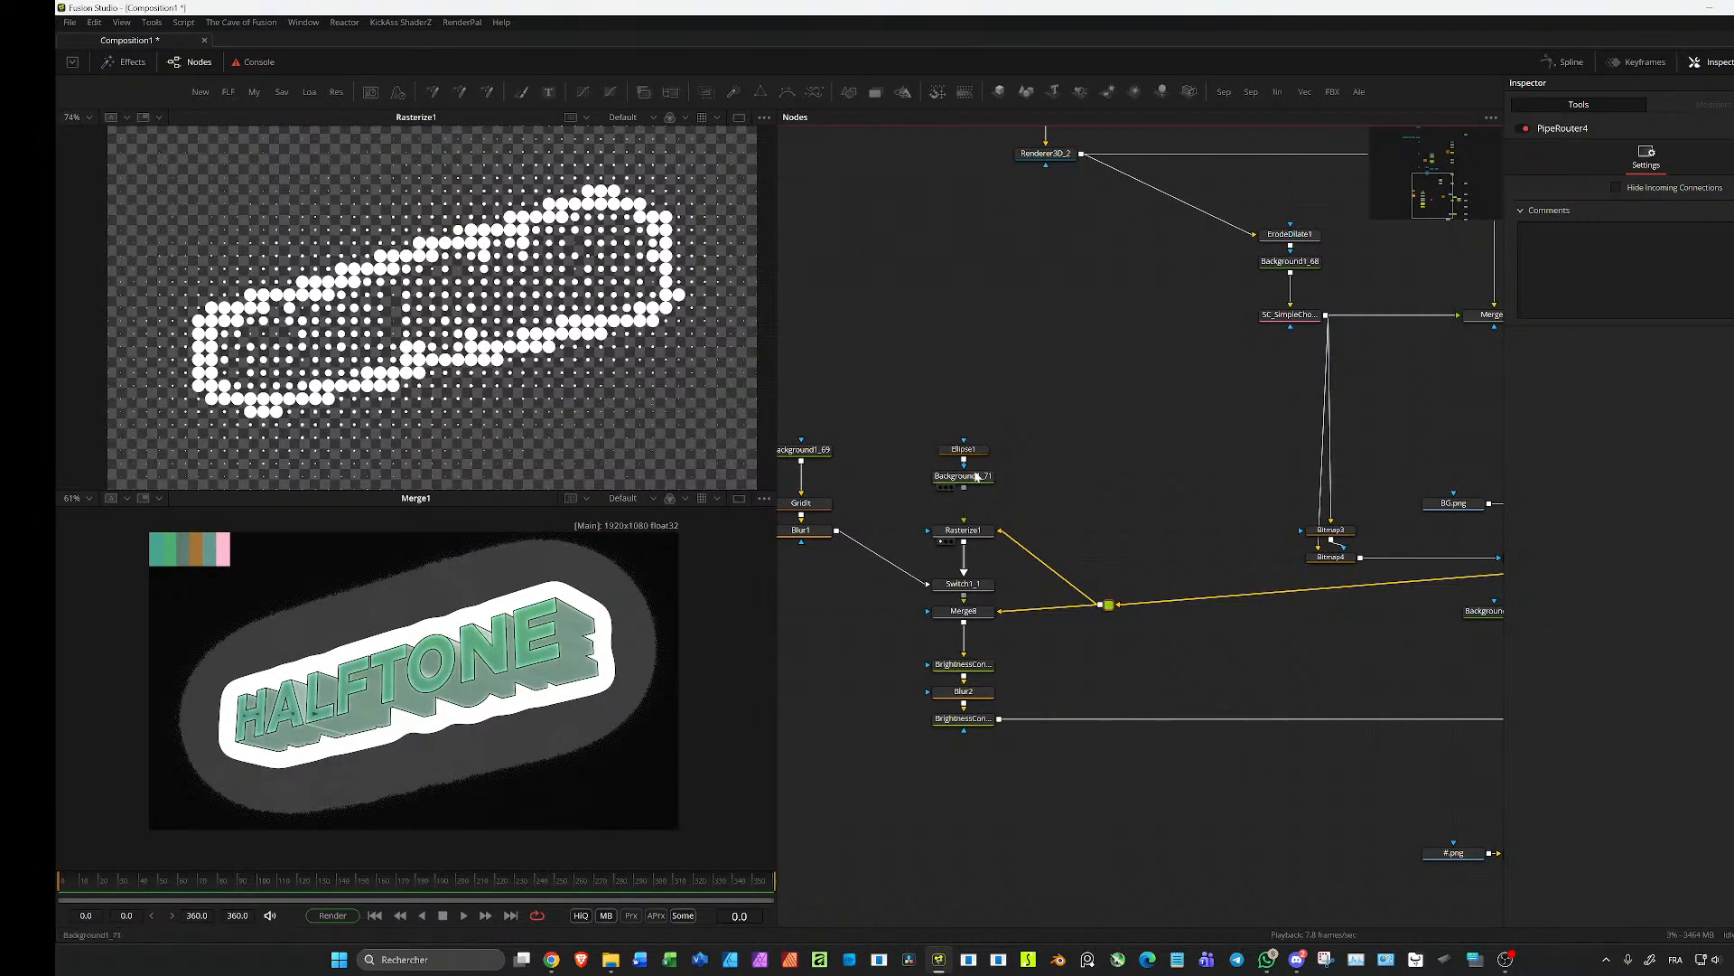
Step: Set Rasterize1's shape color to Image and its shape type to Shape
left_click(984, 530)
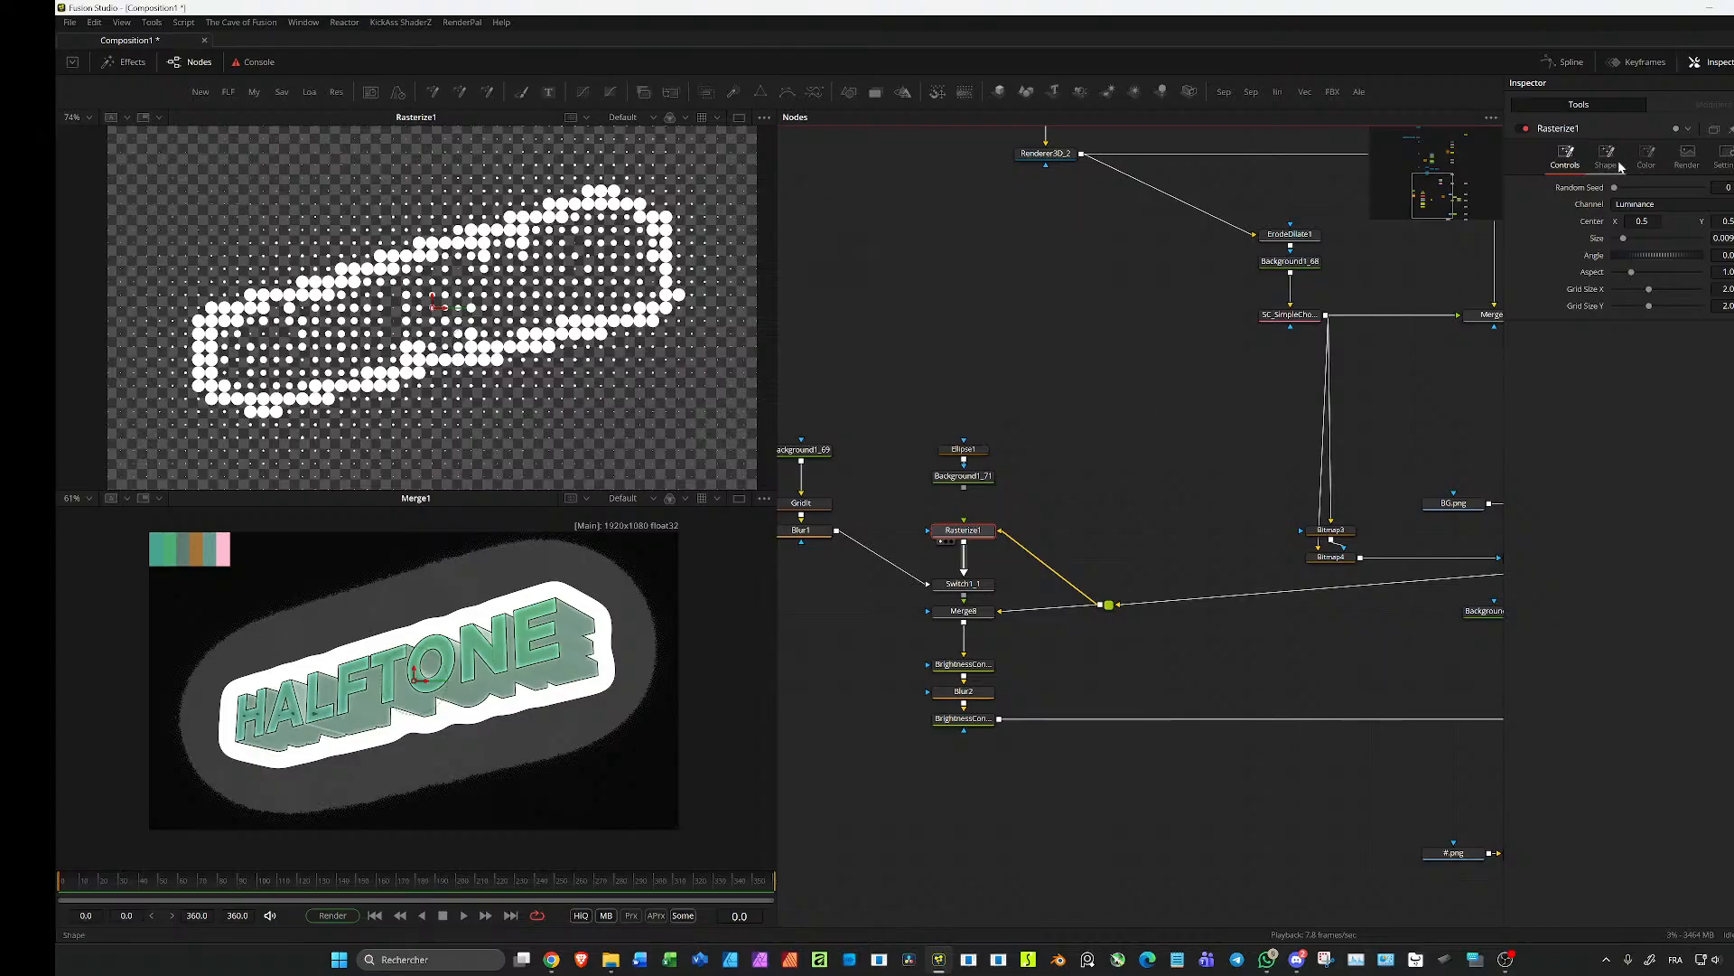
left_click(1659, 160)
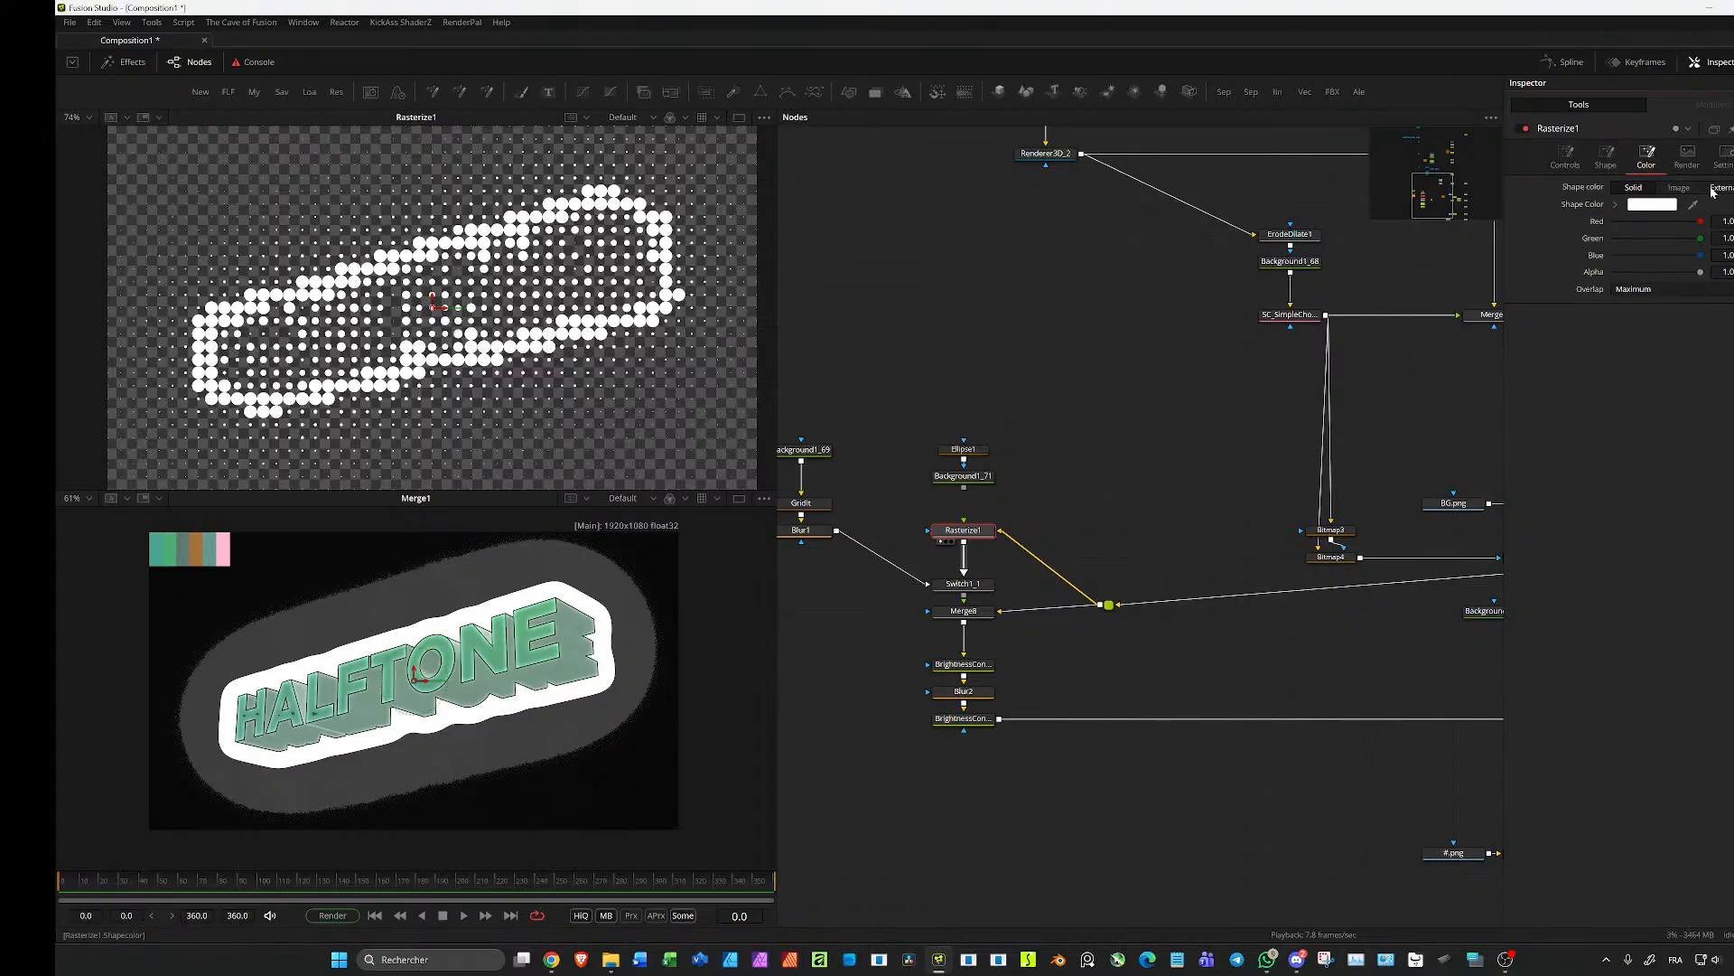
left_click(1682, 188)
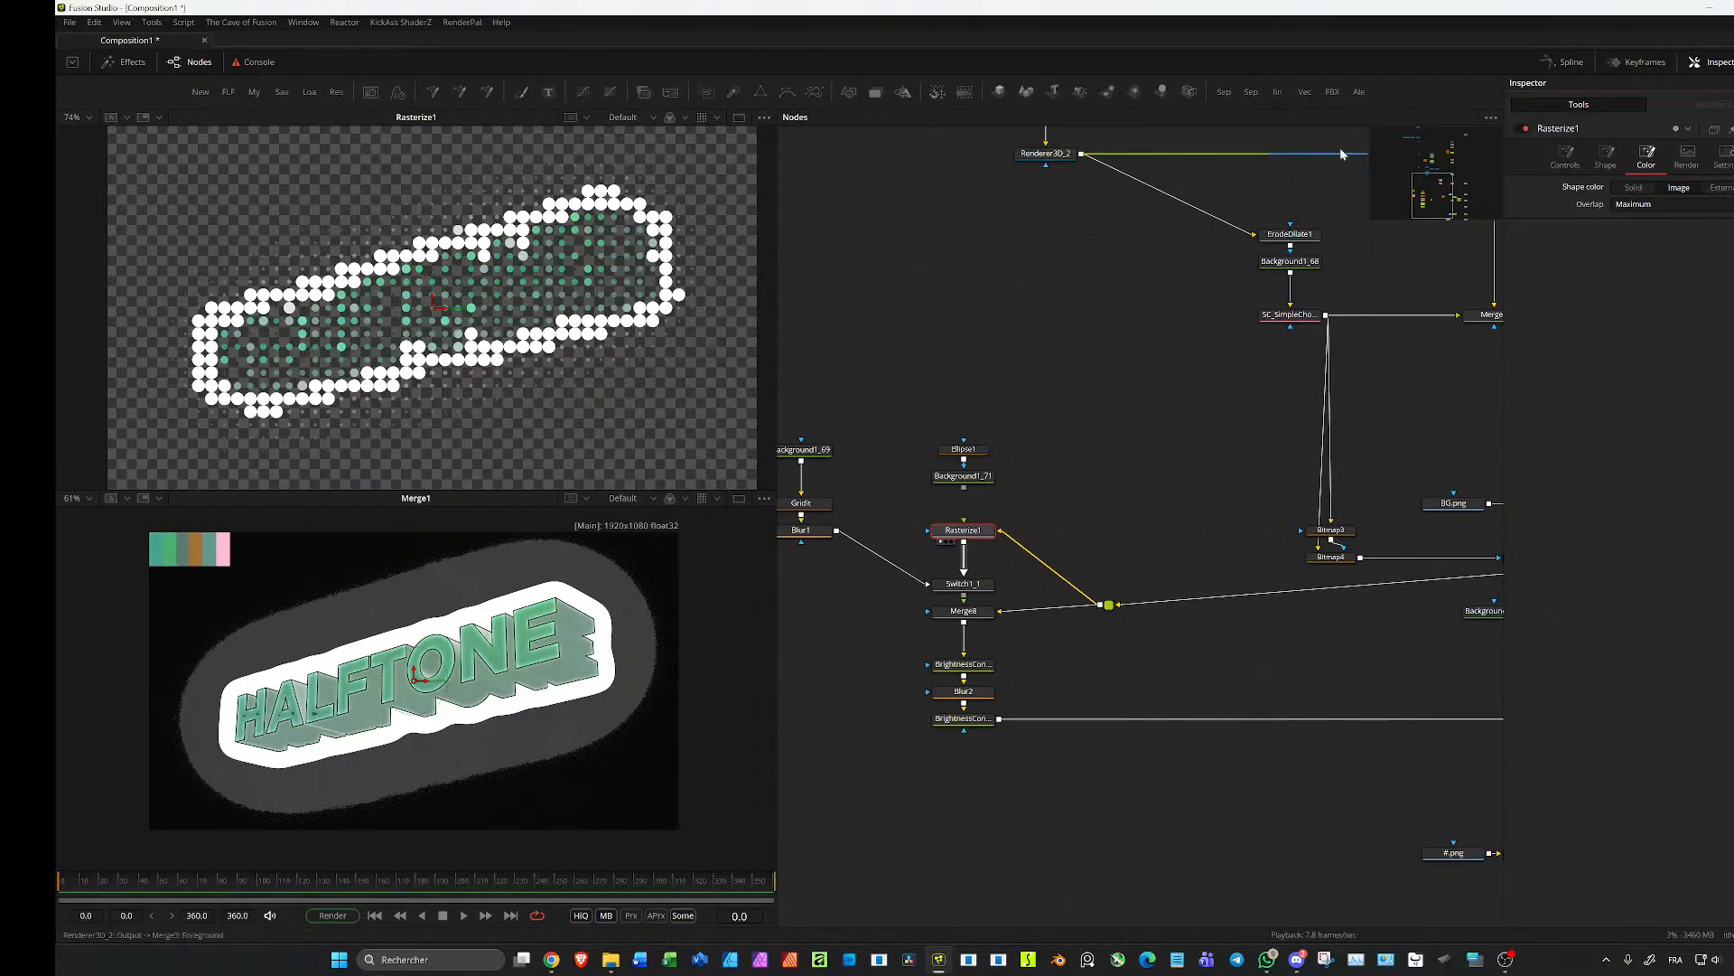
left_click(1606, 160)
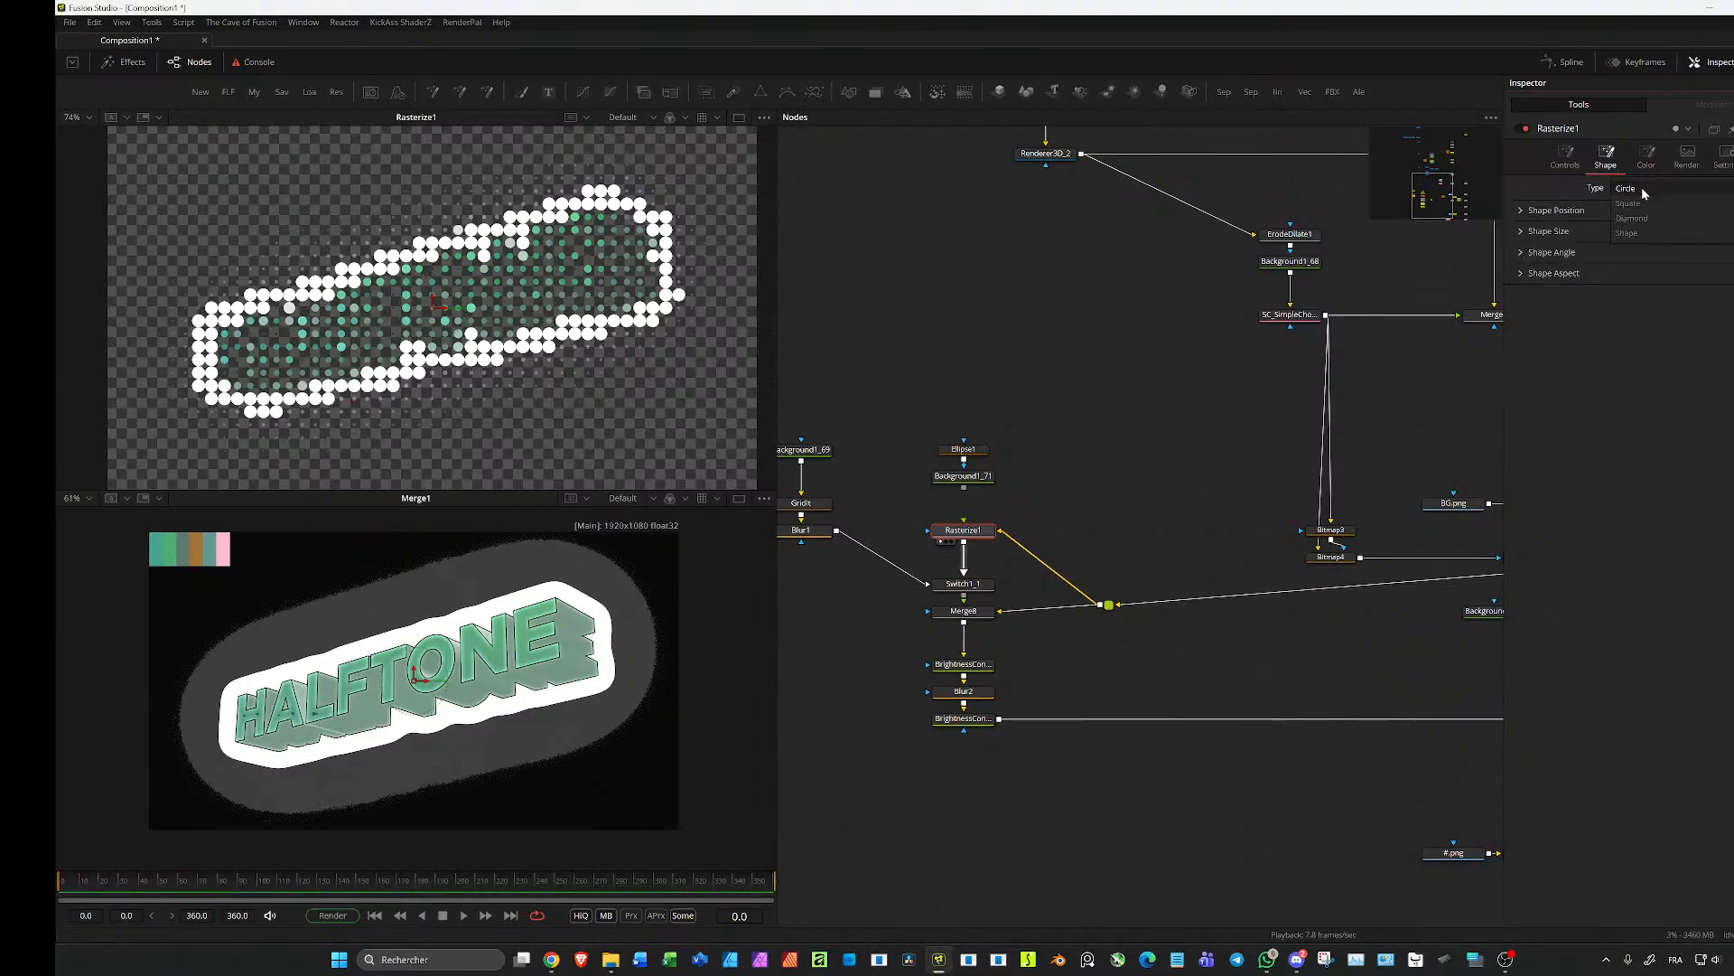
left_click(1632, 234)
Step: Connect the ellipse-masked background to Rasterize1 as its custom dot shape and display Rasterize1 in the upper viewer
left_click(964, 478)
key("1")
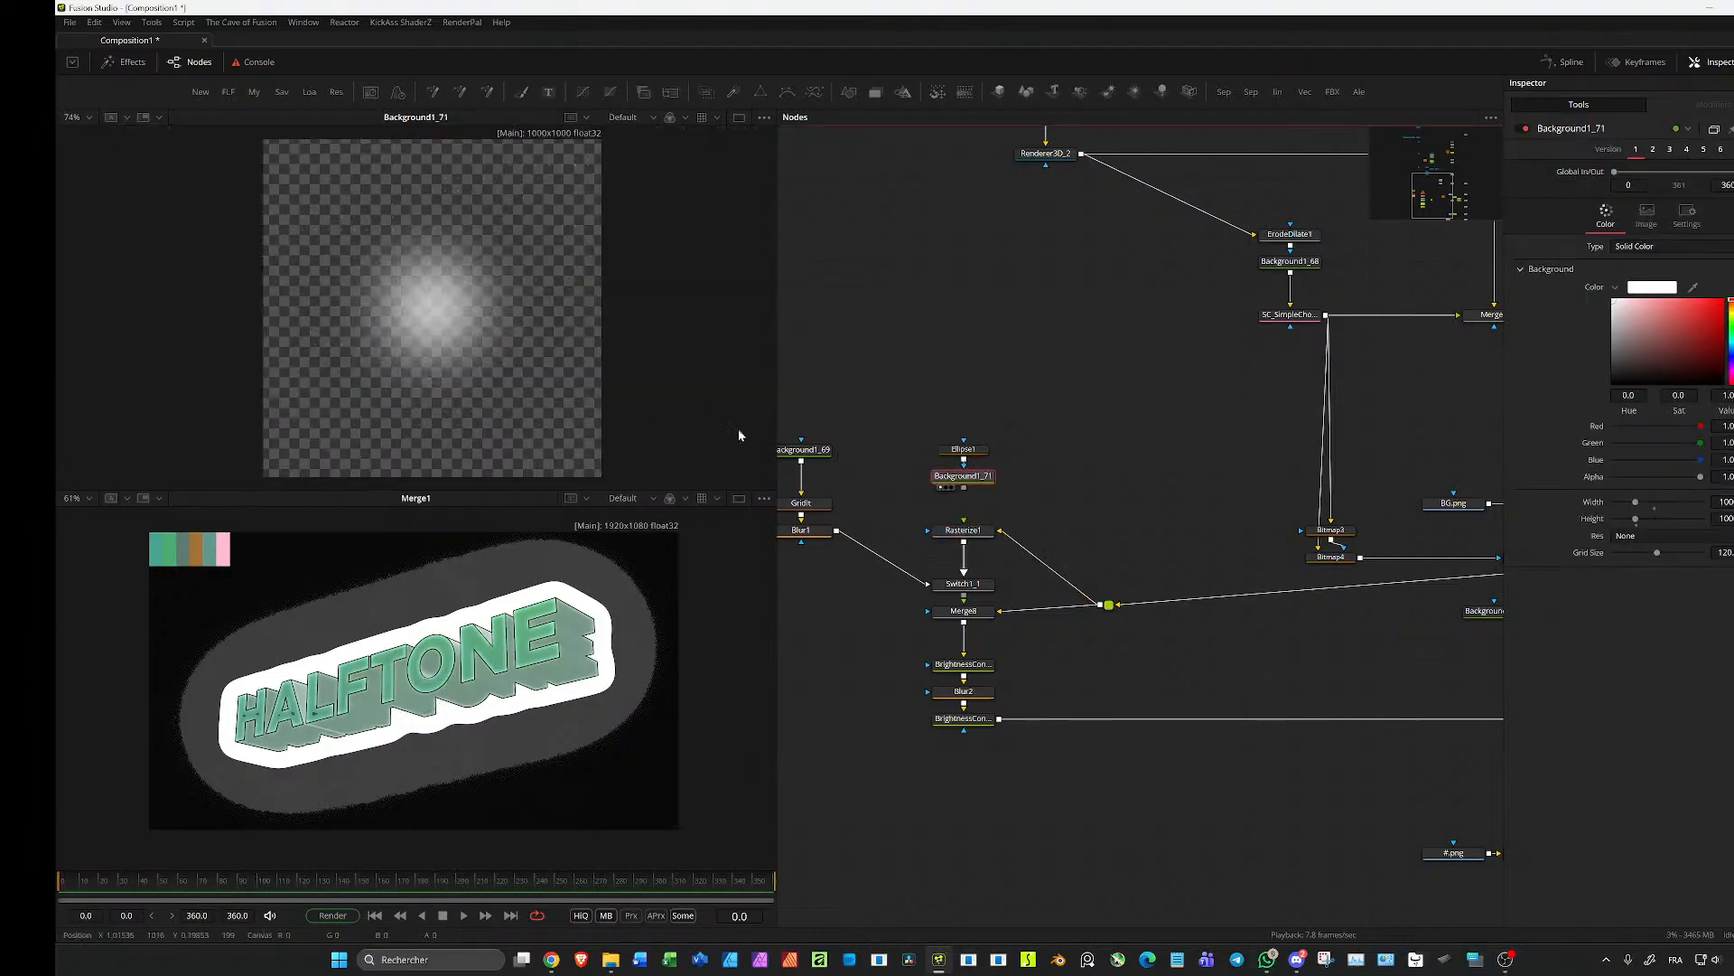
left_click_drag(964, 488, 965, 530)
left_click(978, 536)
key("1")
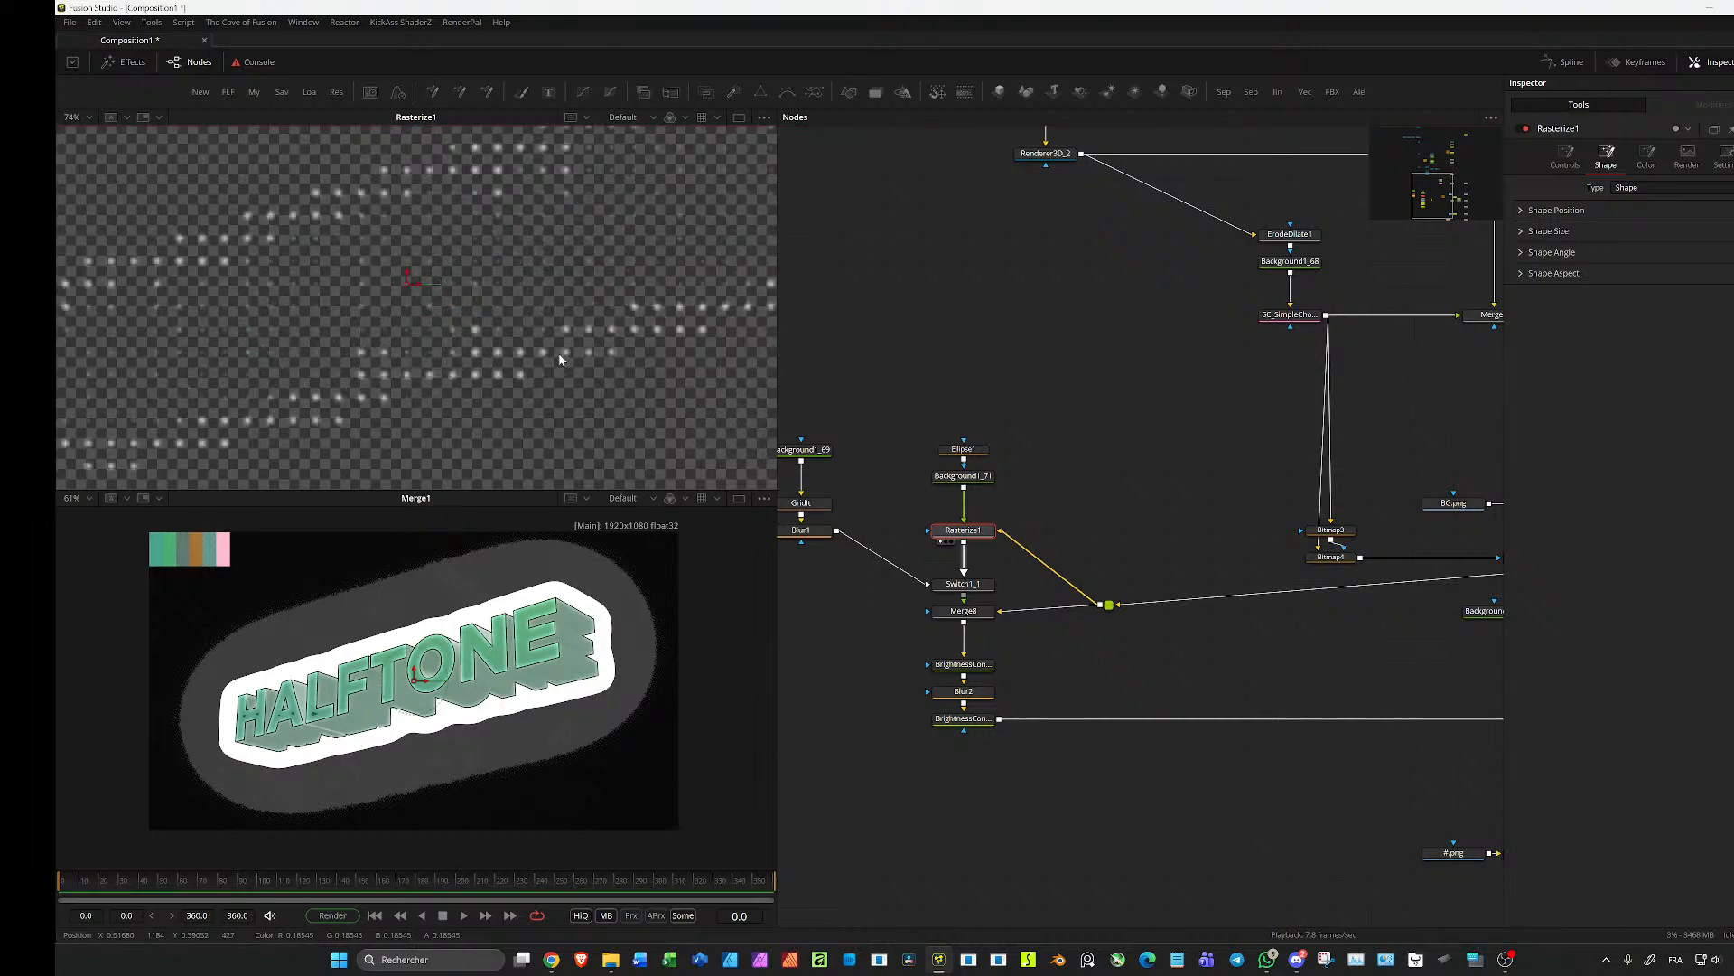
Step: Hide the transparency checkerboard in the upper viewer and examine the rasterized soft dots
scroll(600, 354, "up", 4)
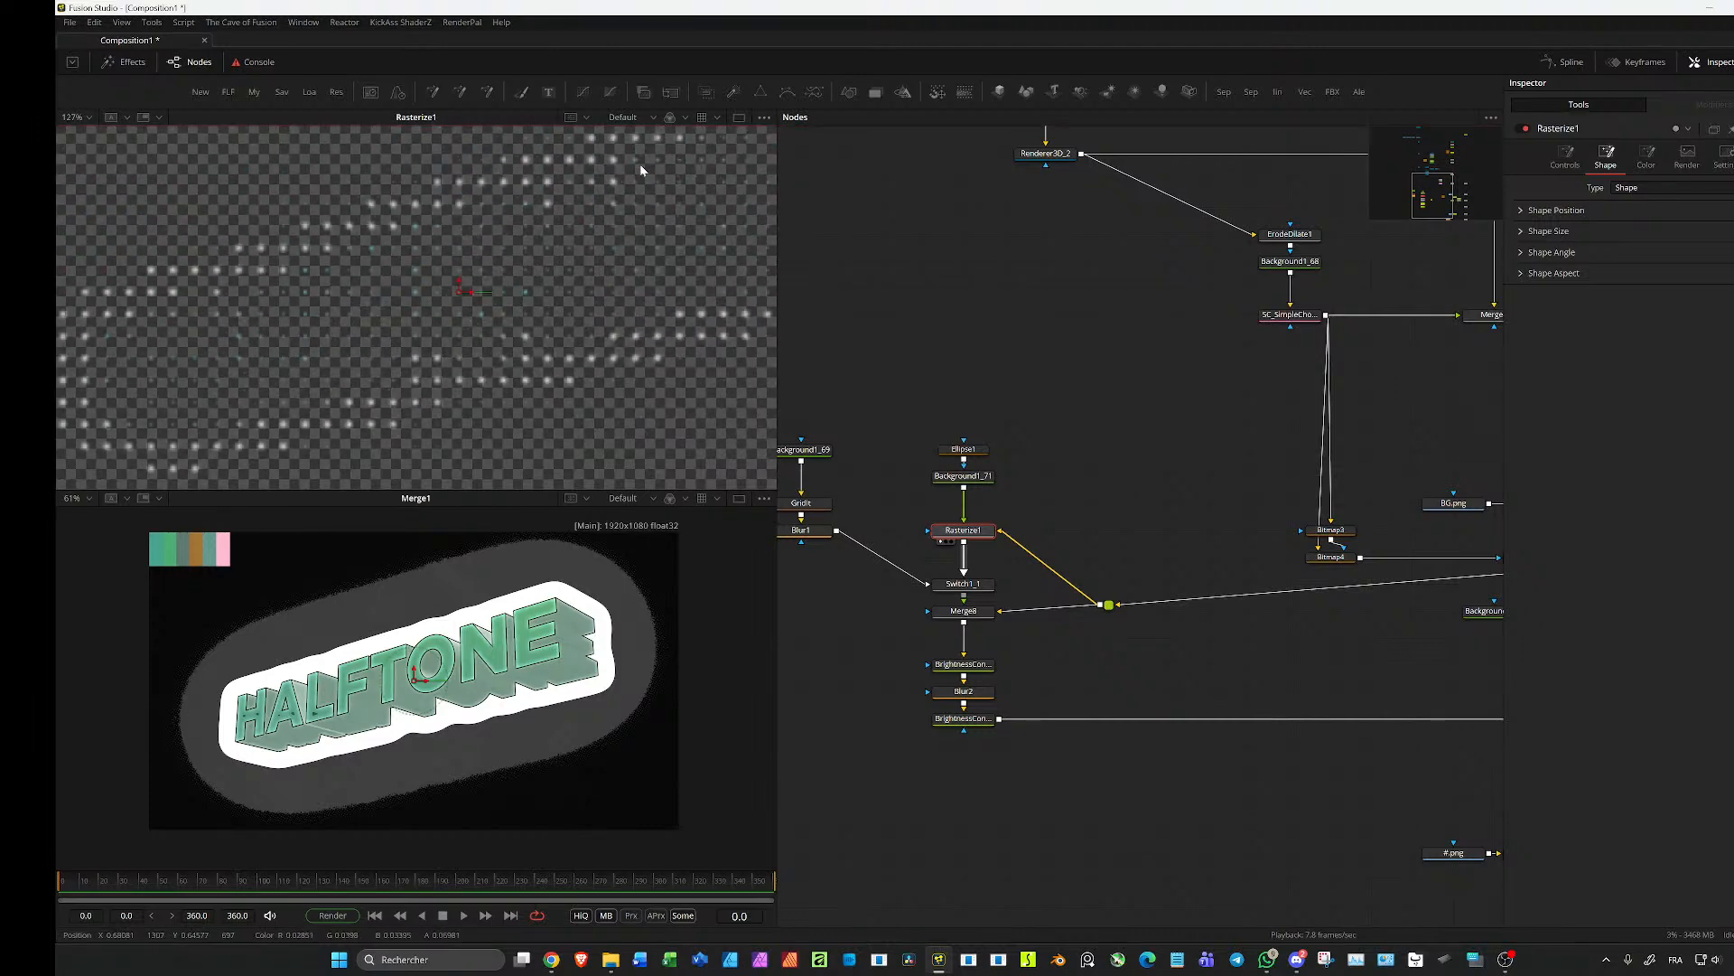
left_click(669, 119)
scroll(555, 256, "down", 5)
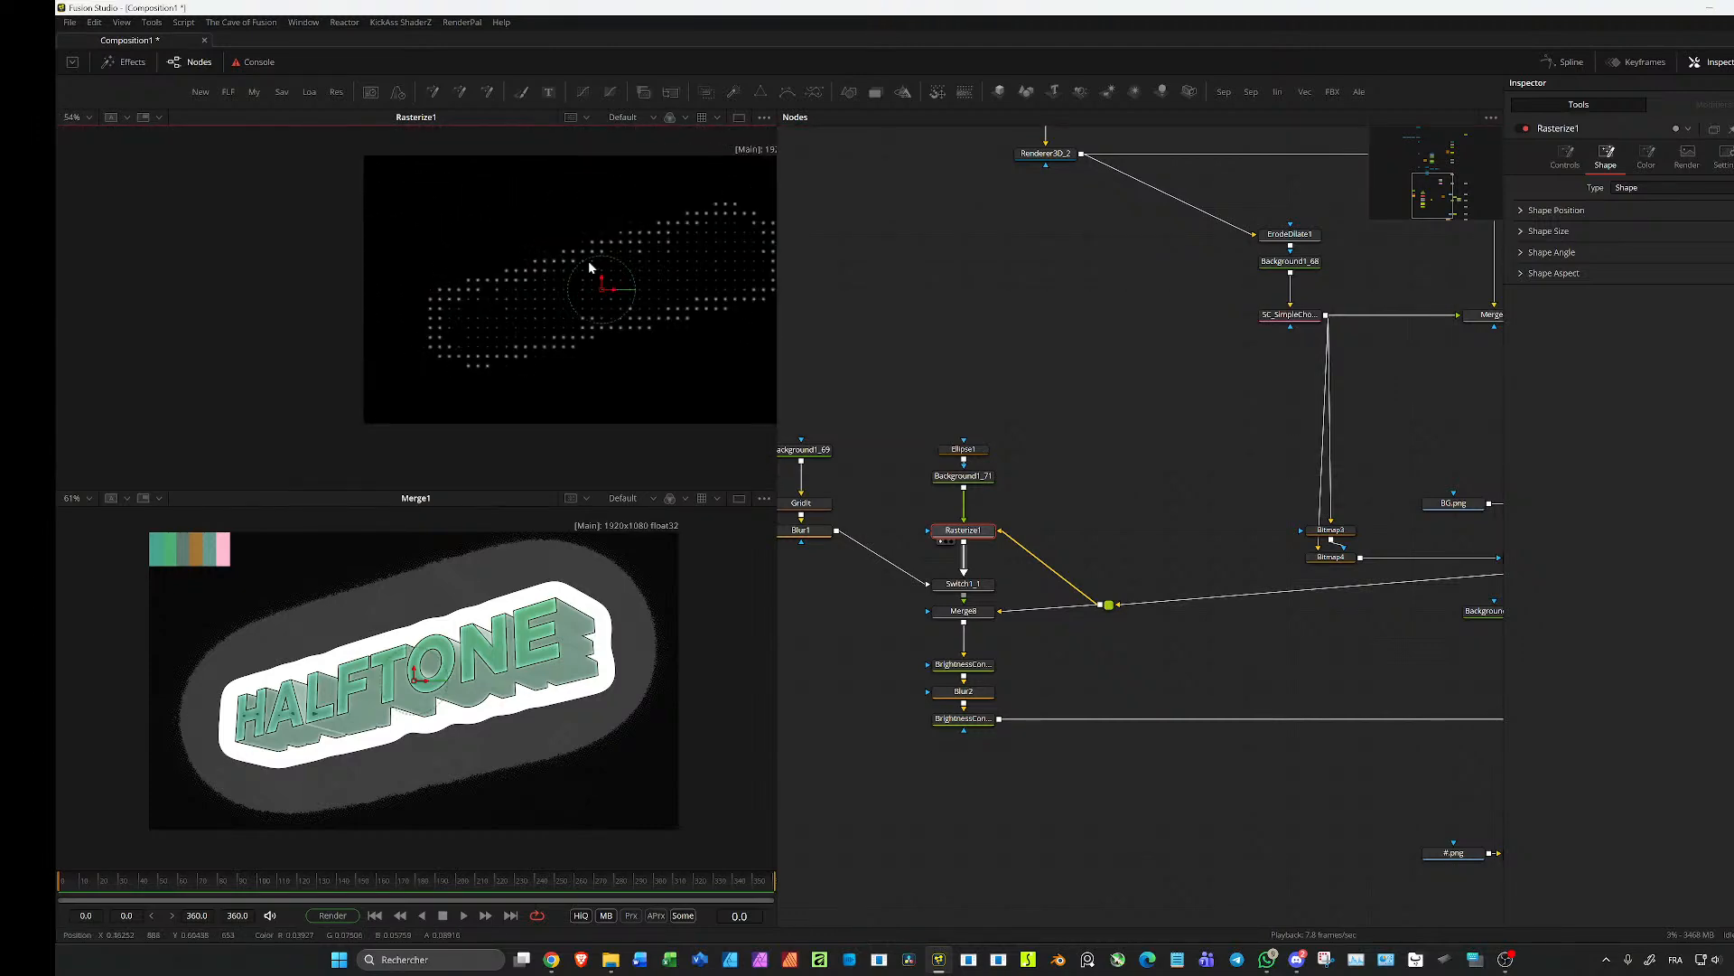
scroll(688, 259, "up", 5)
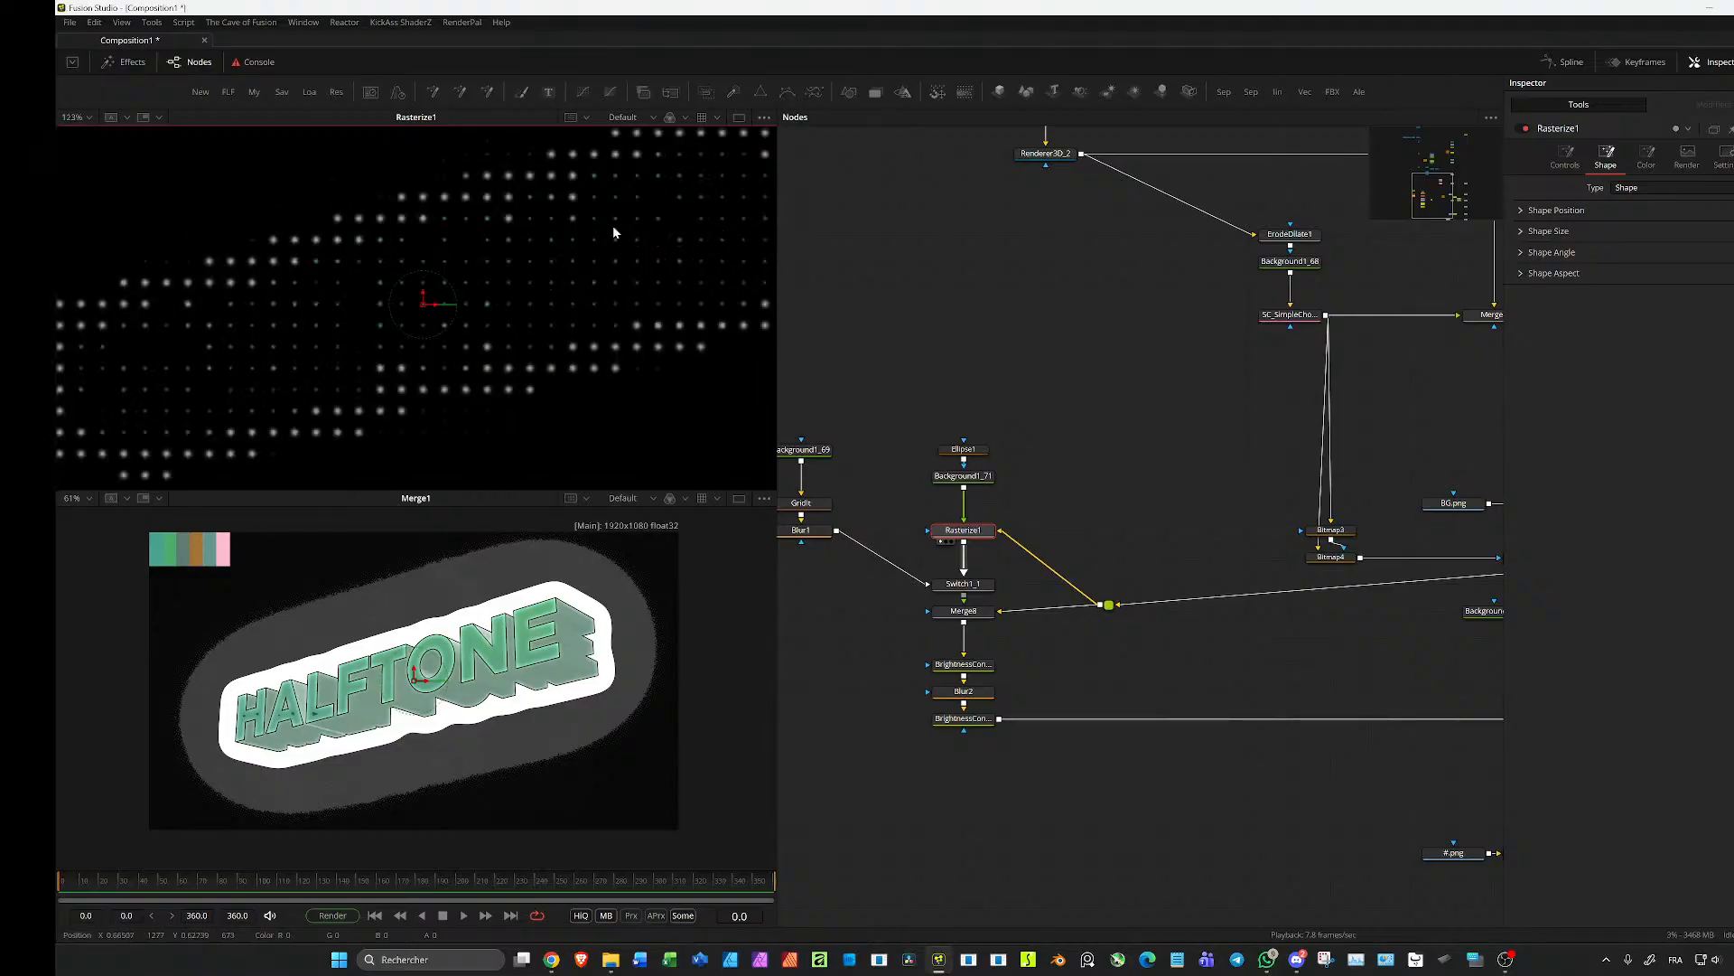
scroll(650, 298, "down", 5)
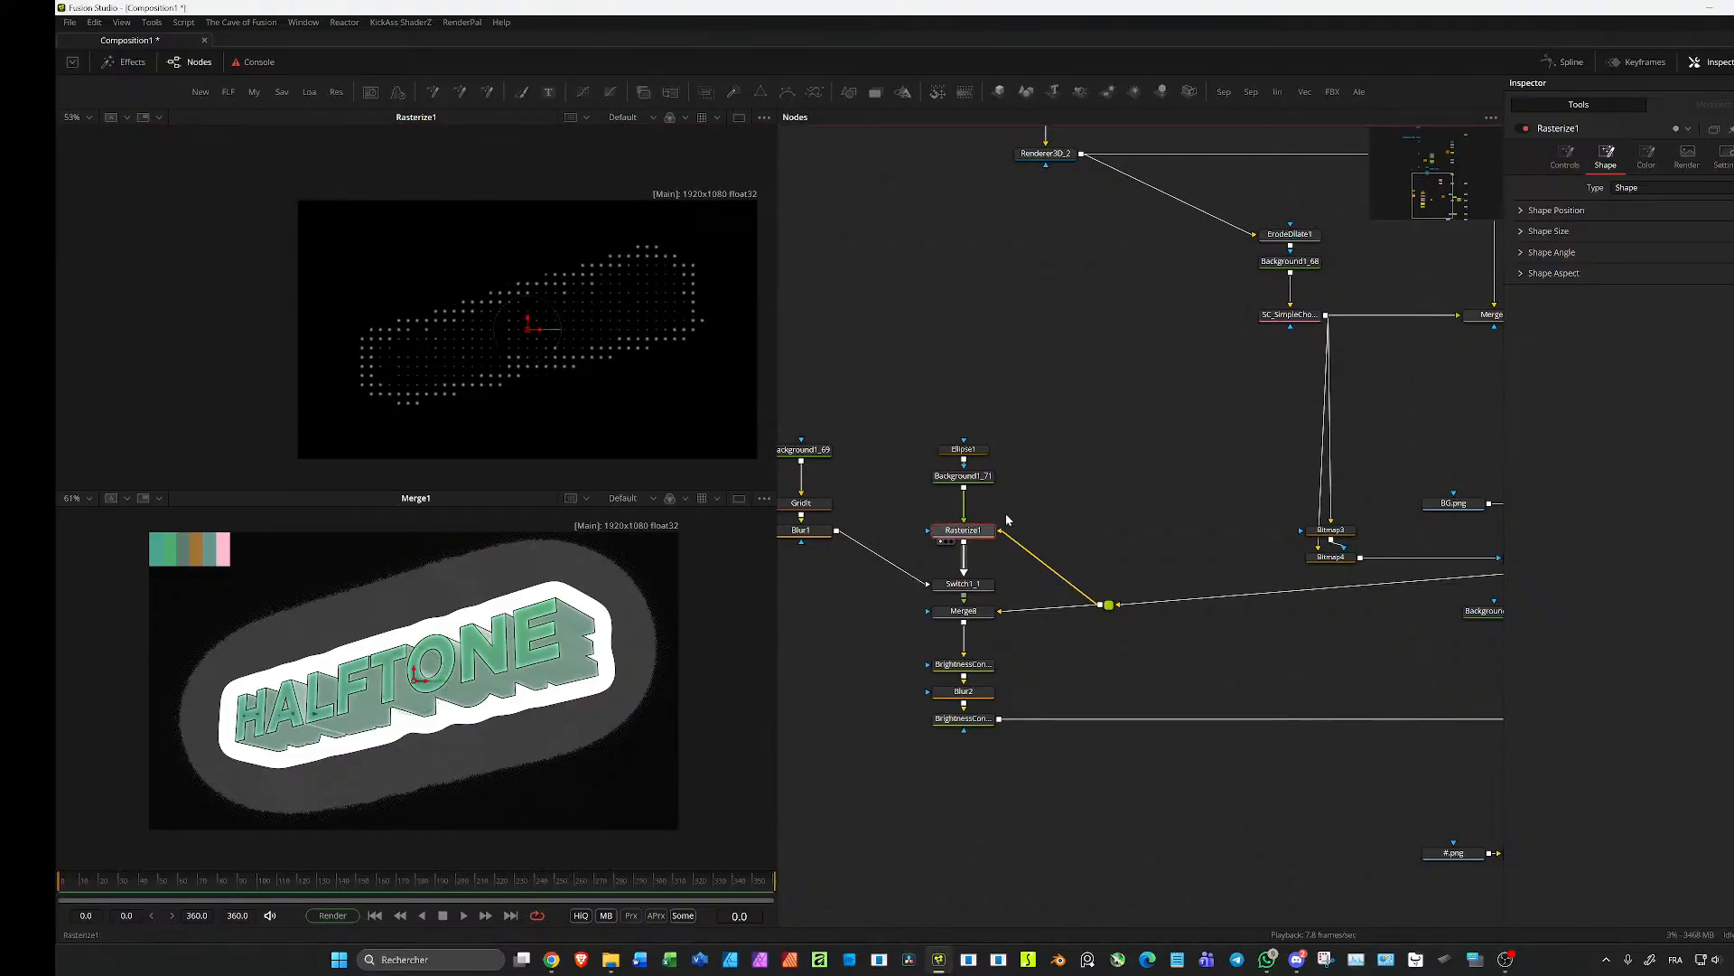
Step: Reduce Rasterize1's size to about 0.003 for a finer dot pattern
left_click(1567, 163)
left_click_drag(1623, 237, 1618, 238)
scroll(568, 330, "up", 8)
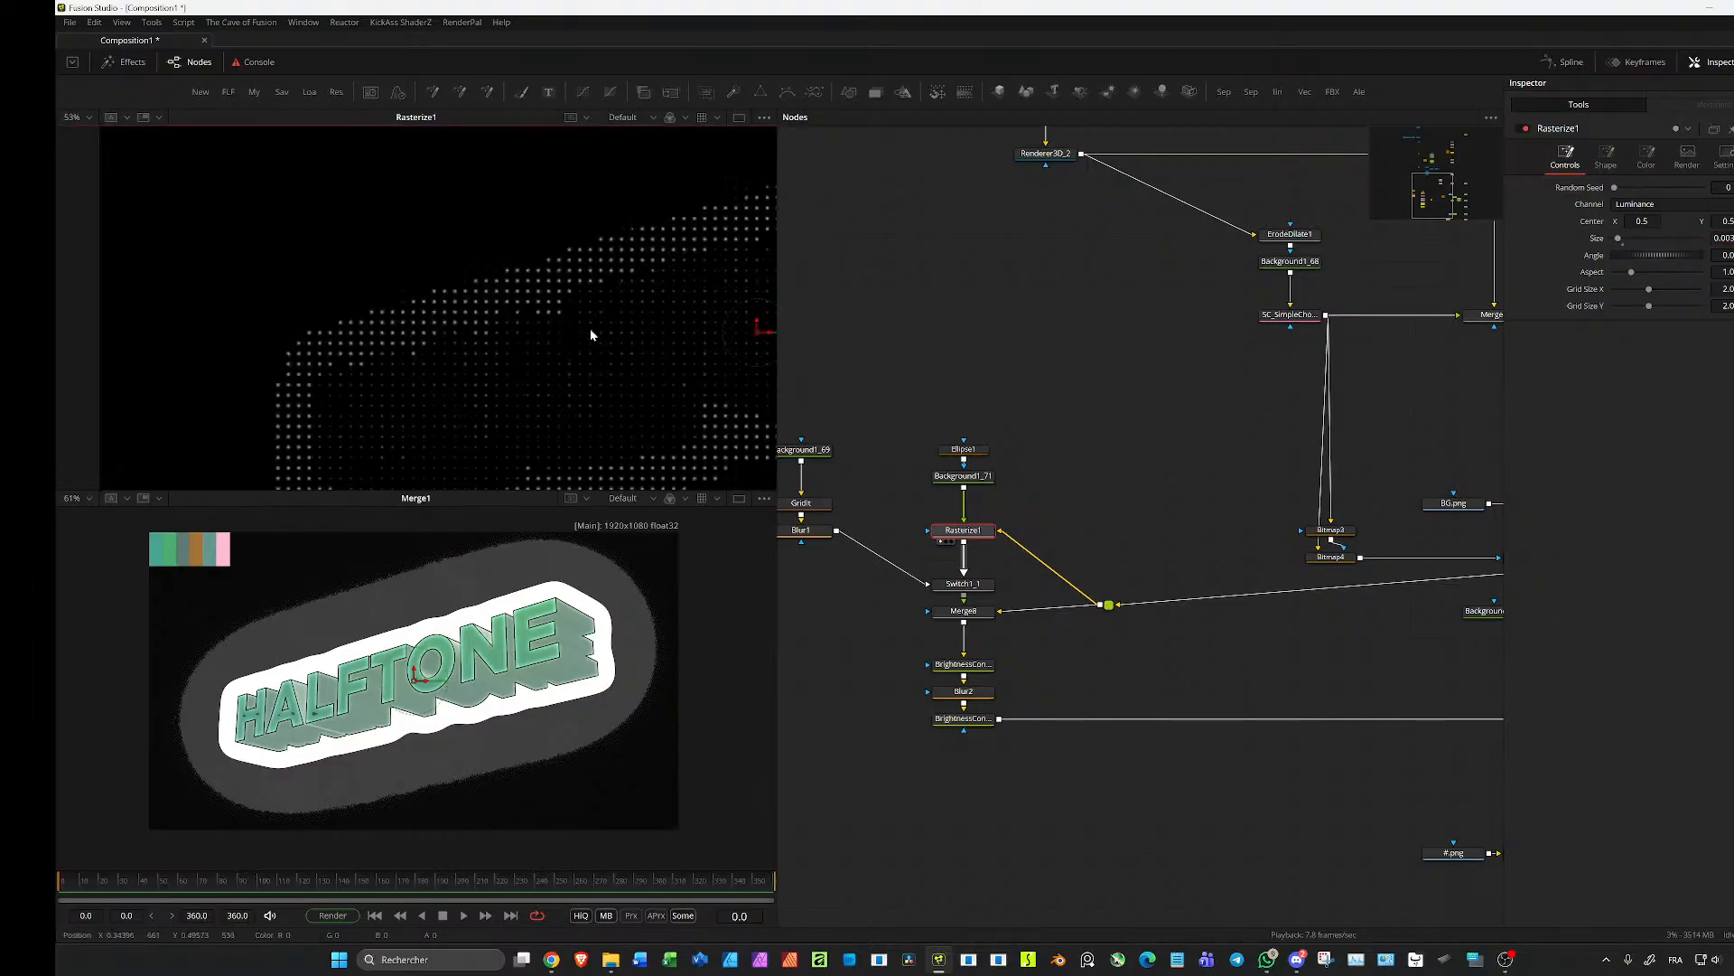
left_click_drag(1724, 239, 1703, 239)
Step: Shift the dot-source nodes up, add a Blur node between Rasterize1 and the Switch, and display it in the upper viewer
left_click_drag(1029, 550, 1110, 445)
left_click_drag(1136, 561, 1052, 512)
left_click(1052, 509)
left_click_drag(1048, 433, 669, 400)
key("b")
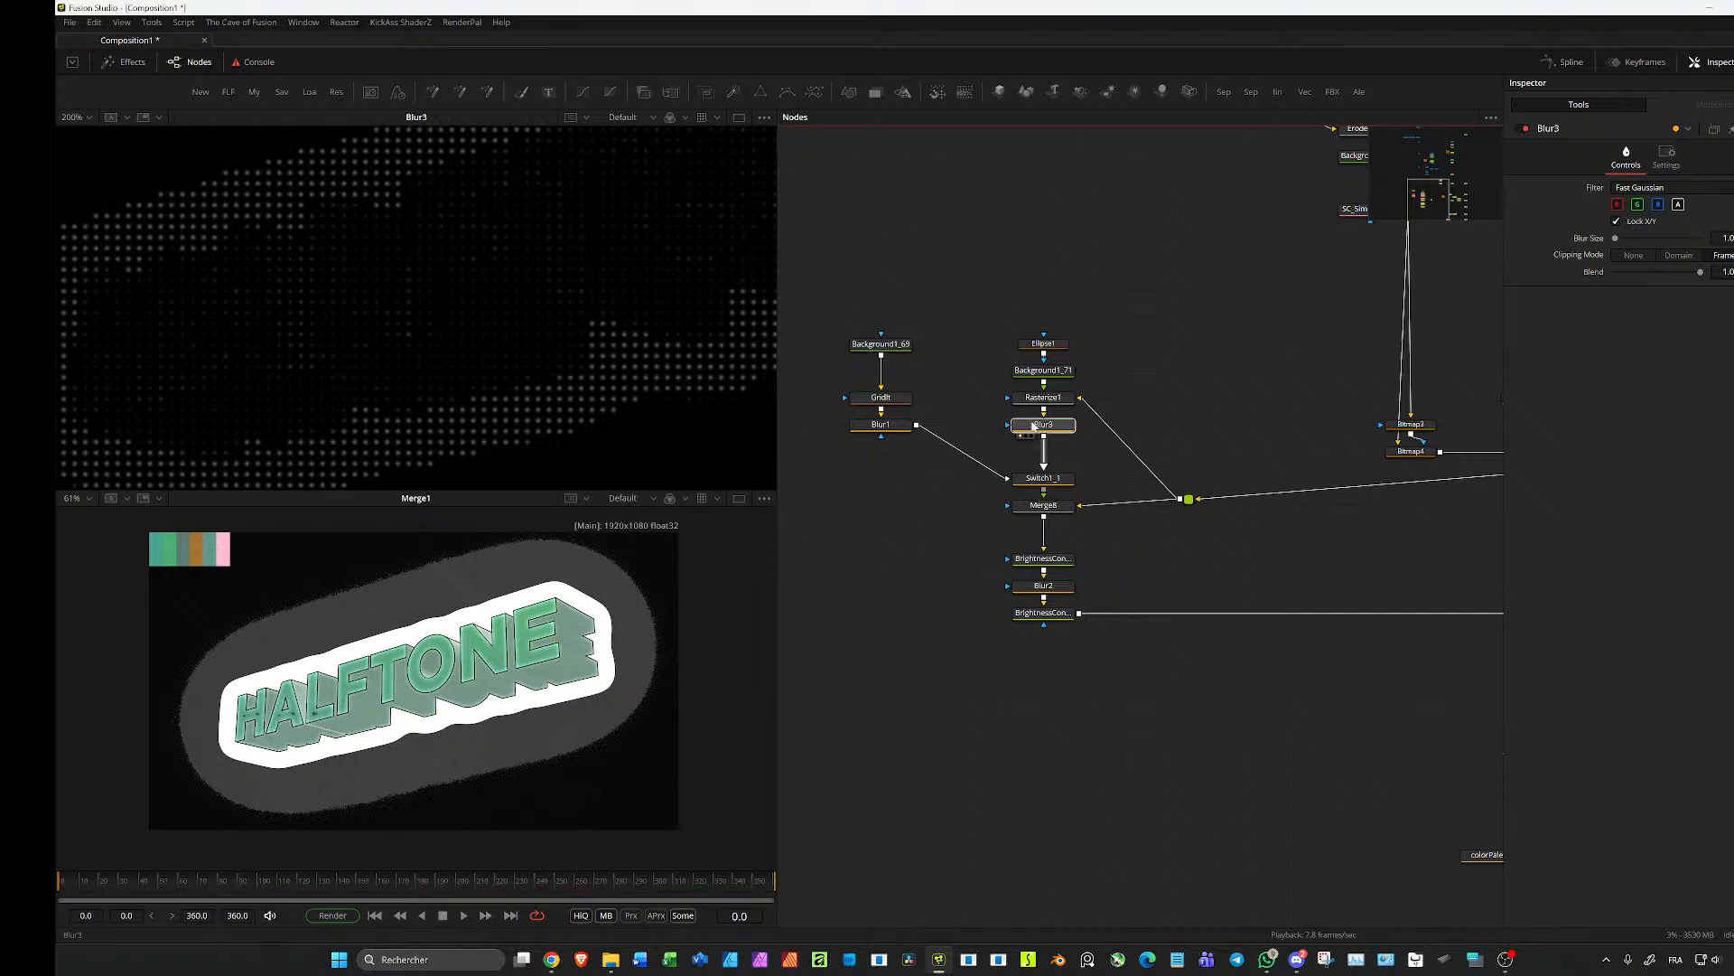
Step: Raise BrightnessContrast1_1's low level to about 0.483 and reduce Blur3's blur size to about 0.6, previewing BrightnessContrast1_4
left_click_drag(440, 326, 488, 381)
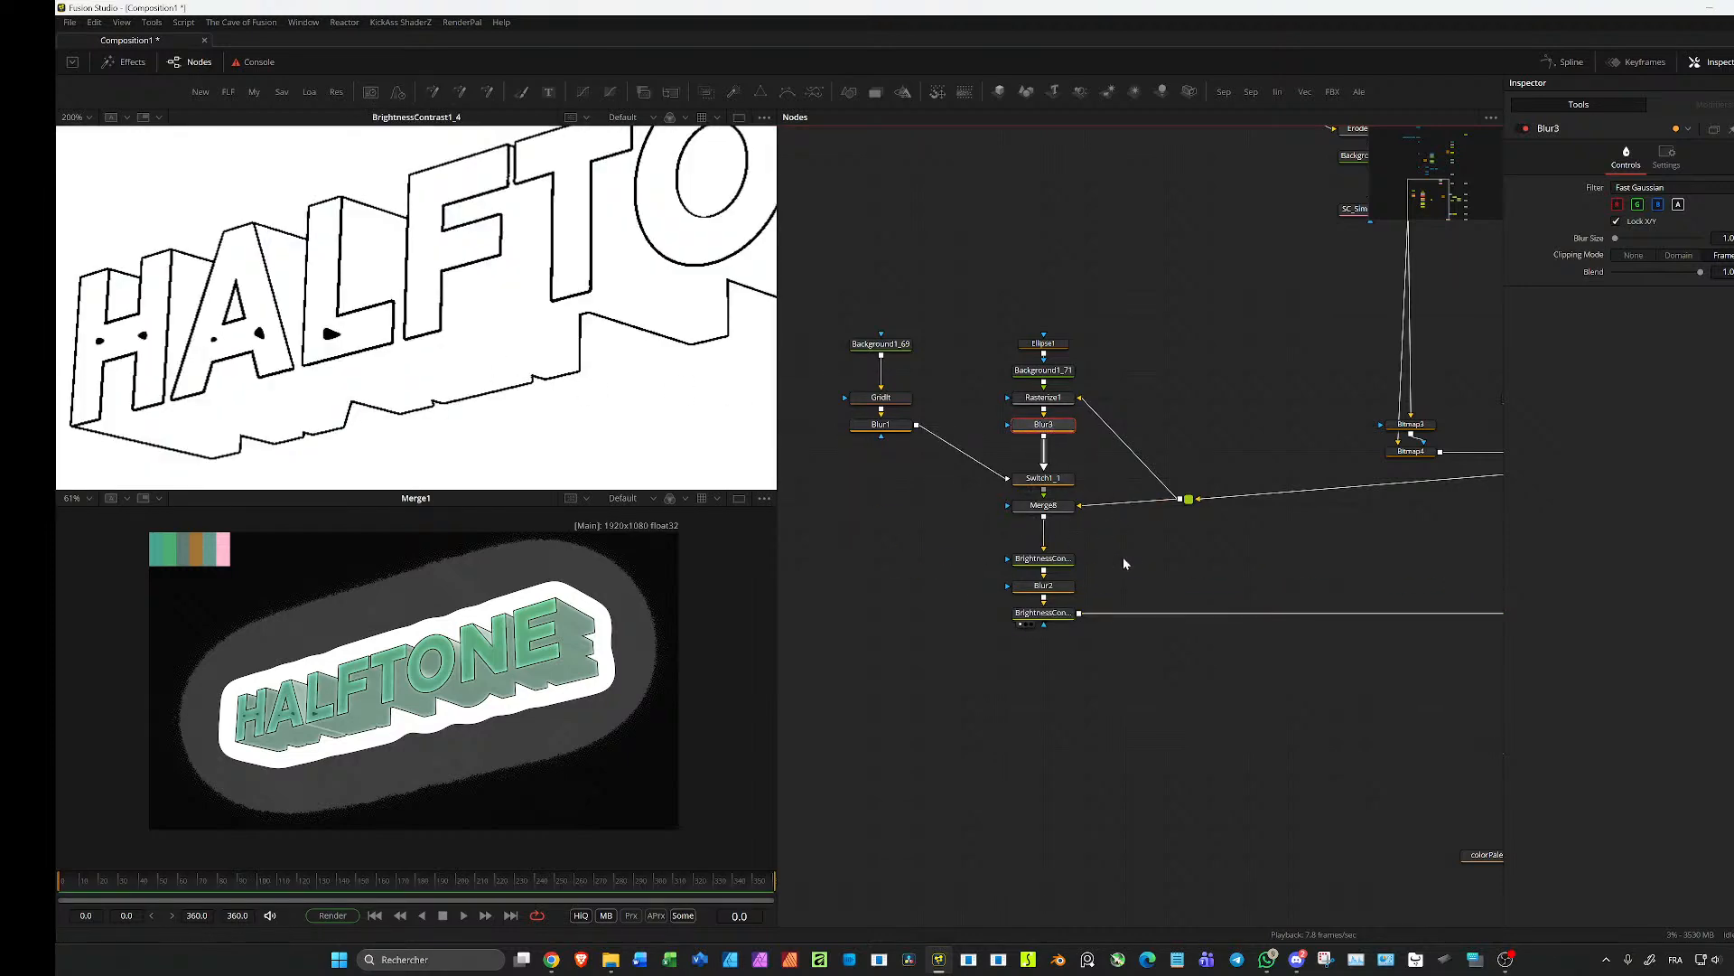
left_click(1044, 558)
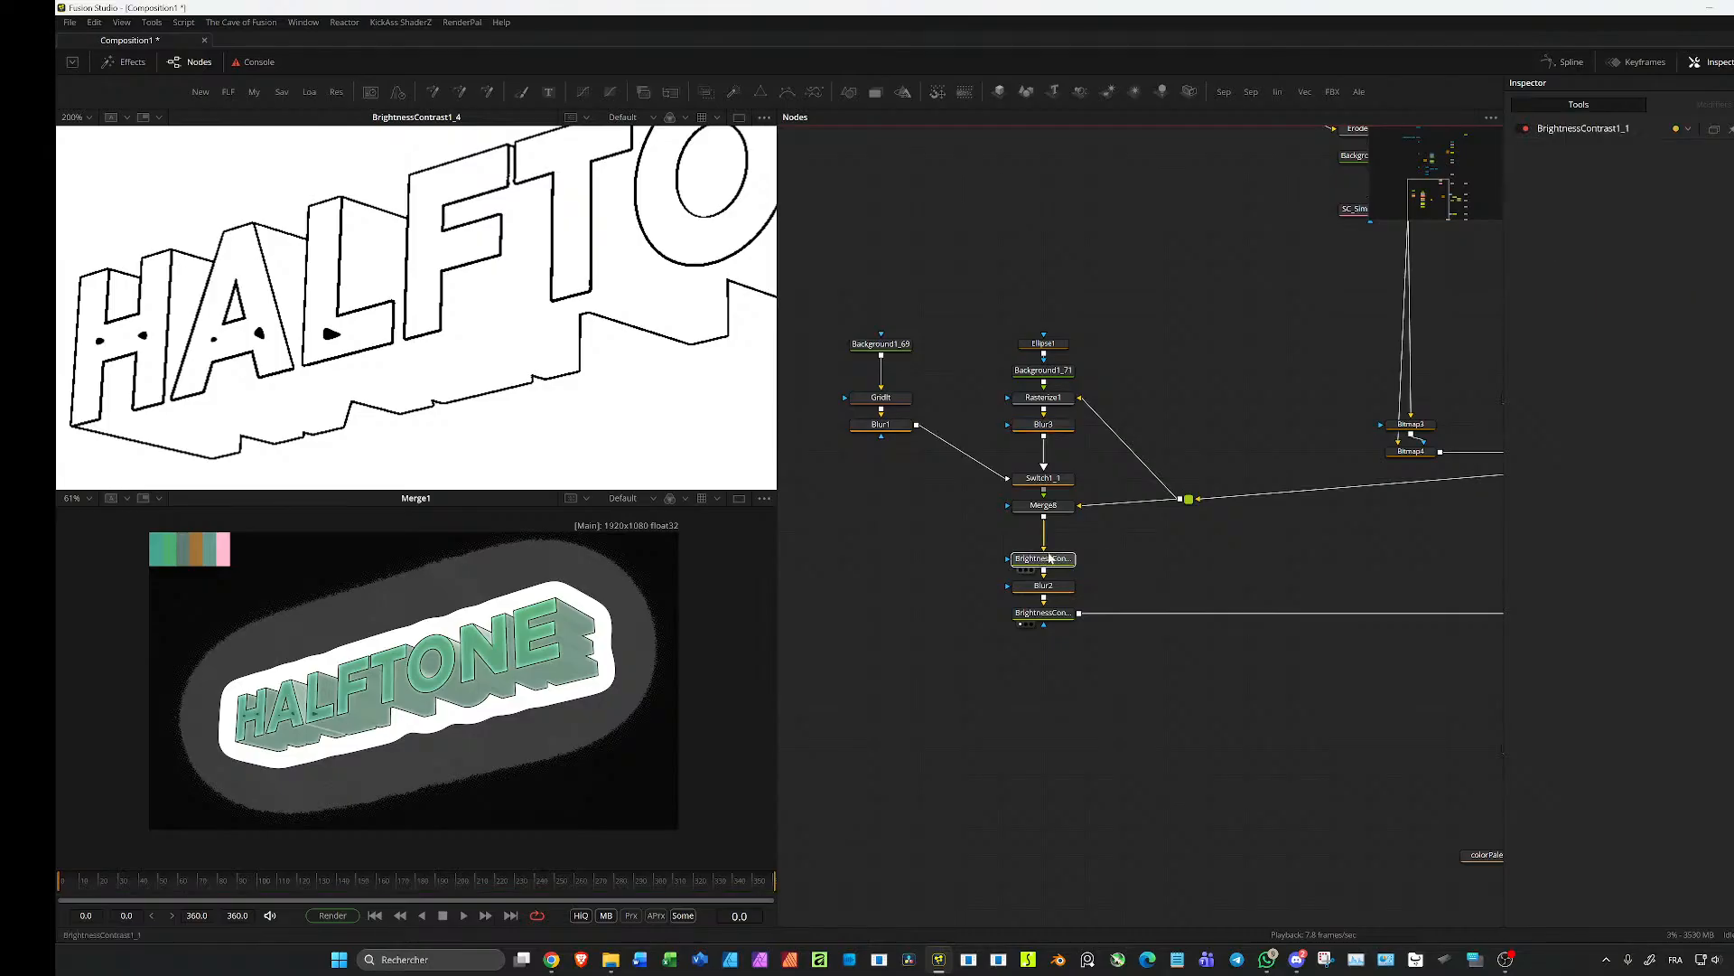
mouse_move(1666, 330)
left_mouse_down()
mouse_move(1695, 327)
mouse_move(1676, 327)
left_mouse_up()
left_click(1044, 423)
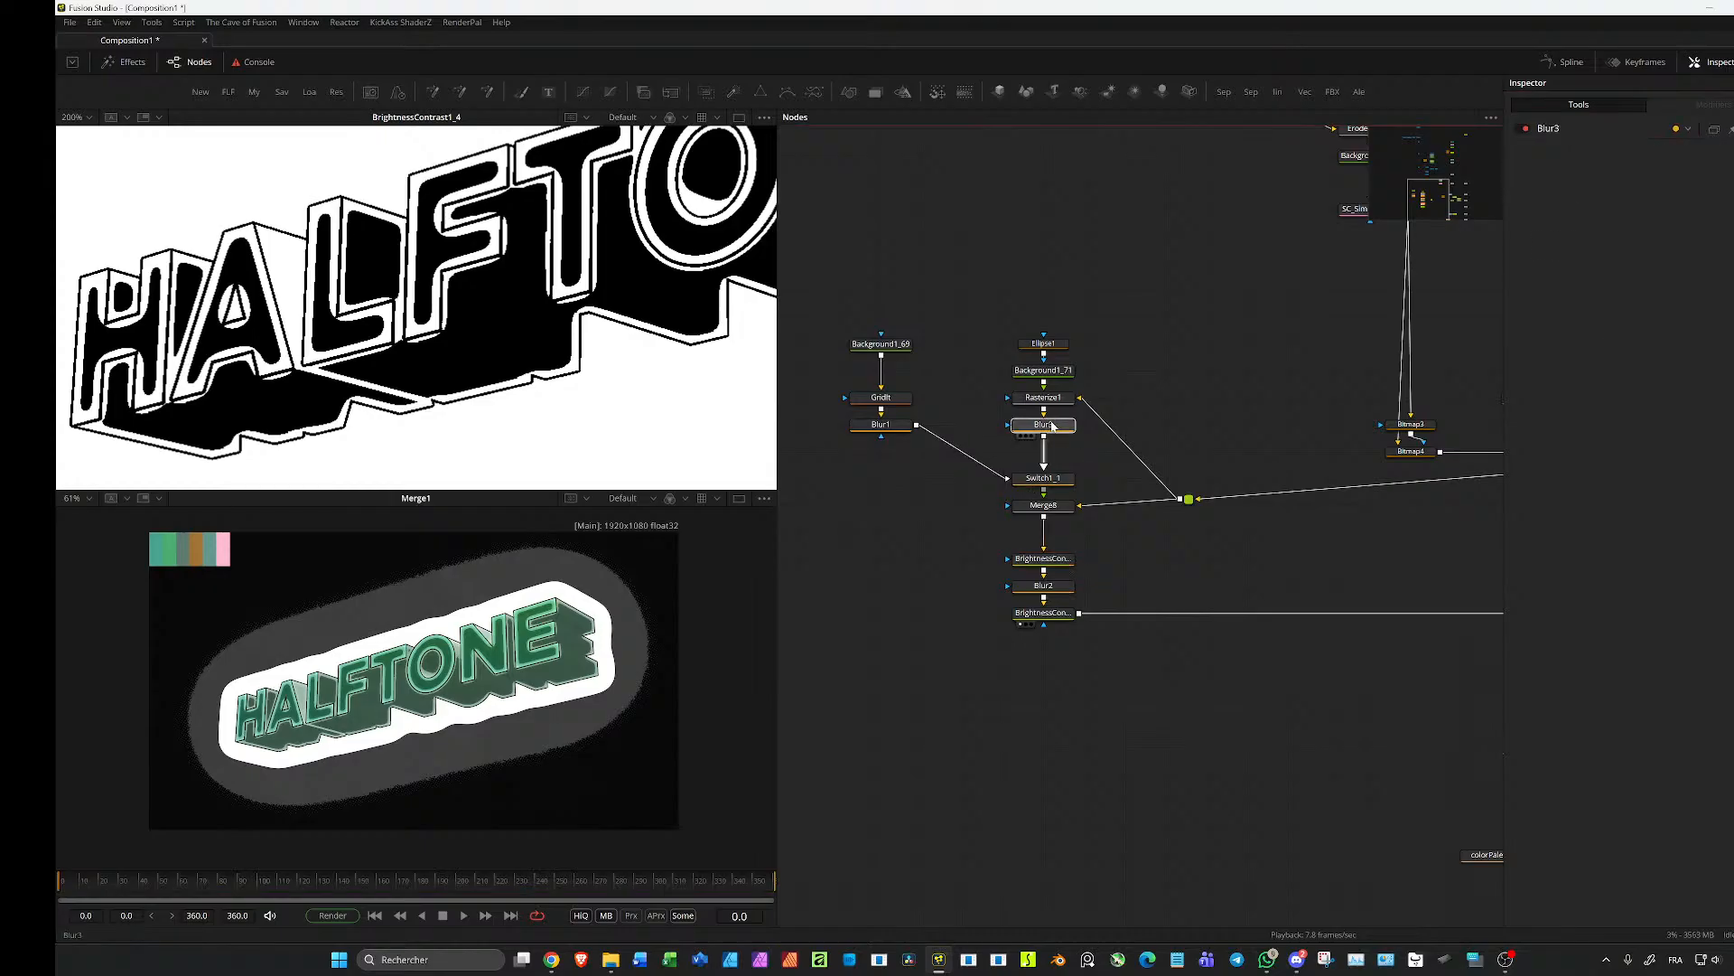
left_click_drag(1731, 238, 1722, 238)
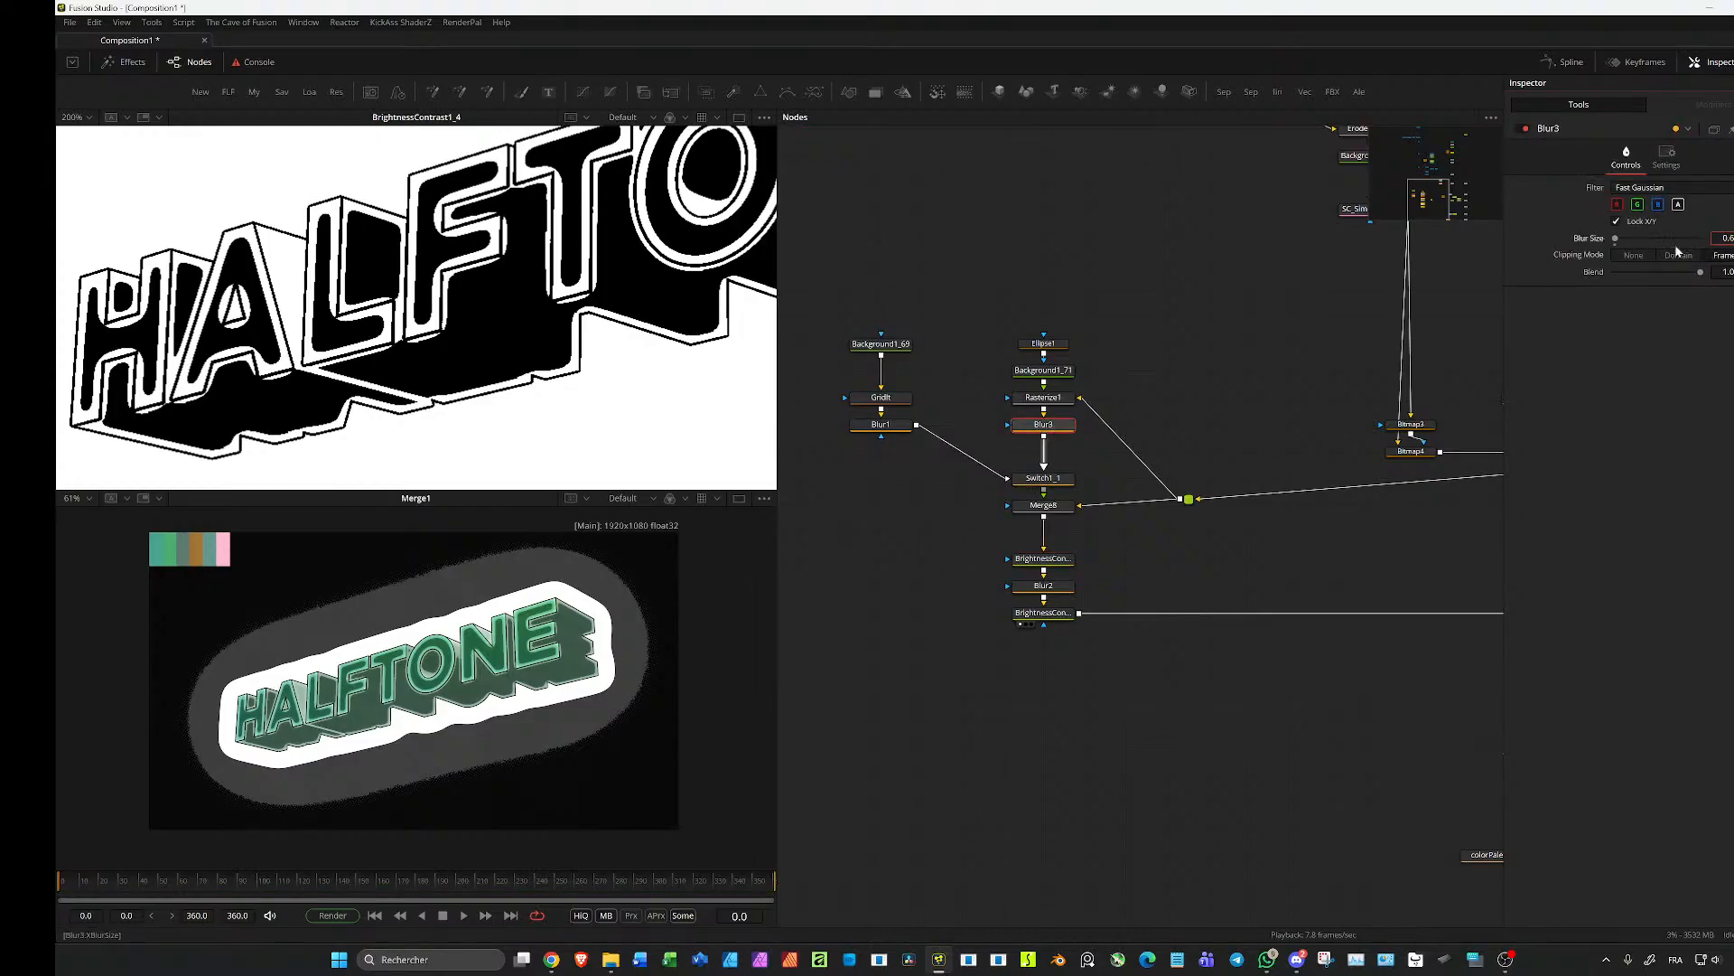
Step: Raise BrightnessContrast1_1's low level slightly to about 0.489
scroll(1072, 541, "up", 3)
left_click(1048, 571)
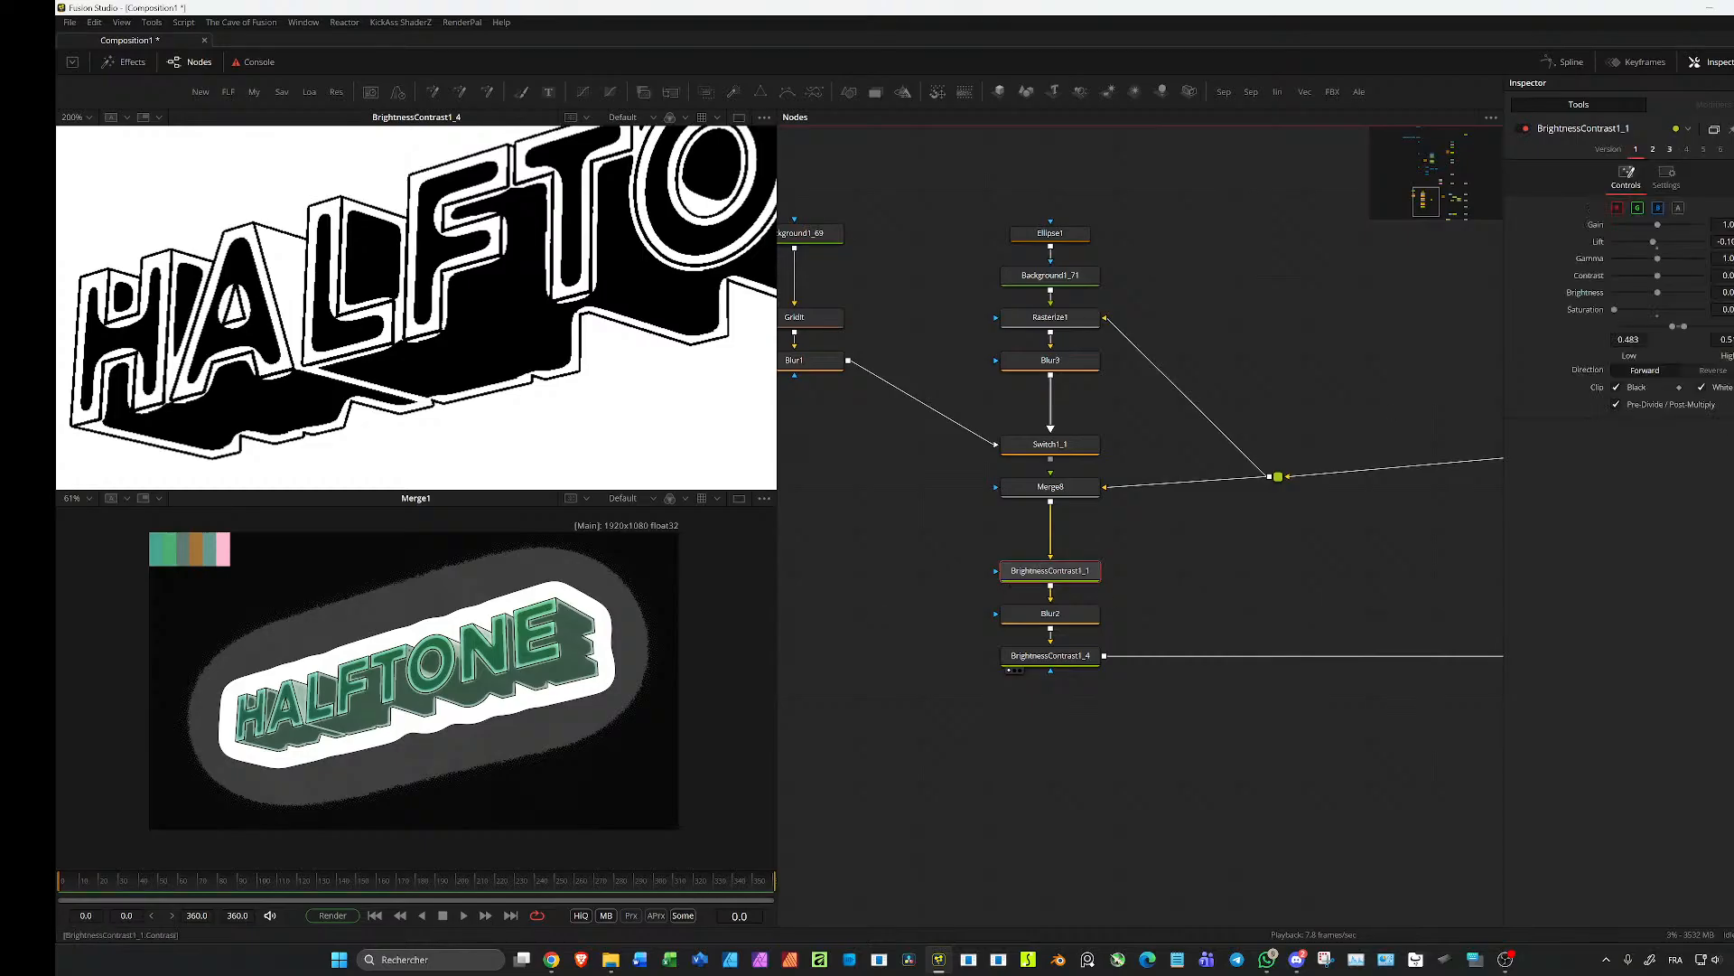
mouse_move(1678, 327)
left_mouse_down()
mouse_move(1657, 327)
mouse_move(1683, 328)
left_mouse_up()
Step: Raise BrightnessContrast1_4's high level to 1.0
left_click(1049, 613)
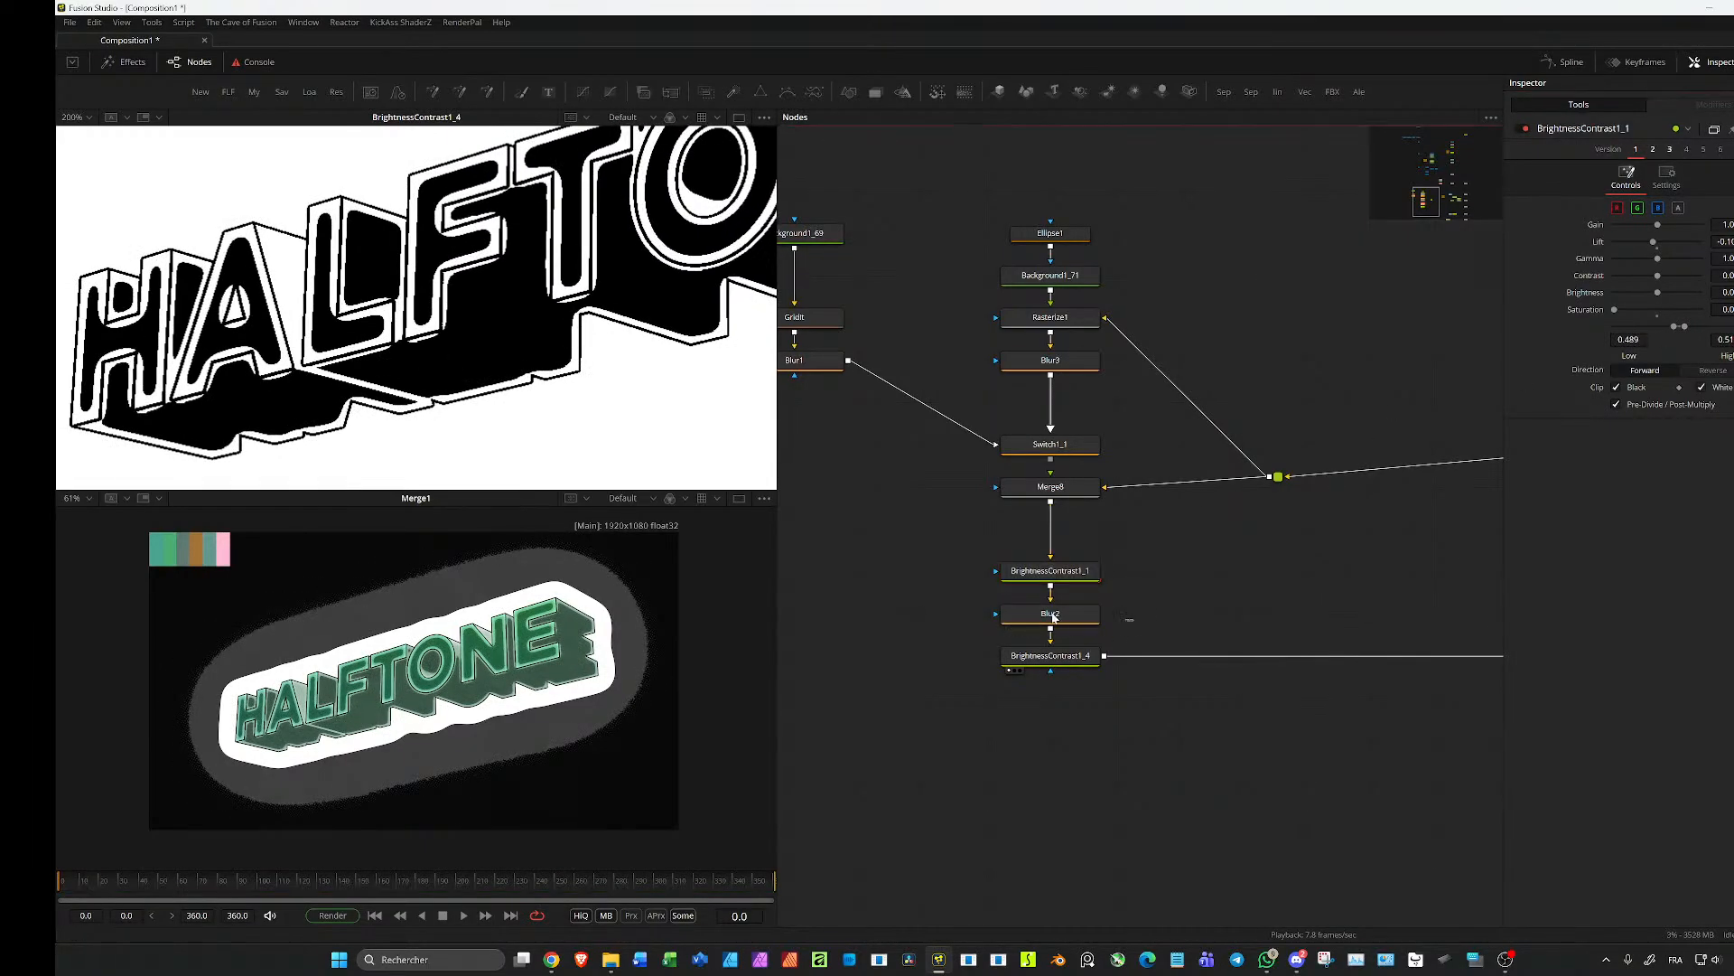
left_click(1075, 656)
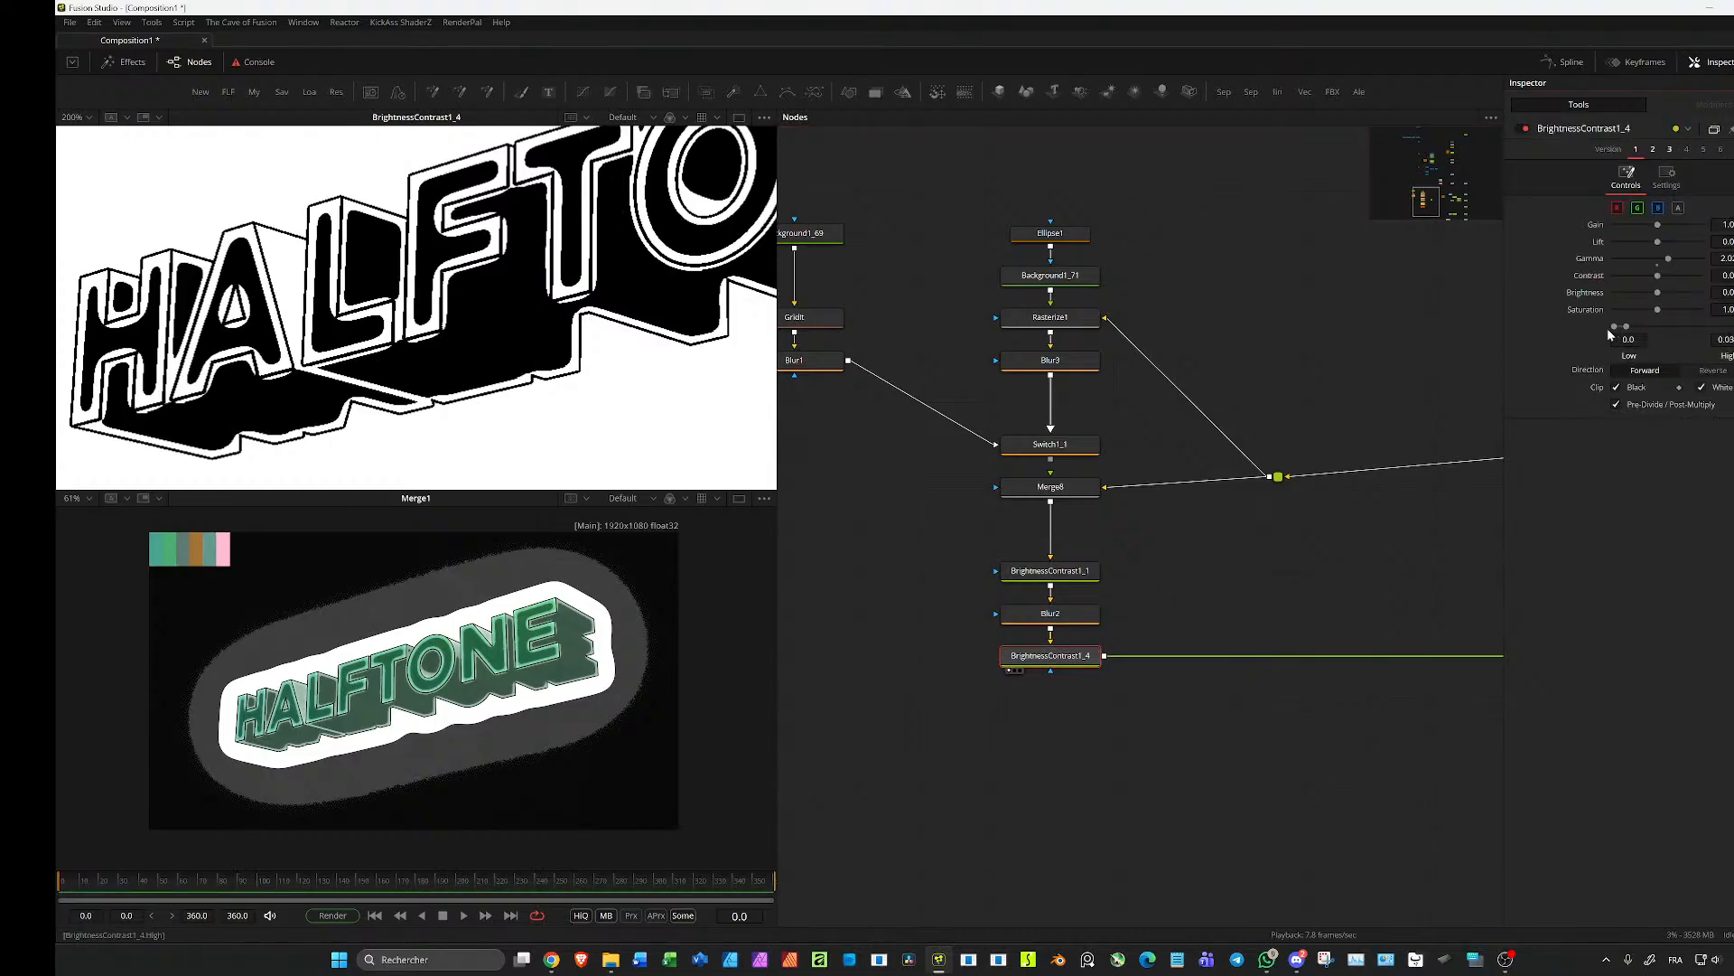
left_click_drag(1725, 326, 1733, 326)
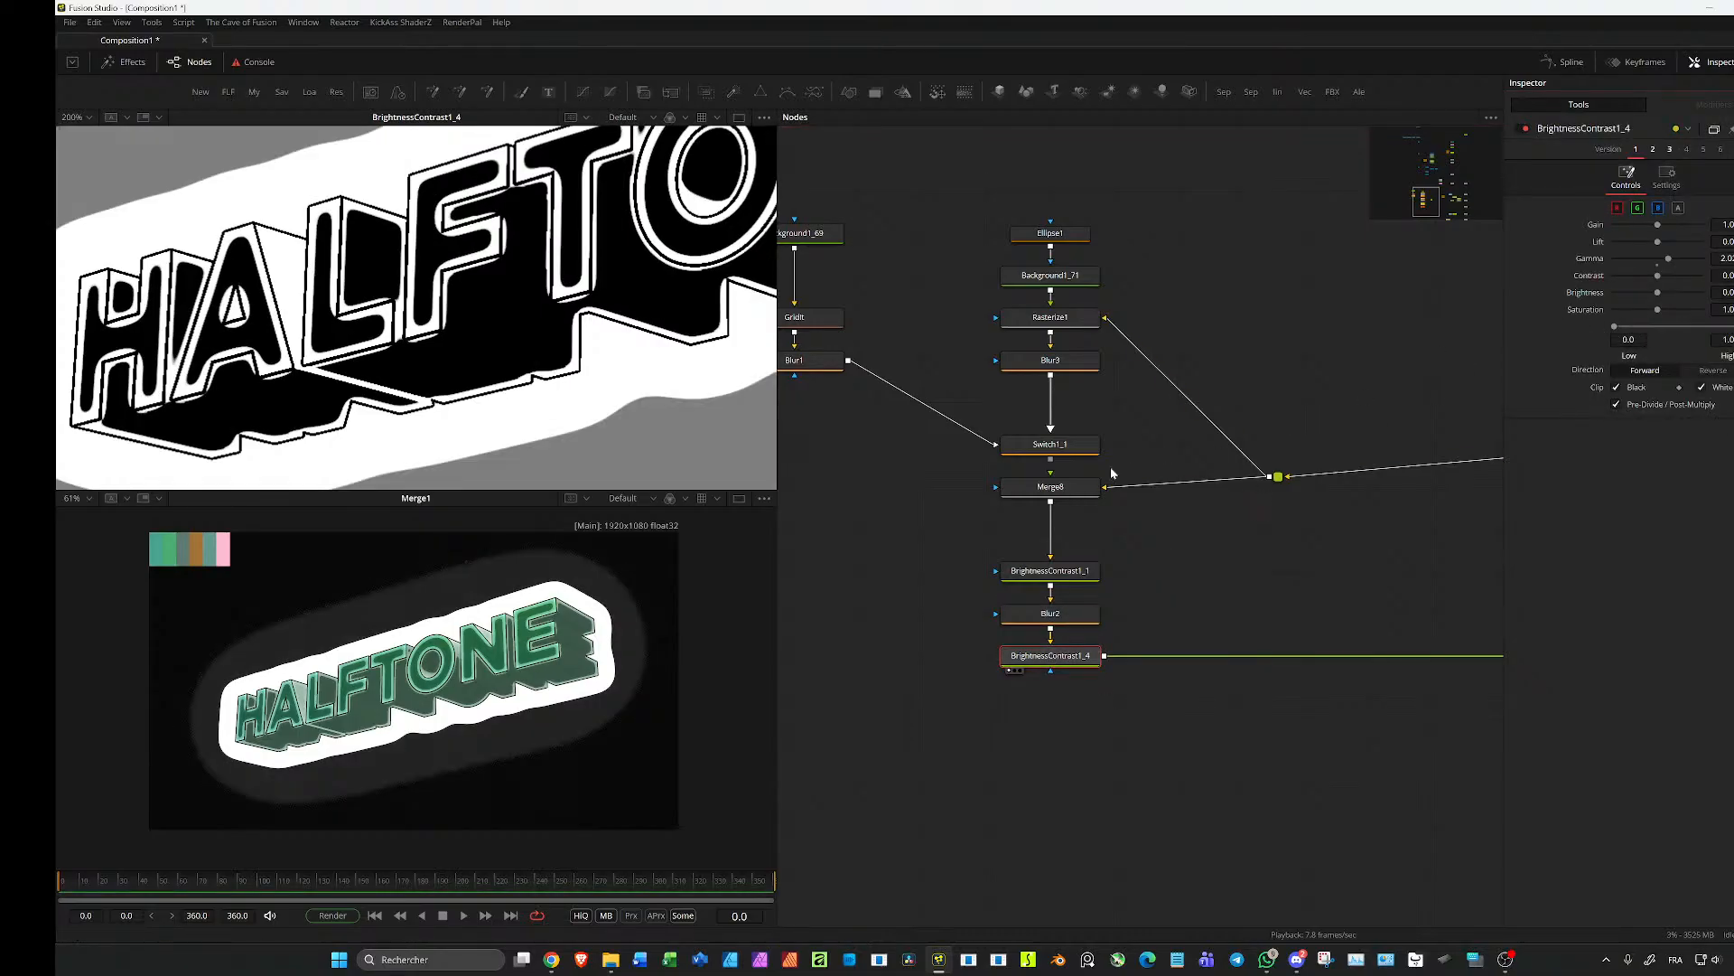
Step: Reset BrightnessContrast1_1 to its defaults, display Merge8 in the upper viewer and move the Switch up under Blur3
left_click(1070, 571)
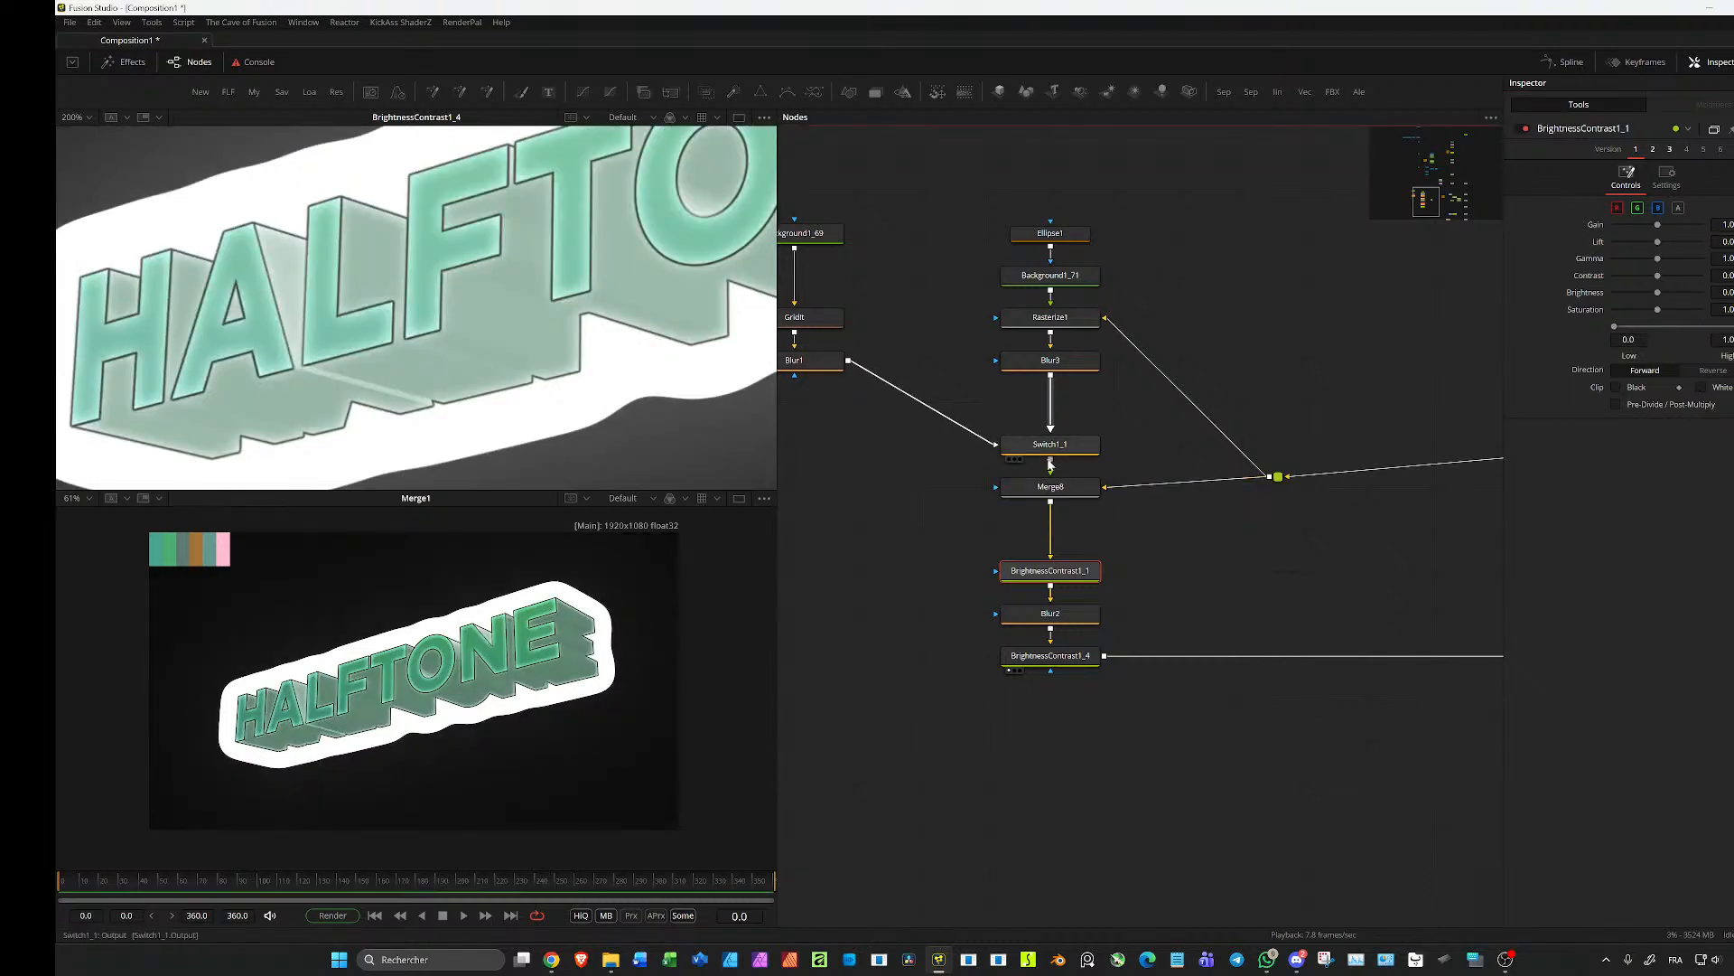
left_click(1065, 489)
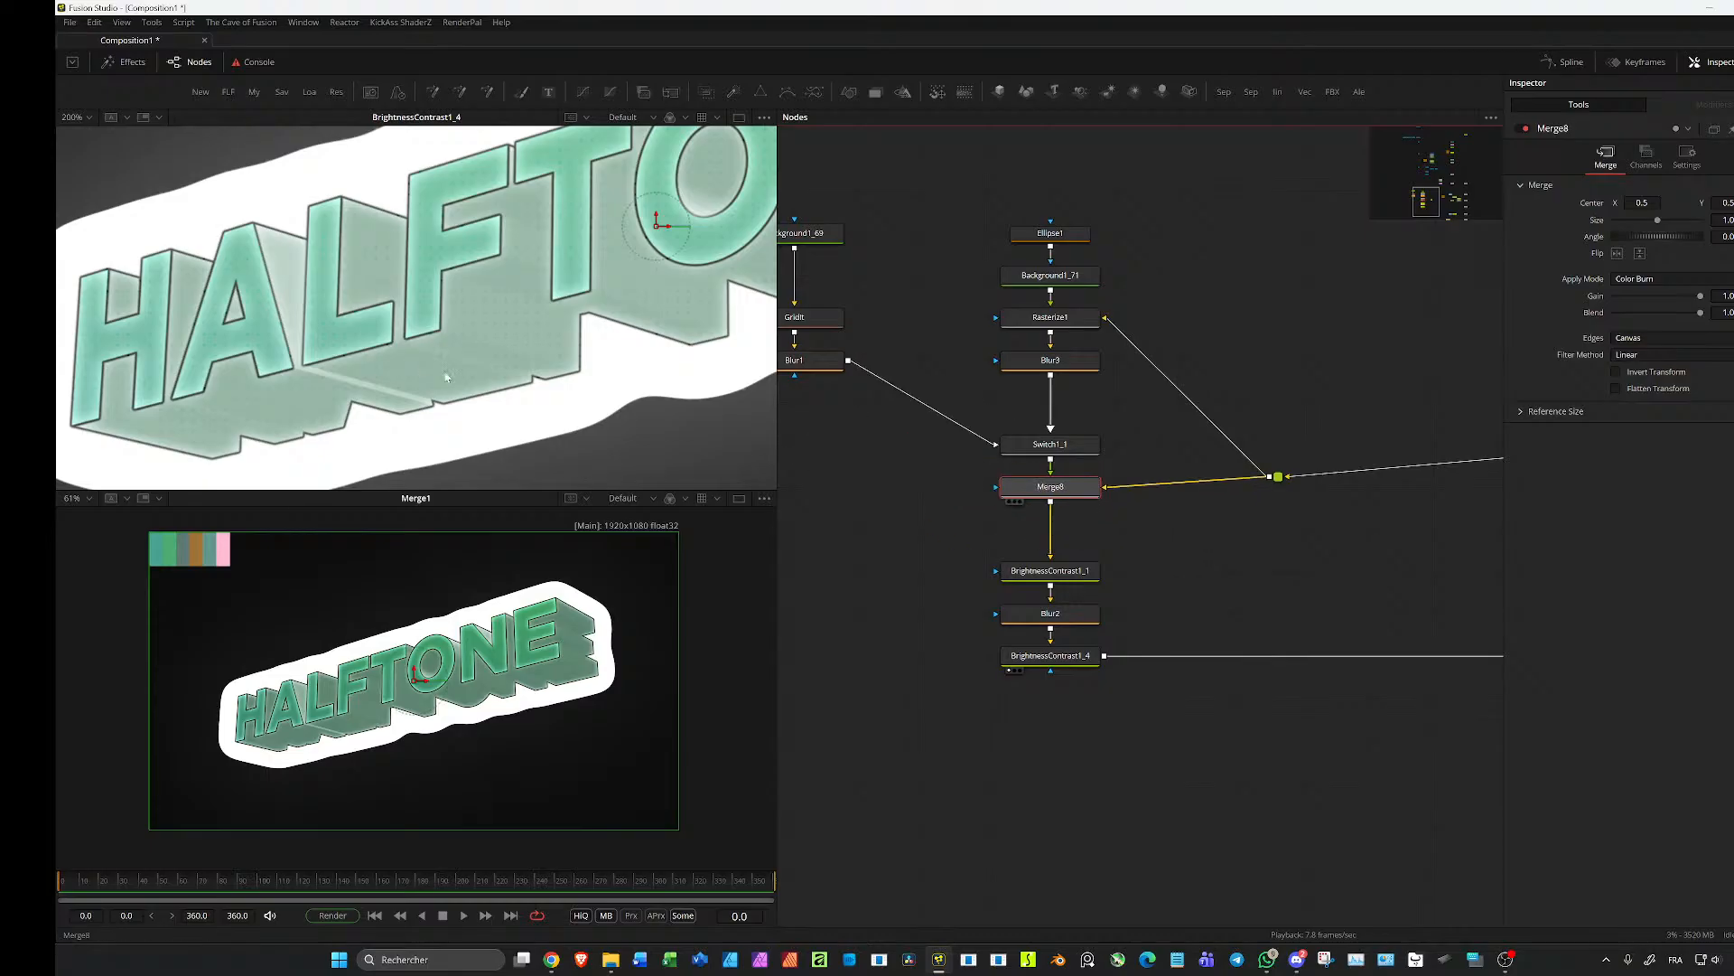
key("1")
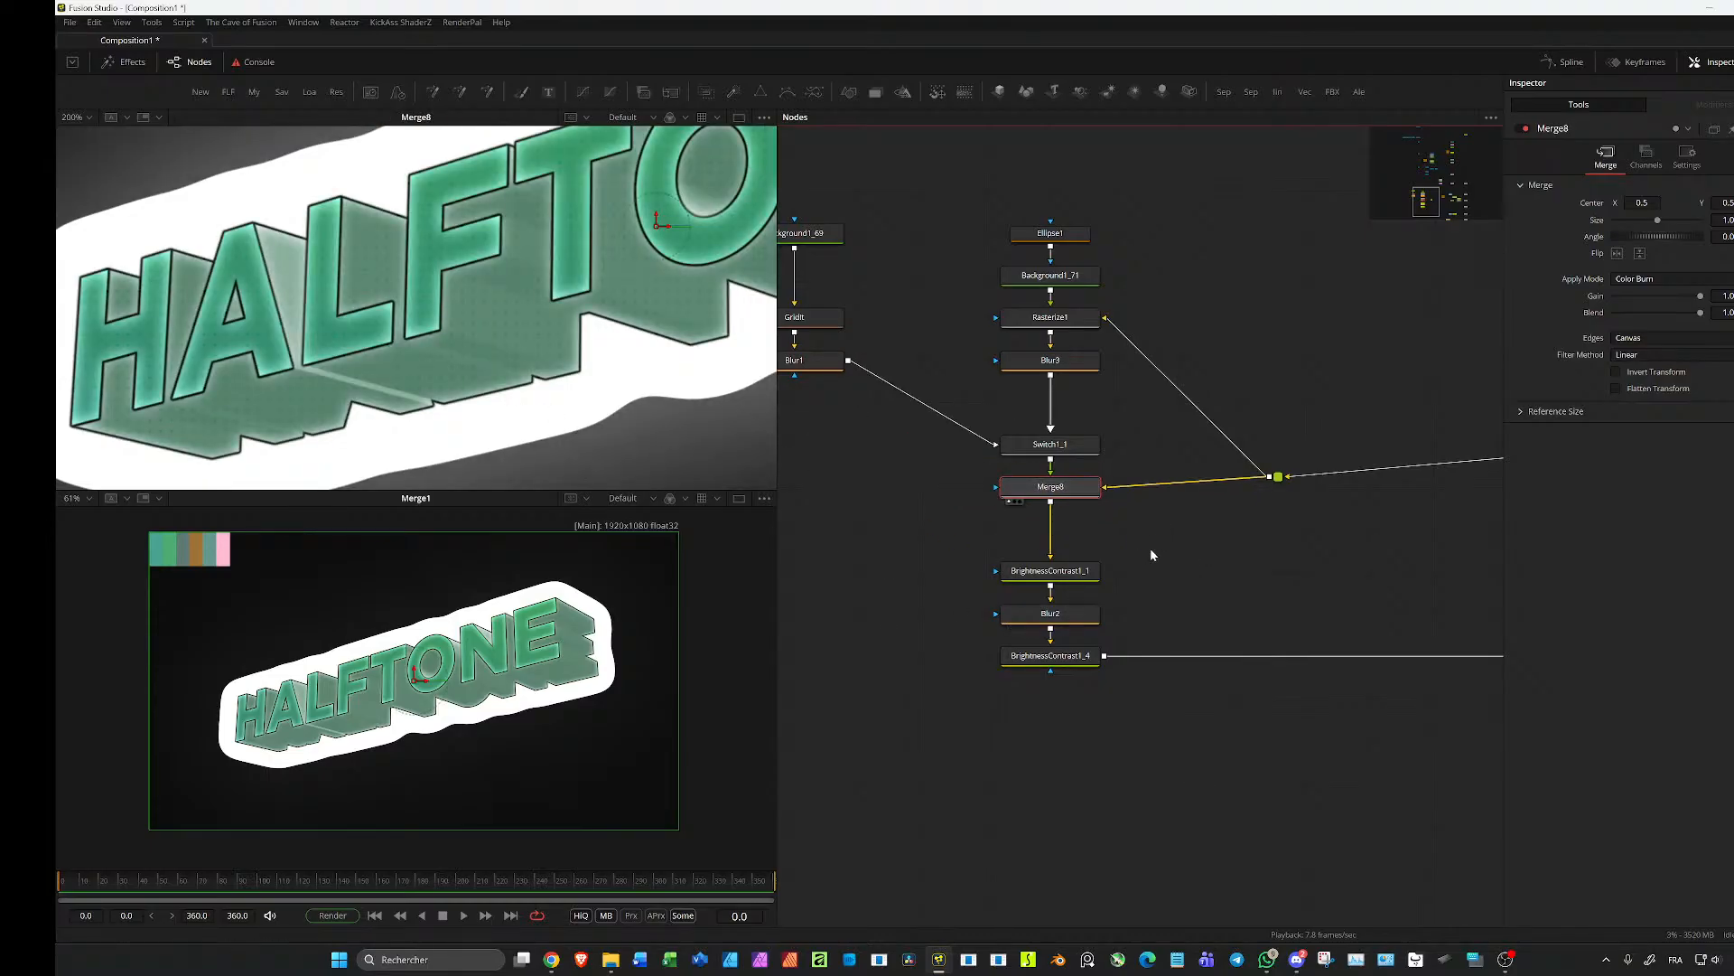
left_click_drag(1071, 444, 1070, 403)
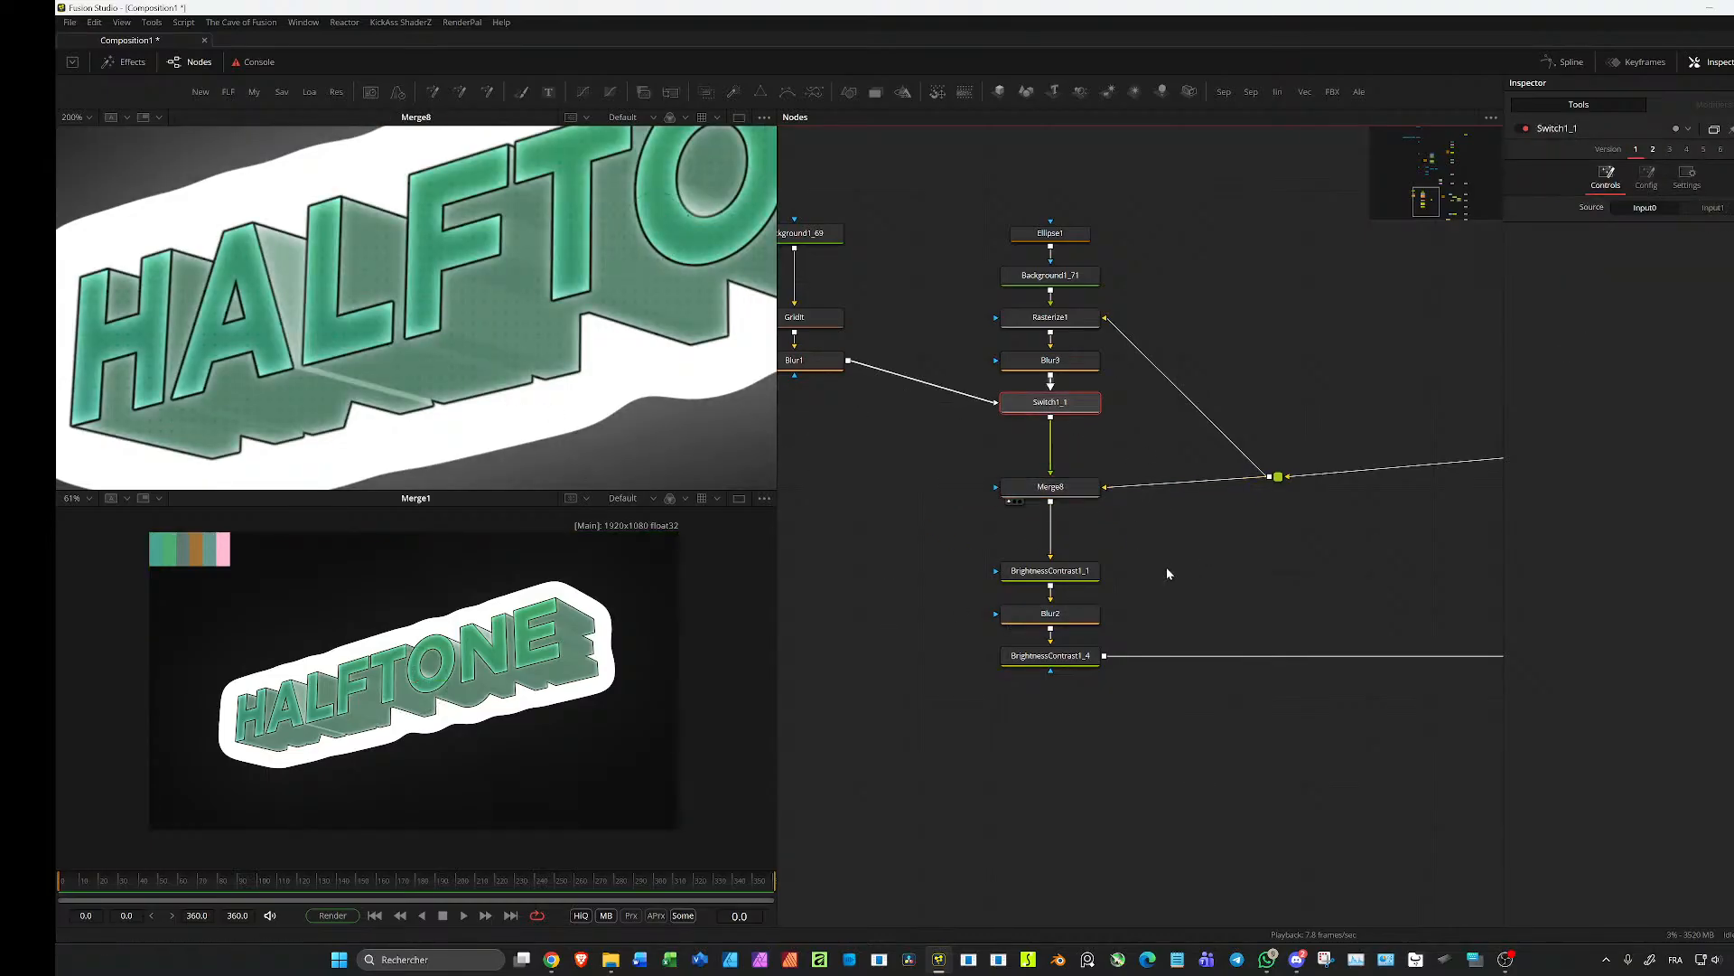
Step: Step back and forth through BrightnessContrast1_1's recent level changes while previewing BrightnessContrast1_4 in the upper viewer
left_click(1089, 571)
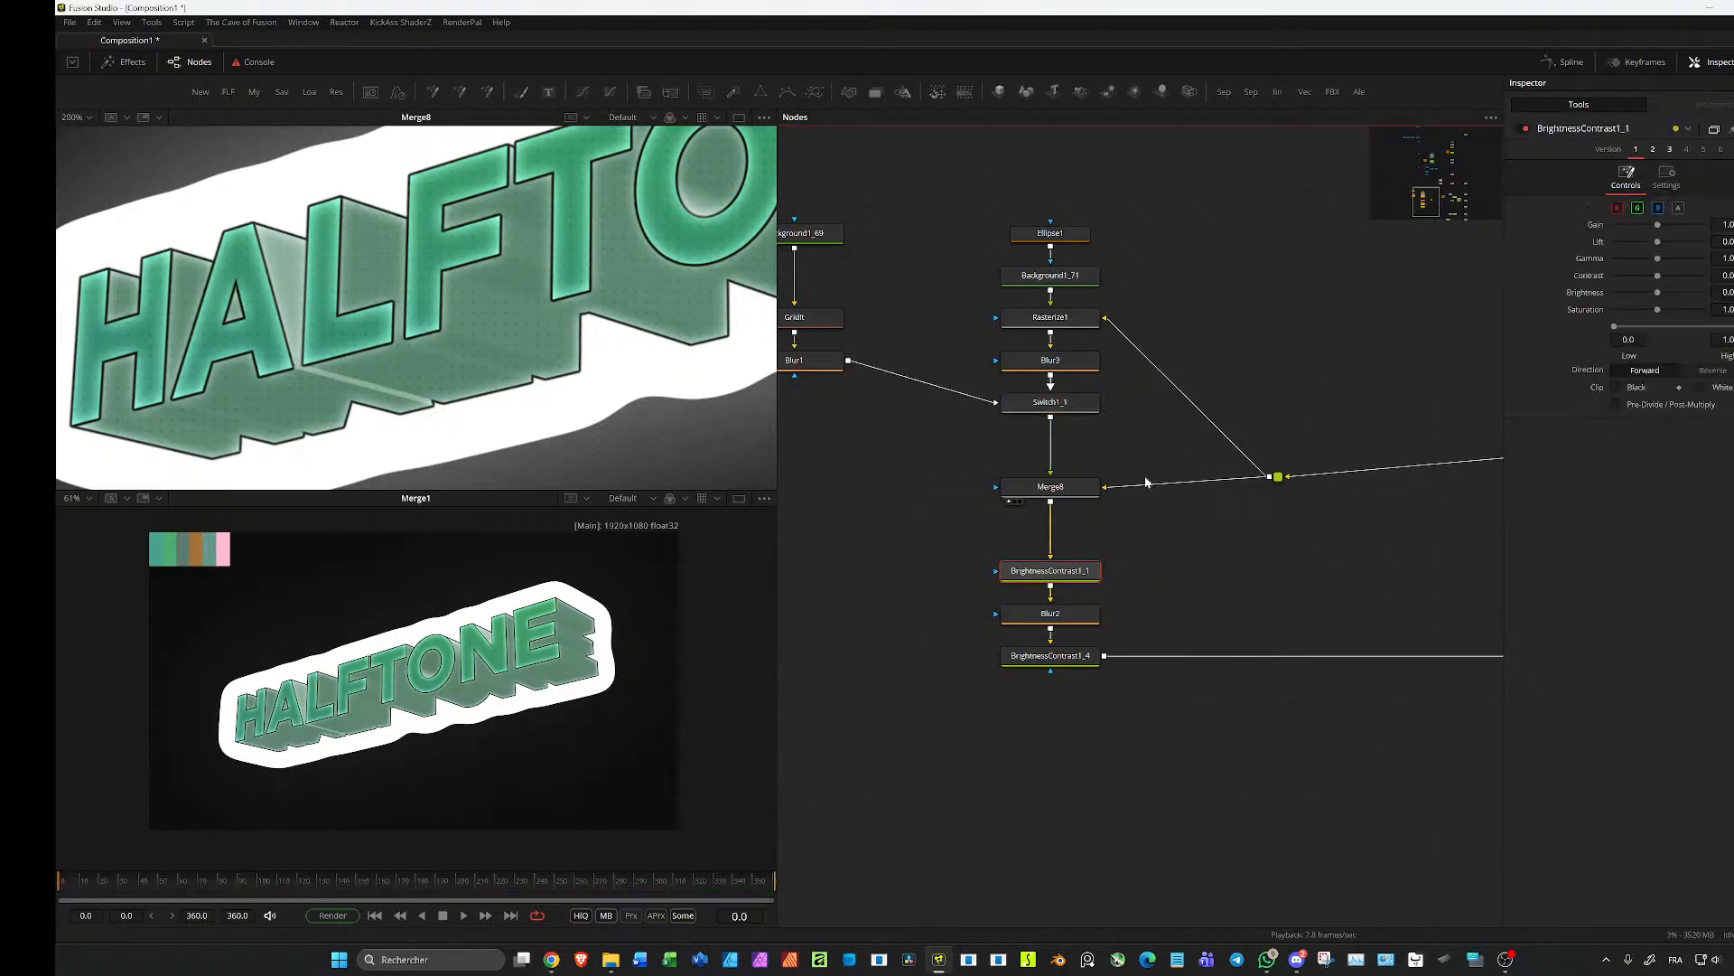
left_click(1373, 342)
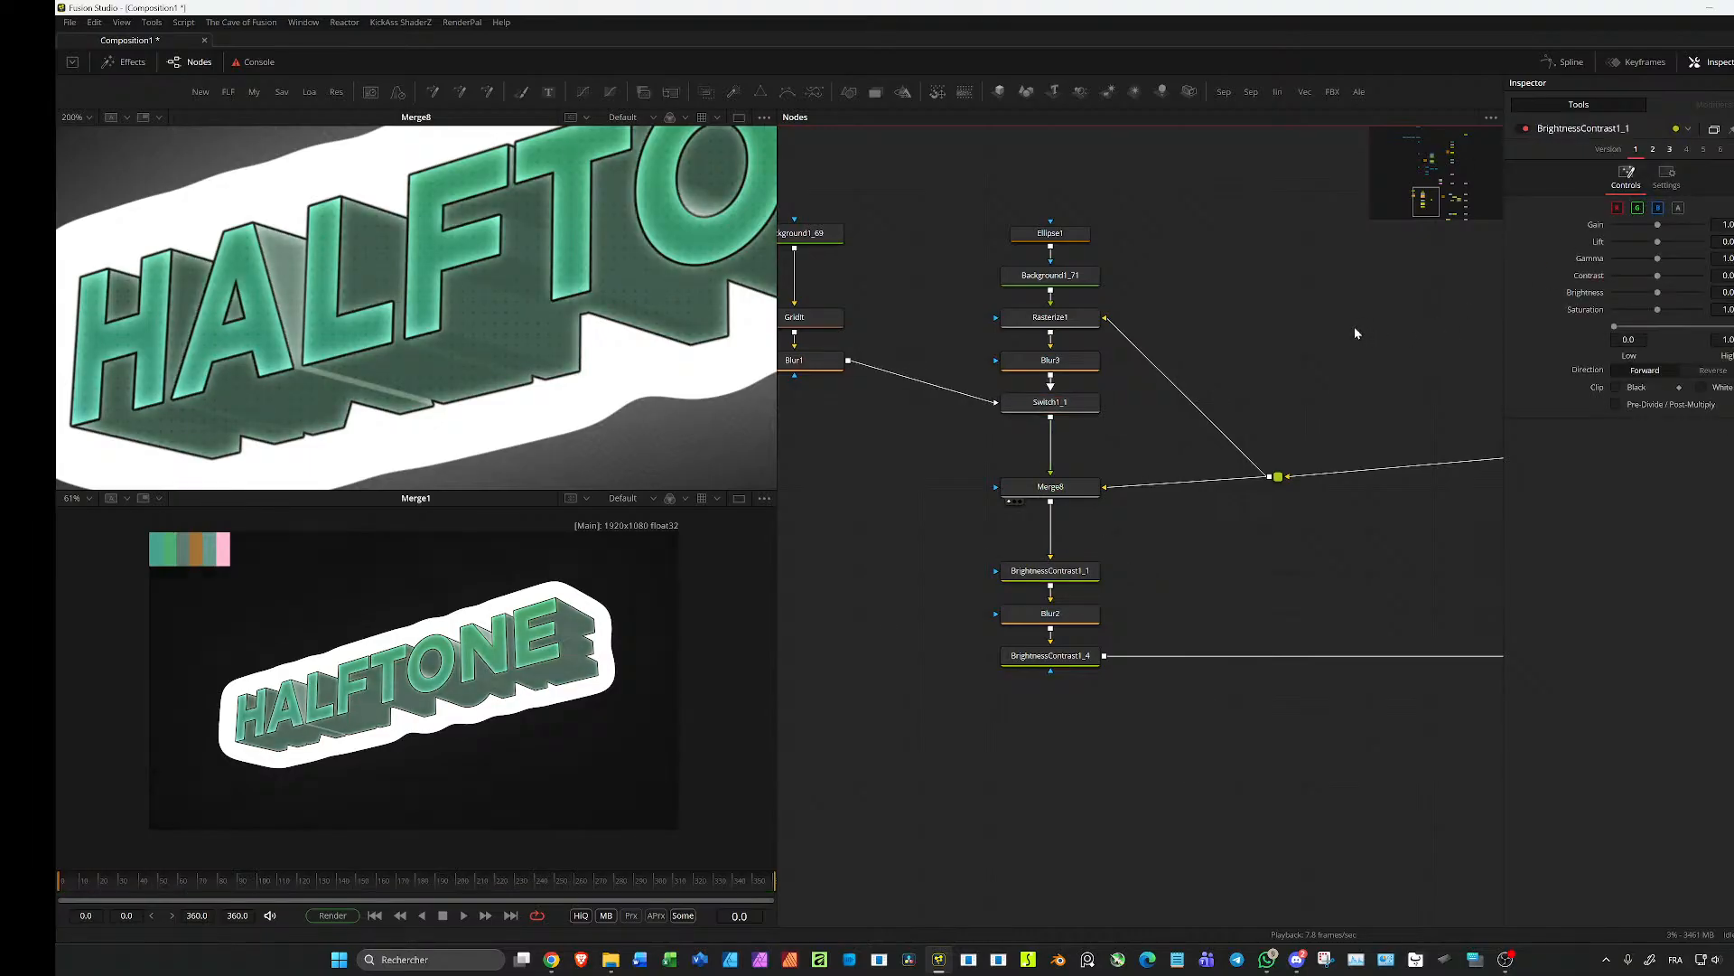
key("ctrl+z")
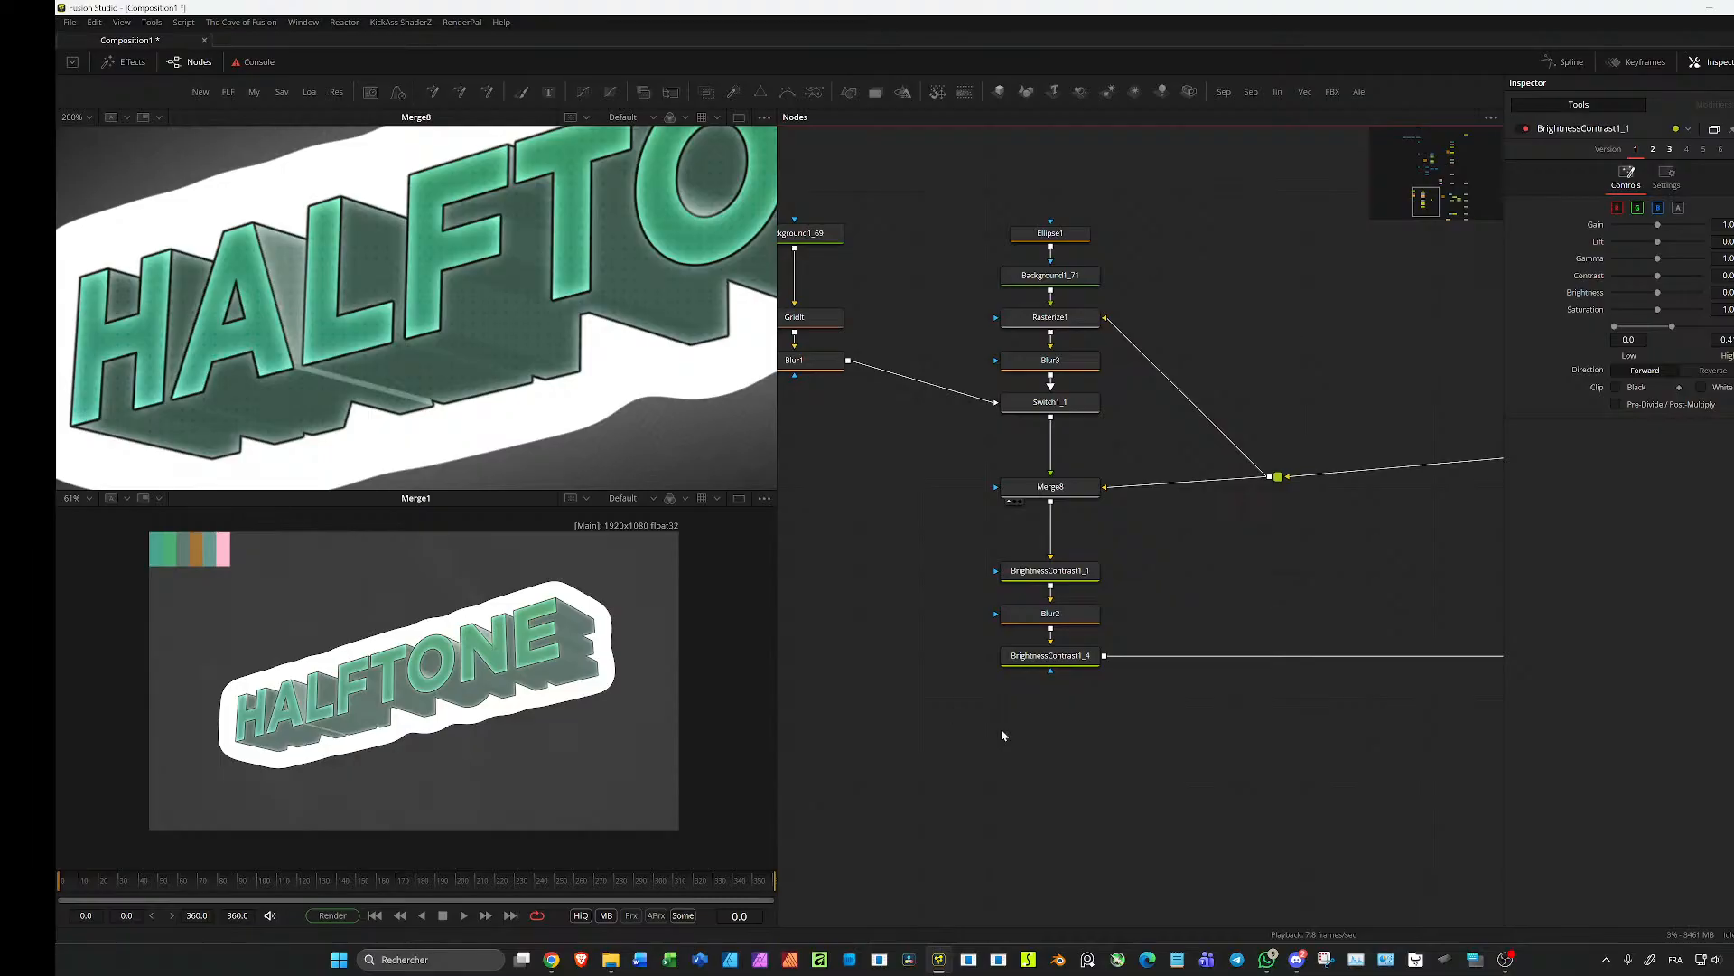
left_click(1009, 670)
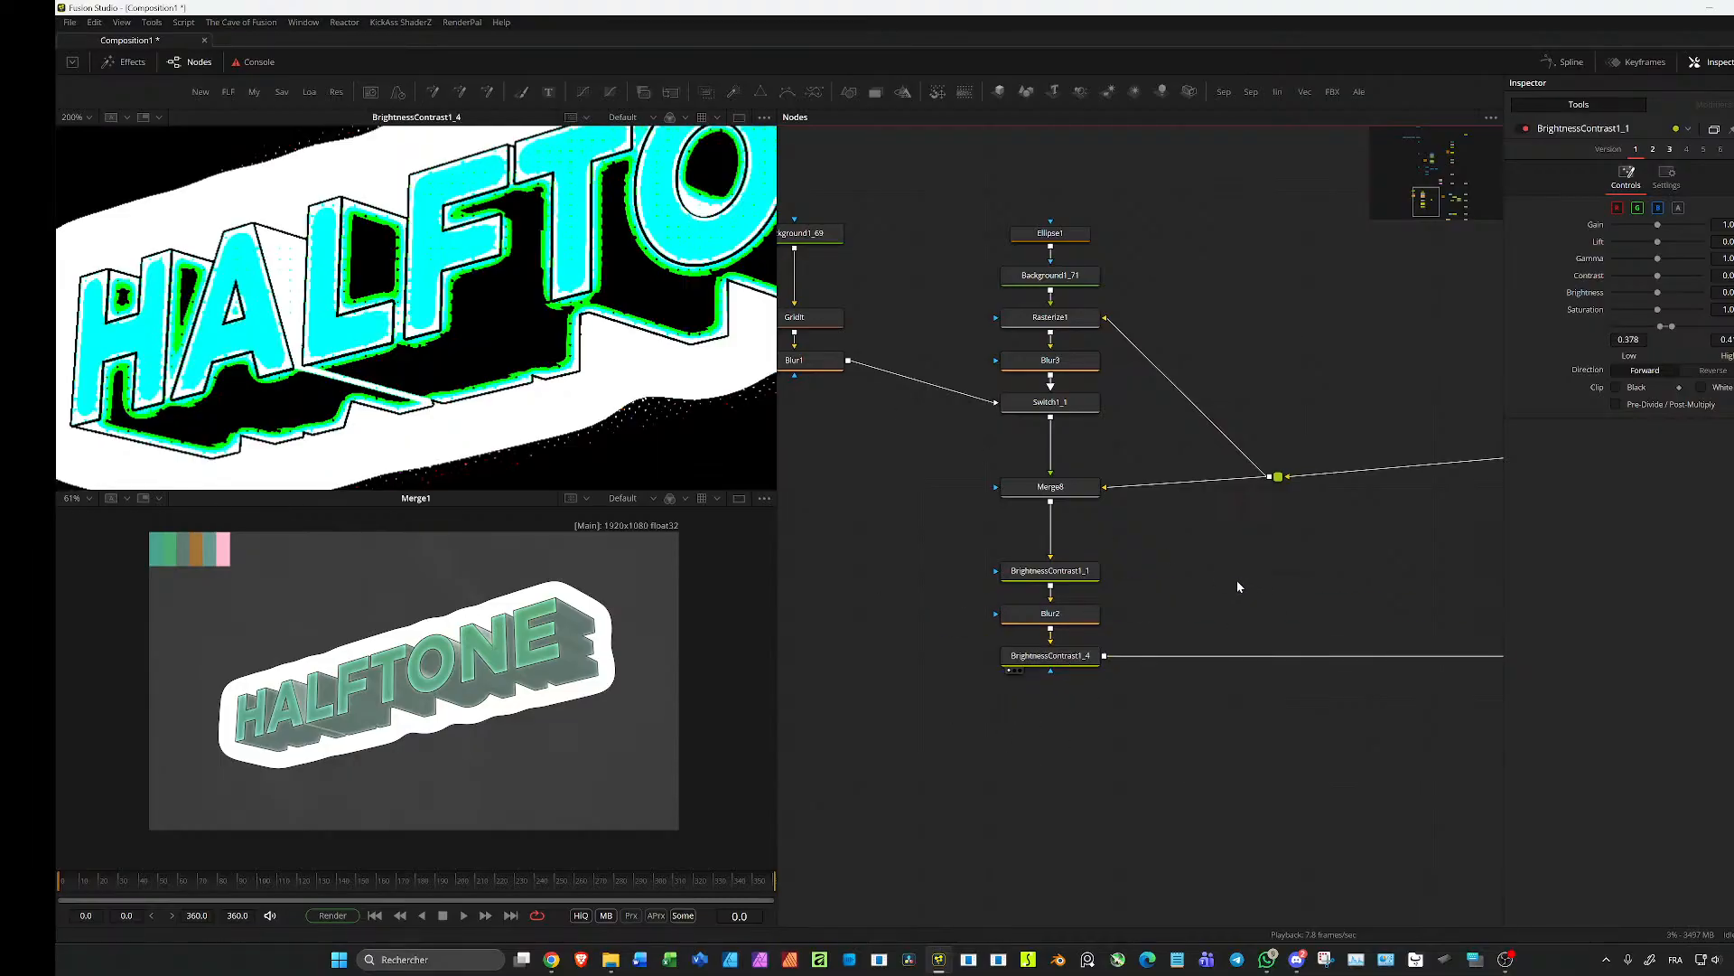
key("ctrl+z")
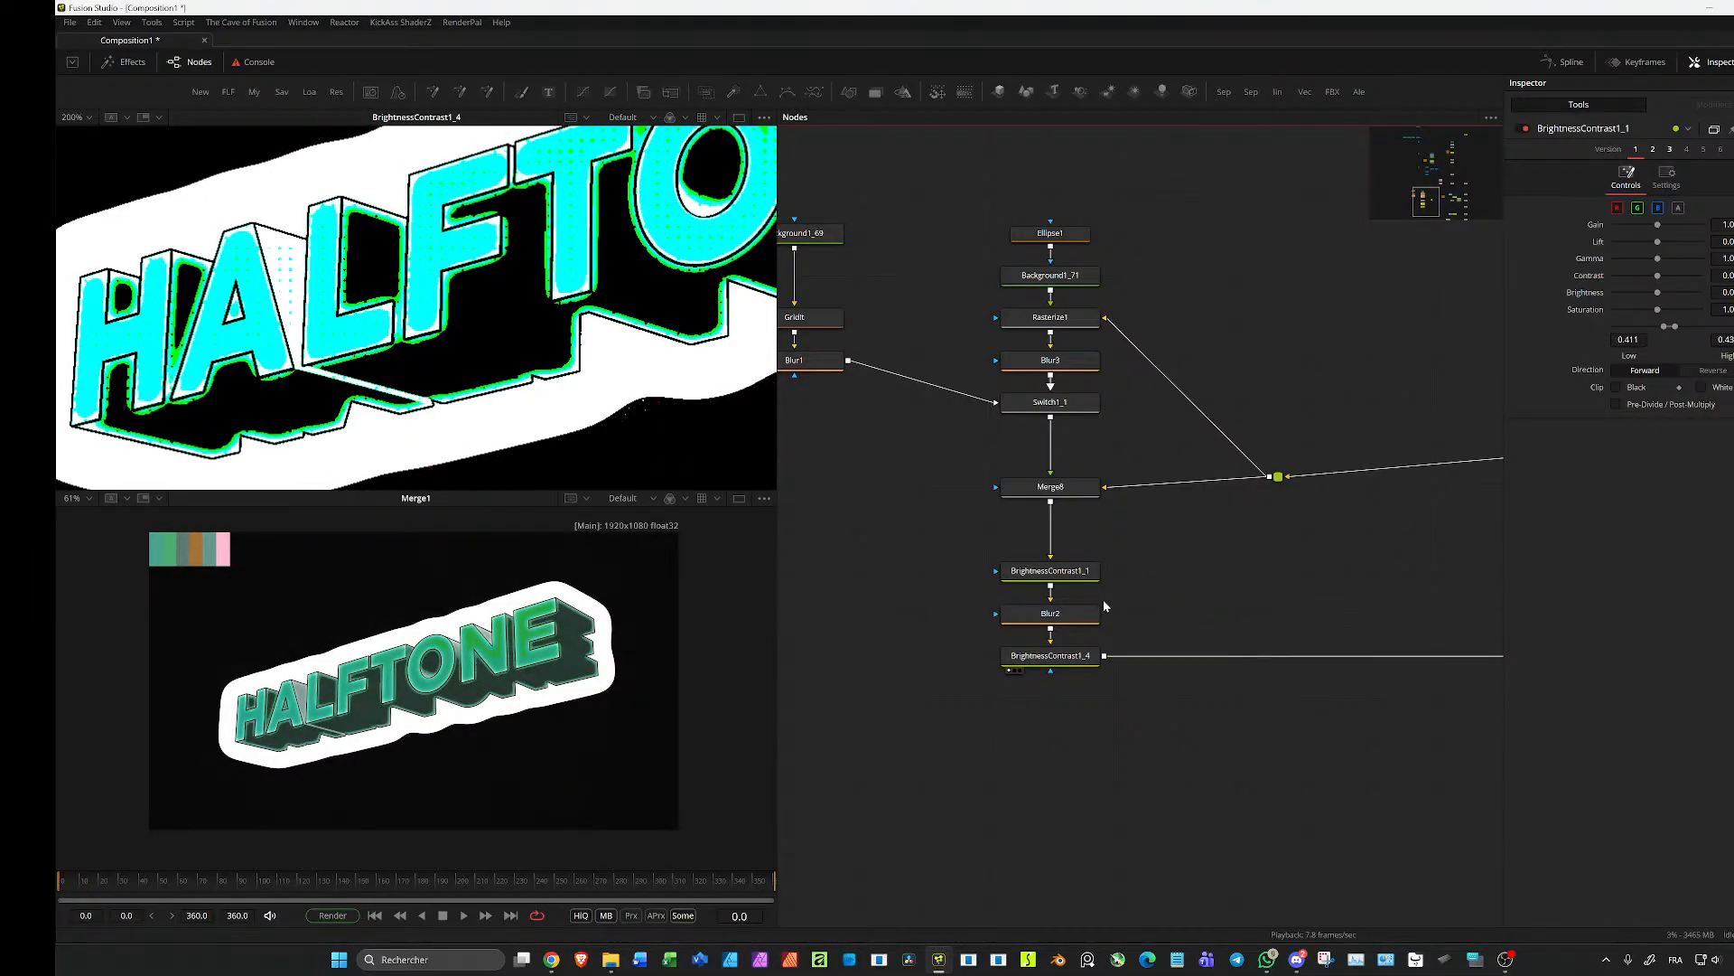
key("ctrl+z")
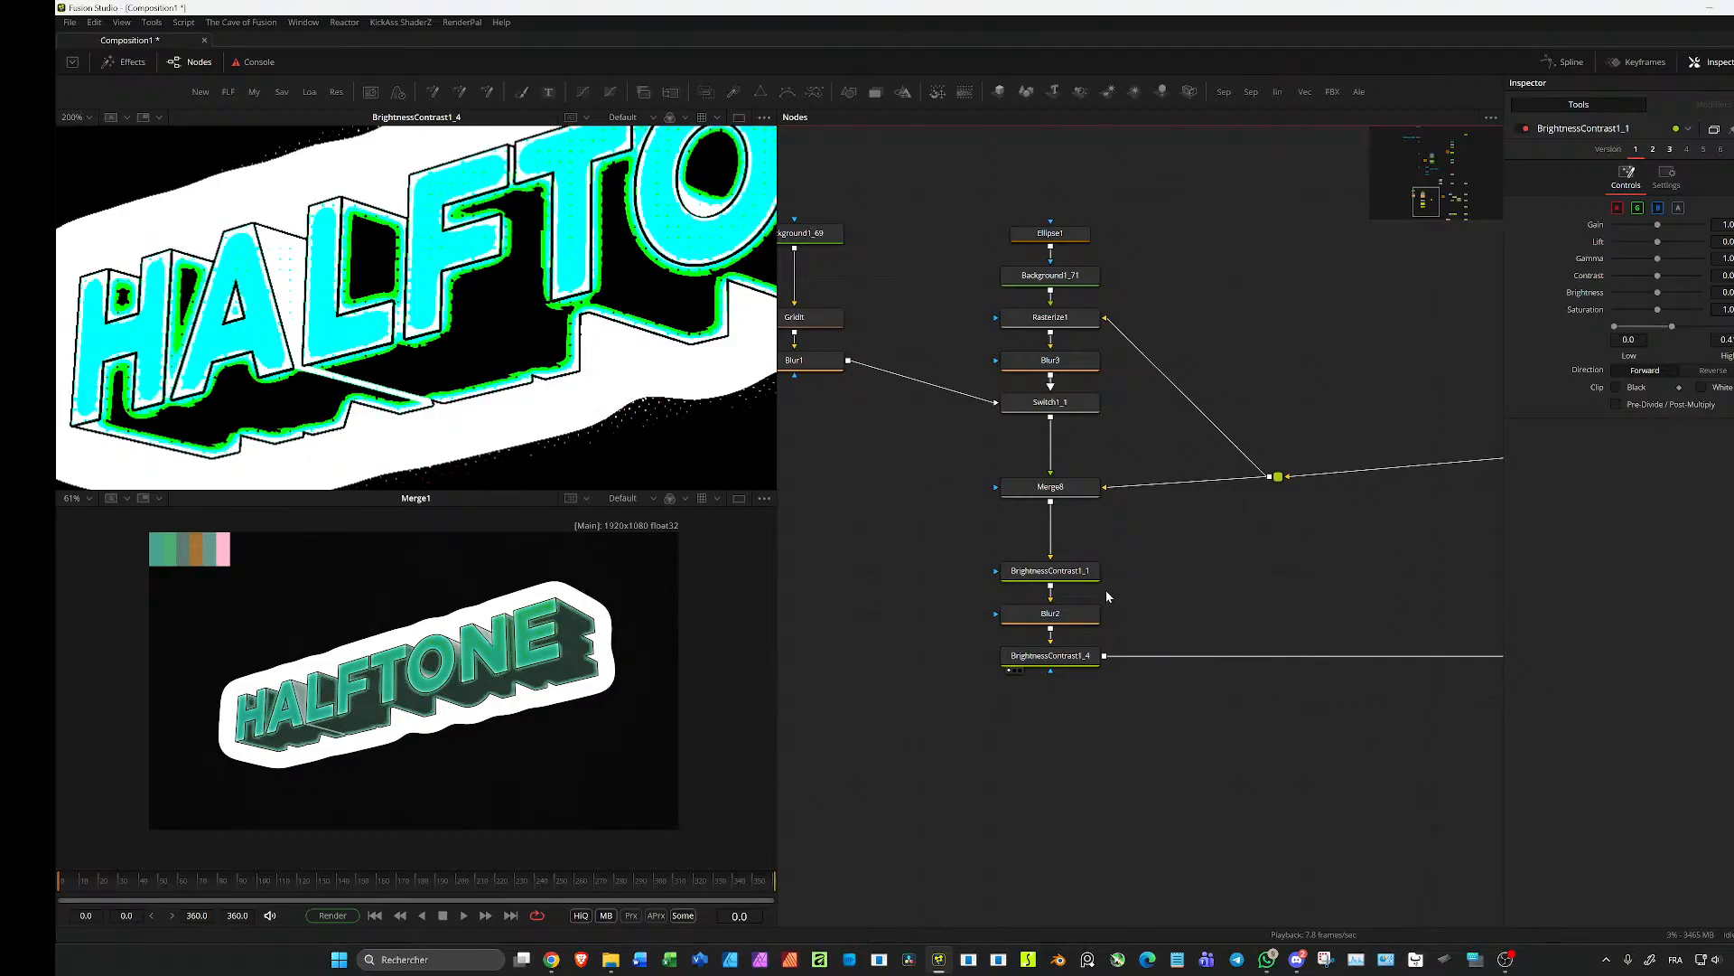
key("ctrl+z")
key("ctrl+z")
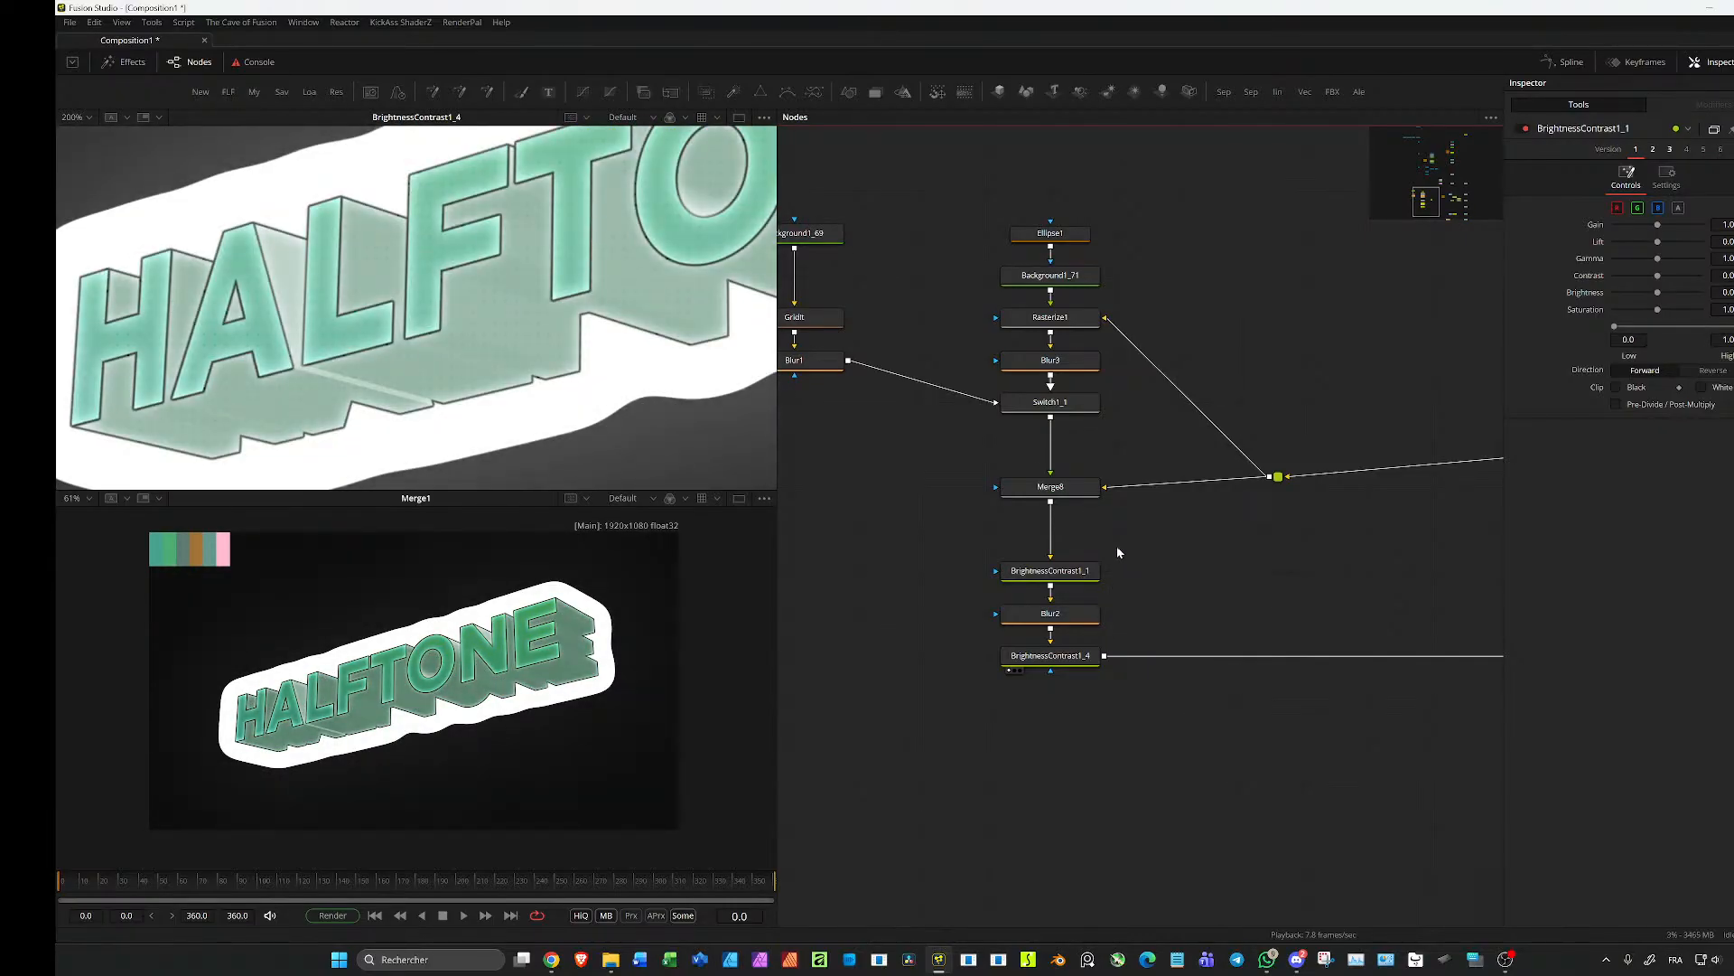
Step: Lower BrightnessContrast1_1's high level to about 0.41
mouse_move(1176, 573)
left_mouse_down()
mouse_move(1041, 562)
mouse_move(1192, 555)
left_mouse_up()
left_click(1064, 557)
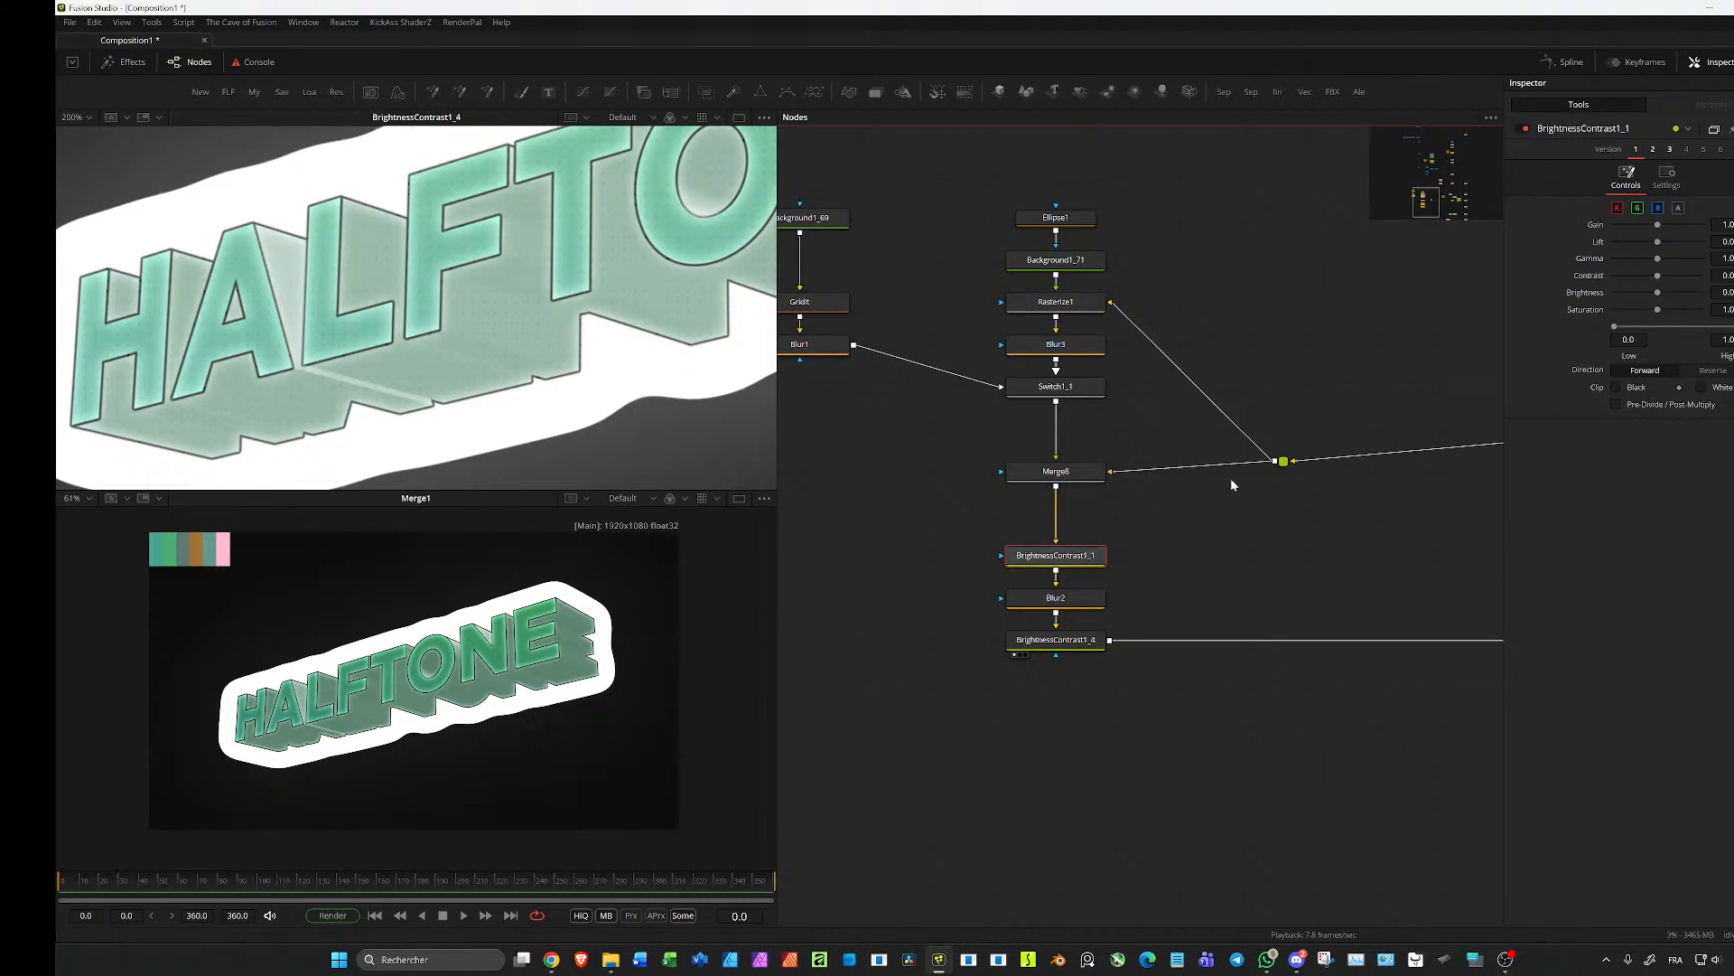
left_click_drag(1729, 326, 1673, 326)
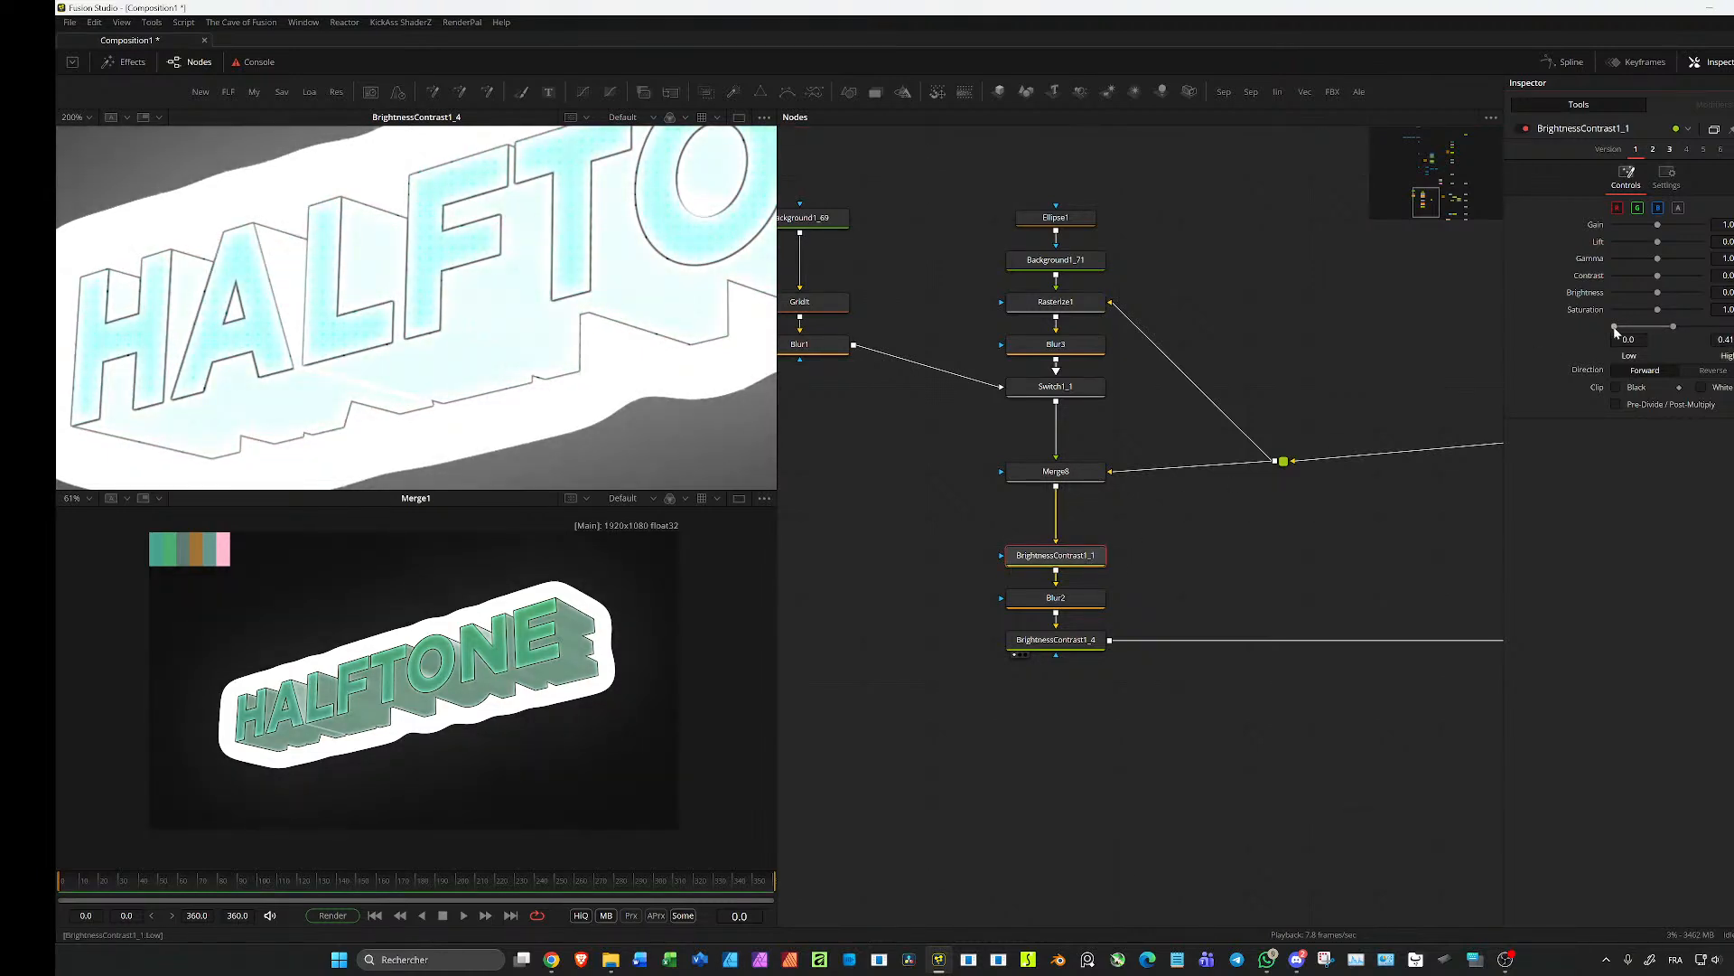
Step: Display Merge8 in the upper viewer and examine the dot pattern over the letters up close
left_click(1068, 386)
key("1")
scroll(595, 329, "up", 4)
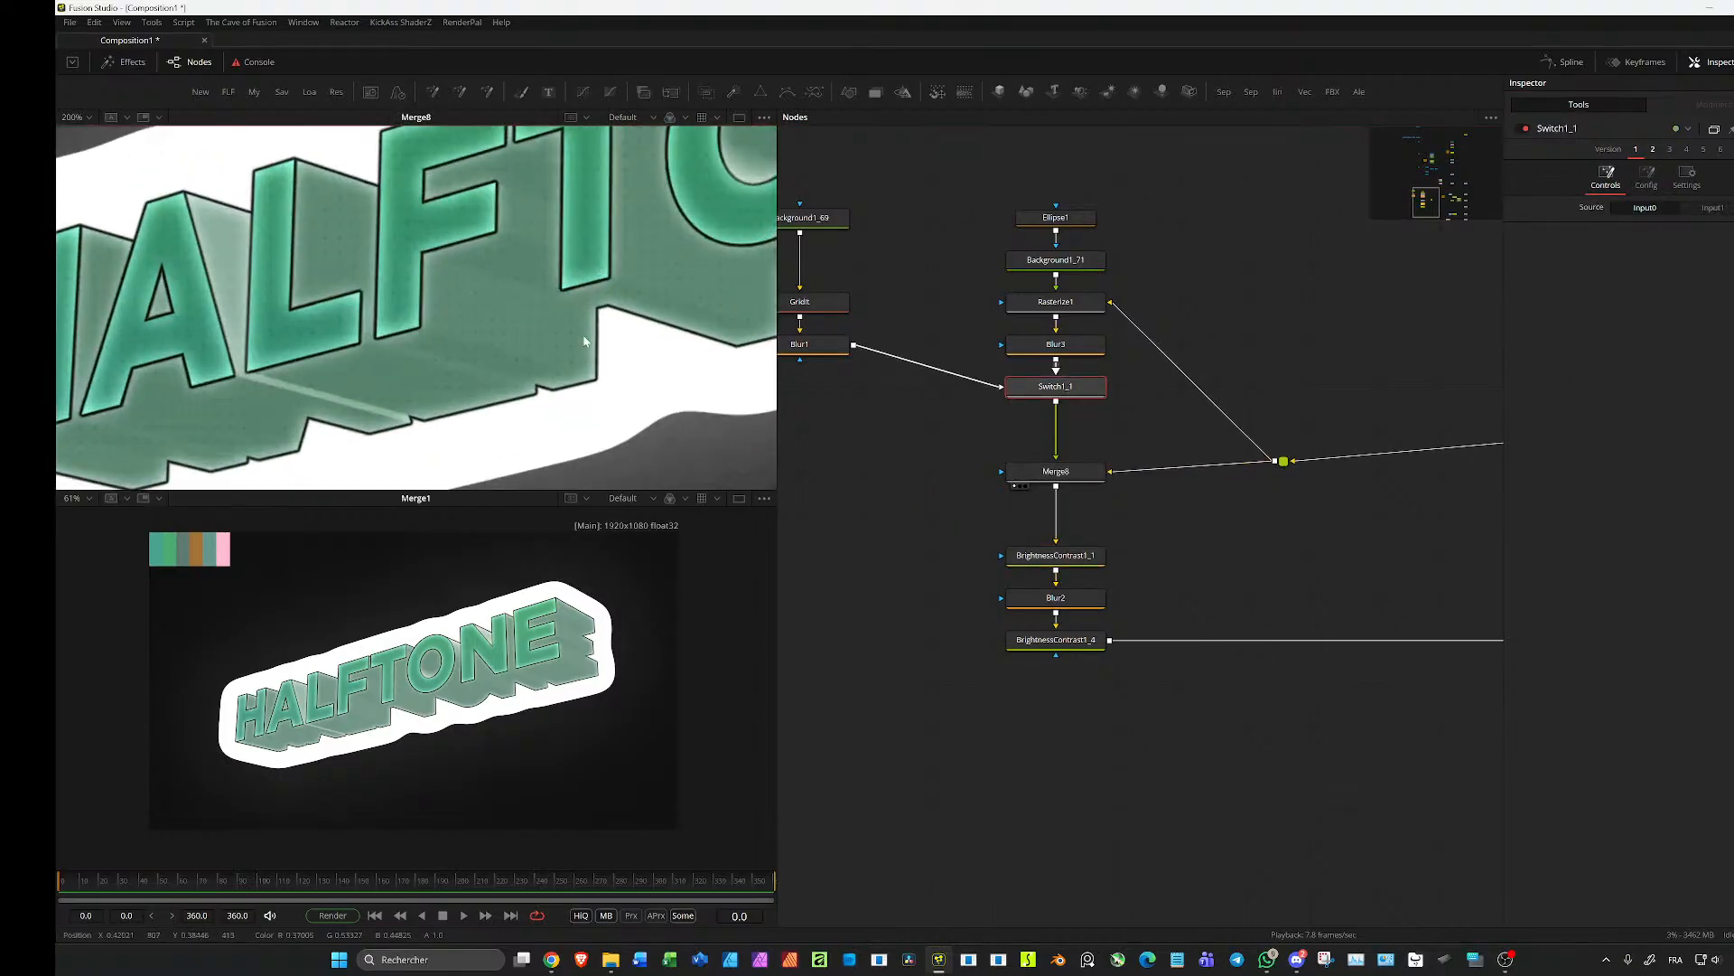
left_click_drag(475, 313, 553, 385)
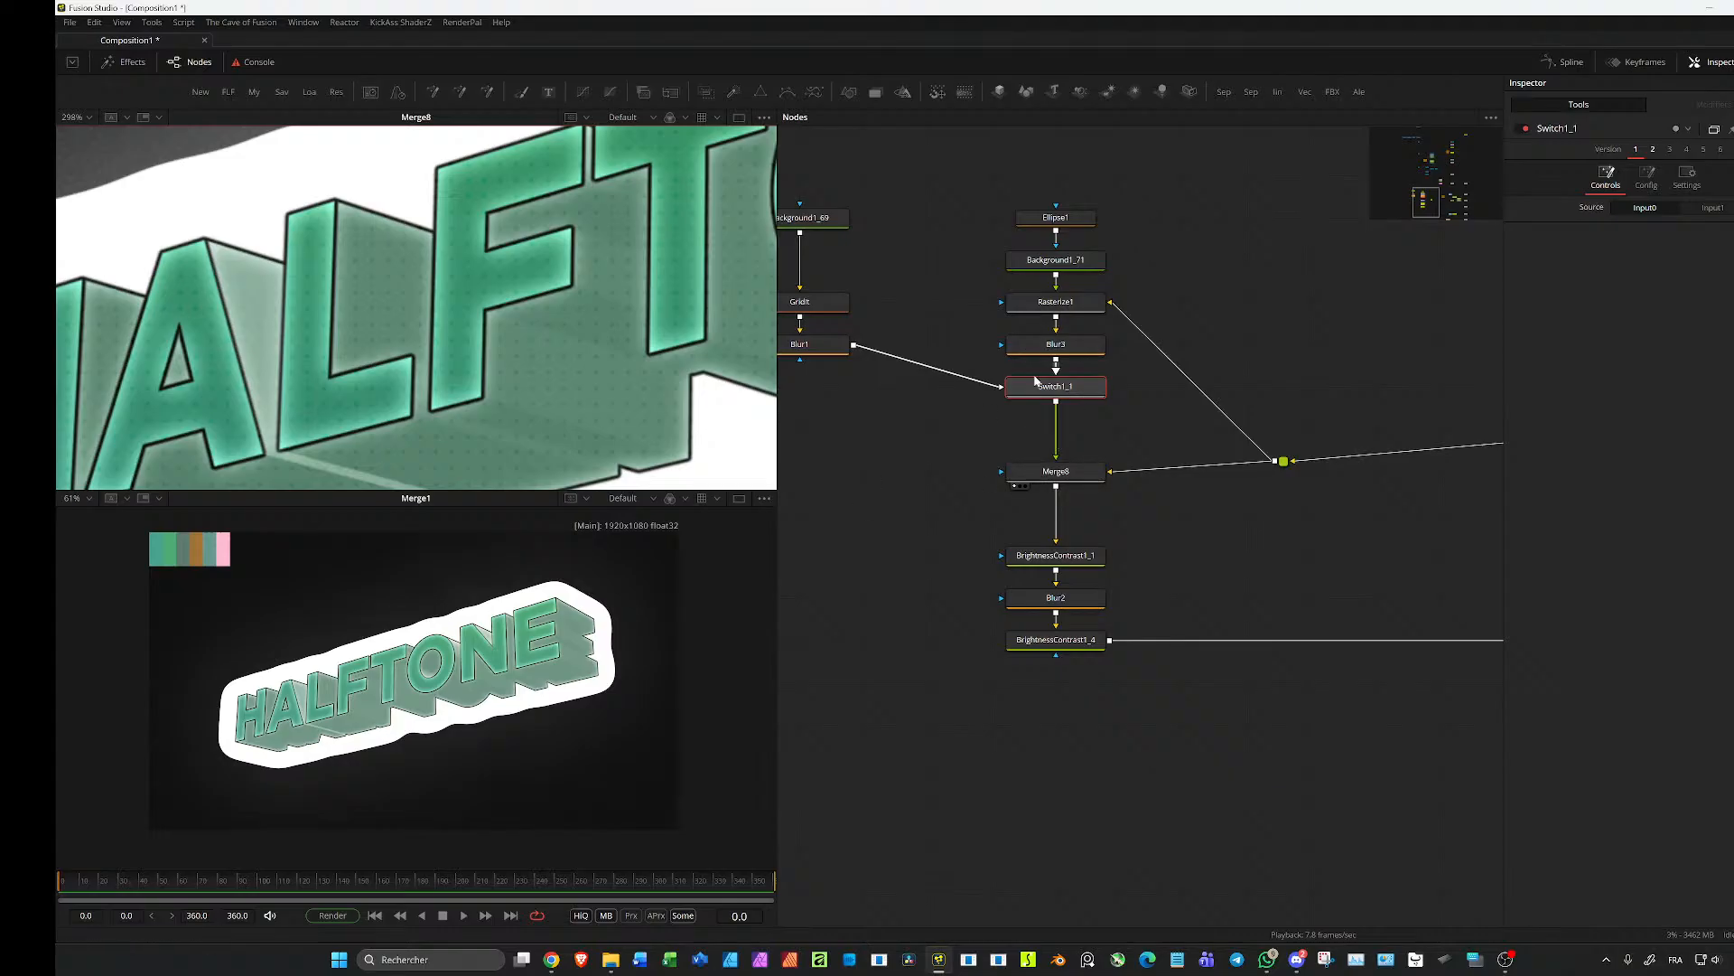
Step: Display Rasterize1 in the upper viewer and adjust its size to about 0.003
left_click_drag(1055, 302, 503, 336)
scroll(503, 336, "up", 1)
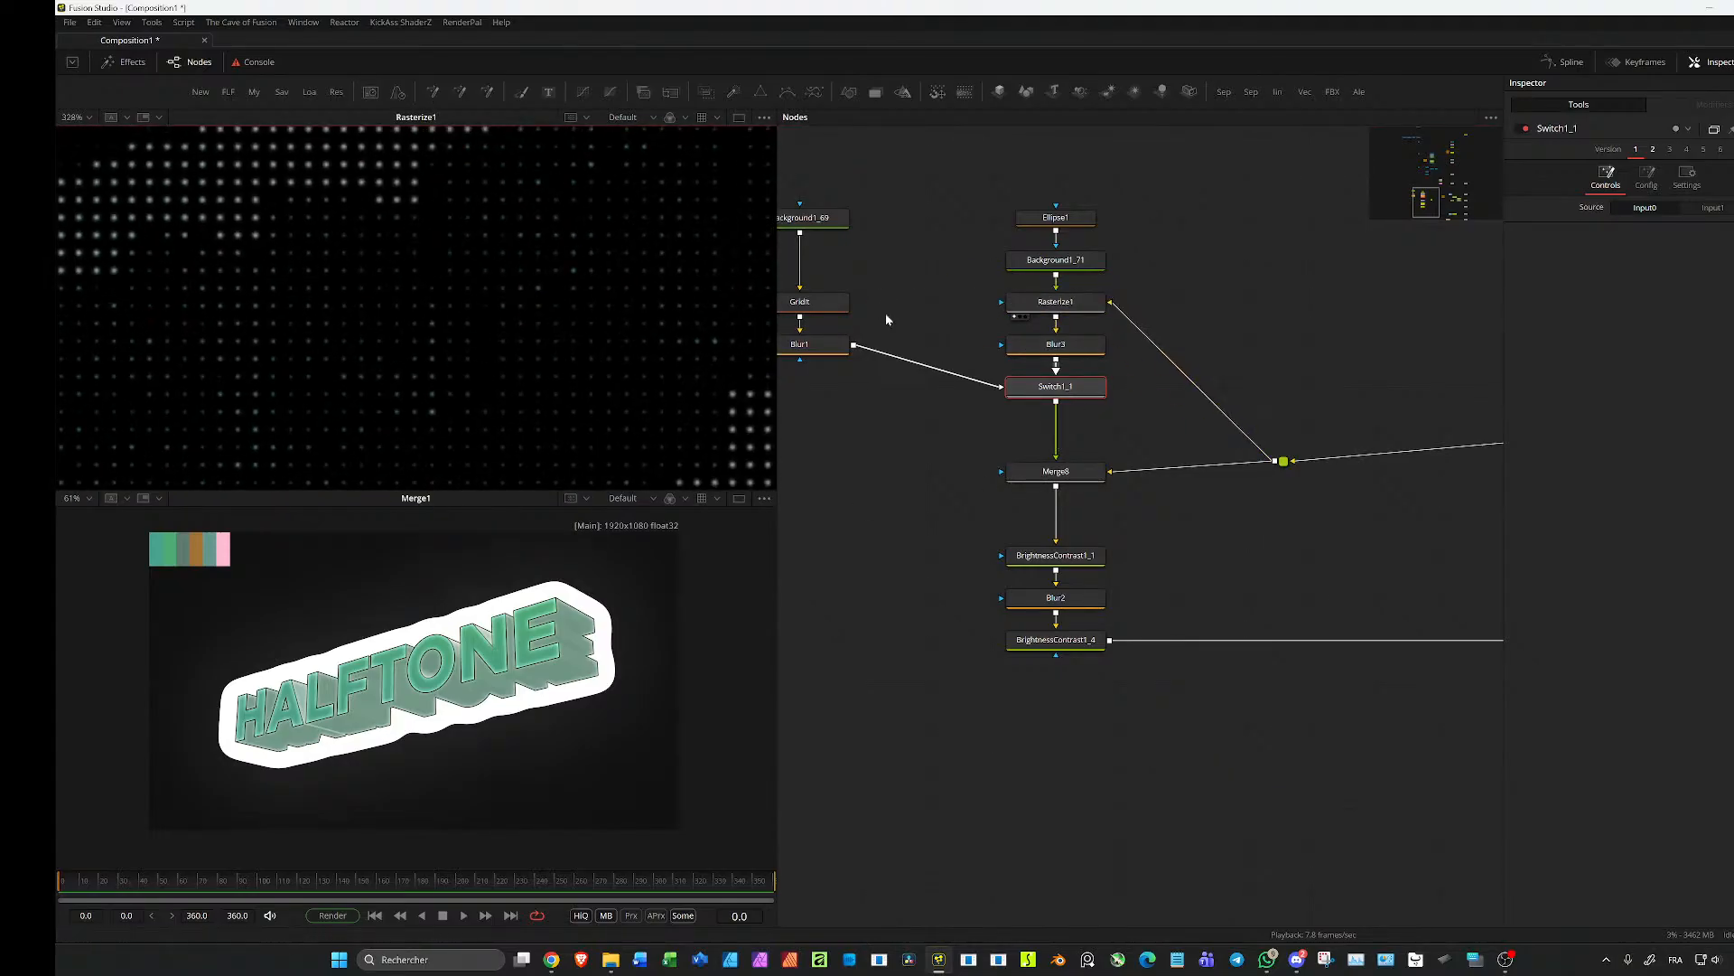
left_click(1055, 302)
left_click_drag(1725, 239, 1733, 239)
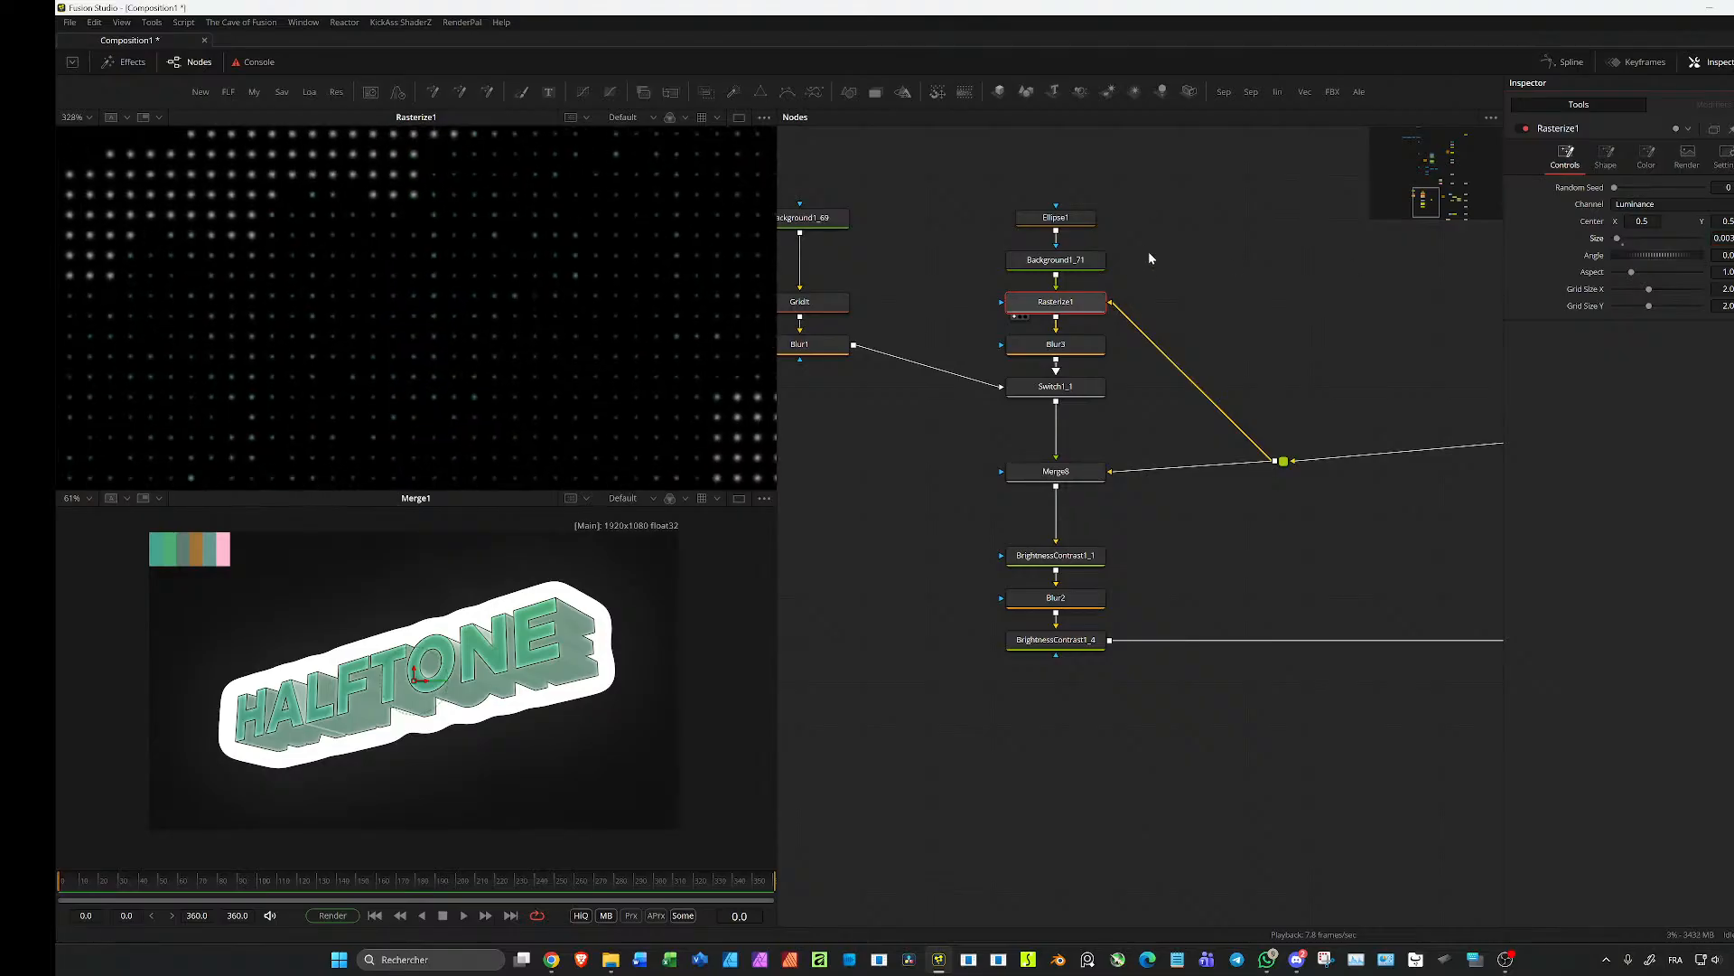
Step: Set Ellipse1's width to 0.5 and reduce Rasterize1's size to about 0.002
left_click(1055, 216)
left_click(1726, 314)
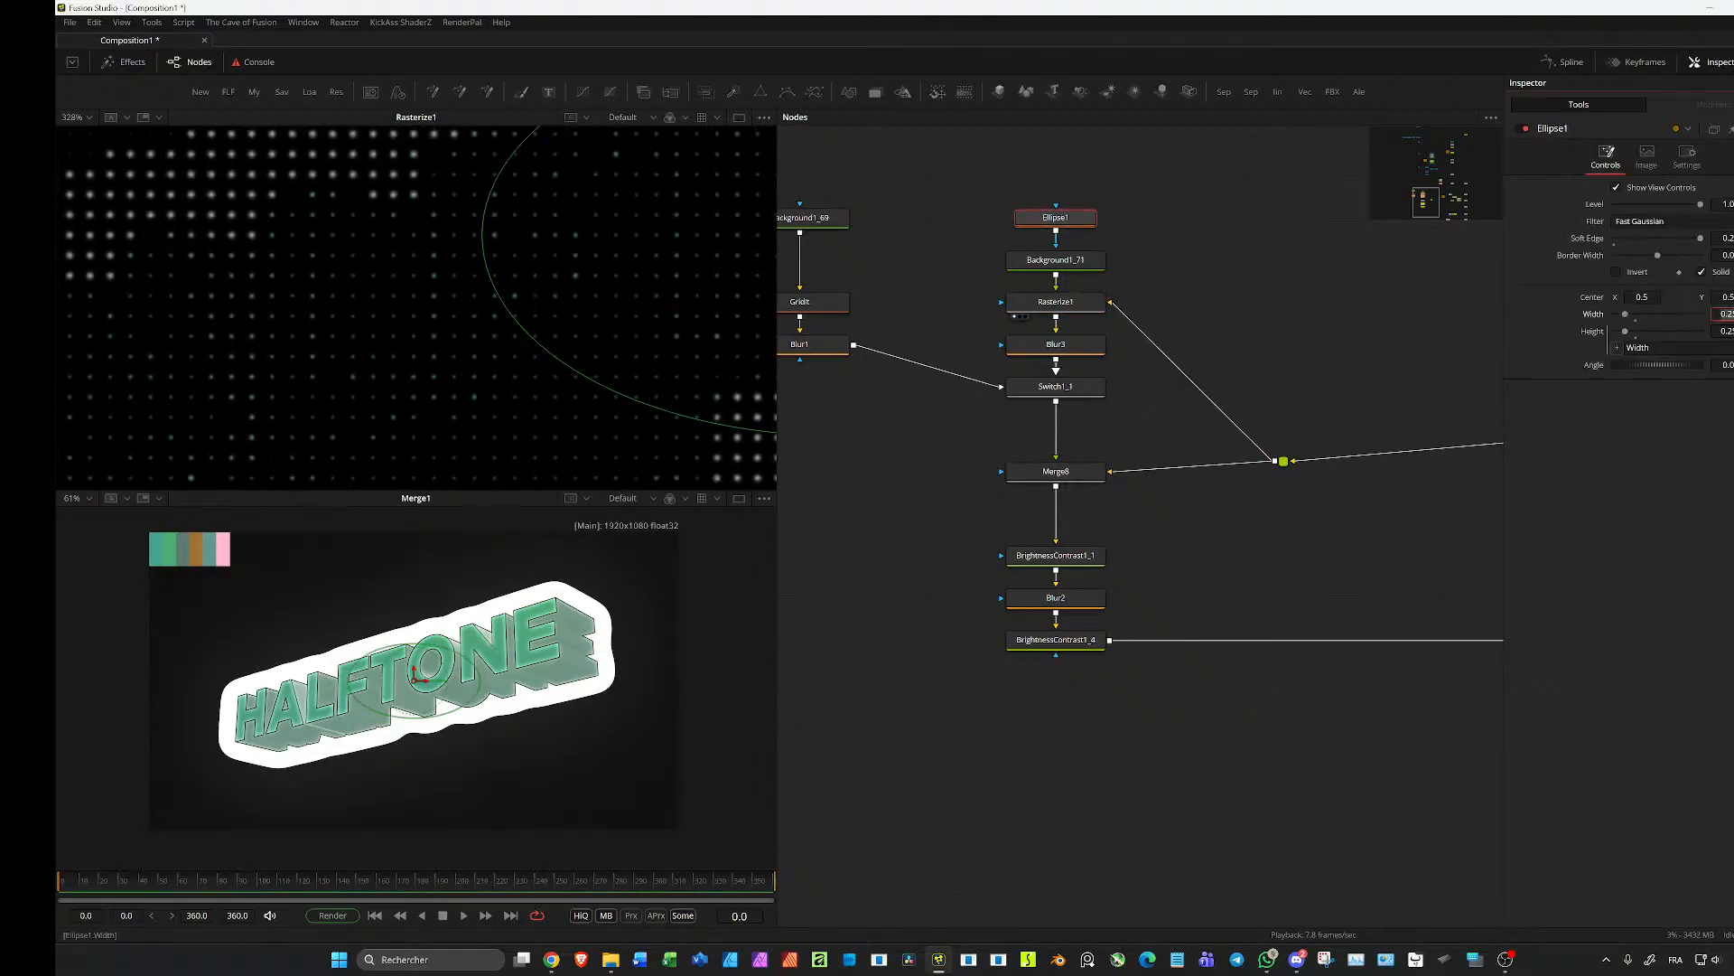
type("0.5")
key("Return")
scroll(515, 352, "down", 3)
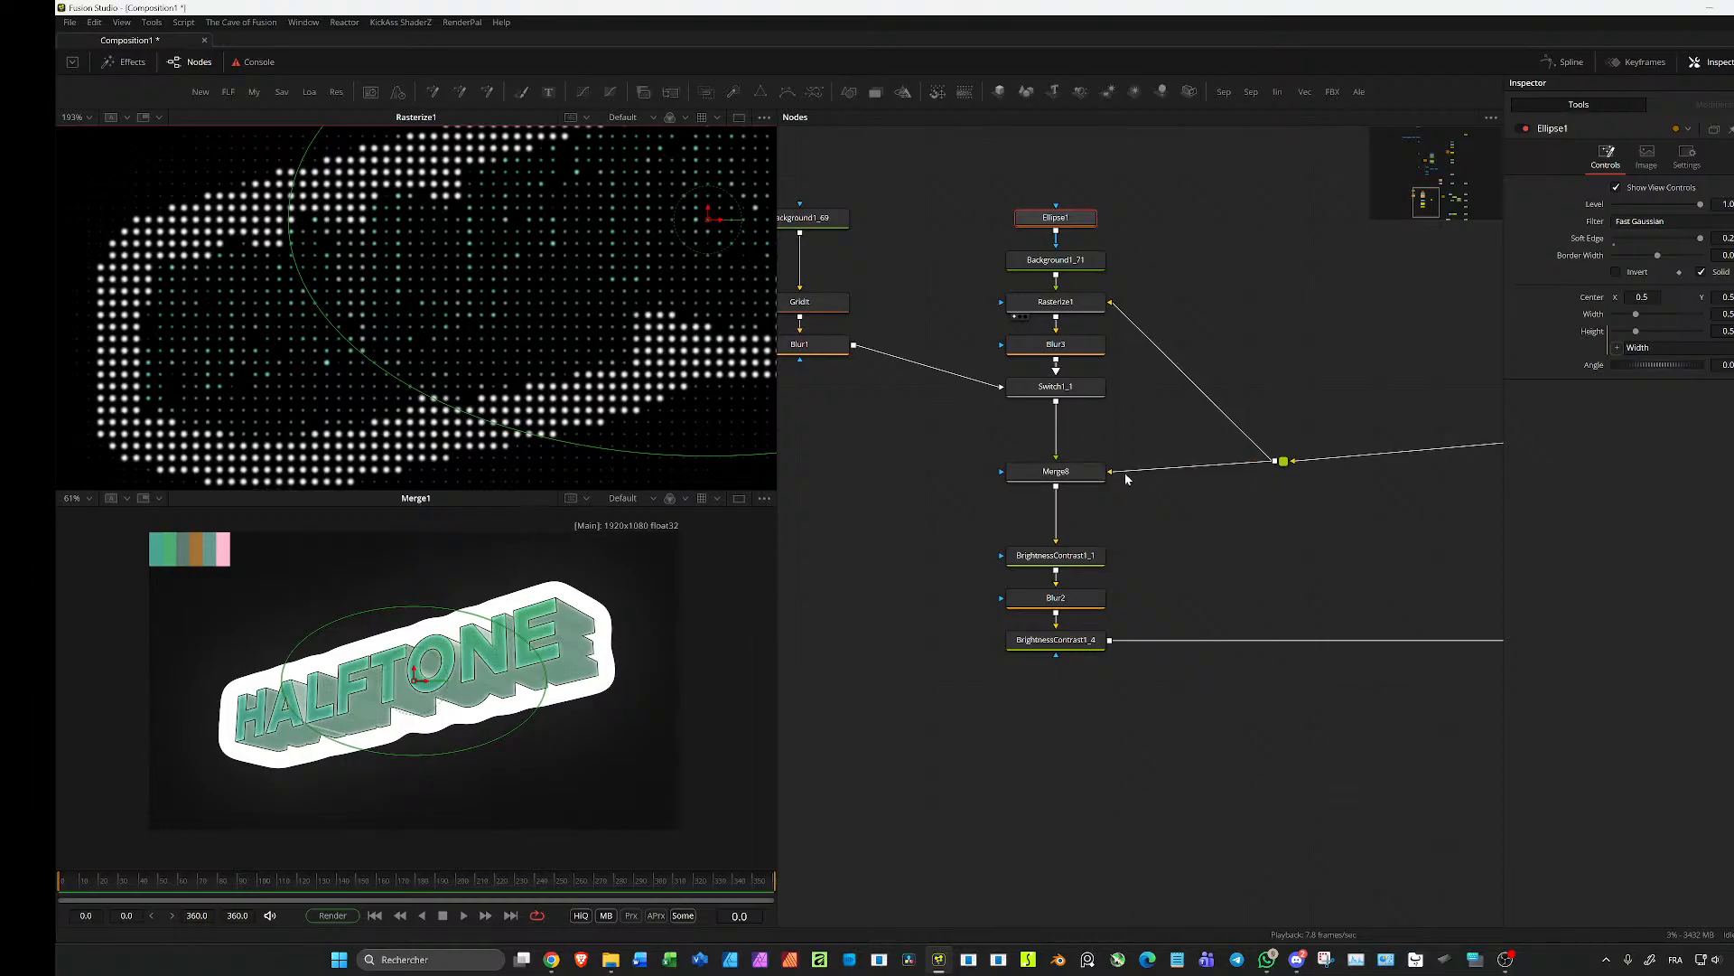
left_click(1055, 302)
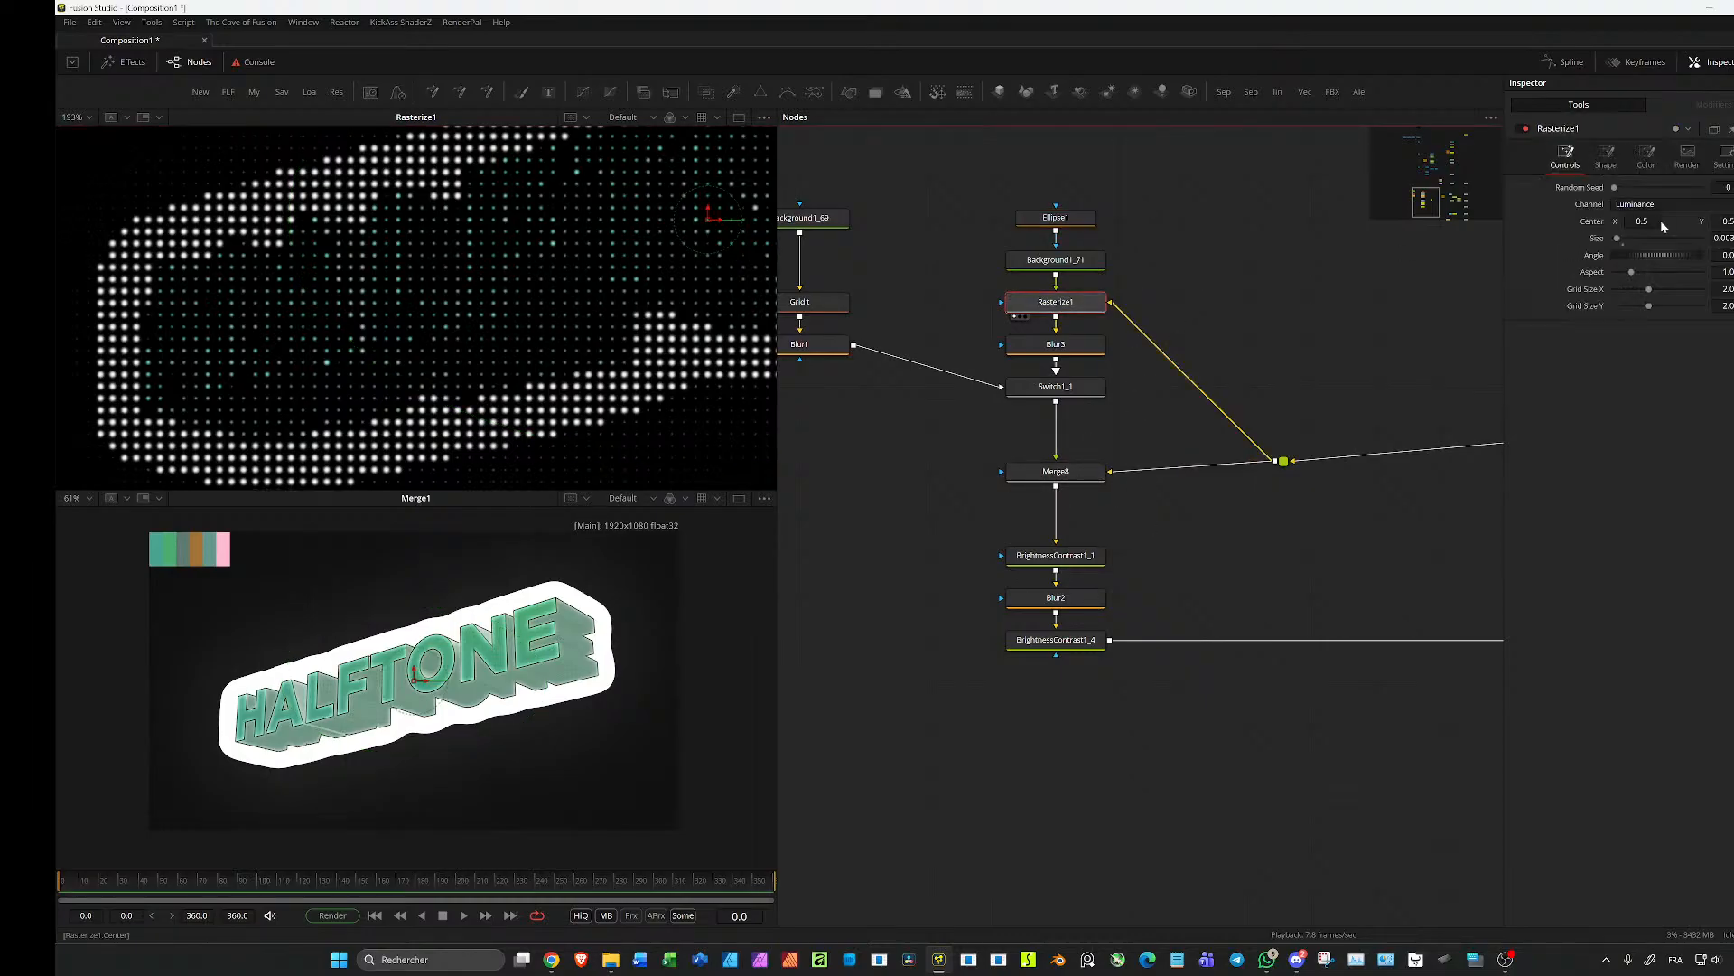
left_click_drag(1724, 238, 1713, 238)
Step: Display BrightnessContrast1_1, set its saturation to 0, and set its low level to 0.461 and high level to about 0.51
scroll(1174, 509, "up", 3)
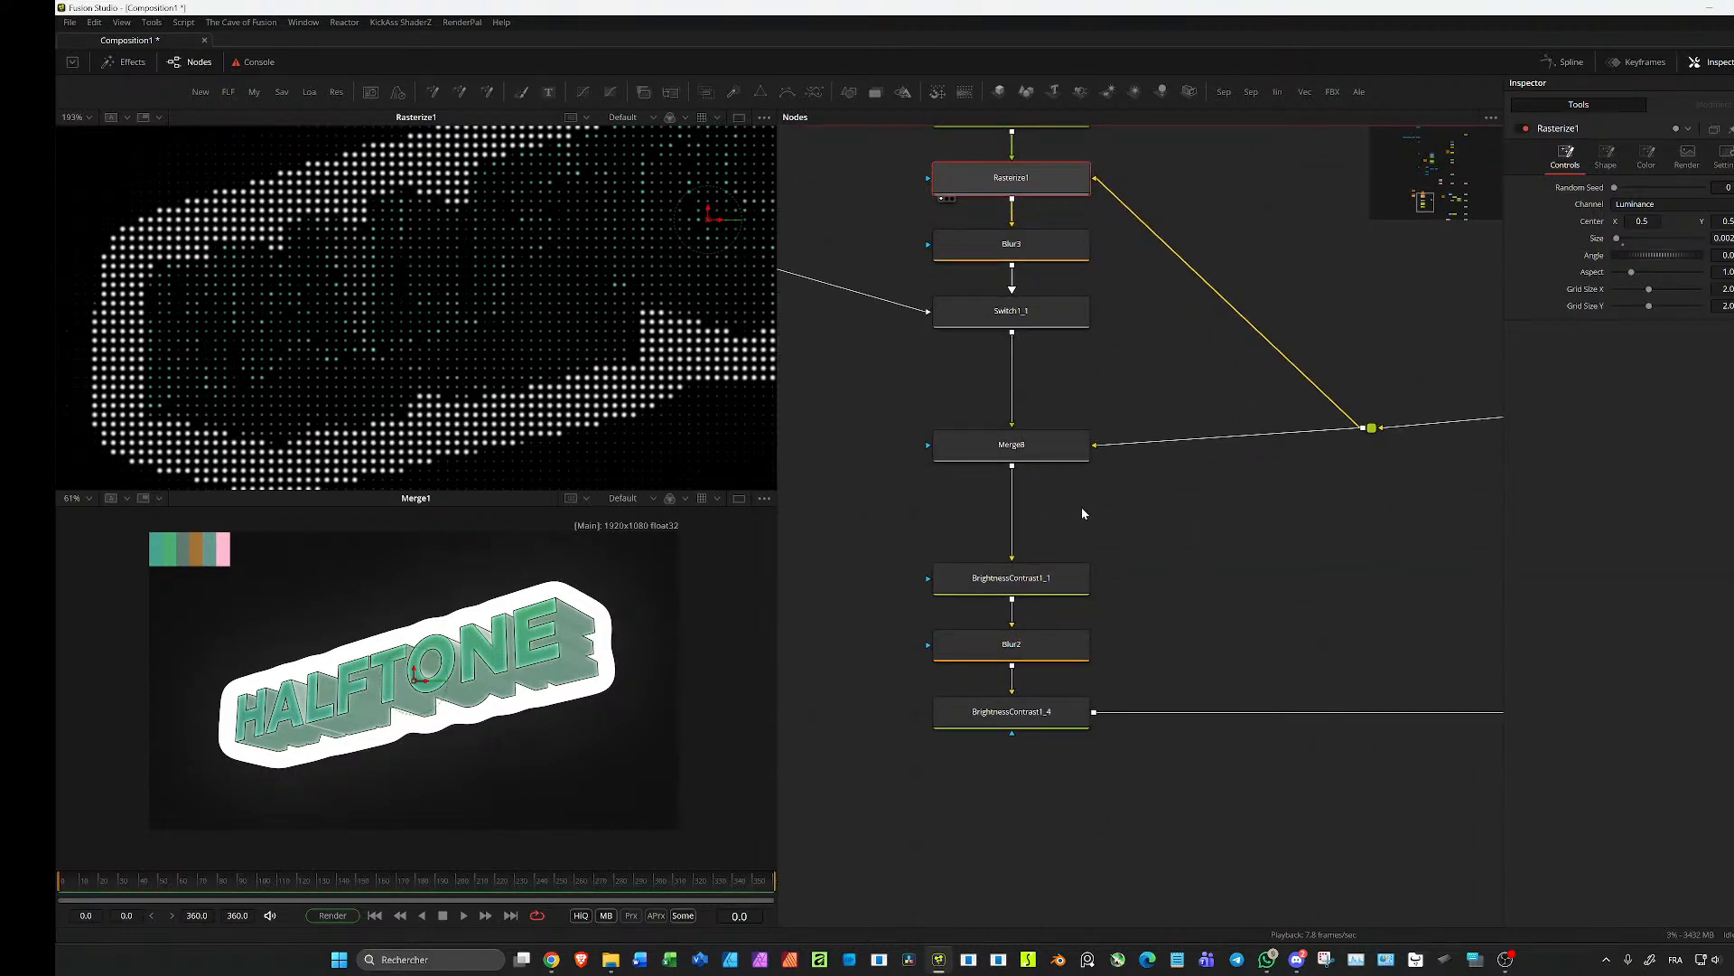
left_click(1034, 589)
left_click_drag(1033, 589, 489, 339)
scroll(489, 340, "up", 2)
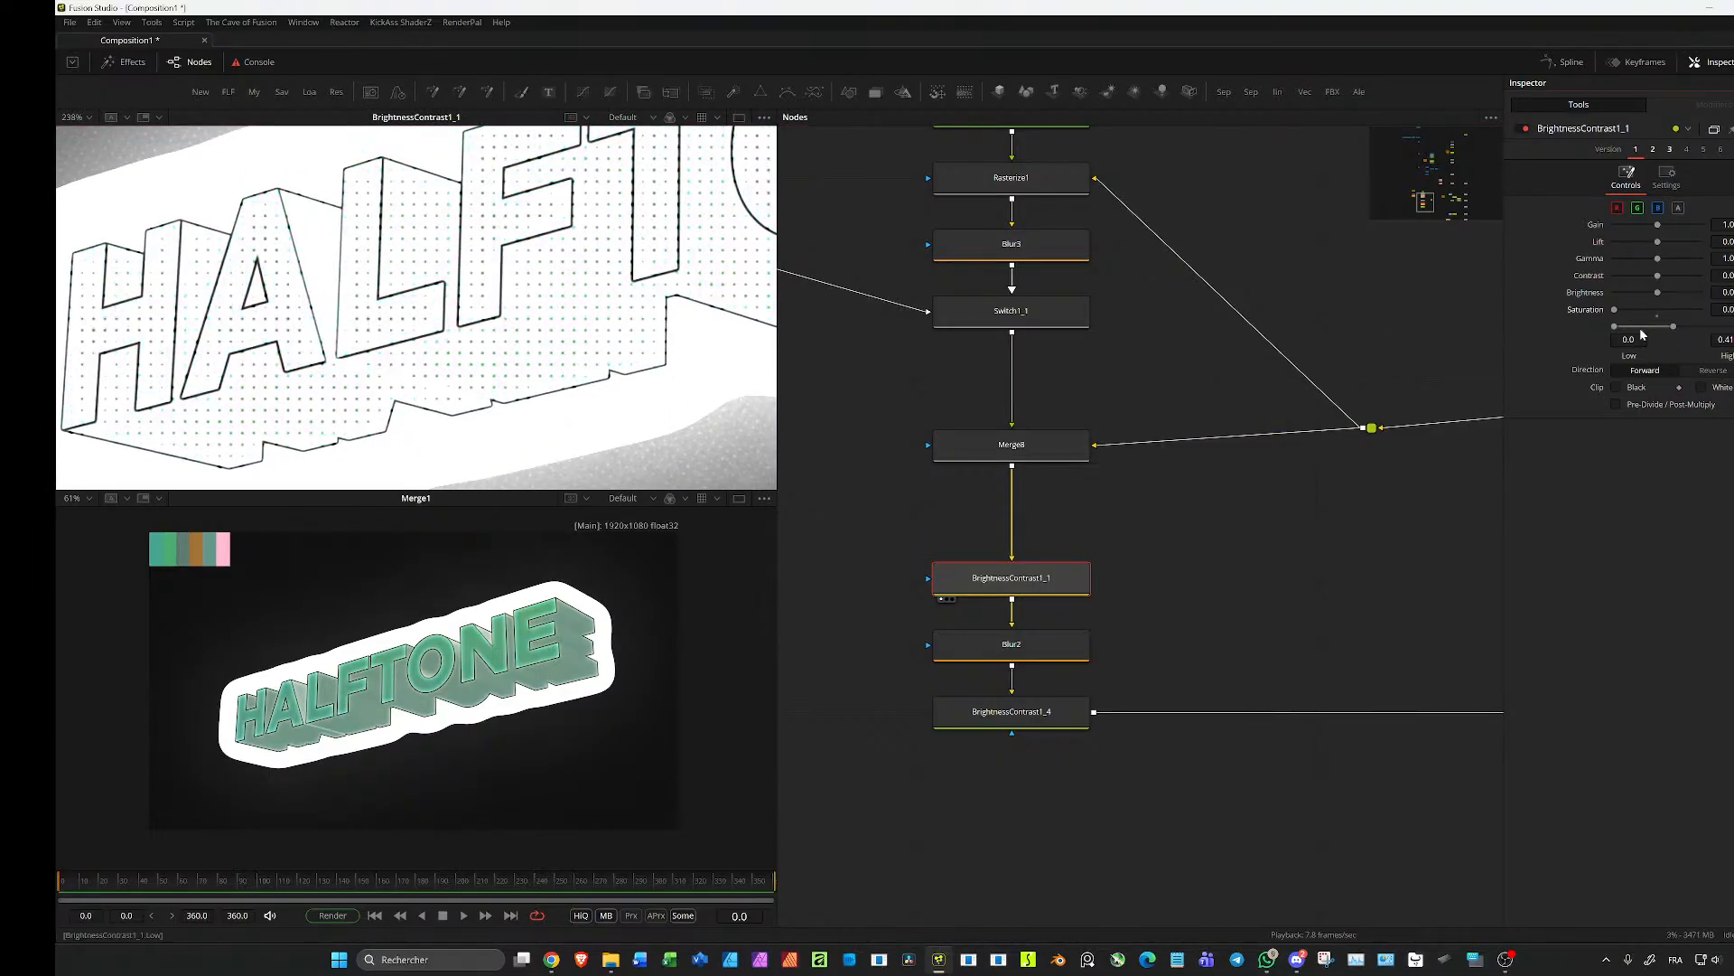
left_click_drag(1675, 331, 1733, 330)
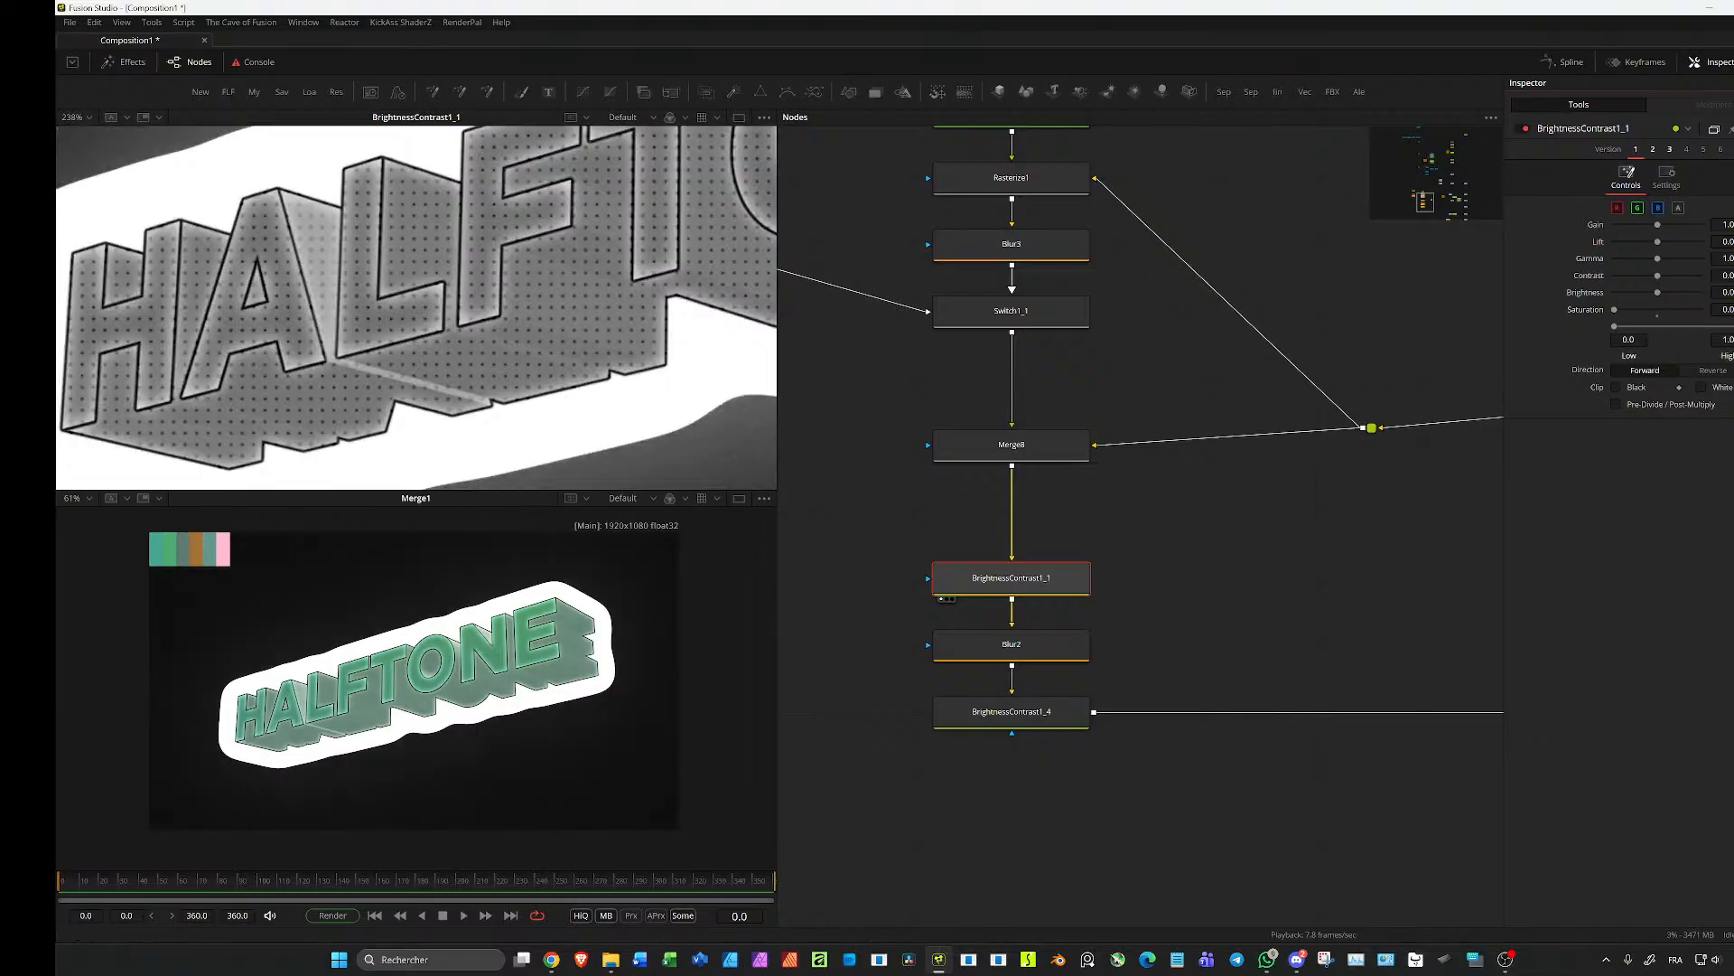
left_click_drag(1617, 327, 1678, 327)
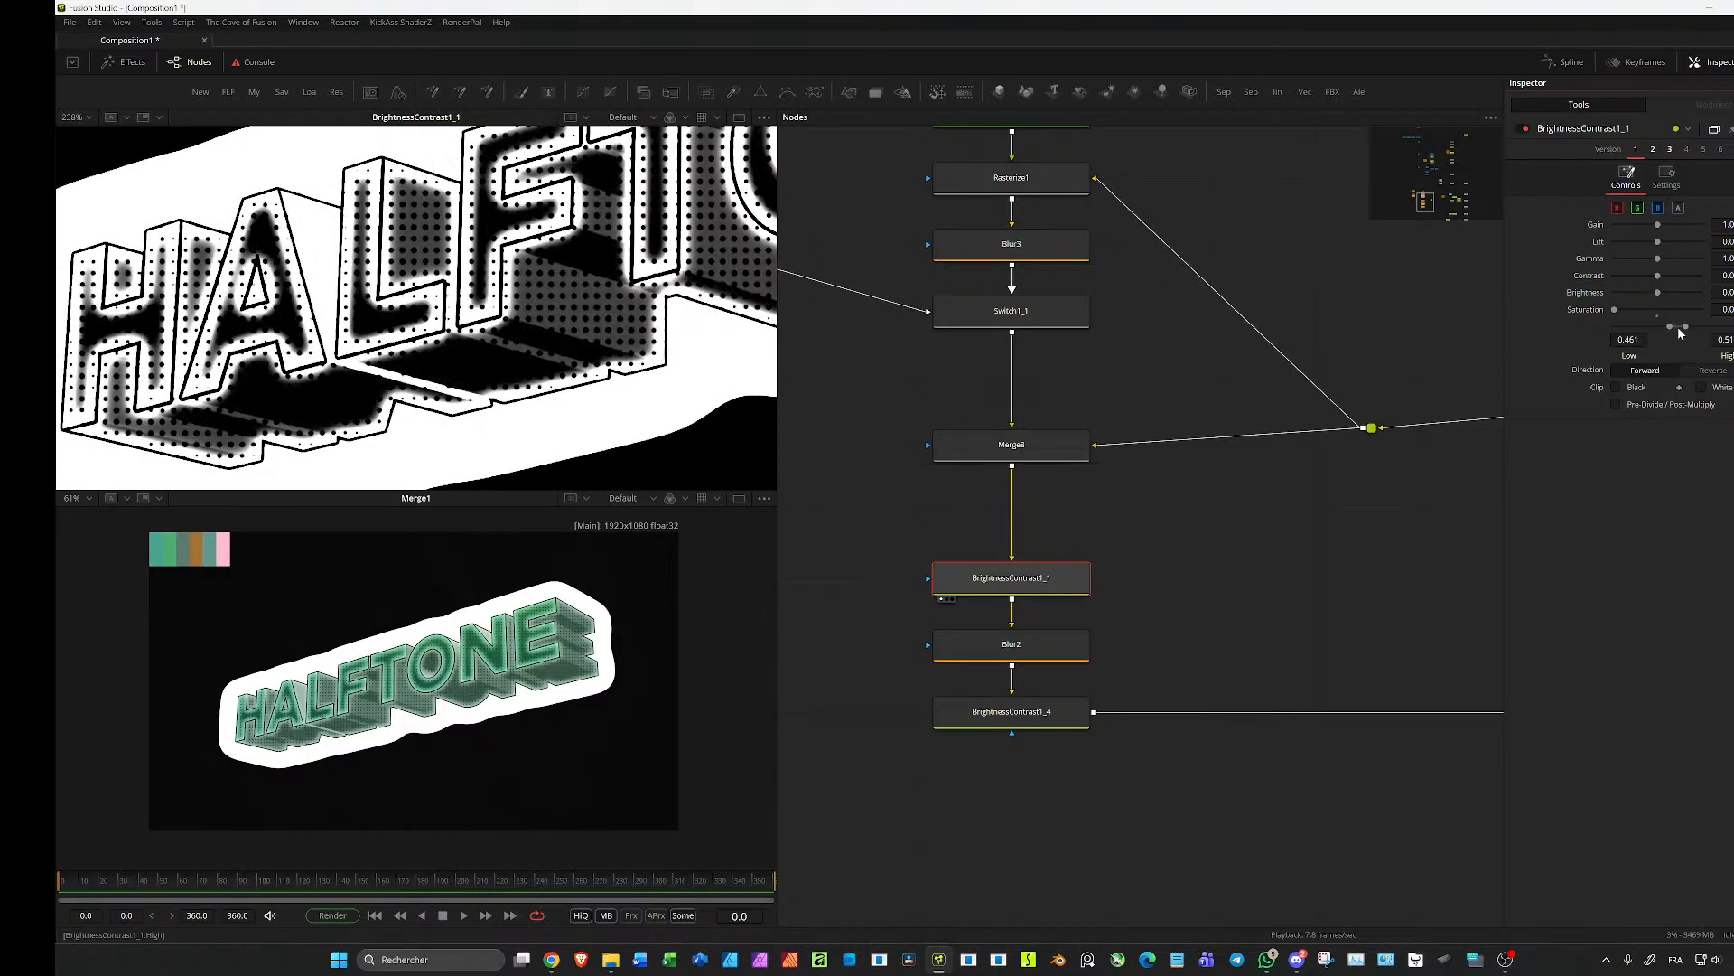
Step: Try black as Background1_71's solid color and check Merge8 and Rasterize1
left_click_drag(858, 294, 812, 480)
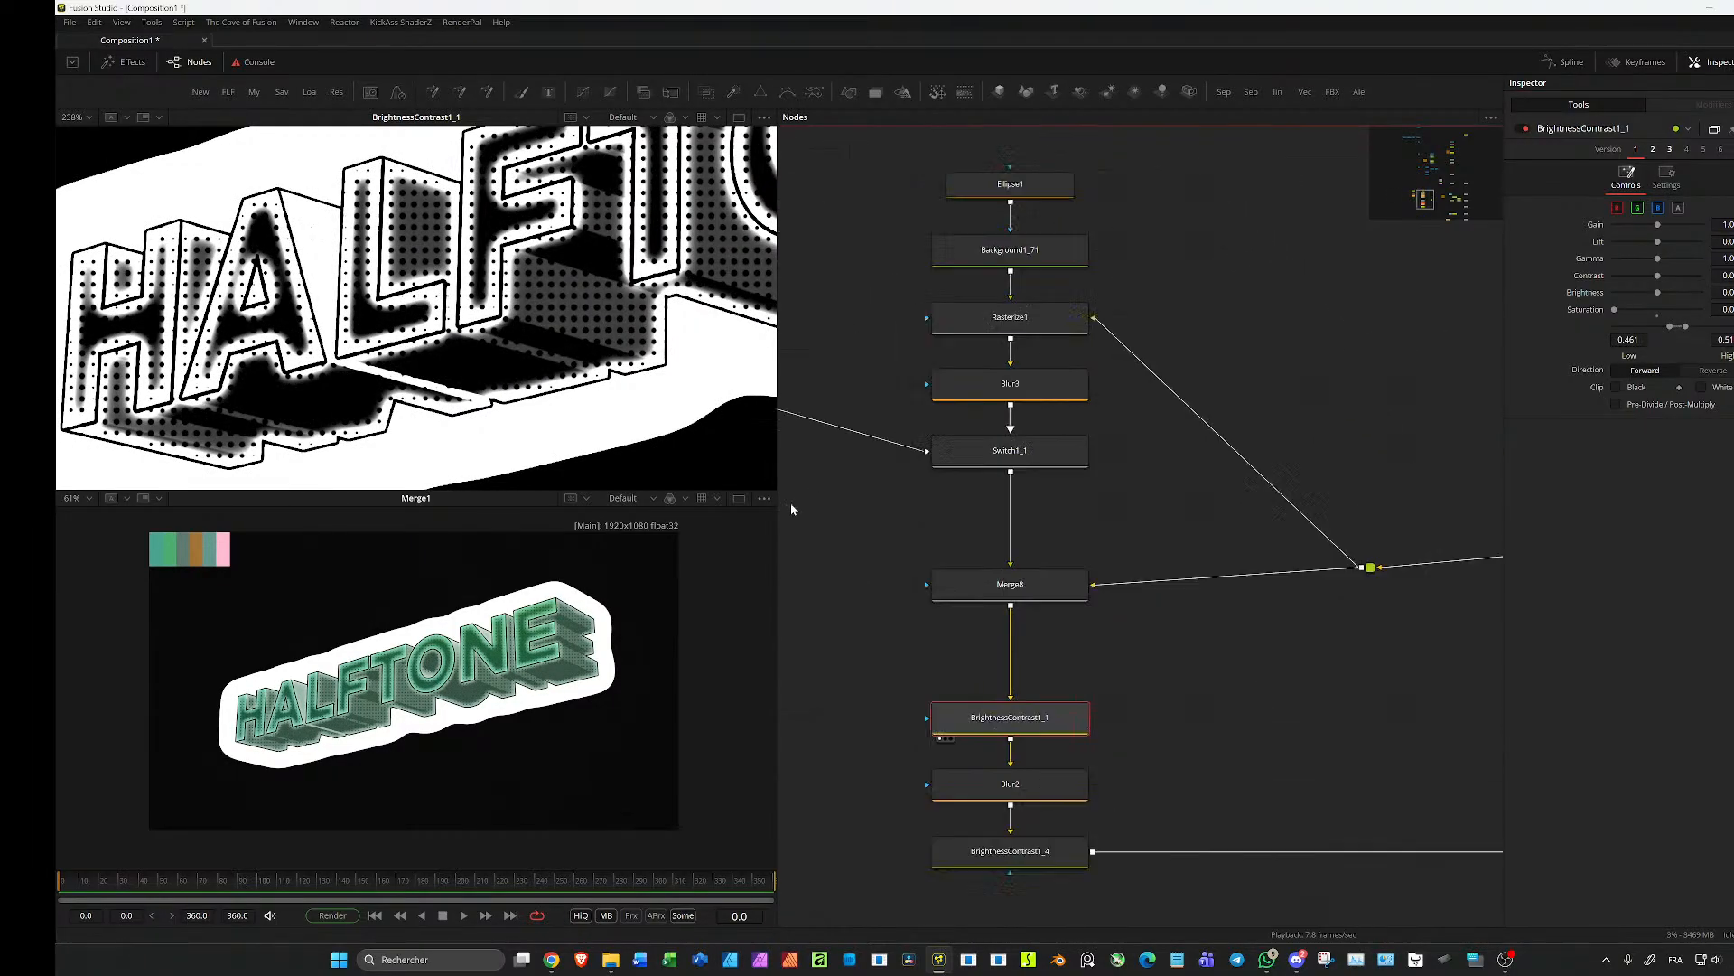
left_click(1003, 298)
left_click_drag(1615, 305, 1608, 387)
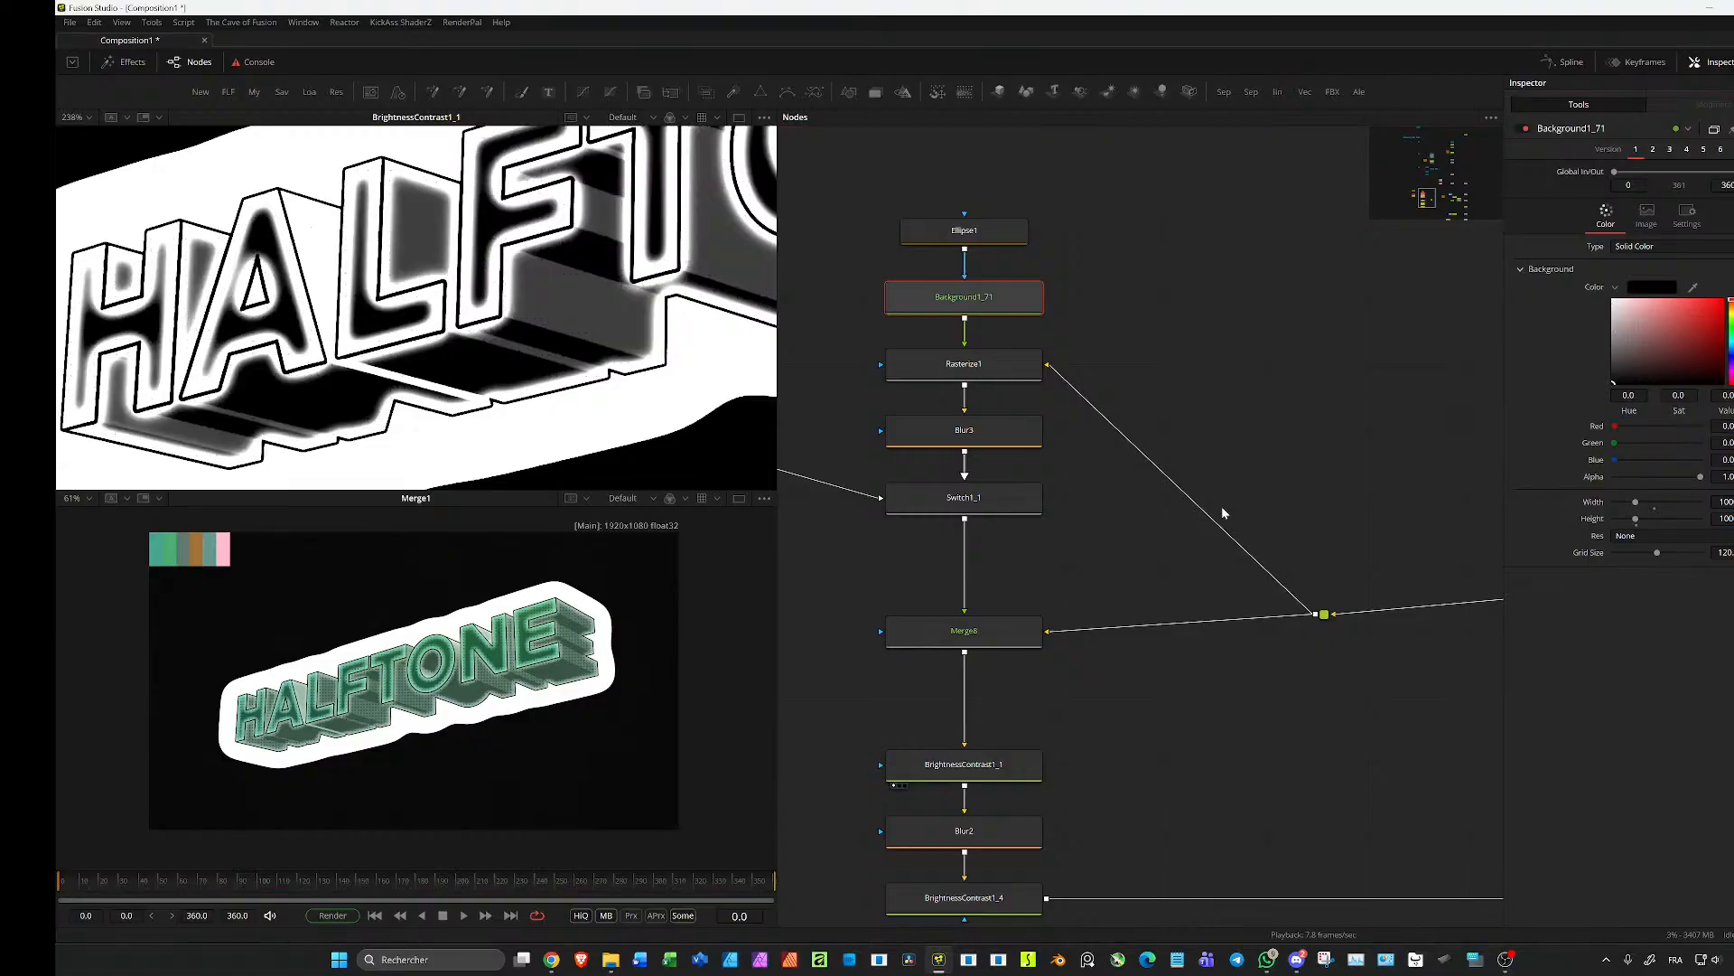
left_click(976, 640)
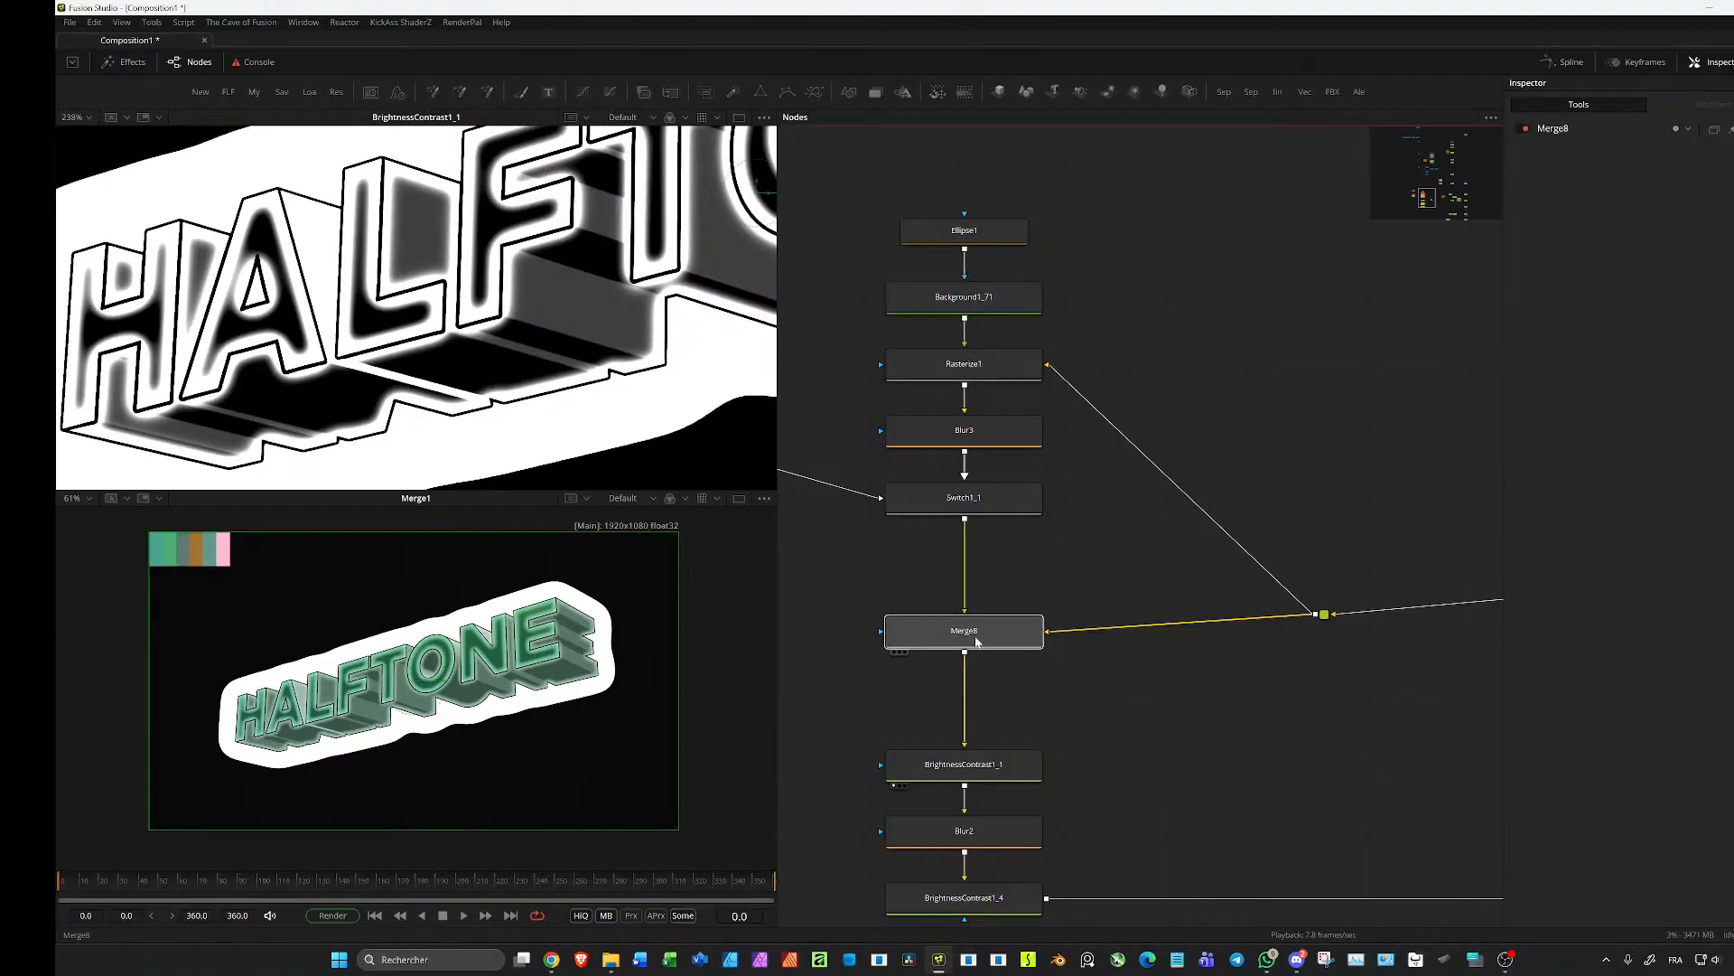
left_click(968, 305)
left_click(1019, 361)
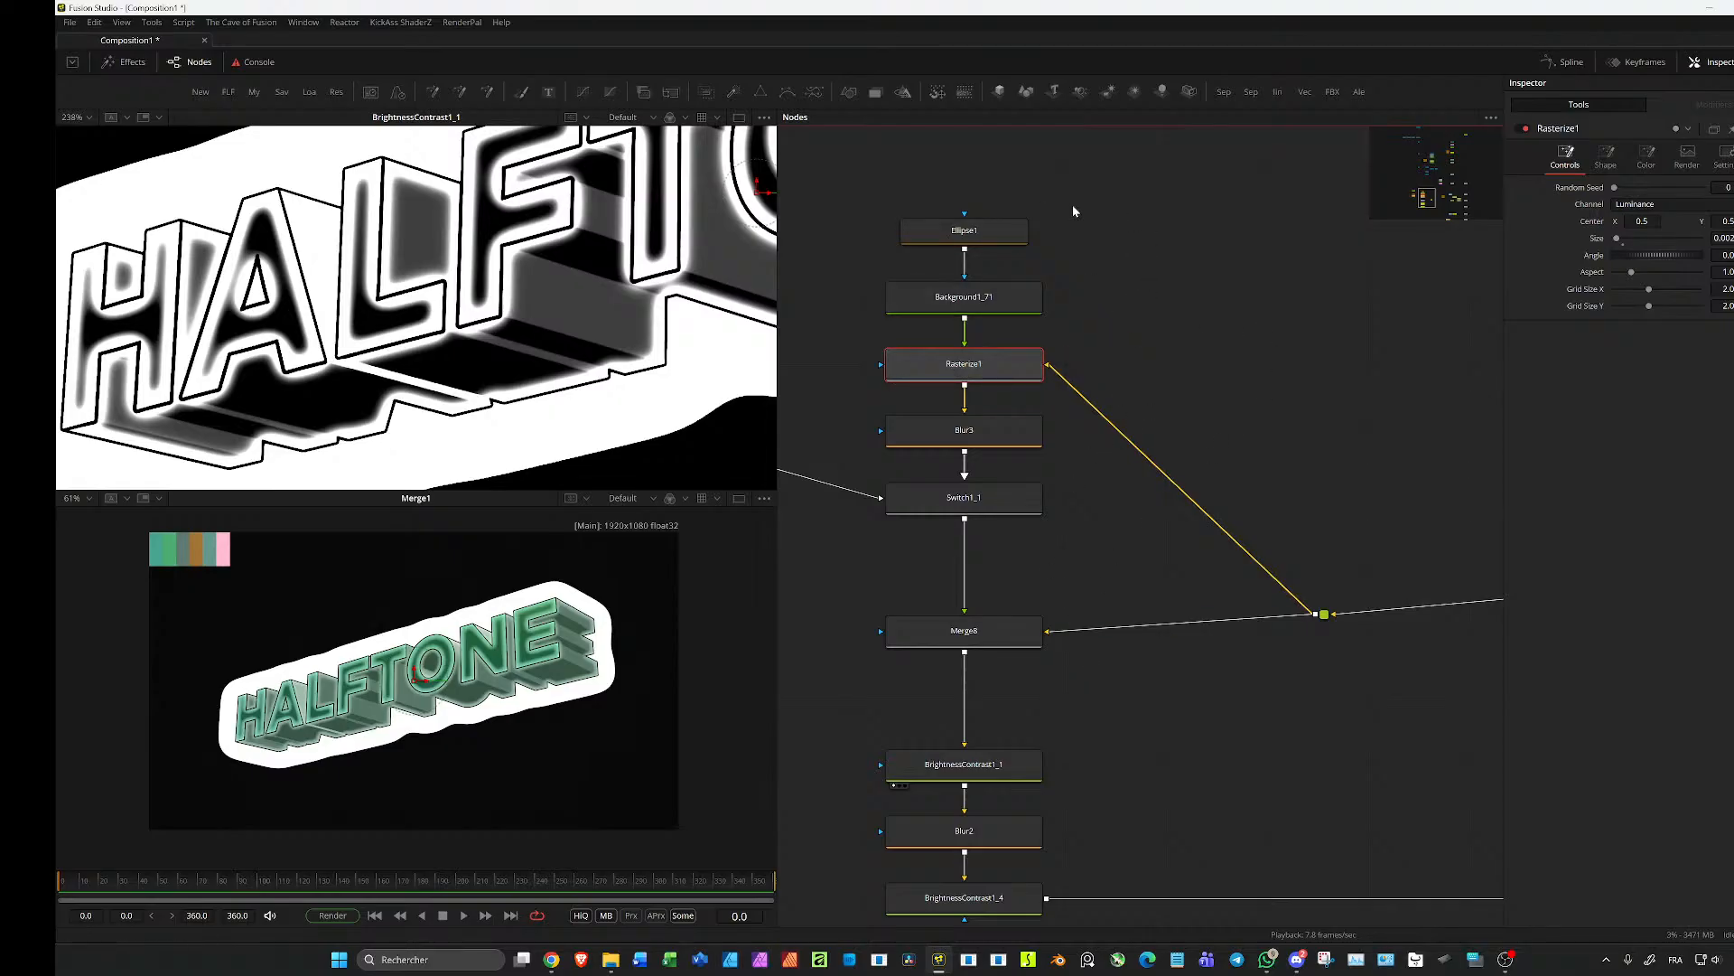
Step: Display Background1_71 with its transparency checkerboard in the upper viewer and return its color to white
left_click_drag(994, 298, 569, 340)
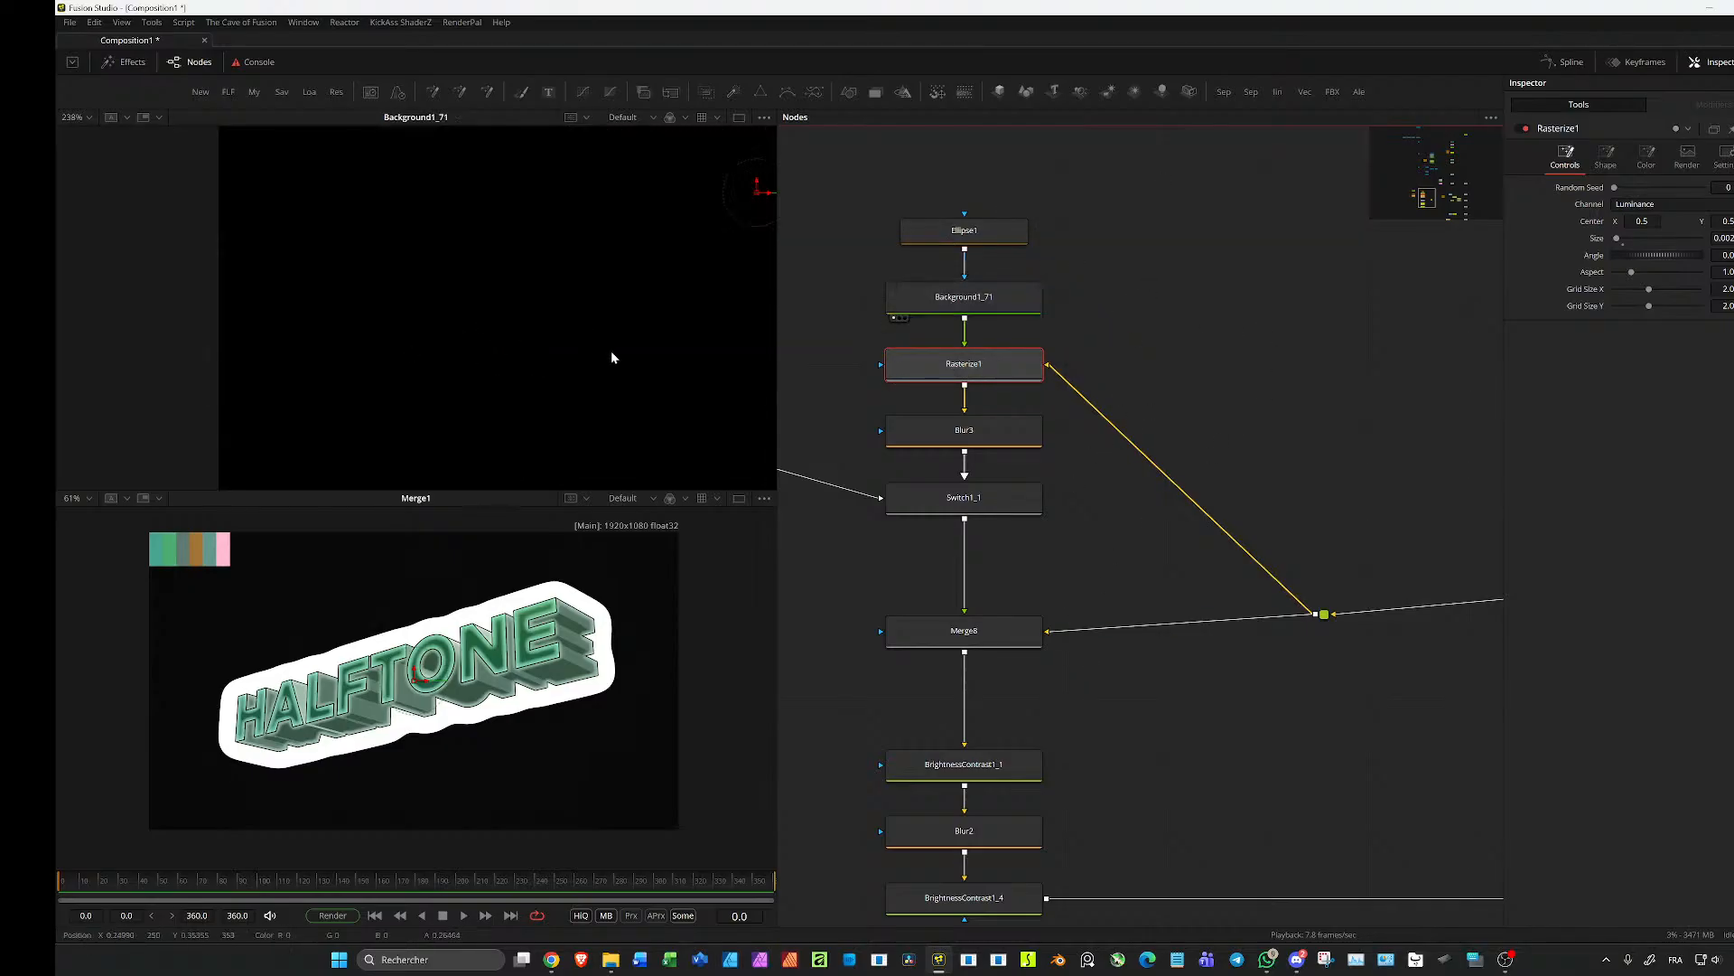
left_click(666, 117)
left_click(985, 298)
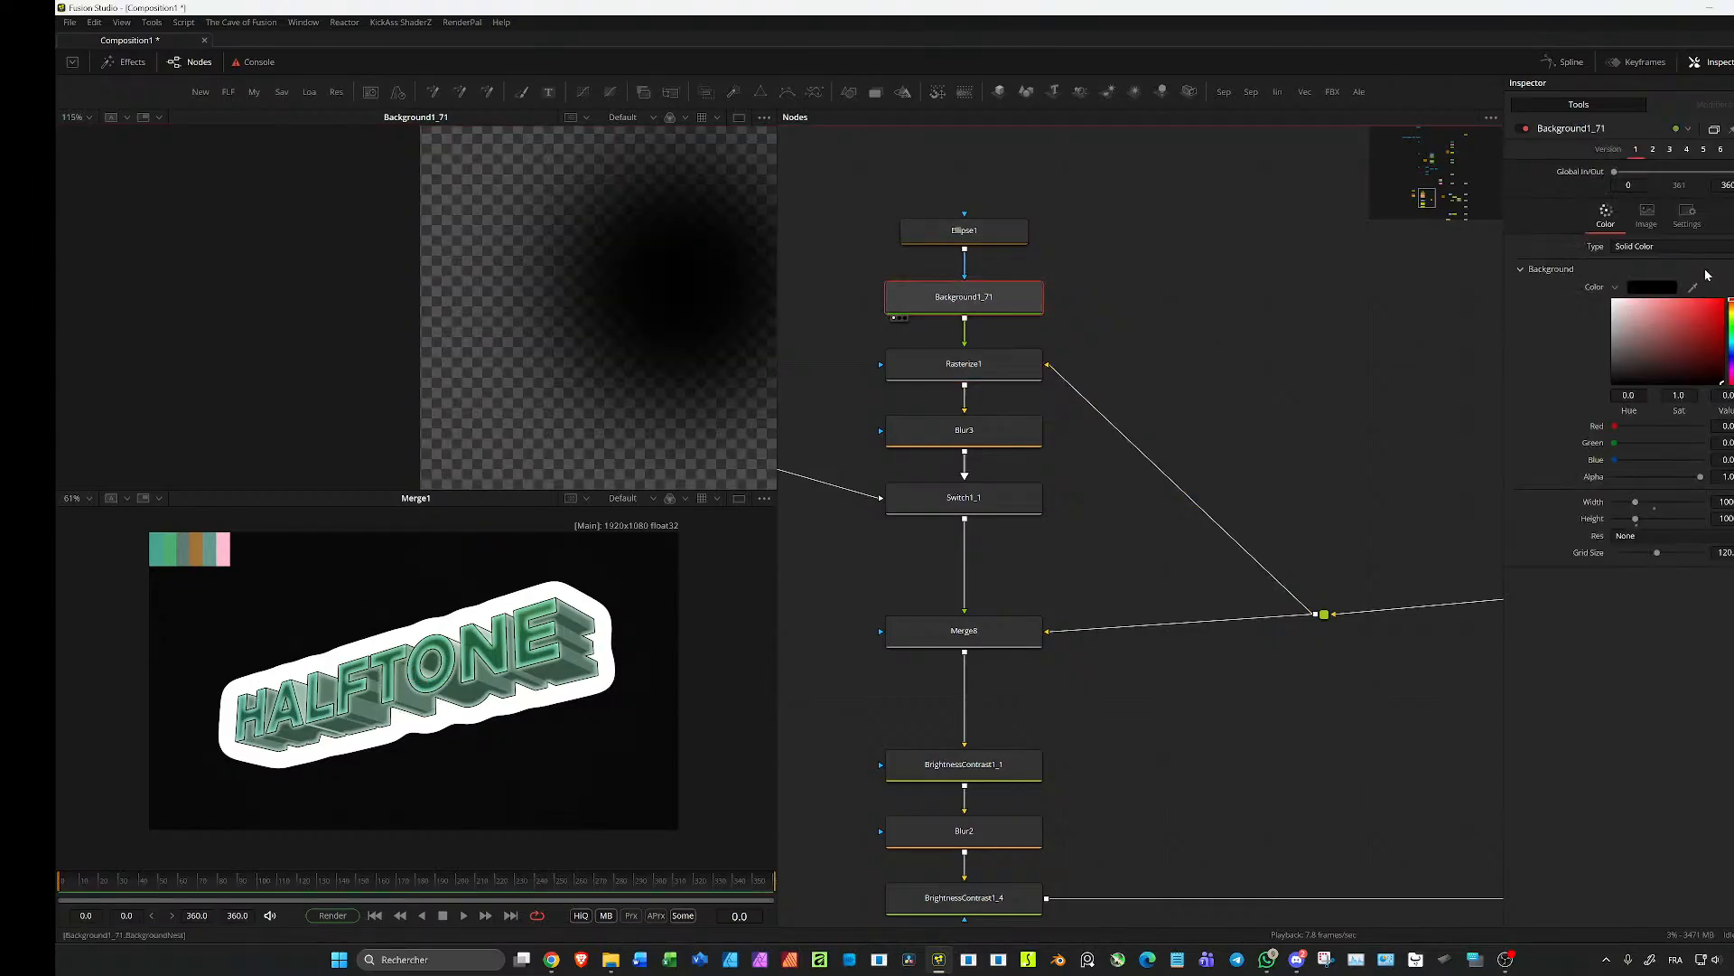
Step: Display Rasterize1 in the upper viewer and set its shape color to Solid black
left_click(998, 364)
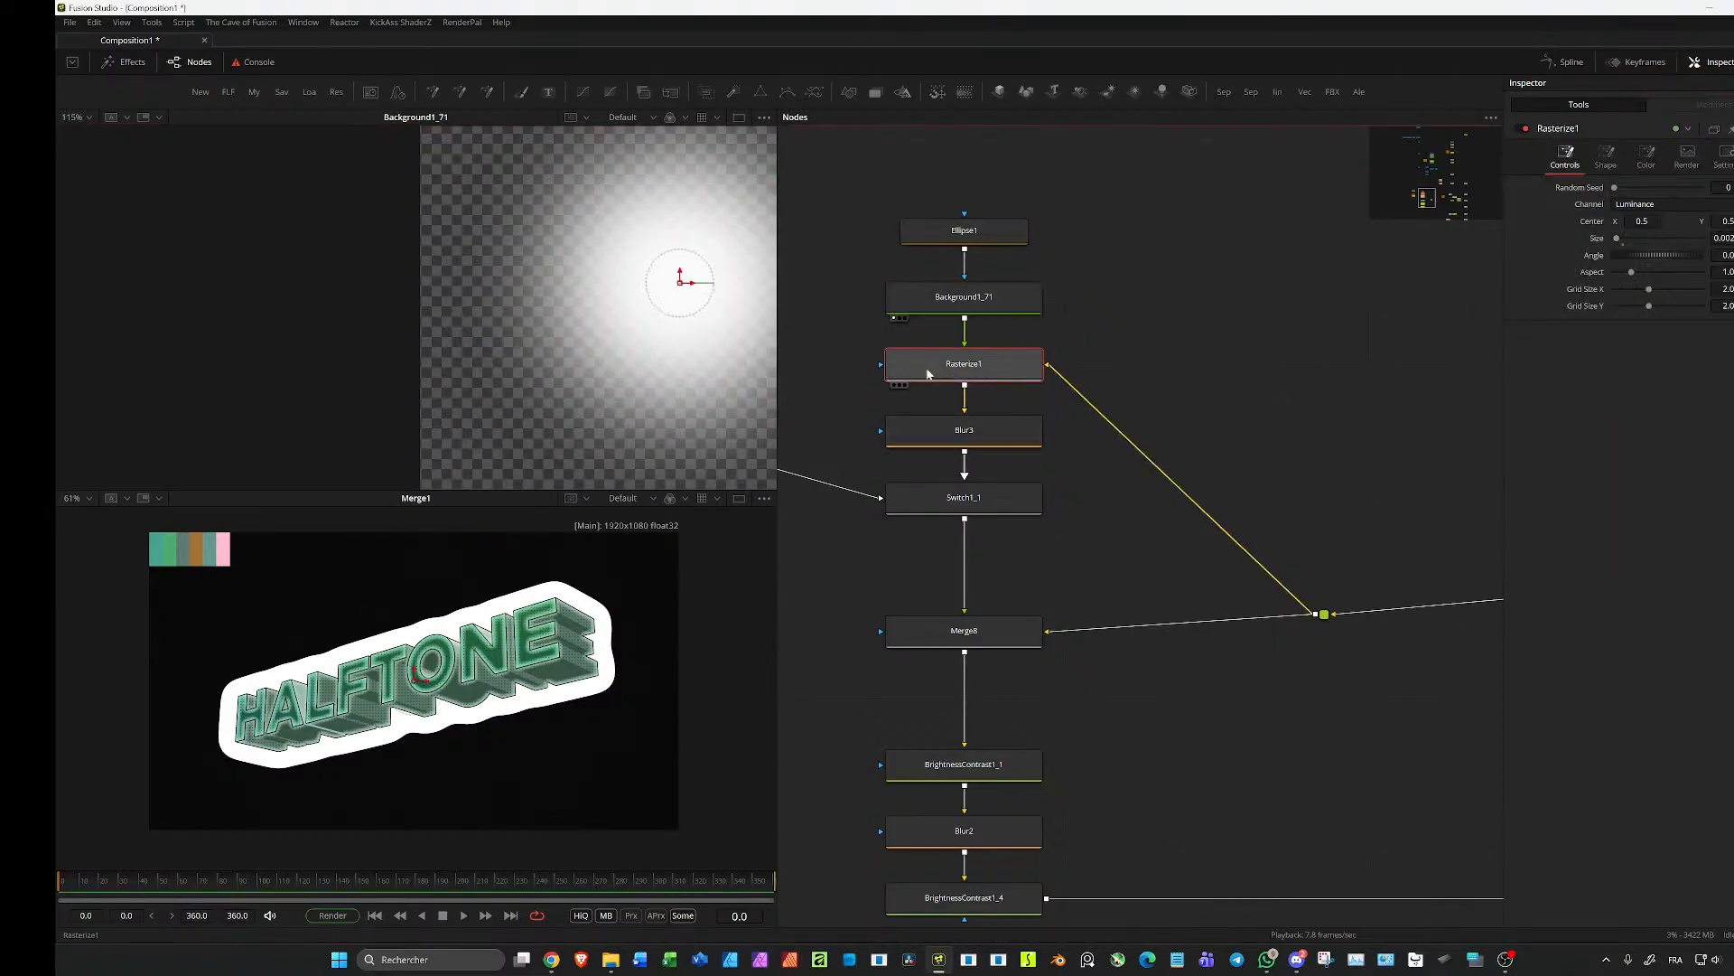
key("1")
left_click(1648, 156)
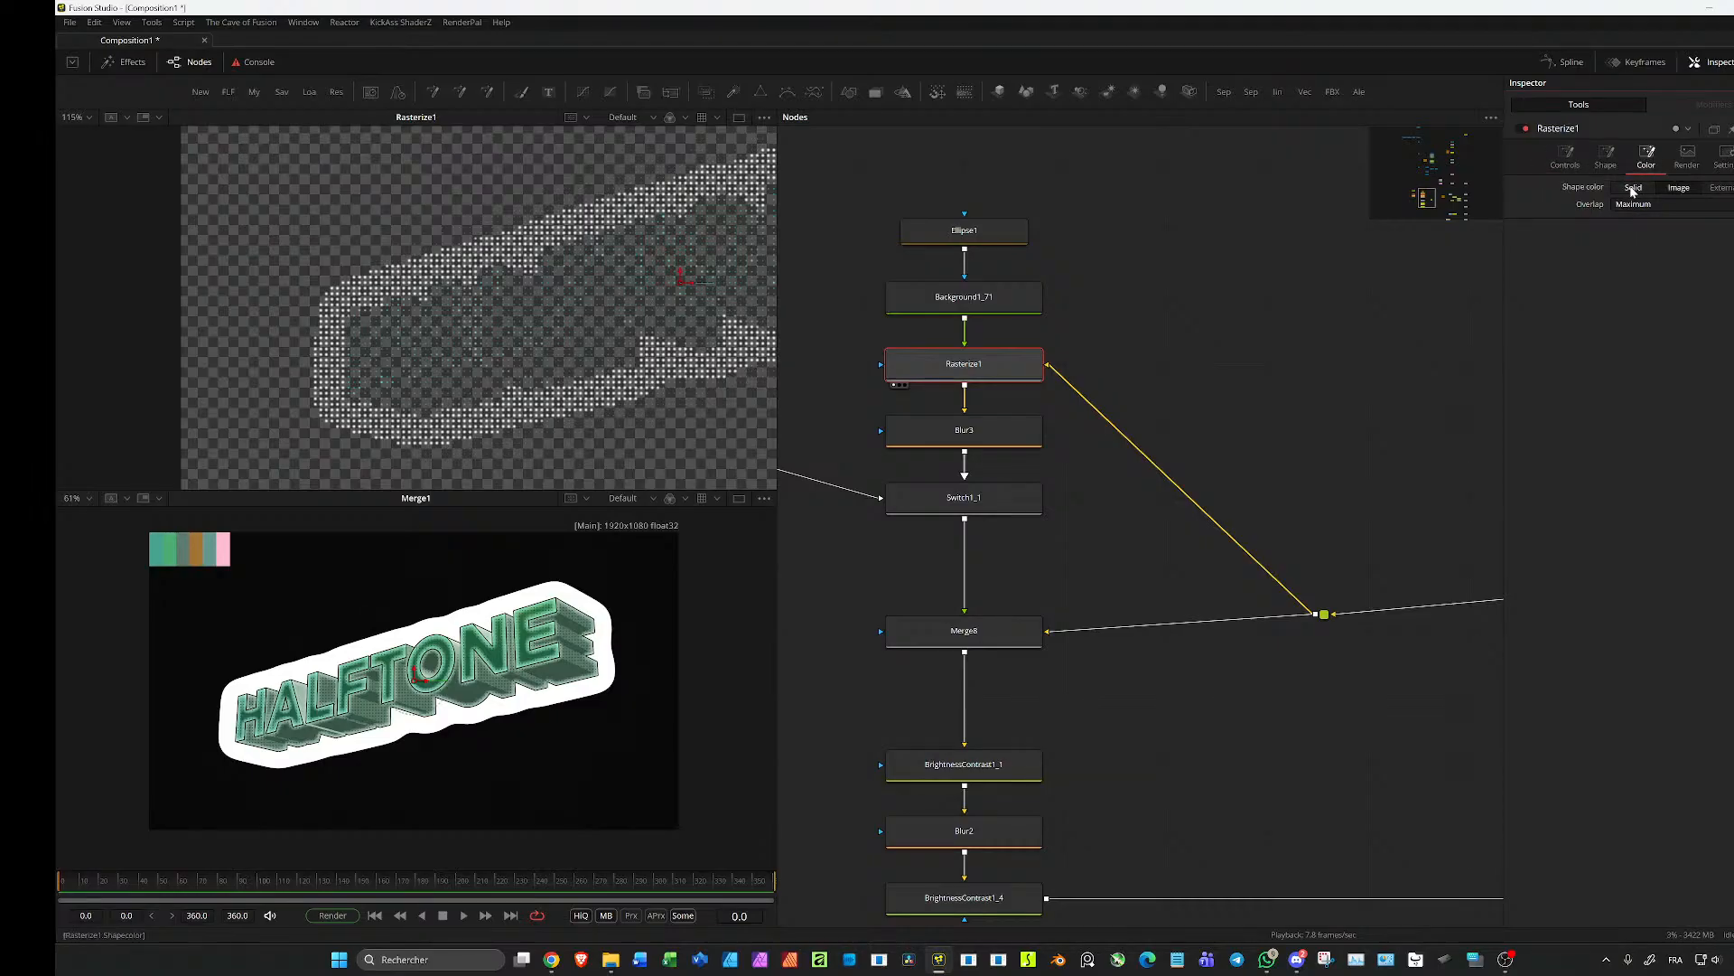
left_click(1626, 188)
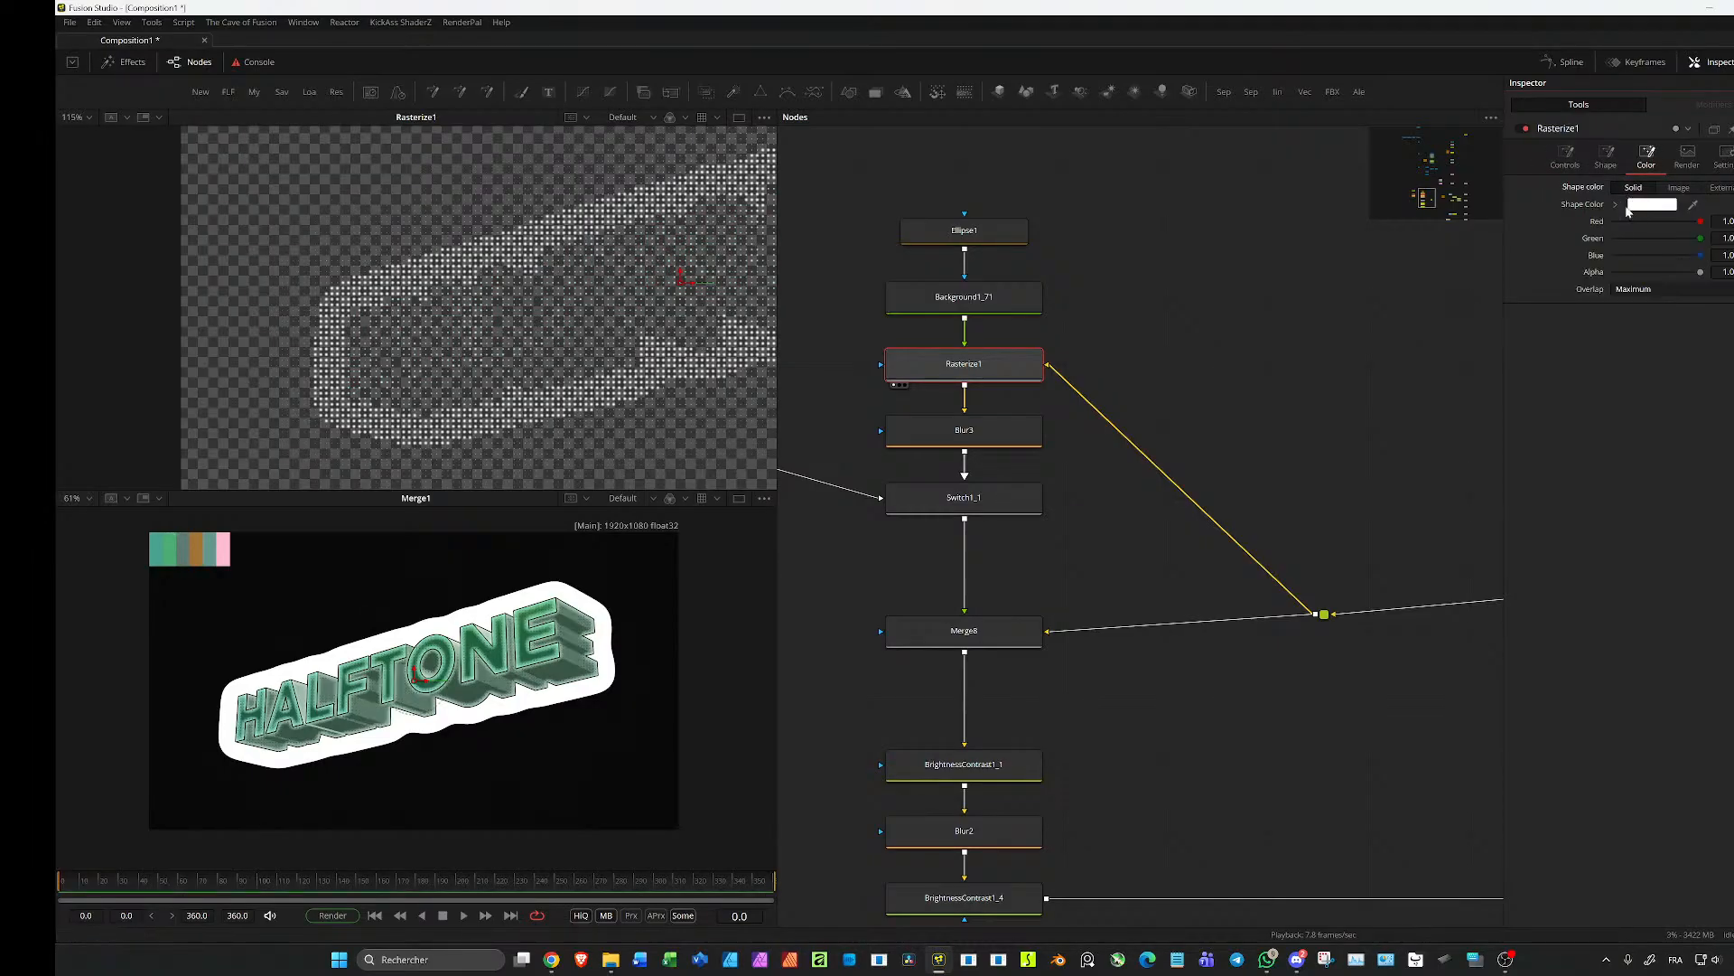
scroll(647, 328, "up", 10)
scroll(542, 328, "down", 9)
Step: Compare the black dots in Merge8 with the grid pattern from Blur1 in the upper viewer
left_click_drag(1091, 548, 1096, 459)
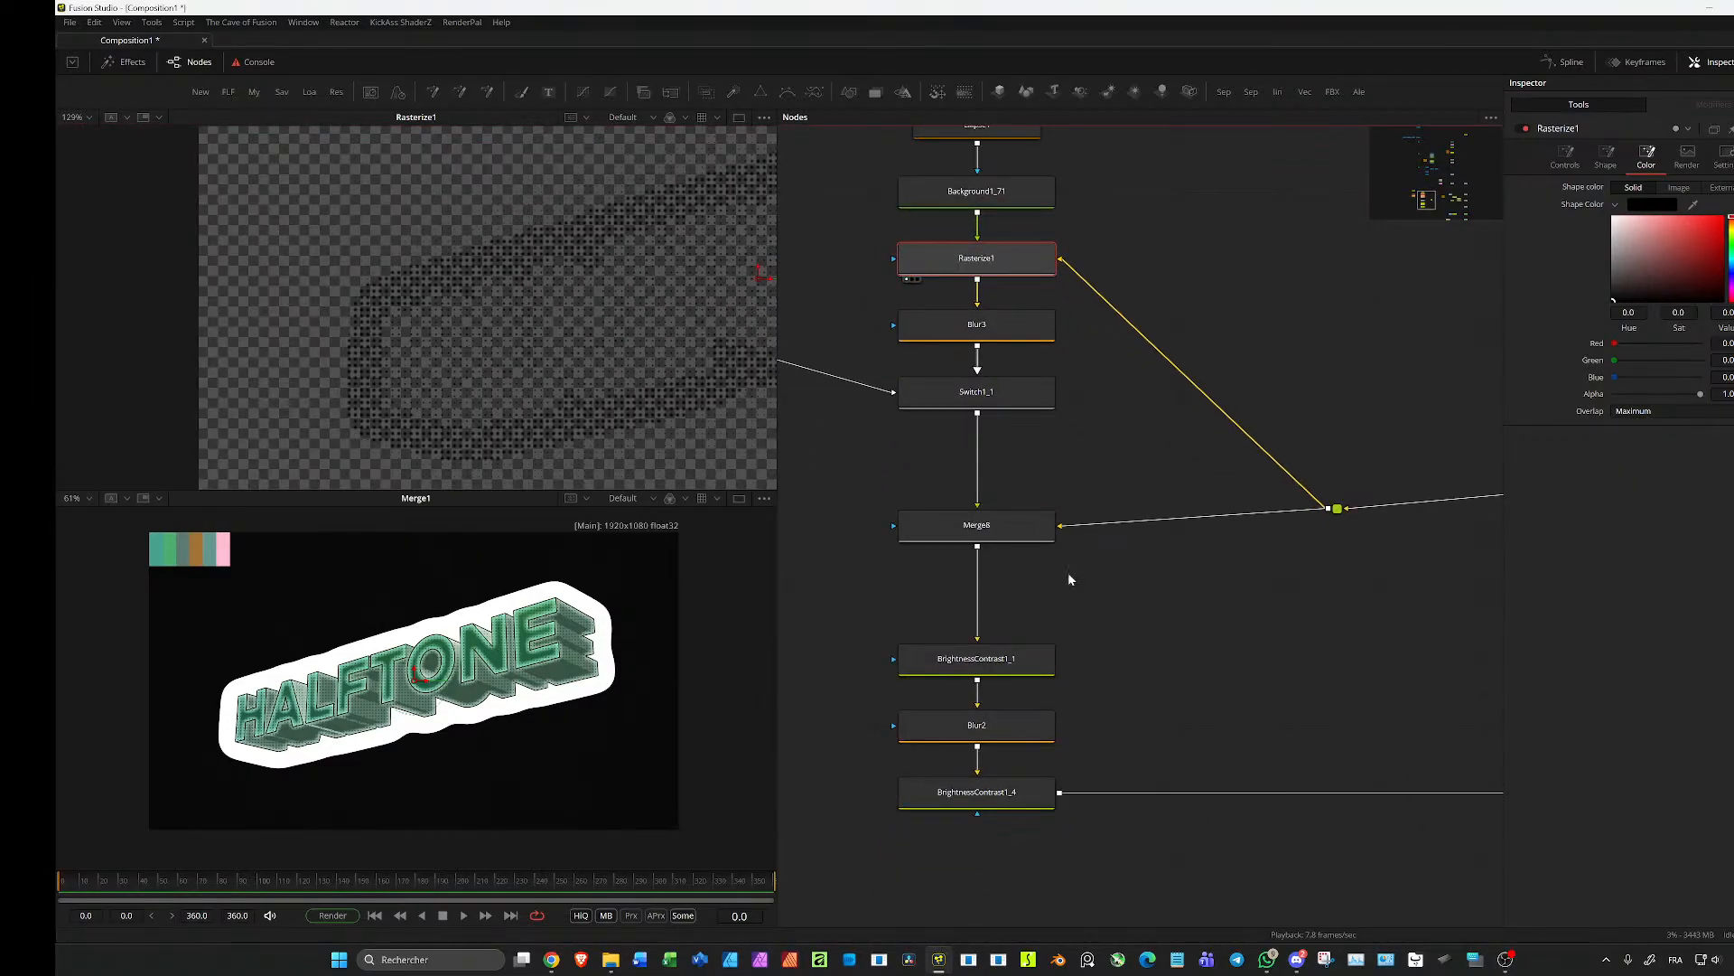
left_click(989, 526)
key("1")
scroll(1250, 473, "left", 5)
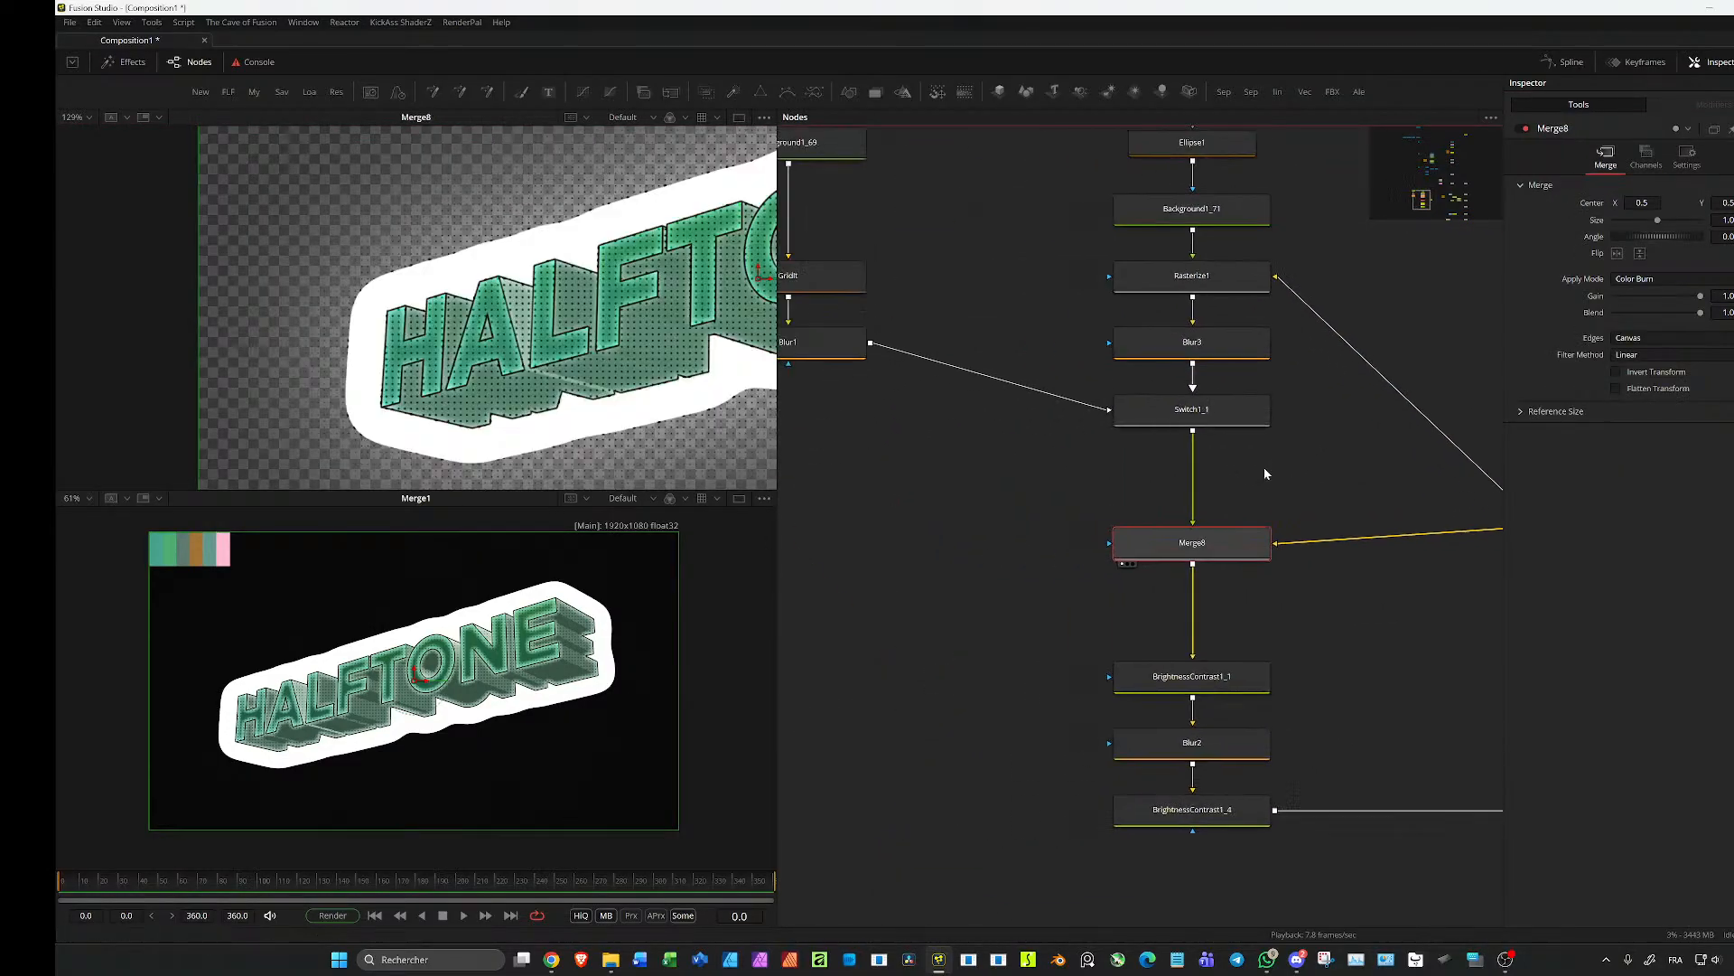
key("1")
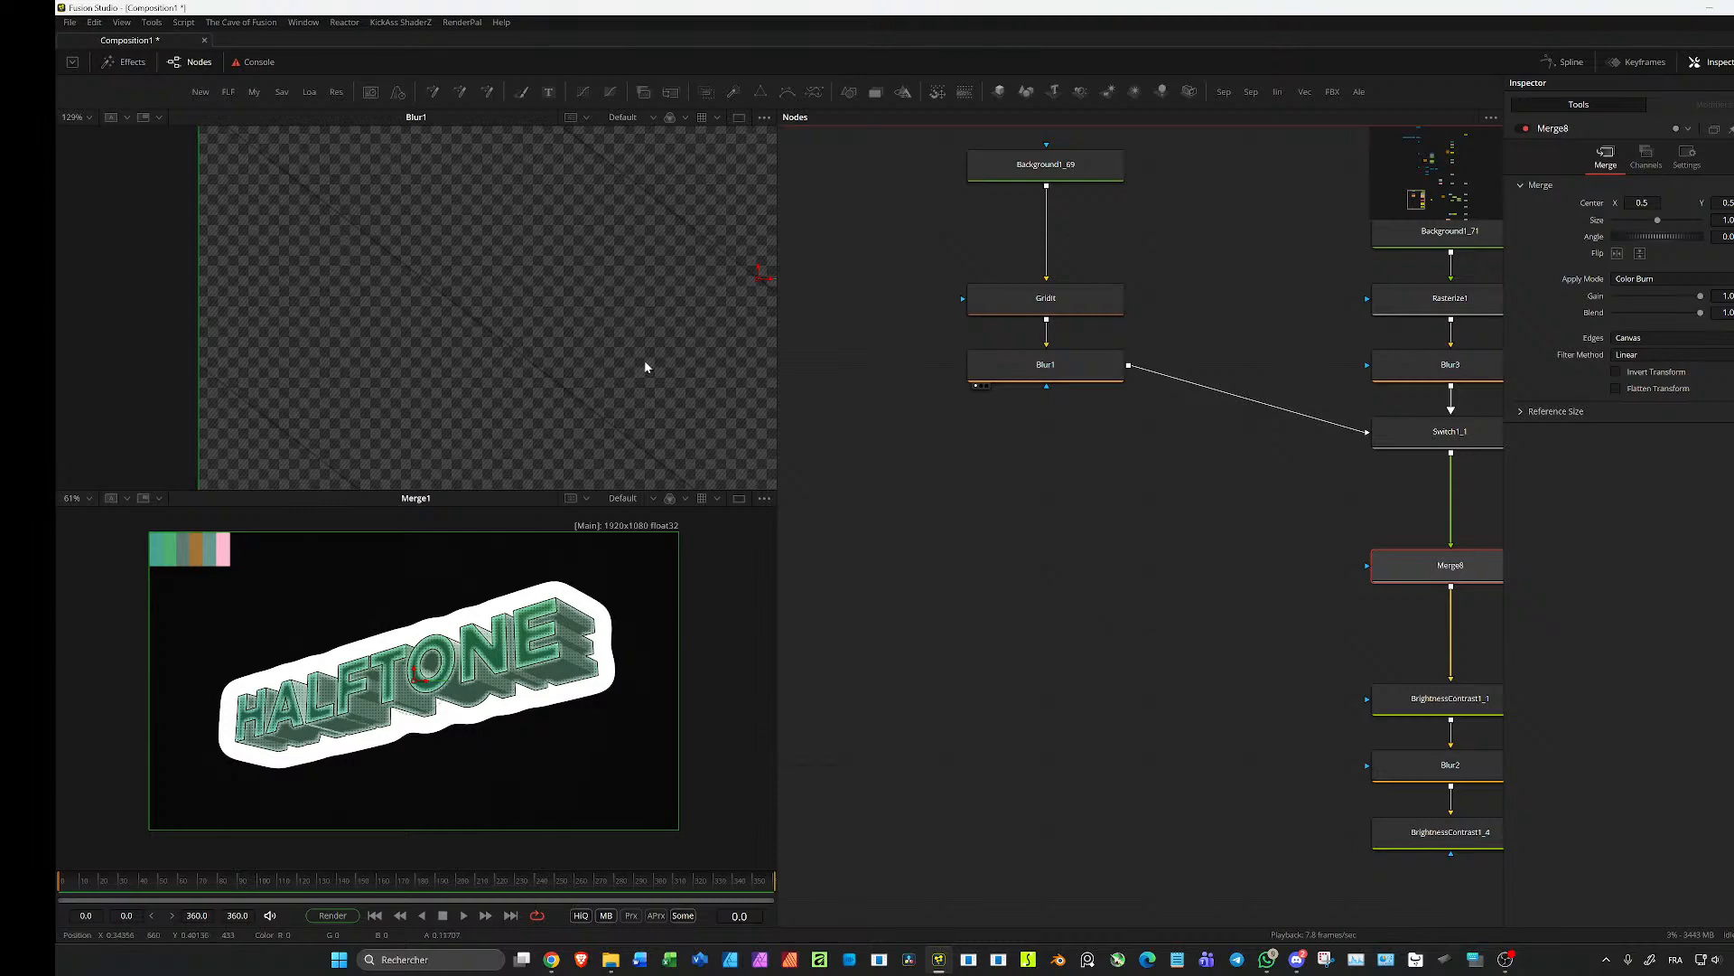
scroll(696, 369, "up", 6)
scroll(738, 368, "down", 5)
left_click_drag(1482, 596, 1120, 503)
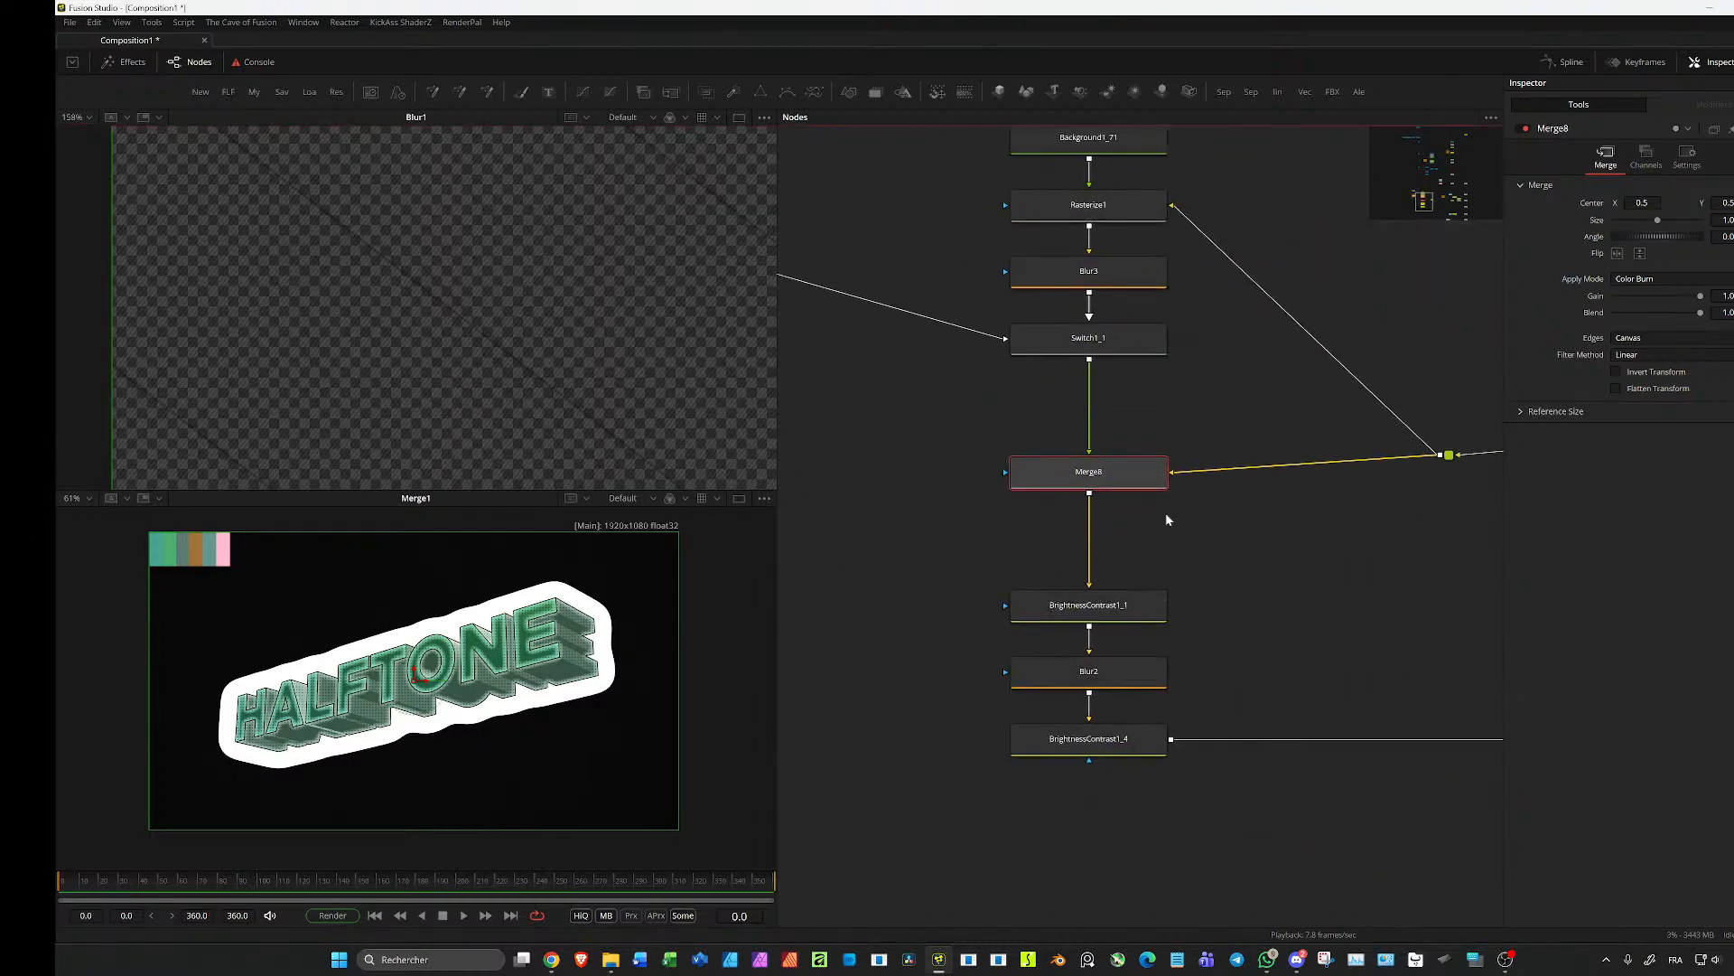
Step: Display BrightnessContrast1_1 in the upper viewer at close range and open its settings
left_click(1094, 586)
scroll(644, 384, "up", 4)
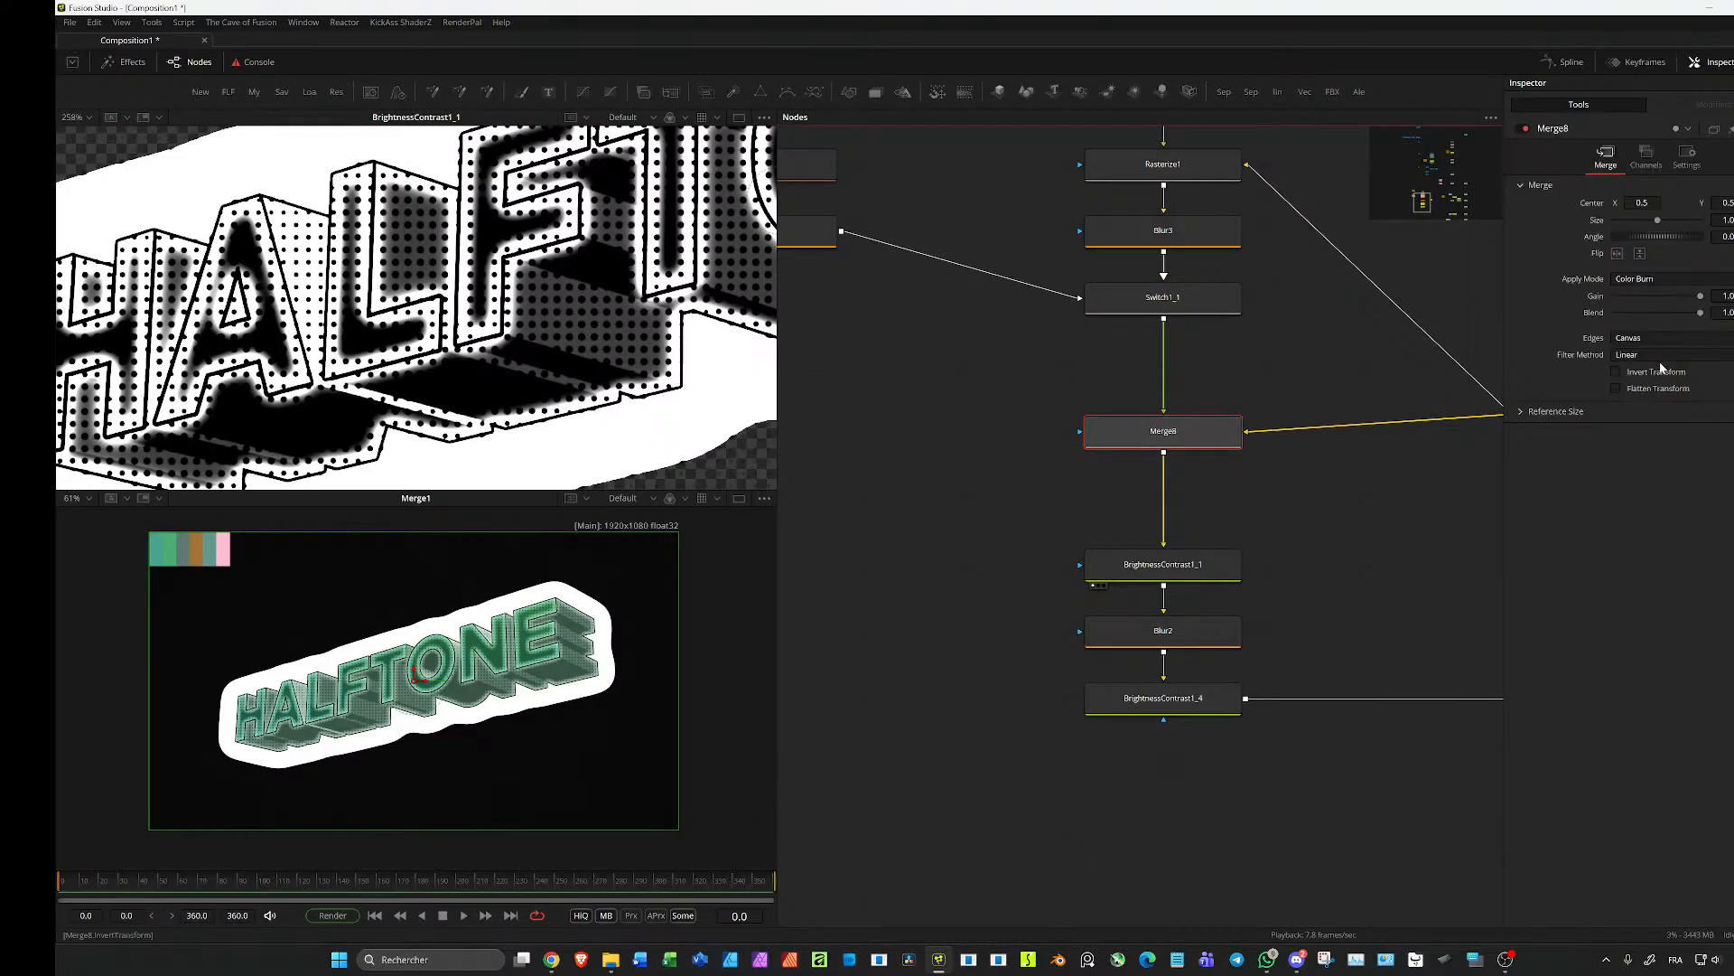
left_click(1220, 566)
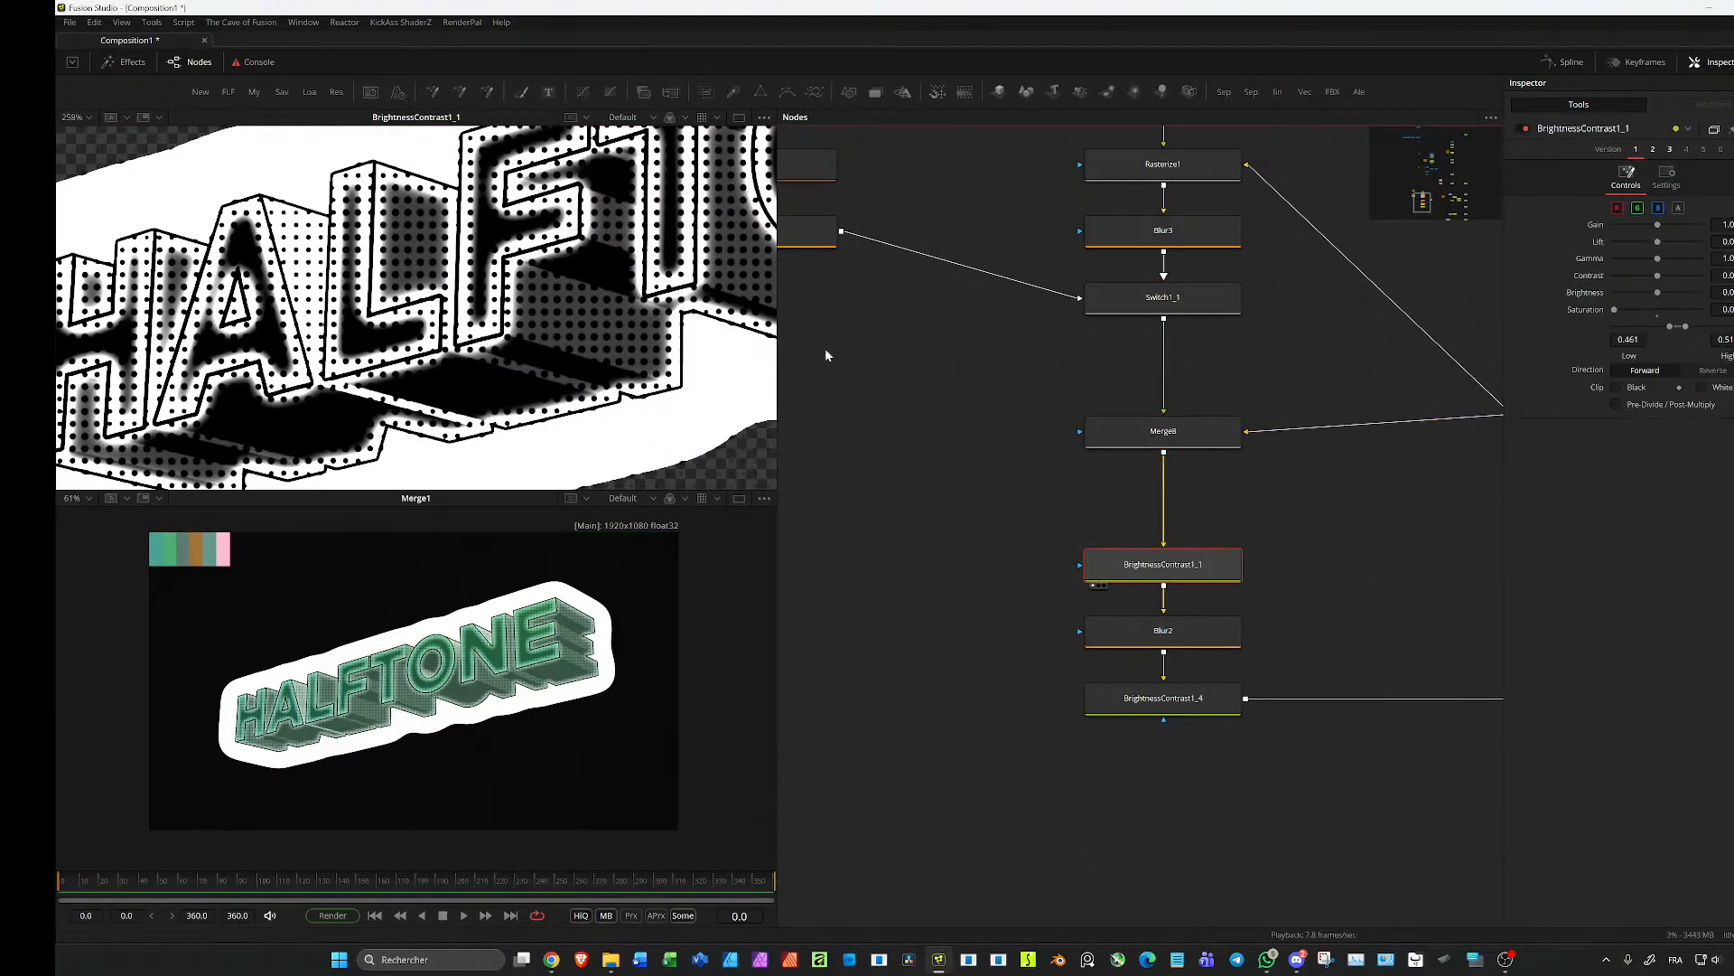
Step: Set BrightnessContrast1_1's Low value to 0.467, raise its lift slightly, and show BrightnessContrast1_4 in the upper viewer
mouse_move(1677, 327)
left_mouse_down()
mouse_move(1695, 327)
mouse_move(1679, 327)
left_mouse_up()
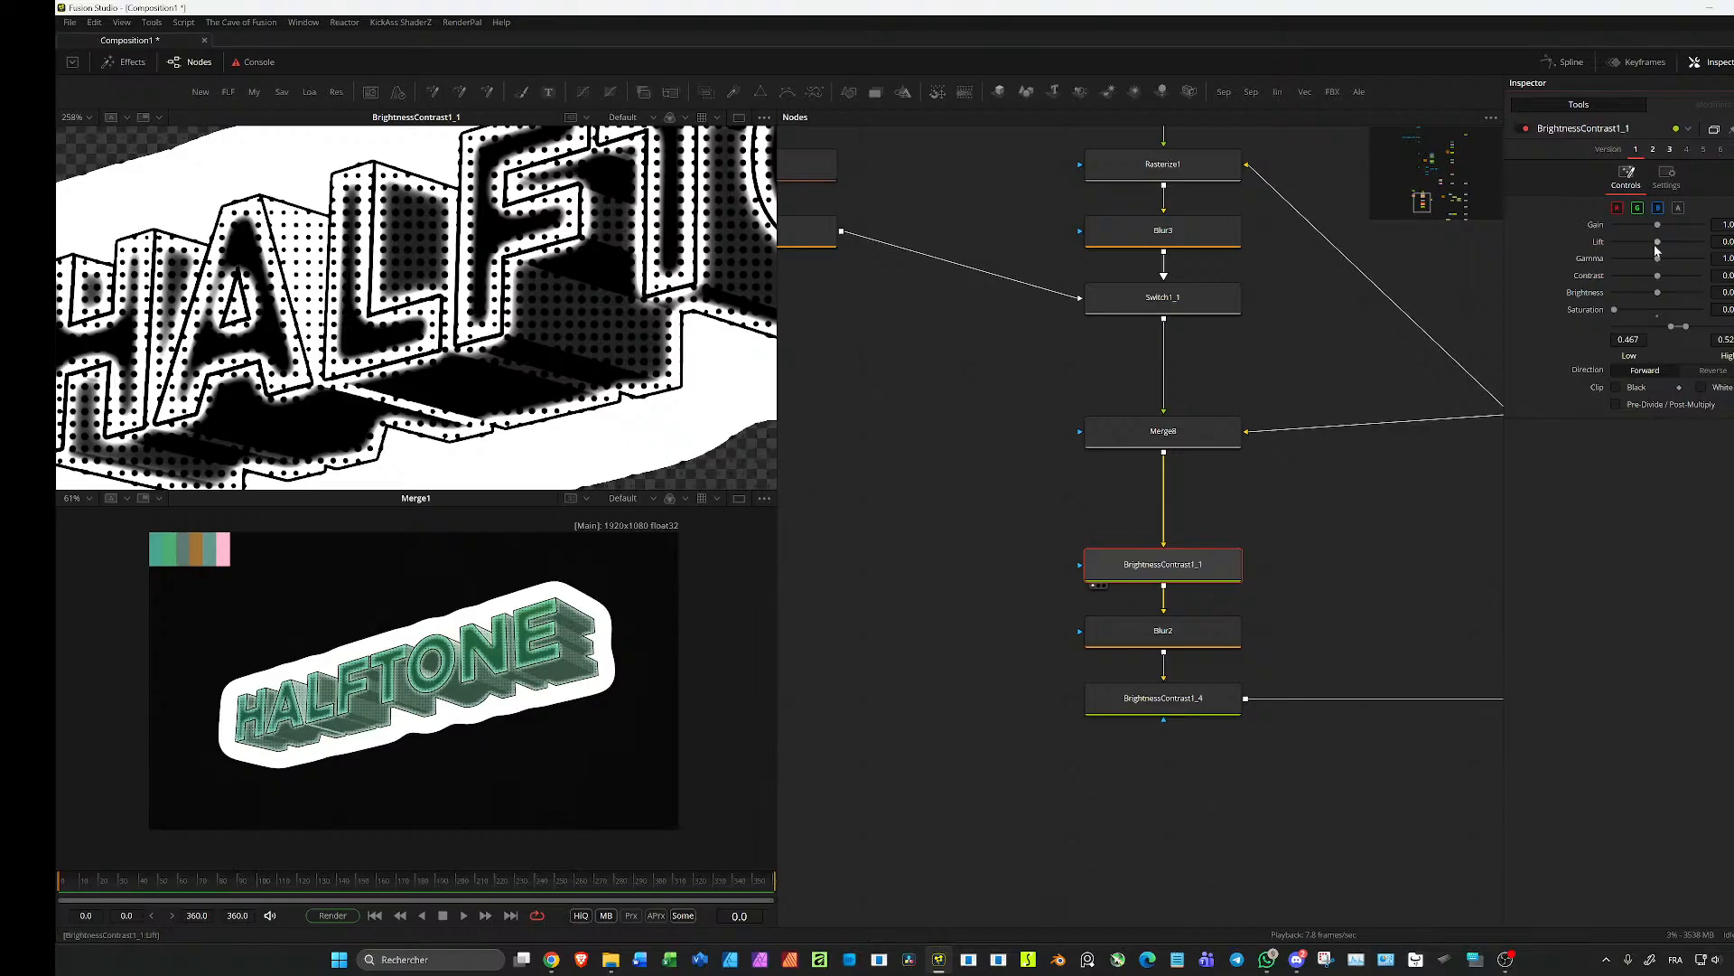
left_click_drag(1659, 244, 1661, 244)
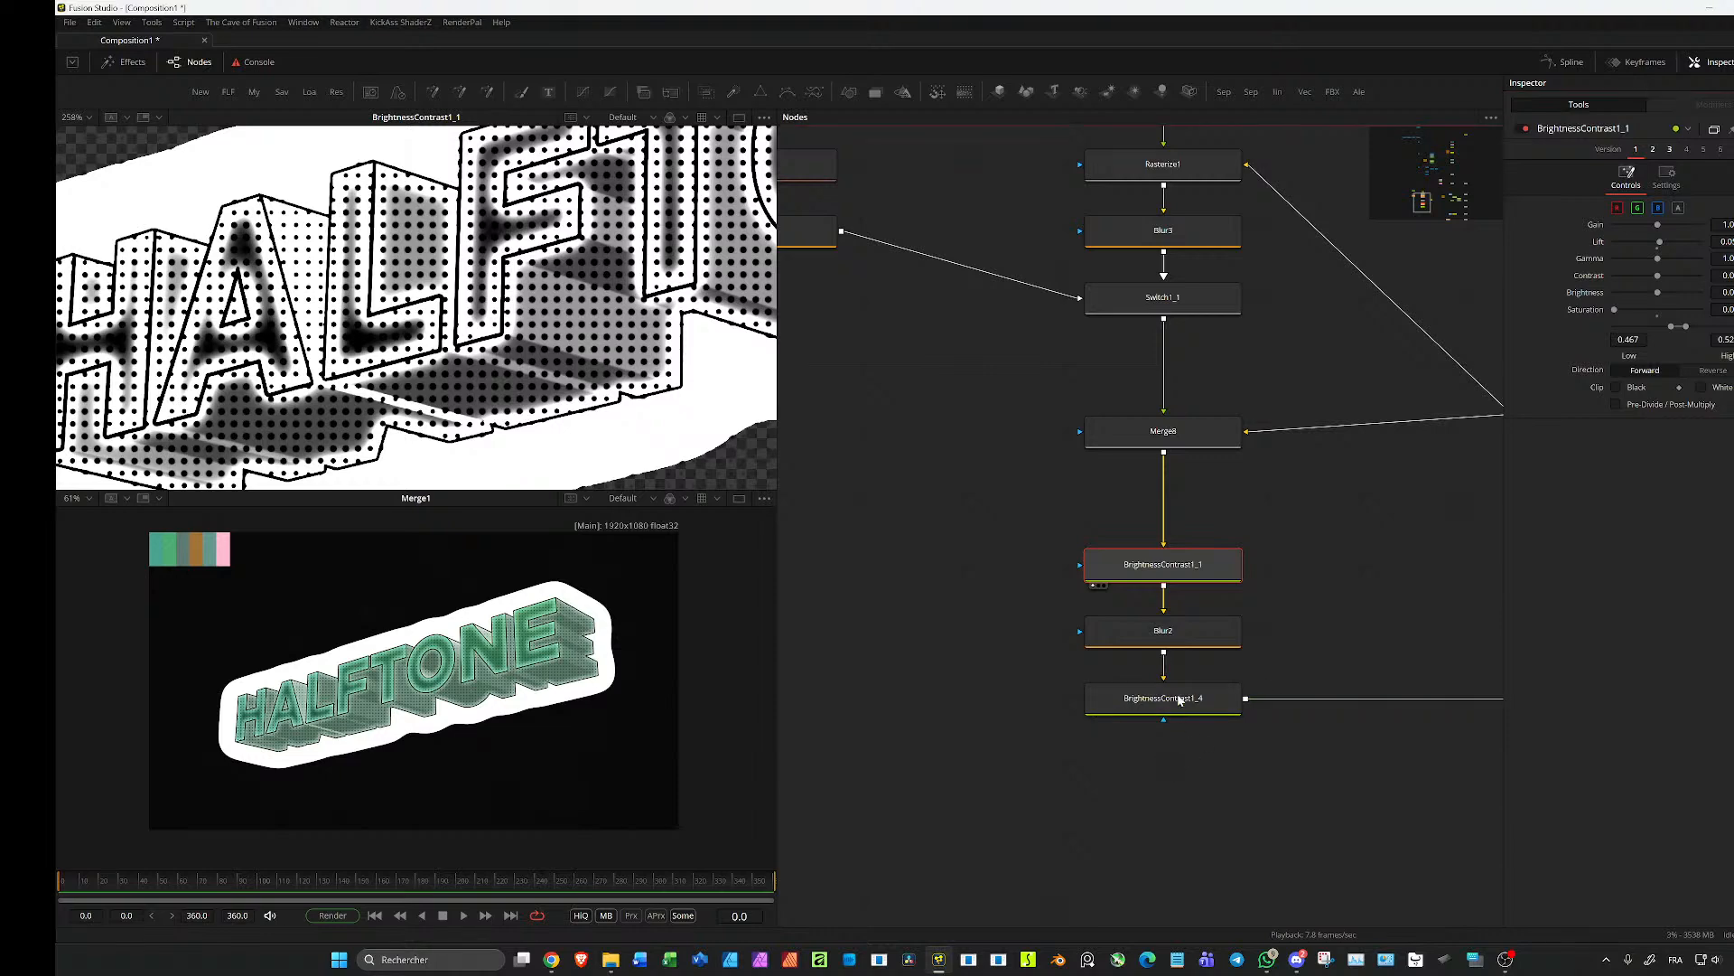
left_click(1132, 698)
key("1")
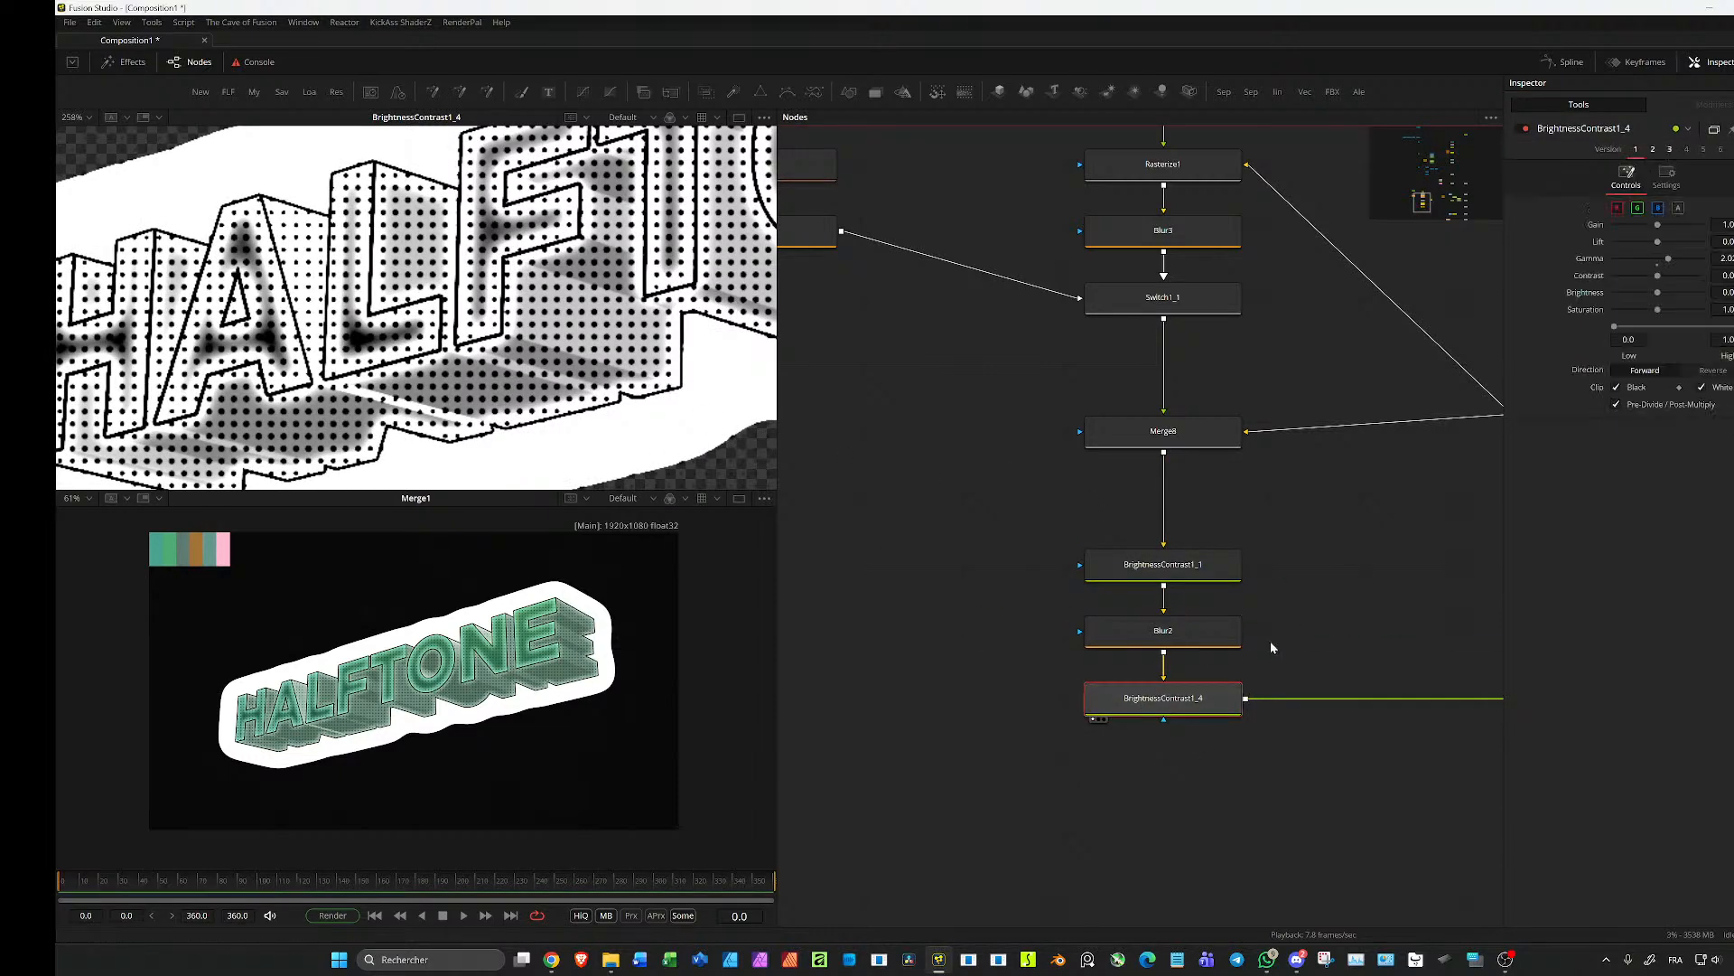
Step: Adjust the blur size to about 1.4 on Blur2 and about 0.6 on Blur3
left_click(1234, 638)
left_click_drag(1723, 239, 1730, 239)
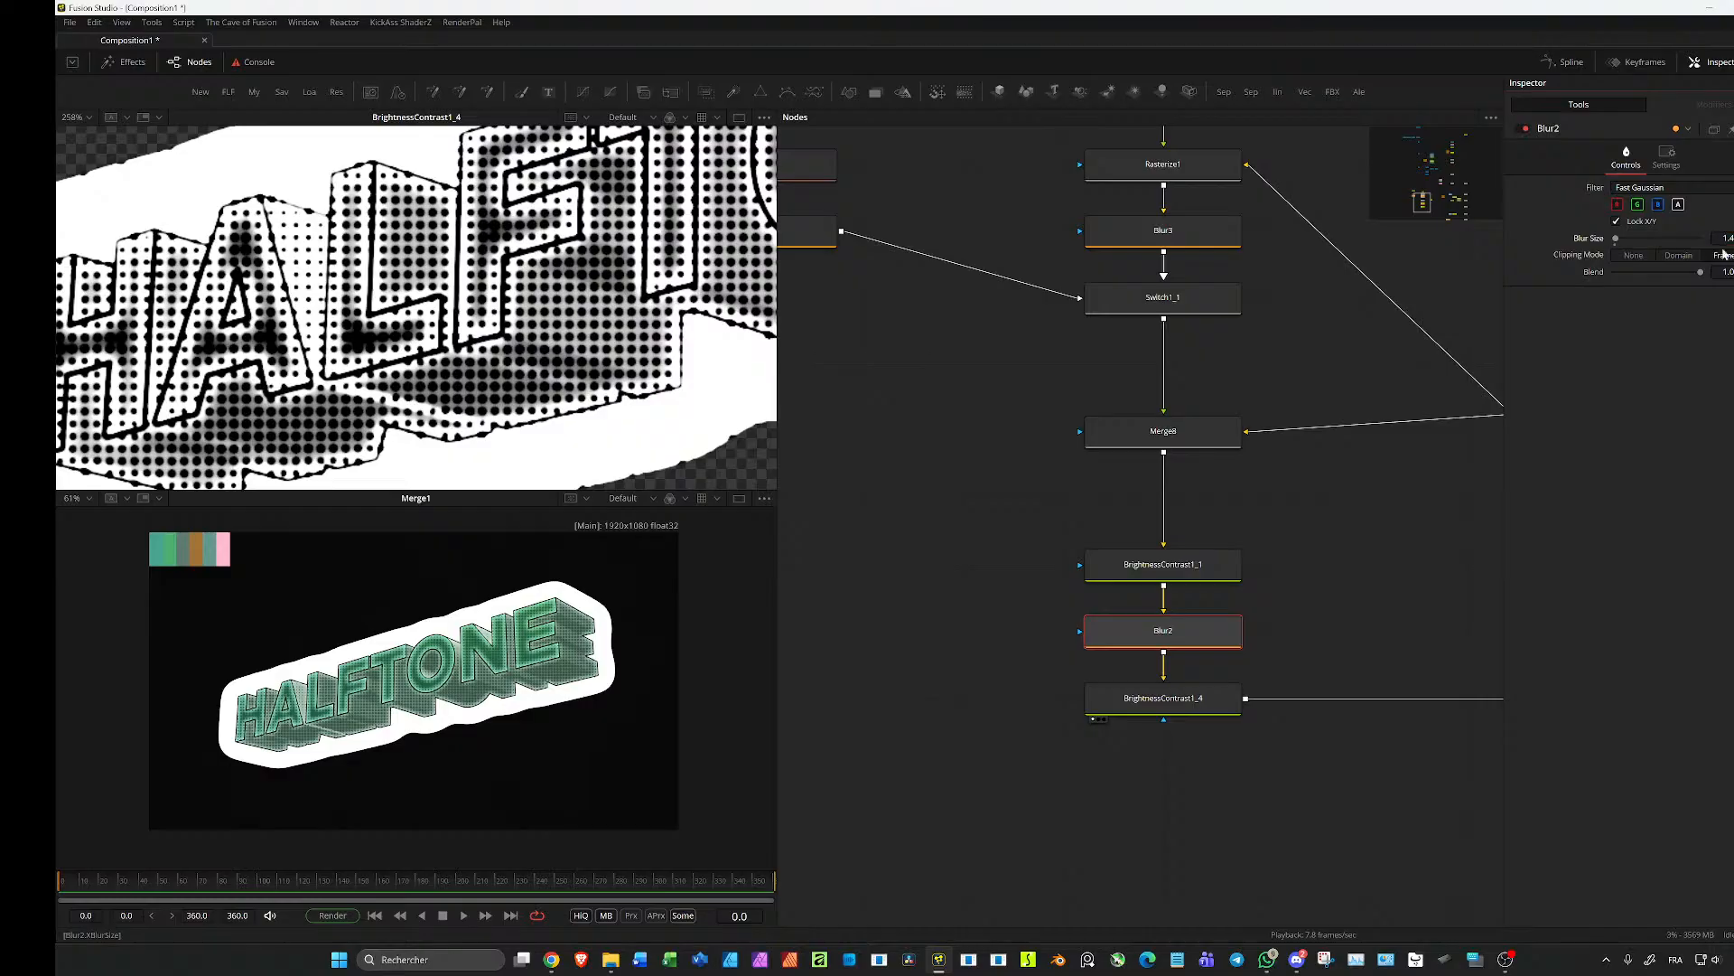
left_click(1164, 230)
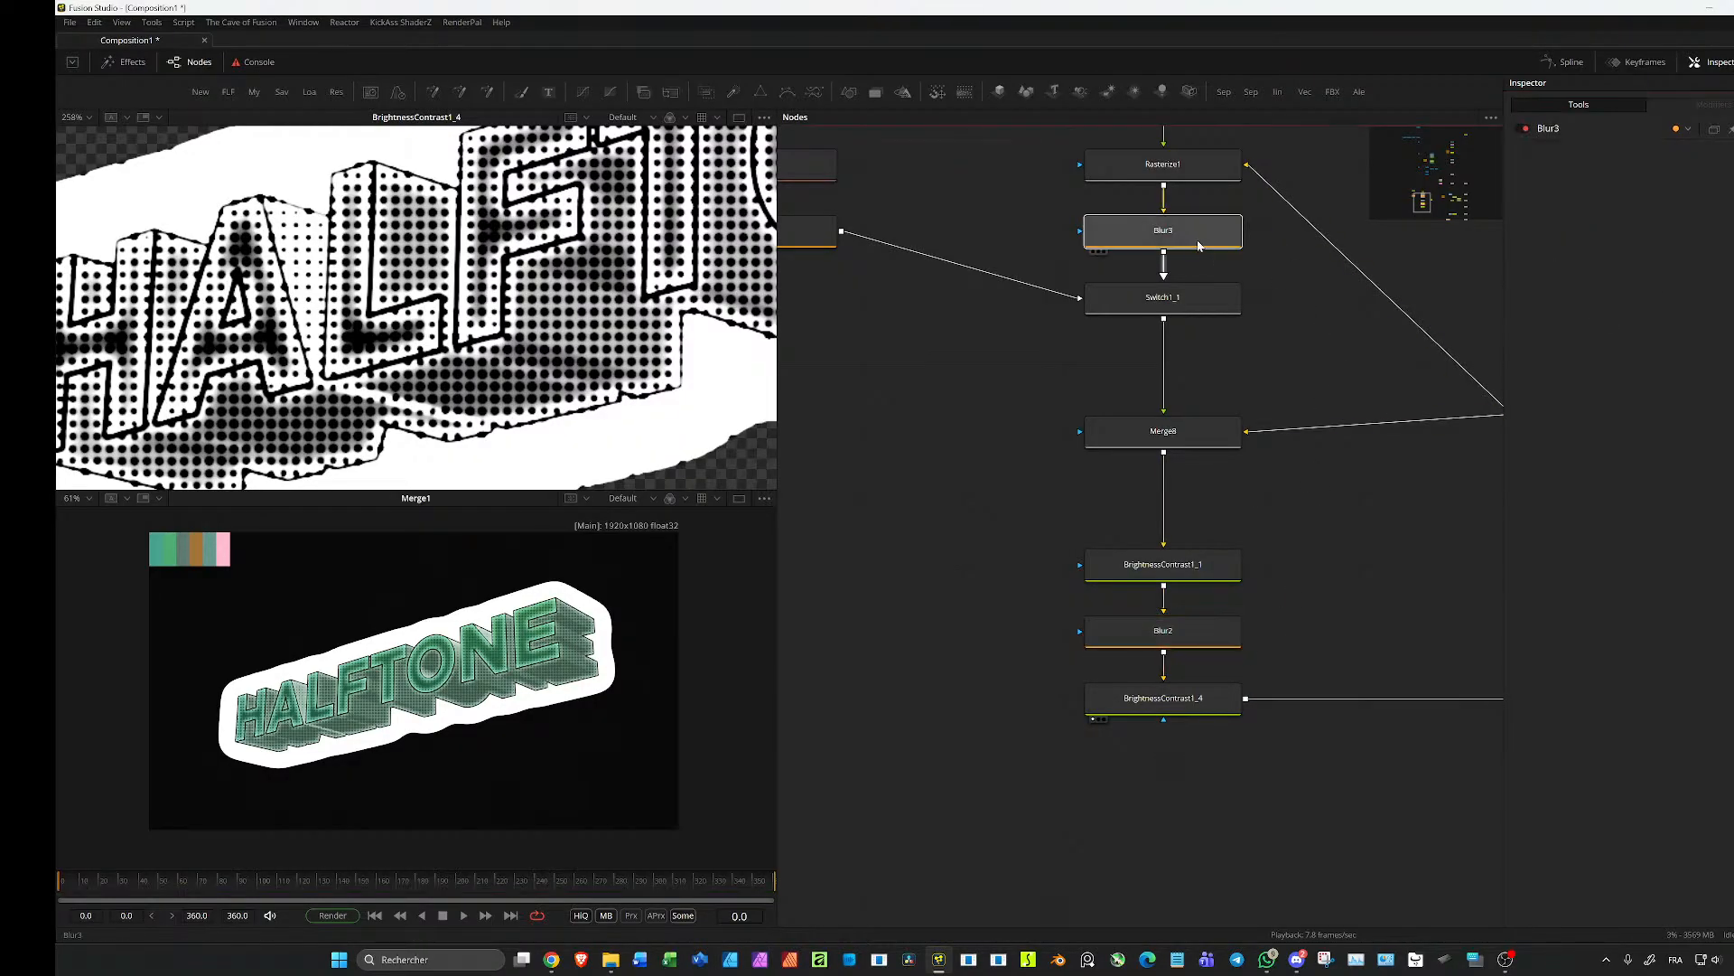
left_click_drag(1724, 238, 1724, 238)
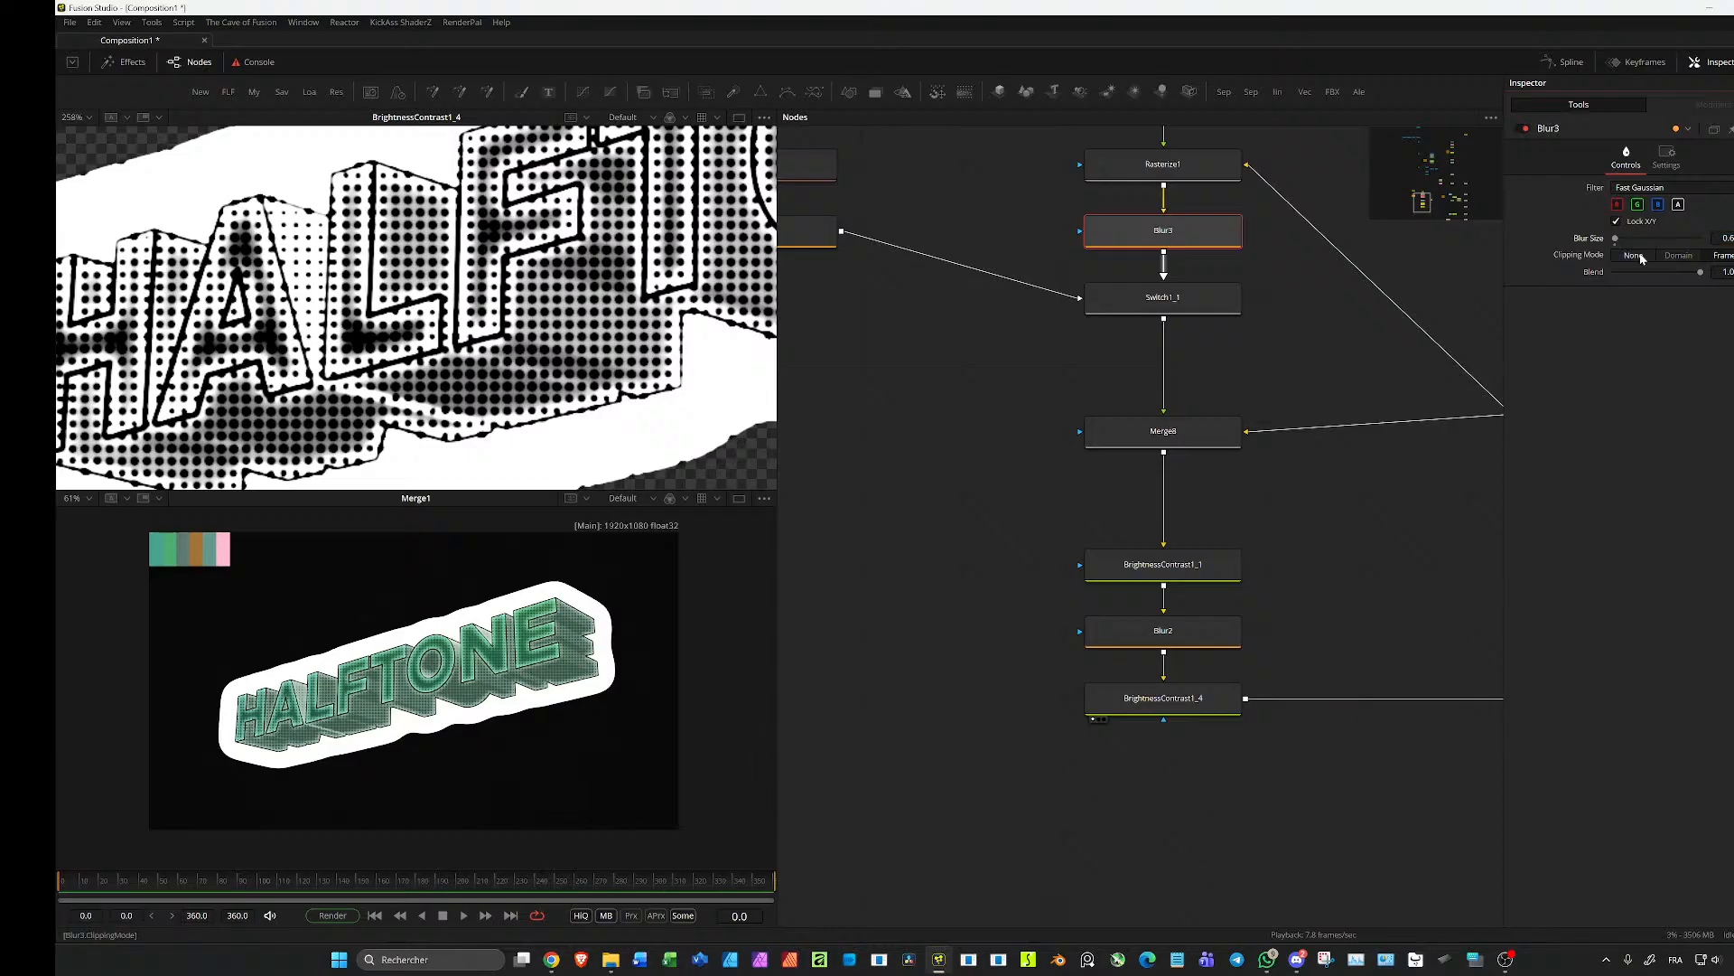
left_click(1318, 228)
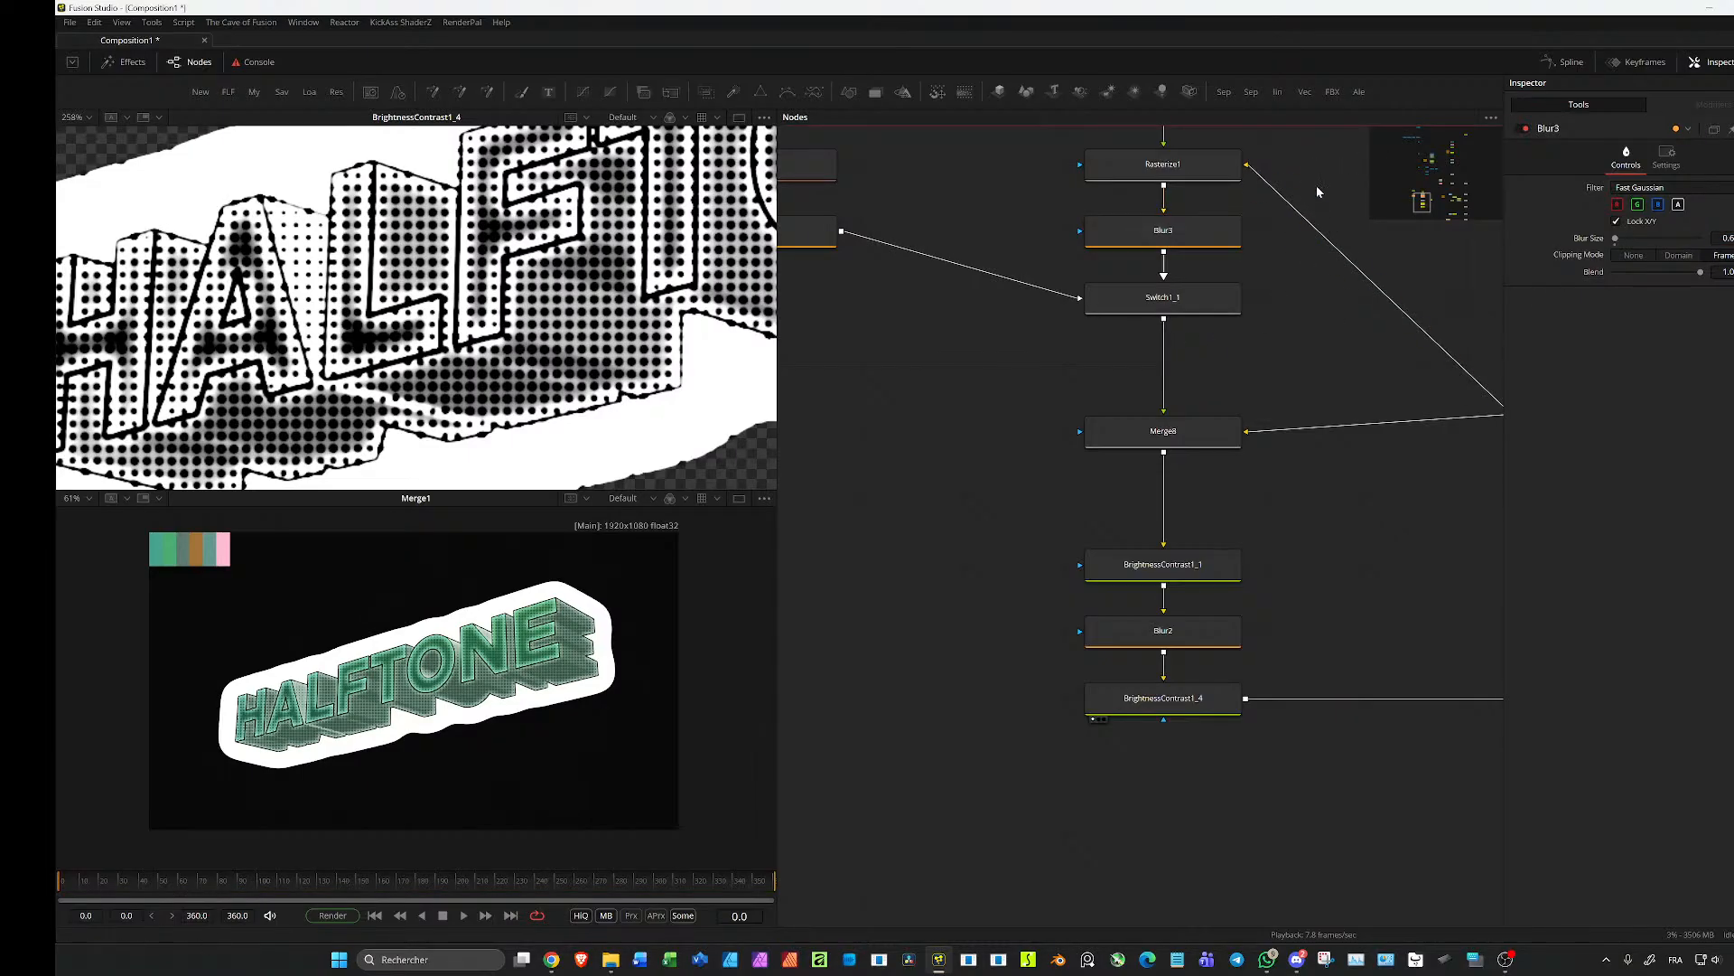
Step: Reduce Rasterize1's dot size to about 0.001 for a finer halftone pattern
left_click(1162, 165)
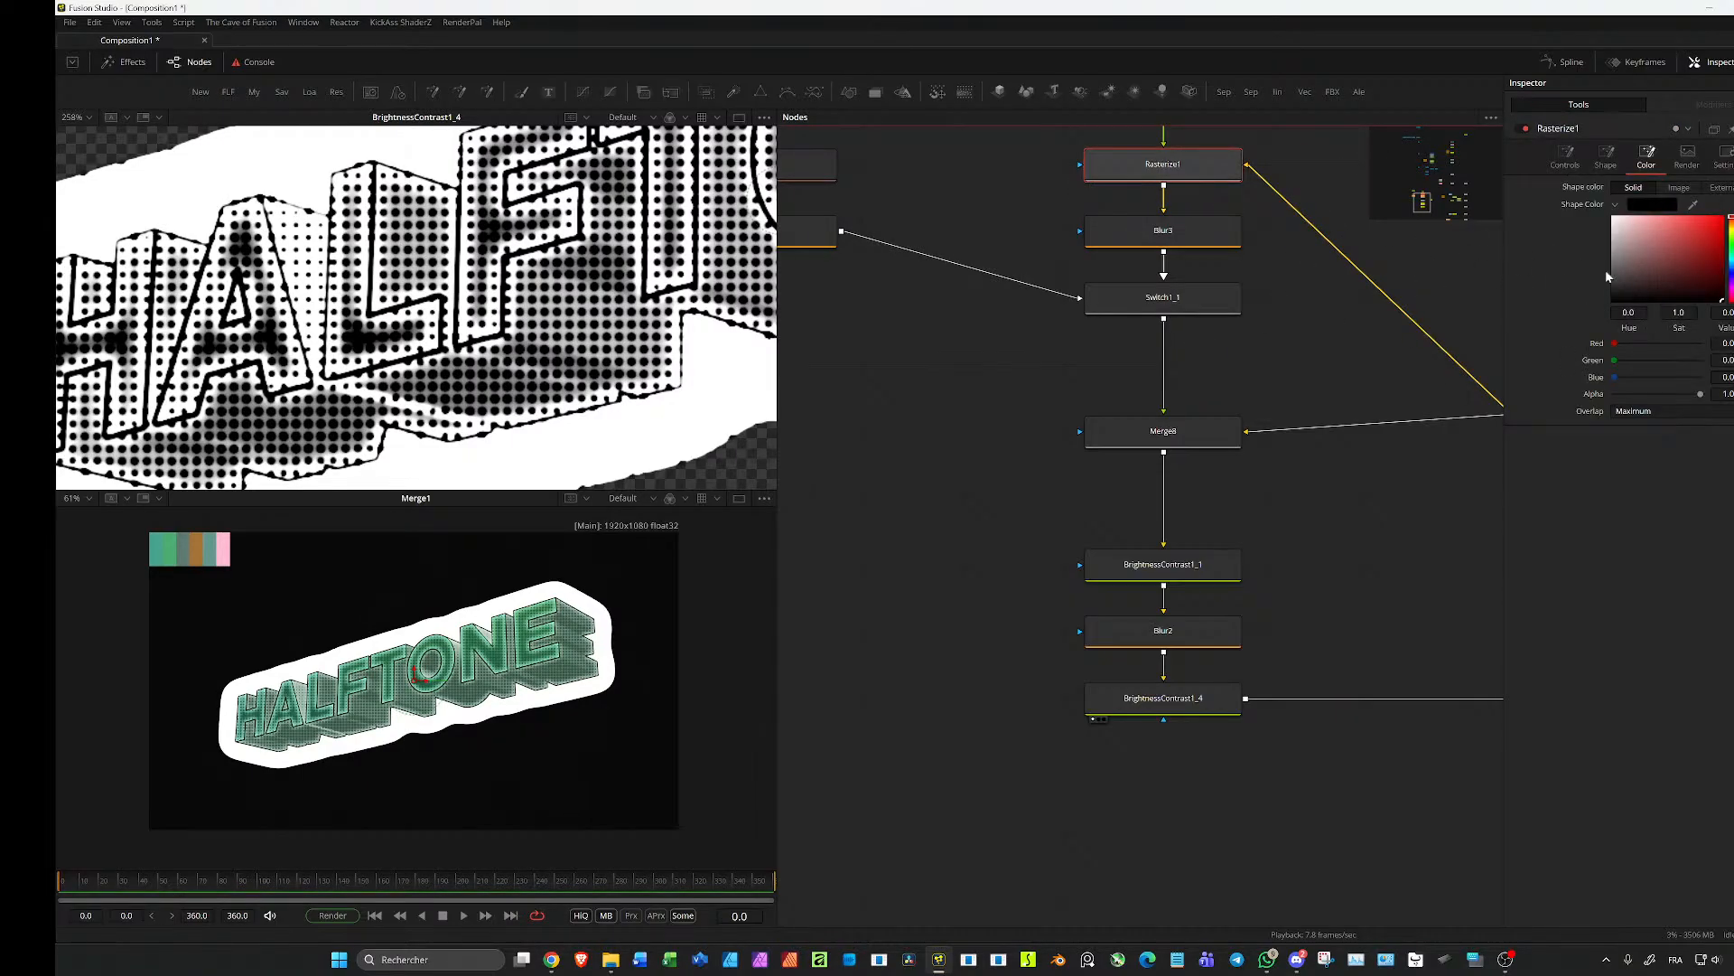
left_click(1571, 160)
left_click_drag(1725, 239, 1712, 238)
Step: Display Ellipse1 in the upper viewer and raise its soft edge to 0.4
left_click_drag(1345, 349, 1252, 667)
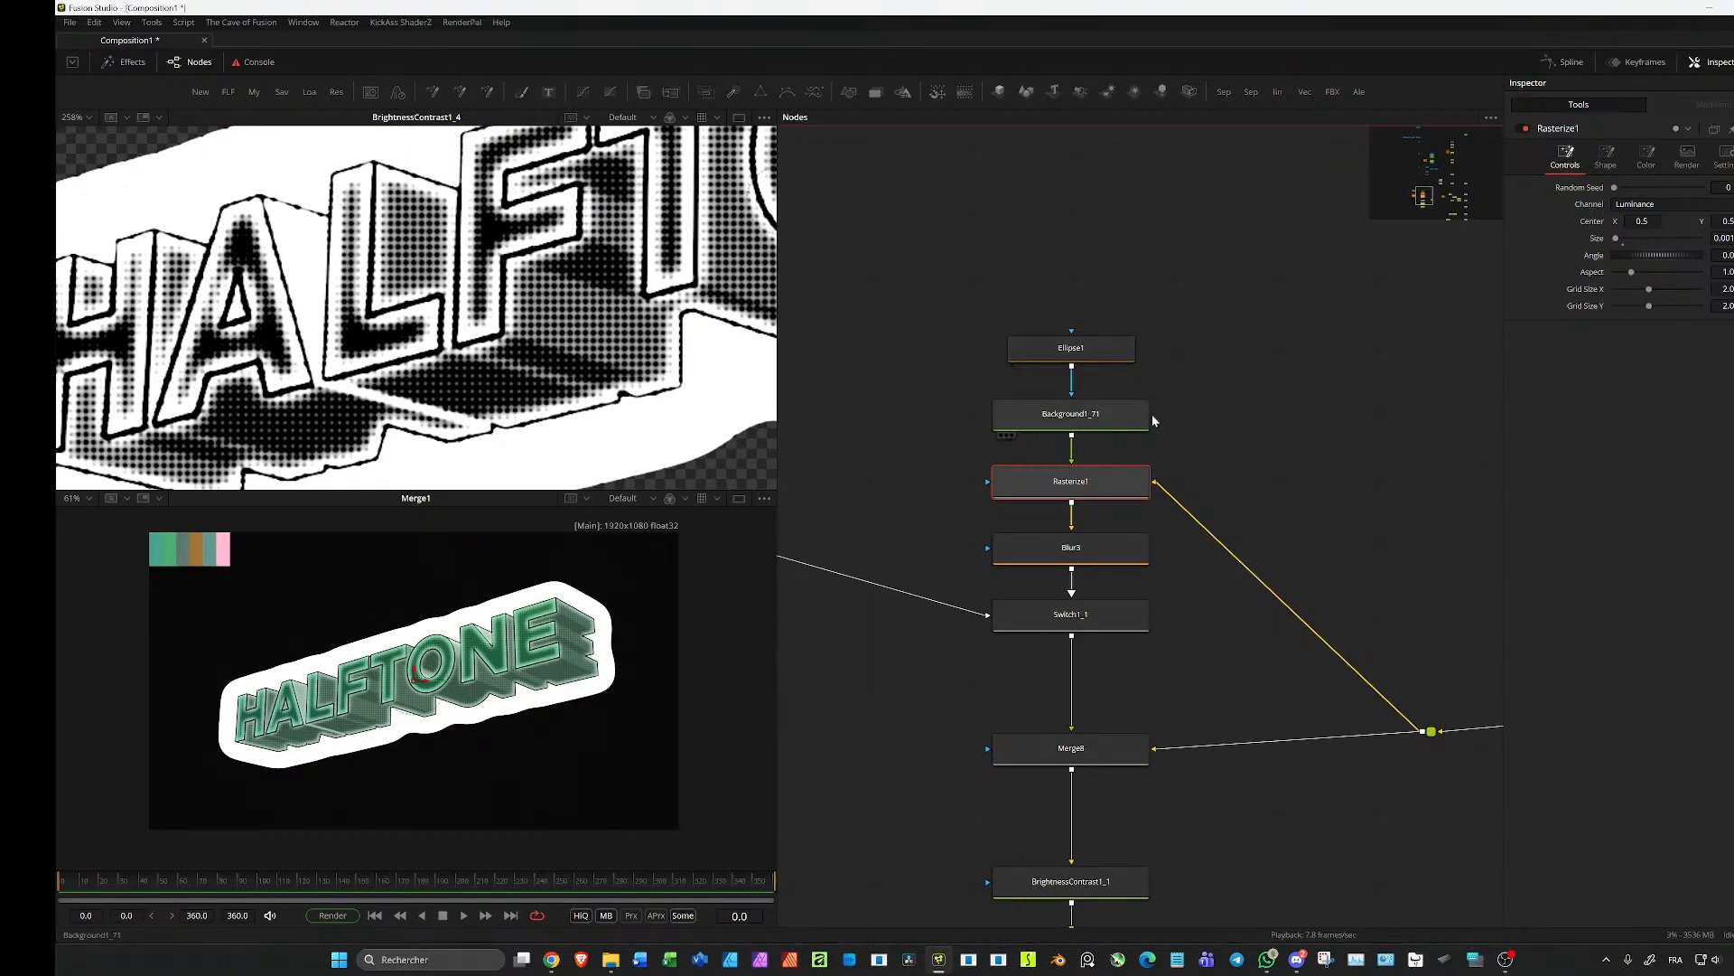
left_click_drag(1071, 350, 632, 334)
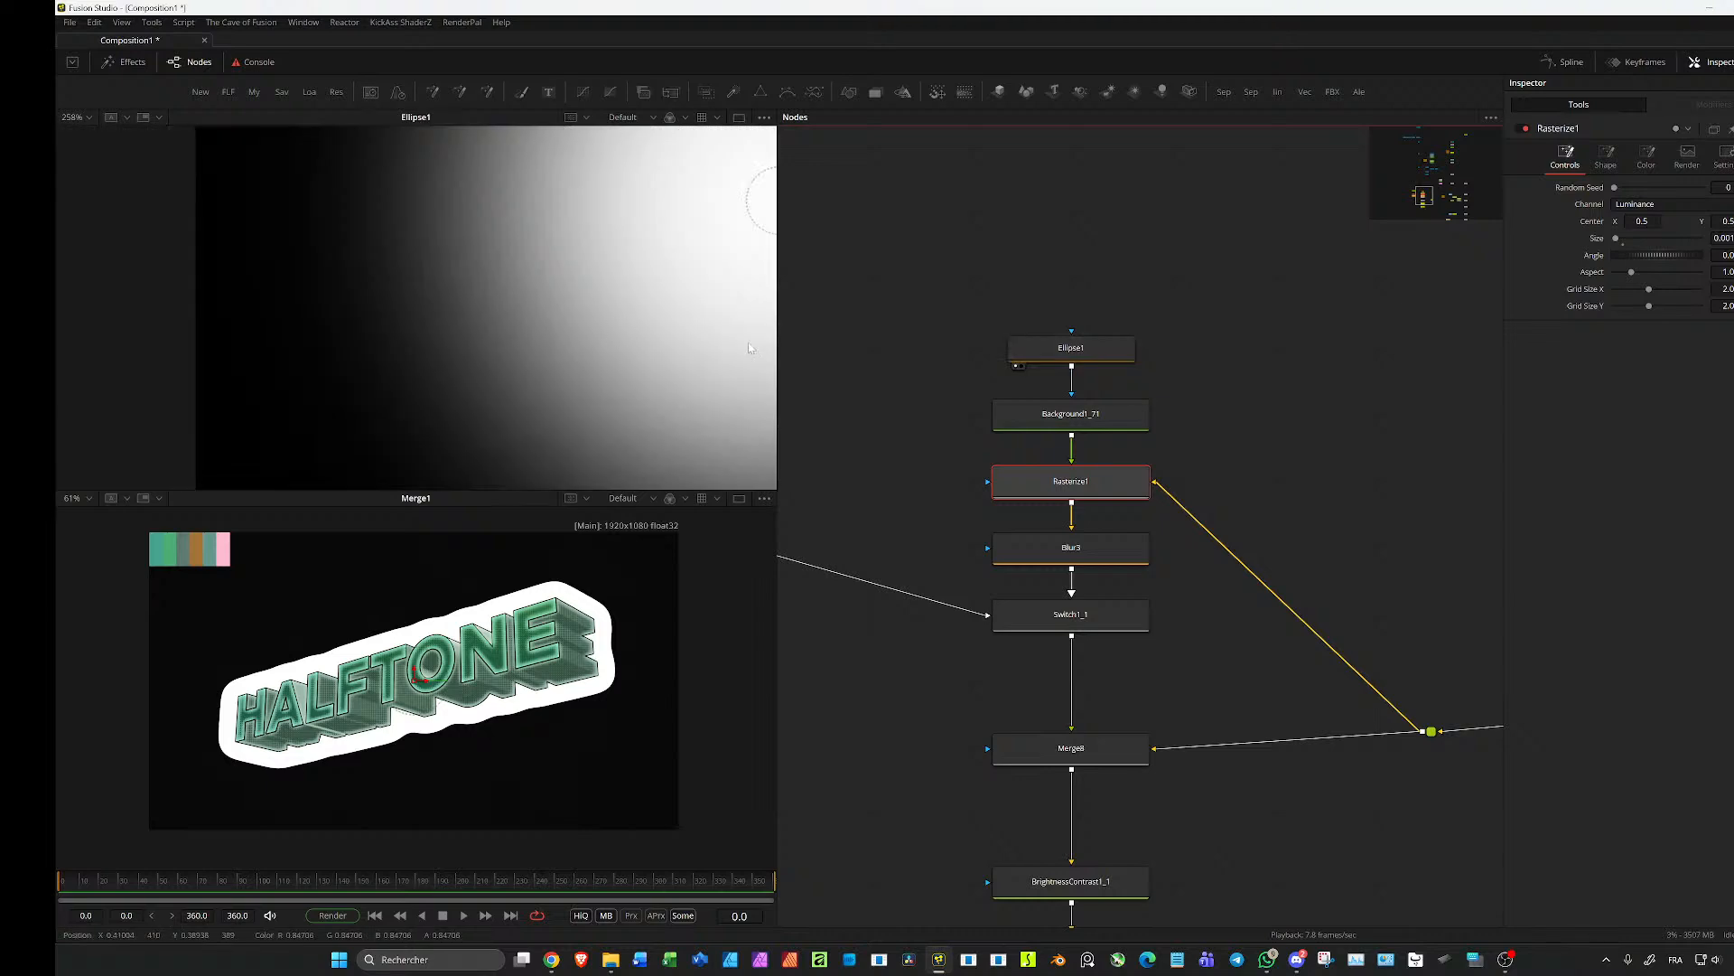
scroll(506, 329, "down", 5)
left_click_drag(469, 323, 262, 312)
left_click(1071, 348)
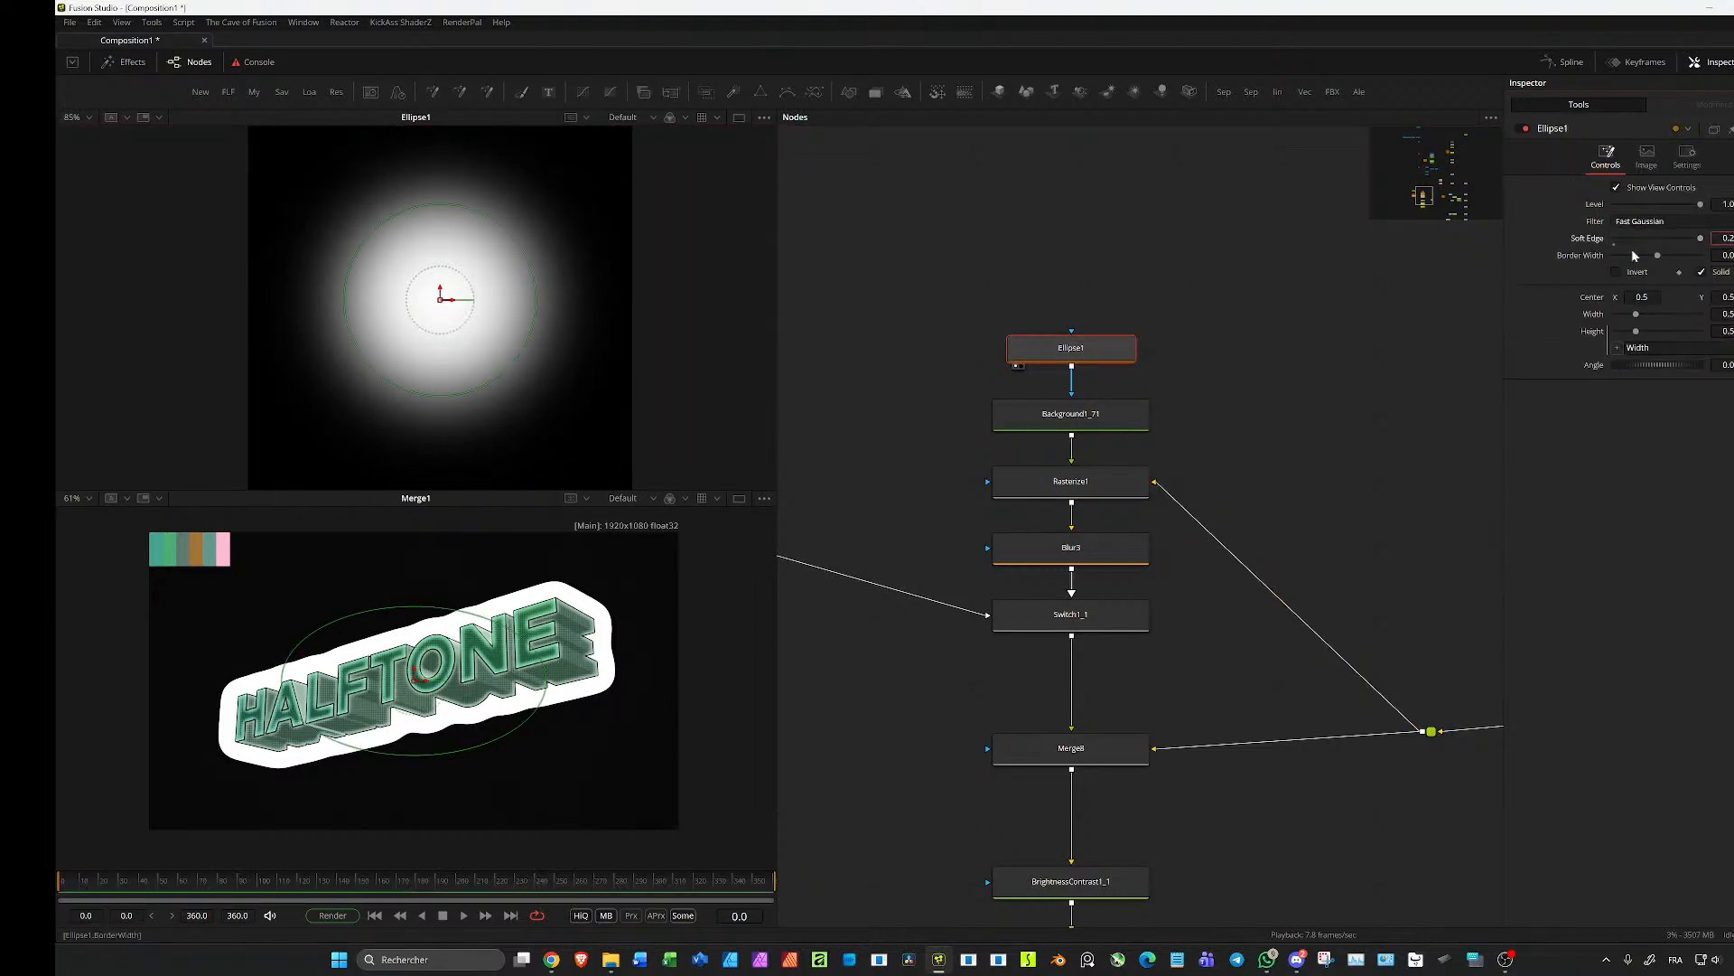
key("Up")
key("Up")
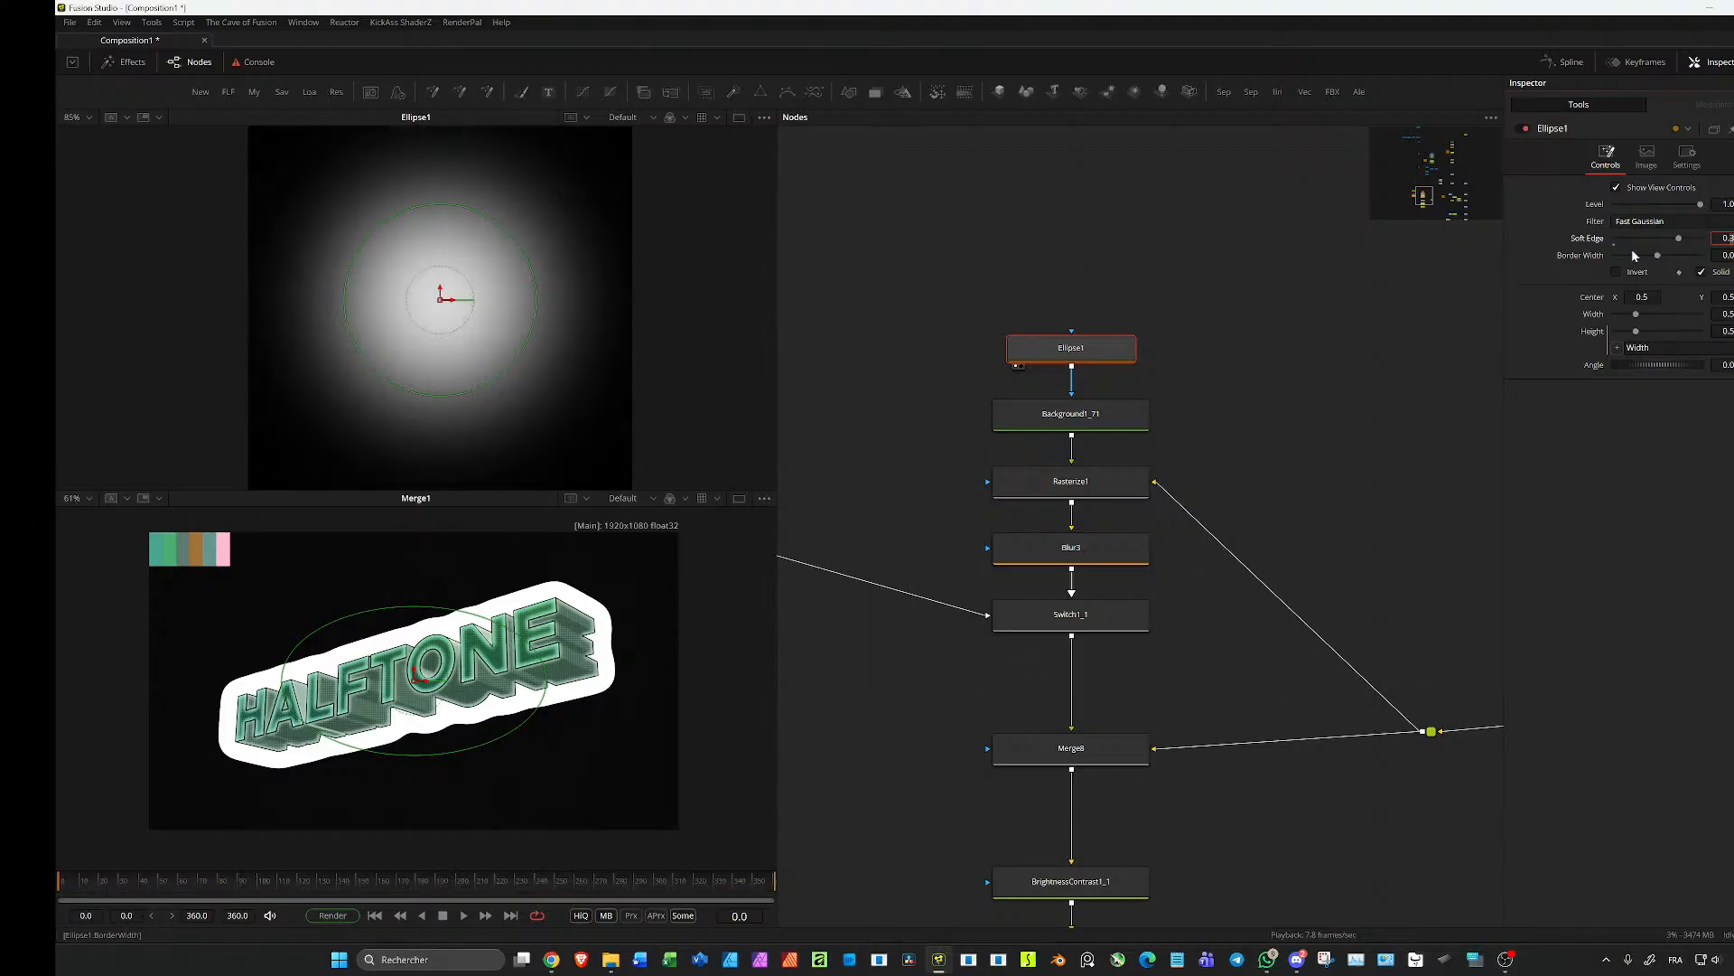
Step: Check the softened dots through Blur3, BrightnessContrast1_1 and BrightnessContrast1_4 in the upper viewer
left_click_drag(1154, 627, 1270, 457)
left_click_drag(1190, 384, 528, 346)
left_click_drag(898, 389, 723, 232)
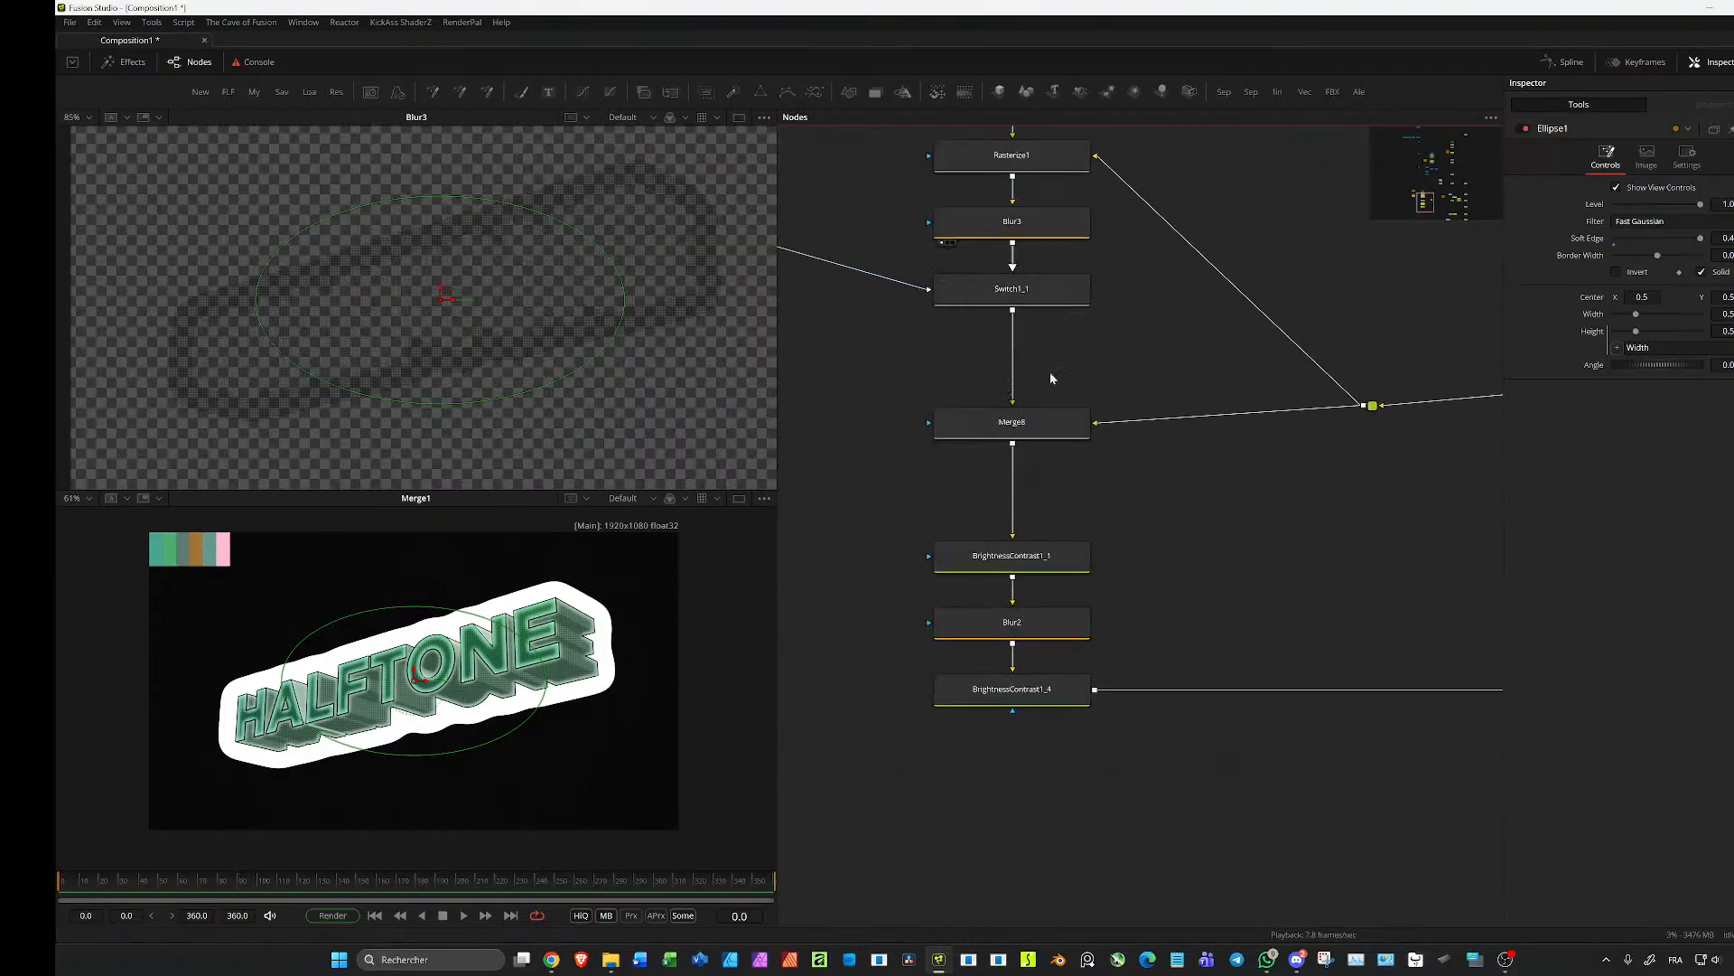
left_click_drag(1012, 555, 630, 390)
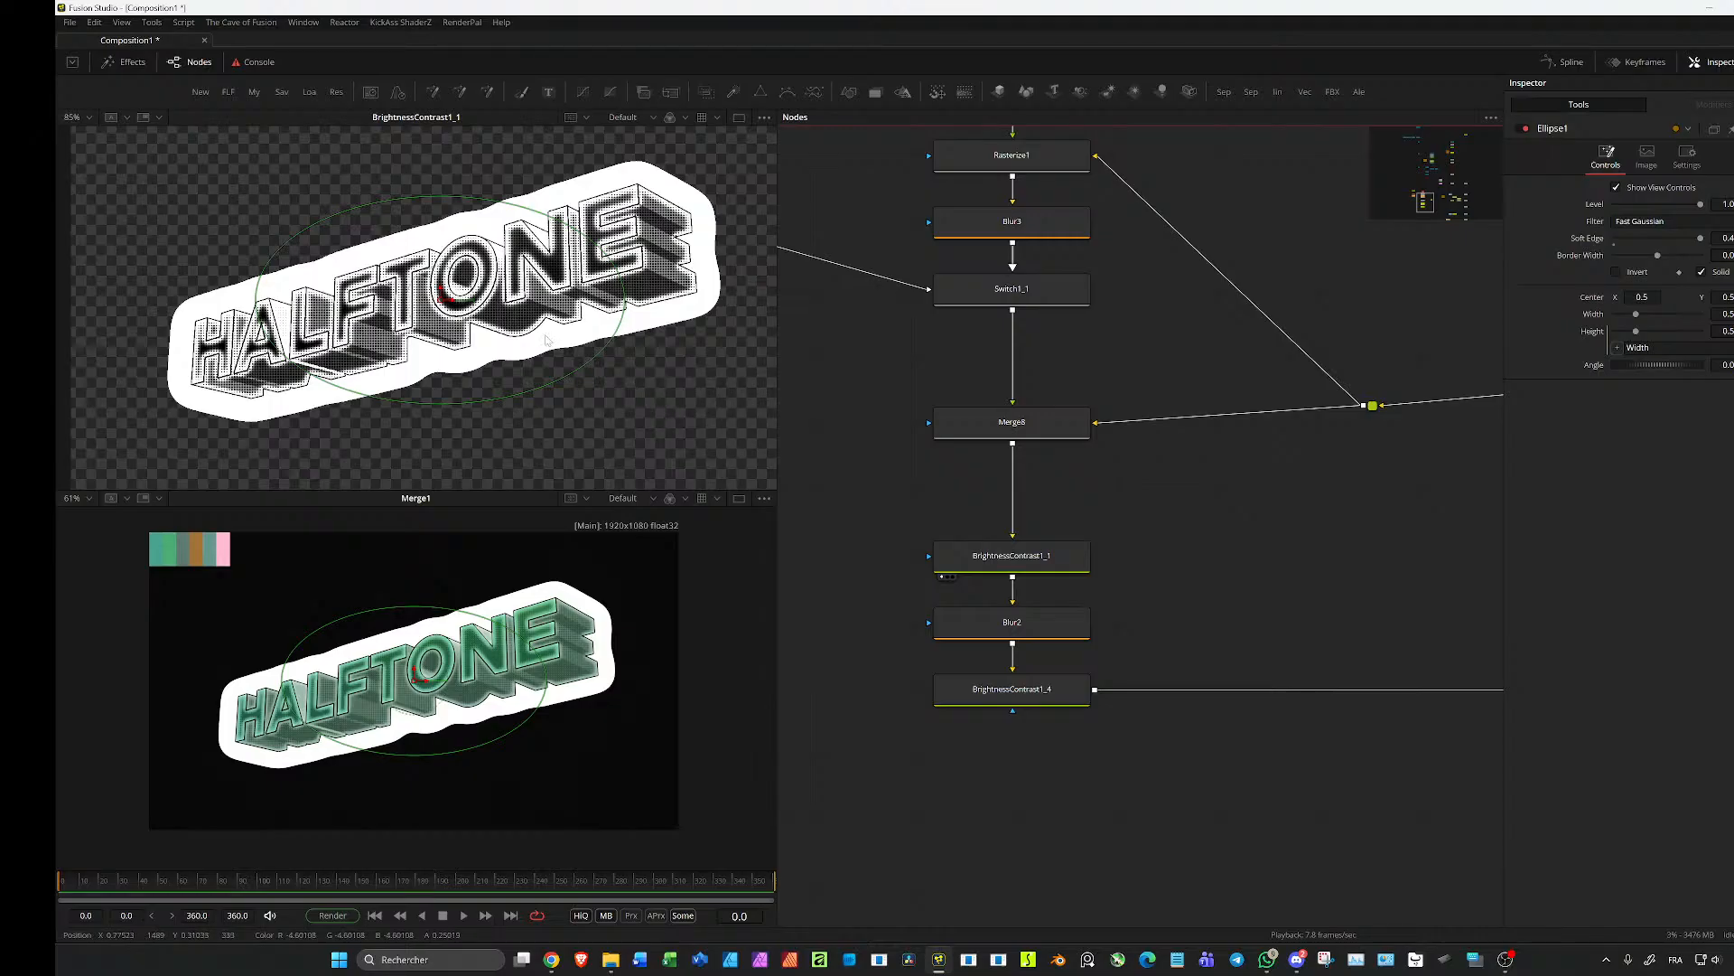
scroll(576, 348, "up", 5)
left_click_drag(1035, 694, 687, 452)
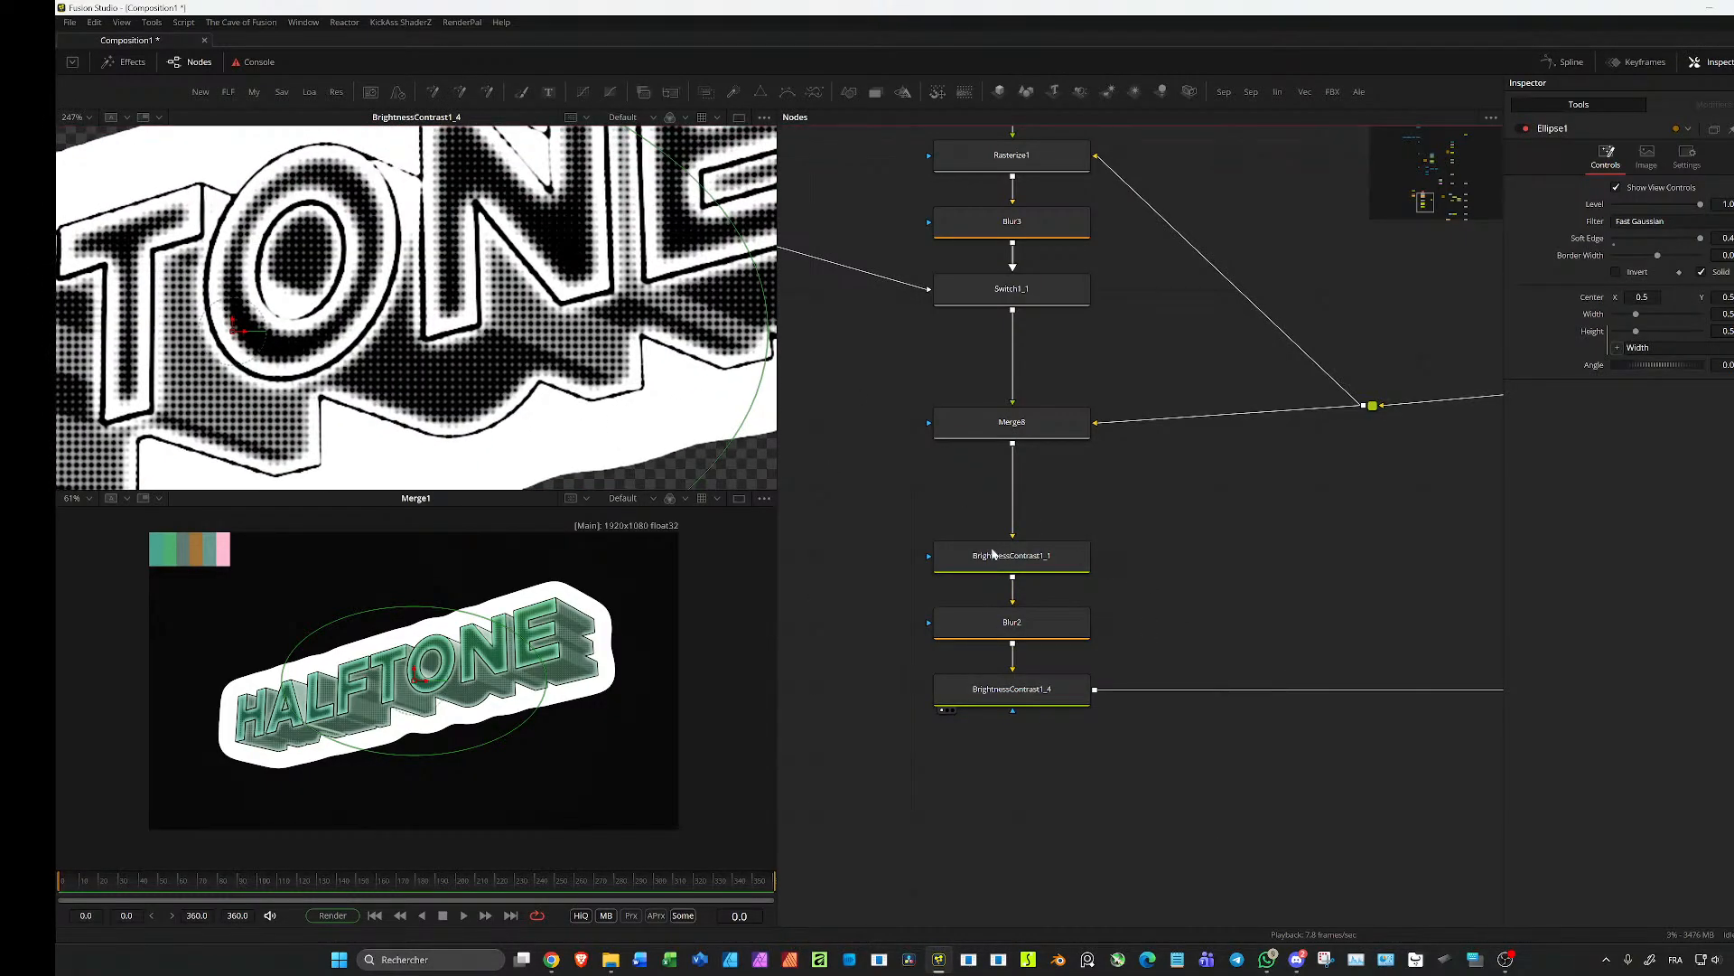
Step: Raise BrightnessContrast1_1's Low value to 0.483 and reduce Blur3's blur size to nearly zero
left_click(1019, 554)
left_click_drag(1679, 327, 1682, 327)
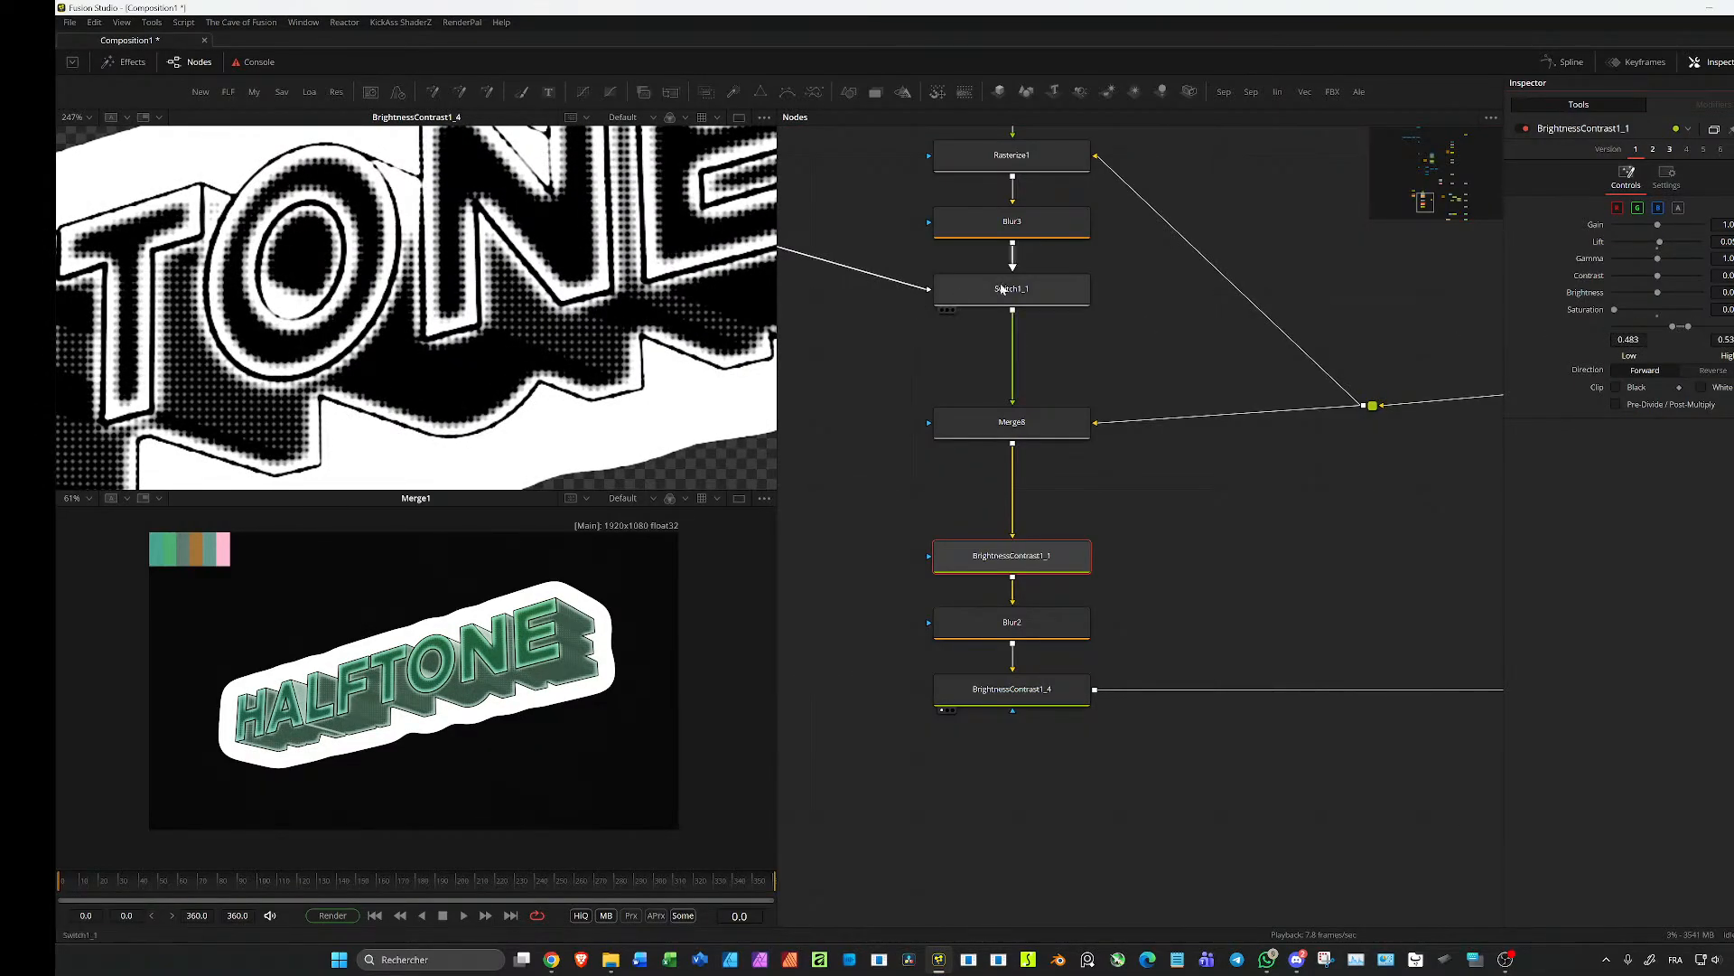
left_click(1024, 230)
double_click(1727, 238)
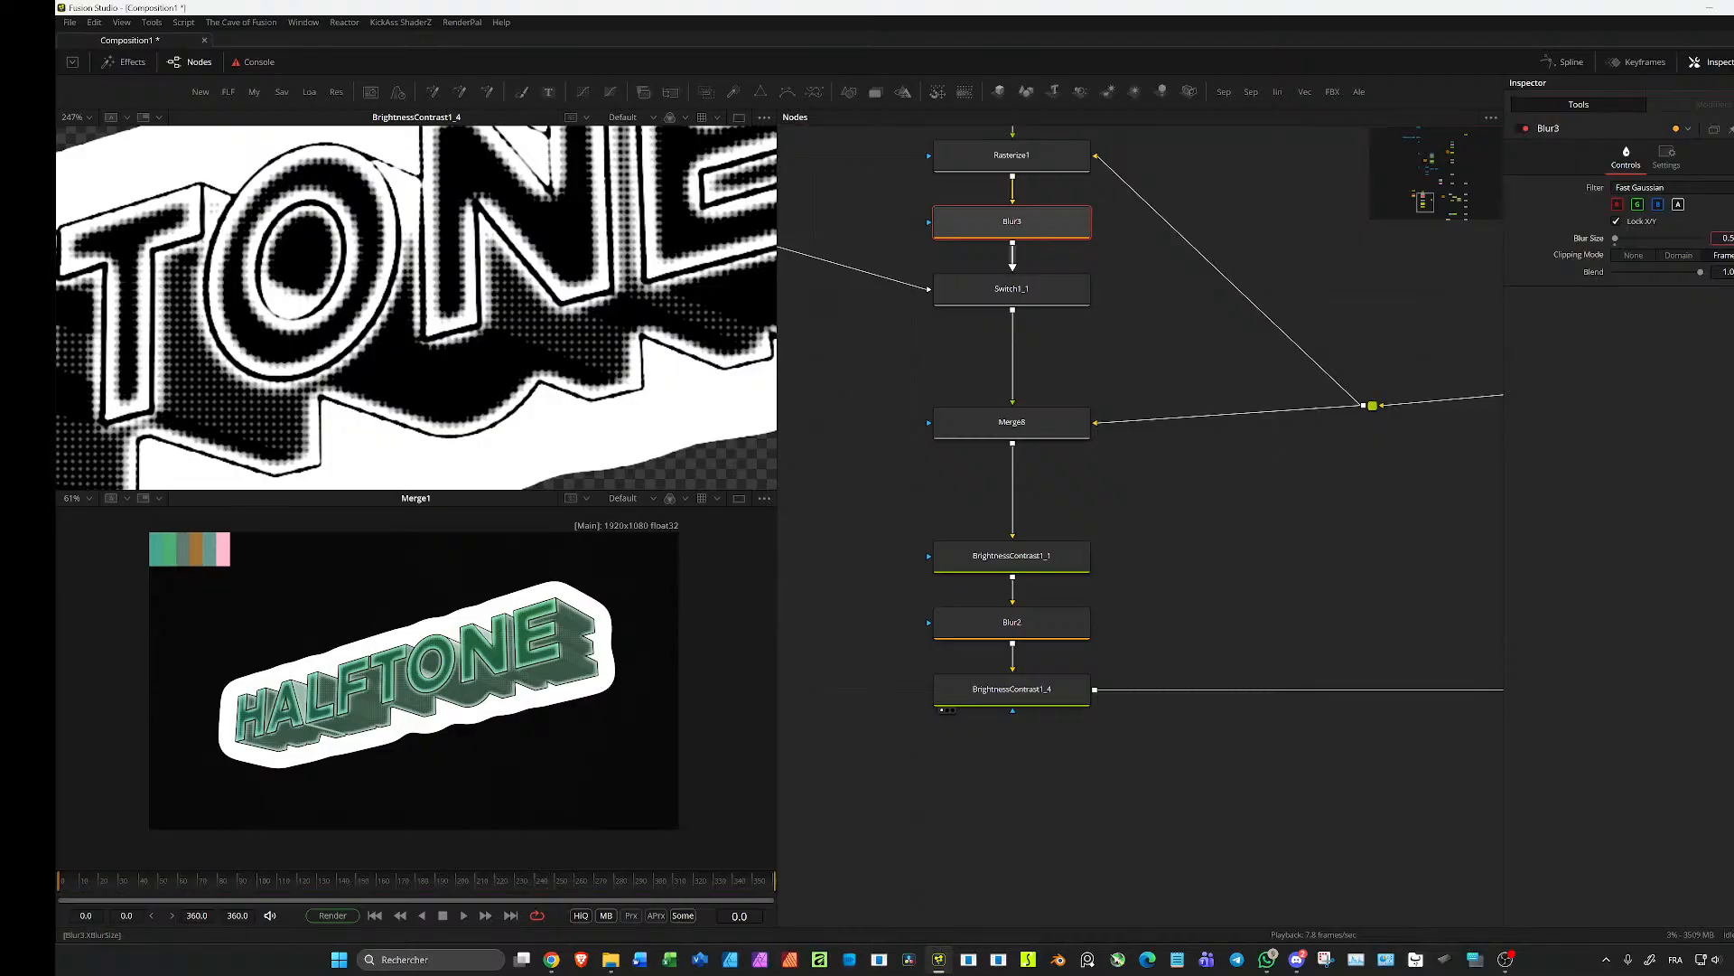
type("0.5")
left_click_drag(1726, 238, 1718, 238)
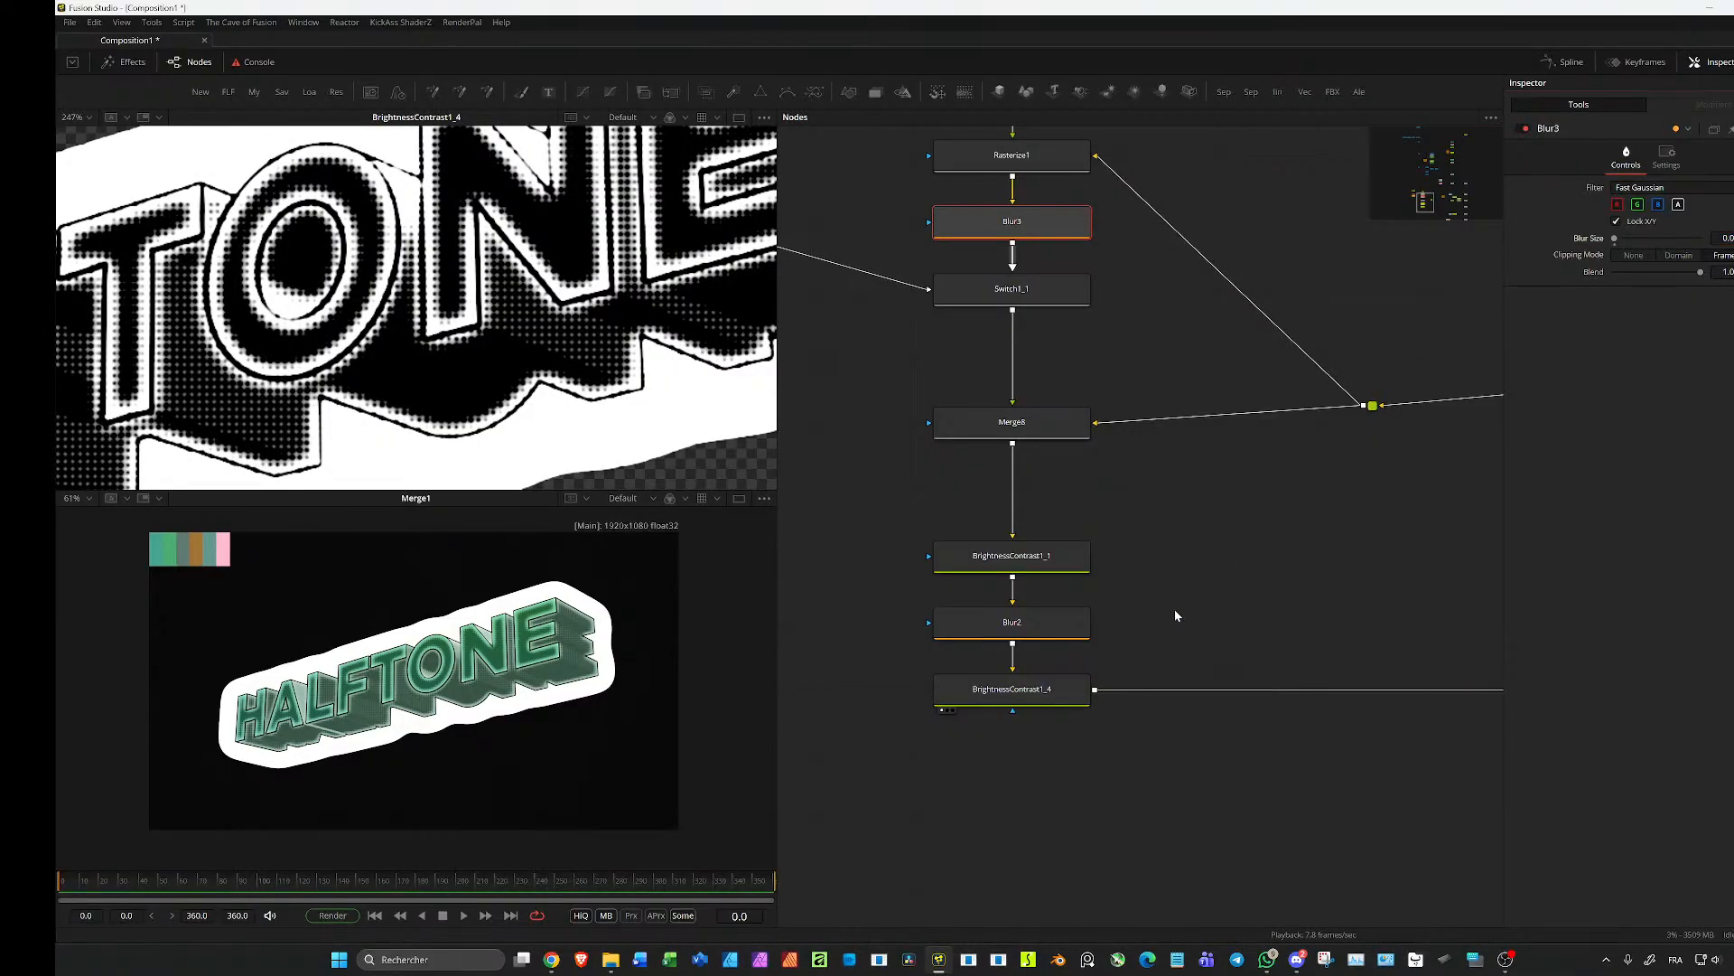
Step: Compare the source image from BrightnessContrast1_5 with the halftone from BrightnessContrast1_4 in the upper viewer
scroll(1174, 620, "down", 3)
left_click(1029, 576)
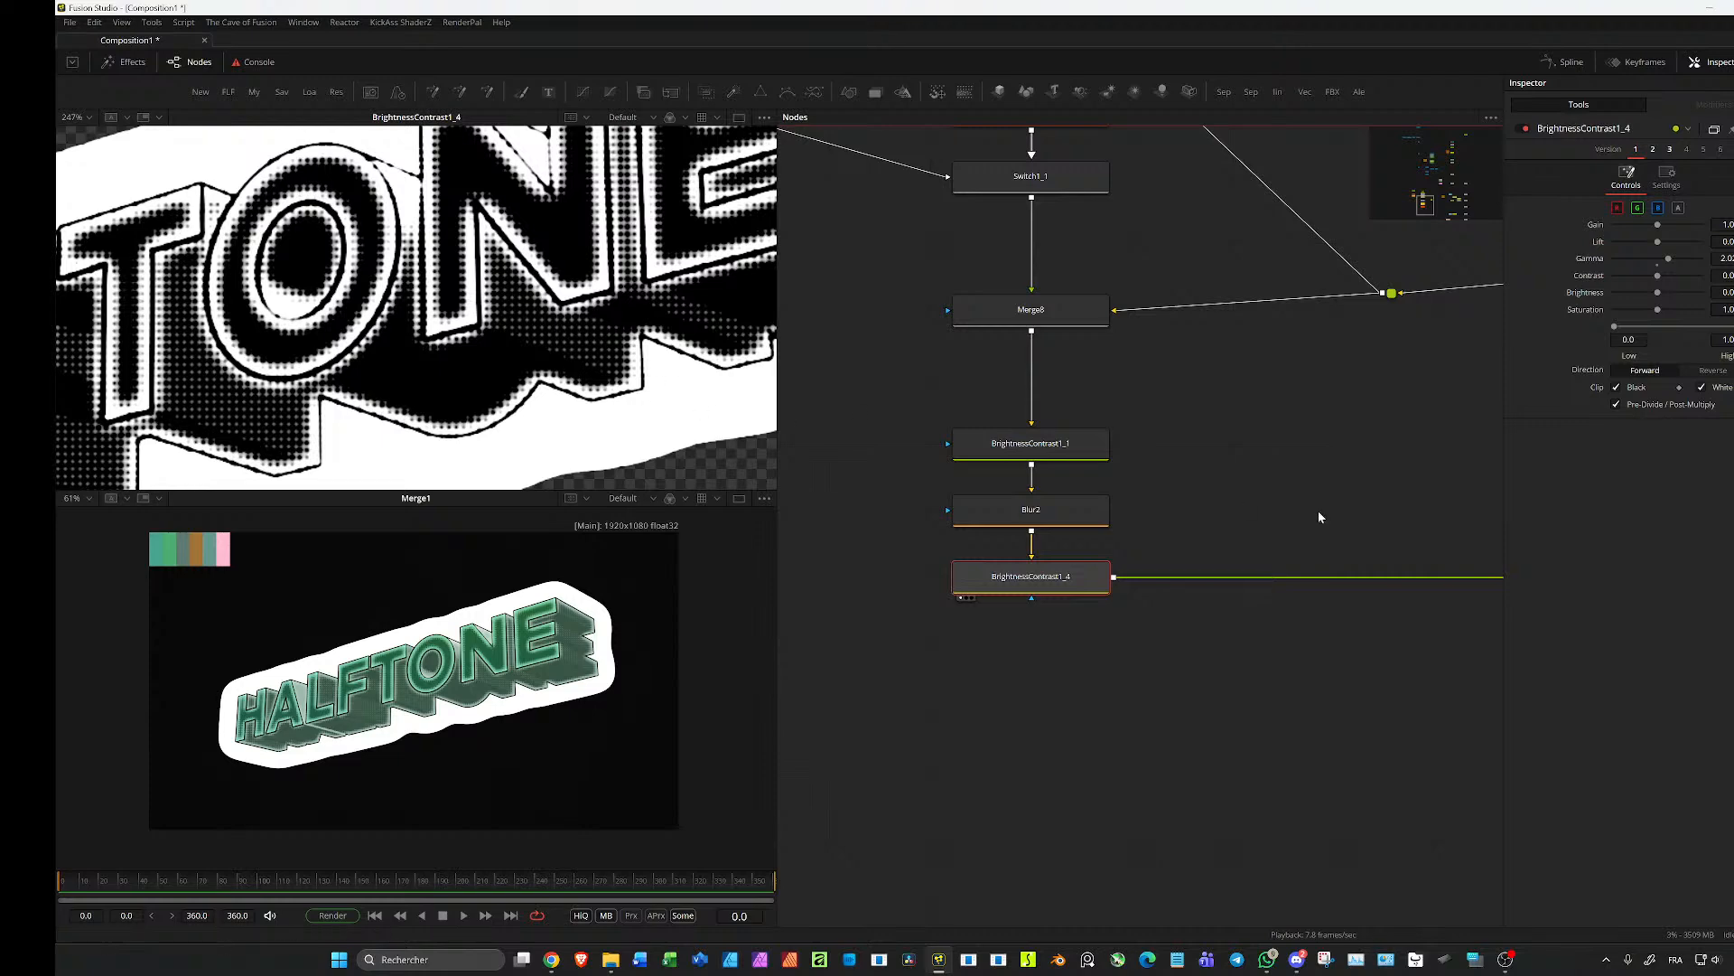
scroll(1247, 504, "down", 3)
scroll(460, 303, "down", 5)
left_click_drag(1283, 557, 642, 491)
left_click_drag(1261, 447, 1287, 544)
scroll(1210, 488, "down", 3)
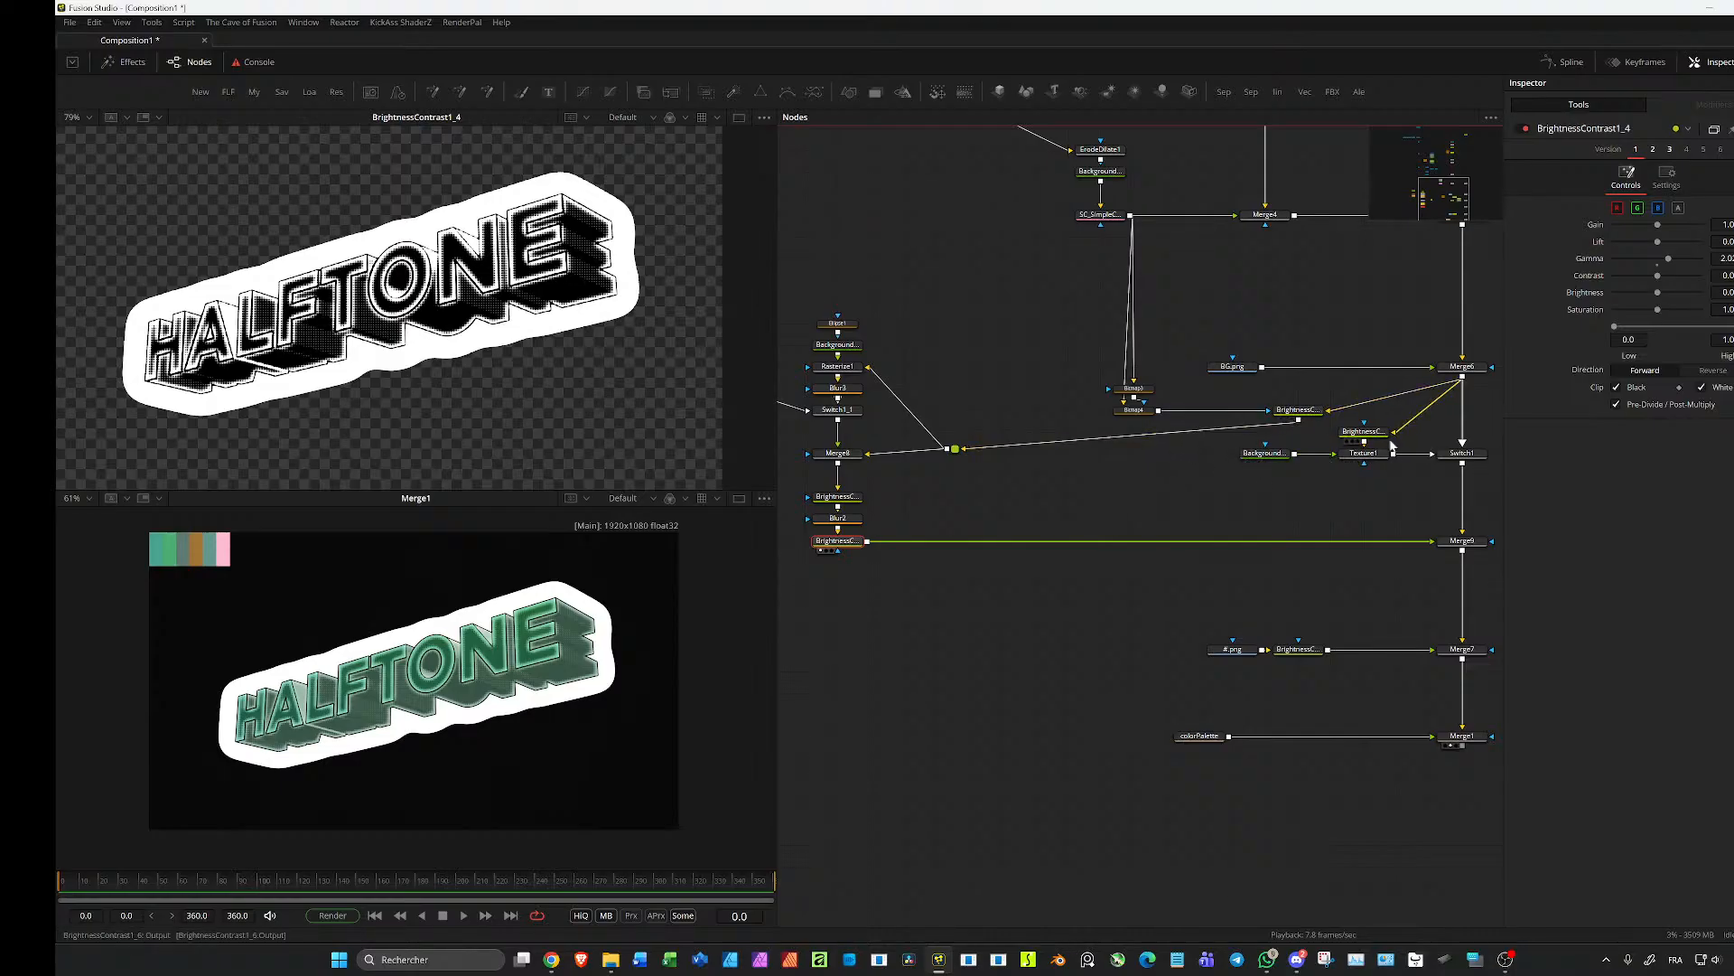
left_click_drag(1266, 386, 697, 389)
scroll(663, 339, "up", 5)
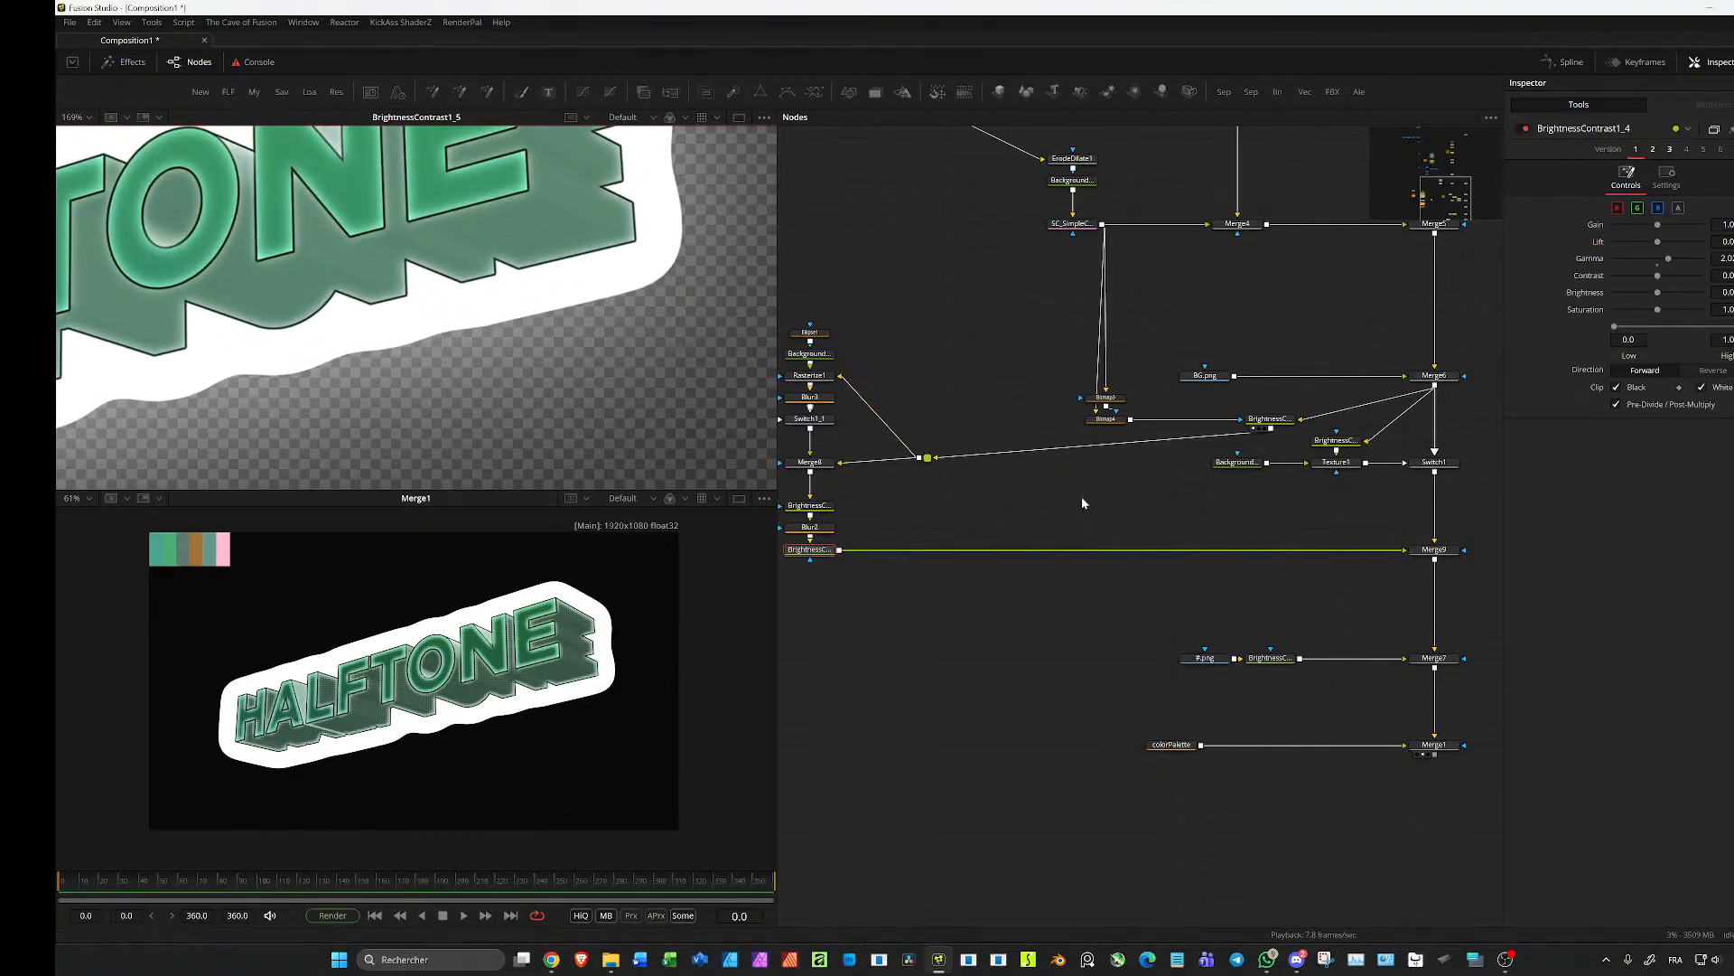
left_click_drag(809, 549, 522, 334)
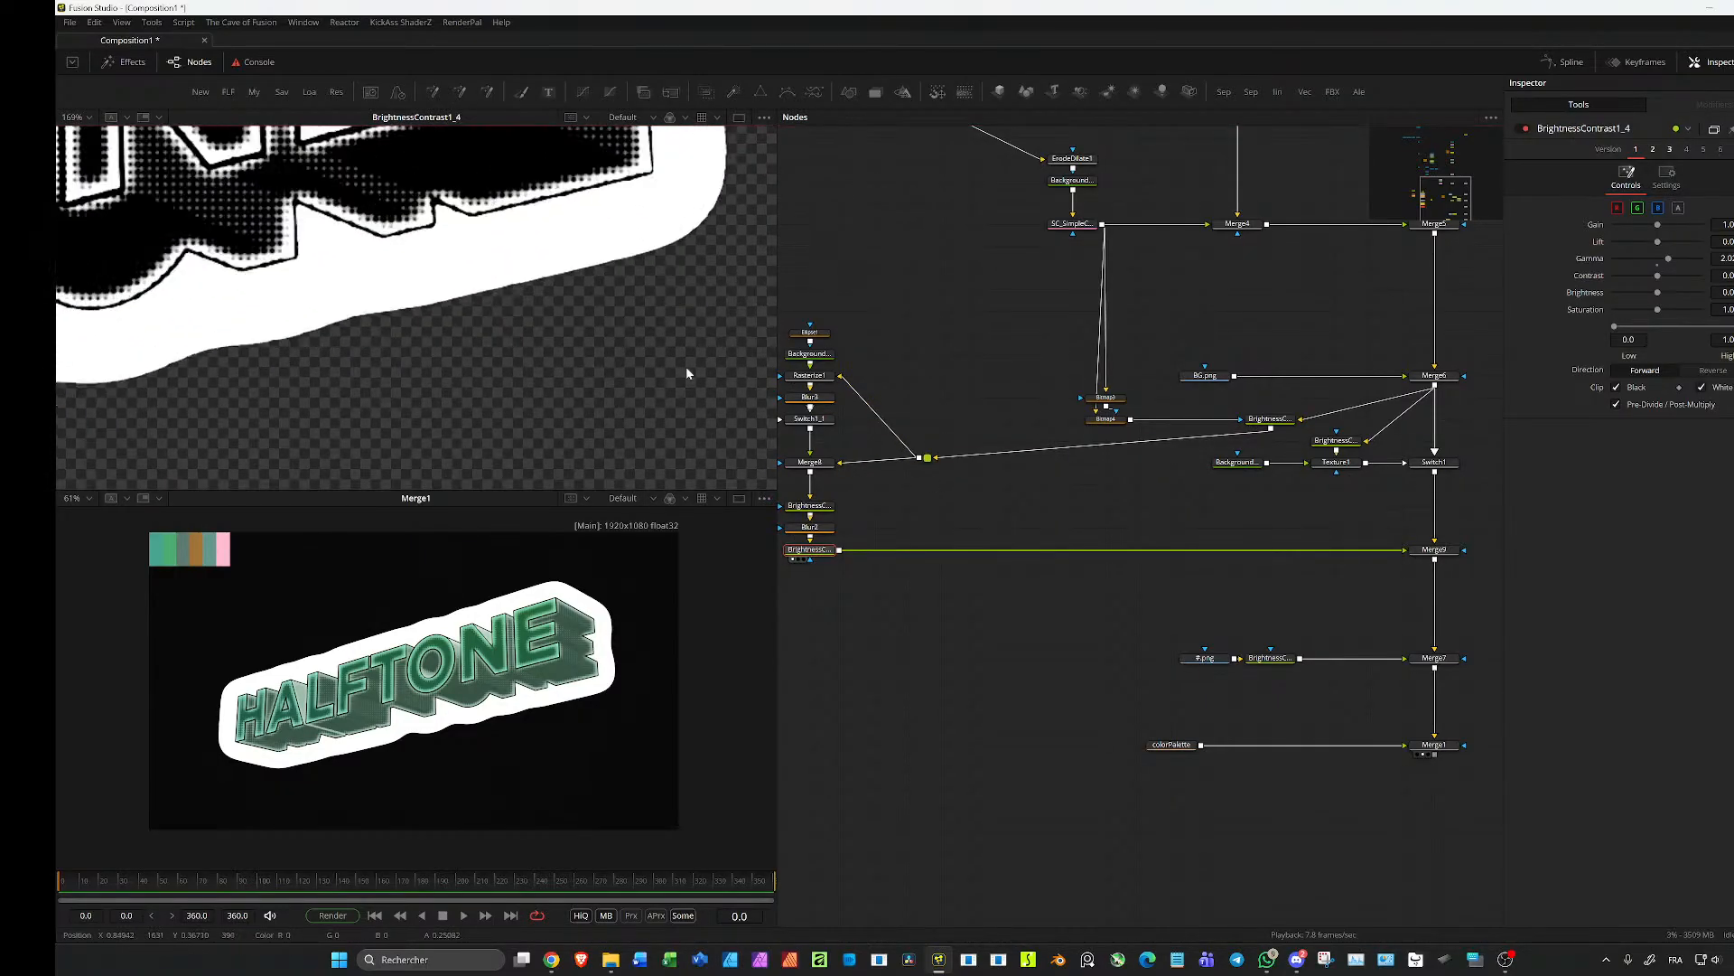
scroll(697, 365, "up", 1)
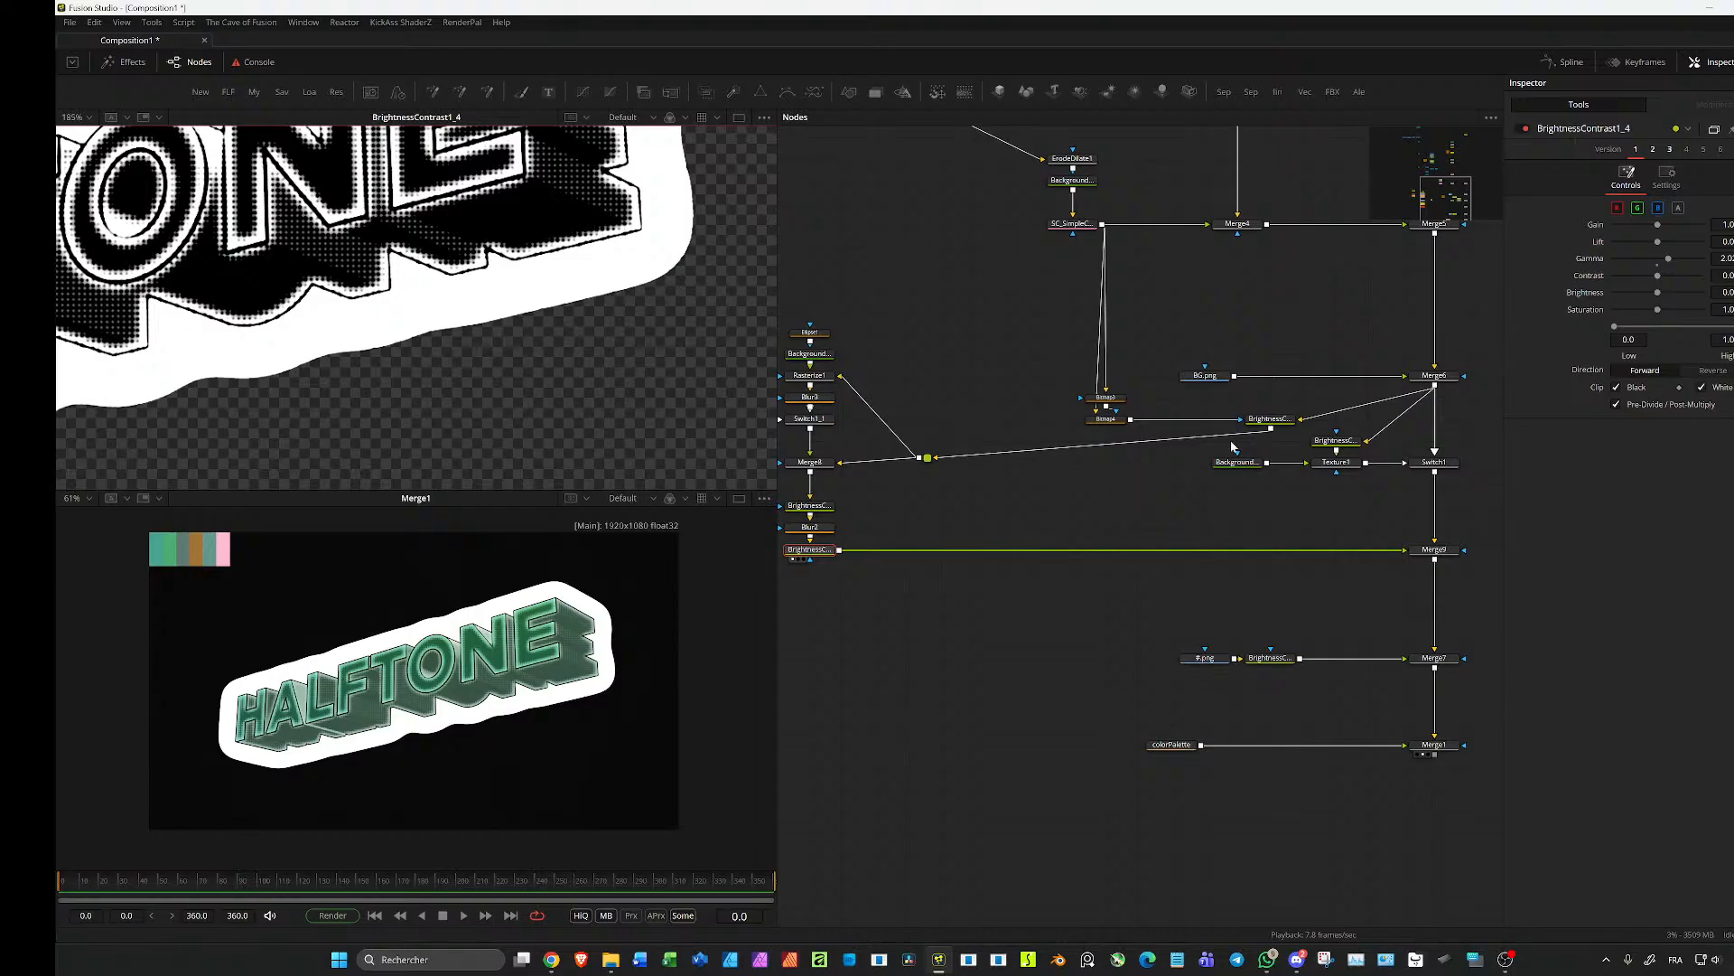
Step: Lower BrightnessContrast1_5's High value to about 0.32 and inspect the Merge1 composite at close range
left_click(1270, 418)
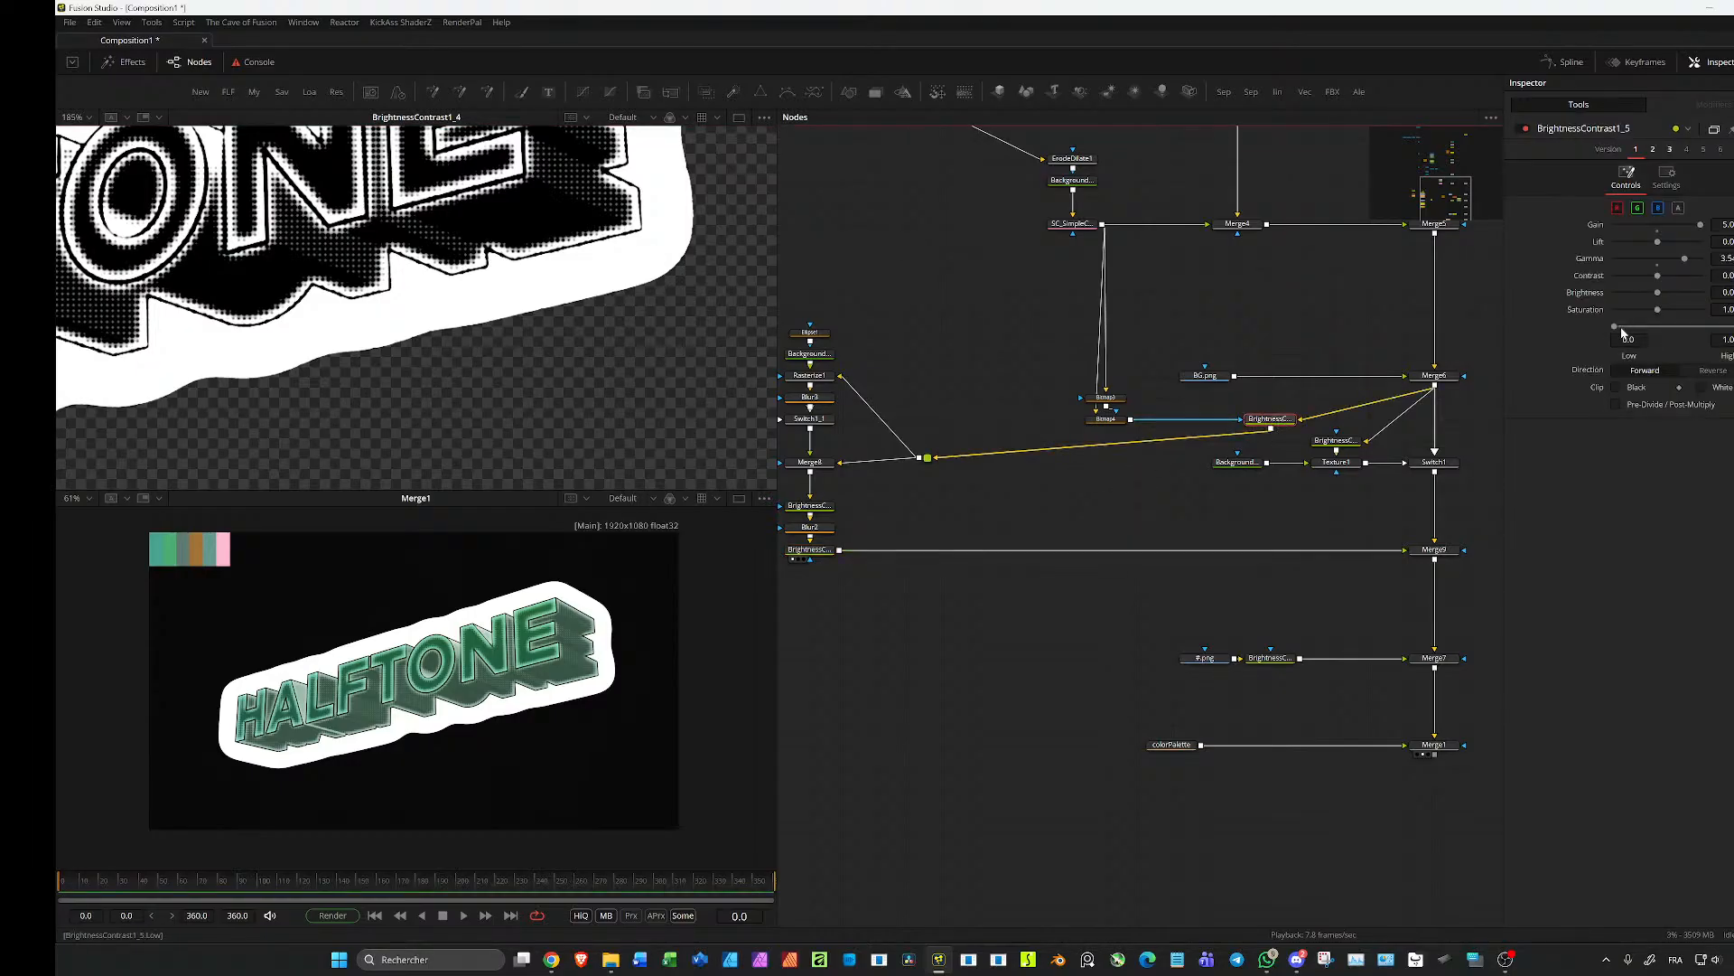
mouse_move(1662, 323)
left_mouse_down()
mouse_move(1676, 327)
mouse_move(1648, 327)
mouse_move(1662, 327)
left_mouse_up()
left_click_drag(1173, 682, 1021, 546)
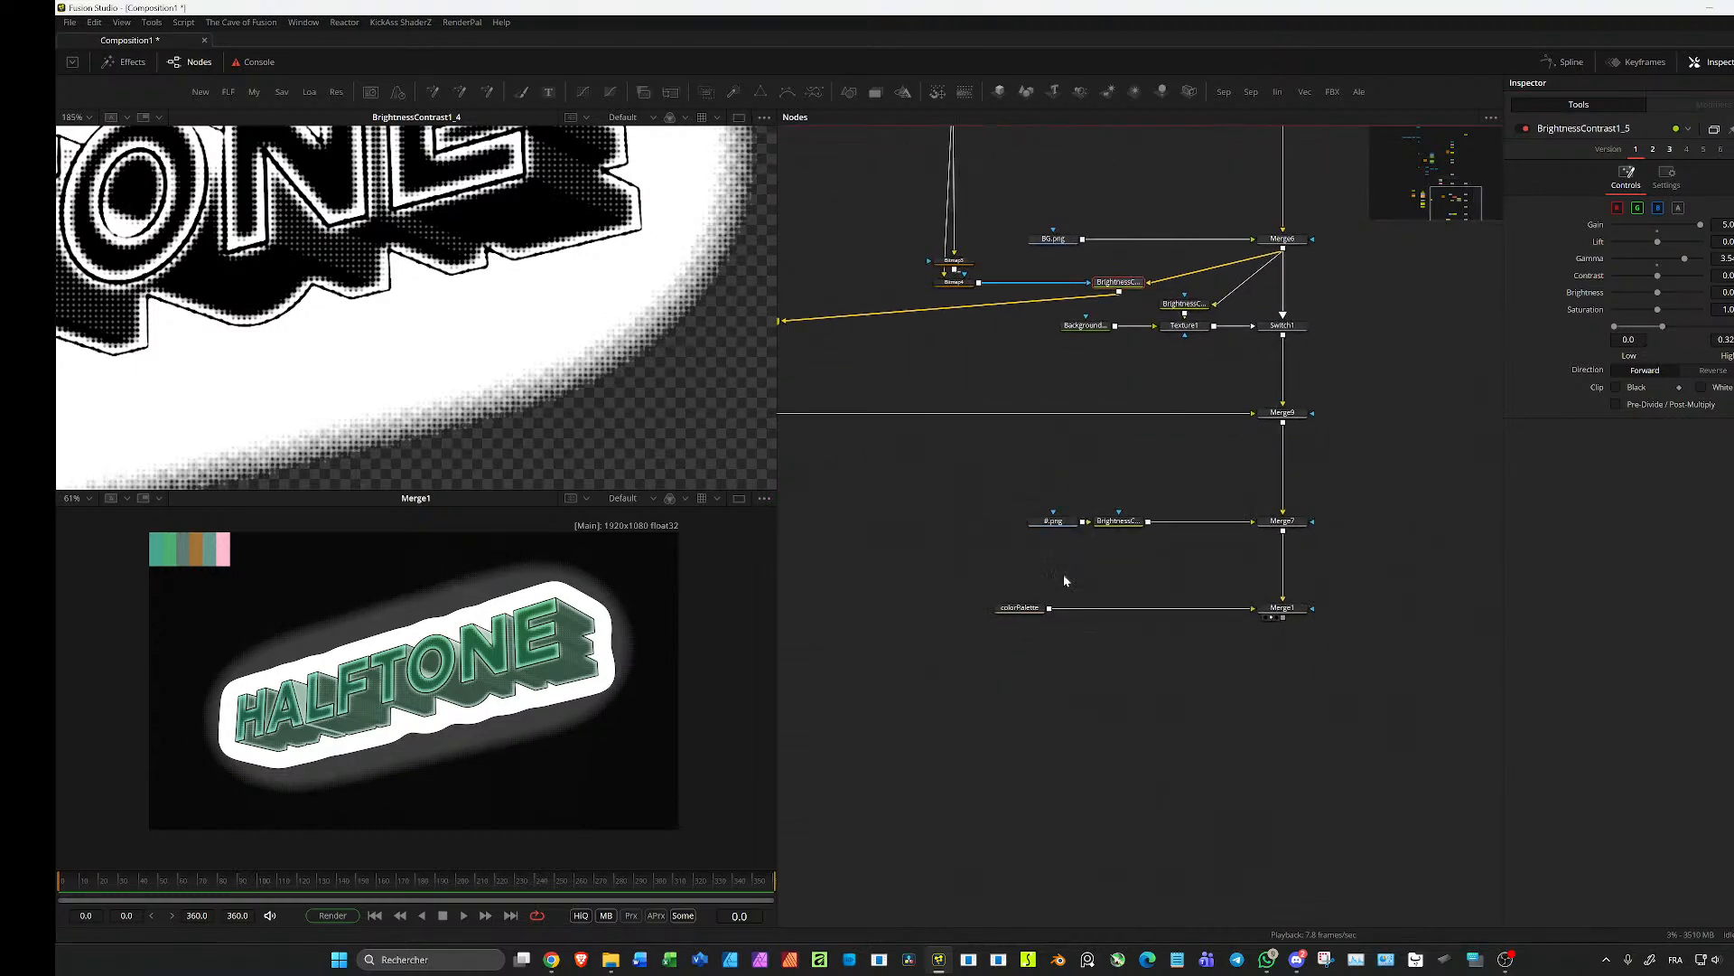
scroll(388, 658, "up", 4)
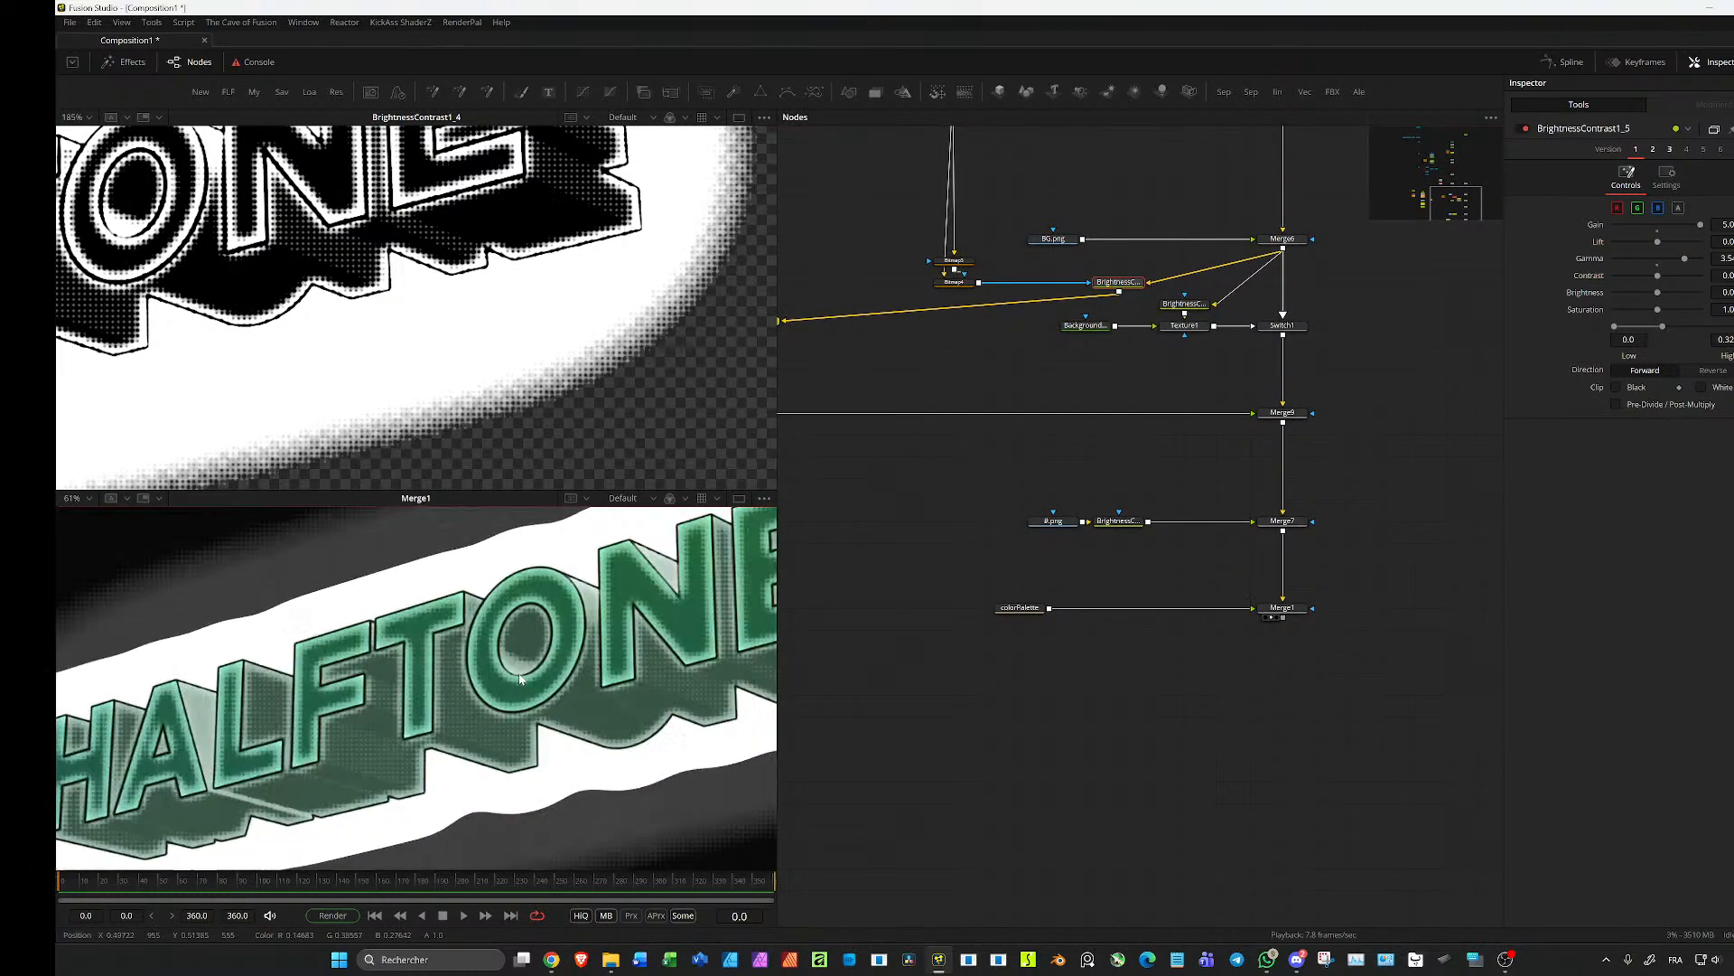
scroll(389, 657, "down", 3)
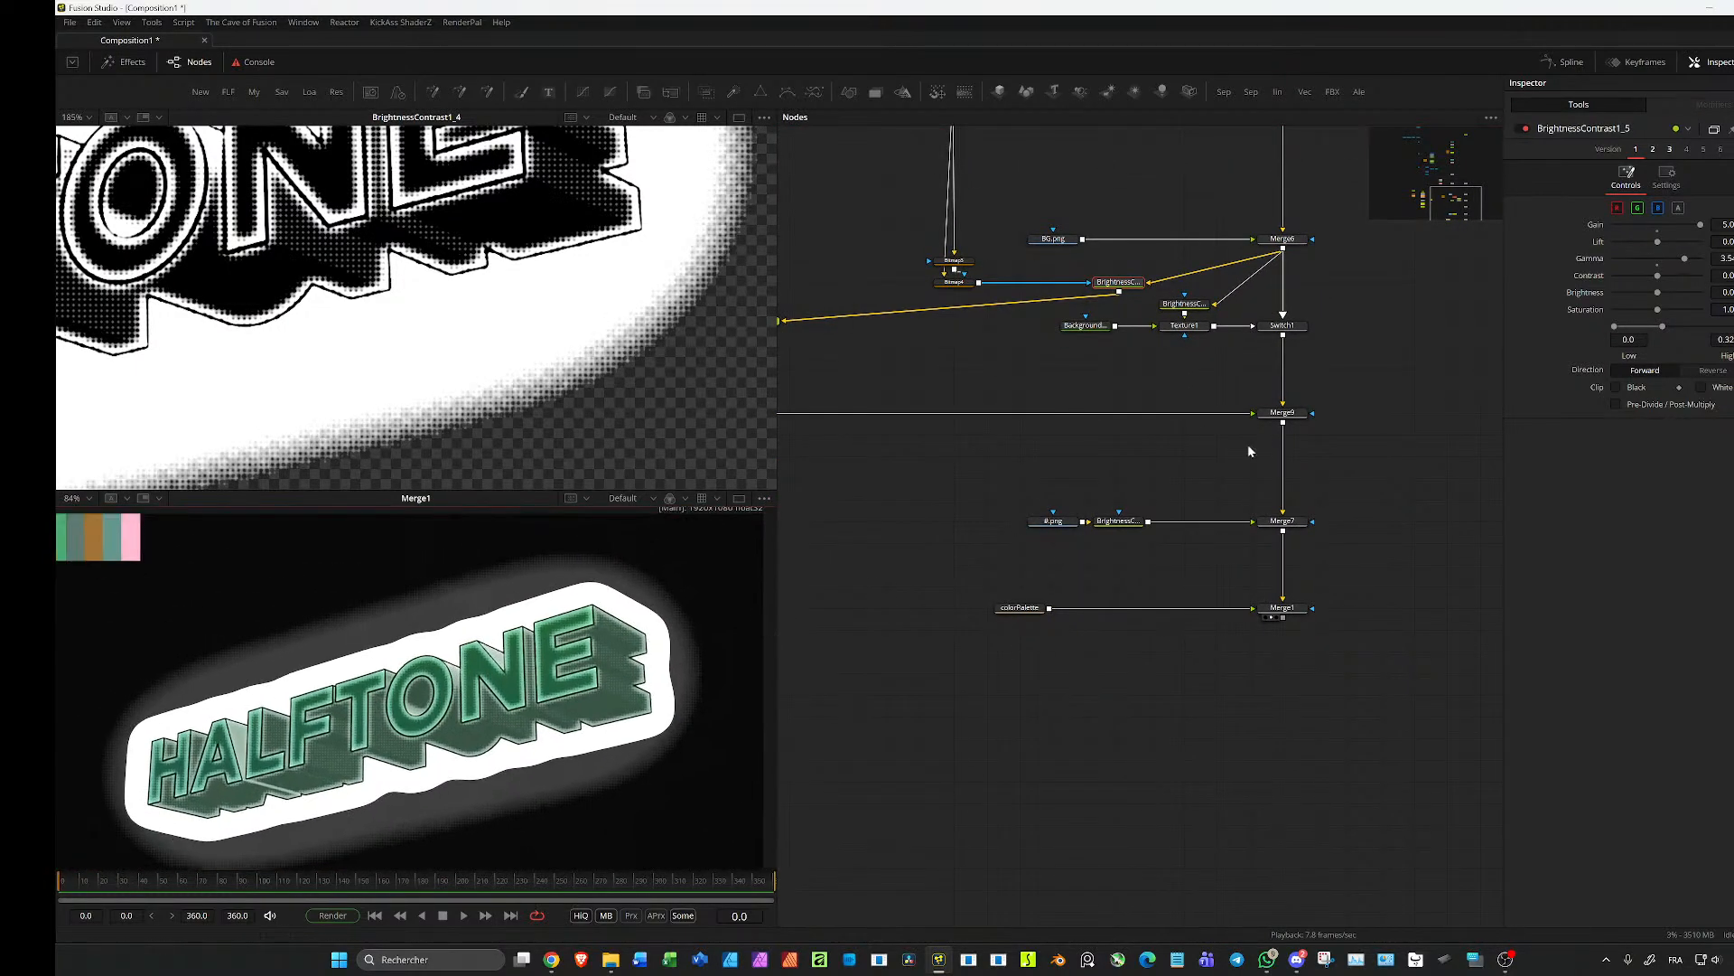
Step: Enable black and white clipping on BrightnessContrast1_5 and BrightnessContrast1_6
left_click(1053, 239)
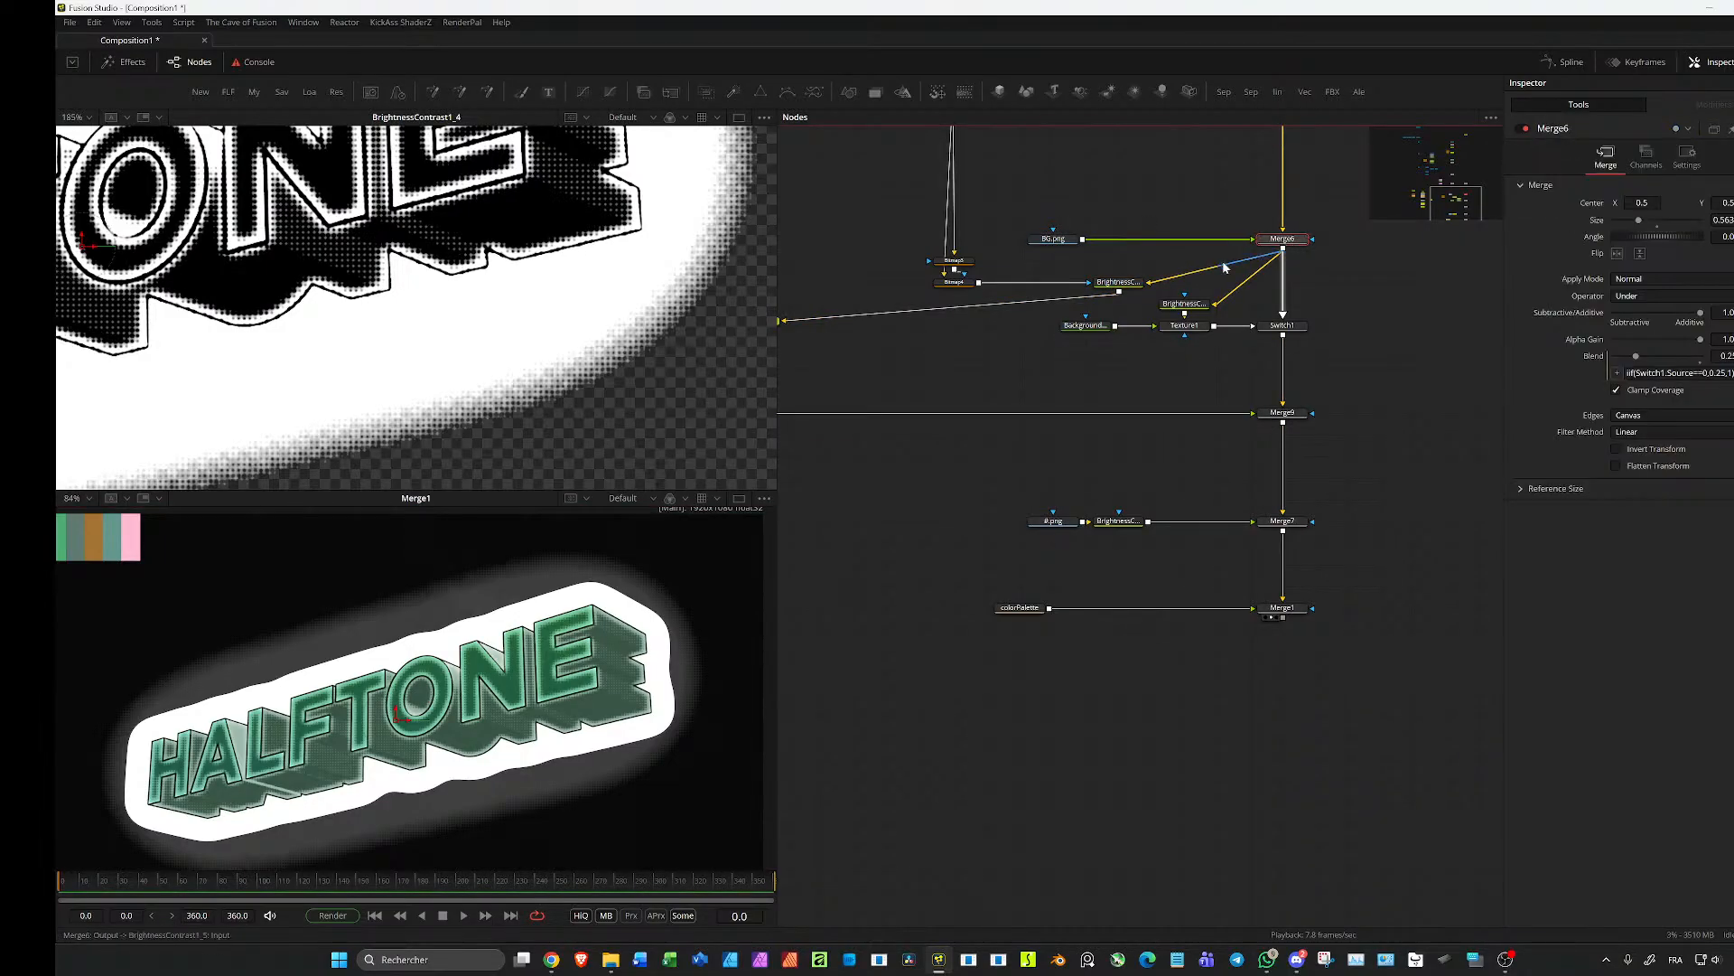
left_click(1126, 285)
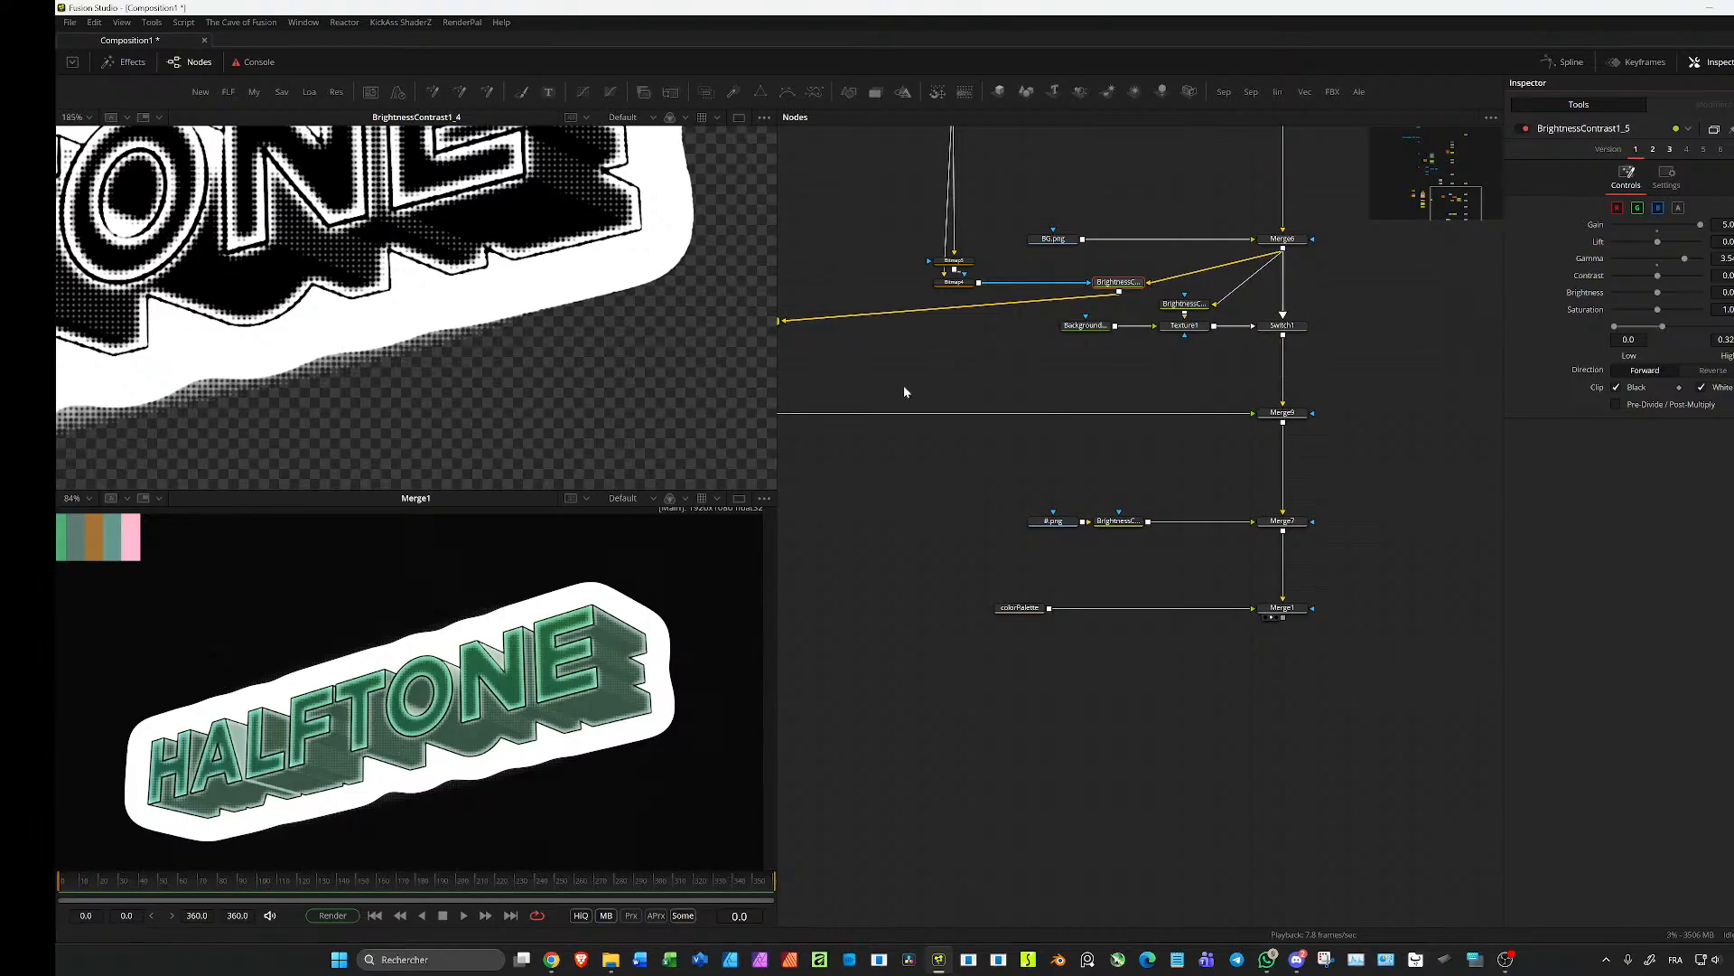
left_click(1190, 304)
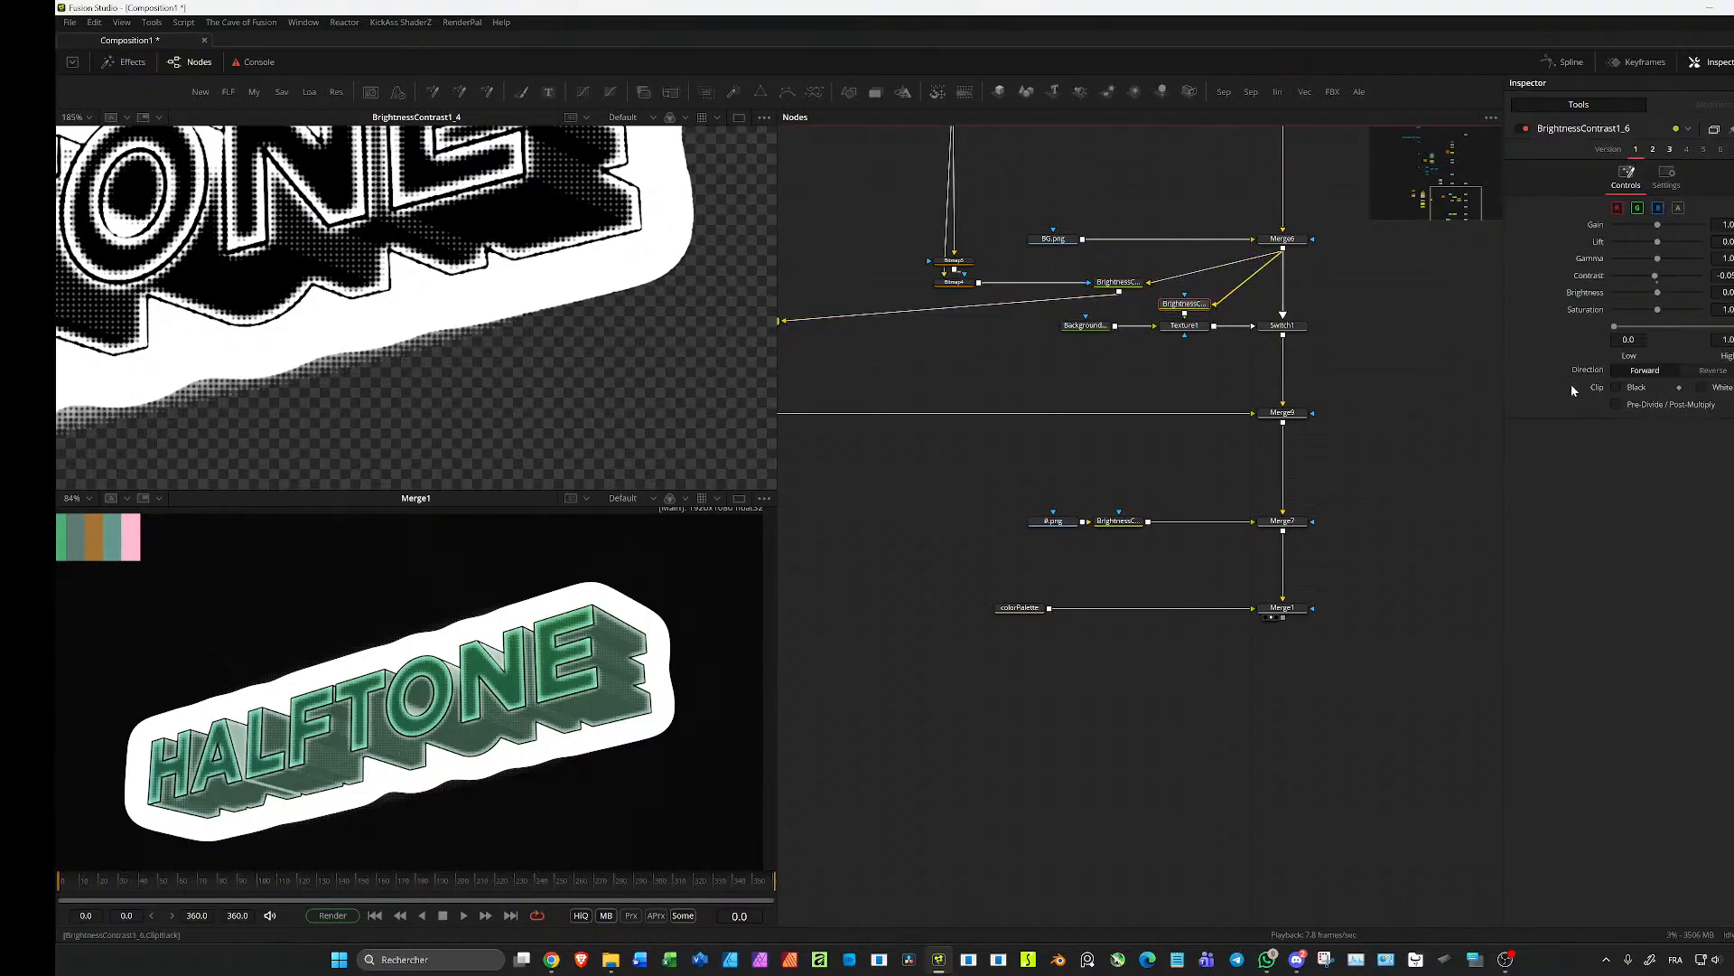
left_click_drag(867, 401, 1094, 416)
scroll(476, 562, "down", 5)
left_click_drag(434, 570, 326, 647)
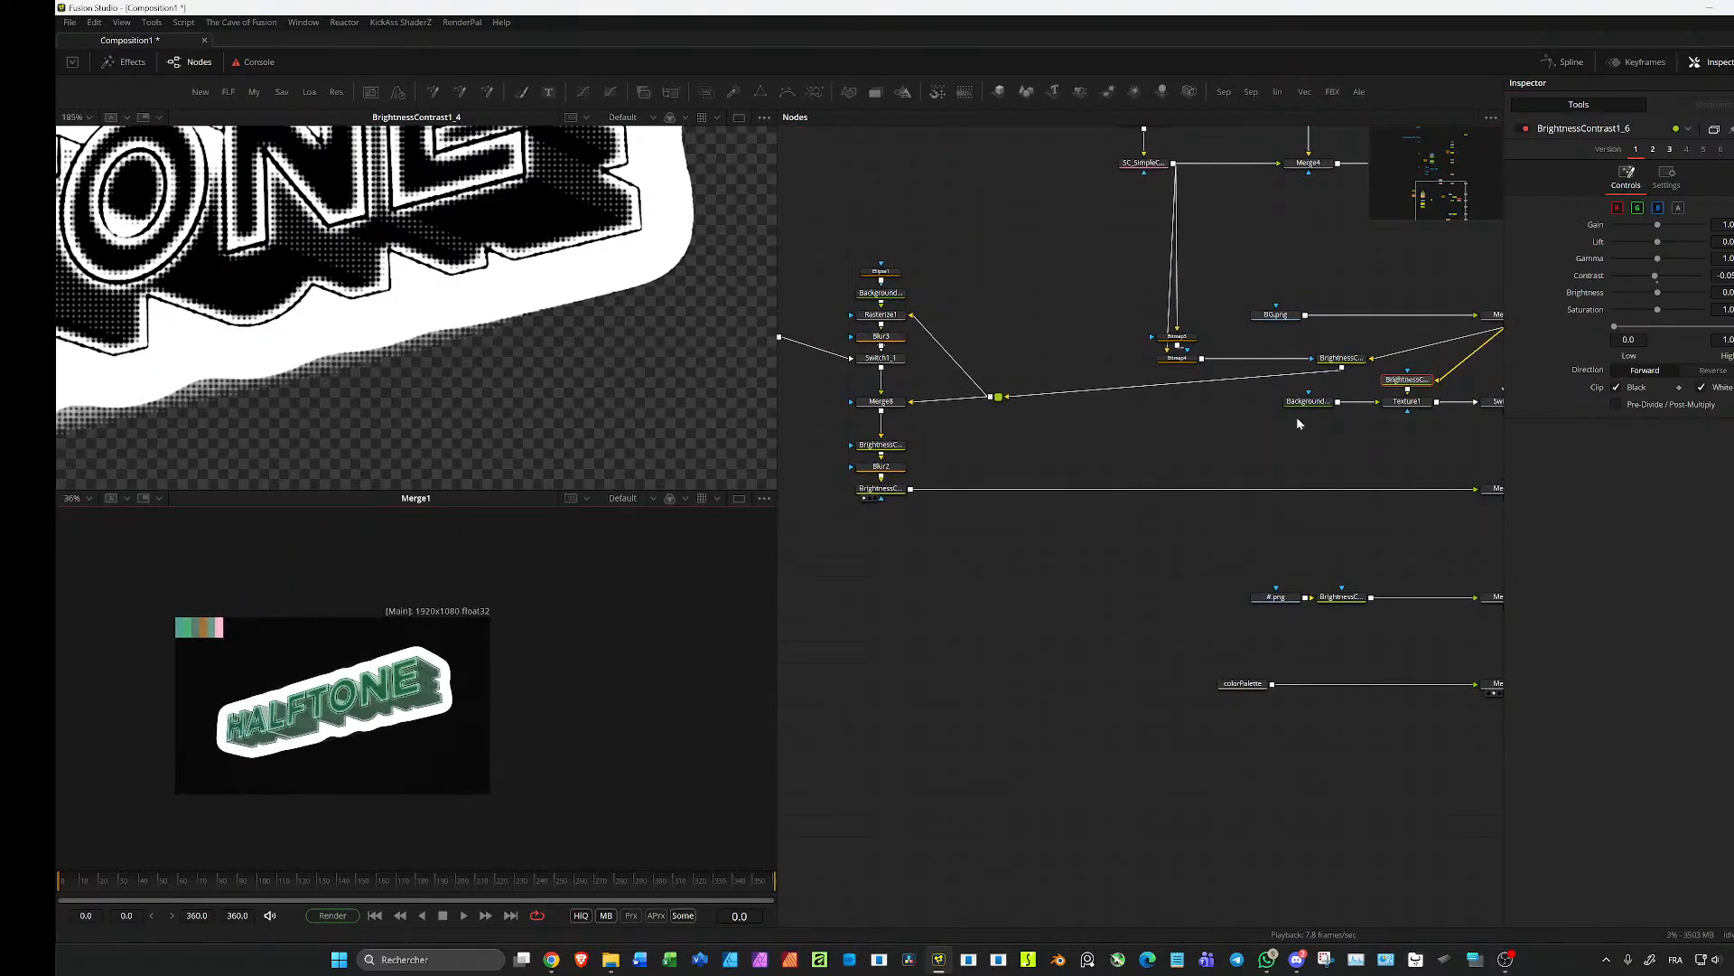
Step: Examine the BG.png background and the Merge6 composite one after the other in the lower viewer
left_click_drag(1462, 394, 1127, 460)
left_click(1169, 383)
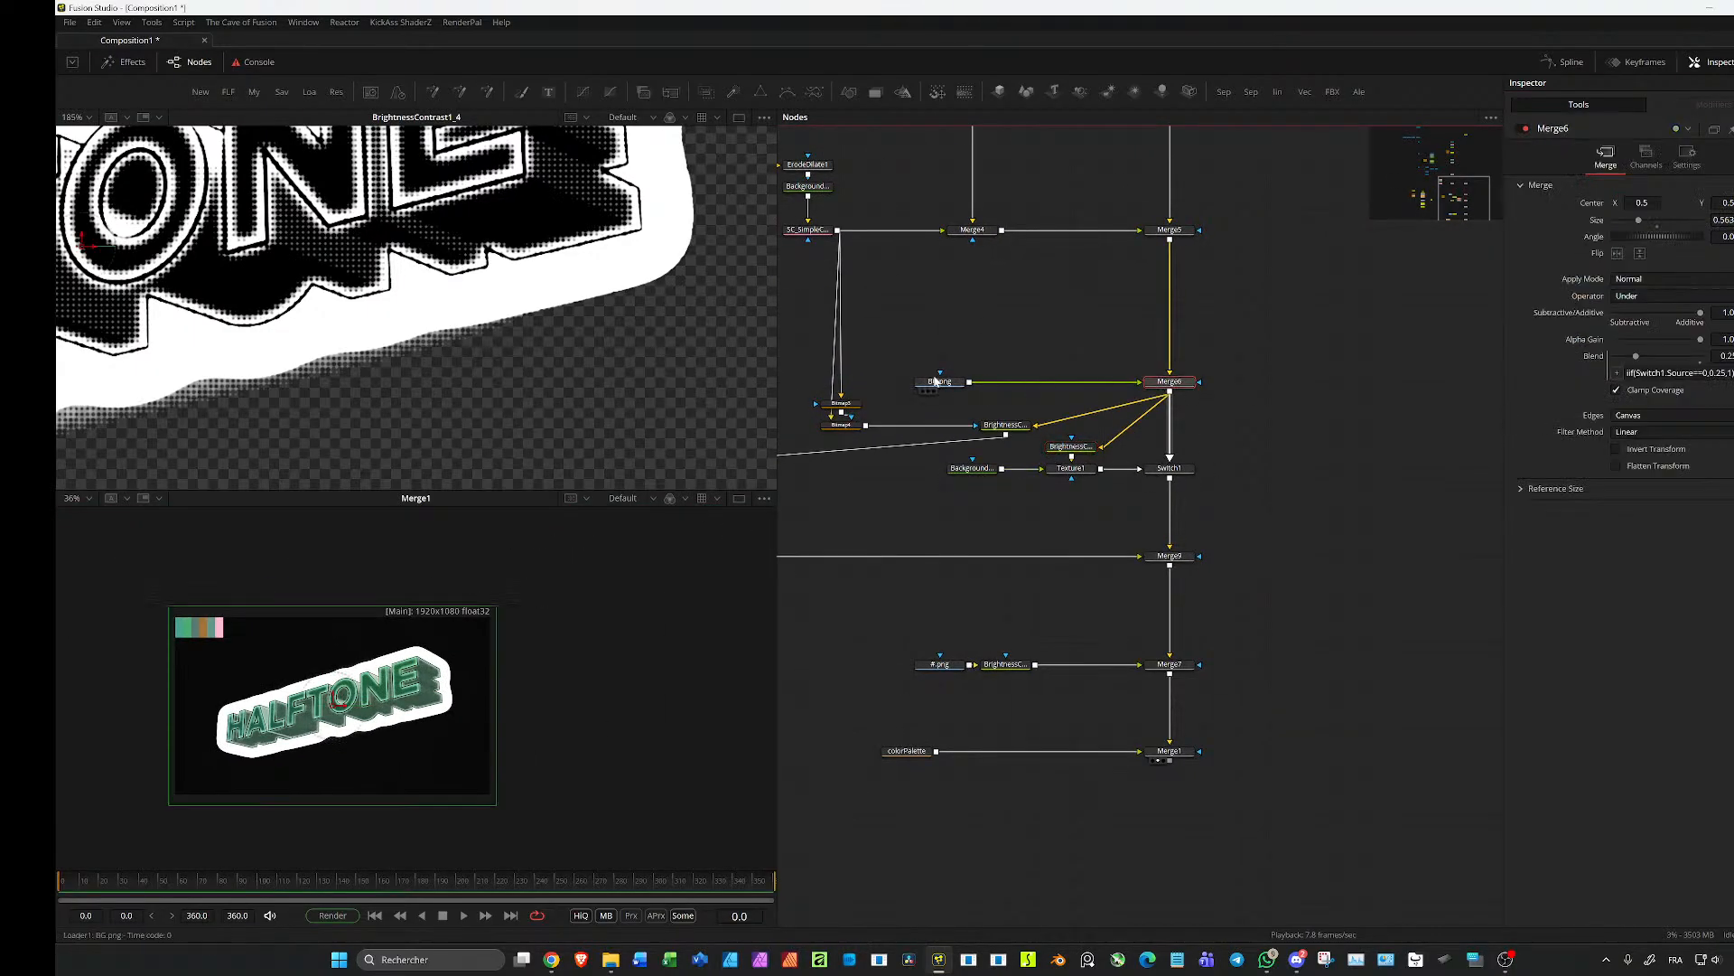
left_click_drag(1170, 382, 461, 634)
scroll(1066, 361, "up", 3)
left_click(907, 413)
mouse_move(1314, 417)
left_mouse_down()
mouse_move(1436, 379)
mouse_move(1312, 380)
mouse_move(1315, 418)
left_mouse_up()
left_click_drag(907, 412, 361, 655)
key("ctrl+f")
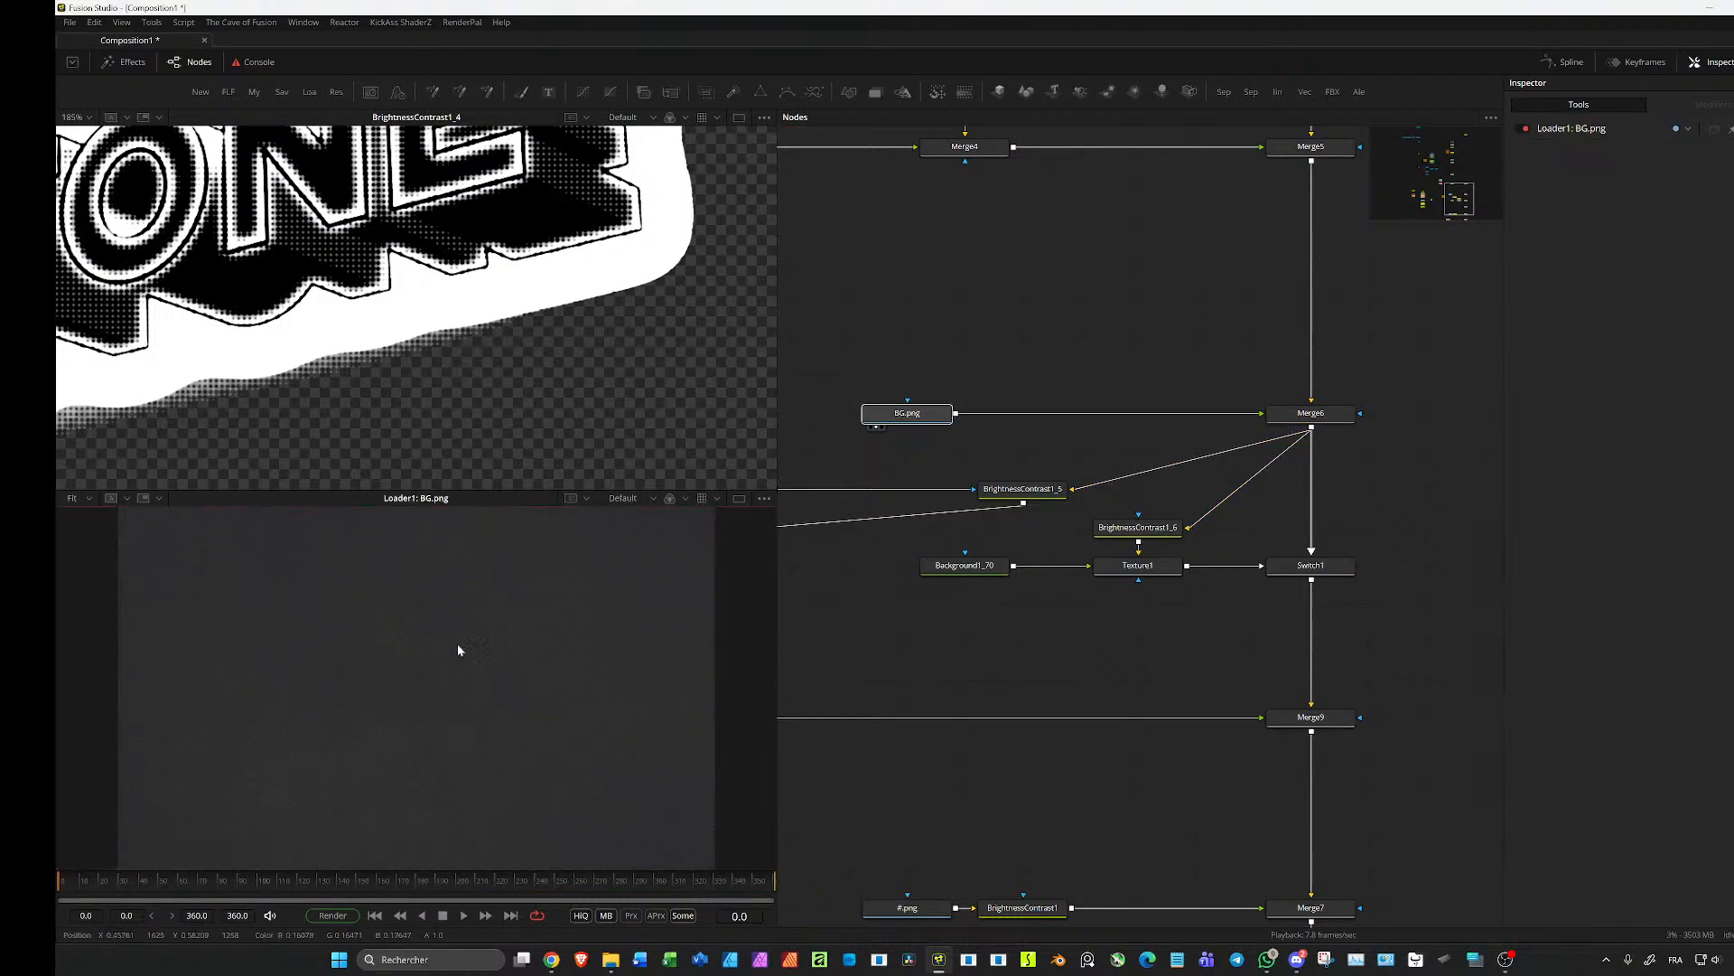
left_click(1303, 412)
left_click_drag(1304, 412, 519, 641)
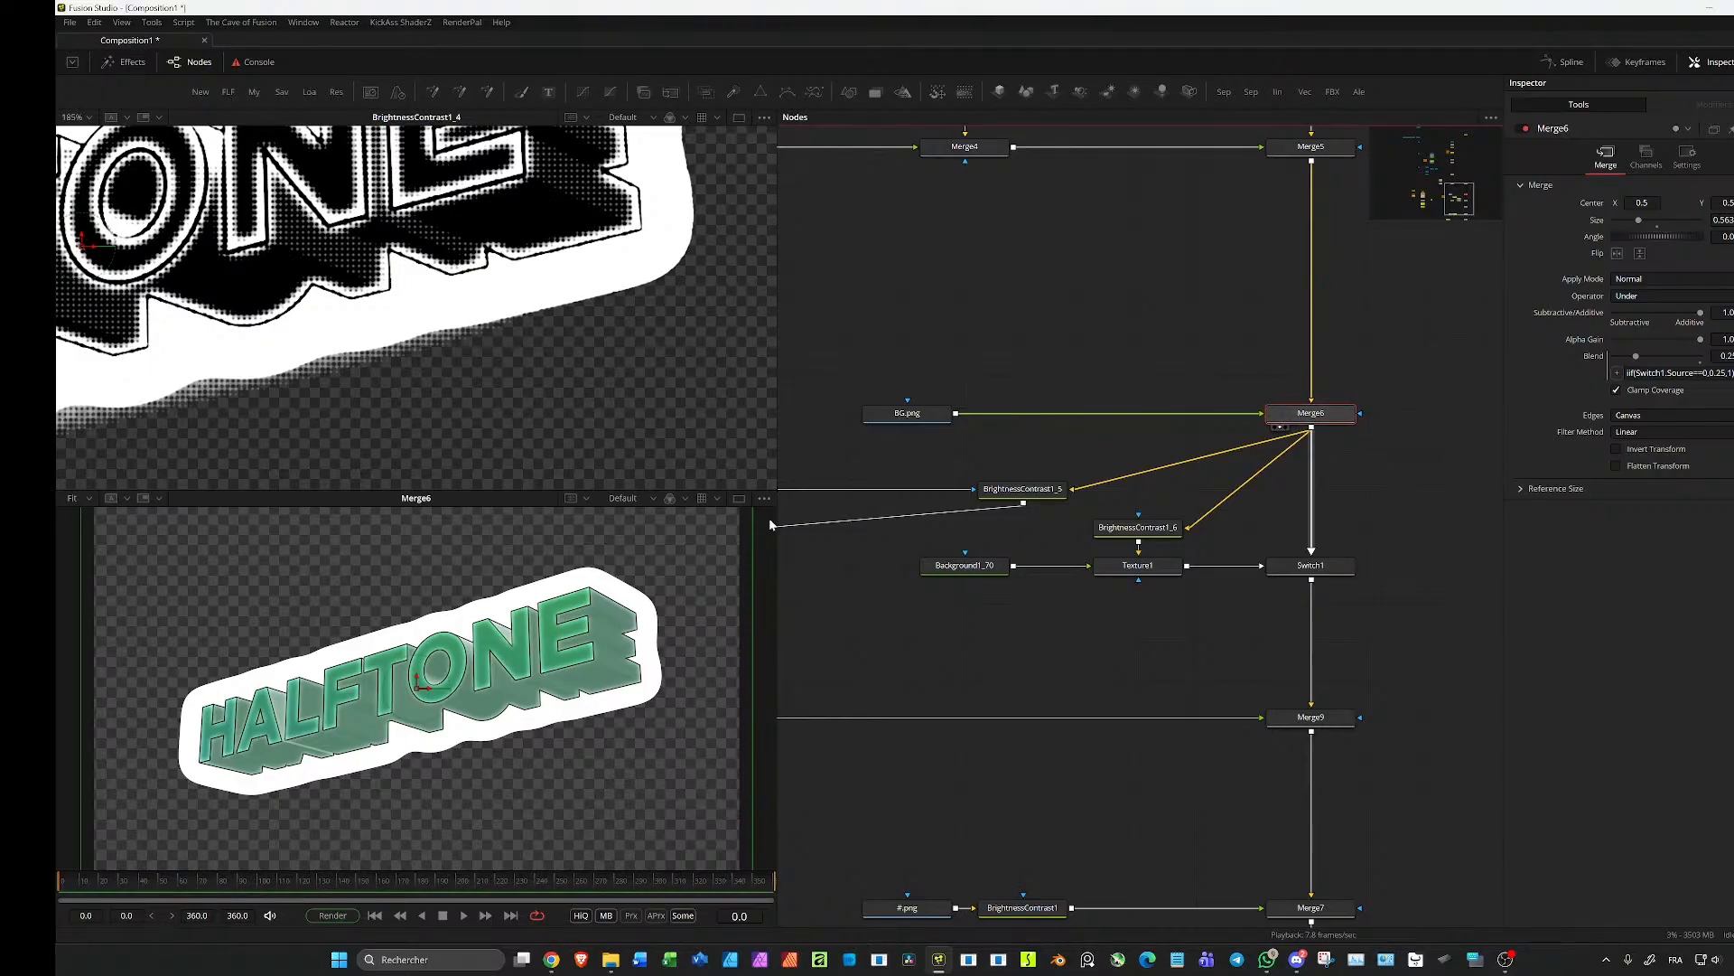
scroll(532, 654, "down", 4)
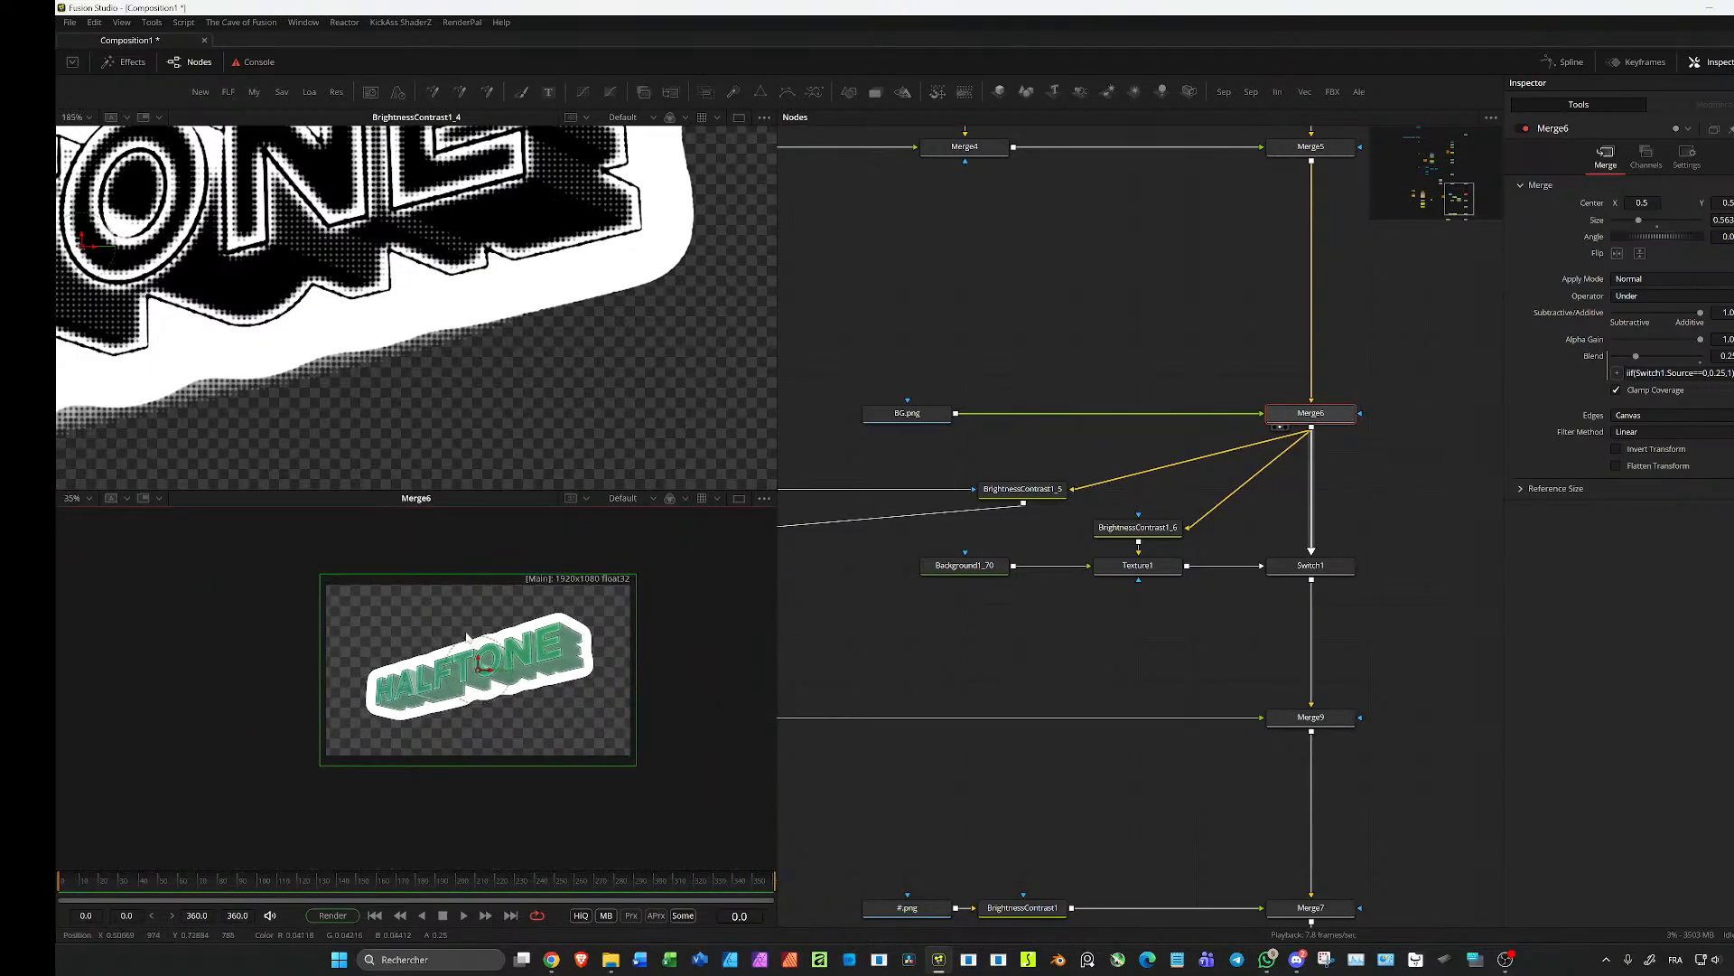
left_click(1251, 414)
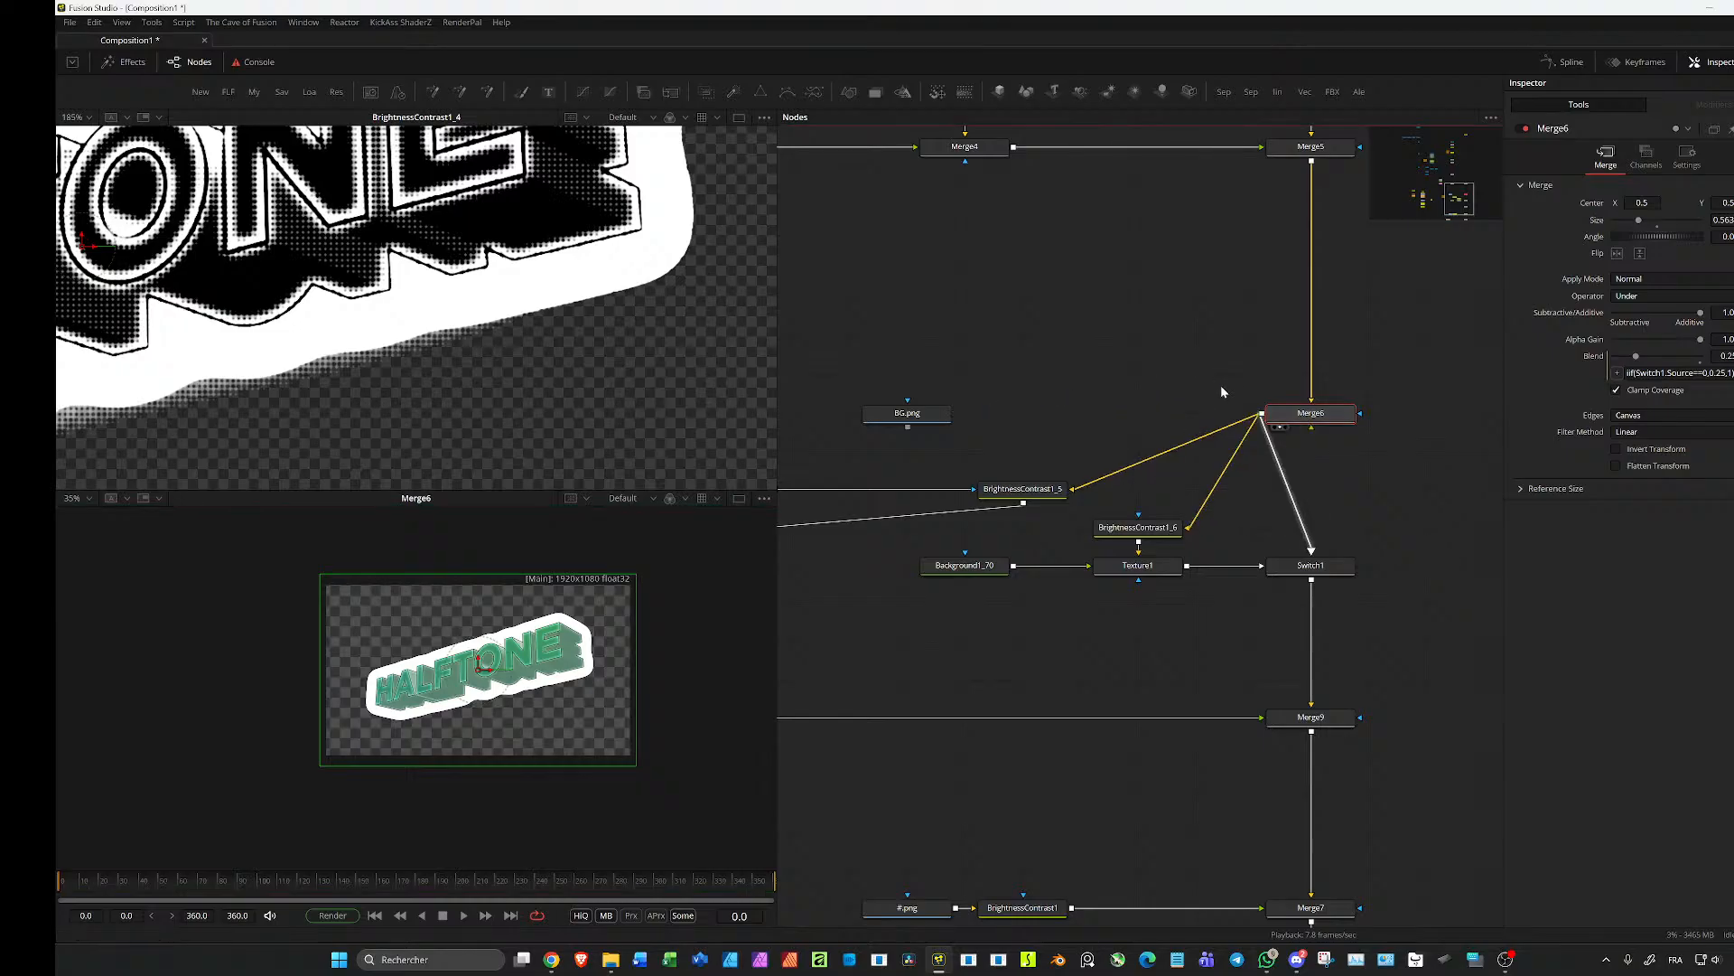
left_click_drag(909, 428, 1314, 425)
left_click(1301, 418)
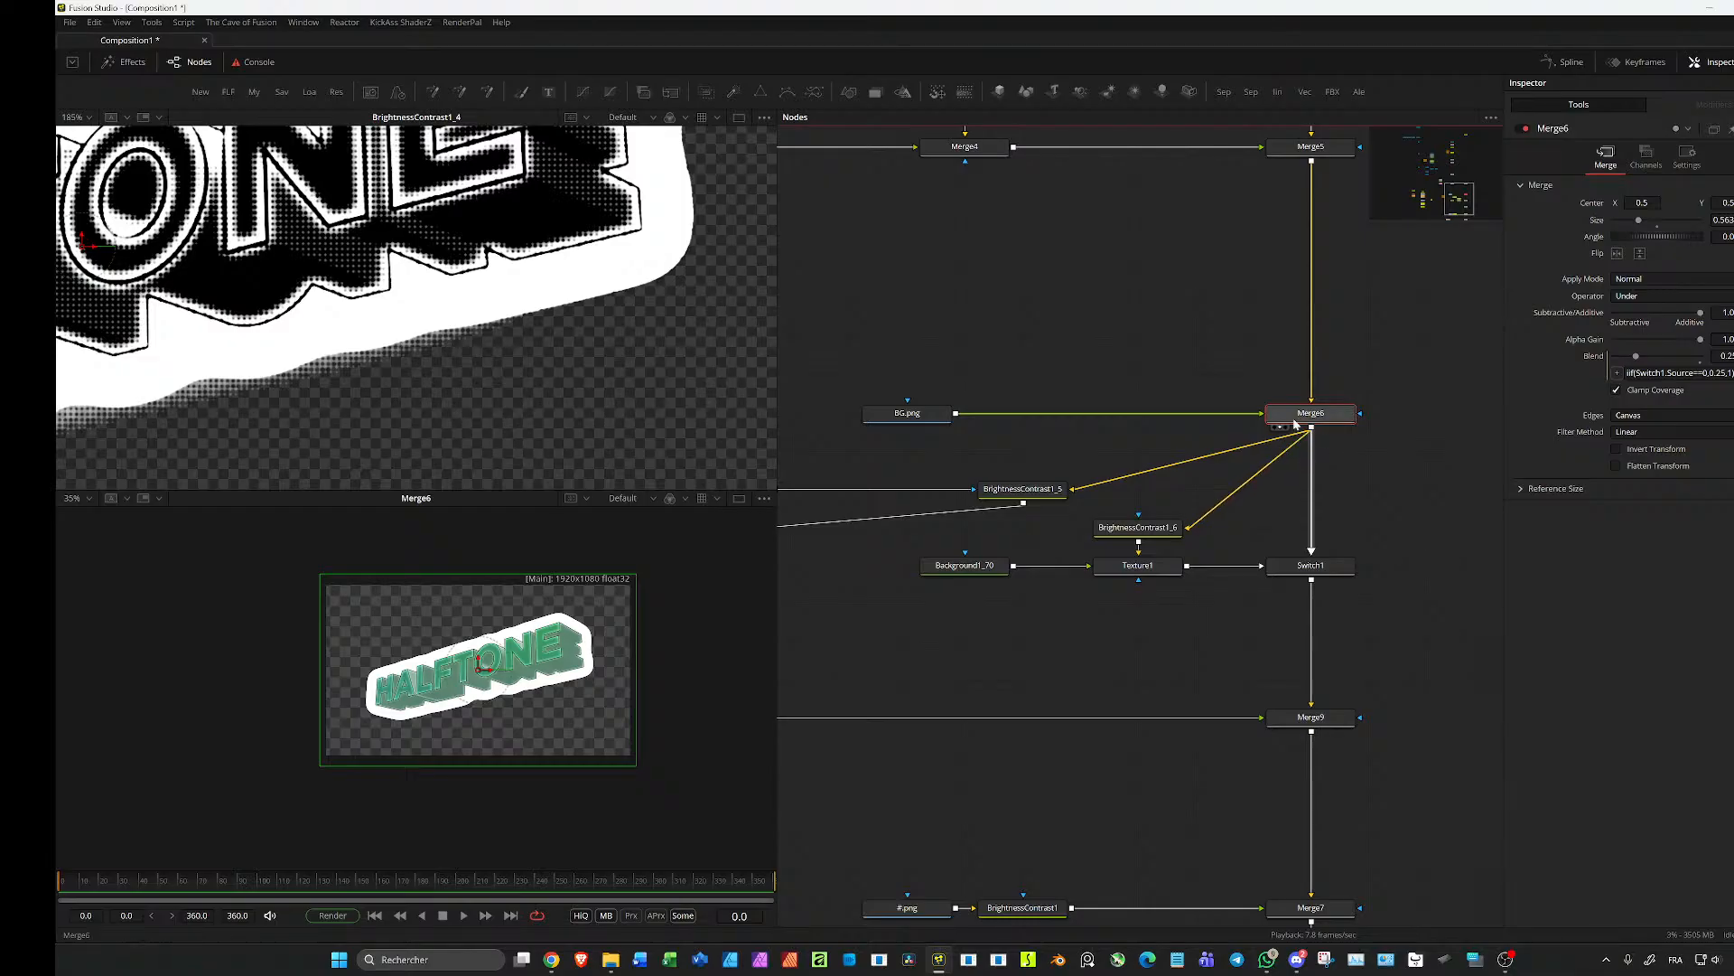
Step: Move Merge6 and BG.png higher in the node graph and insert a new Merge below Merge6, feeding Switch1
left_click_drag(1310, 423, 1326, 377)
key("ctrl+m")
left_click(1326, 417)
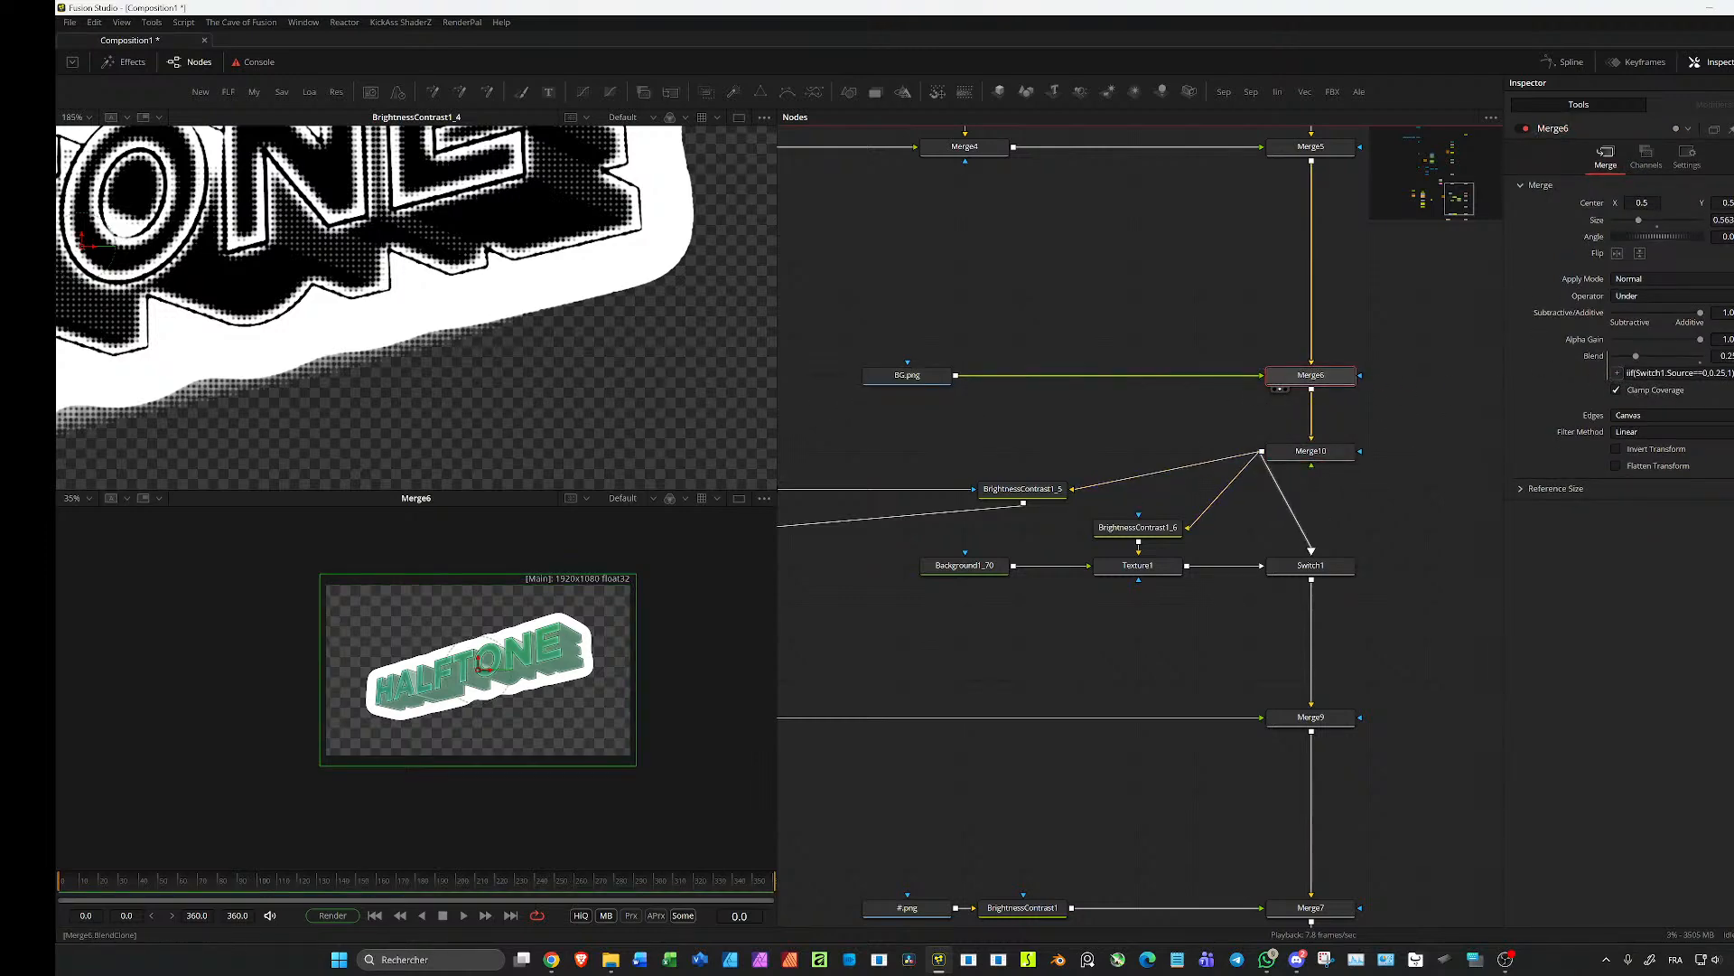
Step: Remove the expression from Merge6's Blend, restoring it to 1.0, and delete the new Merge below it
double_click(1597, 357)
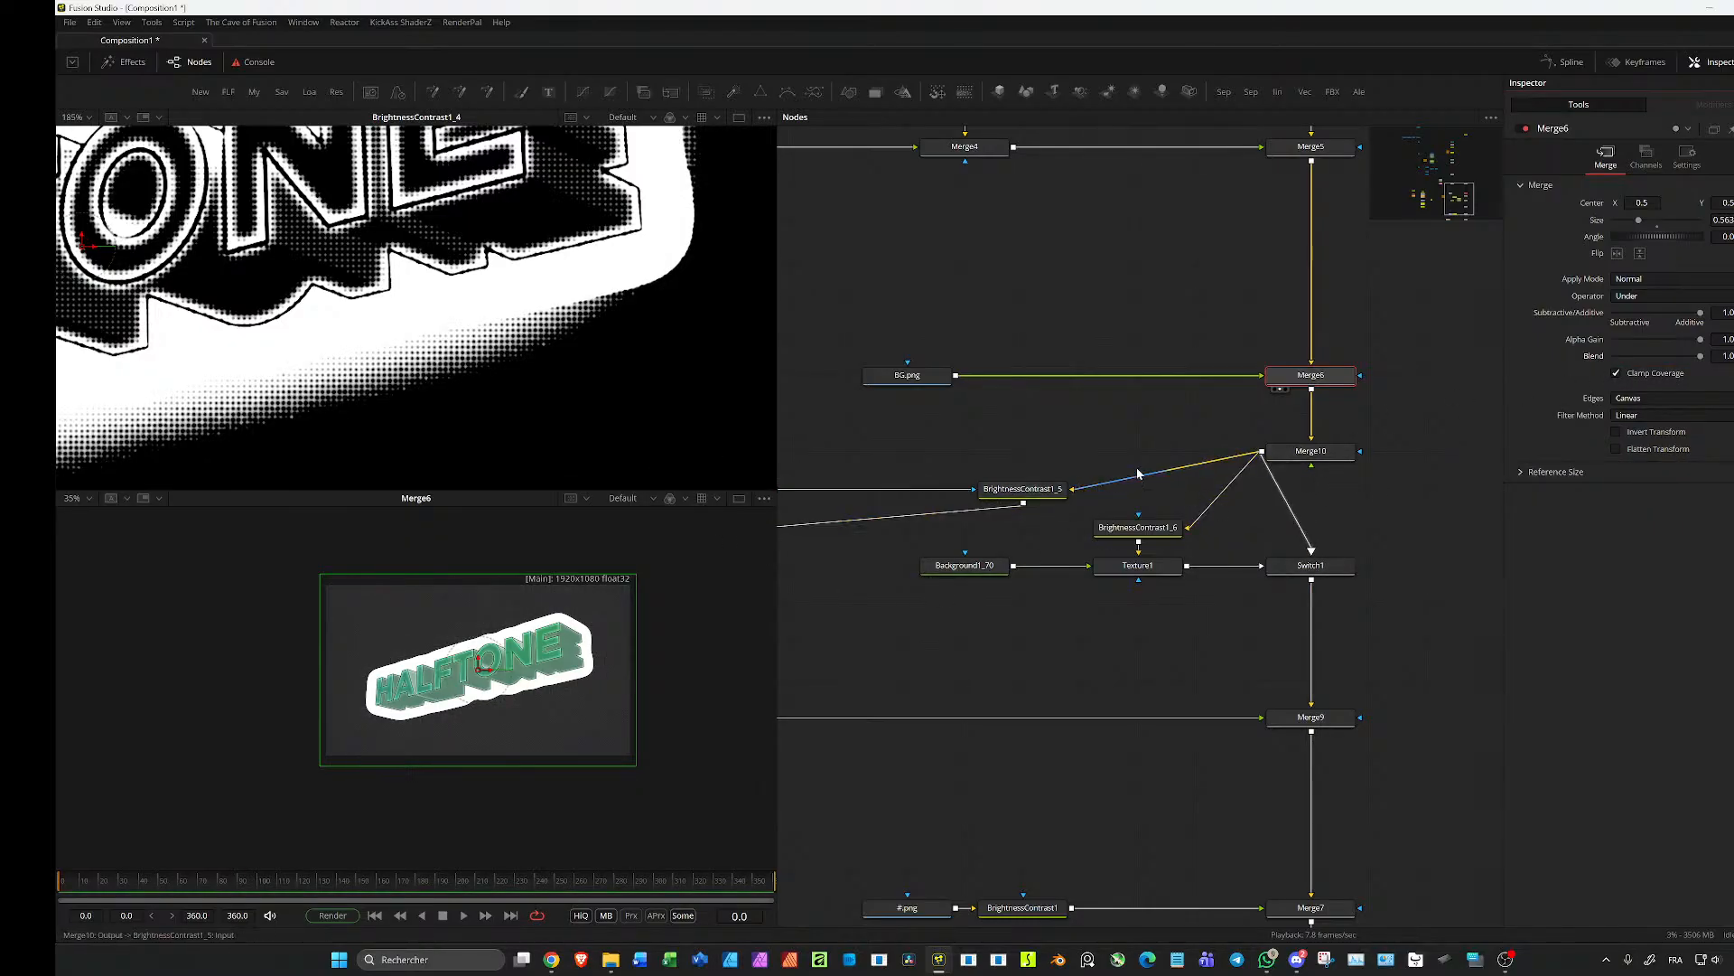
left_click(1299, 458)
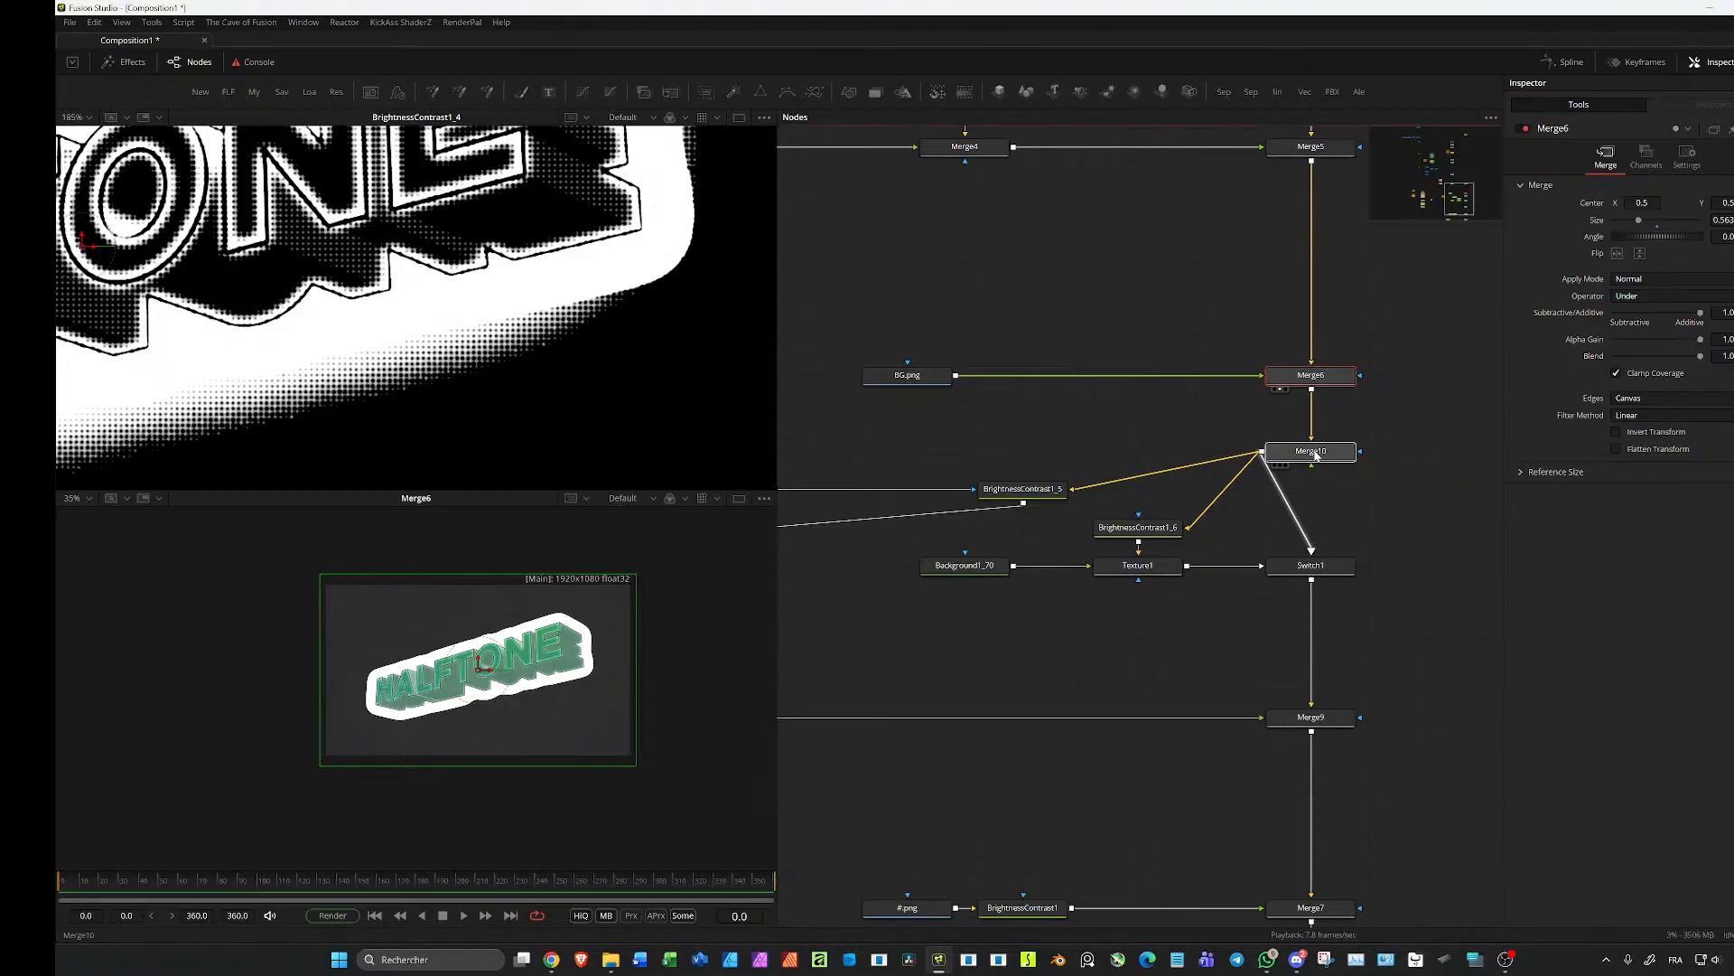
key("Delete")
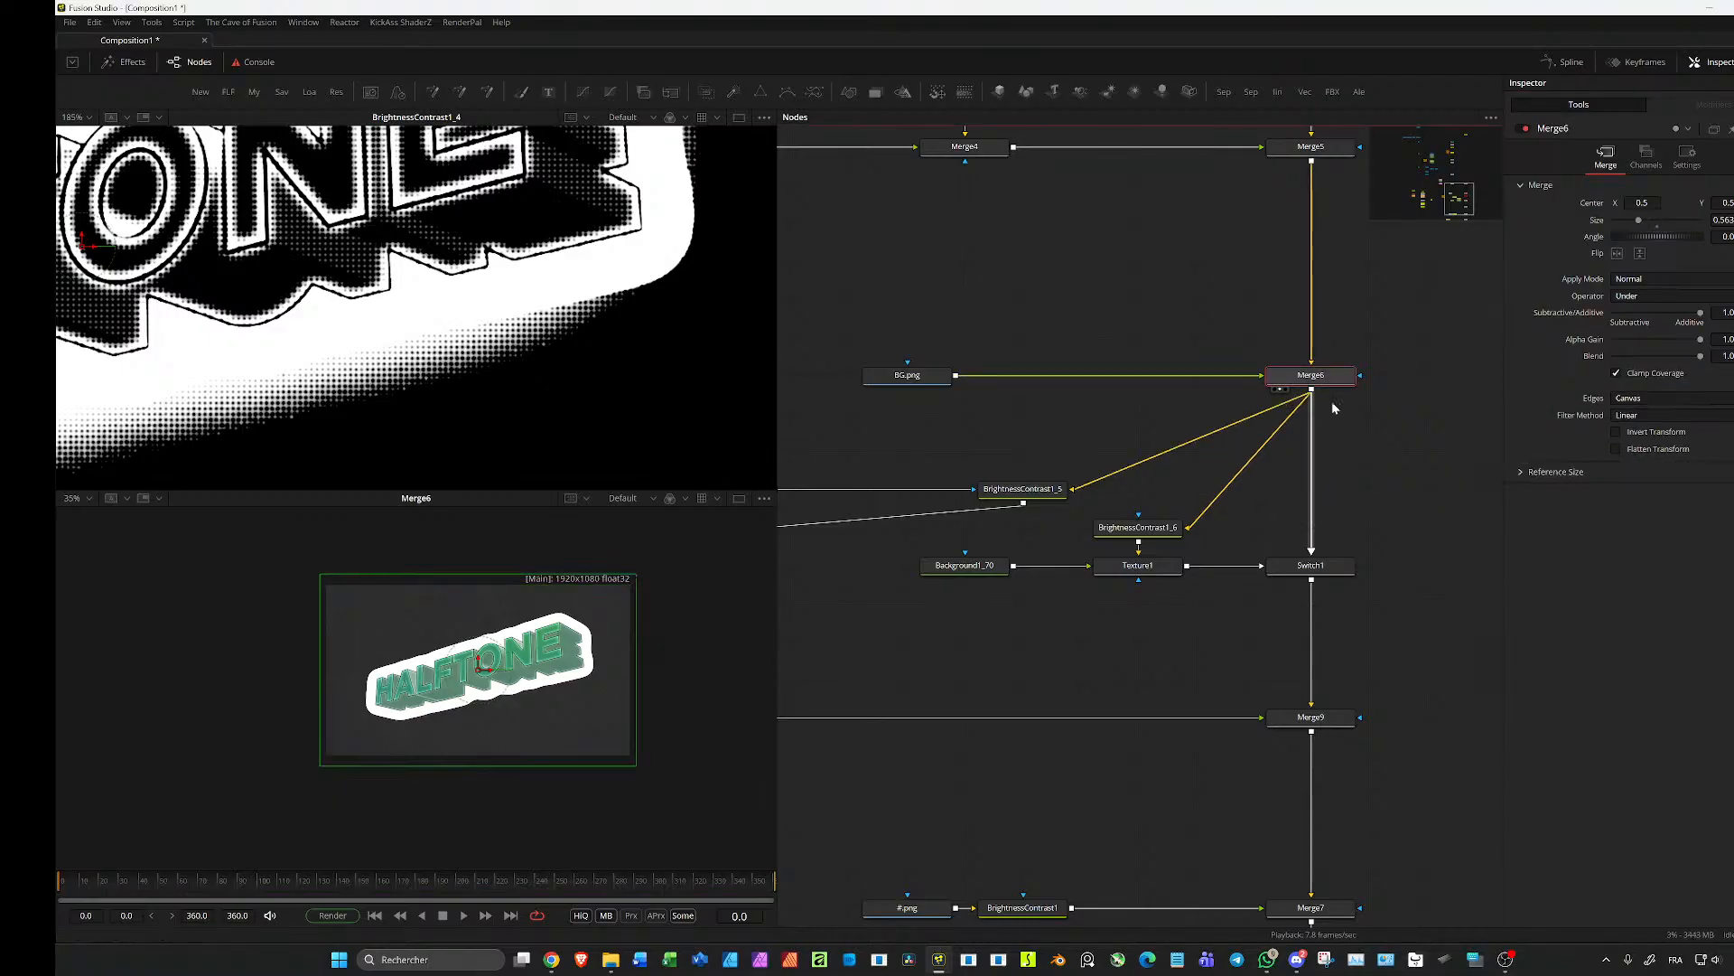
key("ctrl+v")
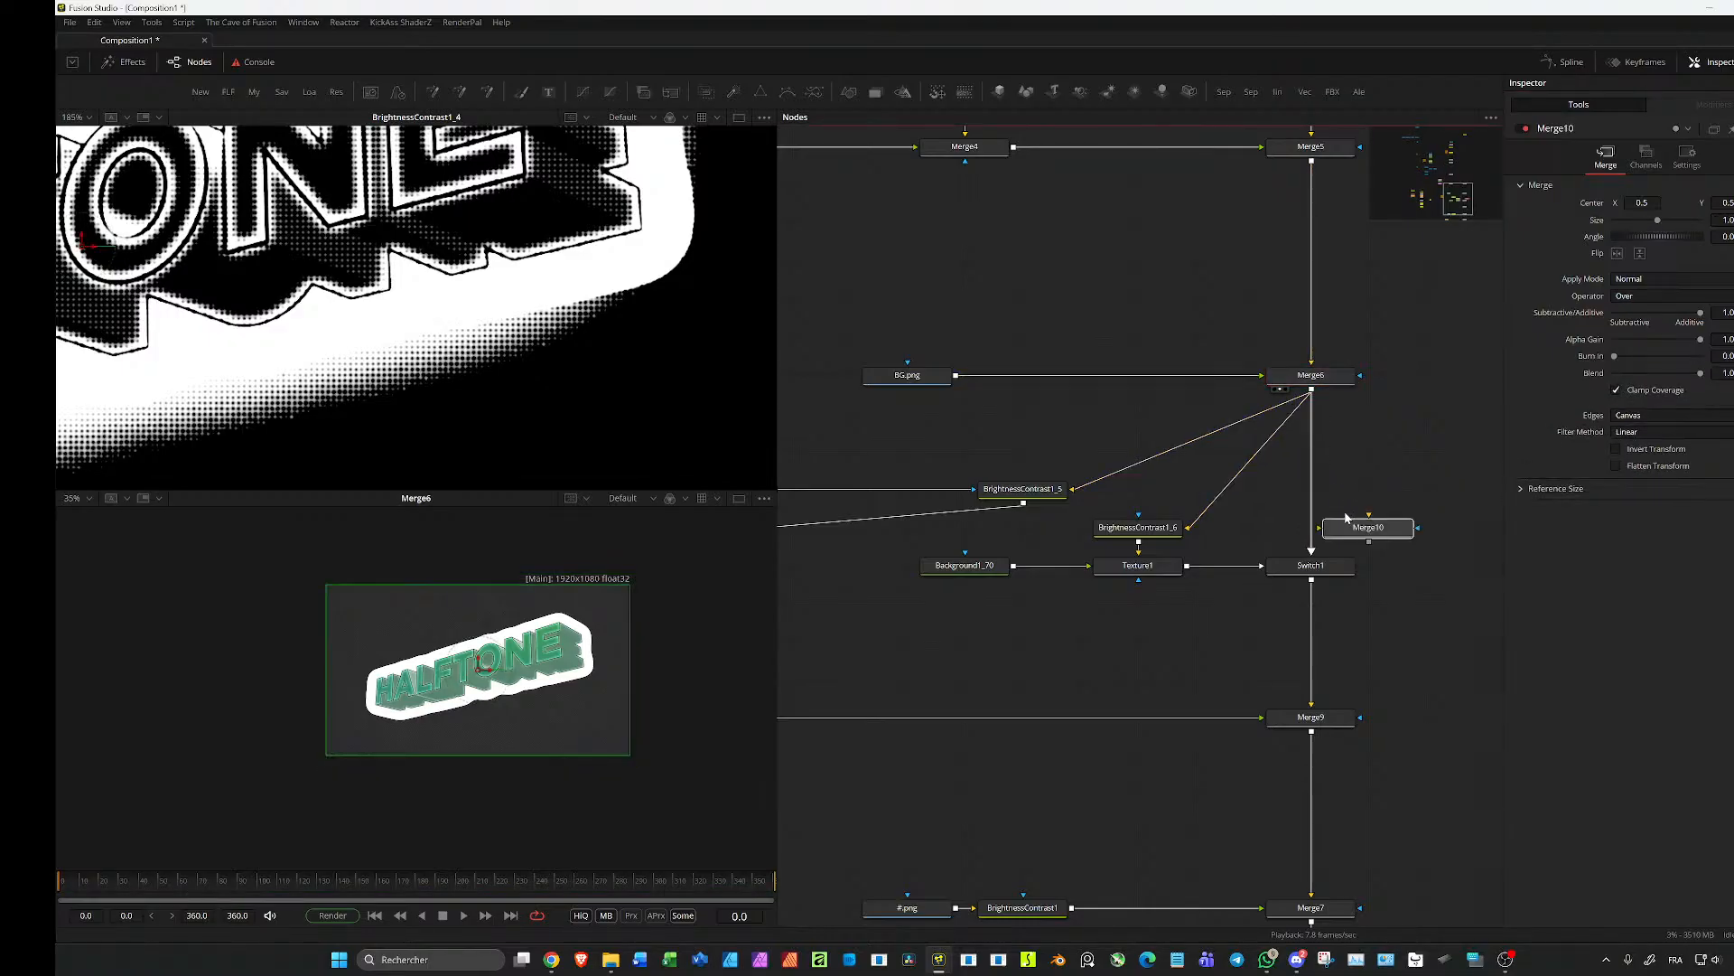
left_click_drag(1350, 509, 1308, 520)
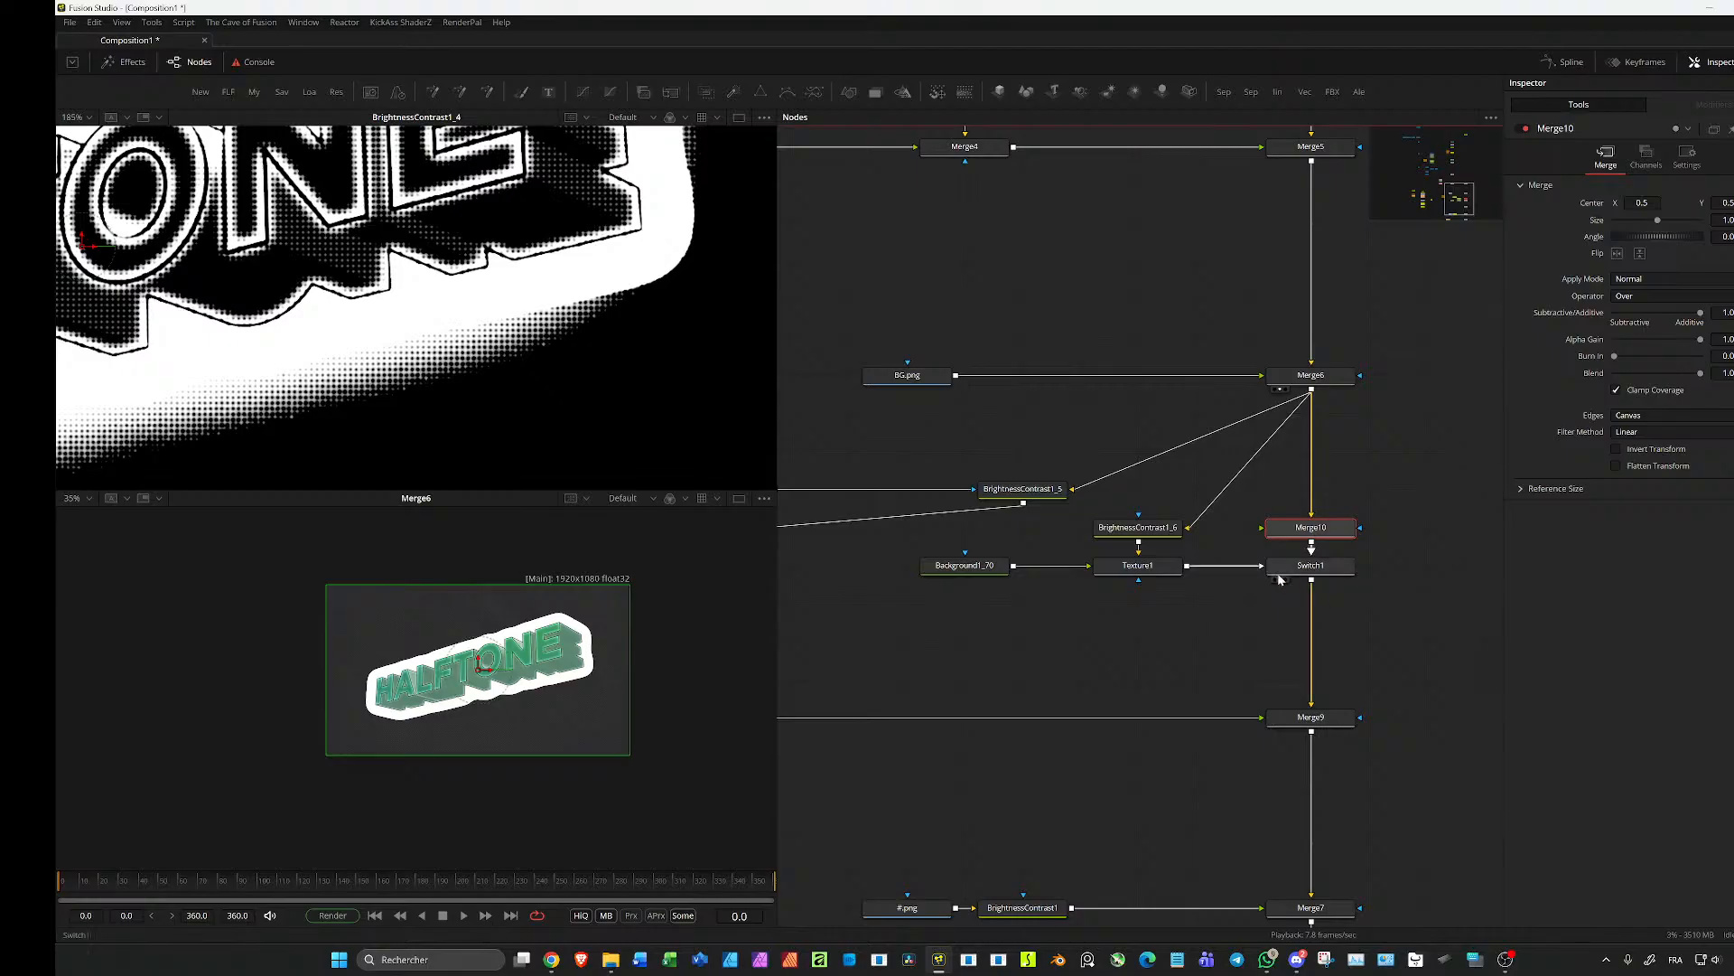
left_click(1154, 537)
scroll(1052, 528, "down", 5)
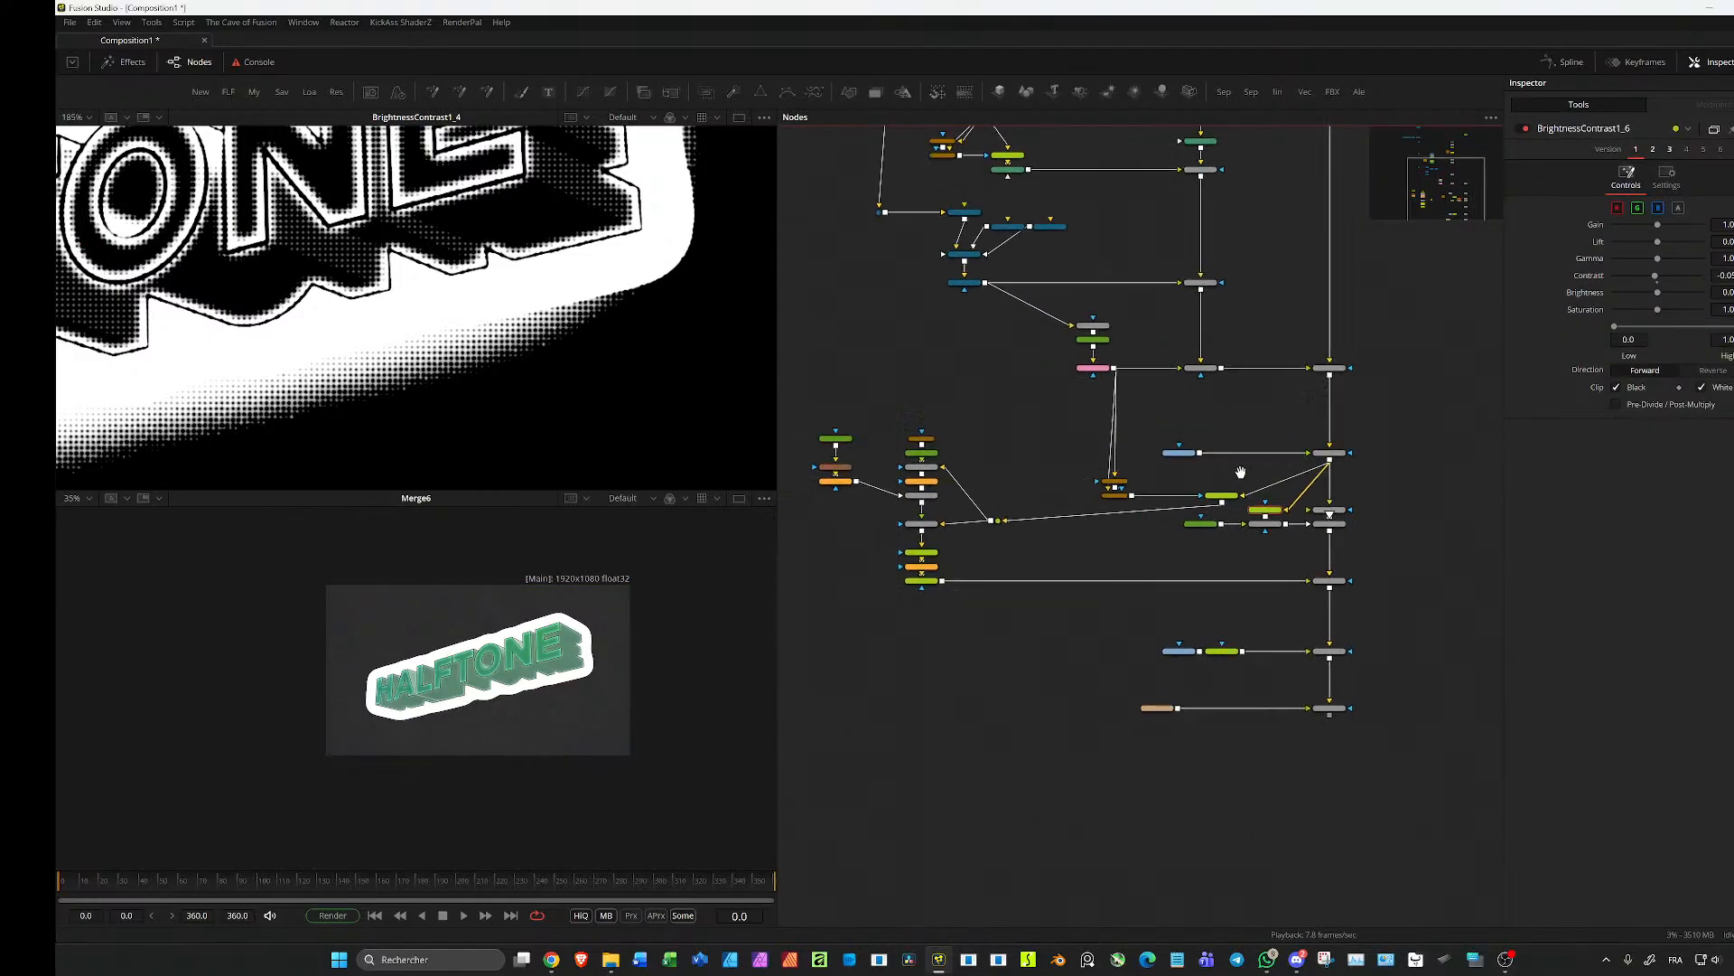
scroll(1072, 514, "up", 5)
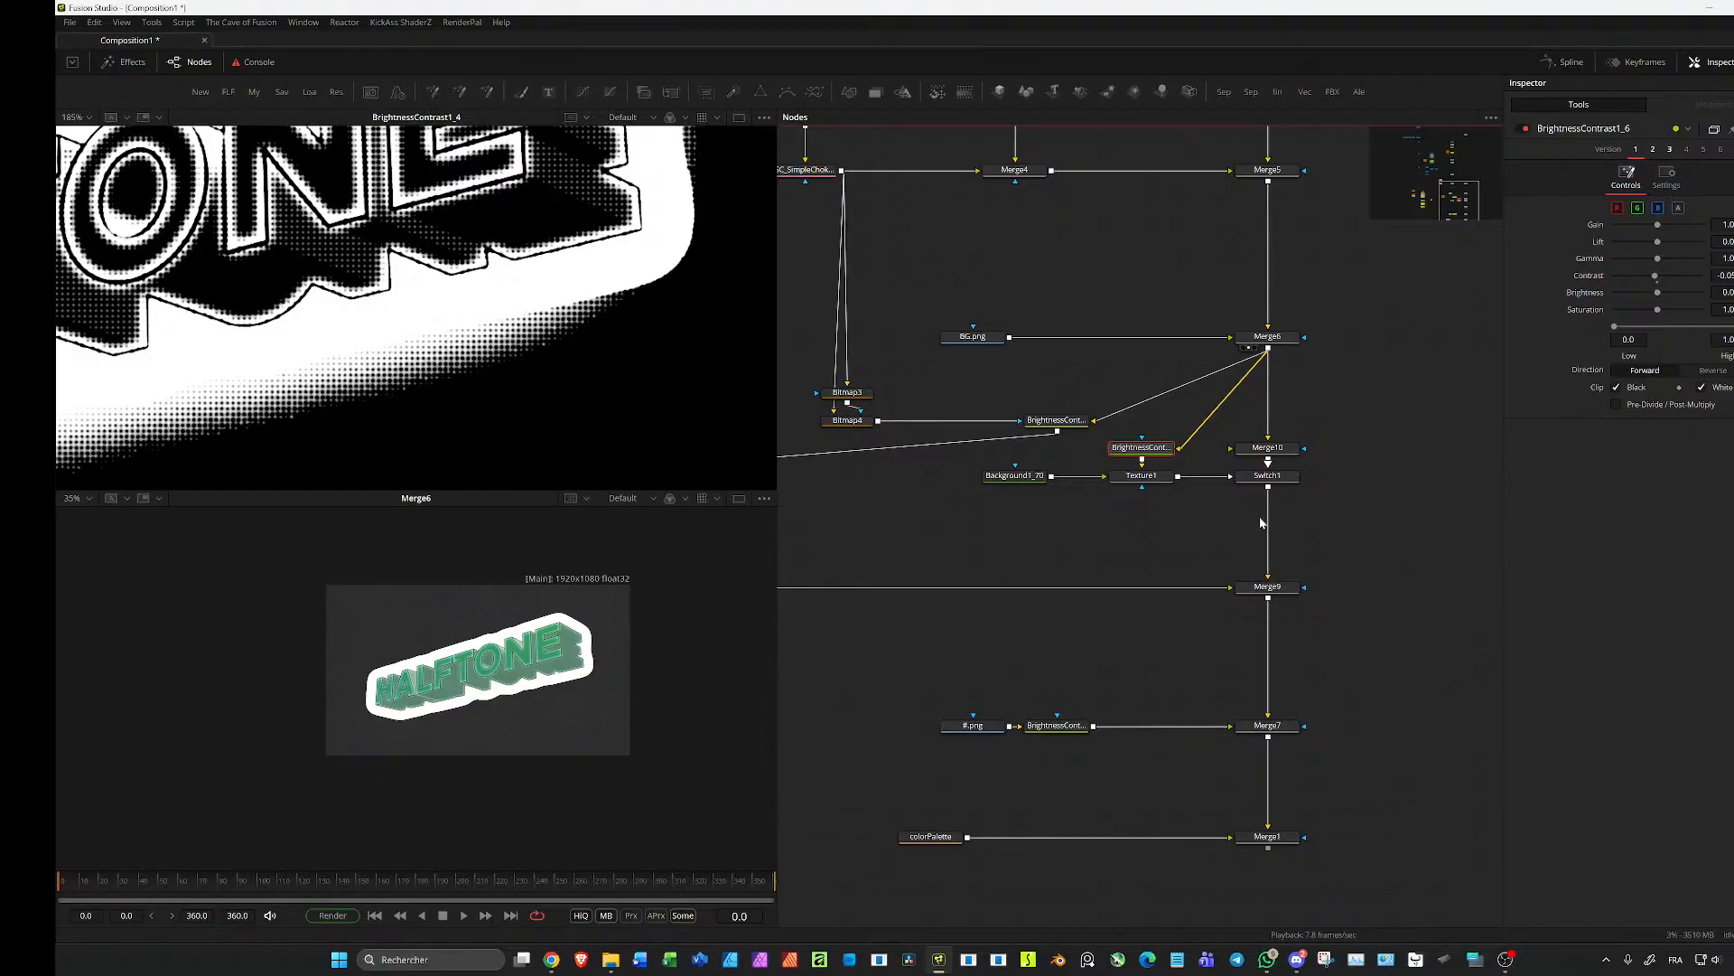
left_click(1274, 456)
key("Delete")
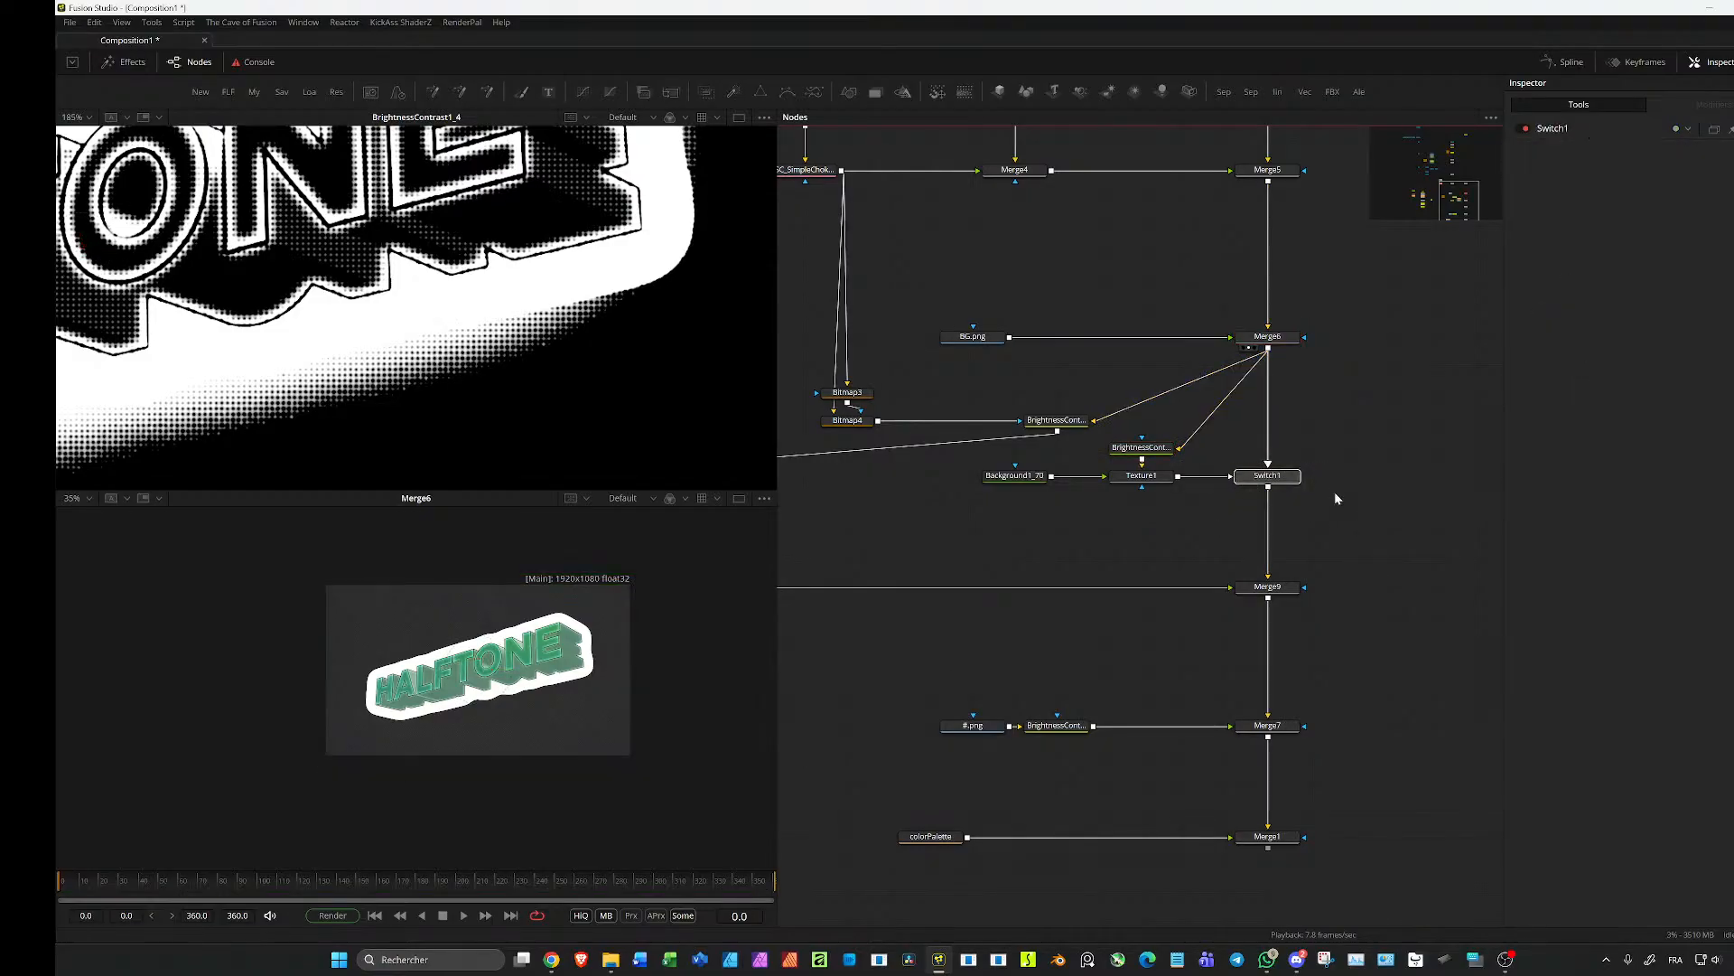
Step: Move Switch1 between Merge9 and Merge7, reconnect Texture1 to it, and bring the Texture1 branch down beside it
left_click_drag(1269, 485, 1253, 668)
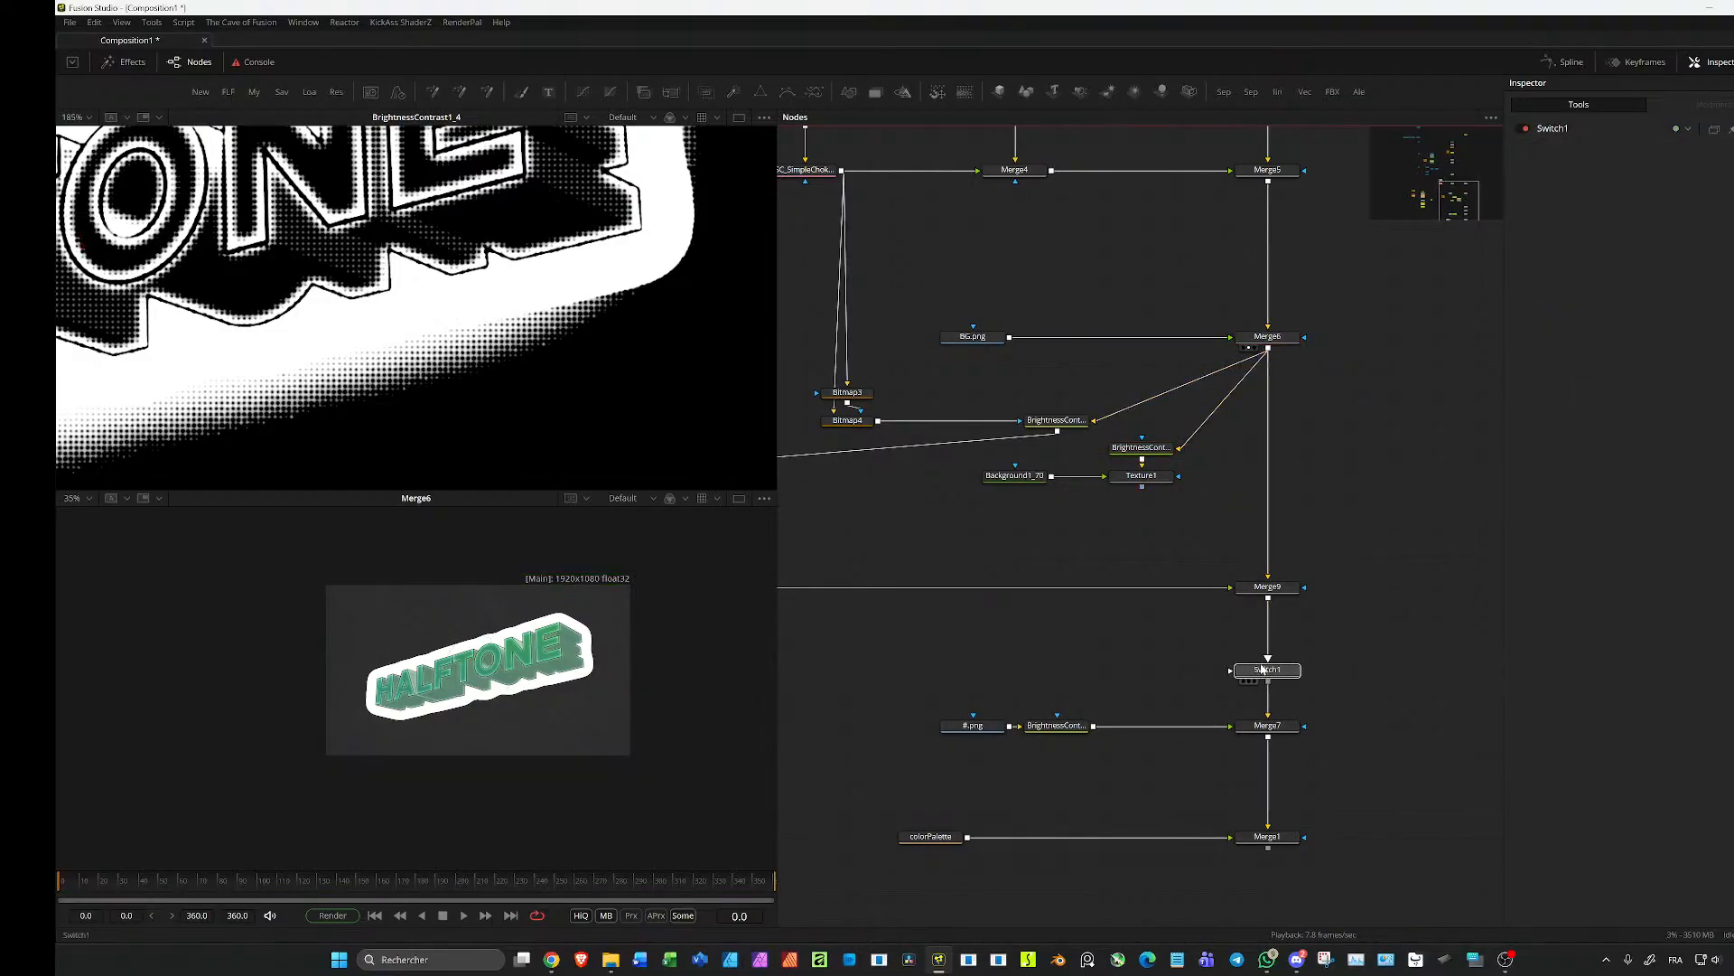
left_click_drag(1141, 487, 1230, 673)
left_click_drag(1232, 507, 982, 445)
left_click_drag(1131, 481, 1139, 675)
Step: Give Merge9's Blend the expression iif(Switch1.Source==0,0.25,1)
left_click(1276, 588)
right_click(1597, 371)
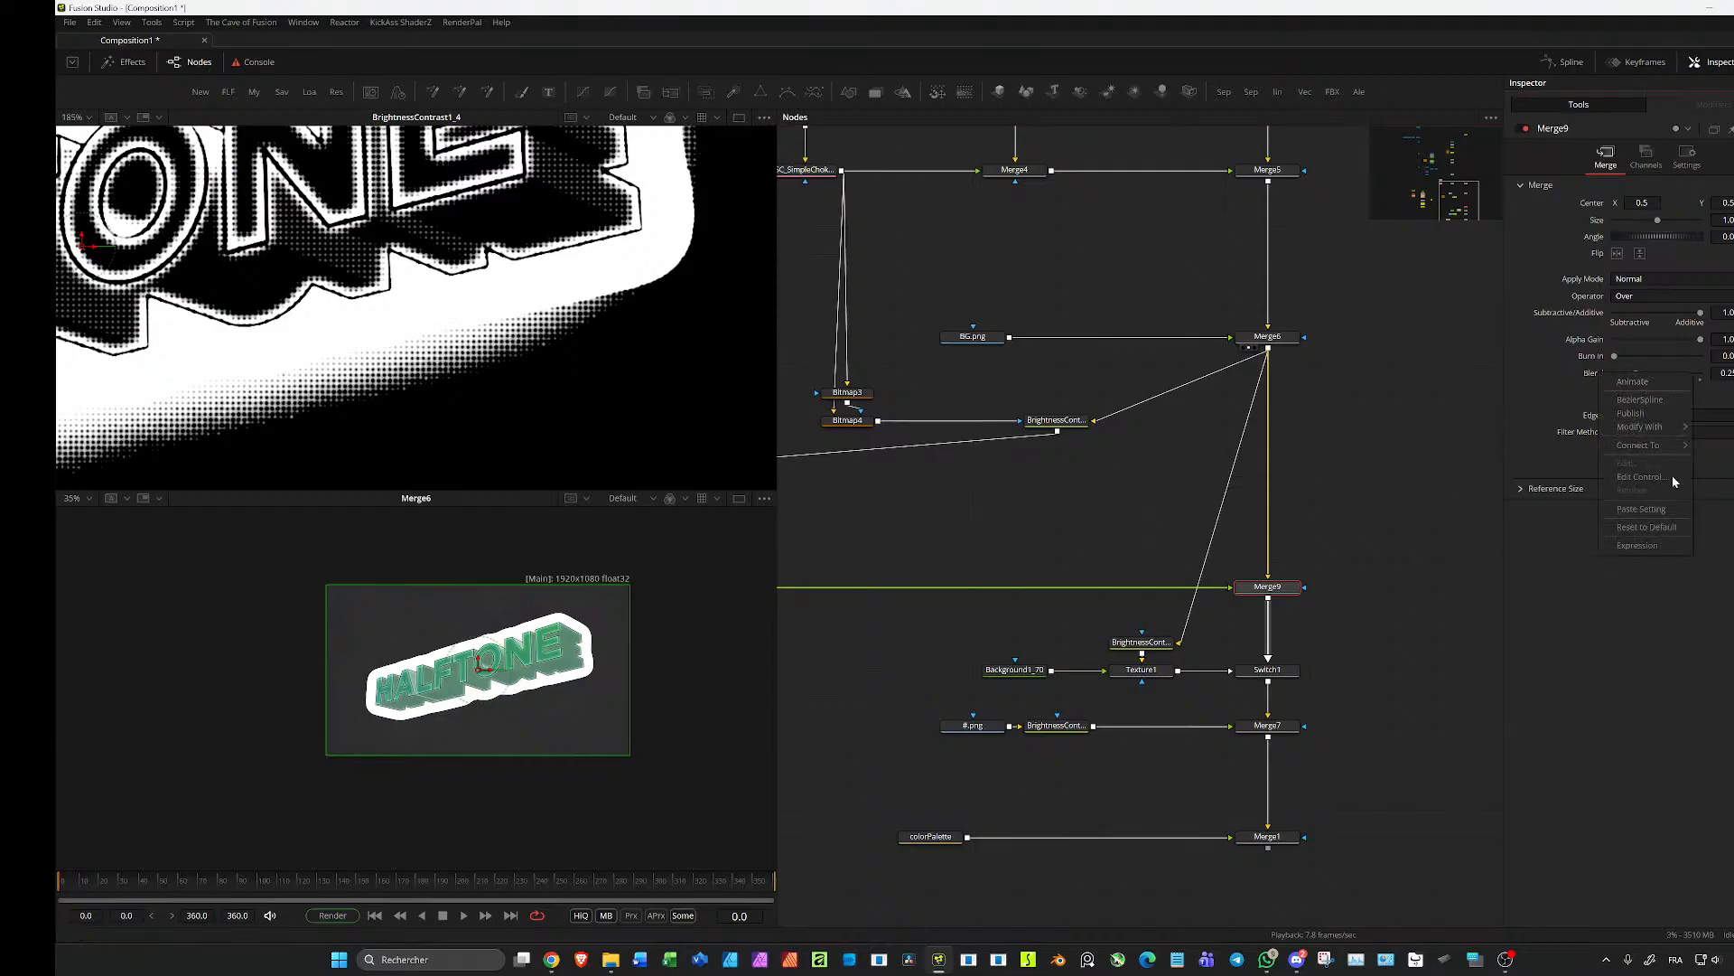
left_click(1663, 539)
type("iif(Switch1.Source==0,0.25,1)")
key("Return")
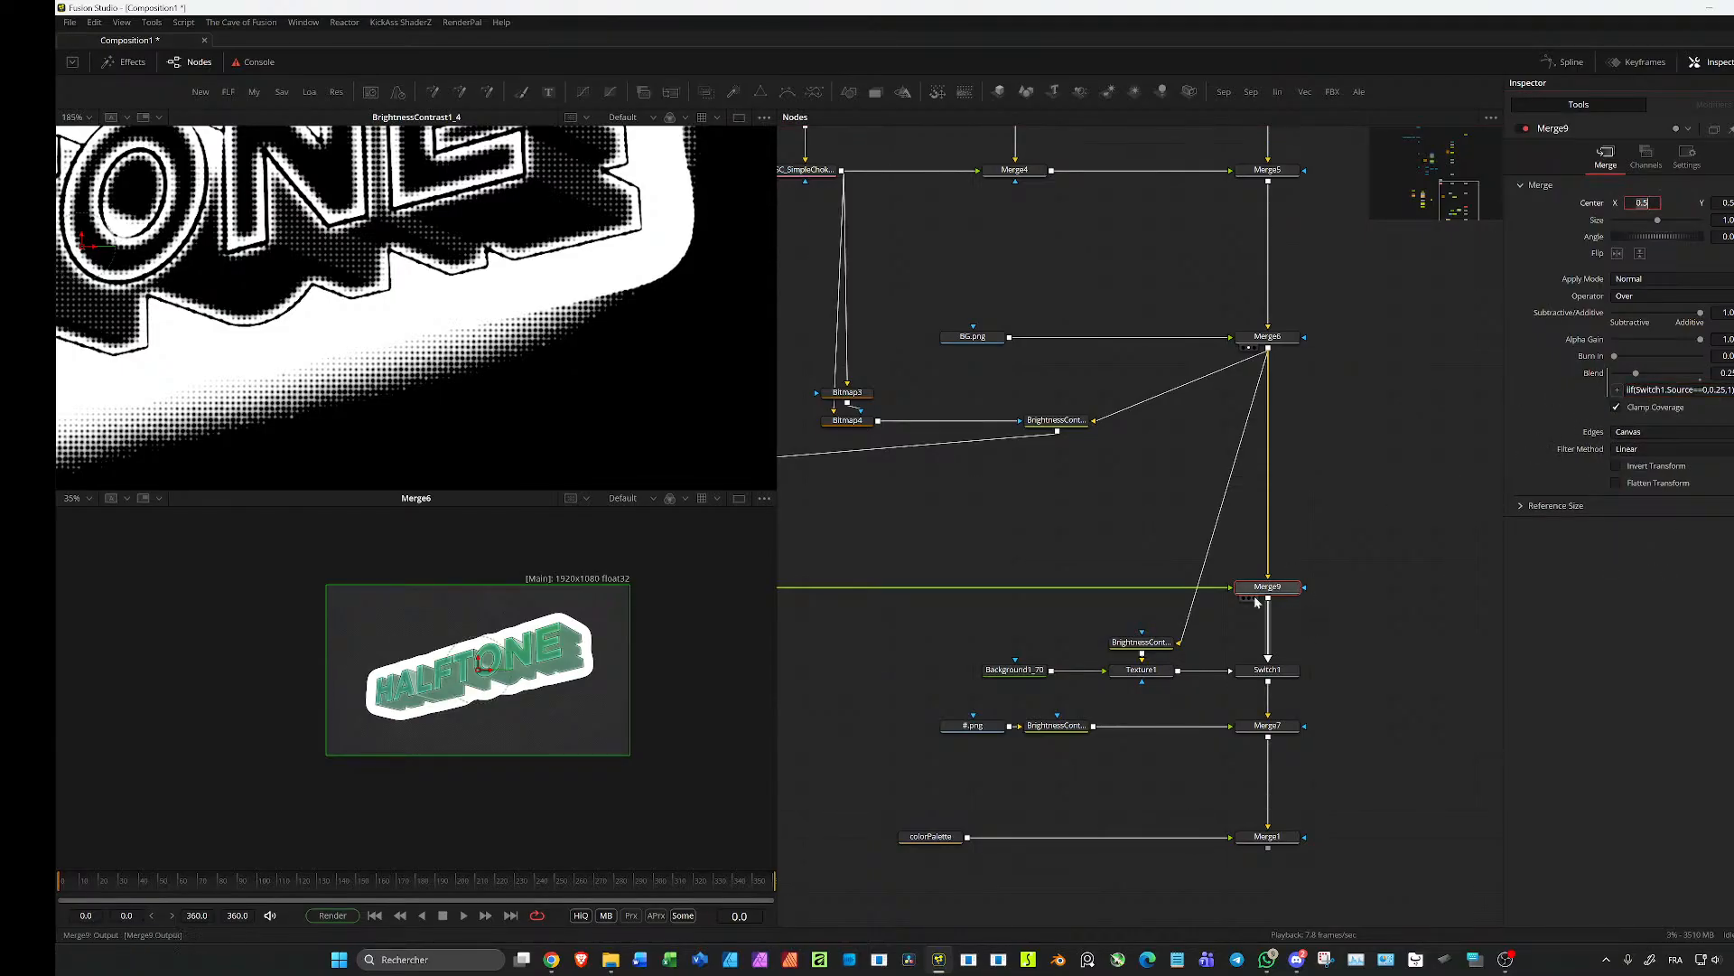
Step: Show Merge1 in the lower viewer and examine the halftone edges against the background at close range
scroll(468, 614, "up", 7)
key("ctrl+f")
left_click_drag(1305, 661, 1282, 533)
left_click(1301, 784)
left_click(1244, 709)
key("2")
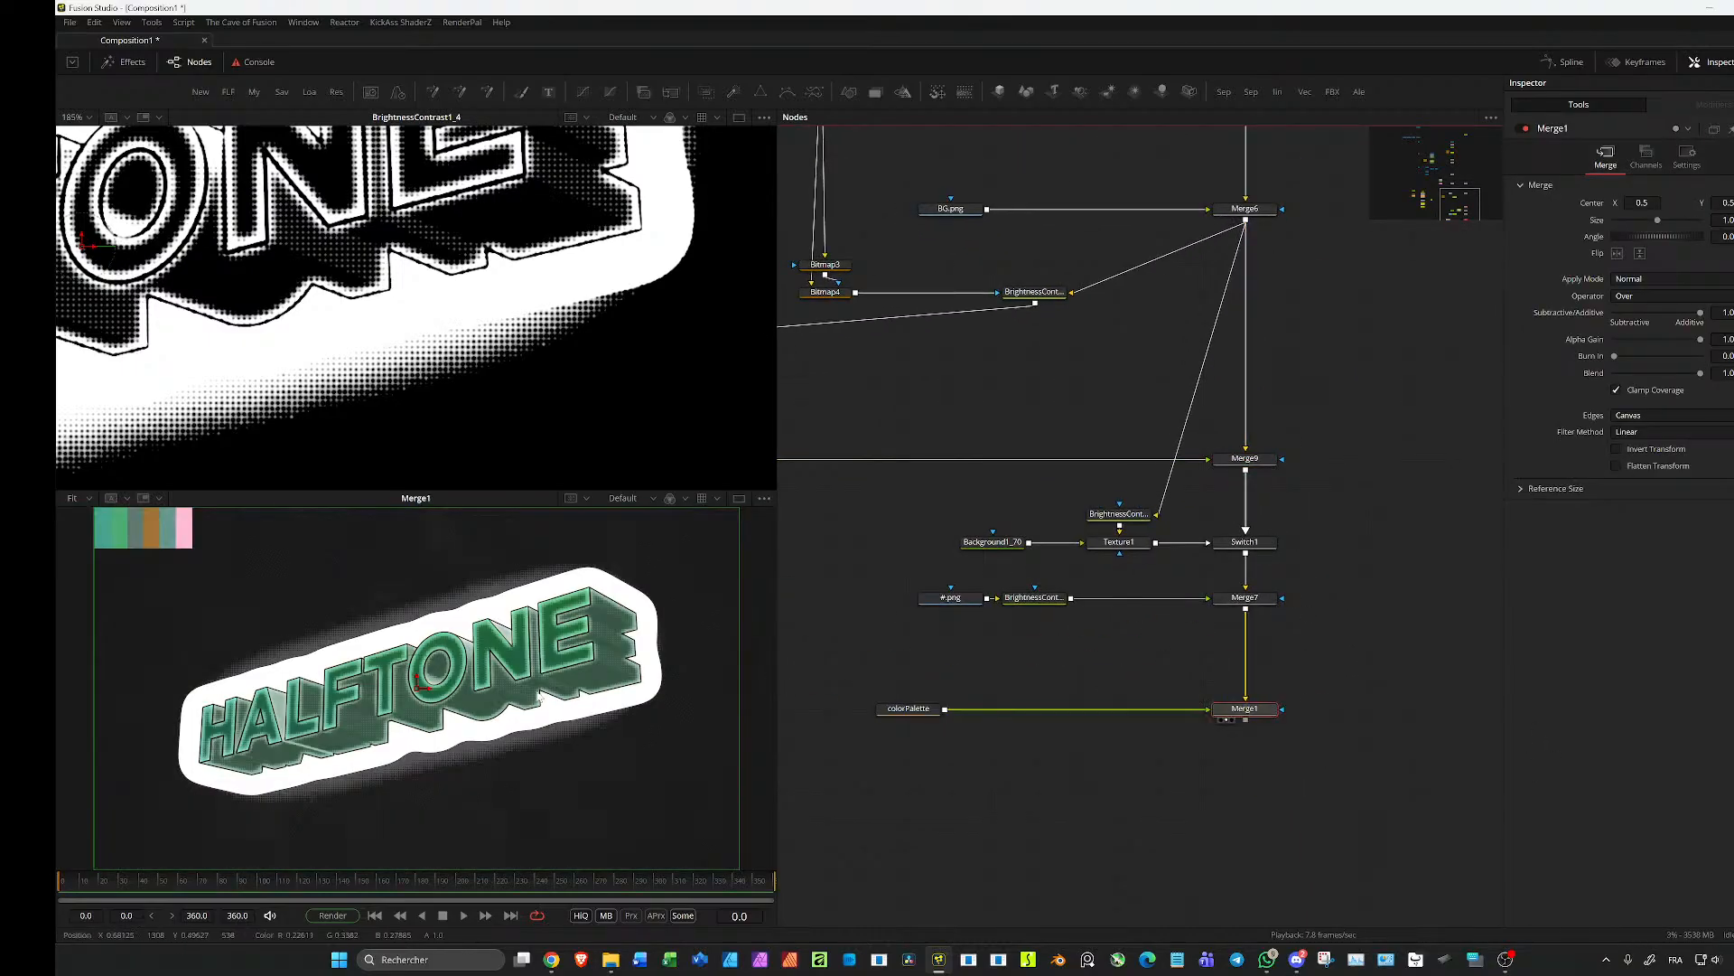
scroll(542, 713, "up", 4)
scroll(579, 727, "down", 4)
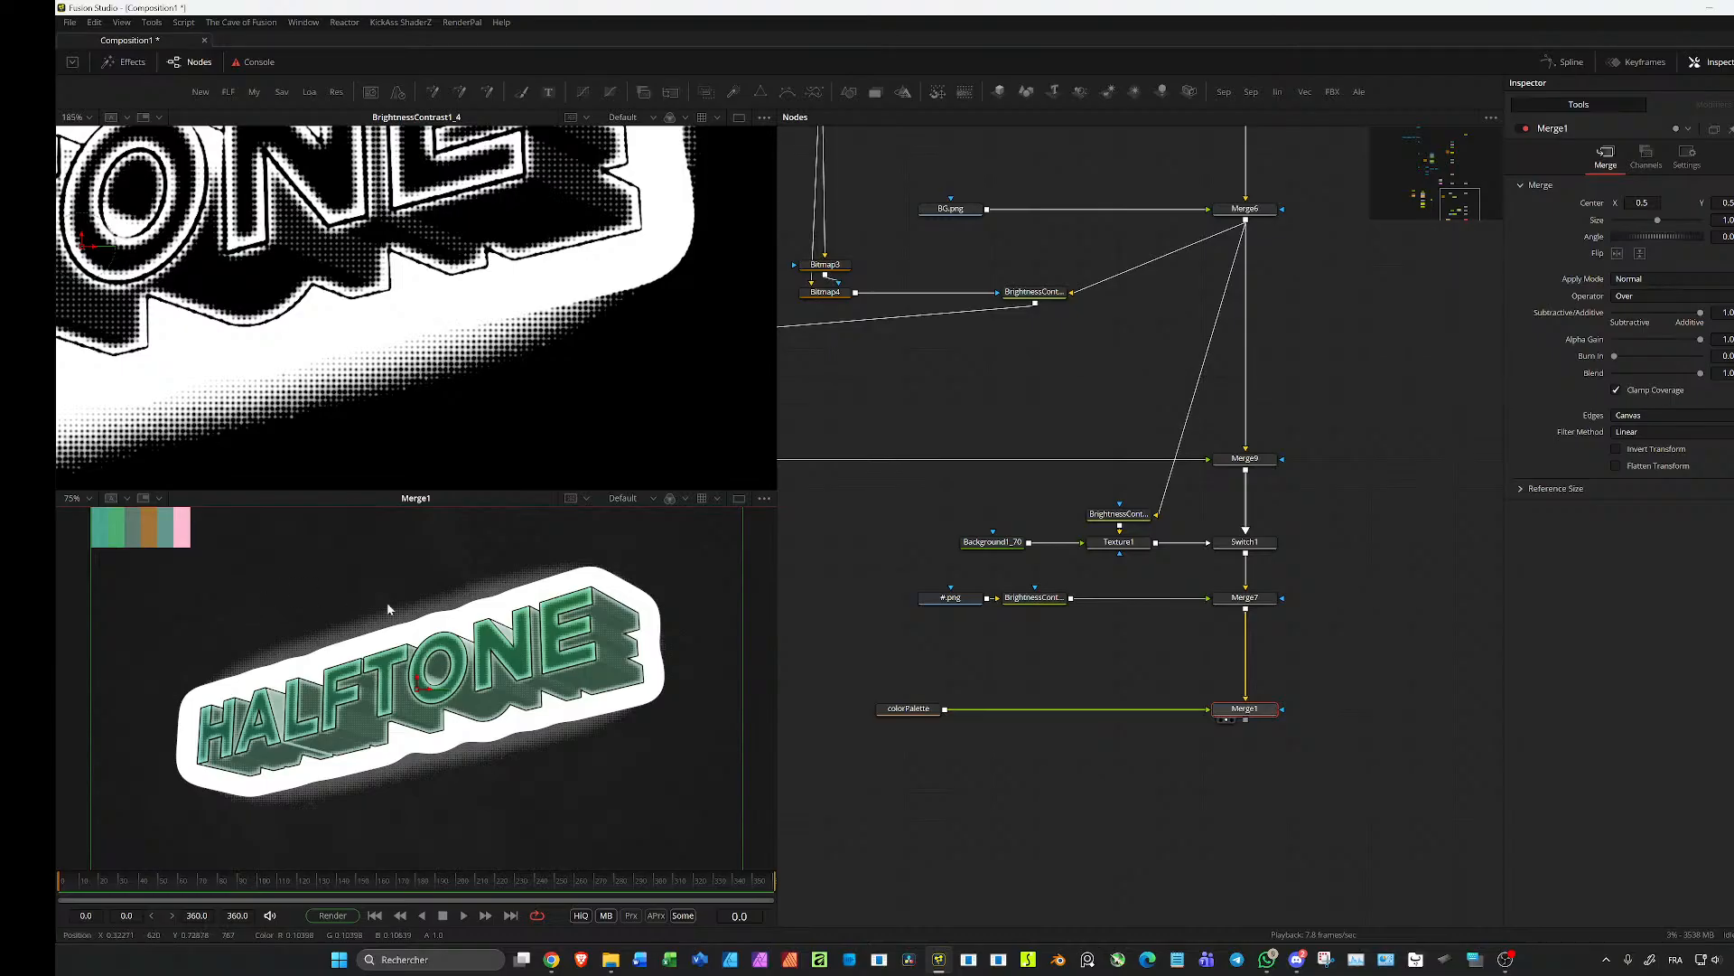
scroll(575, 626, "up", 4)
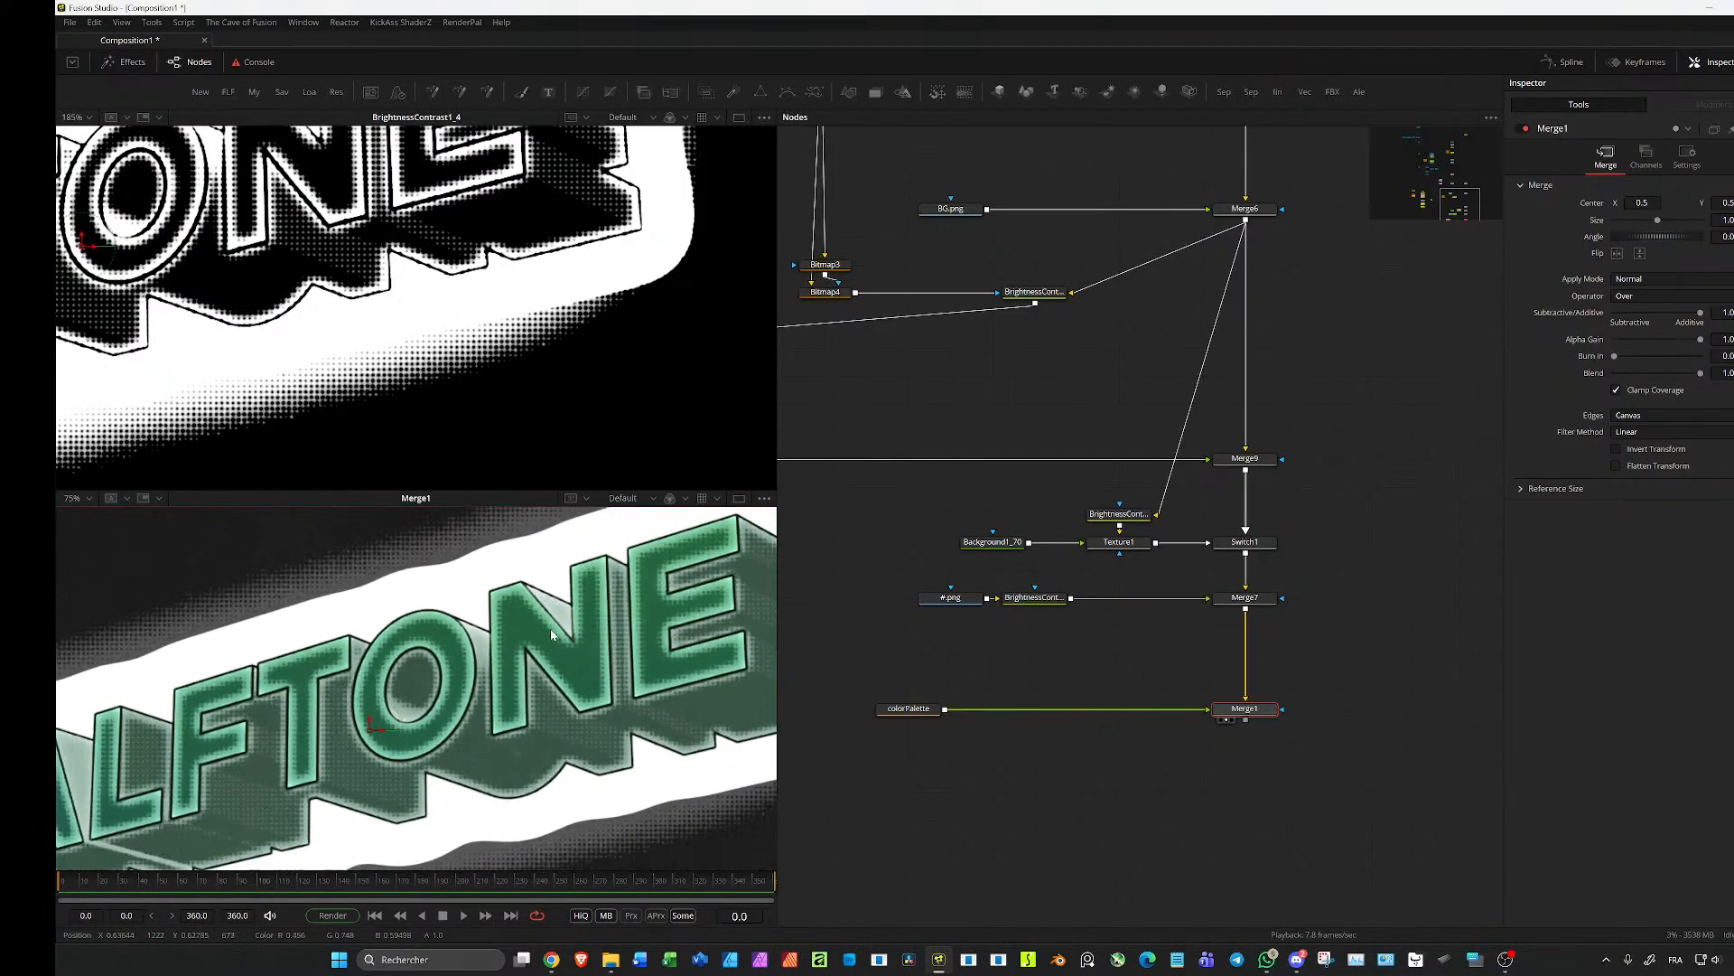
left_click_drag(312, 556, 355, 623)
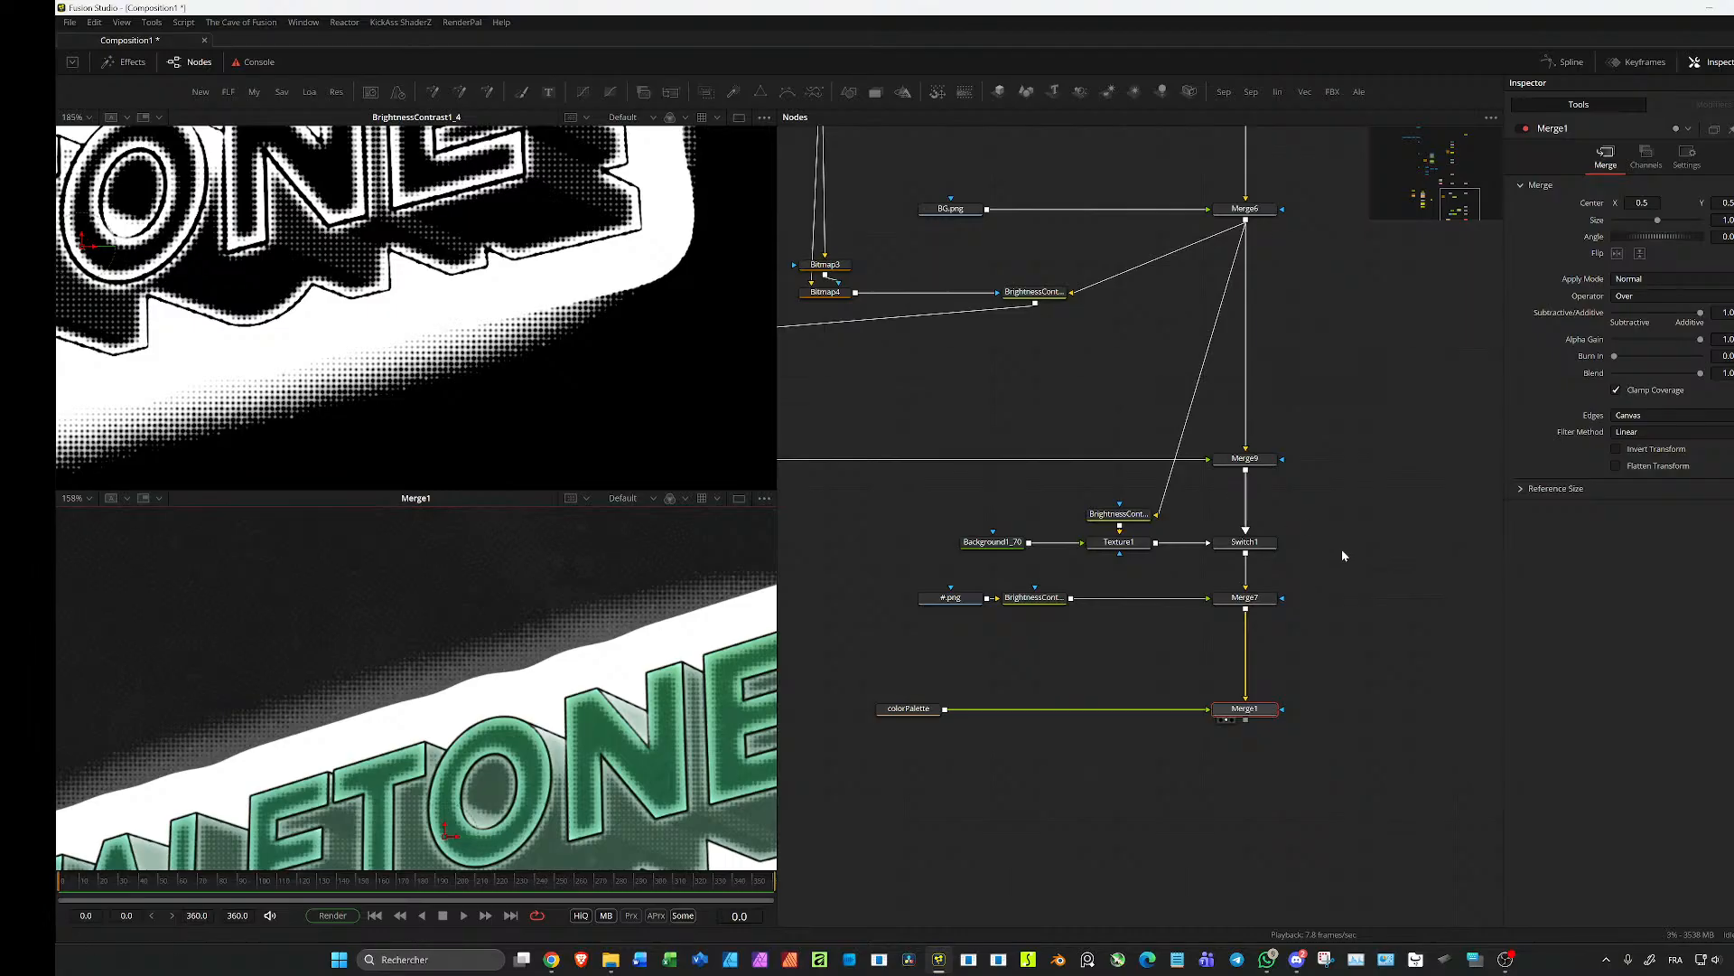
Step: Trace the connections from Merge6 and Merge9 back to the Rasterize1 and BrightnessContrast1_4 halftone branch
scroll(1339, 546, "down", 3)
scroll(916, 564, "up", 4)
left_click_drag(1084, 552, 414, 608)
left_click_drag(1216, 552, 1210, 652)
scroll(1233, 508, "down", 3)
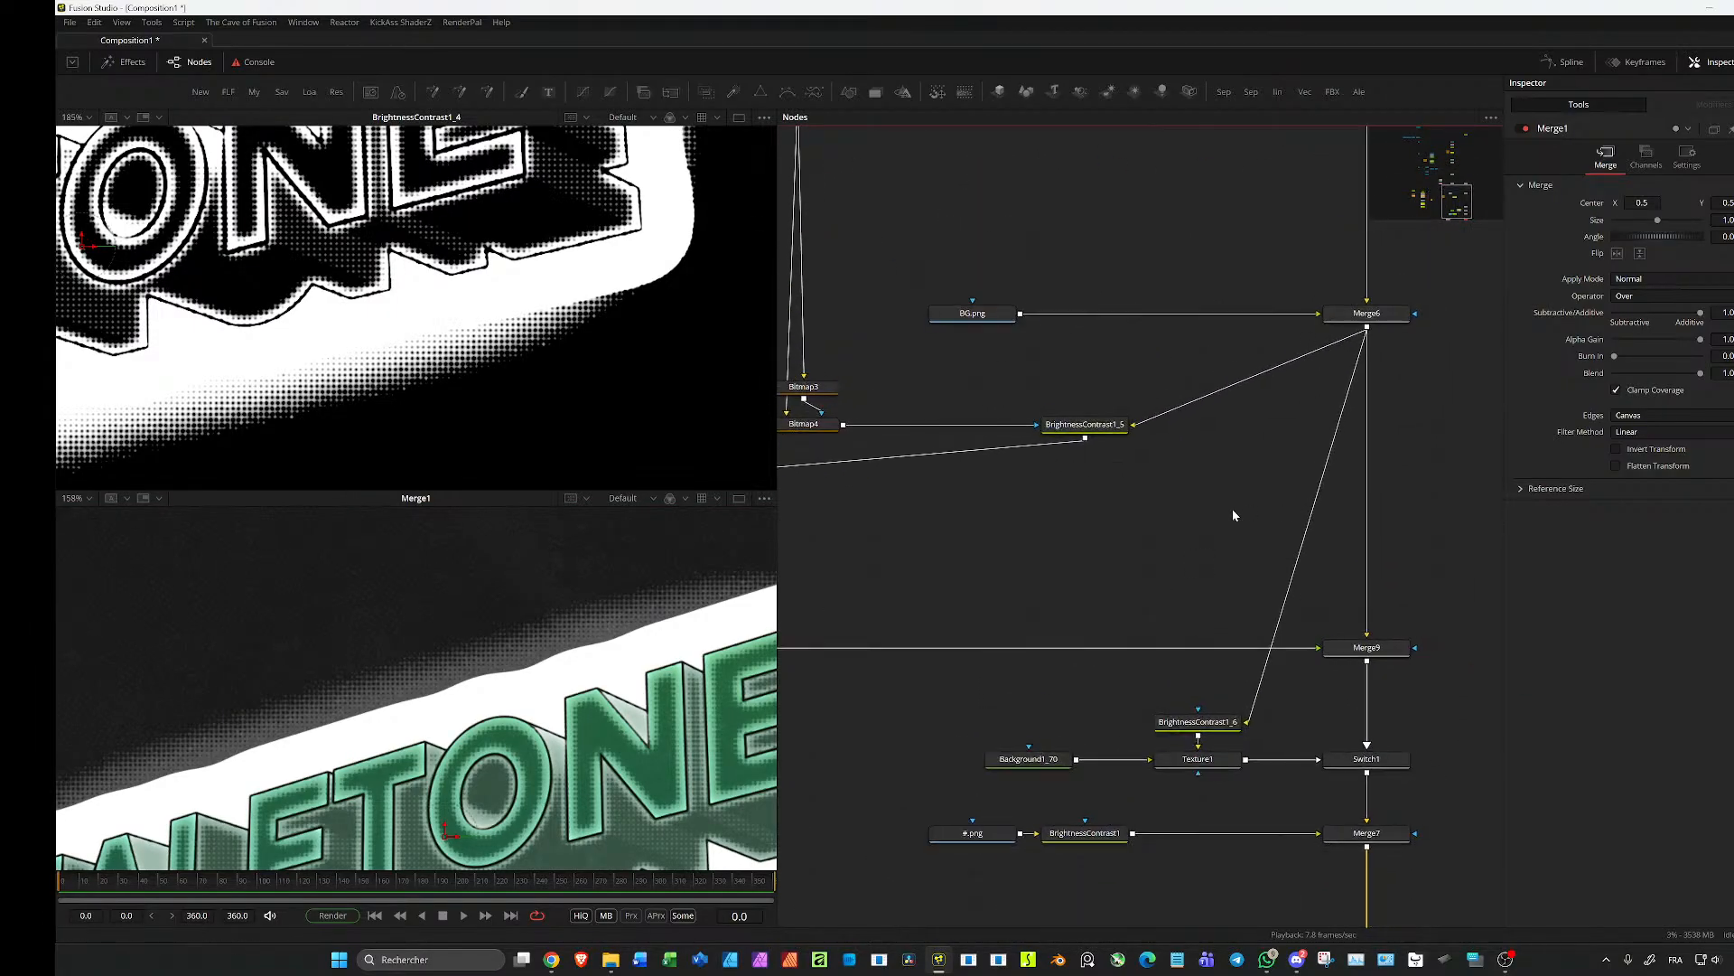
left_click(1328, 391)
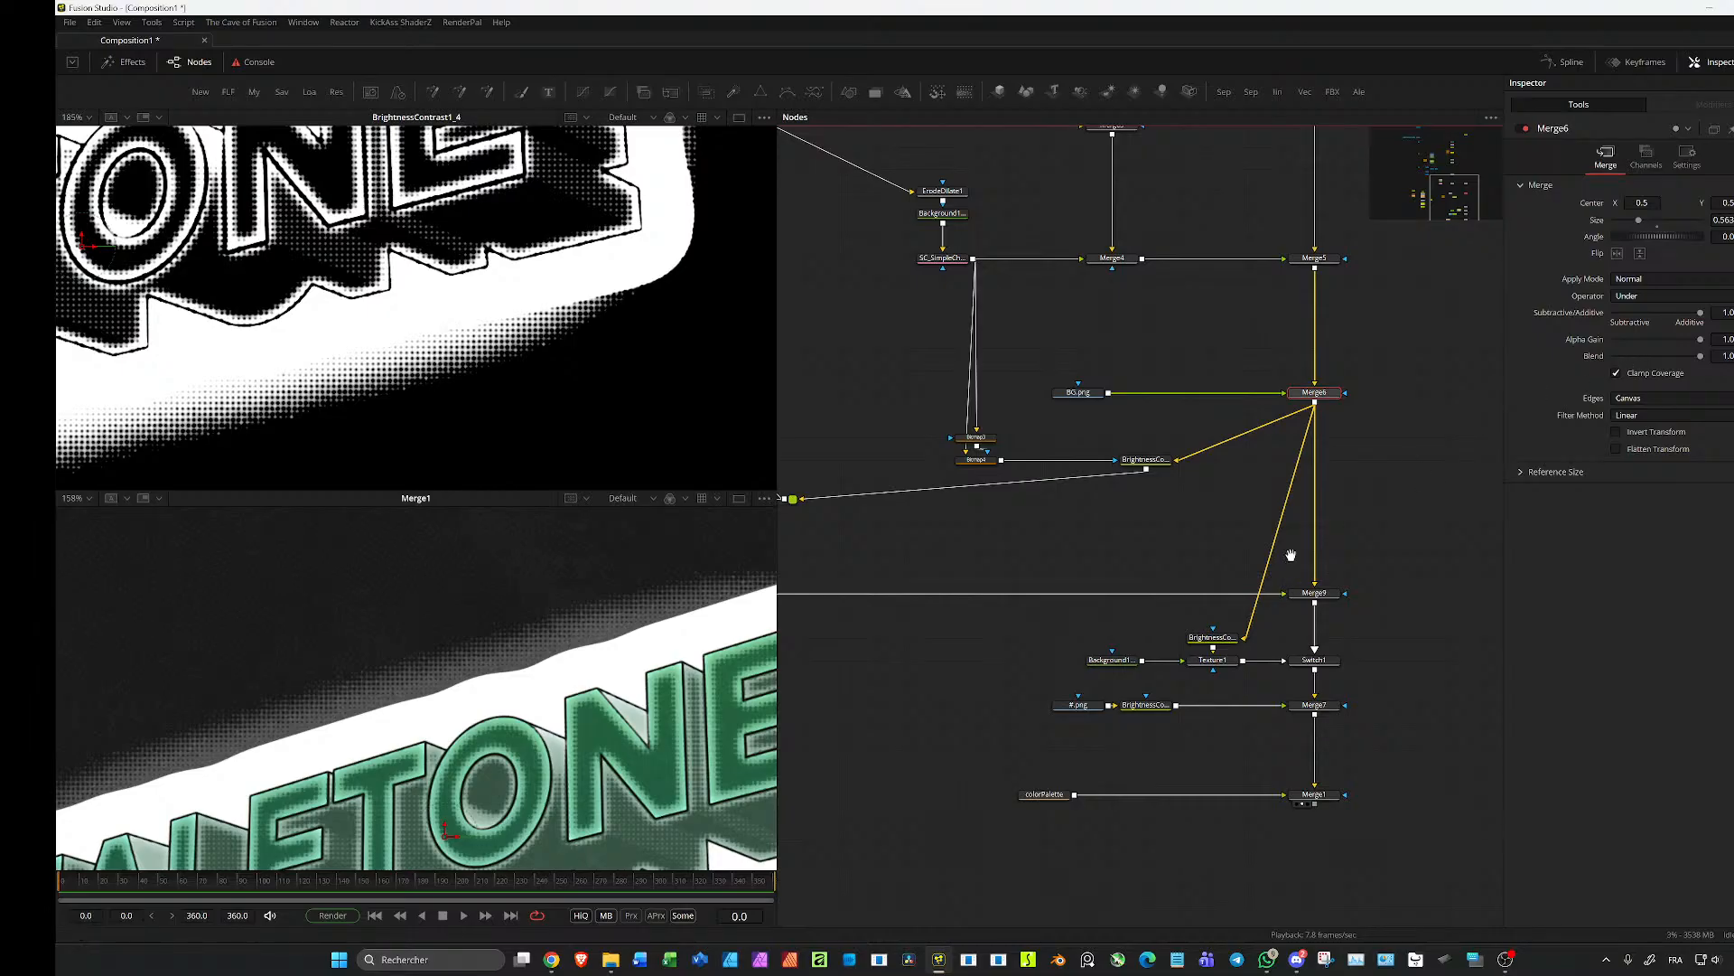
left_click_drag(915, 656, 1045, 519)
left_click_drag(918, 508, 1173, 546)
left_click_drag(1402, 518, 968, 537)
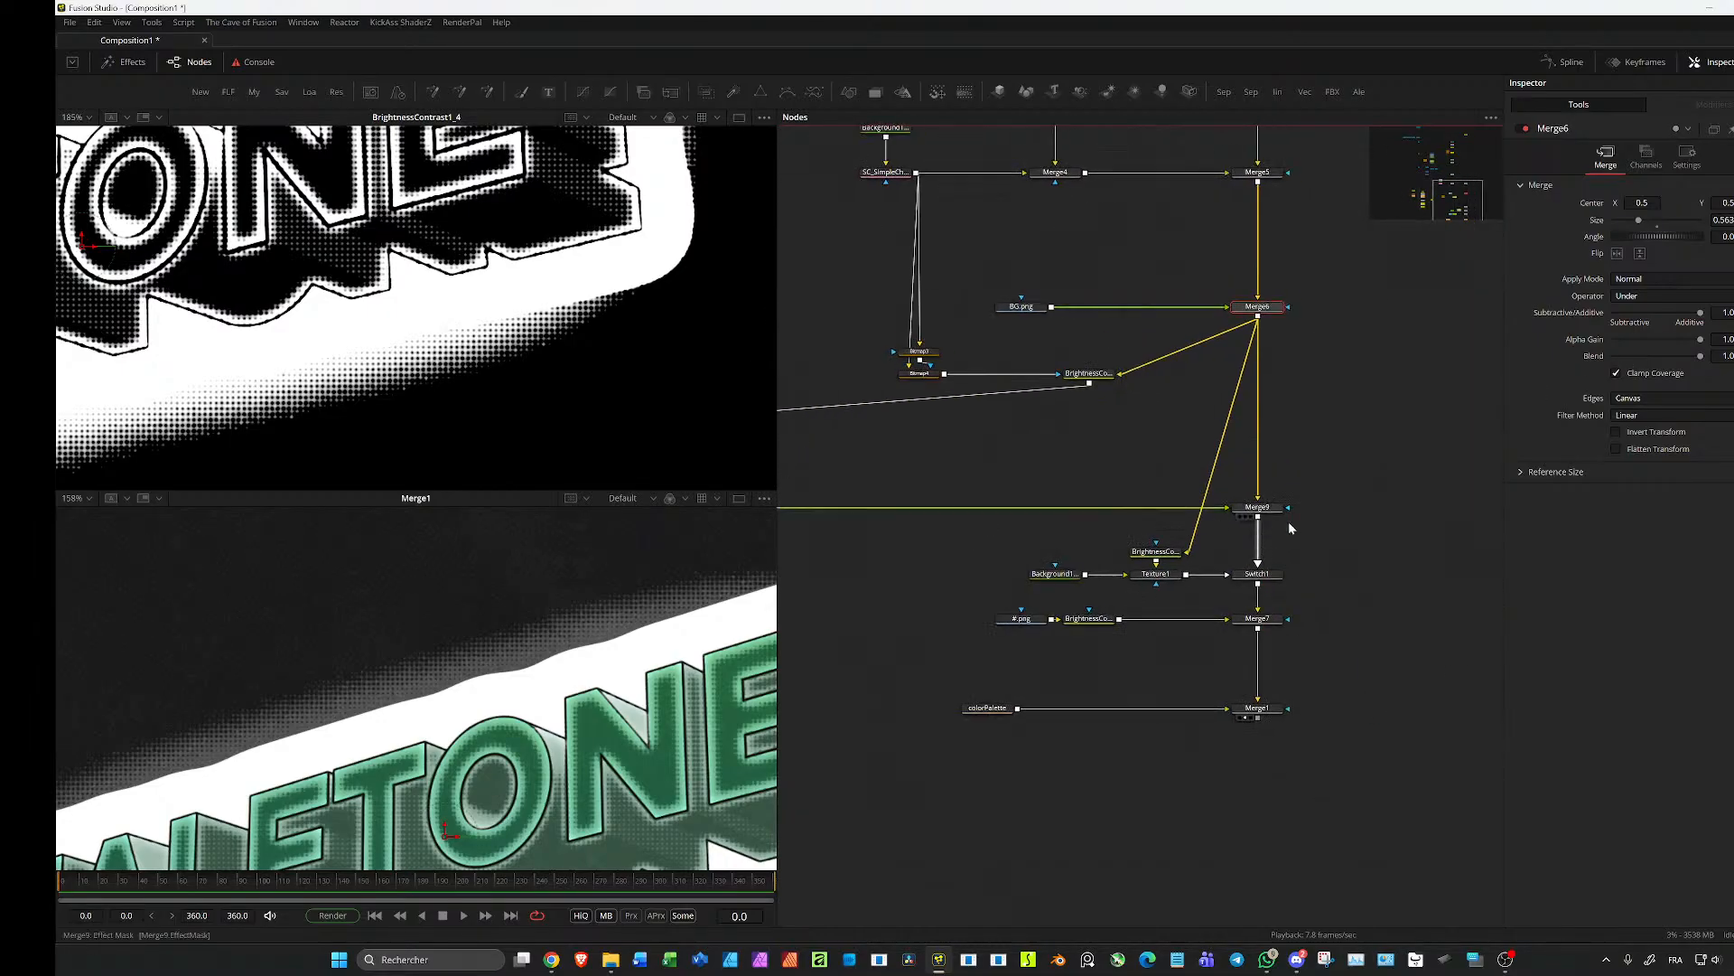
left_click_drag(852, 549, 1268, 468)
scroll(1199, 513, "up", 3)
left_click(1198, 510)
left_click_drag(842, 527, 1220, 517)
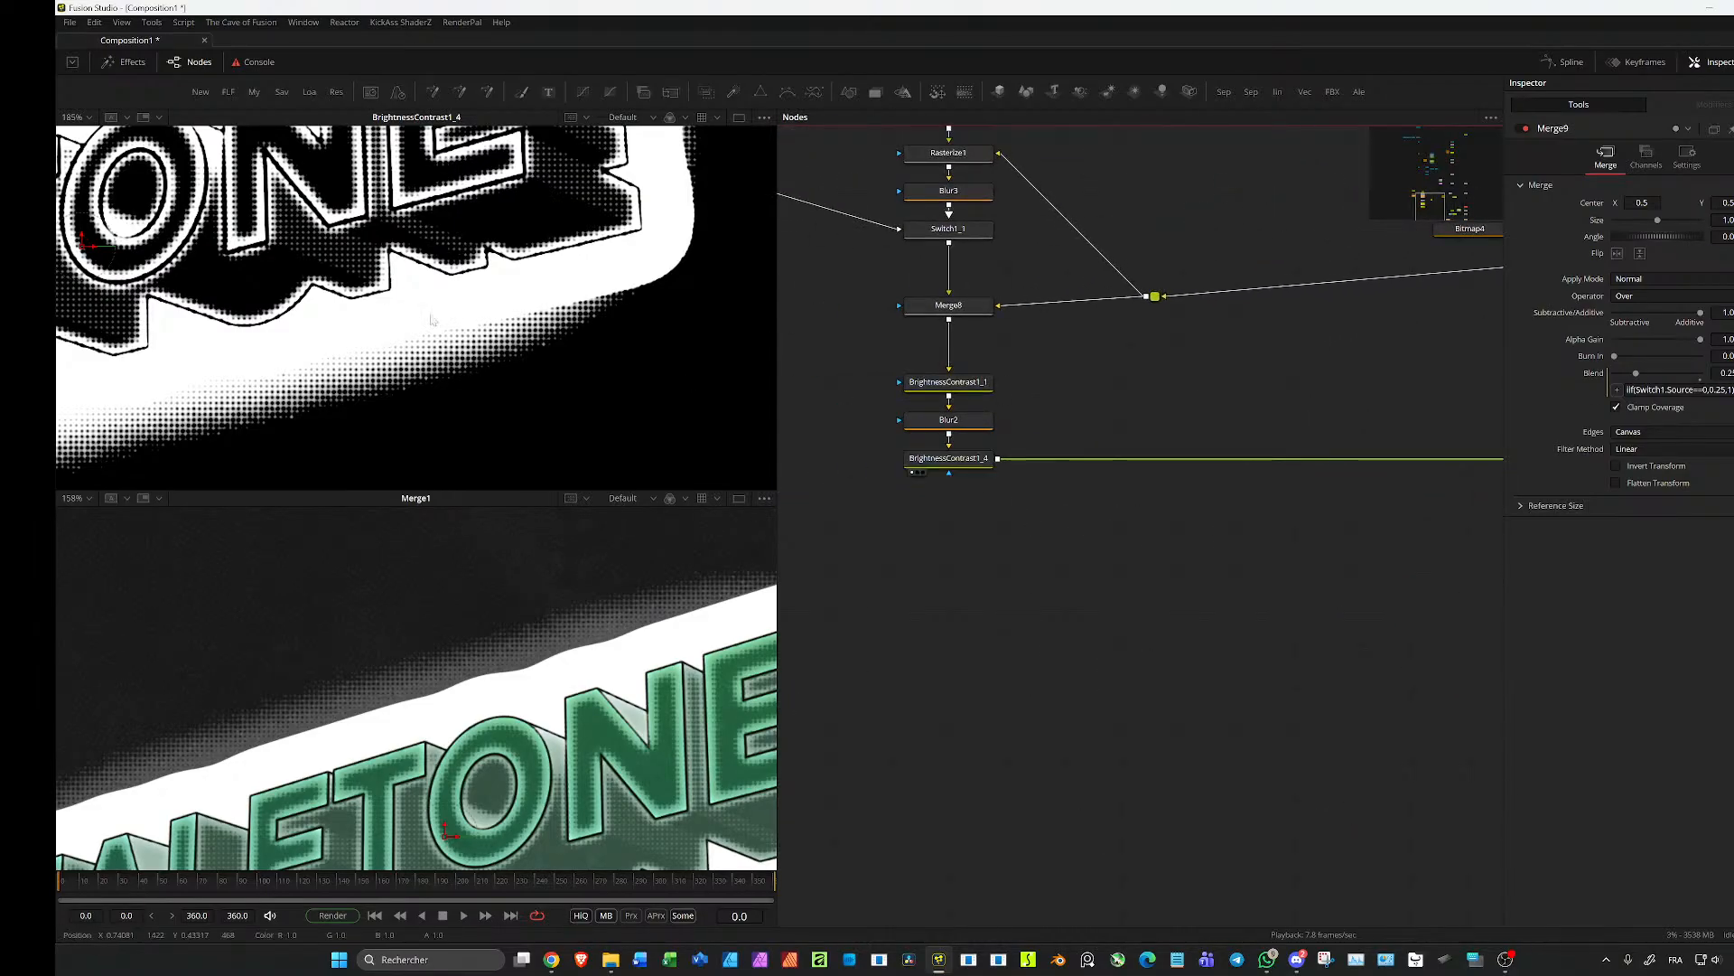
Step: Fit both viewers to the whole frame and return to Merge9 to check its blend settings
key("ctrl+f")
key("ctrl+f")
left_click_drag(988, 563, 647, 539)
left_click_drag(1434, 557, 1033, 550)
left_click(1317, 434)
scroll(1317, 433, "down", 6)
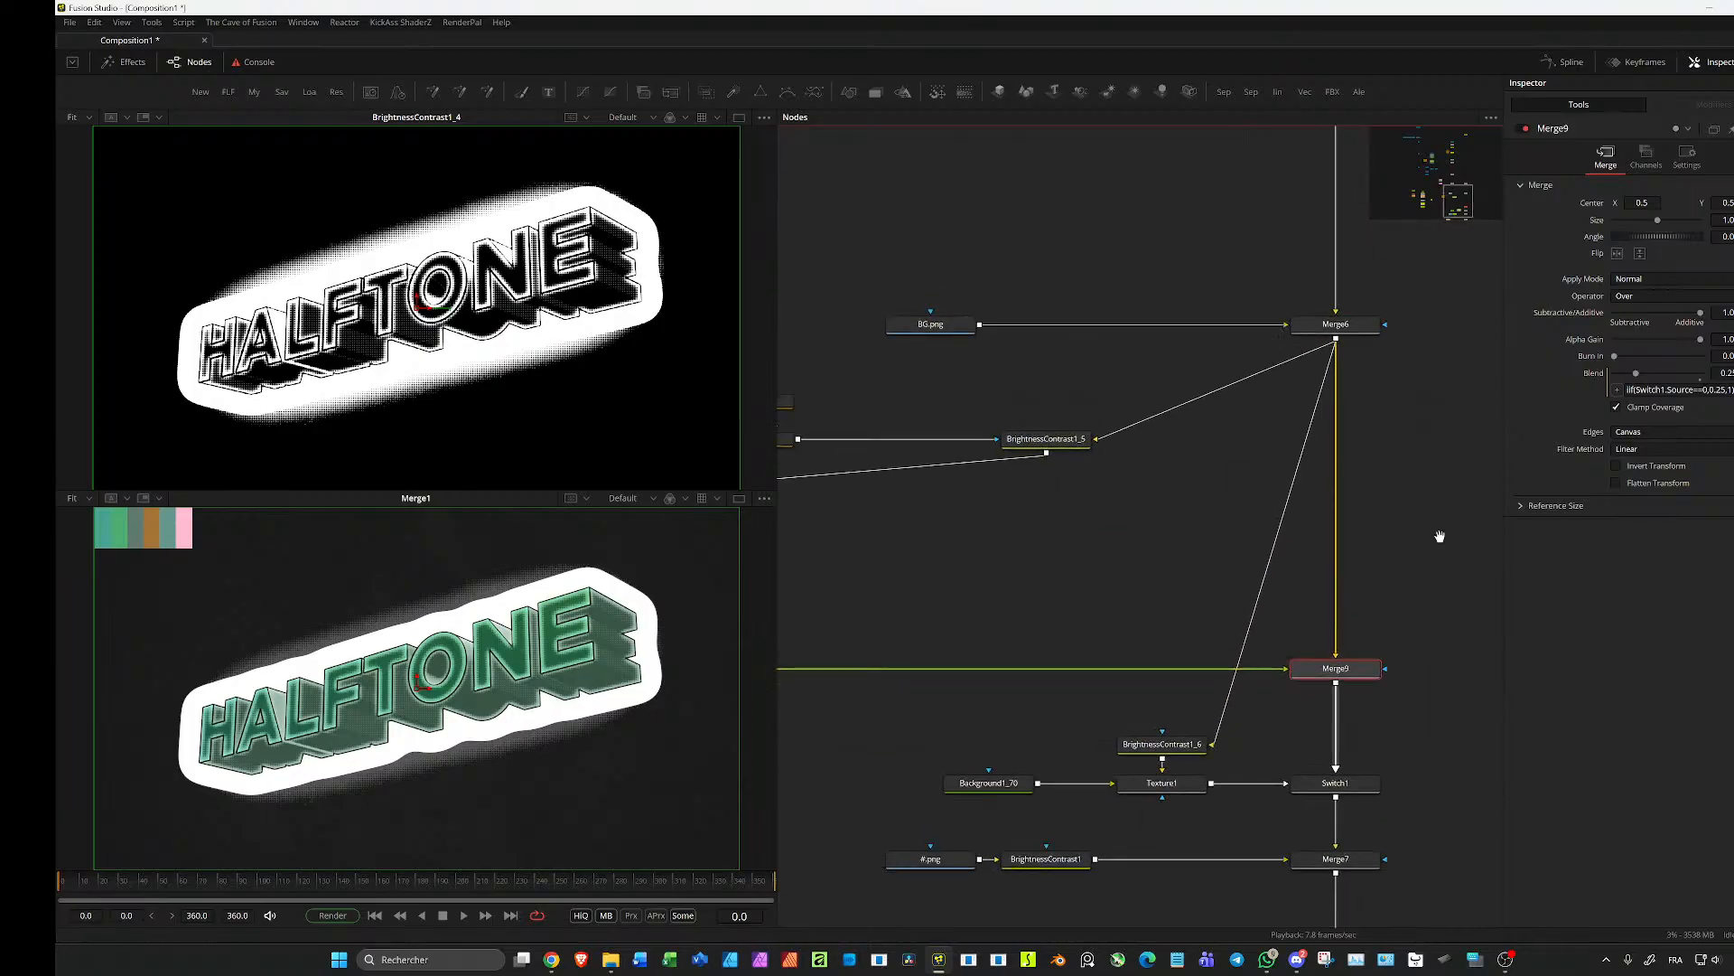
scroll(1421, 569, "up", 5)
scroll(1315, 598, "up", 3)
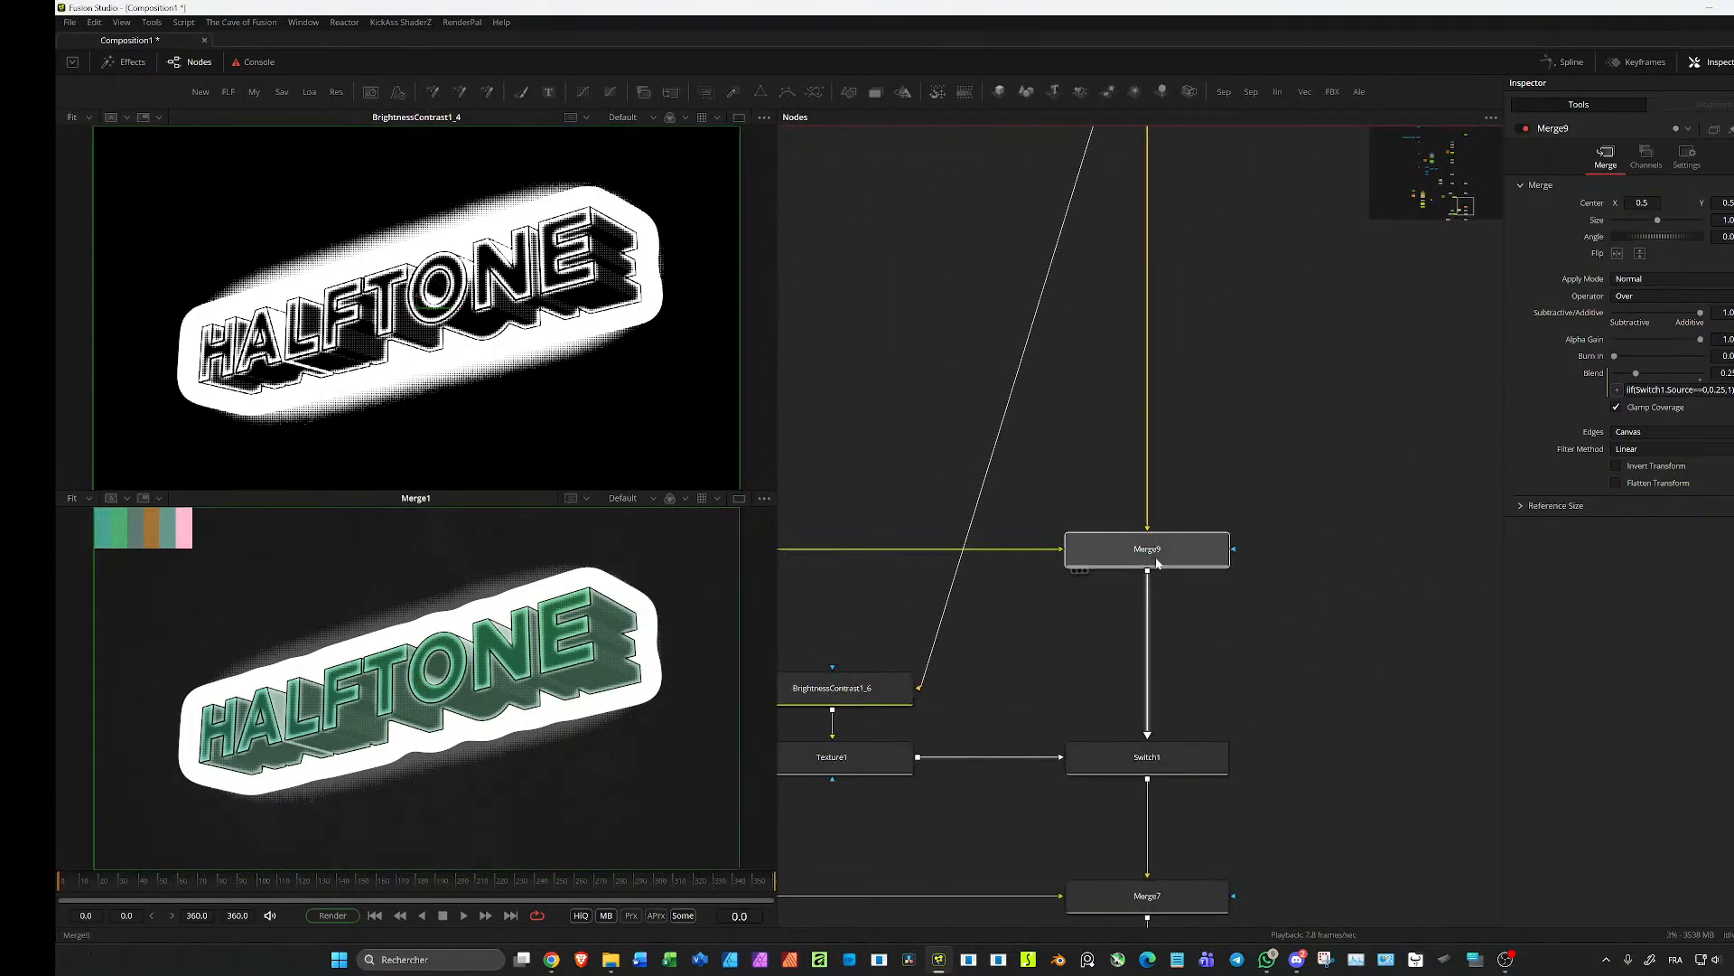
left_click(1168, 553)
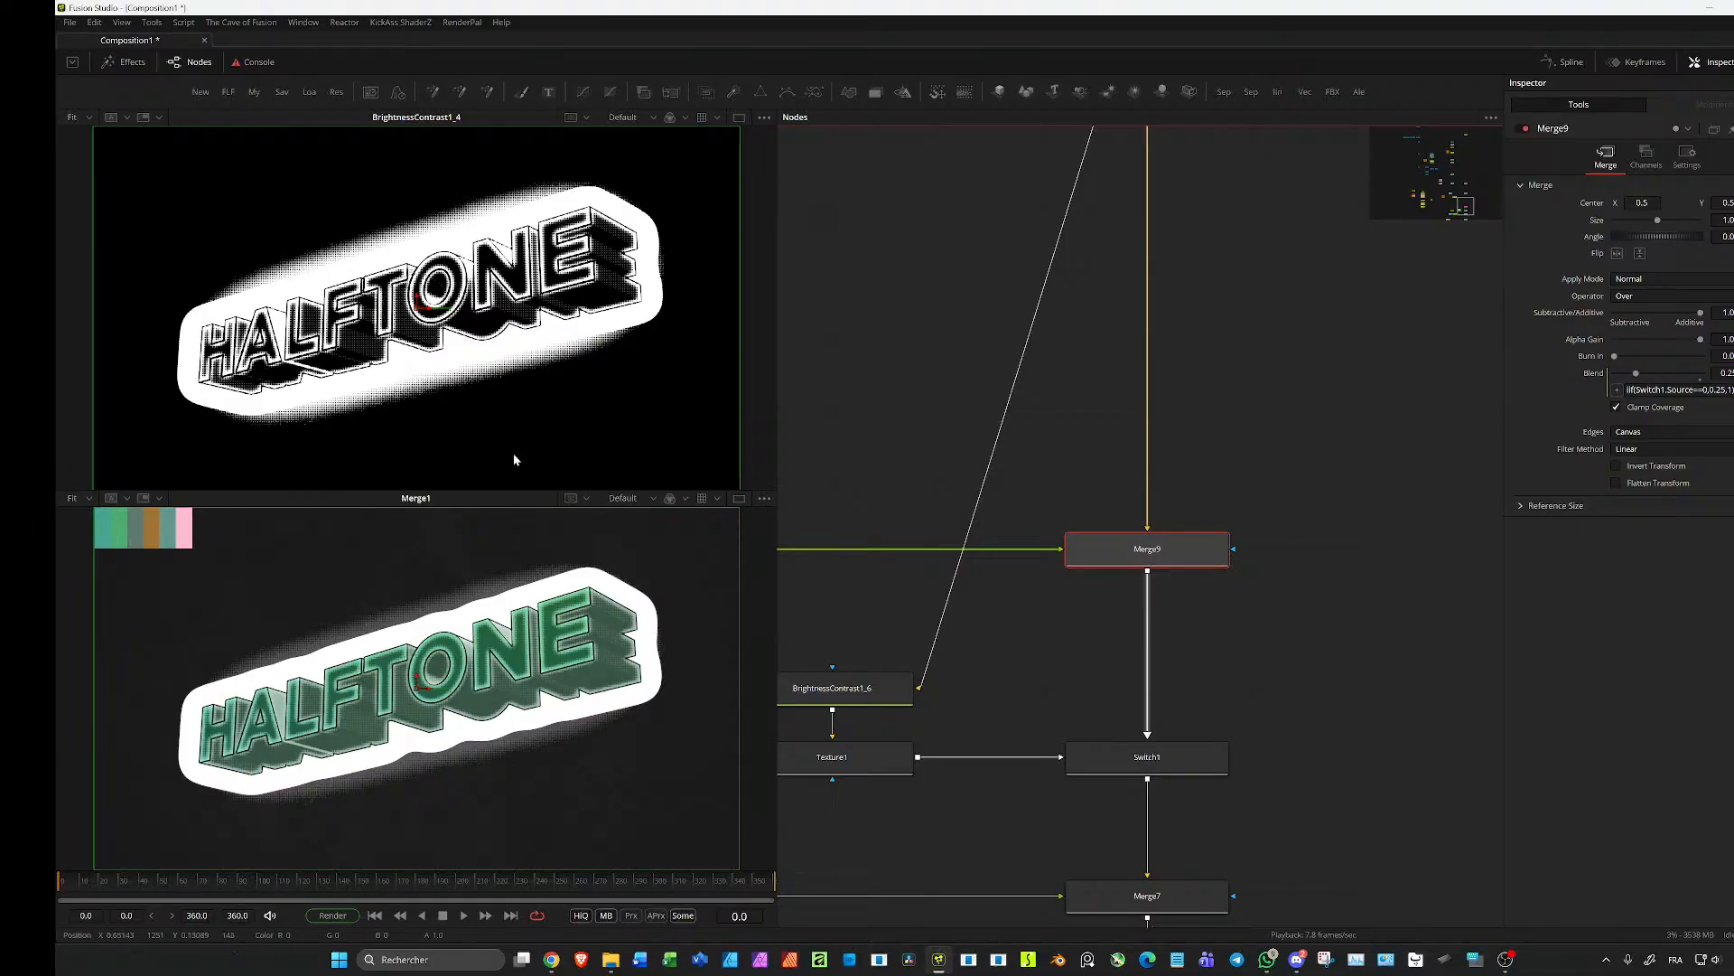
Step: Show Texture1 in the lower viewer and examine its palette-coloured title up close
left_click_drag(1182, 611, 1251, 542)
left_click_drag(1048, 689, 1269, 607)
key("2")
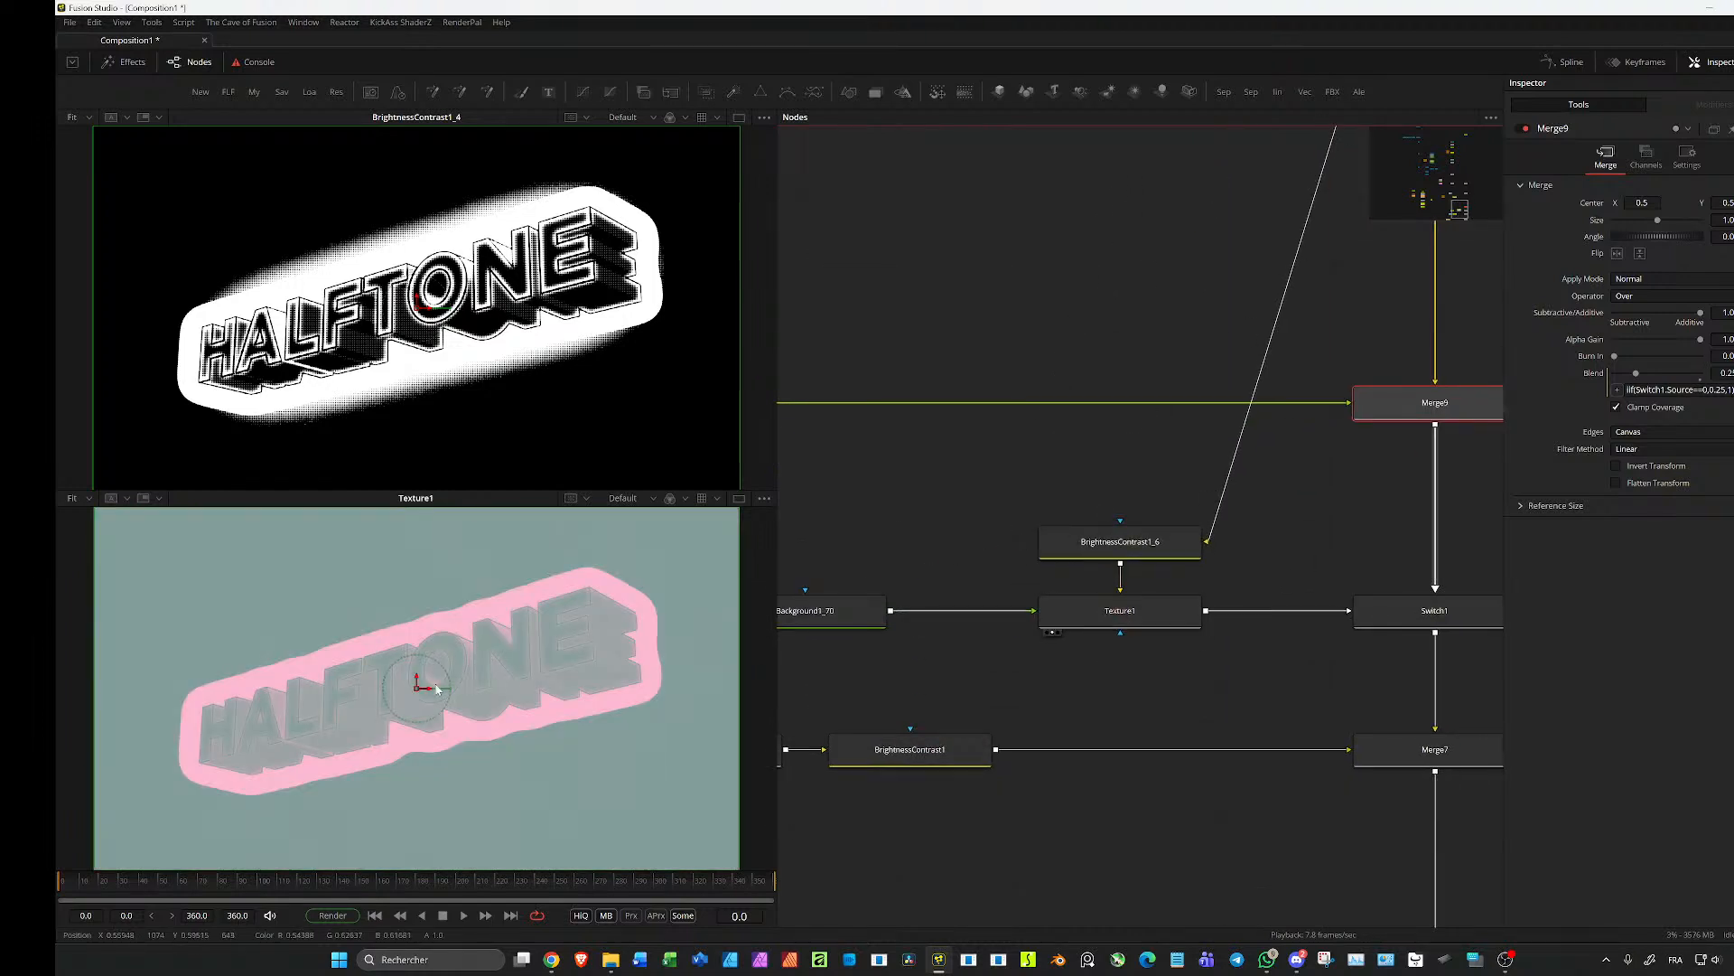
left_click_drag(396, 671, 461, 687)
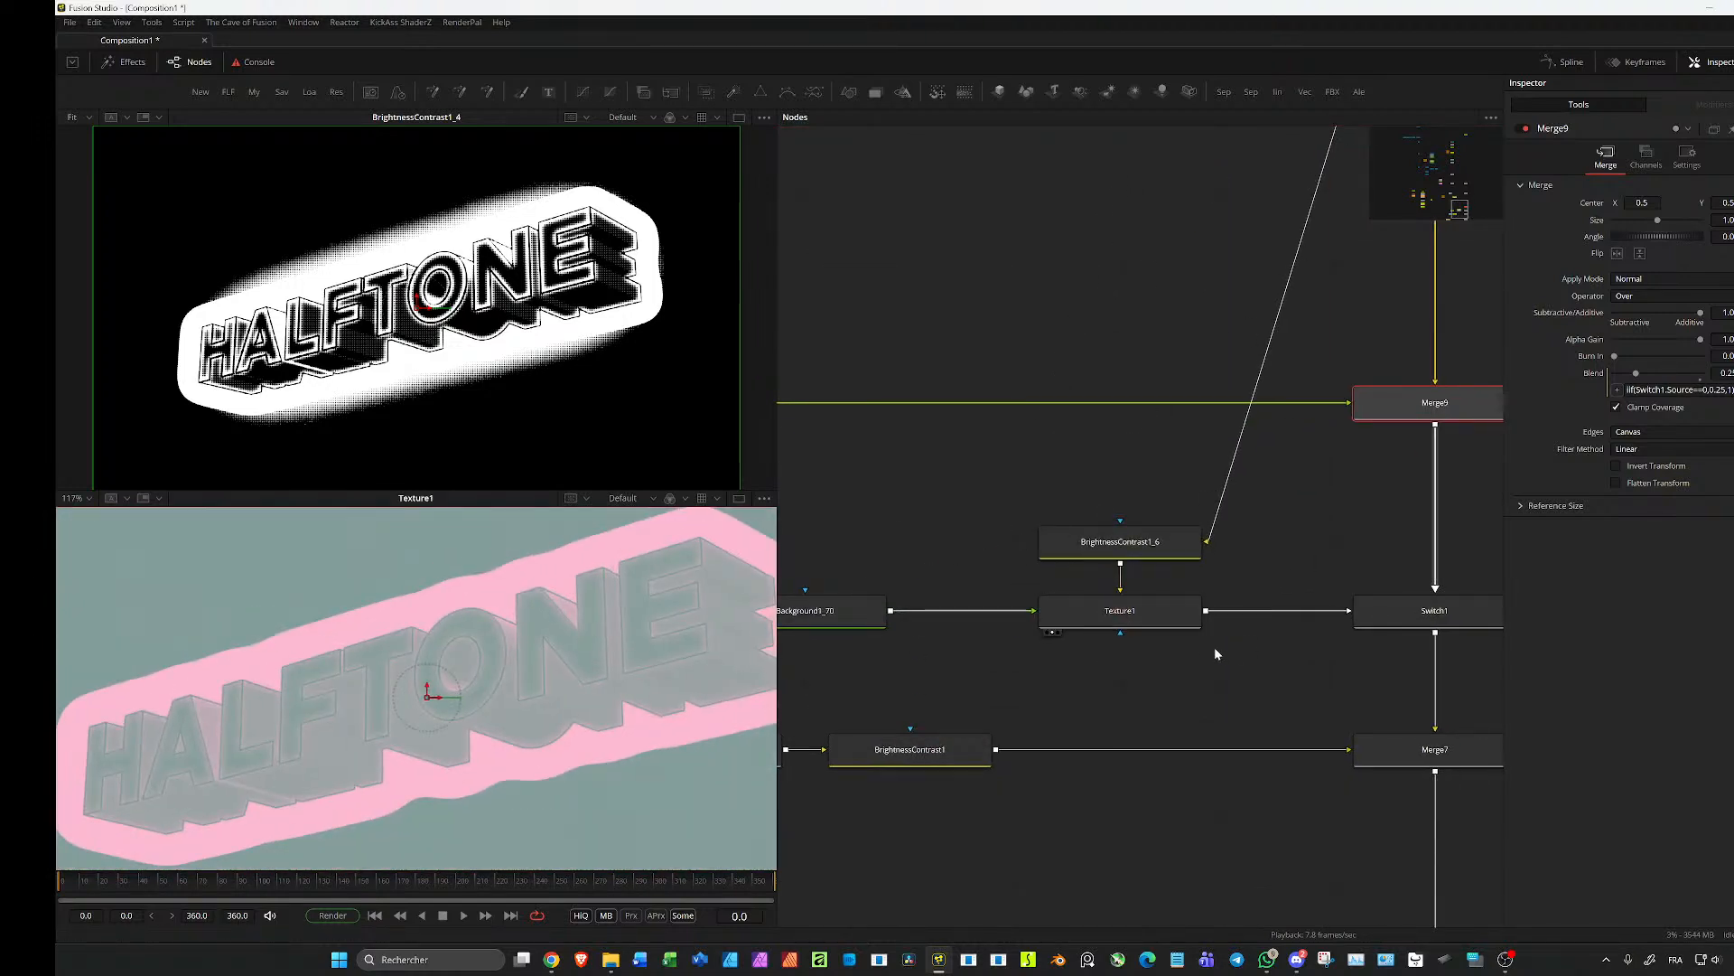
Step: Set Switch1's source to Input1 and check Merge9's expression-driven Blend
left_click_drag(1377, 649, 1048, 633)
left_click(1100, 596)
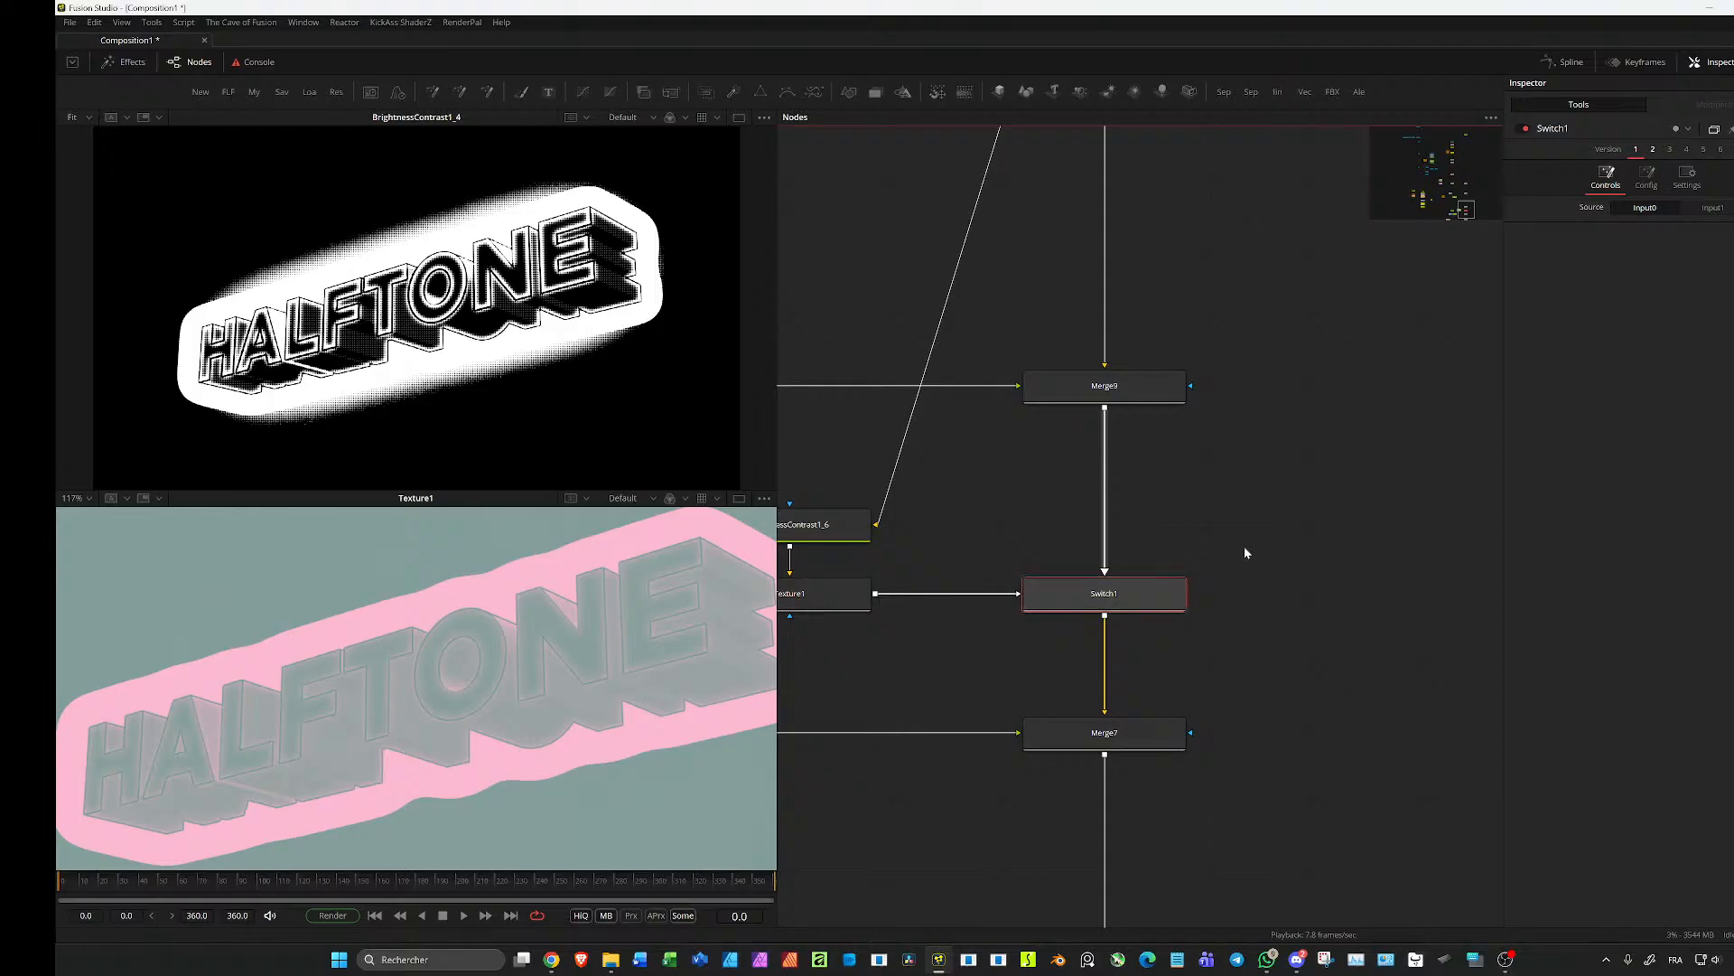
left_click(1127, 389)
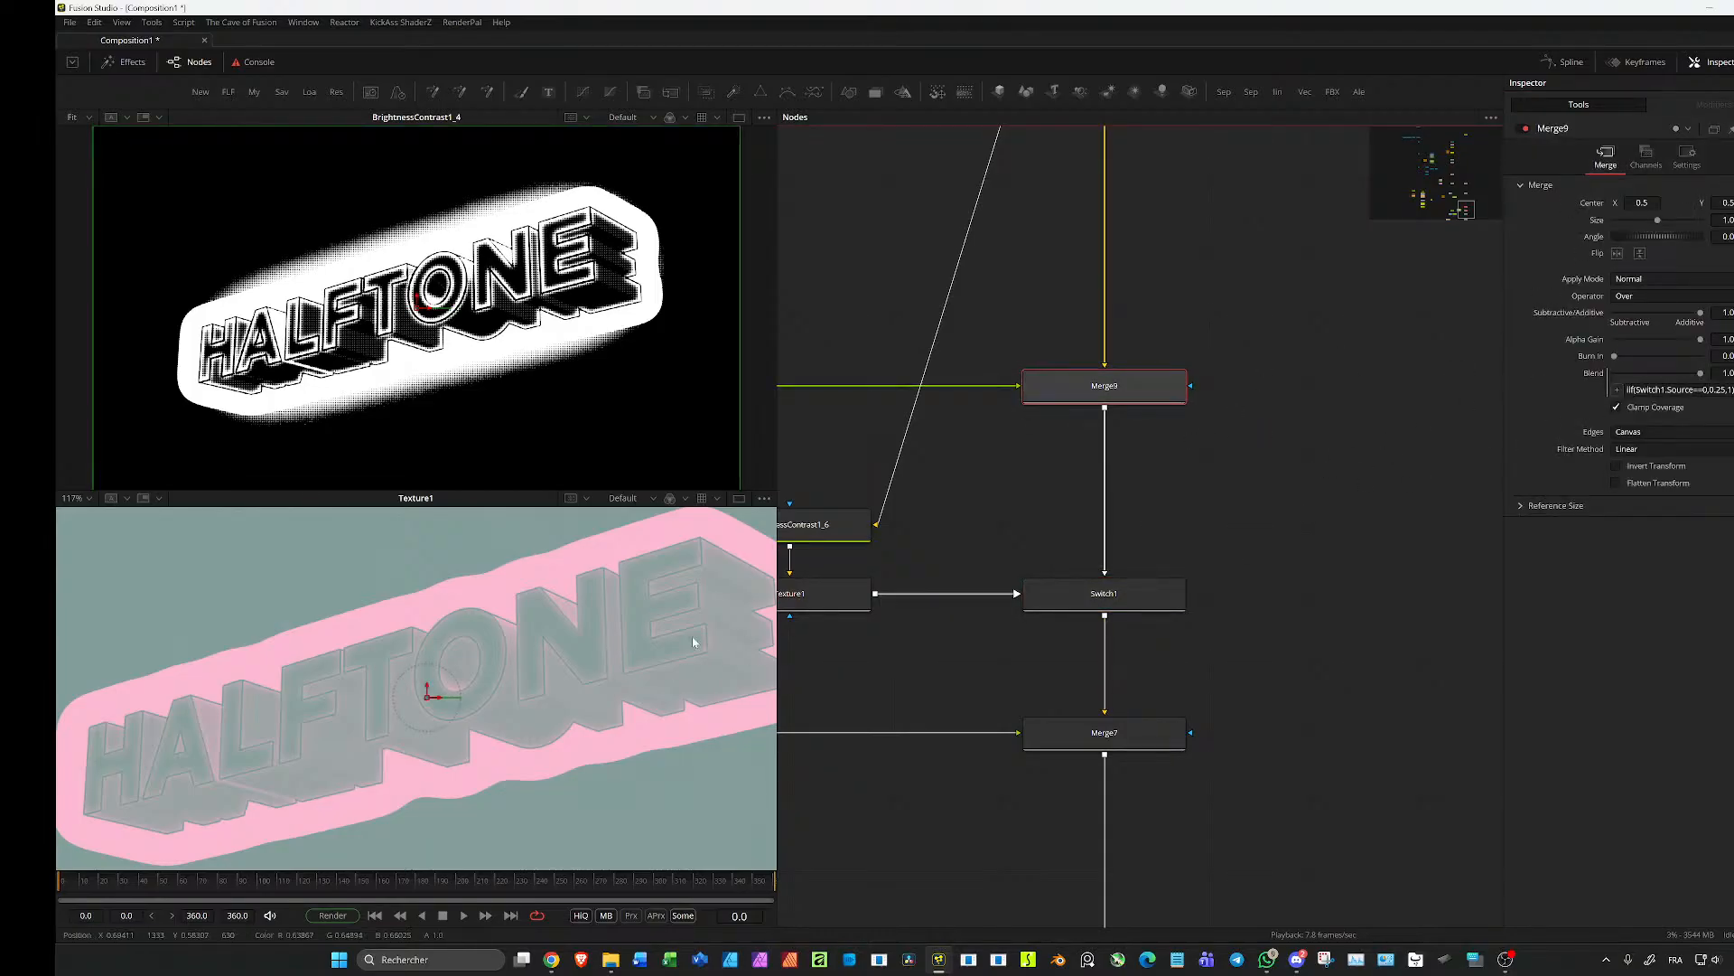
Step: Show Merge1 in the lower viewer and inspect the pink and teal composite at close range
left_click_drag(1062, 669, 1166, 360)
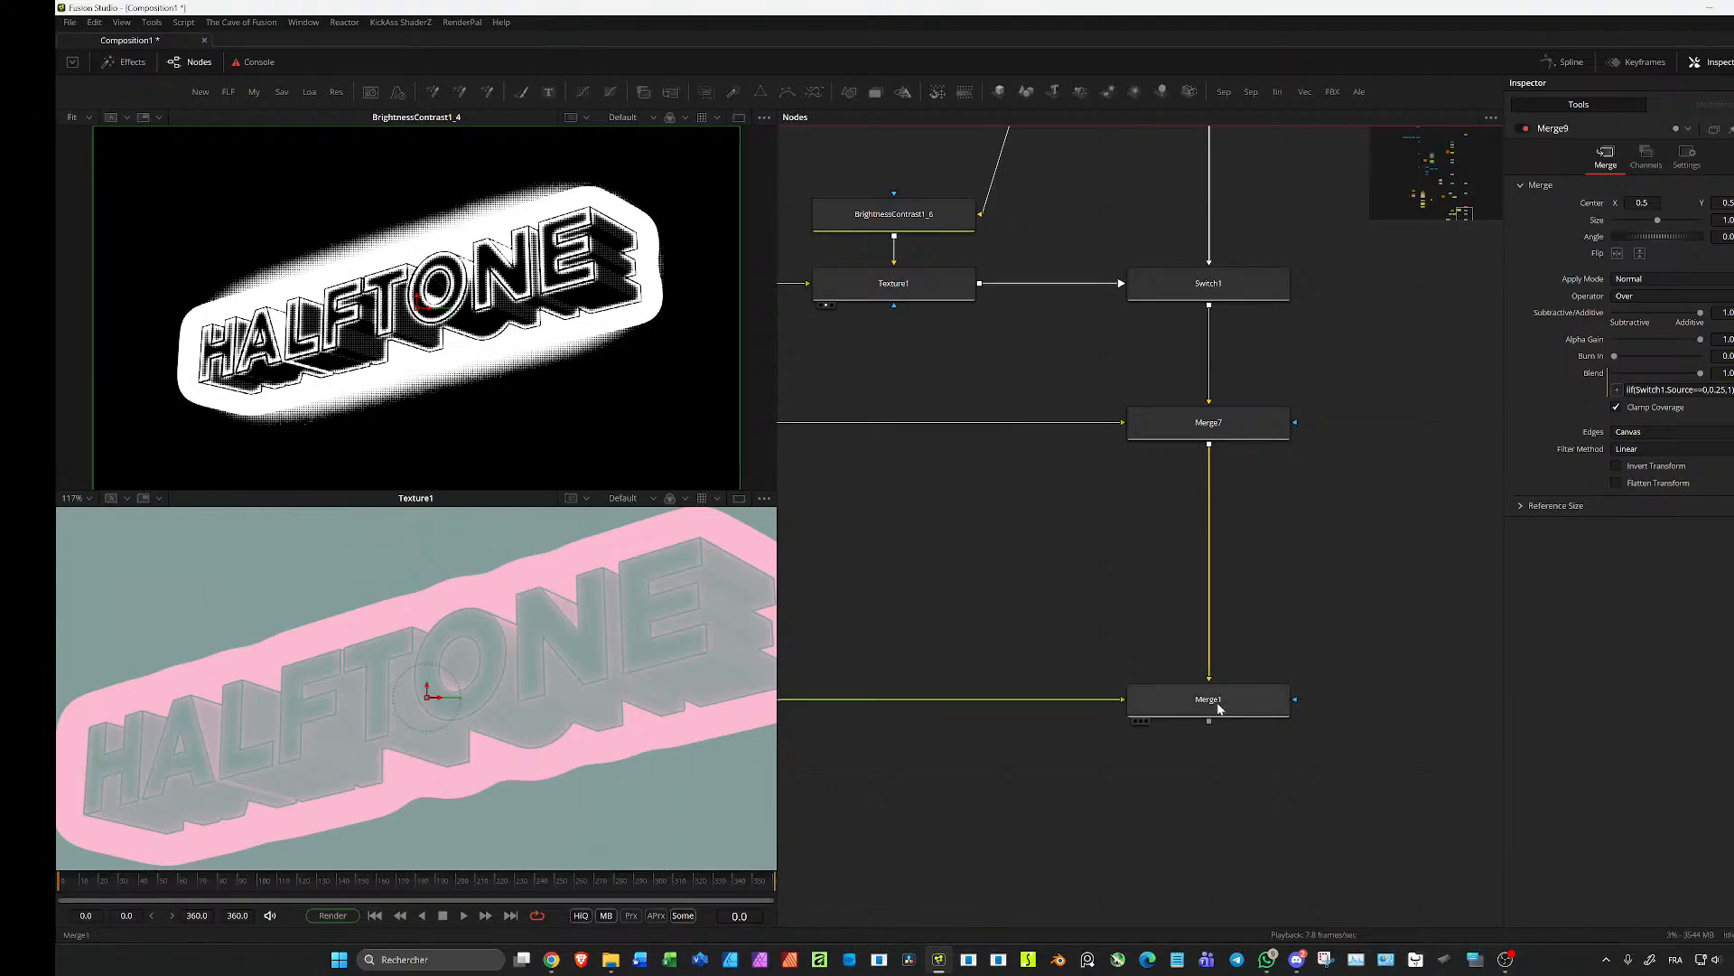
left_click_drag(1227, 704, 558, 681)
scroll(618, 682, "down", 4)
scroll(723, 660, "up", 5)
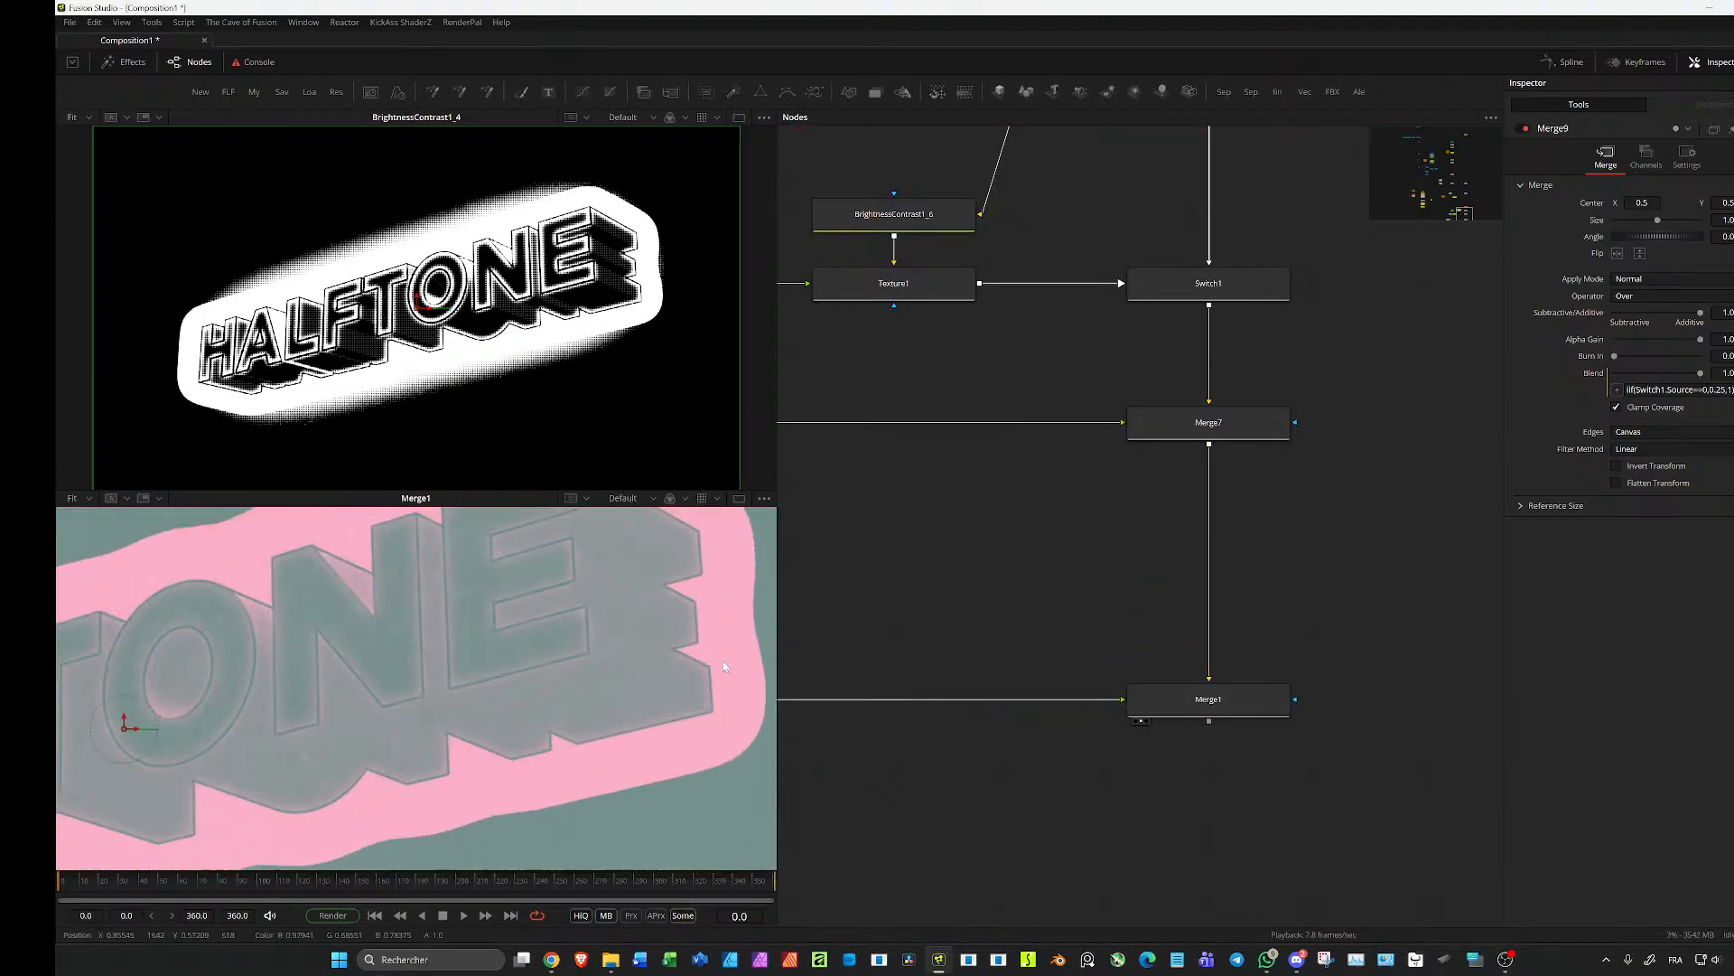
scroll(723, 660, "down", 5)
Step: Feed BrightnessContrast1_6 from Merge9 instead of Merge6 and inspect the recoloured halftone in Merge1 at close range
left_click_drag(1080, 557, 1148, 734)
scroll(1265, 646, "down", 4)
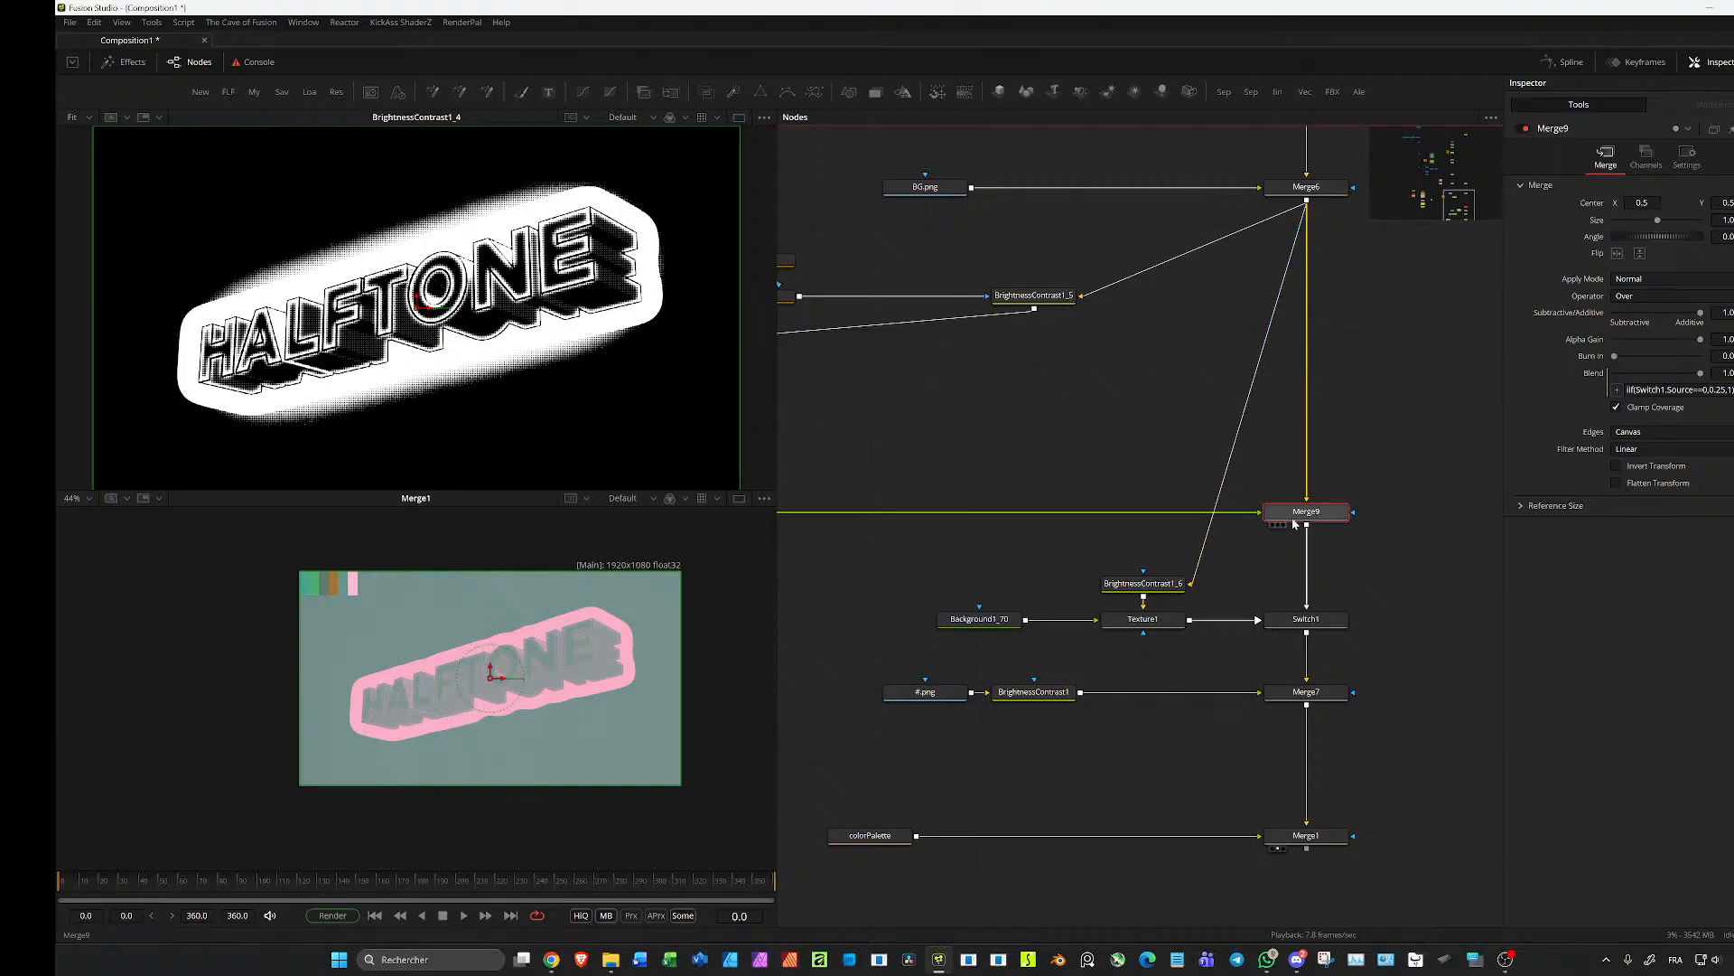
left_click_drag(1289, 535, 1190, 583)
scroll(536, 655, "up", 4)
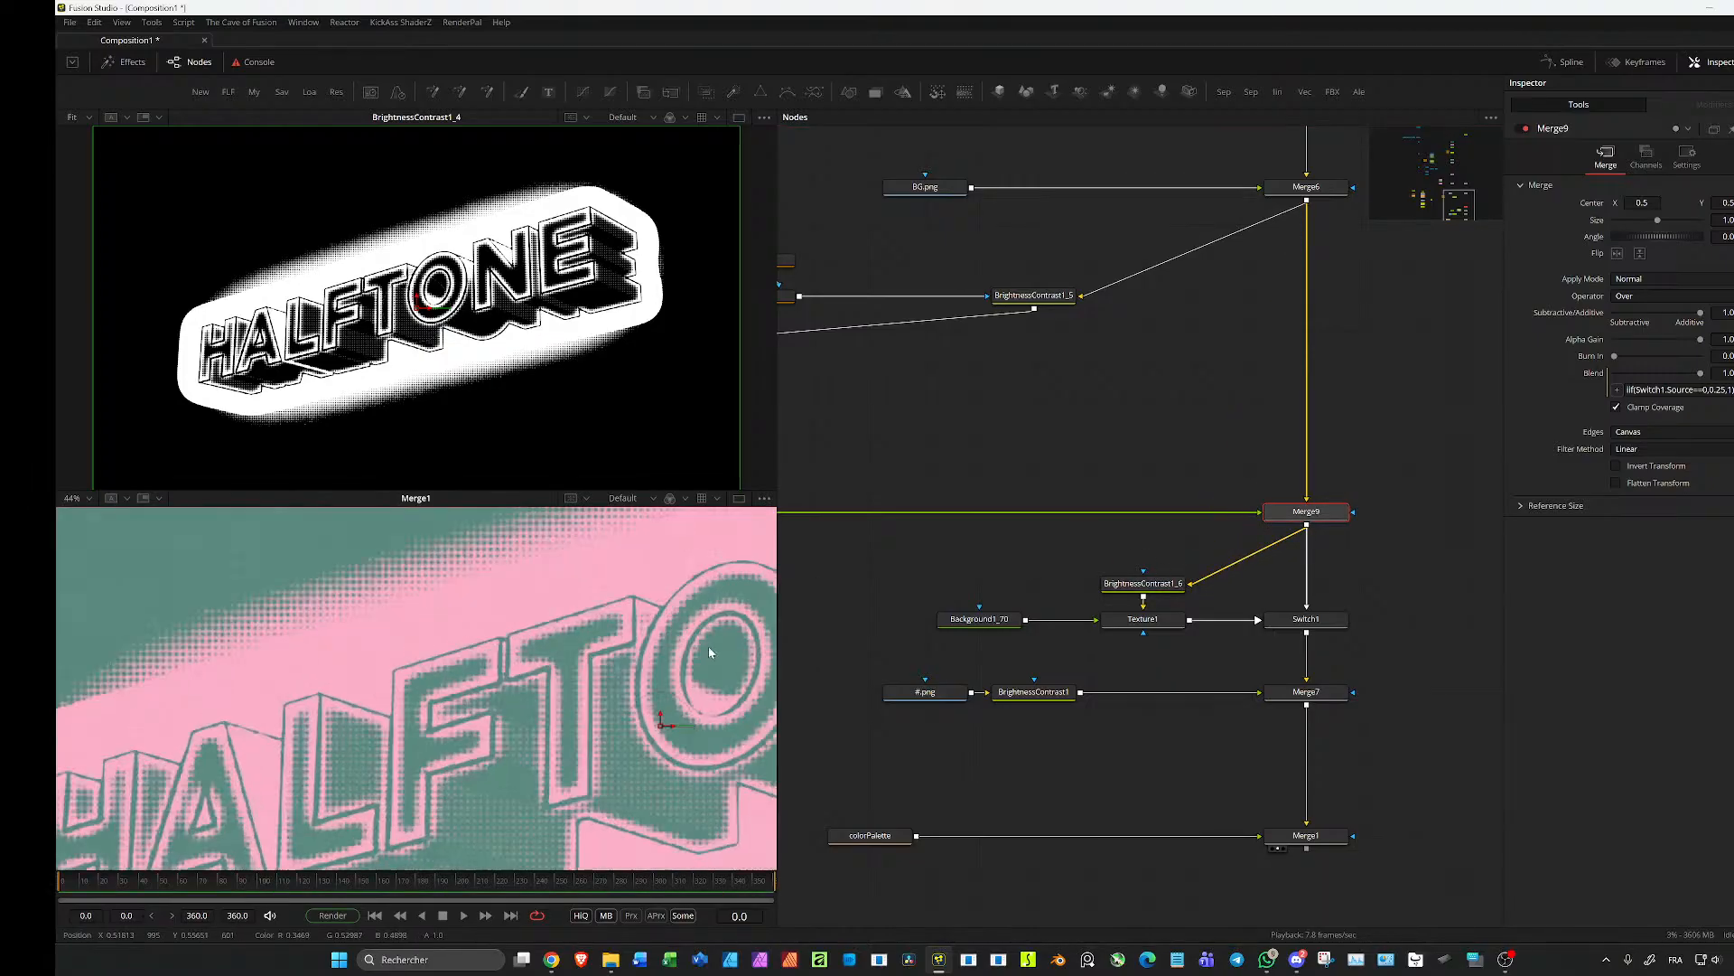
scroll(536, 655, "down", 2)
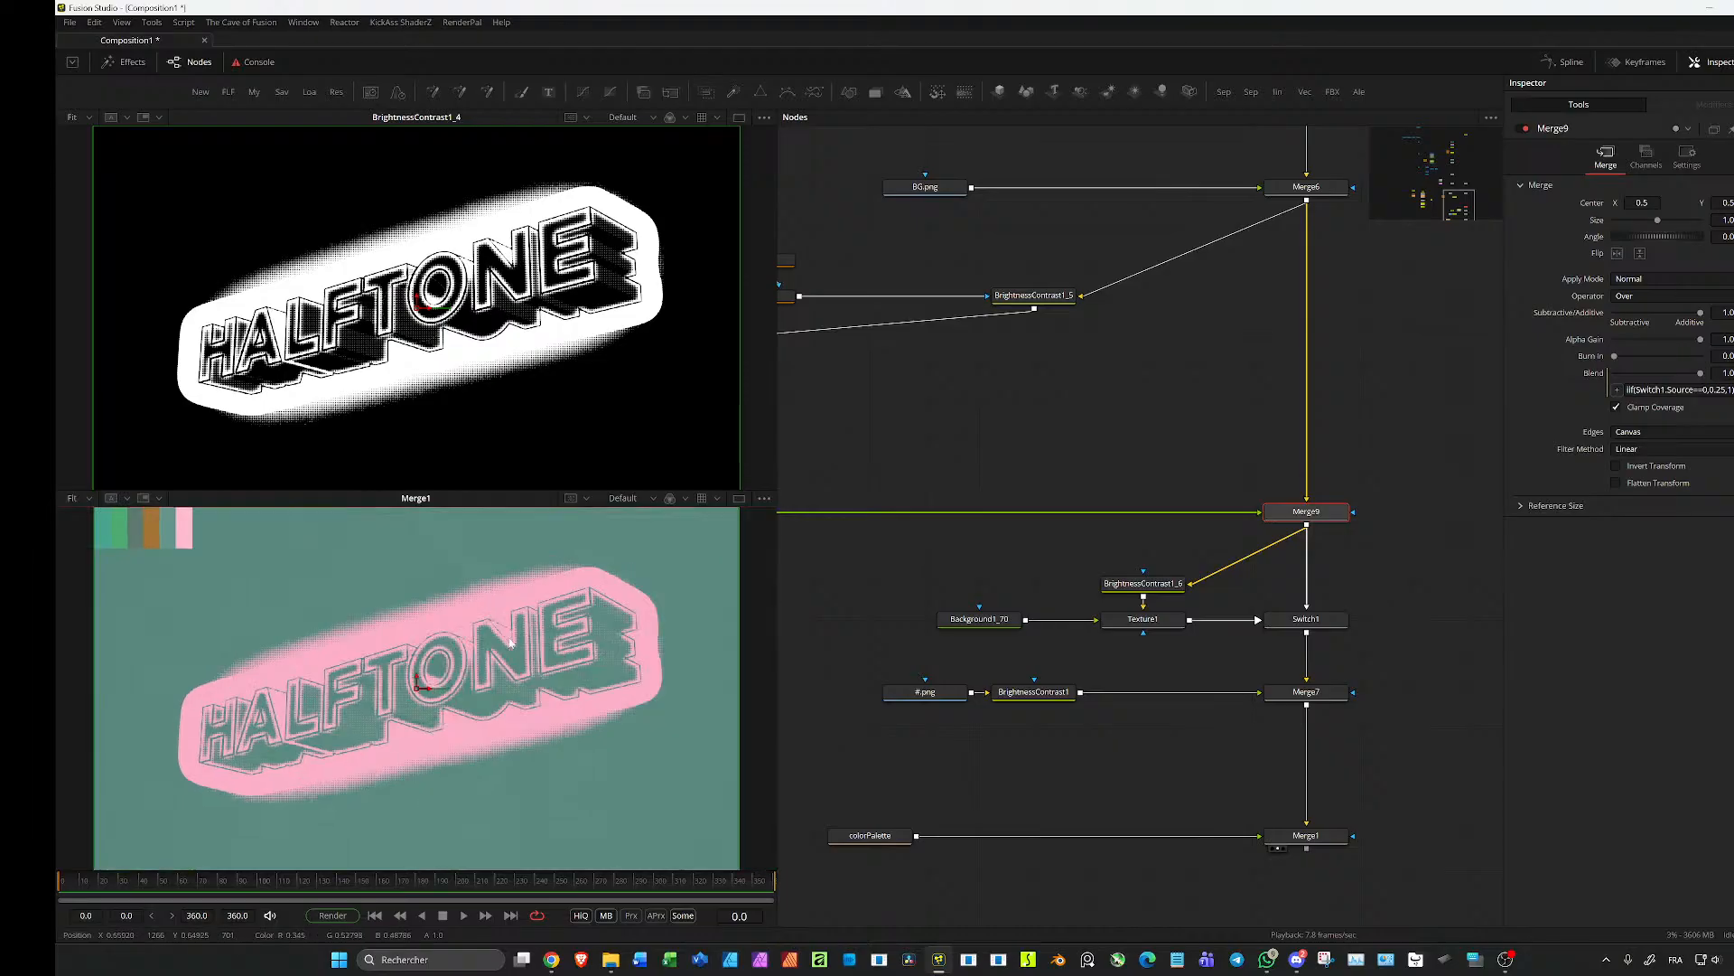
scroll(708, 646, "up", 4)
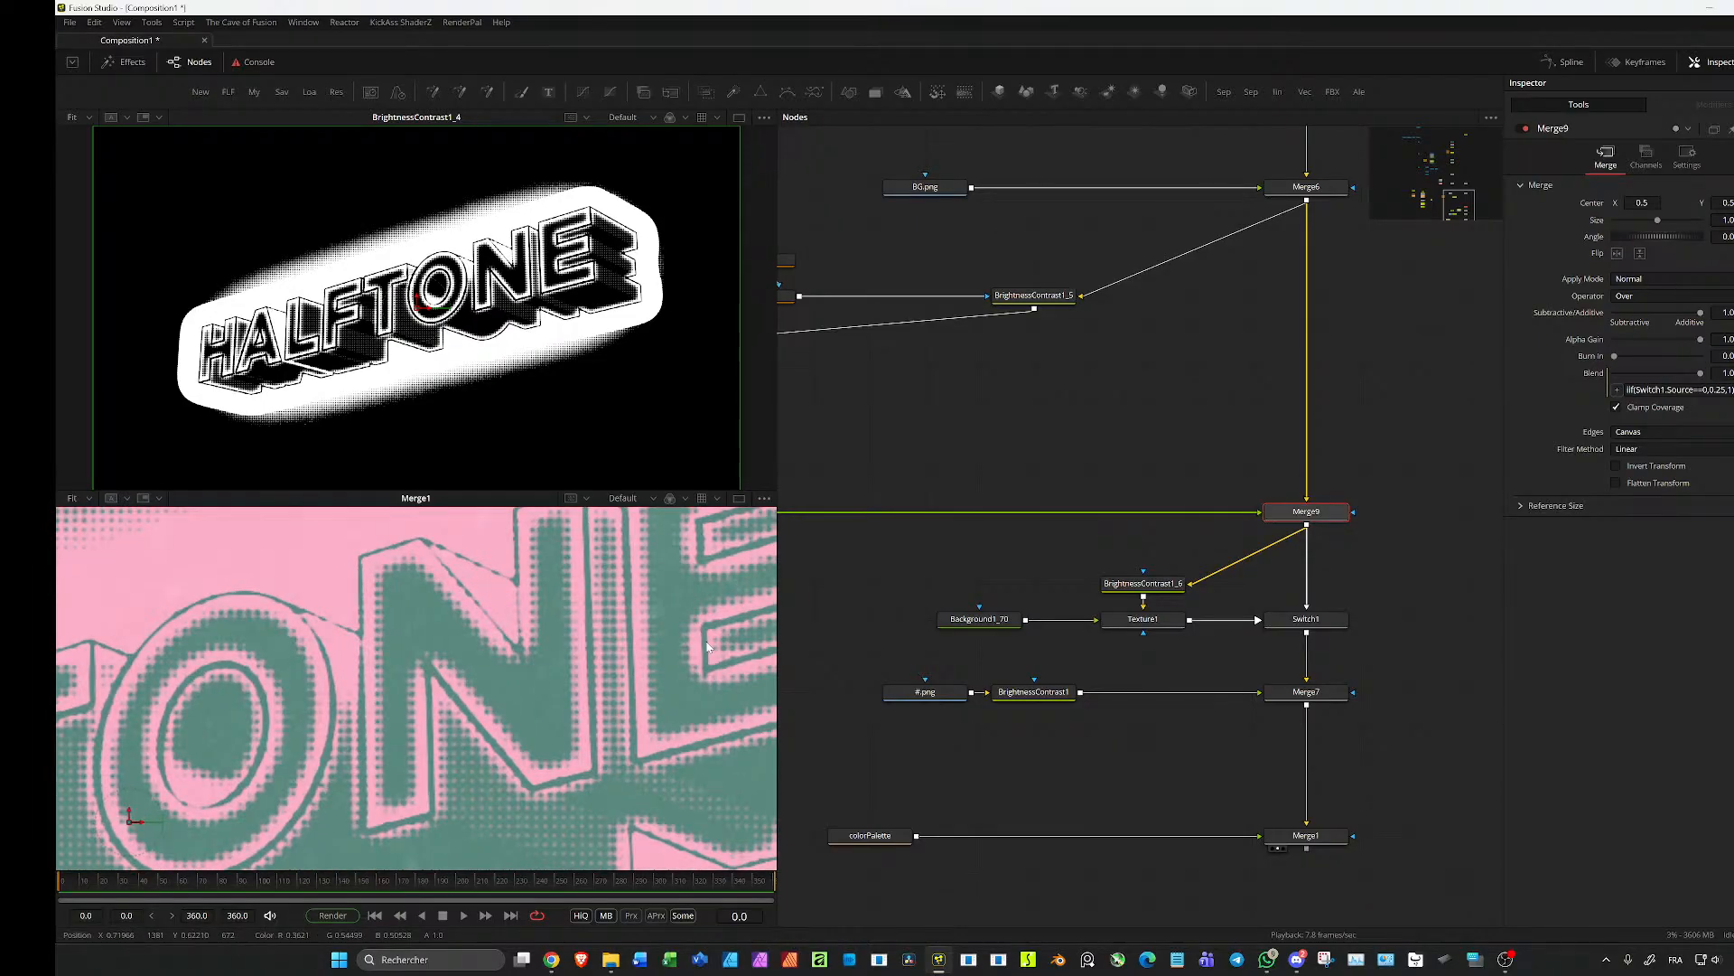
Step: Inspect Merge1's pink and teal halftone up close and across the full frame
scroll(668, 648, "down", 5)
scroll(628, 653, "up", 3)
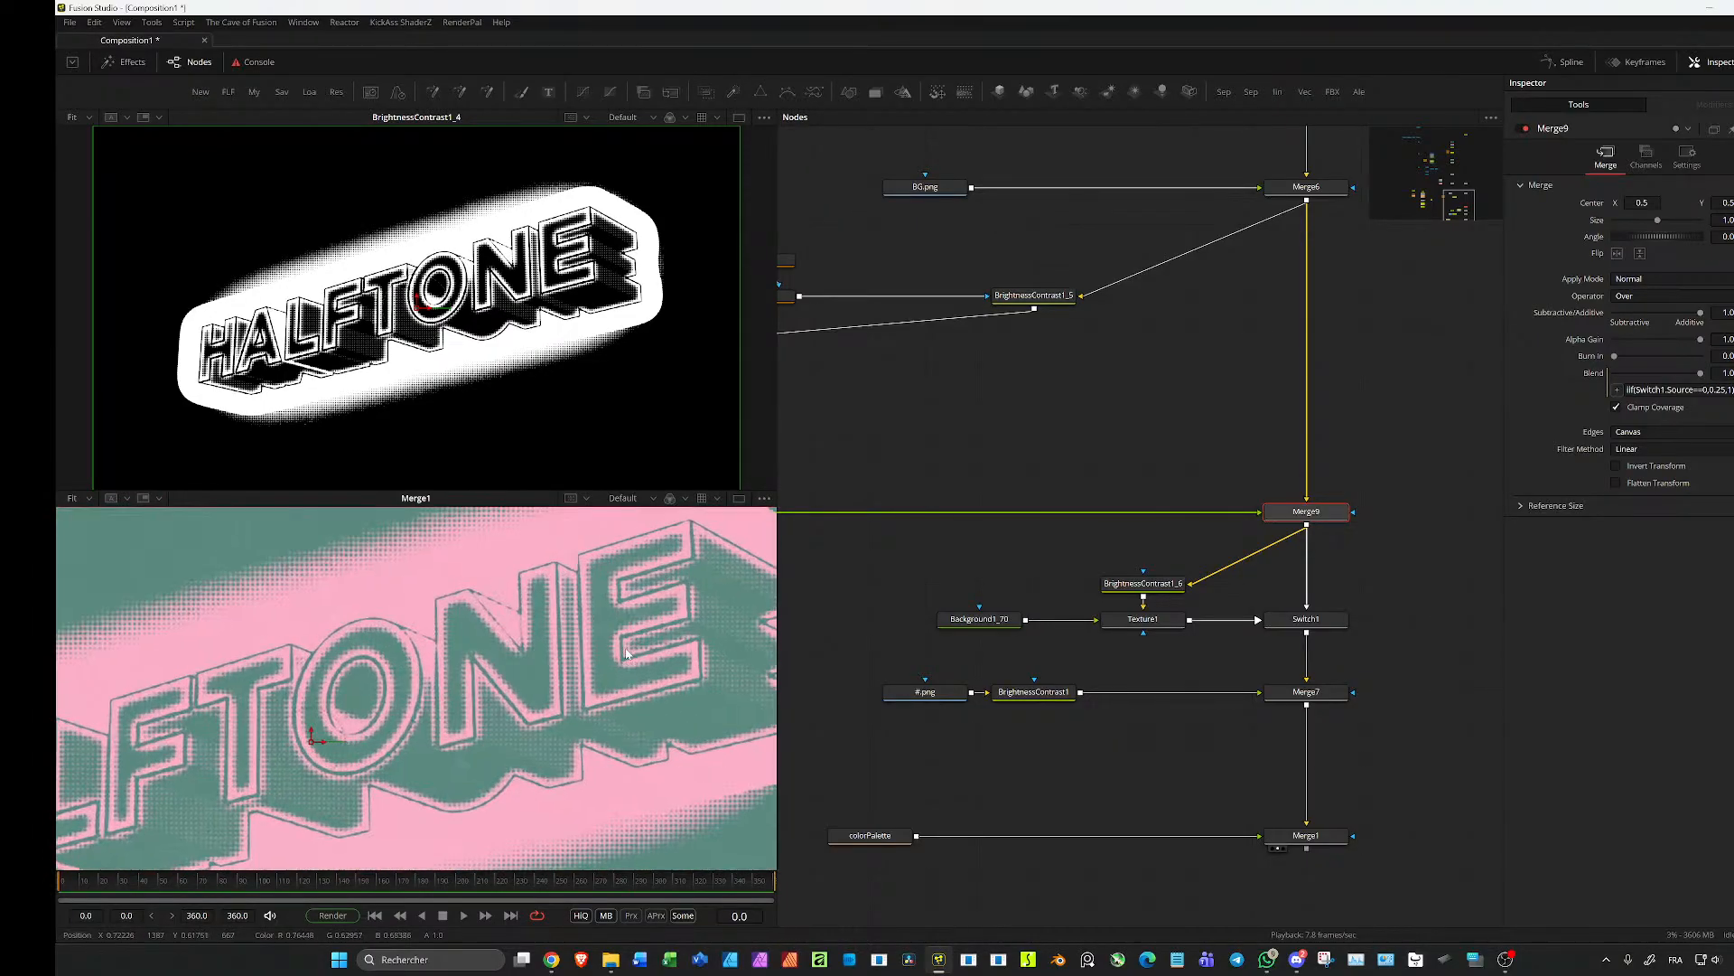
scroll(628, 653, "down", 5)
scroll(522, 619, "up", 2)
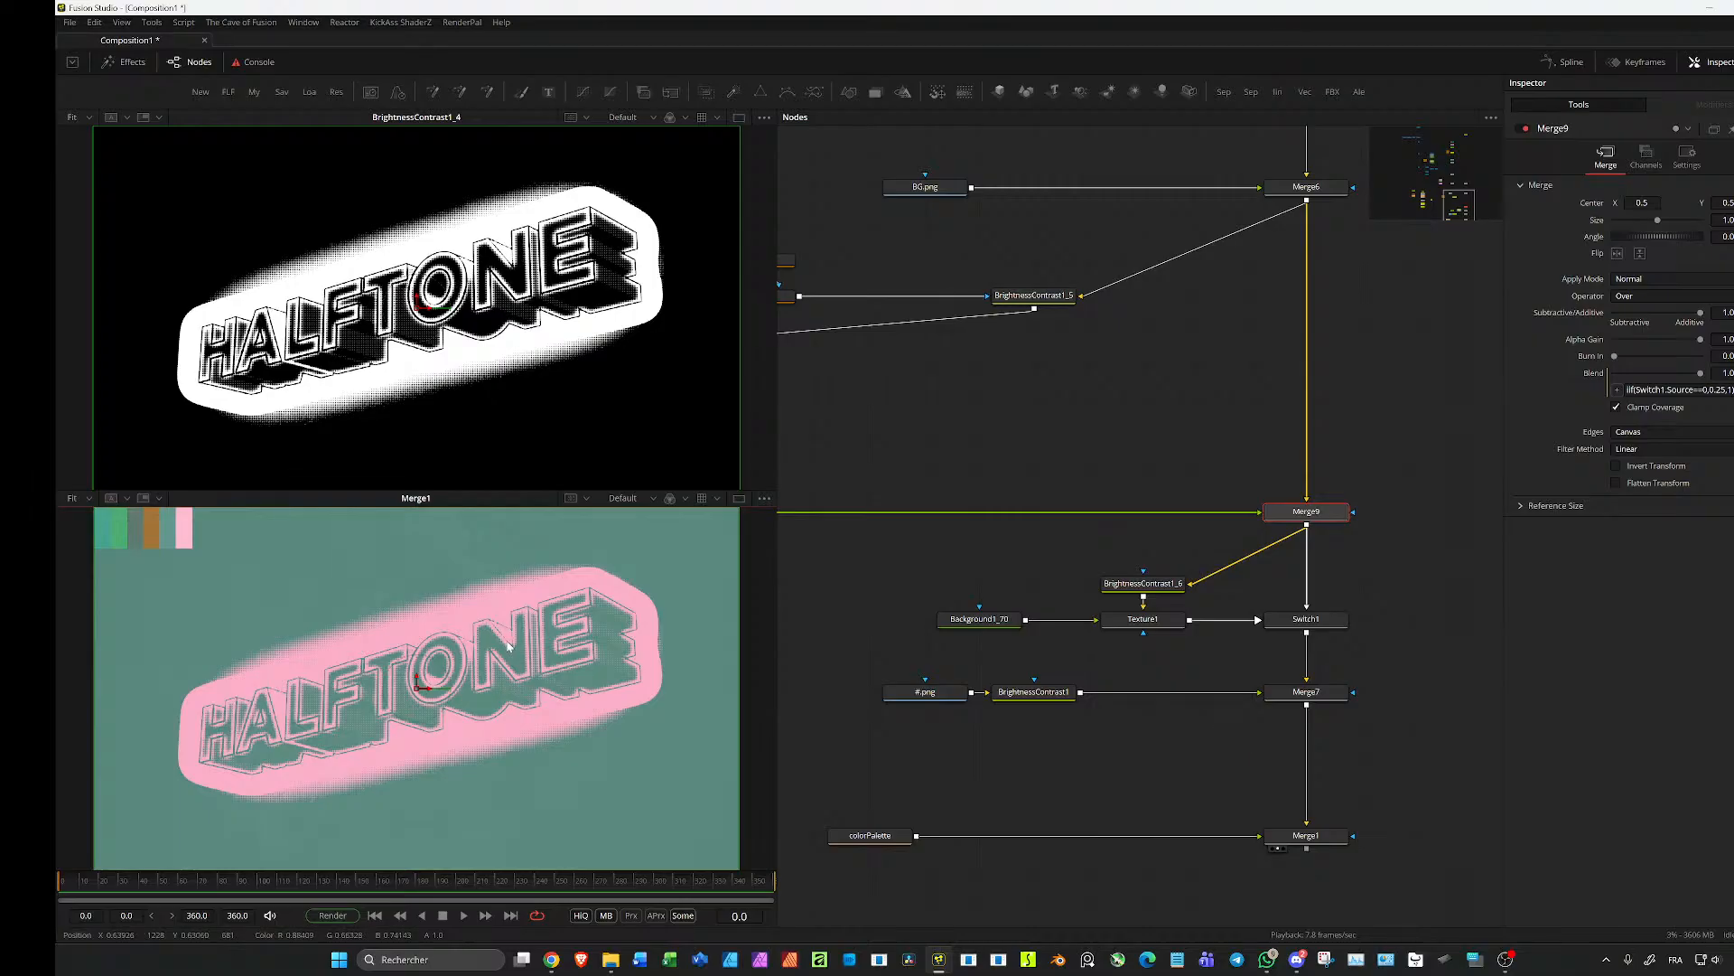
Step: Show Merge7 in the lower viewer and examine the recoloured title at close range and in full
left_click(1277, 704)
scroll(580, 698, "down", 3)
left_click_drag(520, 688, 444, 690)
scroll(487, 688, "up", 6)
scroll(490, 688, "down", 5)
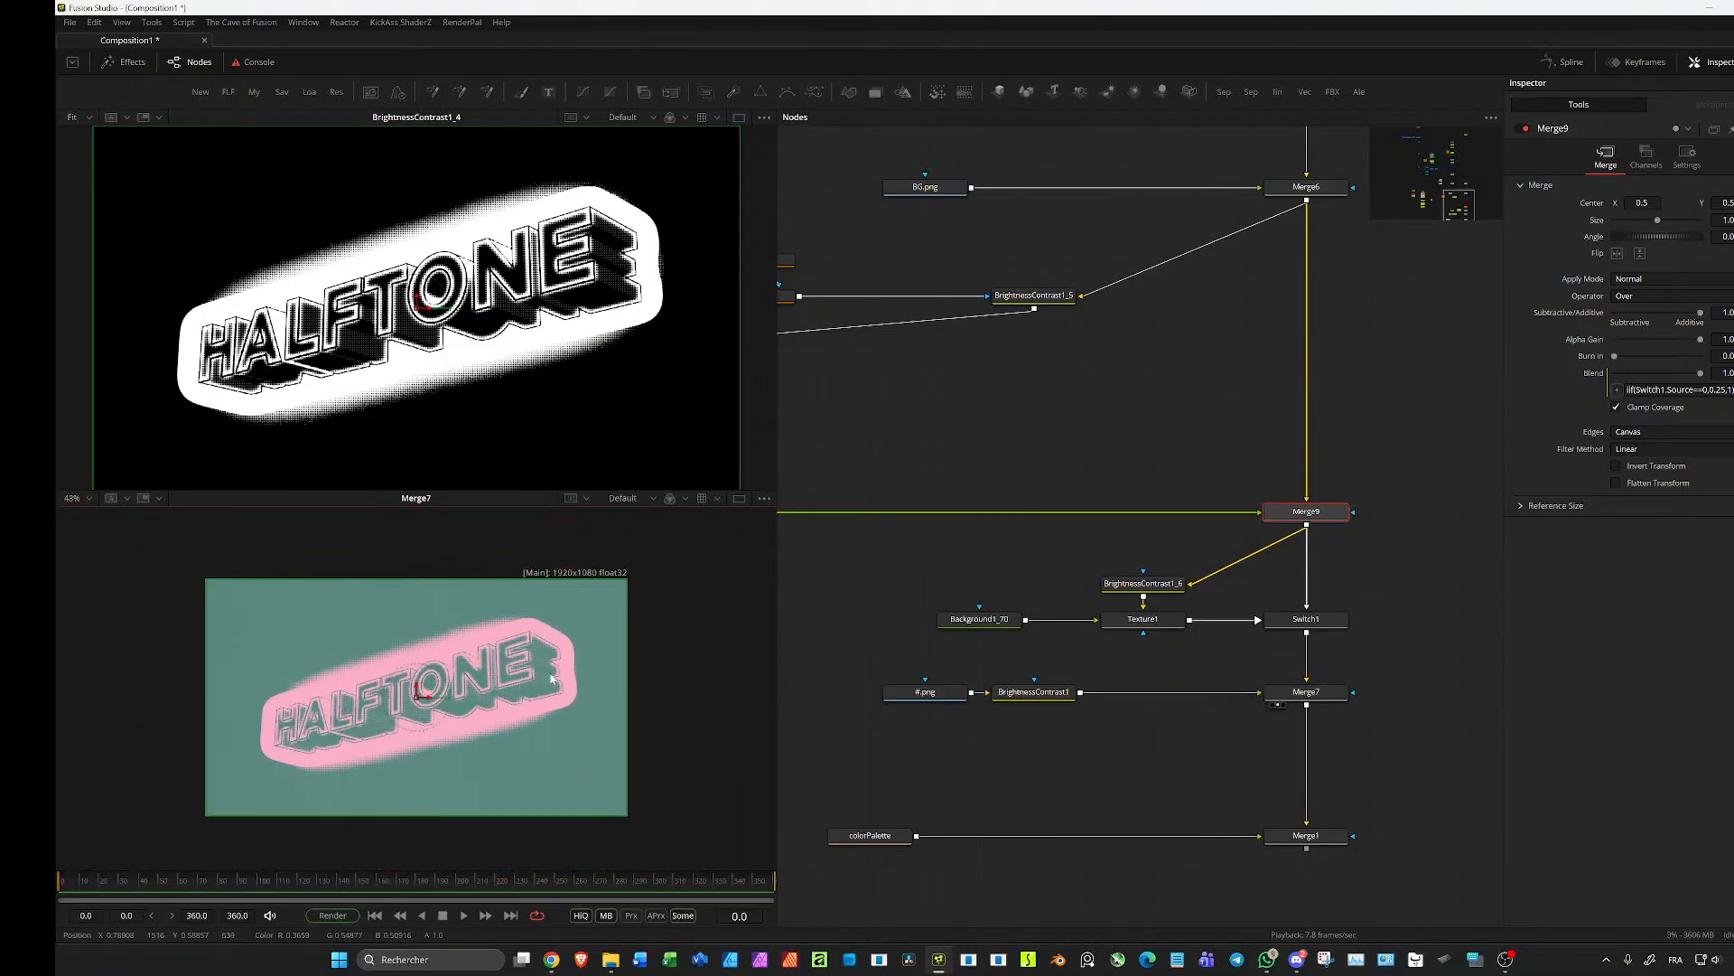
Step: Show Merge3D1, where the 3D text and camera are combined, in the upper viewer
scroll(1138, 601, "down", 6)
left_click_drag(1161, 607, 1299, 633)
left_click_drag(1145, 413, 1164, 427)
scroll(1164, 423, "up", 3)
left_click(1018, 339)
left_click_drag(1018, 338, 805, 315)
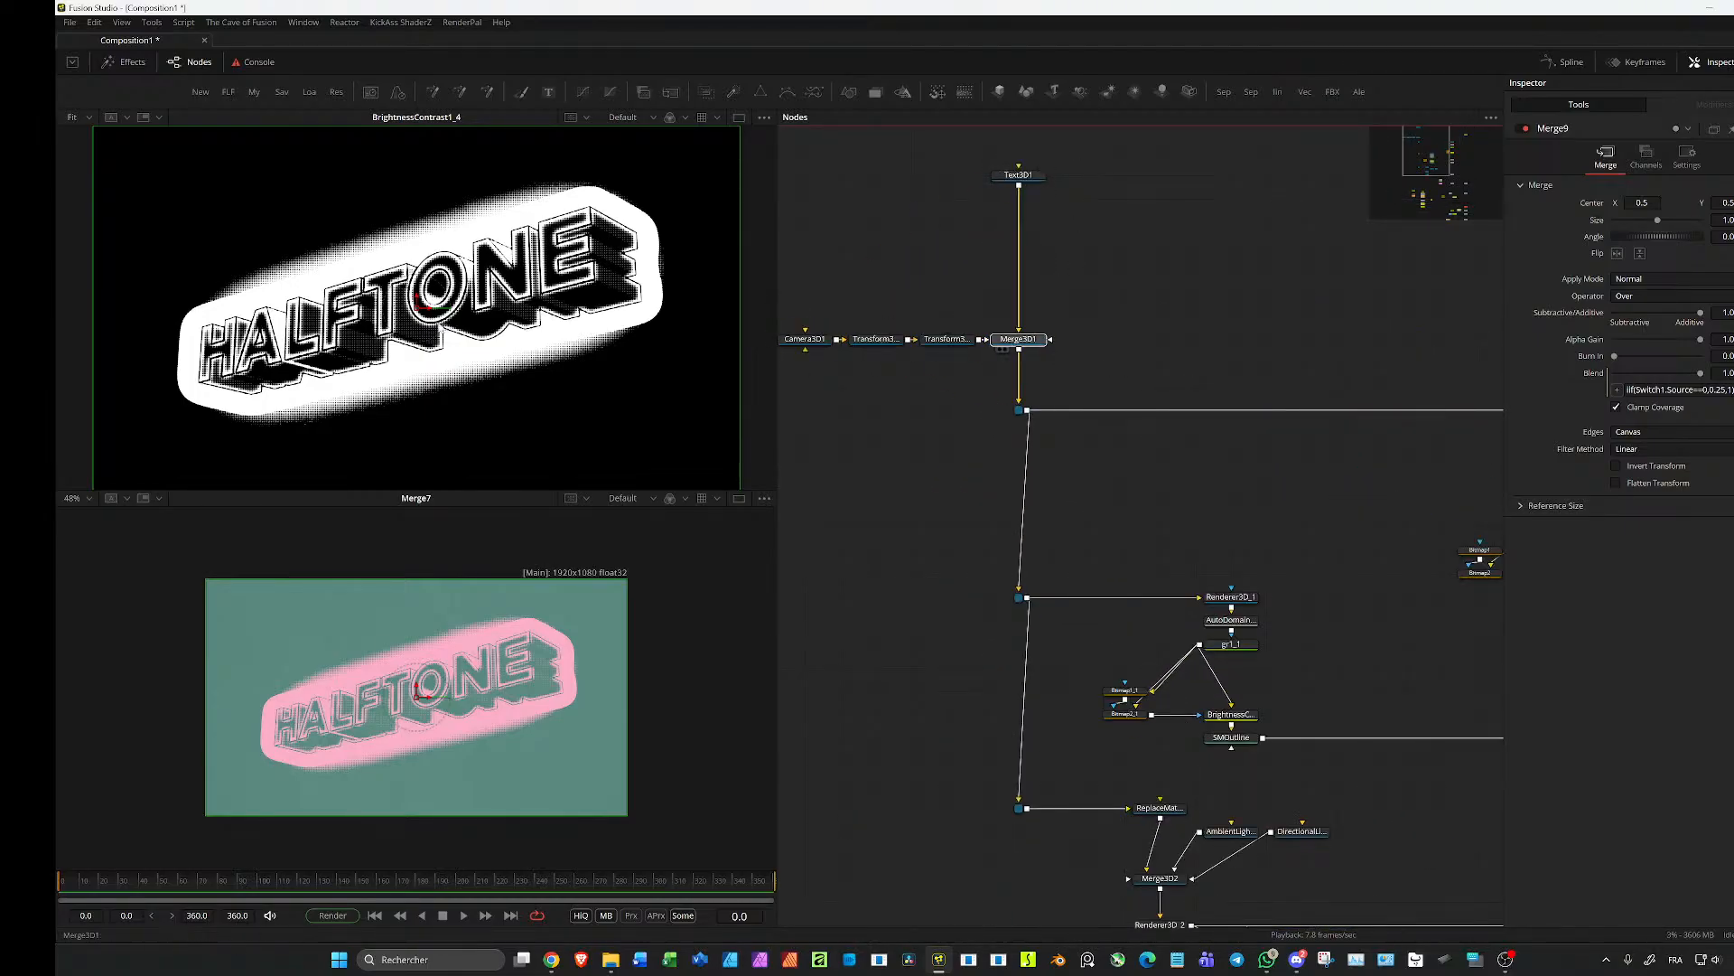
left_click_drag(515, 333, 524, 332)
Step: View the title's render branch node by node in the upper viewer, down to Merge2
scroll(620, 331, "down", 4)
left_click_drag(1424, 445, 1142, 380)
left_click_drag(1283, 350, 567, 338)
left_click_drag(1274, 443, 687, 361)
left_click_drag(1077, 536, 1361, 449)
left_click_drag(1223, 492, 479, 369)
left_click_drag(1309, 541, 494, 303)
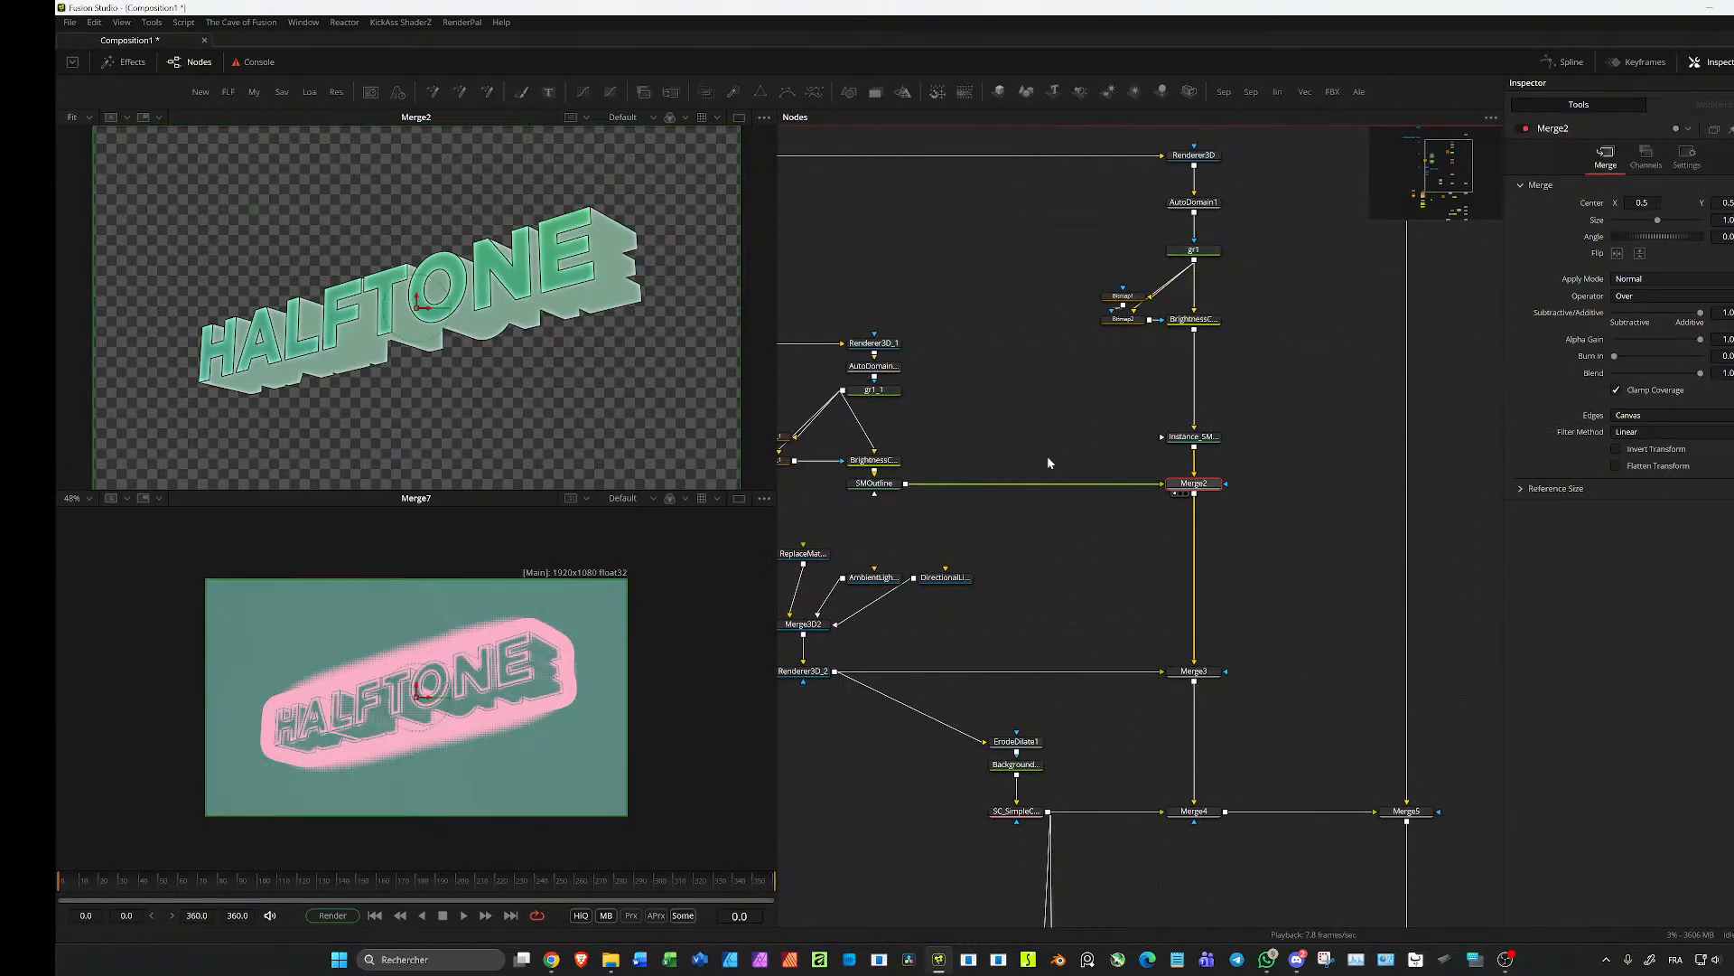
Step: Open Renderer3D_2's controls and show its lighting render in the upper viewer
left_click_drag(1064, 459, 1193, 377)
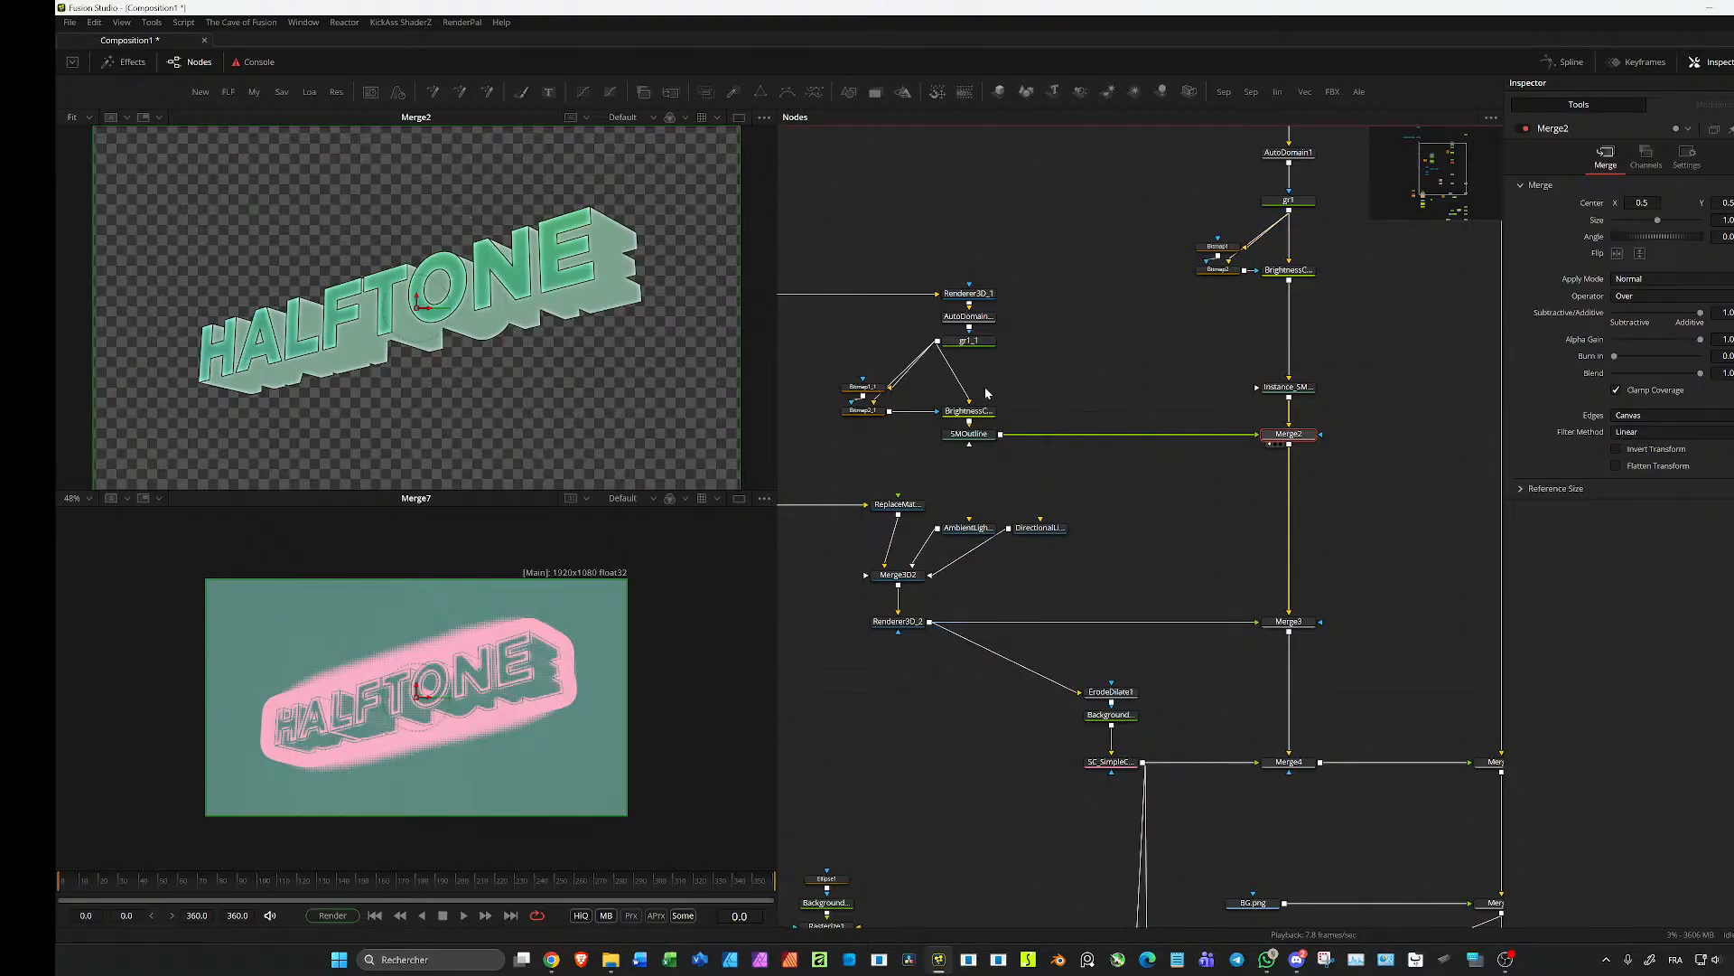
left_click_drag(1079, 479, 1360, 391)
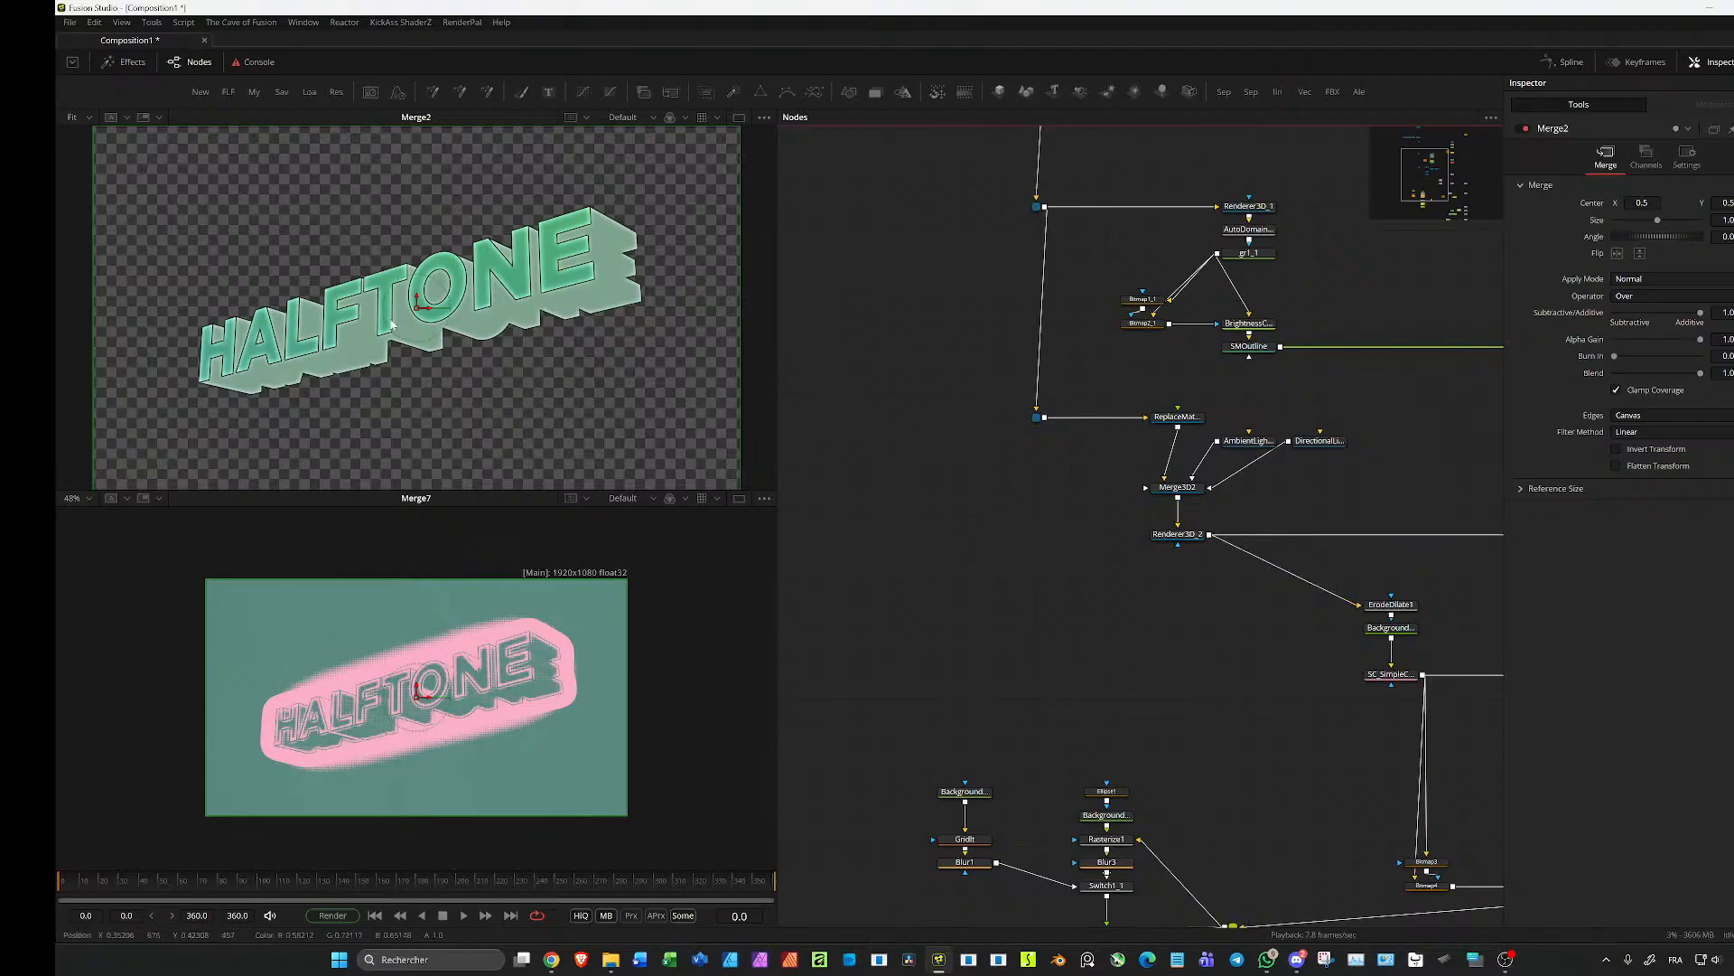
left_click_drag(1197, 552, 1063, 531)
left_click(1040, 513)
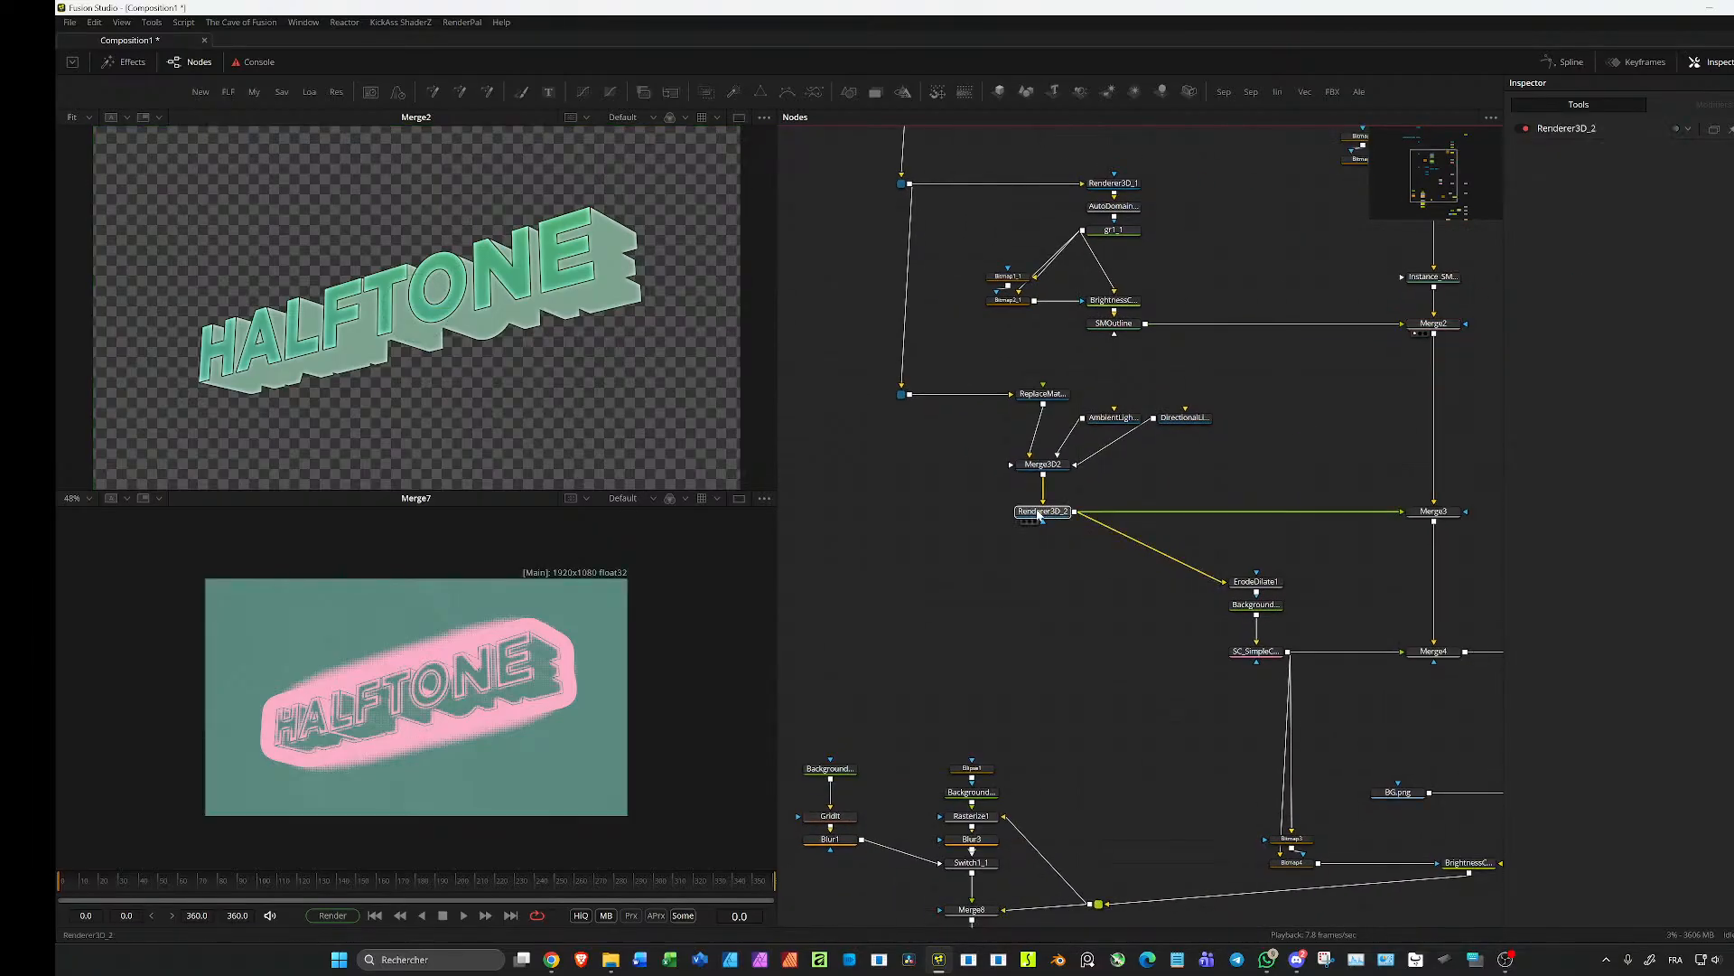
left_click(1039, 513)
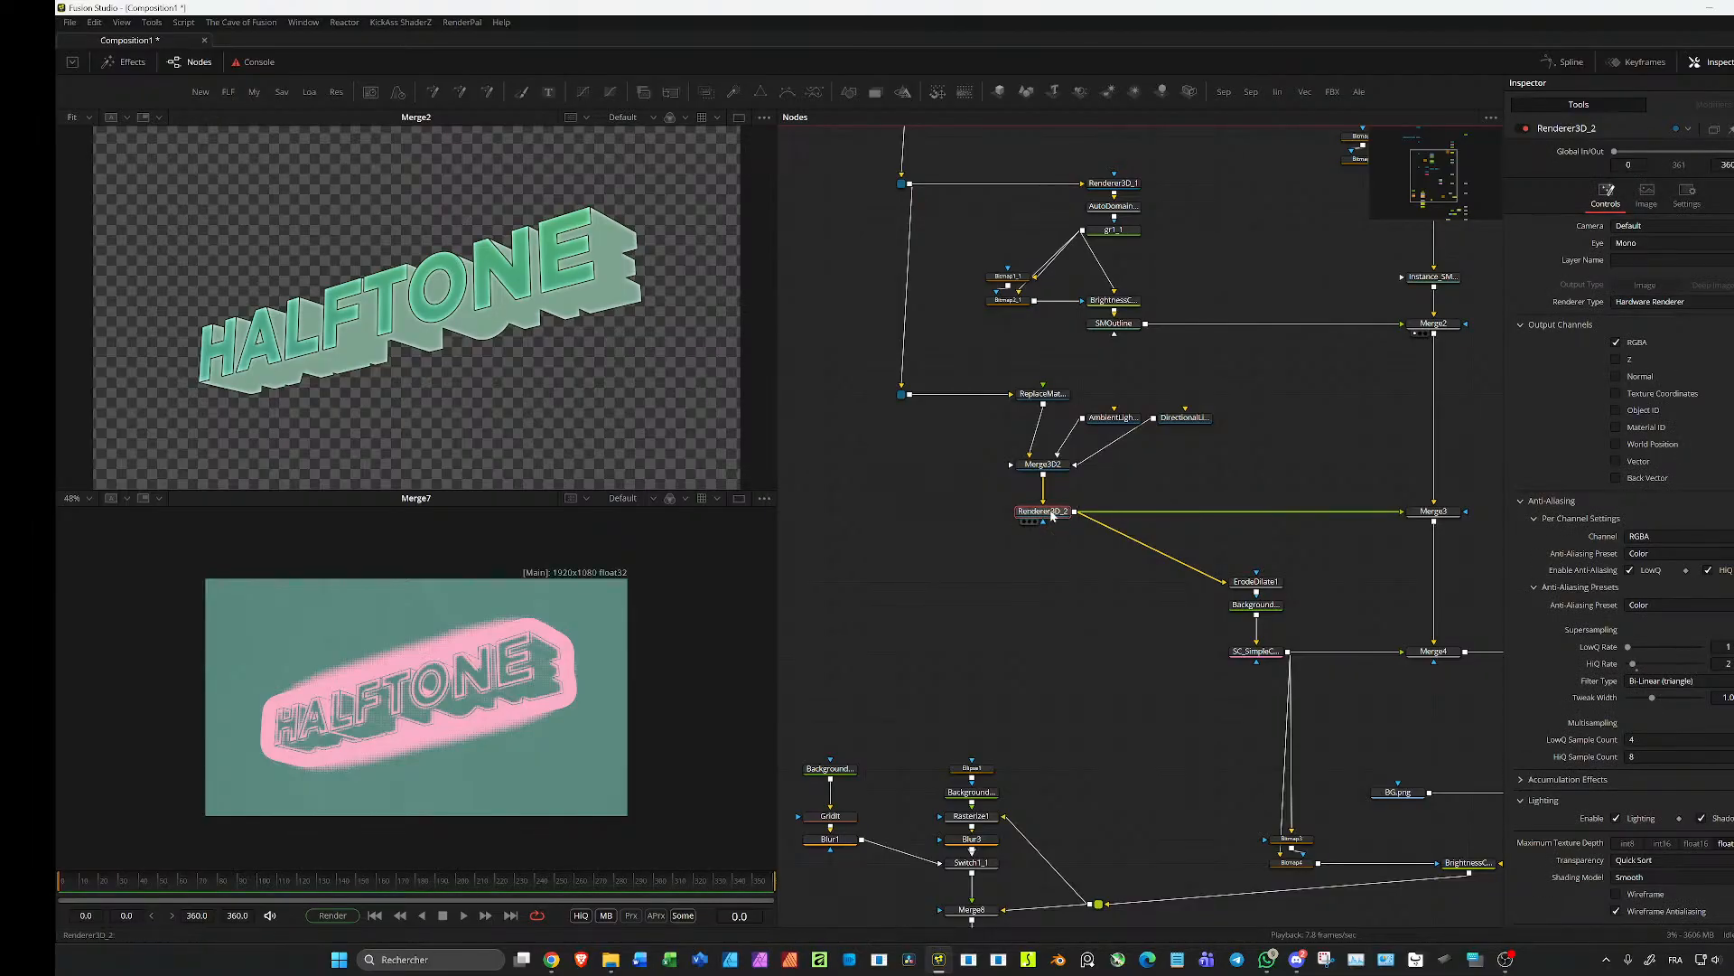
key("1")
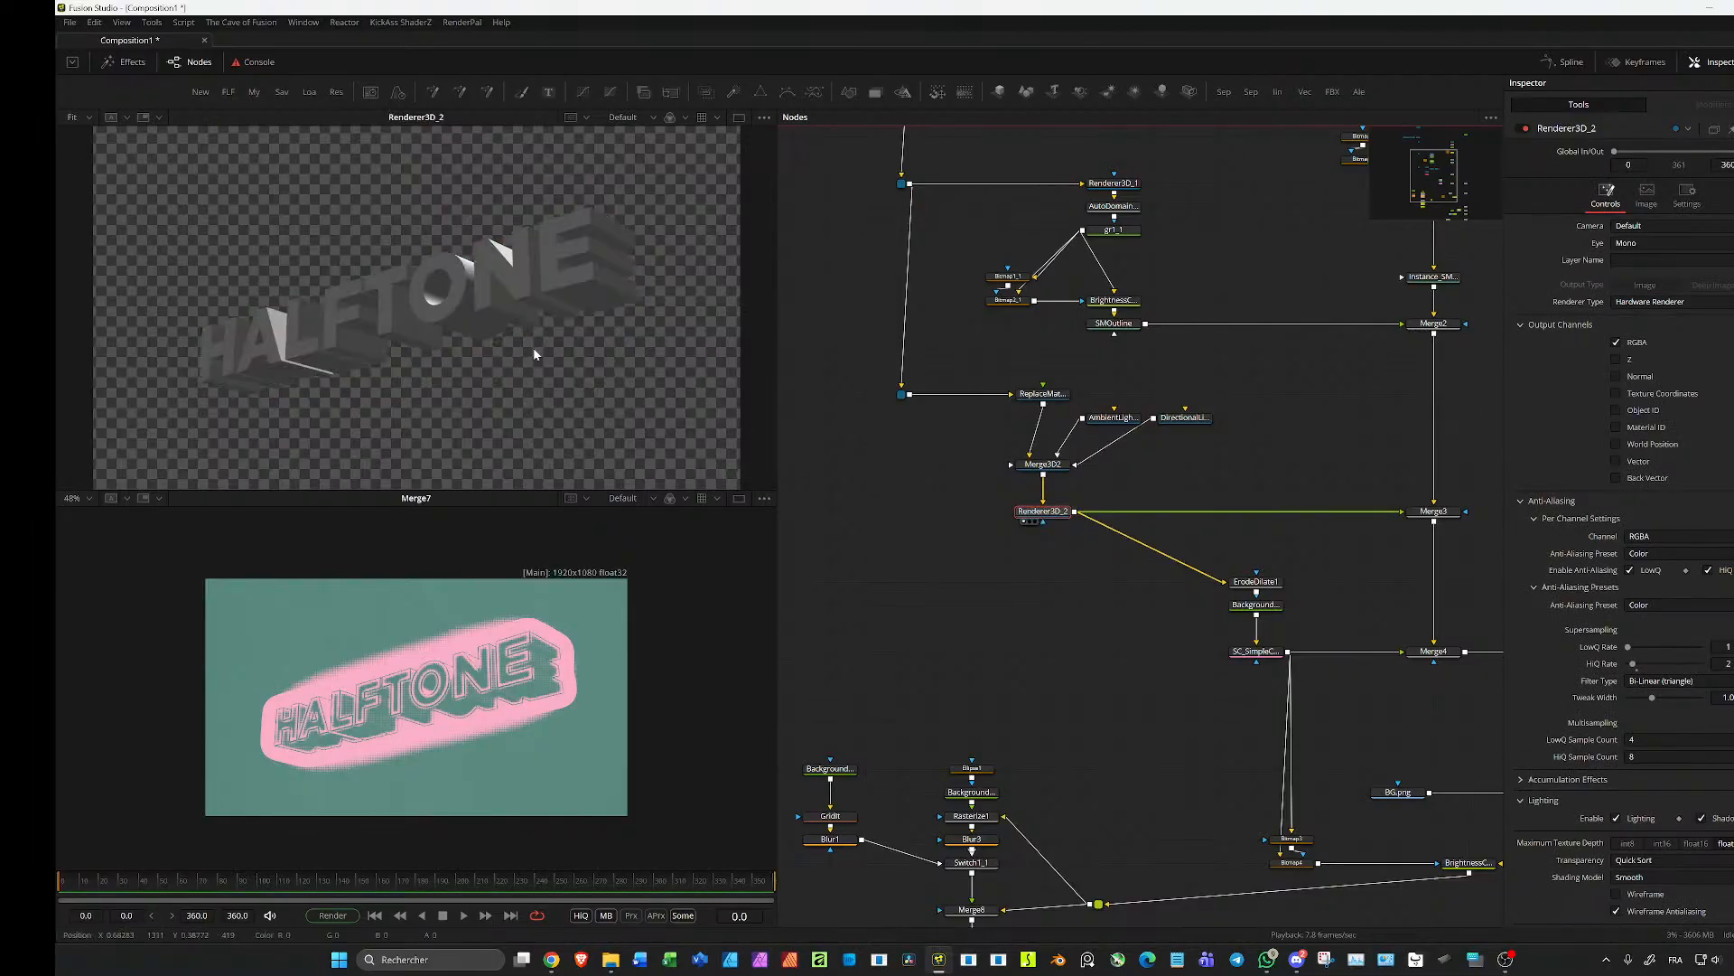
Step: Show Merge3 in the upper viewer to review the Soft Light blend of the lighting on the title
left_click_drag(1261, 460, 1011, 409)
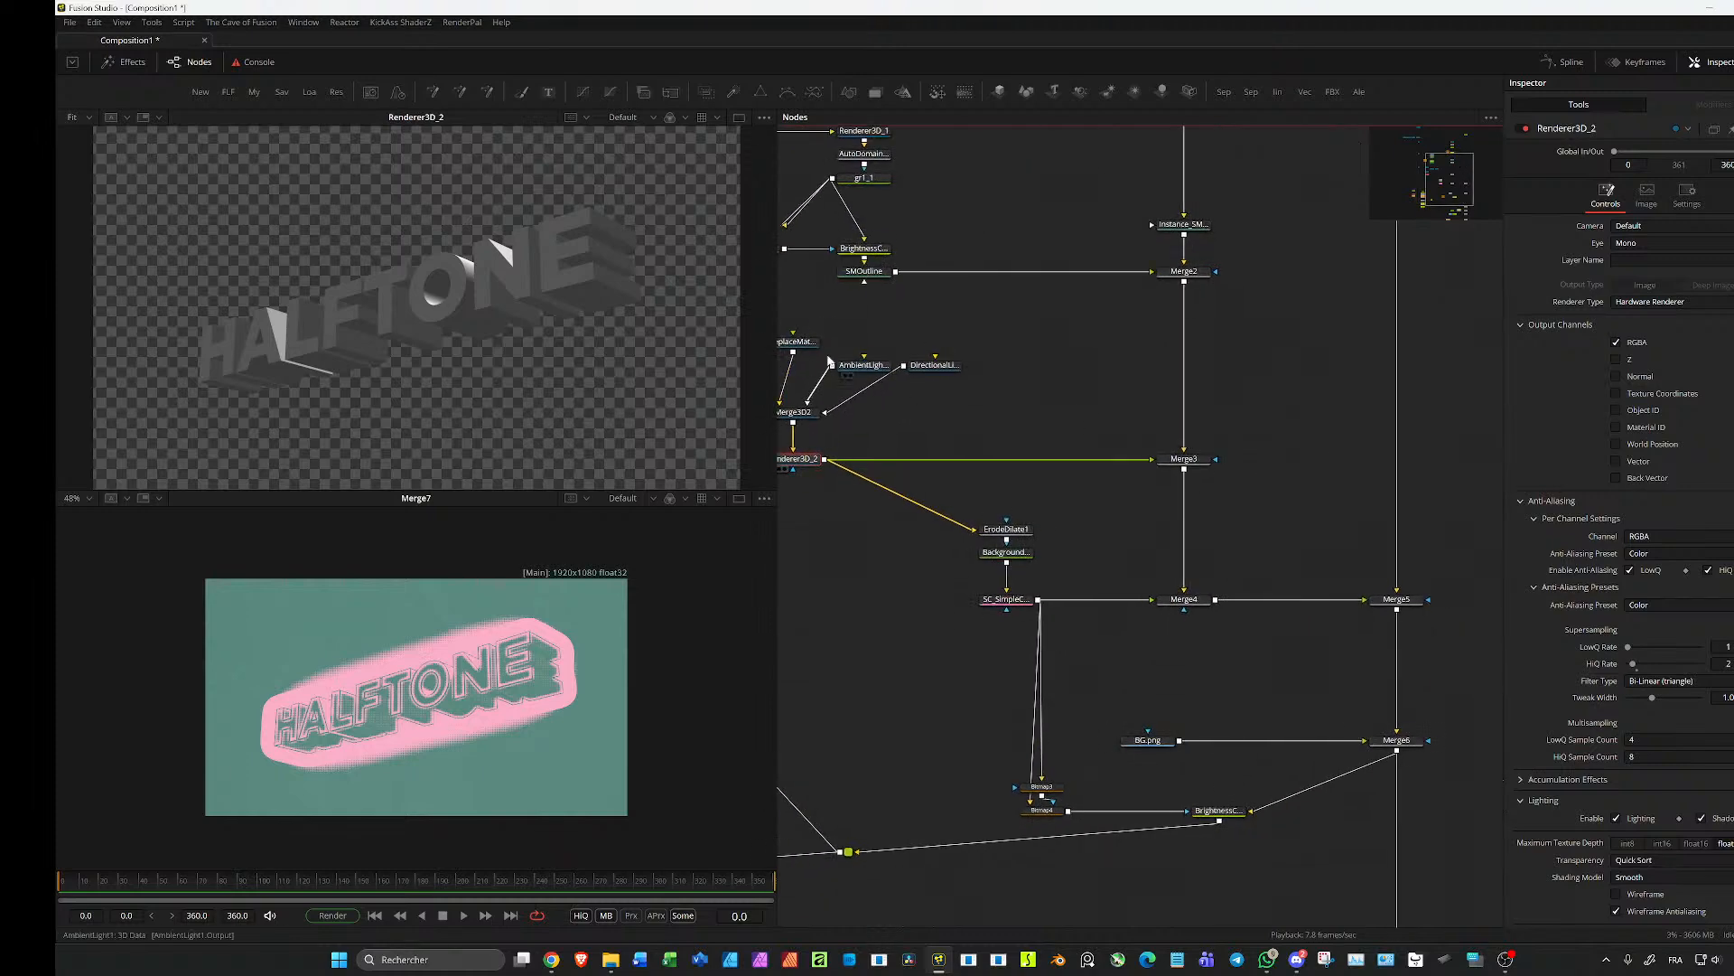
scroll(1149, 399, "down", 3)
left_click(1188, 398)
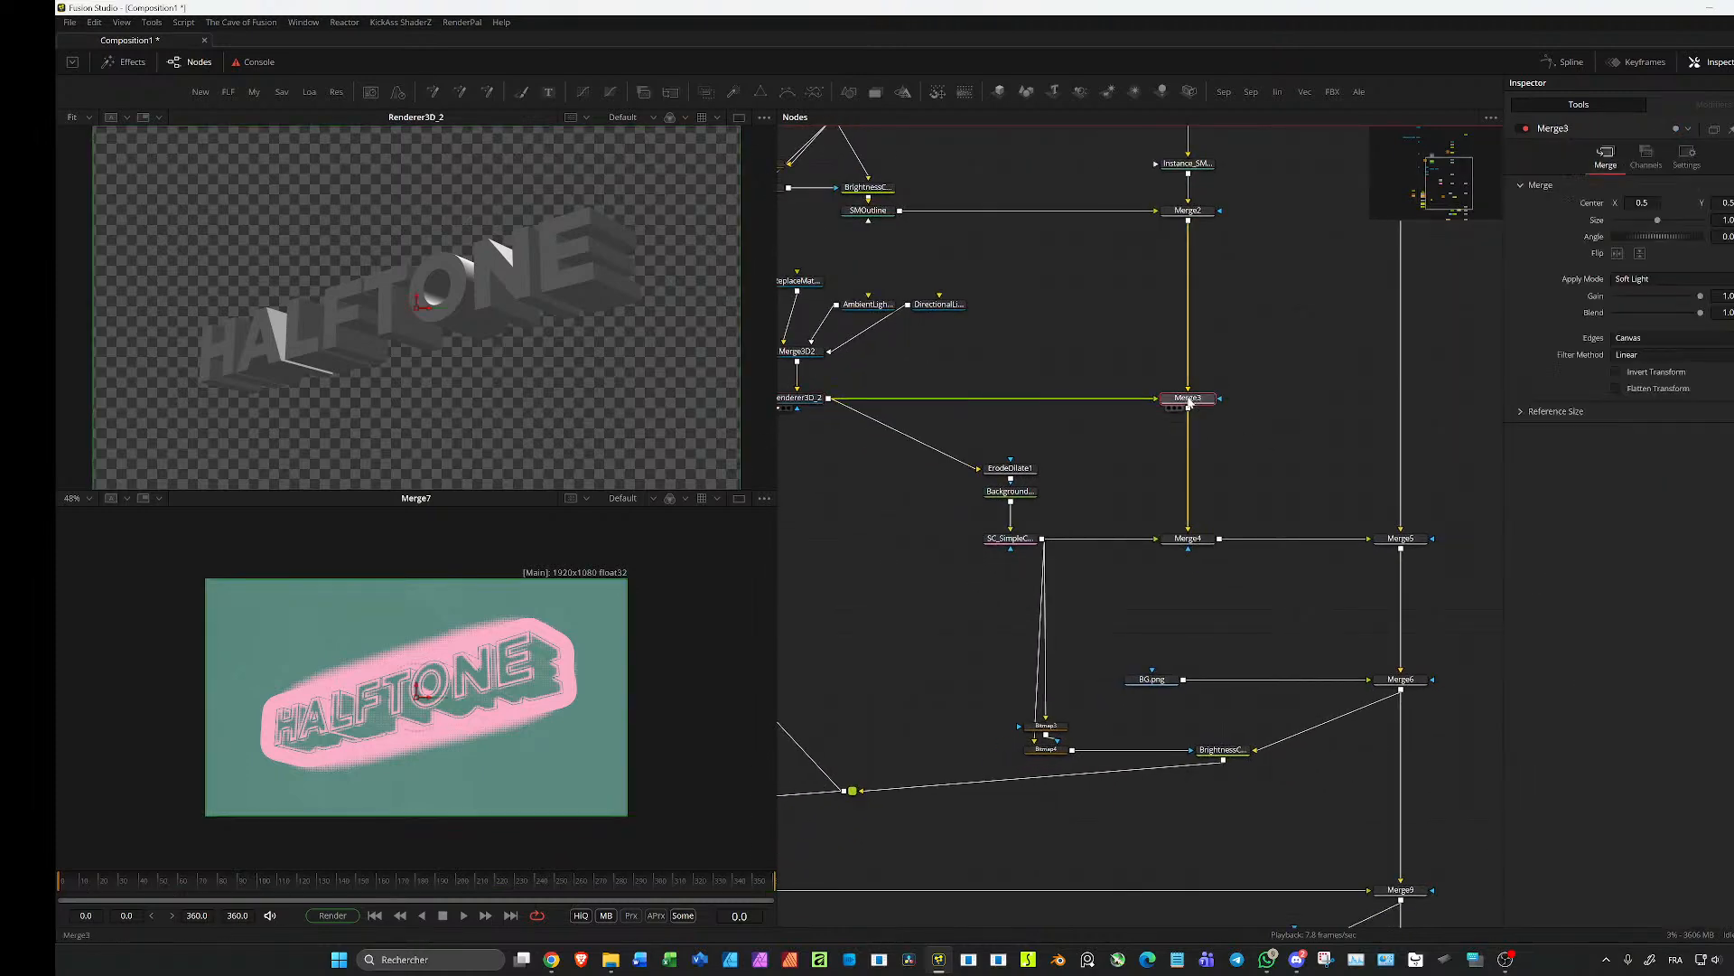
key("1")
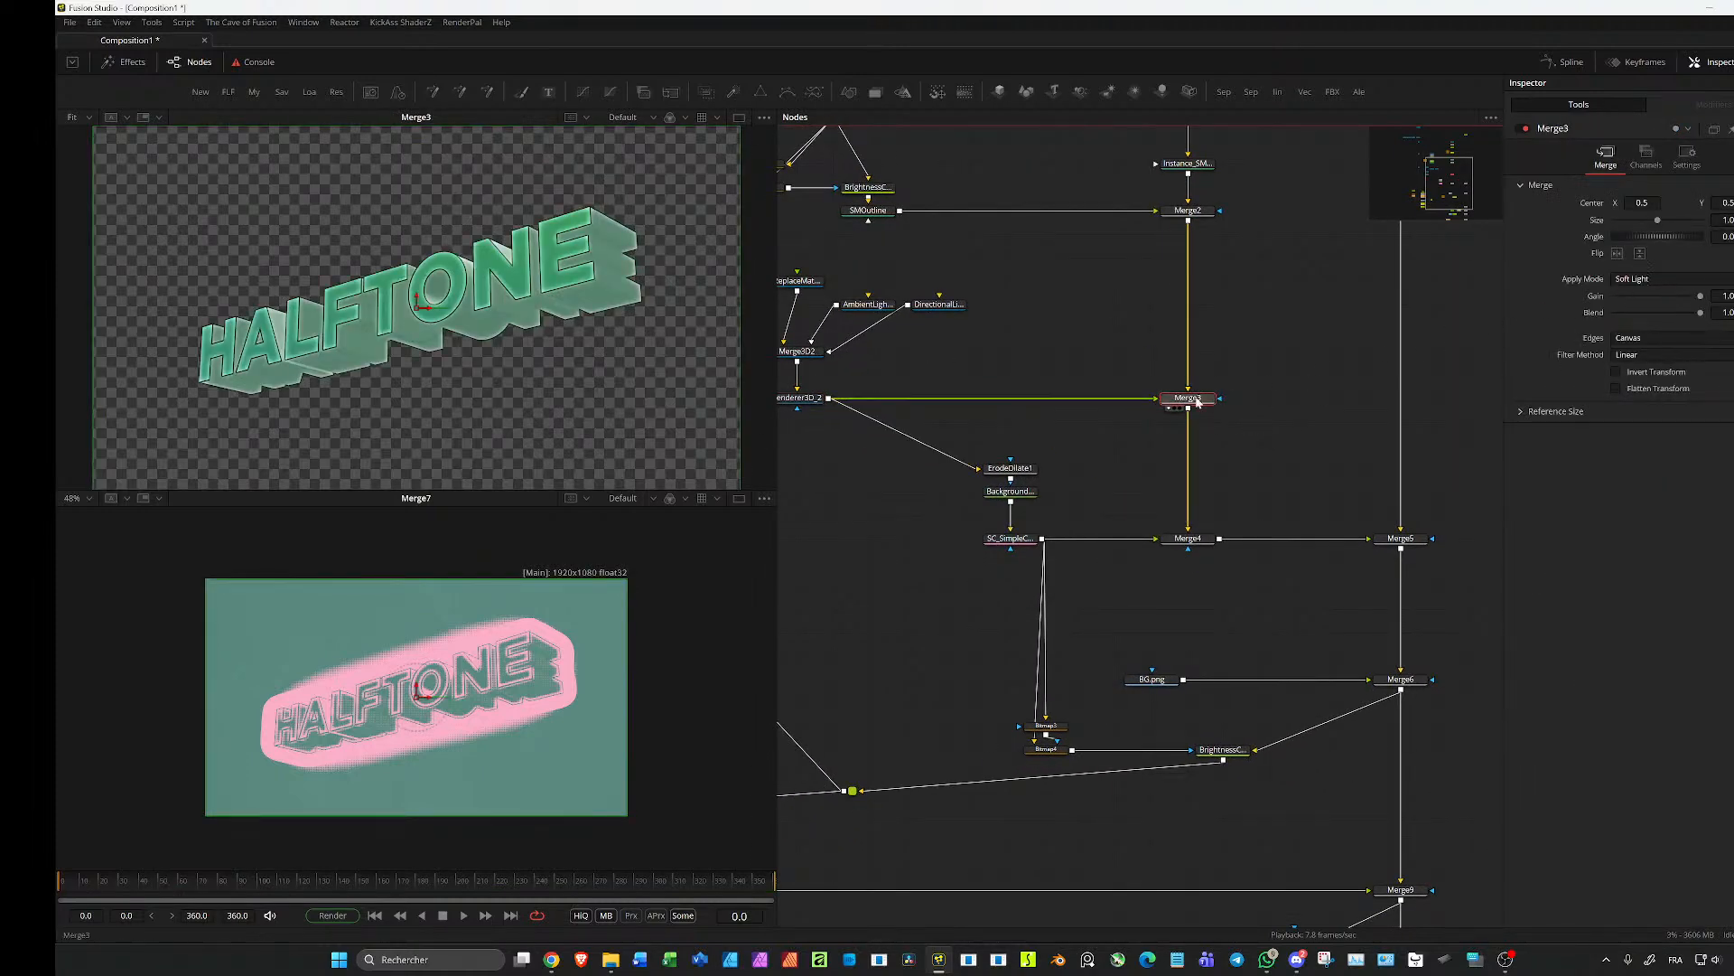
Step: View the SC_SimpleChoker outline shape and its Merge4 composite behind the title in the upper viewer
left_click_drag(1212, 357, 1314, 321)
left_click(1110, 507)
left_click_drag(1110, 511, 543, 379)
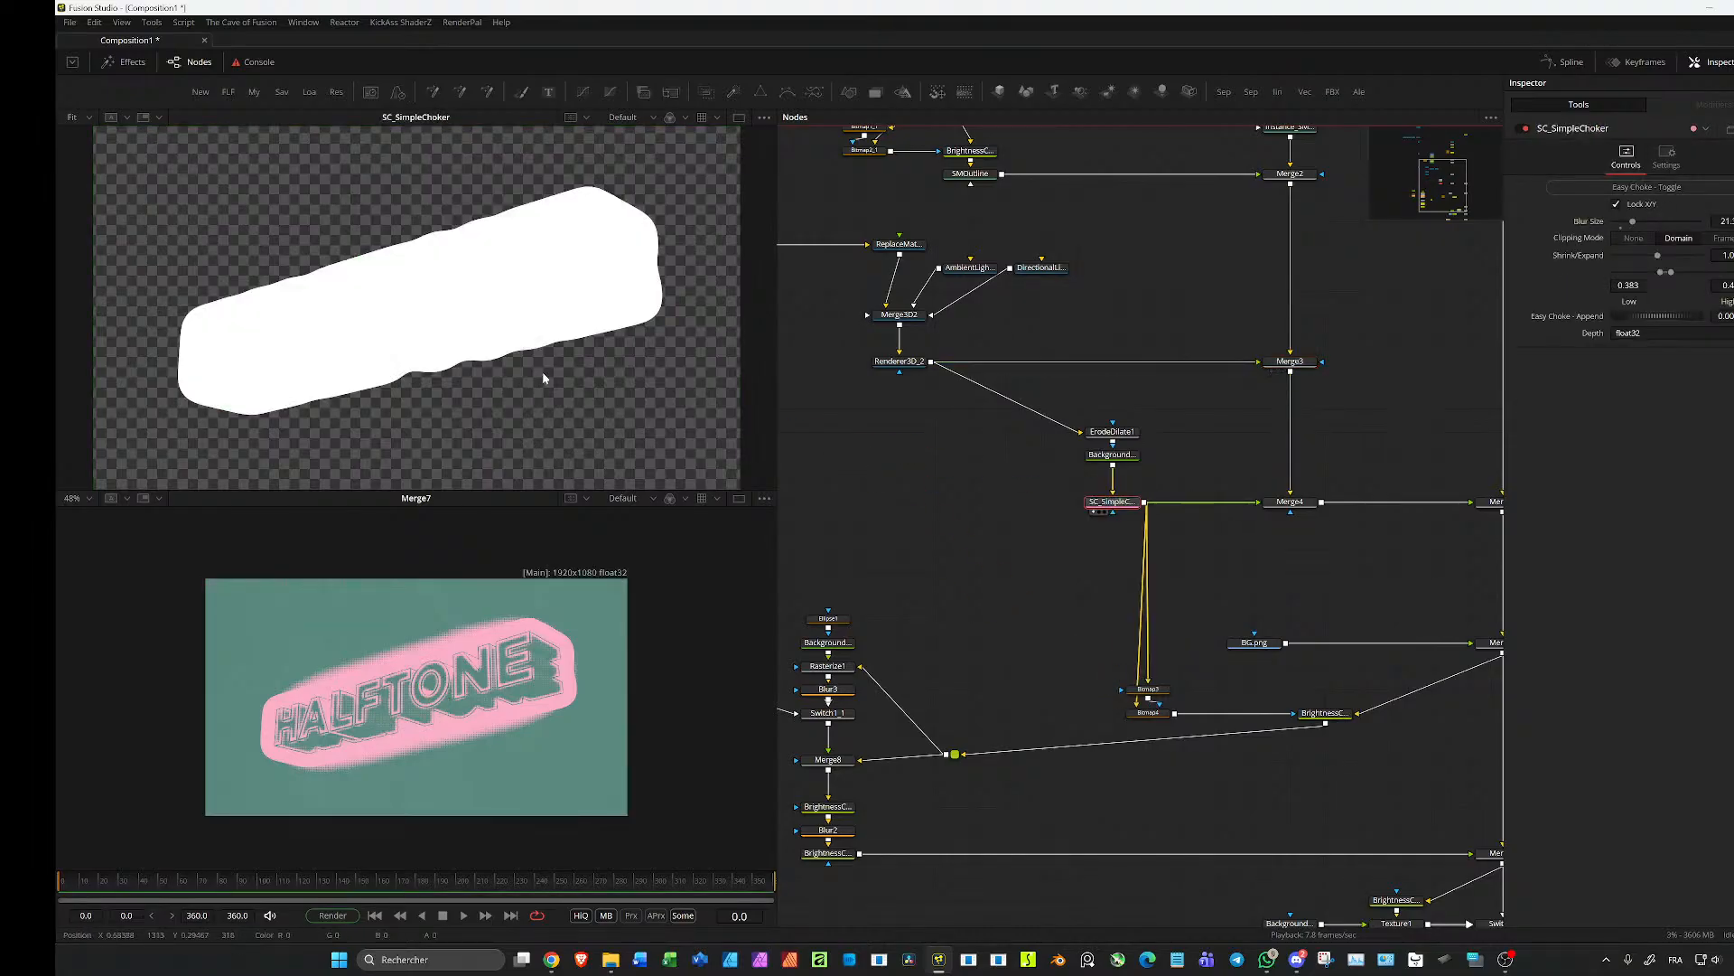
left_click(1292, 504)
left_click_drag(1261, 501, 432, 395)
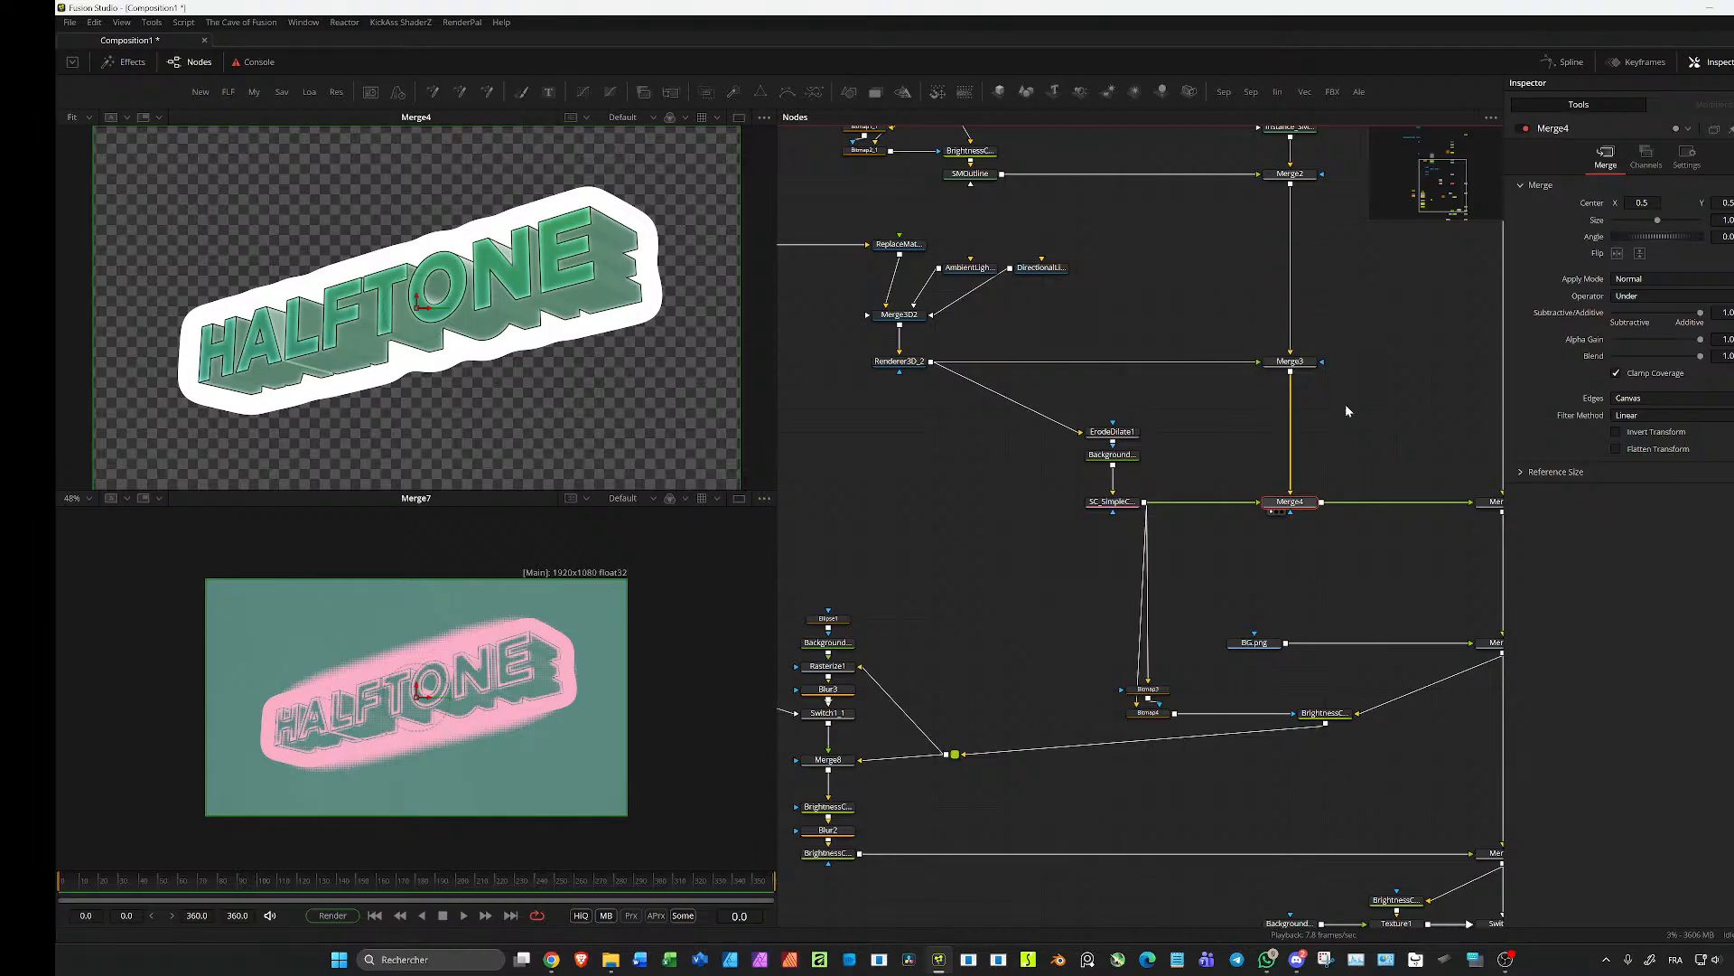
Step: Show Merge6 in the upper viewer to review the title over the BG.png background
scroll(1303, 468, "right", 5)
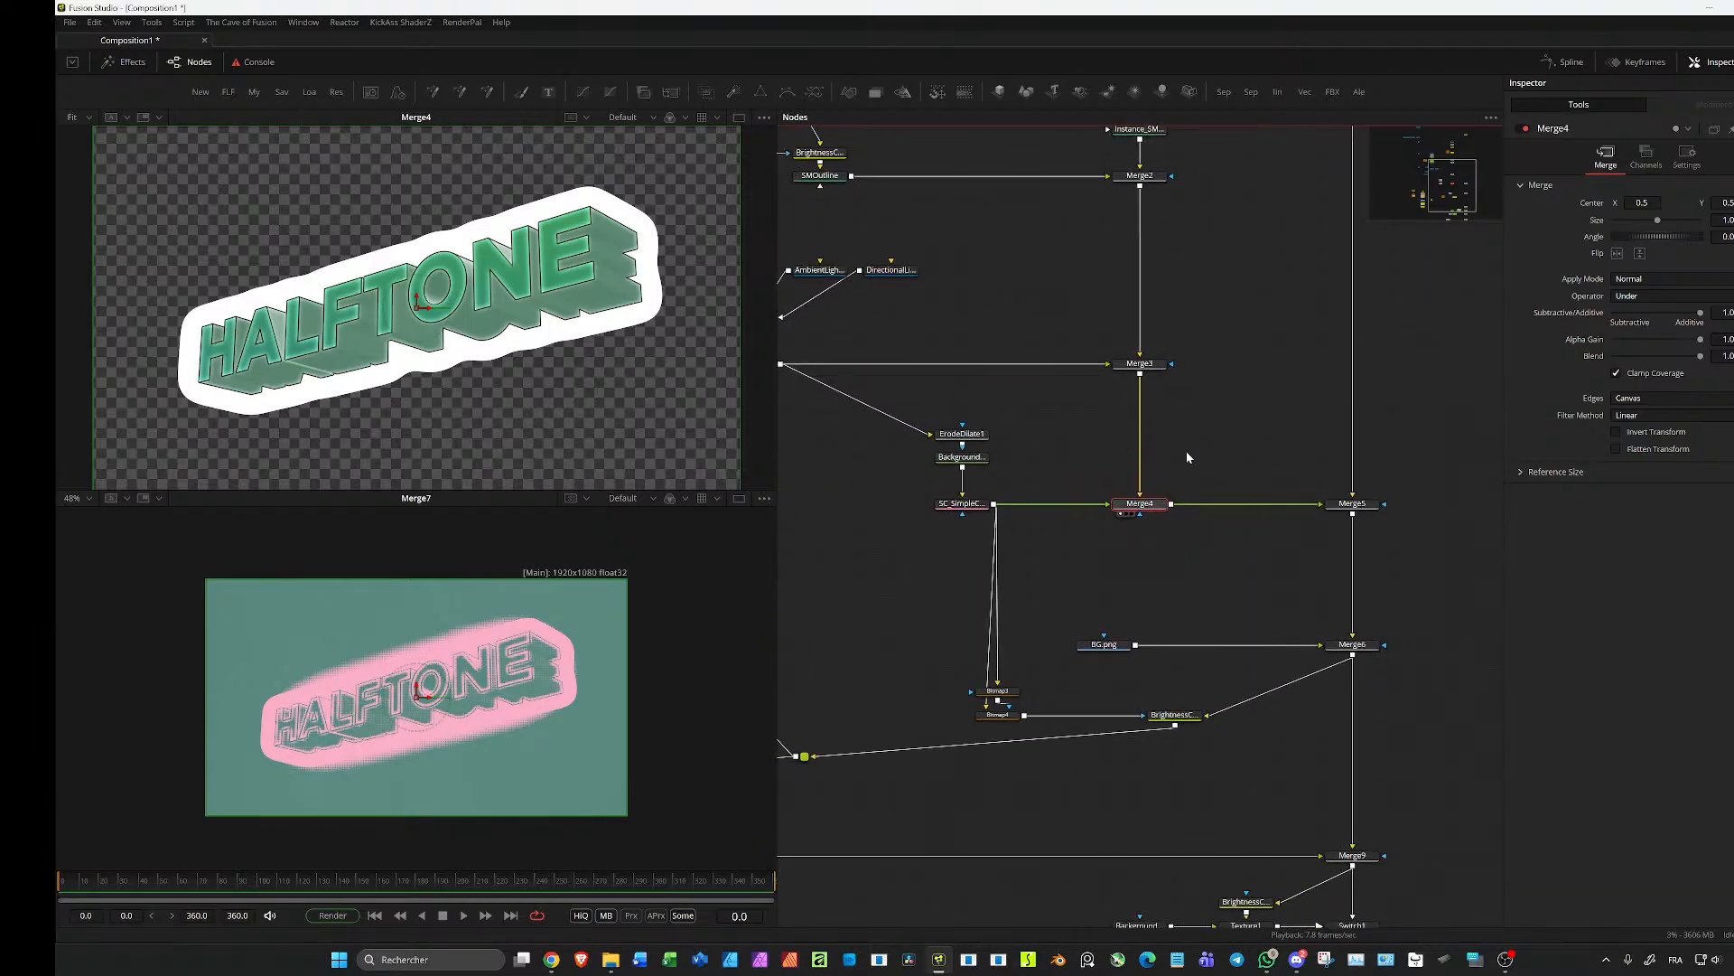
scroll(1168, 449, "right", 5)
scroll(1247, 542, "down", 3)
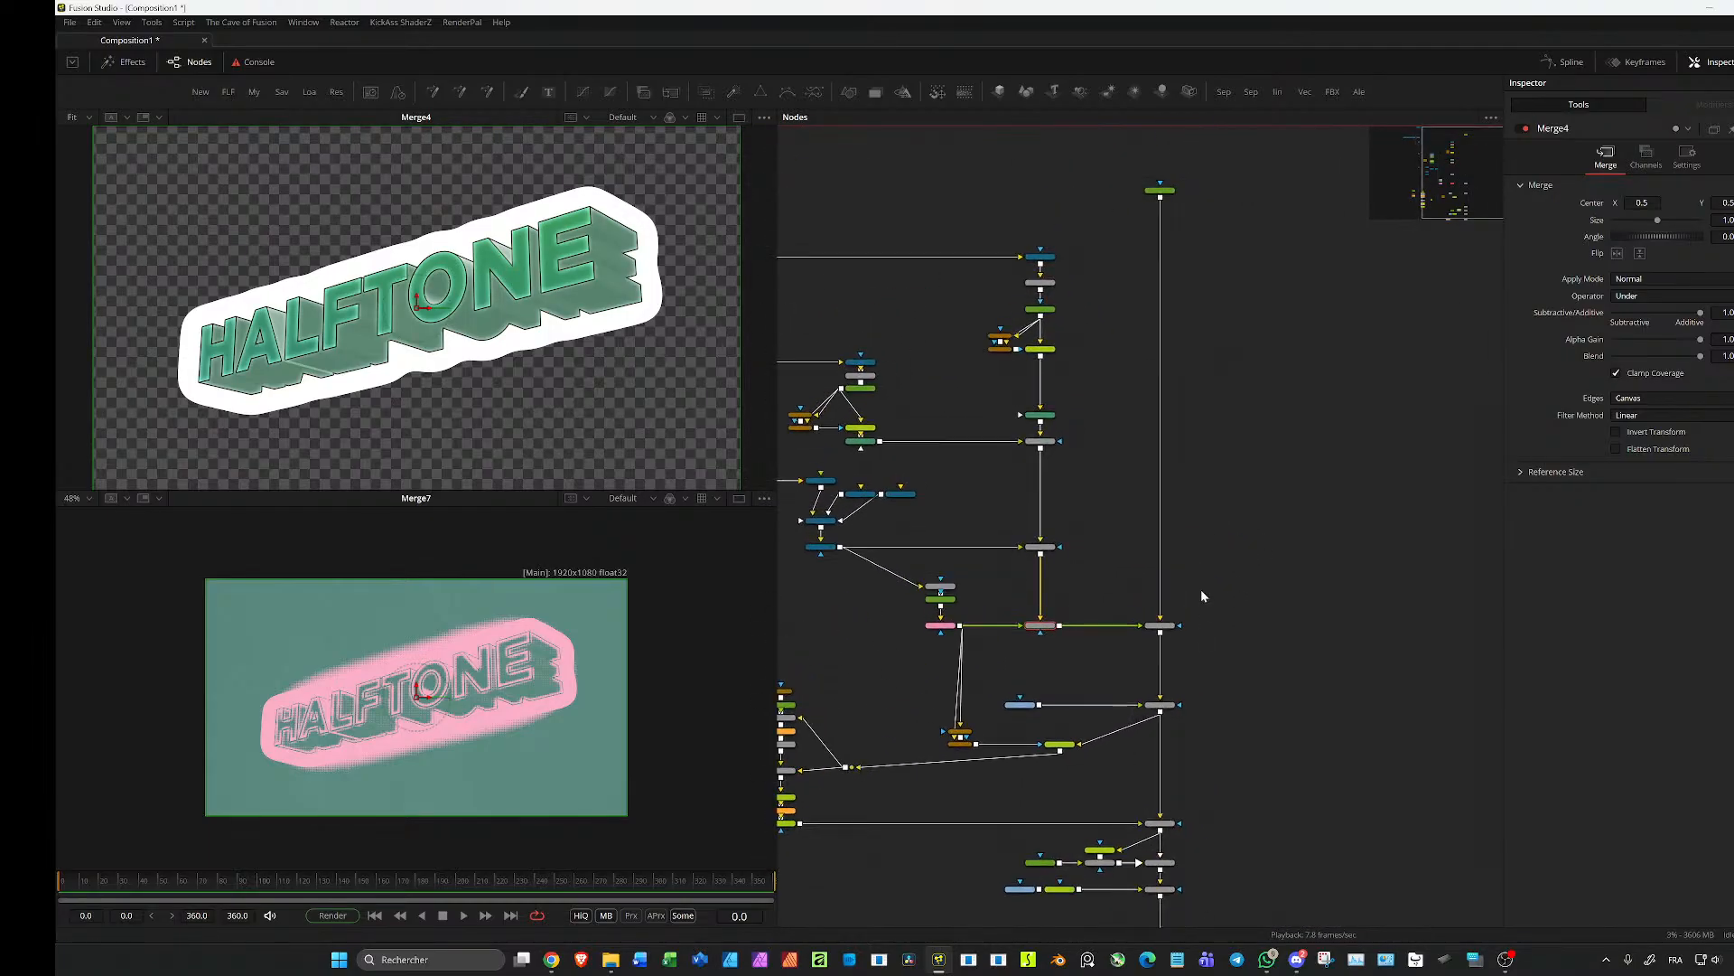
scroll(1046, 782, "down", 3)
scroll(1177, 376, "up", 4)
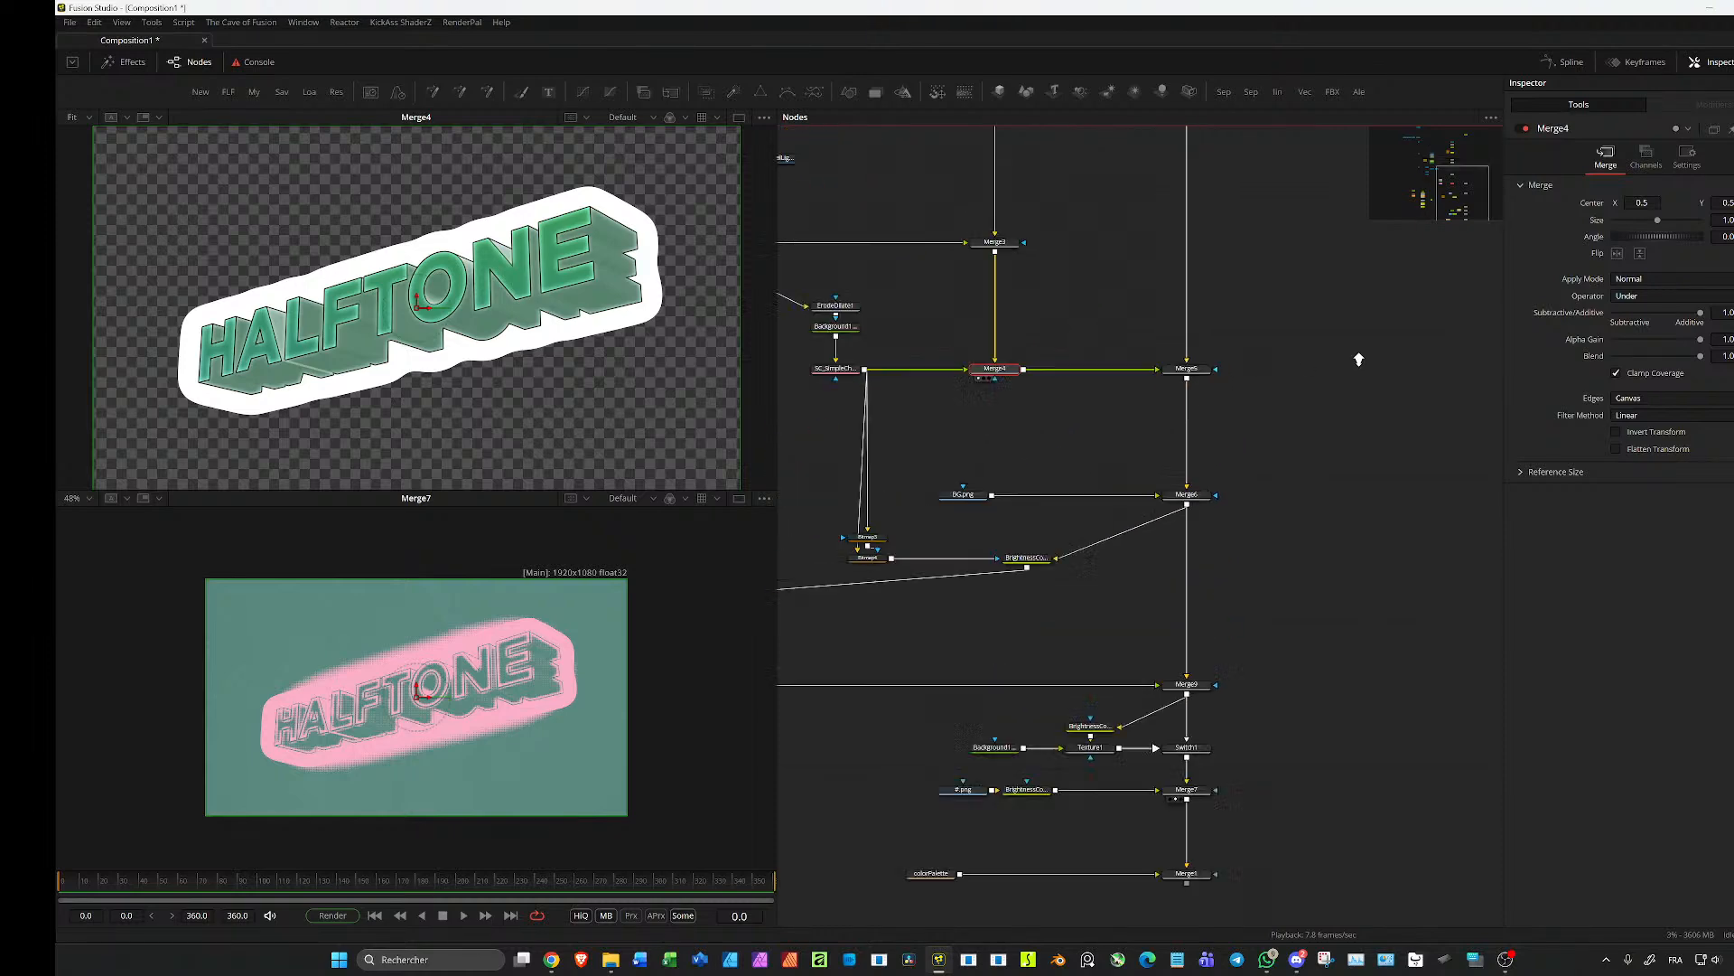
key("1")
scroll(1255, 501, "left", 5)
scroll(1263, 462, "right", 2)
left_click_drag(1363, 484, 1292, 439)
key("1")
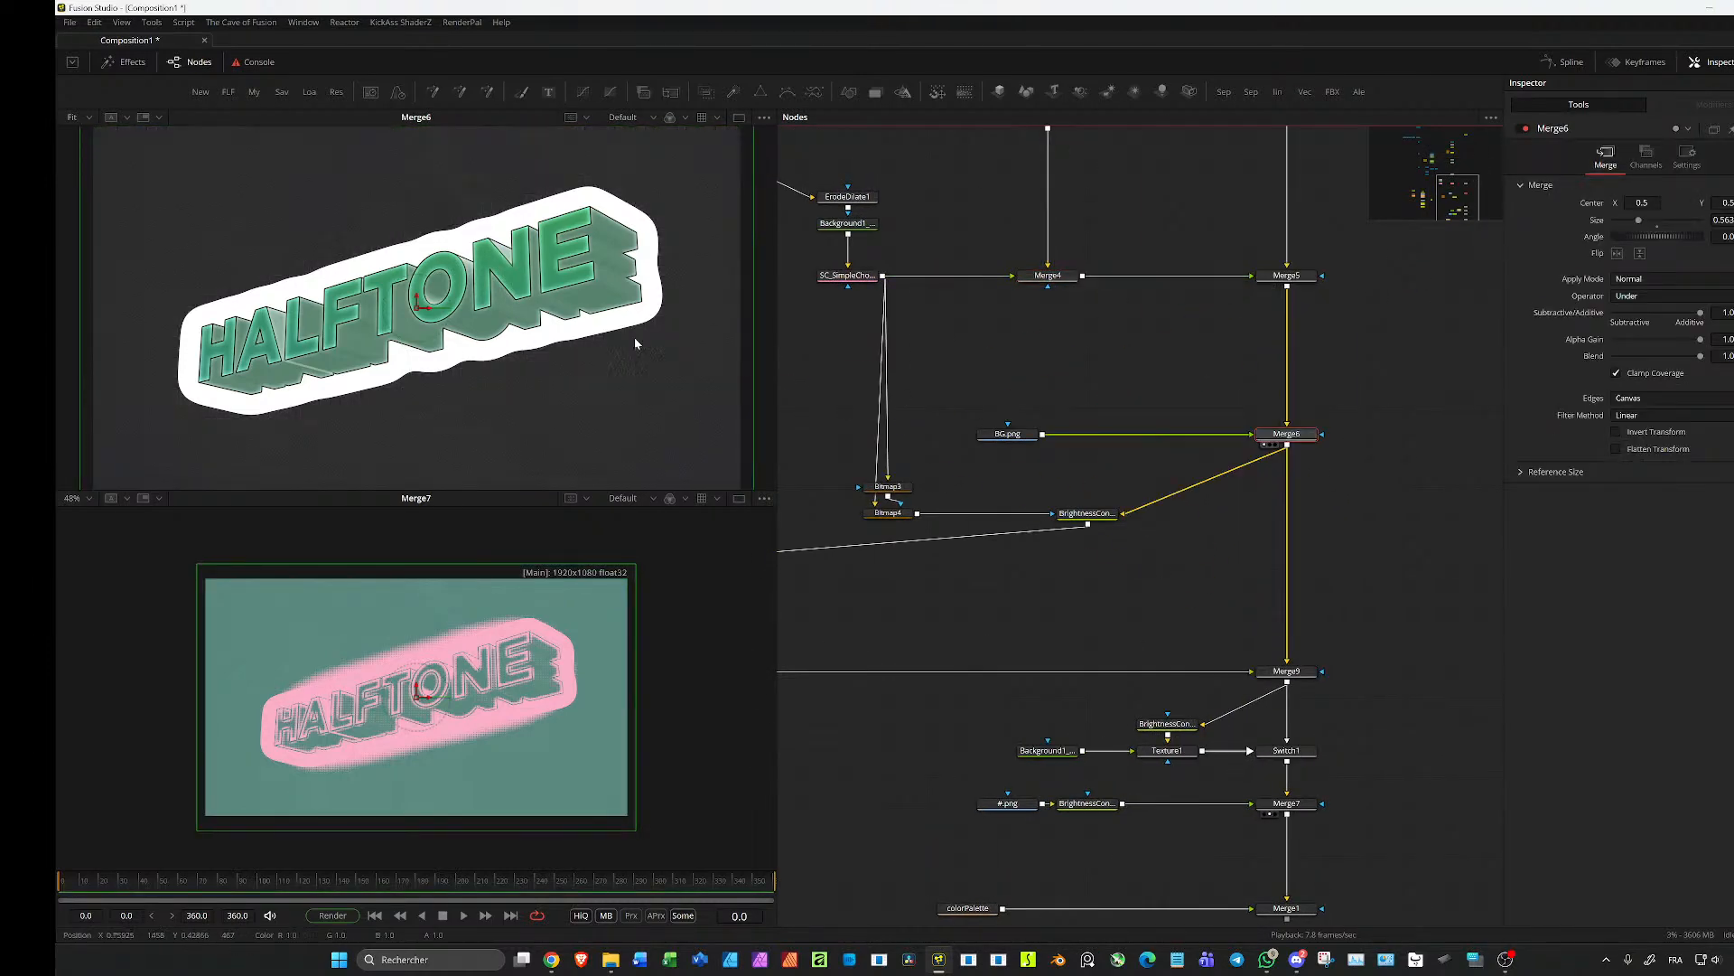
Step: Show BrightnessContrast1_4 at the end of the halftone branch in the upper viewer and inspect its dots closely
left_click_drag(1179, 629, 1254, 497)
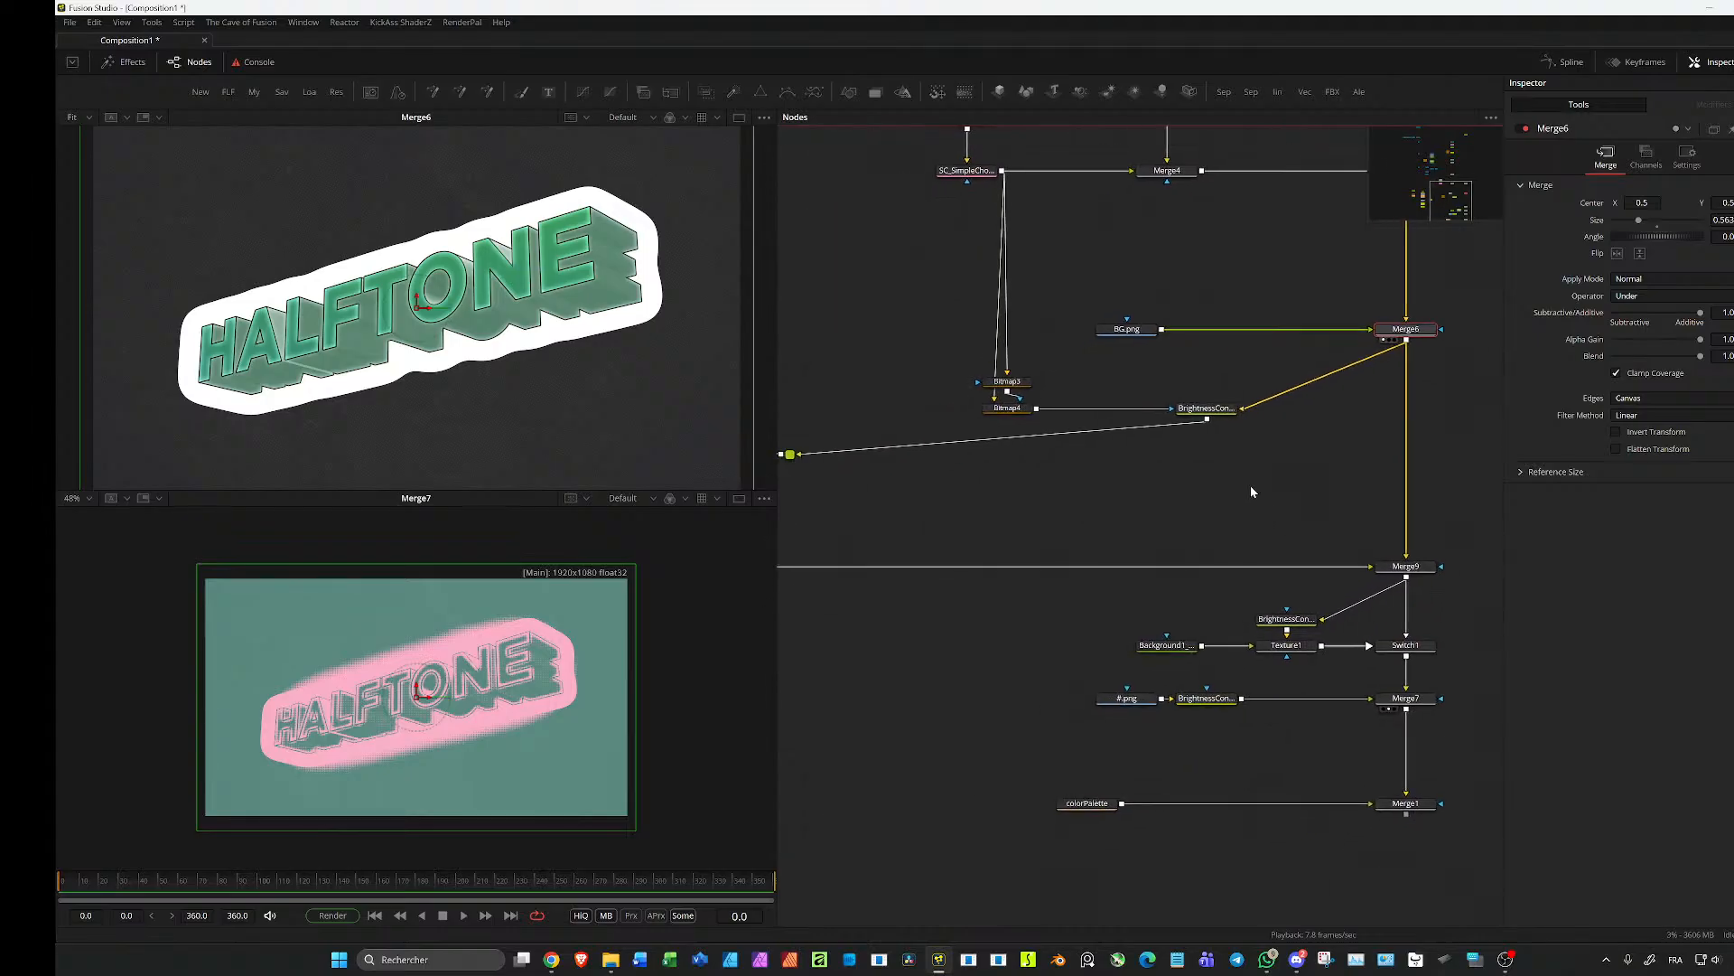
mouse_move(1346, 285)
left_mouse_down()
mouse_move(1244, 407)
mouse_move(1317, 361)
left_mouse_up()
left_click_drag(1066, 508, 1165, 479)
scroll(1165, 480, "down", 2)
mouse_move(1273, 537)
left_mouse_down()
mouse_move(1373, 504)
mouse_move(1248, 548)
left_mouse_up()
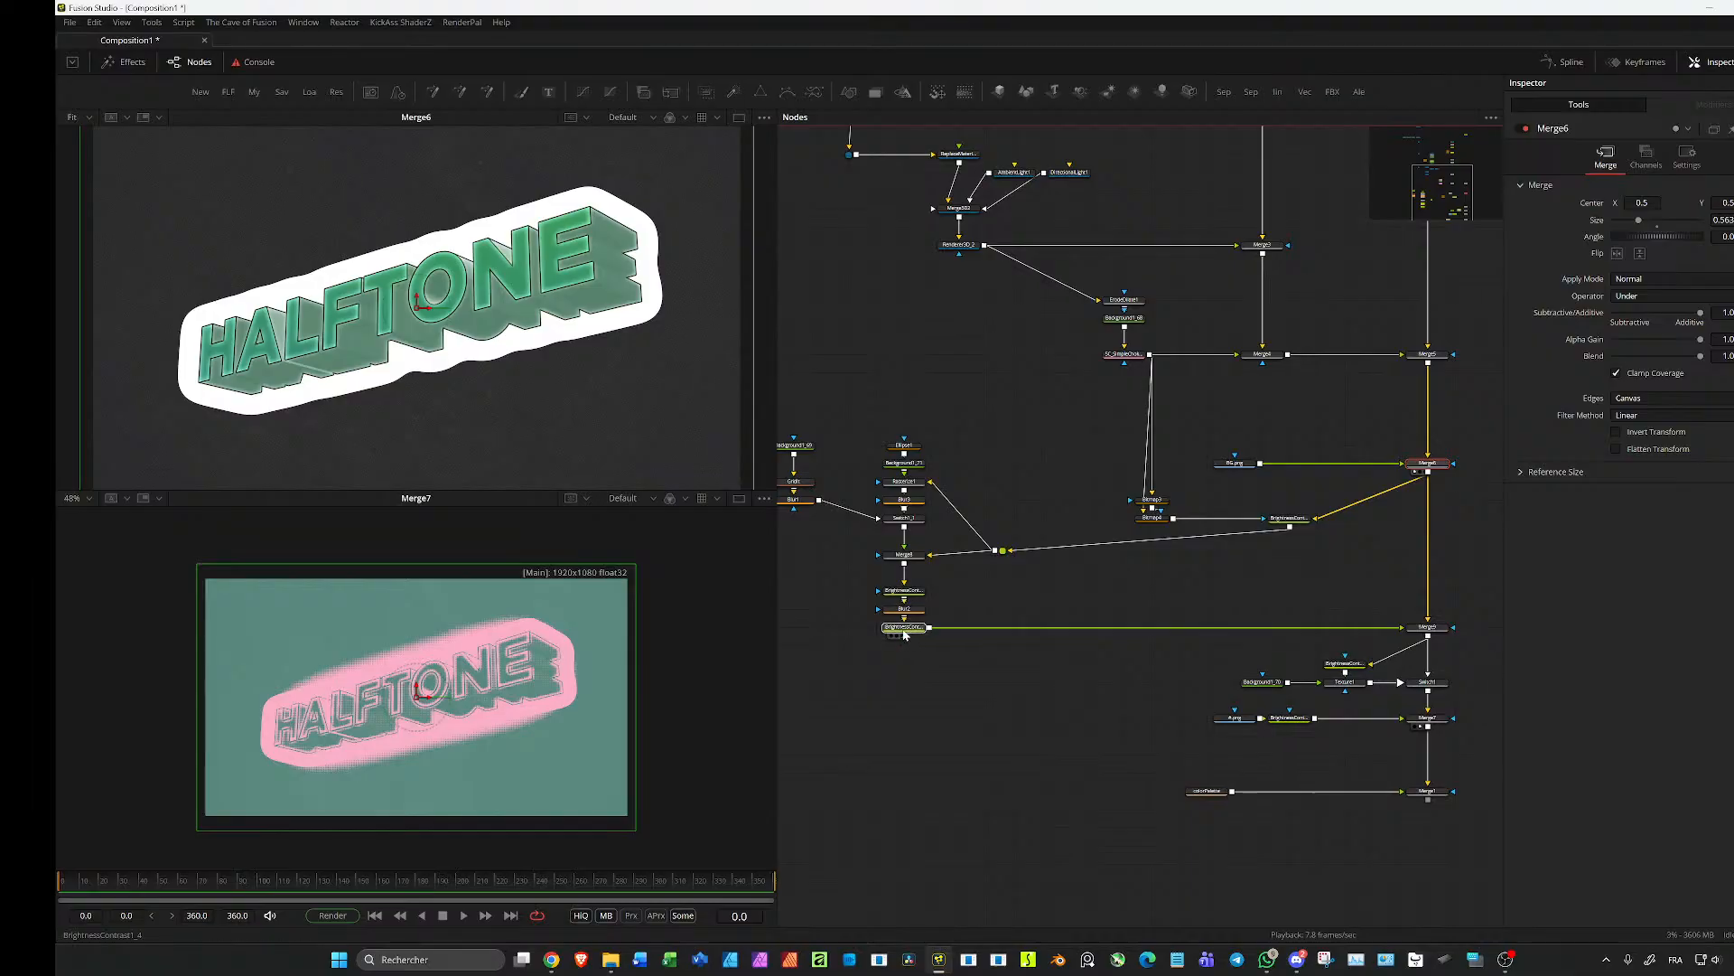
key("1")
scroll(488, 340, "up", 4)
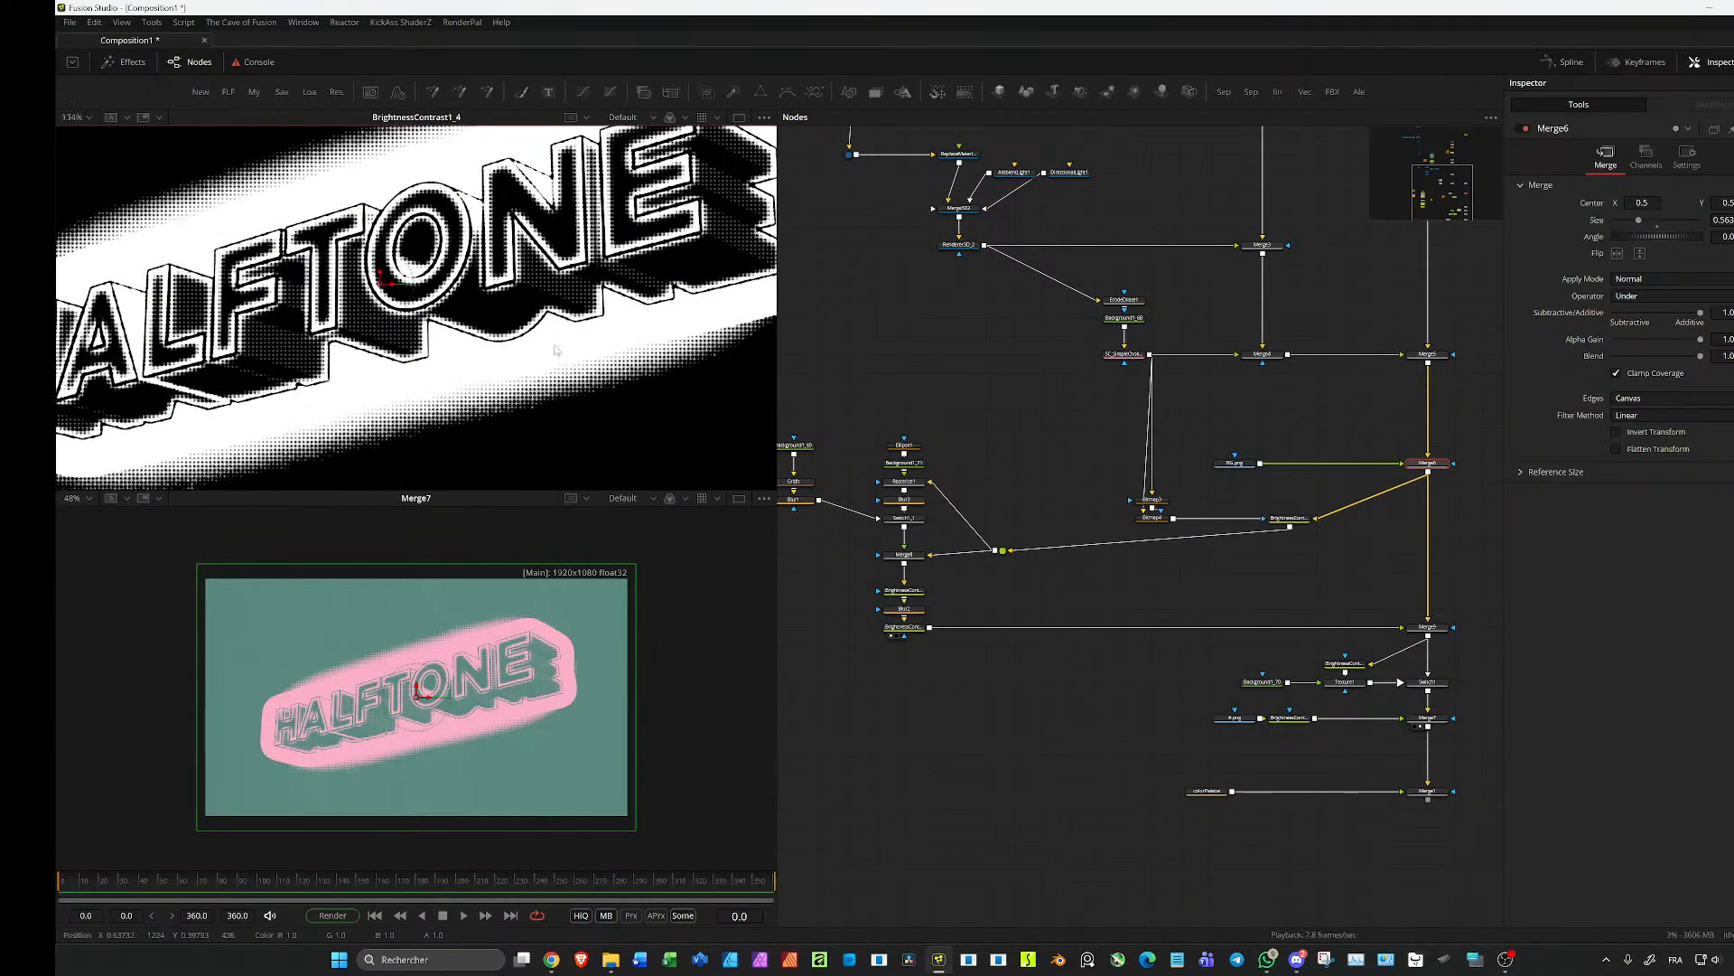
Step: Show Rasterize1 from the halftone branch in the upper viewer
left_click_drag(1010, 577, 827, 450)
left_click_drag(999, 427, 1364, 458)
scroll(955, 410, "up", 5)
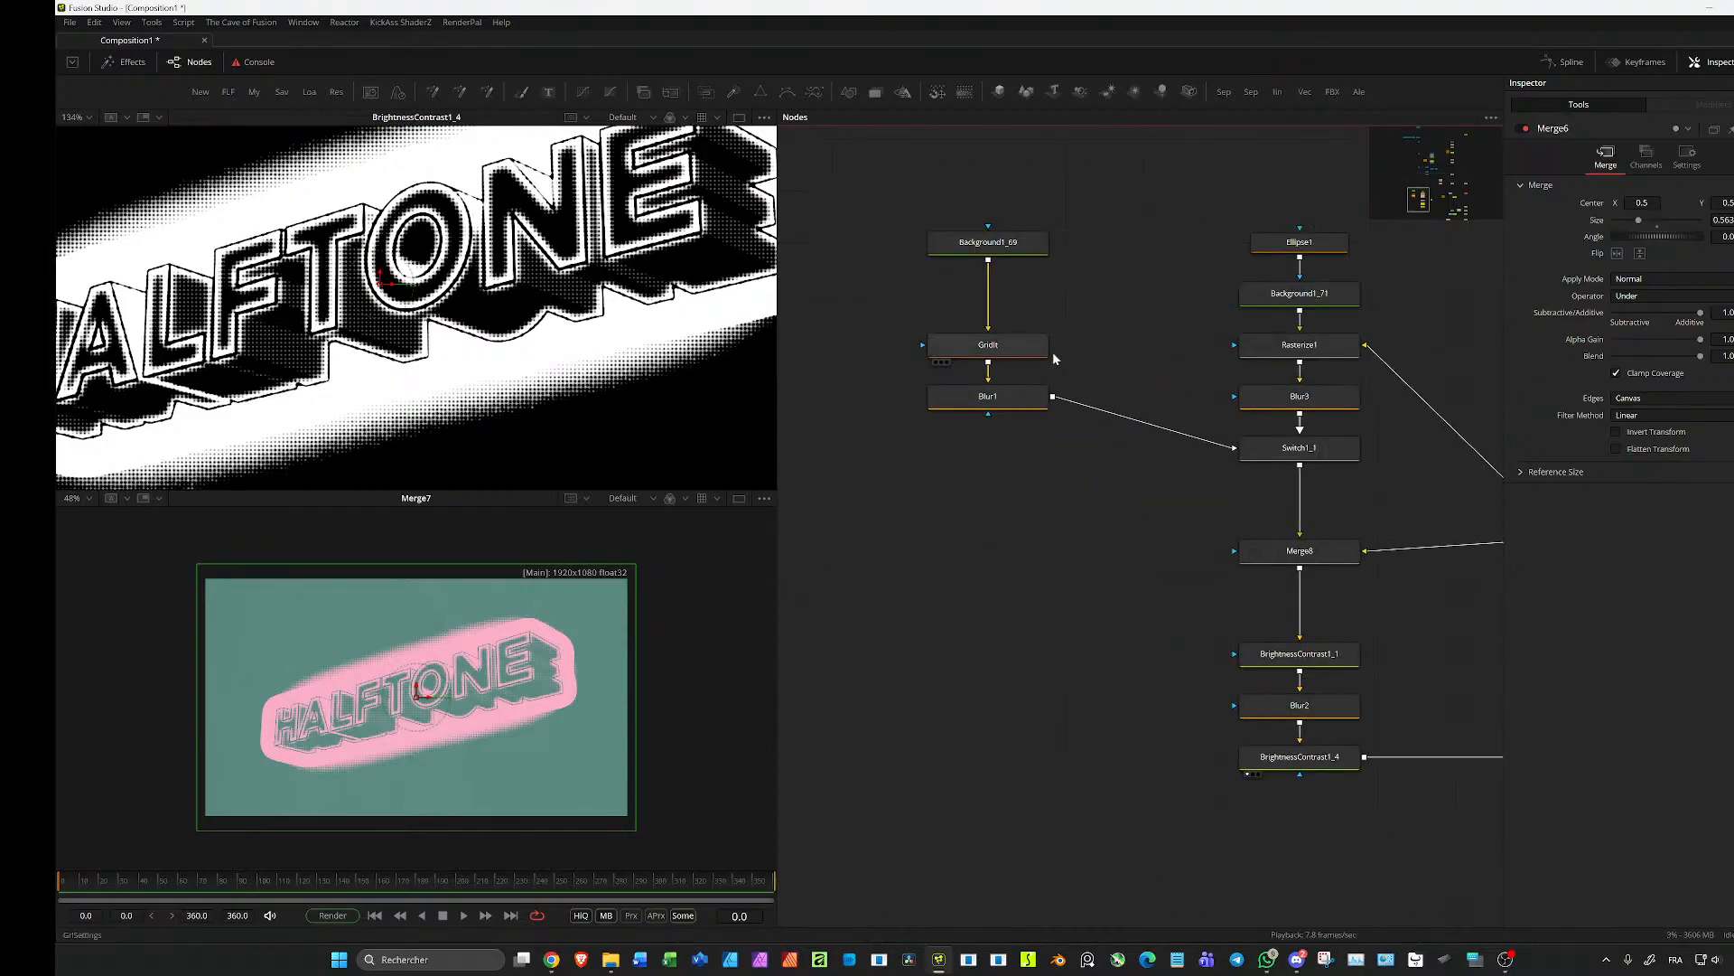
left_click_drag(1251, 459, 1156, 378)
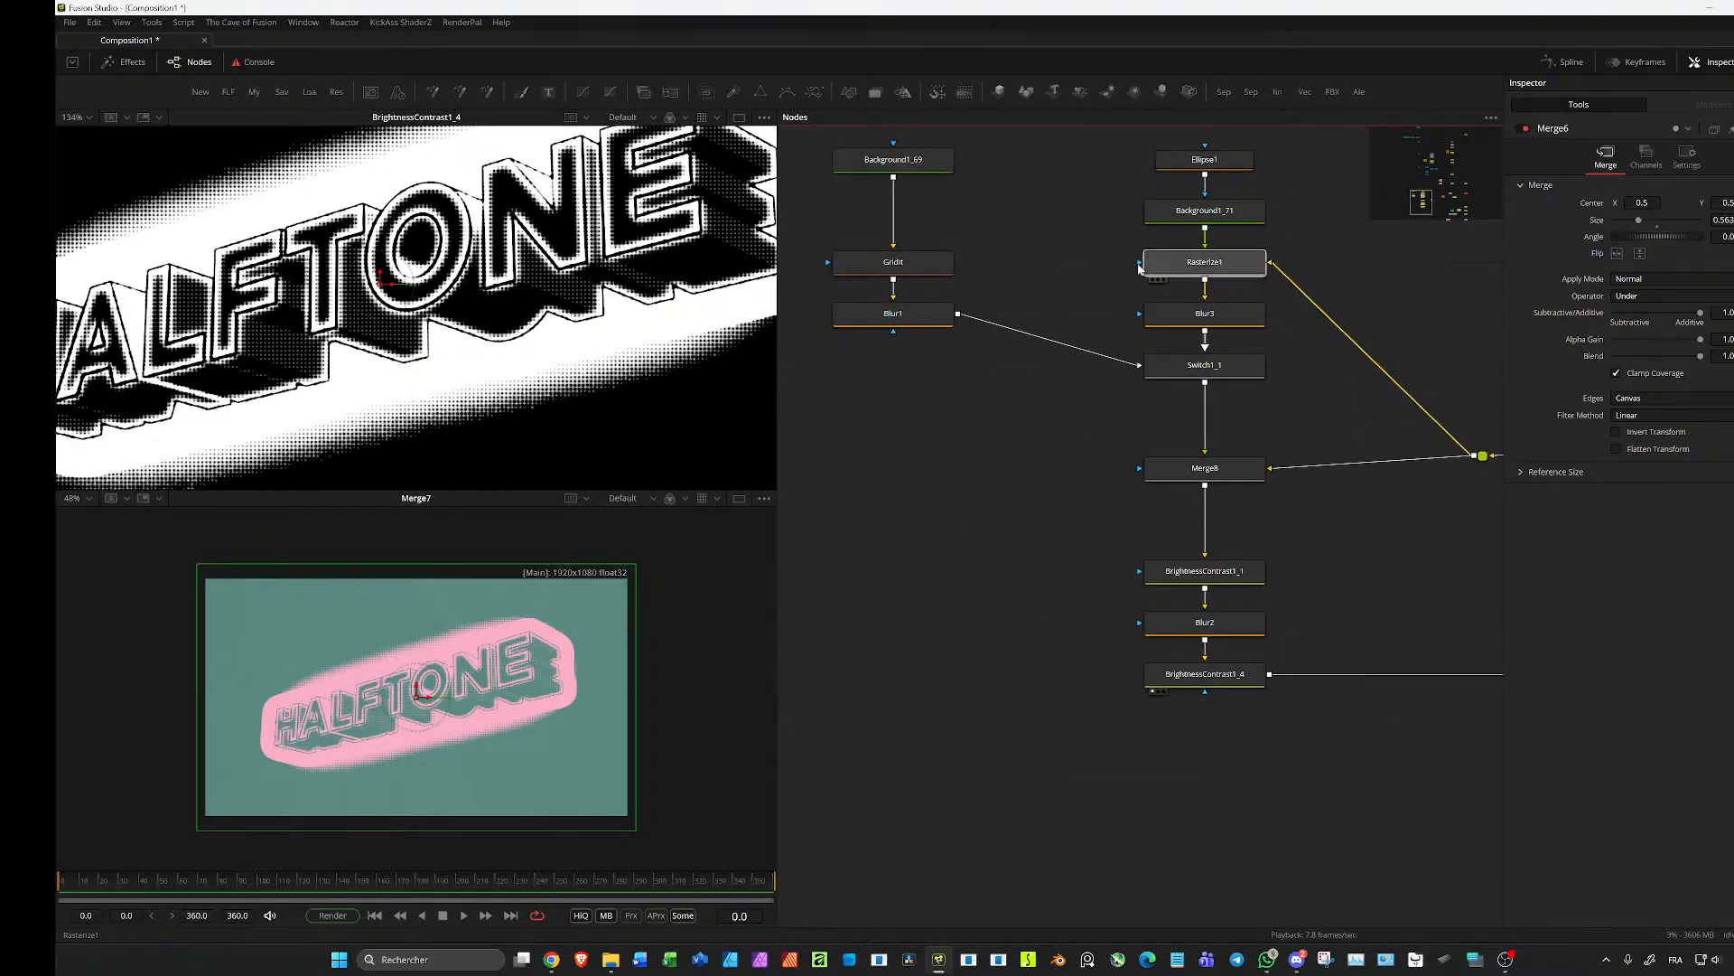
key("1")
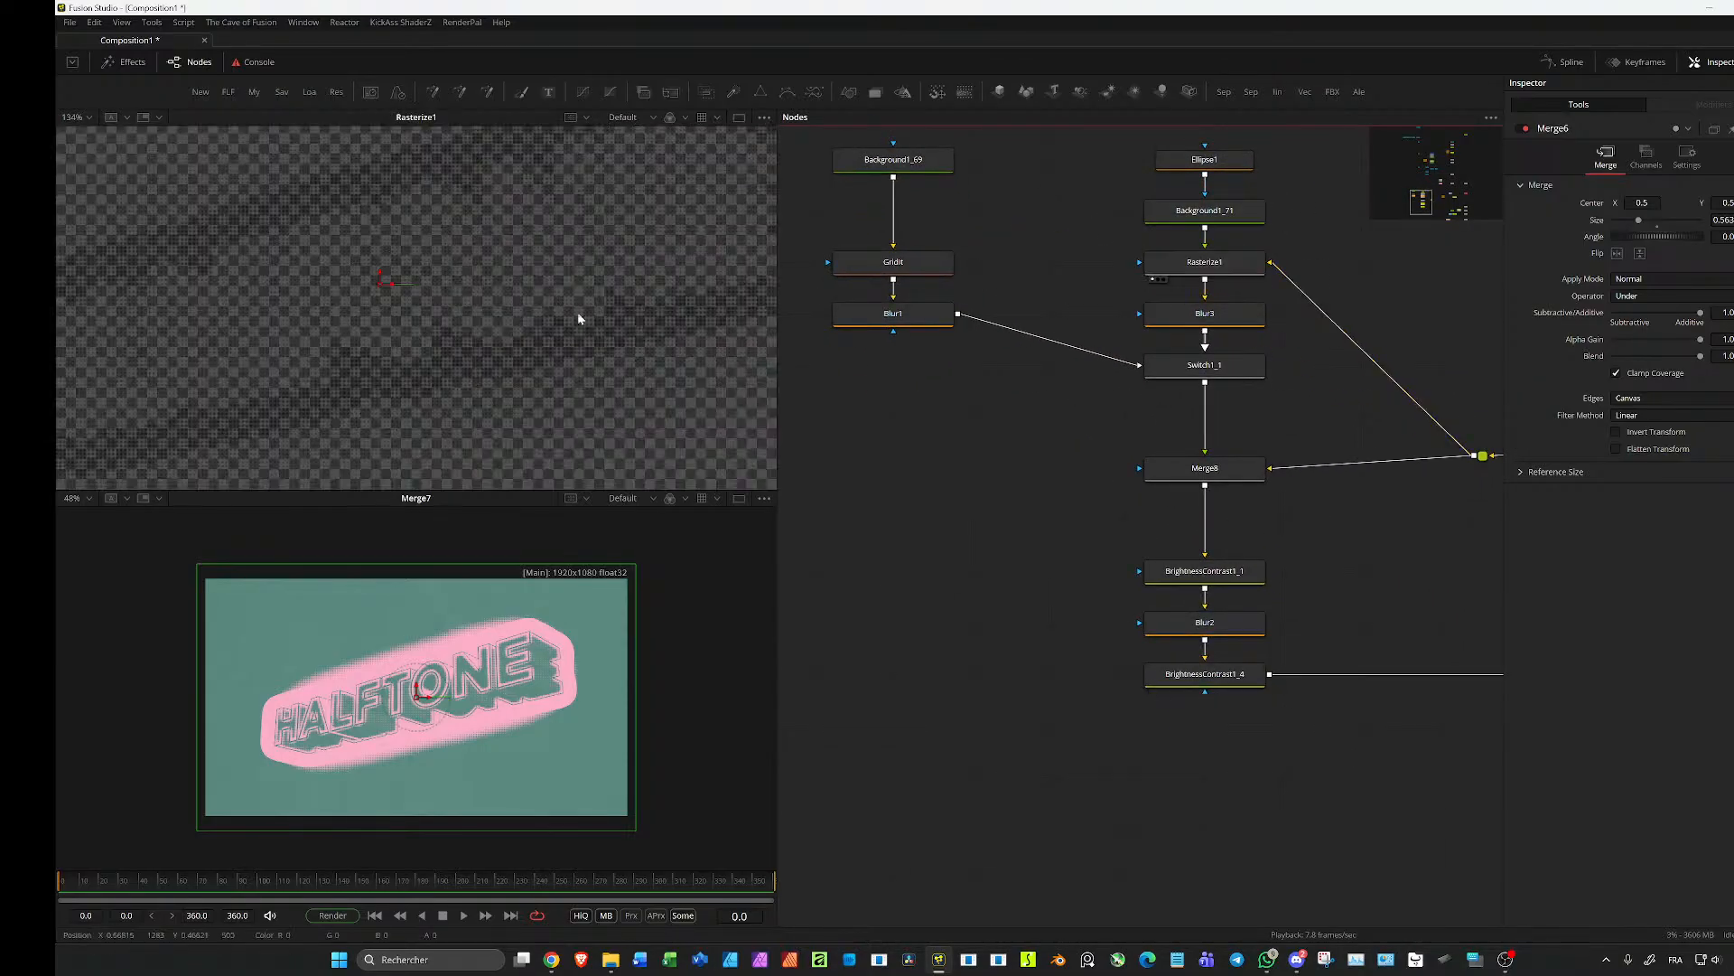
Step: Display Rasterize1's alpha channel in the upper viewer and examine the whole dot pattern
left_click(670, 118)
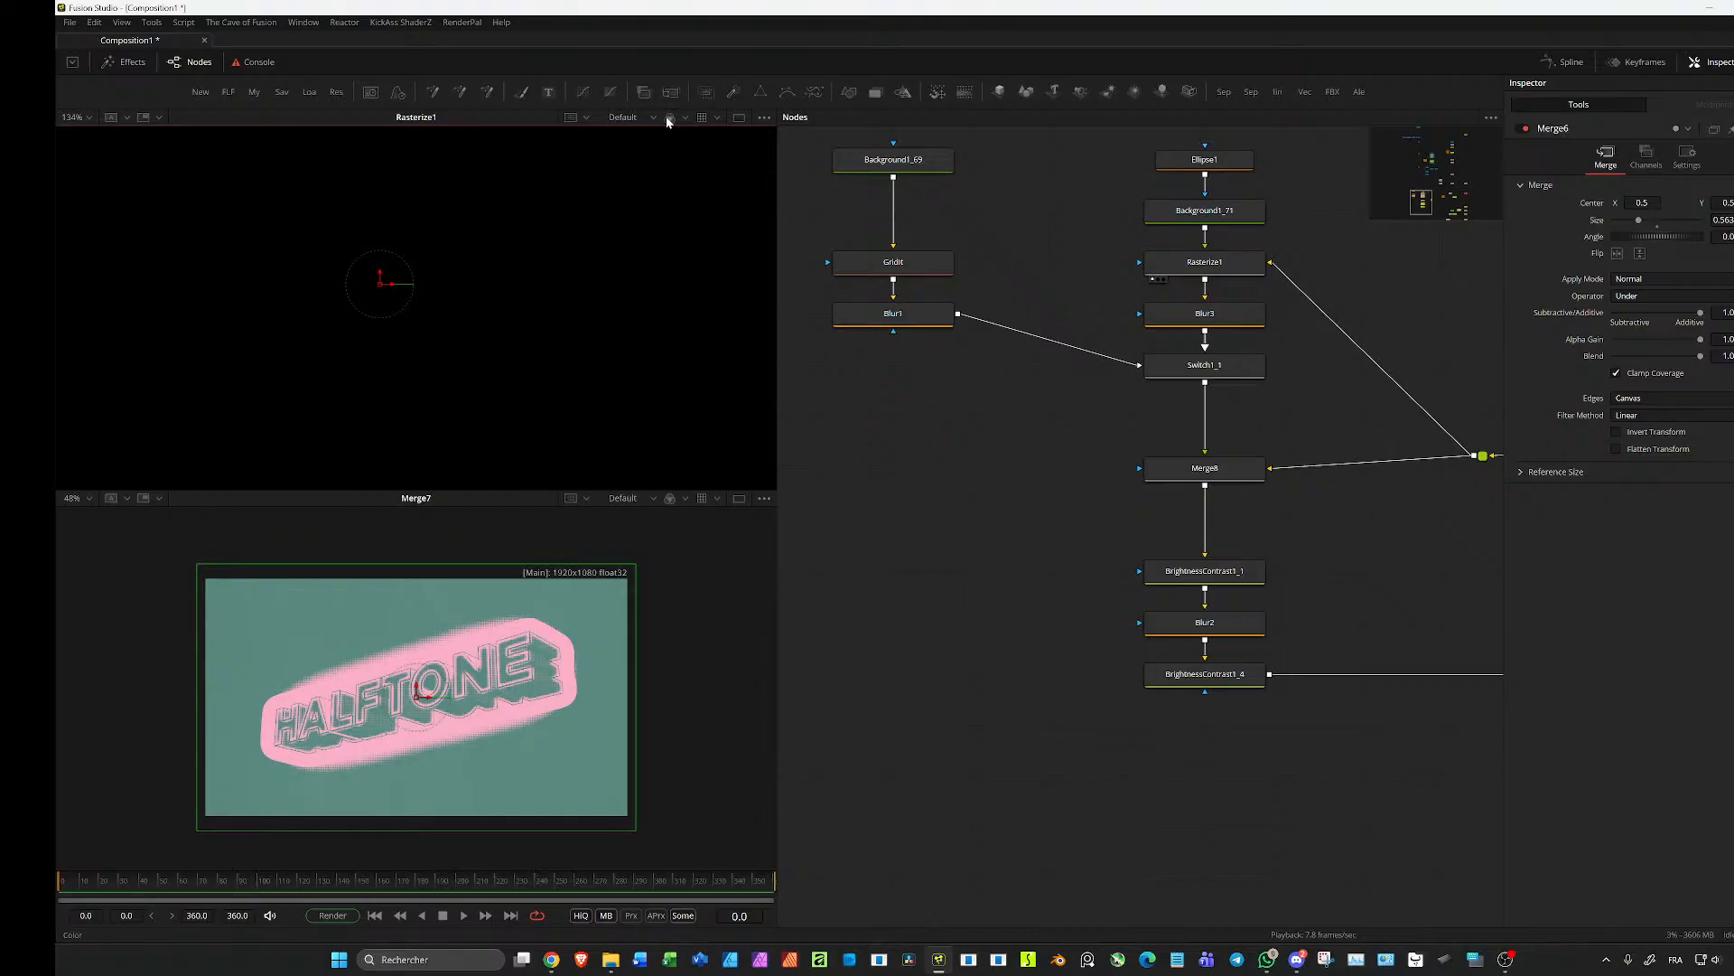
left_click(668, 120)
key("a")
scroll(590, 361, "down", 5)
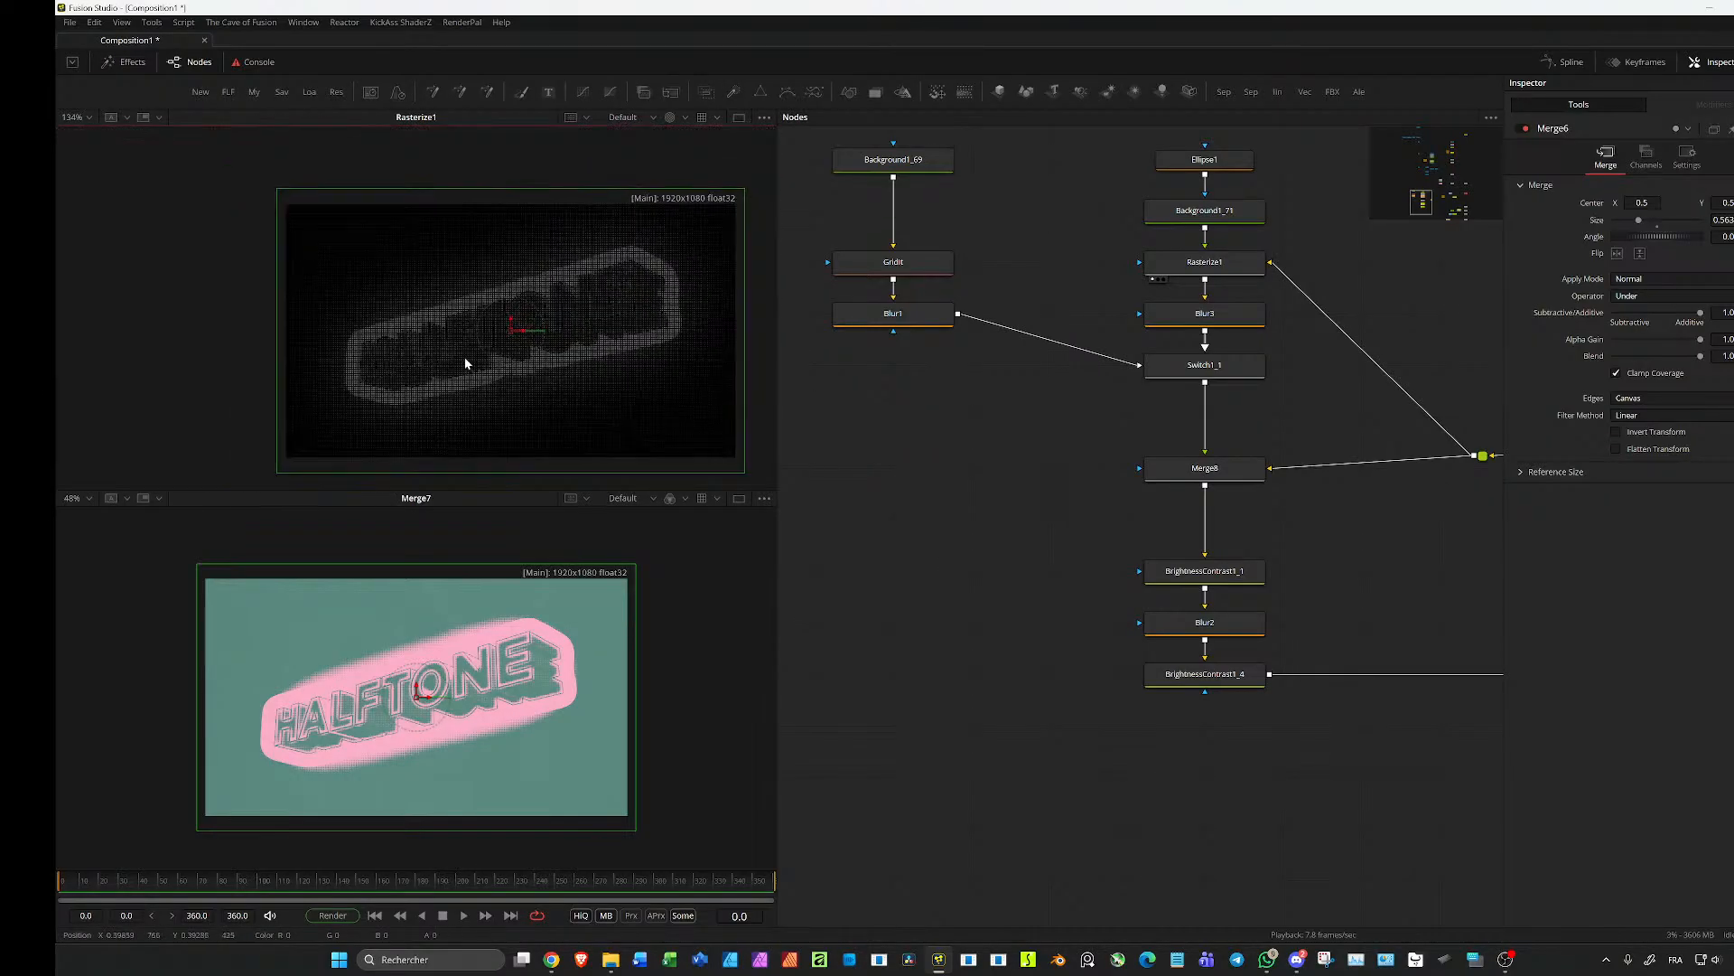
Step: Show Blur1 in the upper viewer and examine the alternative line pattern up close
left_click_drag(1395, 665, 1415, 713)
left_click_drag(893, 376, 476, 348)
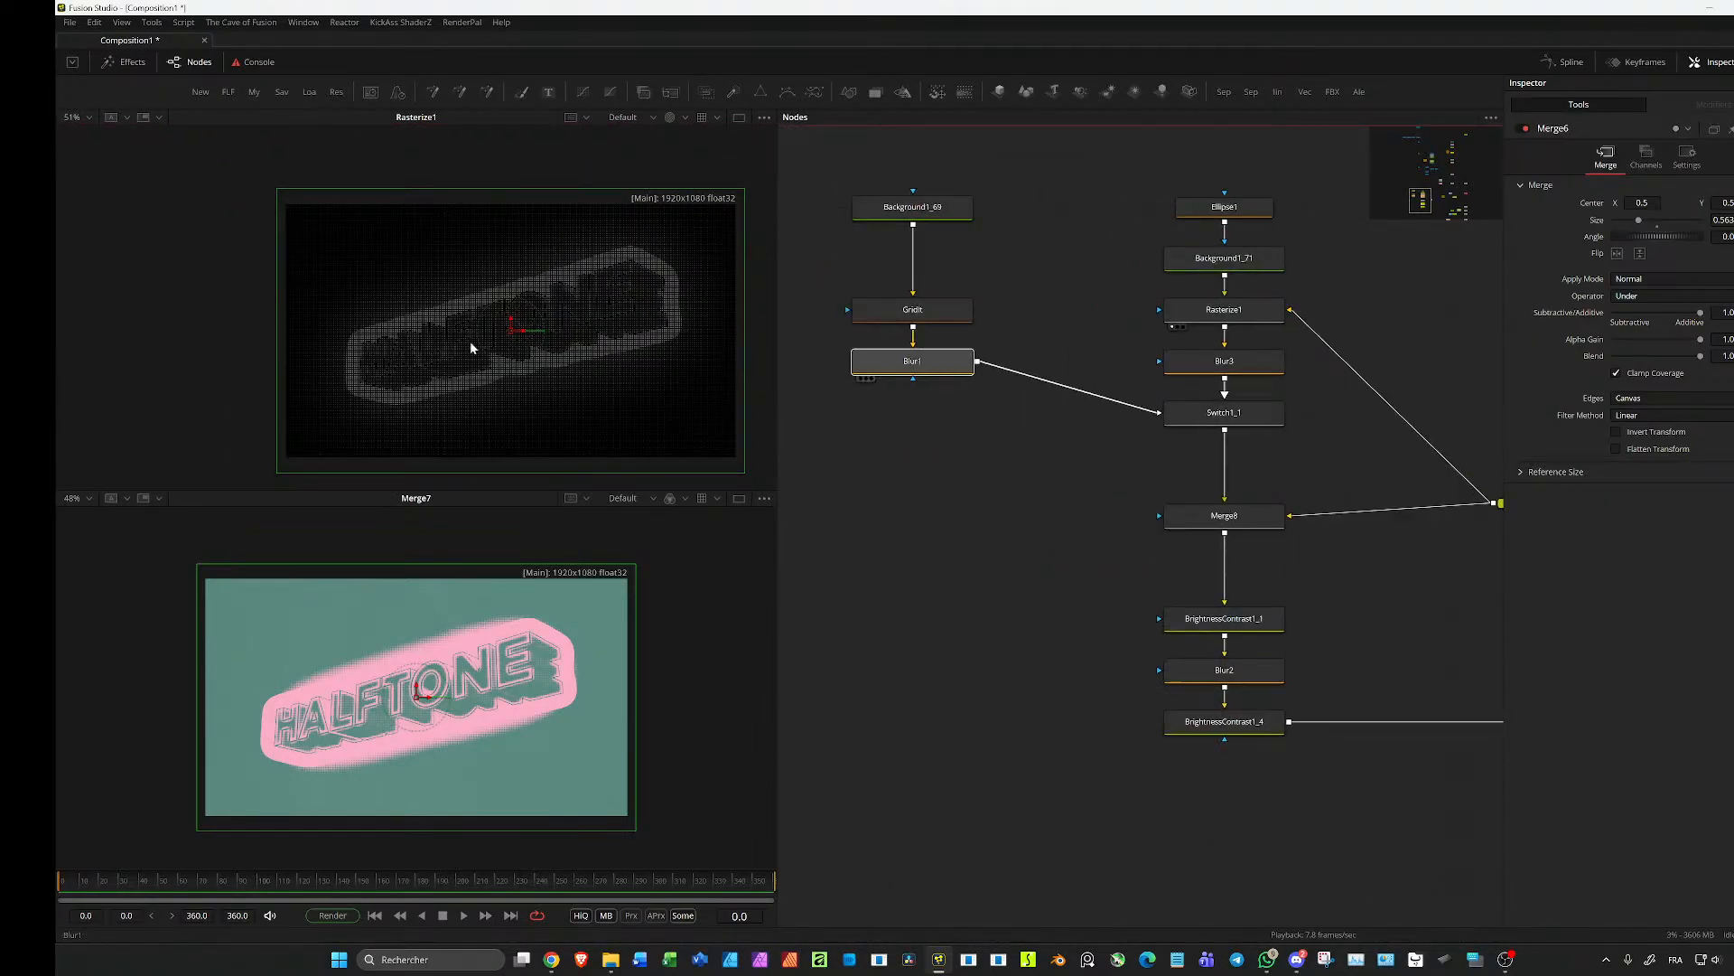
scroll(620, 351, "up", 5)
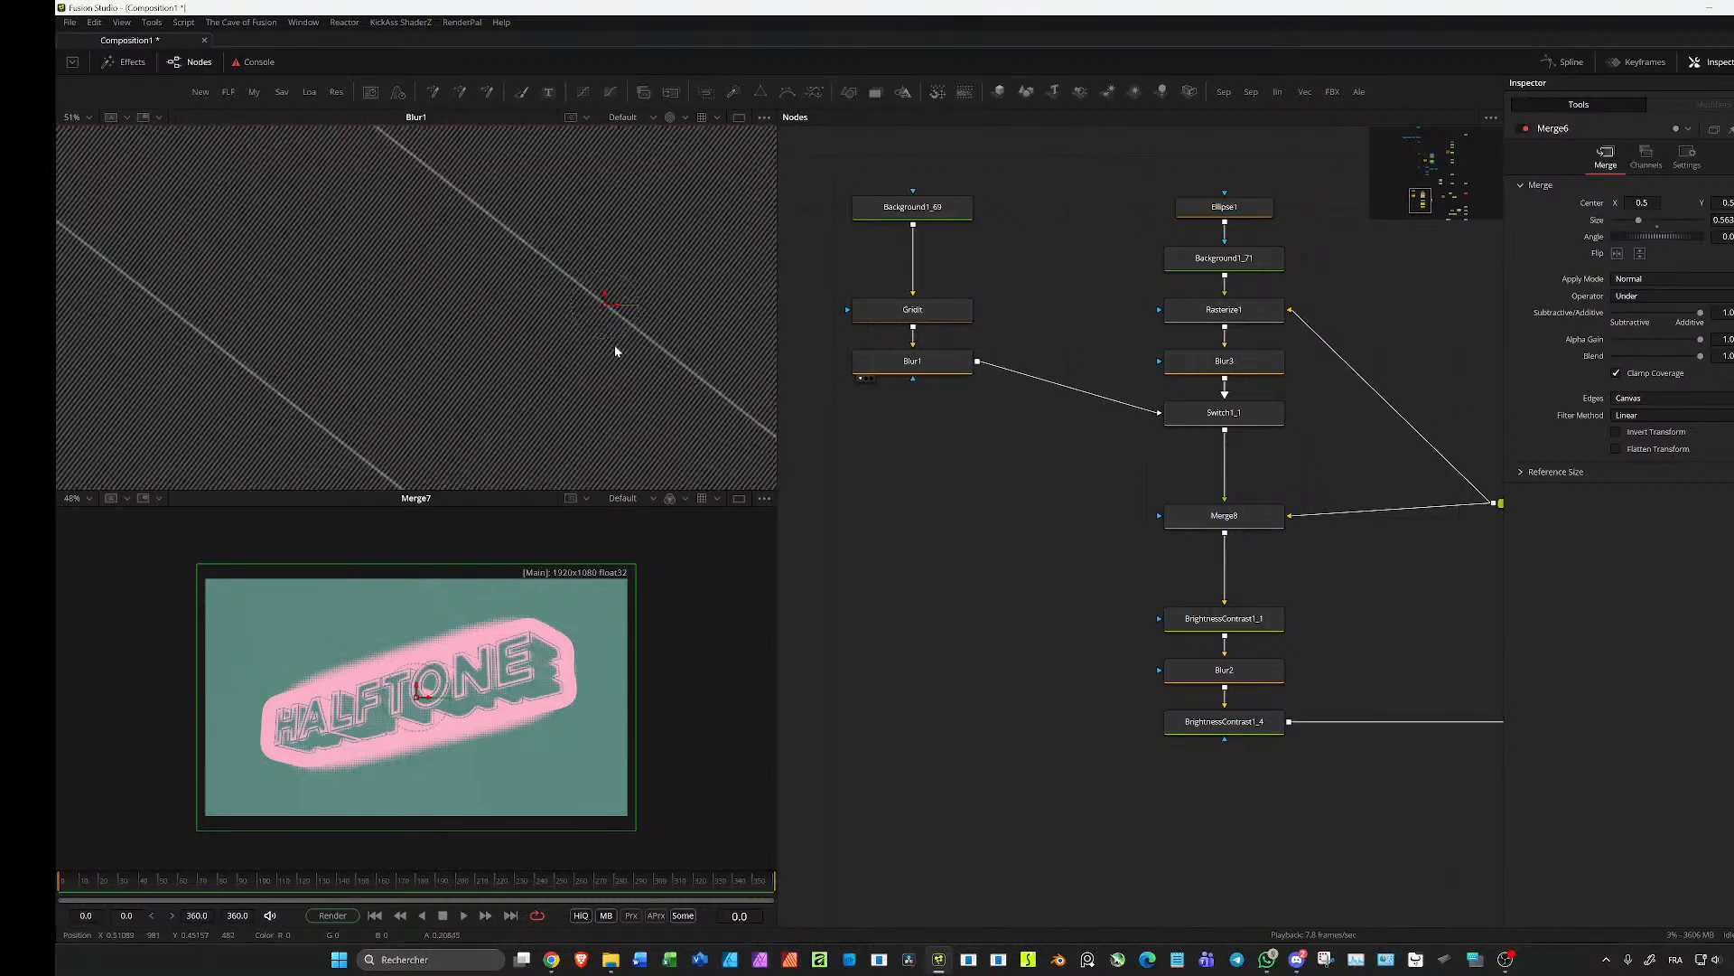
Step: Trace the halftone branch through Merge8 and open BrightnessContrast1_1's controls
left_click_drag(1234, 552, 1030, 388)
left_click_drag(1049, 567, 855, 502)
scroll(1131, 392, "up", 2)
left_click_drag(989, 297, 1119, 569)
scroll(1254, 359, "down", 5)
left_click(1156, 289)
scroll(1253, 398, "down", 4)
scroll(1113, 540, "up", 5)
left_click_drag(1003, 448, 1135, 468)
scroll(1134, 458, "up", 3)
left_click(1068, 440)
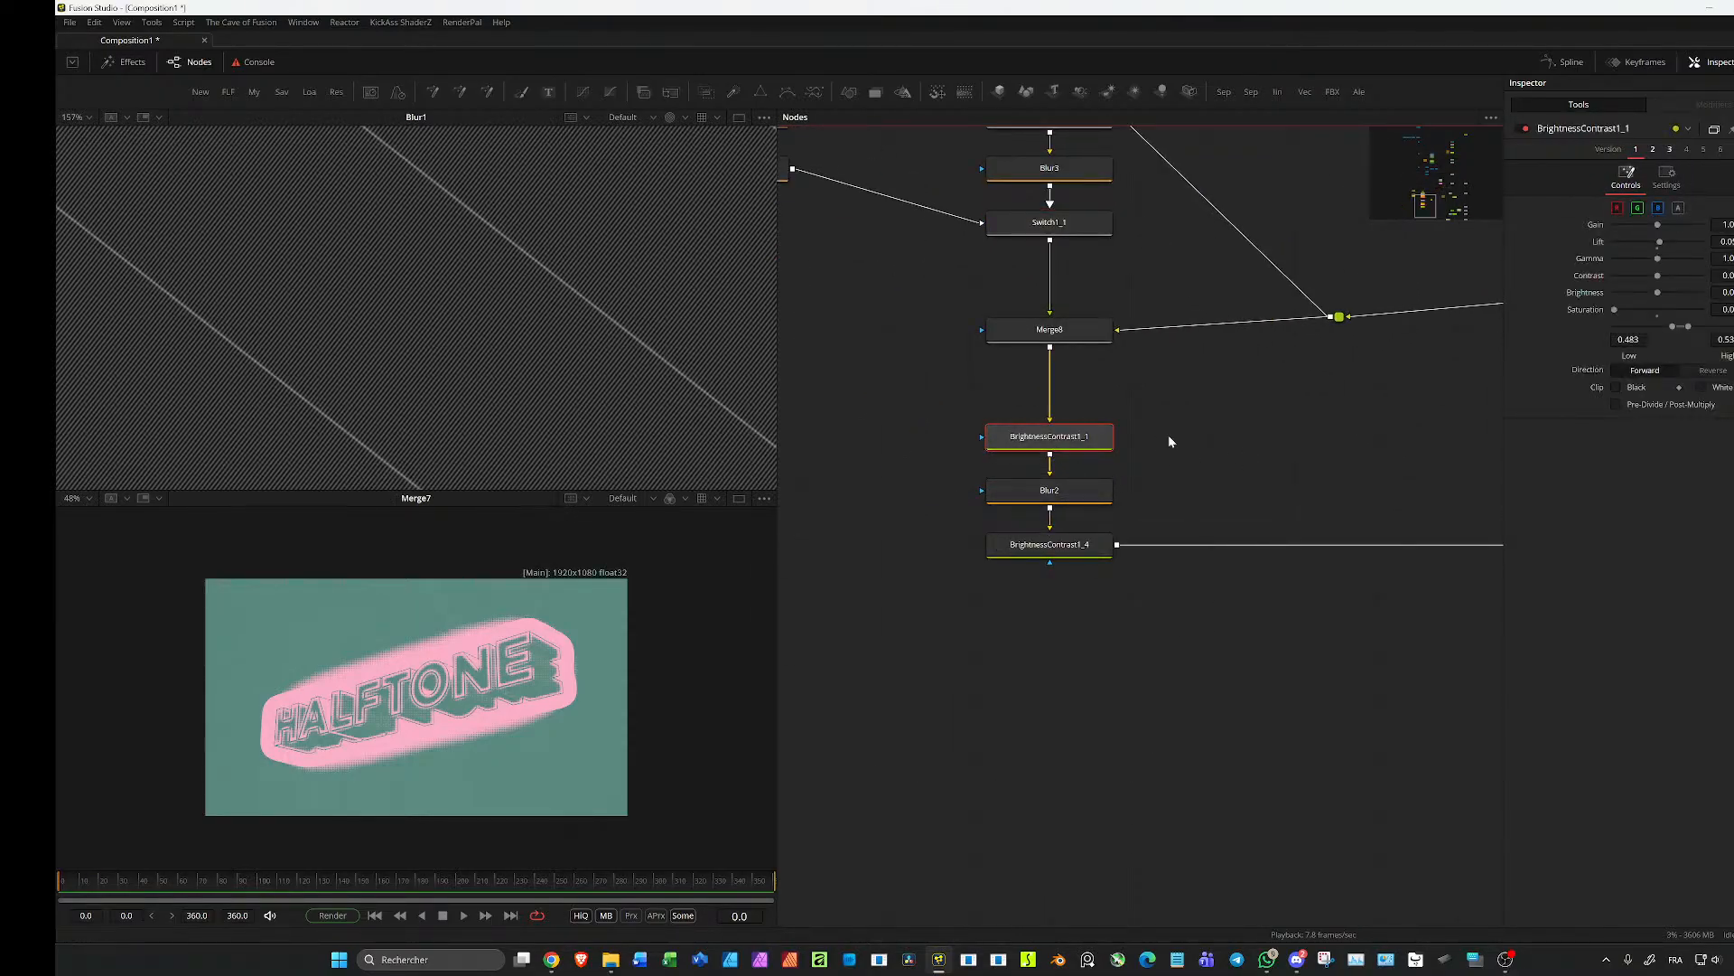
Step: Show BrightnessContrast1_4 in colour in the upper viewer and fit the halftone title to the frame
scroll(1171, 442, "down", 4)
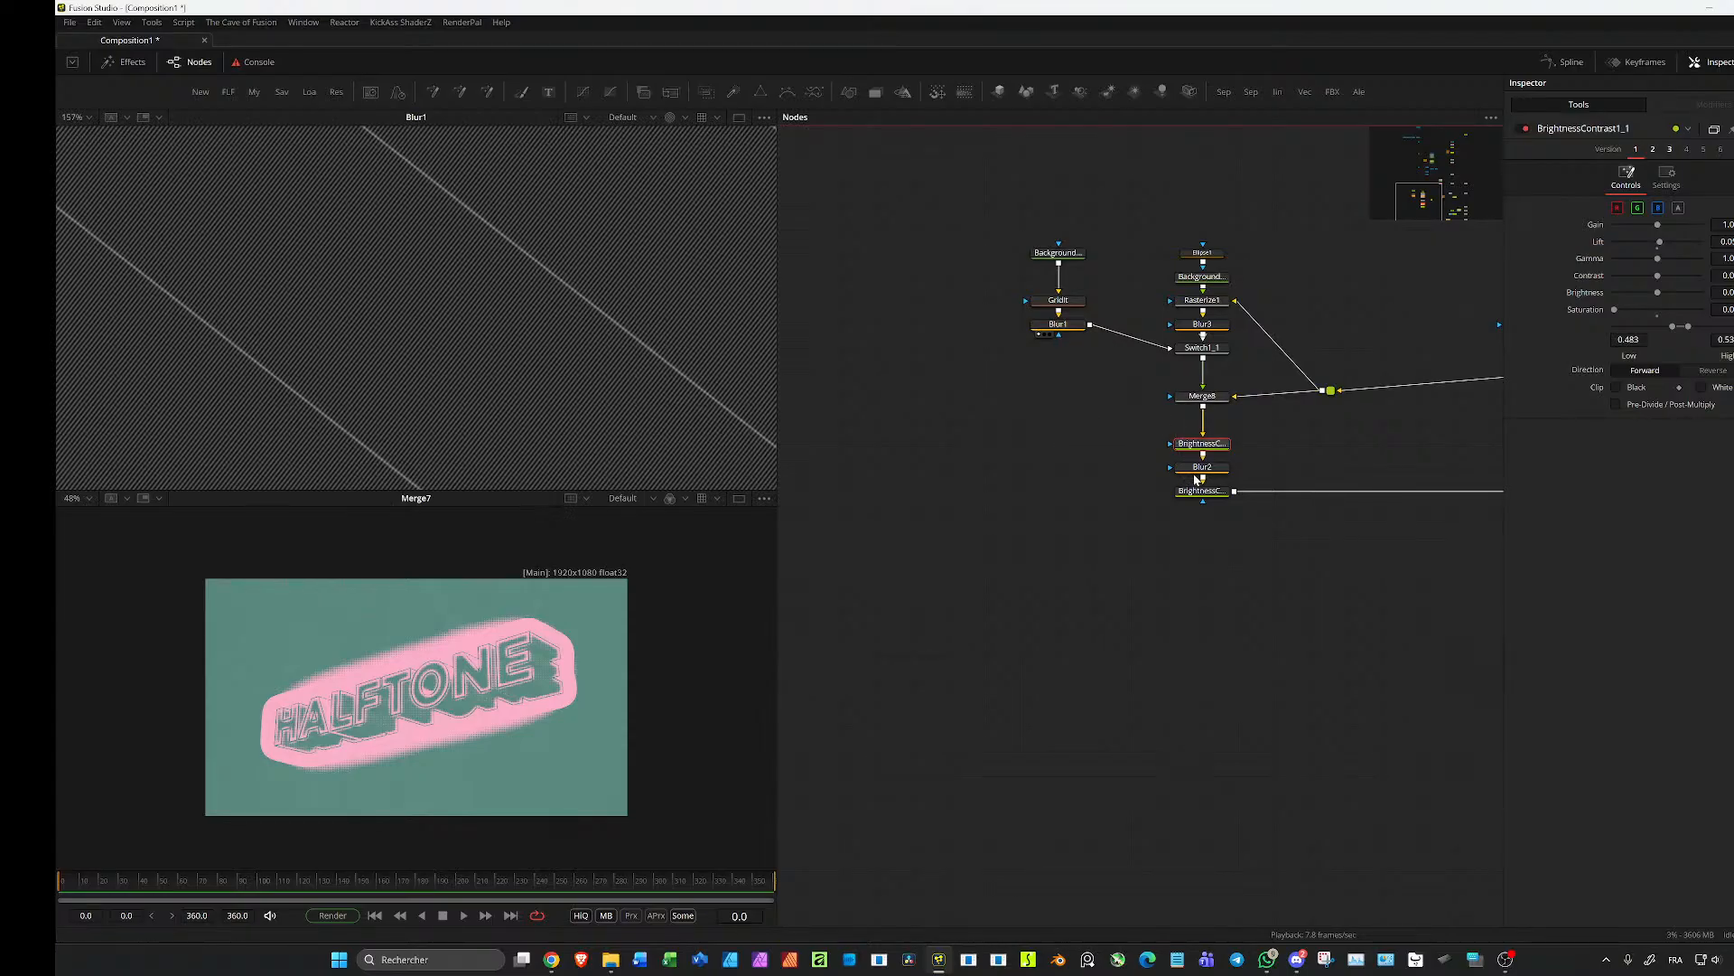
scroll(1197, 479, "down", 3)
left_click_drag(1120, 448, 1462, 464)
left_click_drag(434, 355, 432, 353)
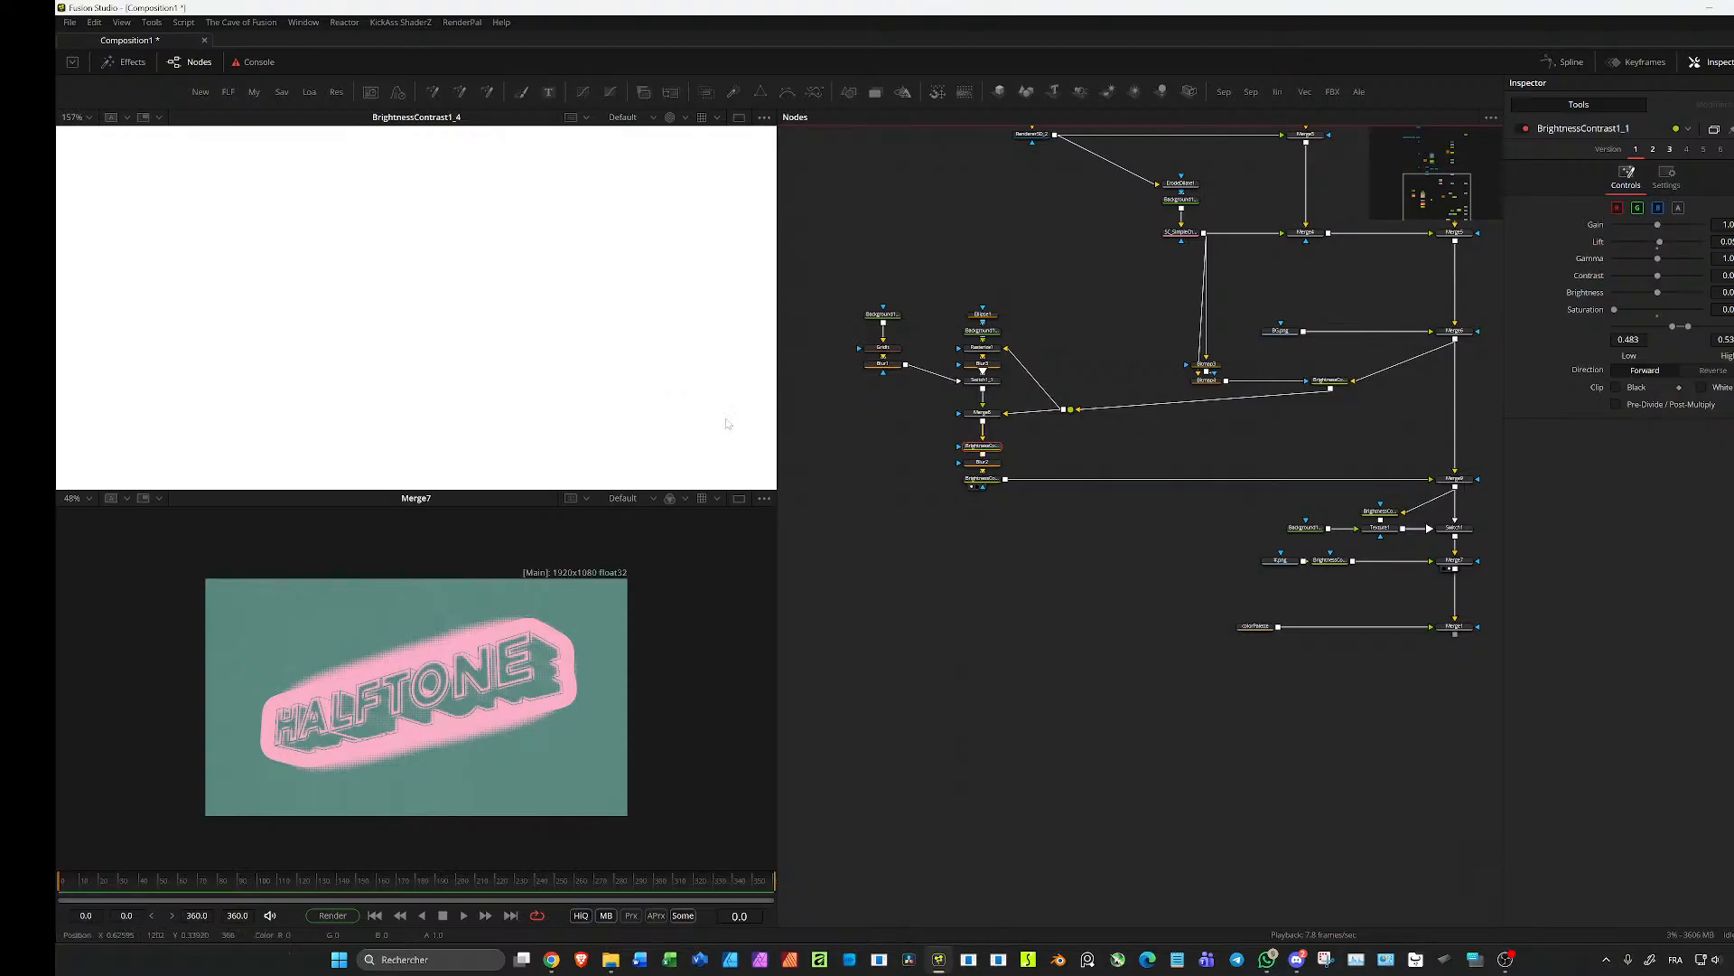
left_click_drag(854, 419, 654, 372)
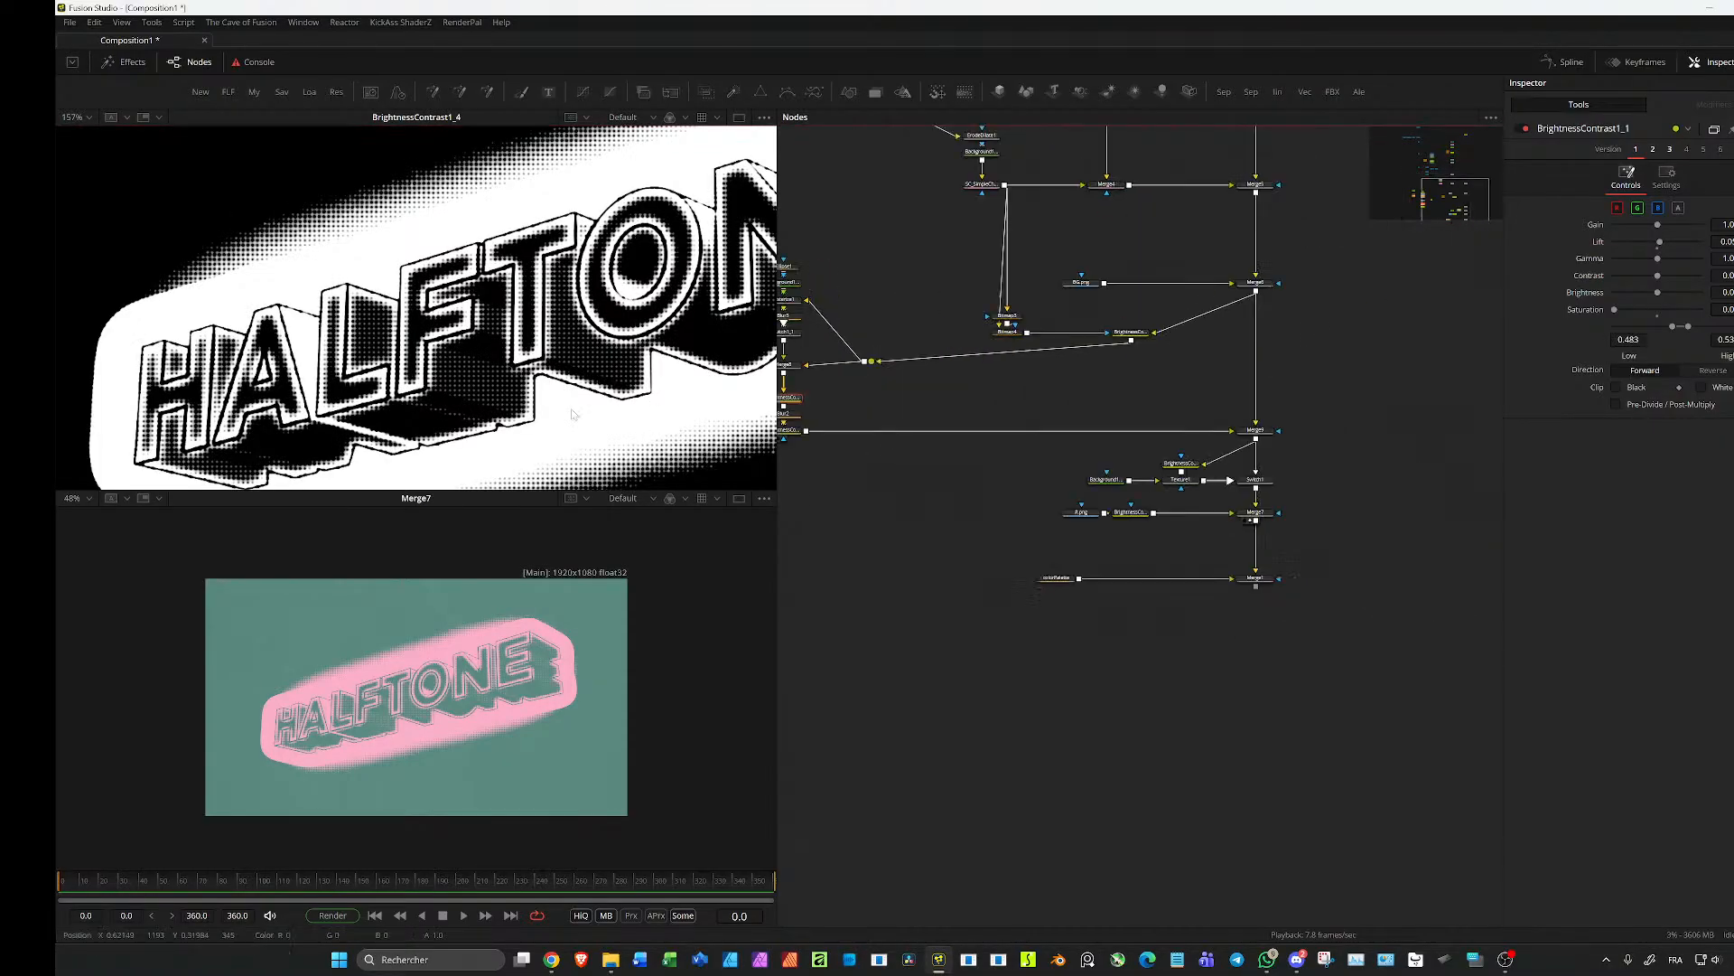
key("ctrl+f")
Step: Compare Merge6 with Merge9 in the upper viewer to review the halftone composited over the title
scroll(1258, 500, "up", 1)
left_click_drag(1277, 287, 409, 311)
scroll(1312, 456, "up", 3)
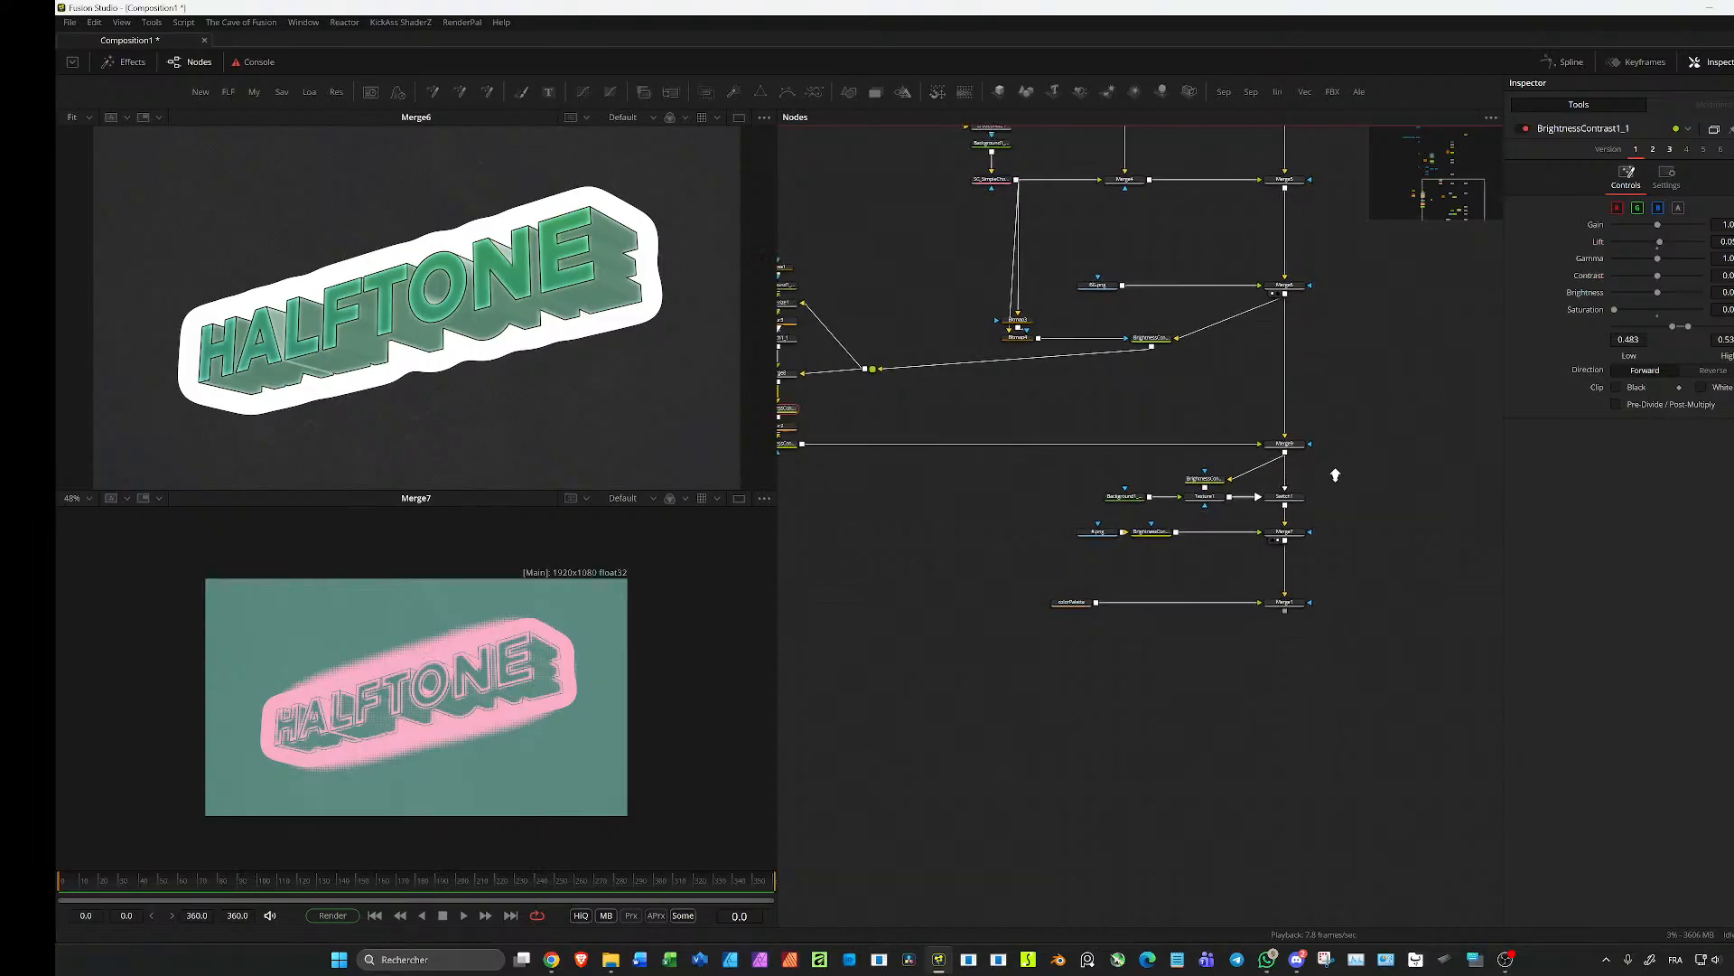
left_click(1252, 427)
key("1")
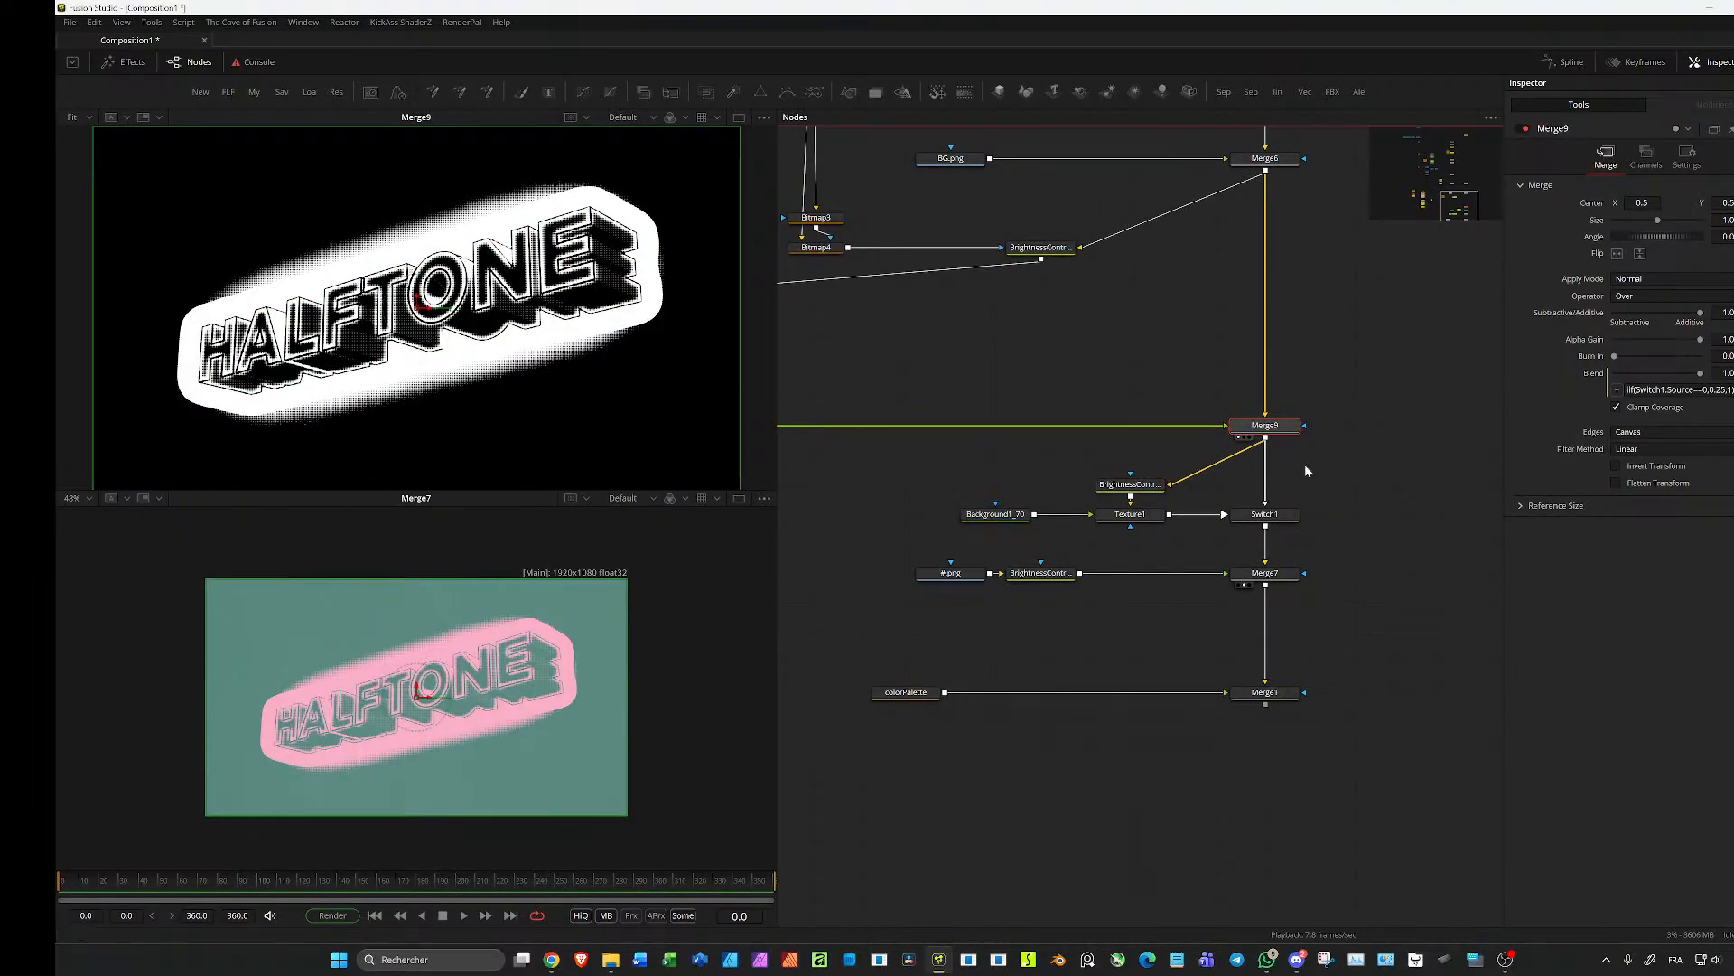
Step: Show Texture1 in the lower viewer and examine the recoloured halftone dots around the title up close
left_click(1129, 514)
scroll(1130, 519, "up", 3)
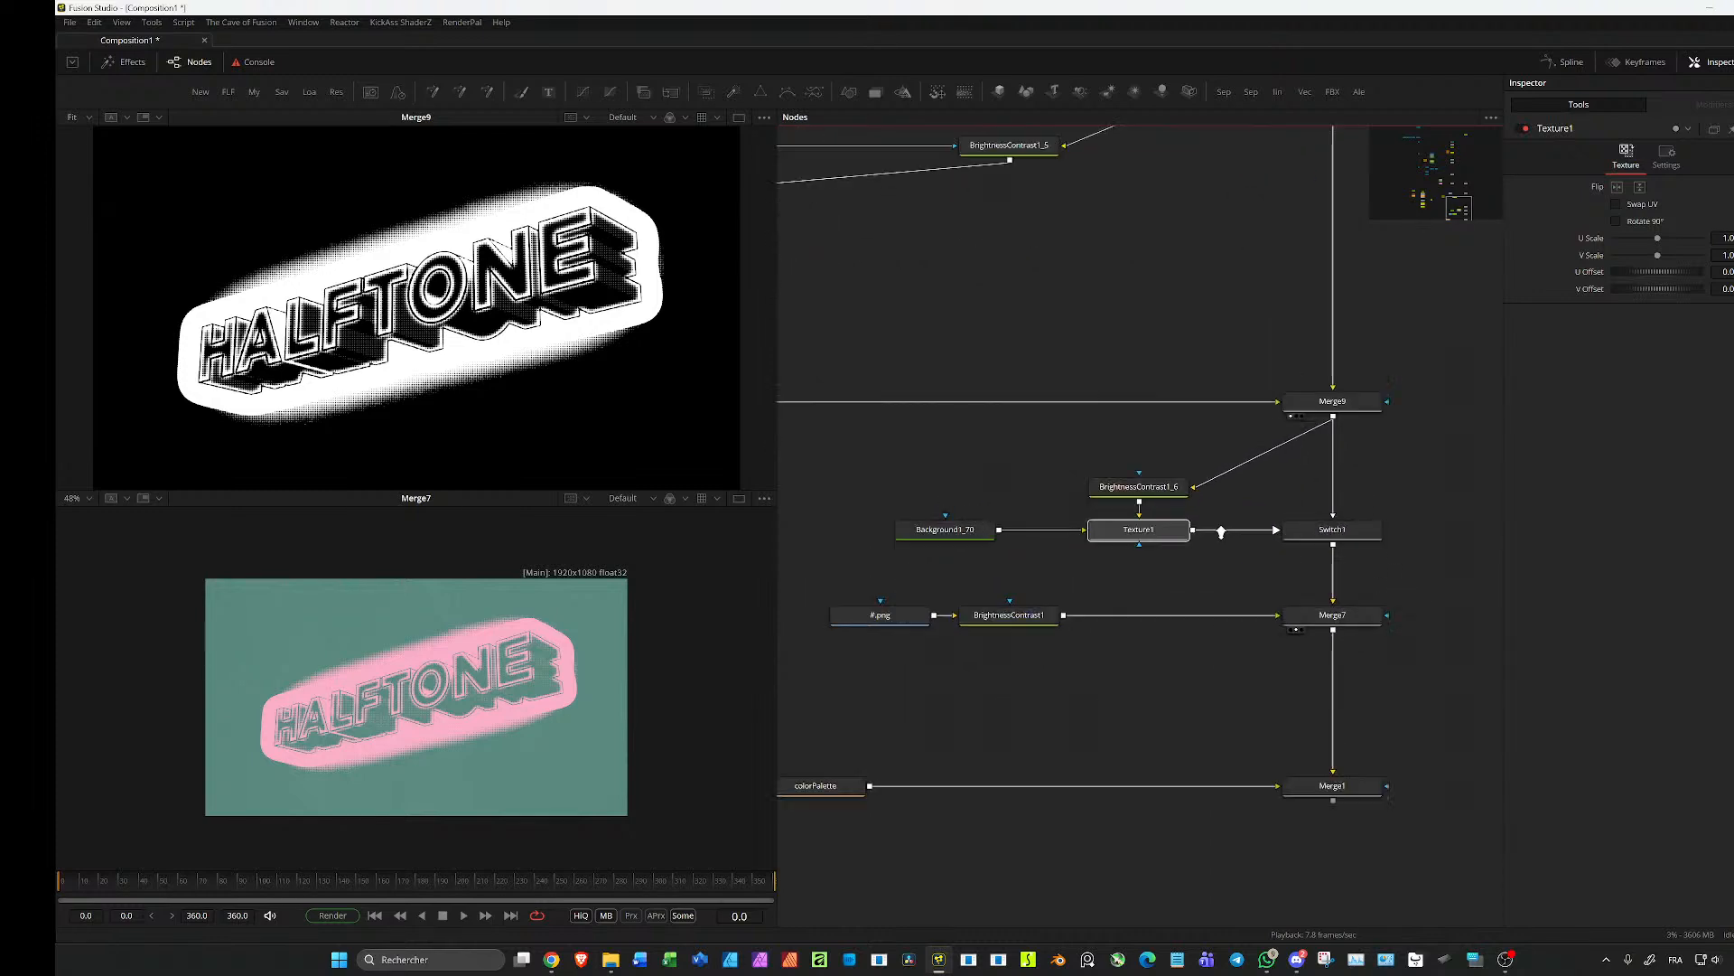
scroll(1154, 560, "up", 2)
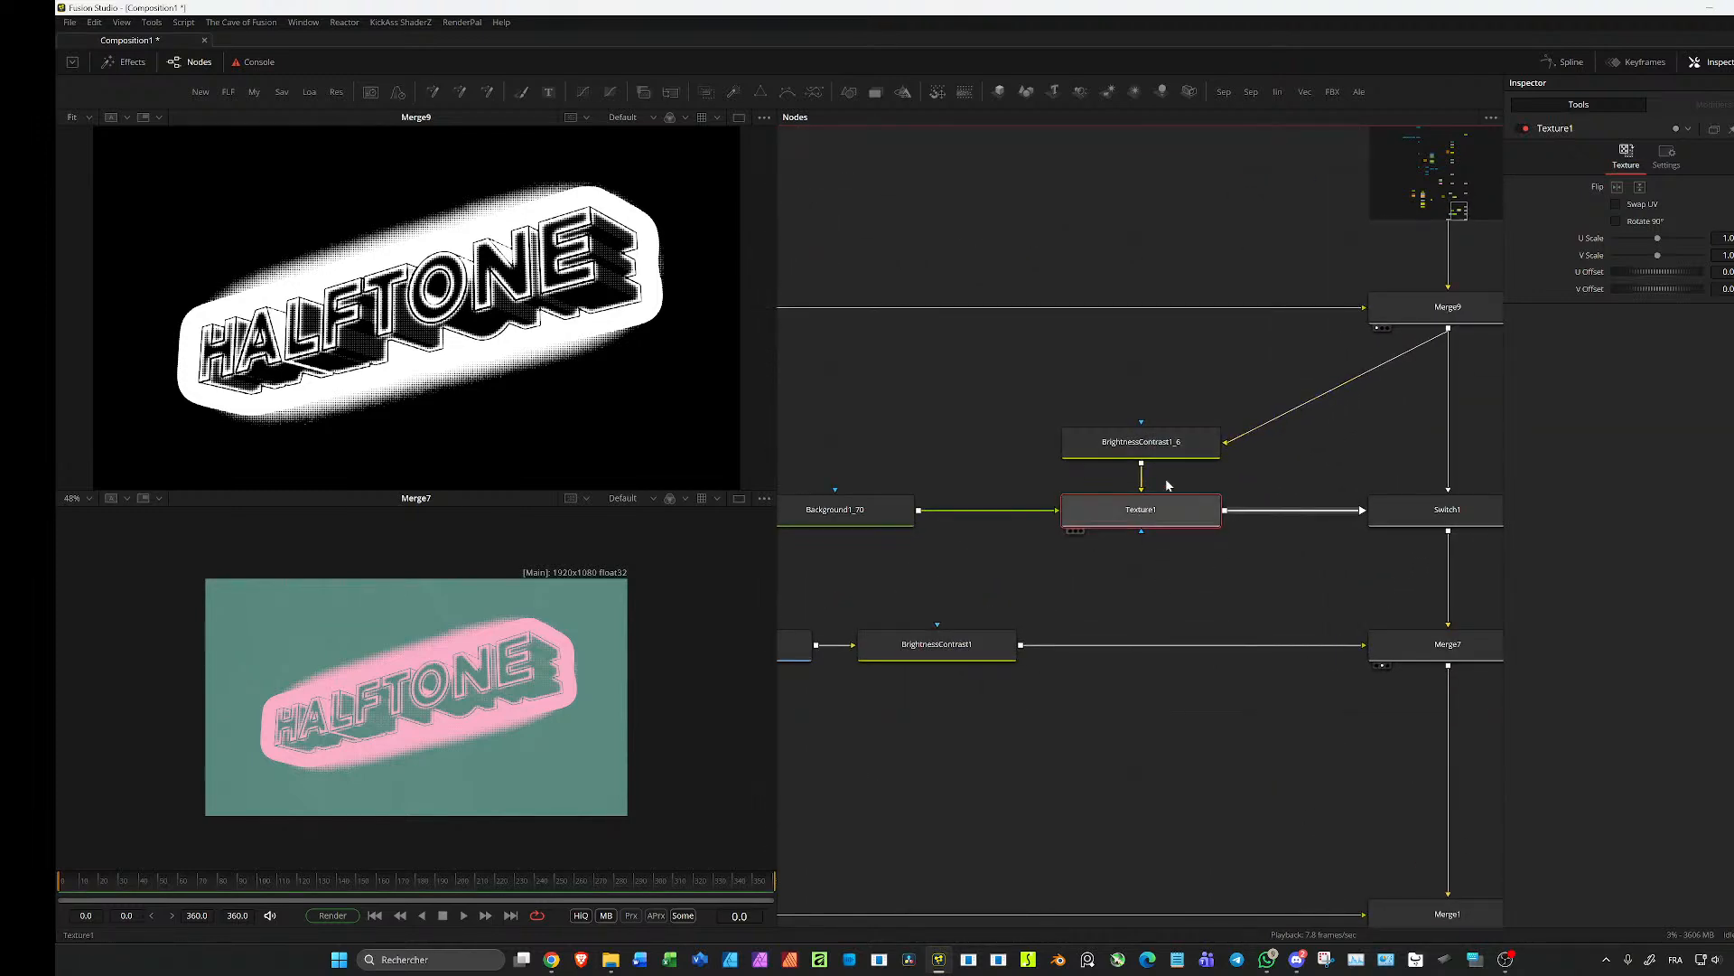
left_click_drag(467, 694, 464, 690)
scroll(446, 652, "up", 4)
scroll(446, 651, "down", 2)
scroll(446, 649, "up", 2)
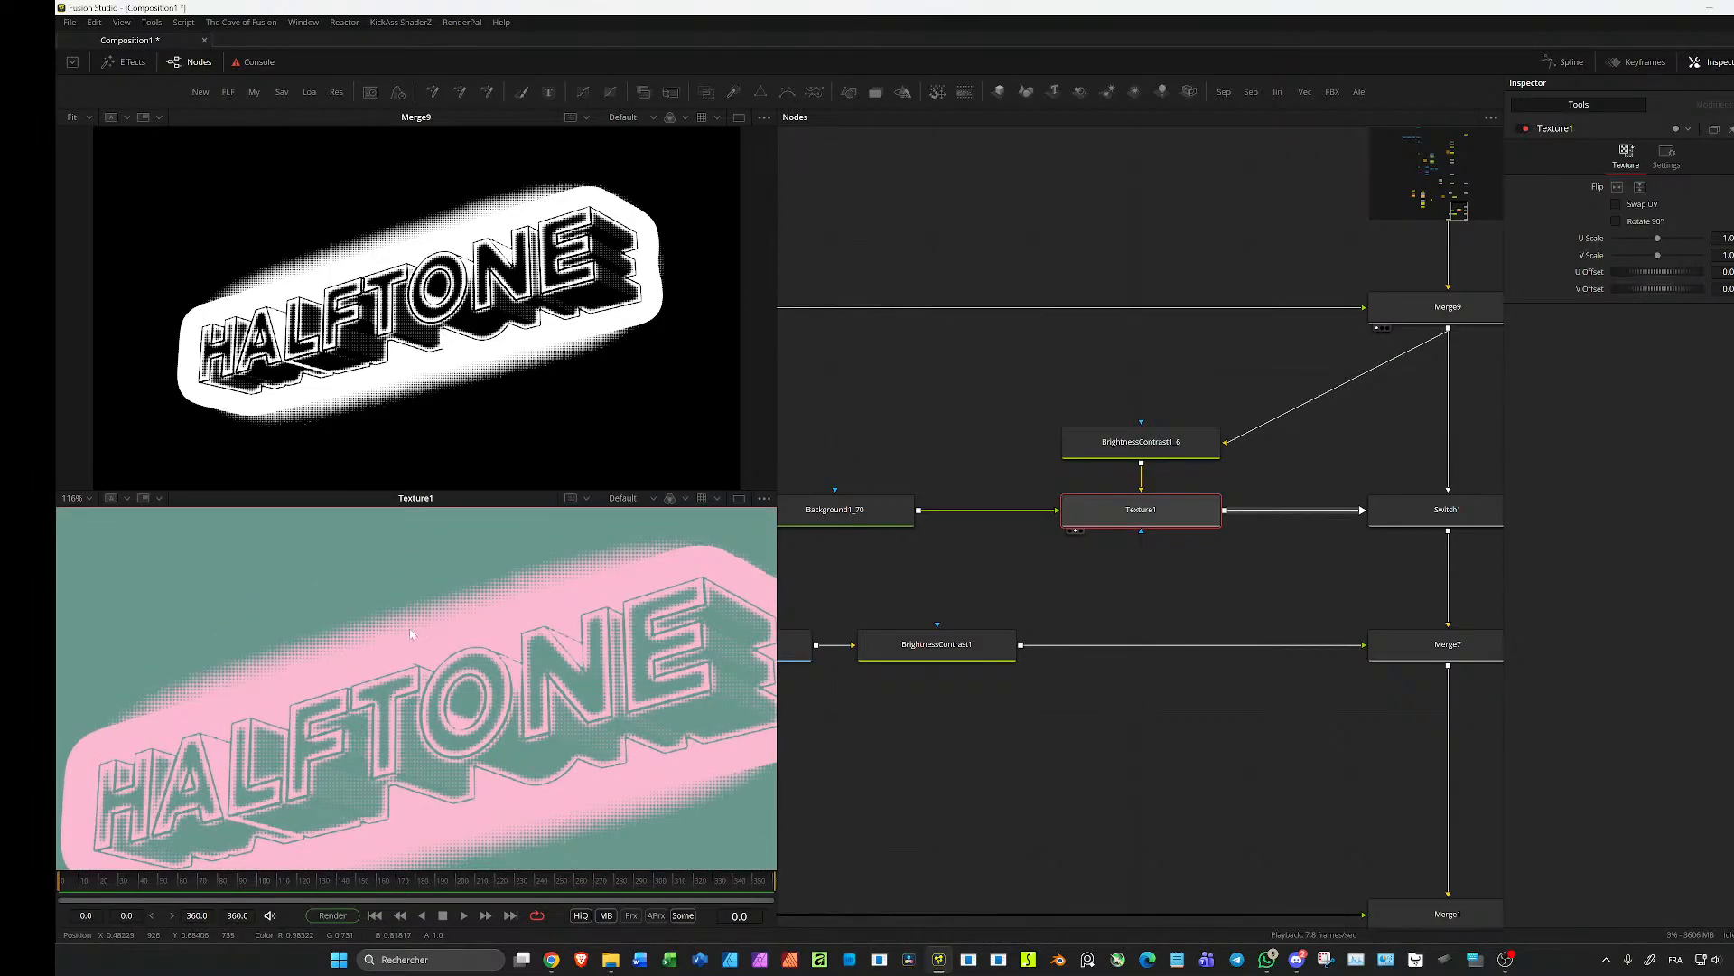
left_click_drag(476, 597, 390, 543)
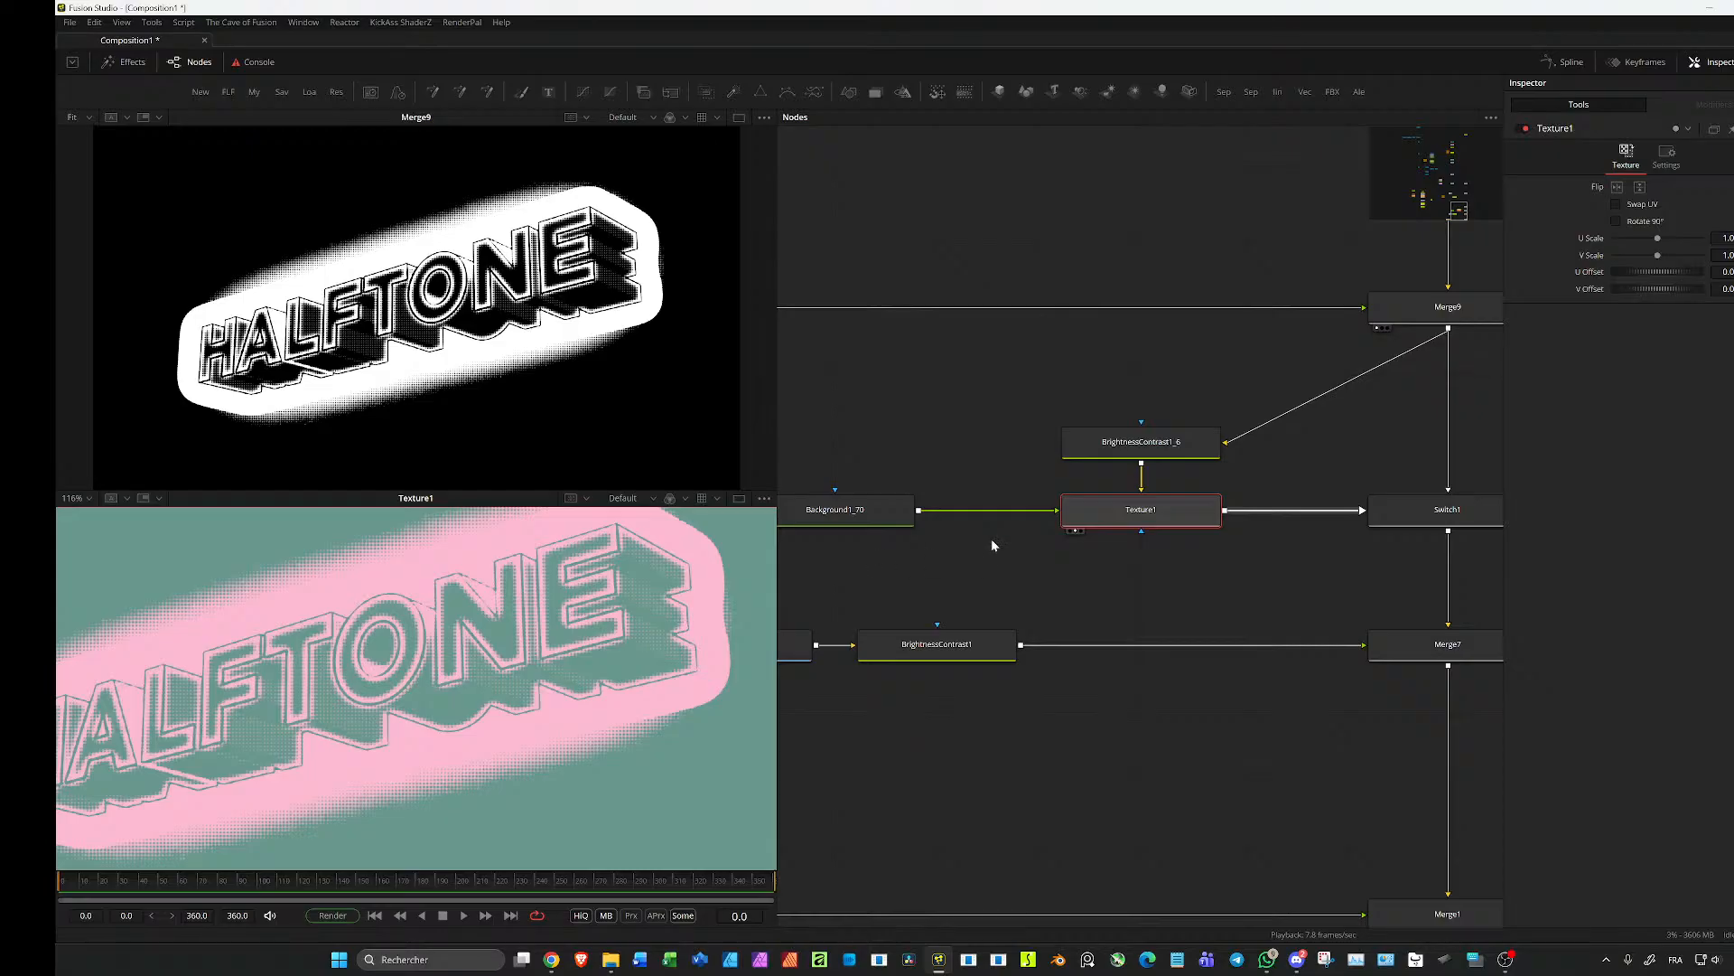
Step: Review Background1_70's gradient settings against the full recoloured title, following the branch towards Switch1
left_click_drag(907, 561, 1028, 553)
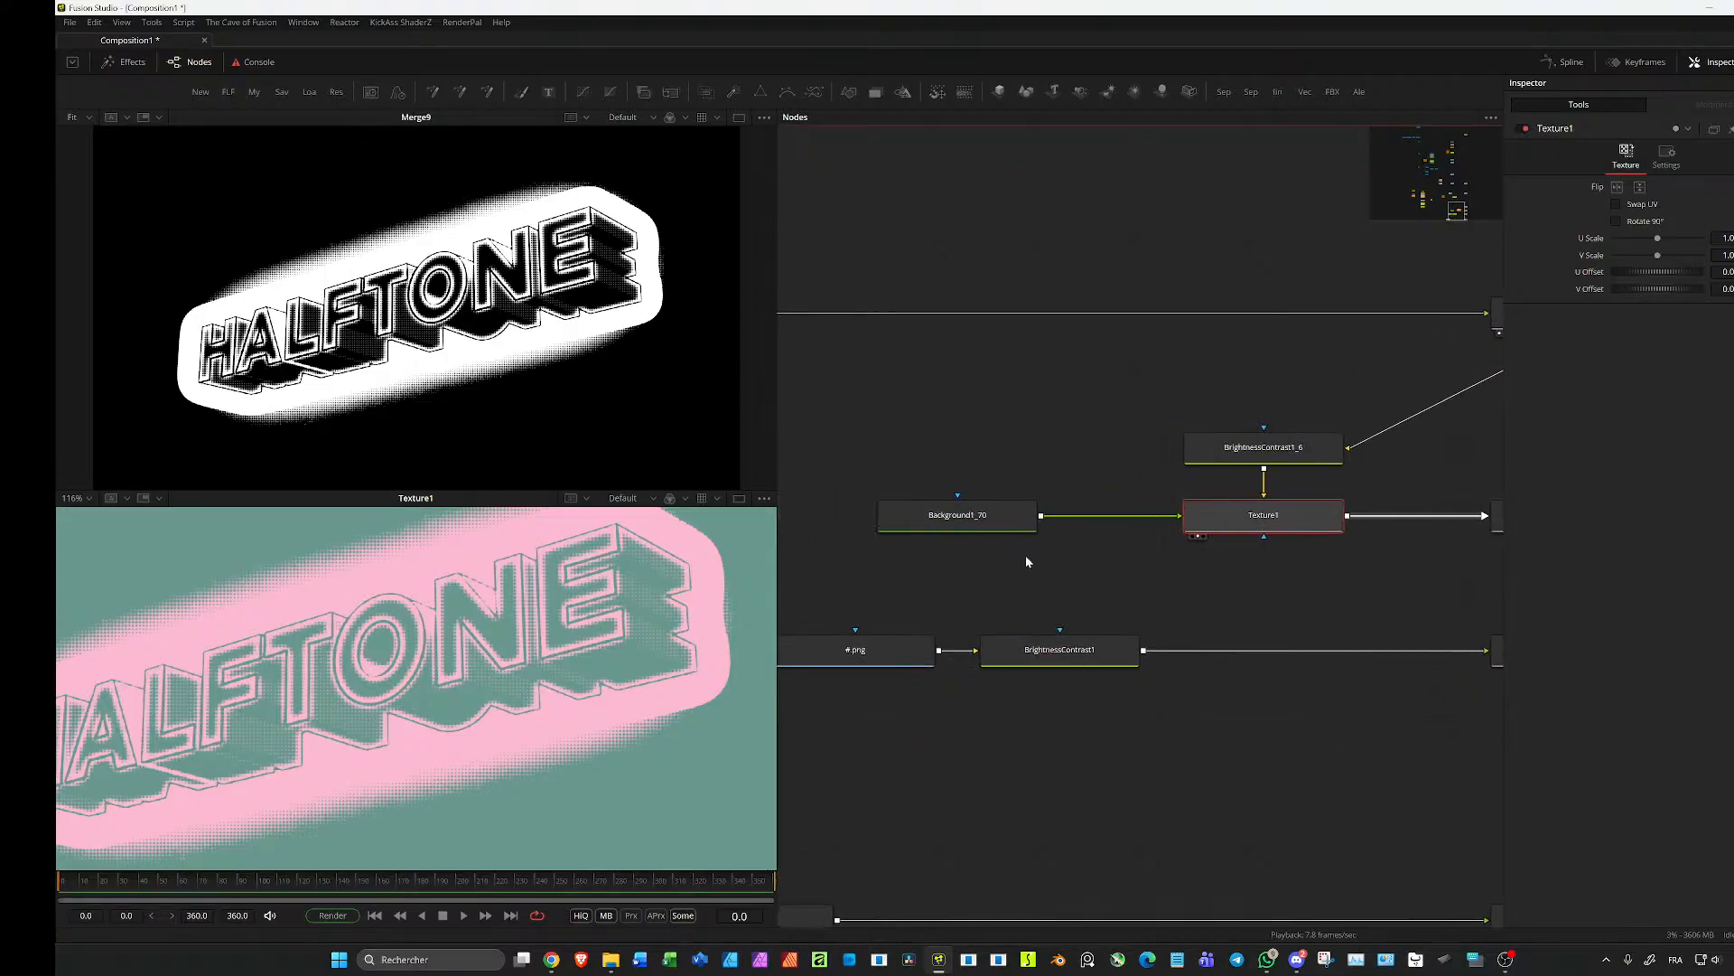
left_click(973, 531)
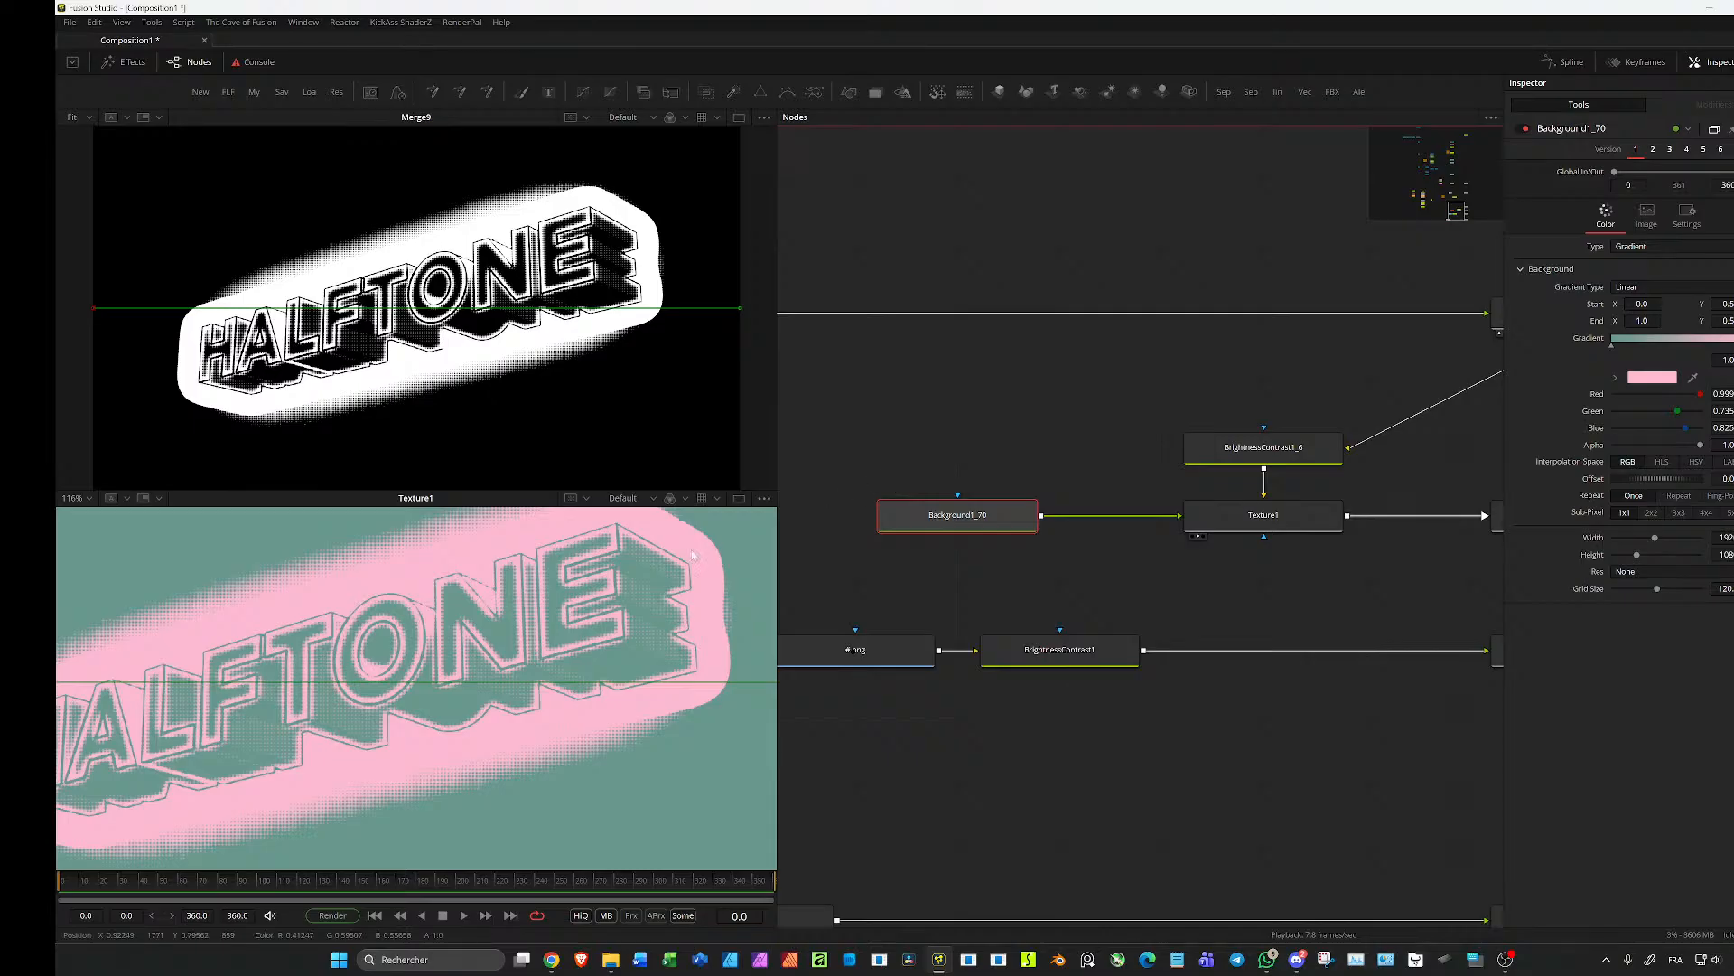
scroll(655, 620, "down", 3)
scroll(1045, 542, "right", 5)
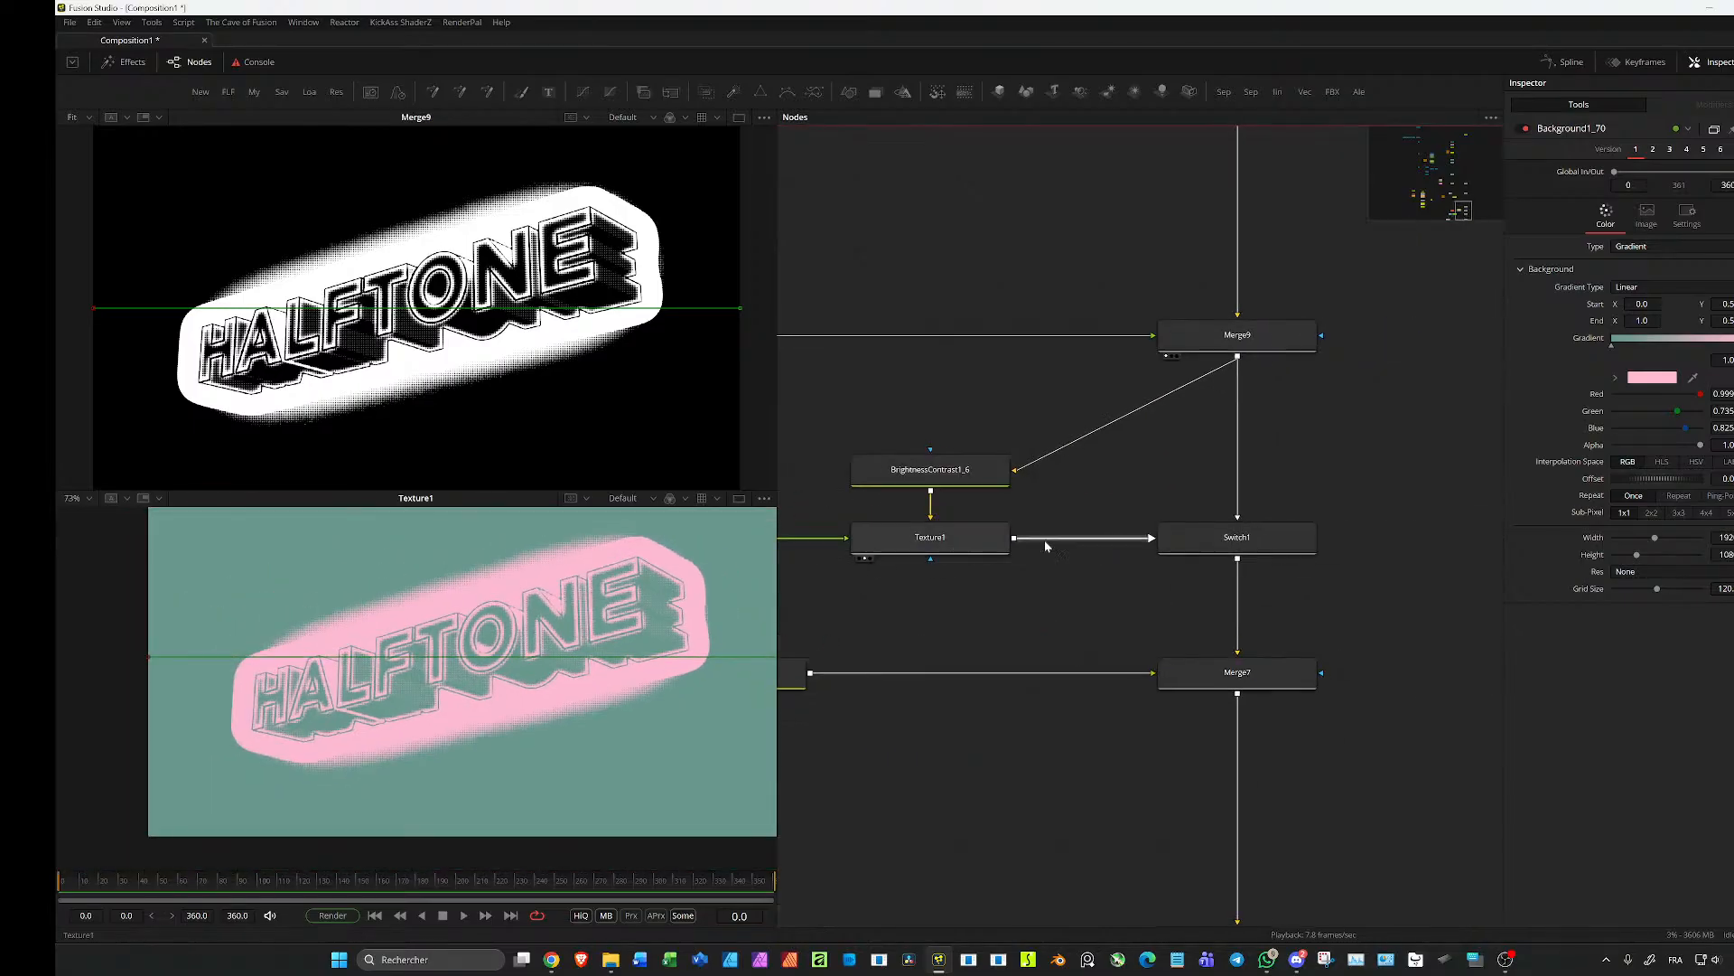
Step: Follow the chain past Switch1 to the texture branch and show the #.png loader in the lower viewer
left_click(1259, 545)
mouse_move(1294, 706)
left_mouse_down()
mouse_move(1404, 535)
mouse_move(1296, 712)
left_mouse_up()
left_click(1281, 787)
left_click_drag(957, 590, 1325, 507)
left_click(908, 583)
key("2")
scroll(545, 661, "down", 5)
Step: Compare Merge1 with Merge7 in the lower viewer, with the image fitted to the frame
left_click_drag(1443, 597, 1175, 618)
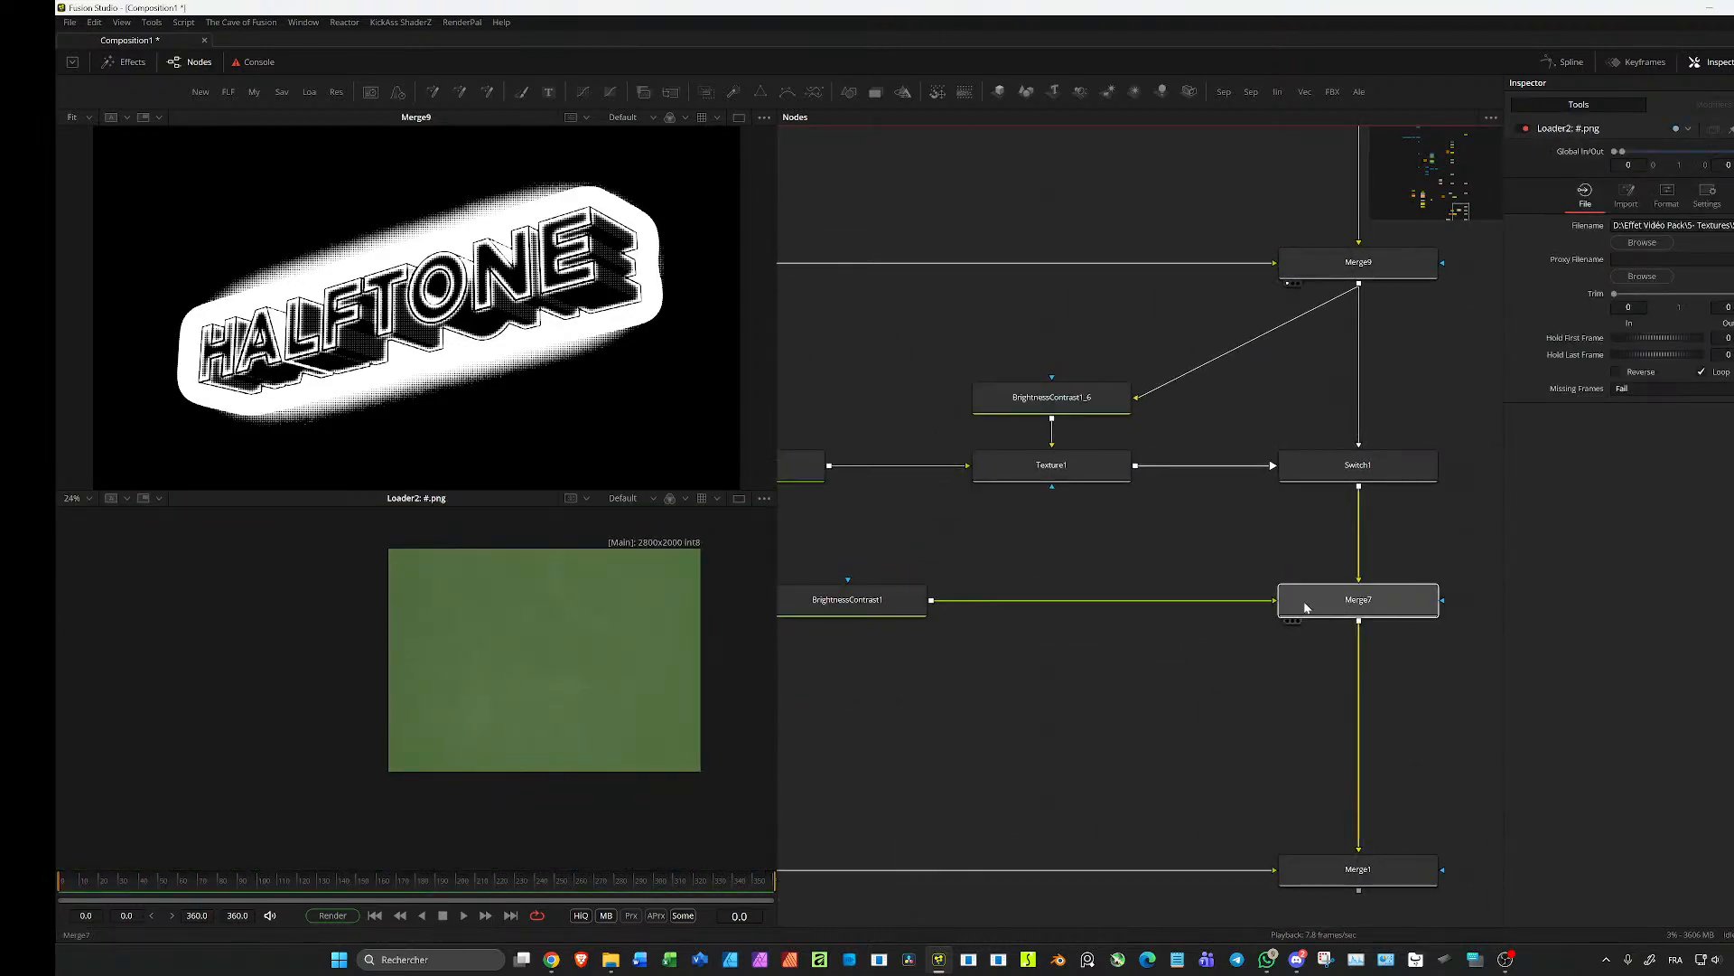
left_click(1293, 620)
left_click(1293, 891)
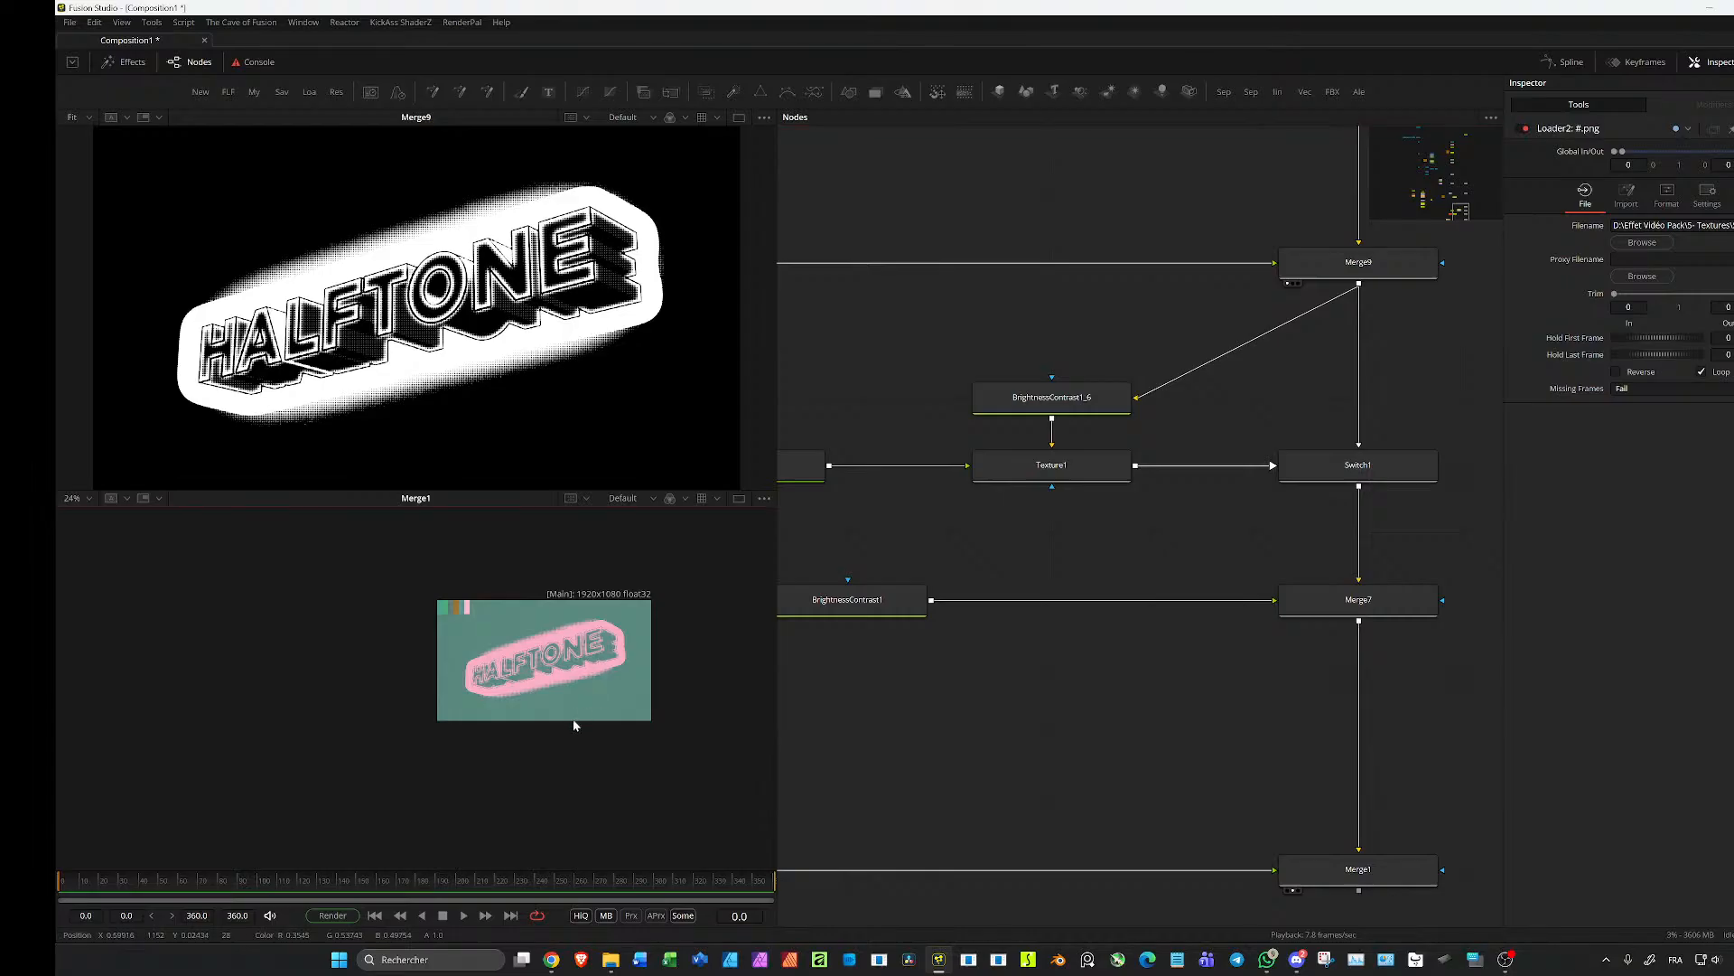
key("ctrl+f")
left_click(1378, 612)
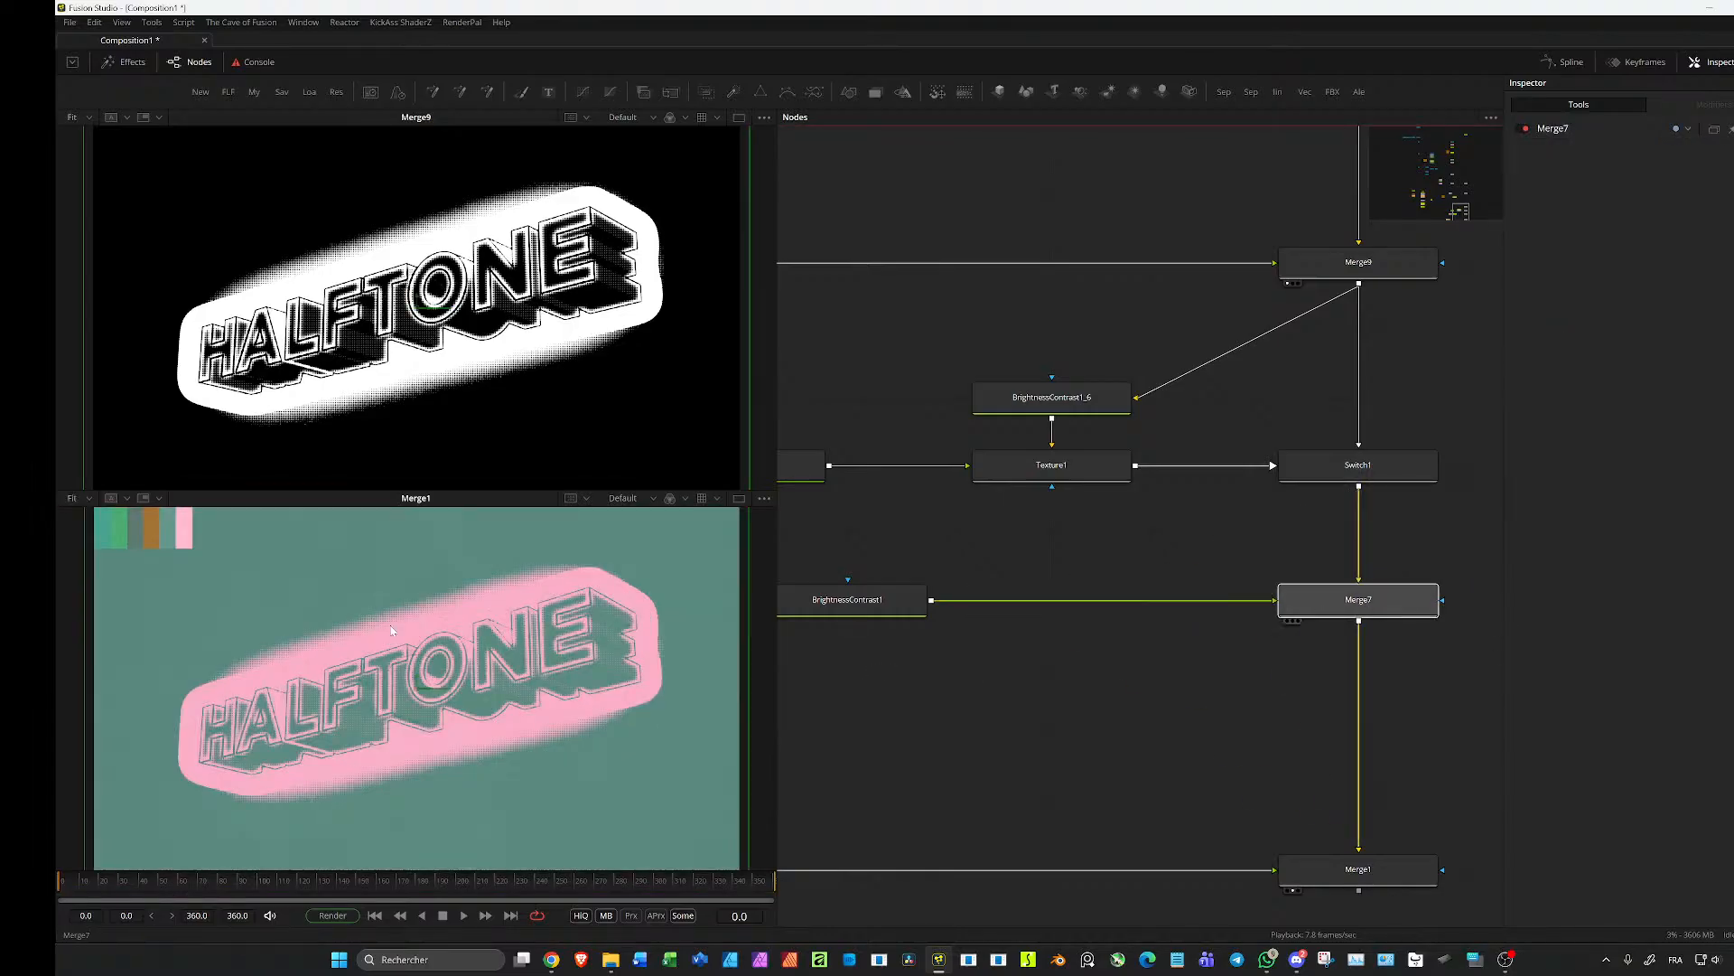
left_click_drag(392, 634, 389, 635)
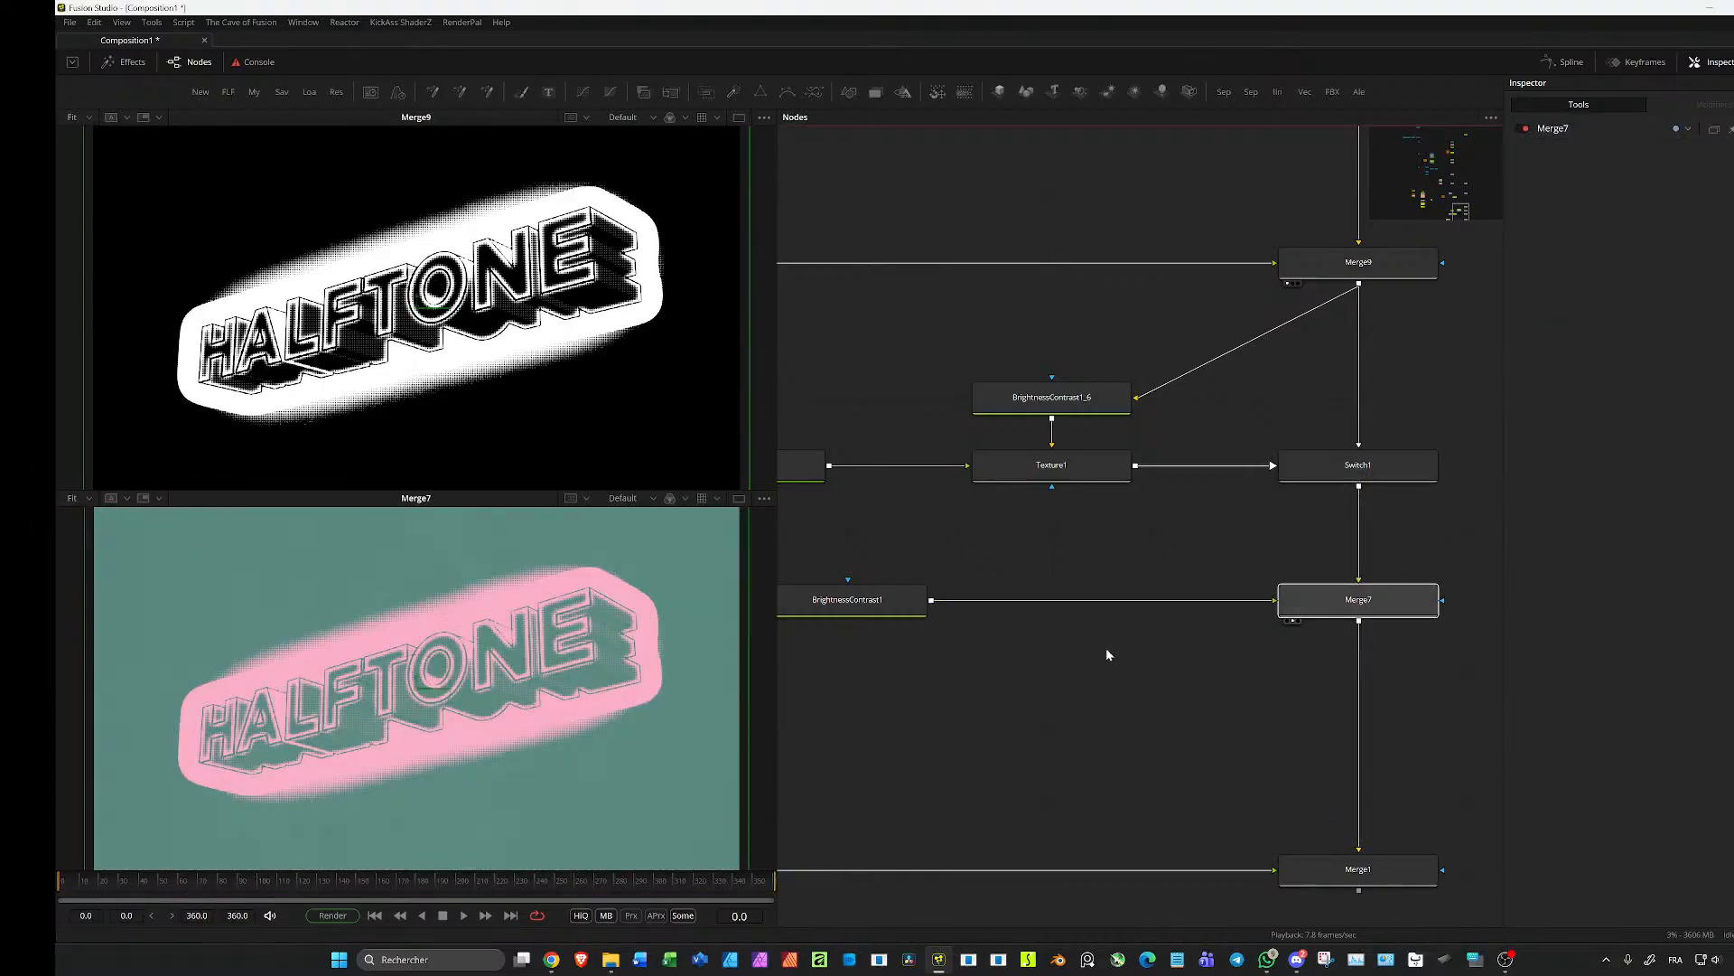
Step: Set Switch1's source to Input0 to use the original-colour composite
left_click(1413, 465)
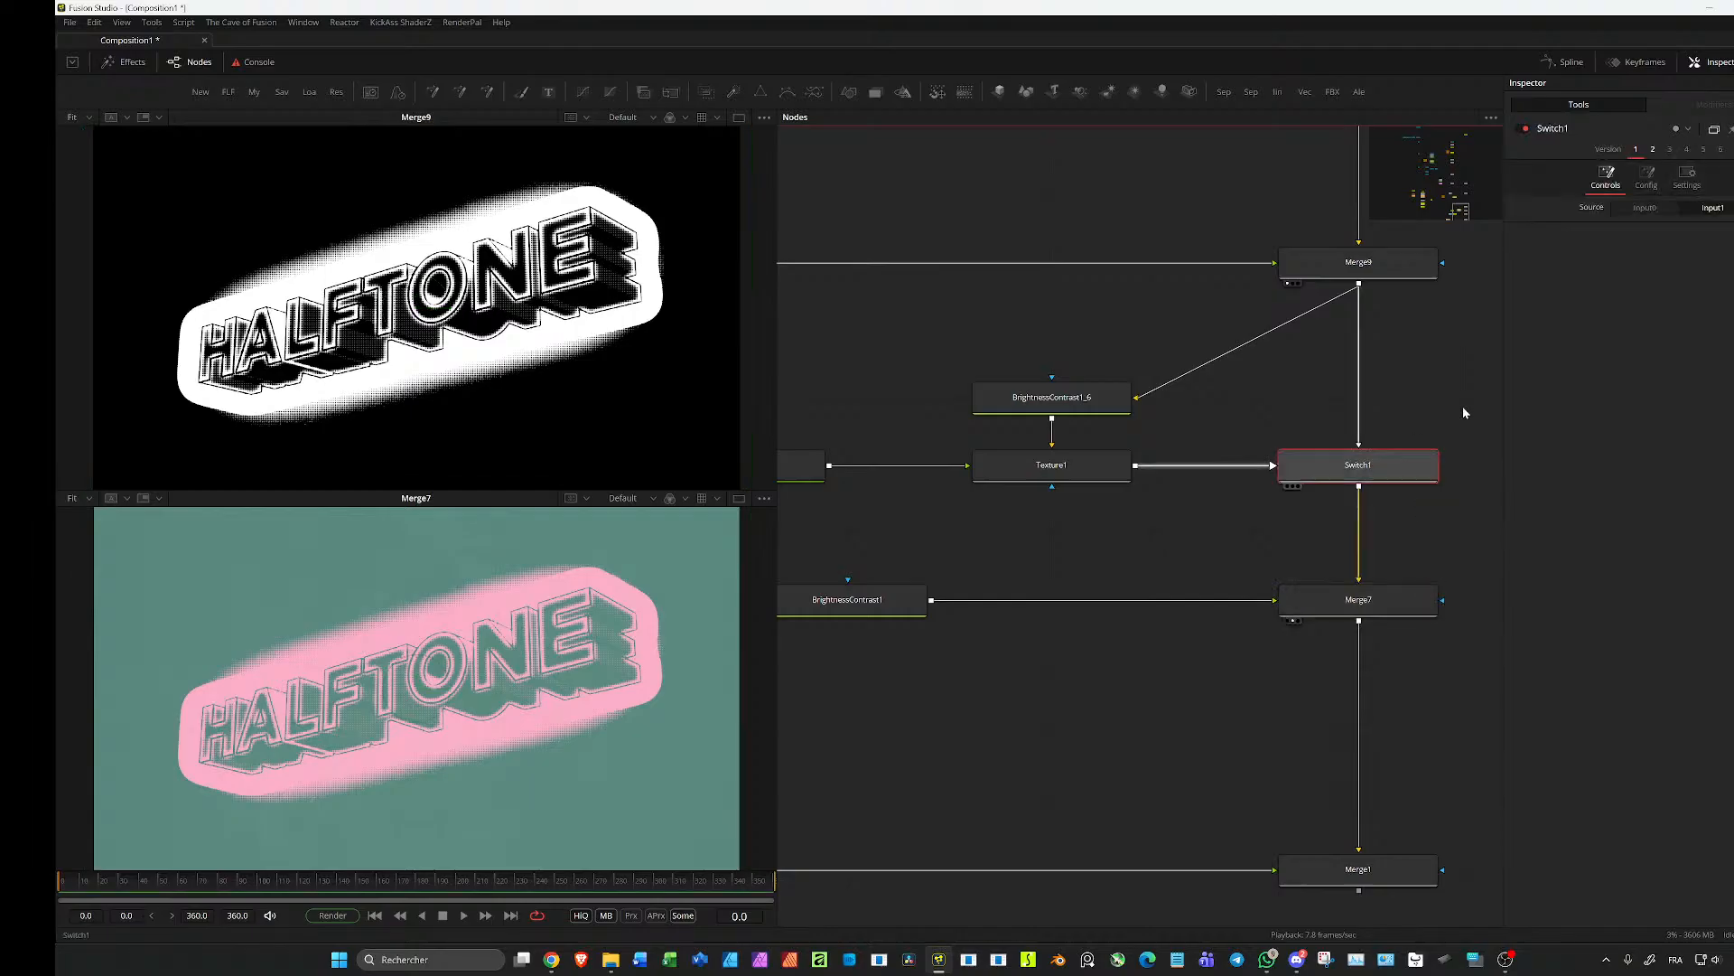
left_click(1645, 209)
left_click(1692, 209)
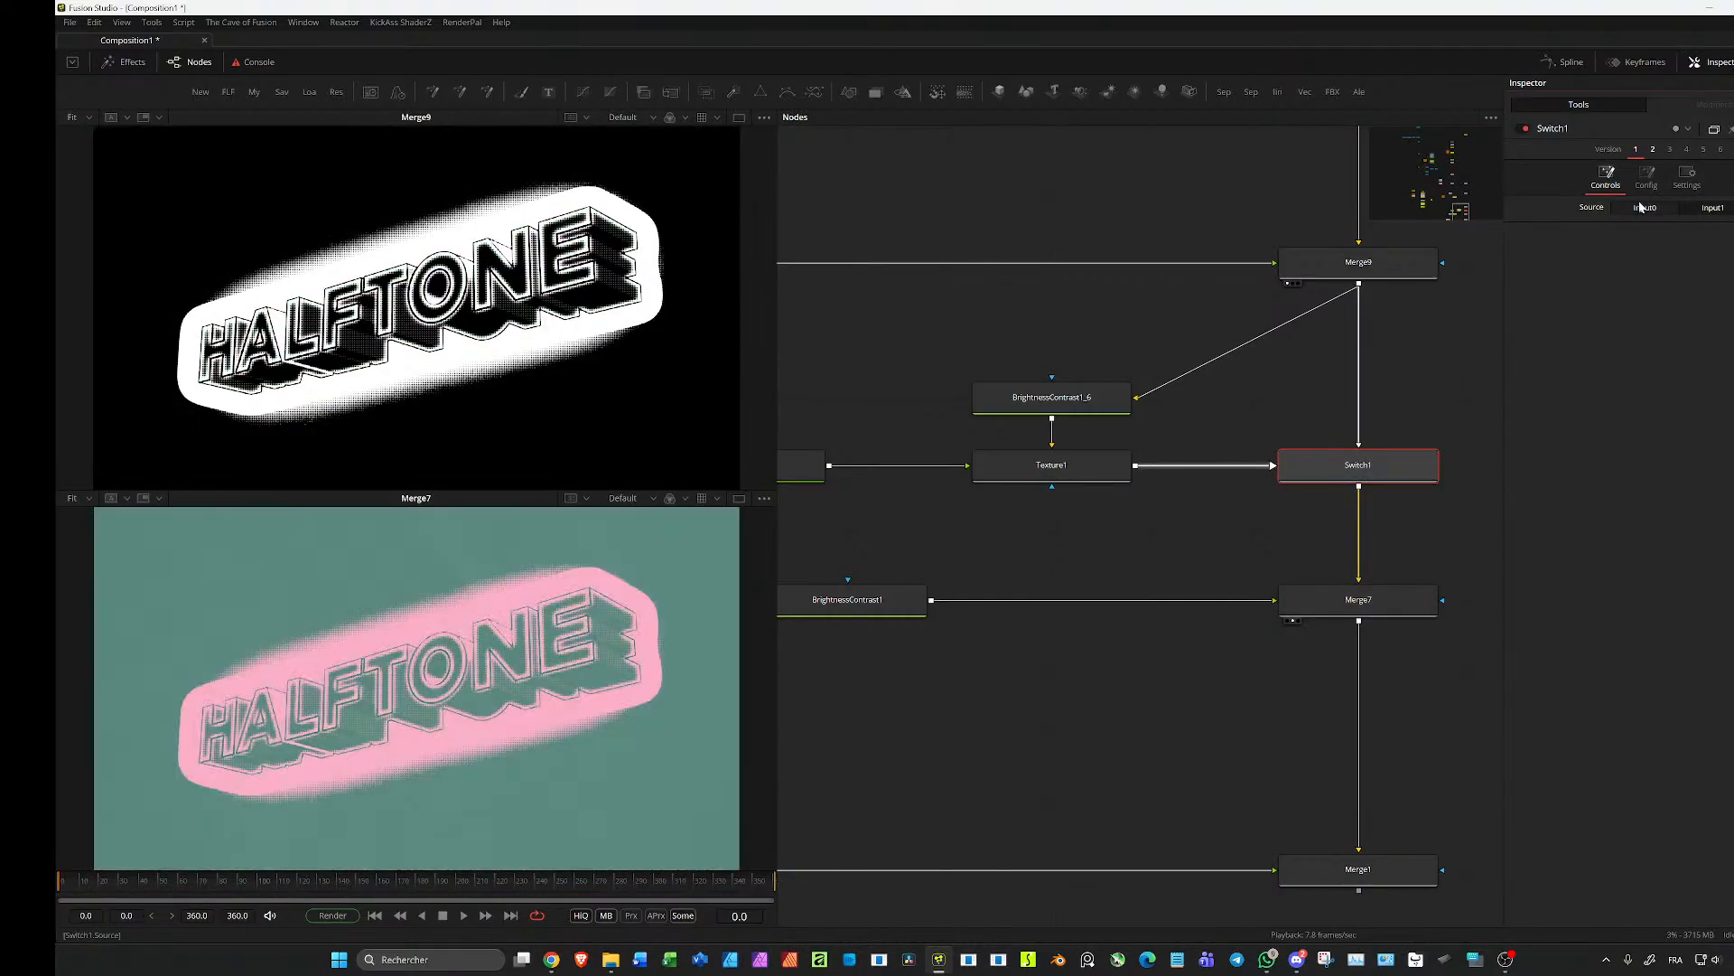
left_click(1667, 209)
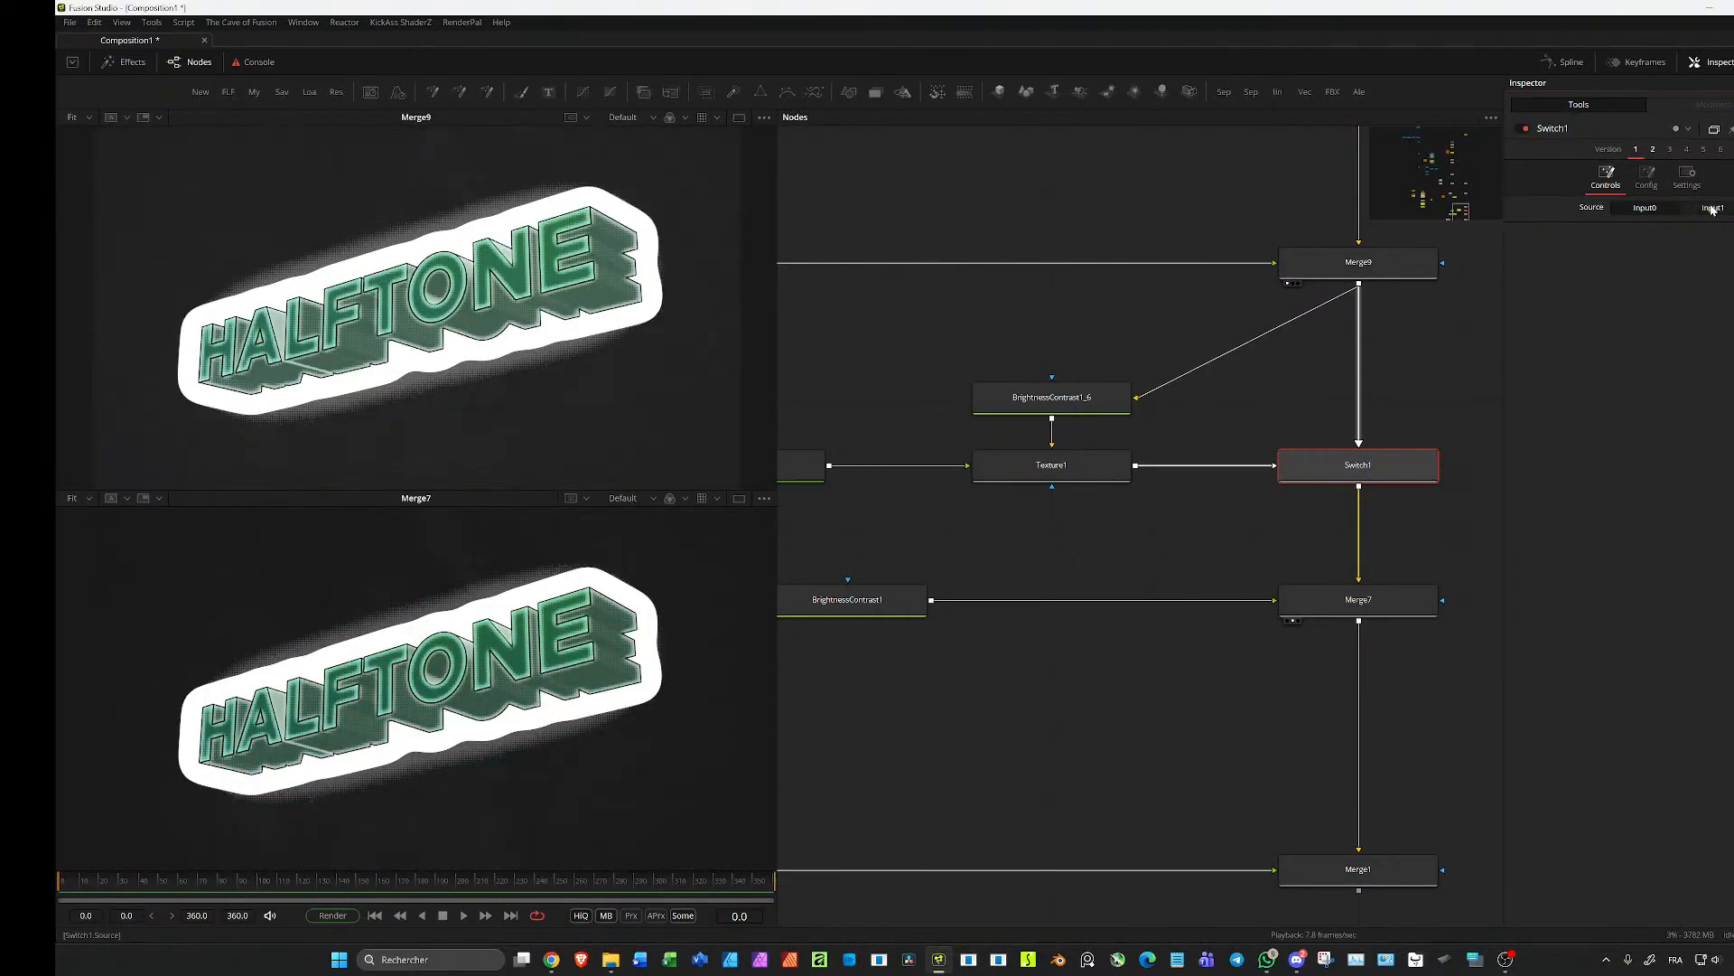
Step: Trace the node graph back up to the 3D scene and show Merge3D1 in the upper viewer
scroll(1281, 323, "down", 4)
mouse_move(1255, 379)
left_mouse_down()
mouse_move(1193, 505)
mouse_move(1253, 763)
left_mouse_up()
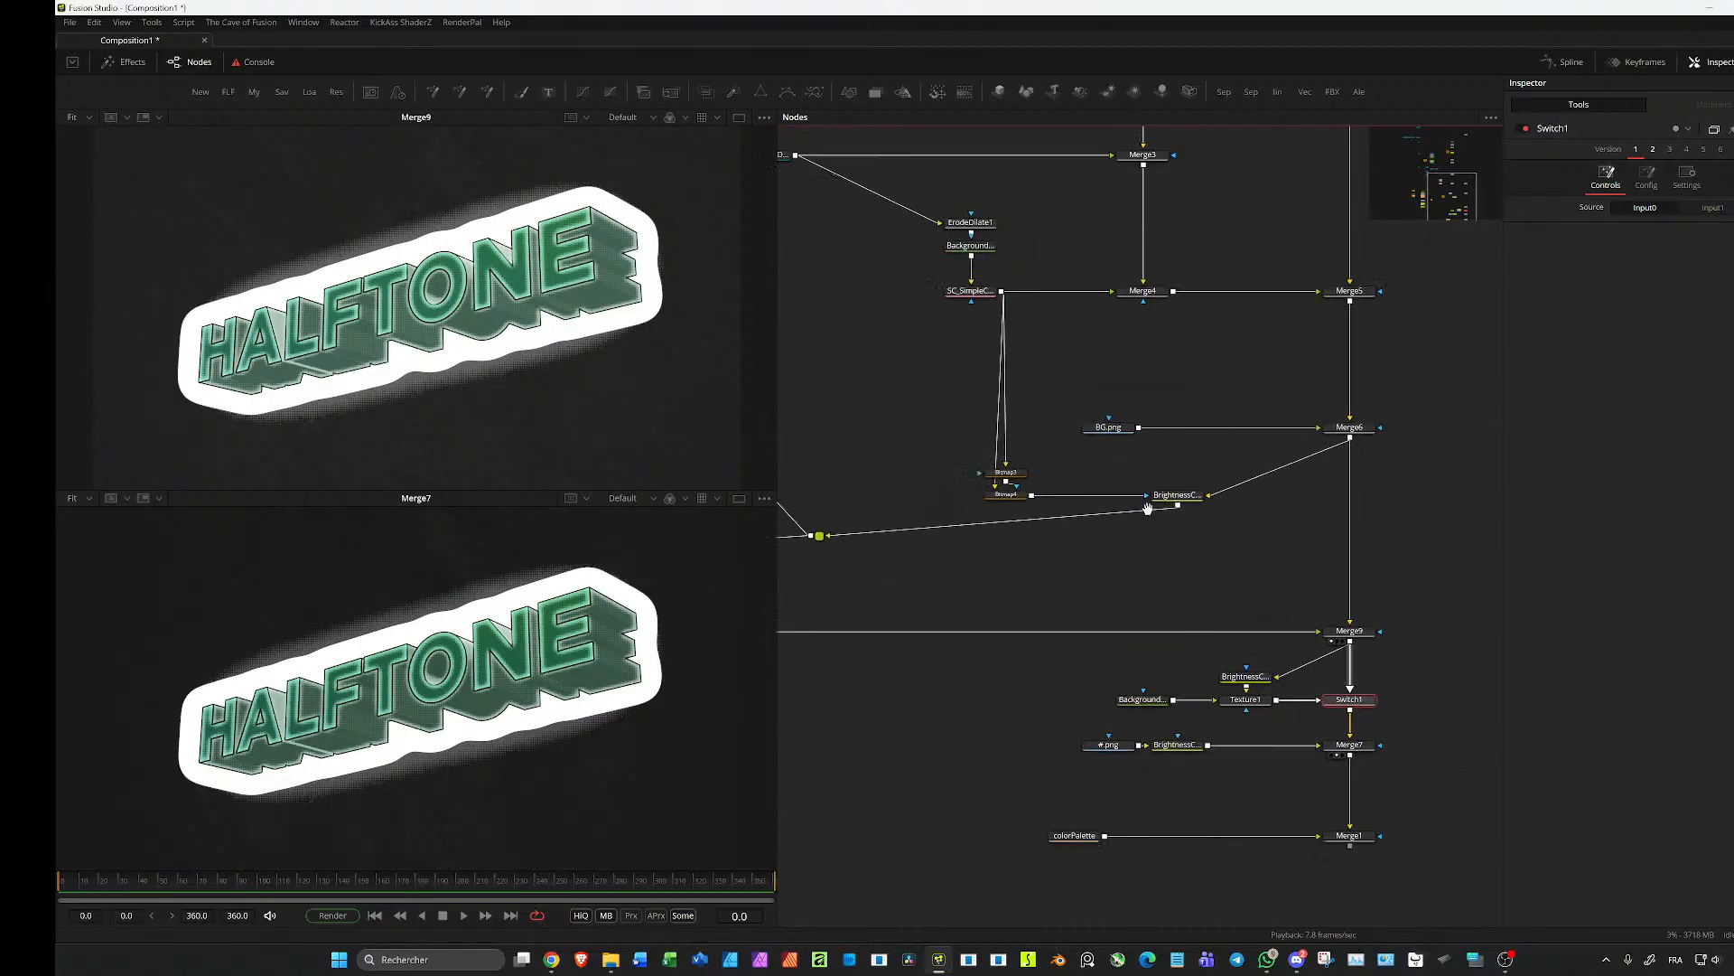
left_click_drag(1155, 449, 1258, 680)
left_click_drag(1385, 789, 1172, 604)
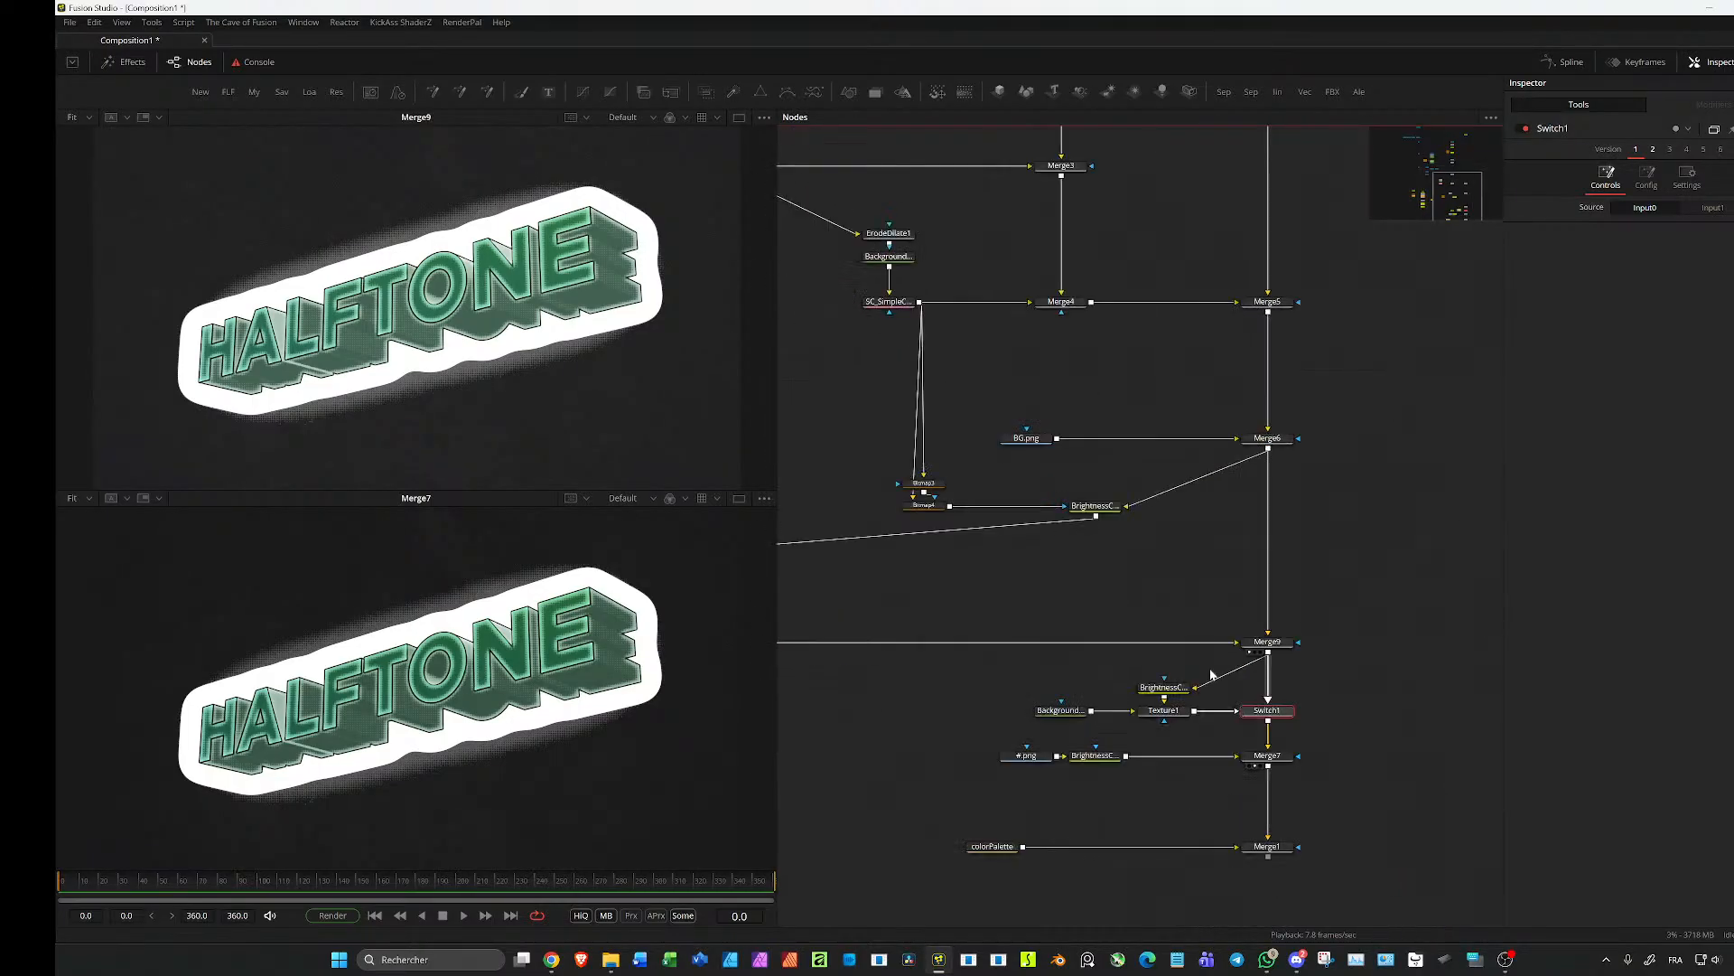
left_click_drag(995, 440, 1184, 715)
scroll(1109, 471, "down", 3)
mouse_move(1087, 528)
left_mouse_down()
mouse_move(1161, 575)
mouse_move(1286, 794)
left_mouse_up()
left_click_drag(1122, 550, 1200, 673)
scroll(1027, 473, "up", 2)
left_click_drag(1194, 397, 596, 317)
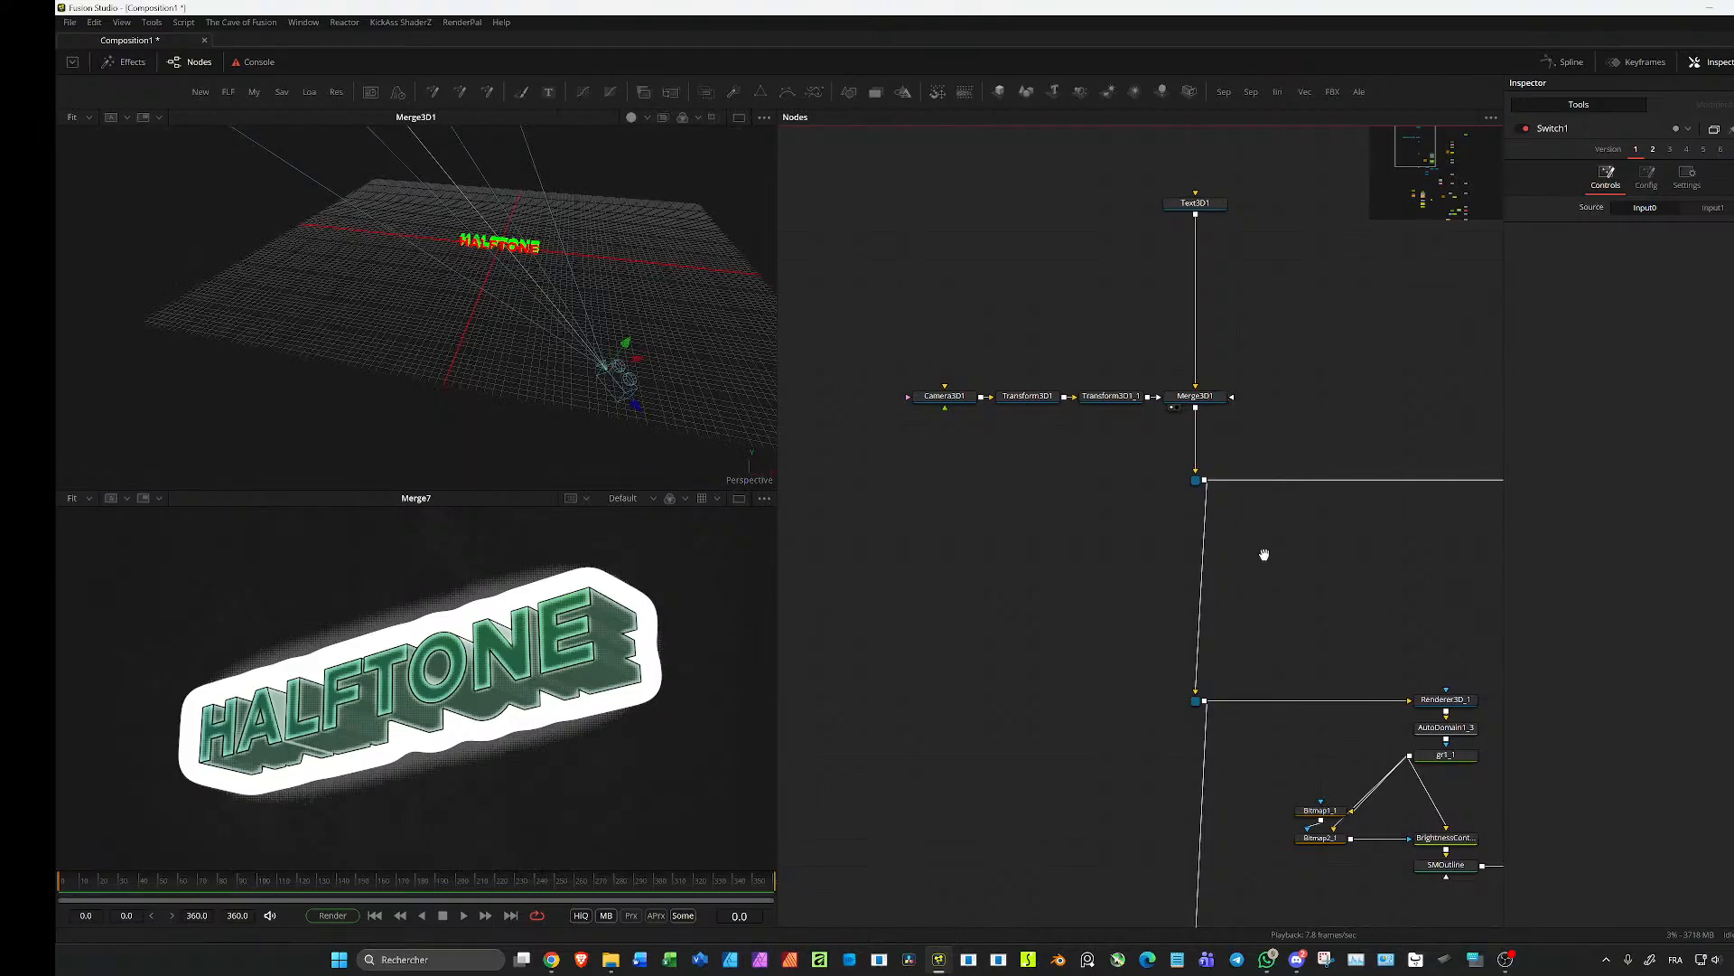
Step: Paste a Renderer3D node near Renderer3D_2, feed it from the 3D scene's lowest router, and show it in the lower viewer
scroll(1247, 550, "down", 3)
left_click_drag(1108, 465, 972, 459)
scroll(1026, 464, "up", 5)
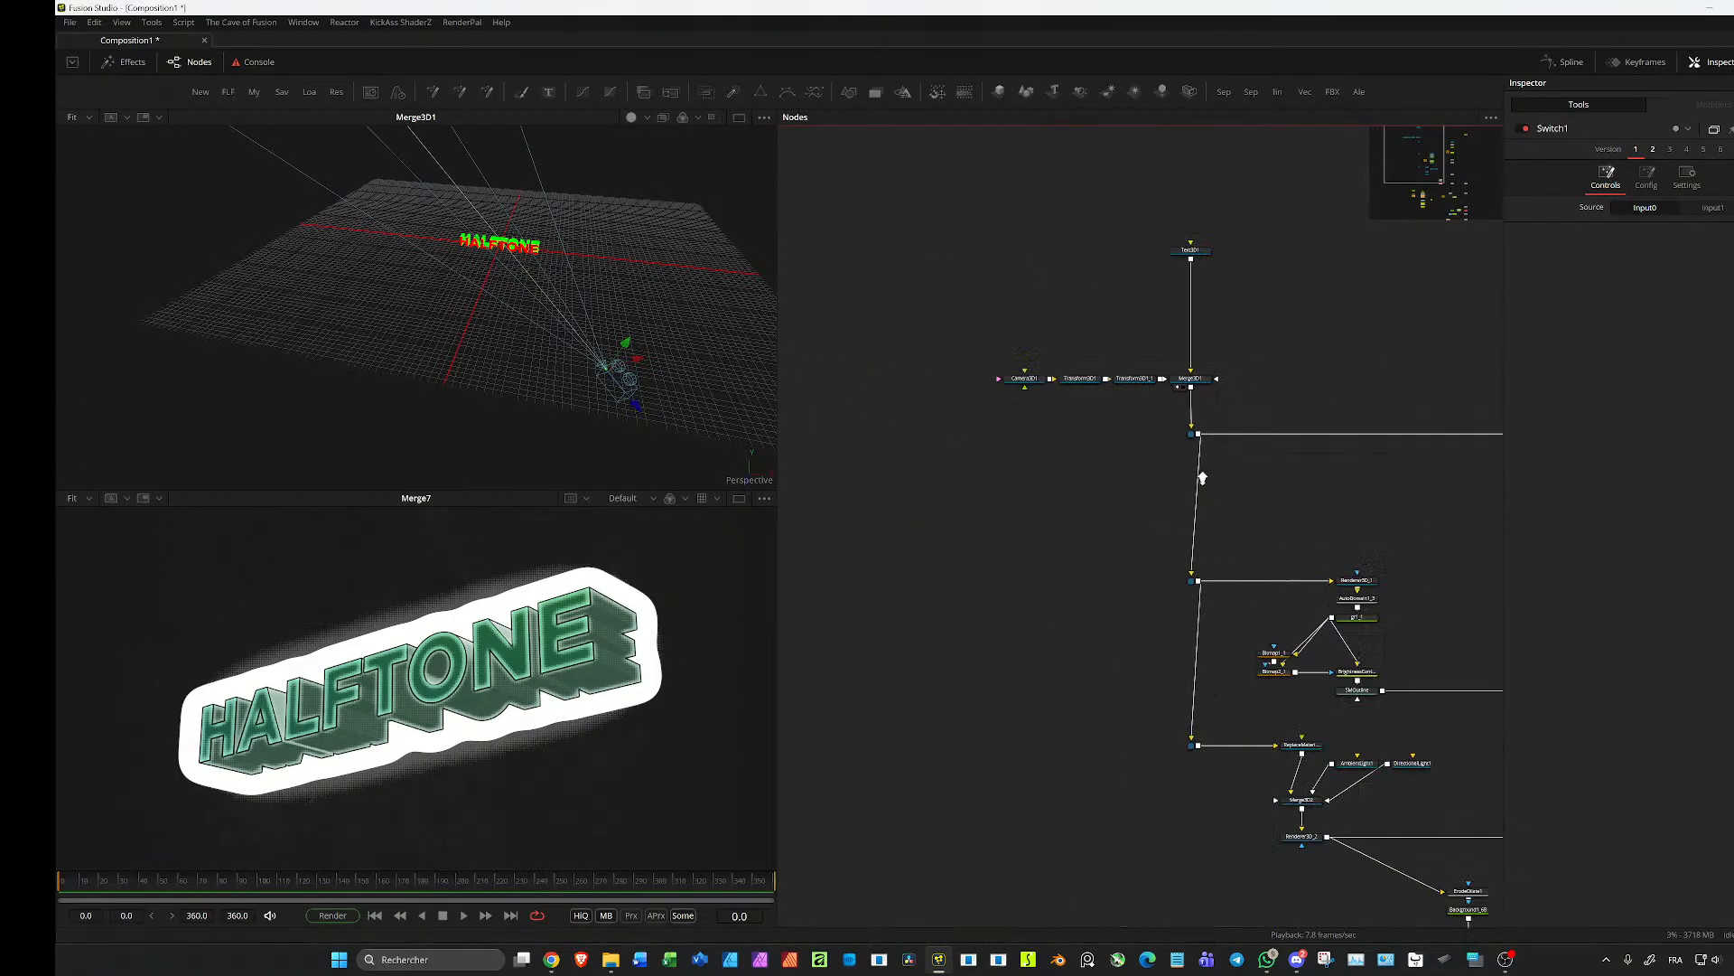
scroll(1146, 702, "up", 2)
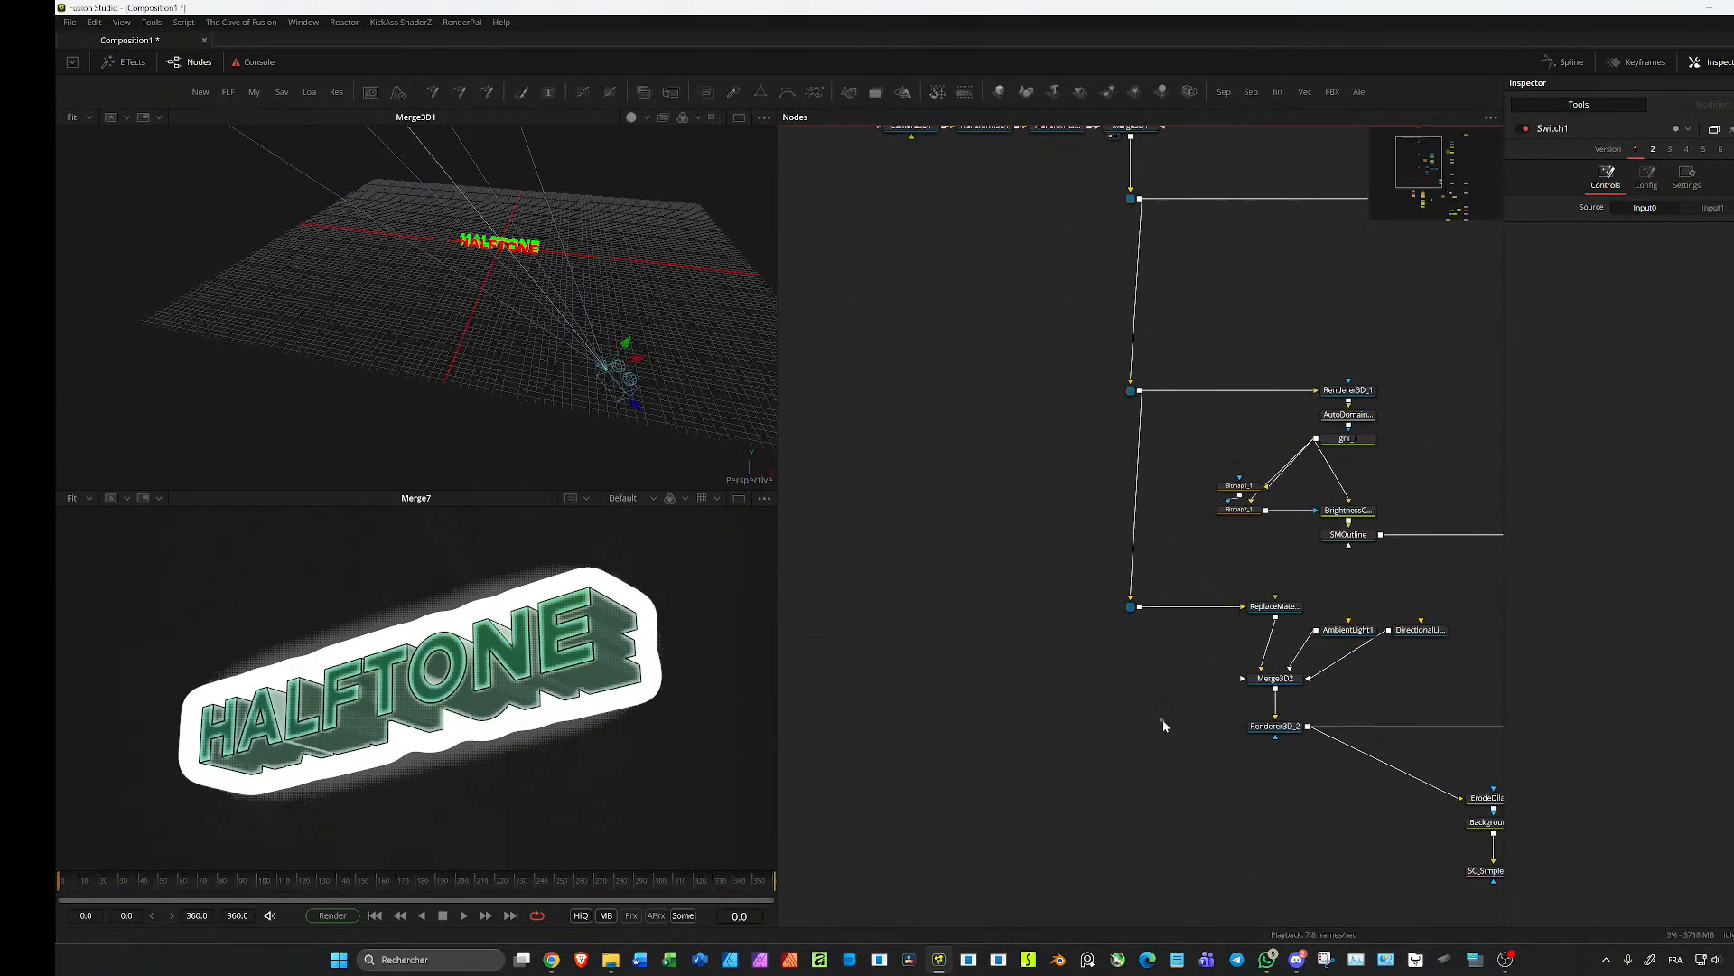
left_click(1164, 724)
key("ctrl+v")
left_click_drag(1140, 607, 692, 672)
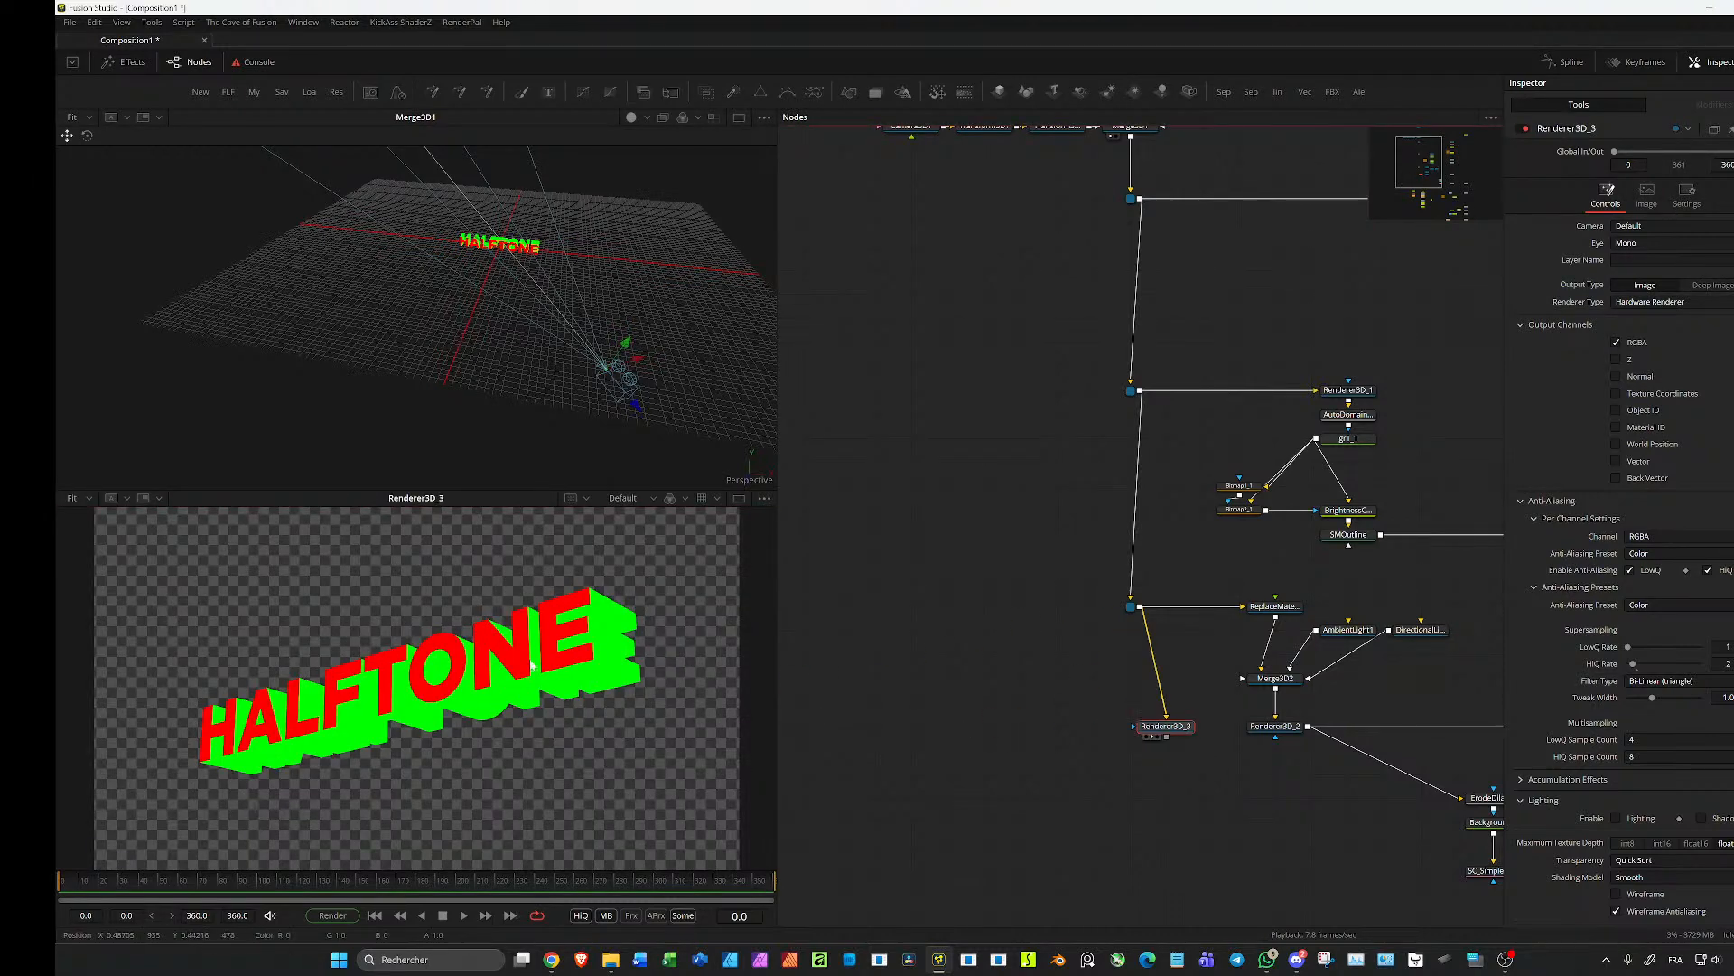
Step: Adjust the rotation in the camera's Transform3D nodes until the title faces the camera almost straight on
left_click_drag(1061, 585, 1125, 748)
left_click_drag(1098, 408, 1060, 464)
left_click(1067, 420)
left_click(1140, 420)
mouse_move(1674, 332)
left_mouse_down()
mouse_move(1646, 328)
mouse_move(1716, 314)
mouse_move(1630, 333)
mouse_move(1718, 315)
mouse_move(1674, 331)
left_mouse_up()
Step: Show Merge7 in the lower viewer and examine the complete composite from the new camera angle
scroll(1071, 632, "down", 3)
left_click_drag(1022, 544, 886, 365)
left_click_drag(1068, 575, 979, 334)
left_click_drag(1374, 656, 1181, 467)
scroll(1265, 560, "up", 5)
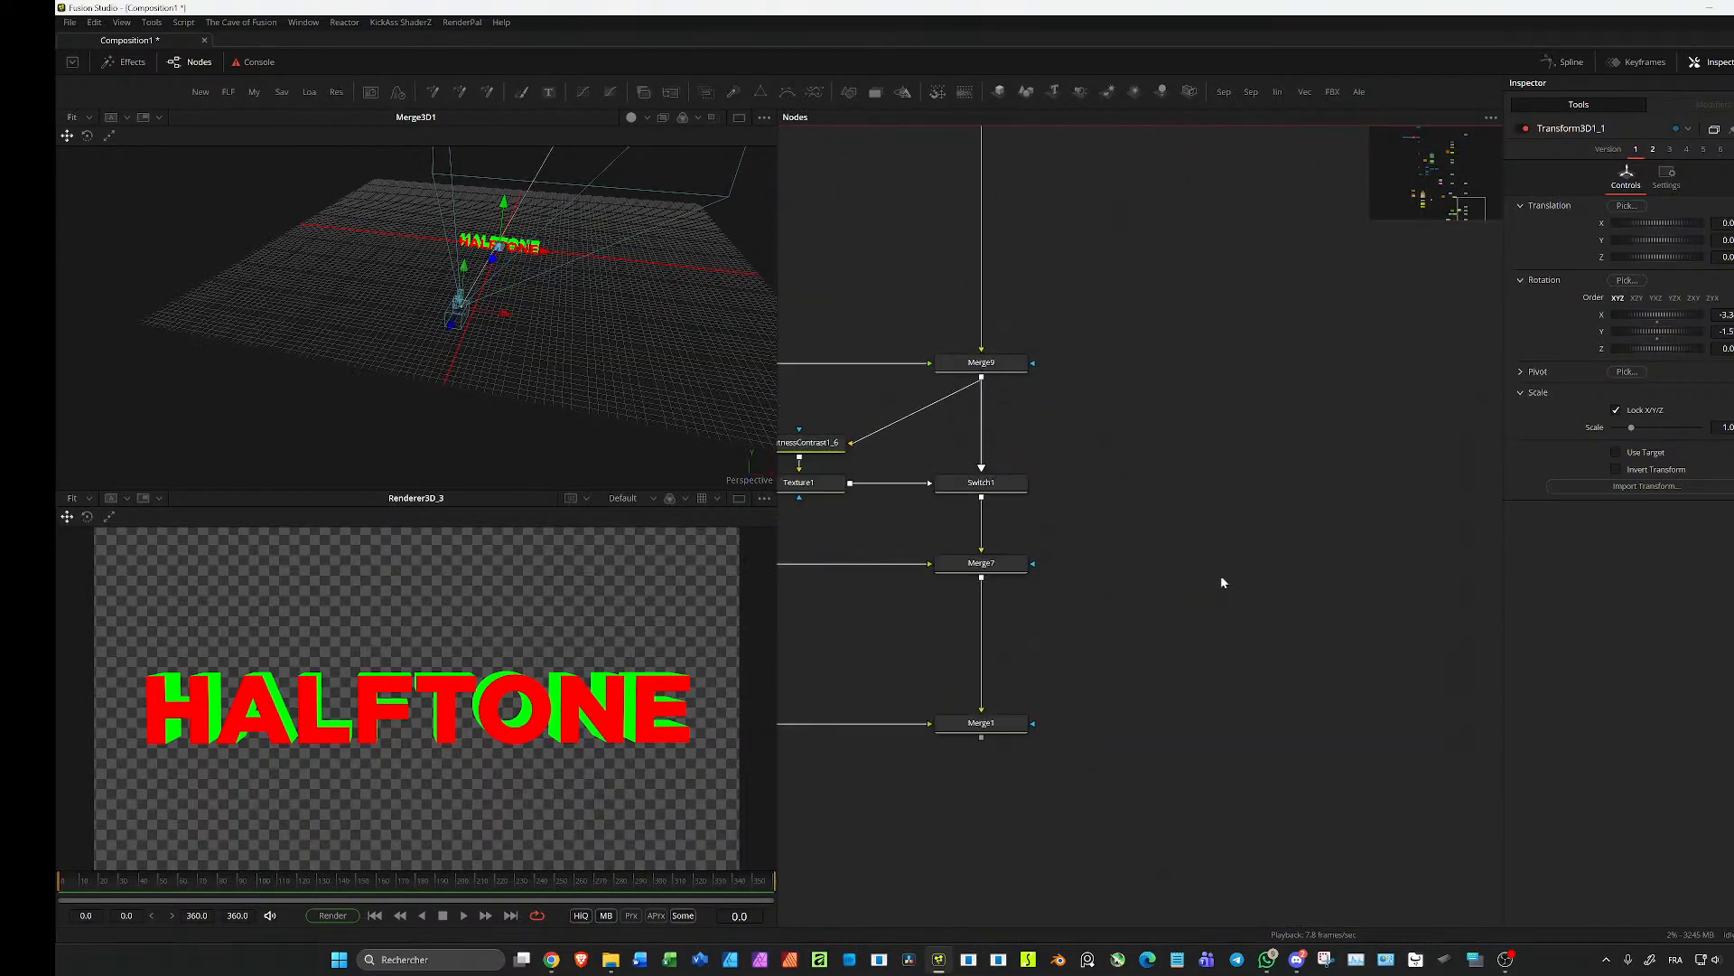
left_click(999, 565)
left_click_drag(996, 569, 521, 662)
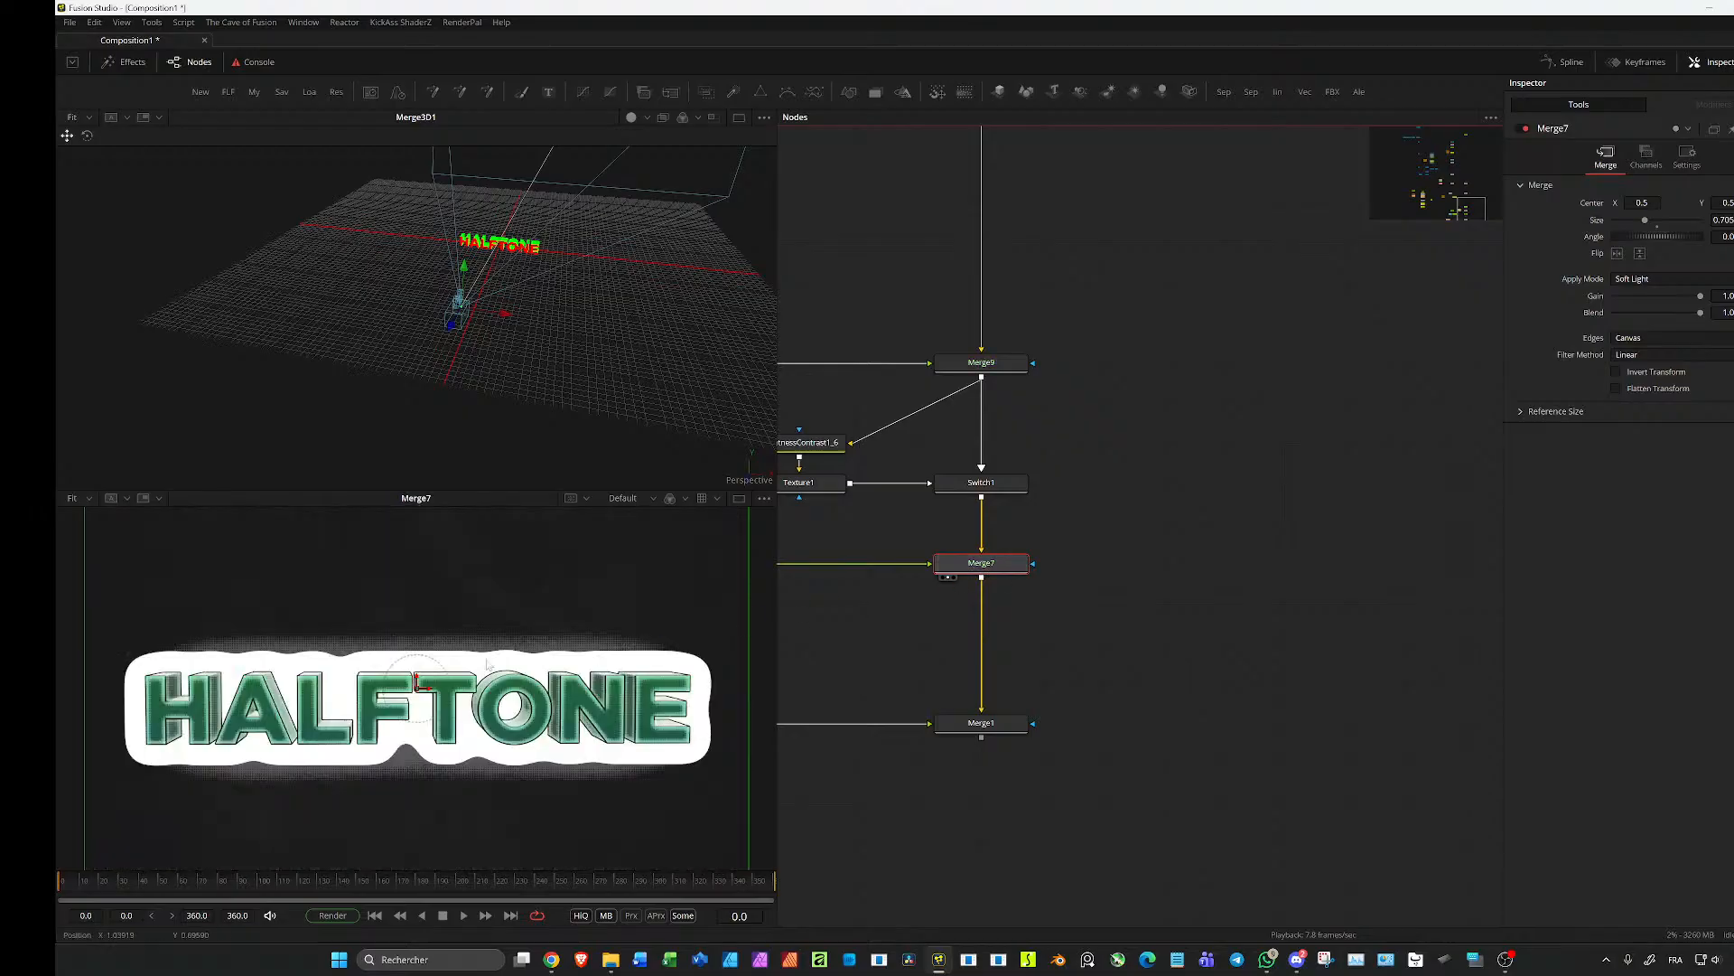
scroll(238, 713, "up", 2)
scroll(237, 712, "down", 4)
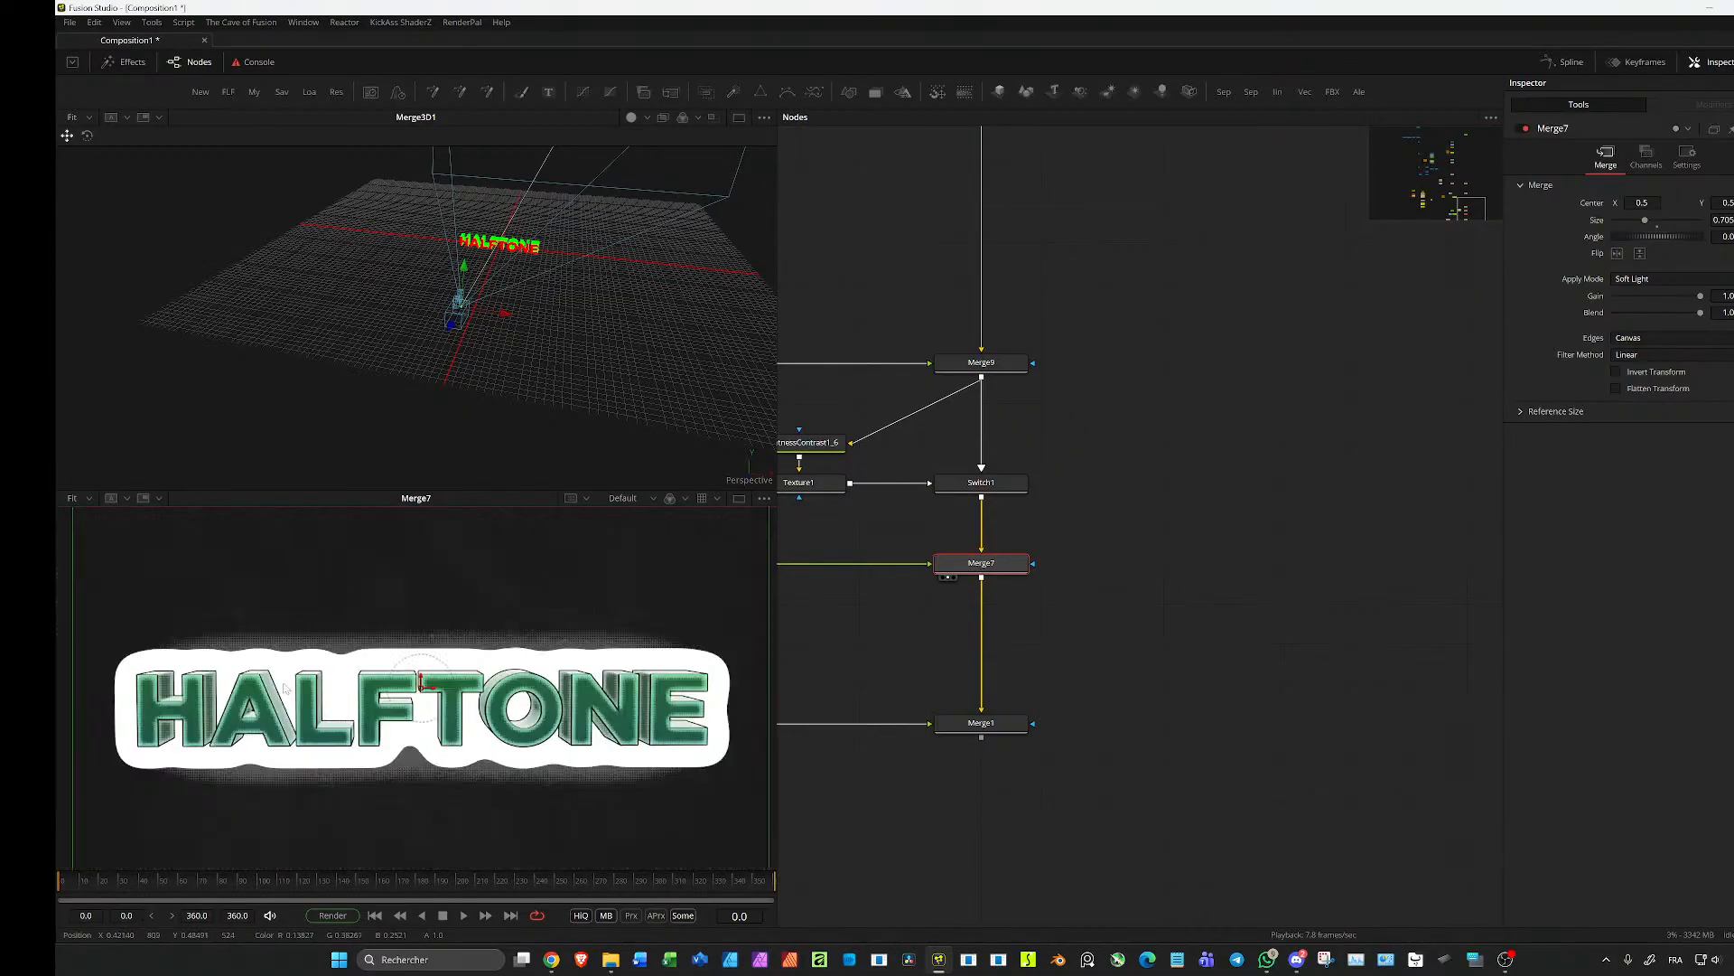
left_click_drag(1149, 592, 1319, 581)
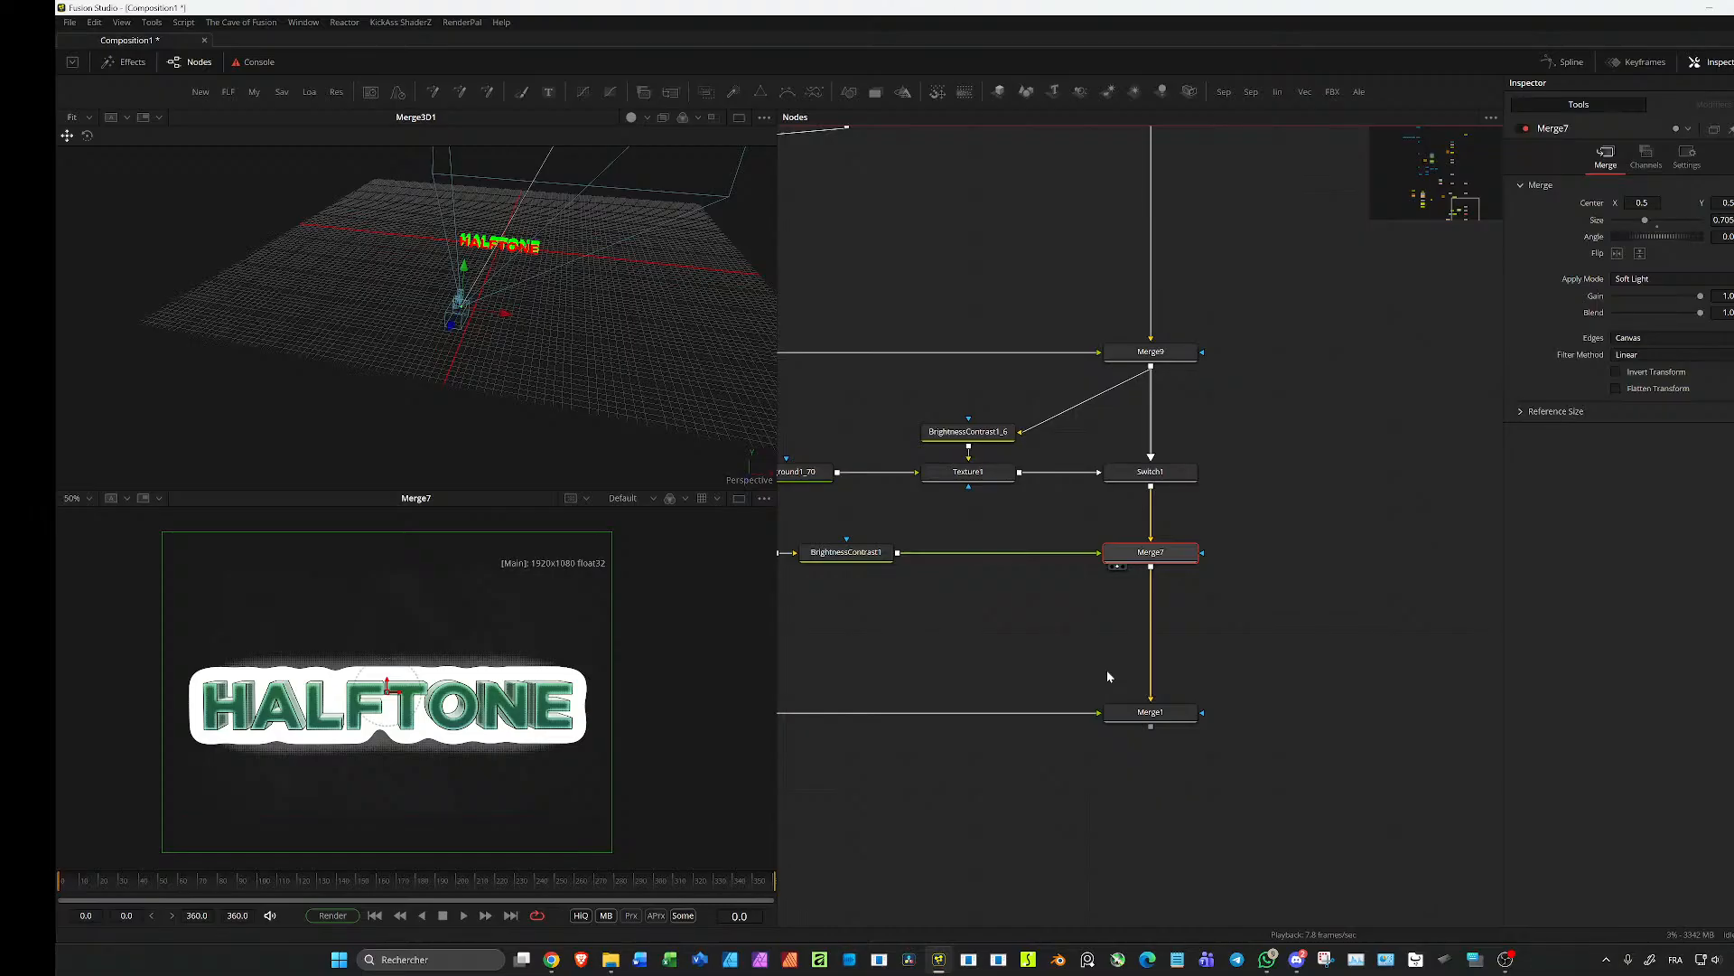
Step: Check the Console's messages and close it
left_click(259, 62)
left_click(718, 325)
left_click(1123, 305)
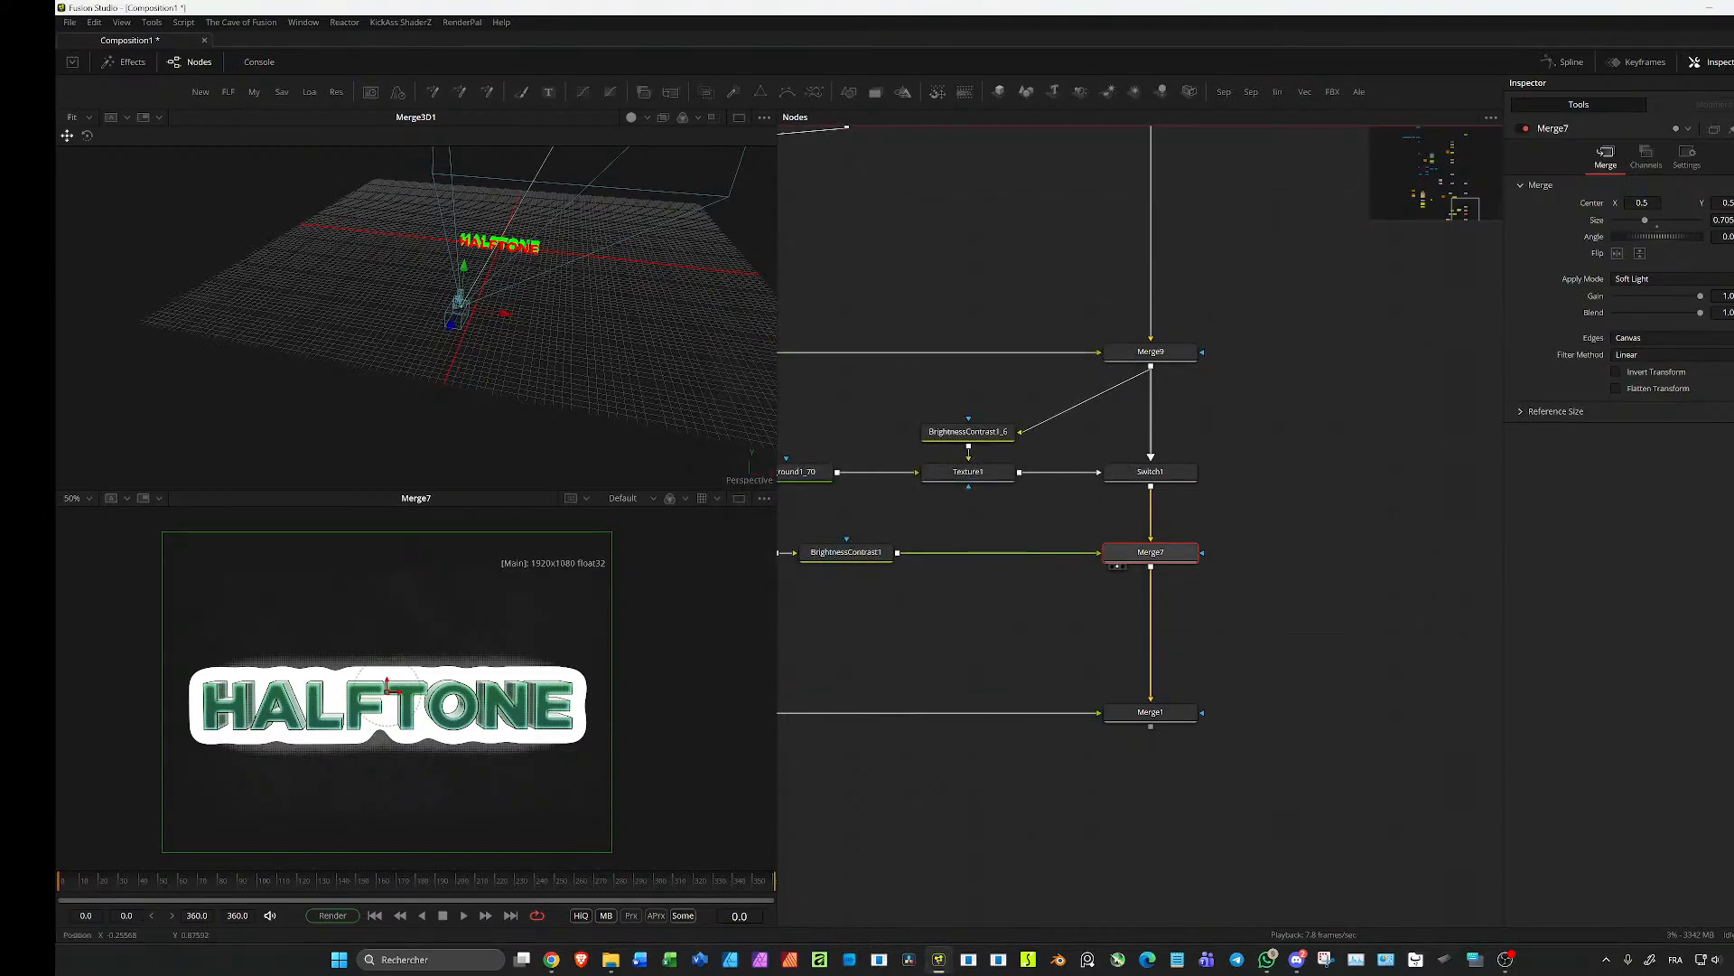